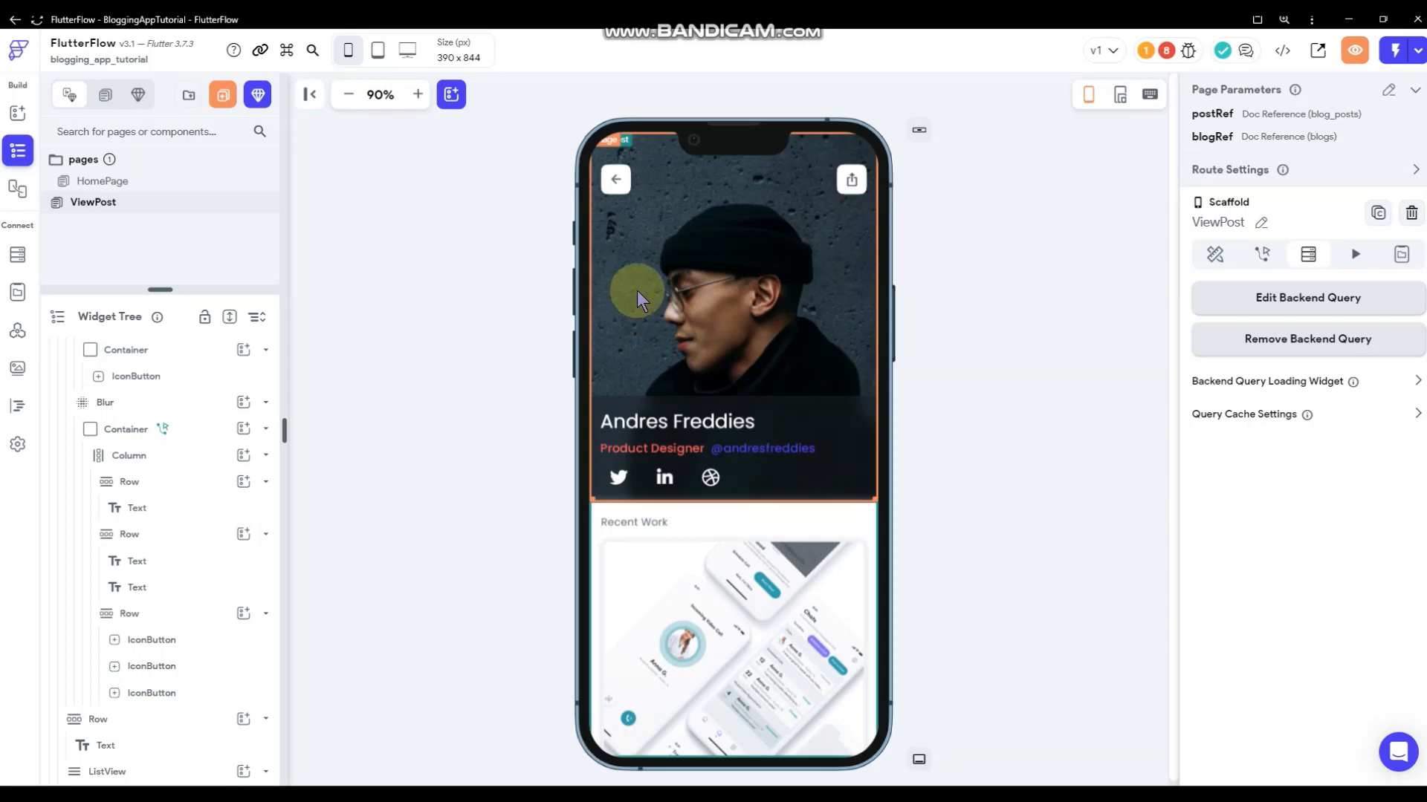
- Add a MediaDisplay widget to the Stack that holds the header image on the ViewPost page
click(656, 295)
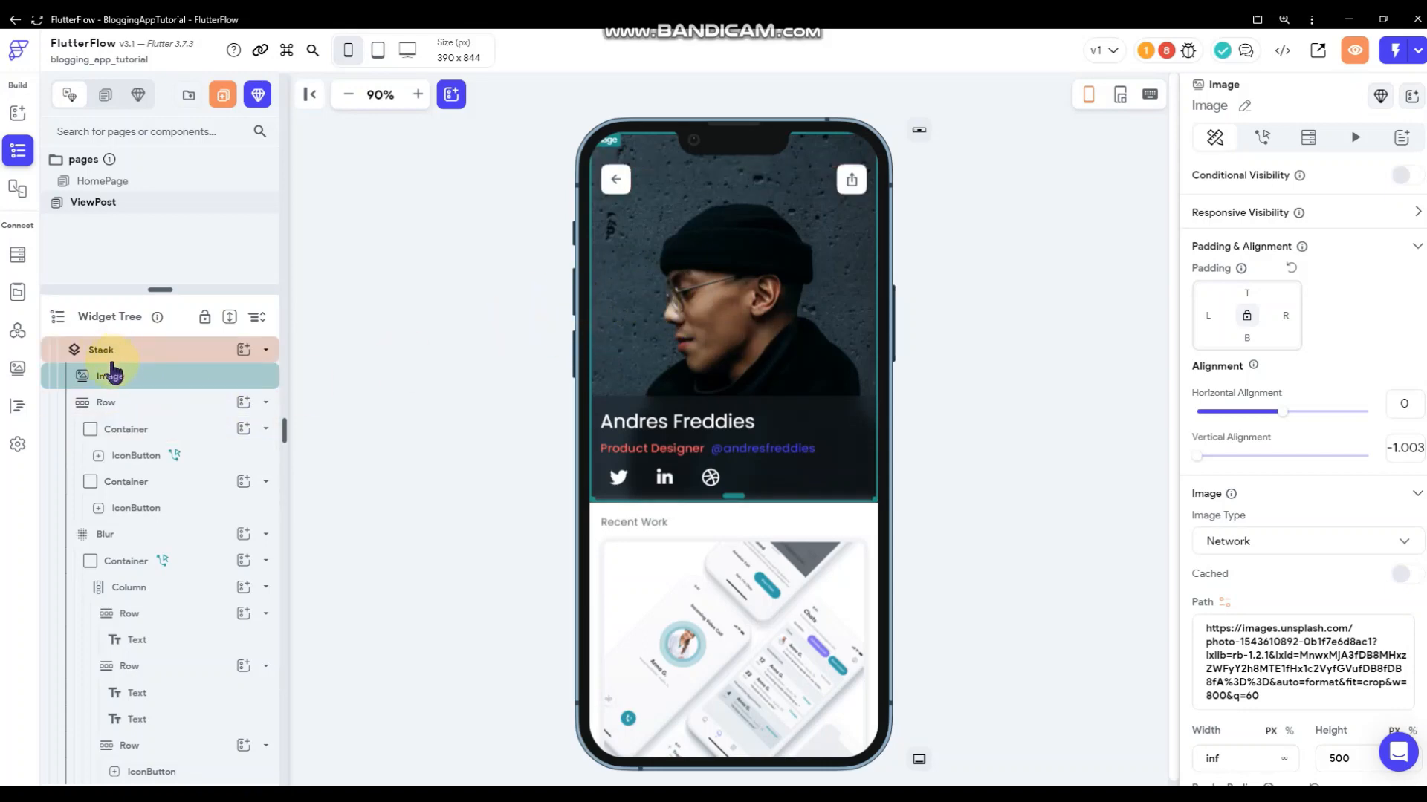
click(243, 349)
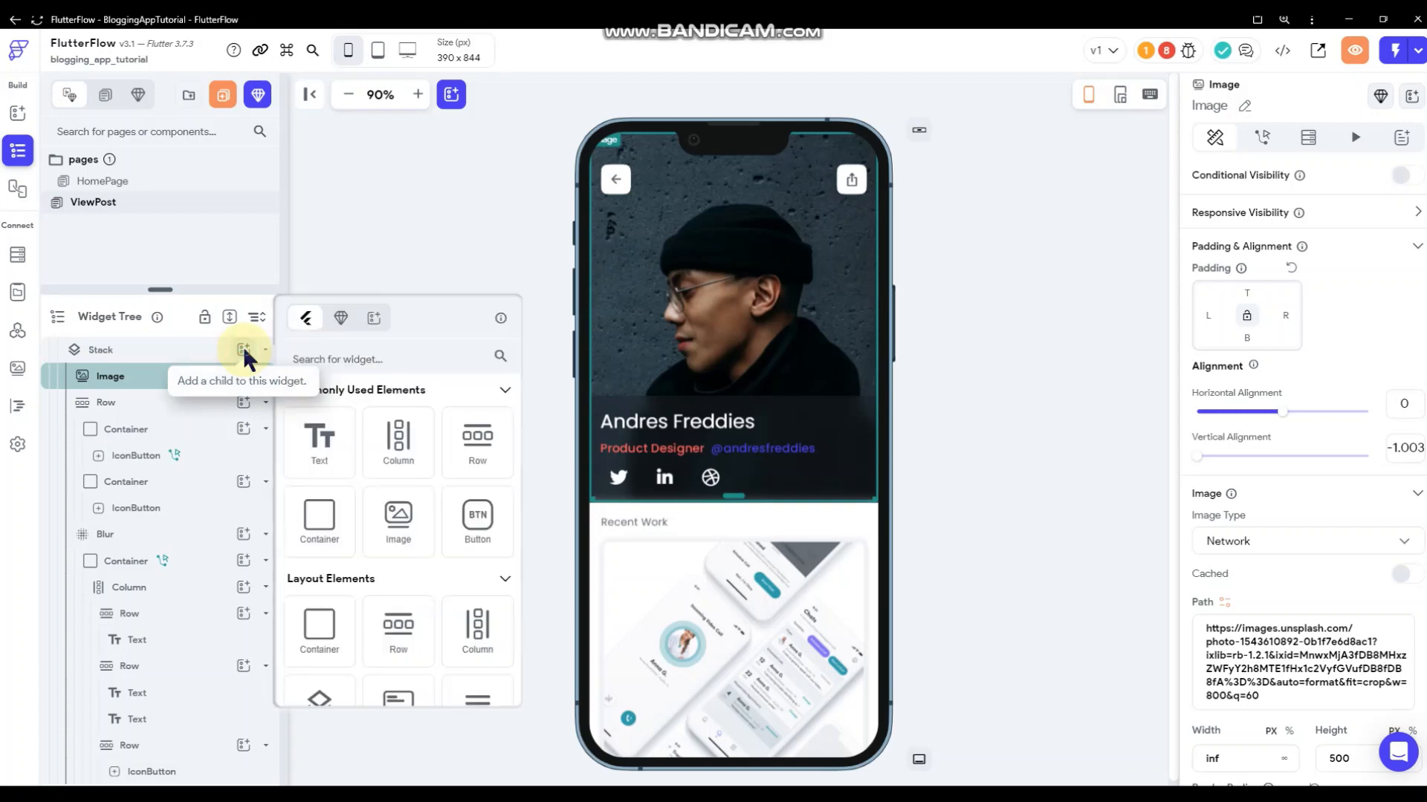
scroll(416, 609, down, 2)
scroll(398, 565, down, 10)
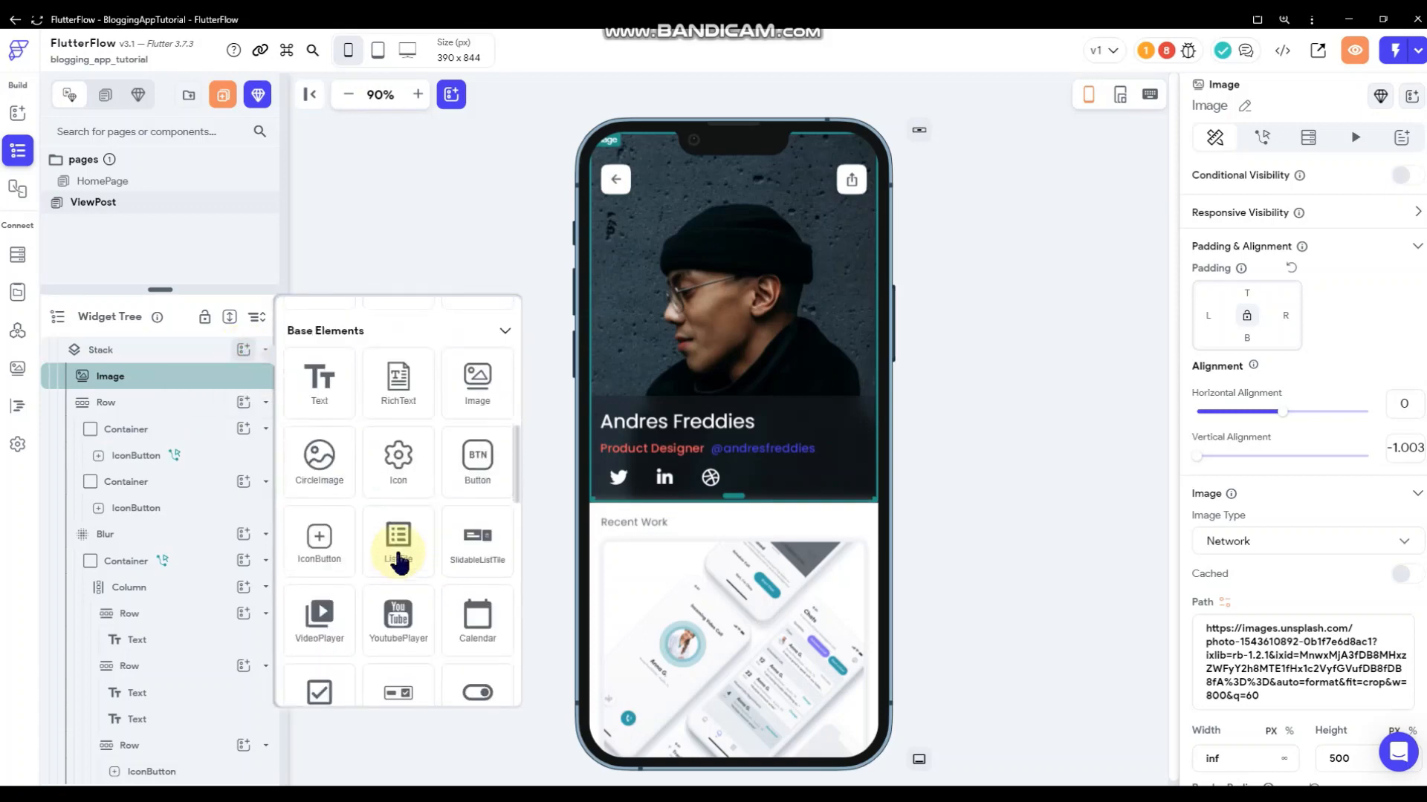
scroll(398, 565, down, 1)
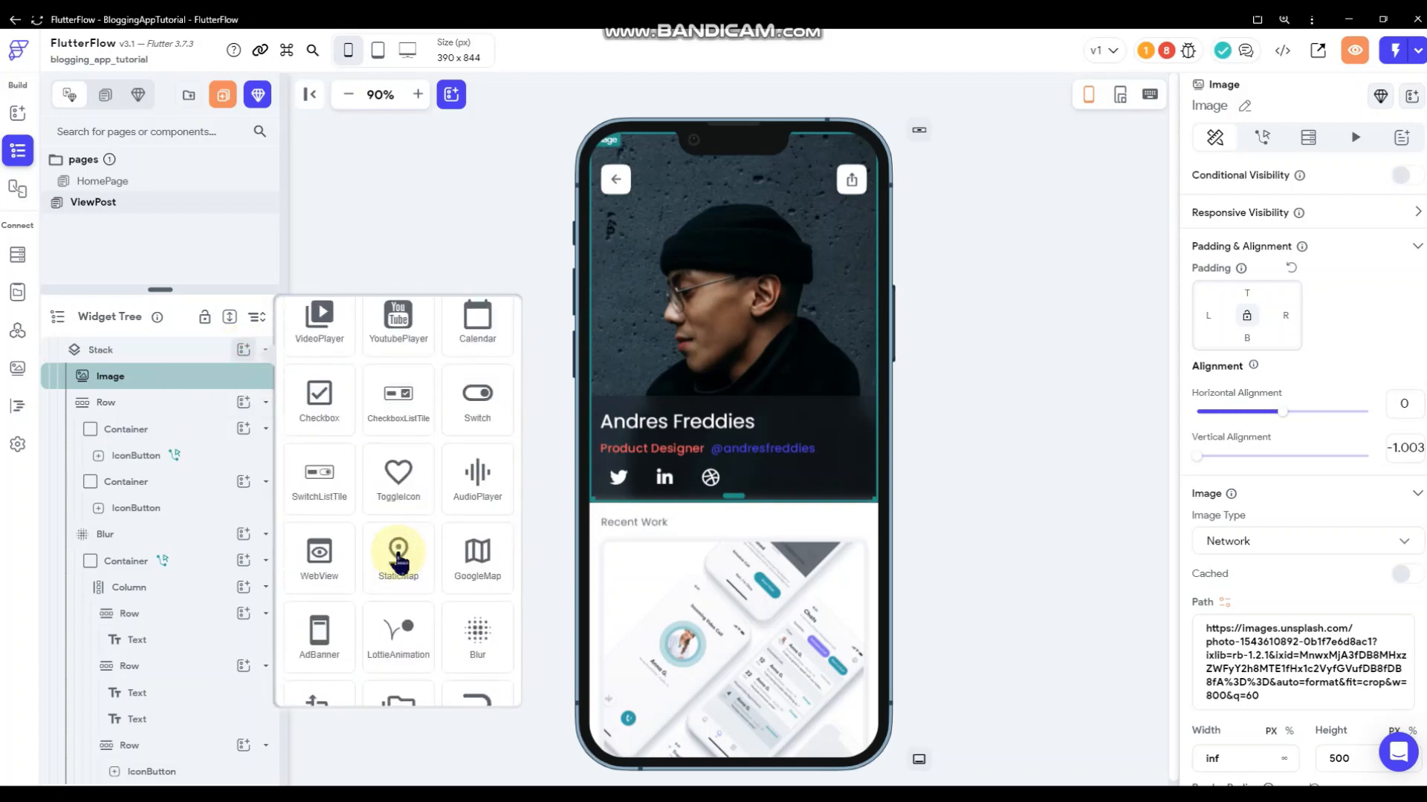
scroll(399, 562, down, 3)
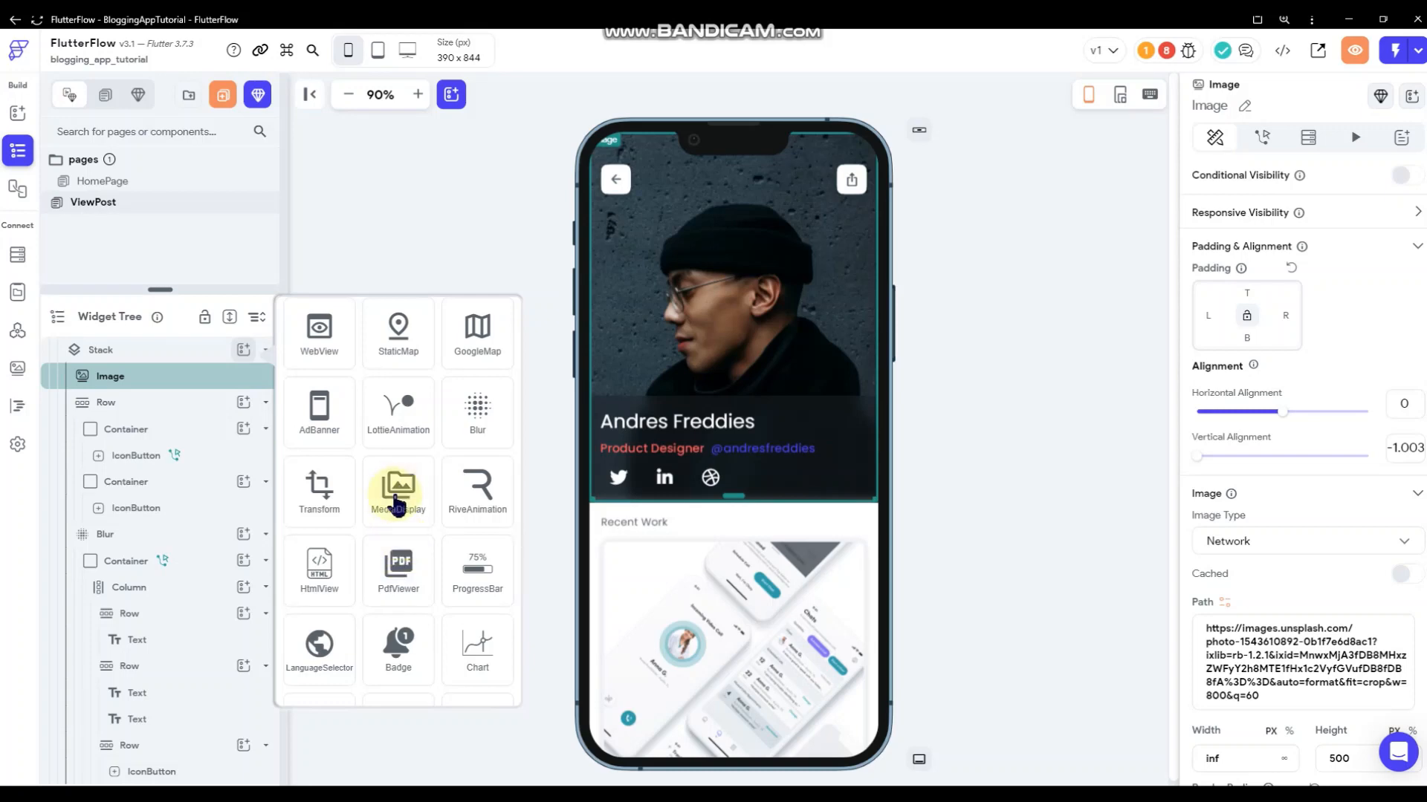
drag(400, 505, 586, 404)
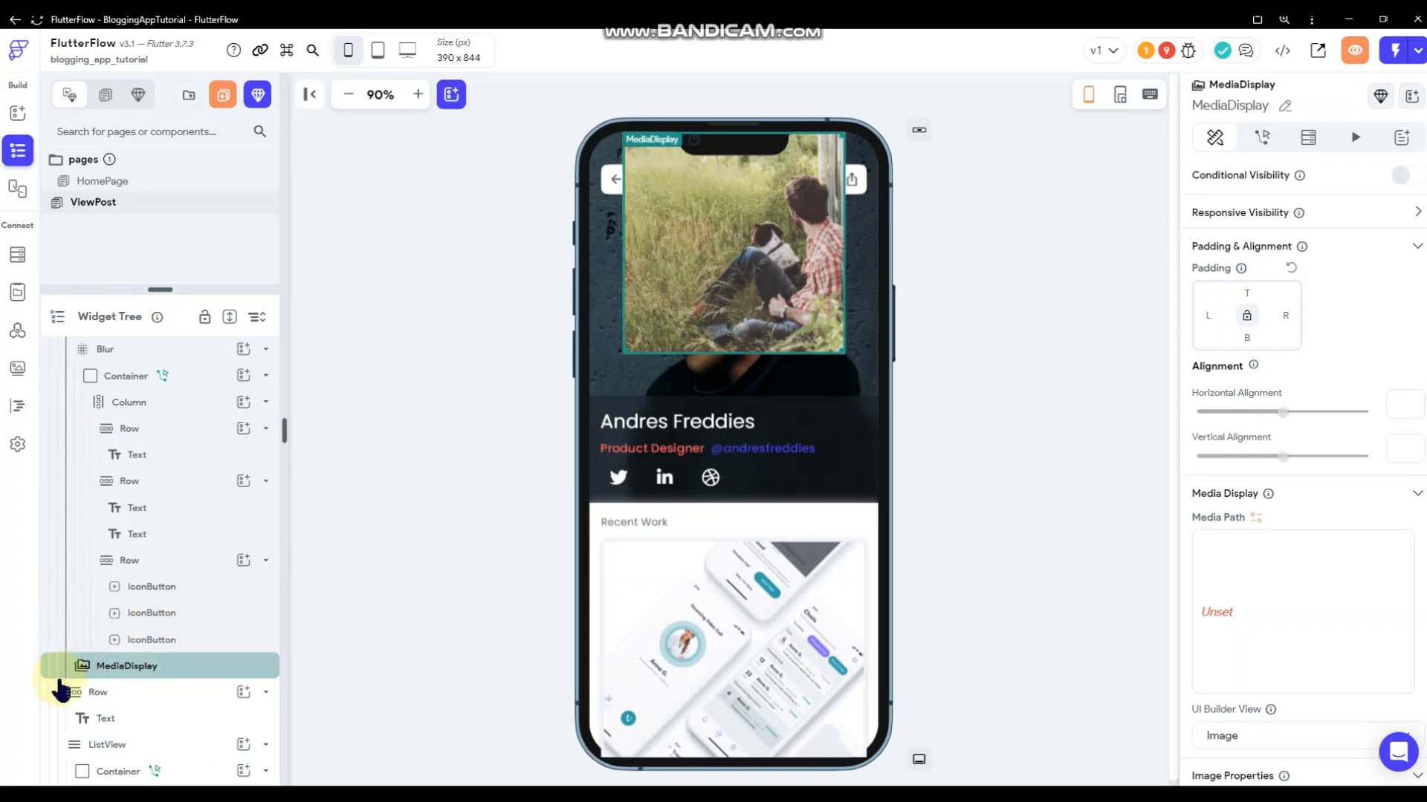
- Move the MediaDisplay to the first position in the Stack and cut the old Image widget out of it
drag(80, 678, 106, 418)
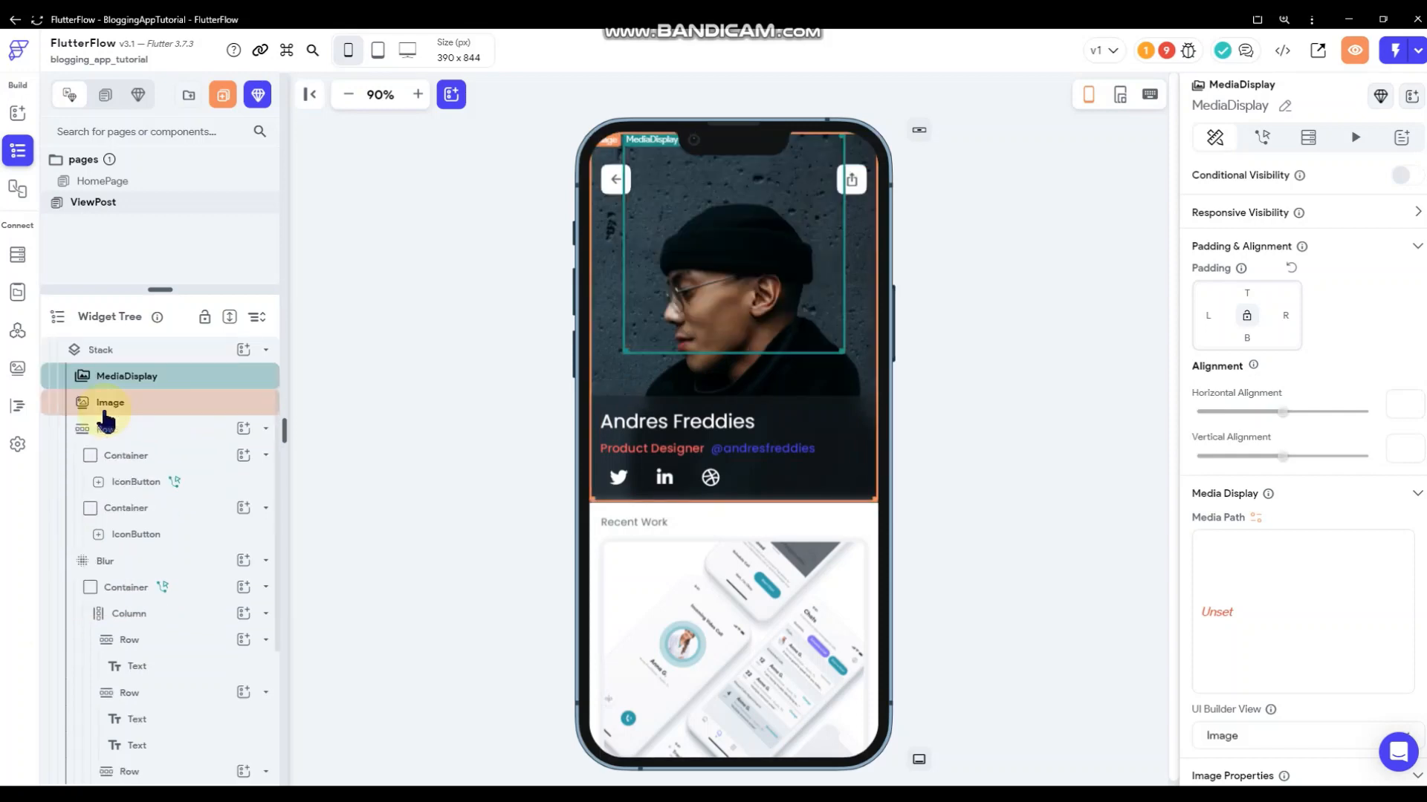
click(117, 411)
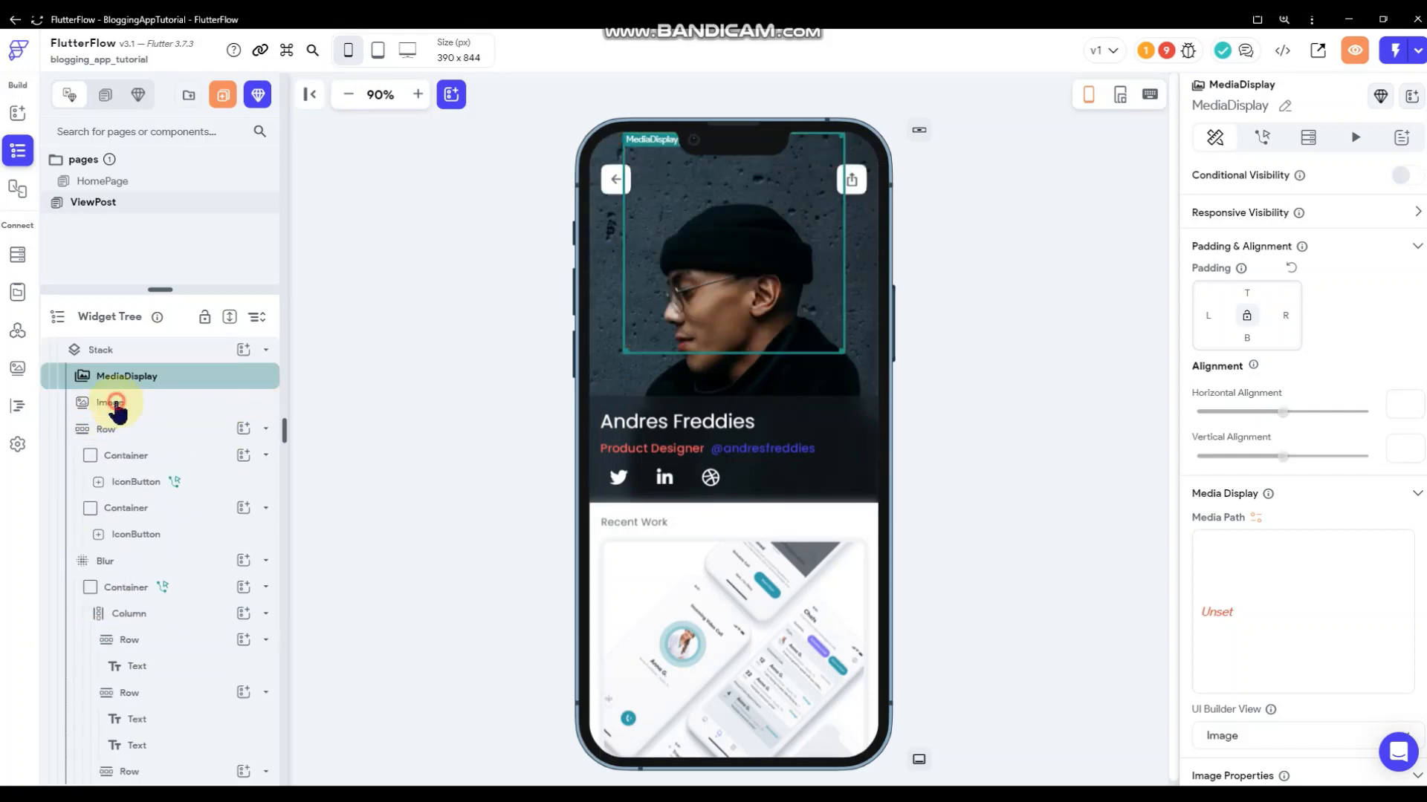
right_click(115, 407)
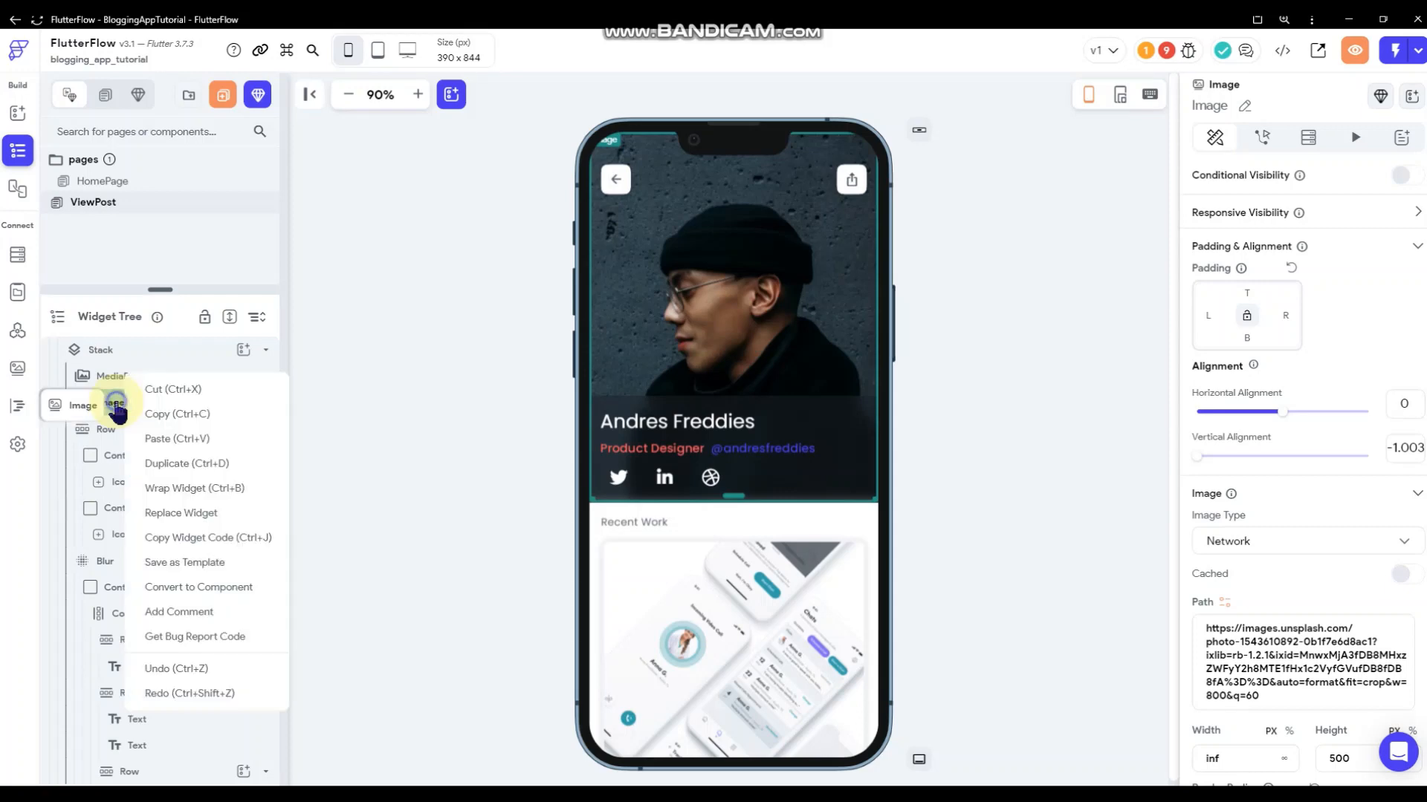
click(177, 392)
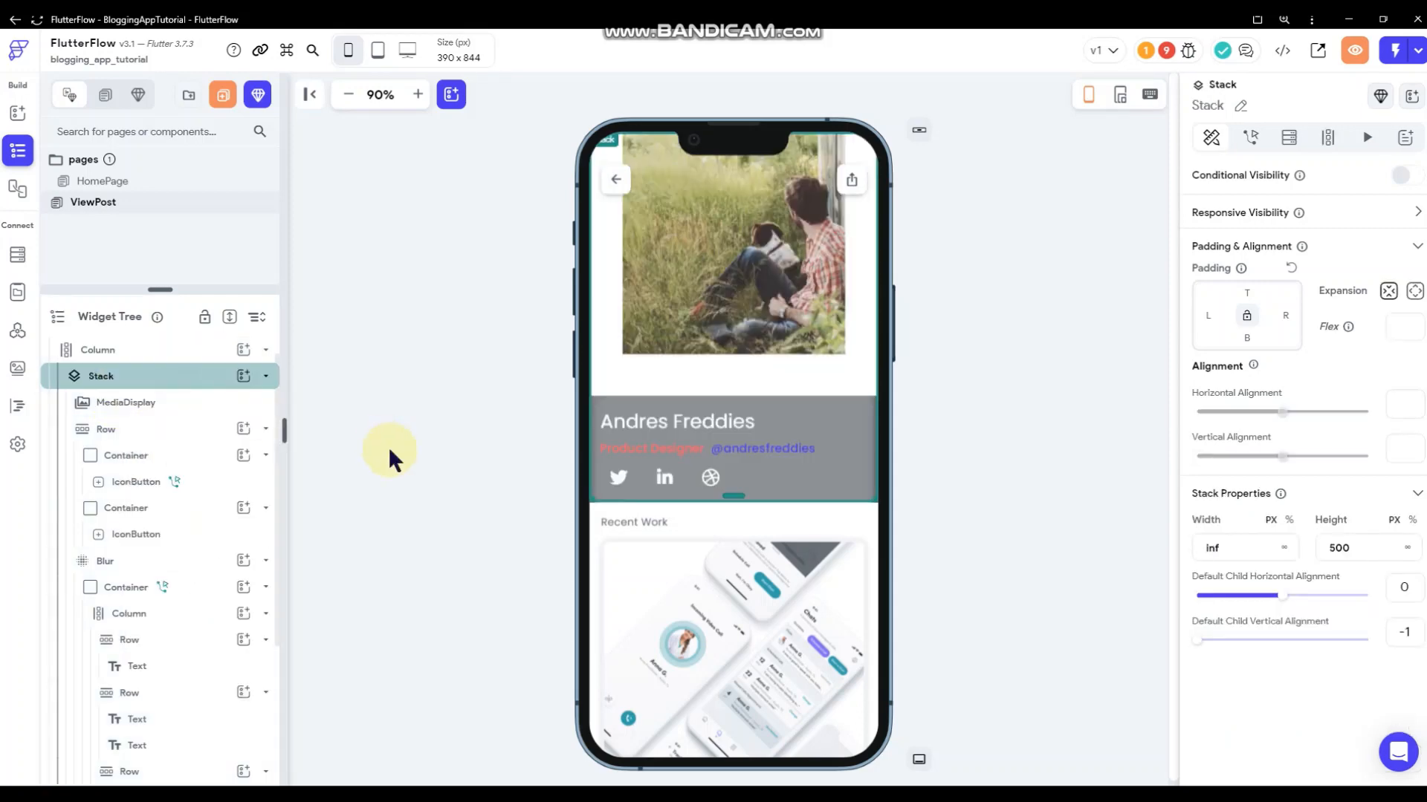
- Set the MediaDisplay's image width to inf and its image height to 500 px
click(755, 276)
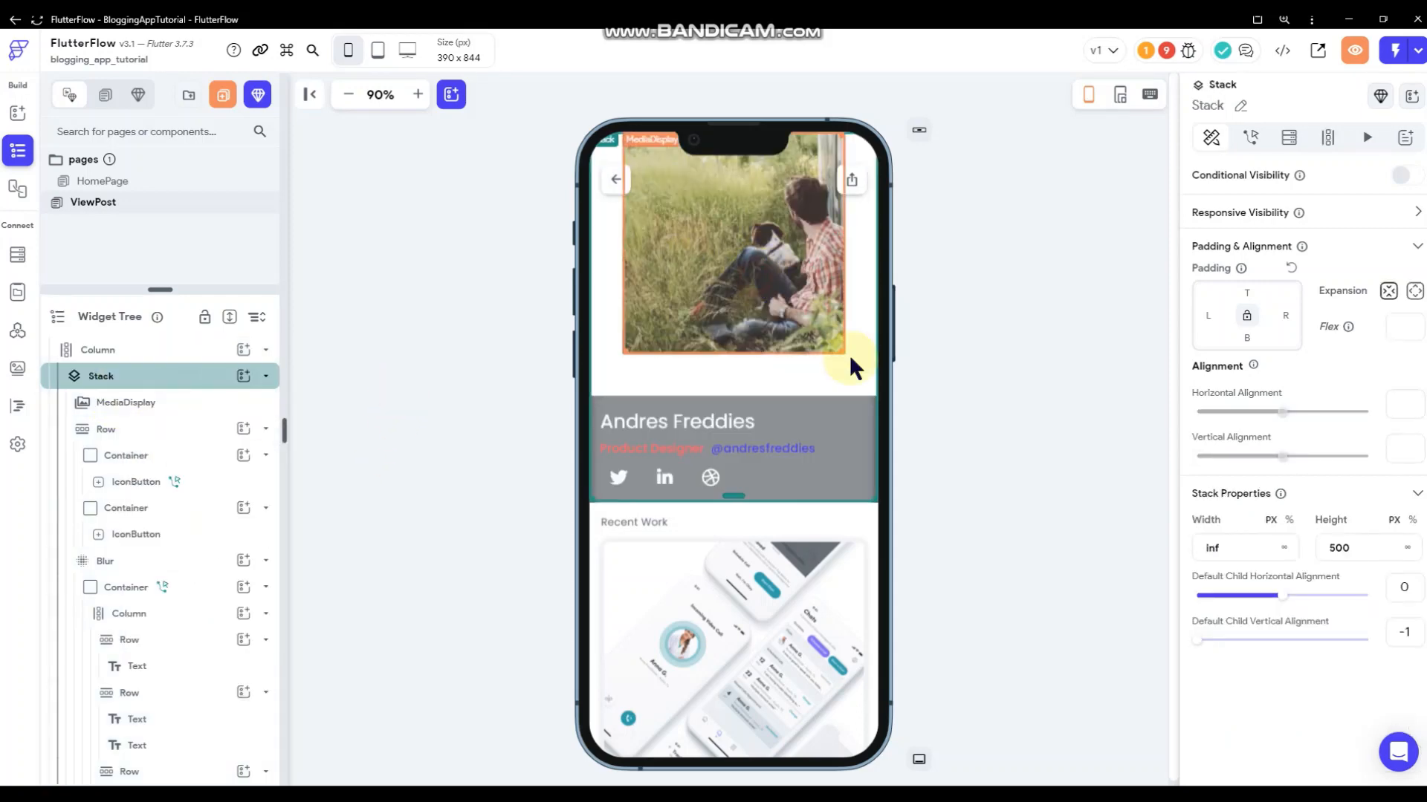
scroll(1342, 345, down, 4)
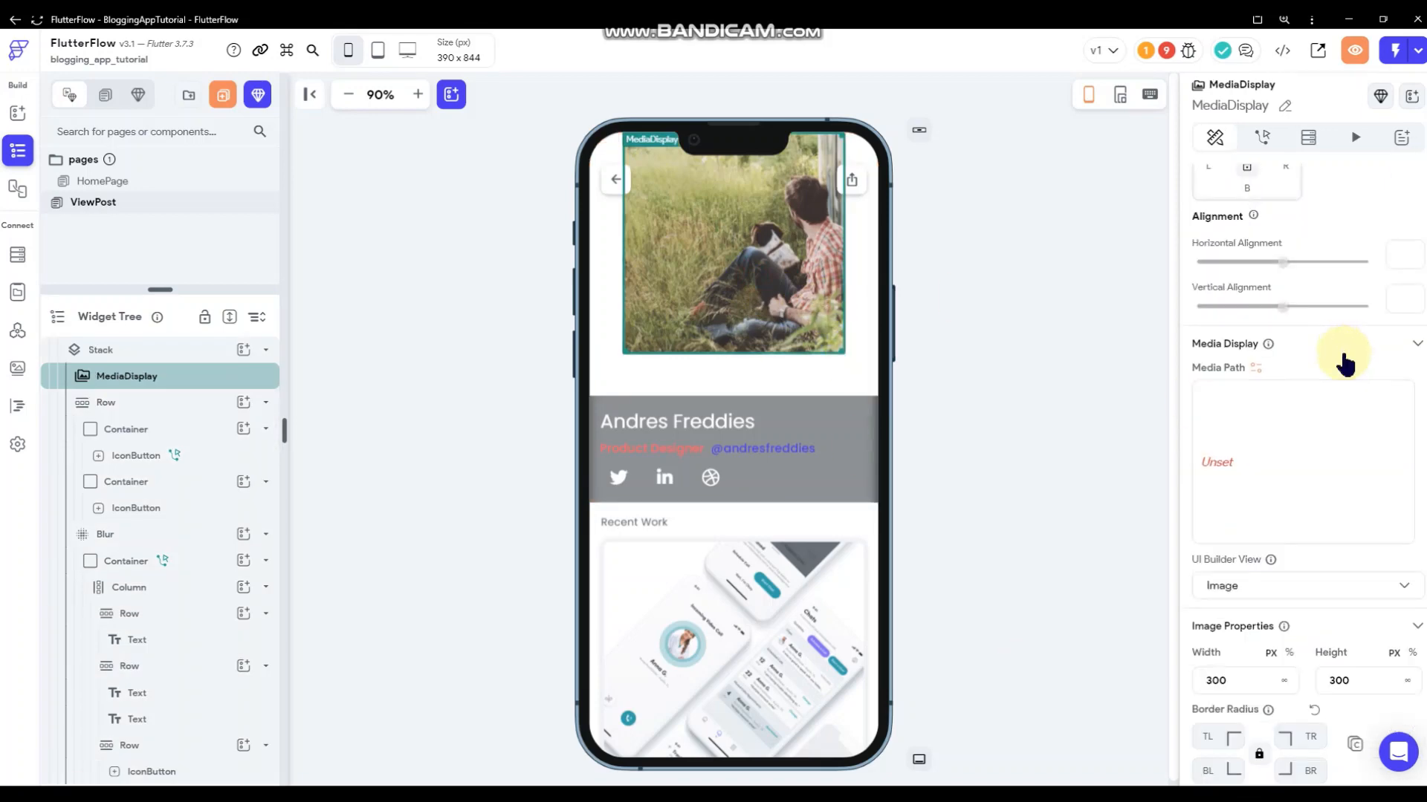
click(1284, 531)
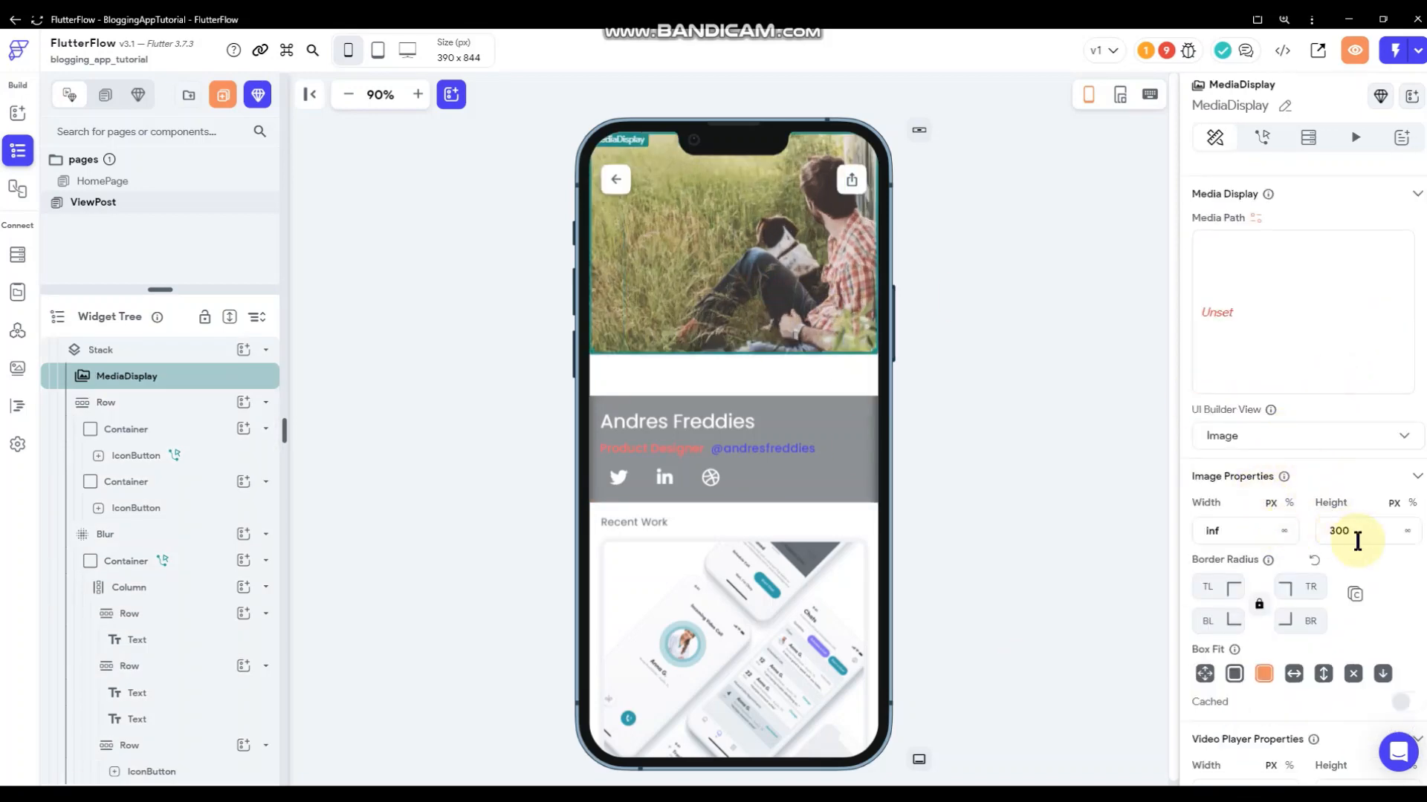
click(1373, 531)
text(500)
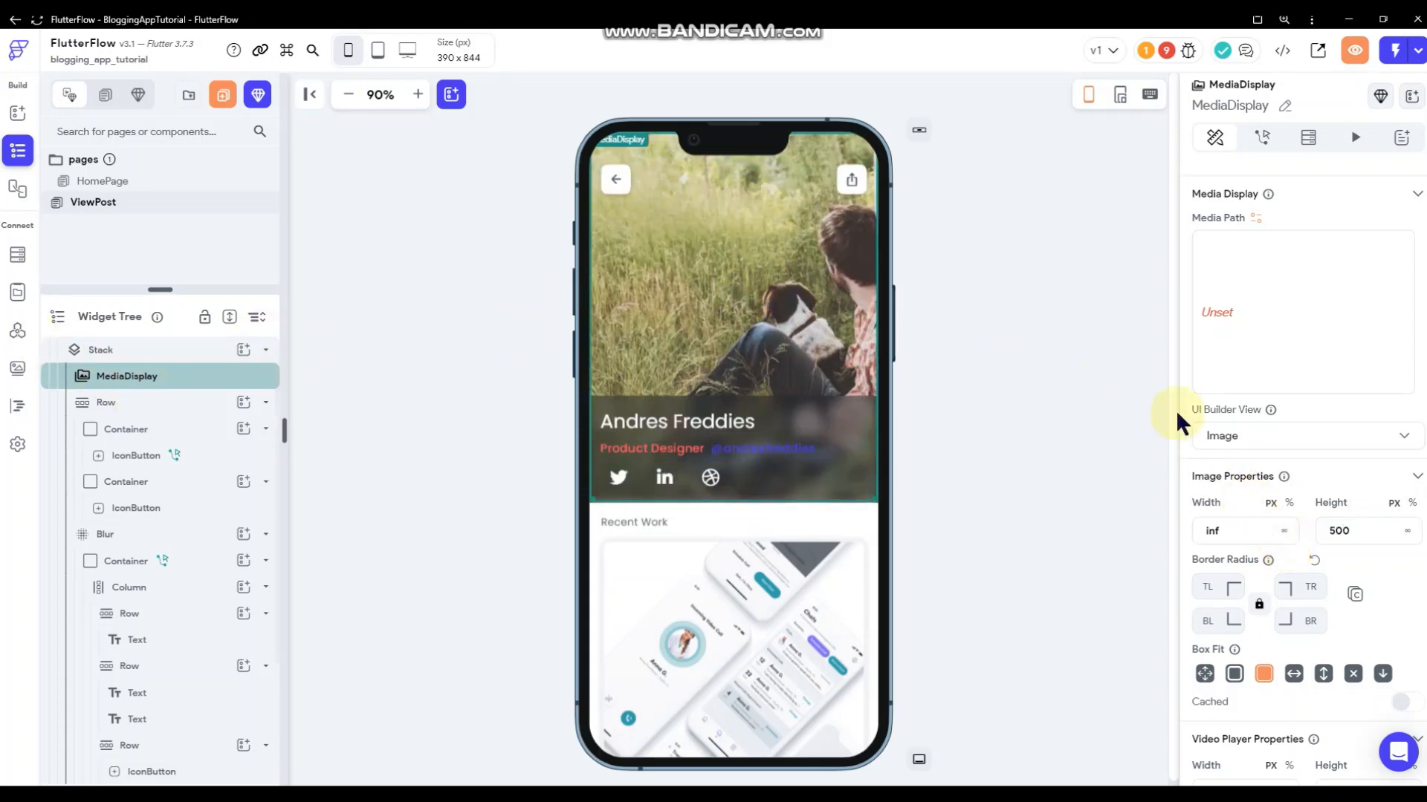
- Set the MediaDisplay's video player width to inf and its video player height to 500 px
scroll(1272, 439, down, 4)
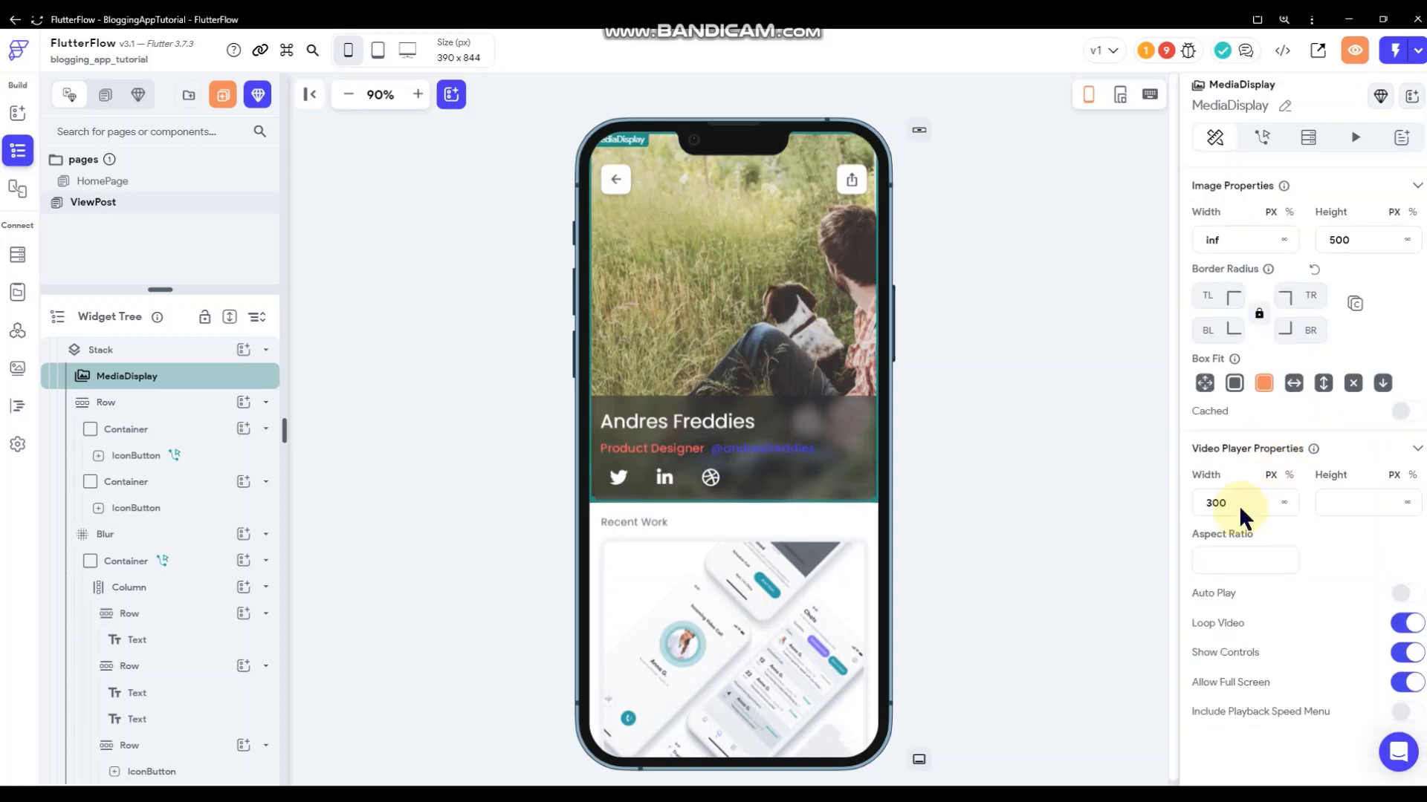
click(1282, 503)
text(500)
- Preview the MediaDisplay as a Video Player in the UI builder and return its builder view to Image
scroll(1296, 481, up, 5)
click(1255, 520)
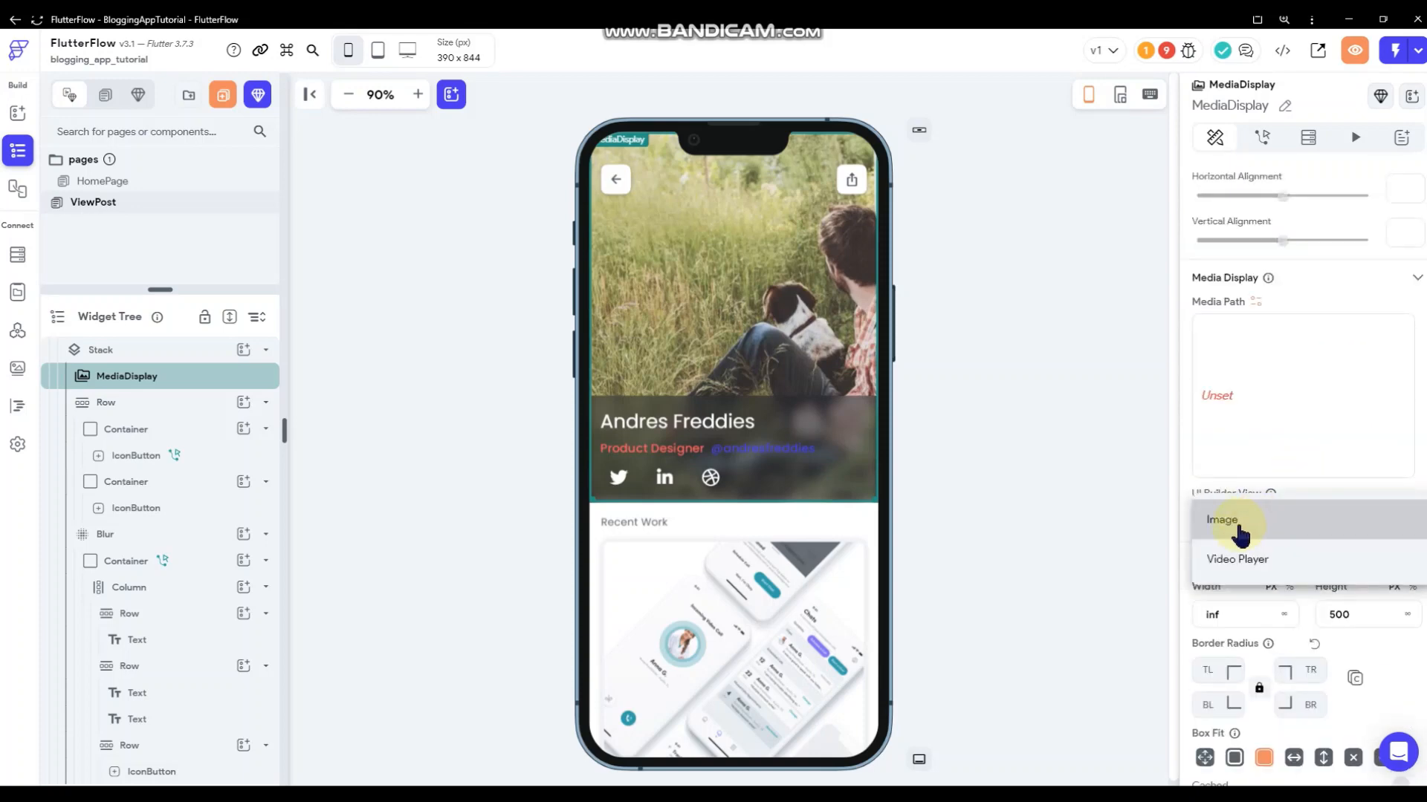
click(1236, 562)
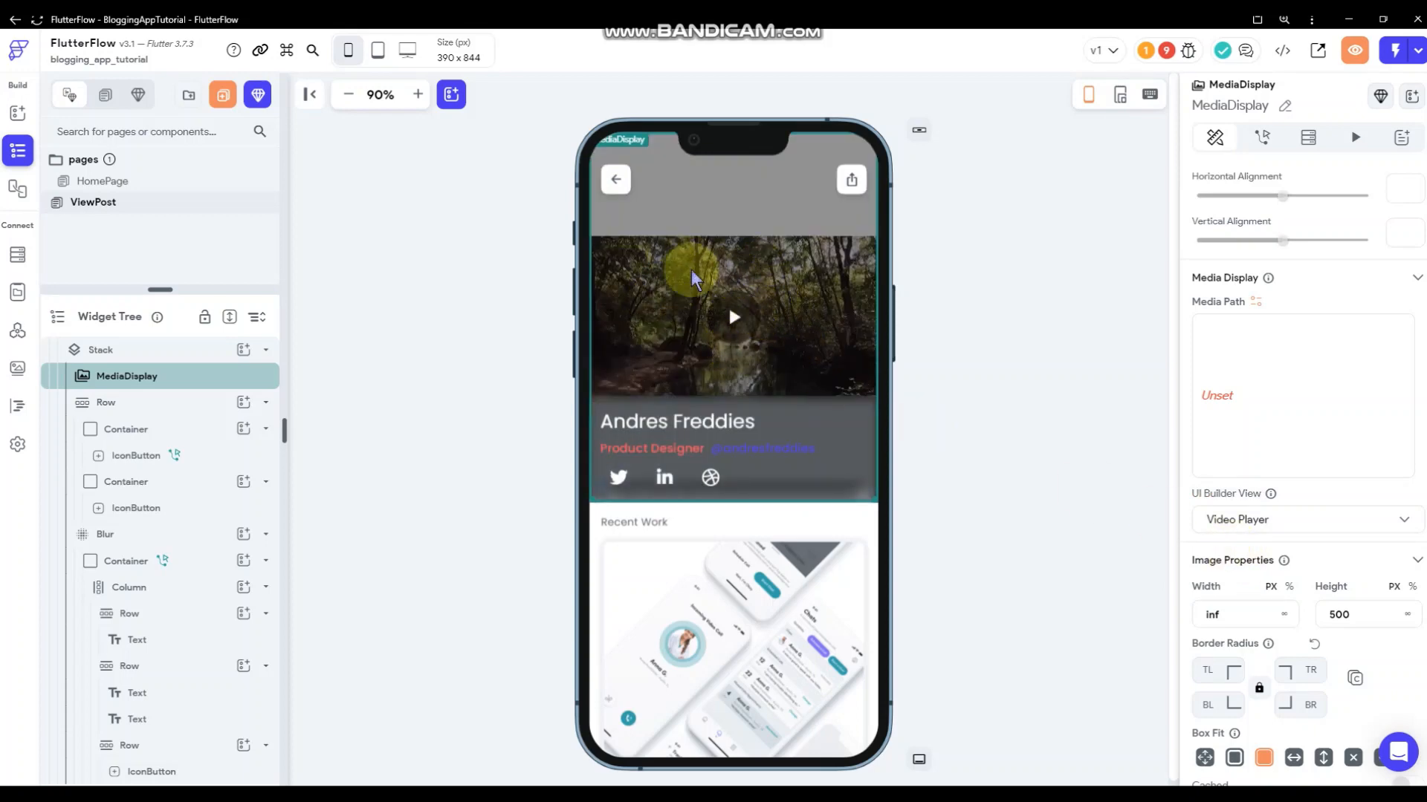
click(979, 408)
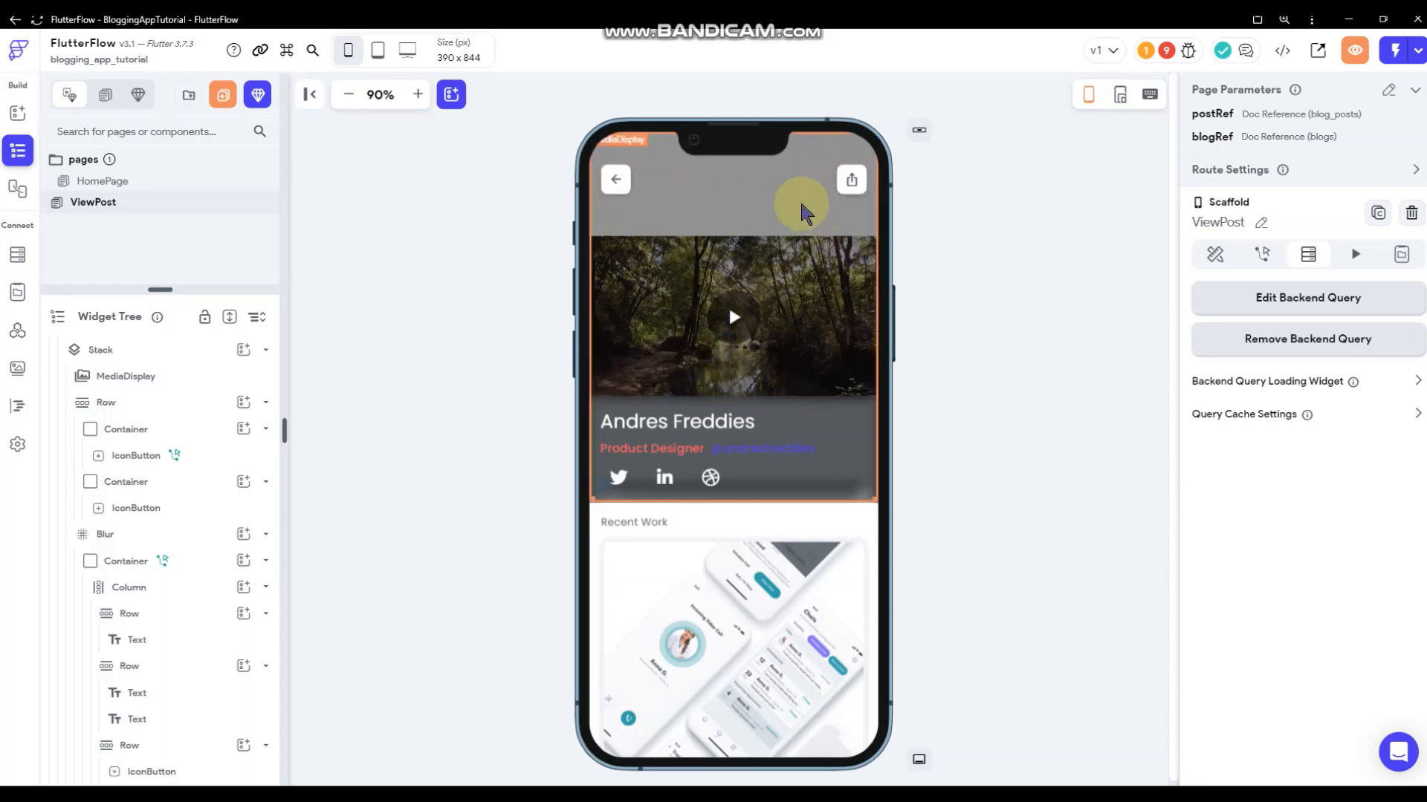
click(821, 299)
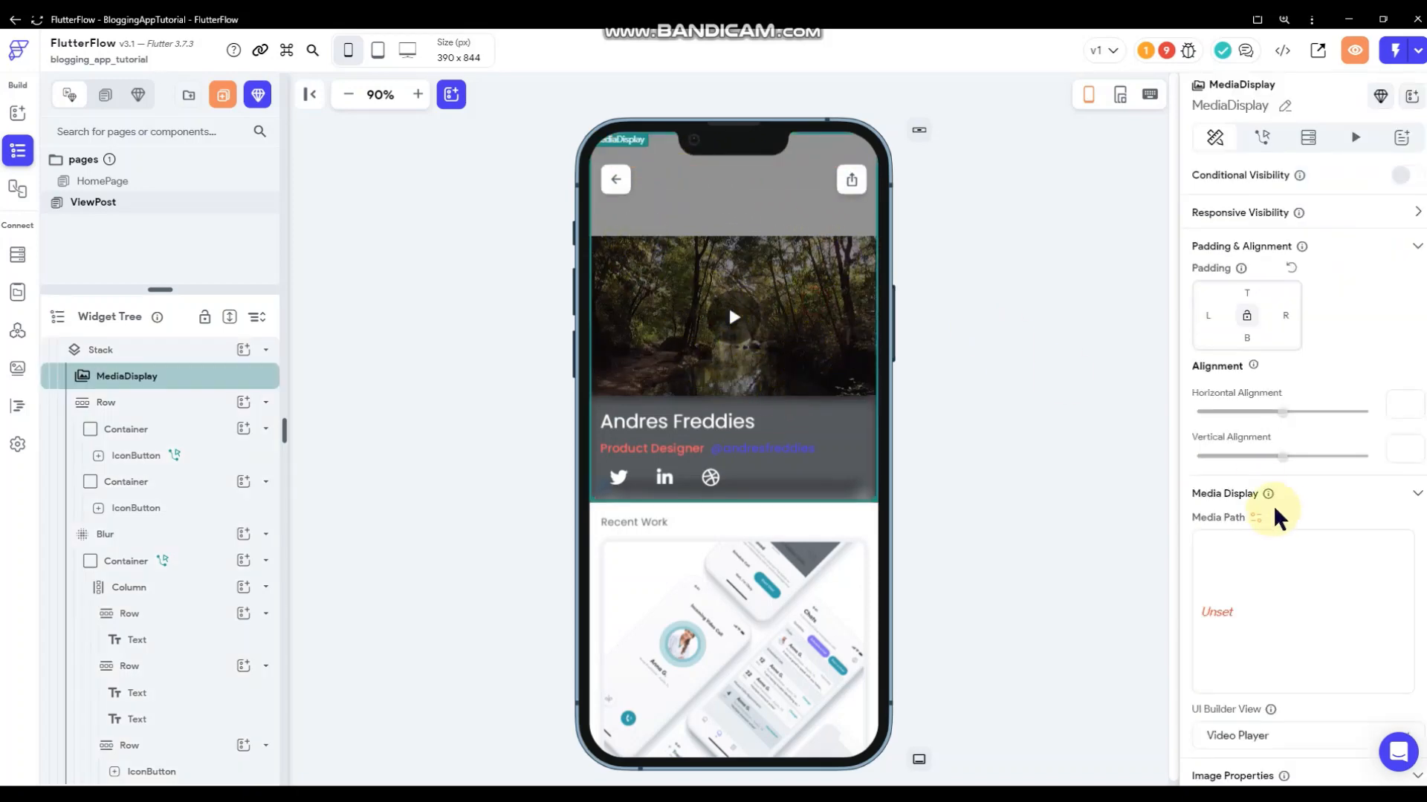
scroll(1276, 509, down, 4)
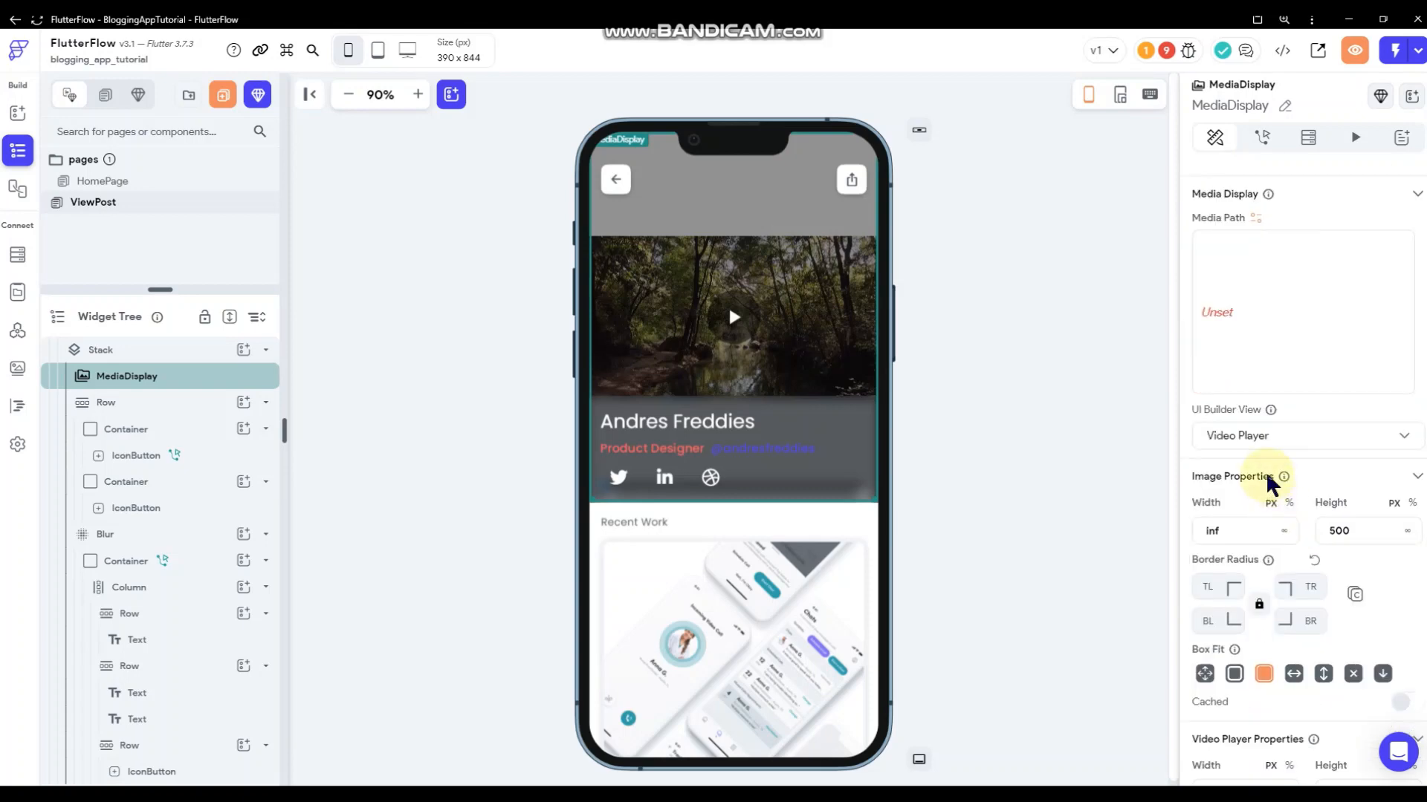
click(1267, 439)
click(1257, 402)
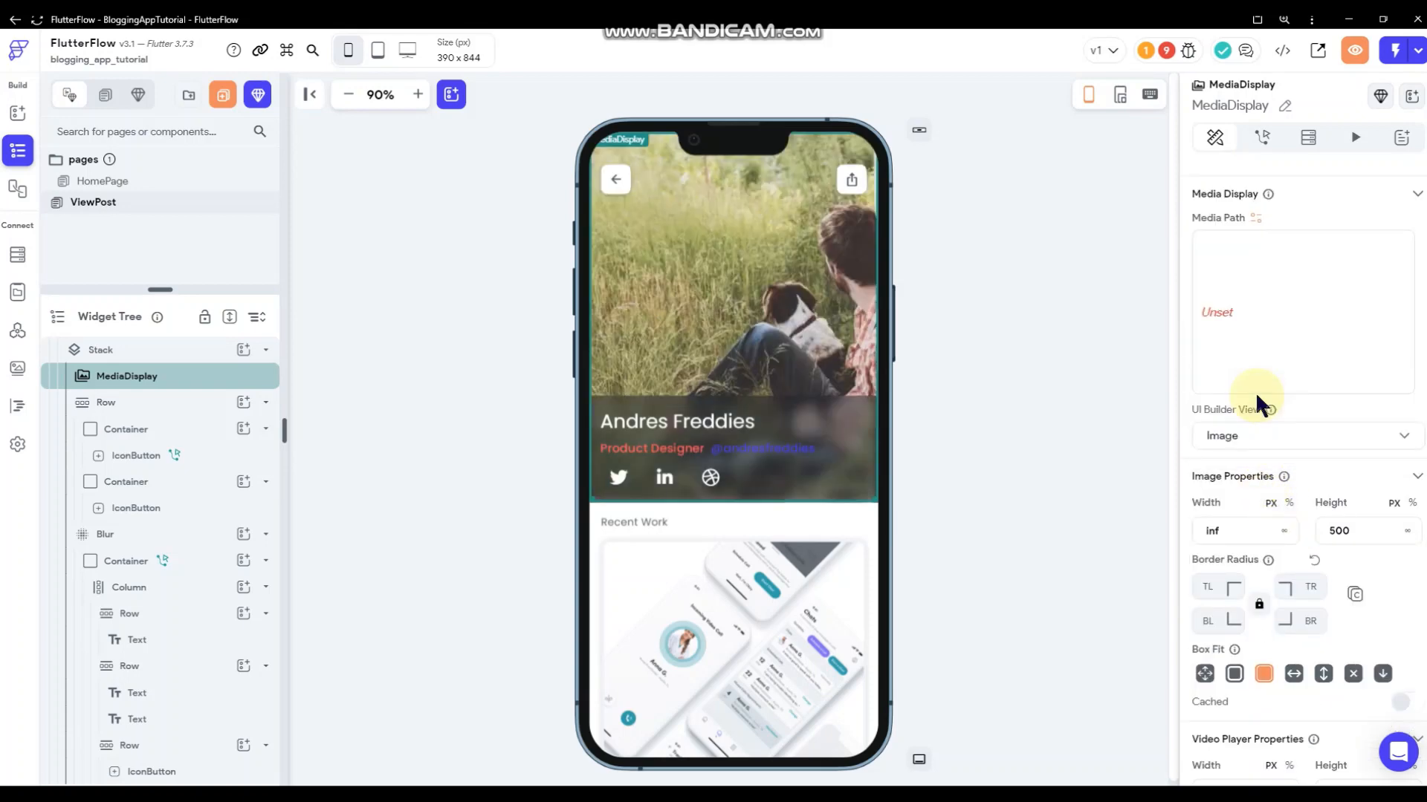
- Turn off Loop Video in the MediaDisplay's video player properties
scroll(1259, 453, down, 2)
scroll(1257, 454, down, 2)
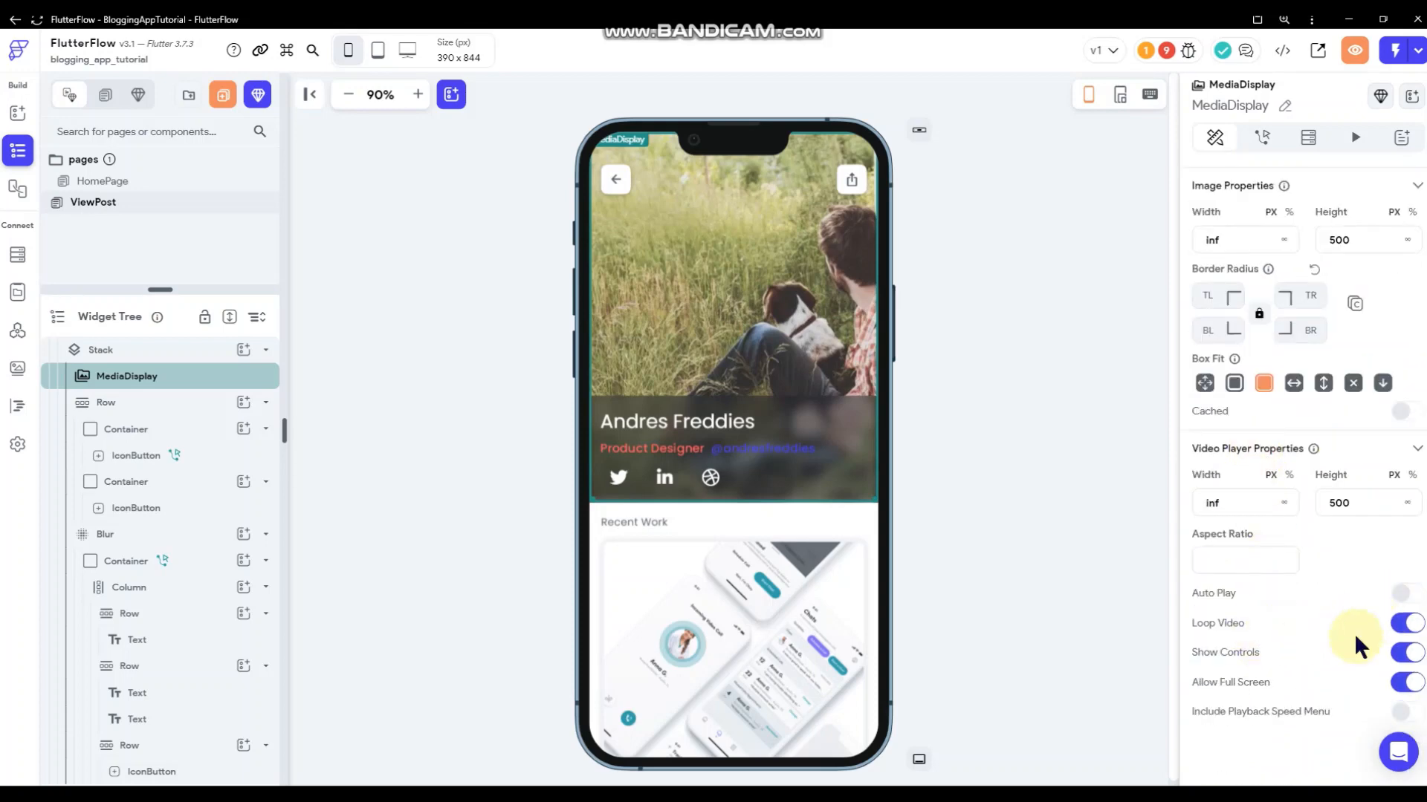
click(1406, 623)
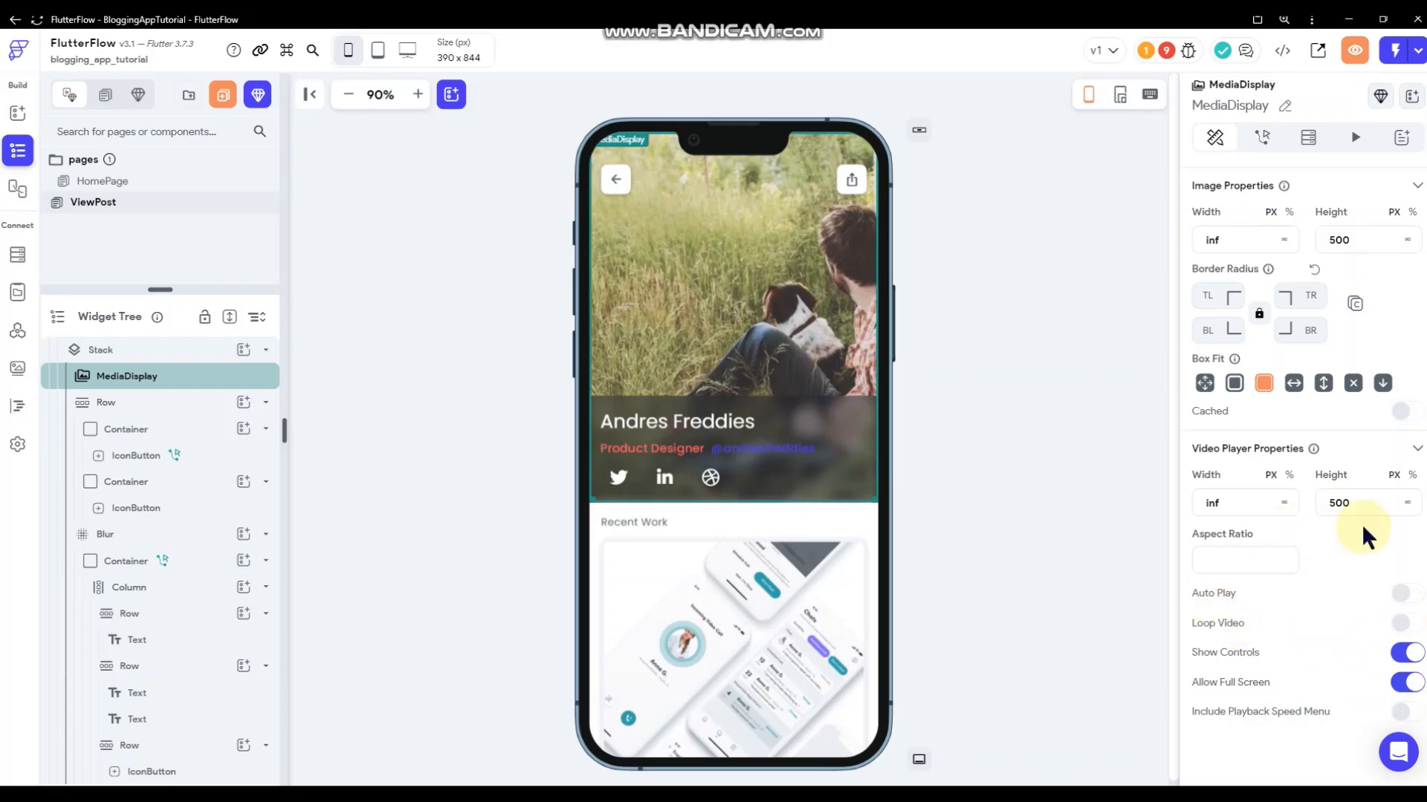
- Bind the MediaDisplay's media path to the postphoto field of the blog_posts document
scroll(1334, 545, up, 6)
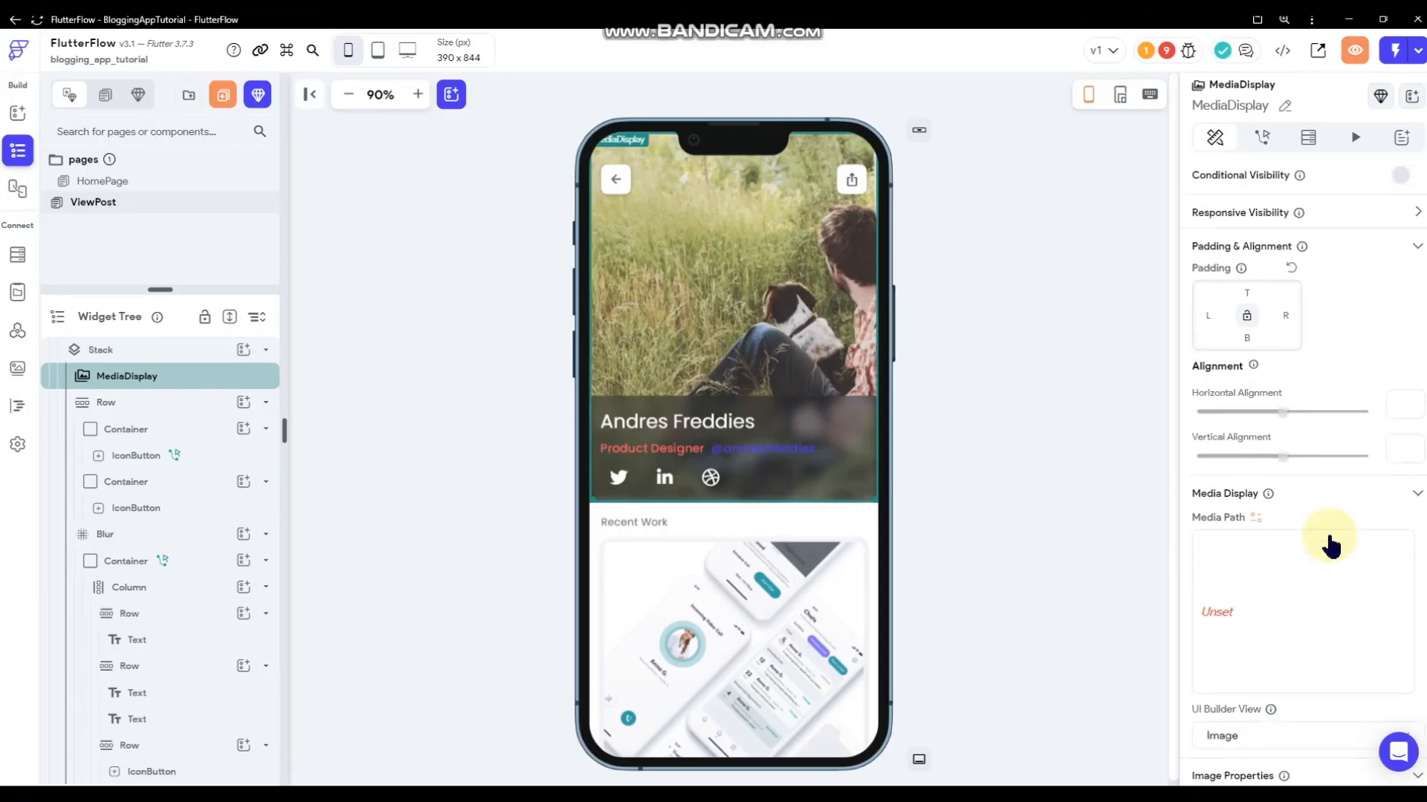
scroll(1330, 546, down, 1)
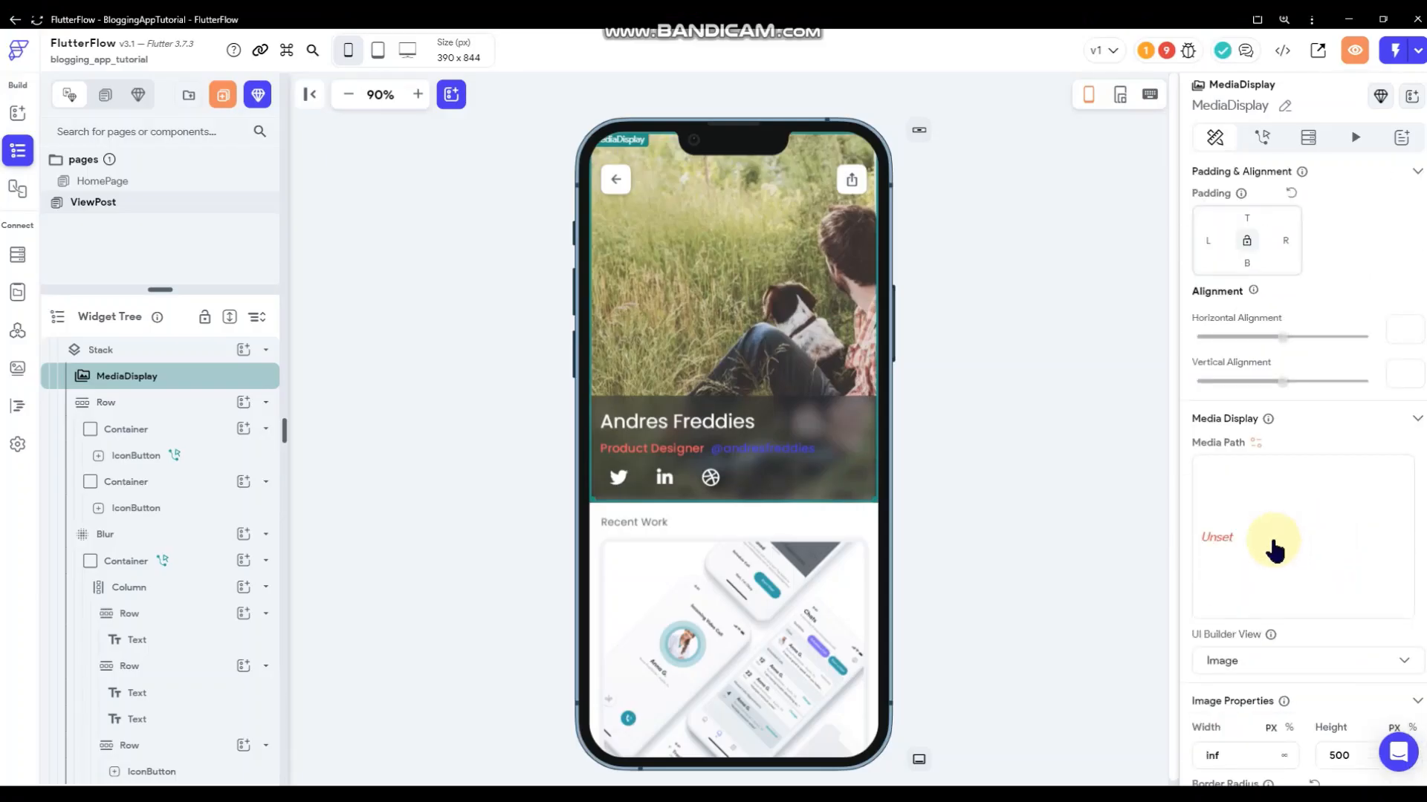
click(1219, 536)
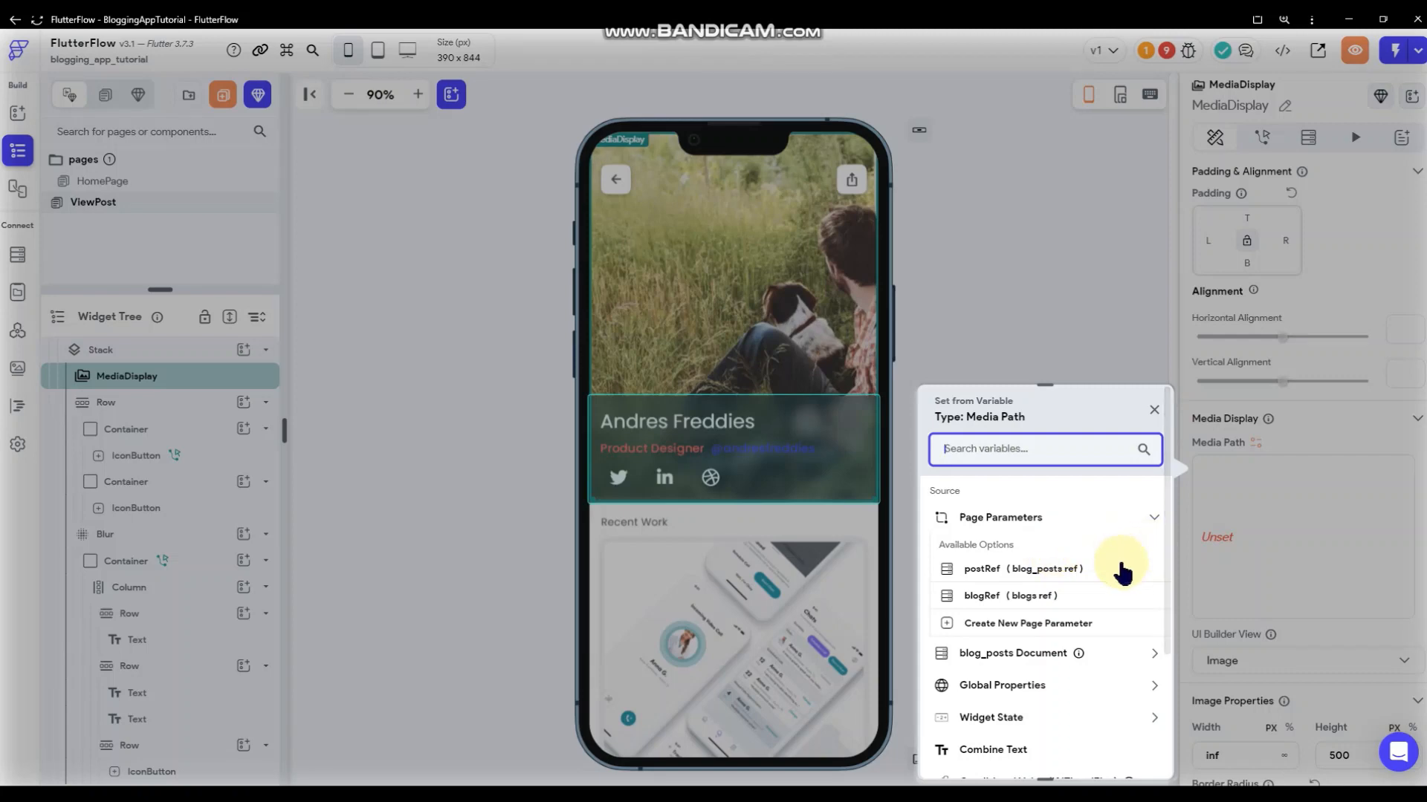
click(1111, 654)
scroll(1089, 579, down, 2)
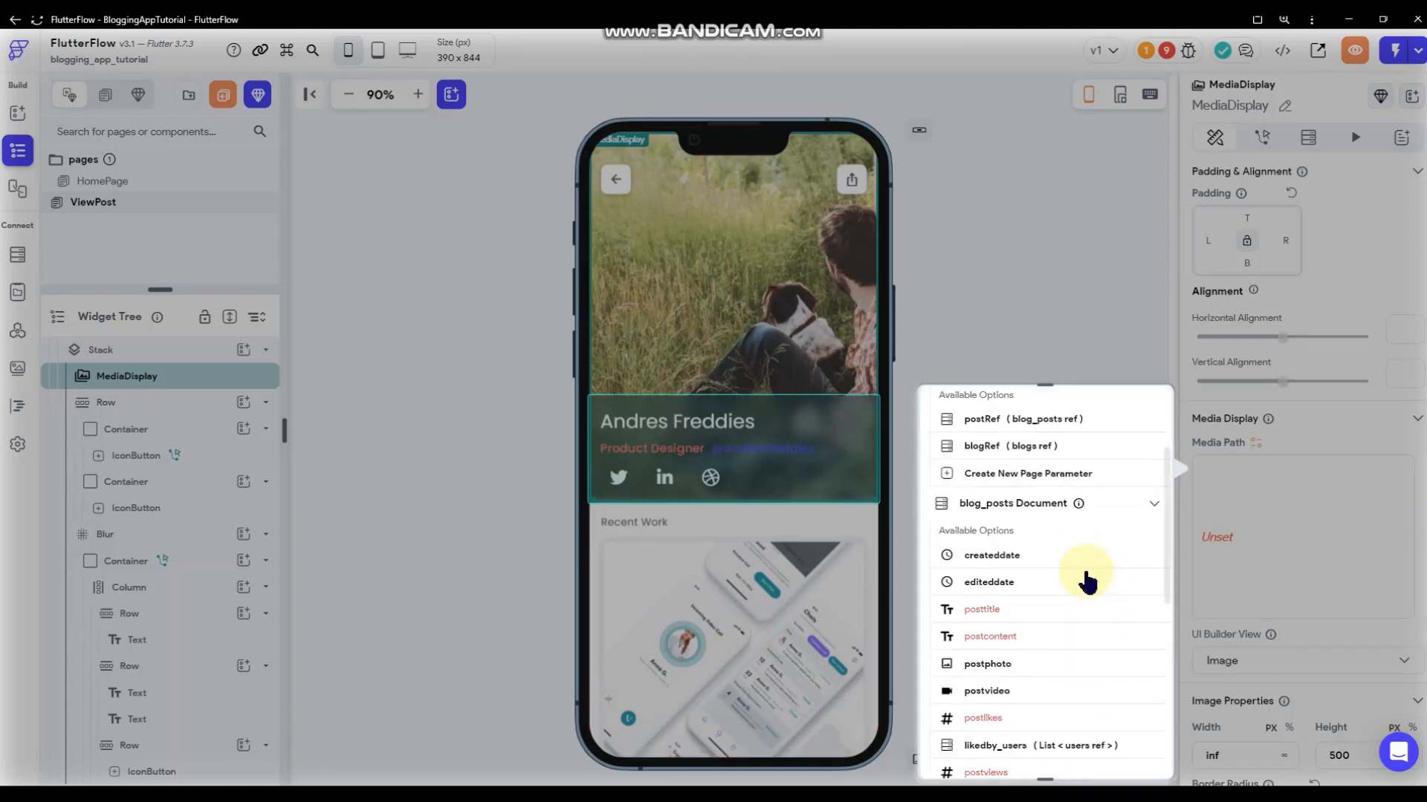
scroll(1086, 581, down, 1)
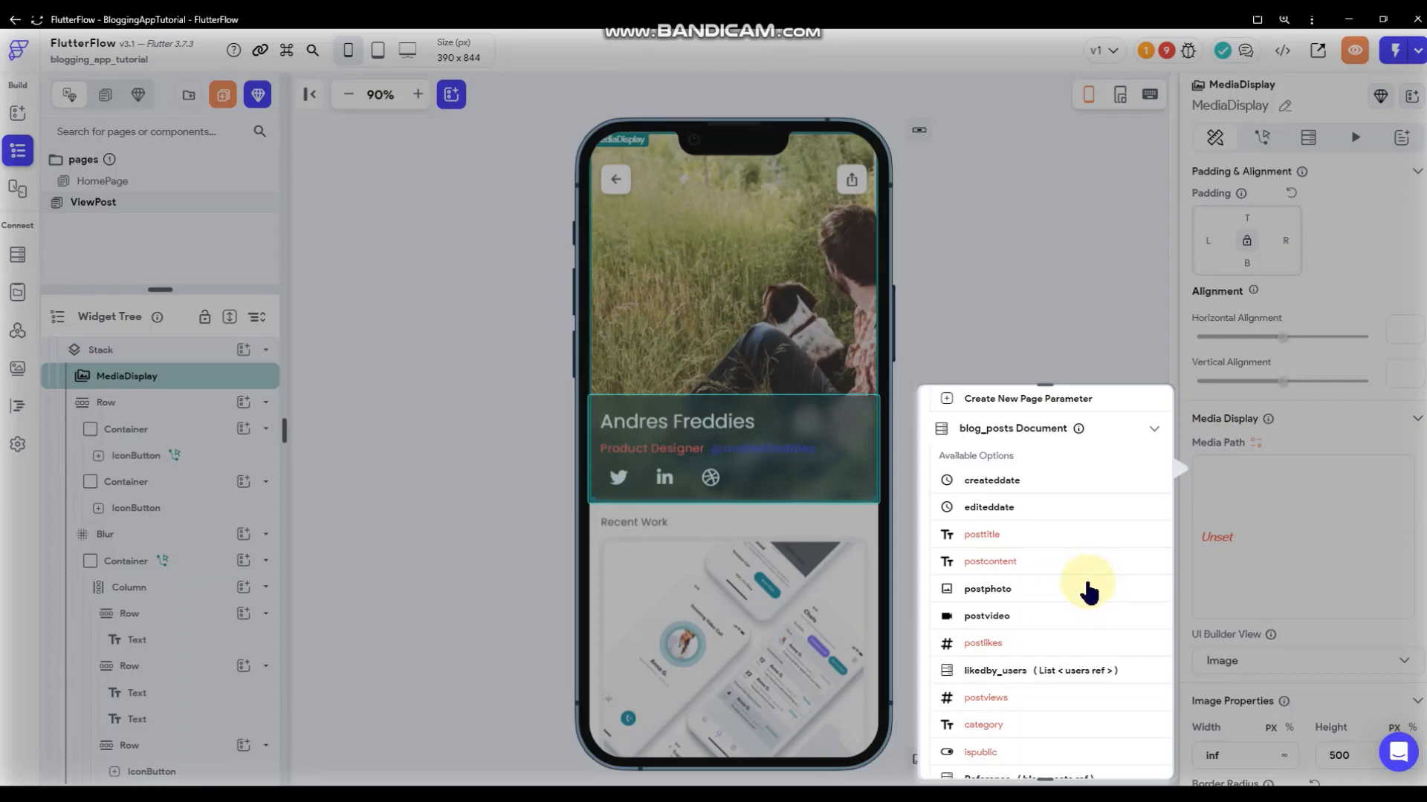
click(983, 592)
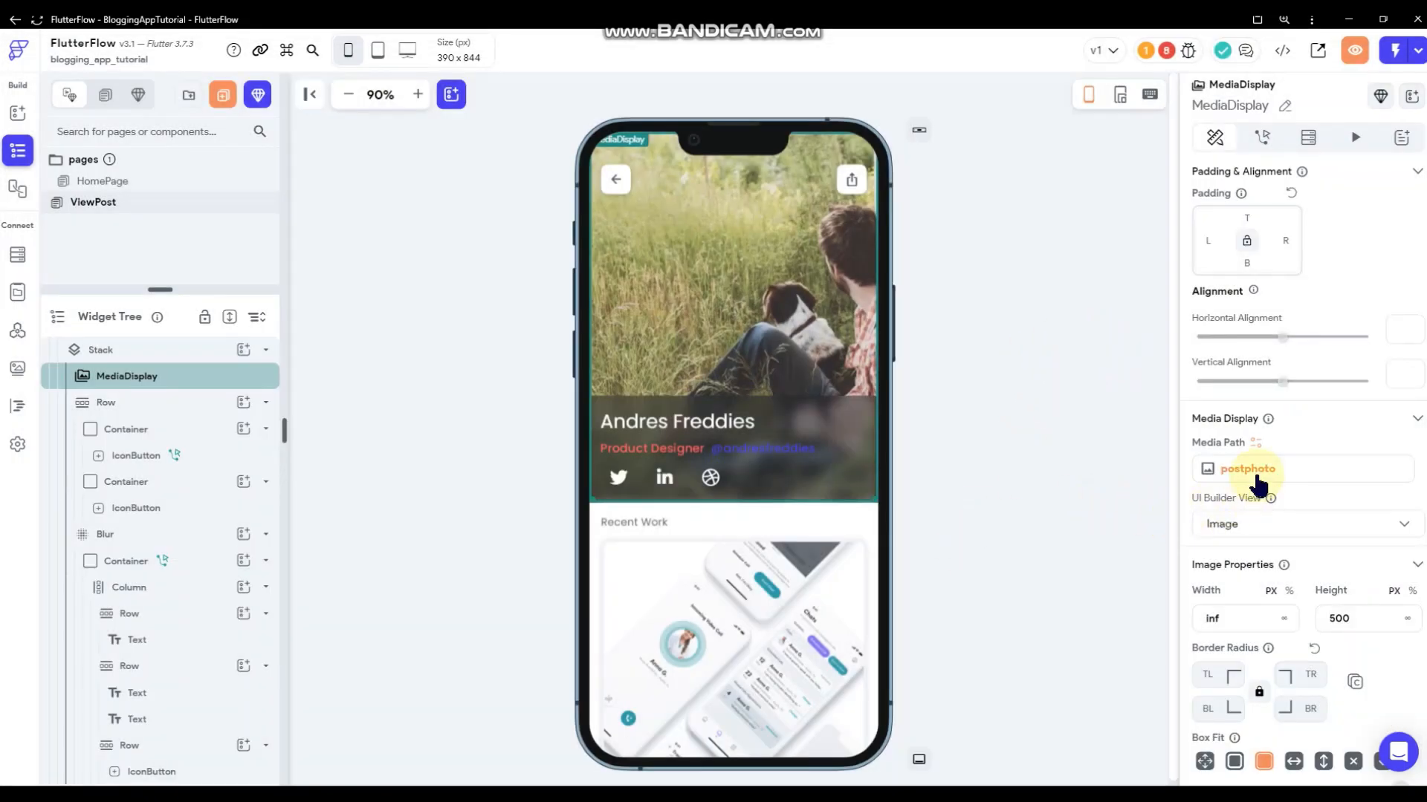
- Review the MediaDisplay's media path variable and its image and video player properties
click(1076, 427)
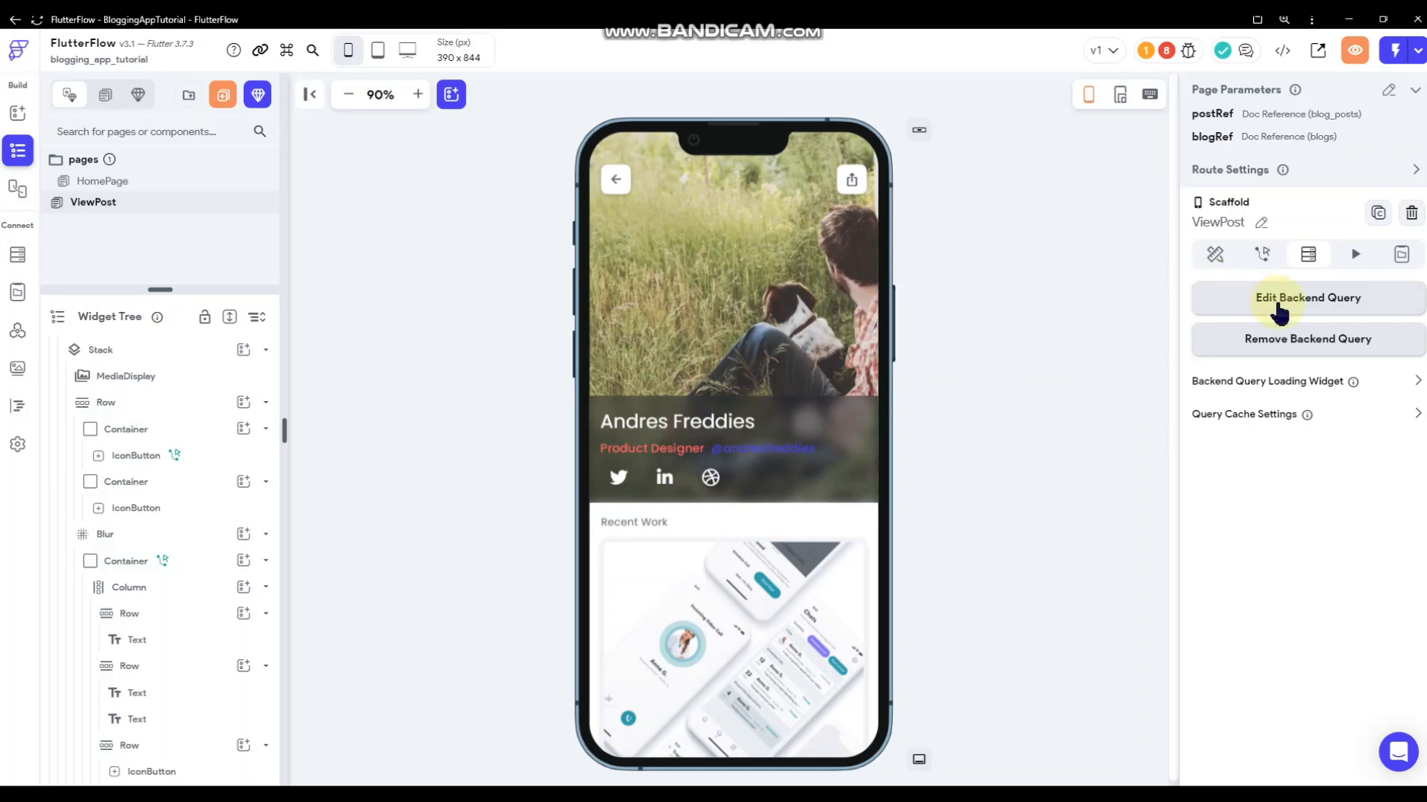
click(731, 292)
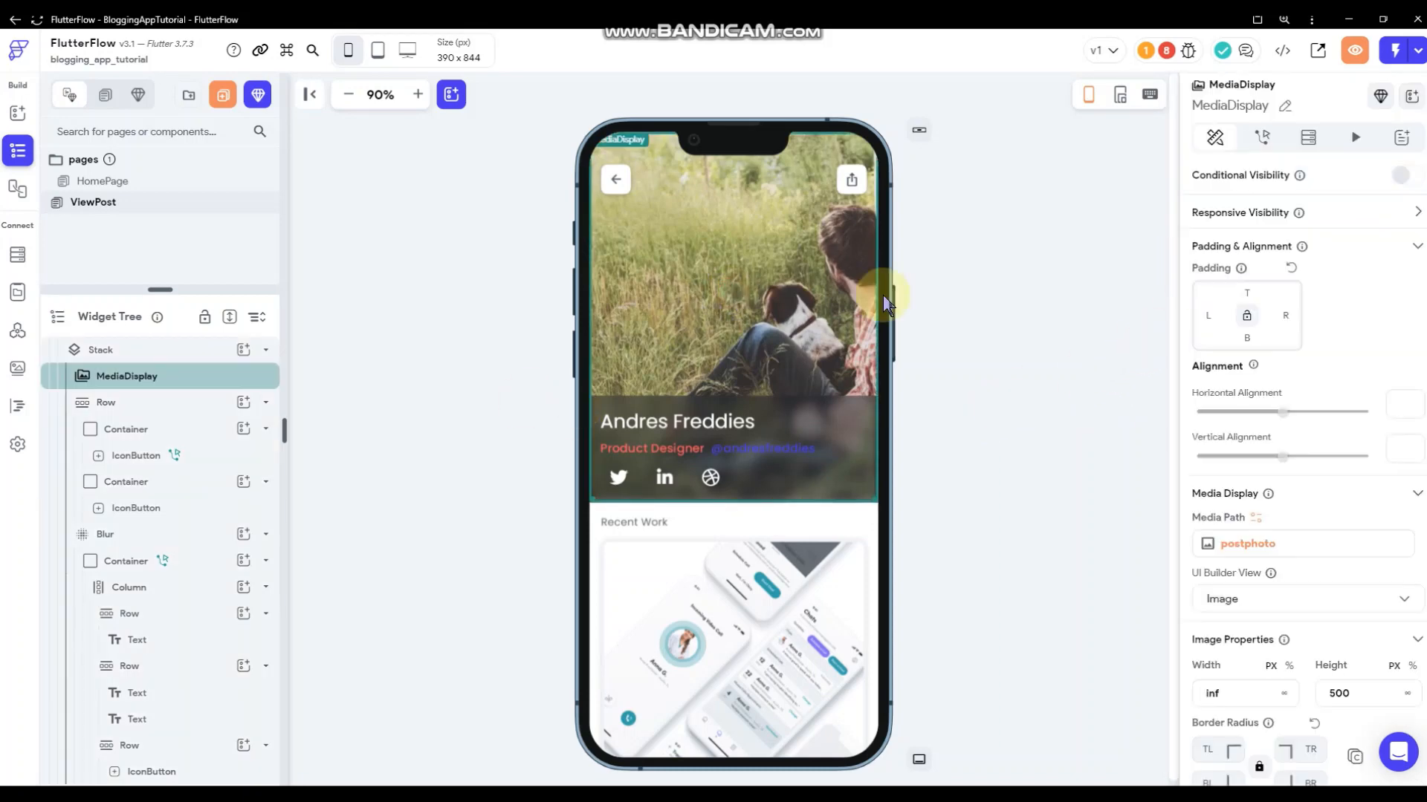
click(1254, 545)
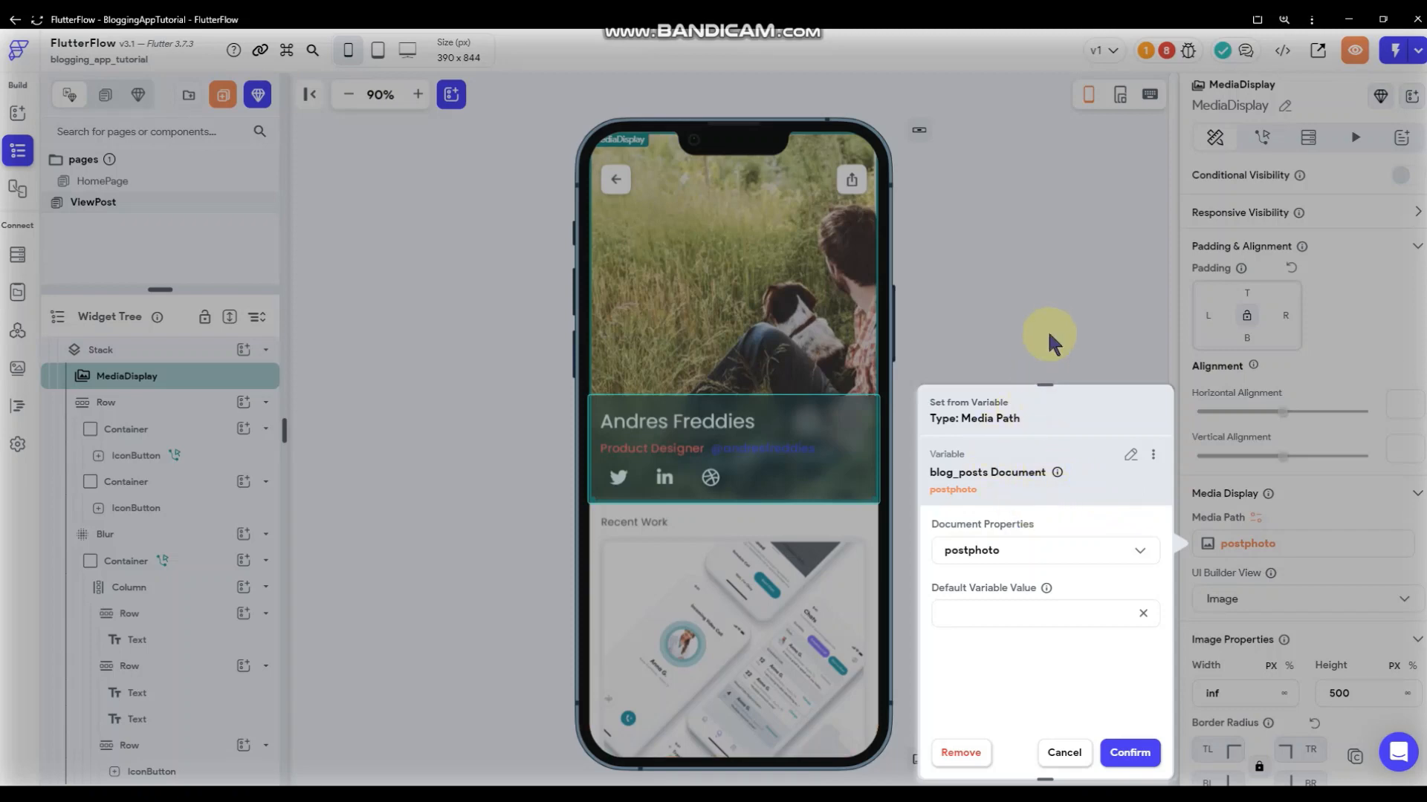
click(1055, 310)
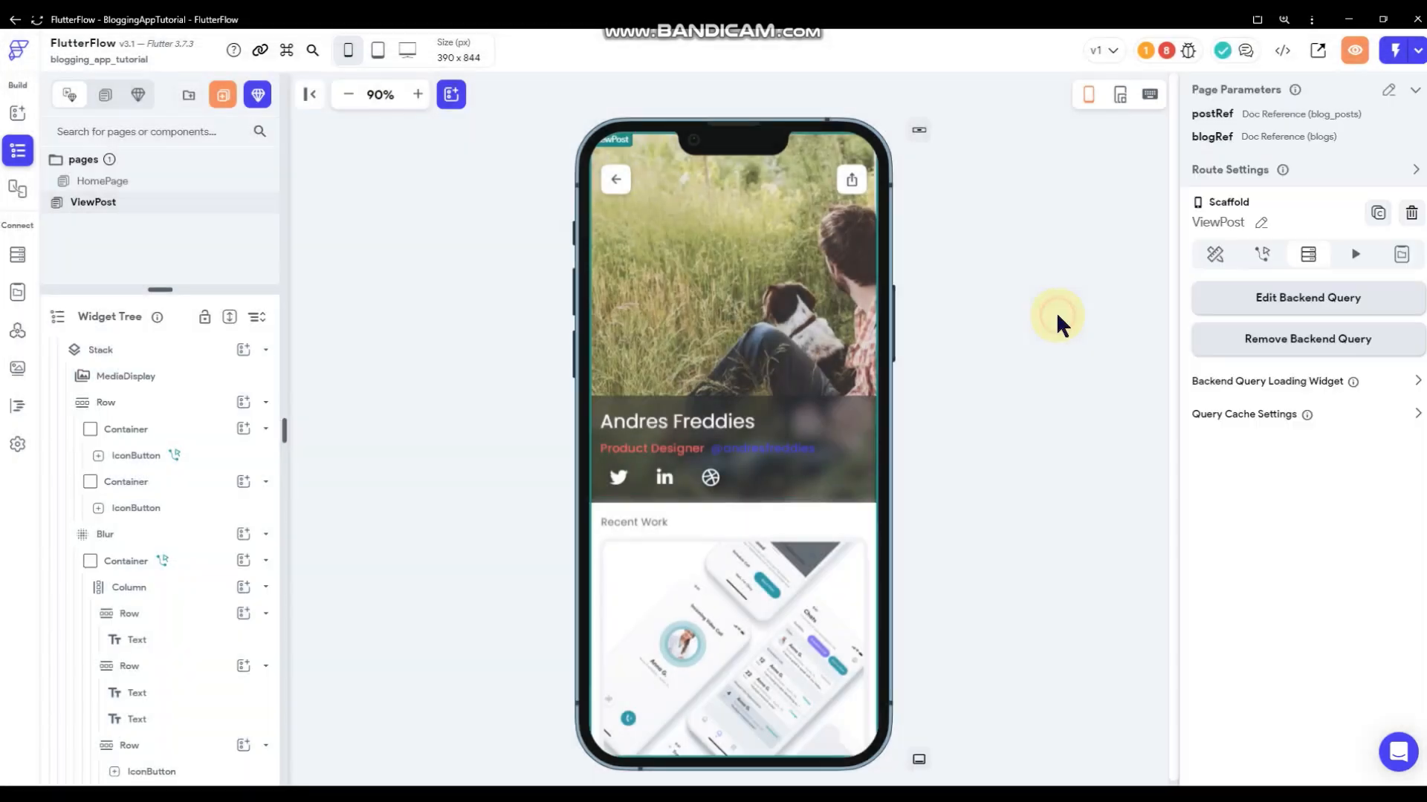
click(847, 308)
scroll(1290, 538, down, 5)
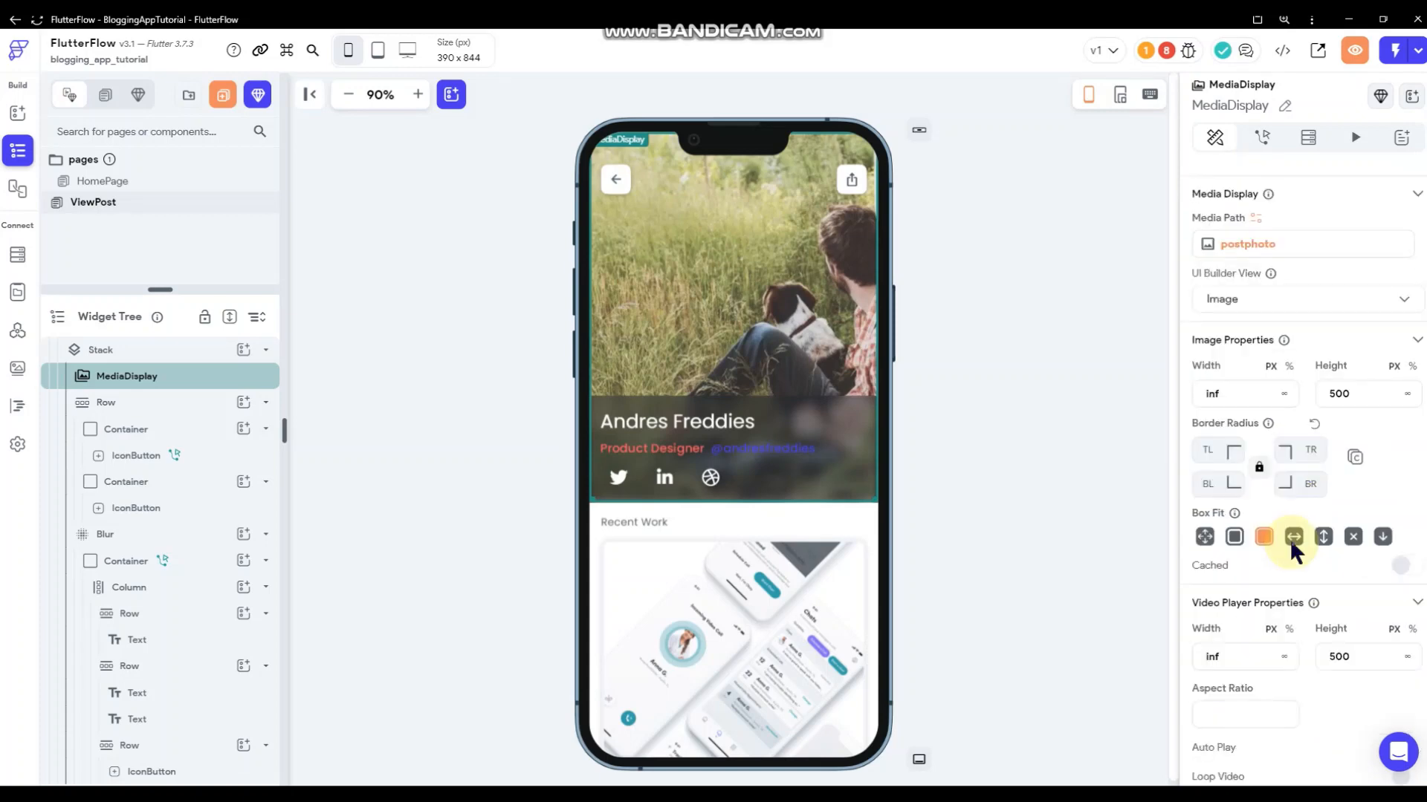
scroll(1290, 538, down, 1)
scroll(1290, 532, up, 1)
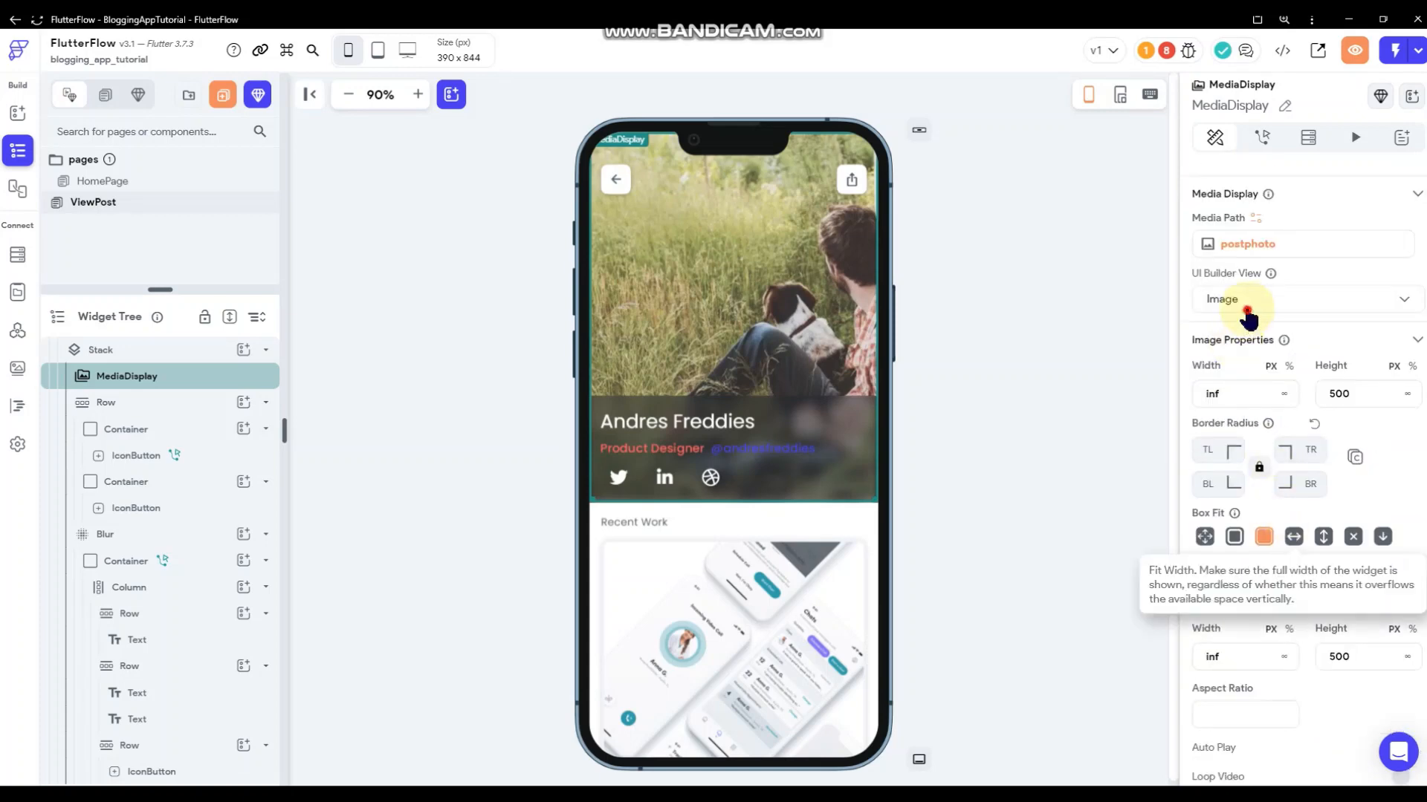
- Switch the MediaDisplay's UI builder view to Video Player to check its placeholder, and return it to Image
click(1248, 316)
click(1246, 335)
scroll(1314, 427, up, 1)
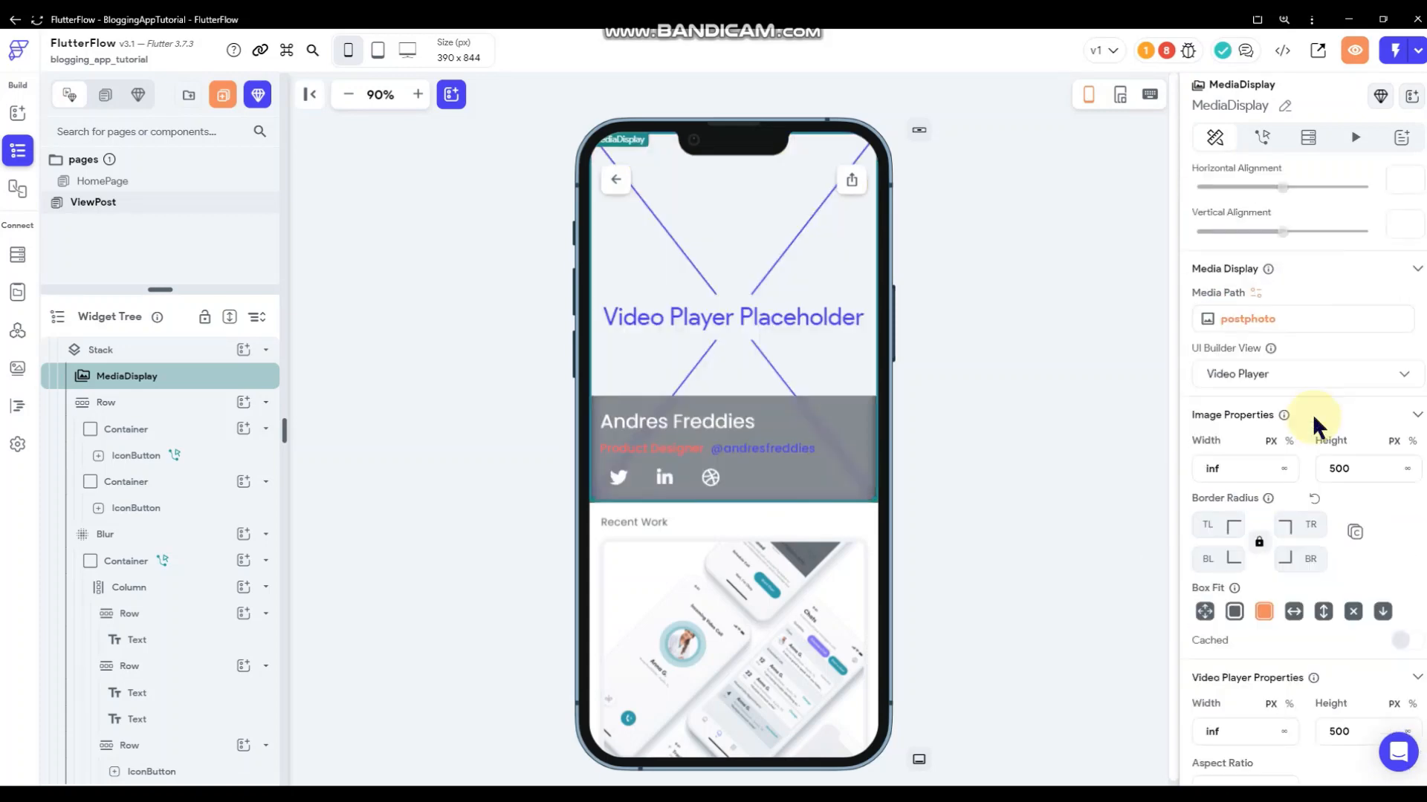
click(1246, 374)
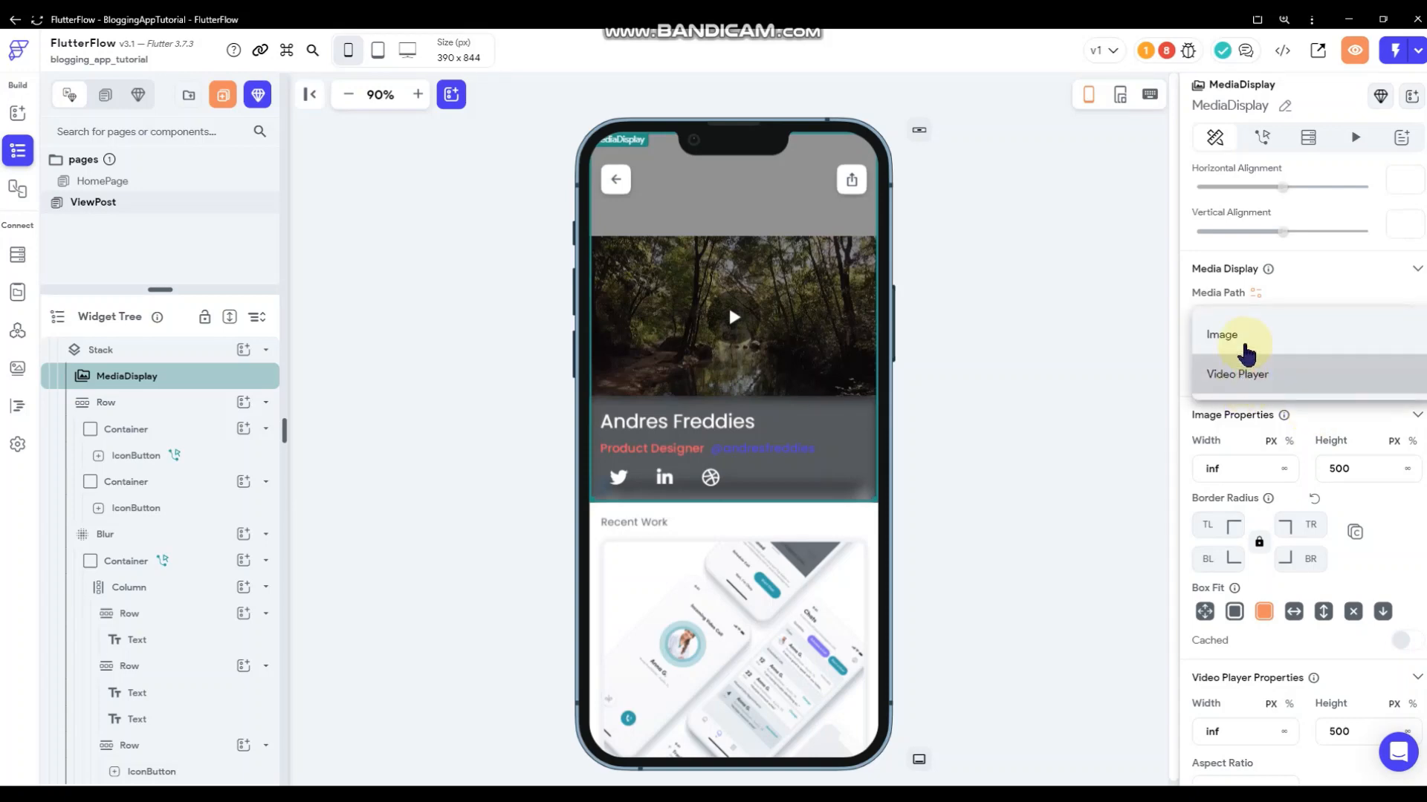
click(1244, 342)
click(1032, 367)
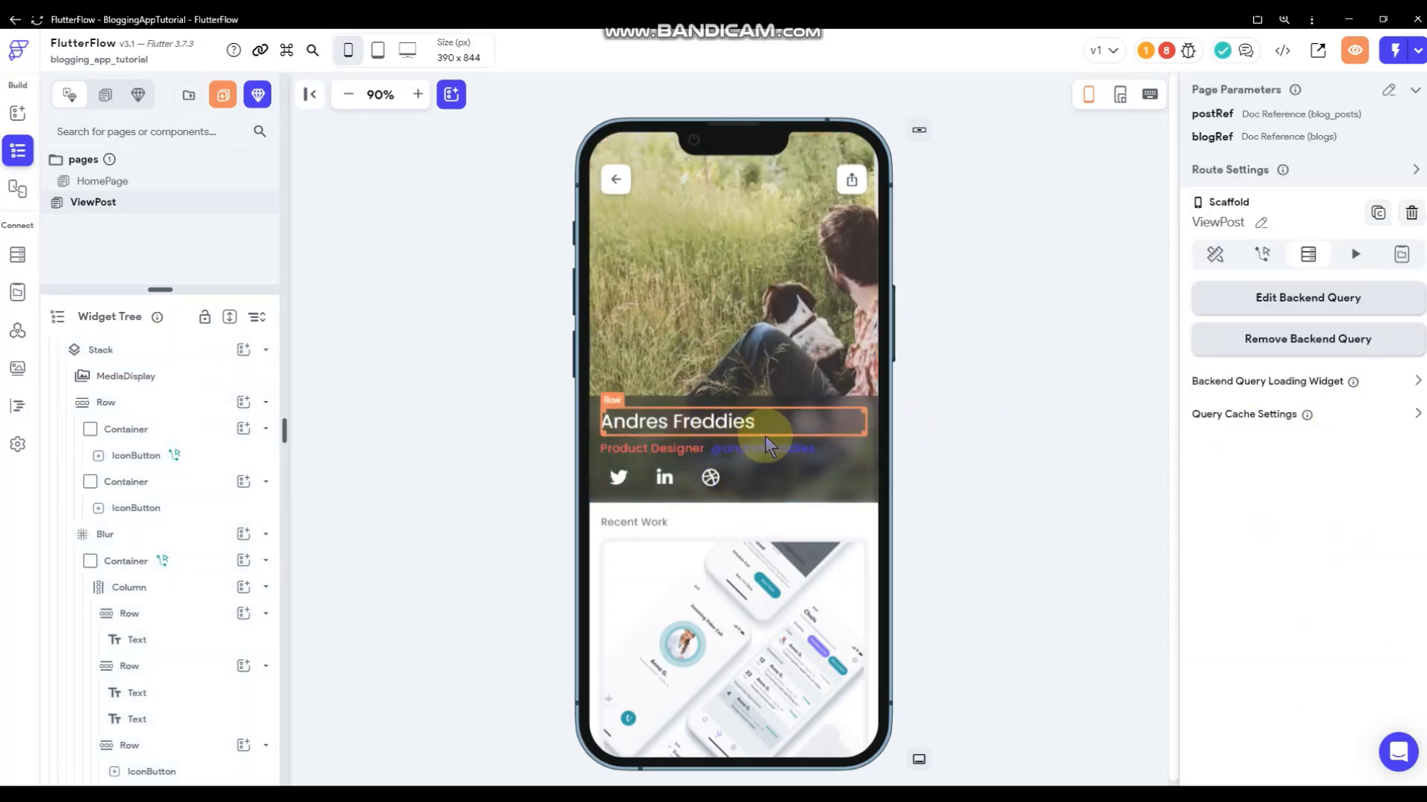
- Bind the large heading text in the header overlay to the posttitle field of the blog_posts document
click(736, 423)
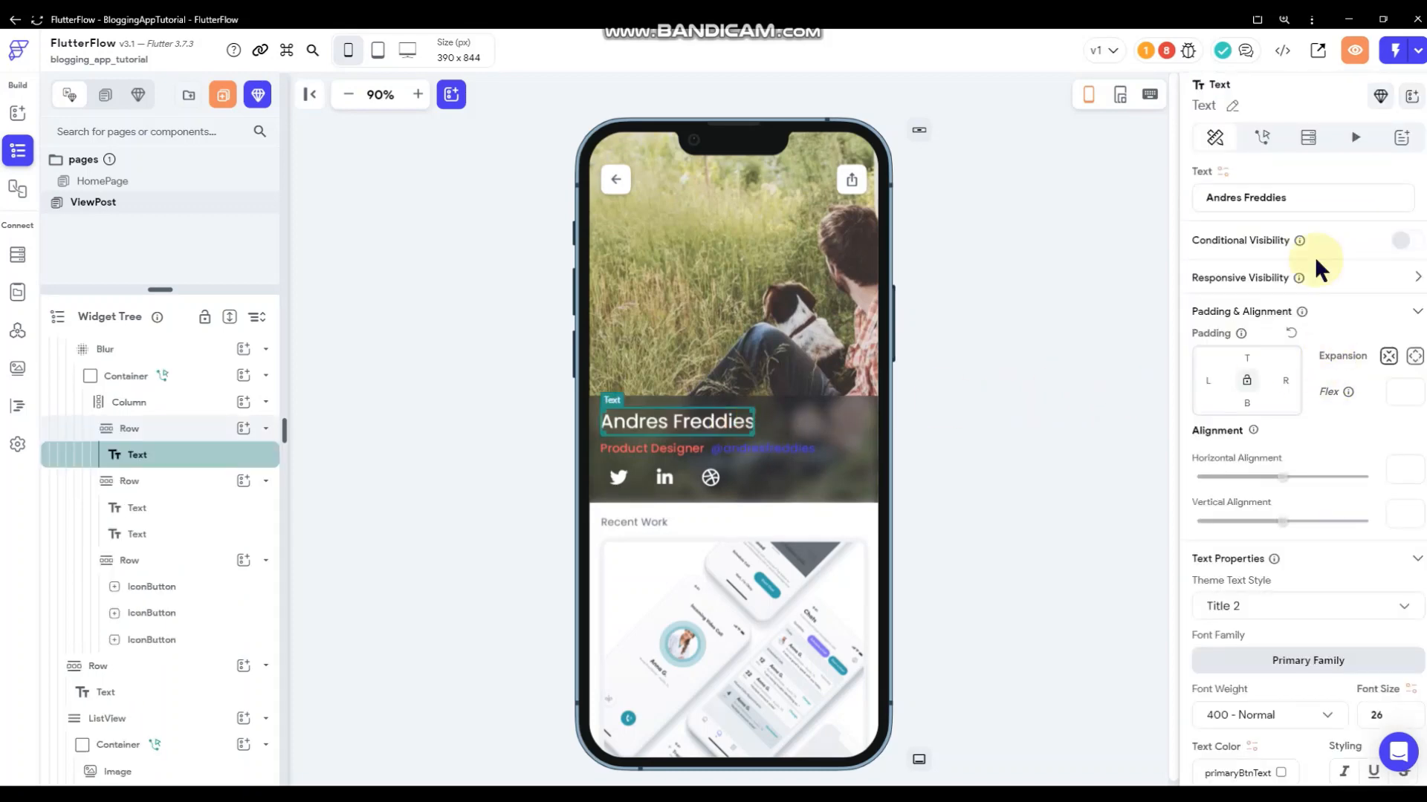
click(1222, 171)
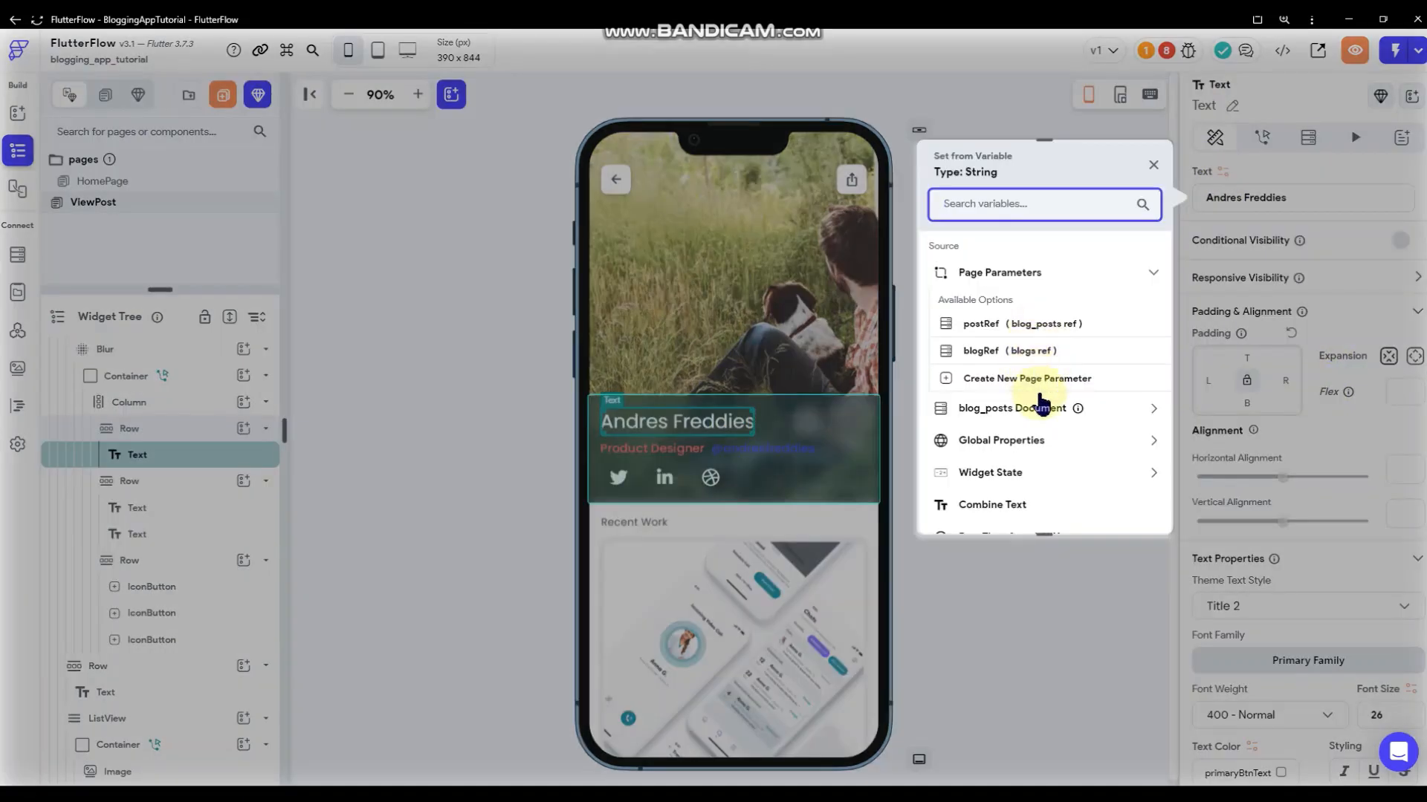
click(1102, 411)
scroll(1089, 414, down, 1)
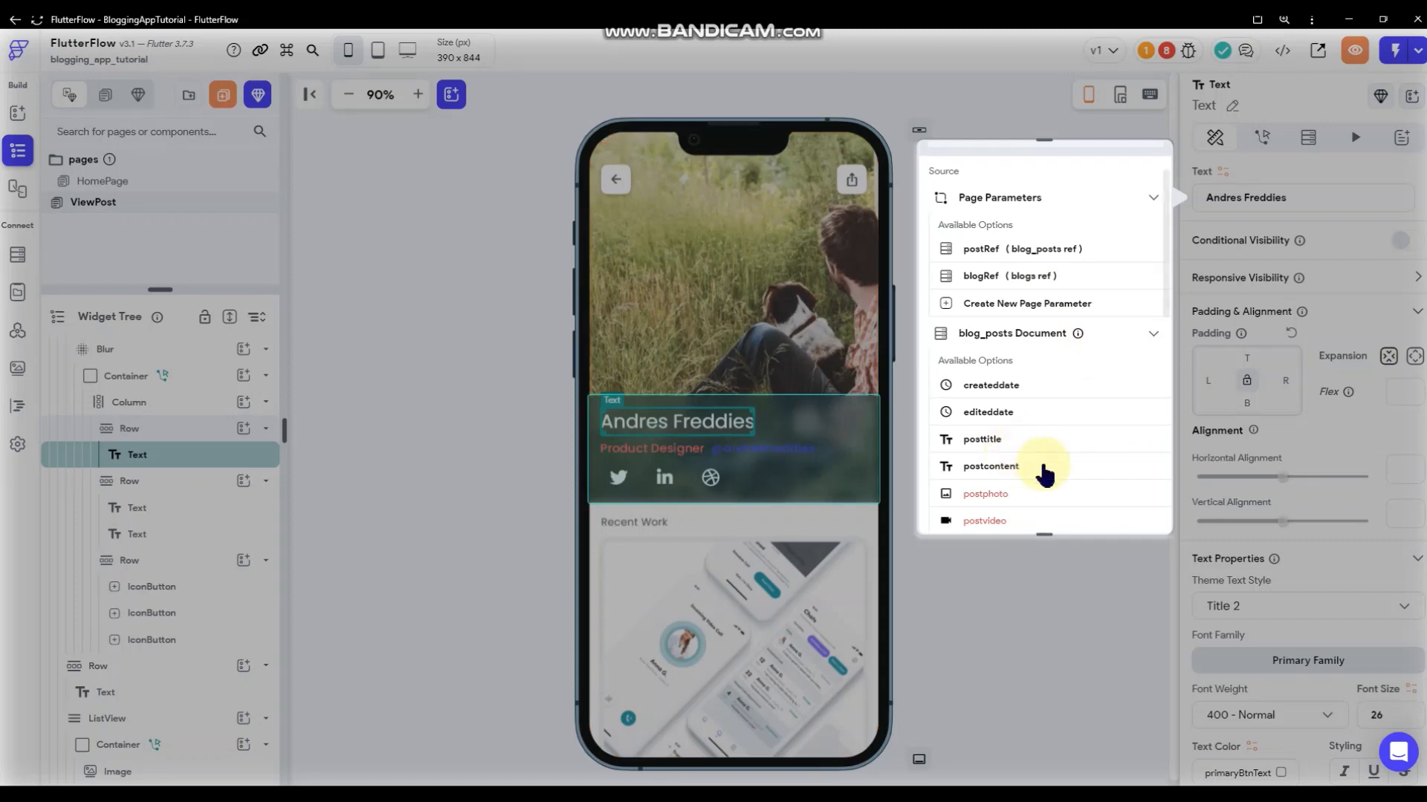
click(980, 440)
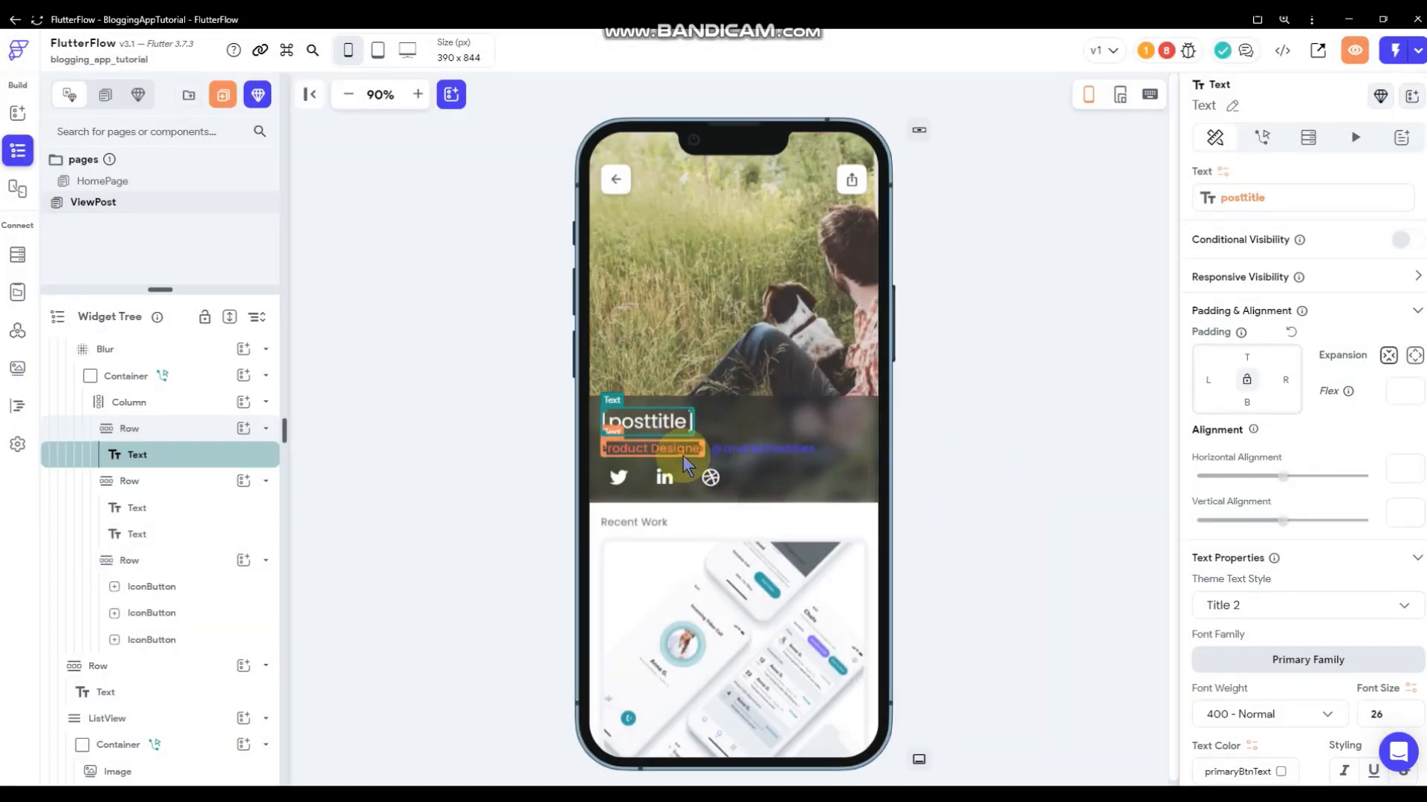
- Change the handle text's colour beside "Product Designer" to the recent light teal #9cdede
click(762, 448)
scroll(1281, 491, down, 1)
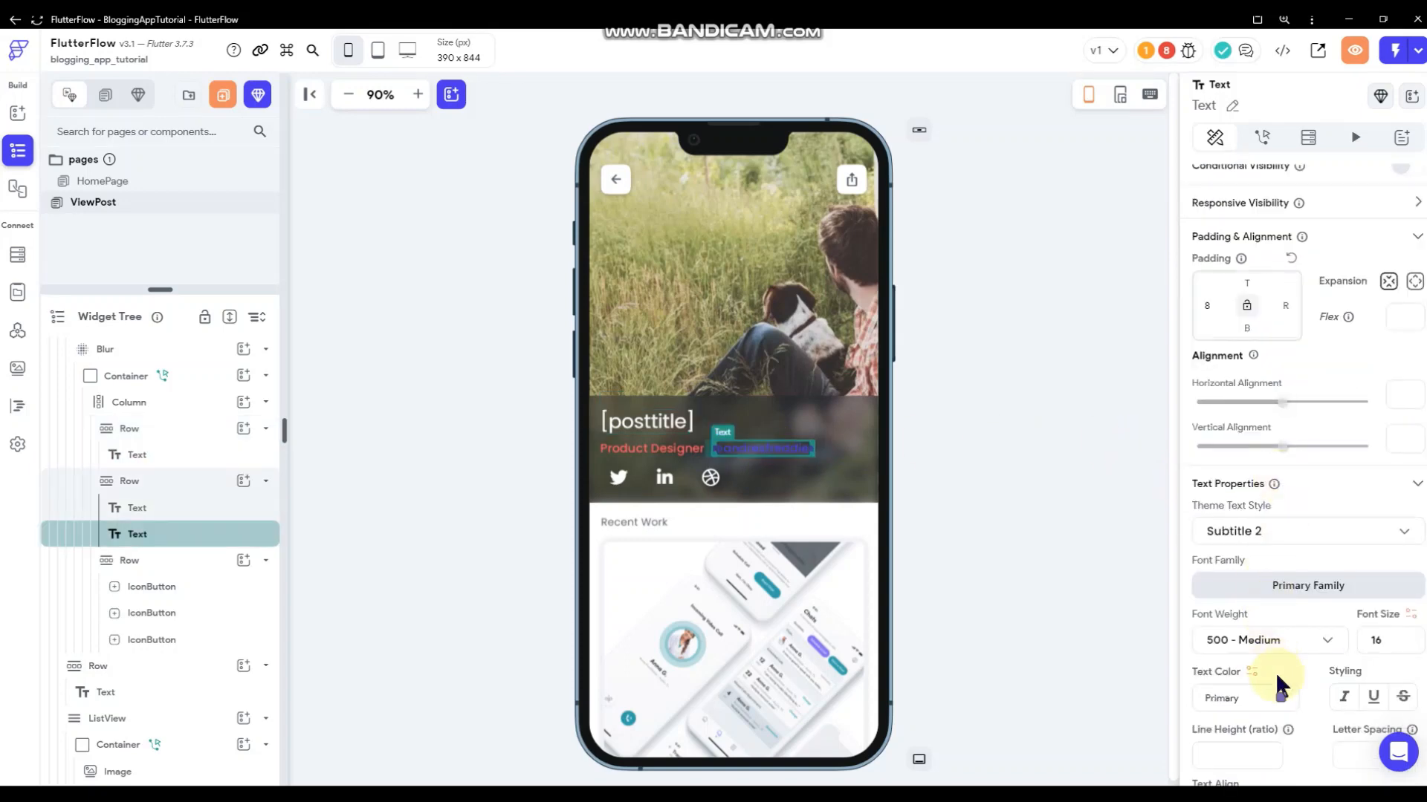
click(1280, 698)
click(584, 543)
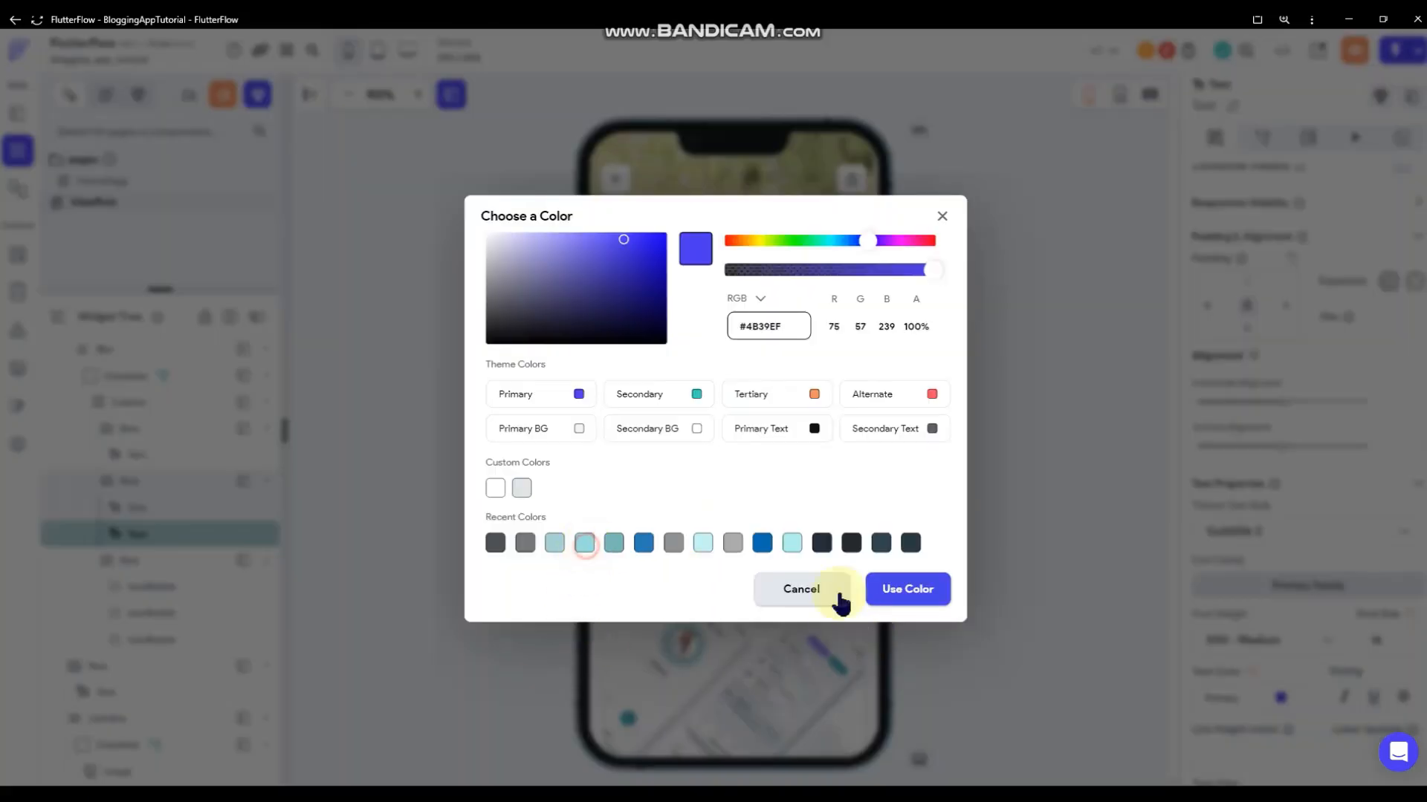
click(896, 592)
click(1034, 511)
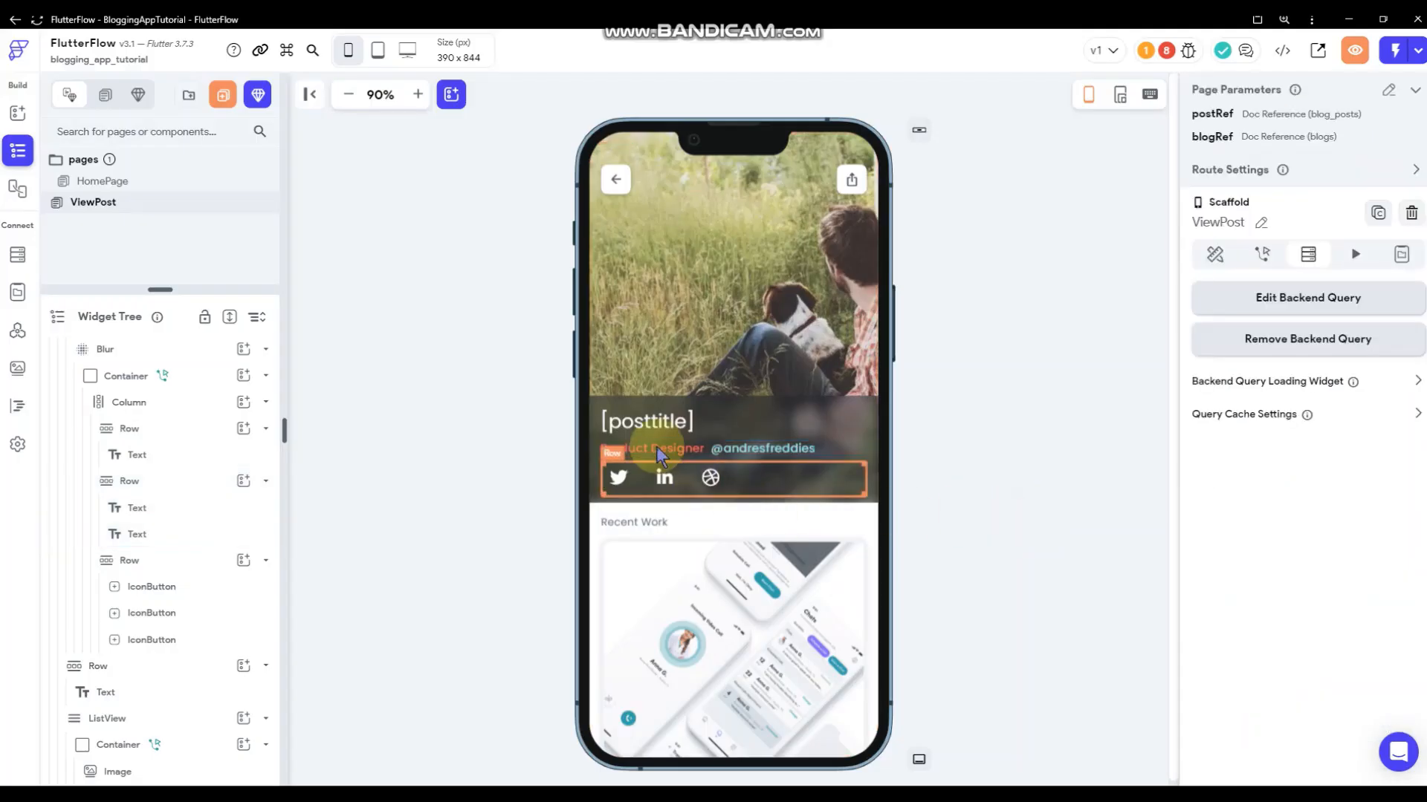
- Set the "Product Designer" text's colour to the white custom colour primaryBtnText
key(ctrl+z)
scroll(1278, 594, down, 2)
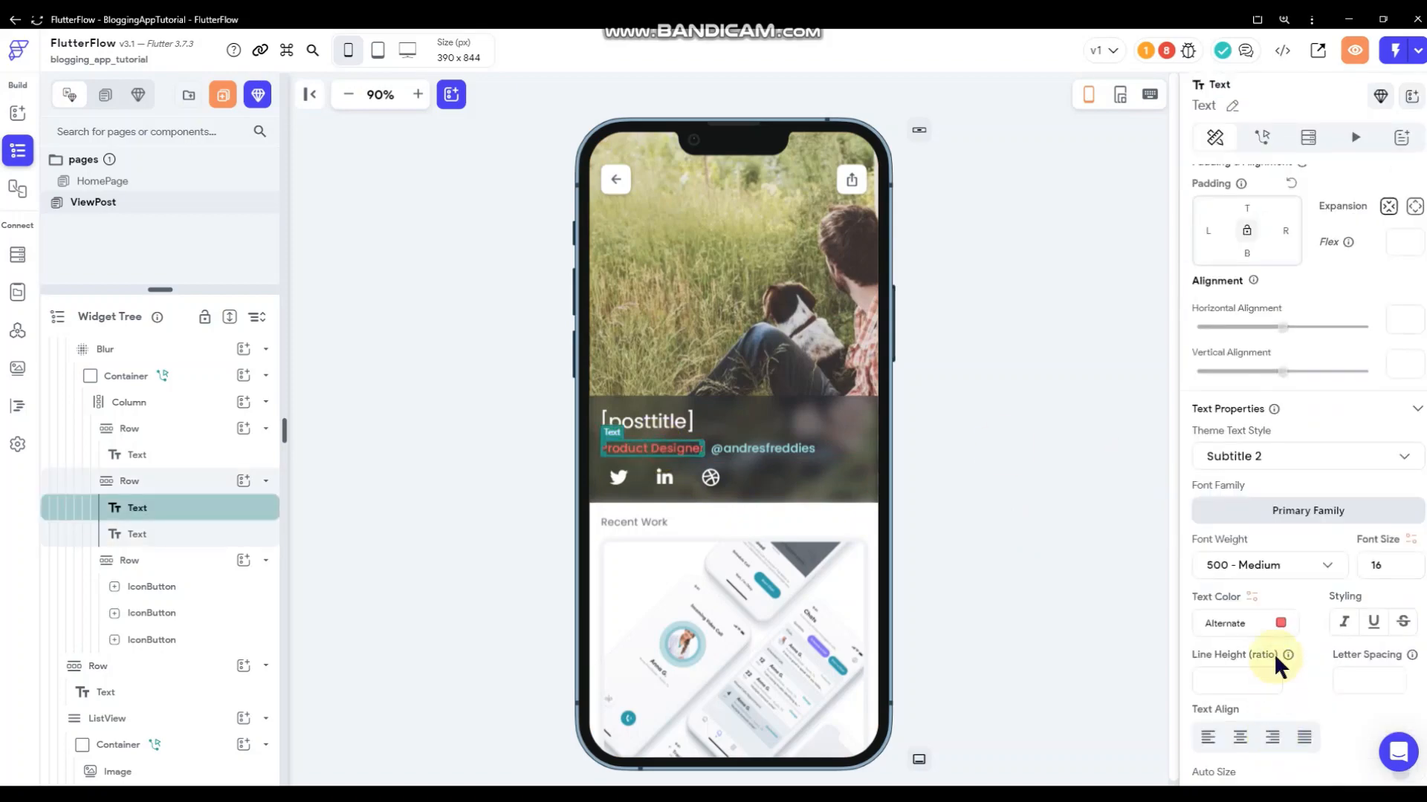
click(1281, 626)
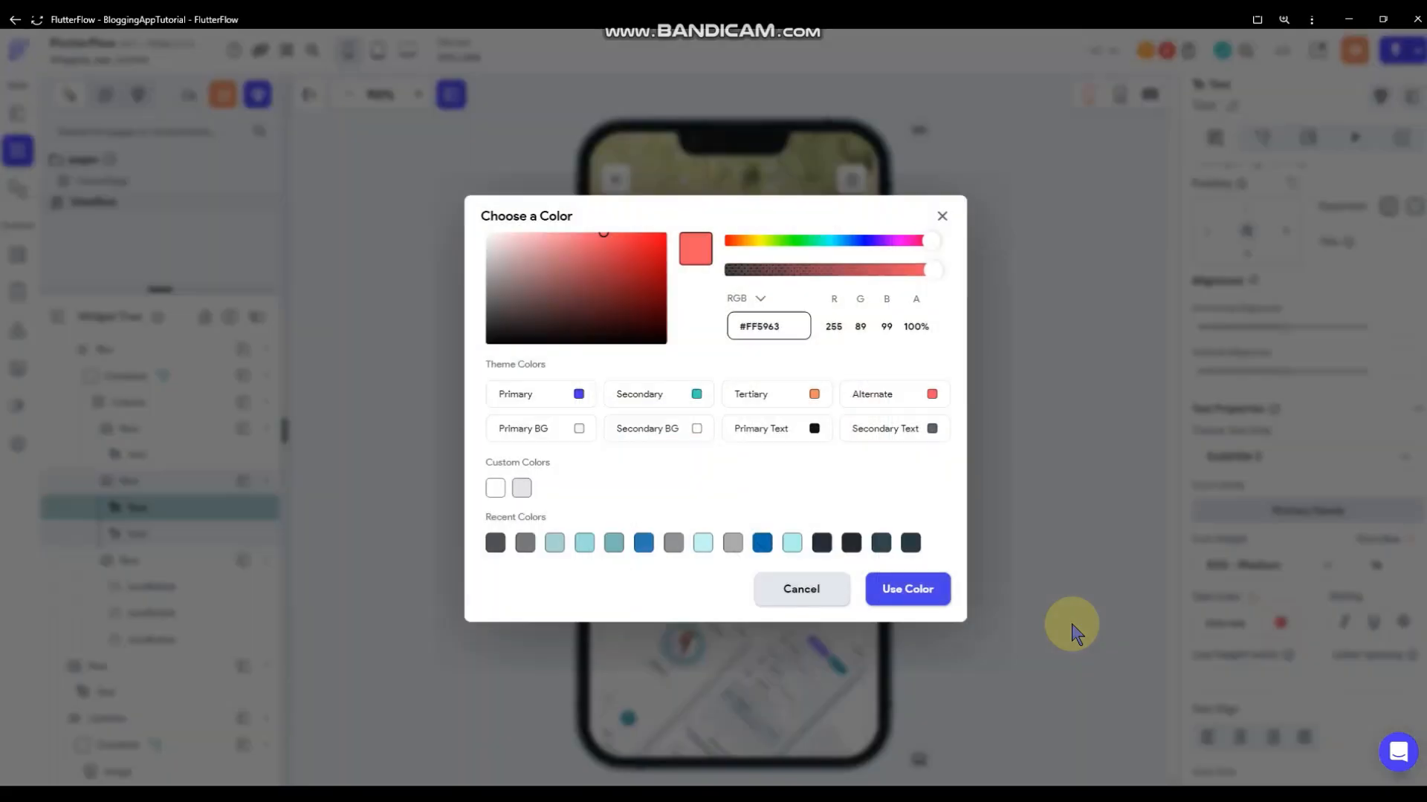
click(495, 484)
click(1107, 372)
- Bind the "Product Designer" text to the category field of the blog_posts document
click(679, 448)
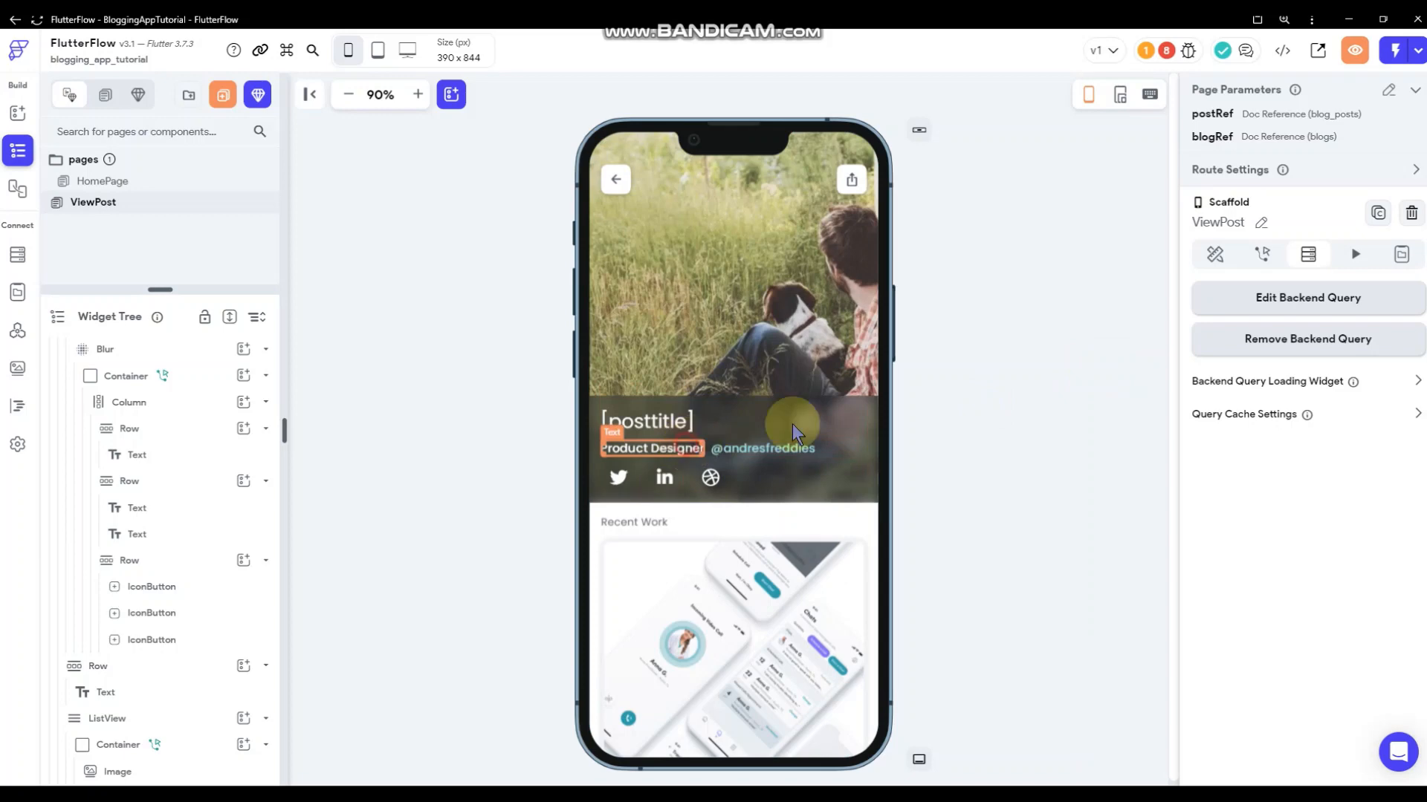
click(1223, 172)
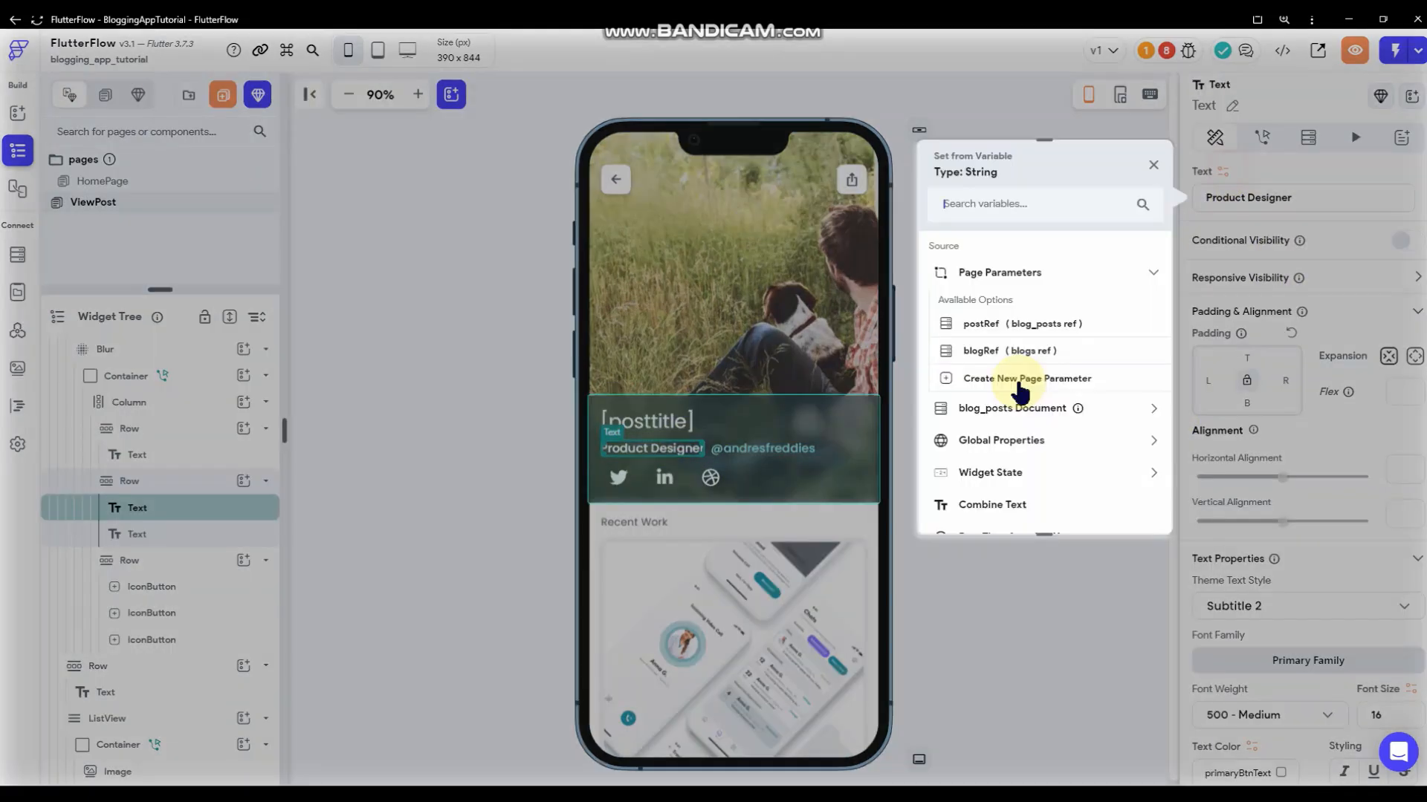
click(1038, 419)
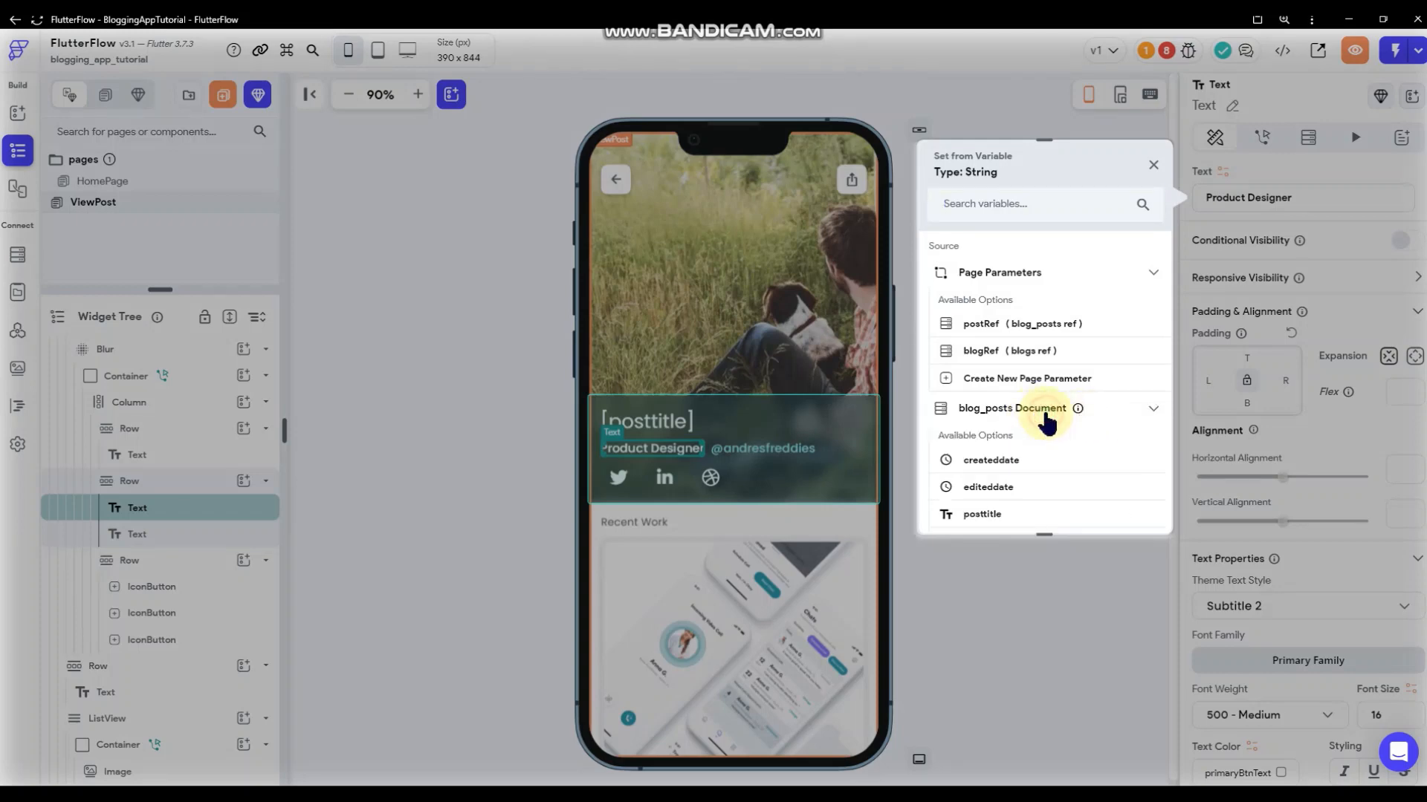
scroll(1044, 421, down, 5)
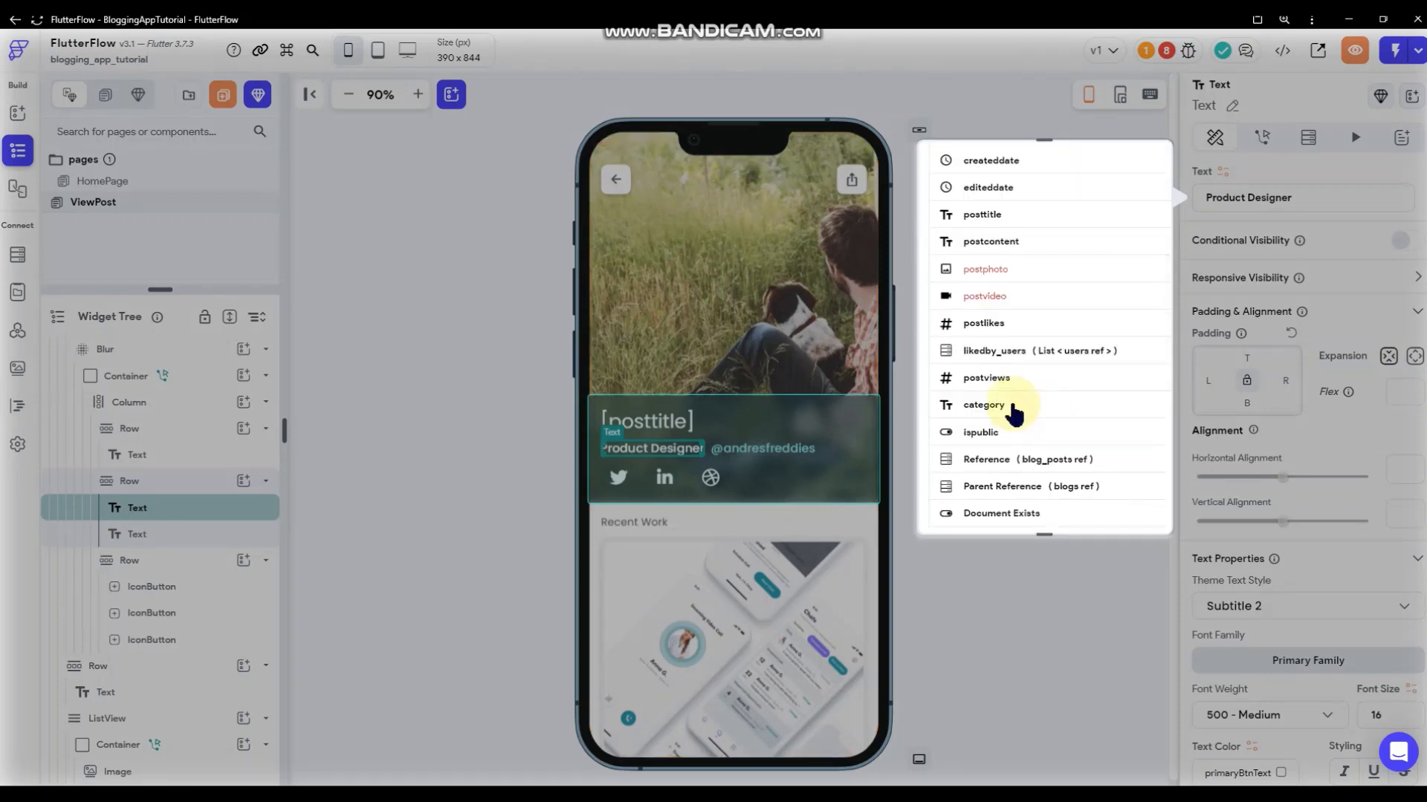
click(1012, 406)
click(999, 462)
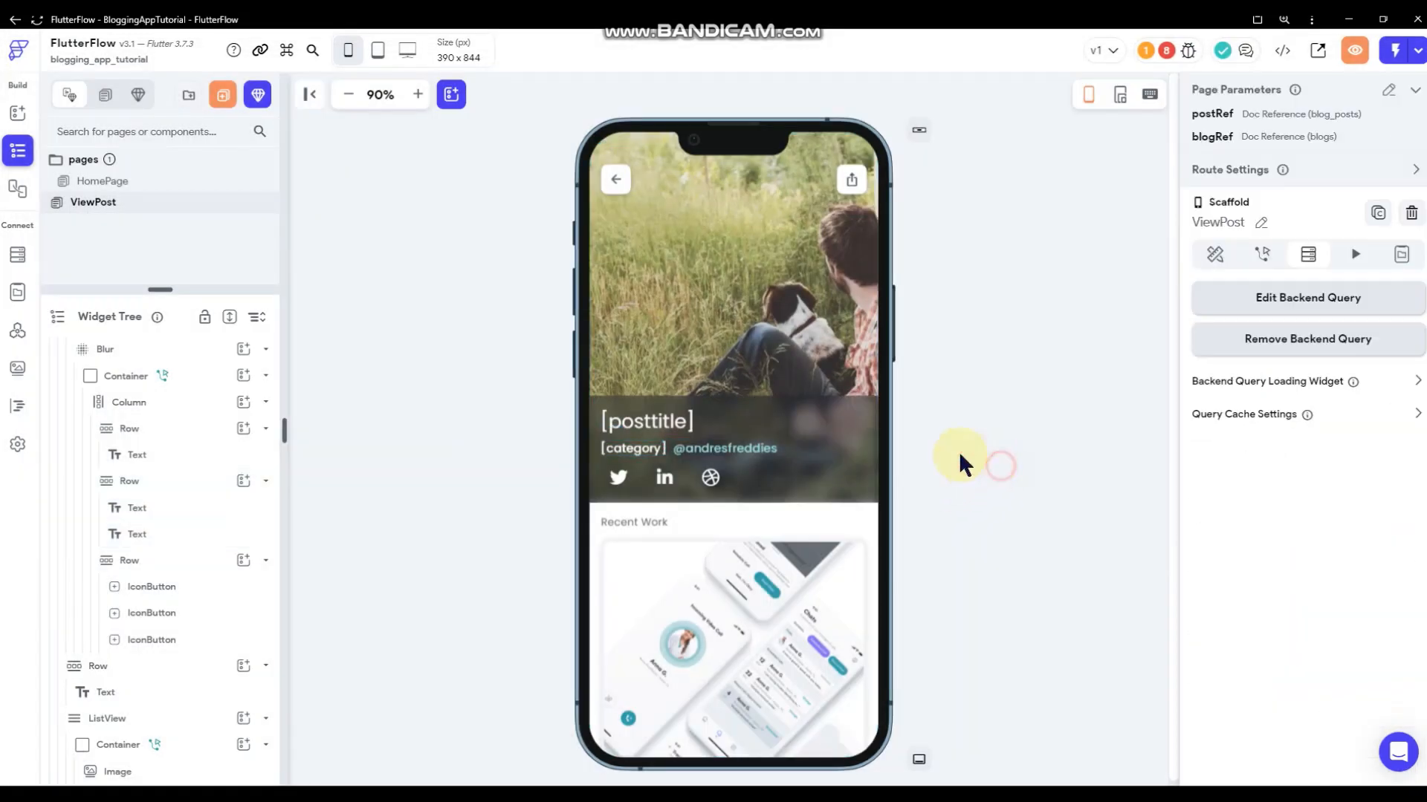
click(729, 448)
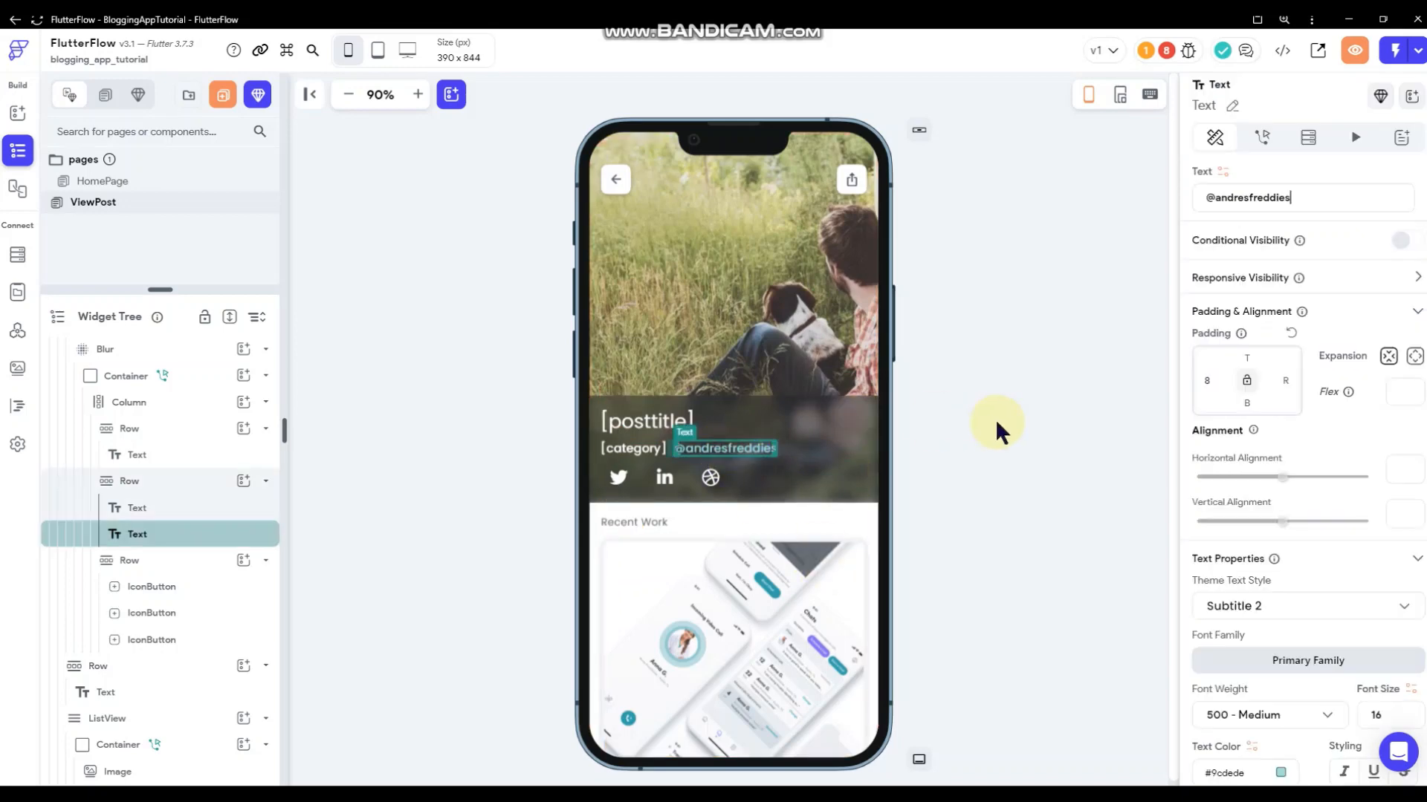
click(1226, 173)
scroll(1035, 450, down, 2)
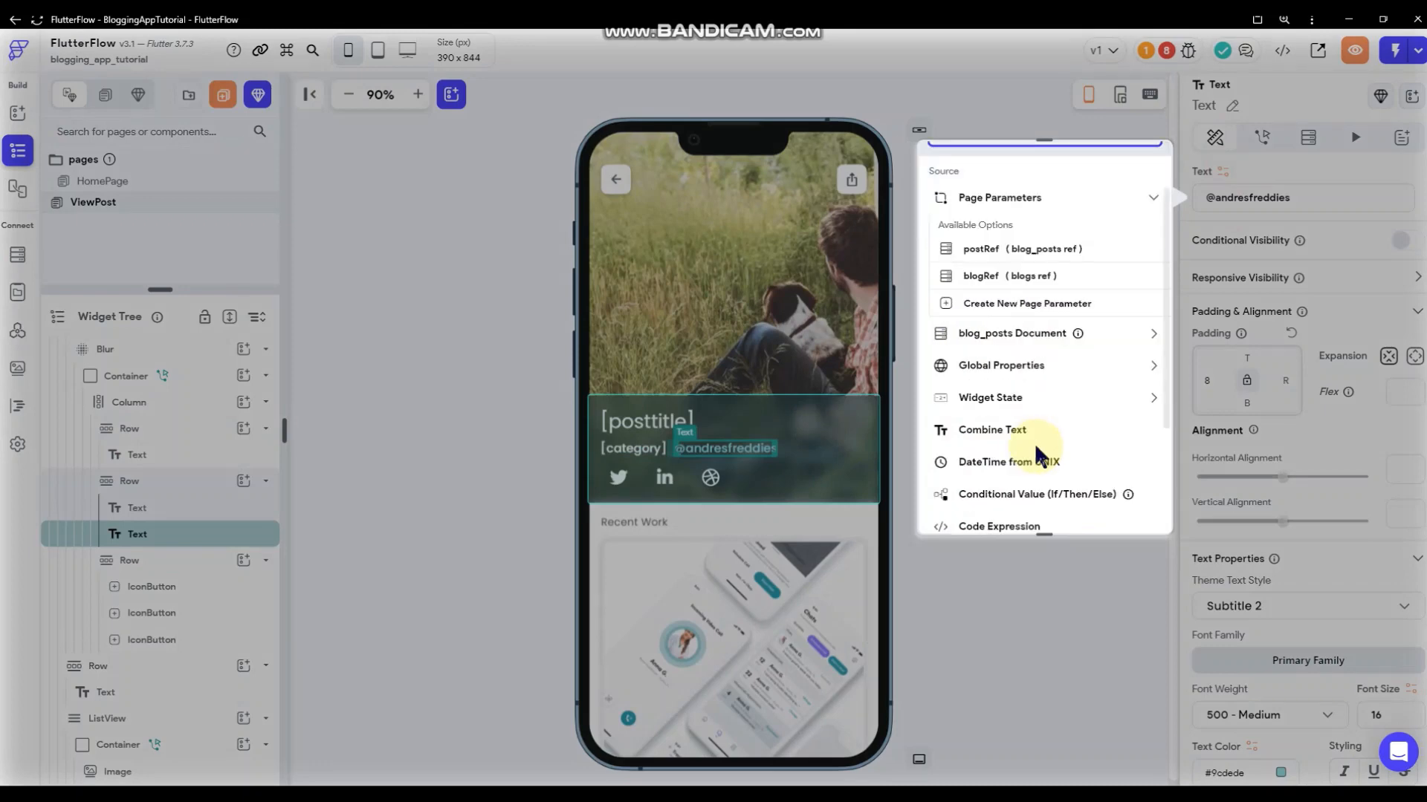
click(1012, 433)
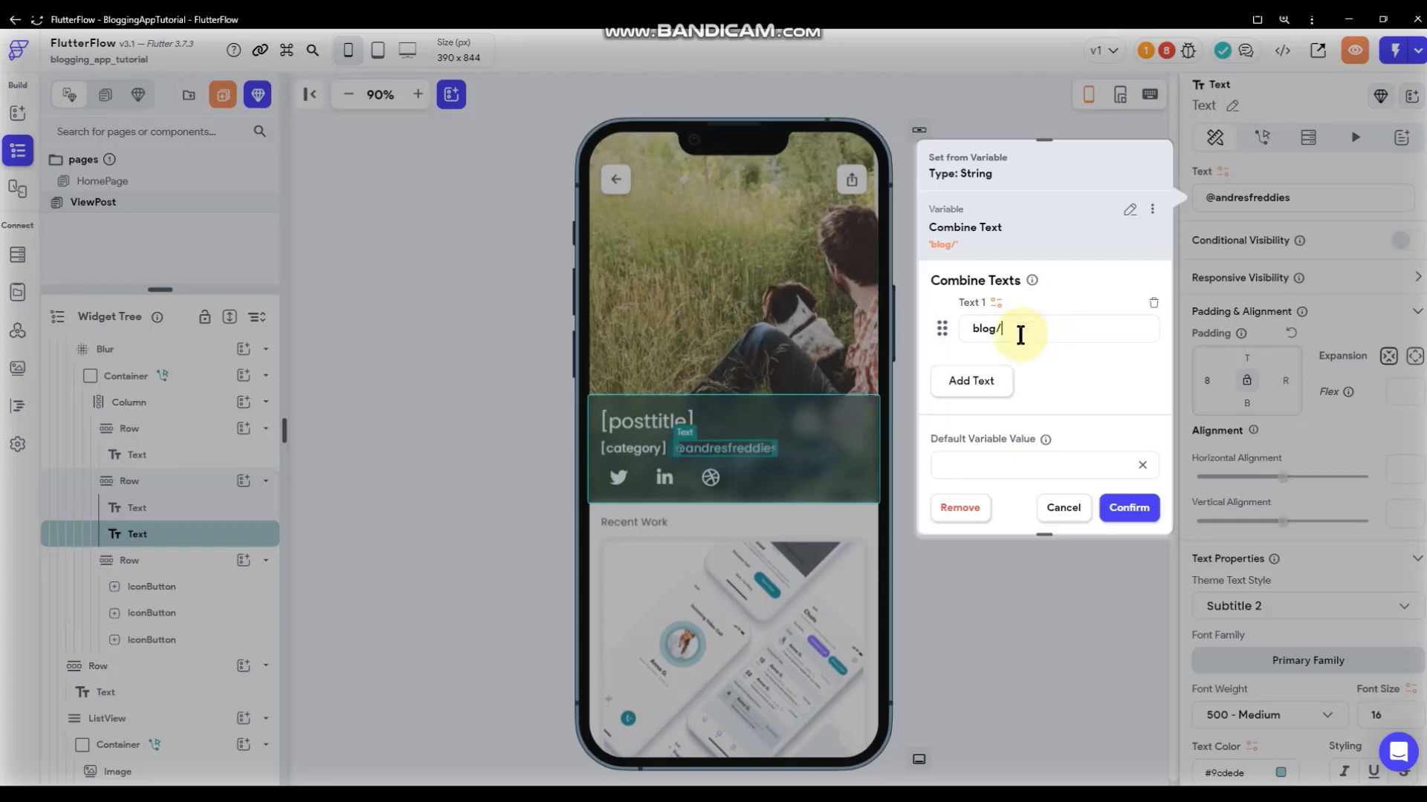
click(980, 383)
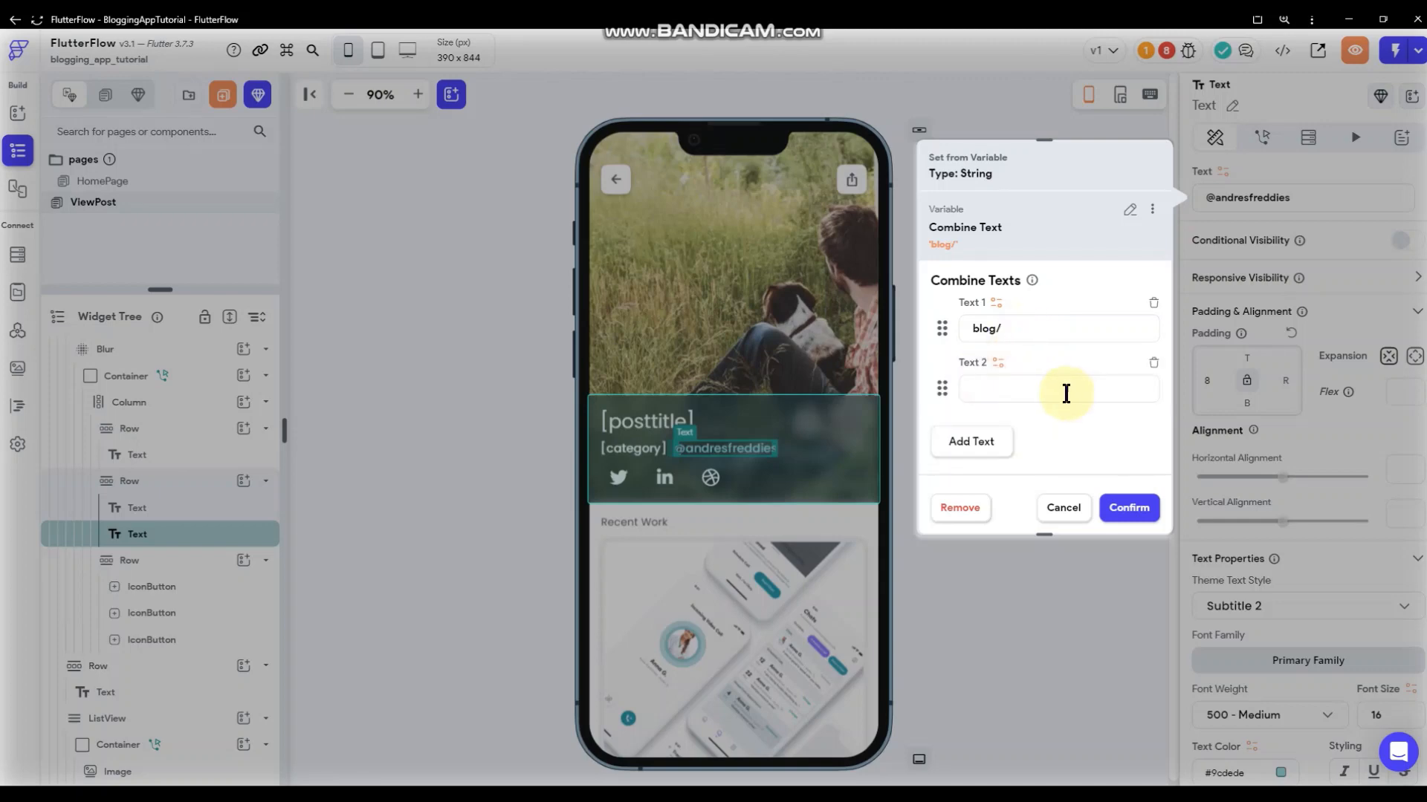
click(996, 363)
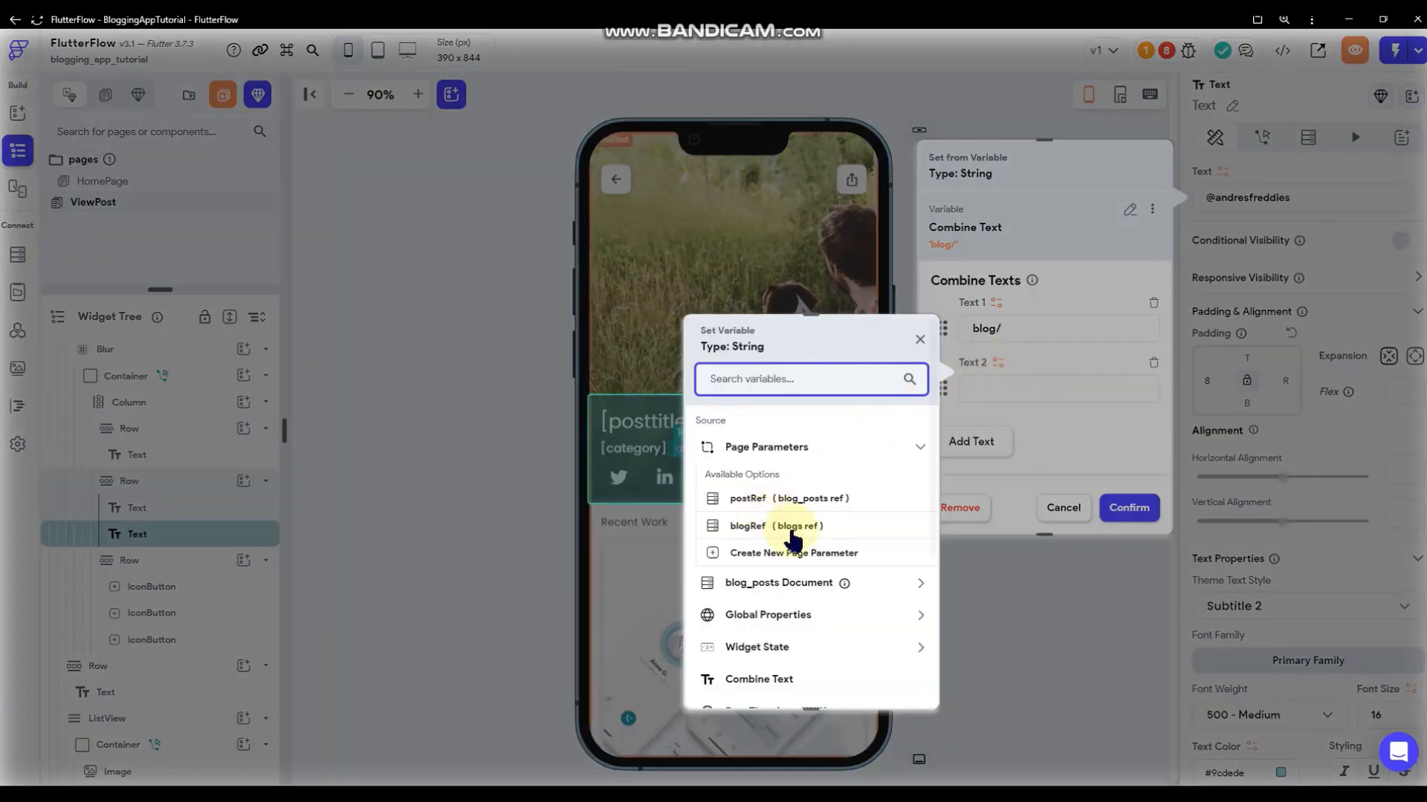
click(882, 581)
scroll(864, 529, down, 2)
scroll(864, 529, down, 2)
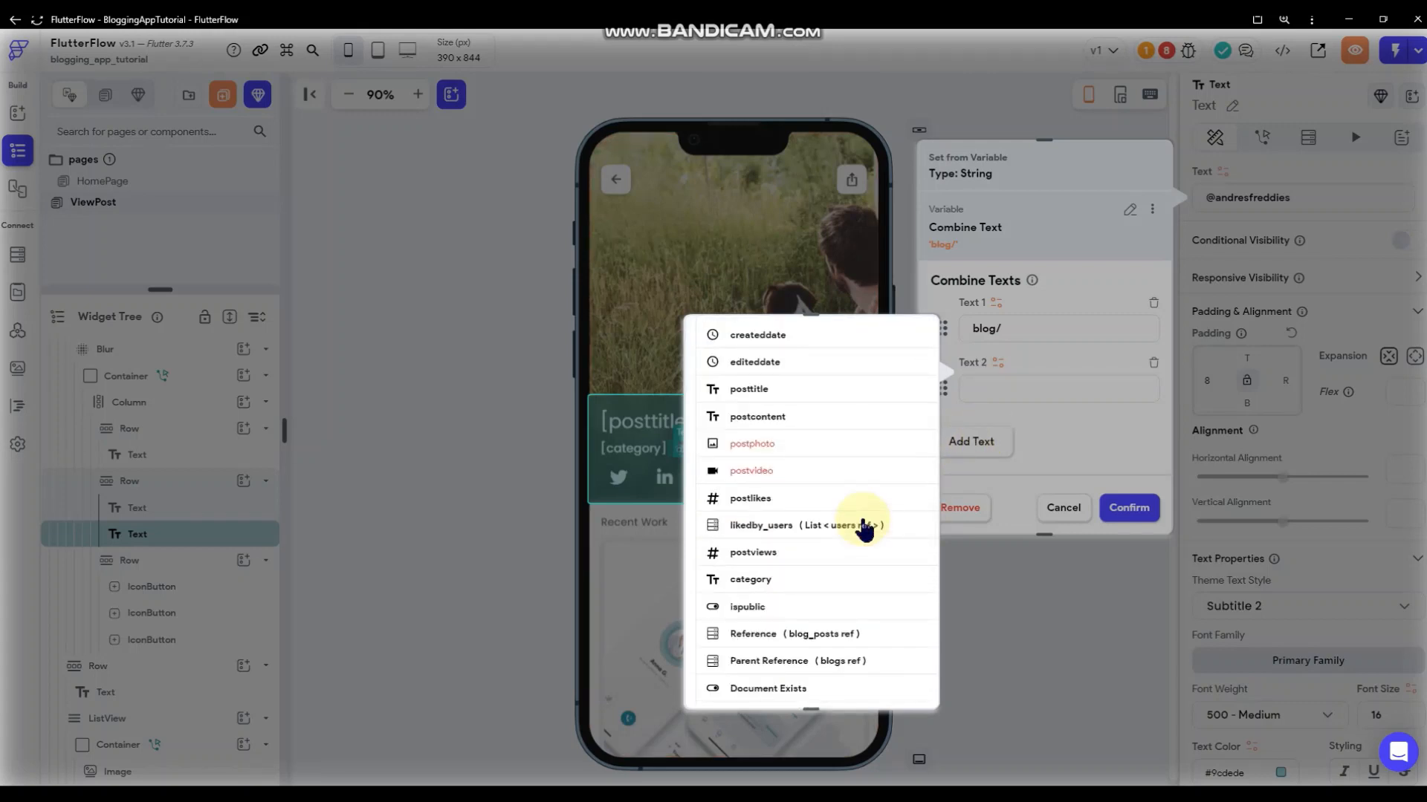
click(1056, 508)
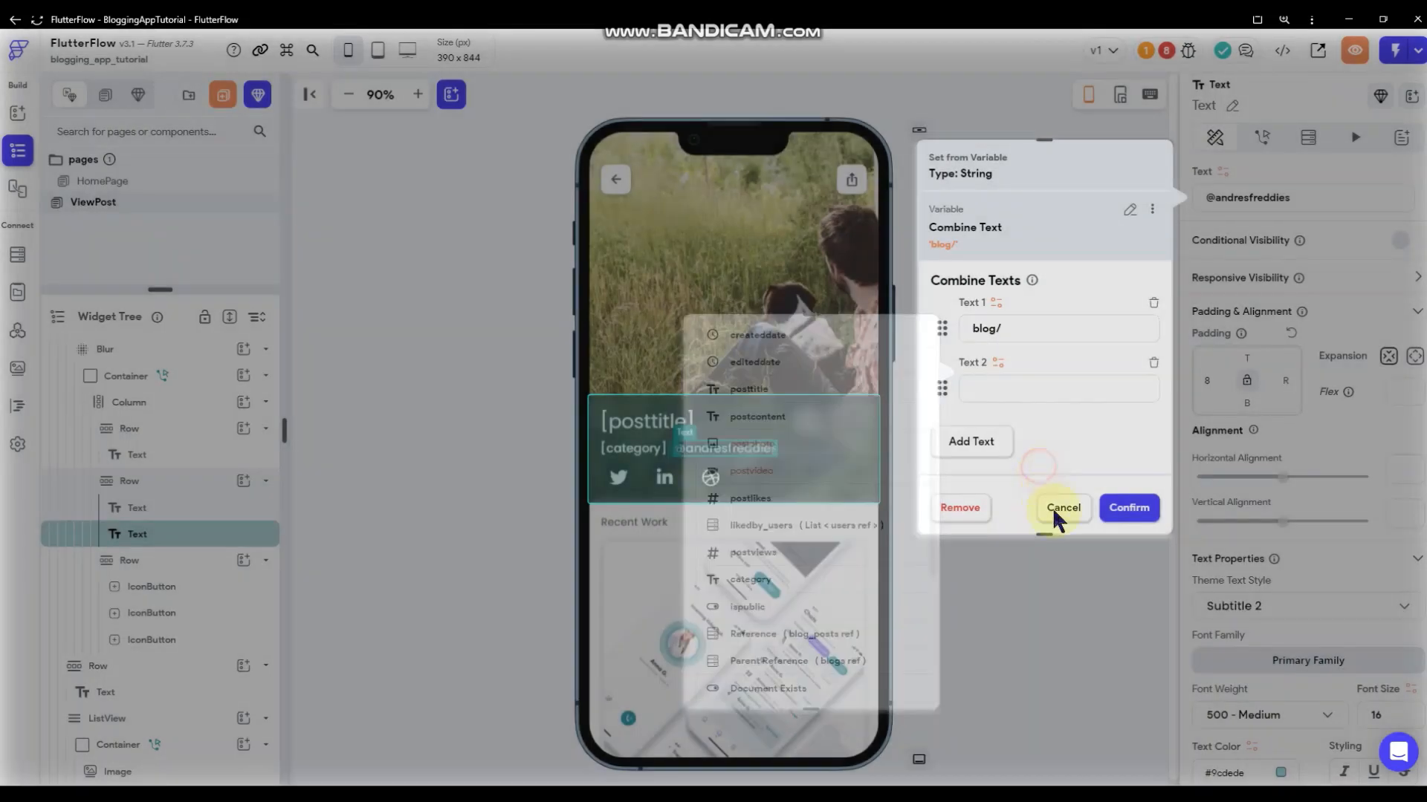
click(902, 485)
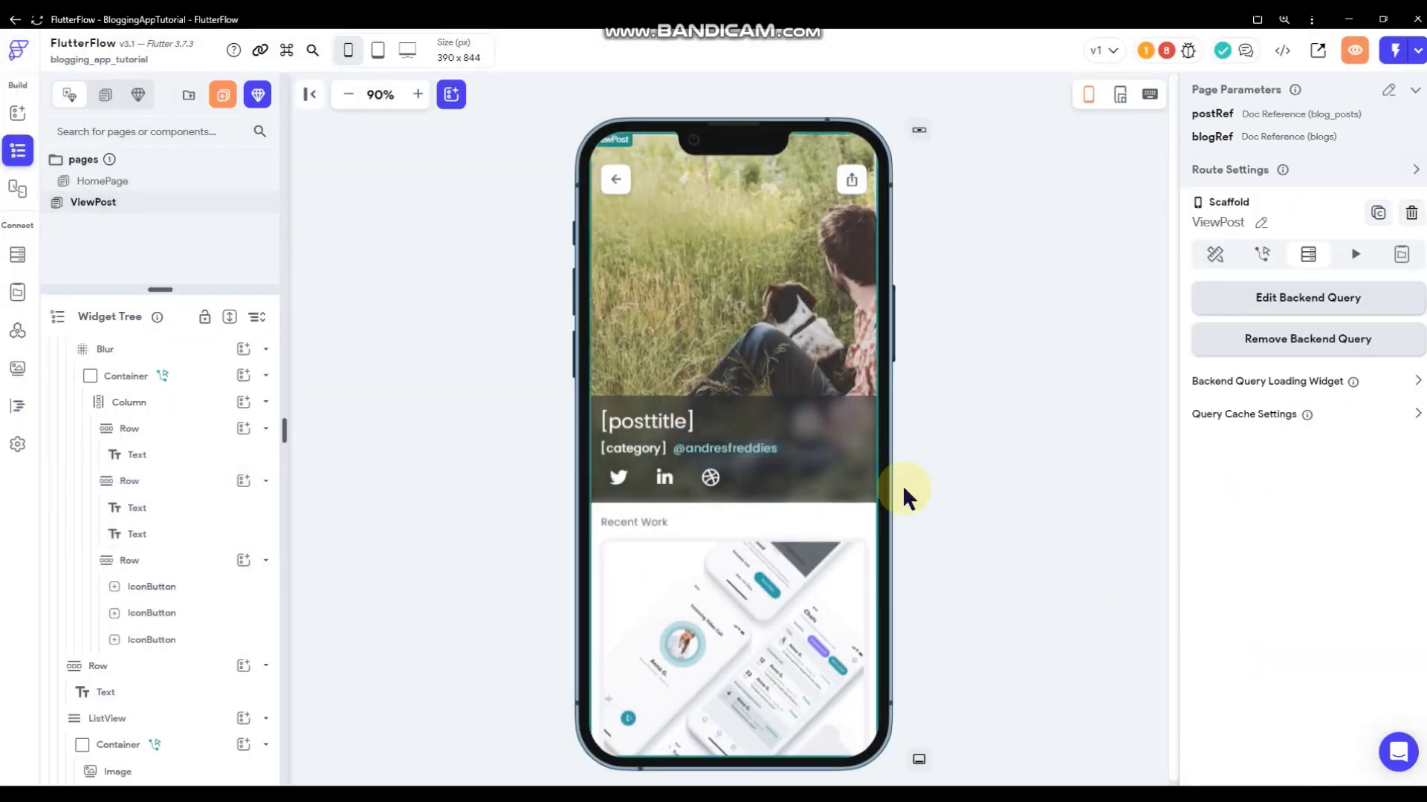
- Add a Document from Reference backend query on the blogs collection to the row holding the category and handle texts, using the blogRef parameter
click(823, 444)
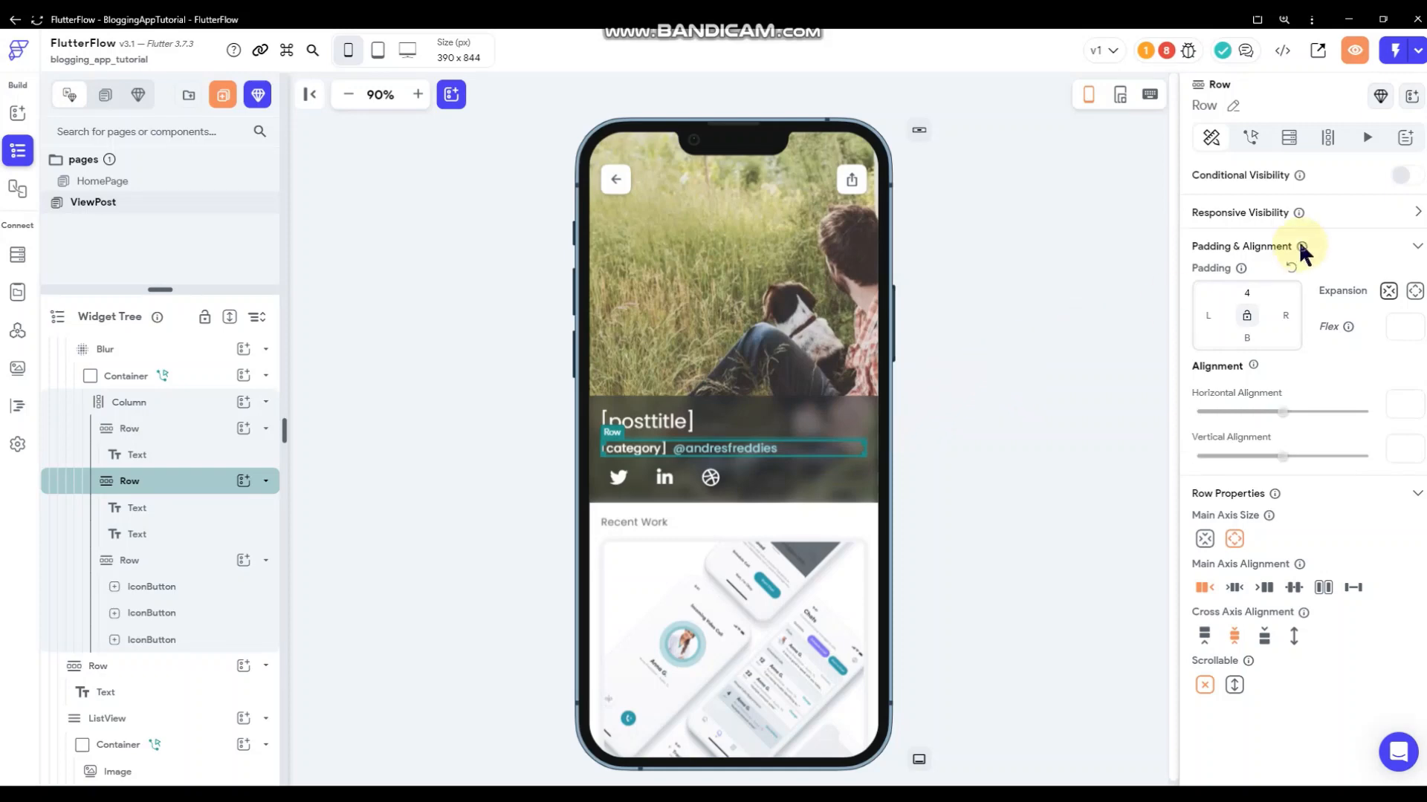
click(1288, 140)
click(1232, 192)
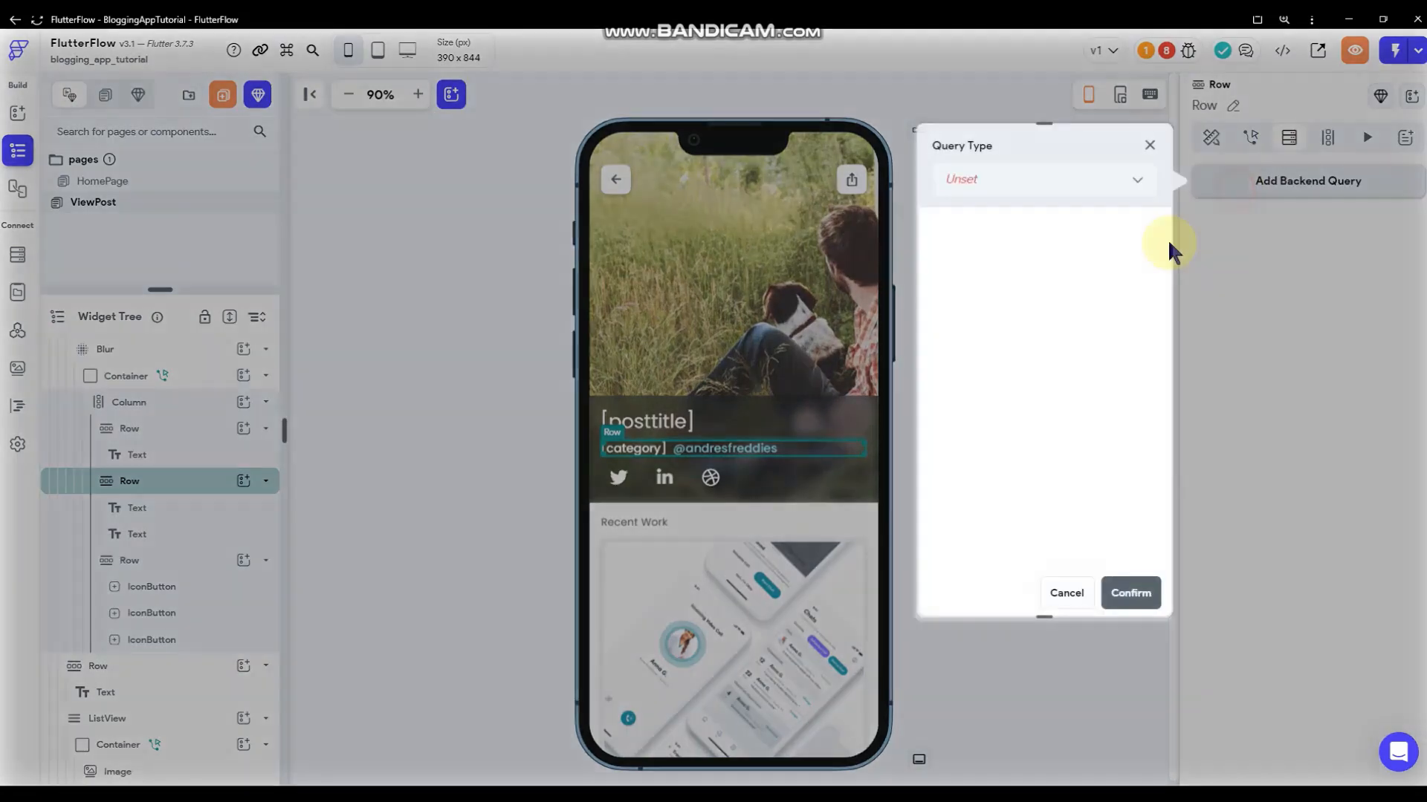
click(1089, 181)
click(1047, 221)
click(1034, 298)
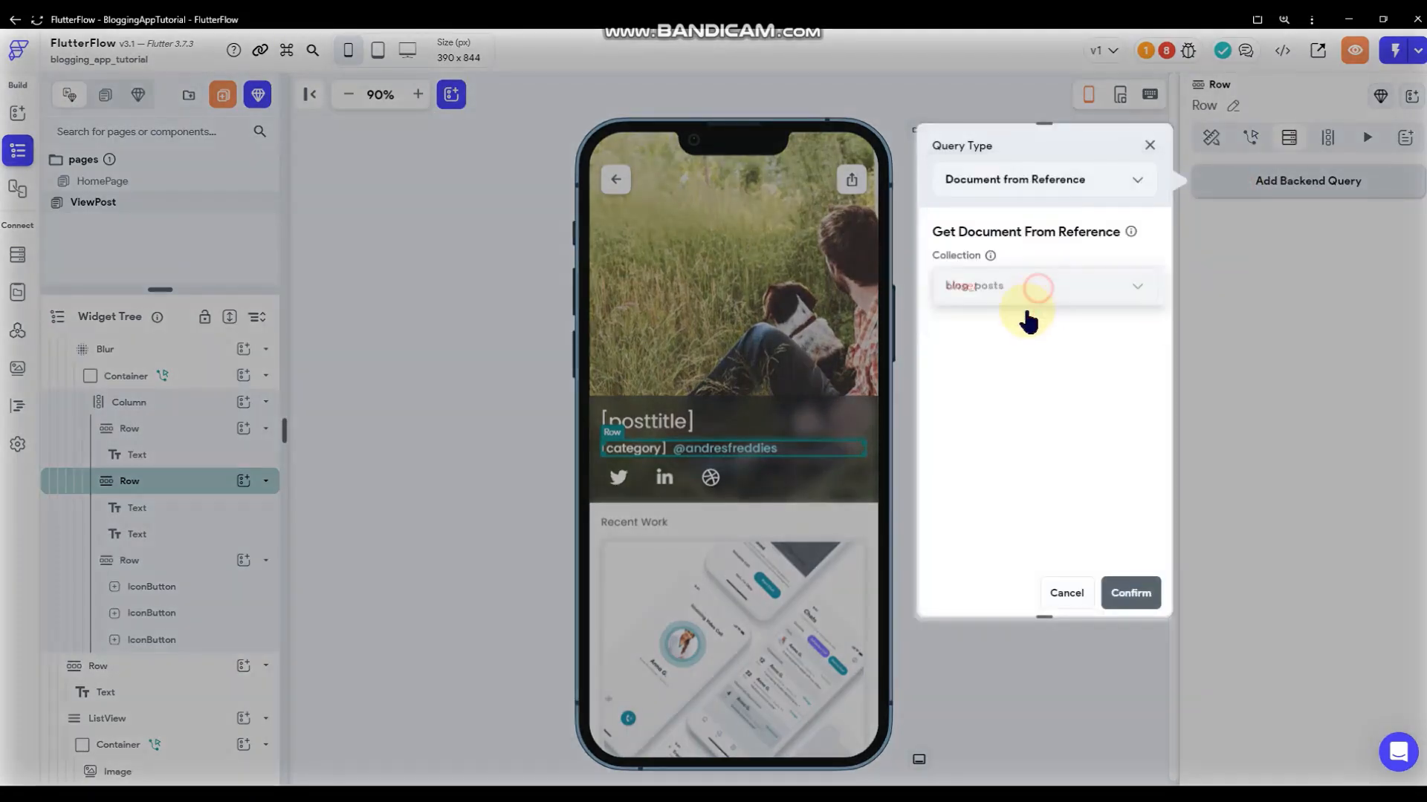
click(1026, 323)
click(1025, 331)
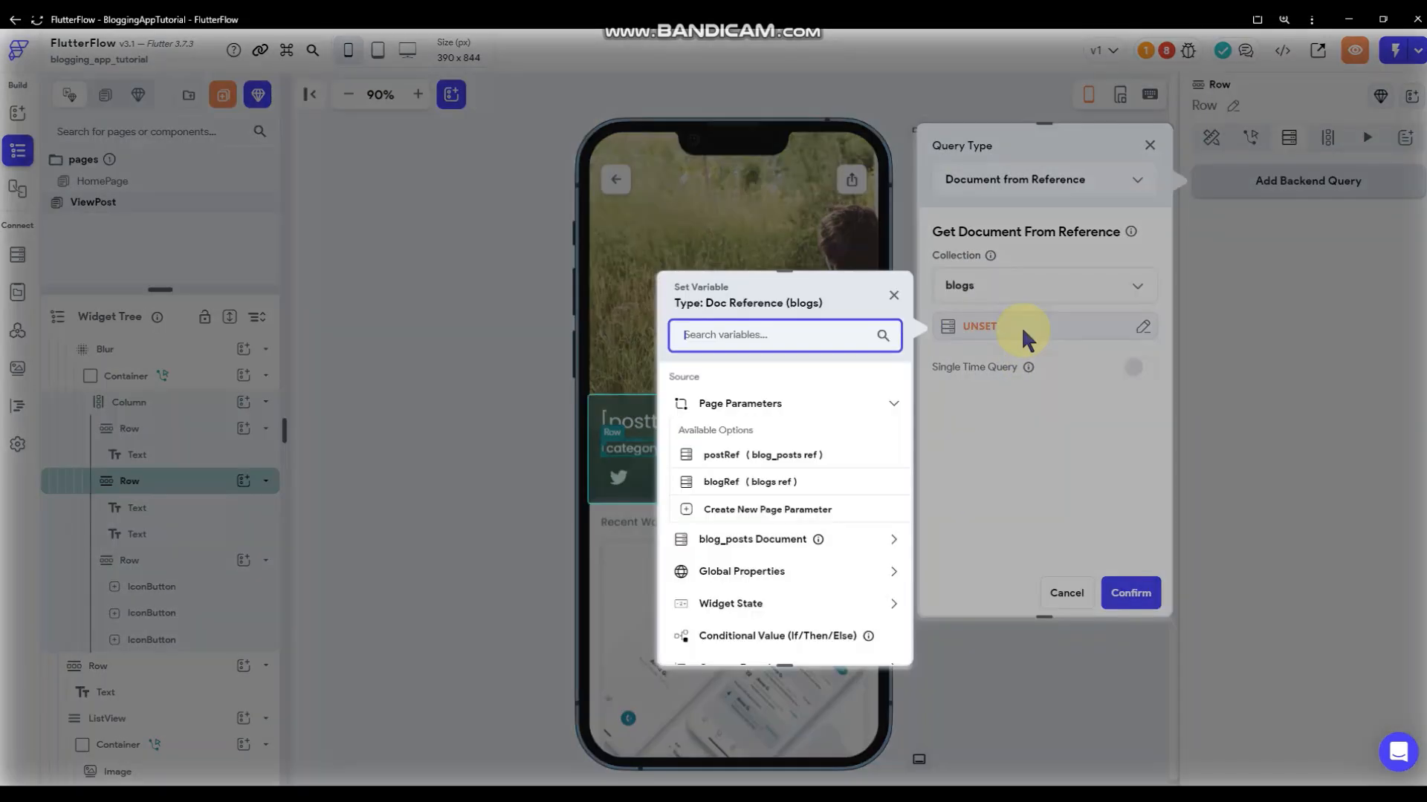
click(743, 483)
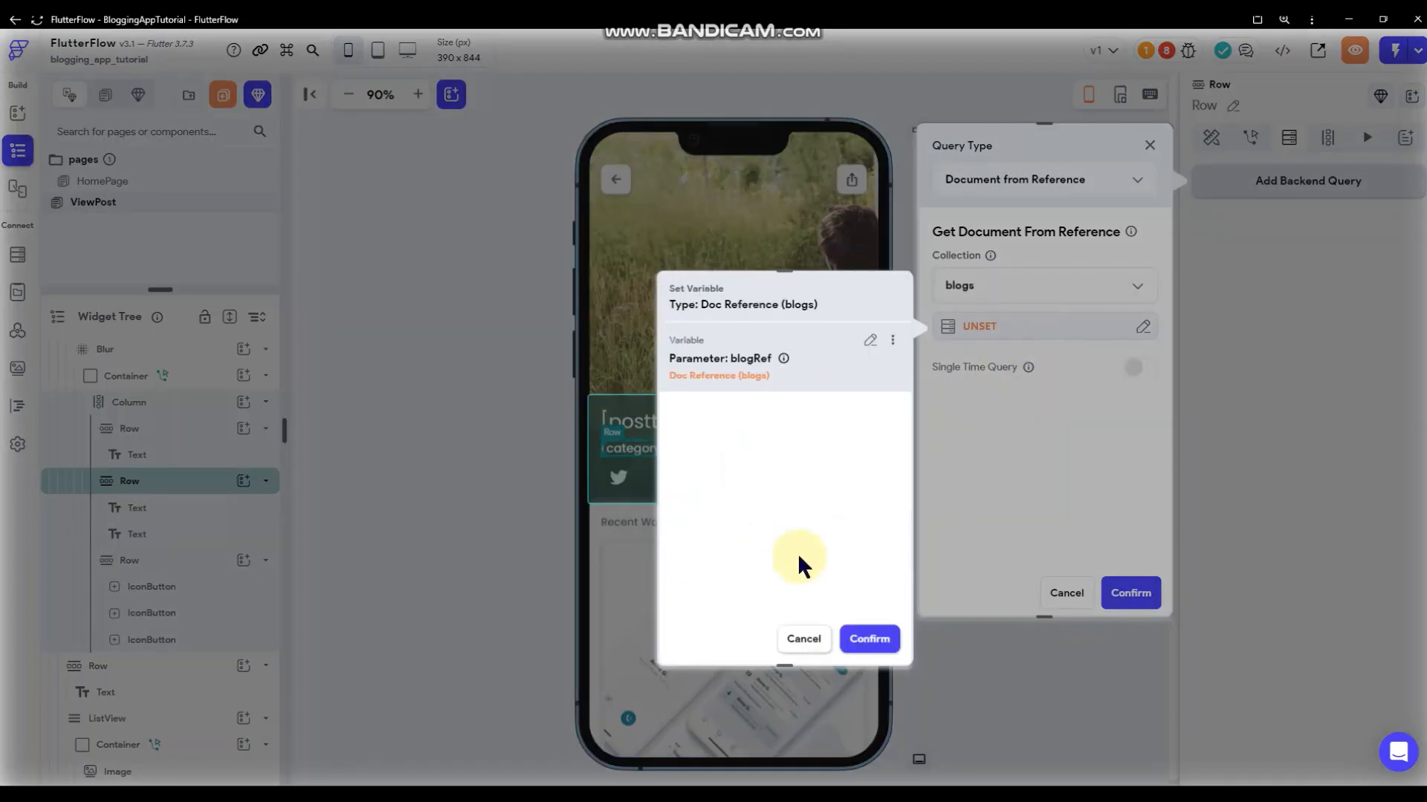
click(865, 642)
click(1130, 593)
- Set the handle text beside the category to a Combine Text value with "blog/" as its first part, and add a second part
click(716, 446)
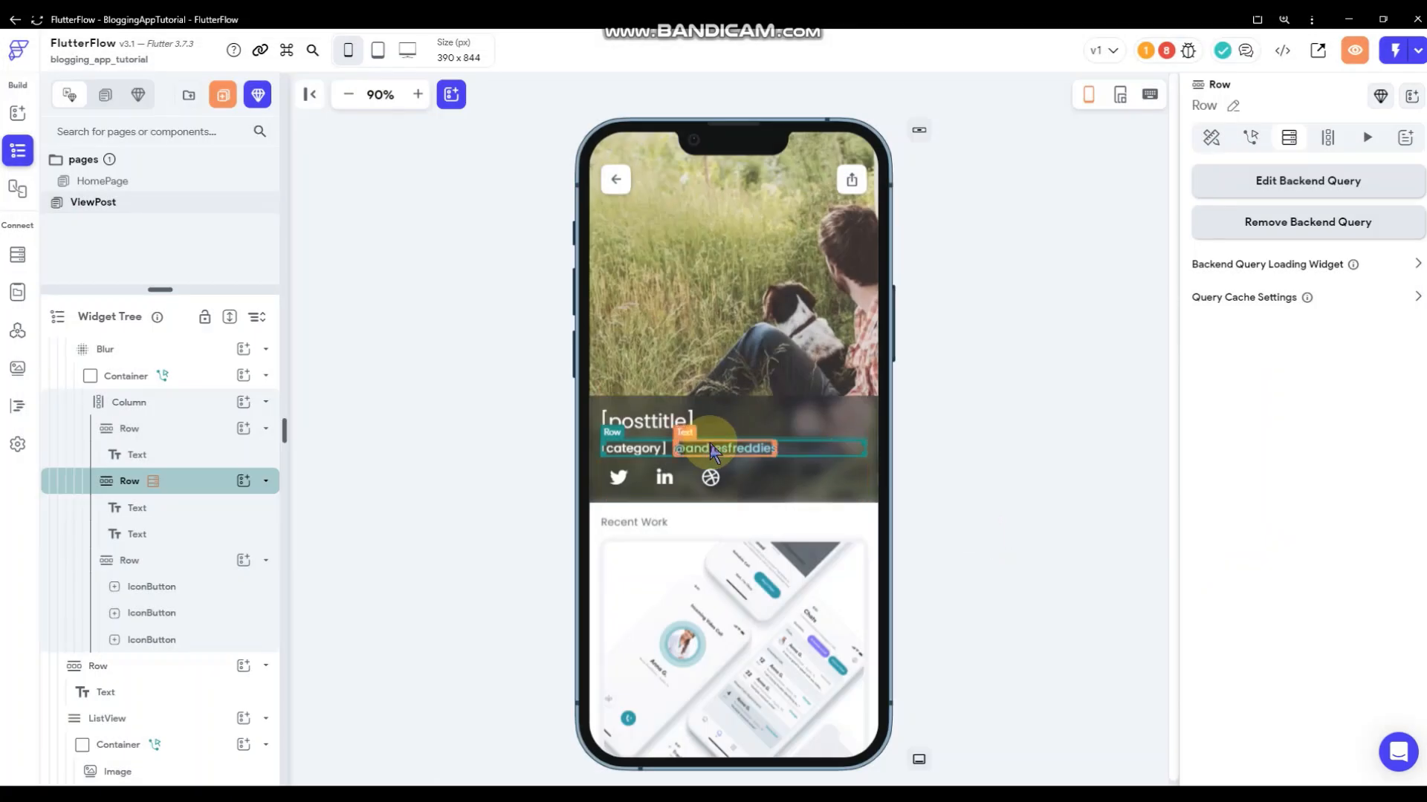
click(725, 448)
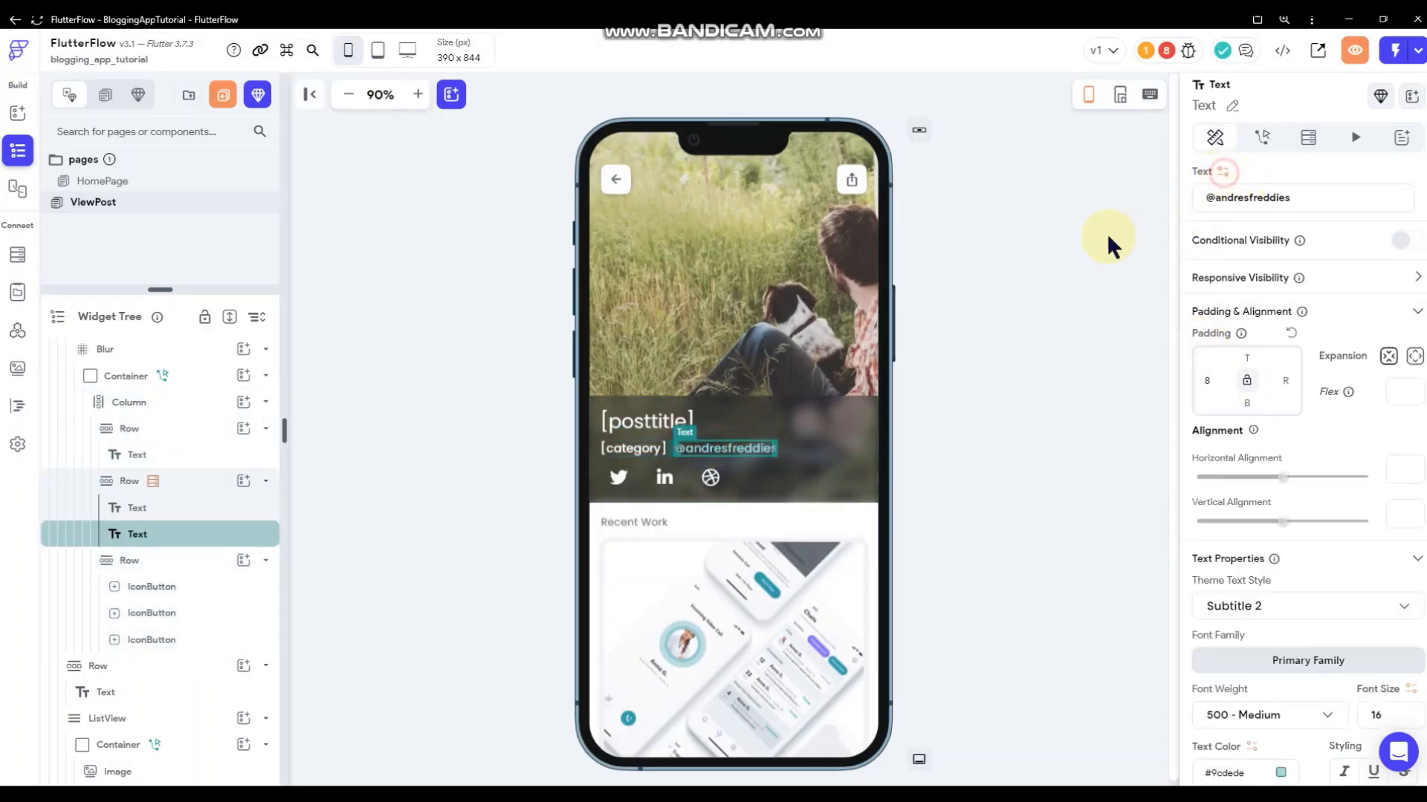
click(1222, 172)
scroll(1019, 464, down, 2)
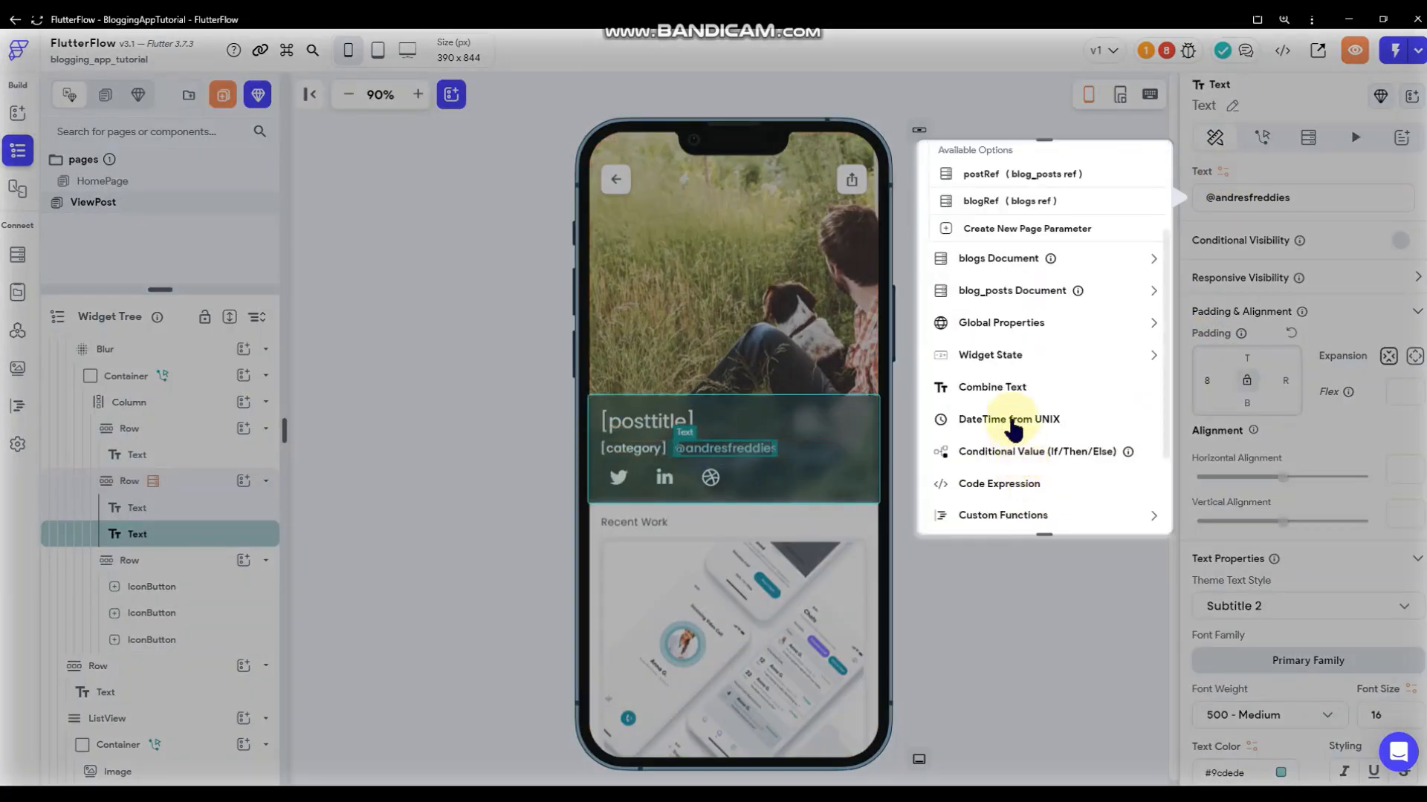
click(1012, 387)
click(1026, 327)
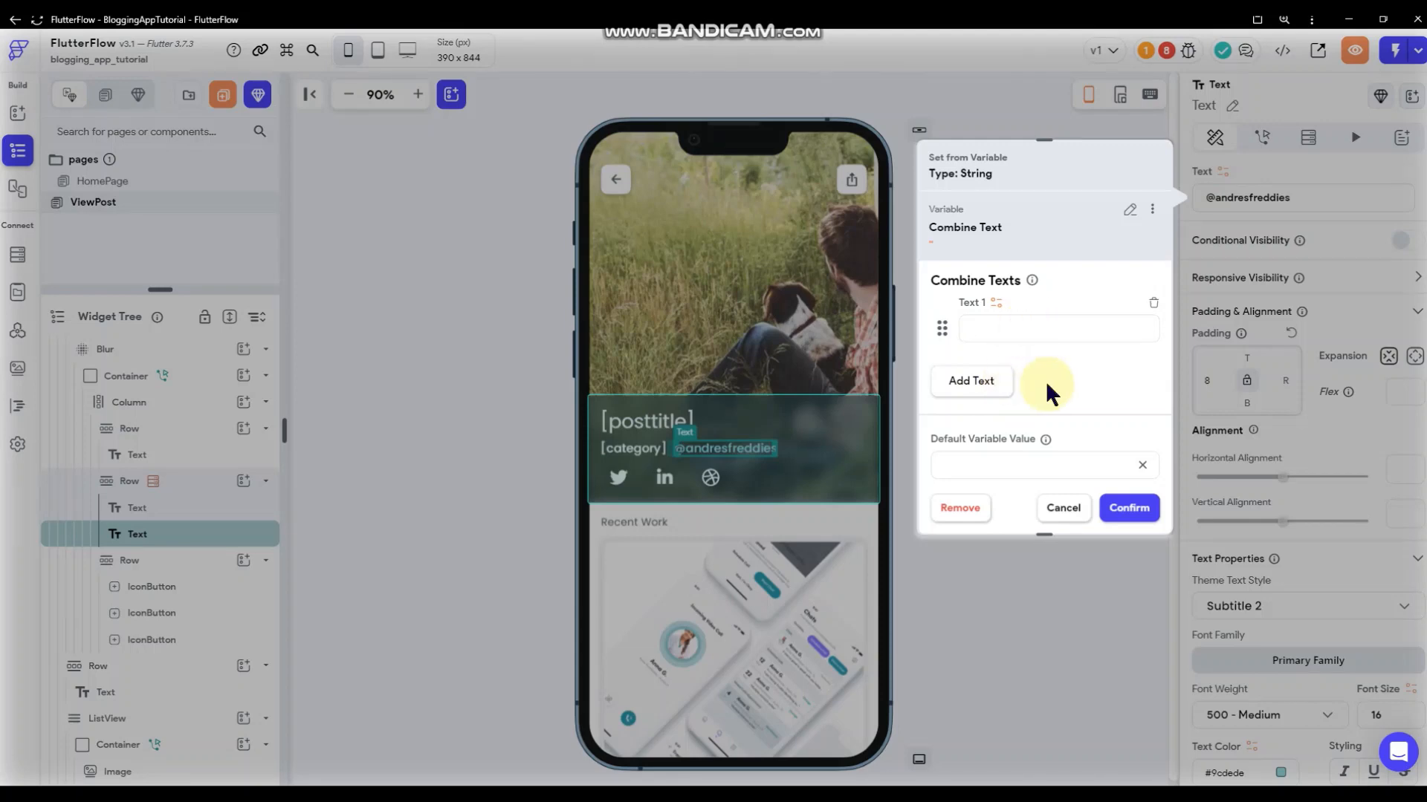
text(blog/)
click(999, 380)
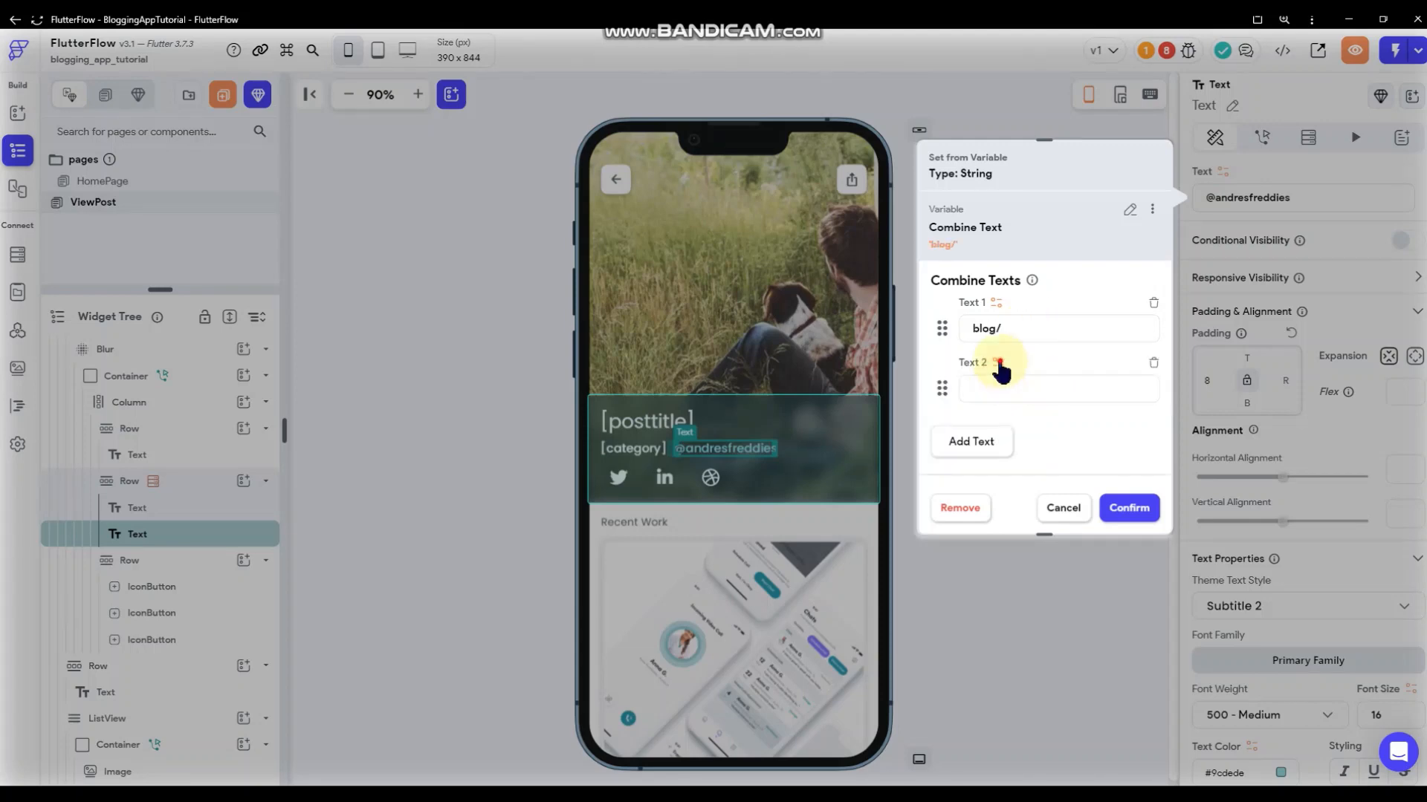
- Bind the second part of the handle's combined text to the blogtitle field of the blogs document
click(999, 364)
click(842, 583)
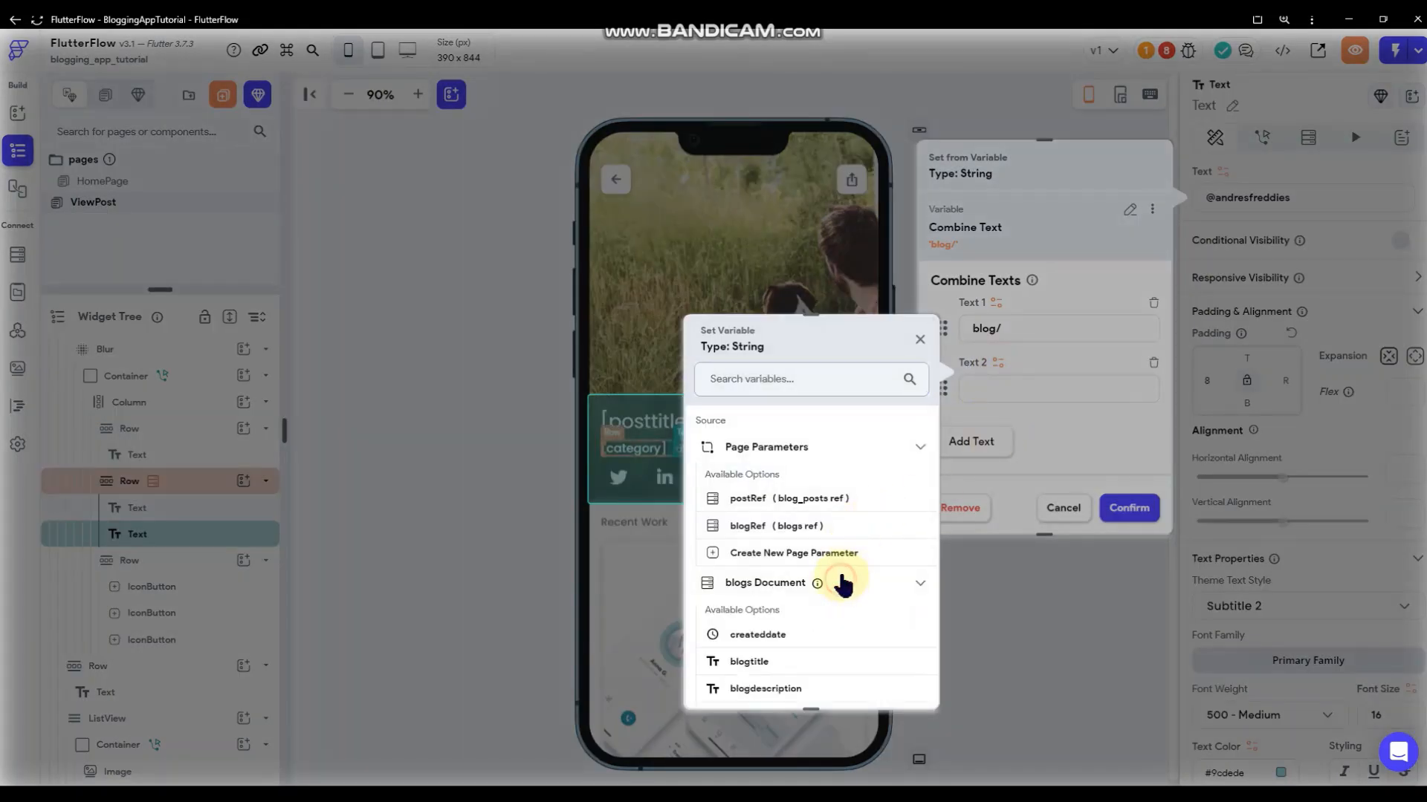
scroll(843, 582, down, 2)
click(732, 511)
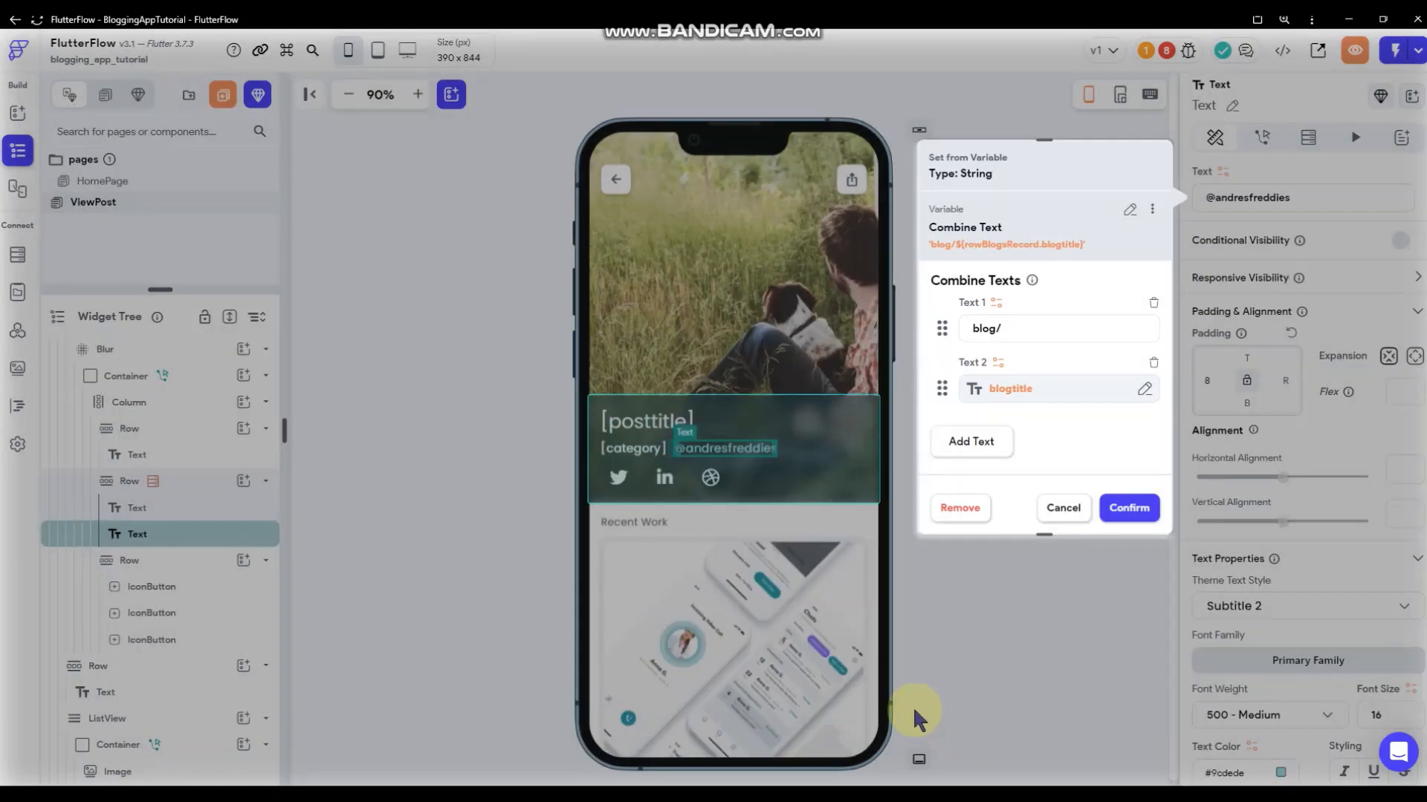
click(1128, 507)
click(1009, 455)
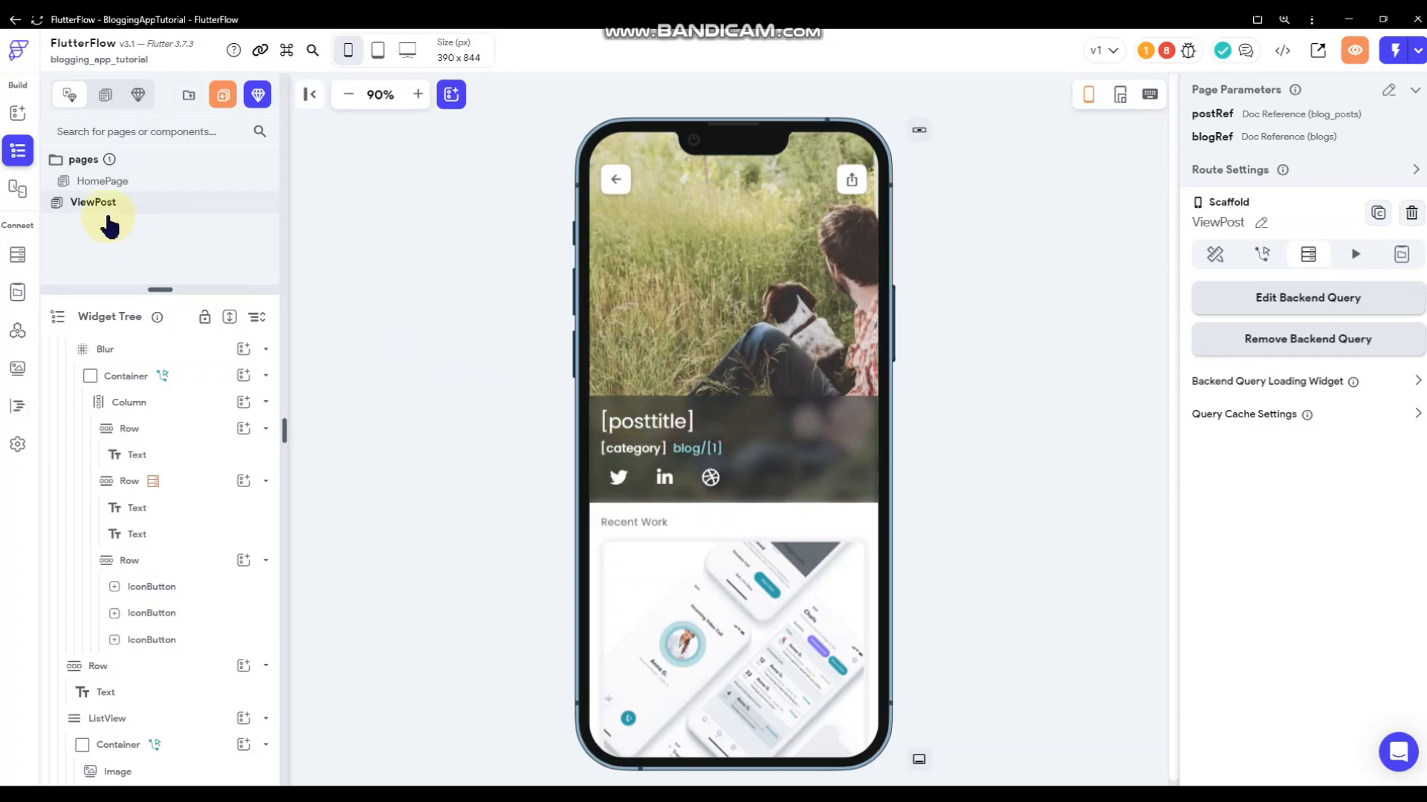
- On the HomePage, change the first part of the combined blog title text beside the category to "blog/"
click(104, 181)
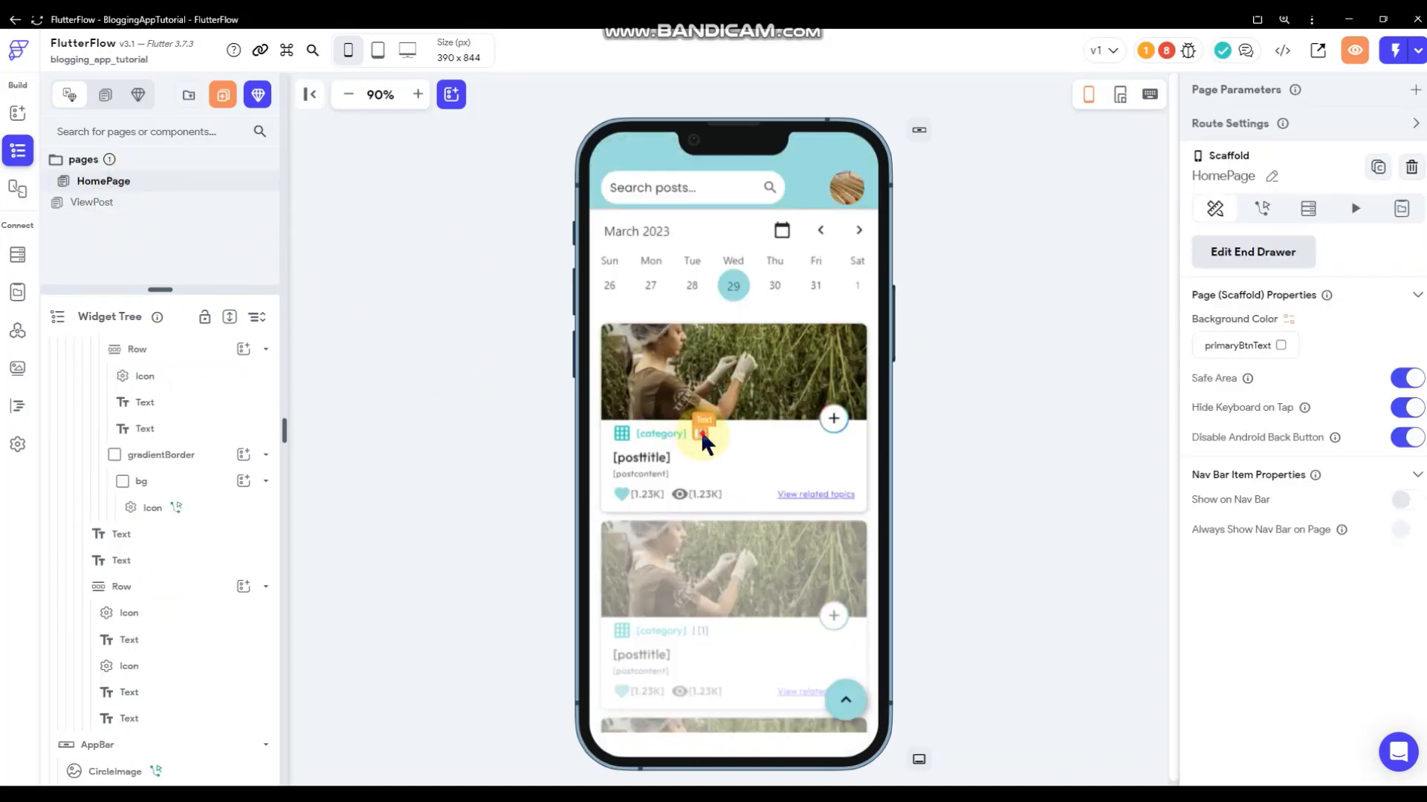
click(701, 430)
click(1289, 199)
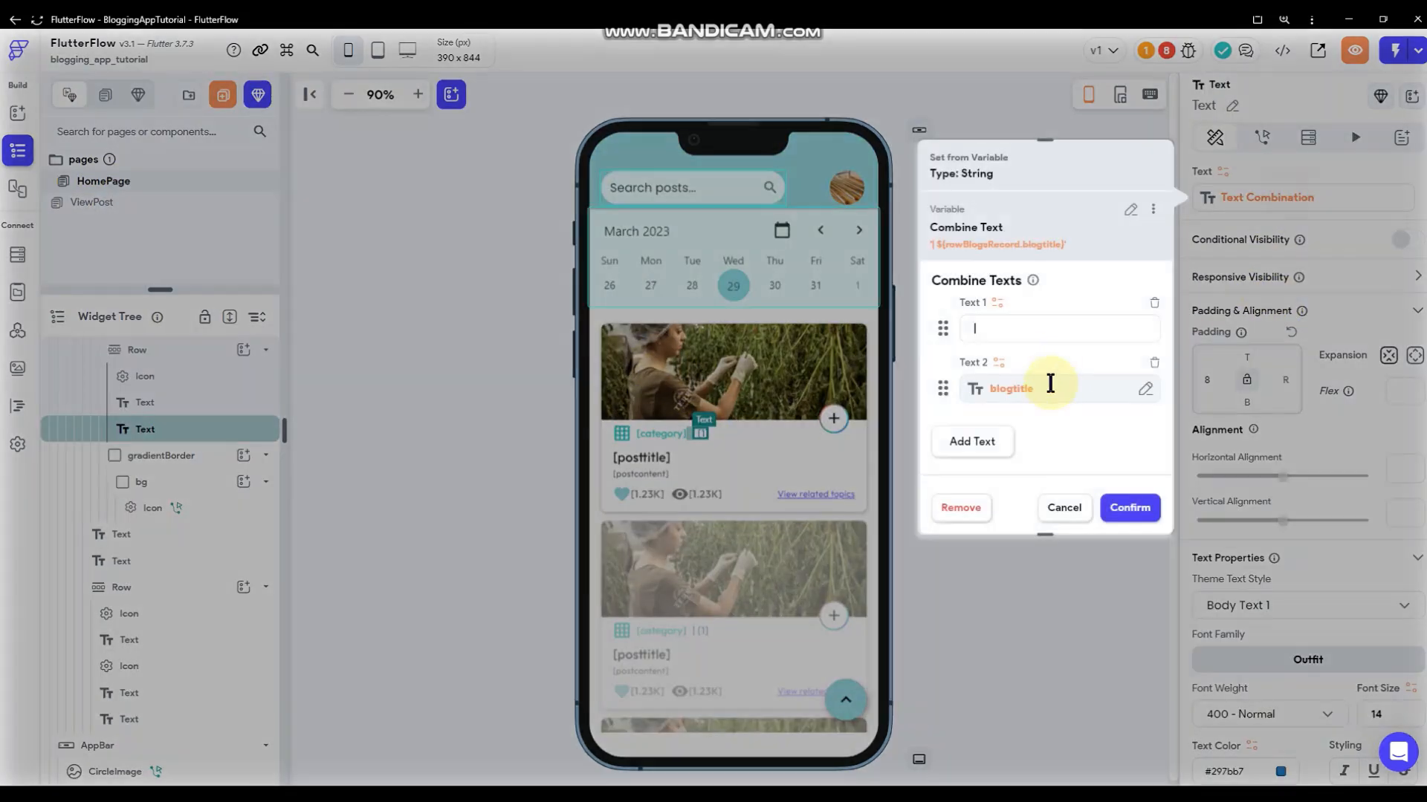
click(1000, 327)
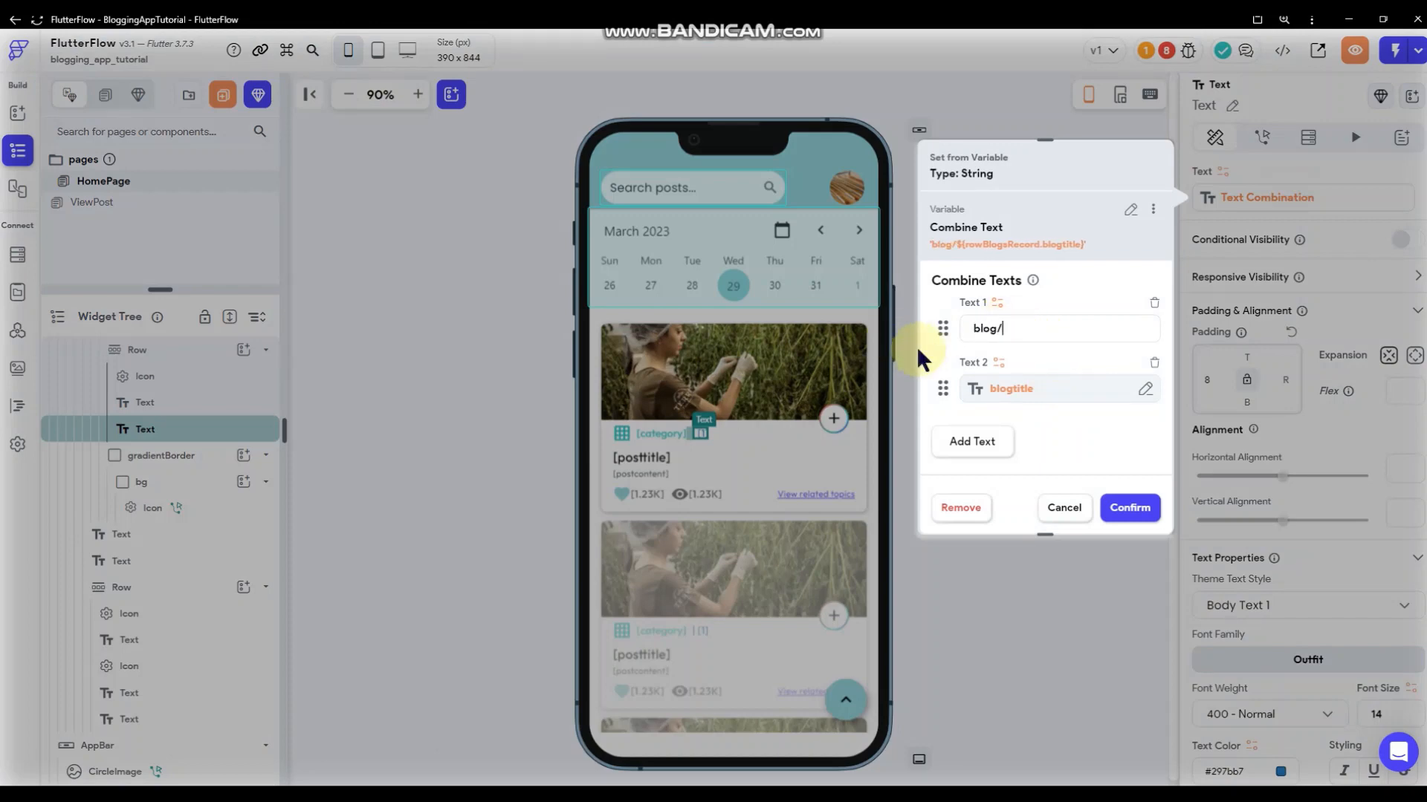
click(1129, 507)
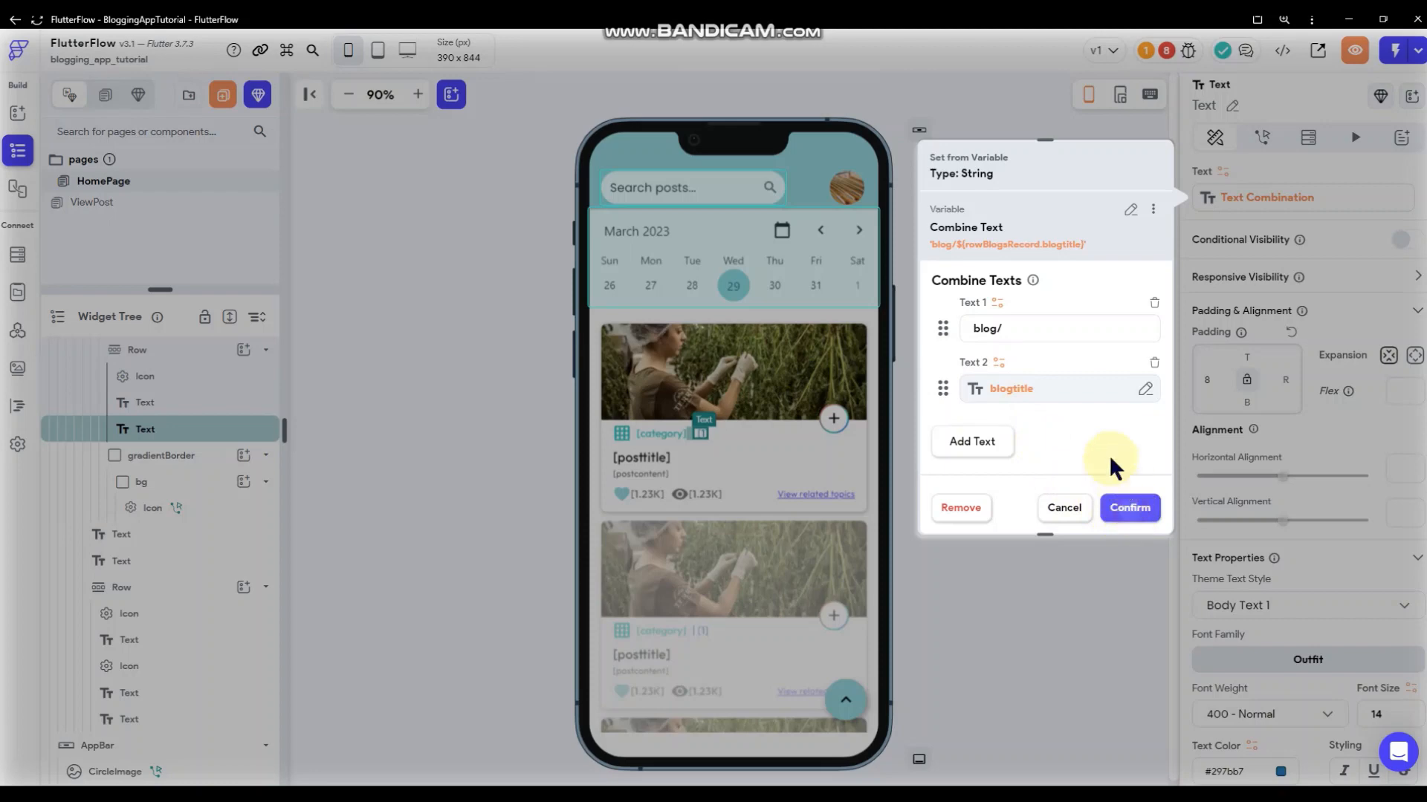
click(1046, 327)
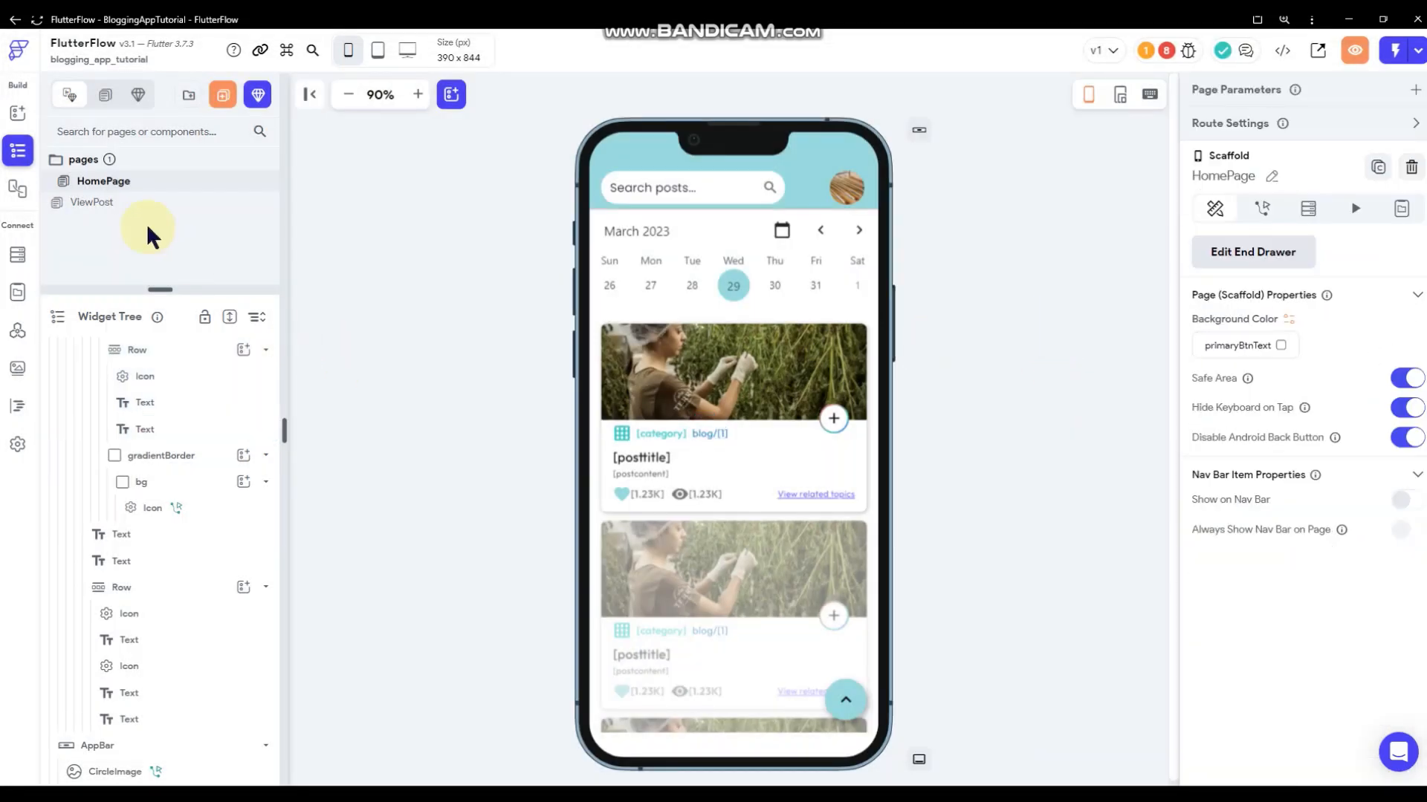
- Delete the LinkedIn and Dribbble icon buttons from the header of the ViewPost page
click(115, 203)
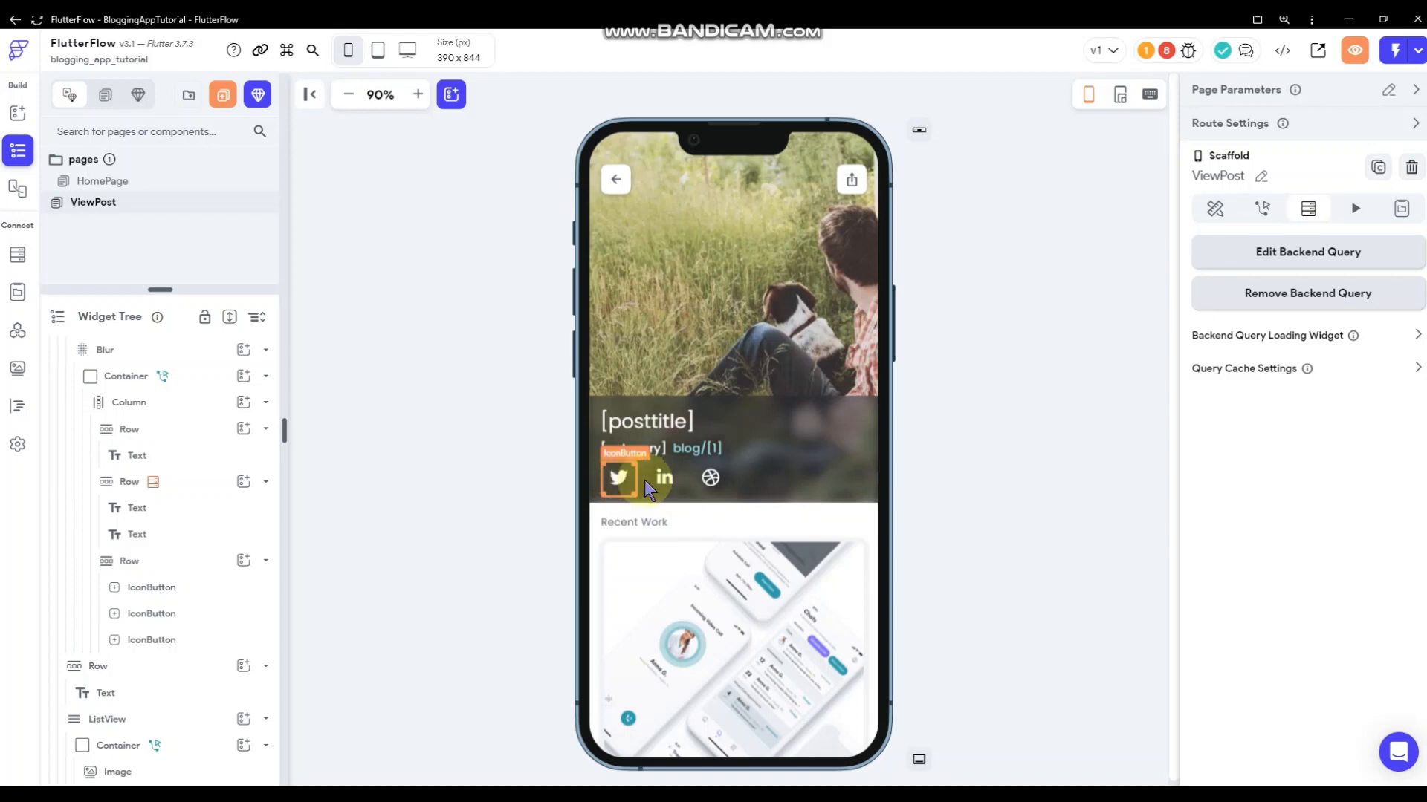
click(664, 478)
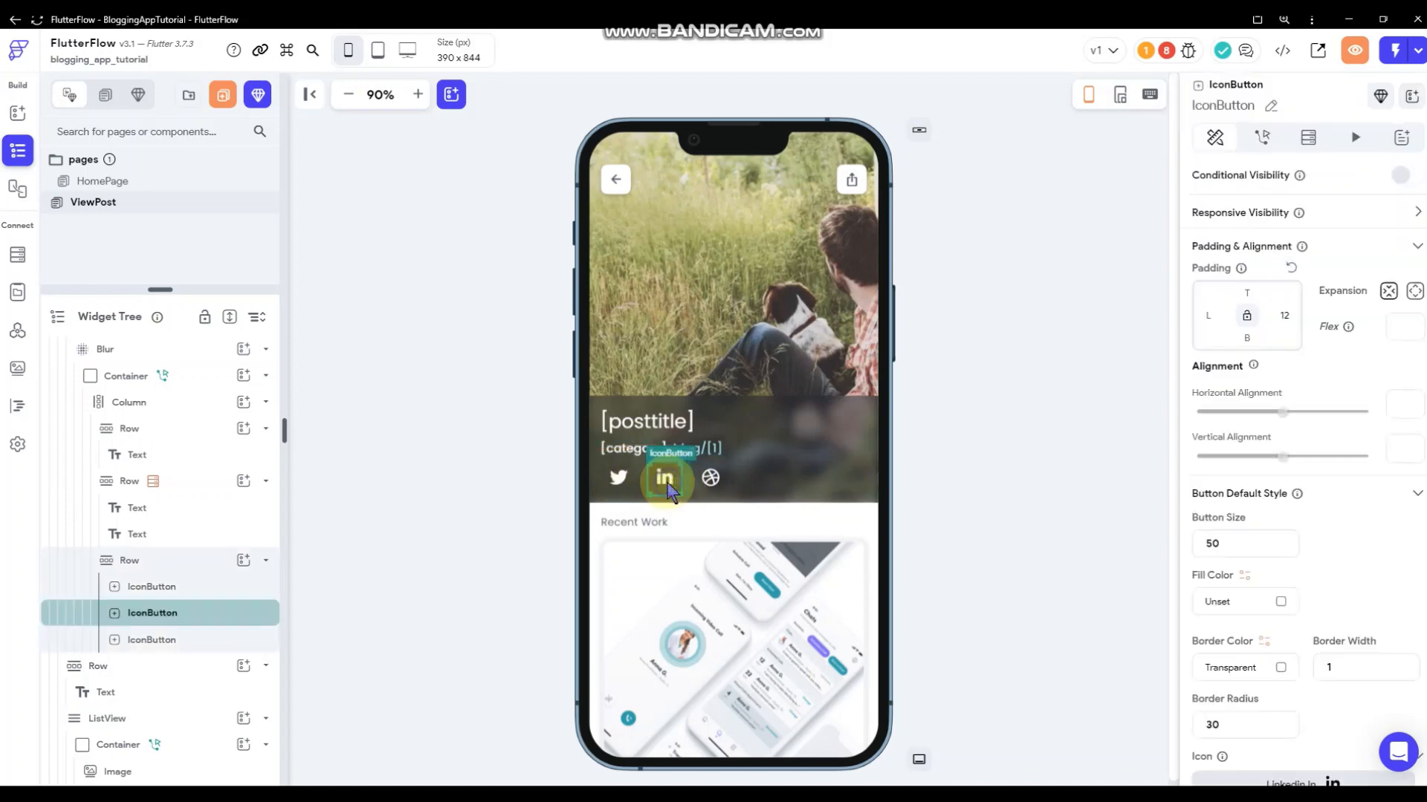
right_click(664, 479)
key(Delete)
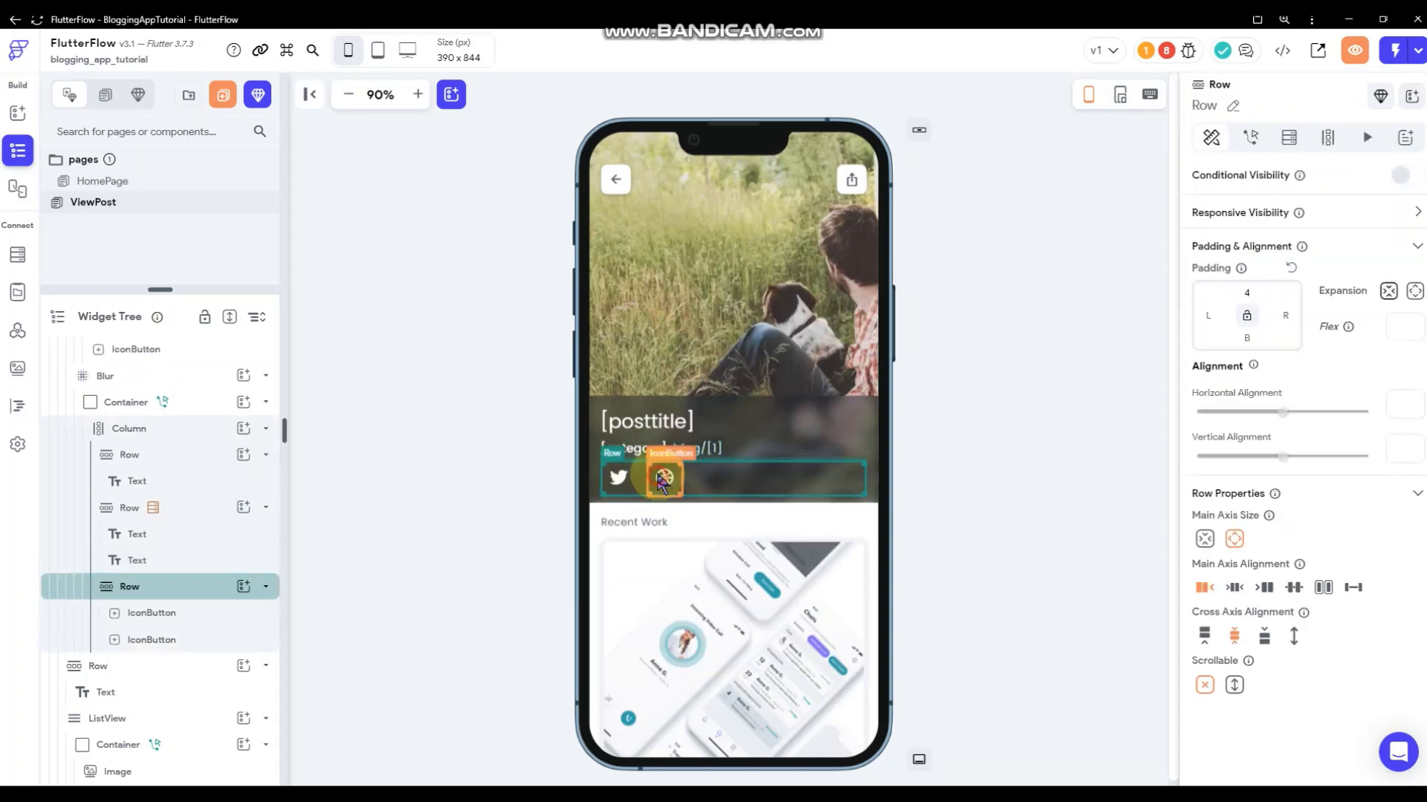
right_click(660, 477)
click(735, 166)
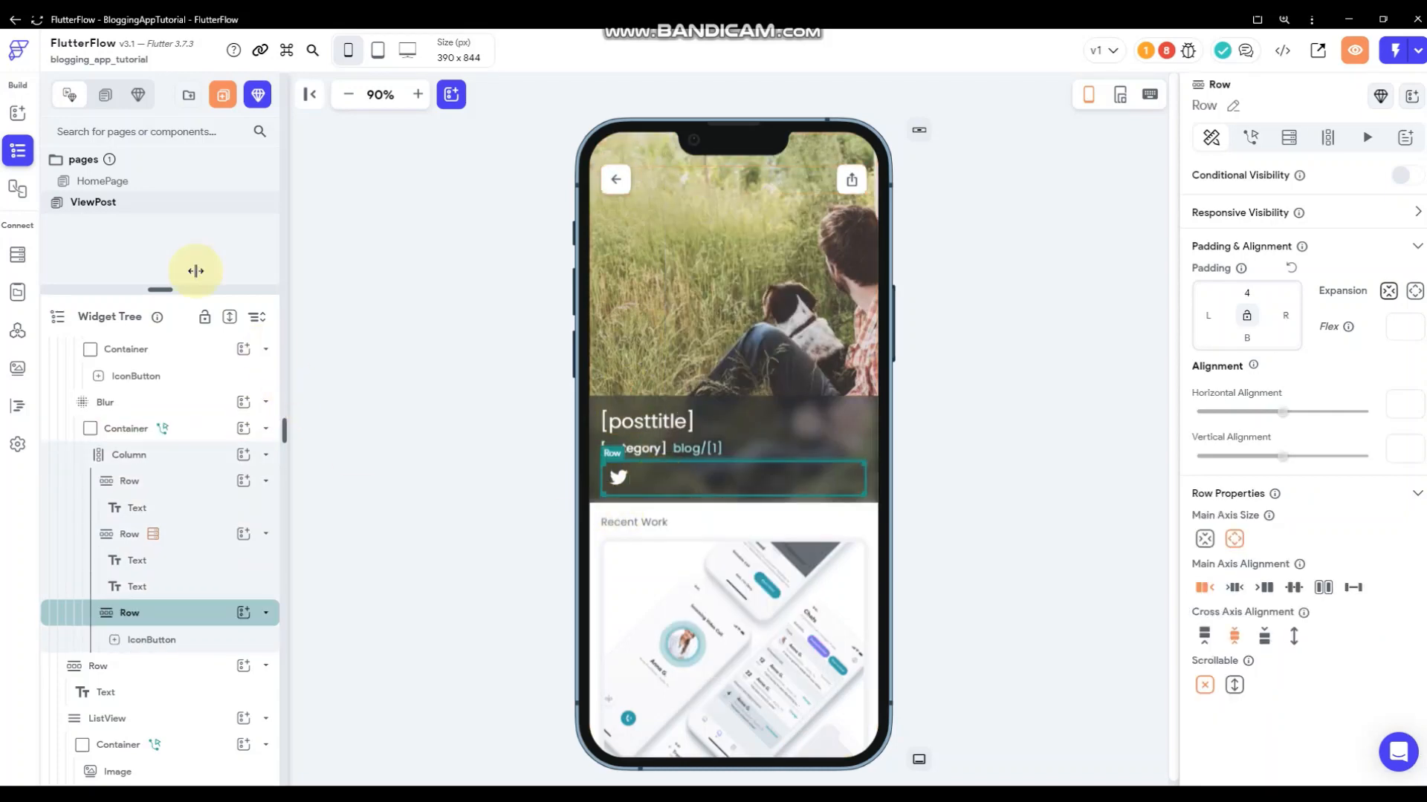
- Add a Row inside the header's icon row, place the Twitter icon button in it and remove the button's right padding
click(18, 114)
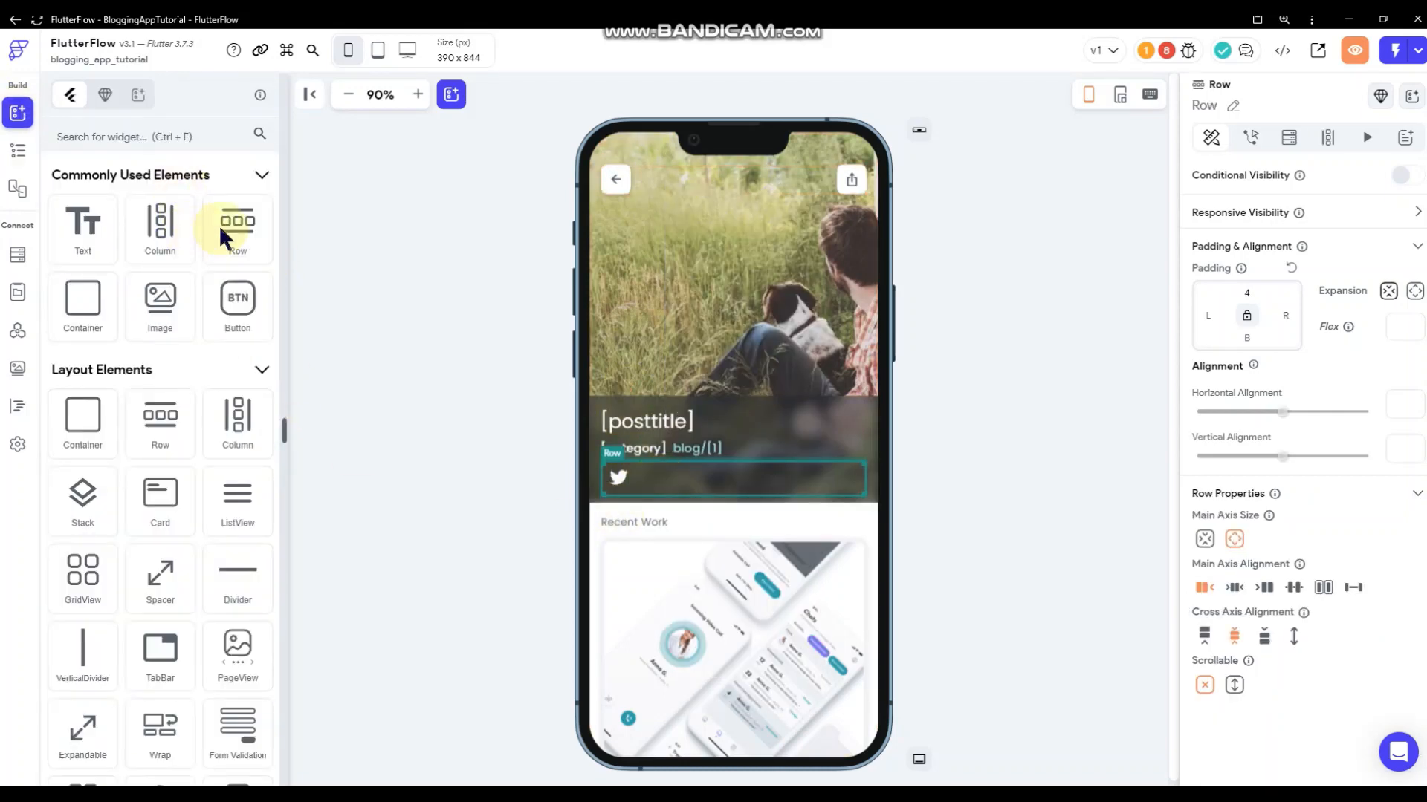
drag(220, 235, 624, 480)
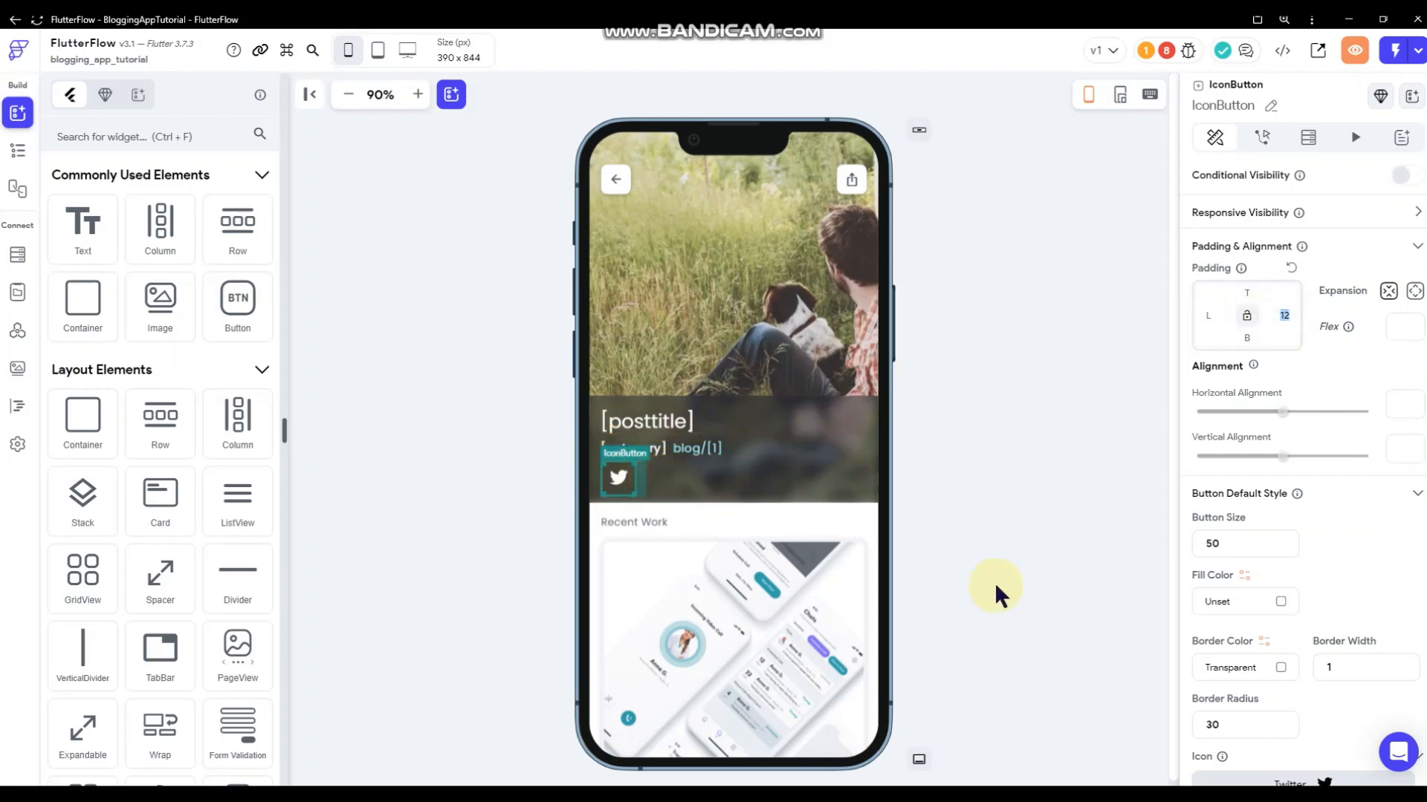
click(1007, 529)
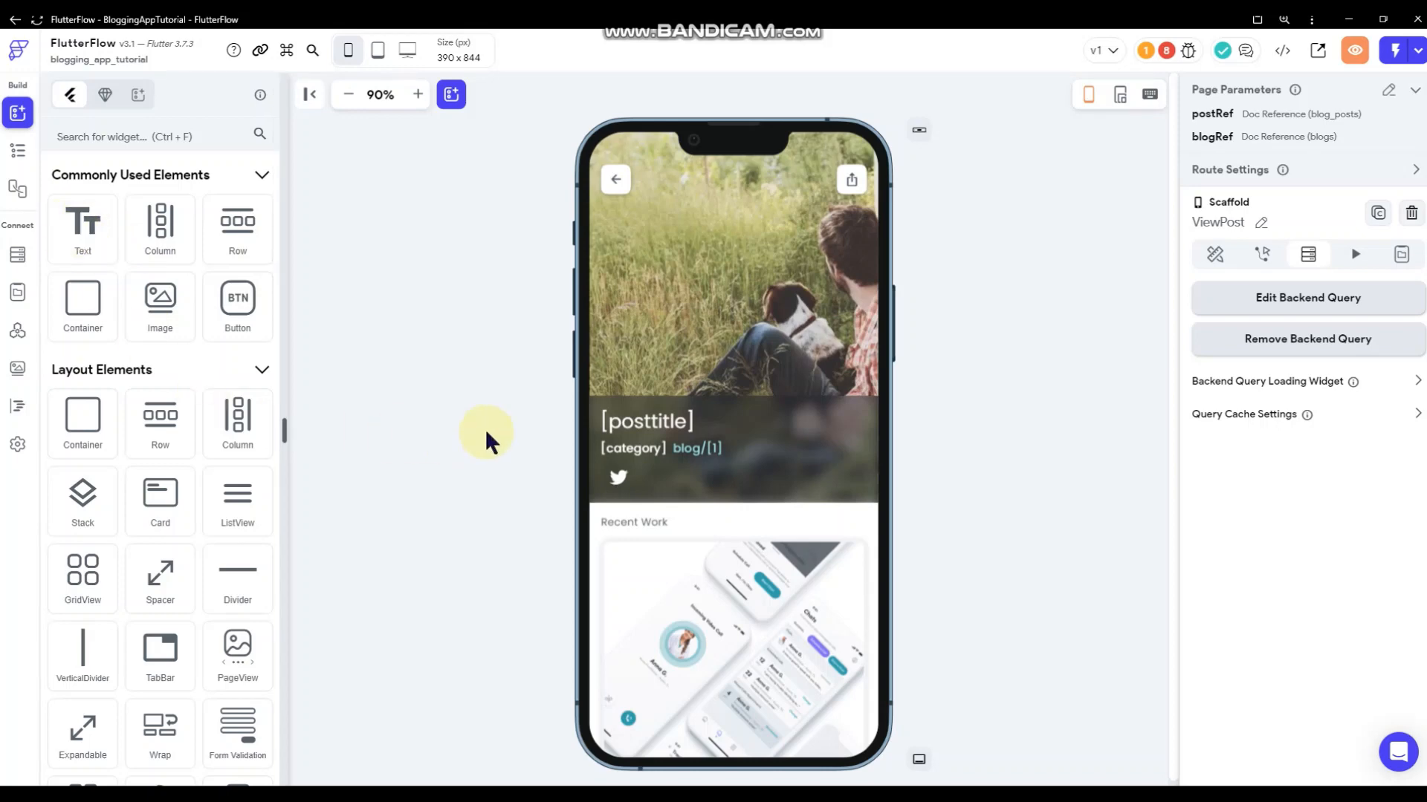
- Duplicate the Twitter icon button and change the first one's icon to the outlined heart Favorite Border
right_click(617, 477)
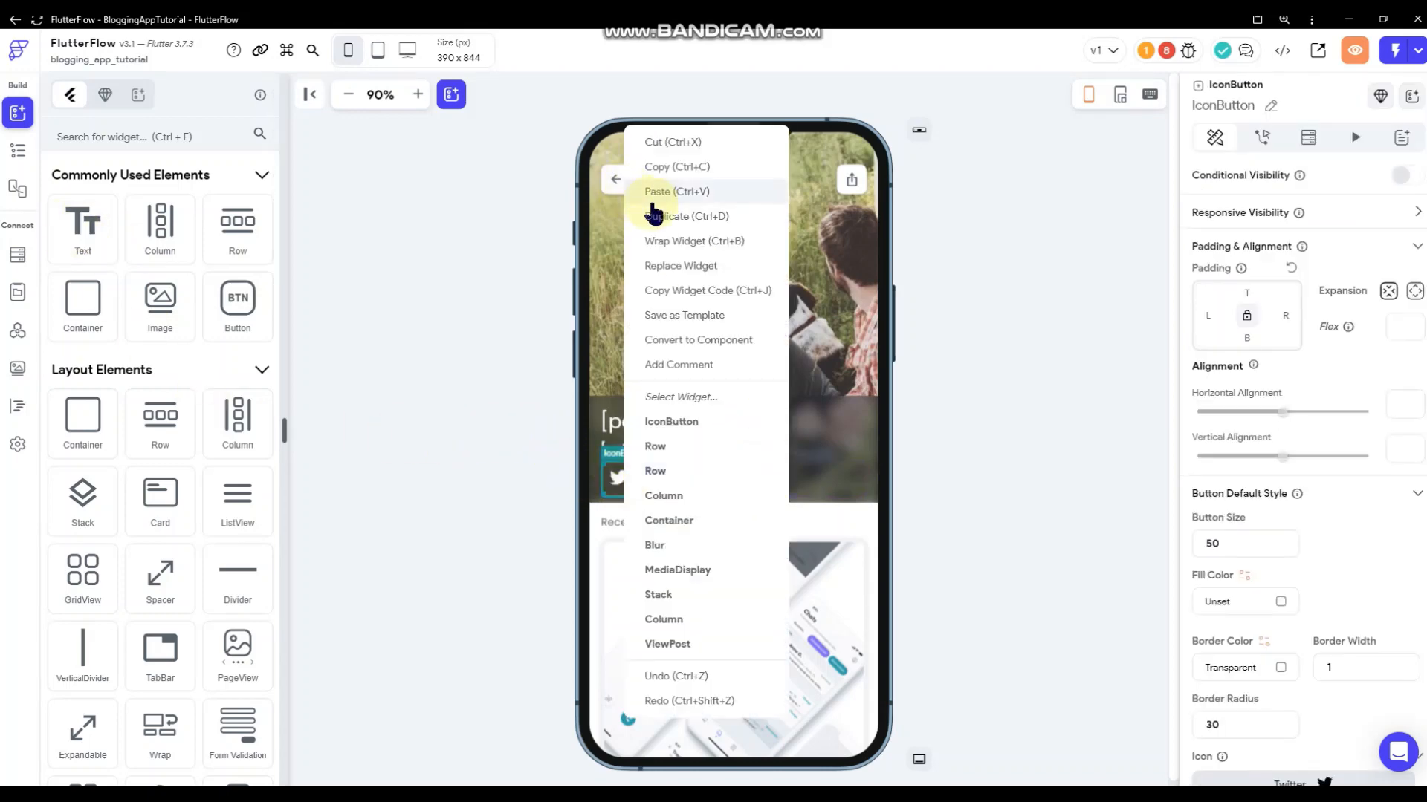
click(535, 480)
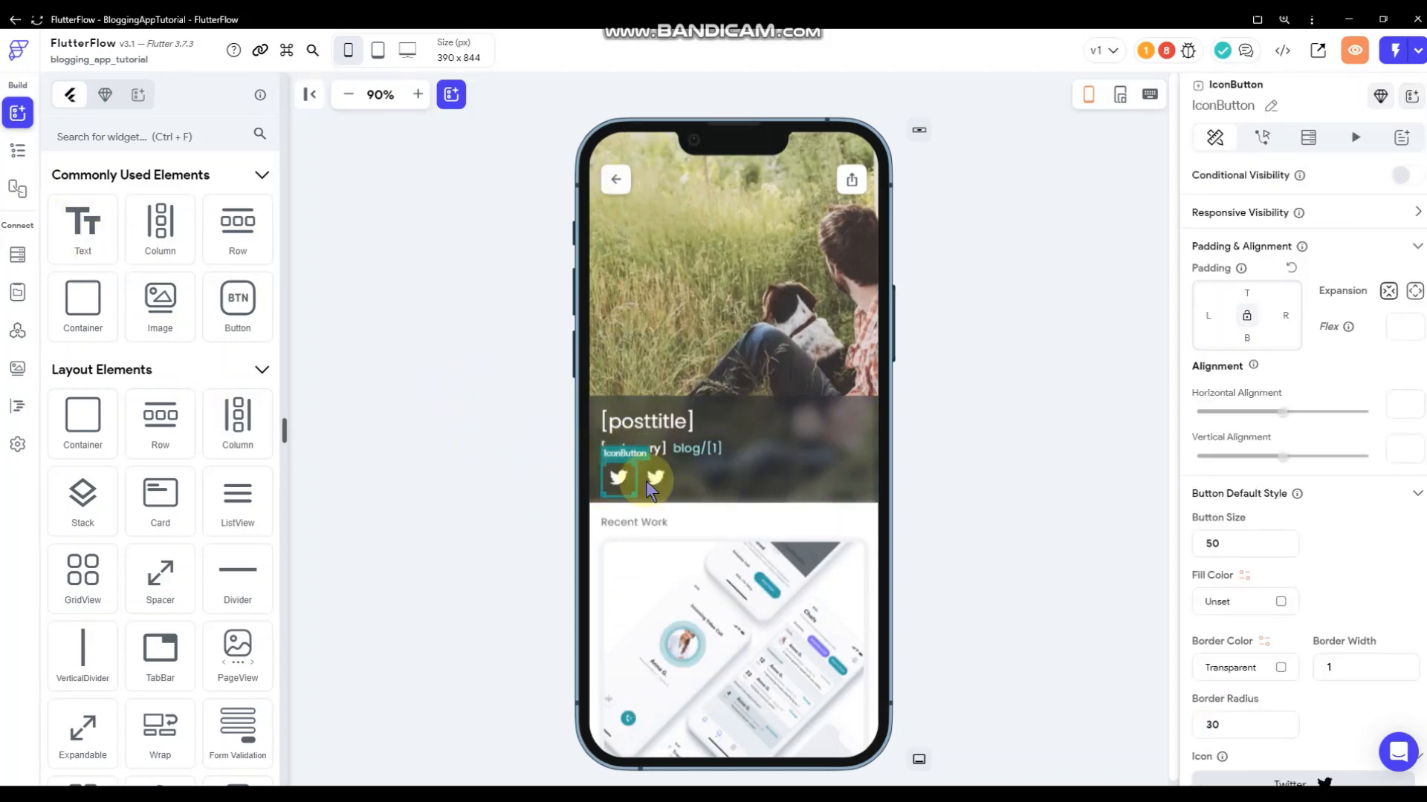
scroll(1284, 560, down, 2)
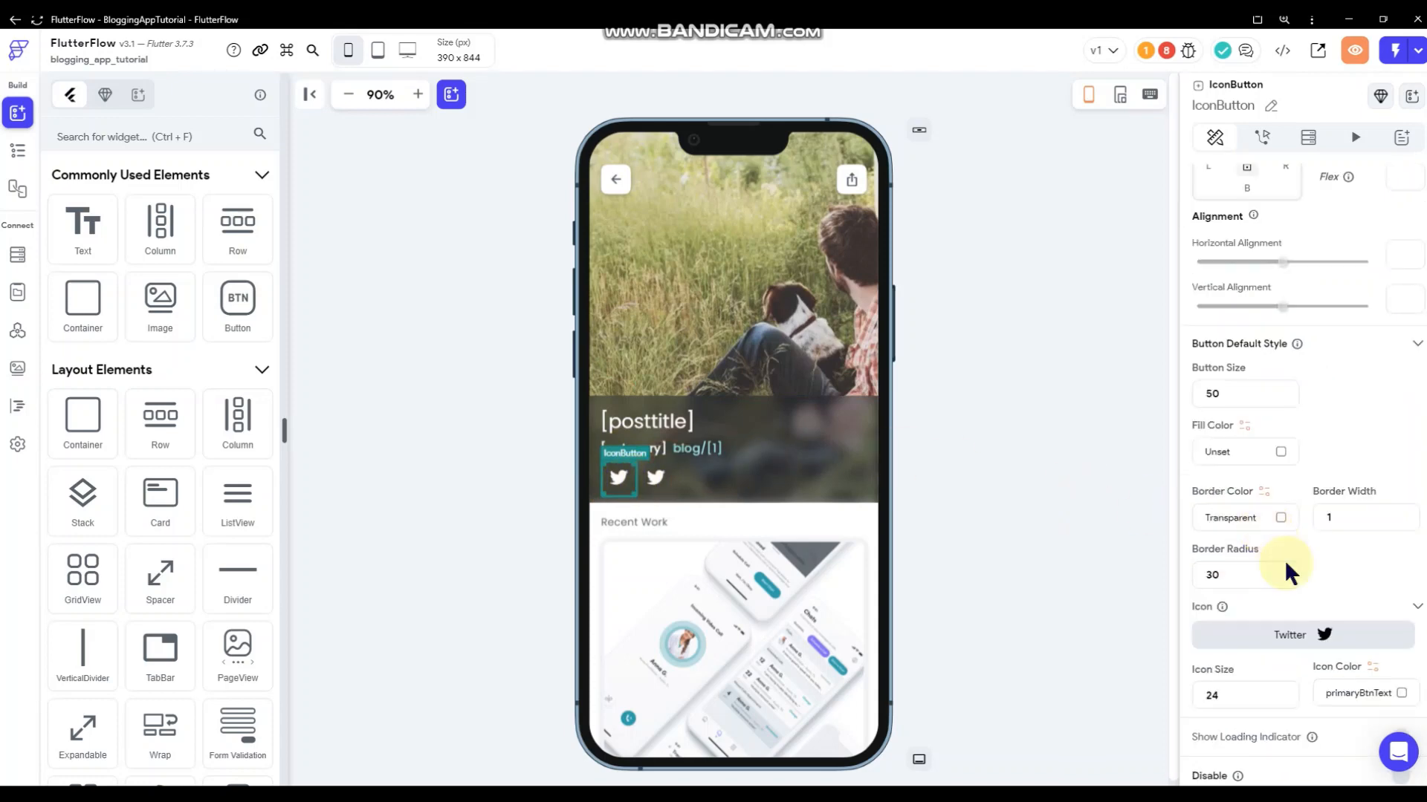
click(1309, 635)
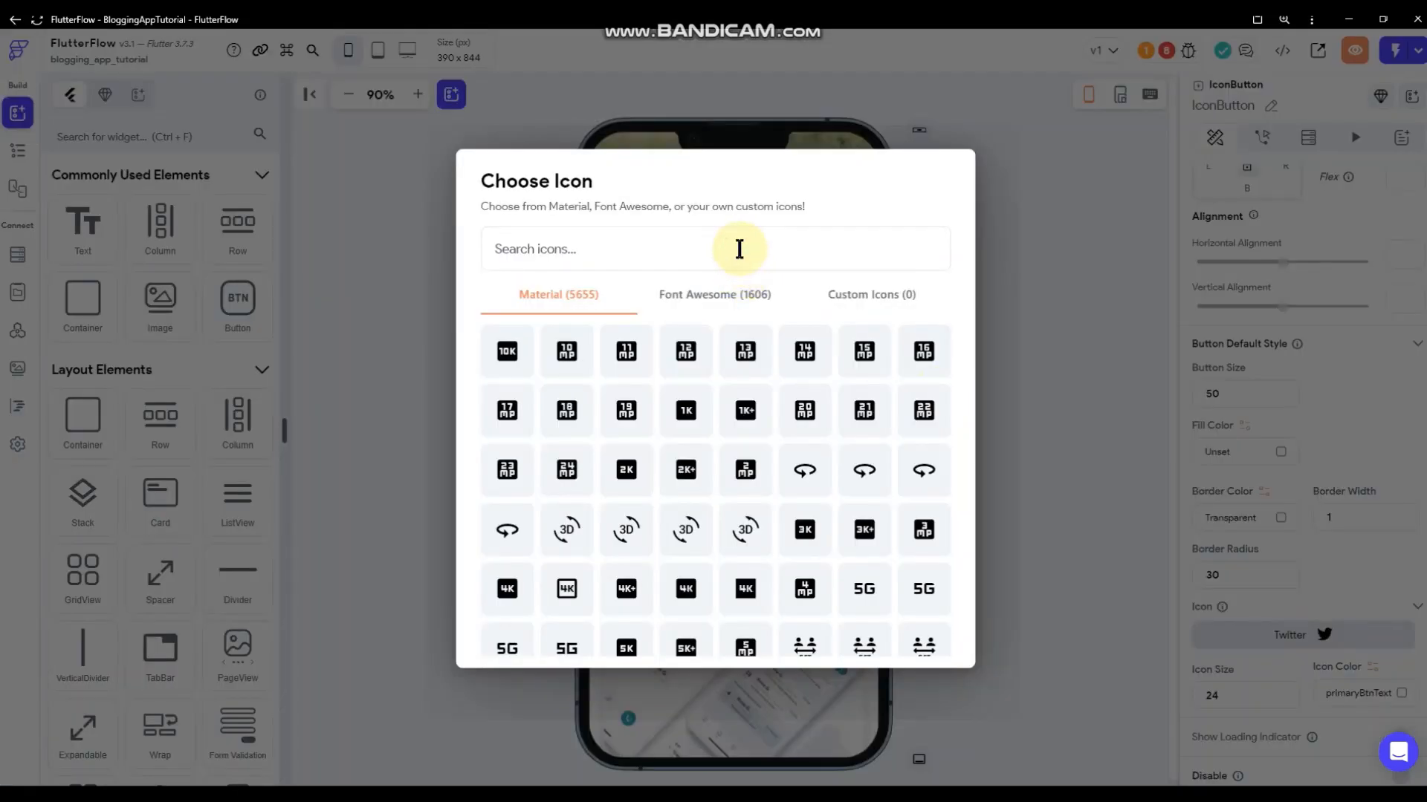
text(heart)
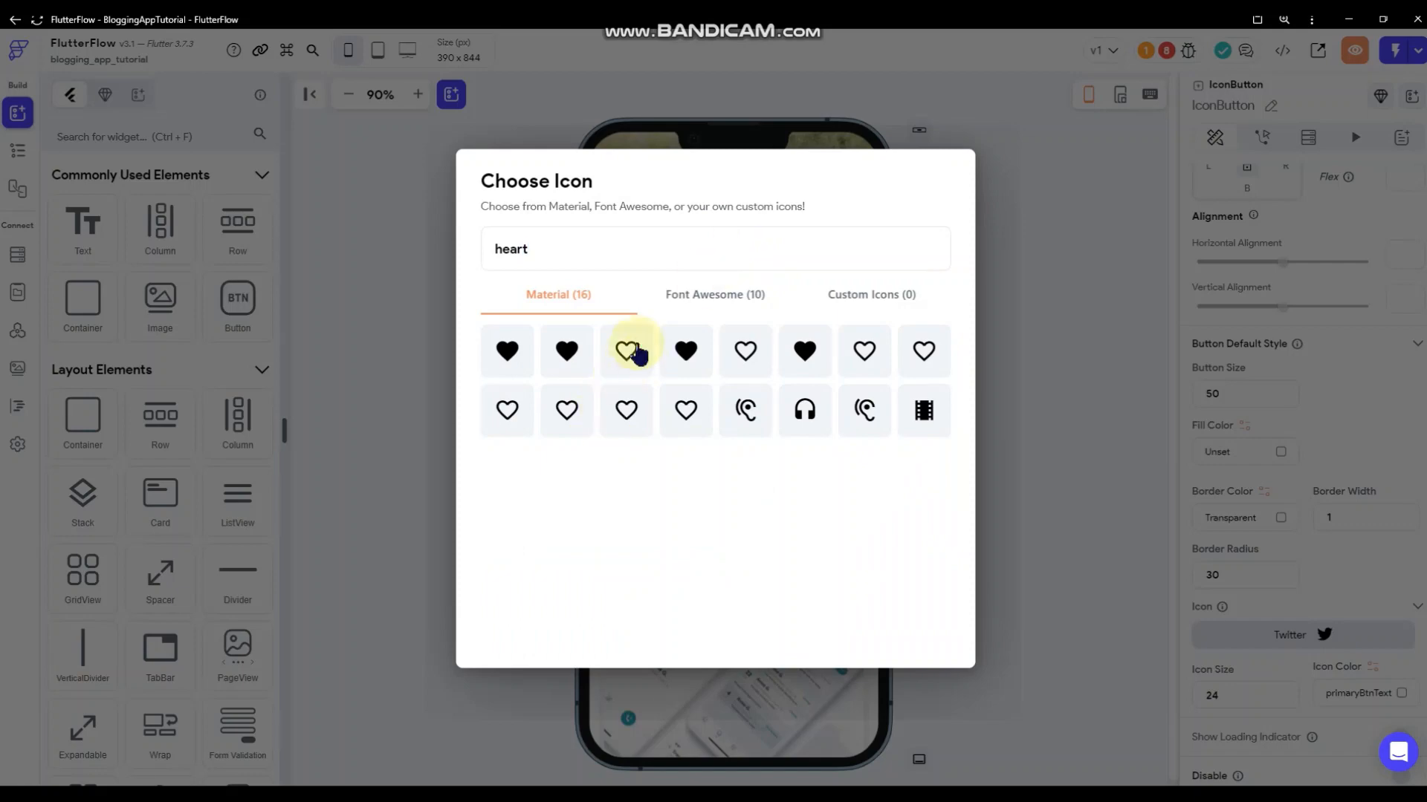
click(982, 360)
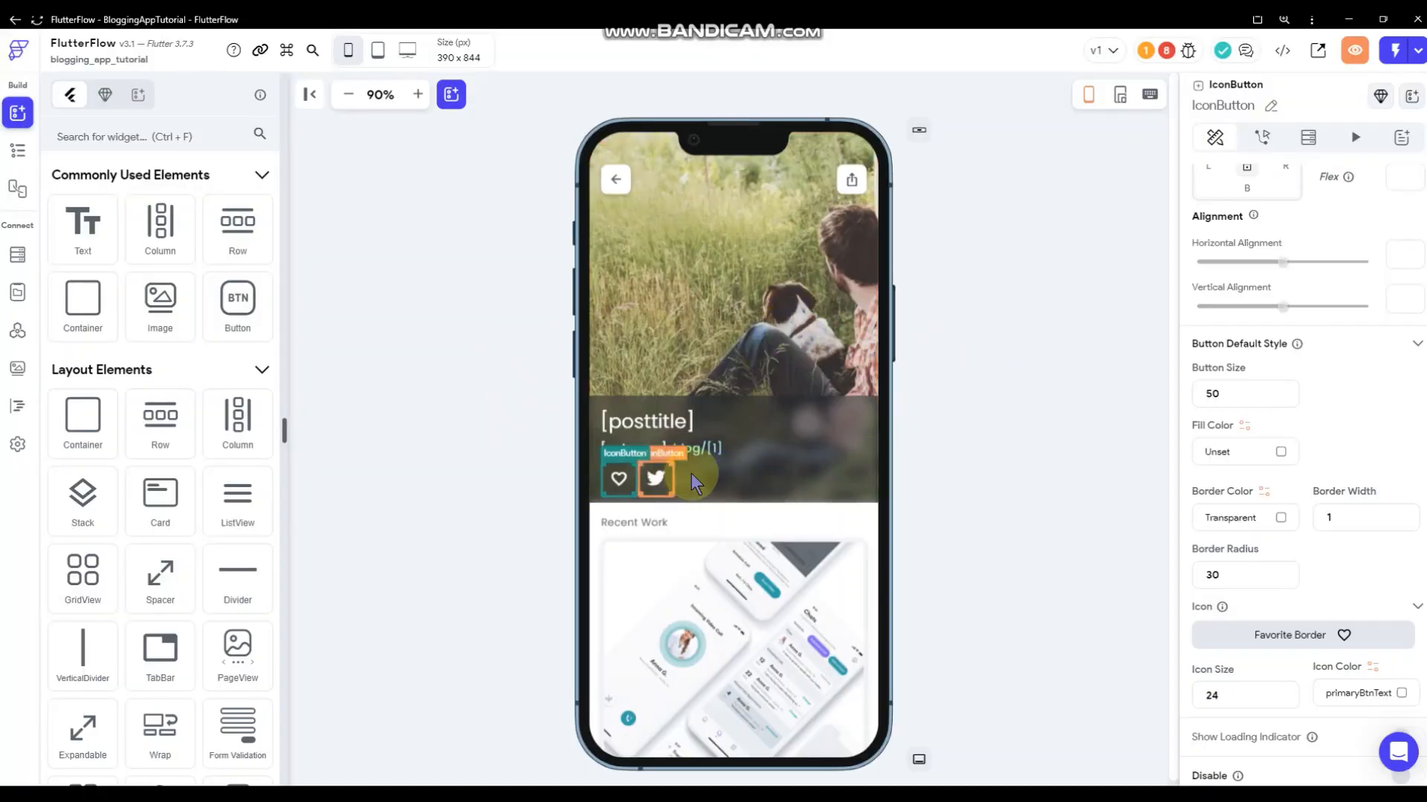
- Change the second Twitter icon button's icon to the filled heart Favorite Sharp
click(1317, 639)
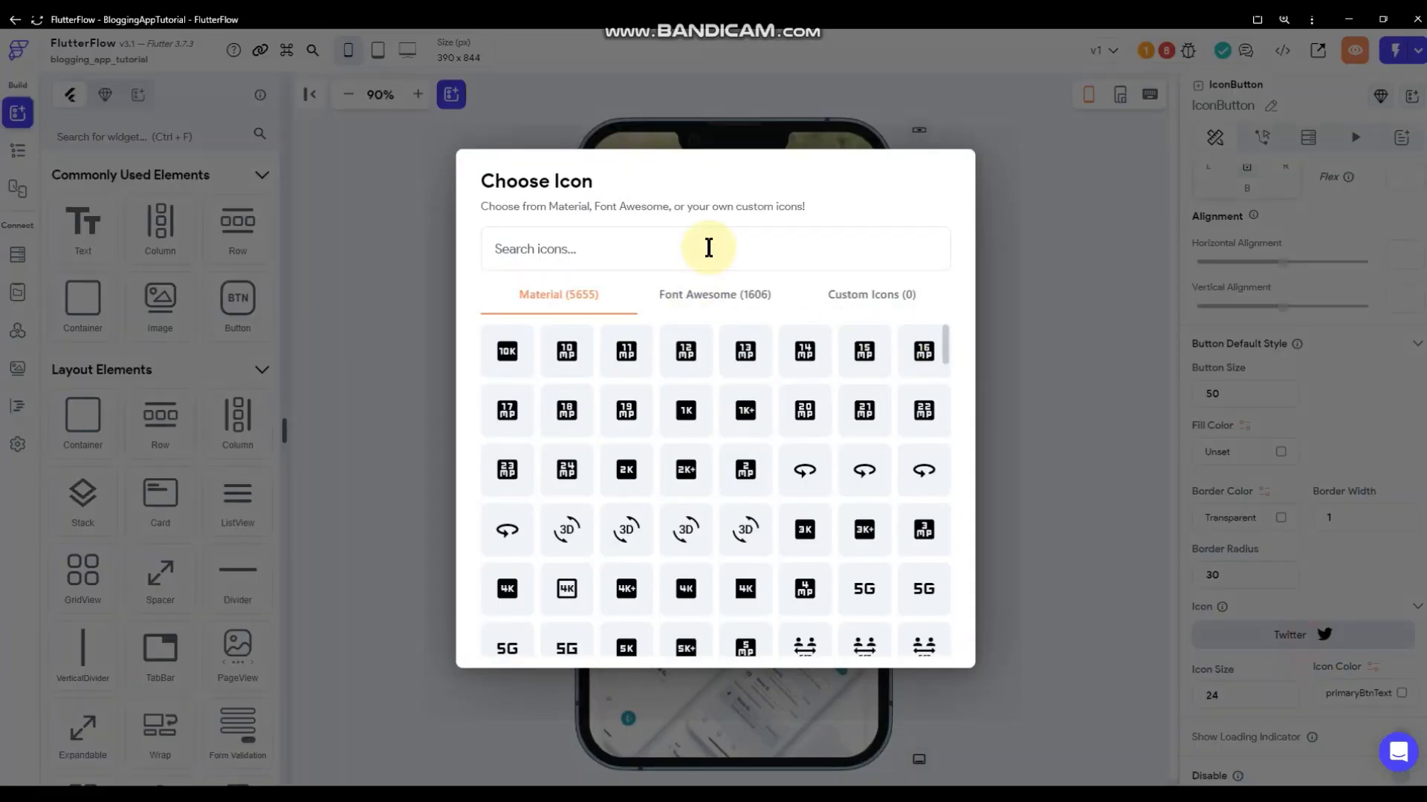
text(heart)
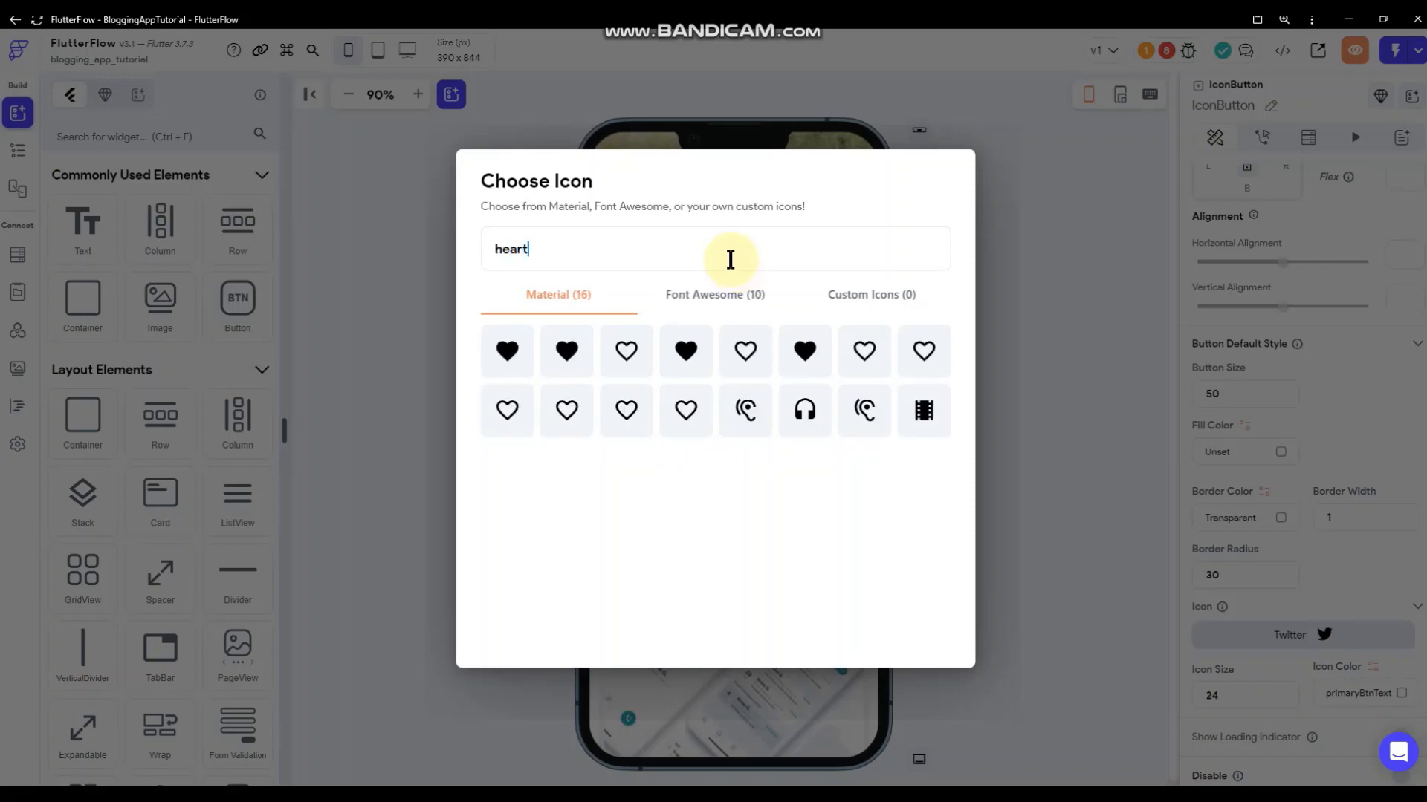
click(579, 364)
- Set the filled heart's icon colour to the light teal from the recent colours
scroll(1367, 691, down, 1)
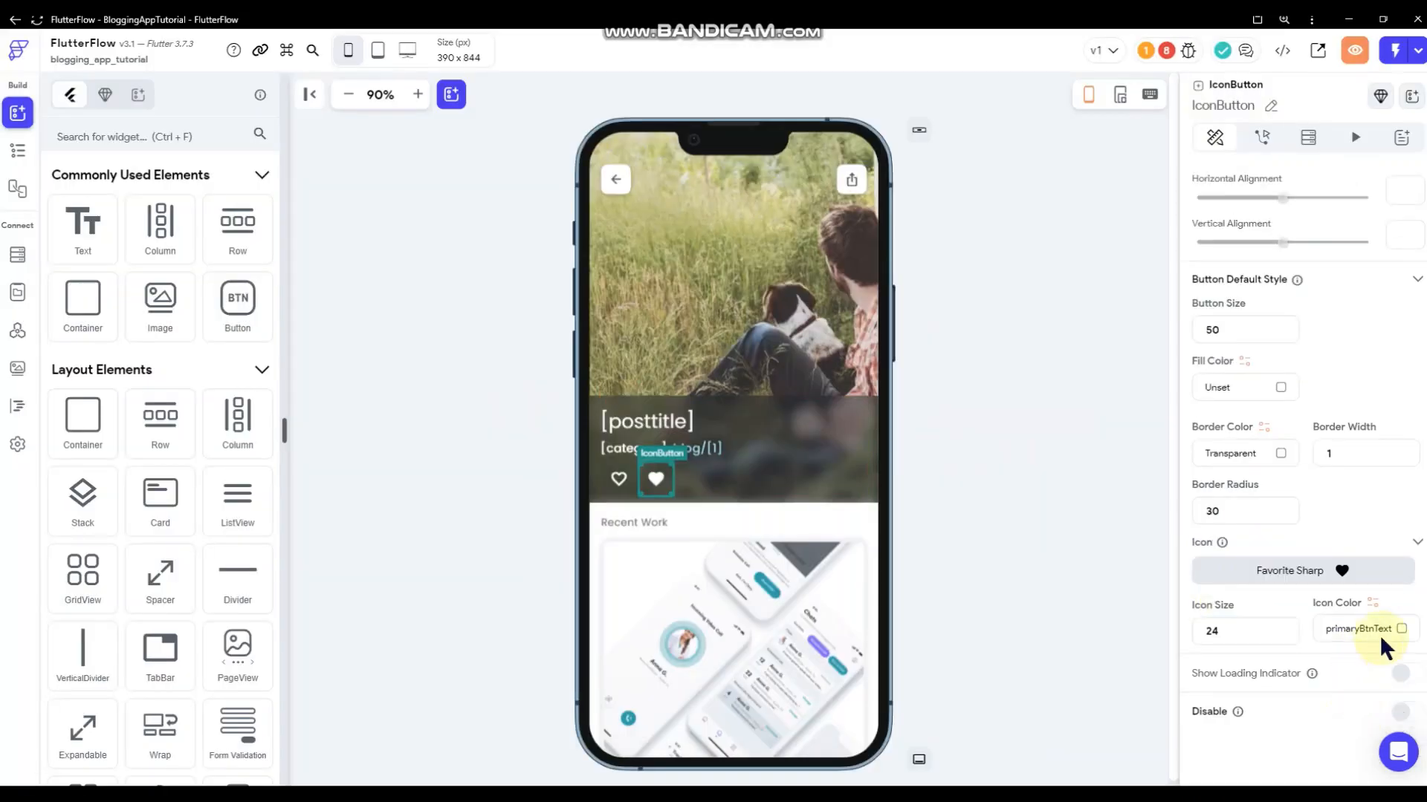
click(1391, 633)
click(584, 542)
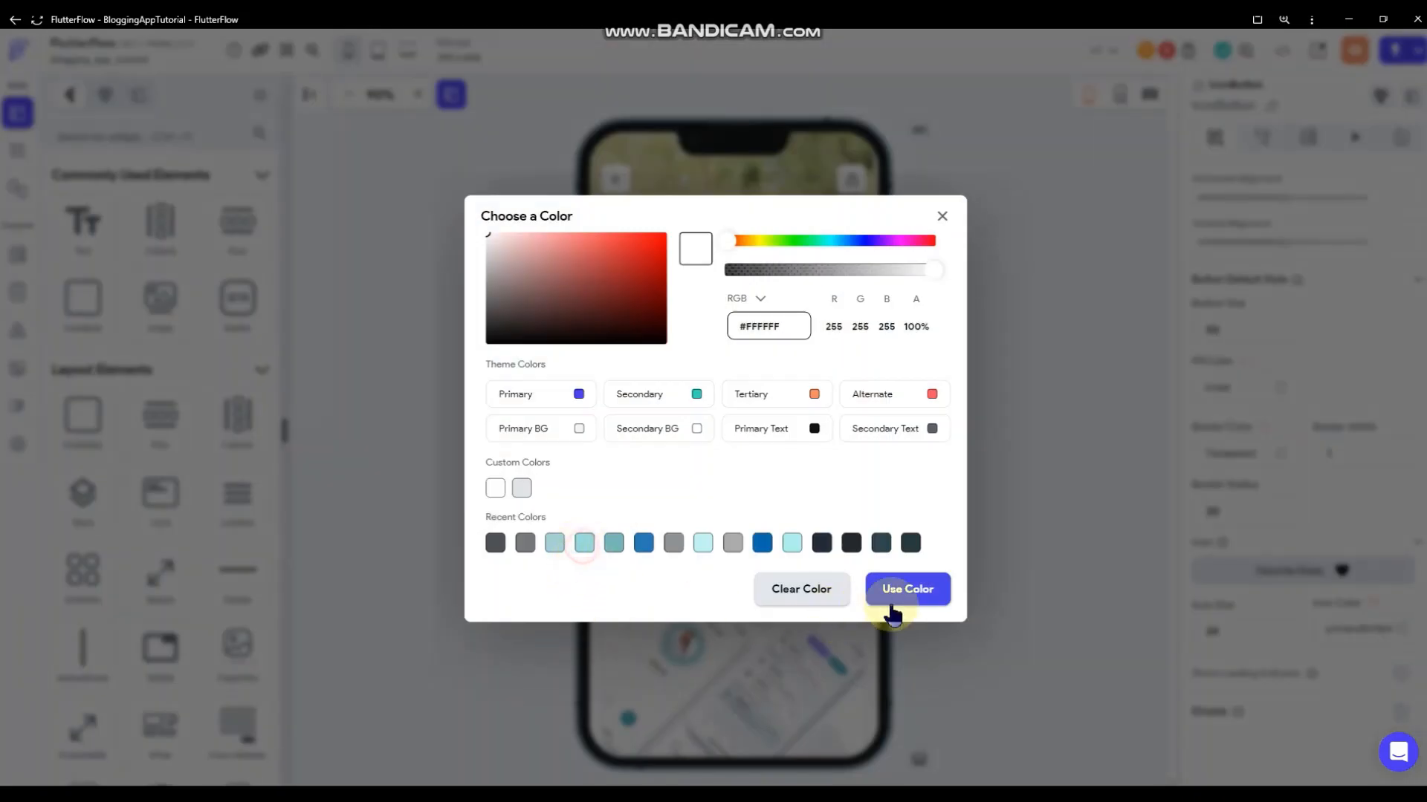
click(940, 588)
click(1024, 491)
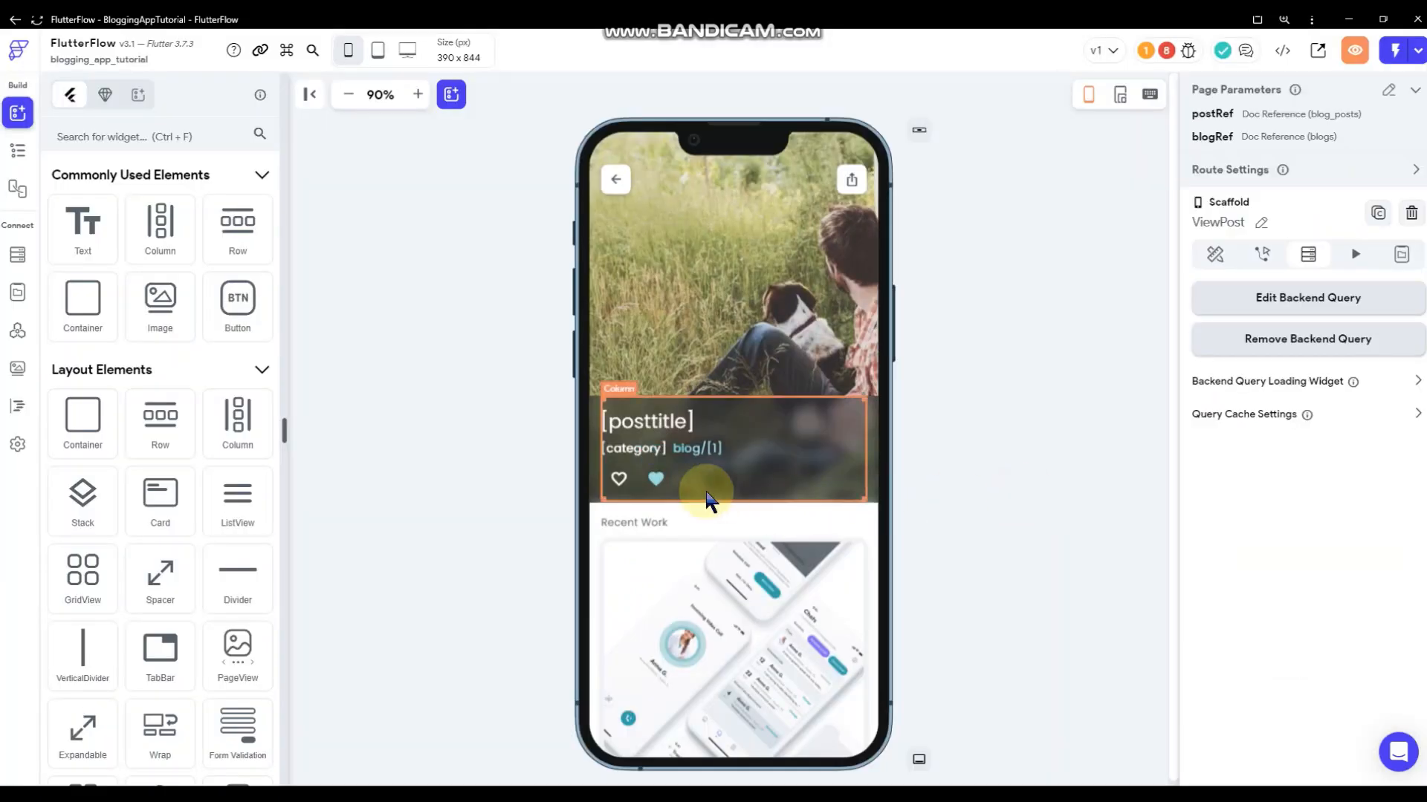
click(622, 483)
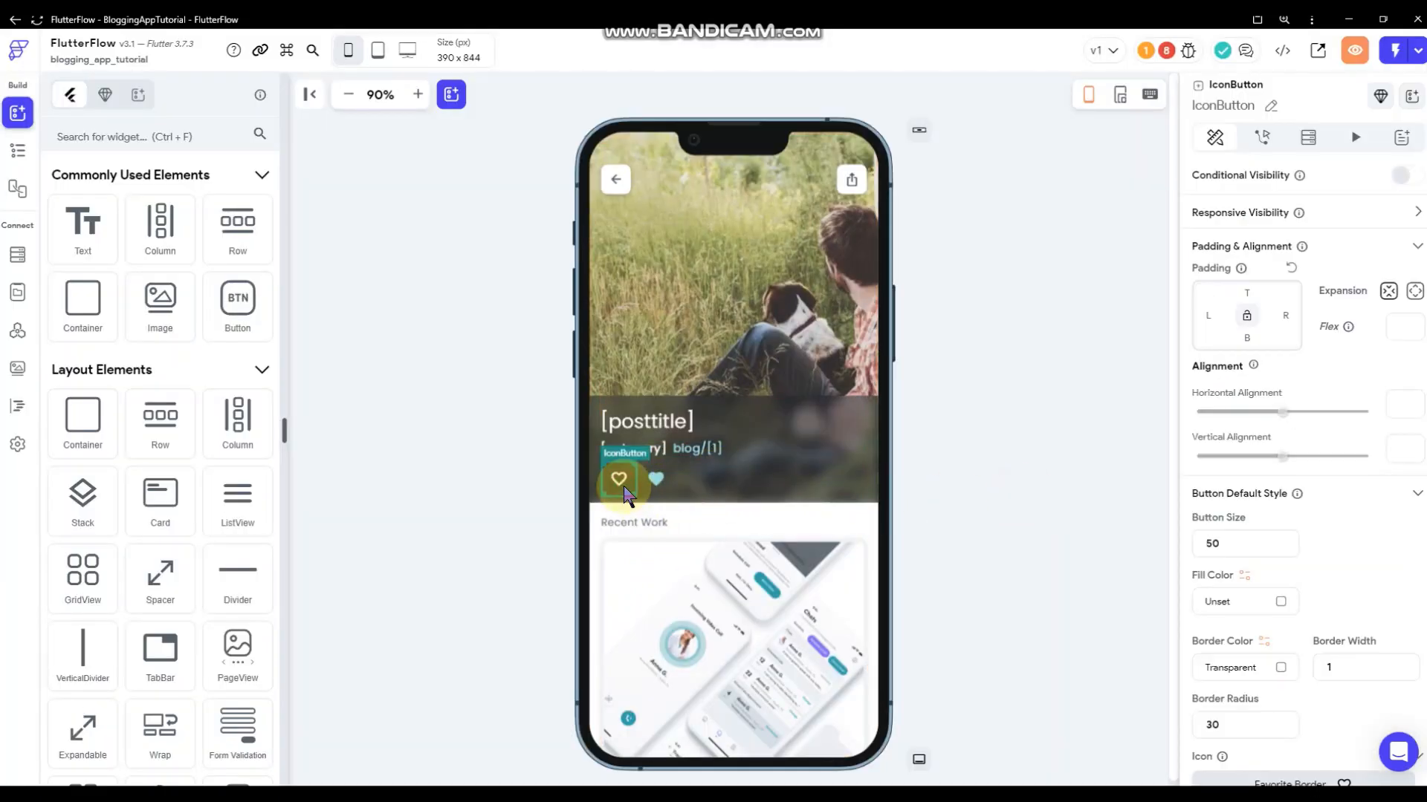
click(403, 435)
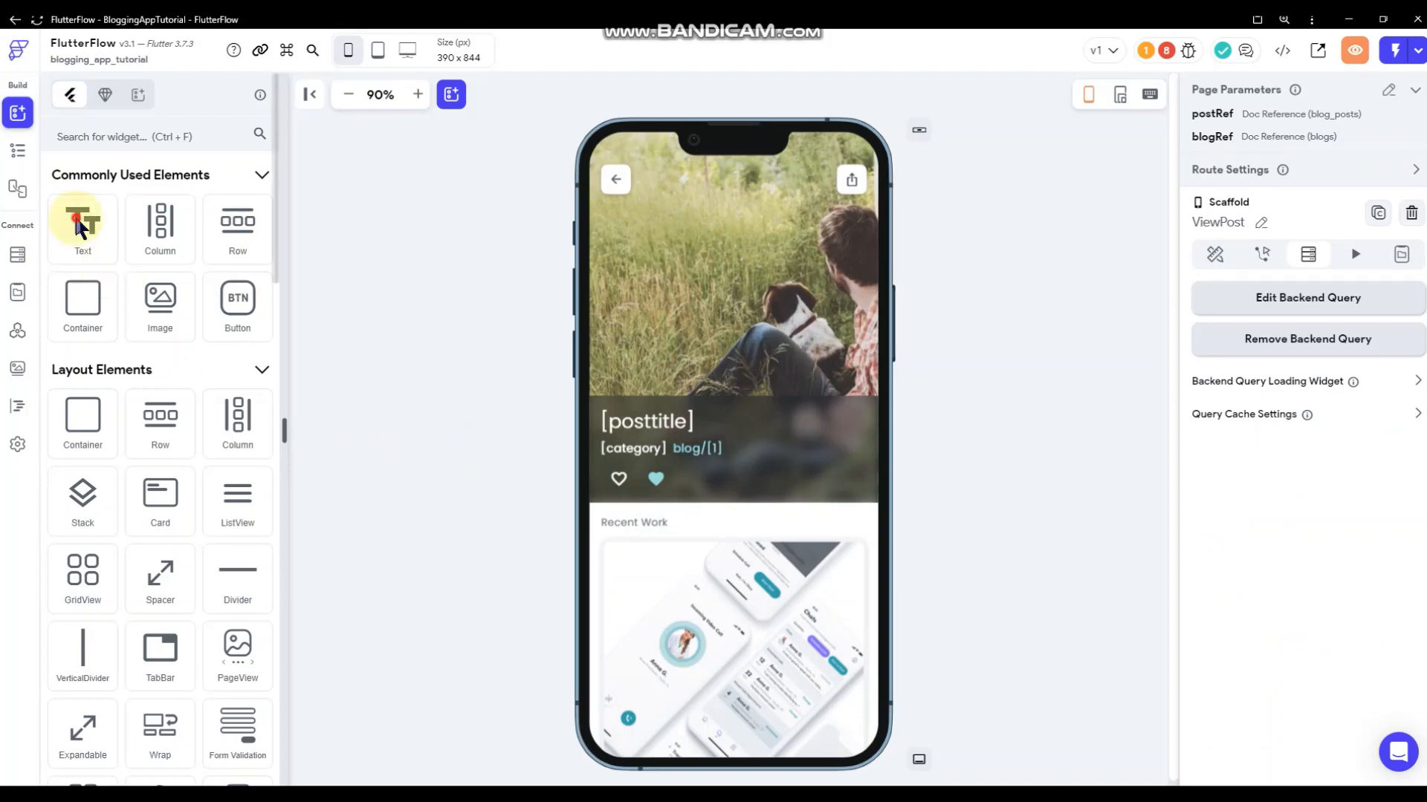
- Add a Text widget beside the filled heart in the header's icon row and set its colour to primaryBtnText
drag(78, 219, 674, 487)
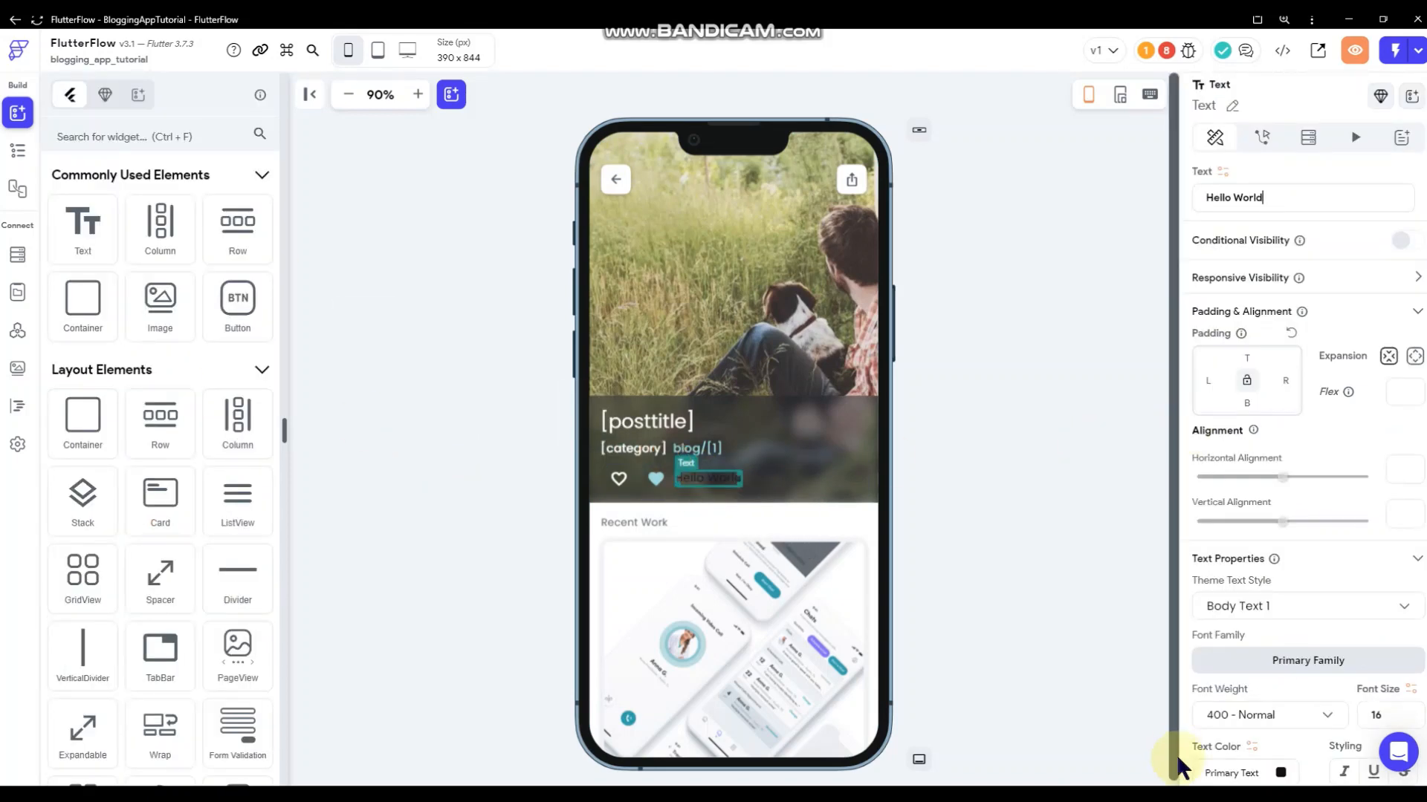
scroll(1290, 642, down, 1)
scroll(1290, 642, down, 1)
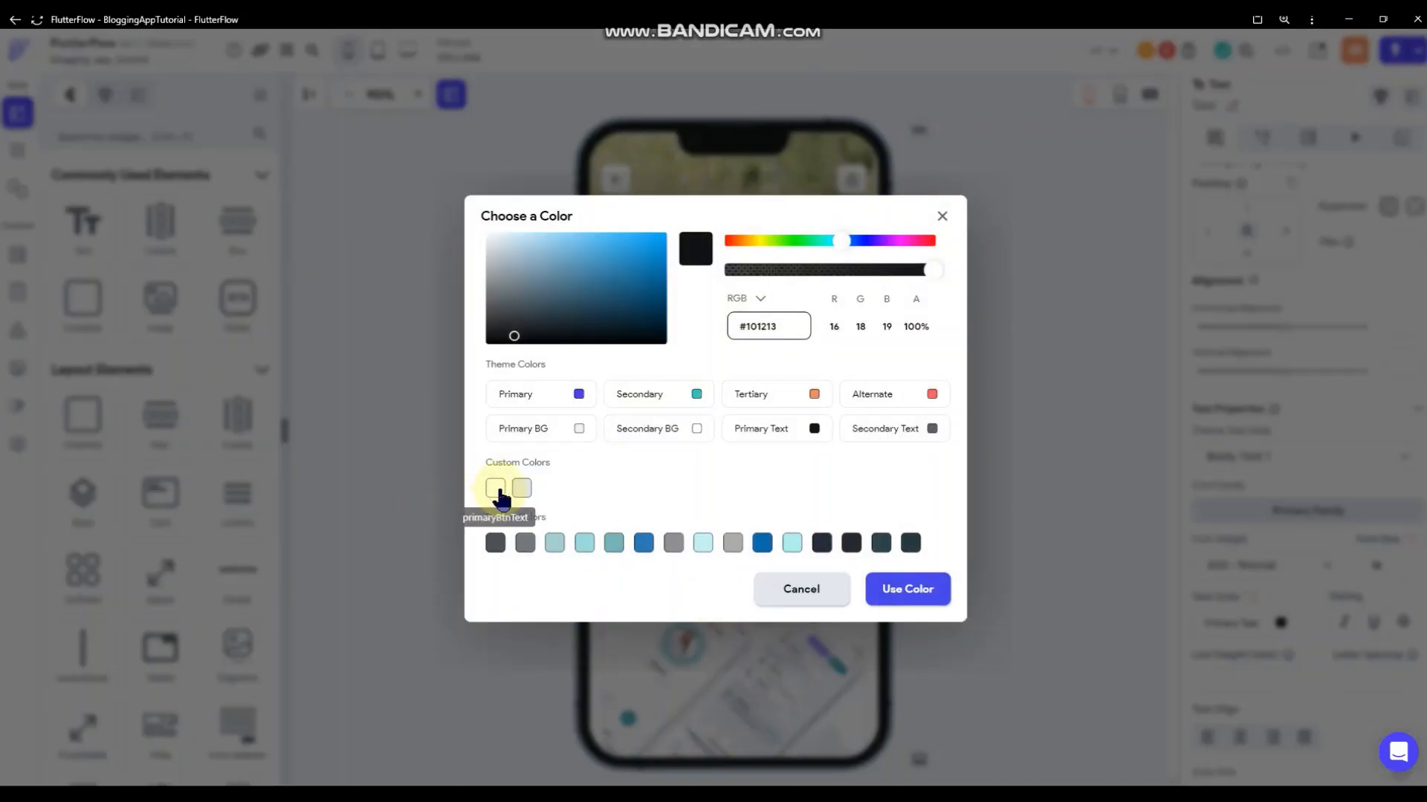
click(848, 599)
click(1085, 454)
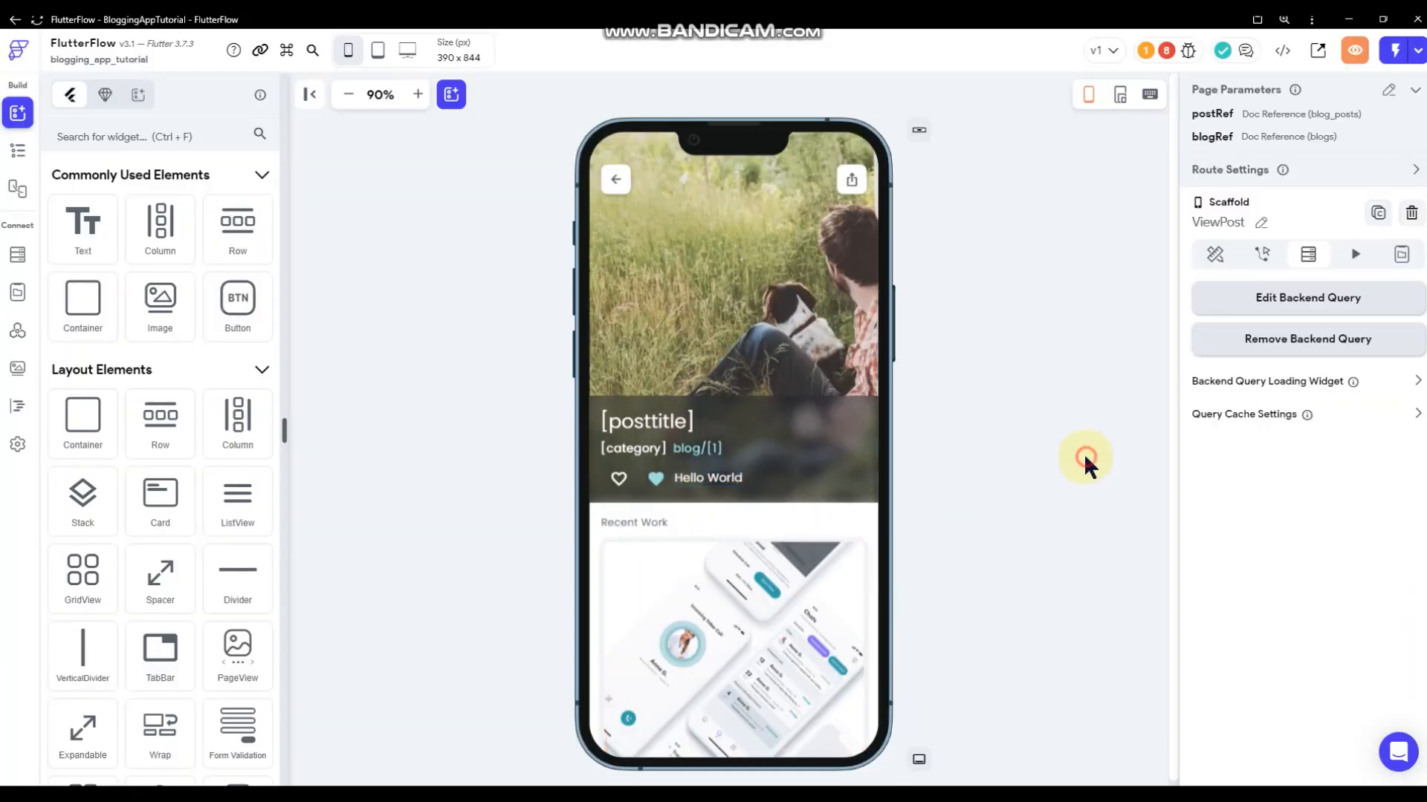
- Set the filled heart icon button's size to 40
click(696, 479)
click(656, 479)
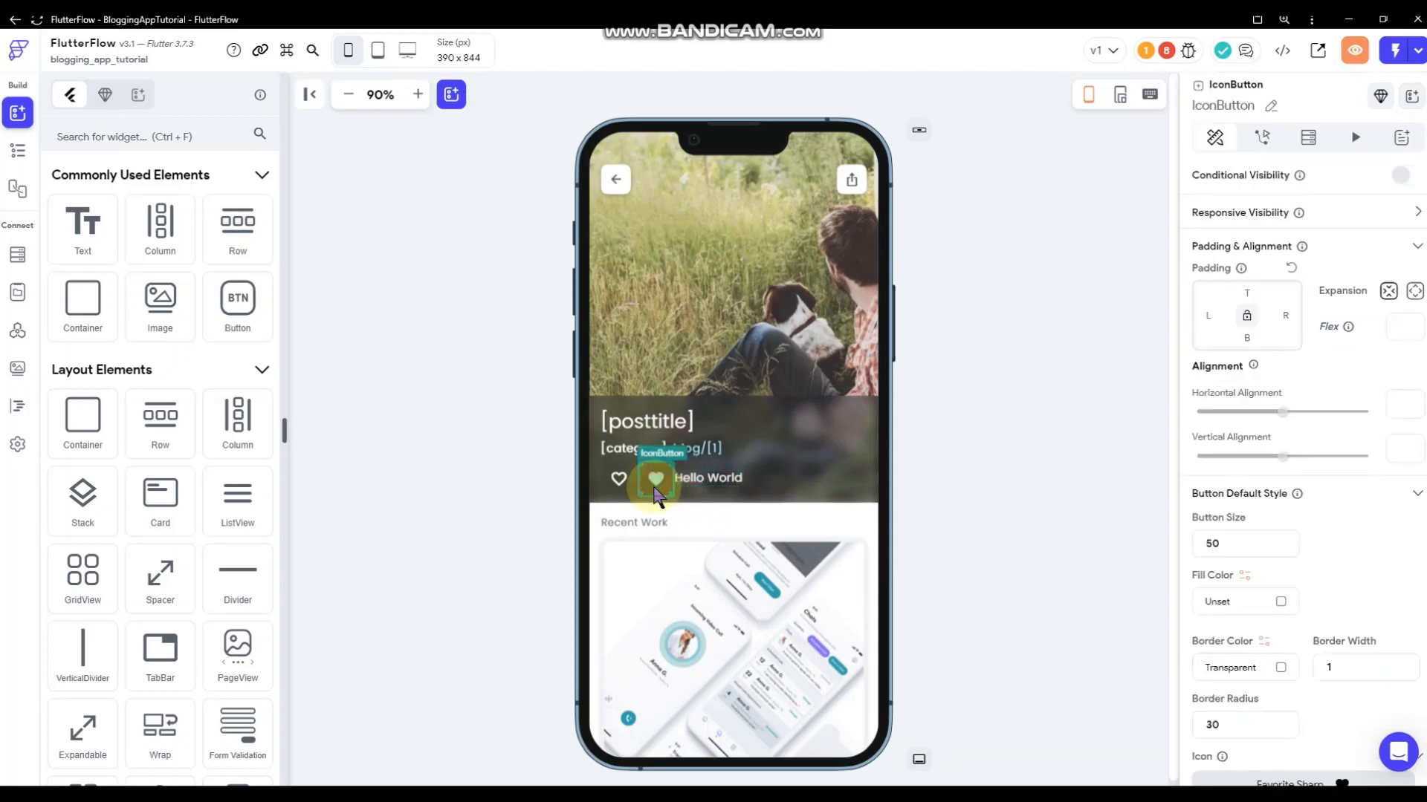
scroll(1309, 505, down, 3)
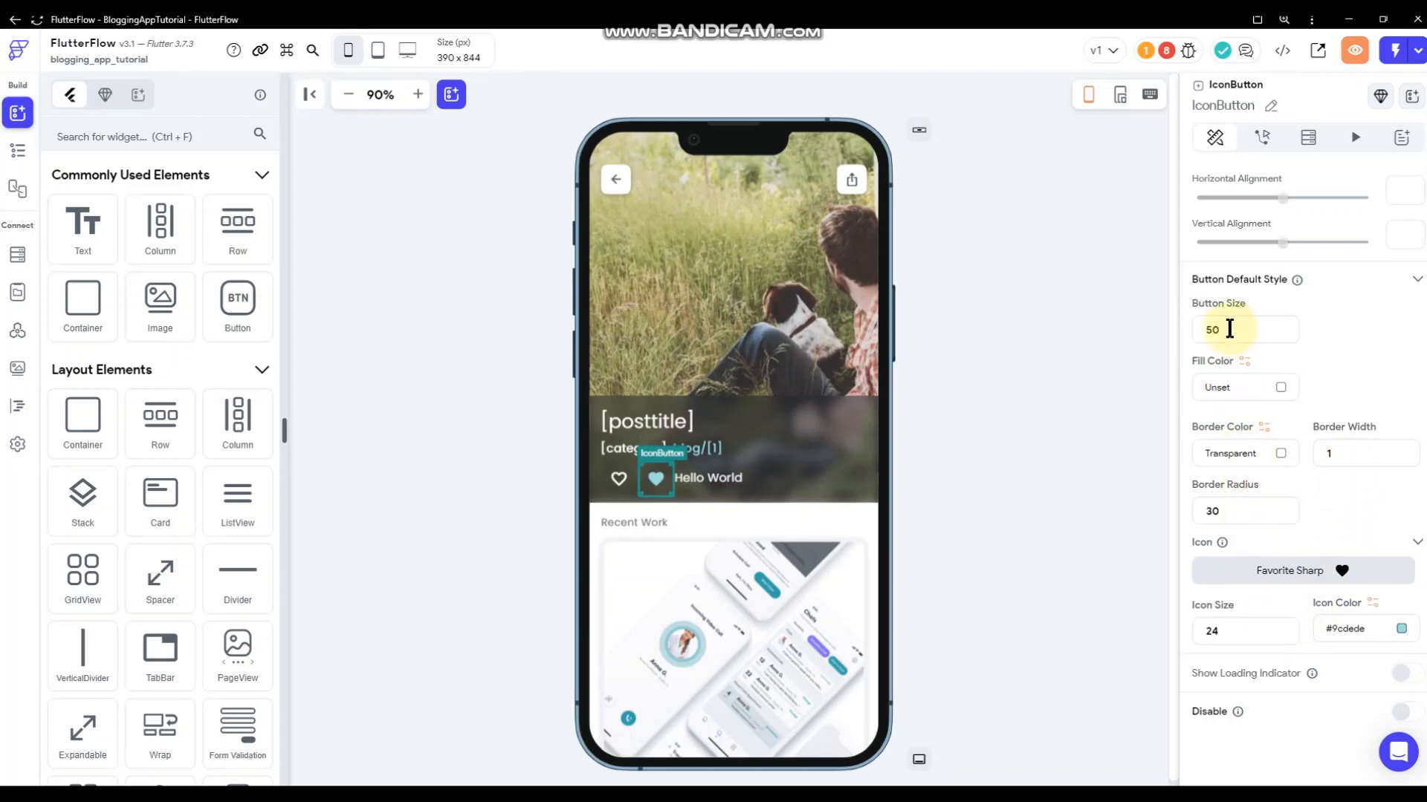
double_click(1211, 330)
text(40)
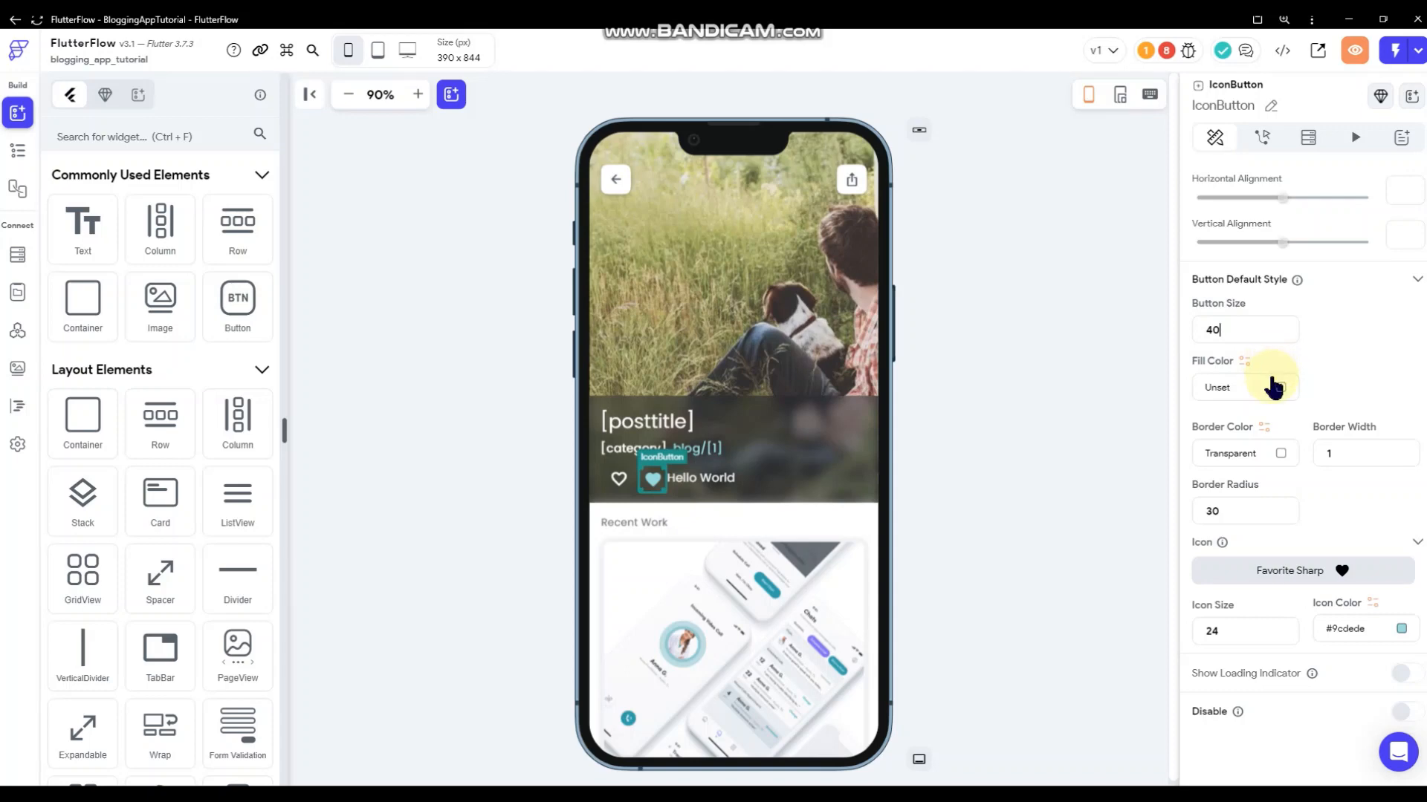
click(619, 477)
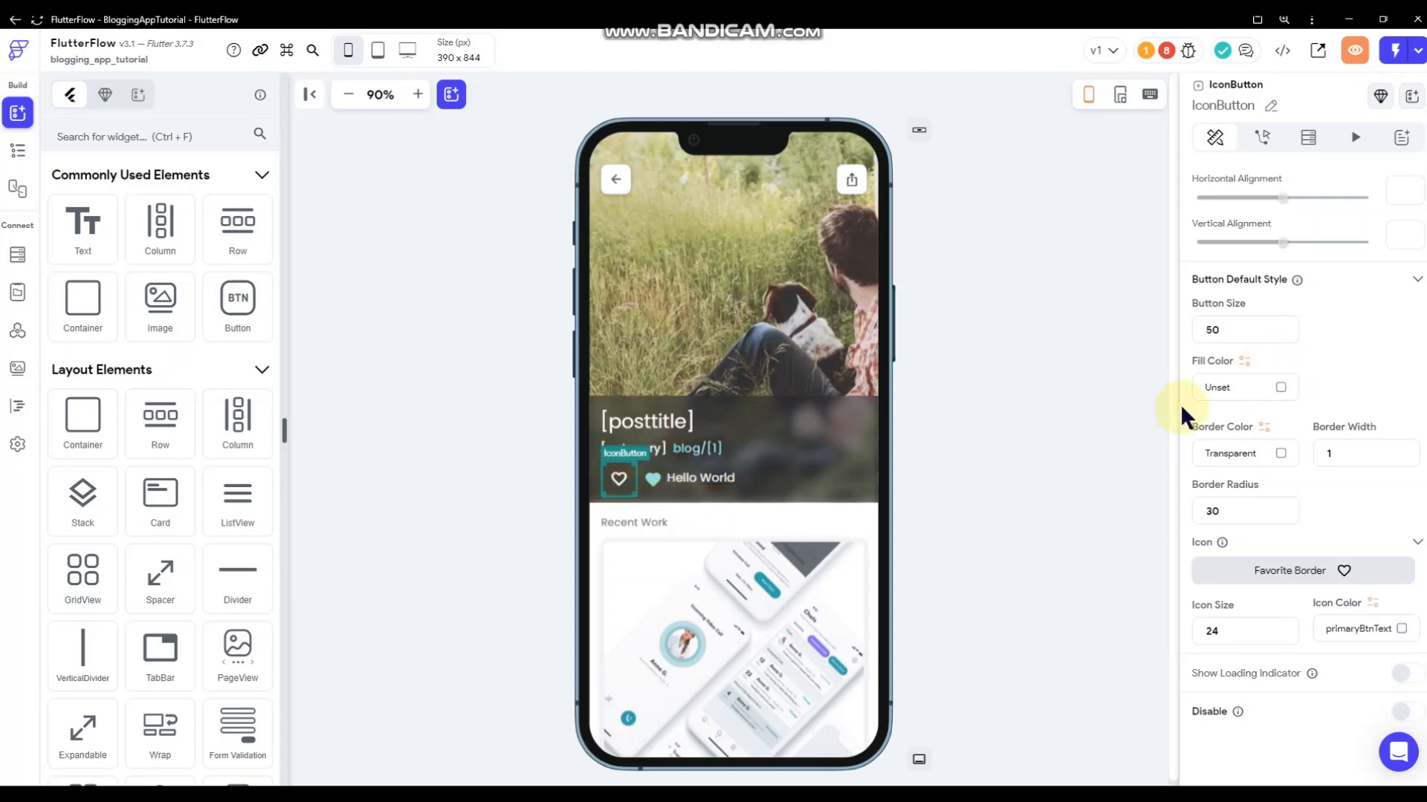
click(660, 484)
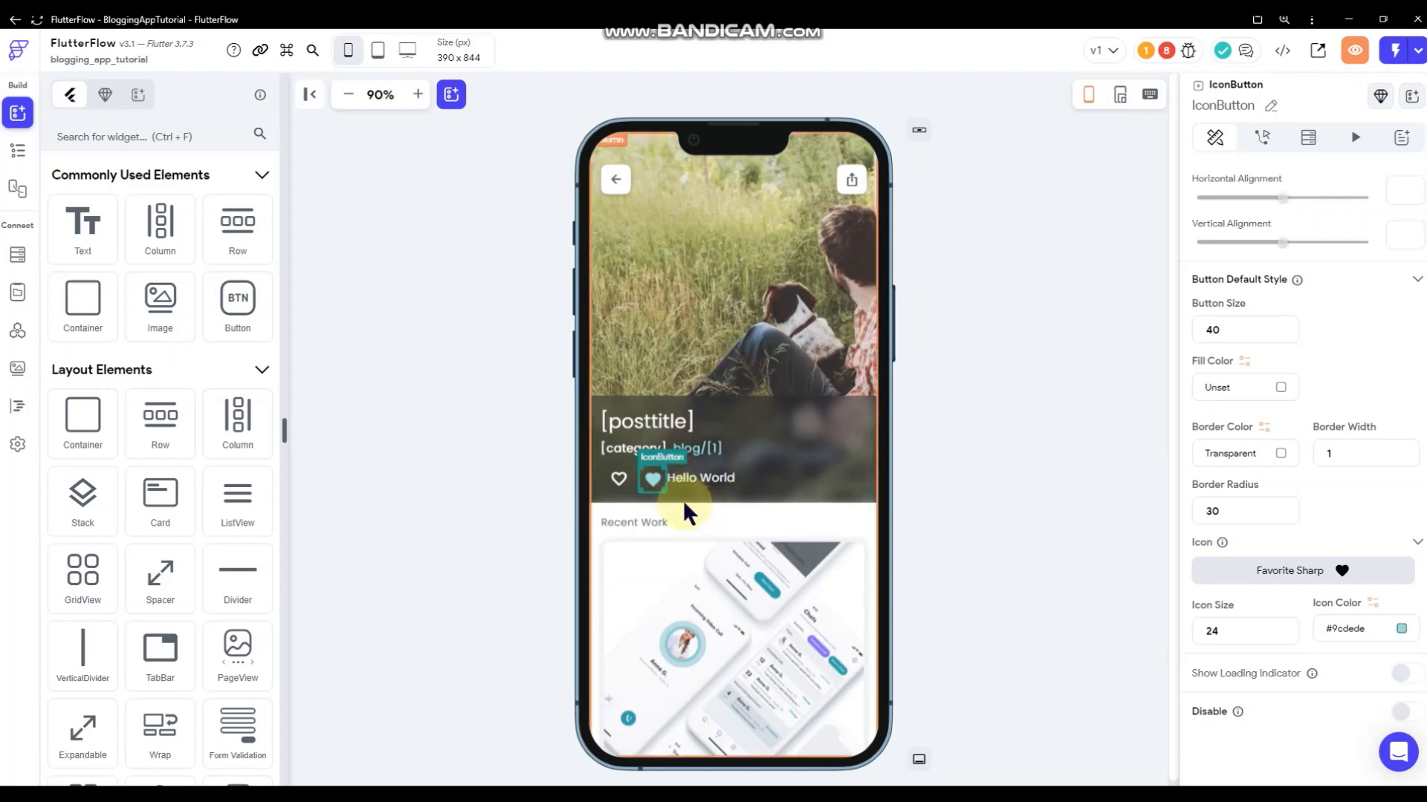
- Set the Hello World text's font size to 14
click(698, 480)
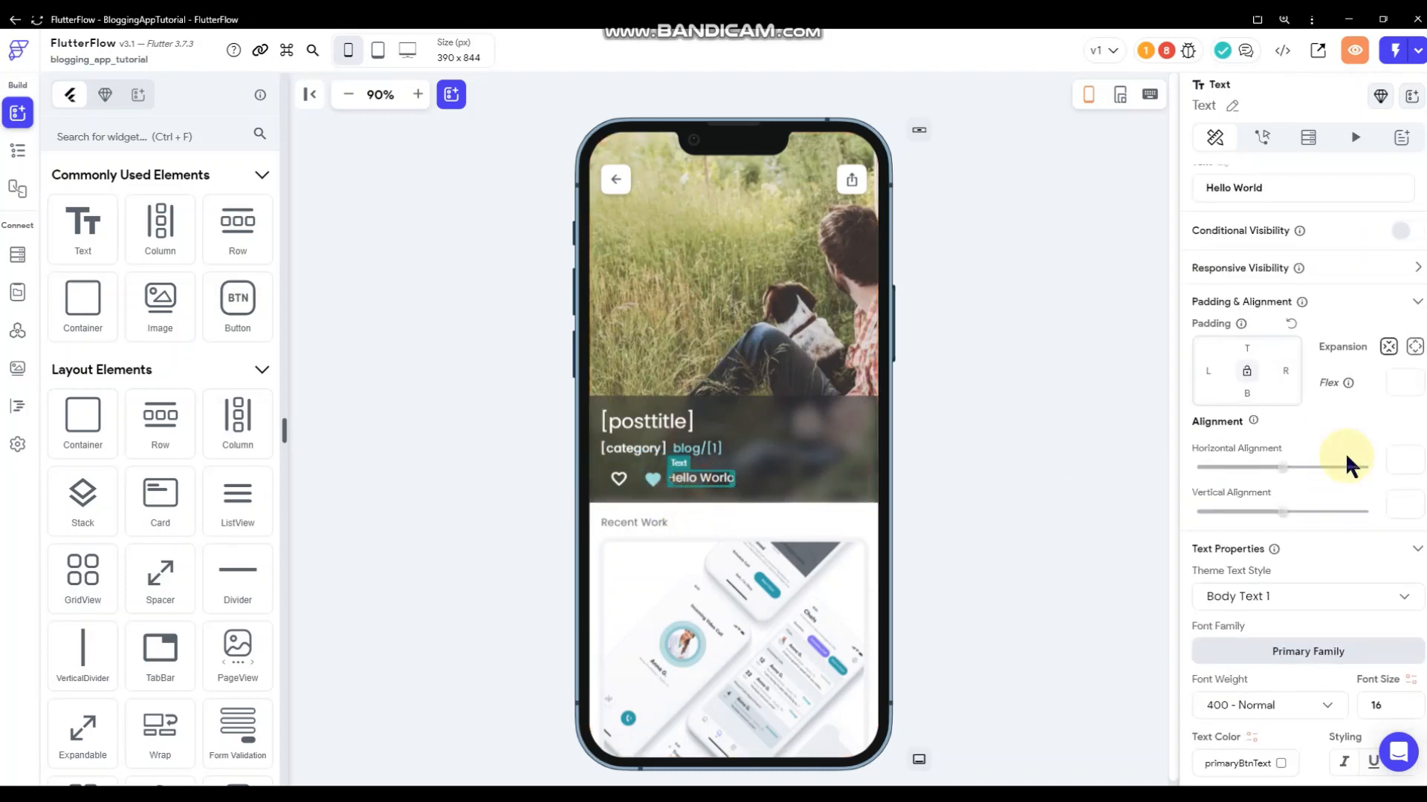
scroll(1349, 475, down, 2)
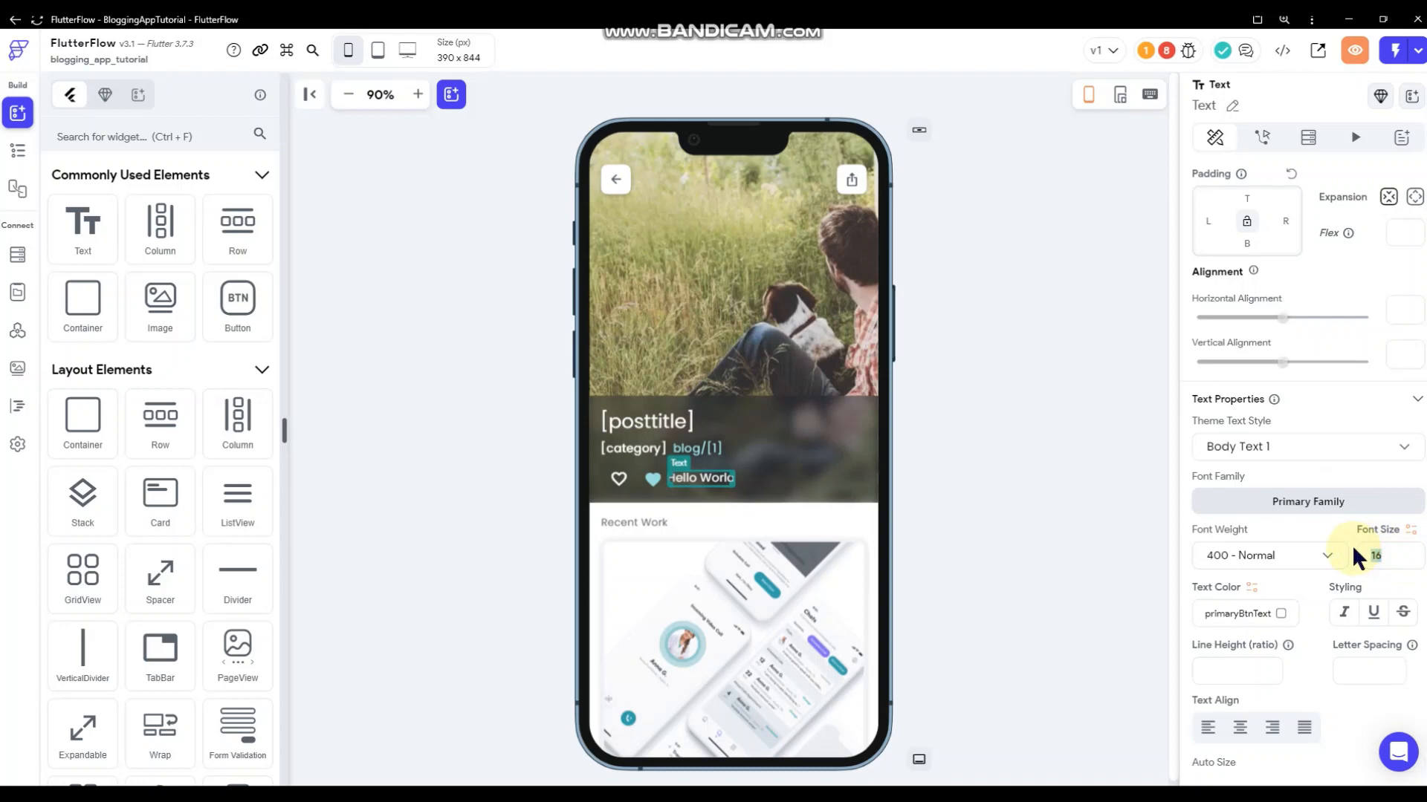
click(1055, 427)
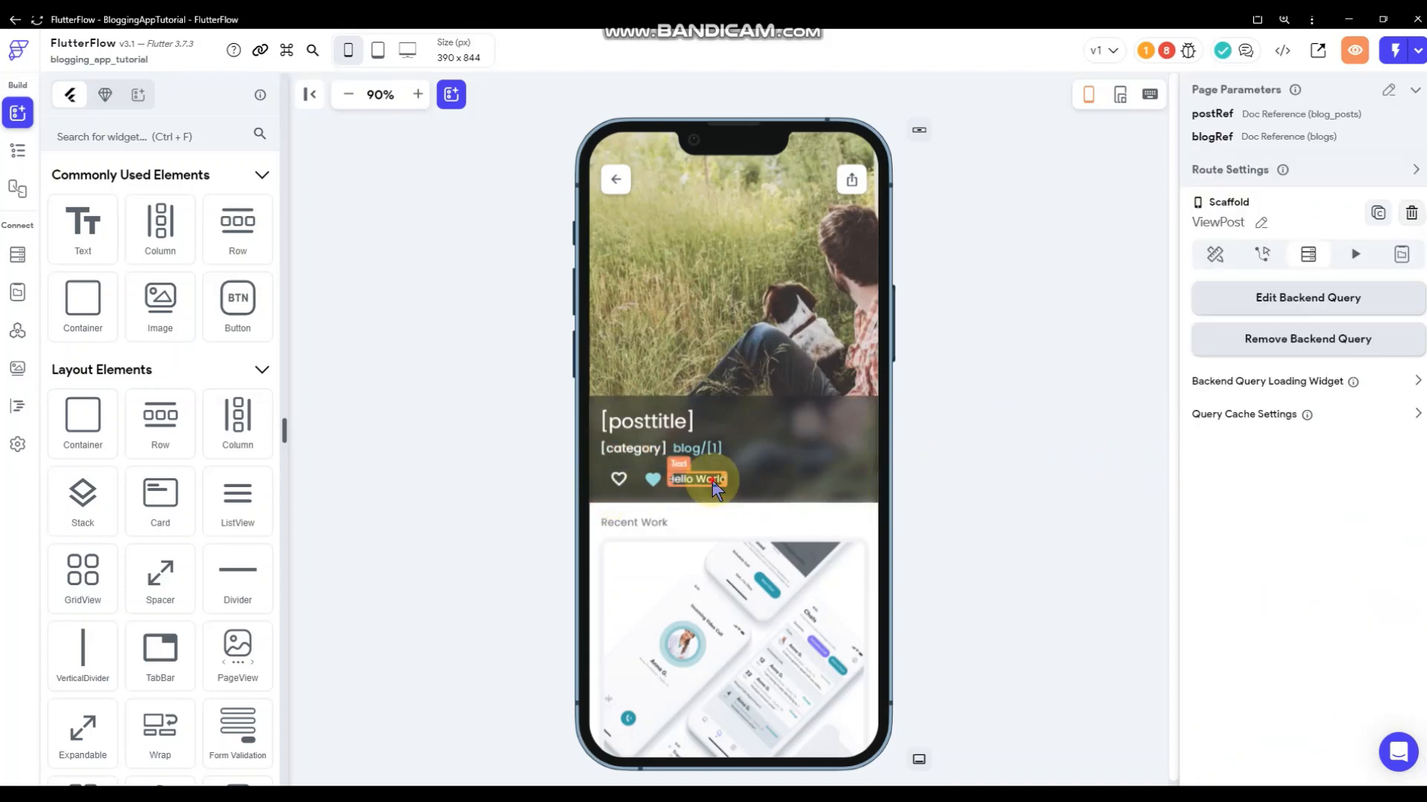
click(711, 480)
click(1032, 400)
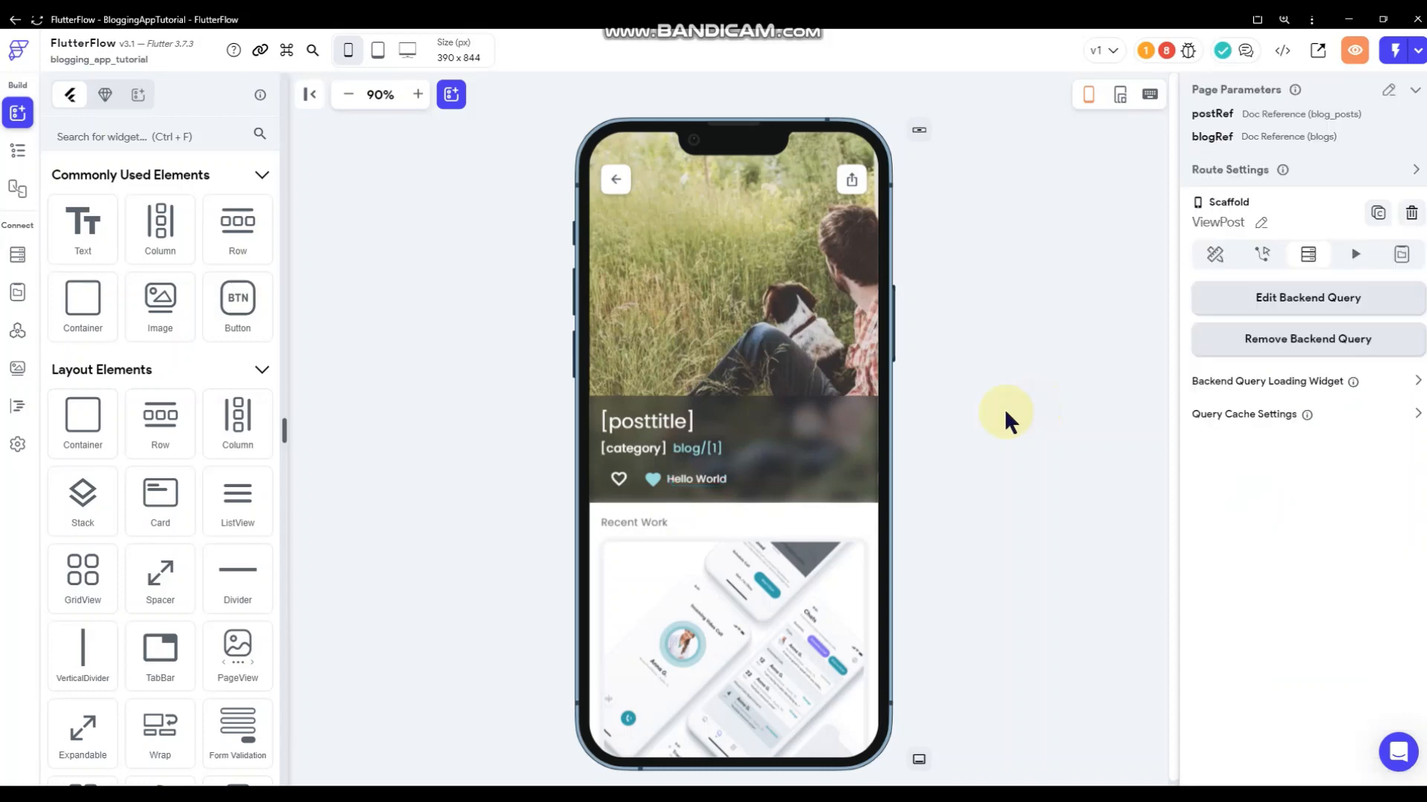
- Add an empty Row after the Hello World text and set the outer row's main axis alignment to space between
click(786, 481)
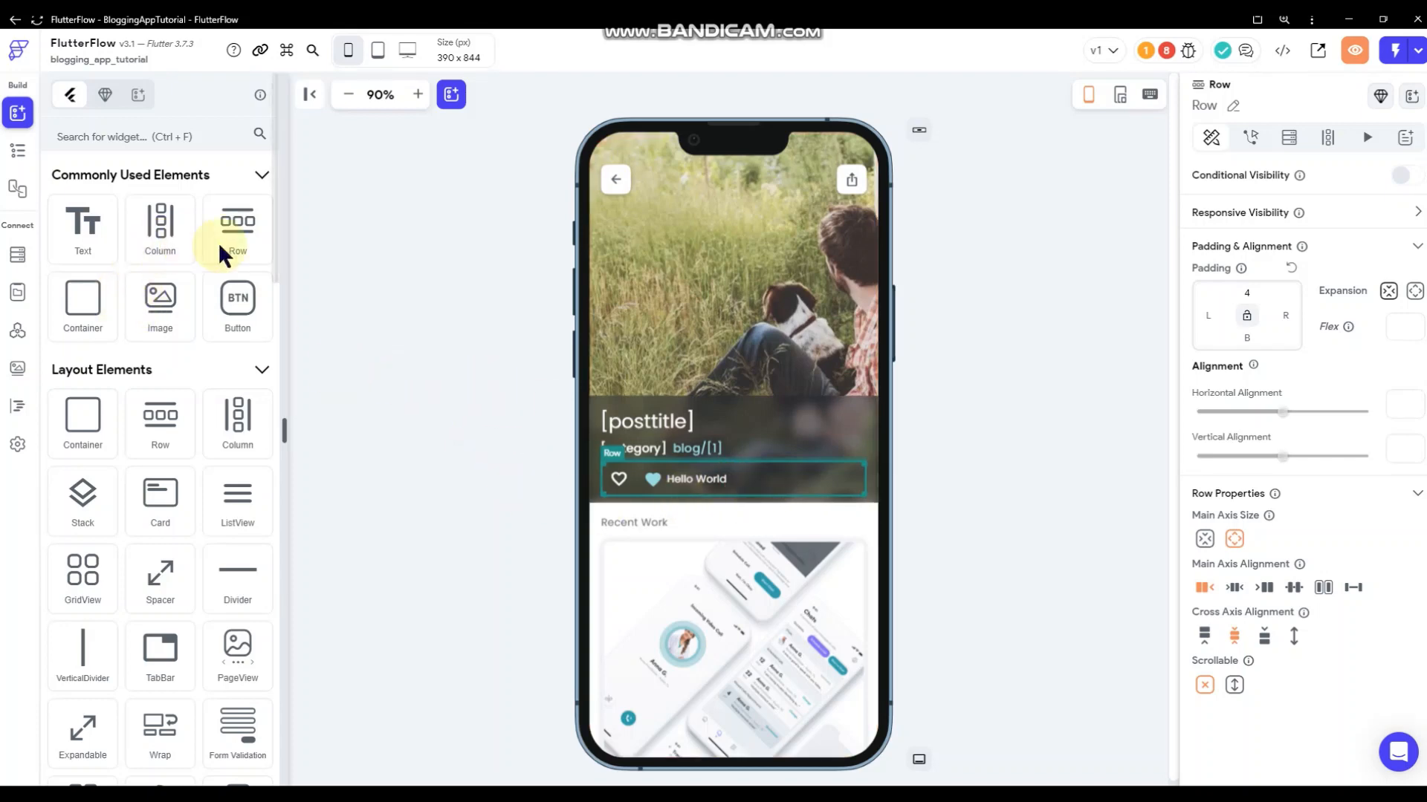
drag(217, 227, 767, 497)
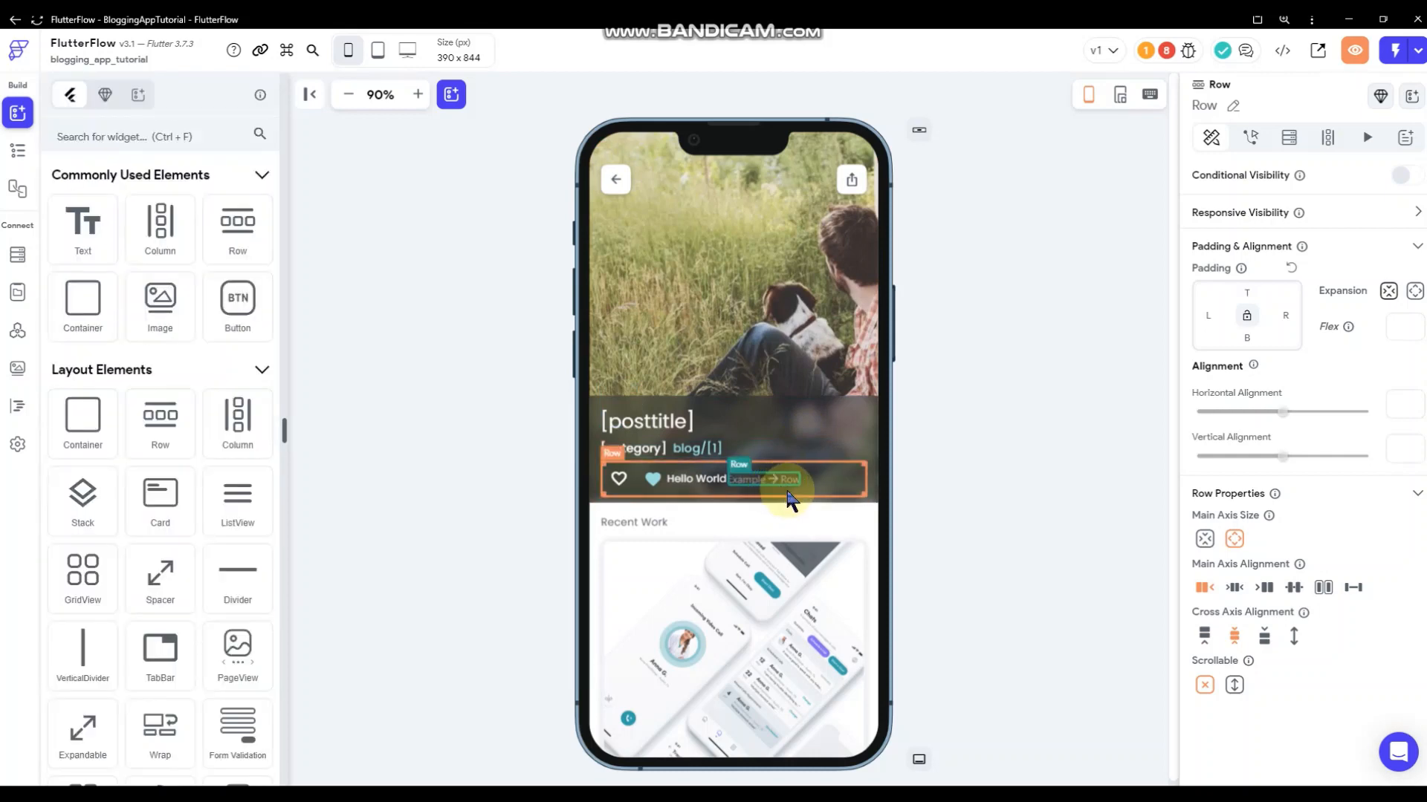
click(1353, 588)
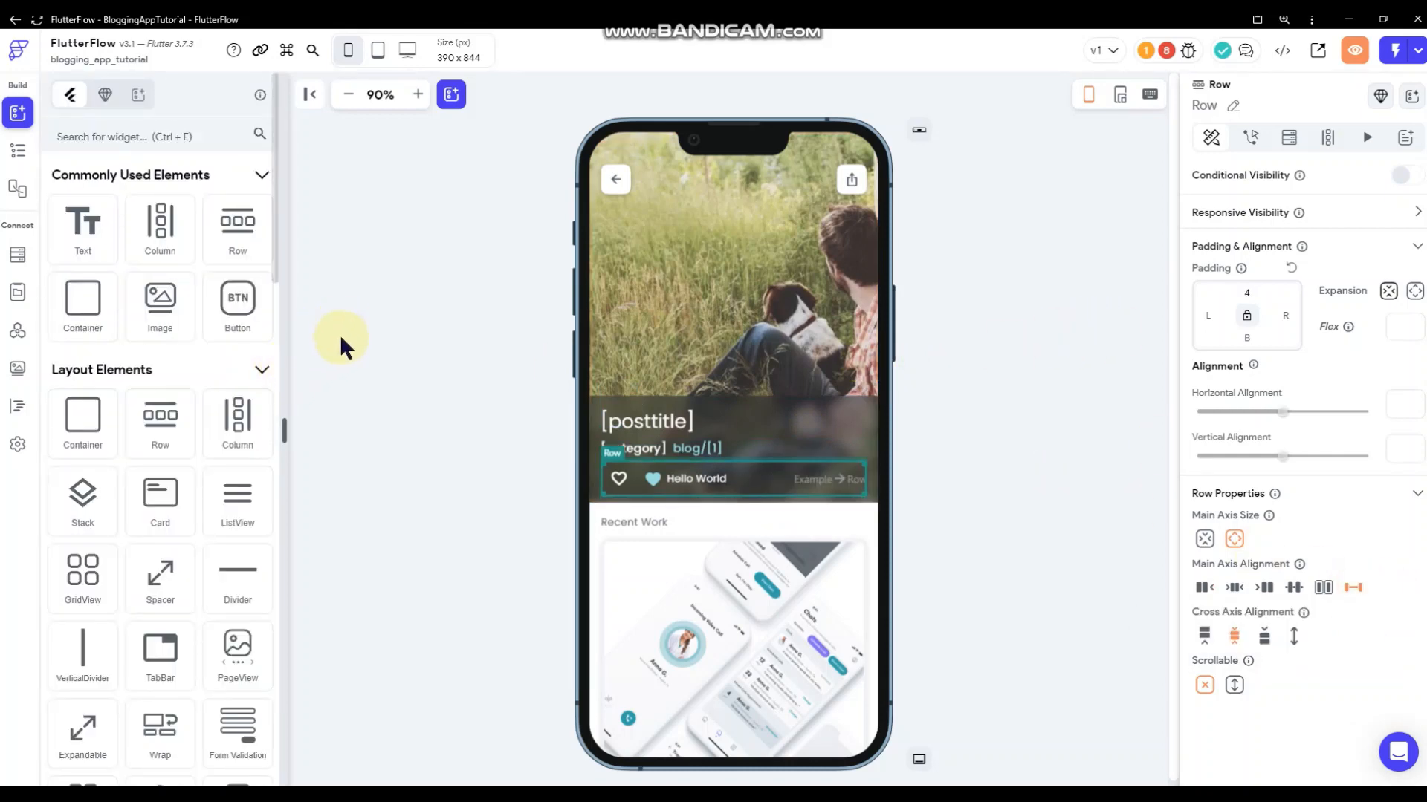
- Remove the empty nested Row from the header's outer icon row
scroll(125, 551, down, 6)
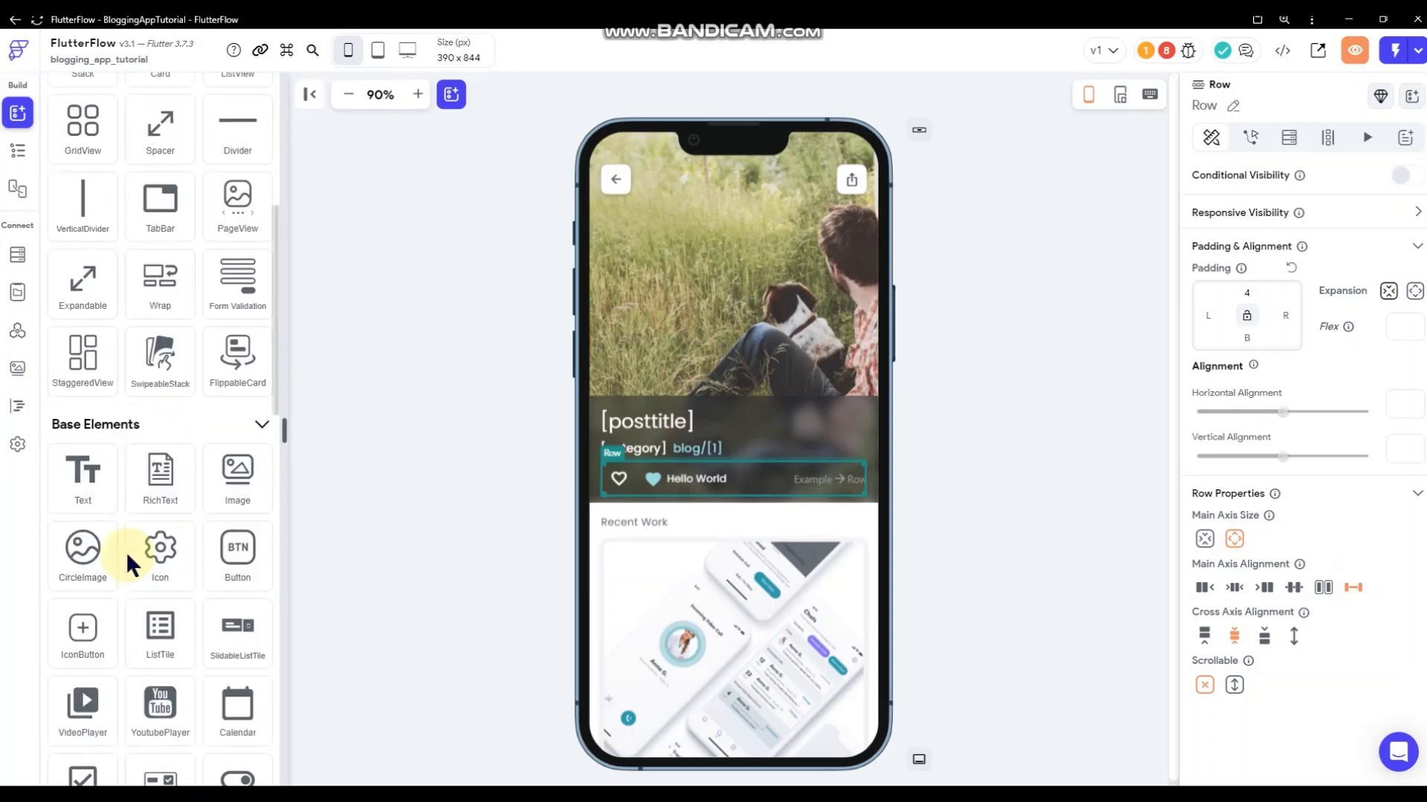
click(815, 478)
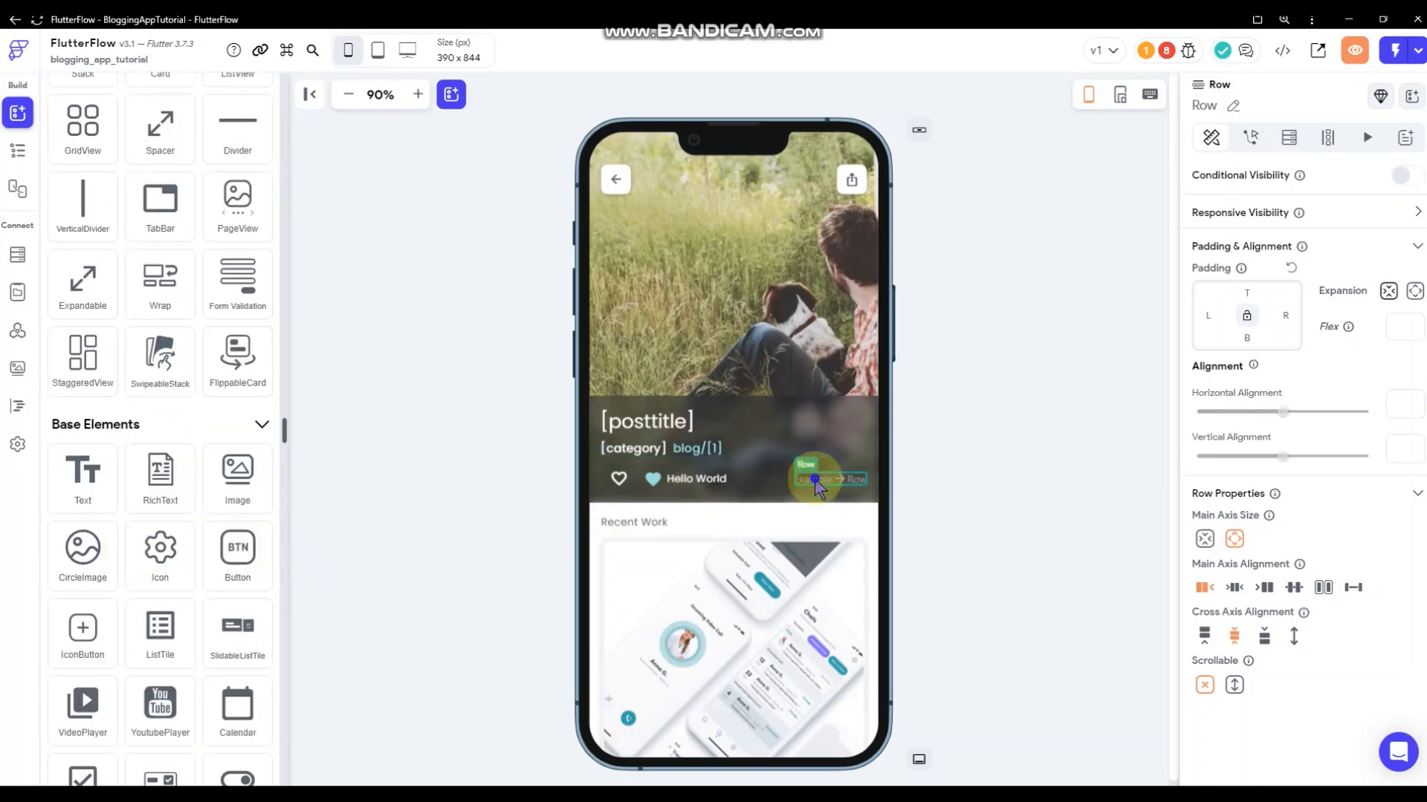
right_click(815, 478)
click(908, 167)
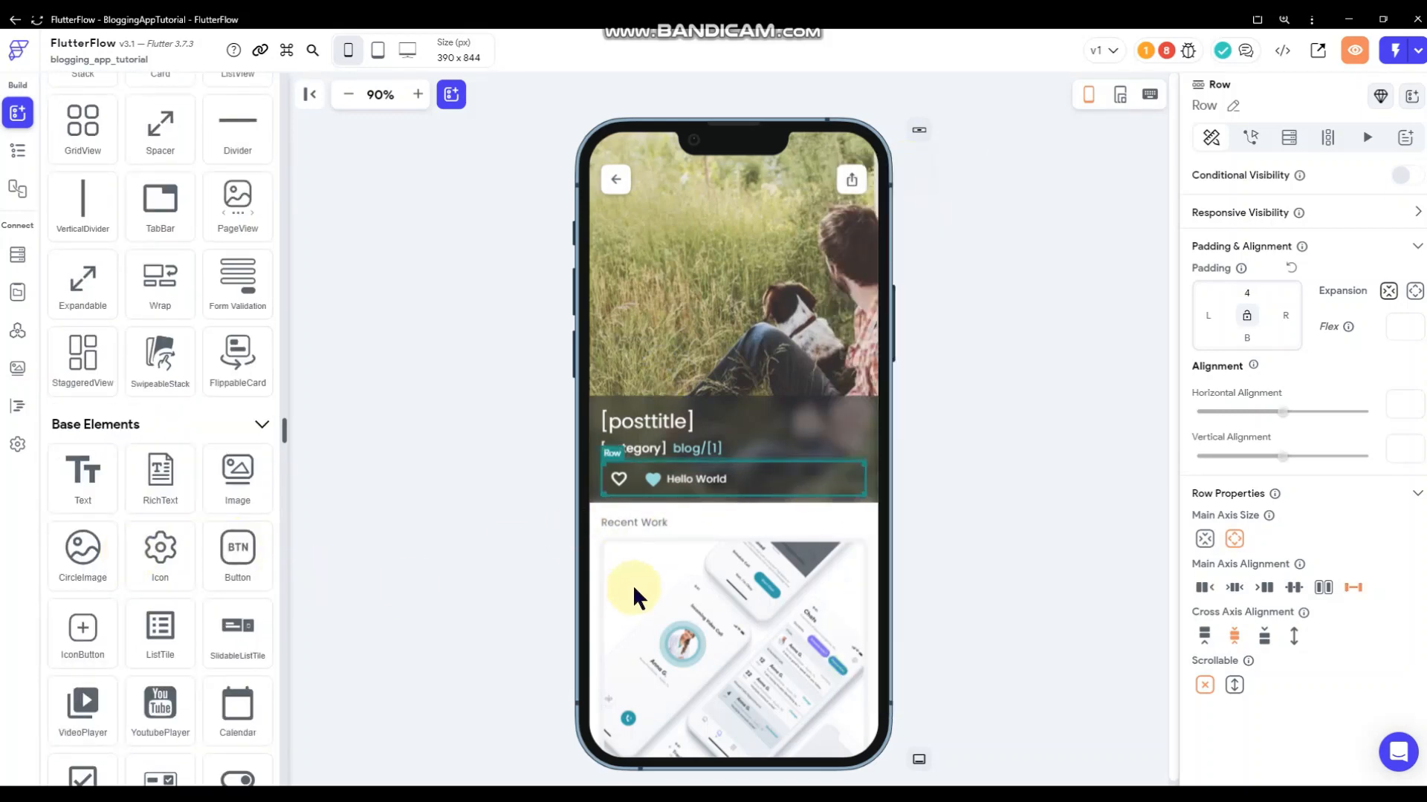
- Duplicate the inner row holding the two hearts and Hello World, and delete the text from the copy
right_click(656, 483)
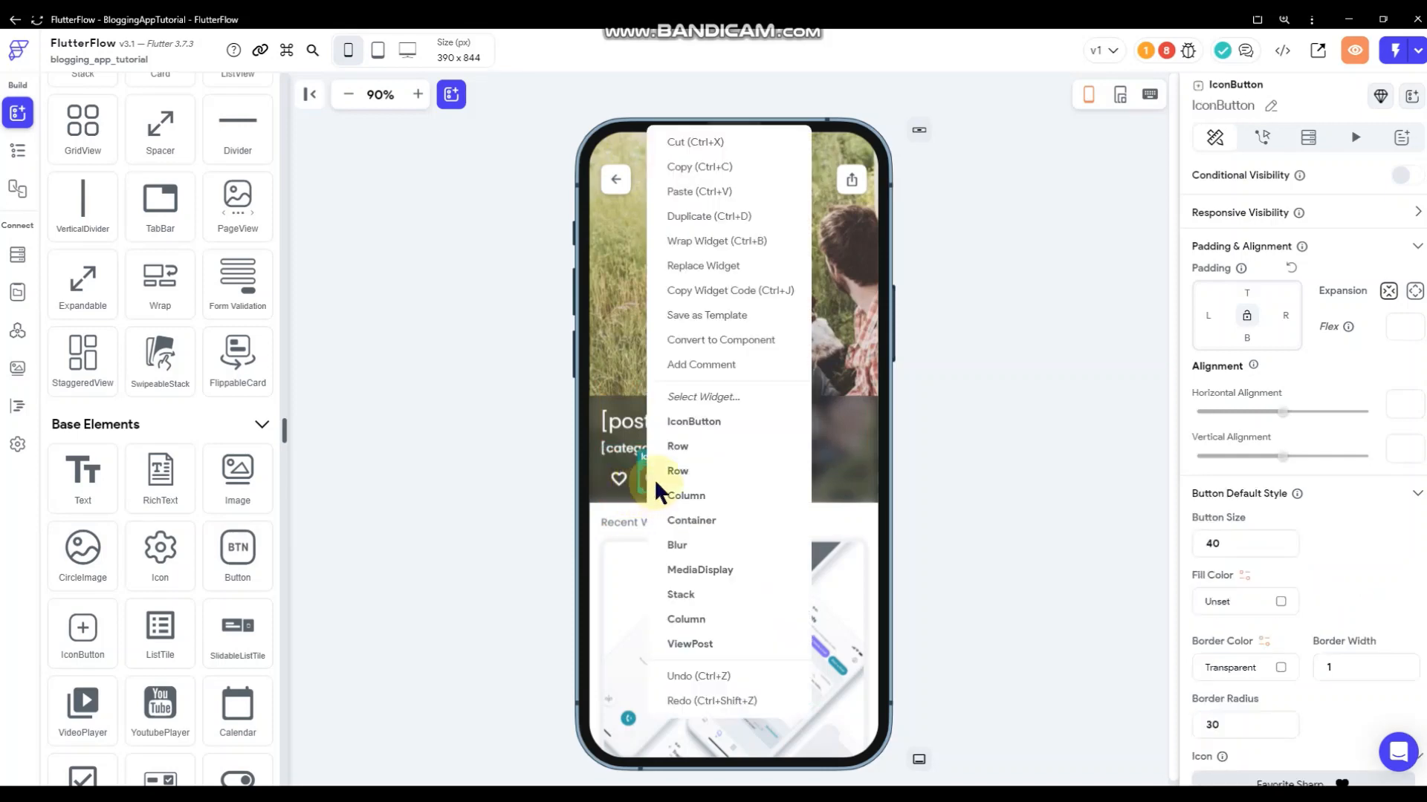
click(672, 445)
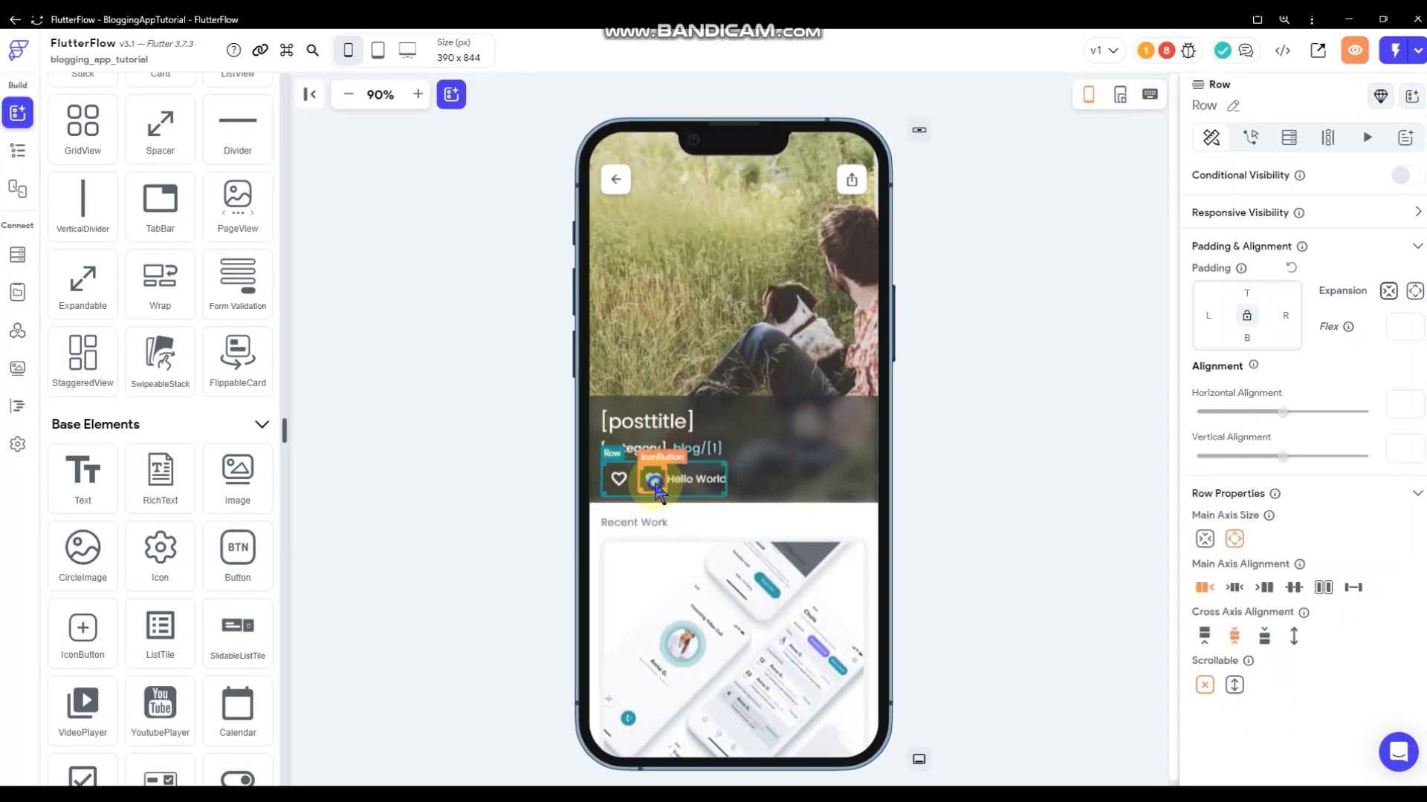
right_click(655, 484)
click(722, 220)
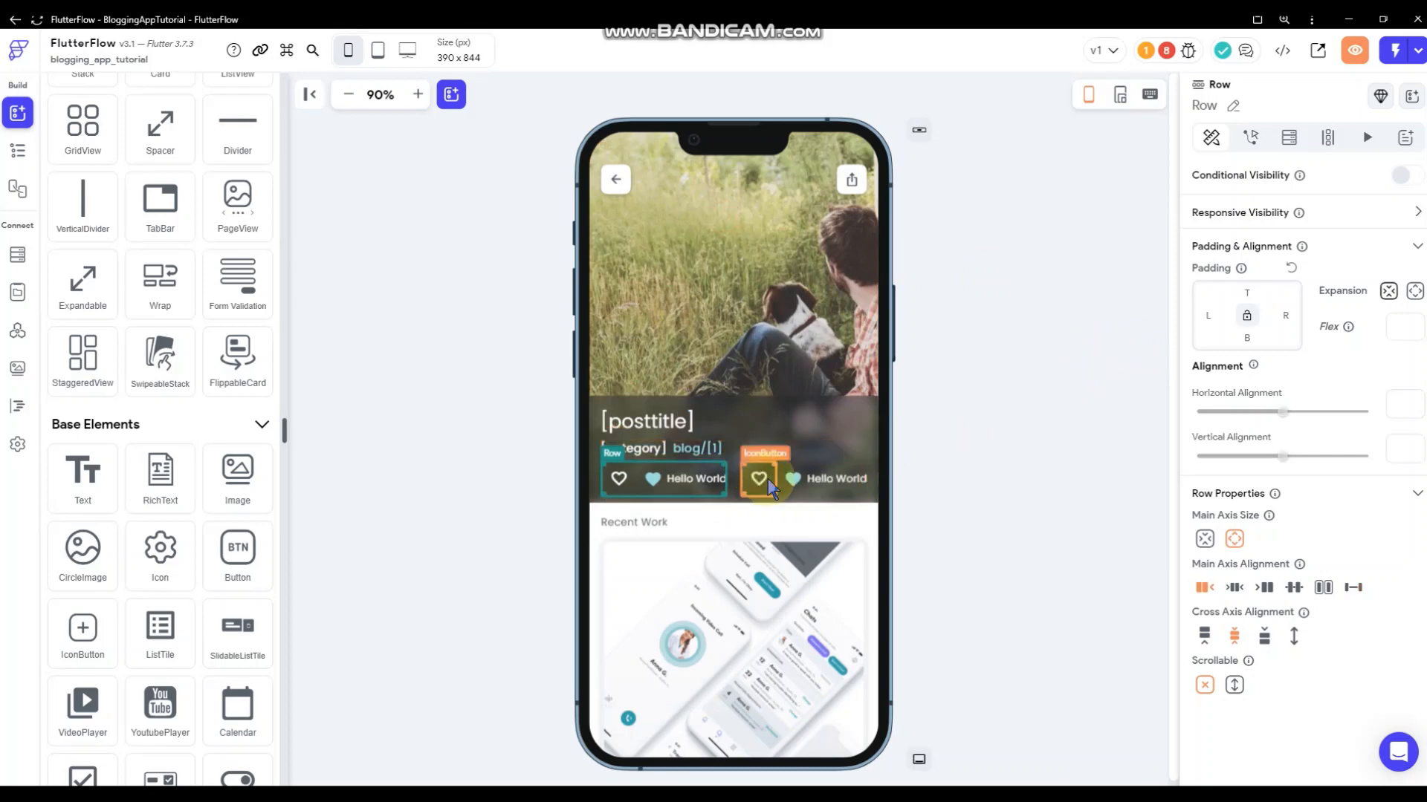
click(847, 482)
right_click(848, 483)
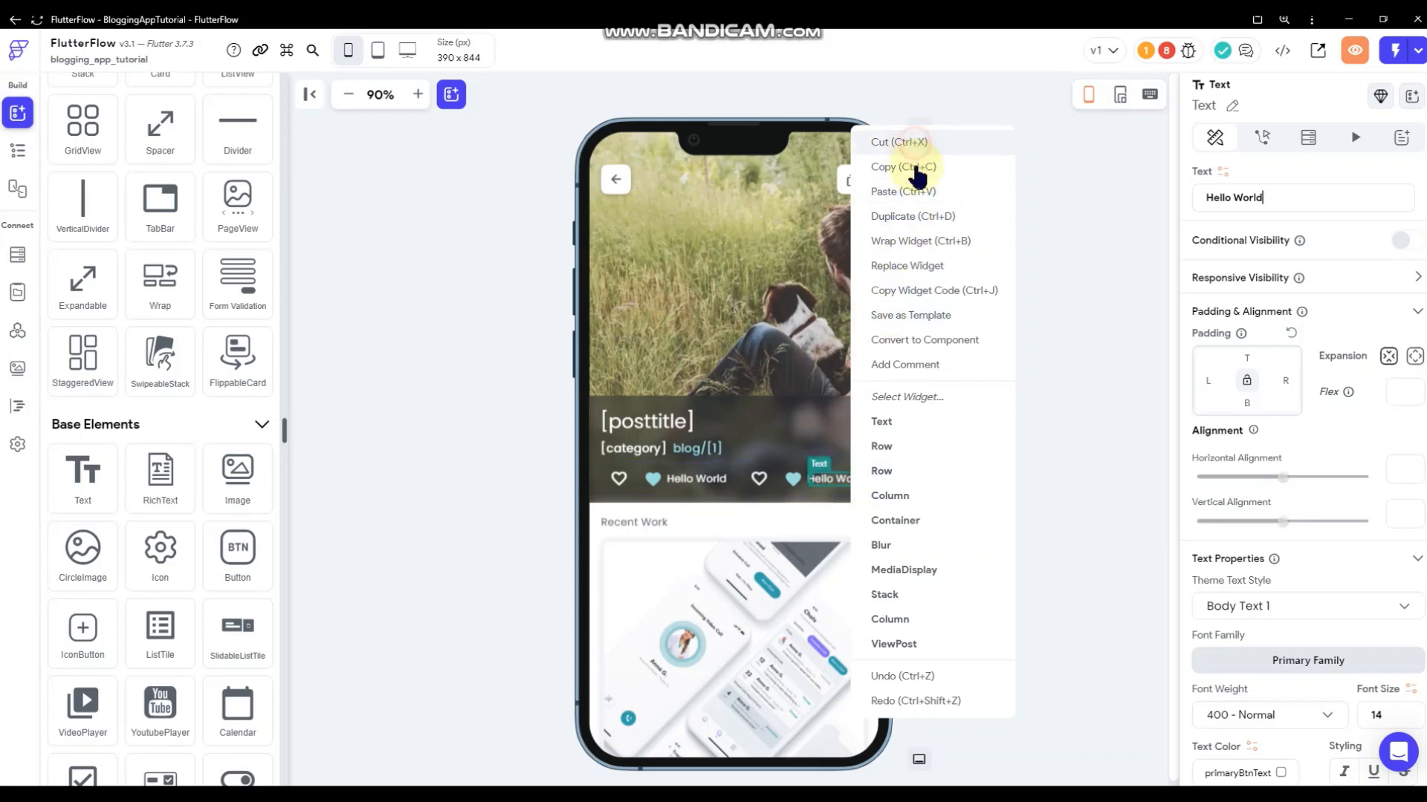
key(Delete)
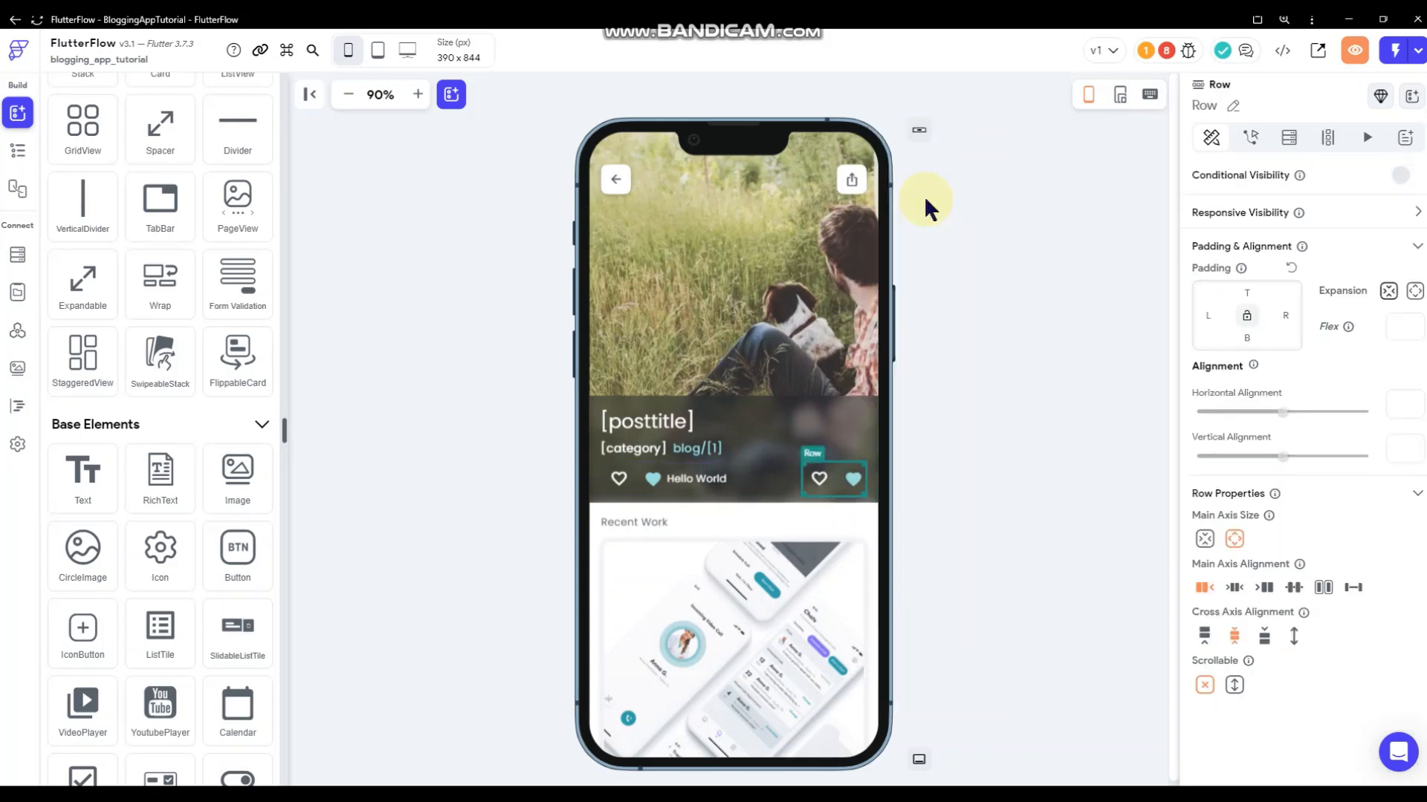
- Change the copied row's outlined heart icon to Bookmark Border, searching the icons for "bookm"
click(821, 482)
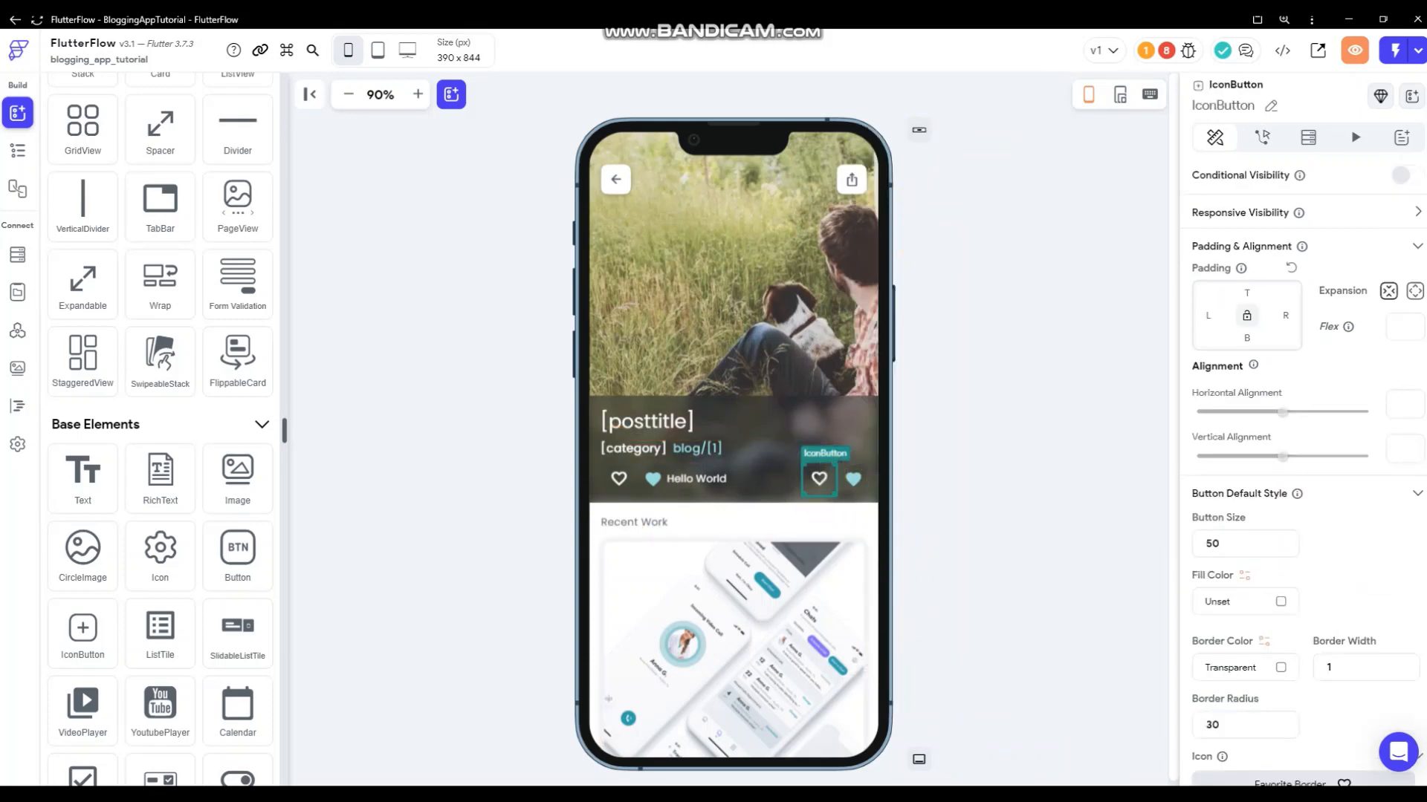
scroll(1301, 446, down, 3)
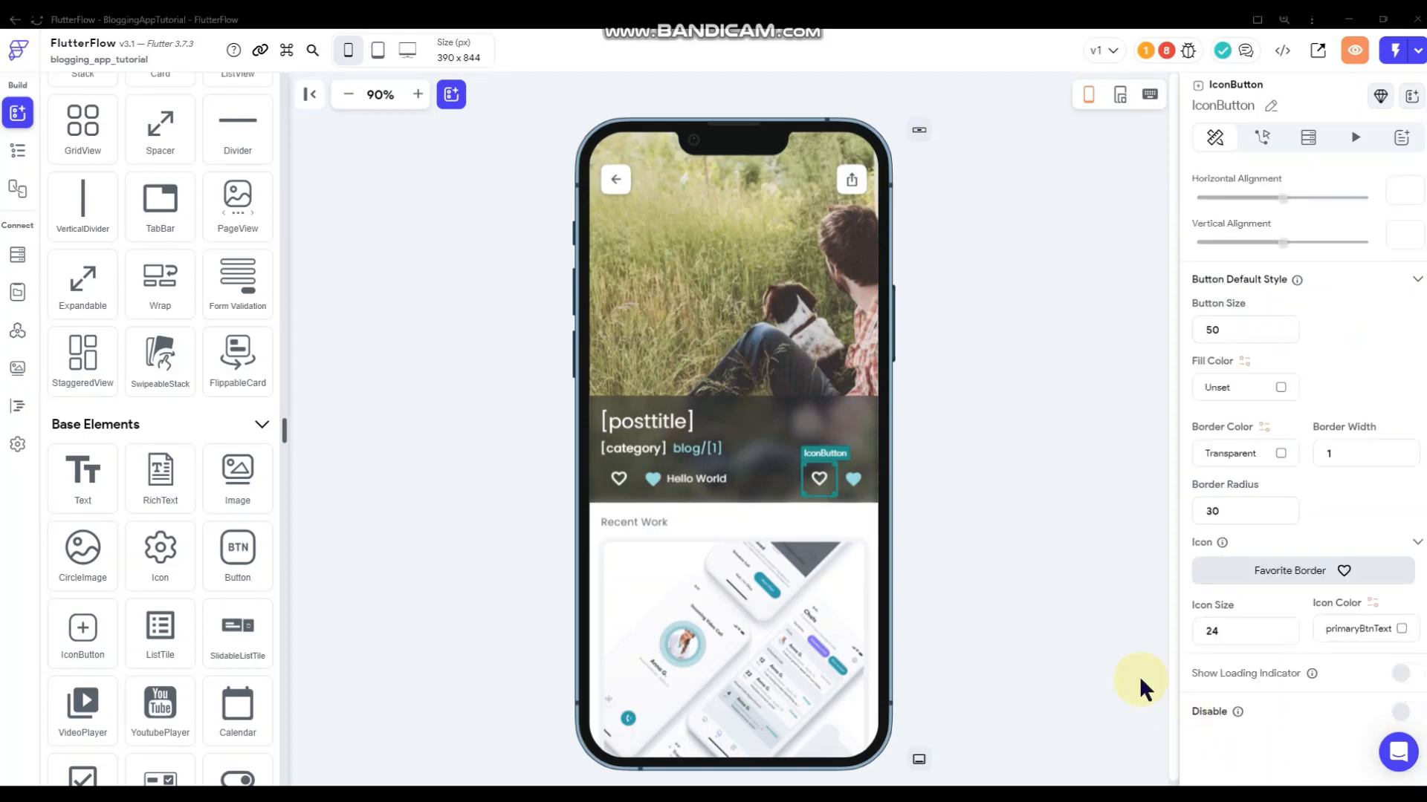
click(1282, 570)
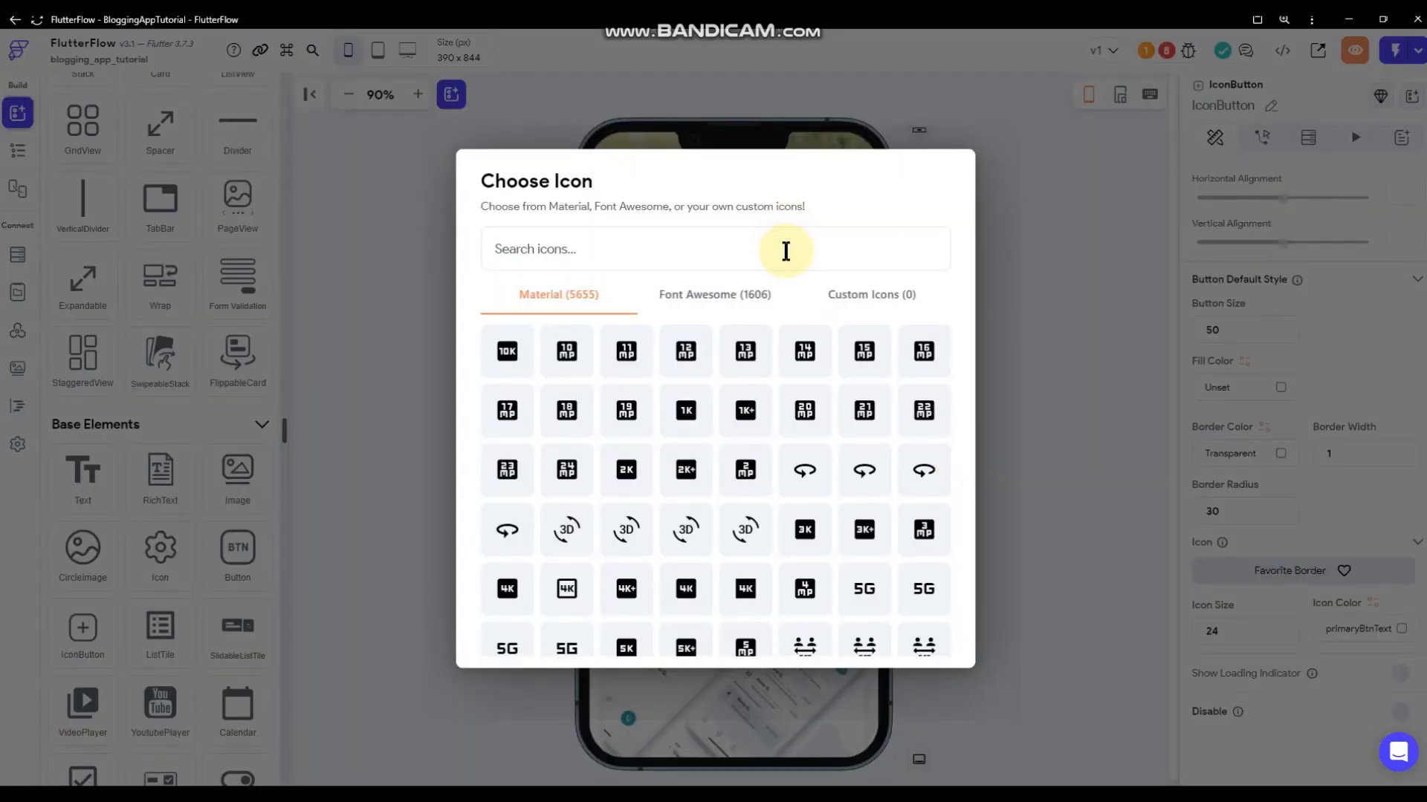
text(bookm)
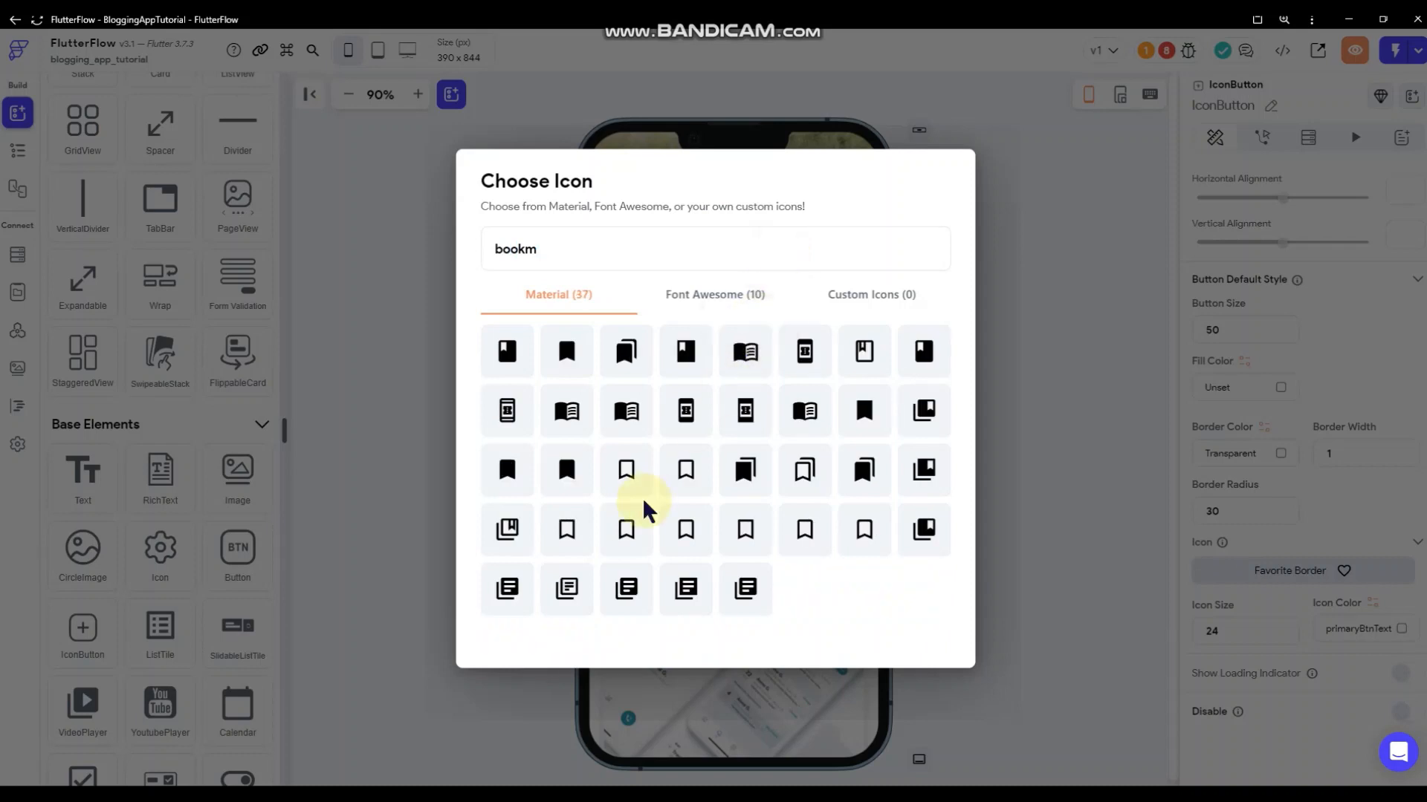
click(626, 476)
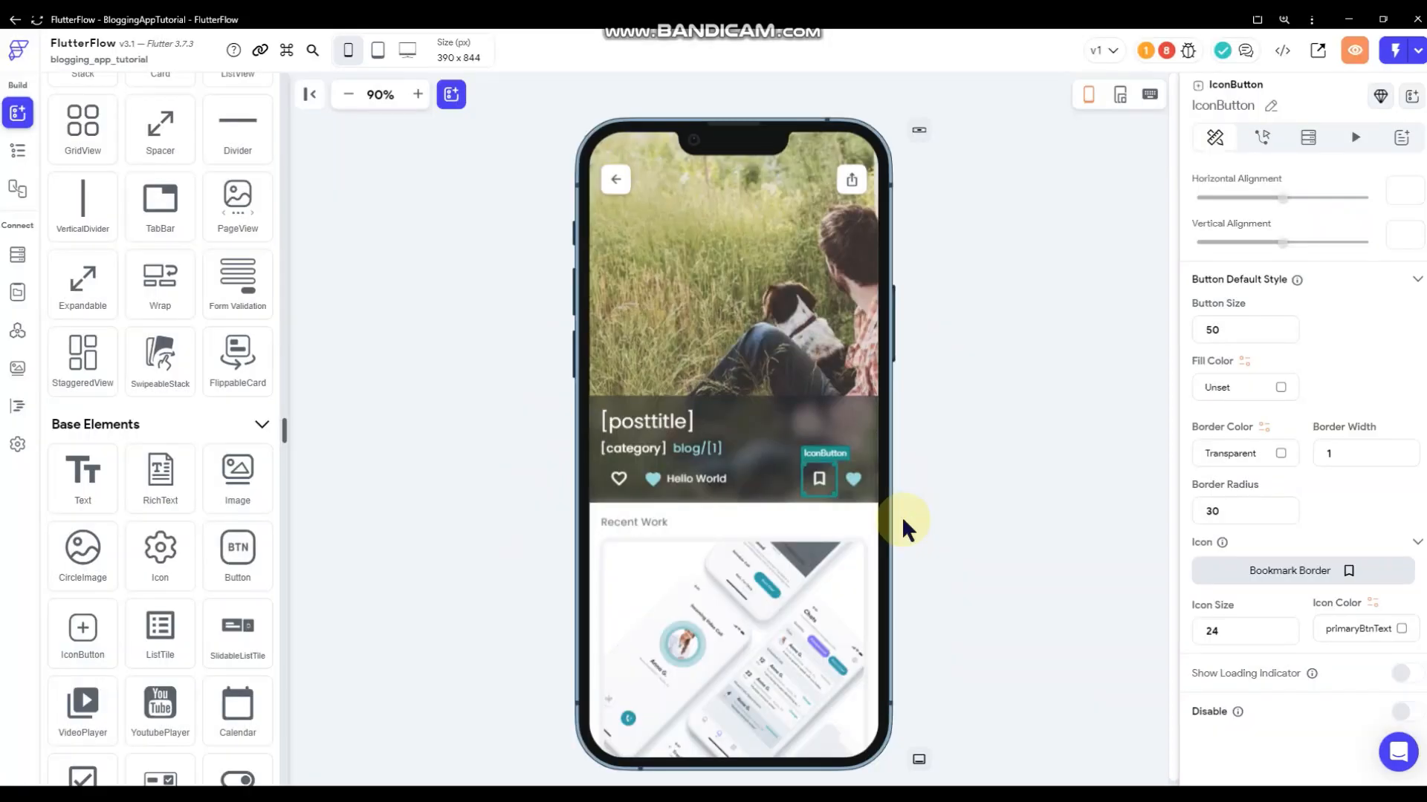
- Change the copied row's filled heart icon to Bookmark, searching the icons for "bookm"
click(853, 479)
click(1289, 570)
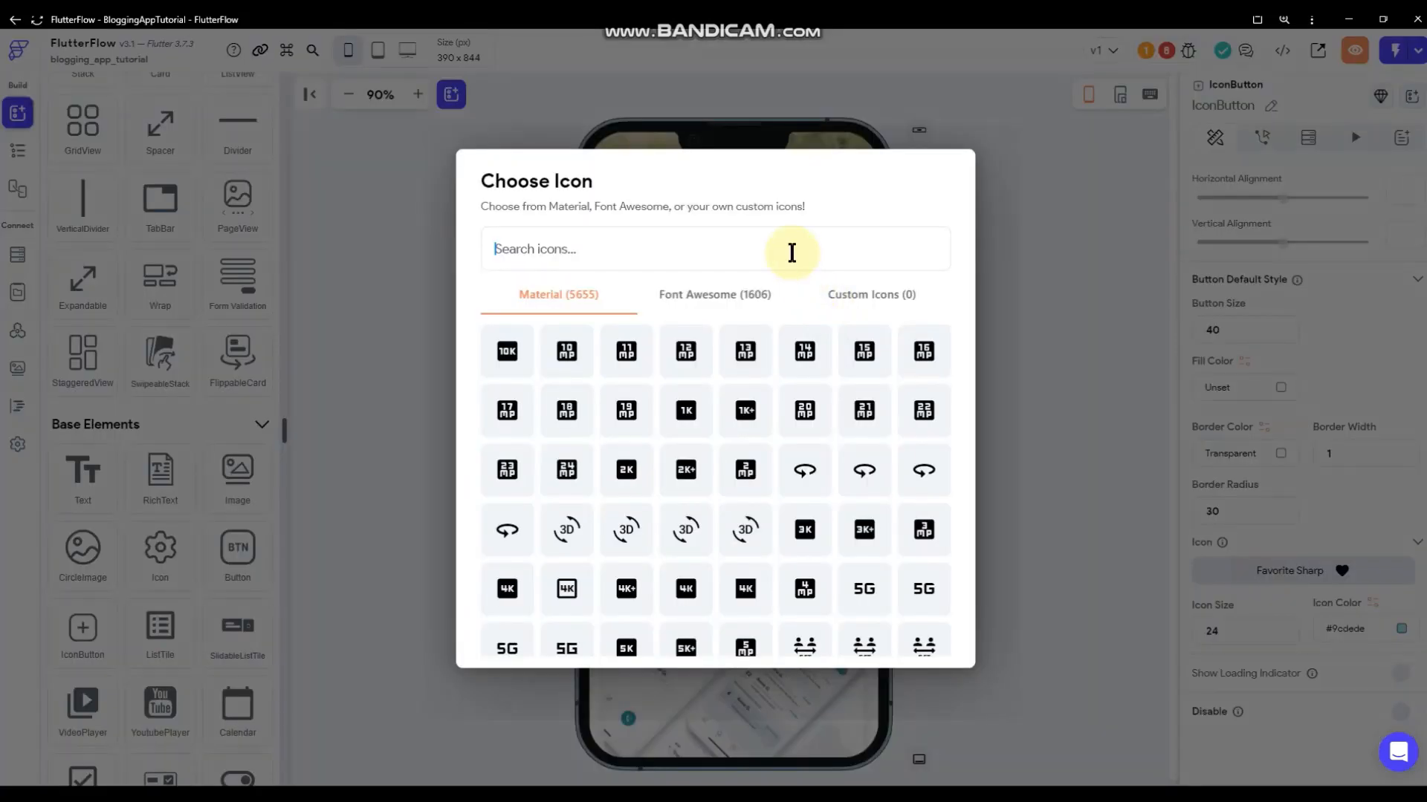
text(bookm)
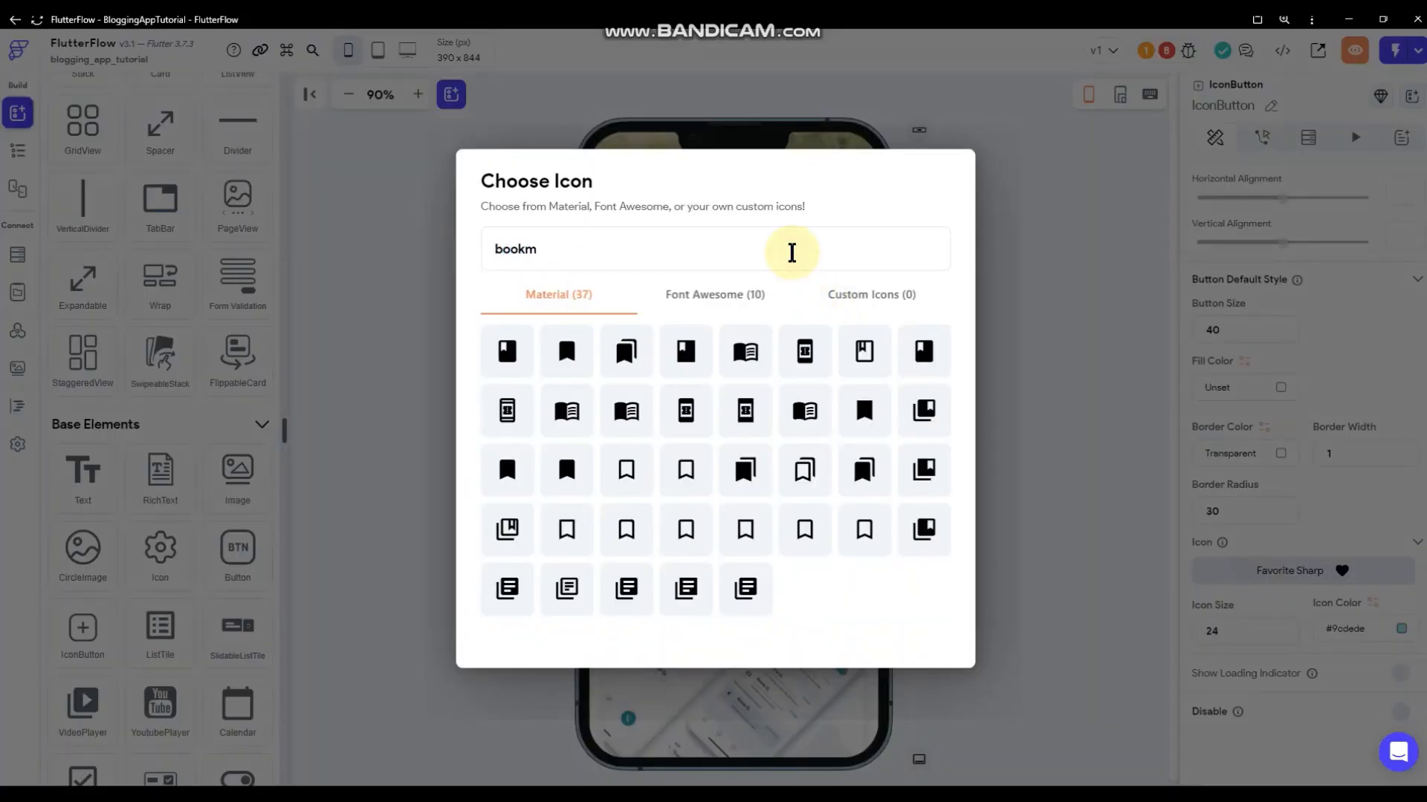
click(570, 364)
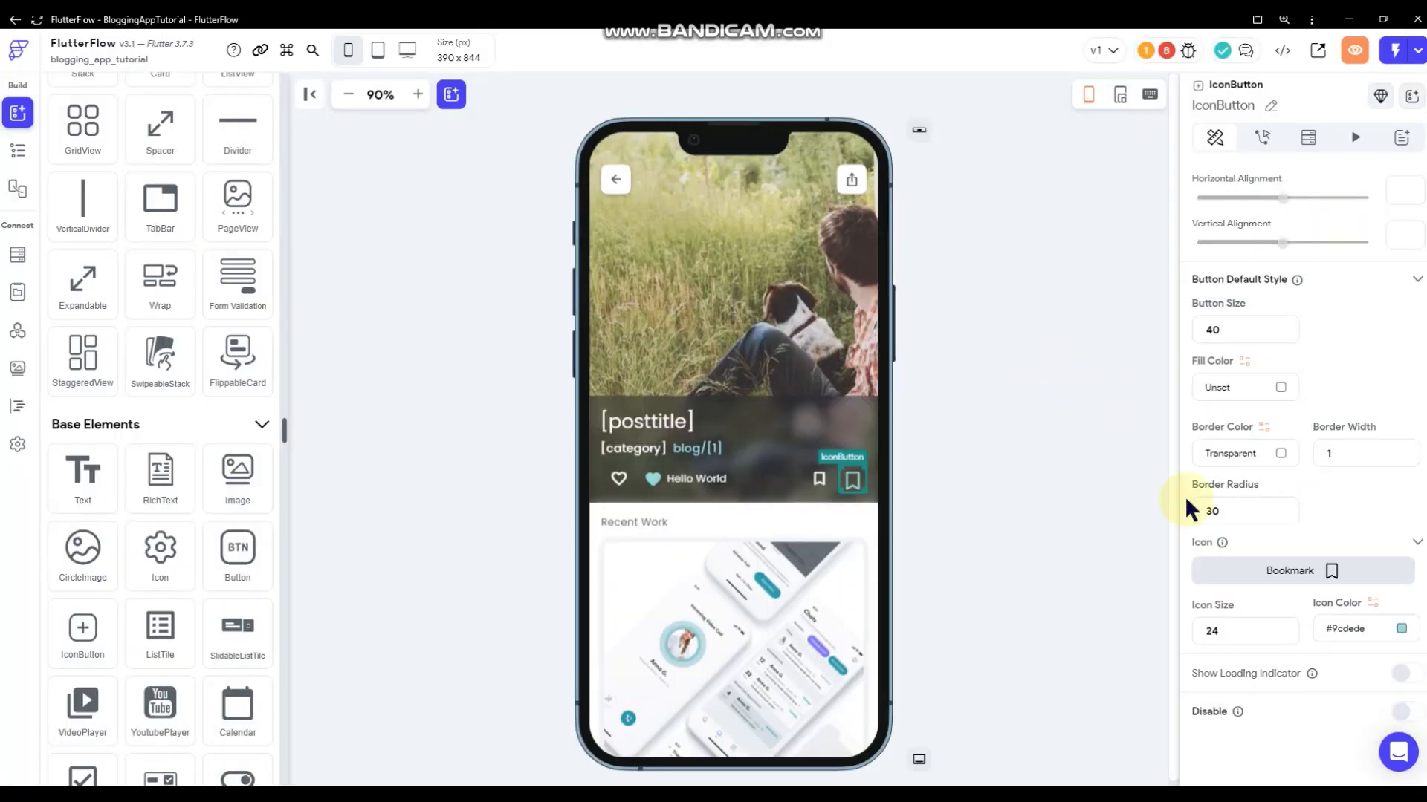
- Replace the teal bookmark button's icon with the solid Bookmark Outlined icon
click(1261, 576)
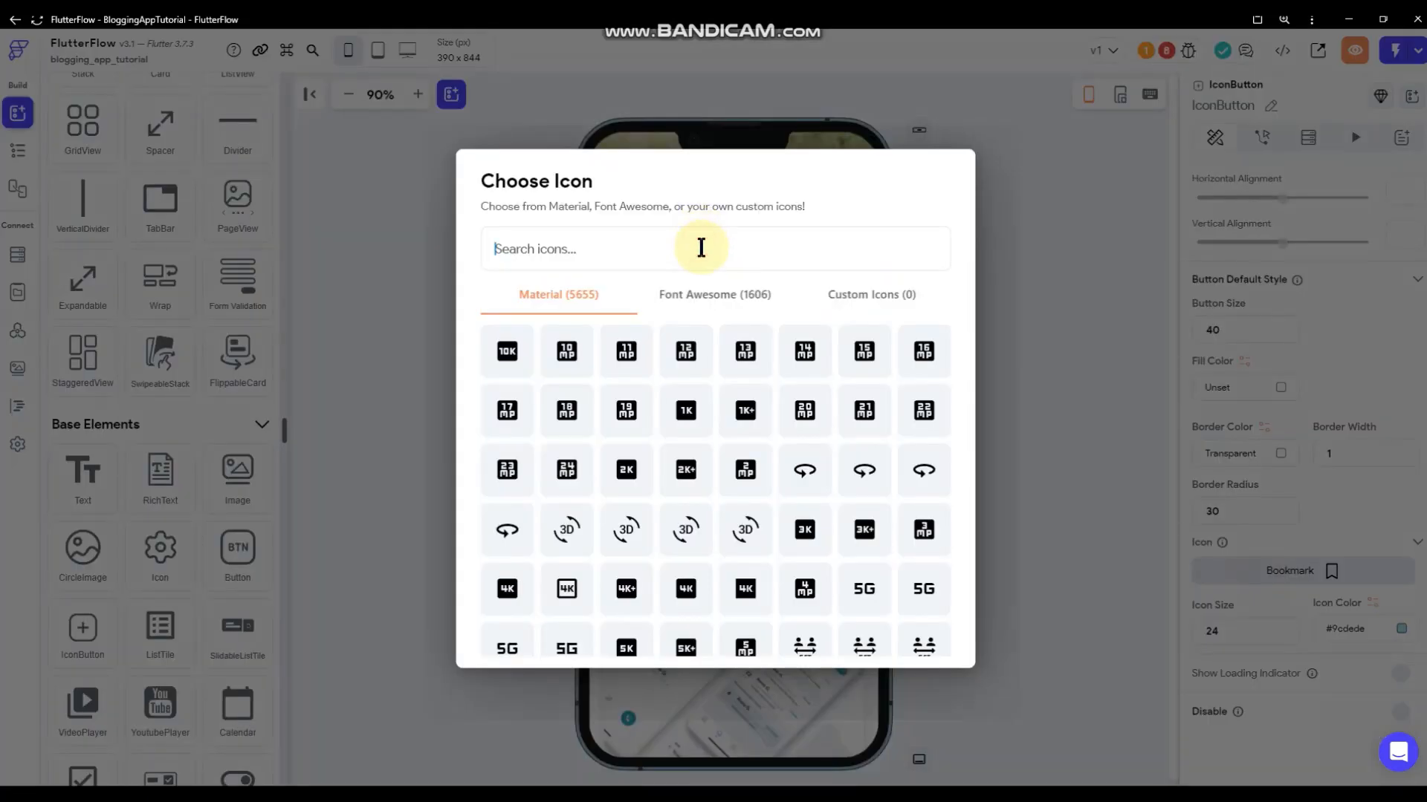
text(bookm)
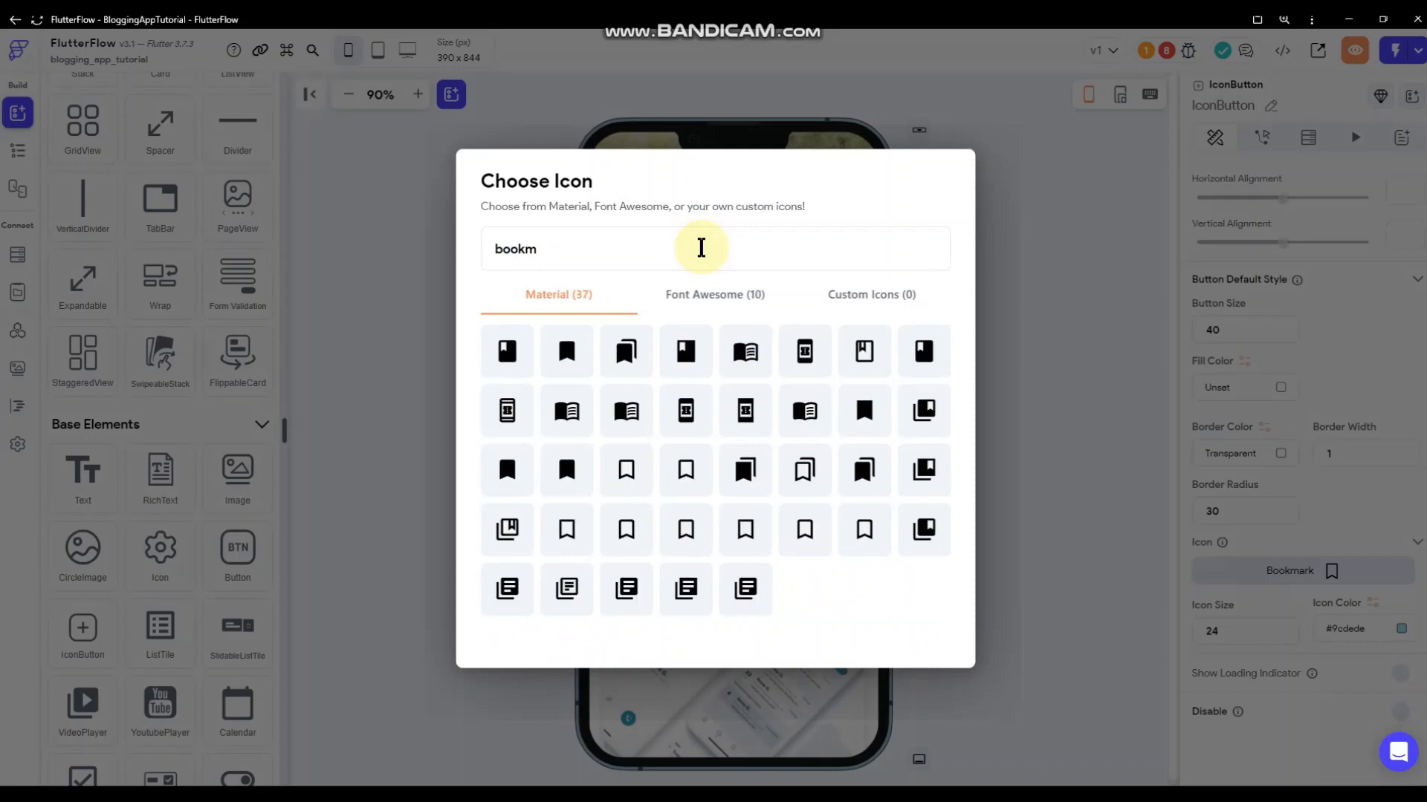
click(567, 468)
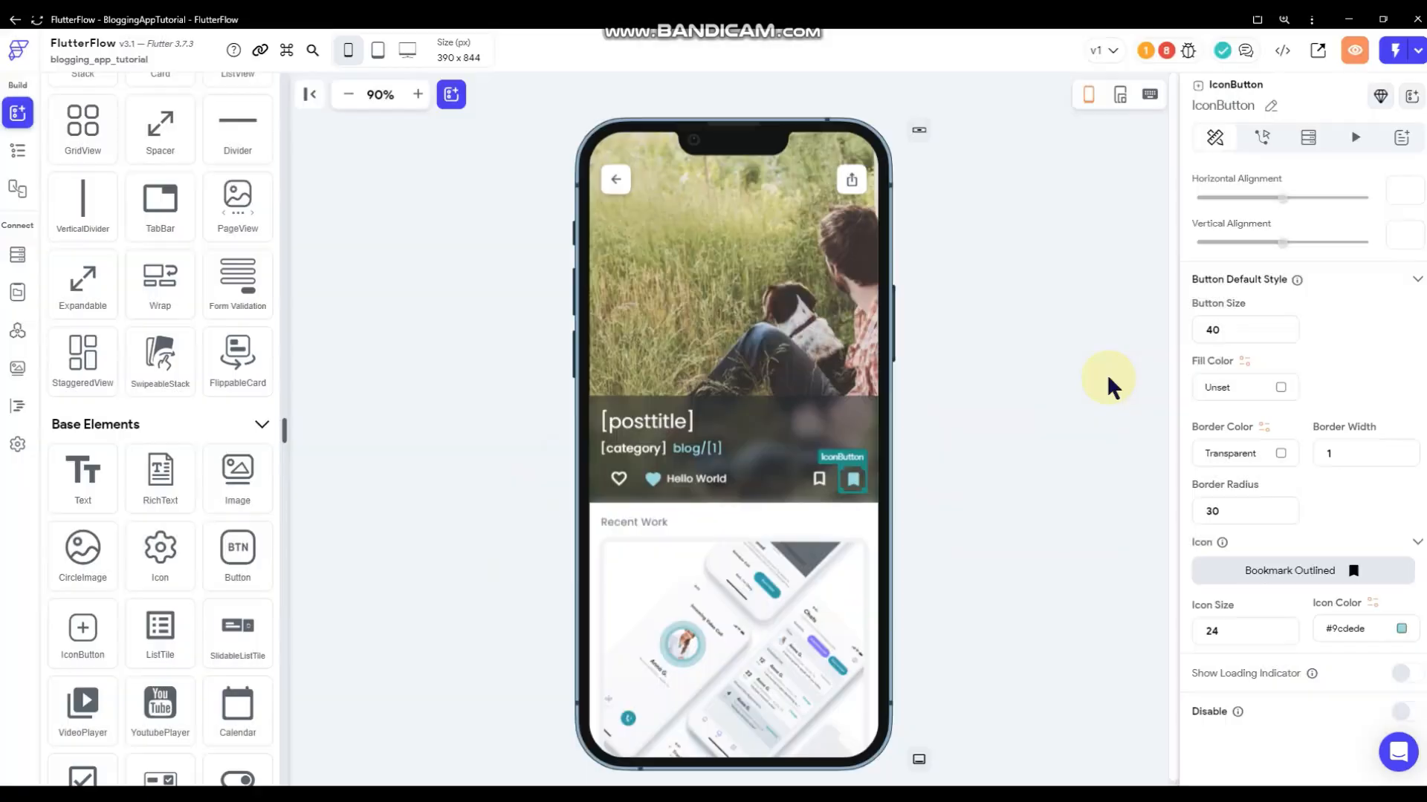
click(1067, 378)
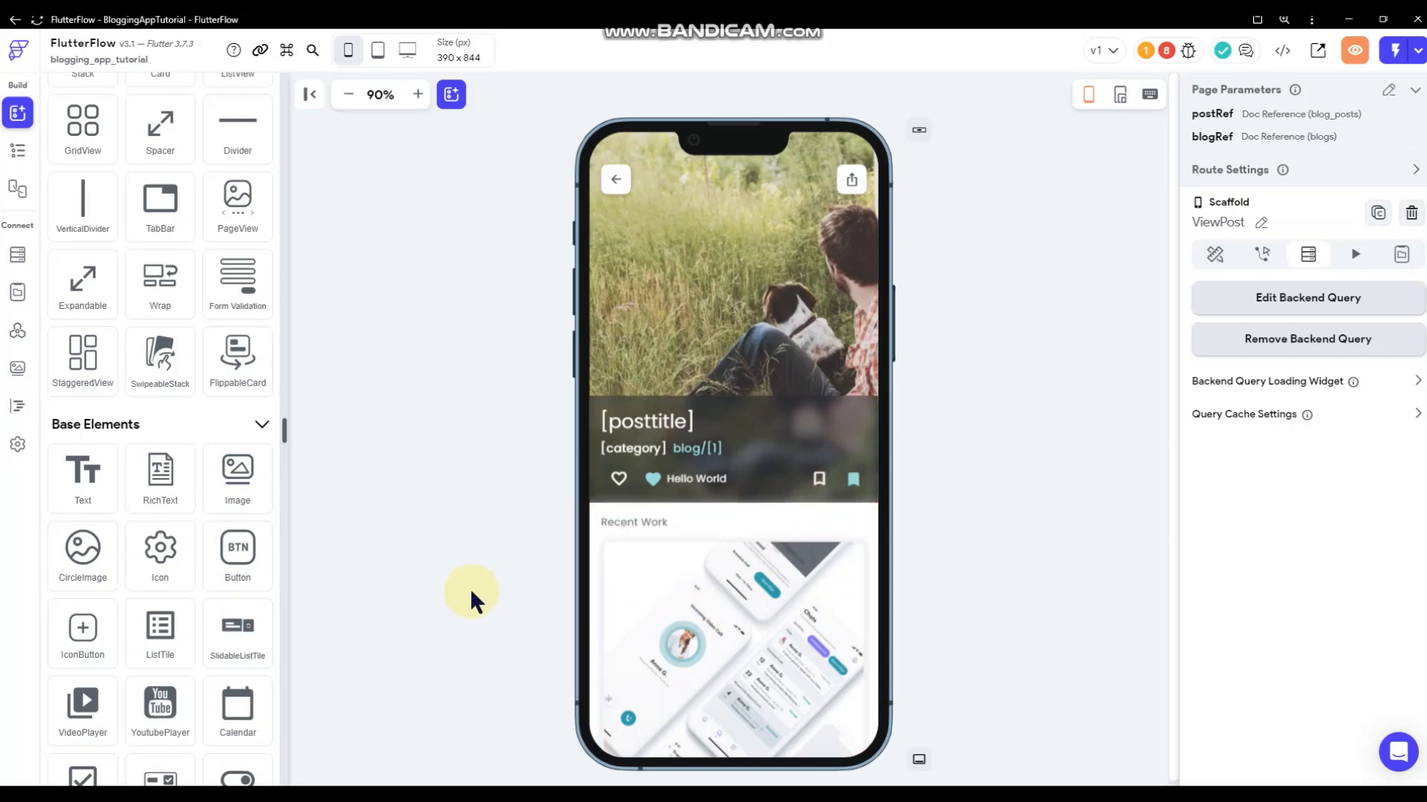
- Bind the Hello World text beside the filled heart to the postlikes field of the blog_posts document
click(703, 480)
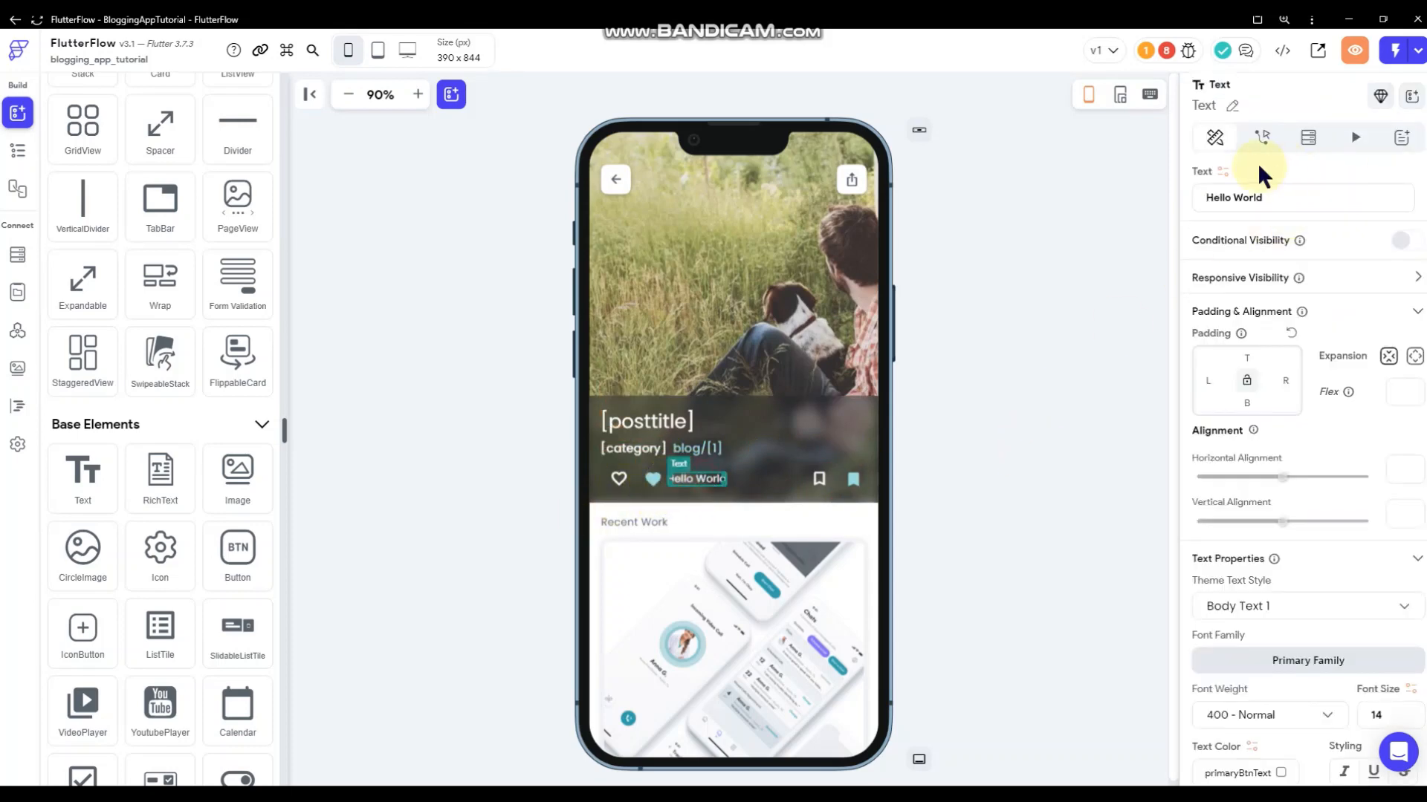
click(1223, 172)
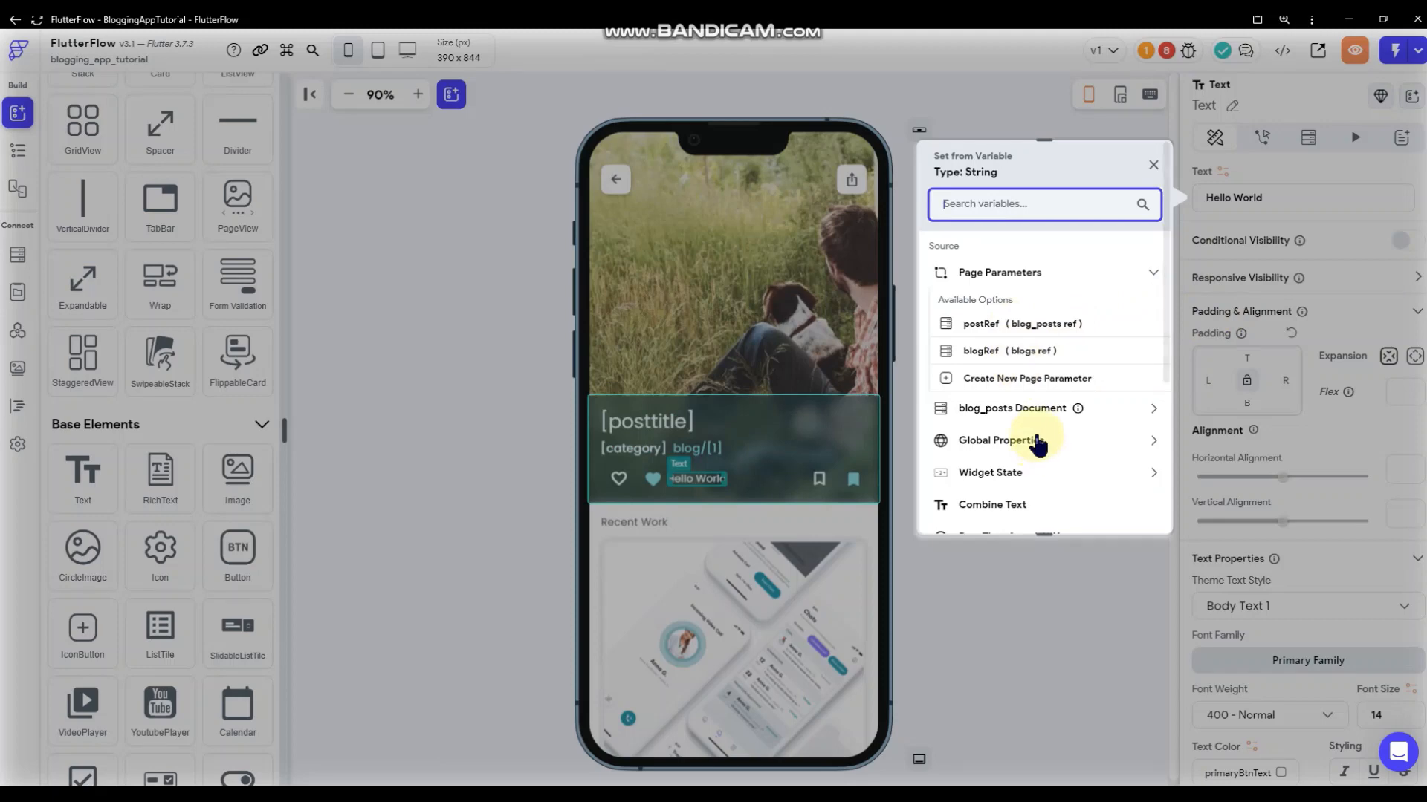
click(1147, 411)
scroll(1059, 420, down, 3)
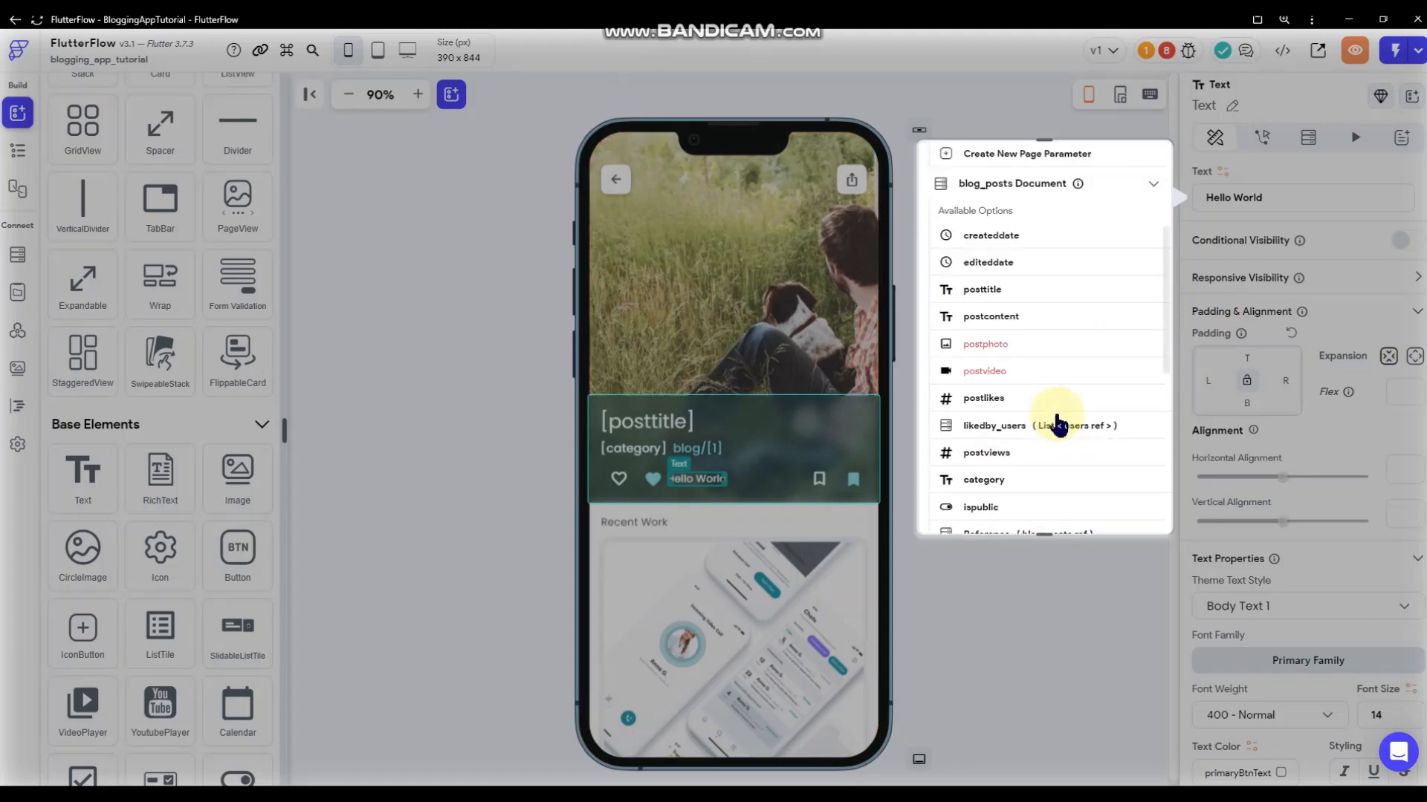
scroll(1056, 424, down, 5)
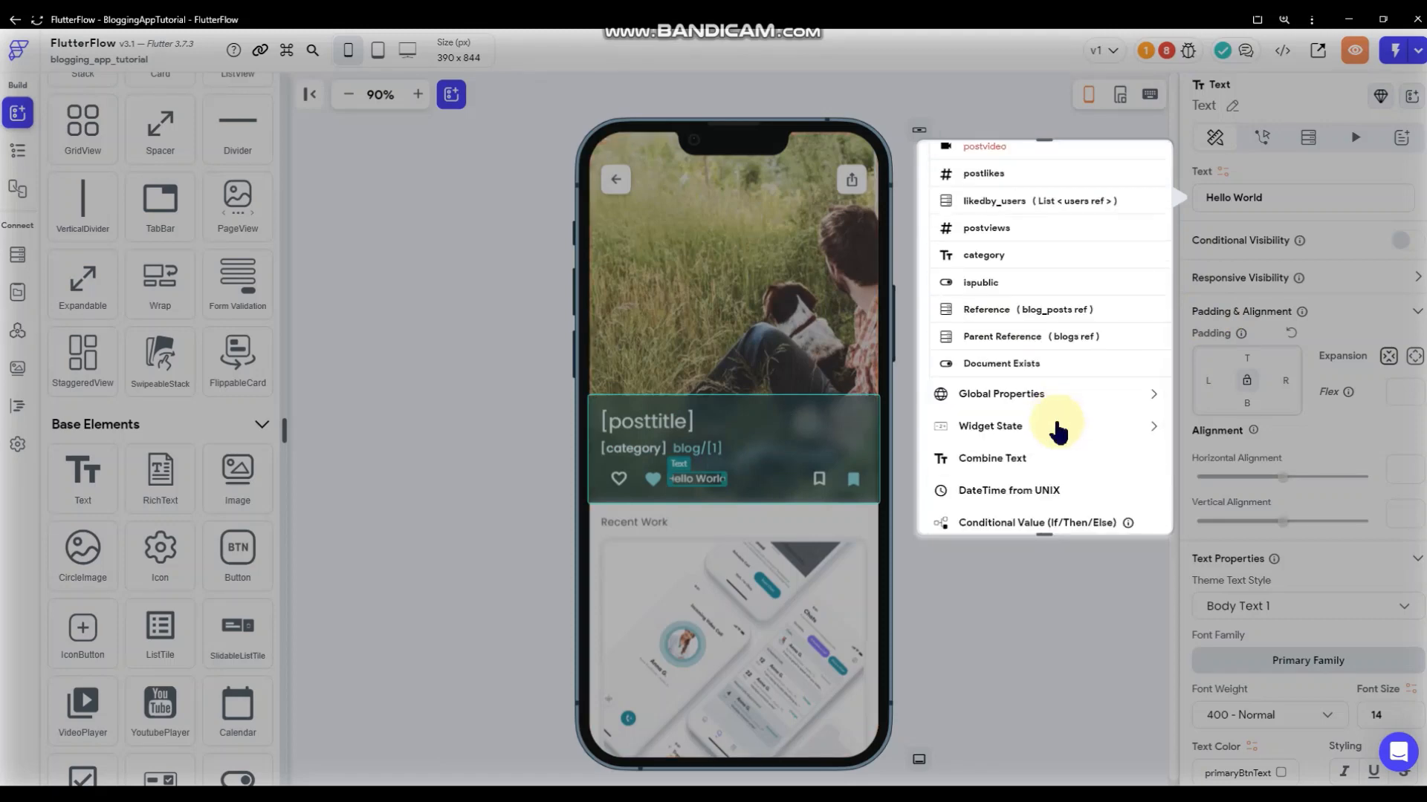
scroll(1057, 431, up, 2)
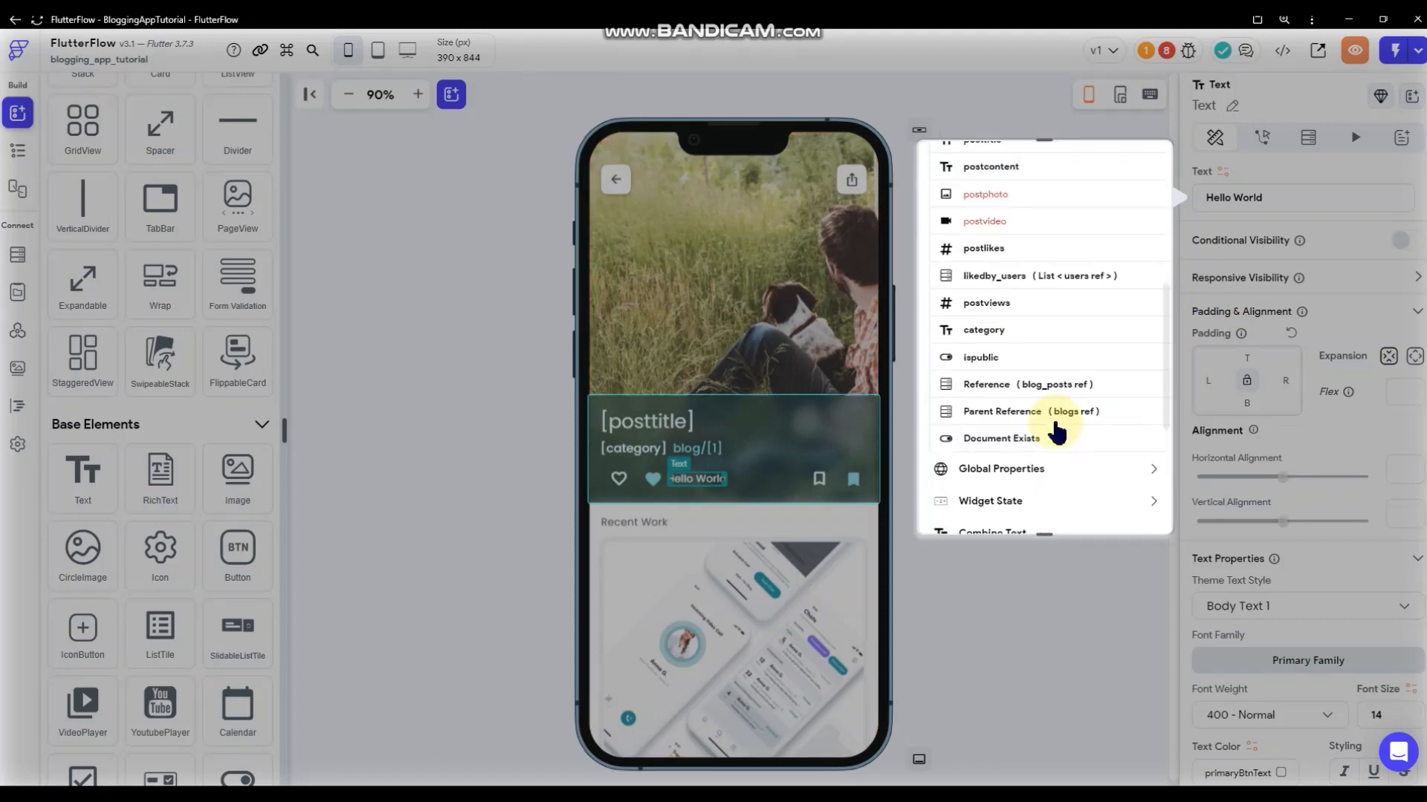
click(991, 255)
- Apply the Compact number format to the postlikes value without a default value, and confirm the binding
click(1015, 377)
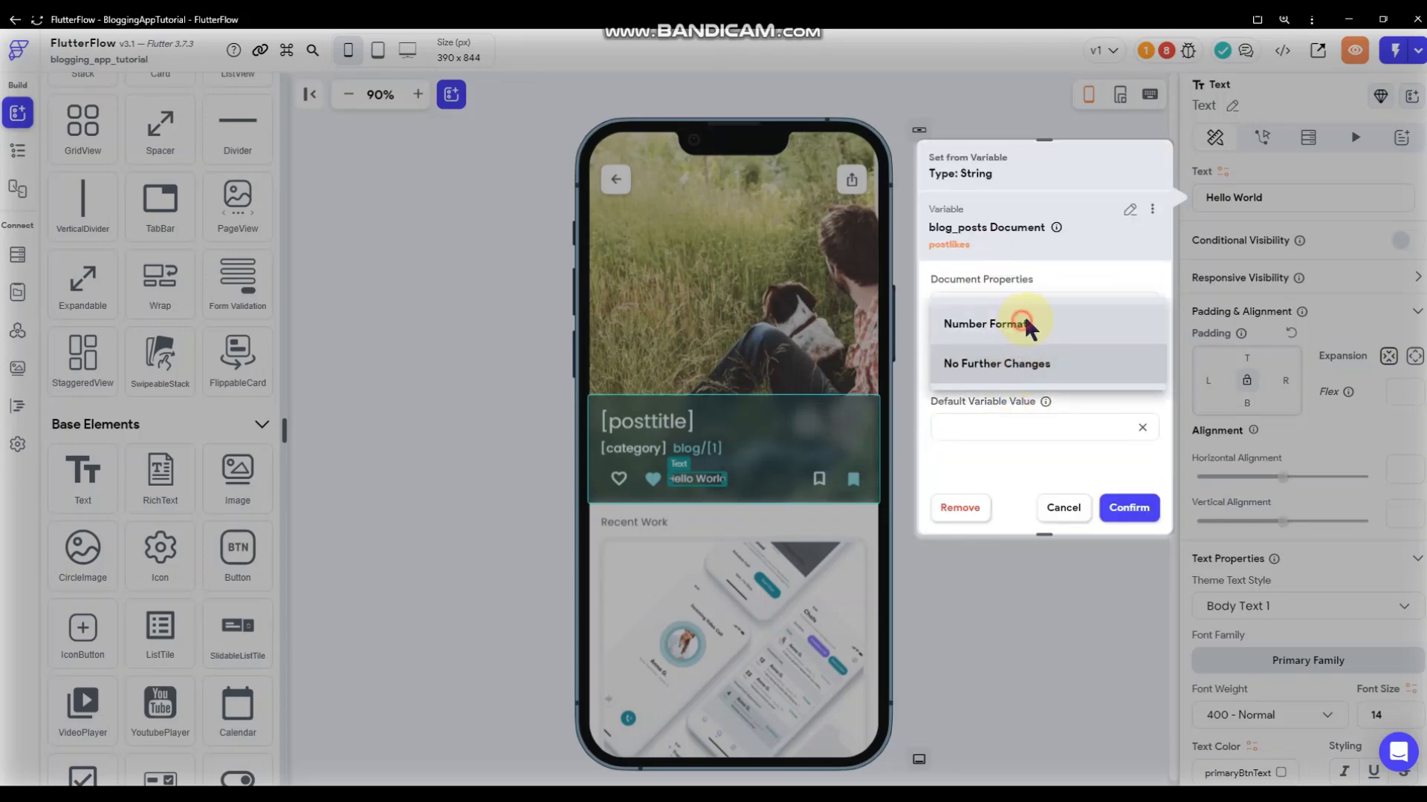
click(1024, 324)
click(1024, 401)
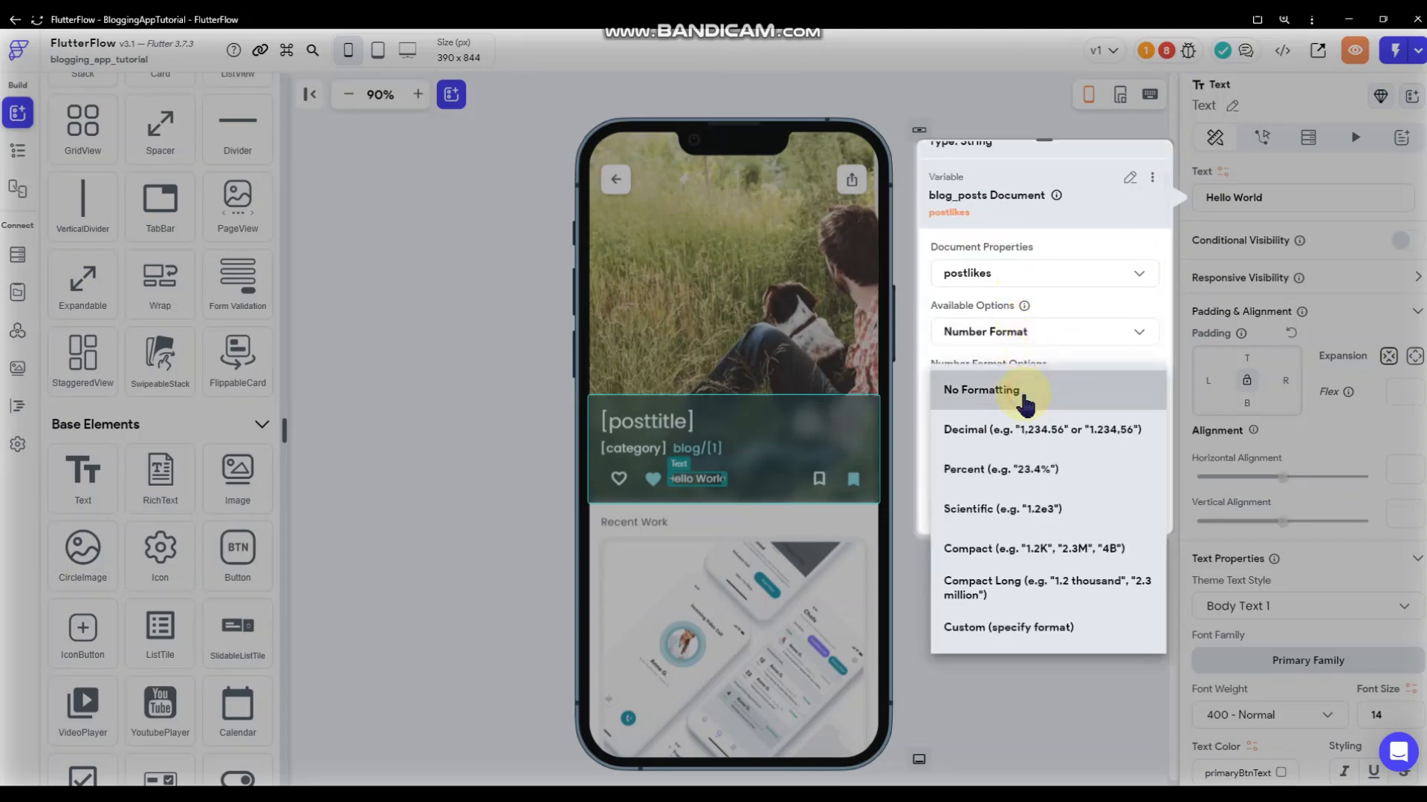
click(1023, 553)
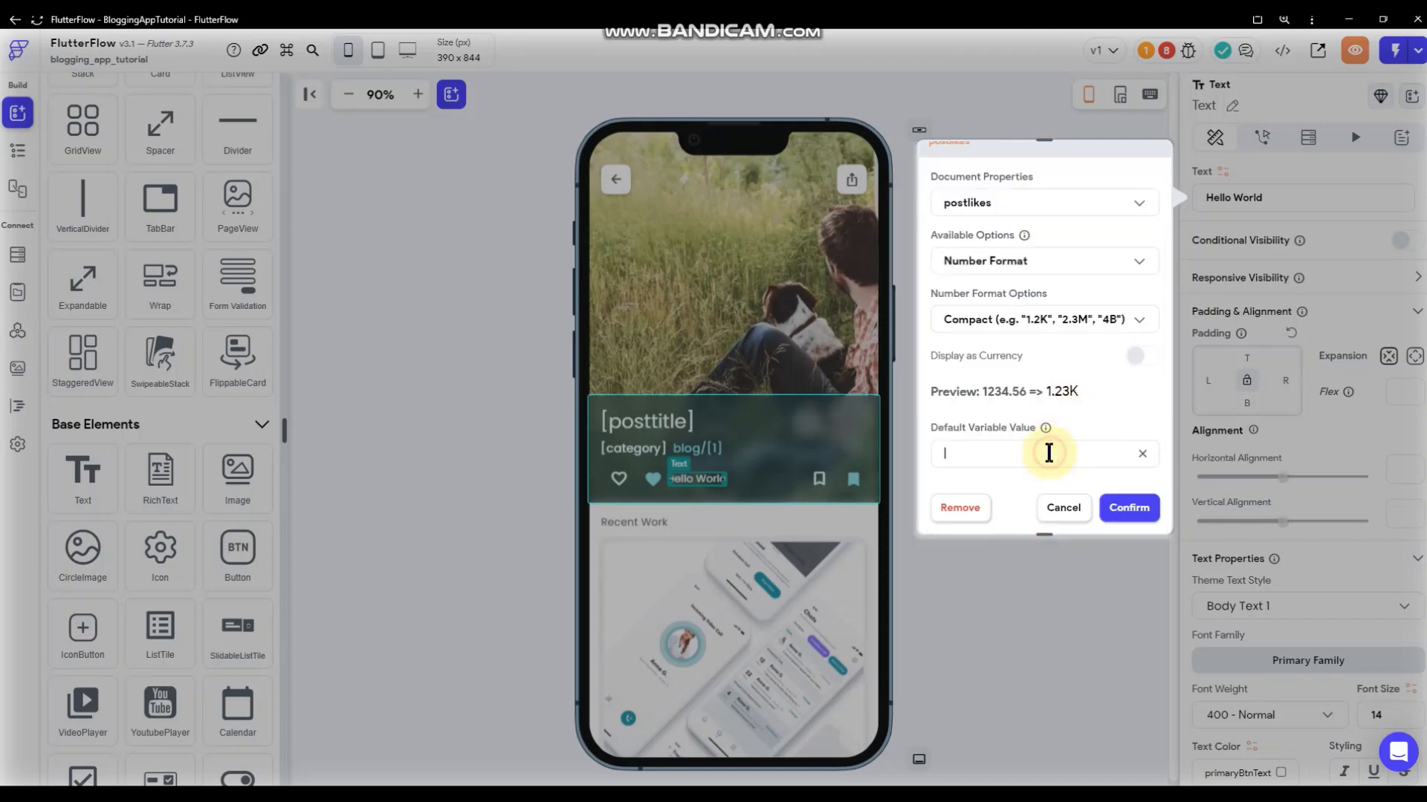
click(1122, 509)
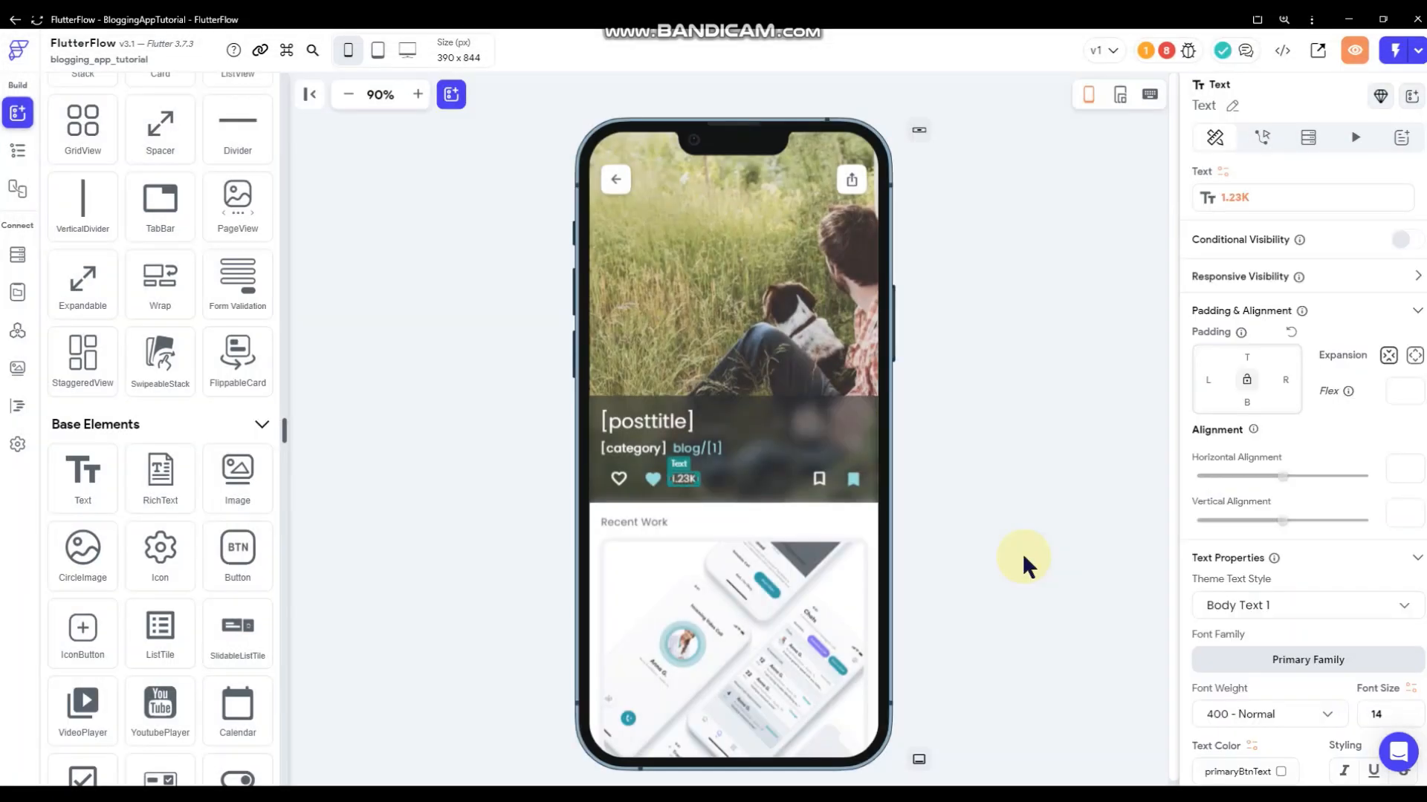
click(1029, 457)
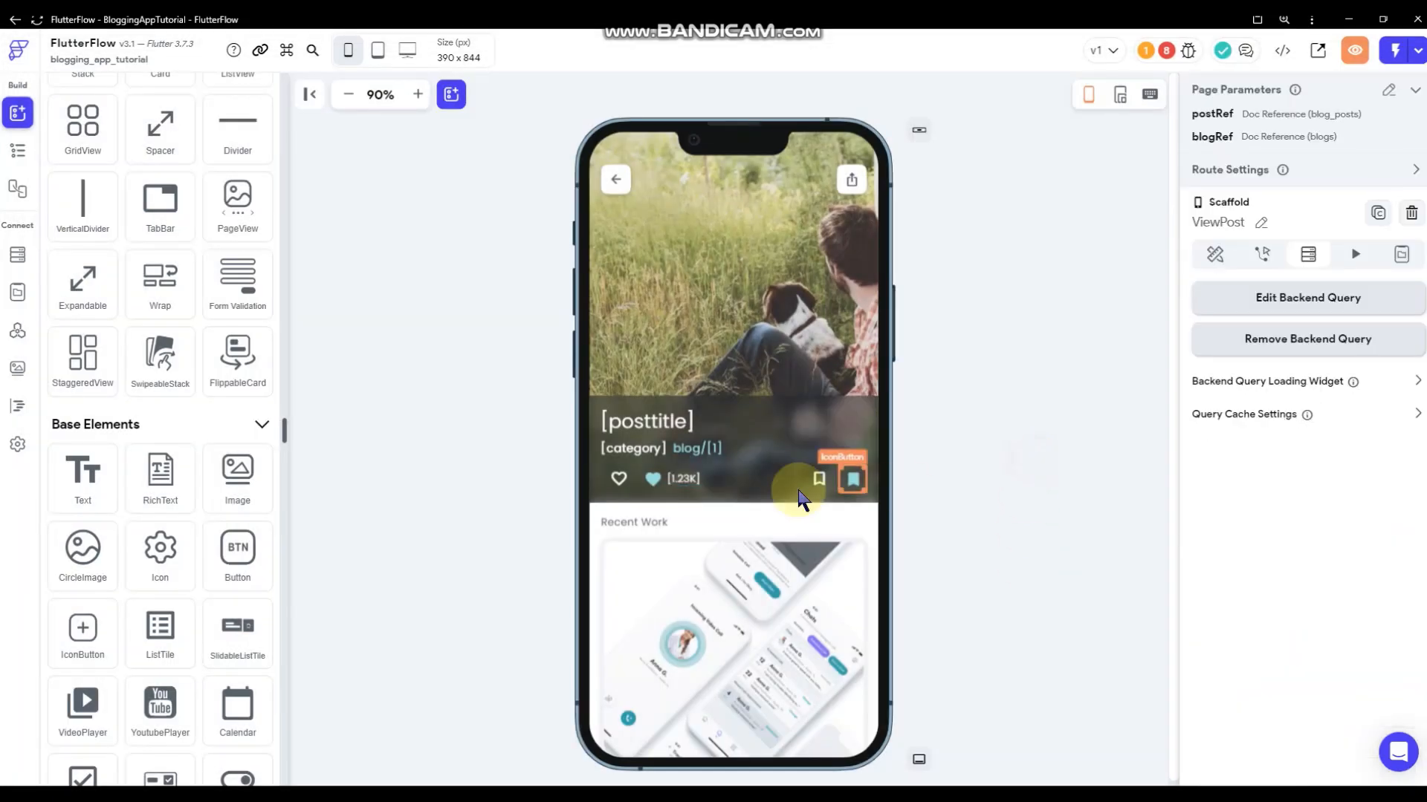
click(617, 480)
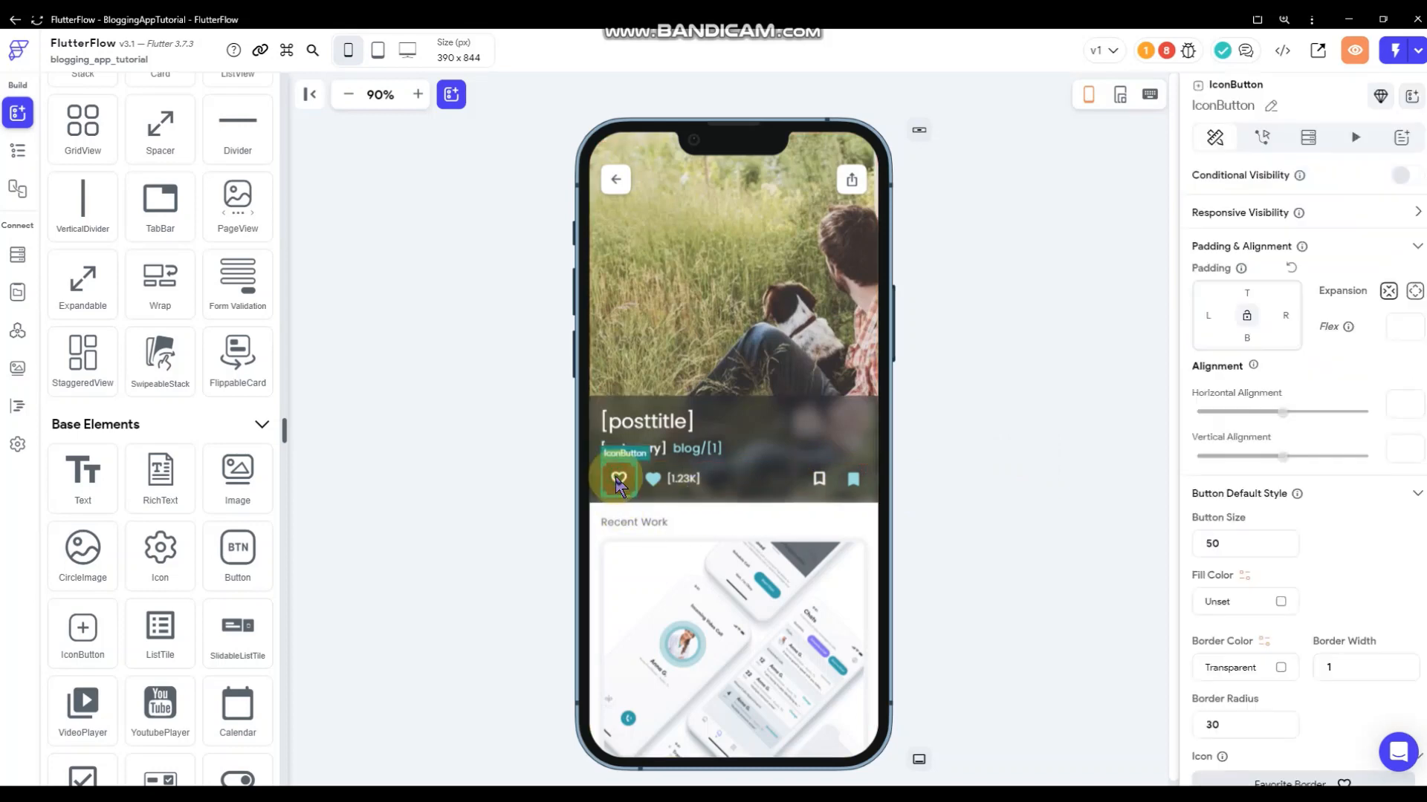
click(1407, 178)
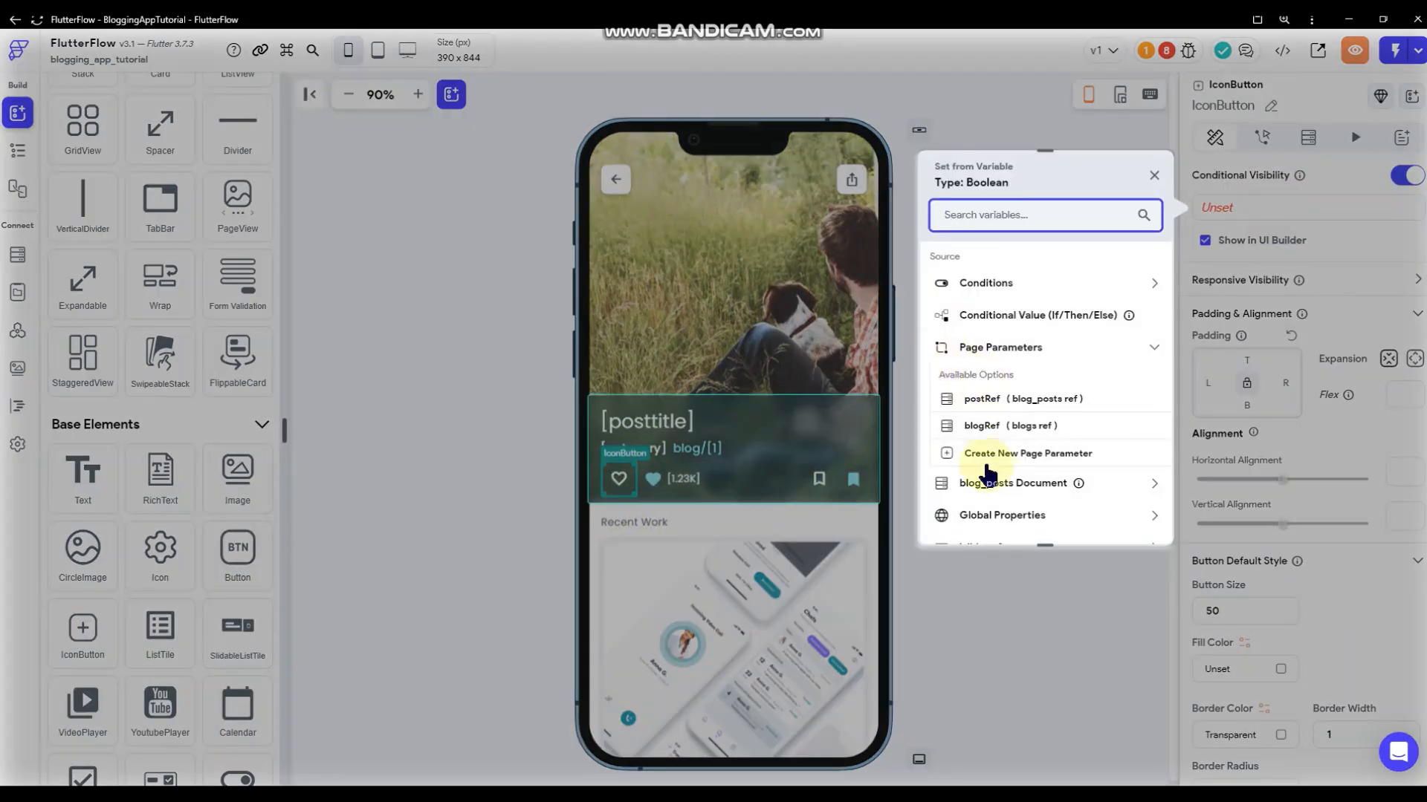
scroll(1040, 438, down, 1)
click(1040, 420)
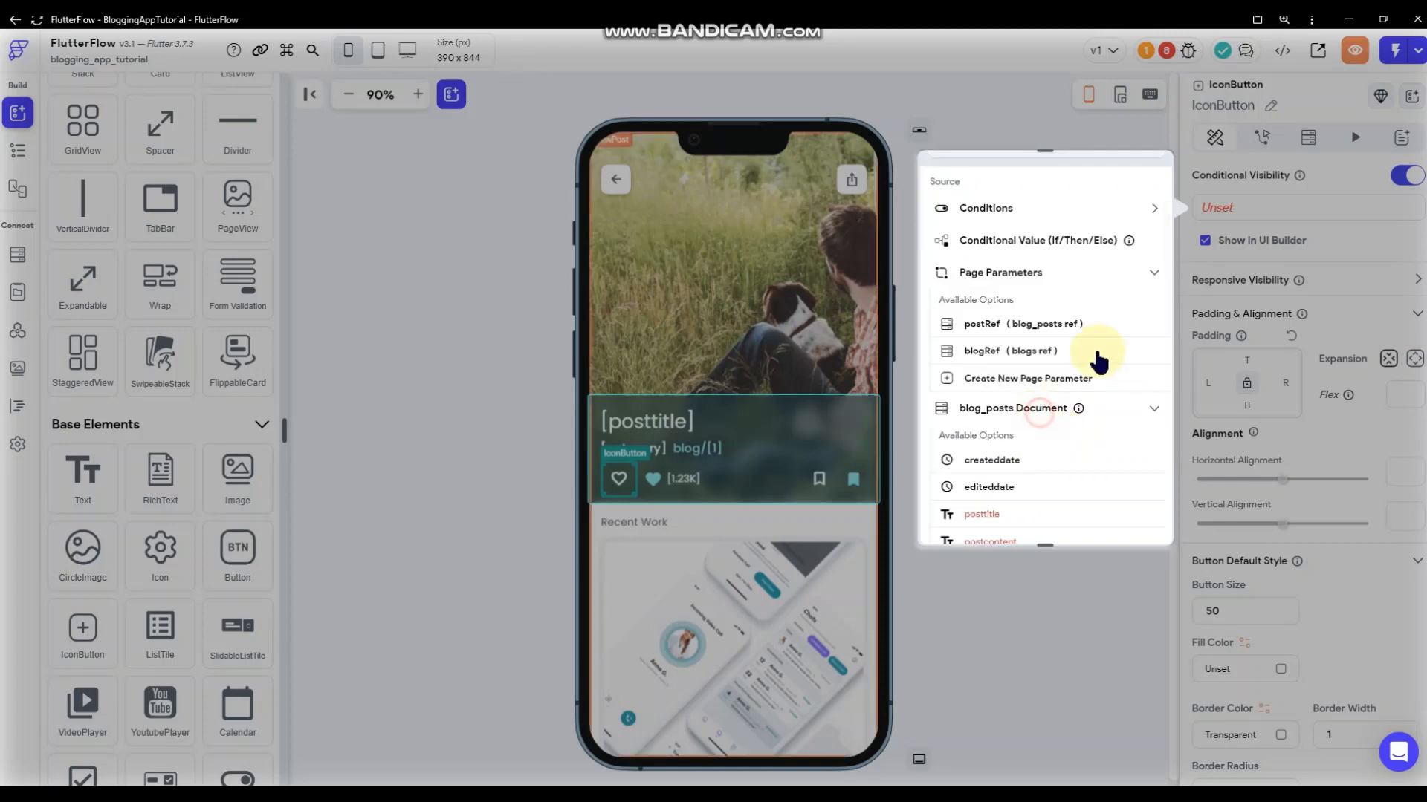
scroll(1063, 342, down, 3)
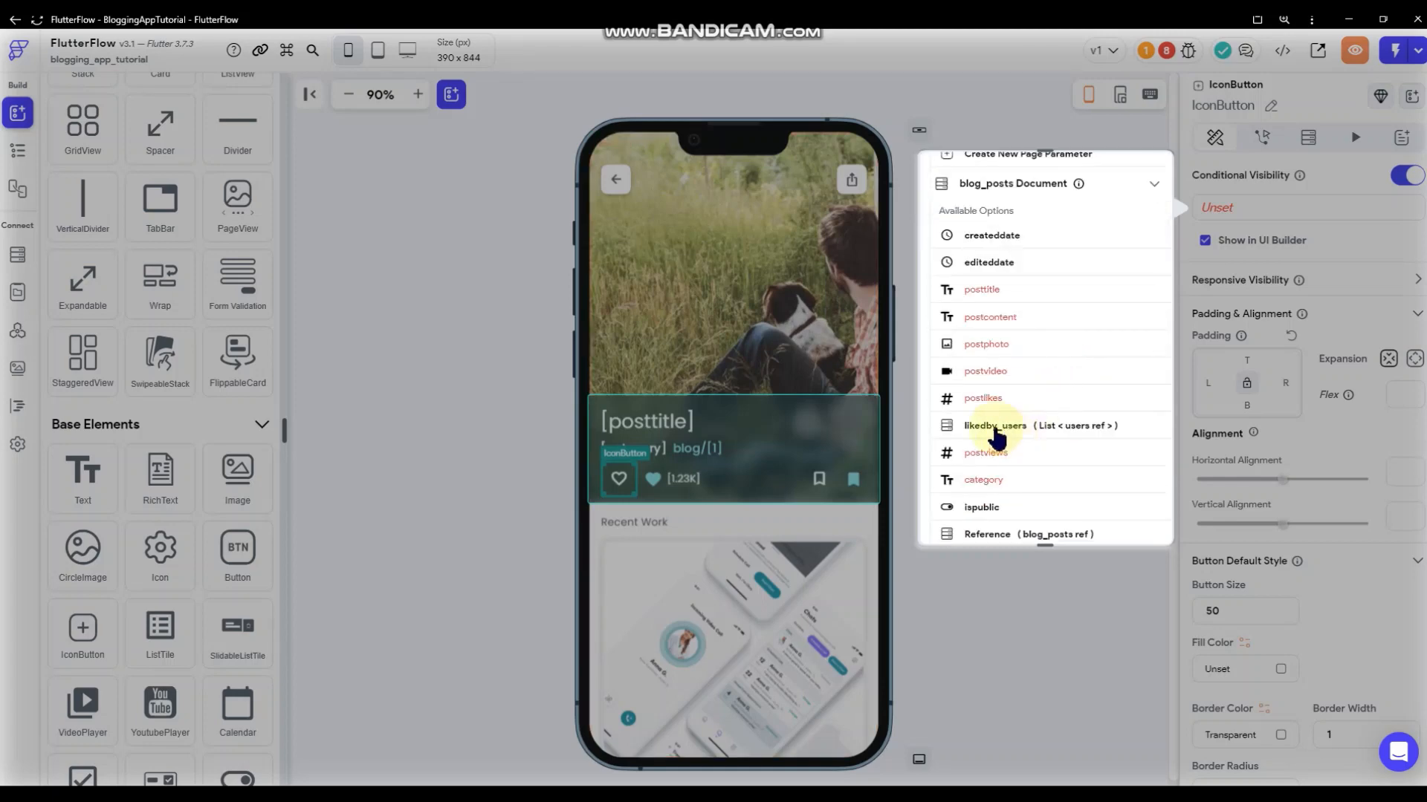
click(1016, 427)
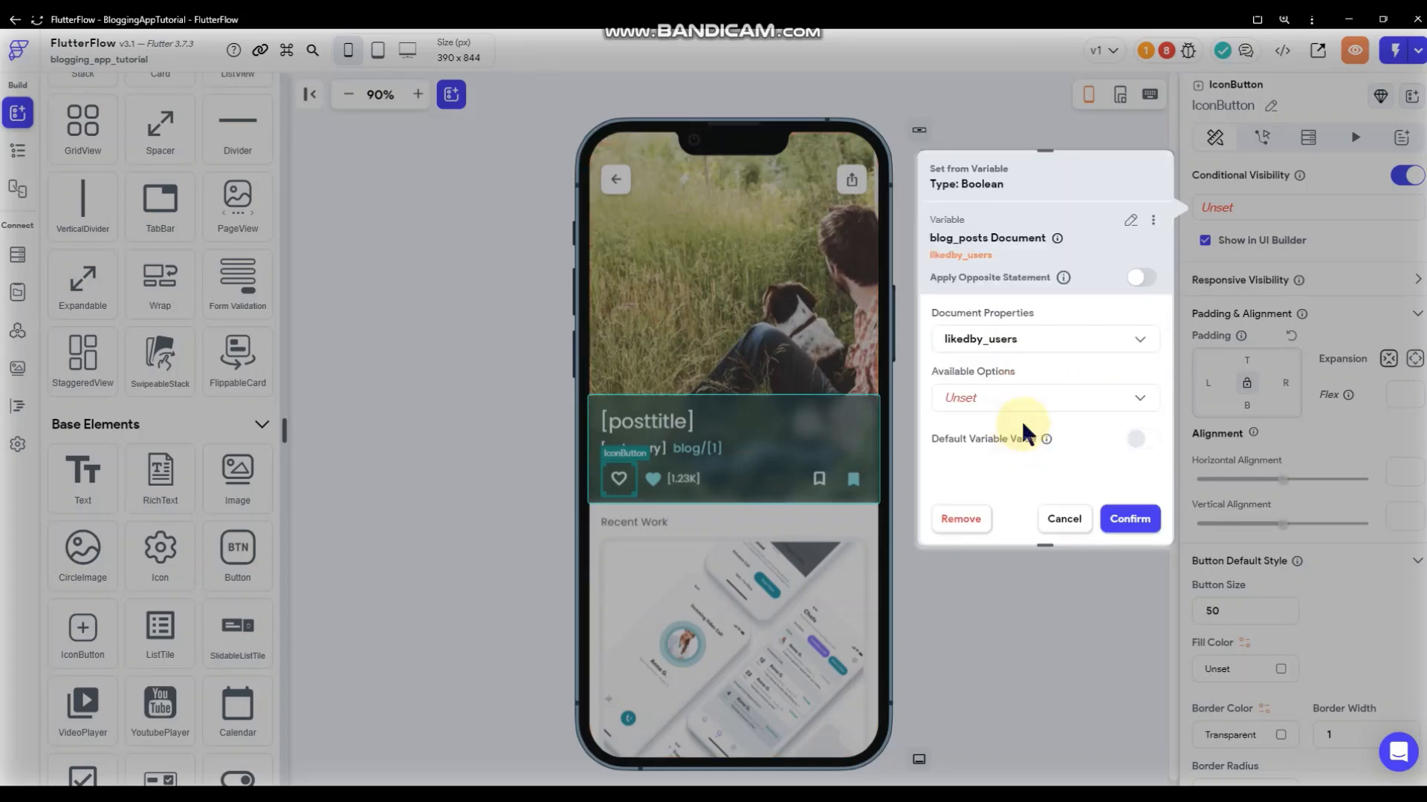
click(1014, 401)
click(1010, 398)
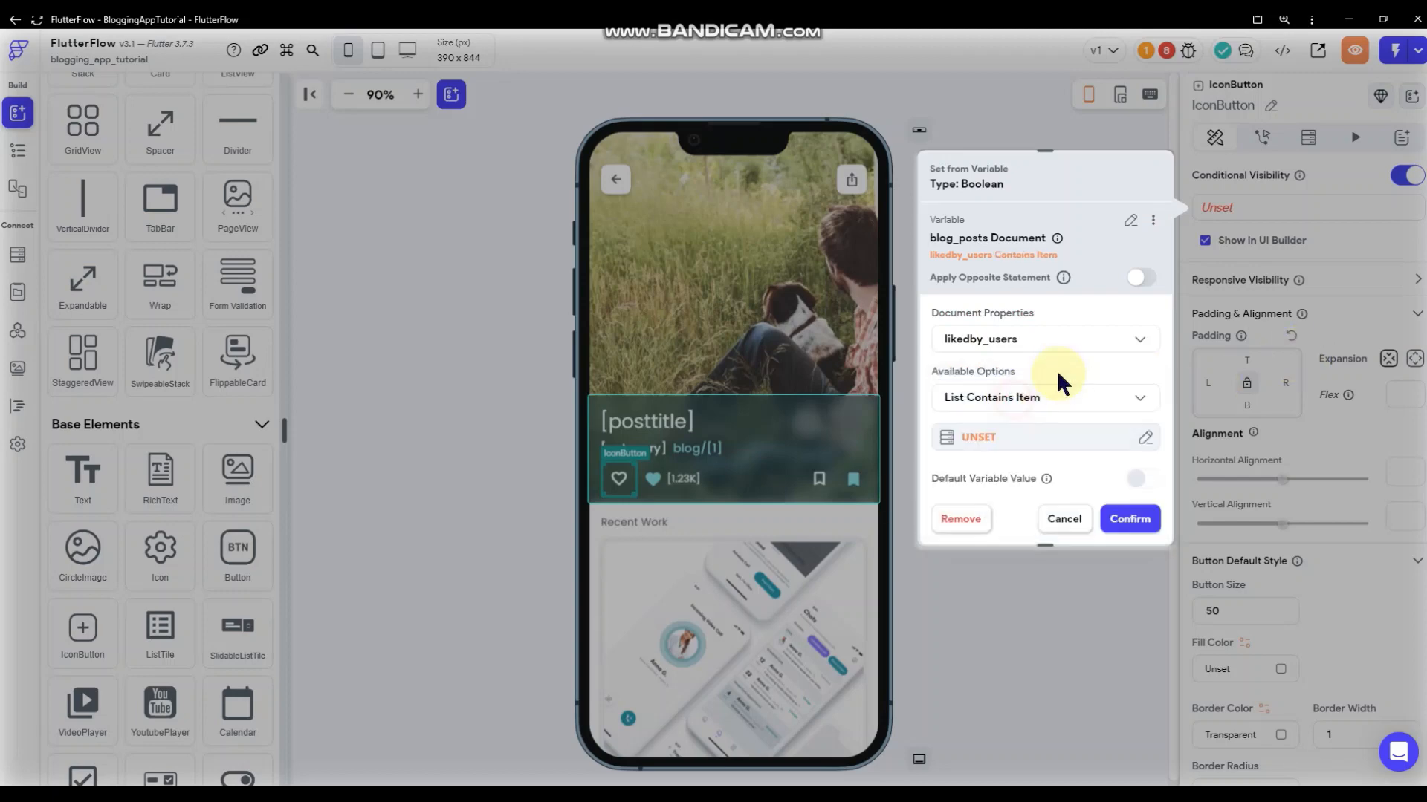
click(1025, 427)
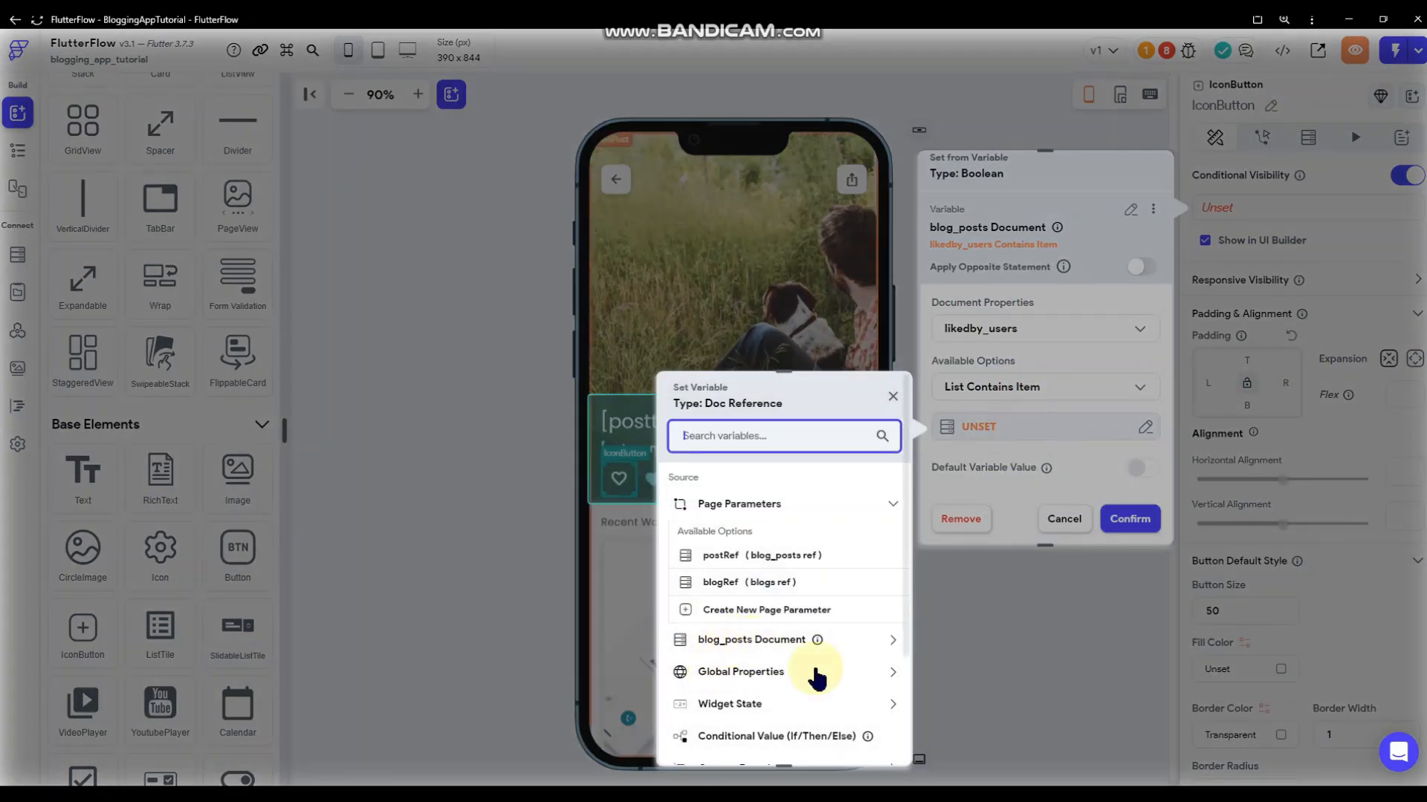
scroll(795, 689, down, 2)
scroll(796, 687, up, 3)
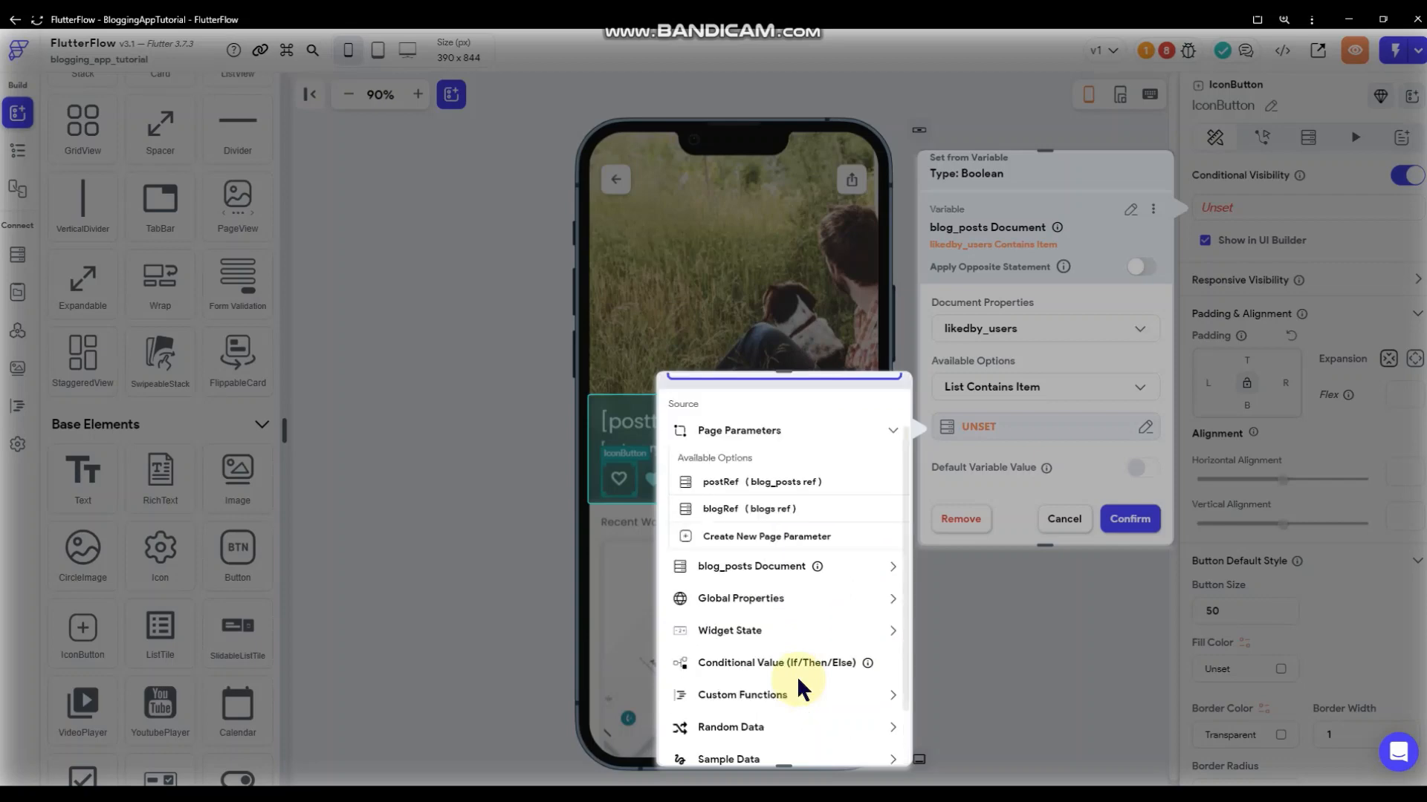
scroll(796, 687, down, 3)
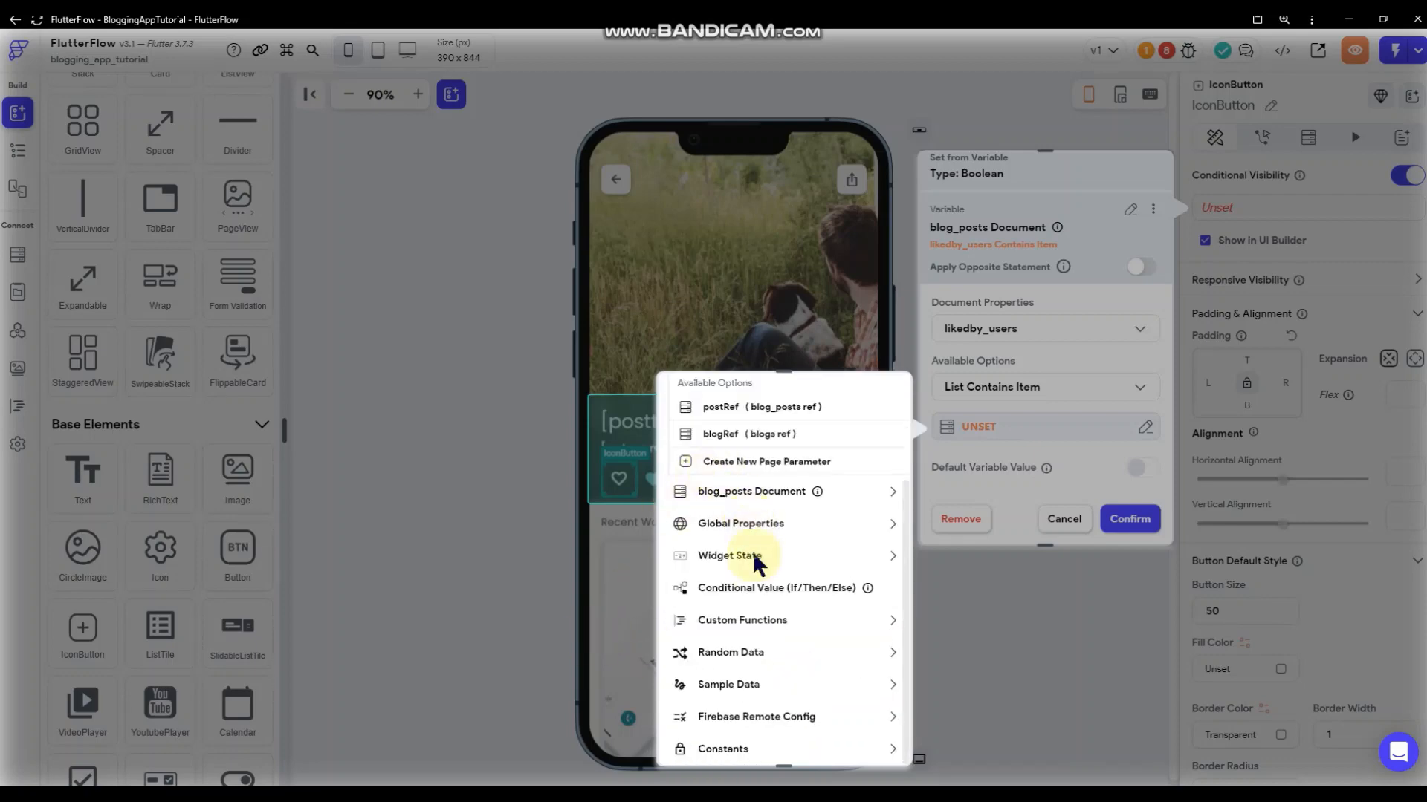
click(1081, 575)
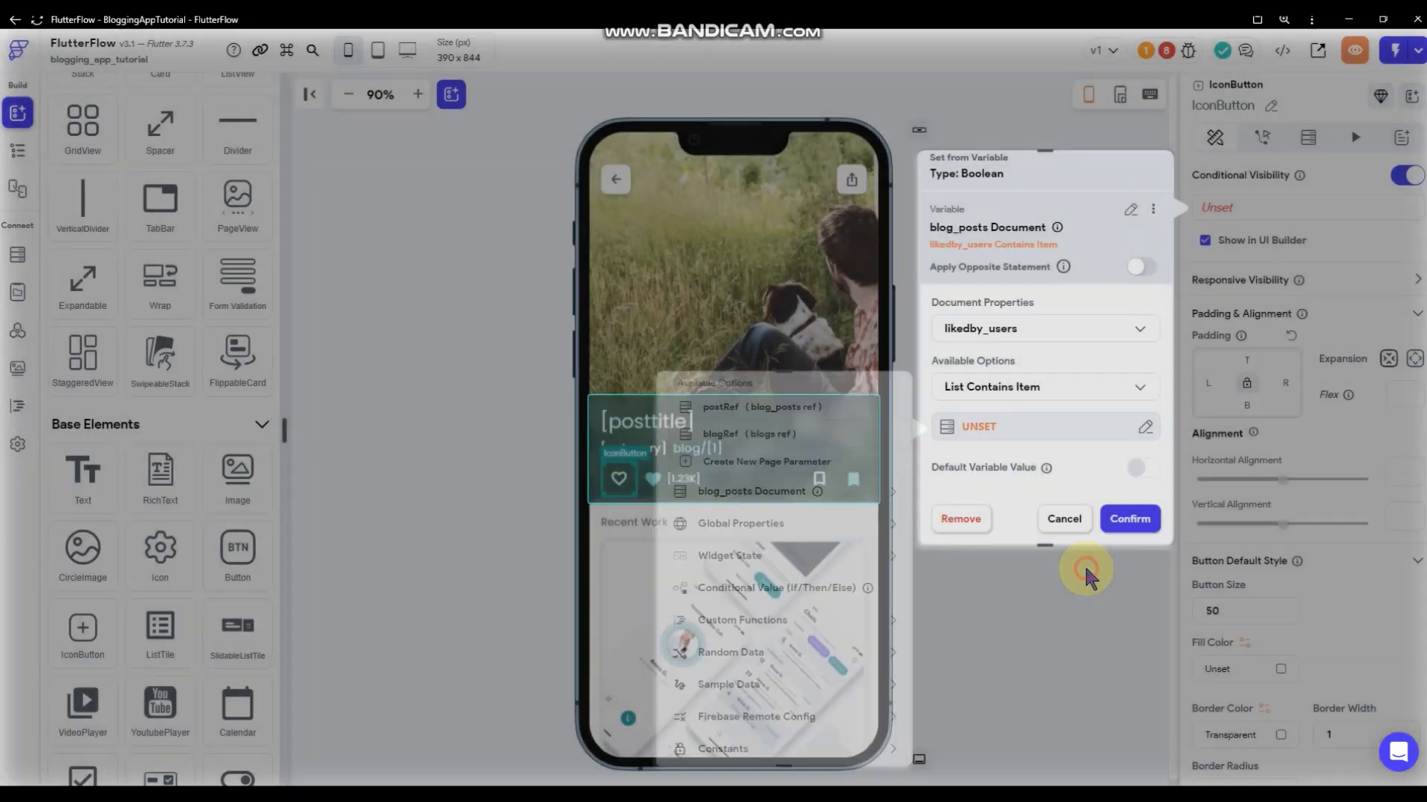
click(1064, 519)
click(1049, 445)
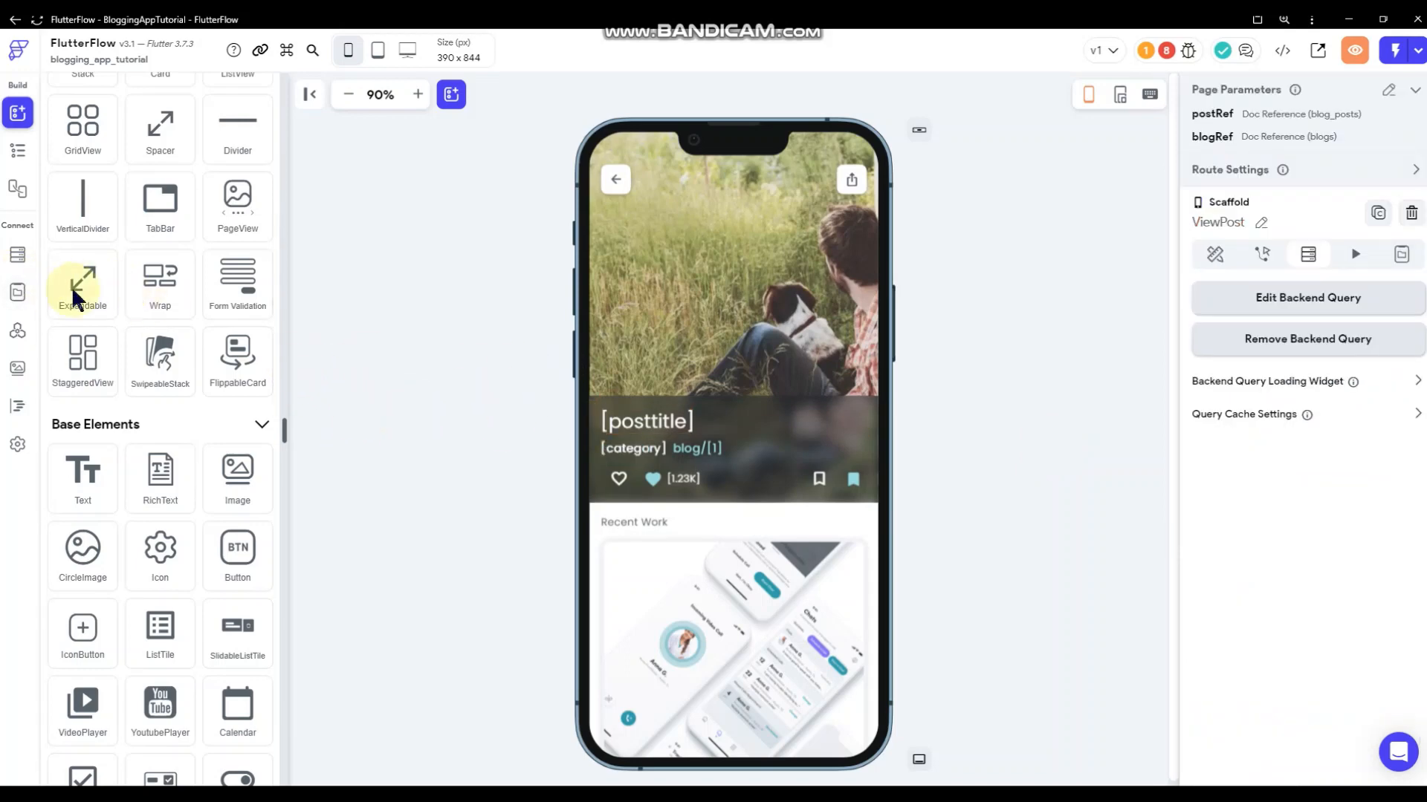
- Set the app's initial Entry Page to HomePage in the App Details settings
click(16, 446)
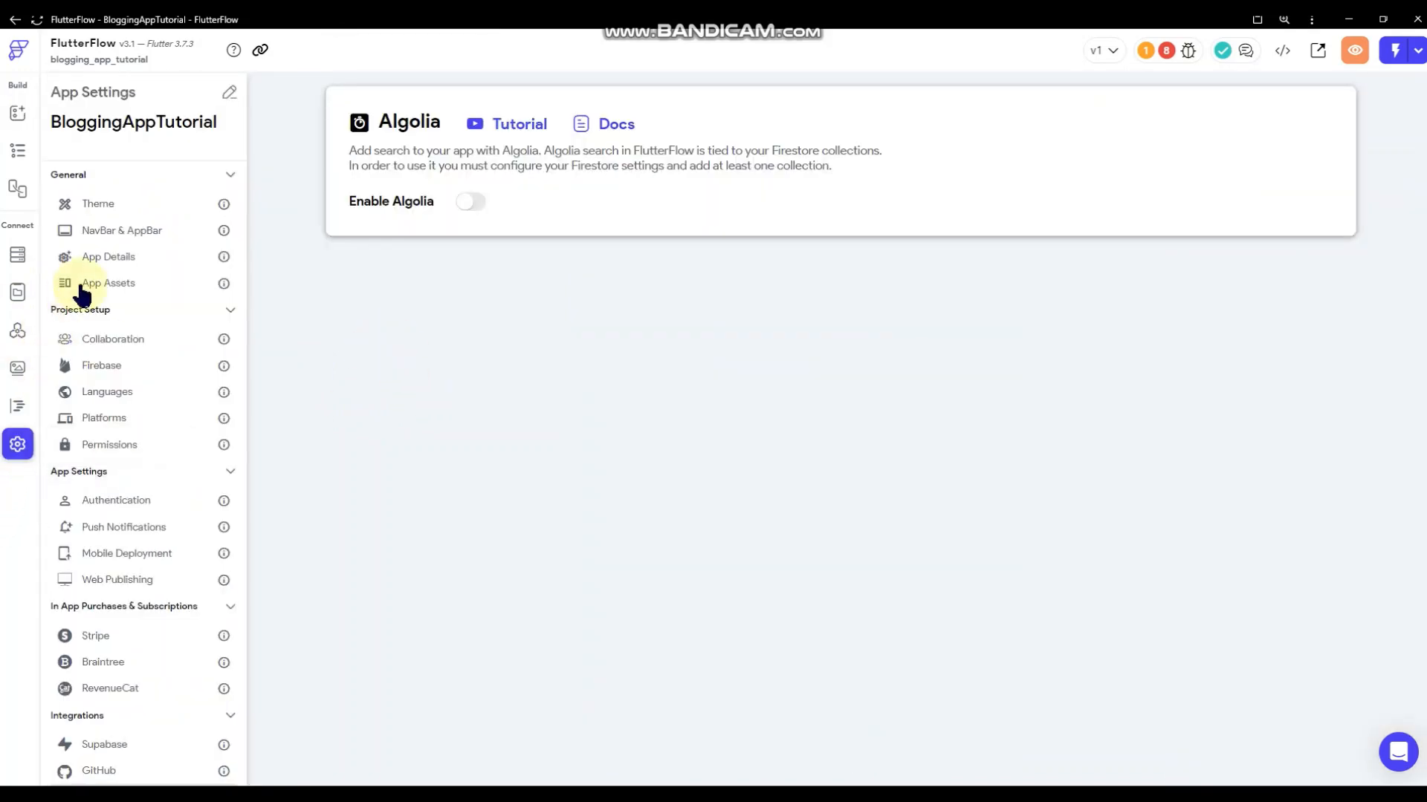
click(130, 261)
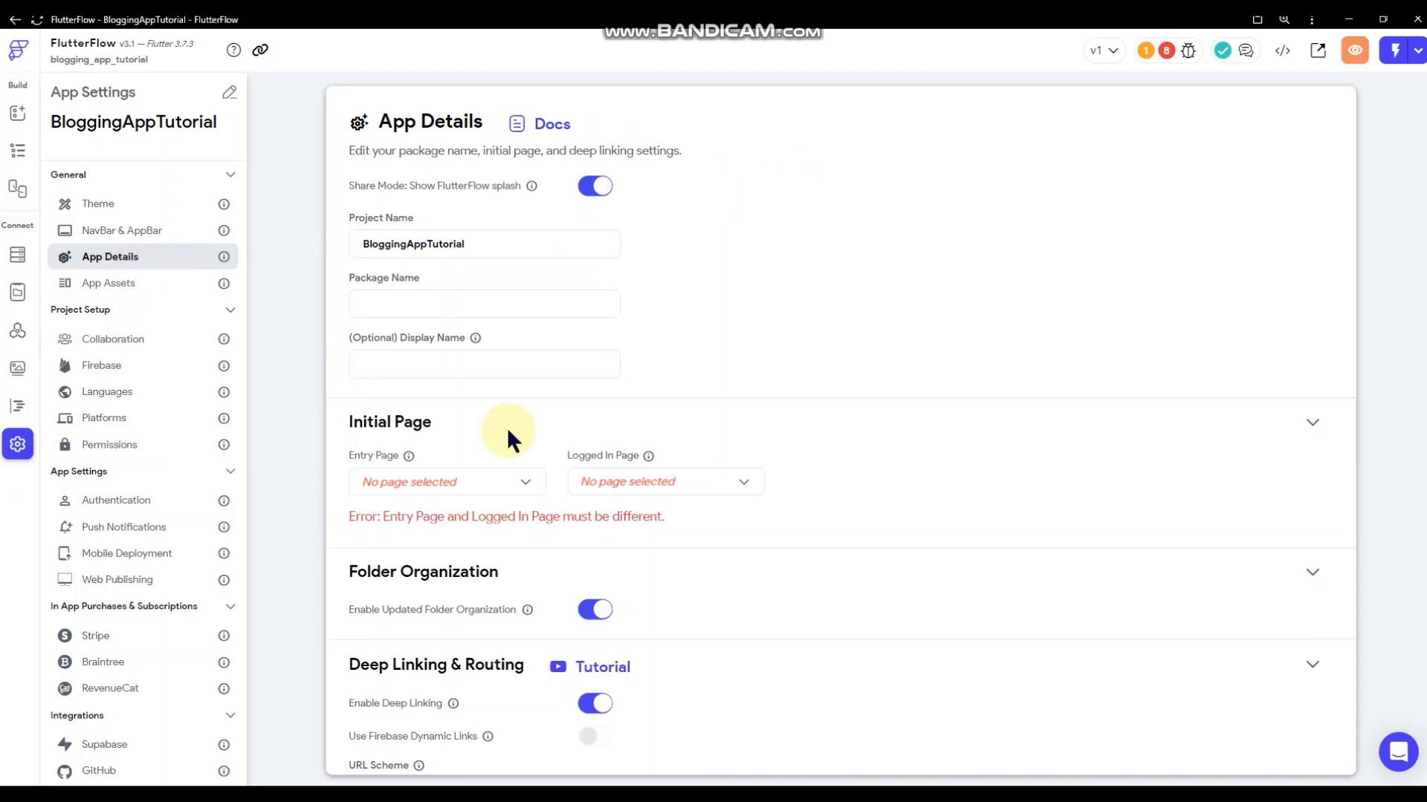
click(507, 486)
click(417, 494)
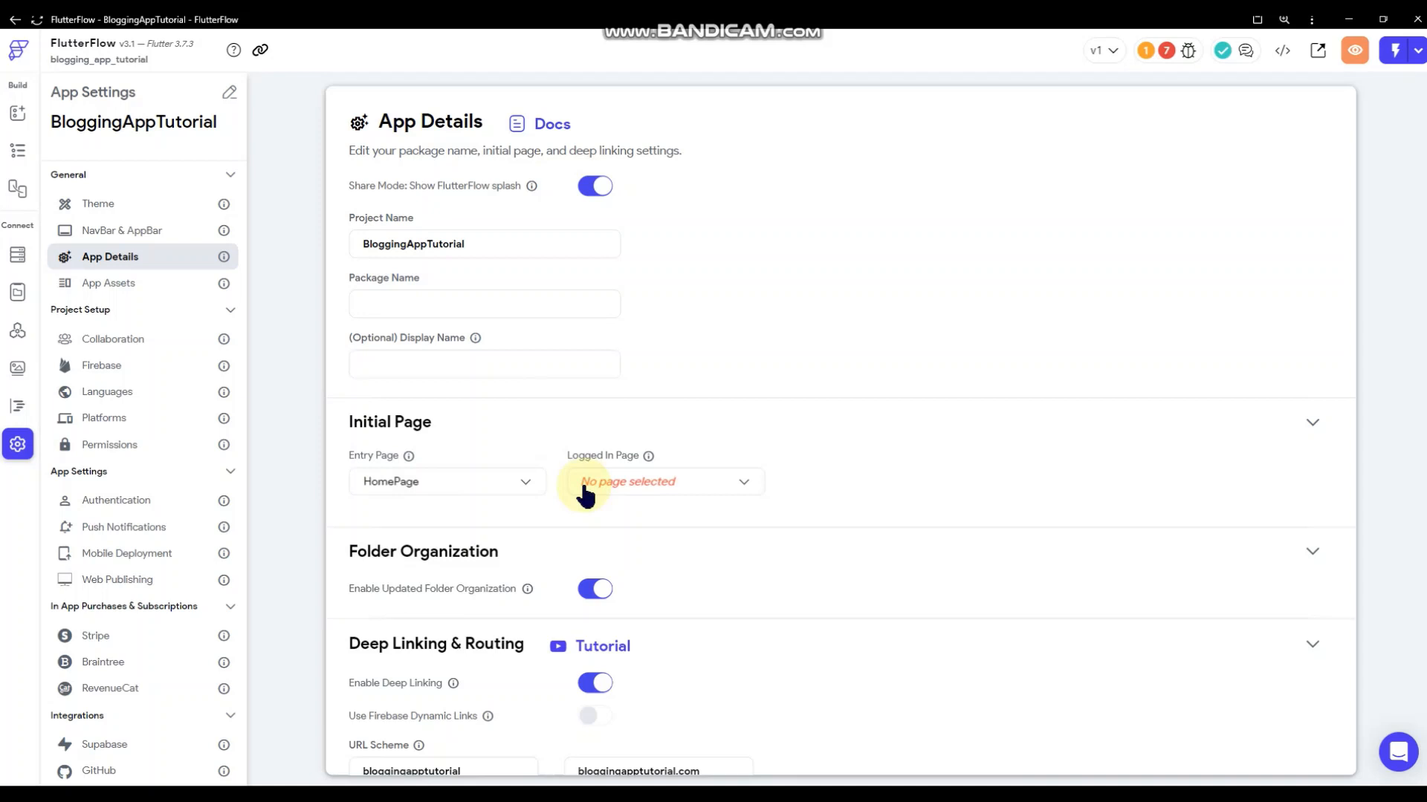
- Set the Logged In Page to HomePage in the initial page settings and return to the ViewPost page's widget tree
click(594, 491)
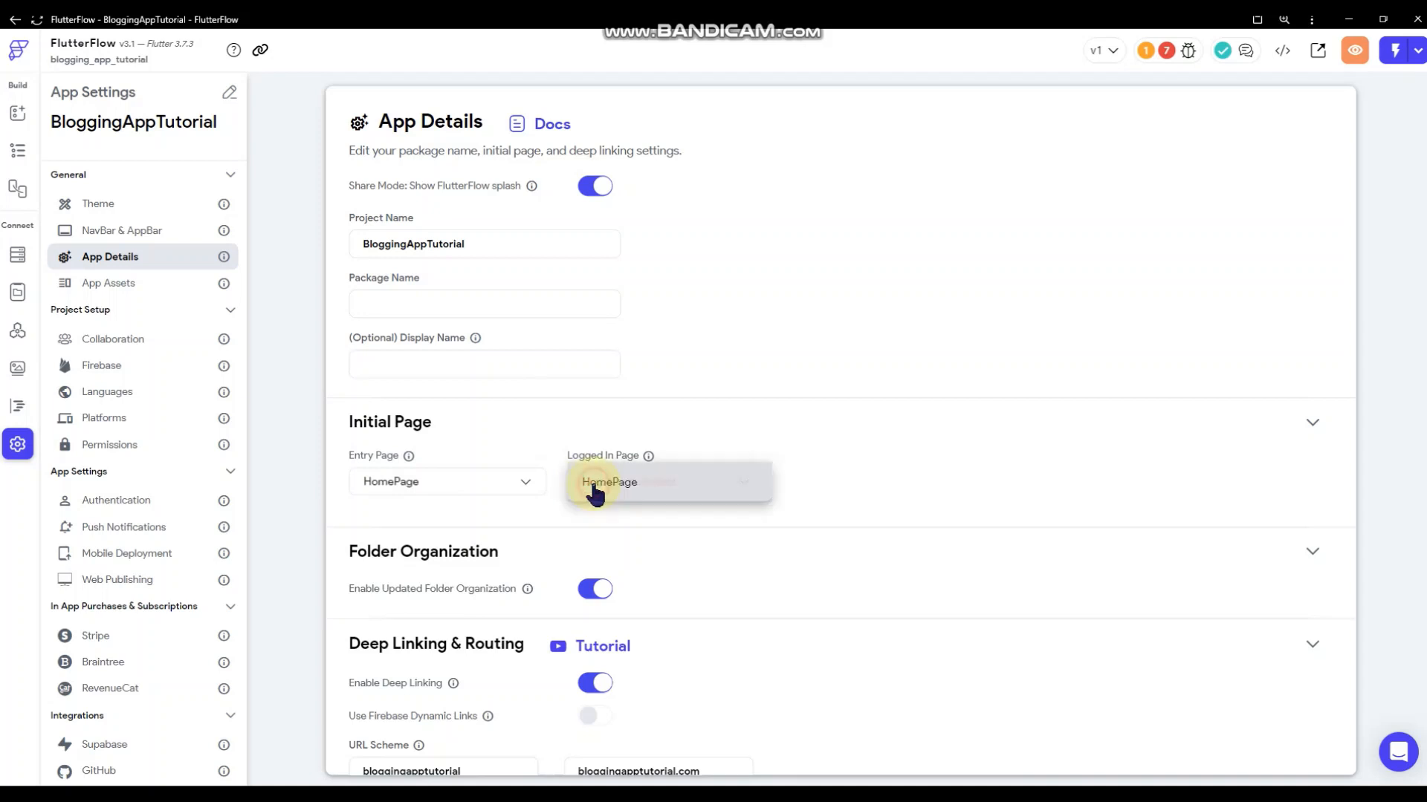
click(550, 403)
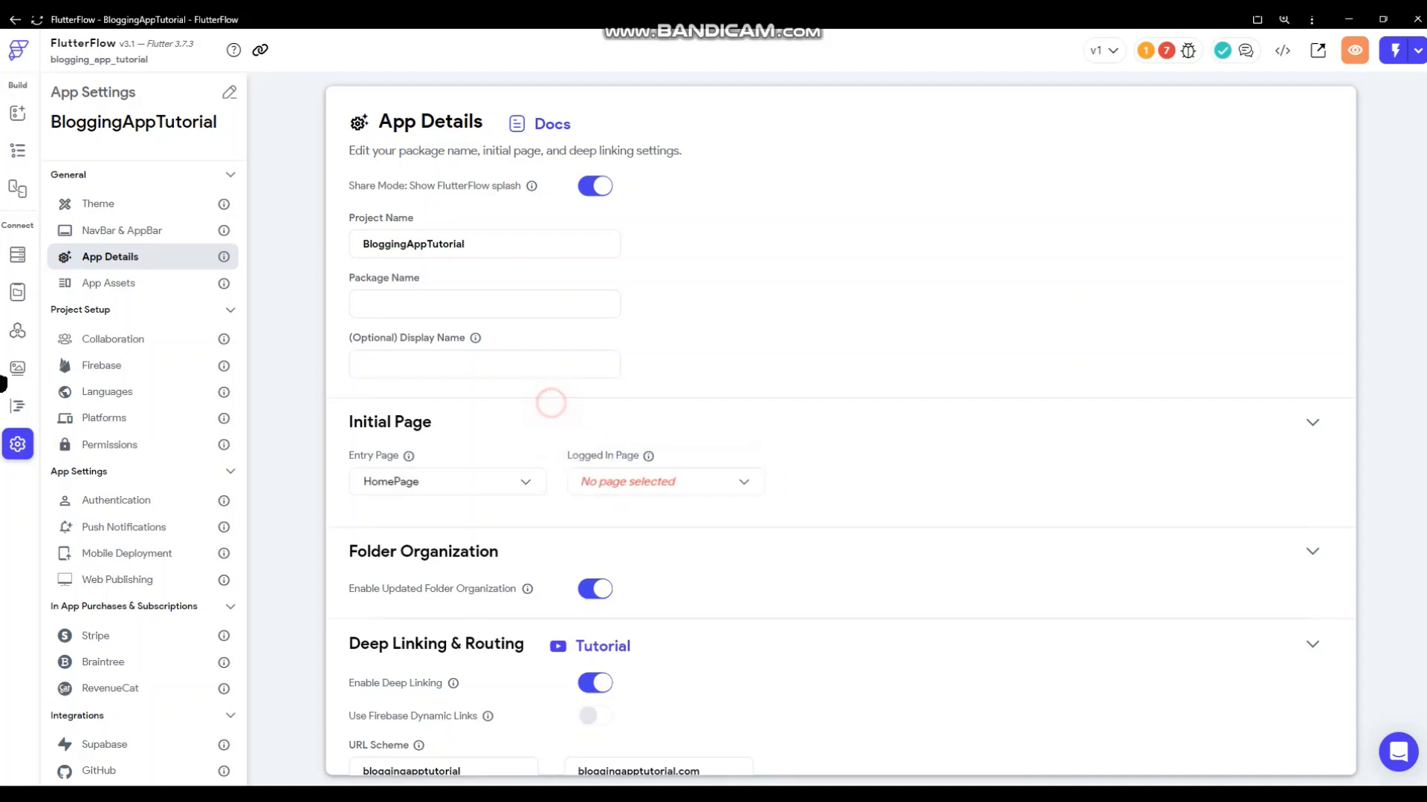
click(18, 158)
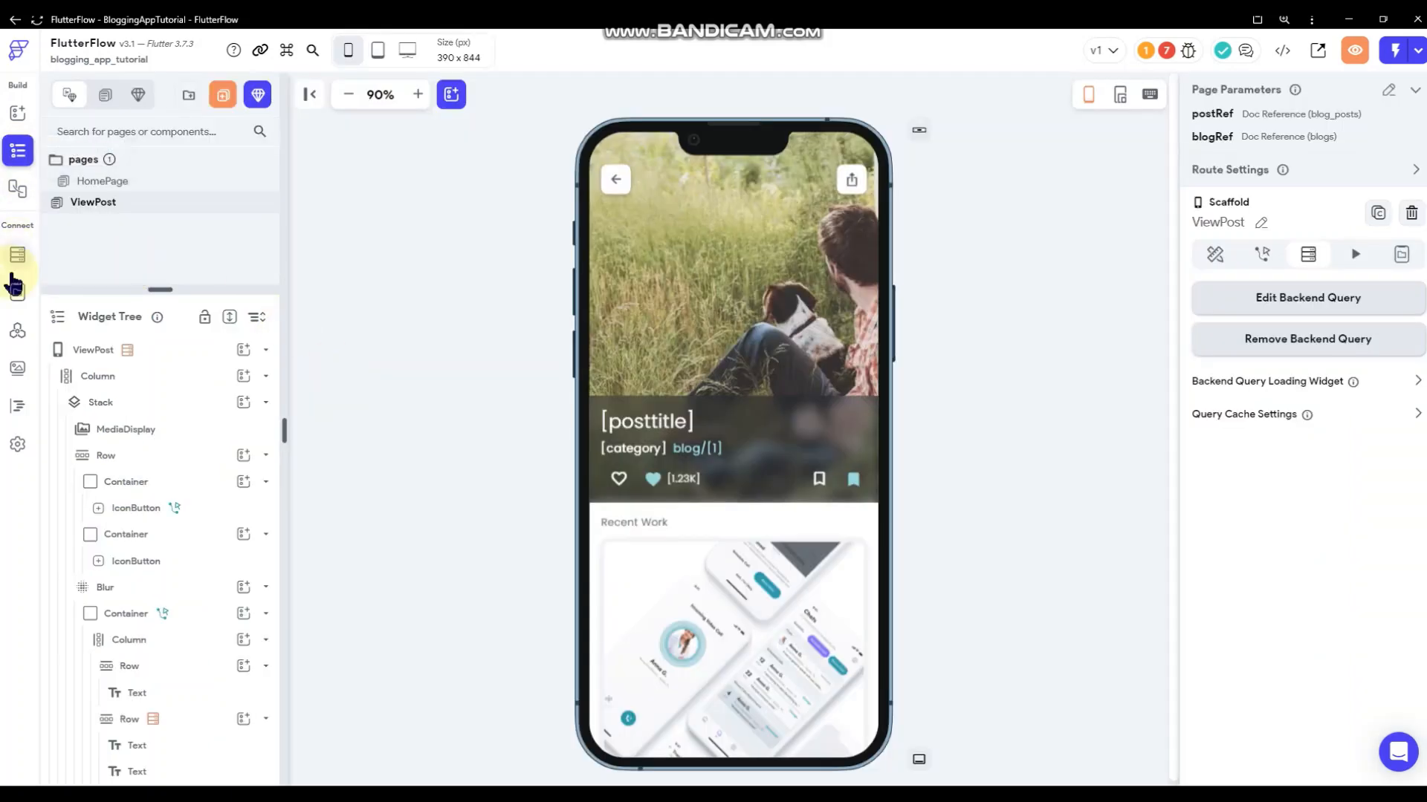
click(18, 445)
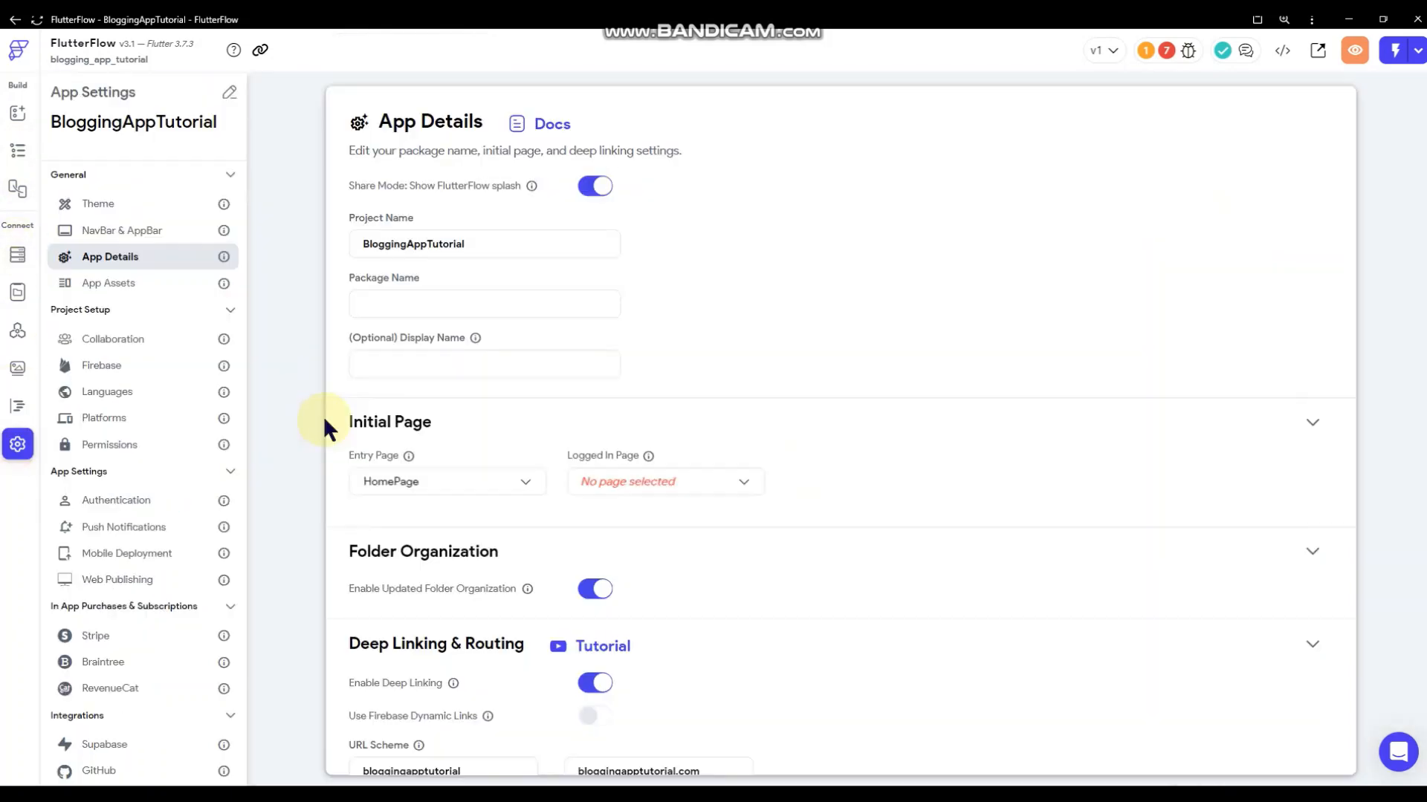
click(593, 494)
click(594, 514)
click(18, 151)
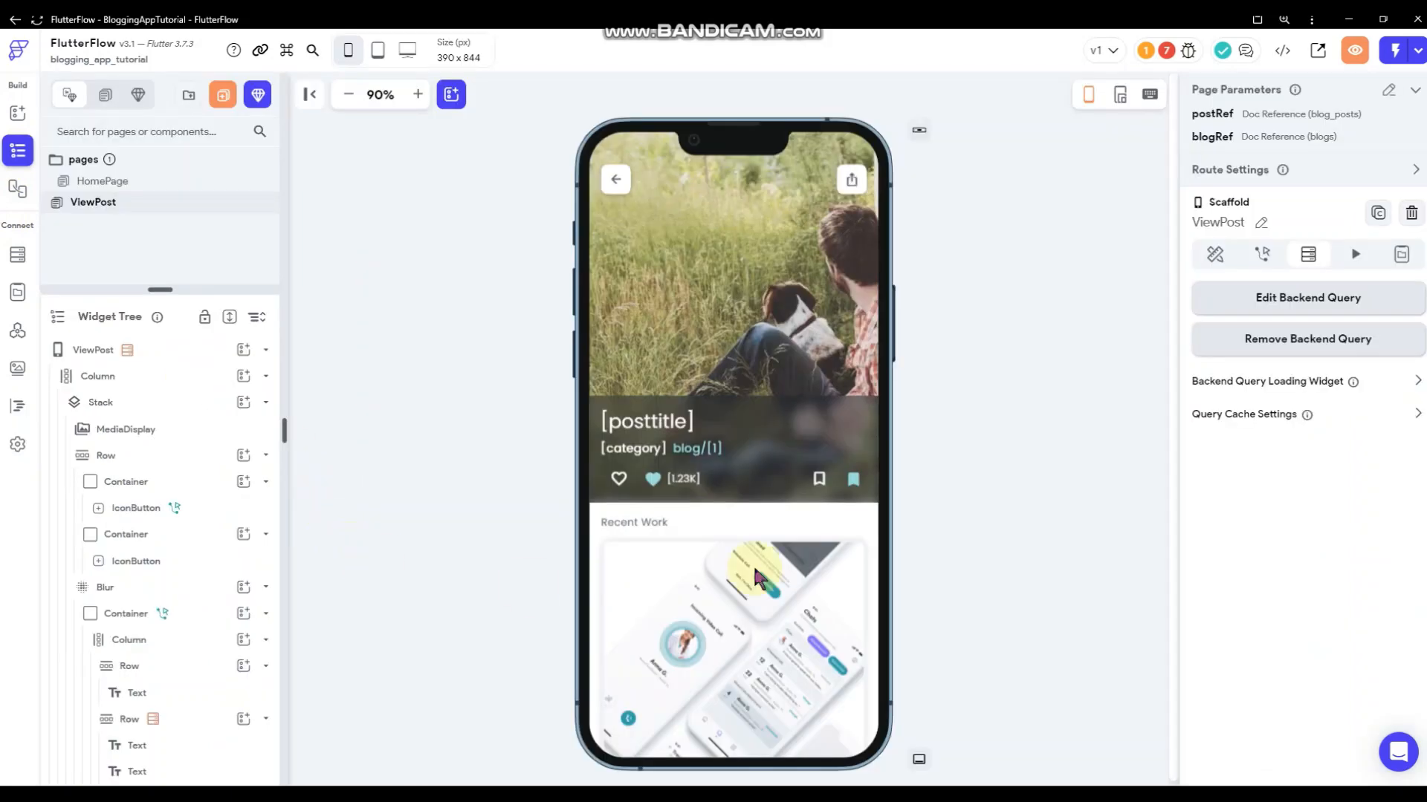
- Enable conditional visibility on the outlined heart button and base it on the blog_posts document's likedby_users field with List Contains Item
click(618, 478)
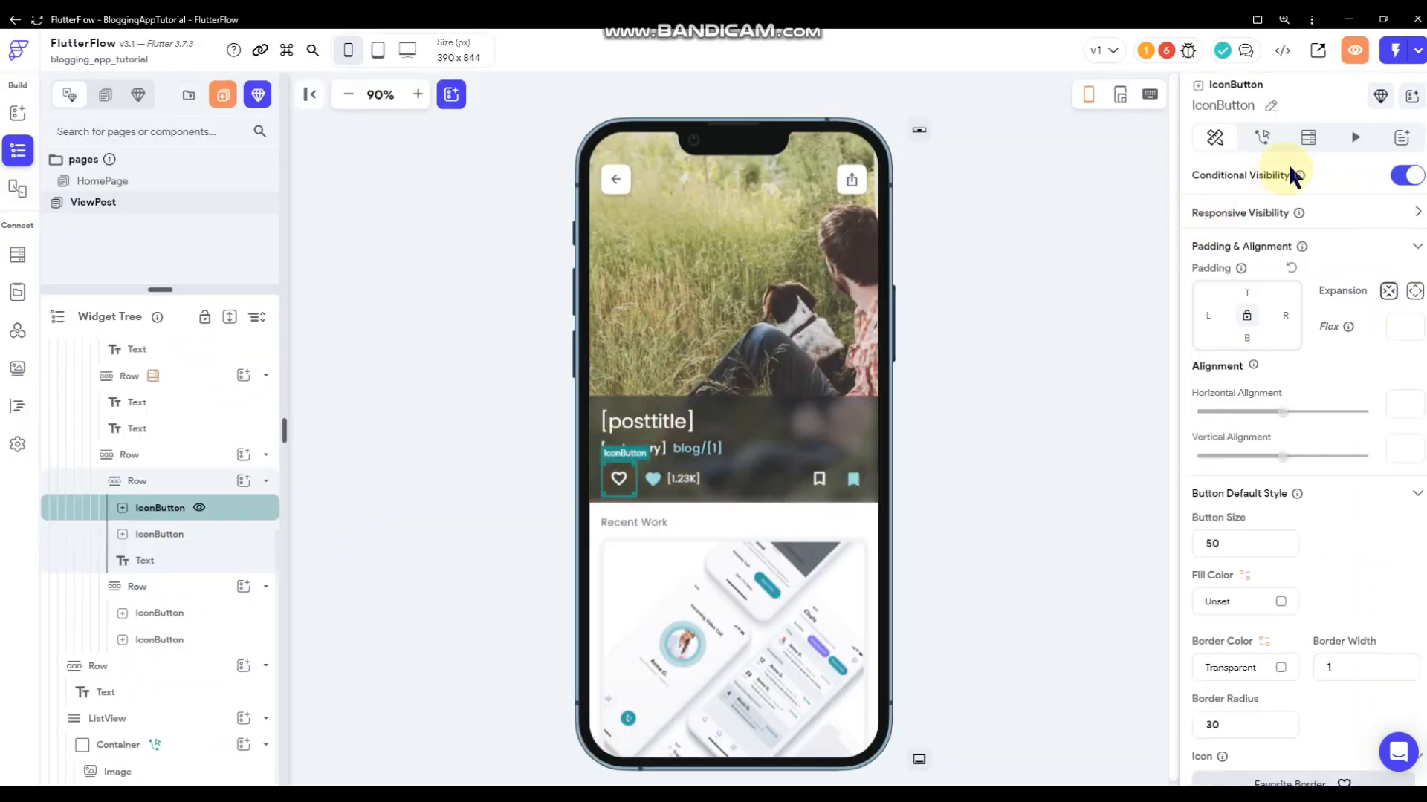
click(1367, 177)
click(1247, 202)
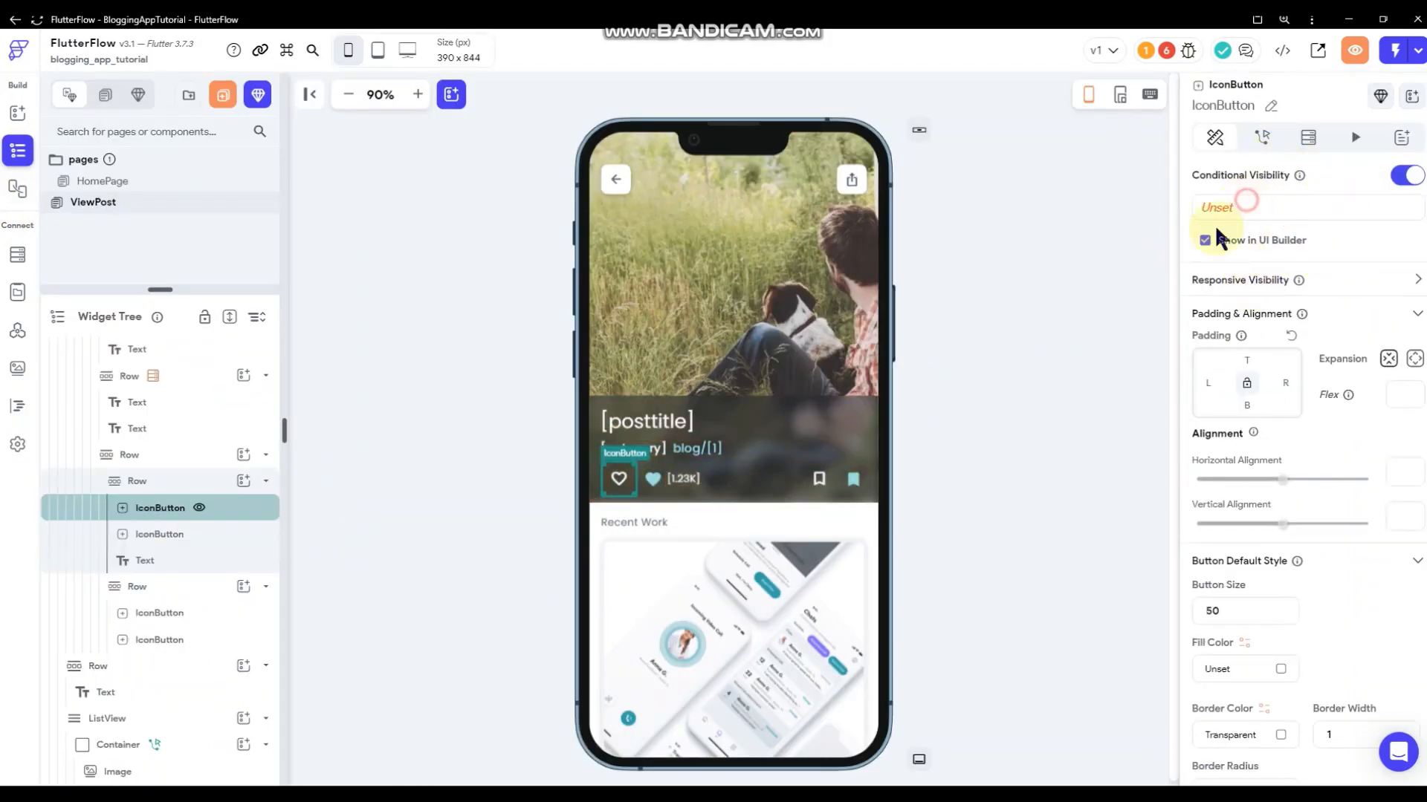
scroll(1026, 431, down, 1)
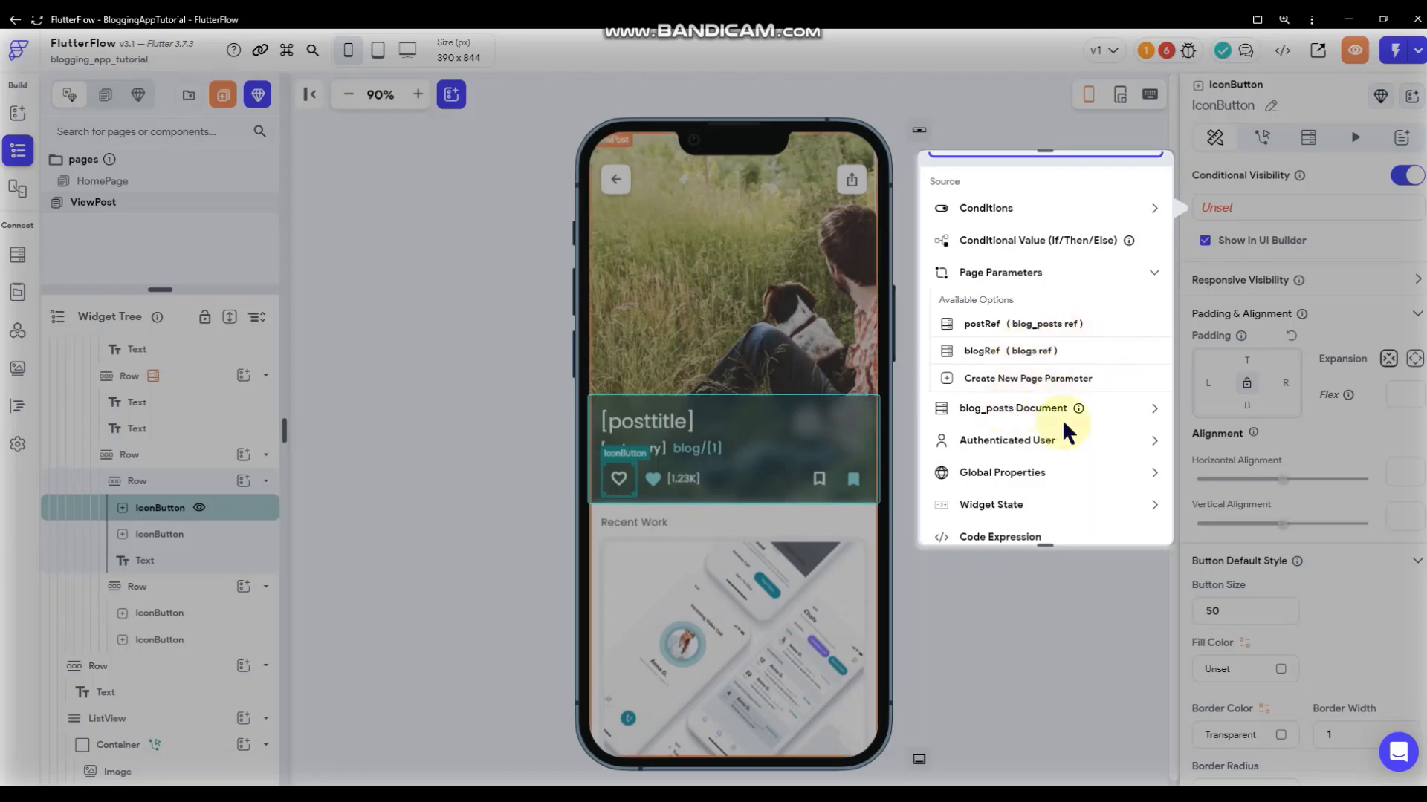
click(1036, 411)
scroll(1052, 386, down, 5)
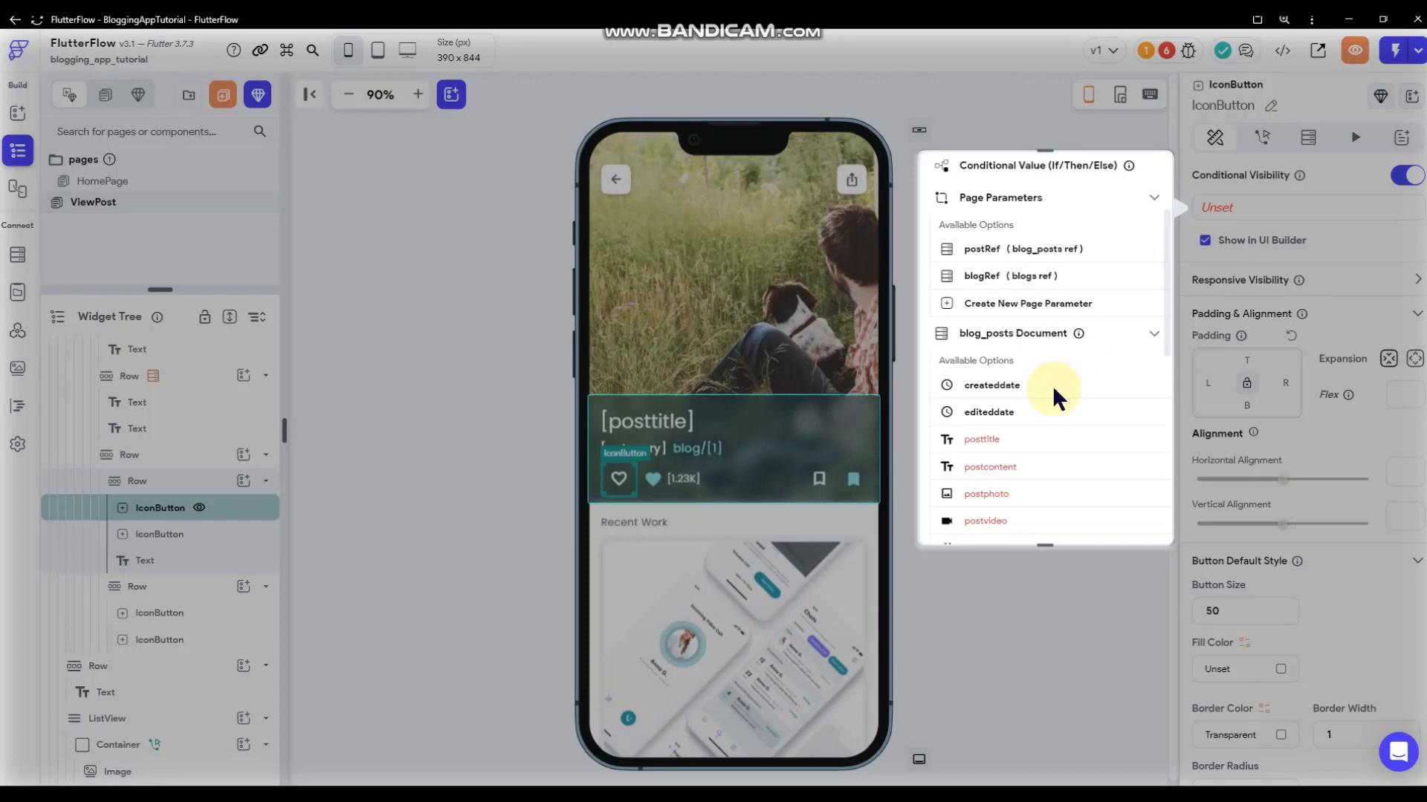
click(995, 351)
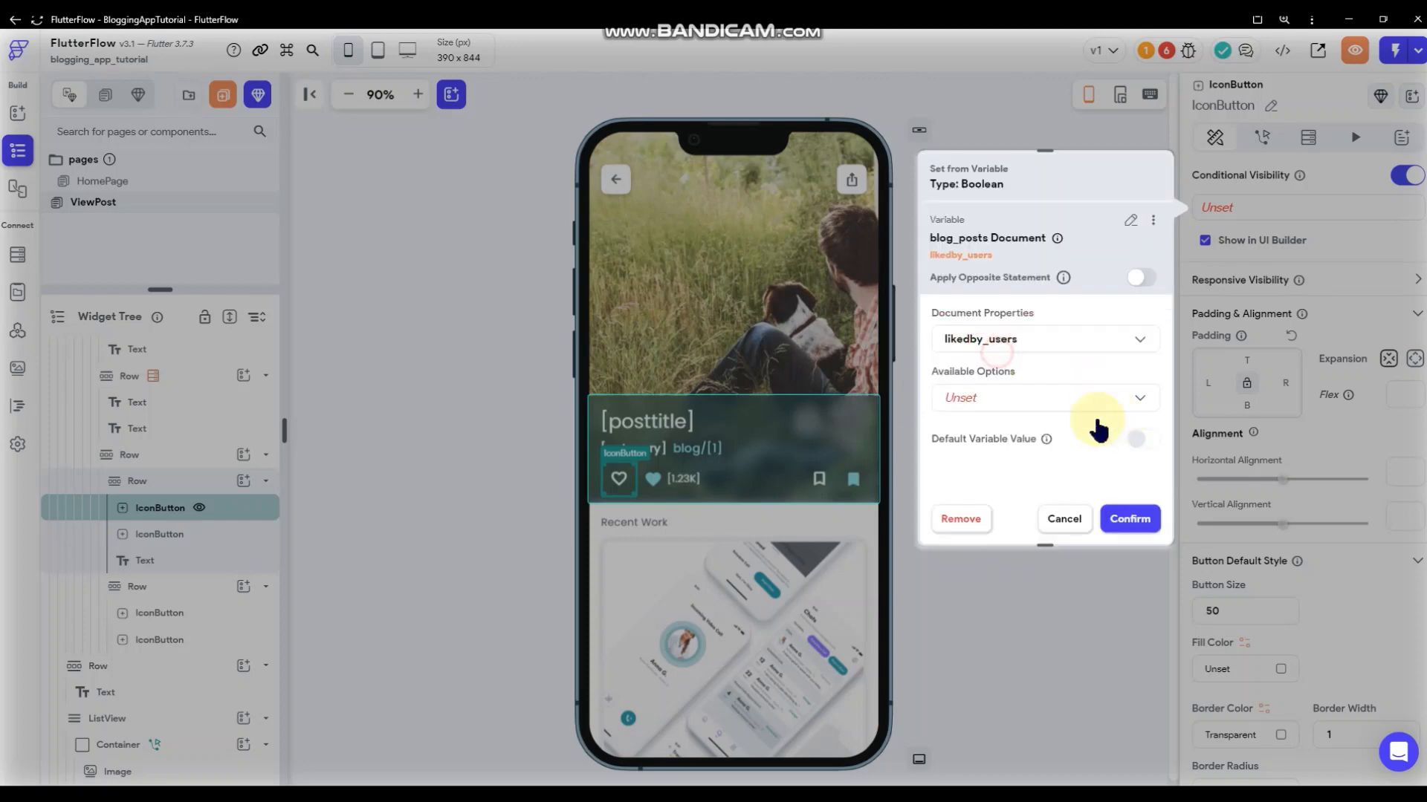
click(1044, 397)
click(1036, 395)
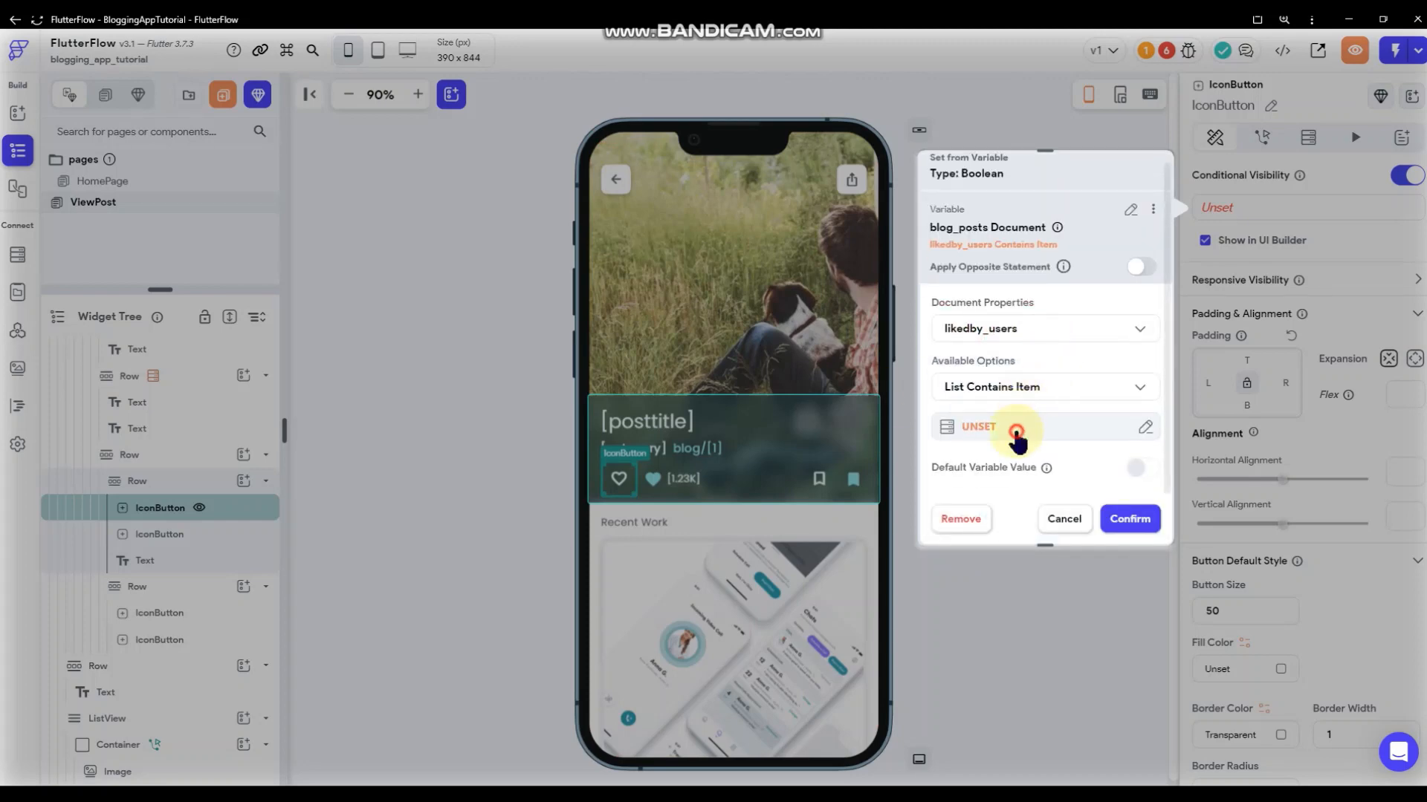
- Set the checked list item to the authenticated user's User Reference, apply the opposite statement, and confirm the outlined heart's visibility condition
click(1016, 435)
click(767, 679)
scroll(815, 581, down, 3)
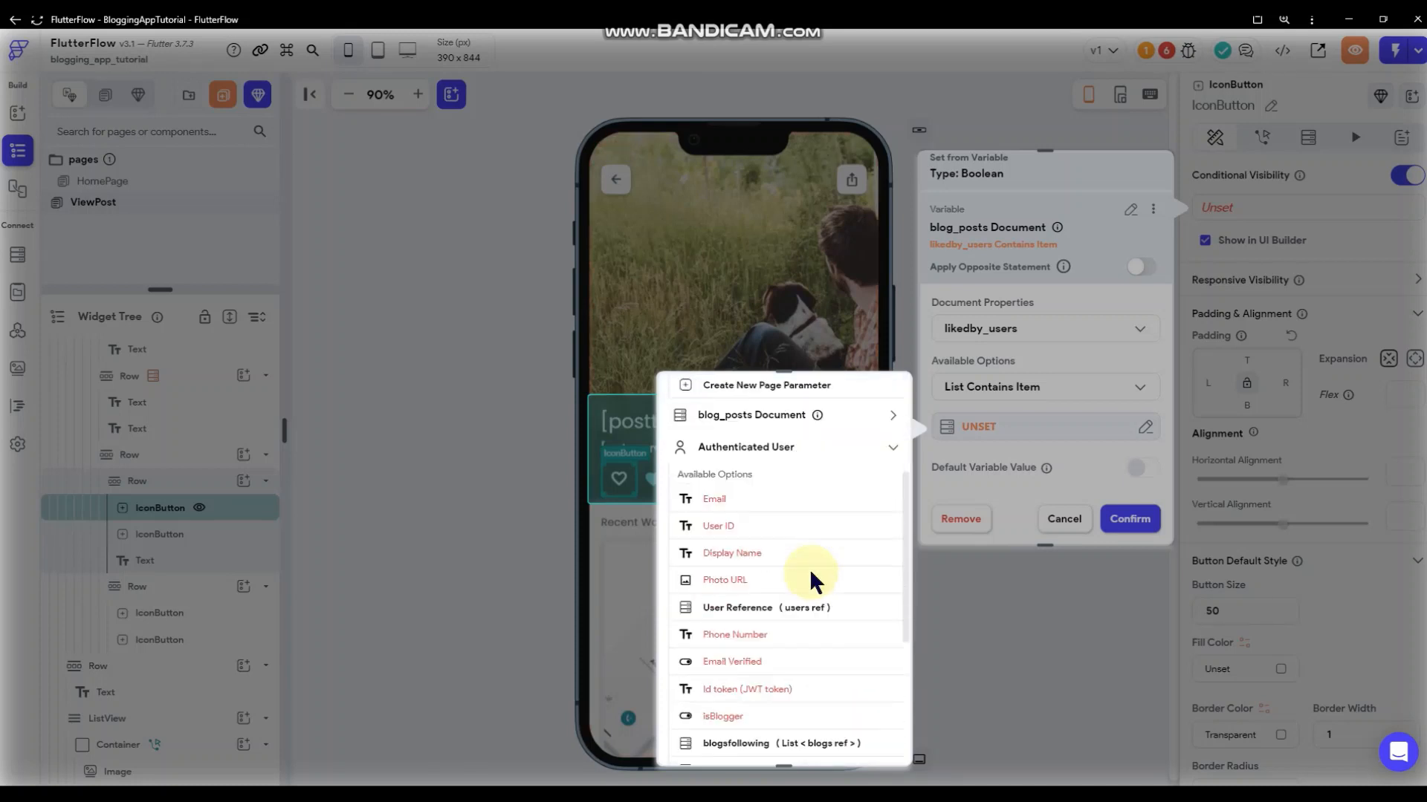
click(790, 607)
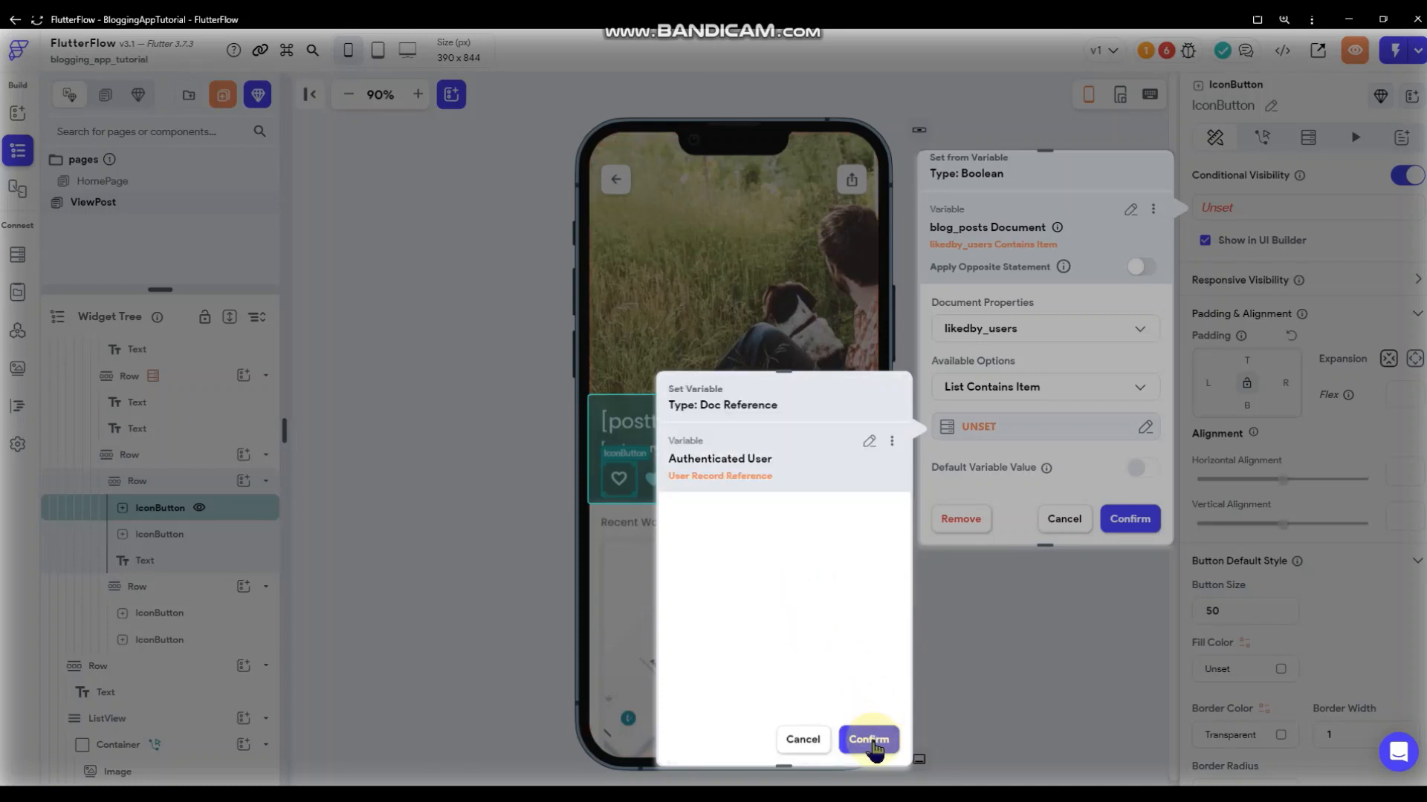
click(889, 264)
click(1140, 267)
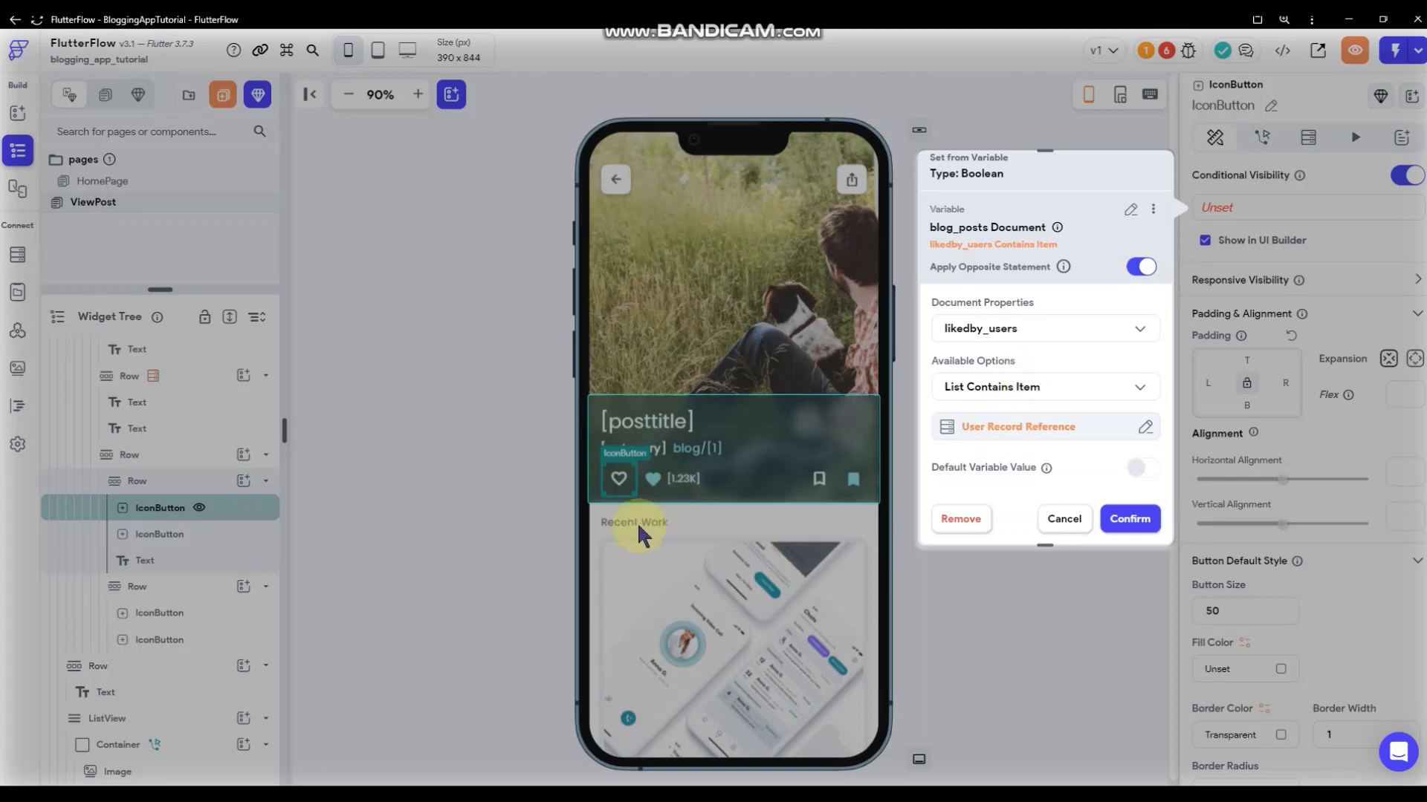
click(1130, 519)
- Copy the outlined heart's visibility variable to the filled heart's conditional visibility, leaving the opposite statement off, and confirm it
click(1285, 214)
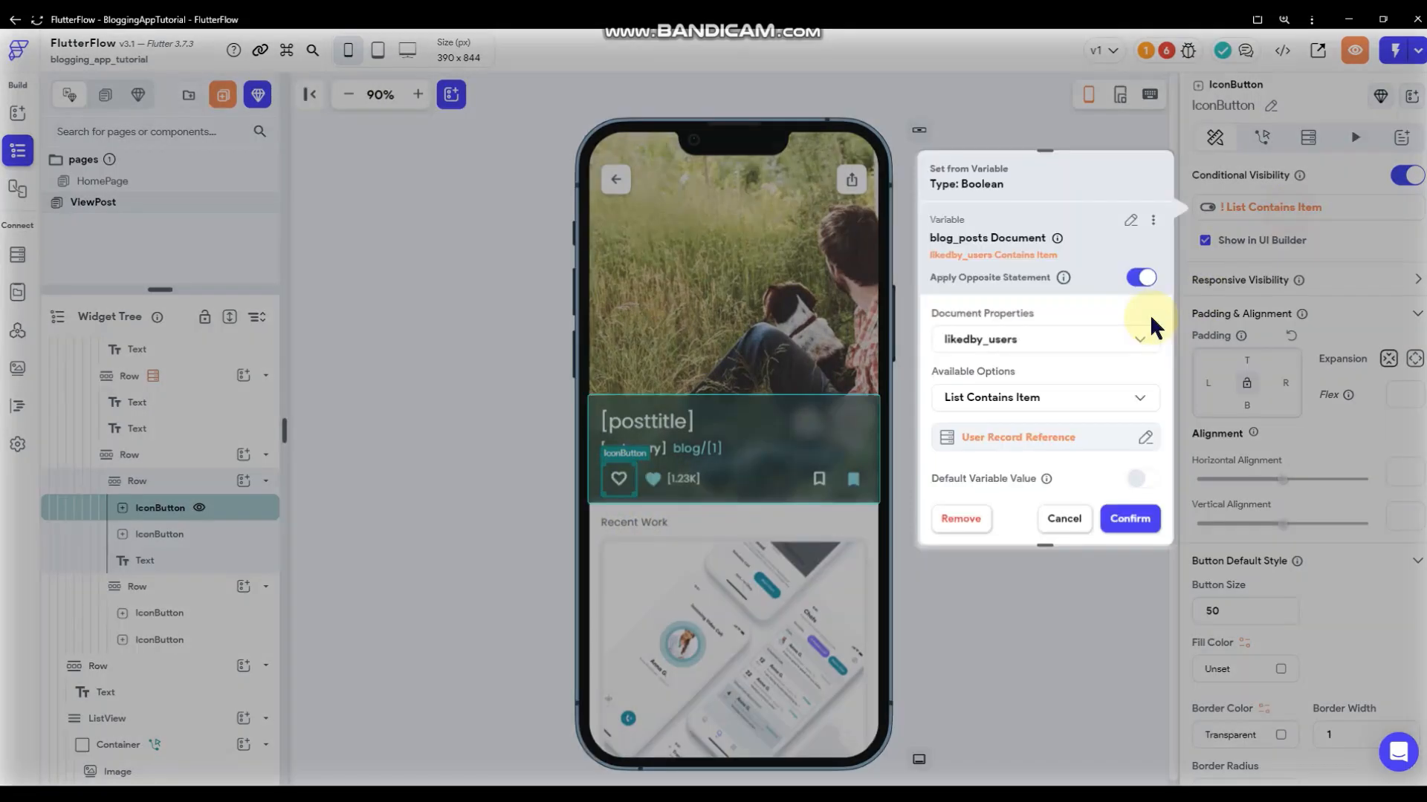
click(1152, 220)
click(1123, 257)
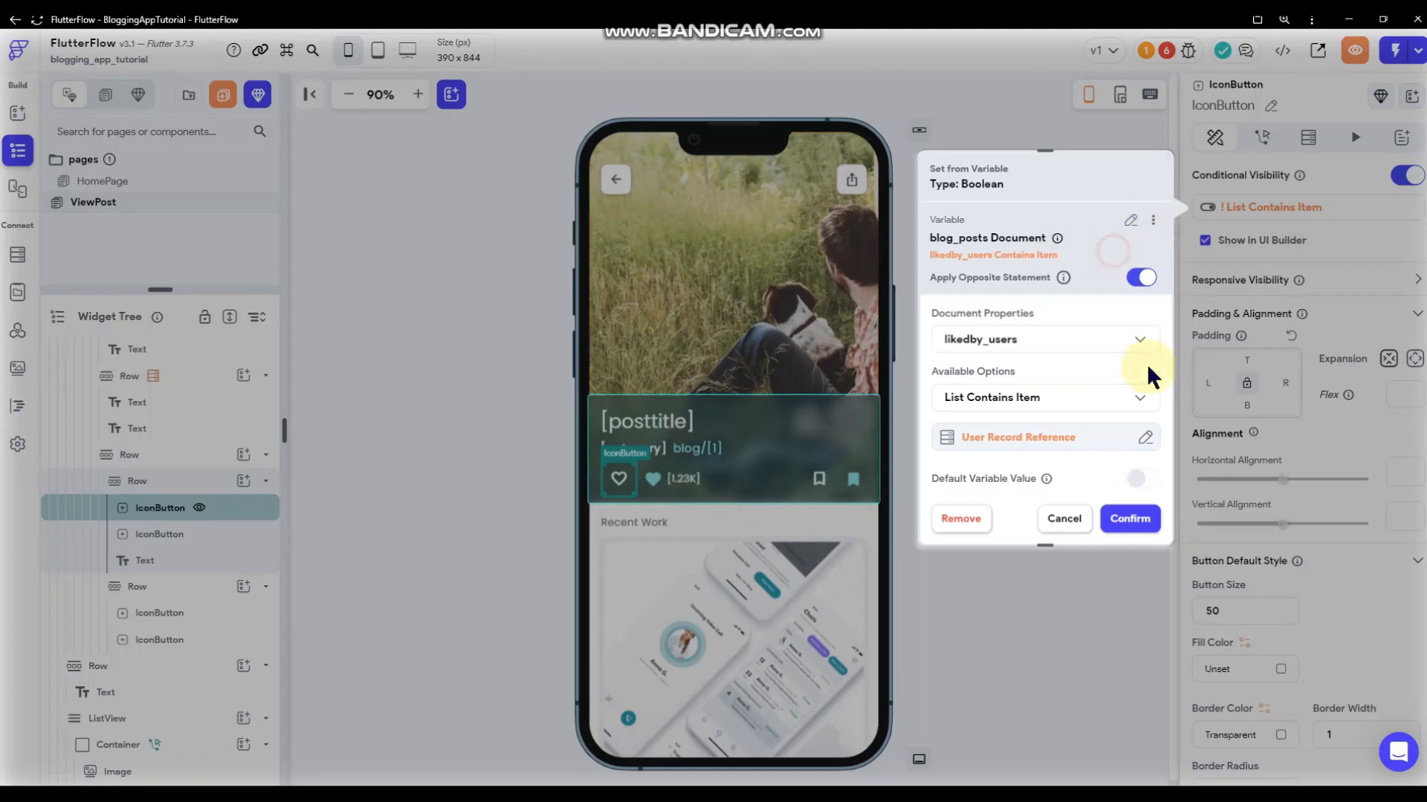
click(652, 478)
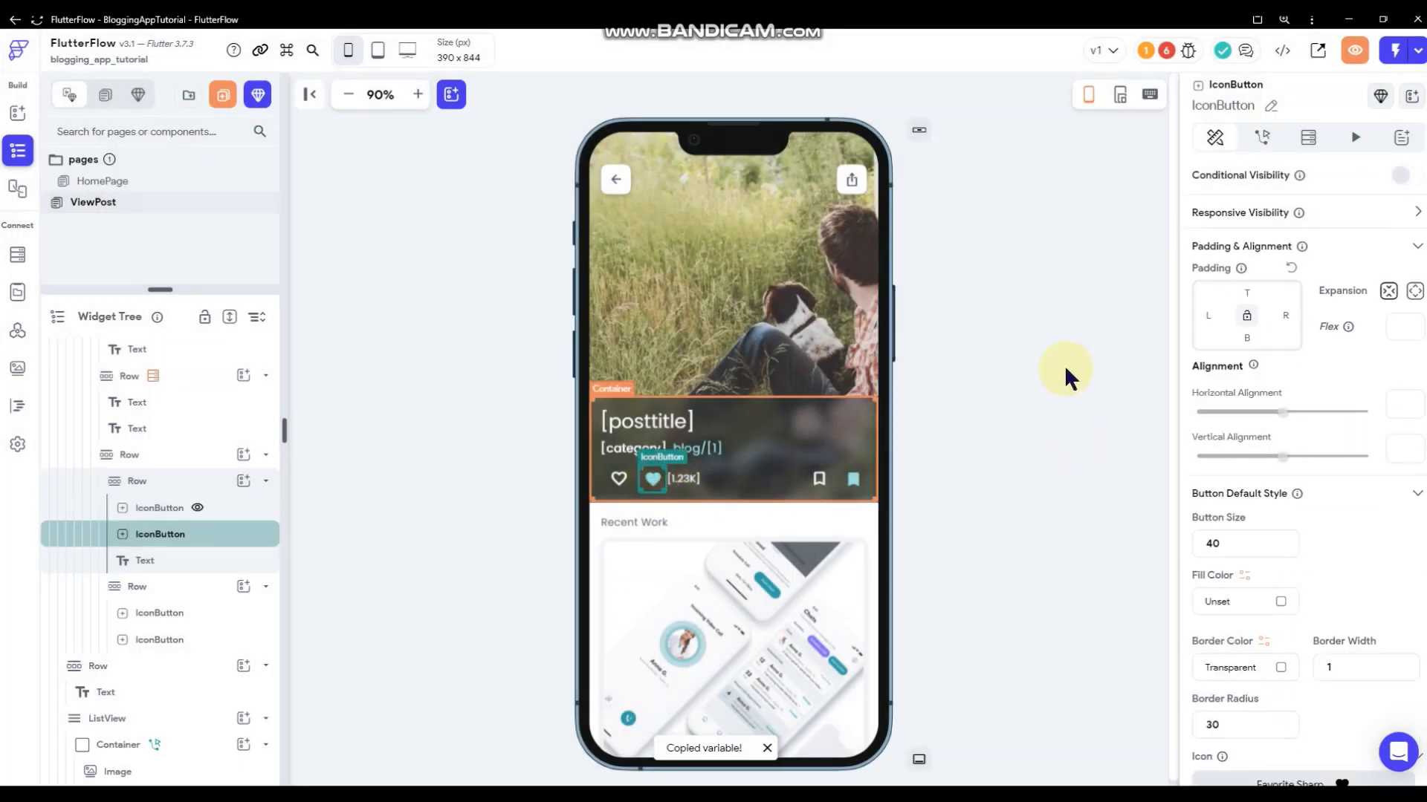
click(1407, 178)
click(1234, 216)
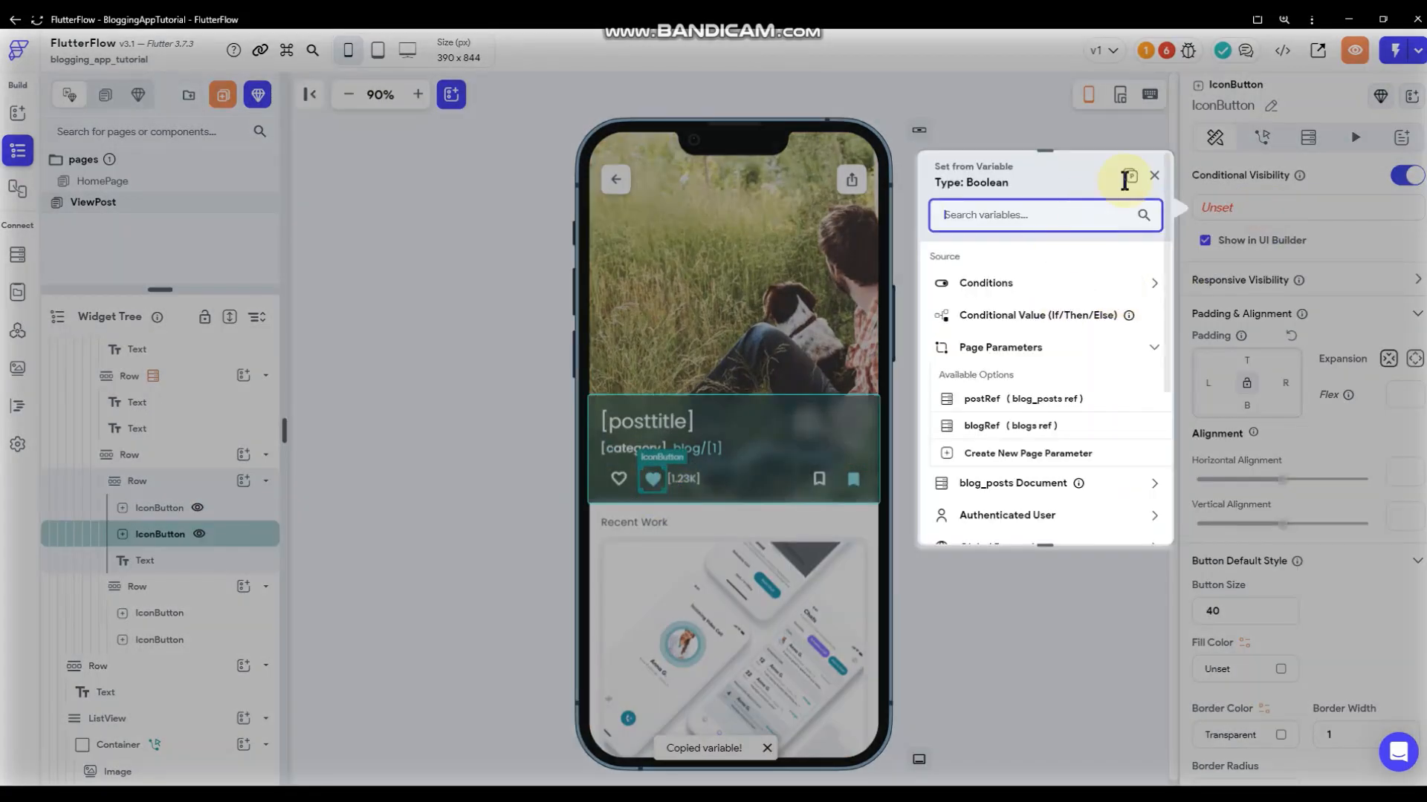
click(1128, 183)
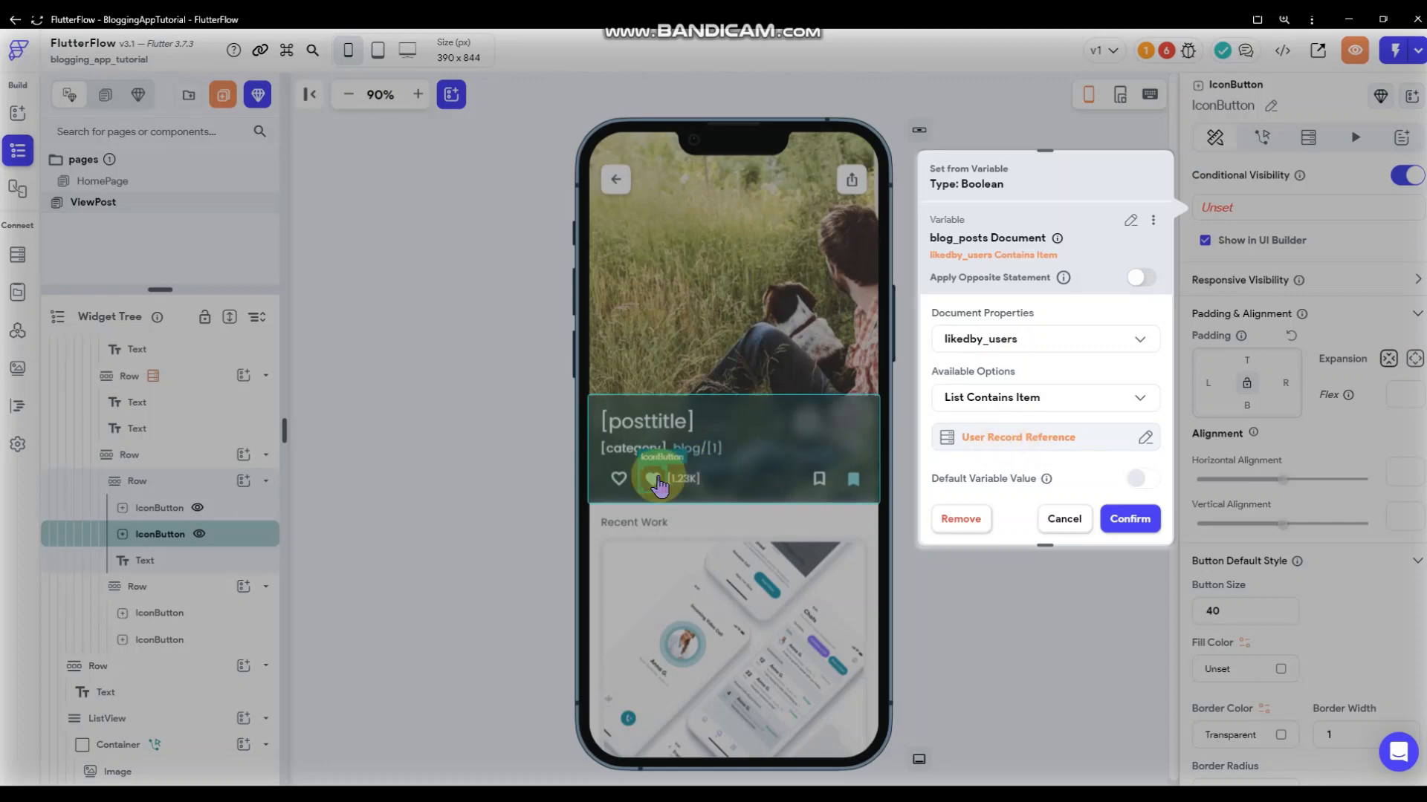
click(1124, 522)
click(1018, 385)
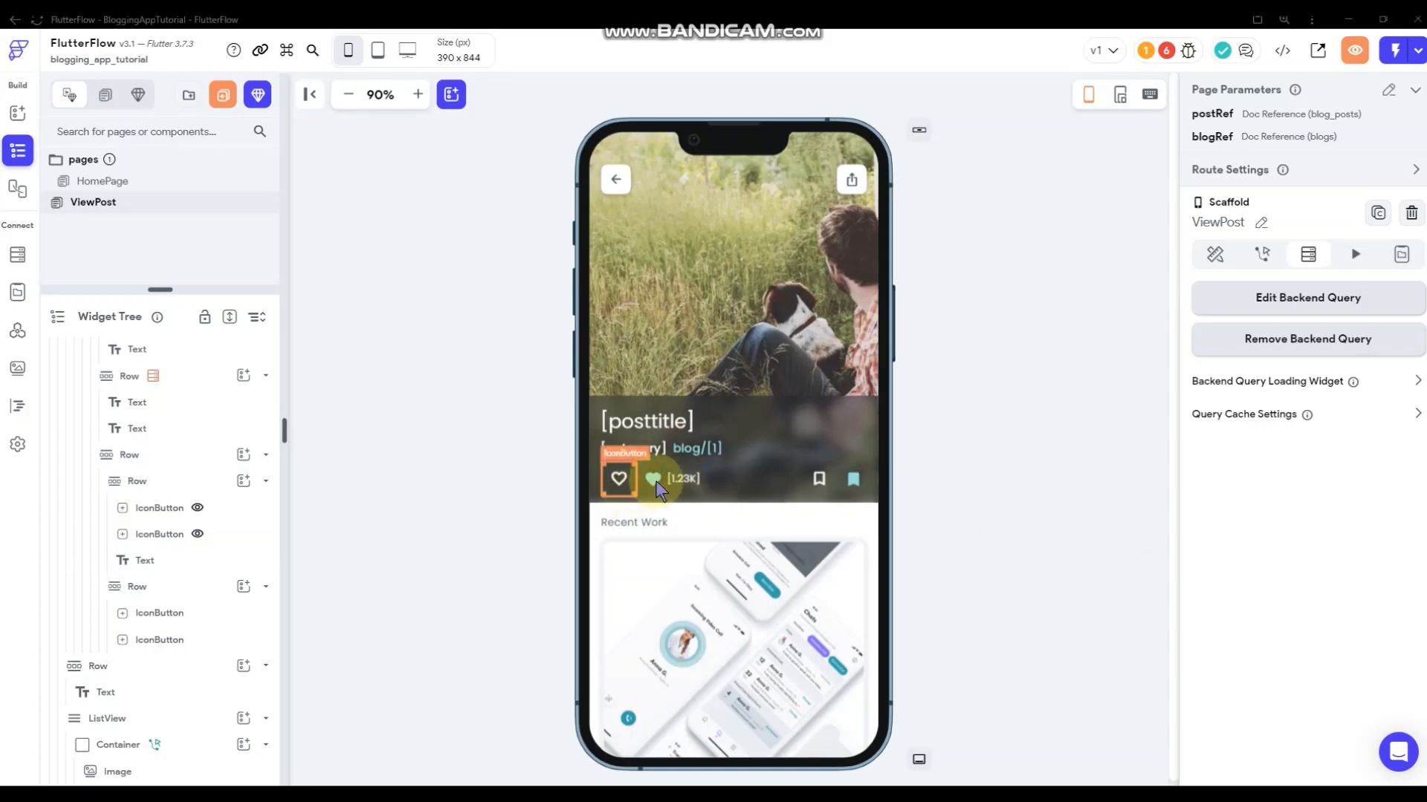
- Add an On Tap action to the outlined heart button that makes a Firestore Update Document backend call
click(619, 481)
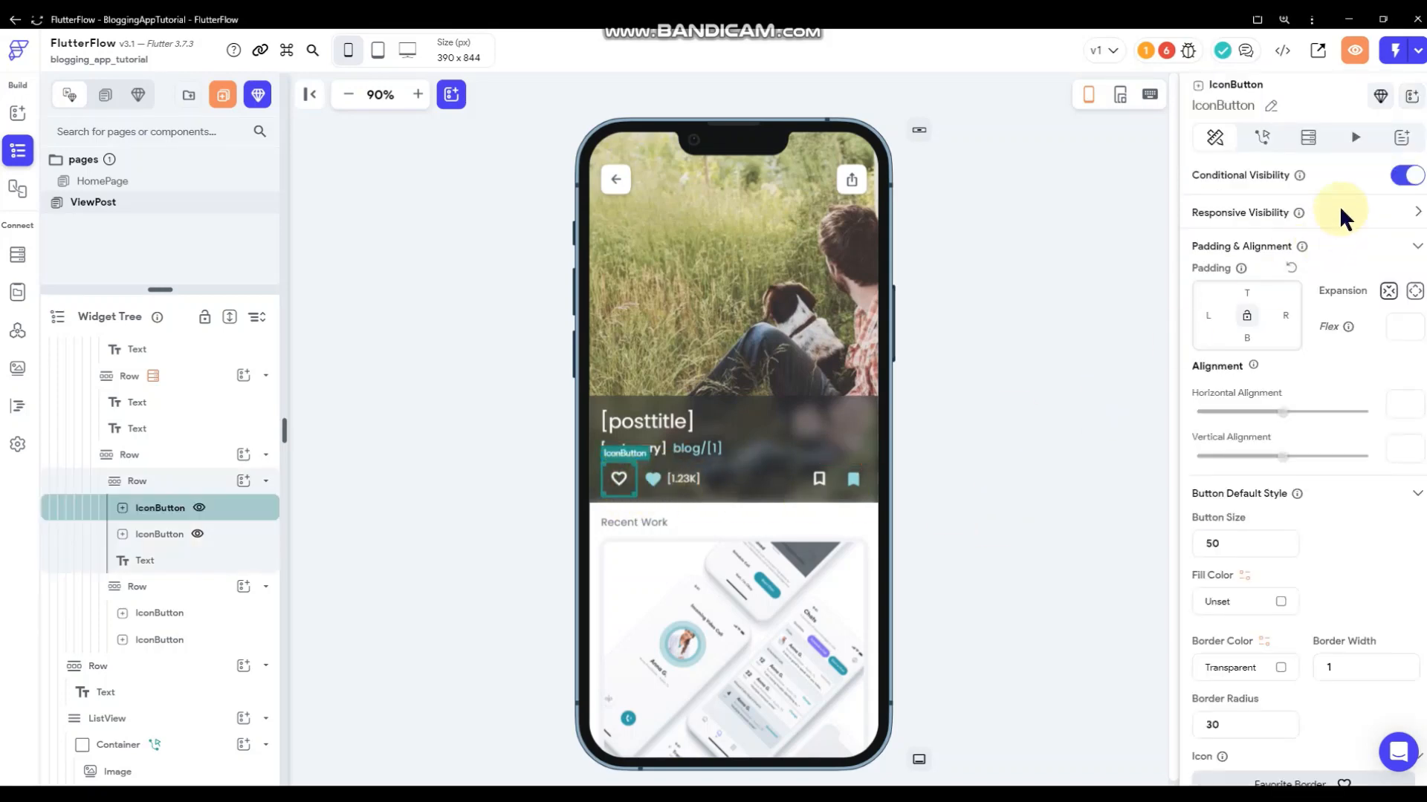
click(1262, 137)
click(1303, 262)
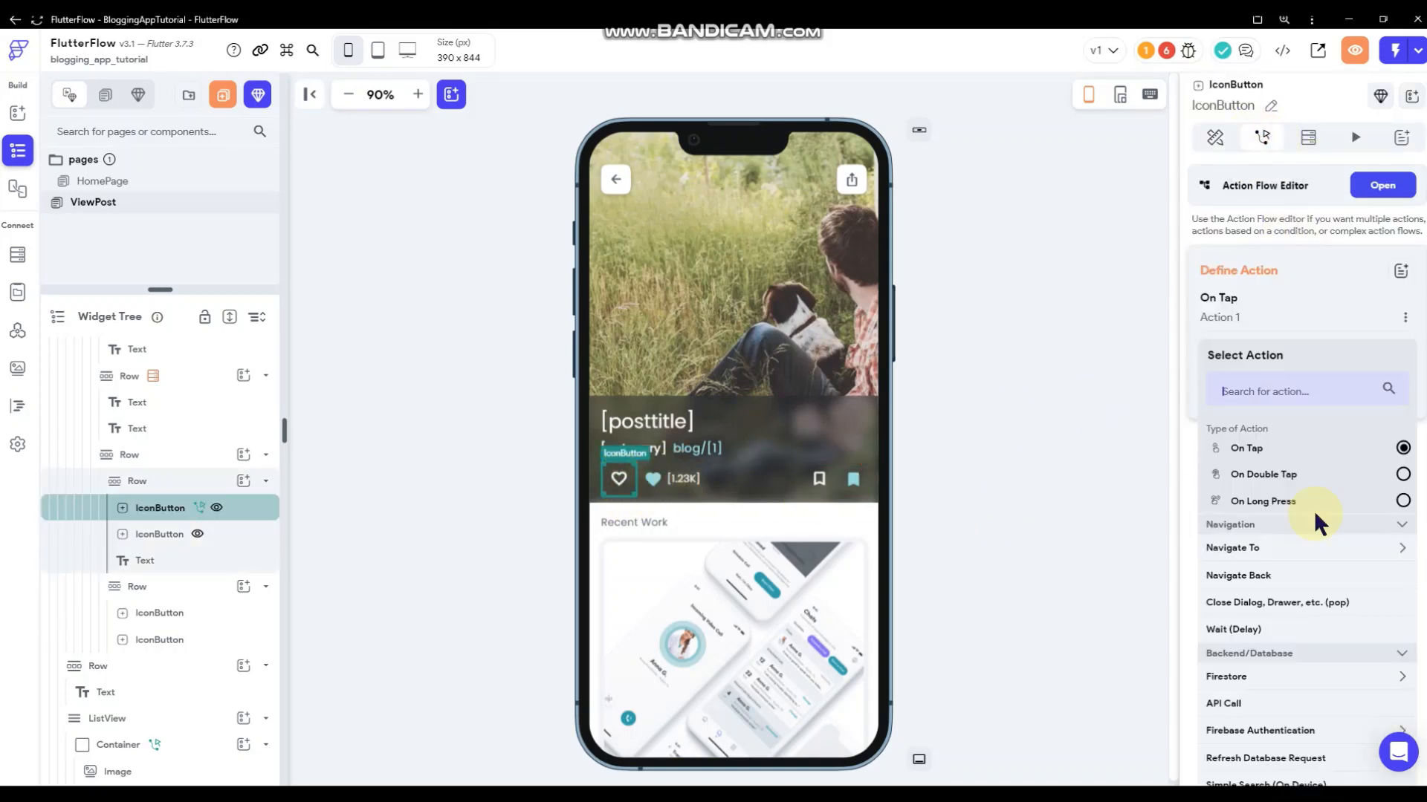
scroll(1308, 520, down, 2)
click(1285, 529)
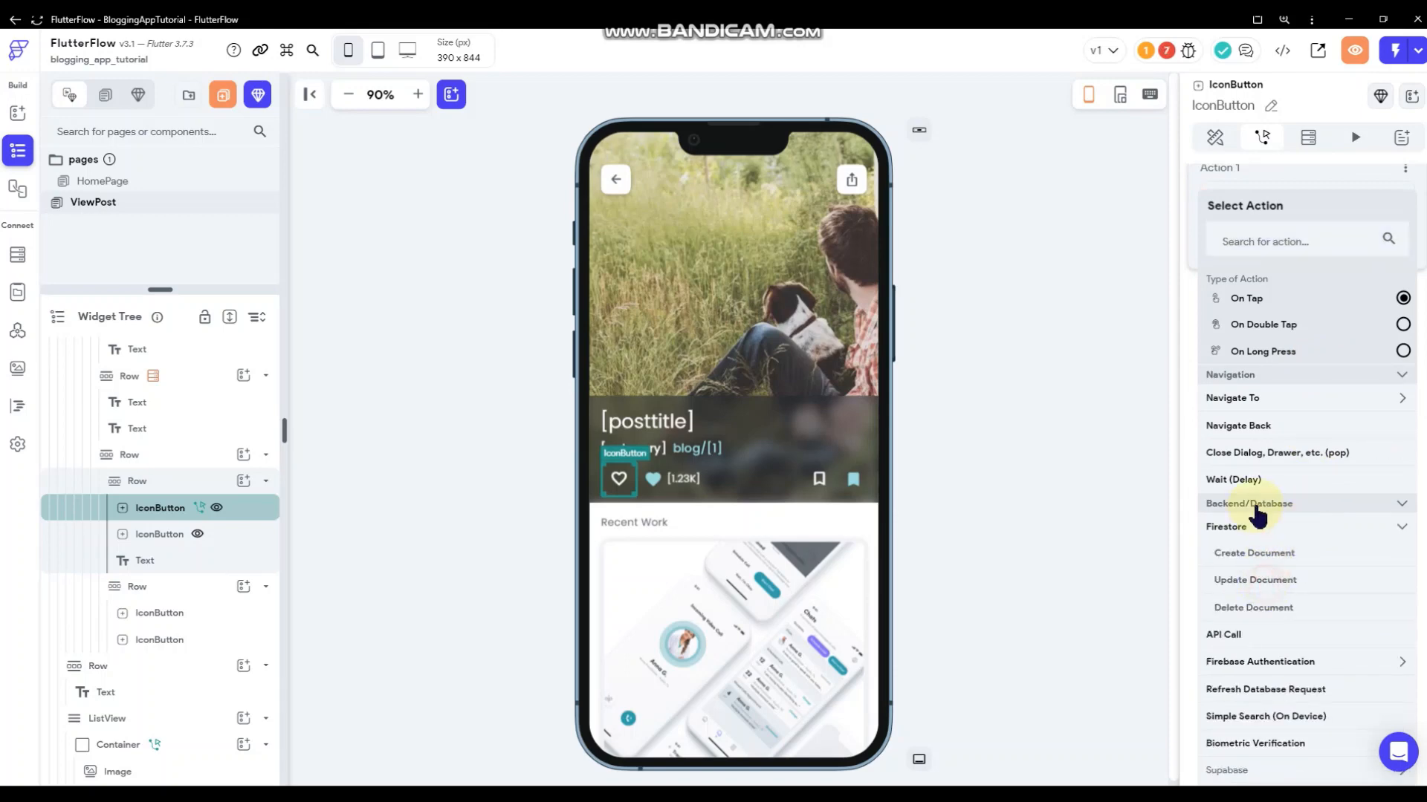
- Set the Update Document action's reference to the blog_posts document's own Reference and confirm it
click(1263, 407)
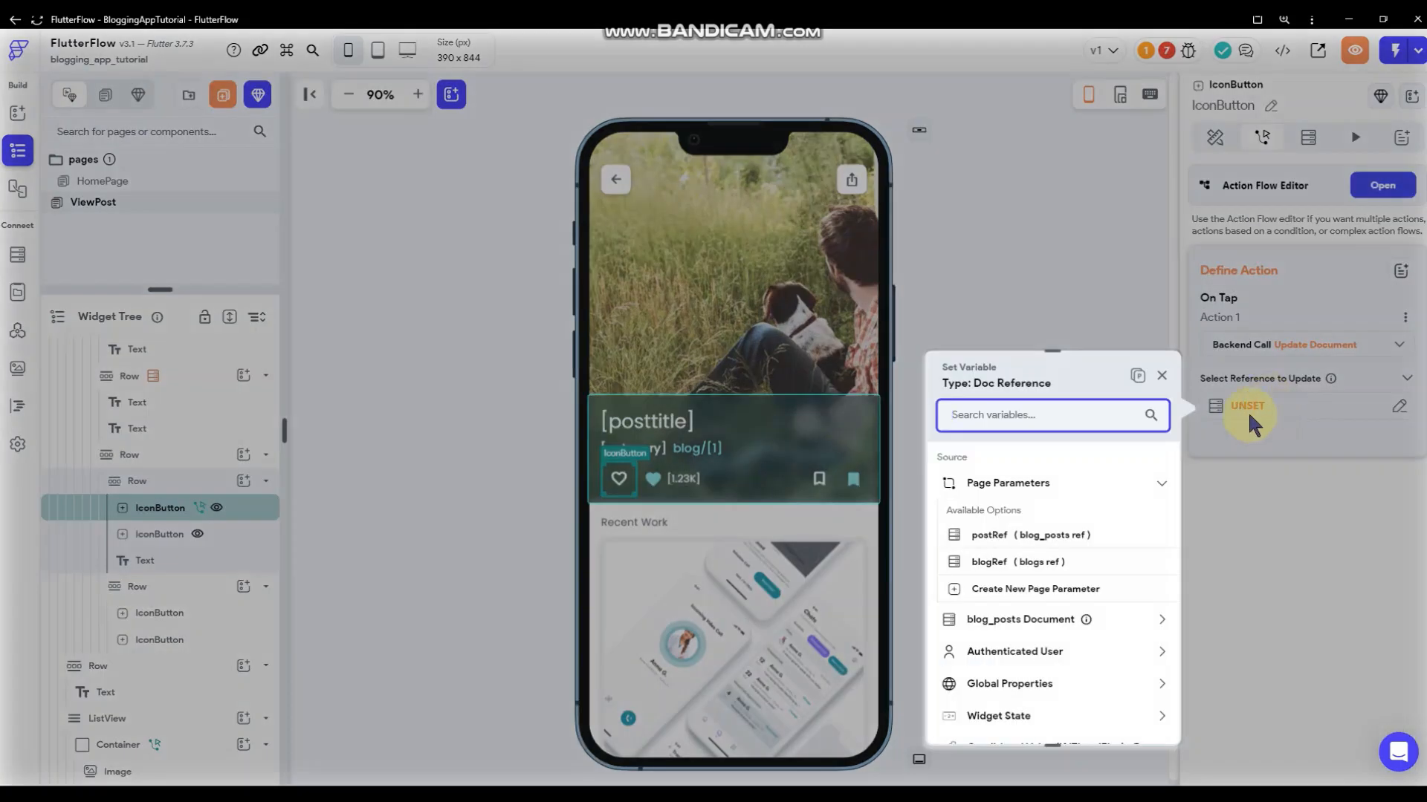
click(1040, 623)
scroll(1051, 613, down, 5)
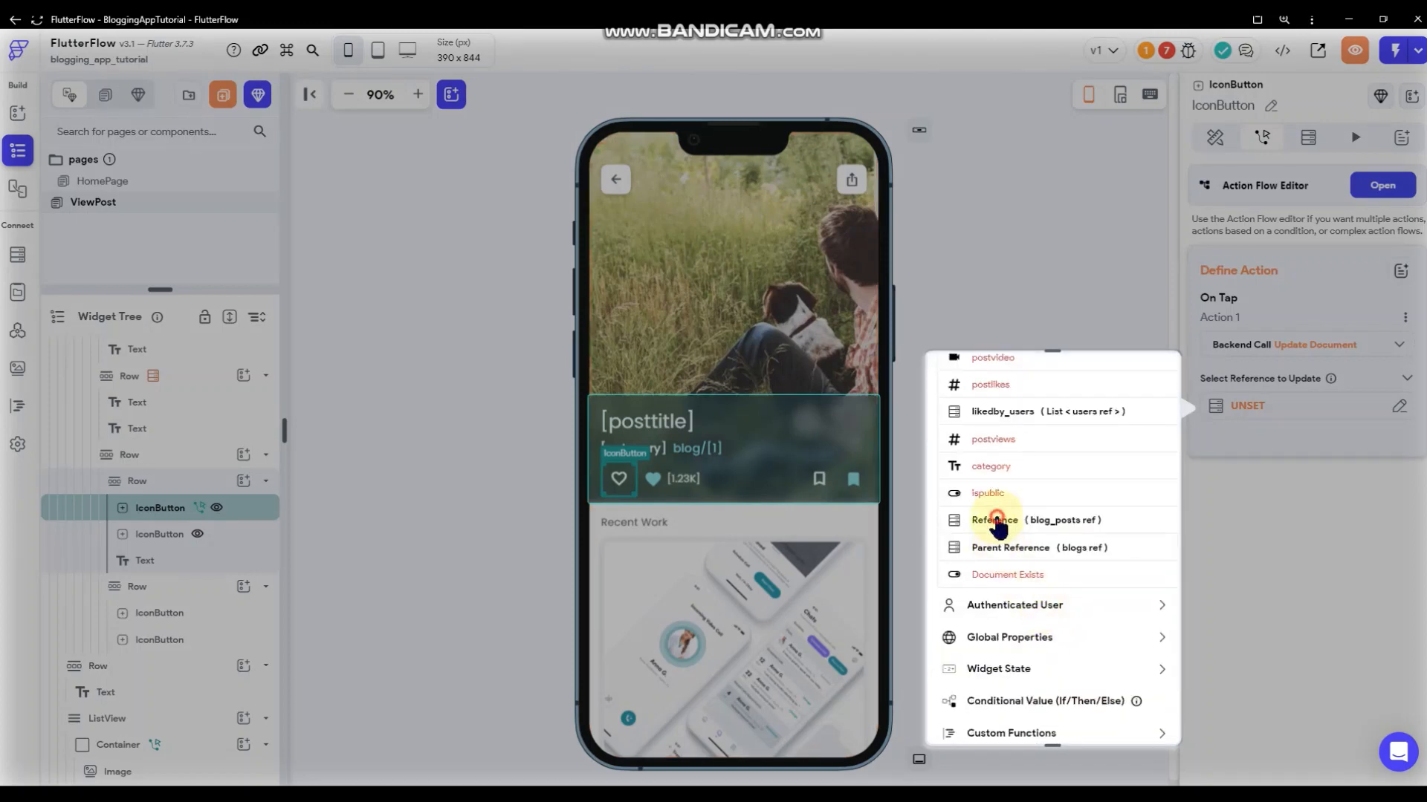
click(995, 520)
click(1260, 445)
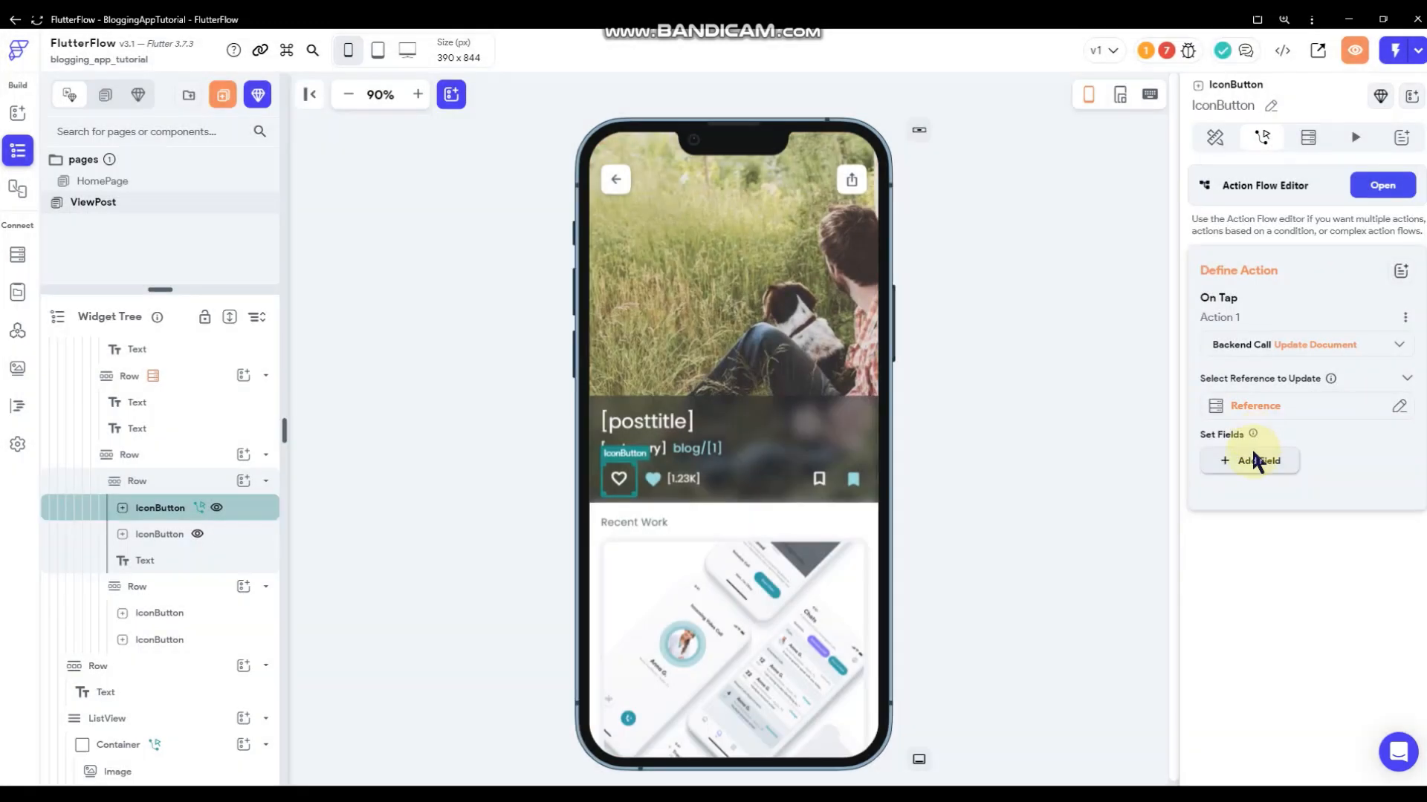
- Add a postlikes field to the update action that uses the Update value source to increment by 1
click(1261, 462)
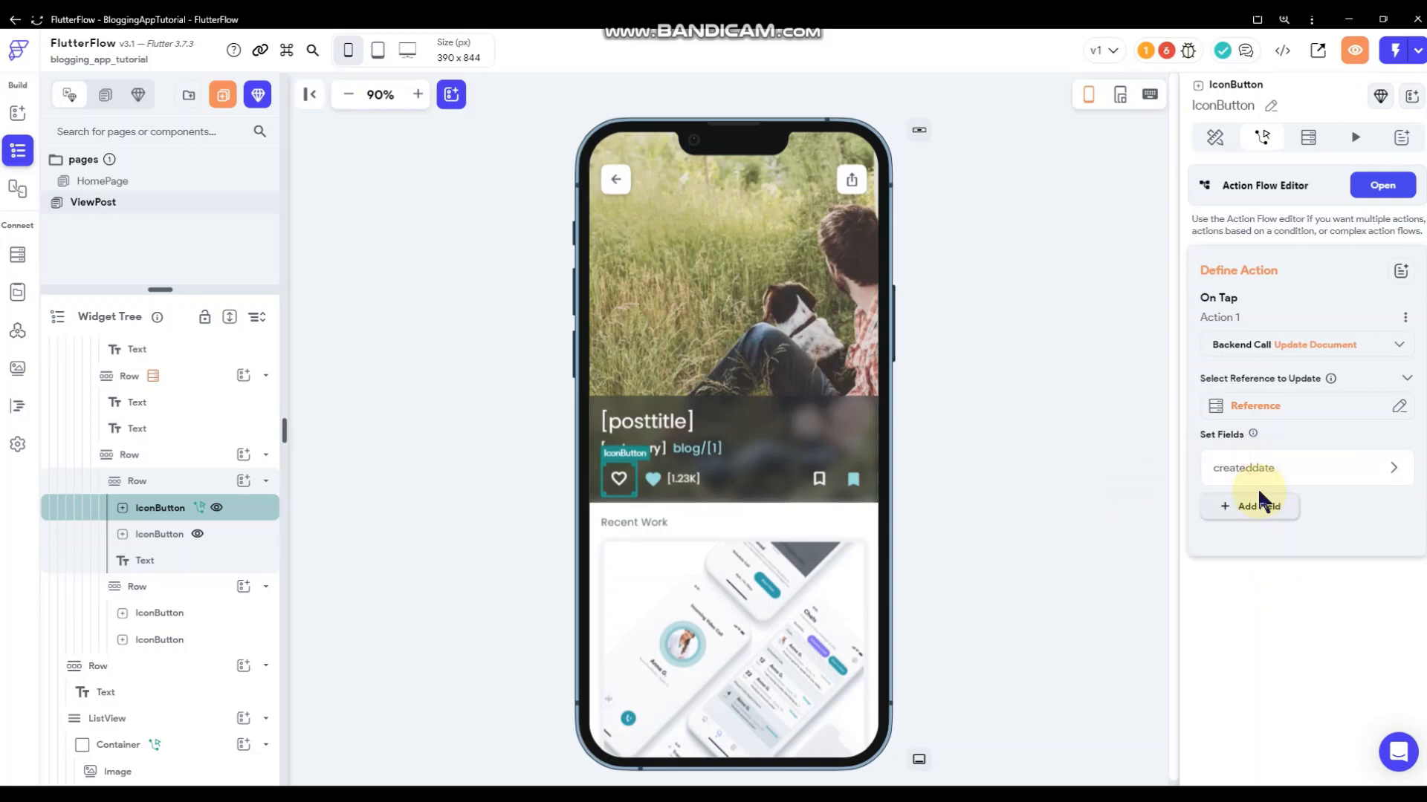
click(1265, 573)
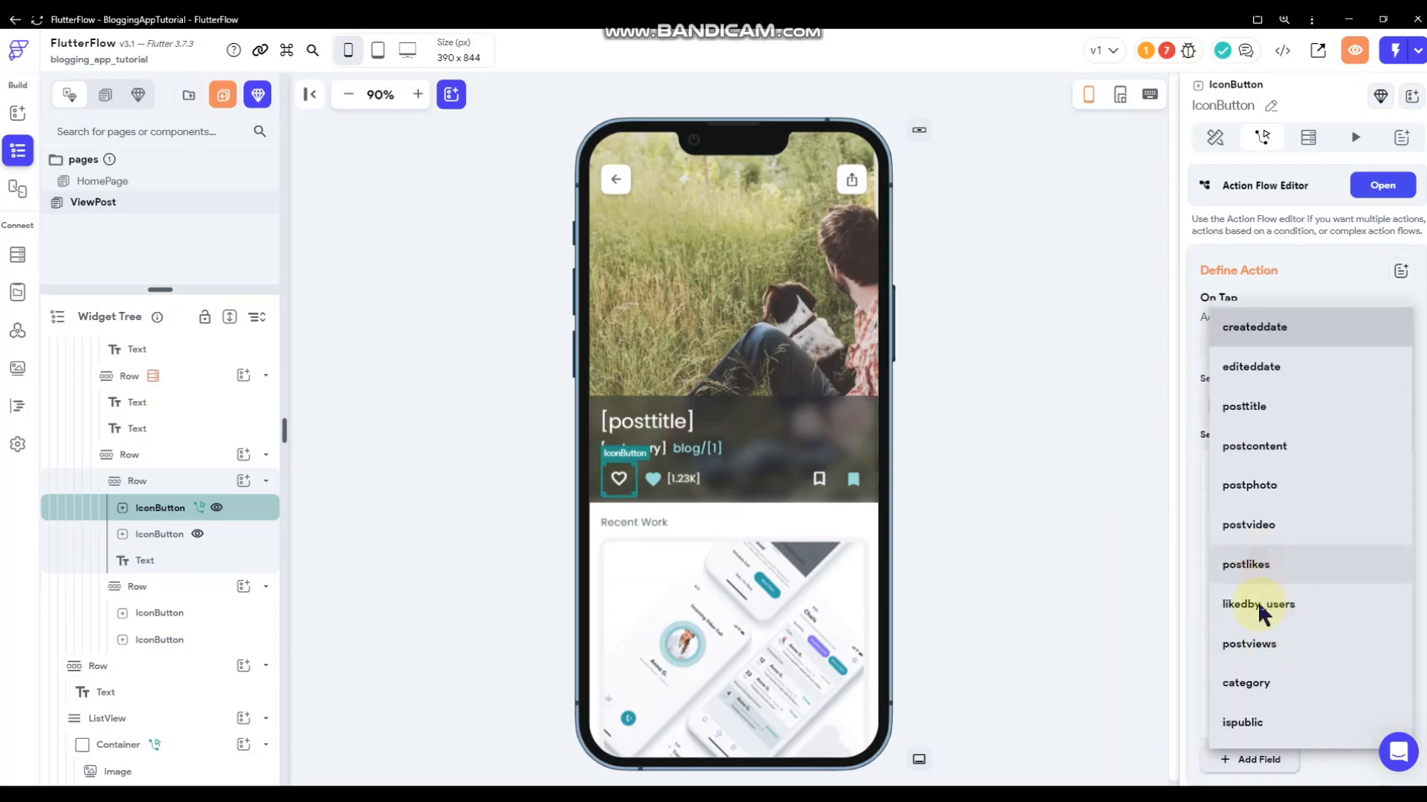
click(1267, 569)
click(1267, 655)
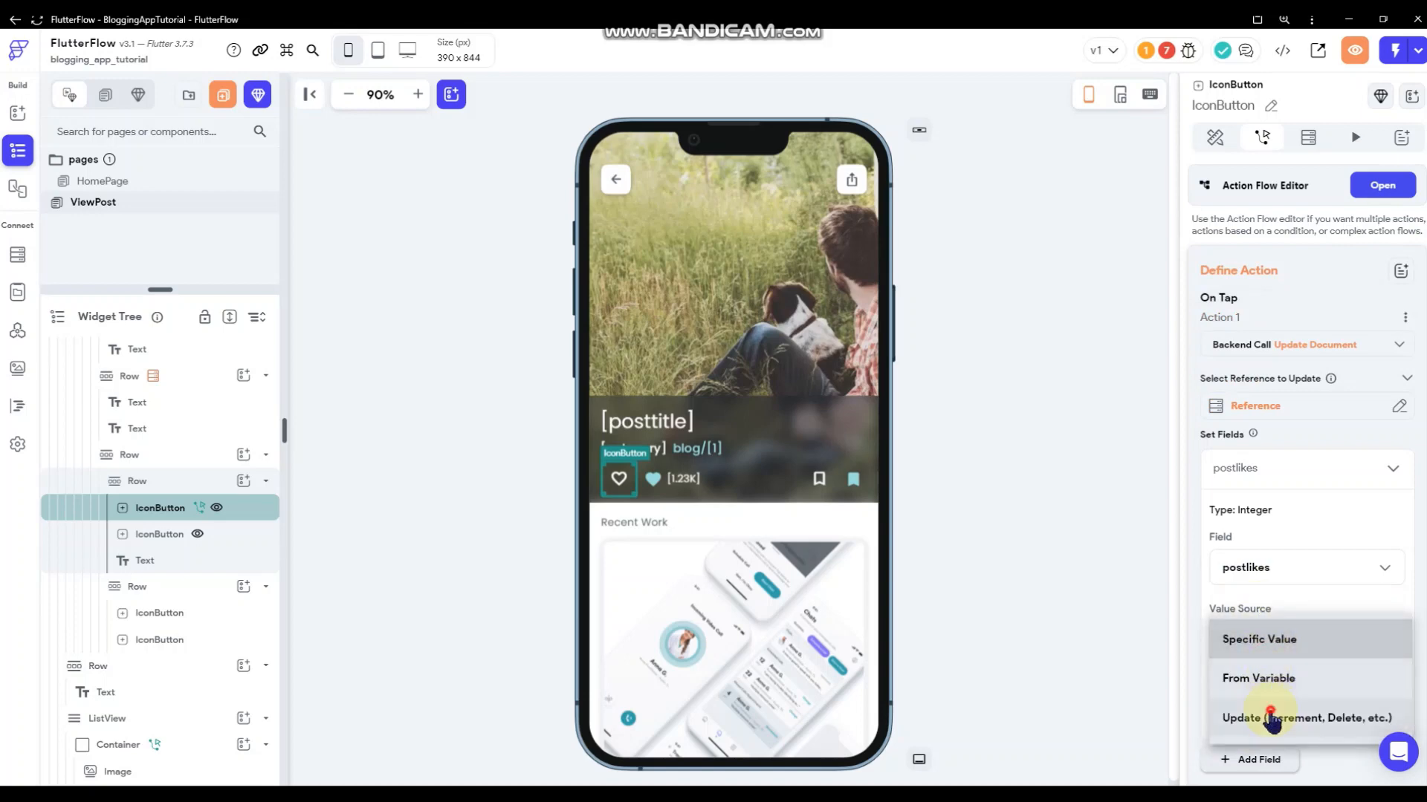
click(1272, 718)
scroll(1285, 619, down, 1)
click(1283, 619)
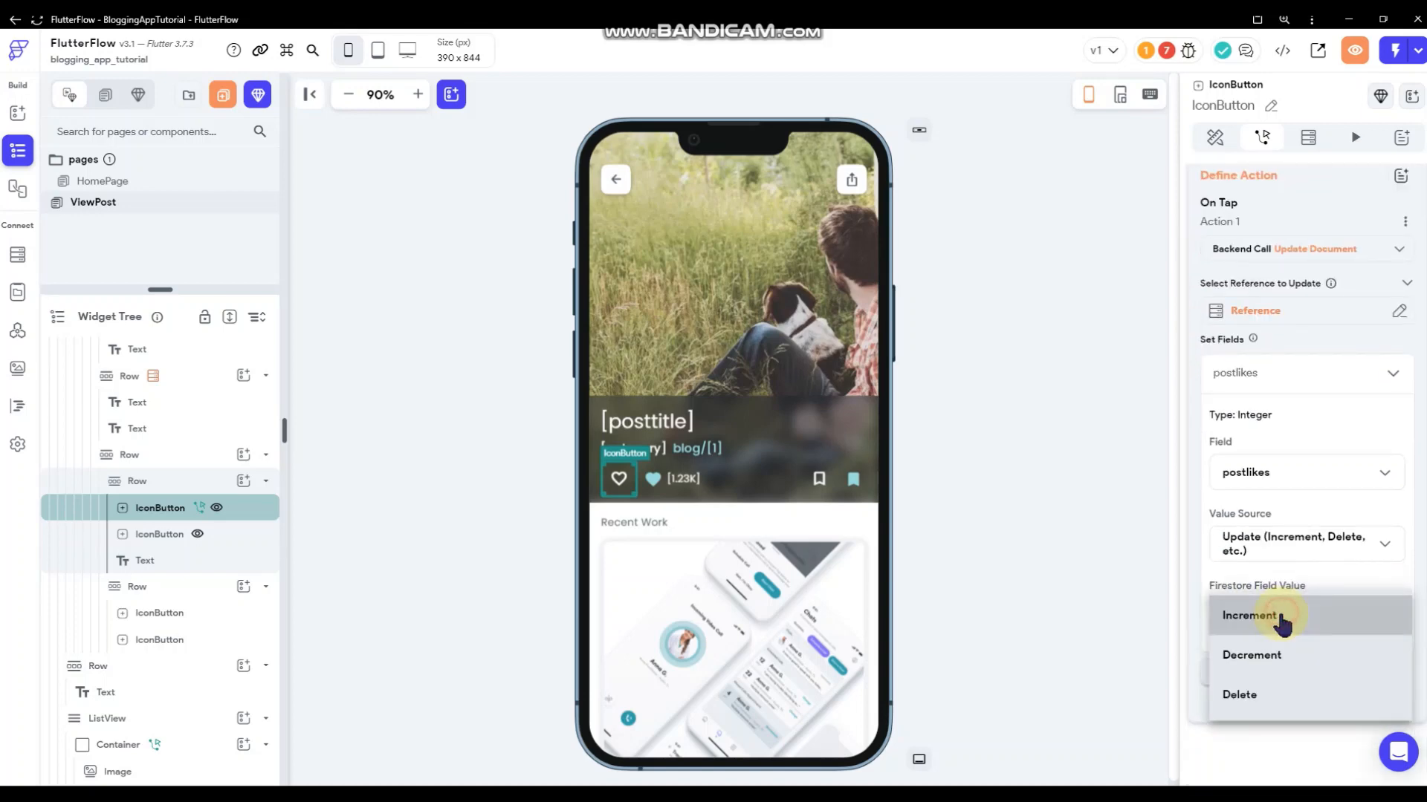
click(1282, 620)
scroll(1285, 654, down, 1)
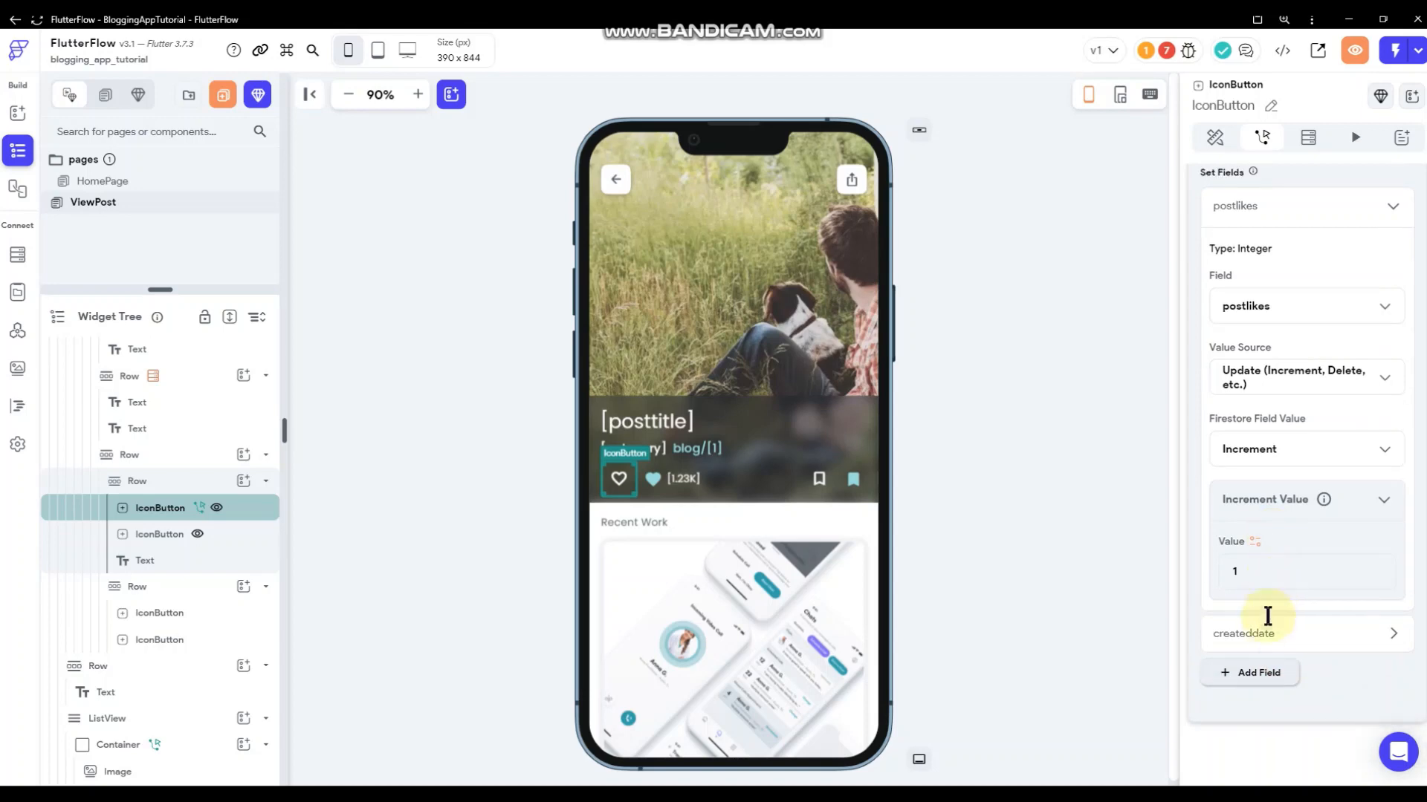
- Make likedby_users the action's second field, with Add to Set as update type and the authenticated user's User Reference as value
scroll(1272, 557, down, 2)
click(1277, 513)
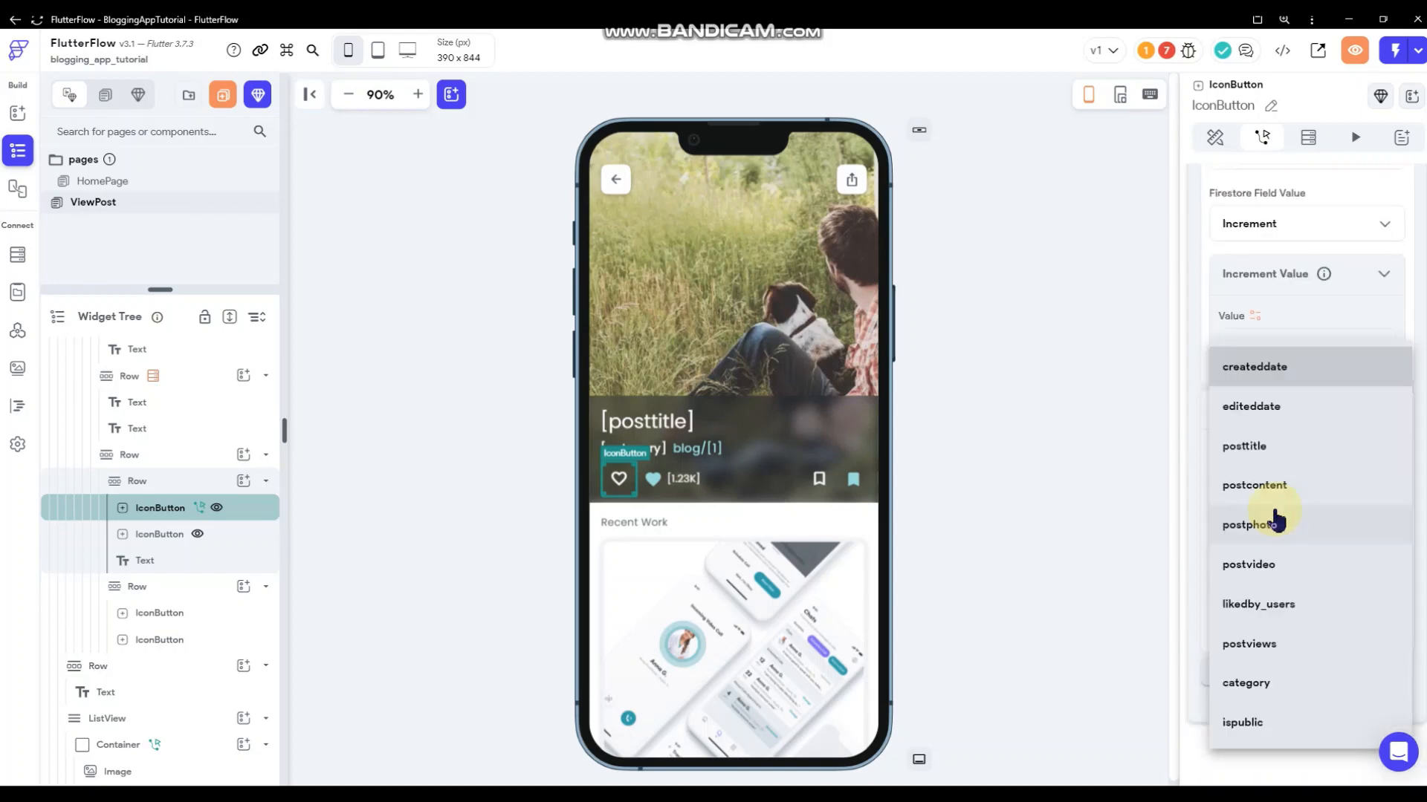
click(1262, 604)
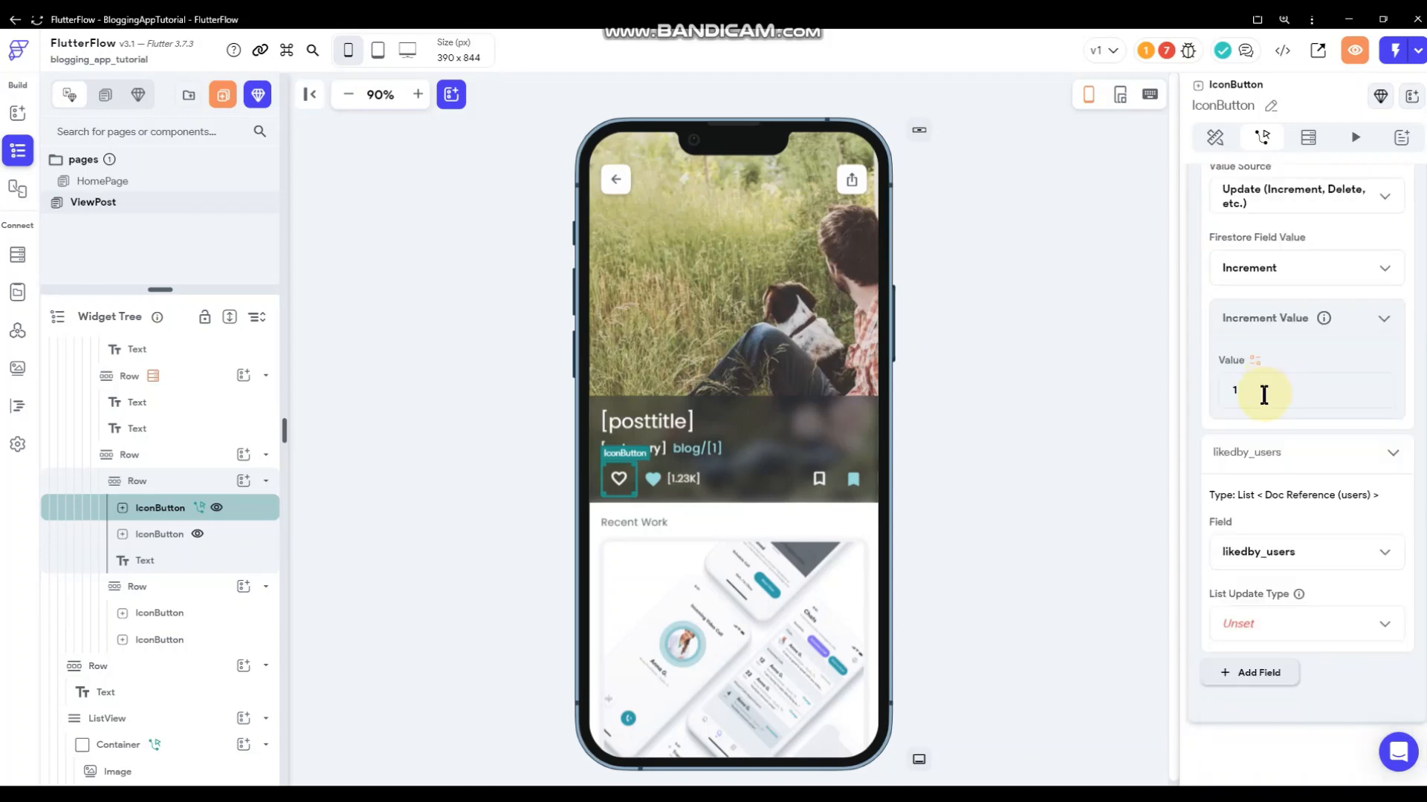
click(1281, 623)
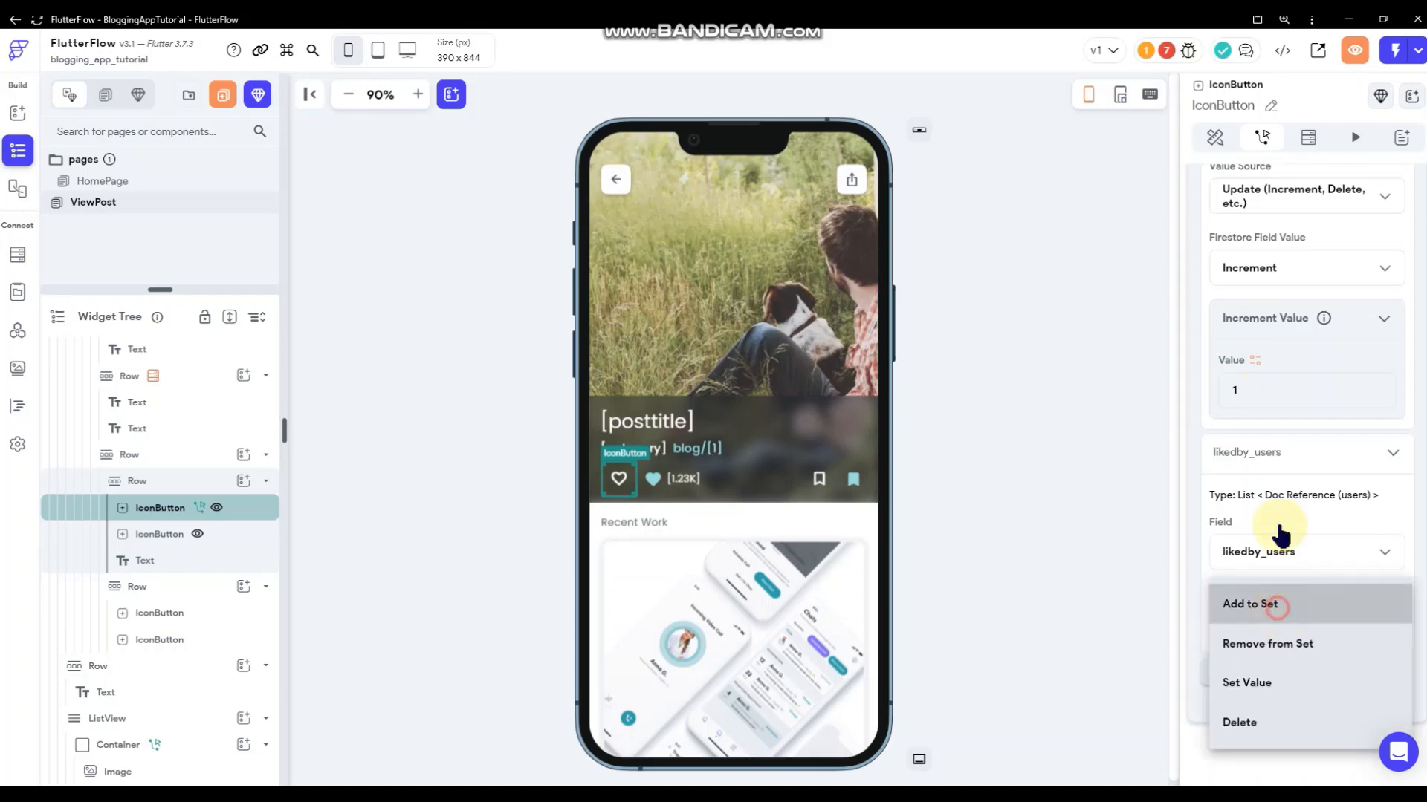
click(1259, 601)
click(1267, 632)
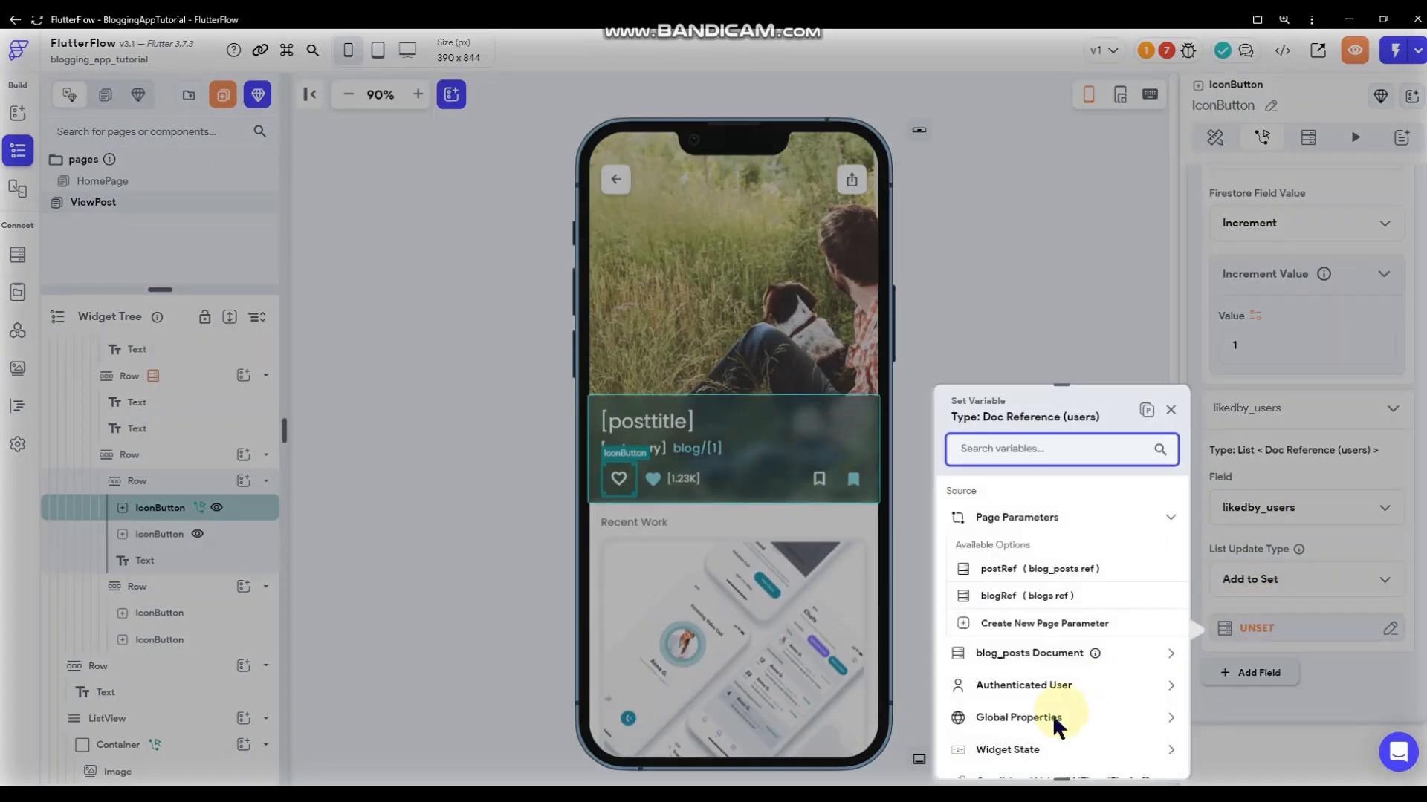
click(1051, 681)
scroll(1055, 669, down, 3)
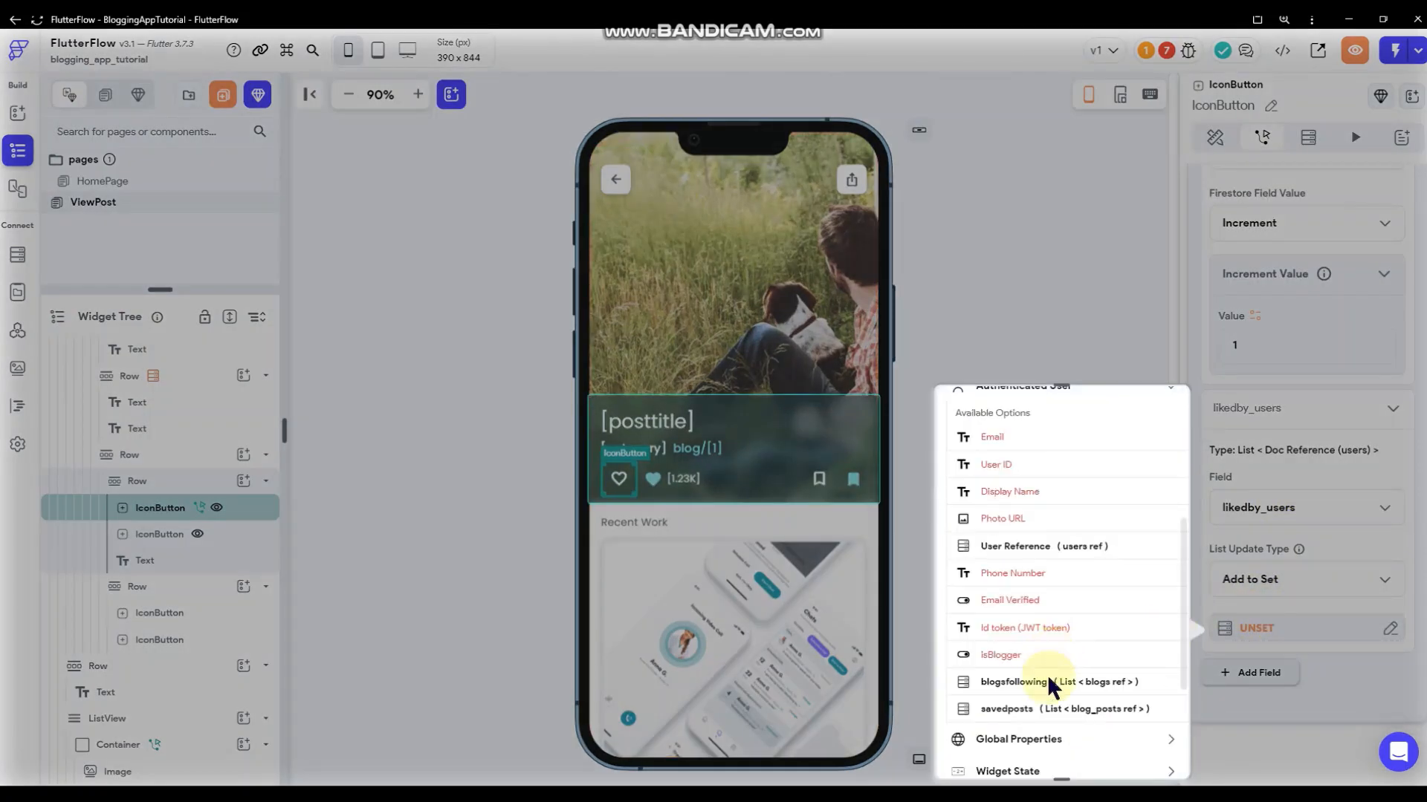
click(1009, 546)
click(1146, 753)
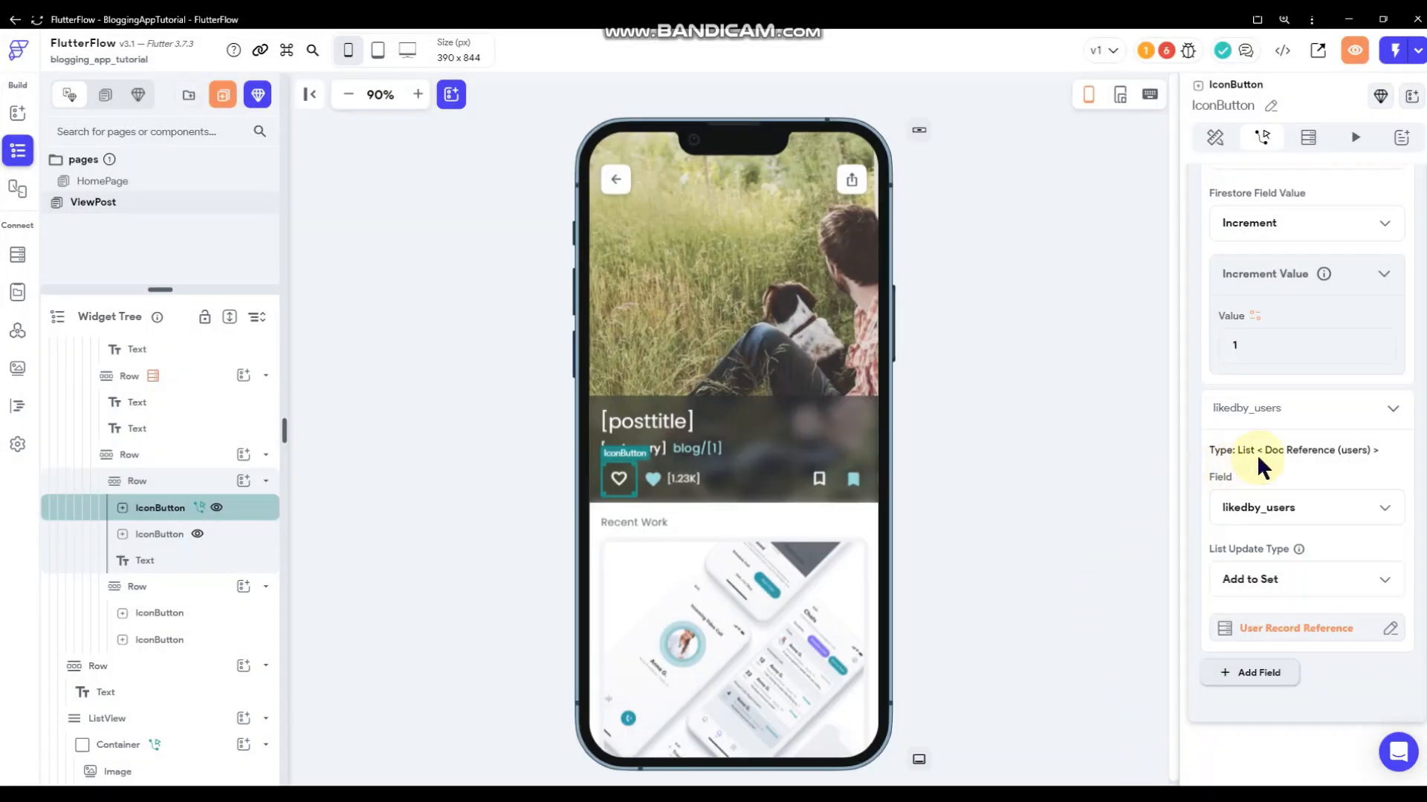
- Copy the outlined heart button's Update Document action and paste it onto the filled heart button
scroll(1323, 448, up, 6)
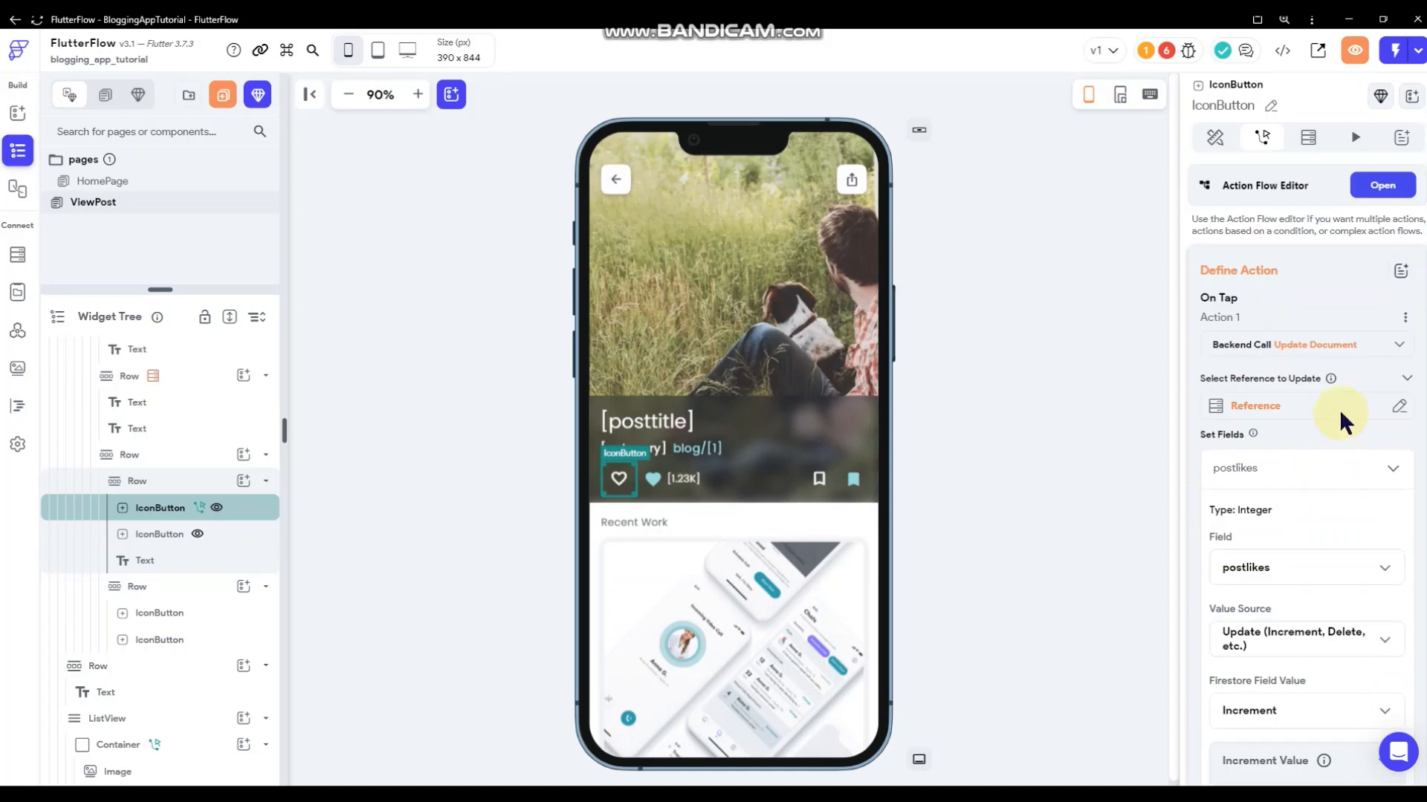
click(1404, 319)
click(1308, 347)
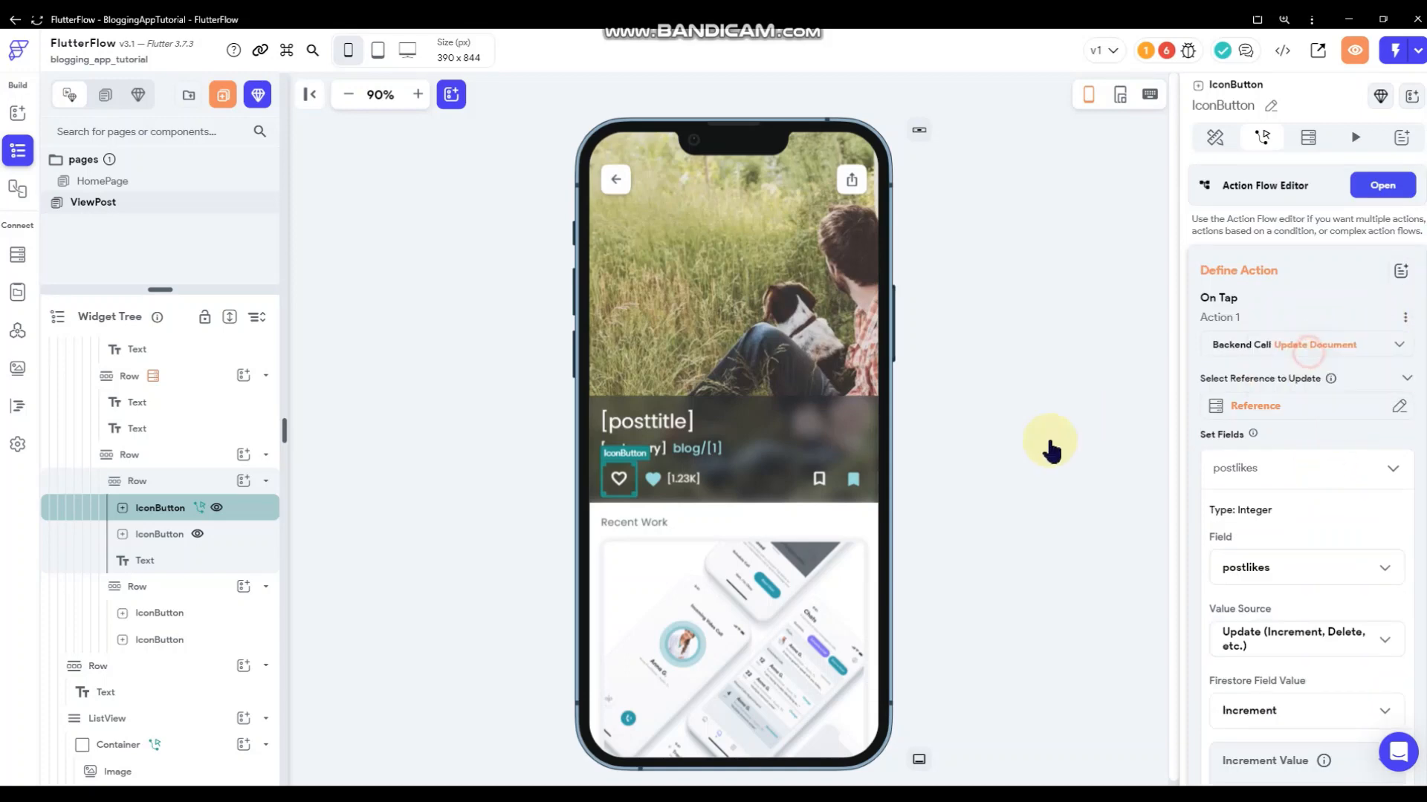
click(1003, 472)
click(655, 482)
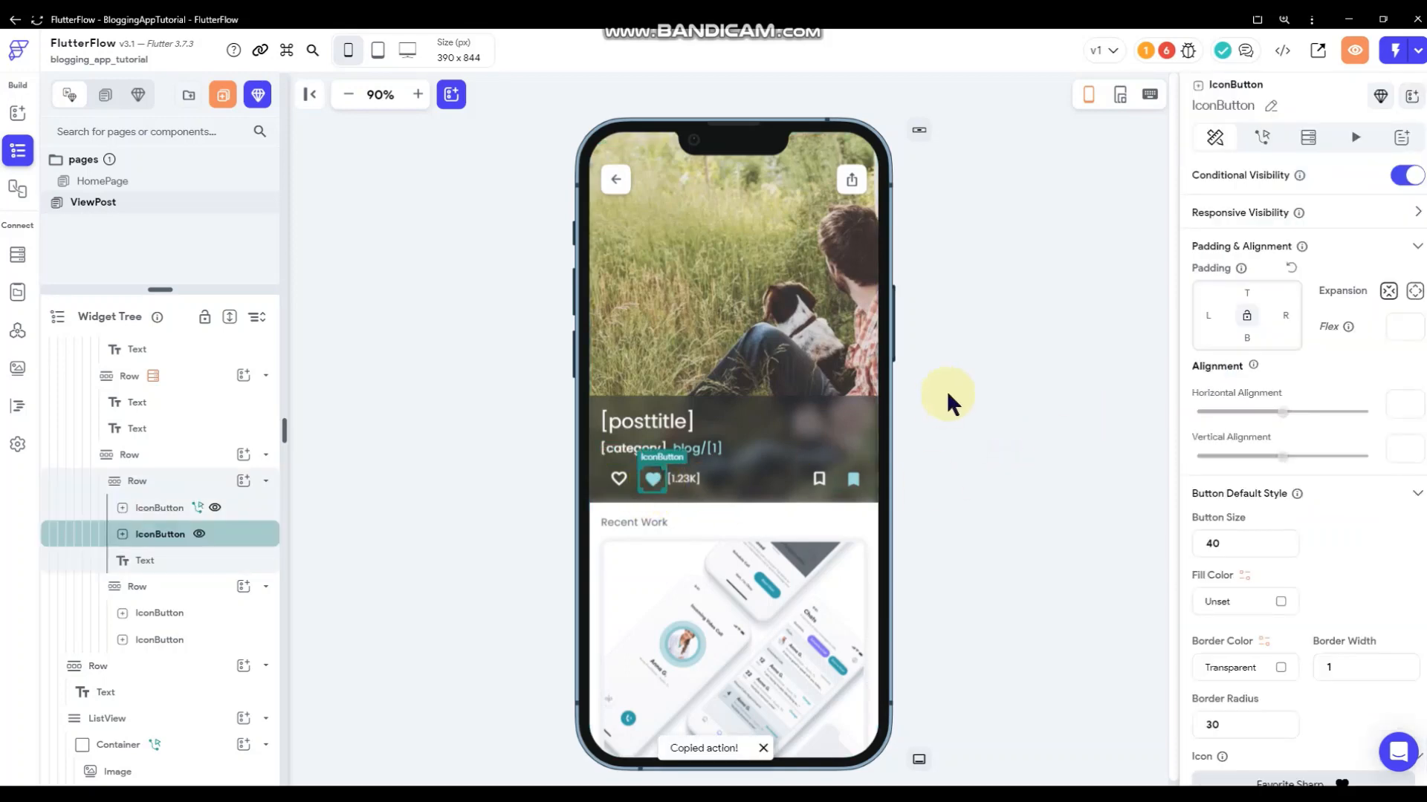
click(1258, 143)
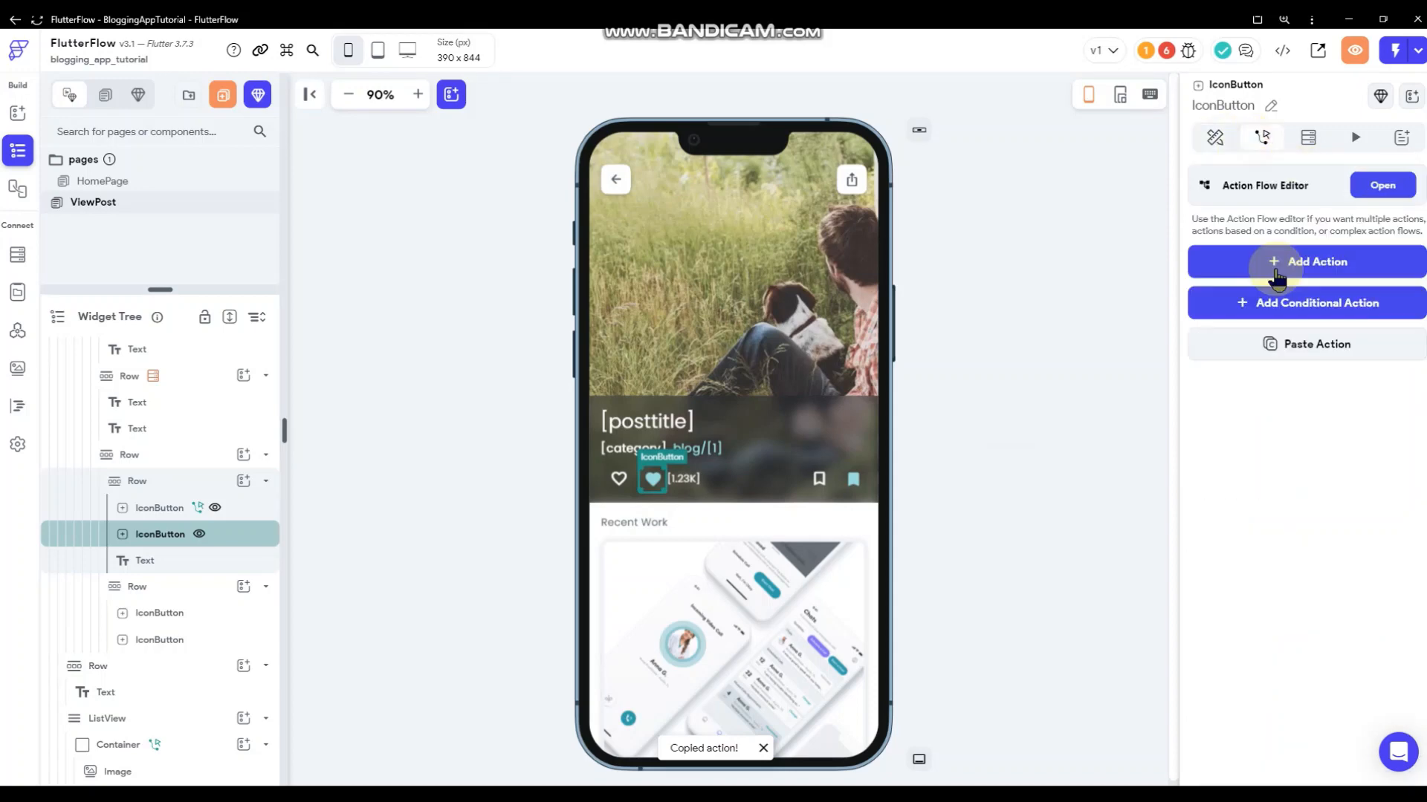
click(1306, 343)
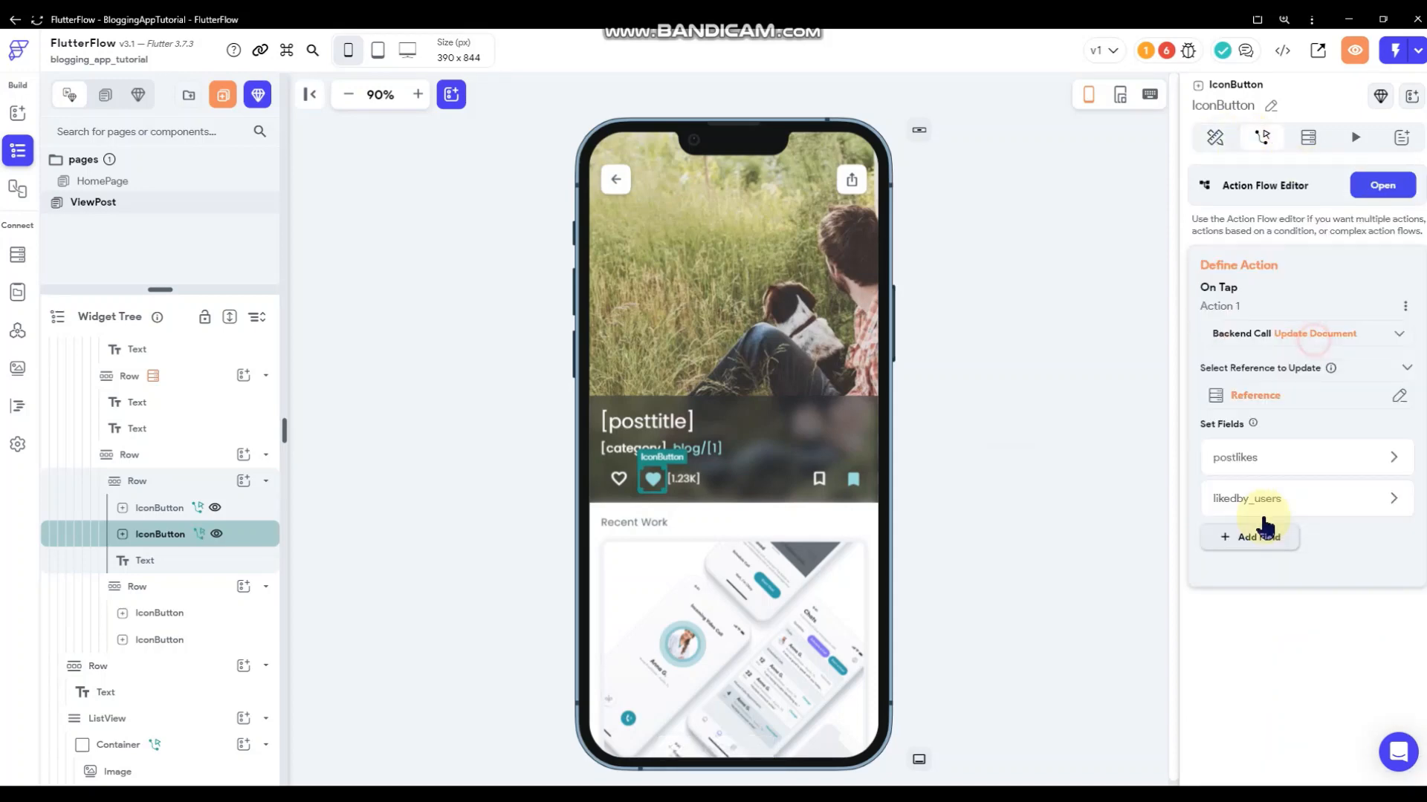
- Change the postlikes field in the filled heart's update action to Decrement
click(1282, 457)
scroll(1283, 483, down, 3)
click(1295, 486)
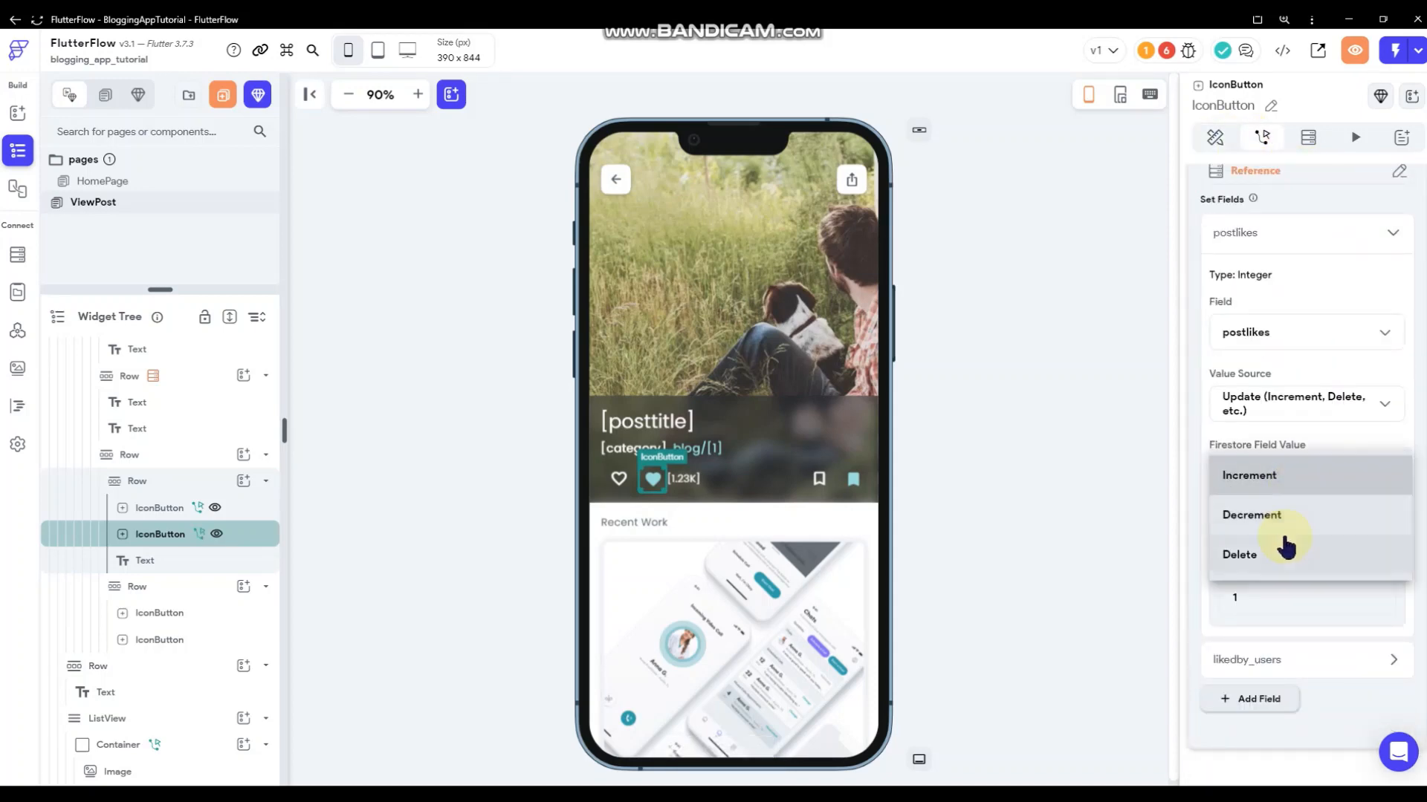
click(1279, 513)
scroll(1273, 650, down, 1)
- Set the list update type of likedby_users to Remove from Set in the filled heart's action
click(1272, 644)
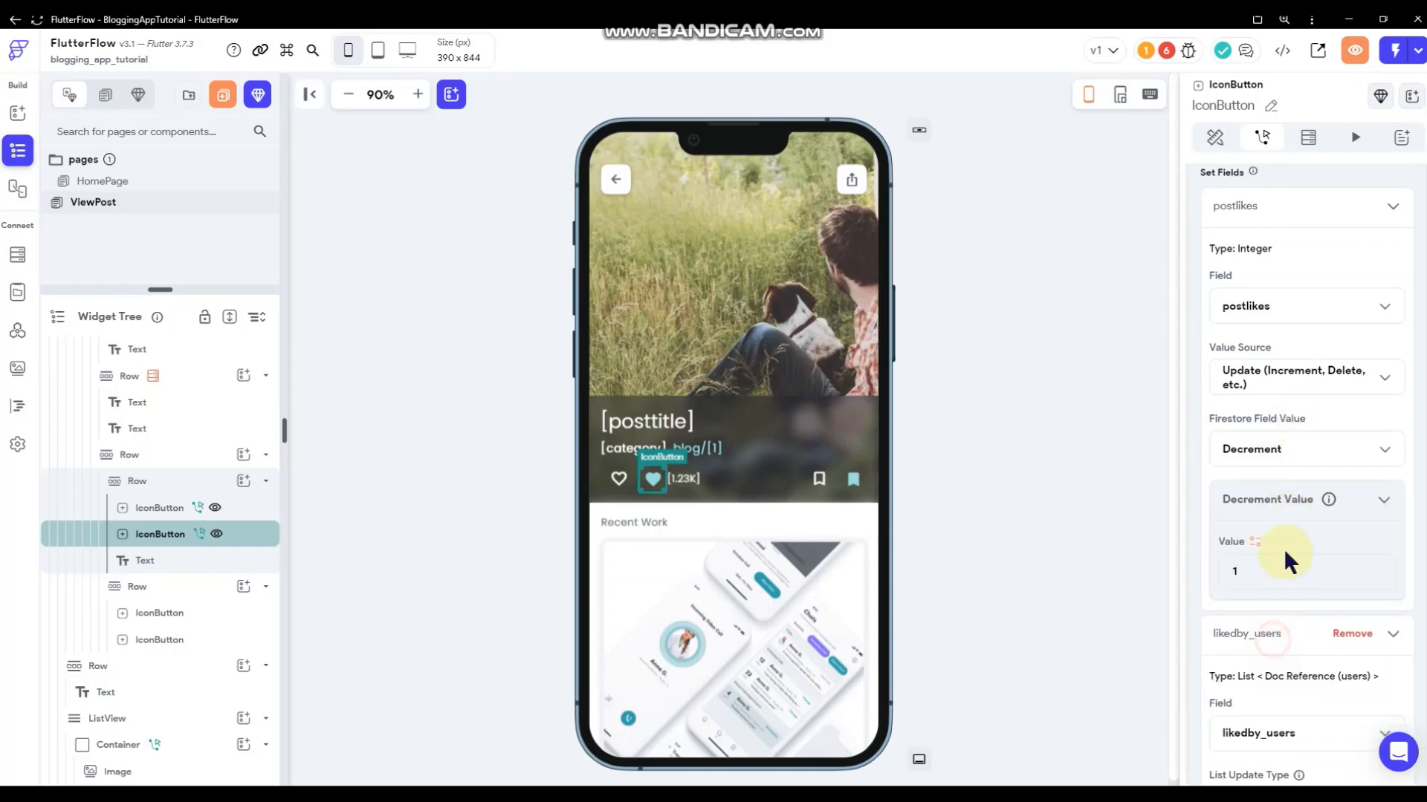
scroll(1284, 561, down, 3)
click(1284, 581)
click(1290, 617)
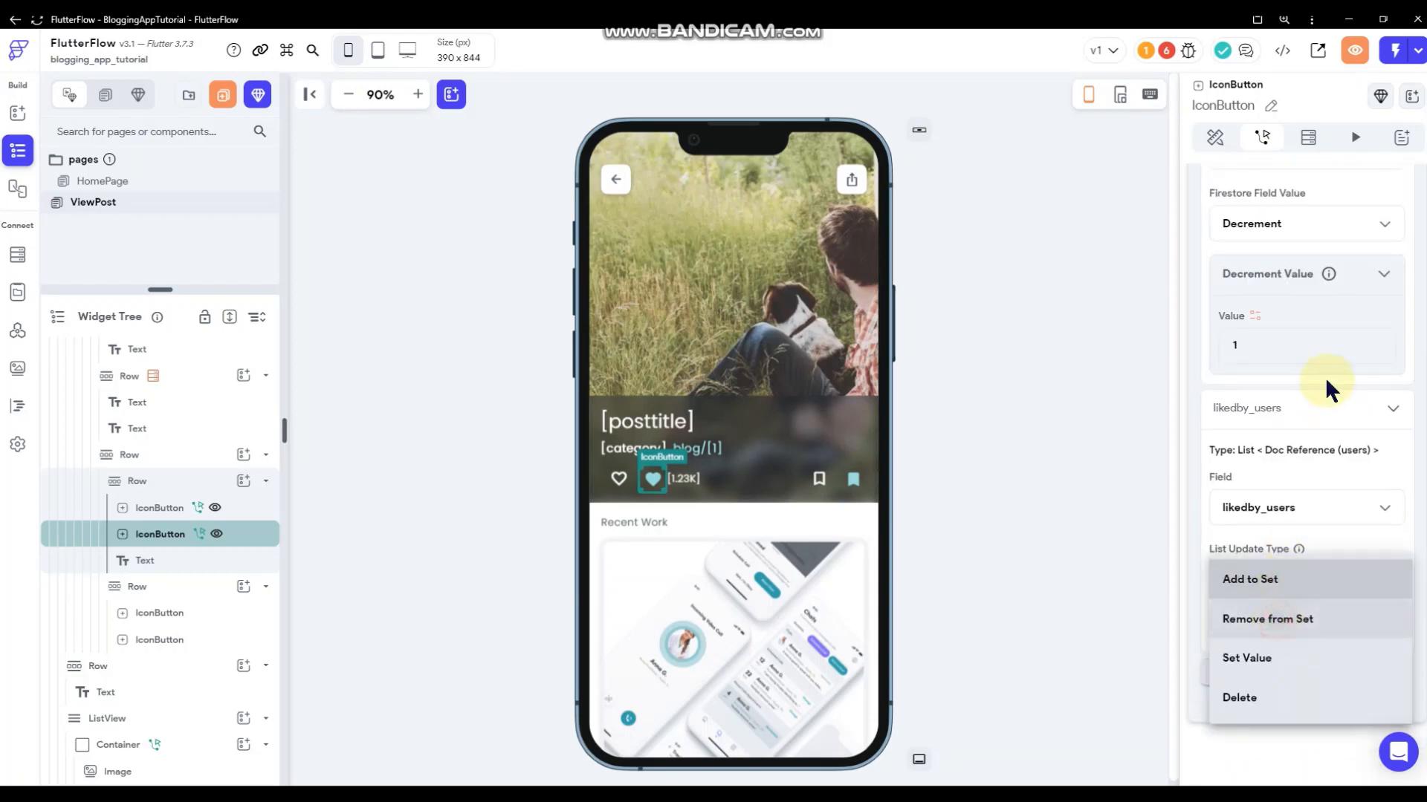
scroll(1330, 410, up, 6)
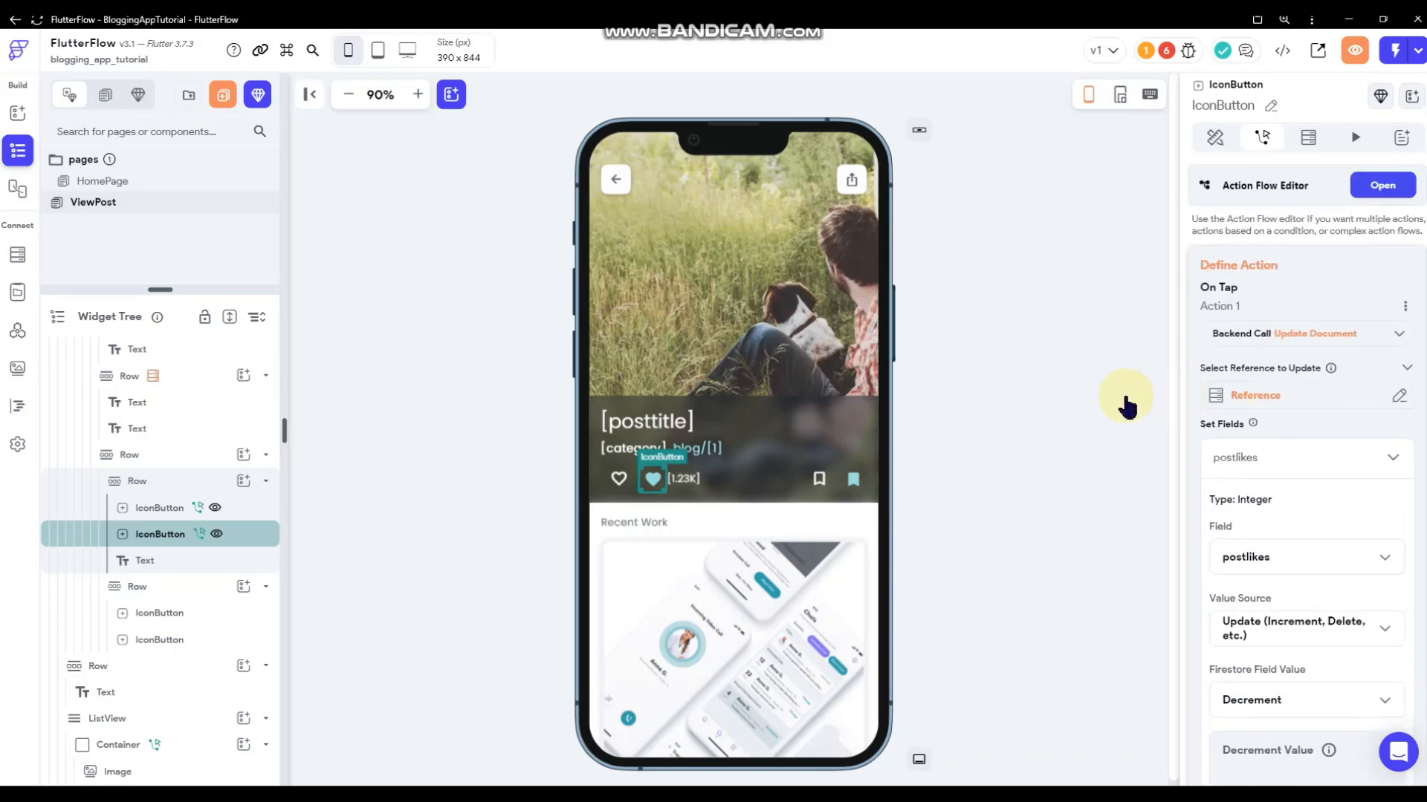
click(1023, 422)
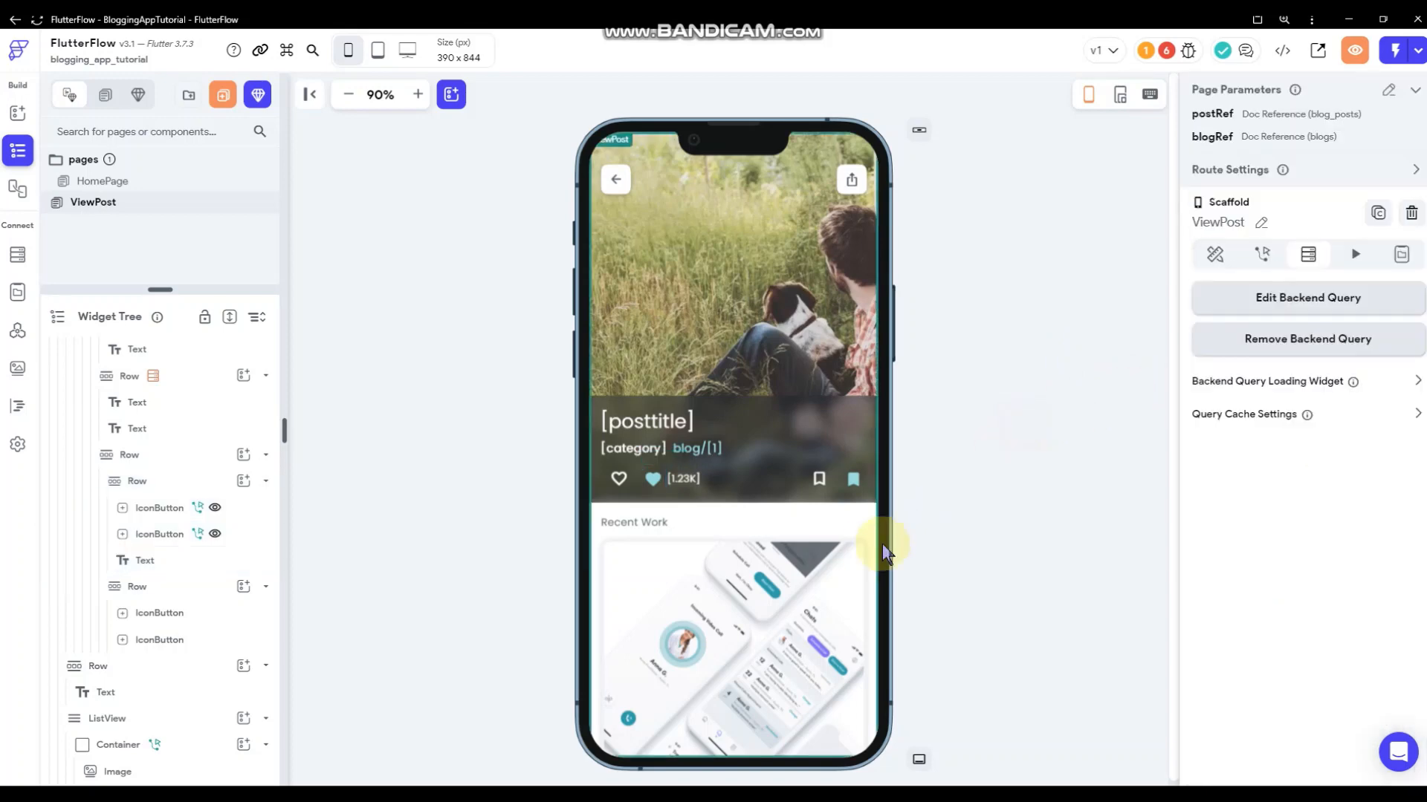
click(695, 483)
click(1030, 407)
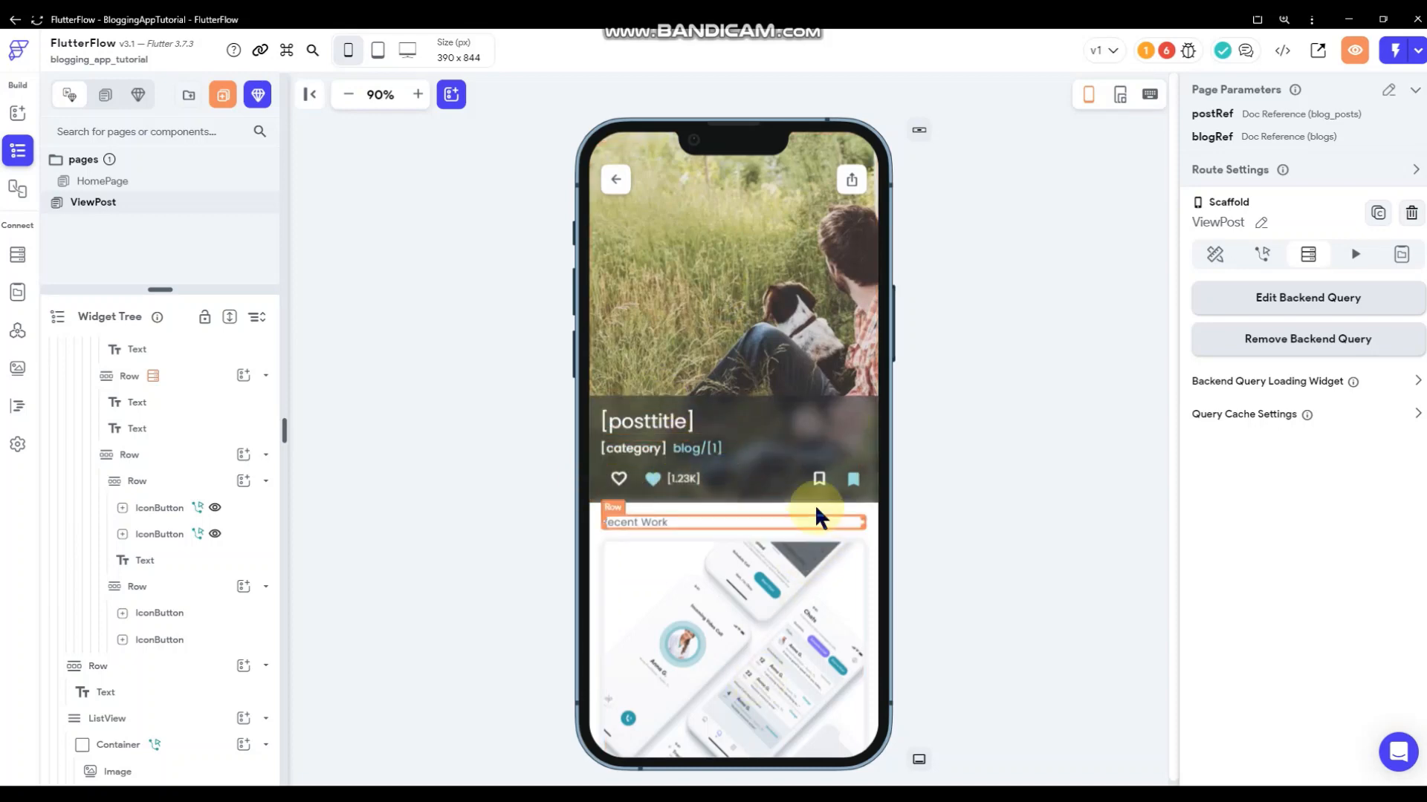
- Turn on Conditional Visibility for the outlined bookmark button
click(818, 479)
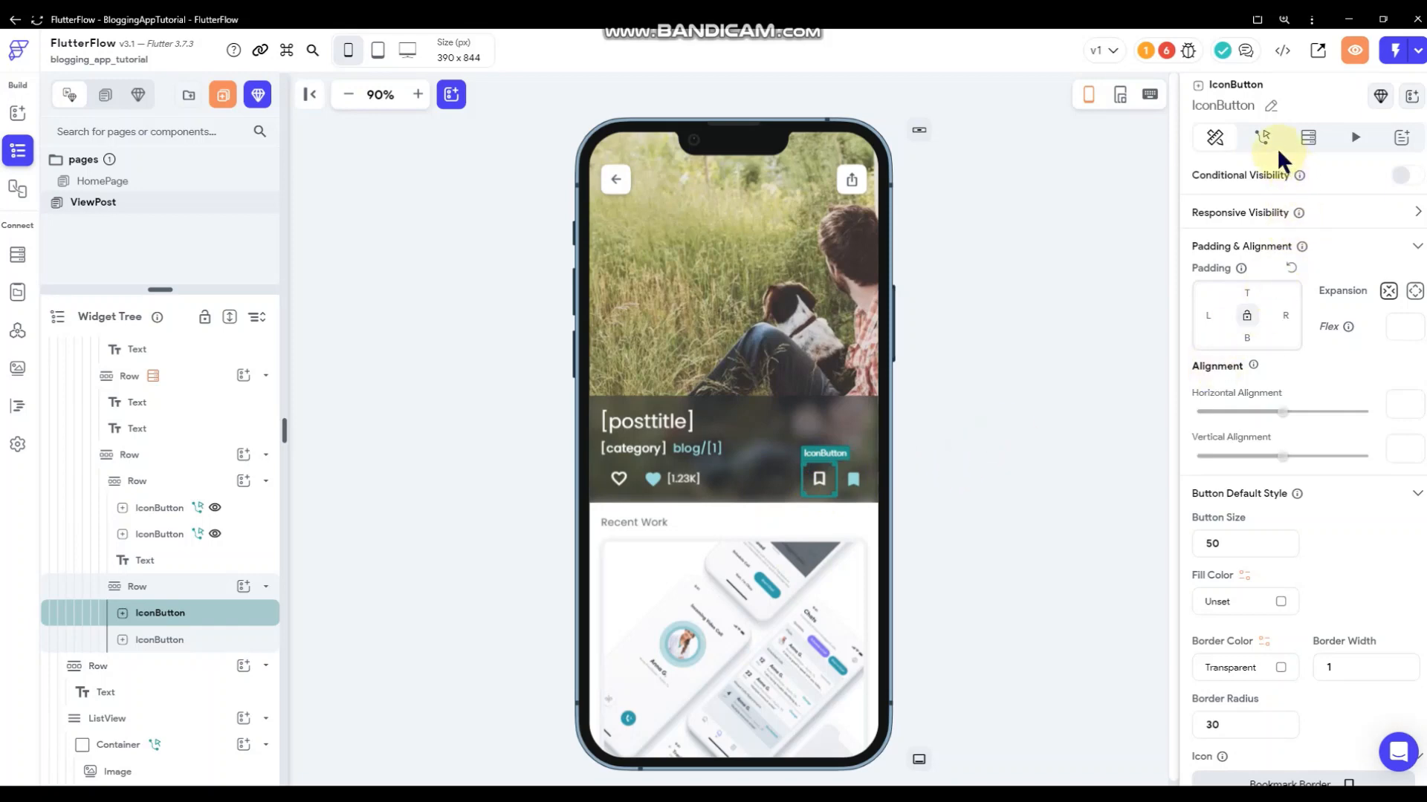
click(1400, 176)
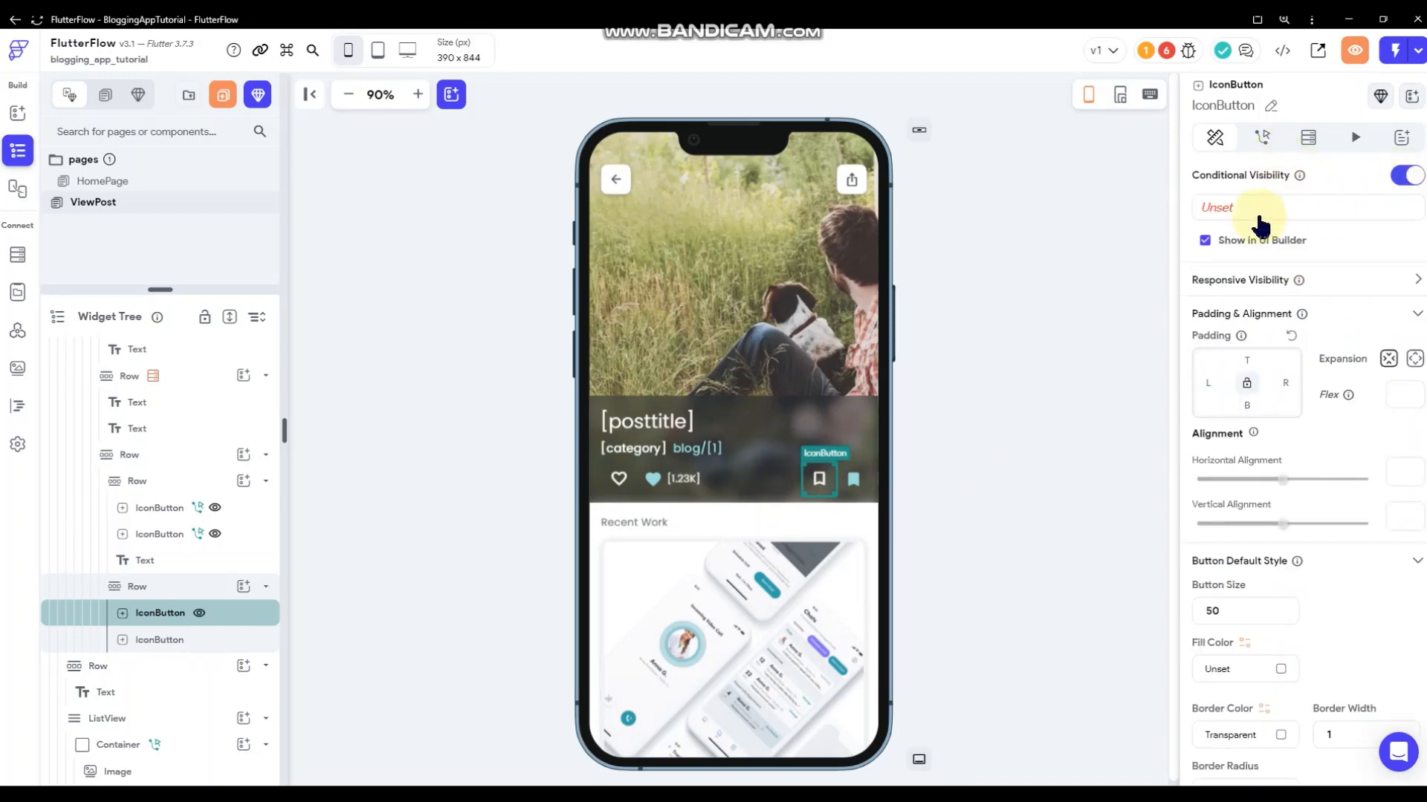
click(1251, 214)
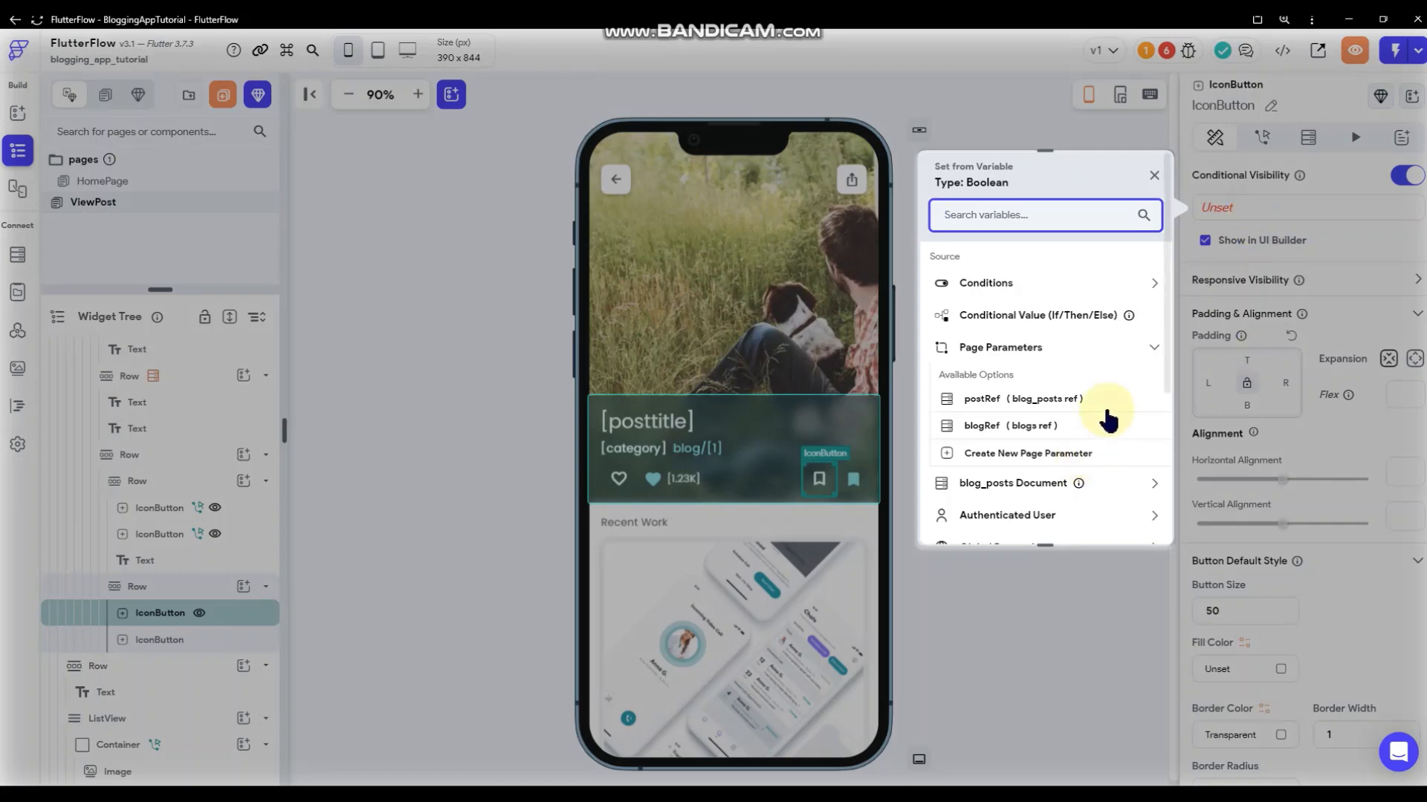
scroll(1106, 420, down, 3)
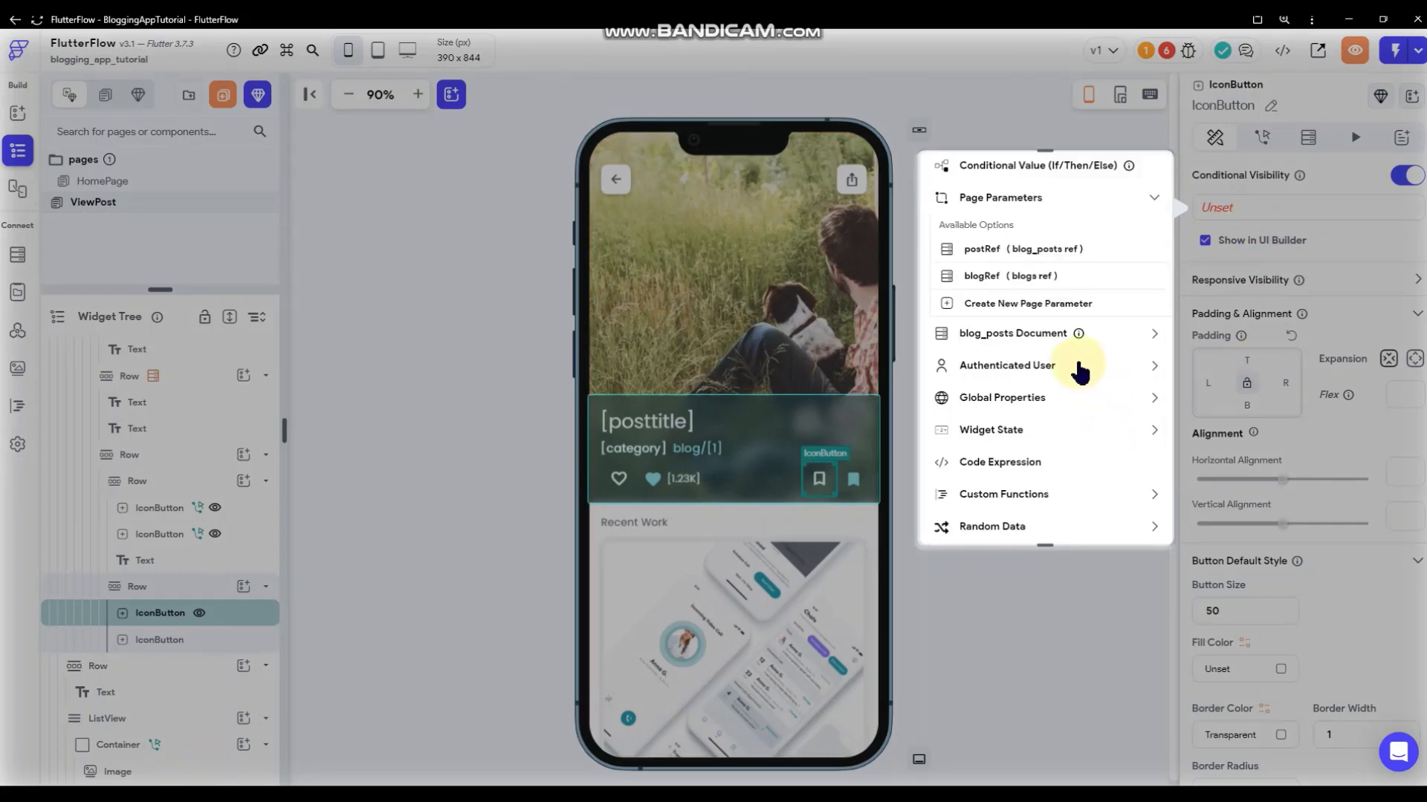
click(1067, 366)
scroll(1029, 390, down, 2)
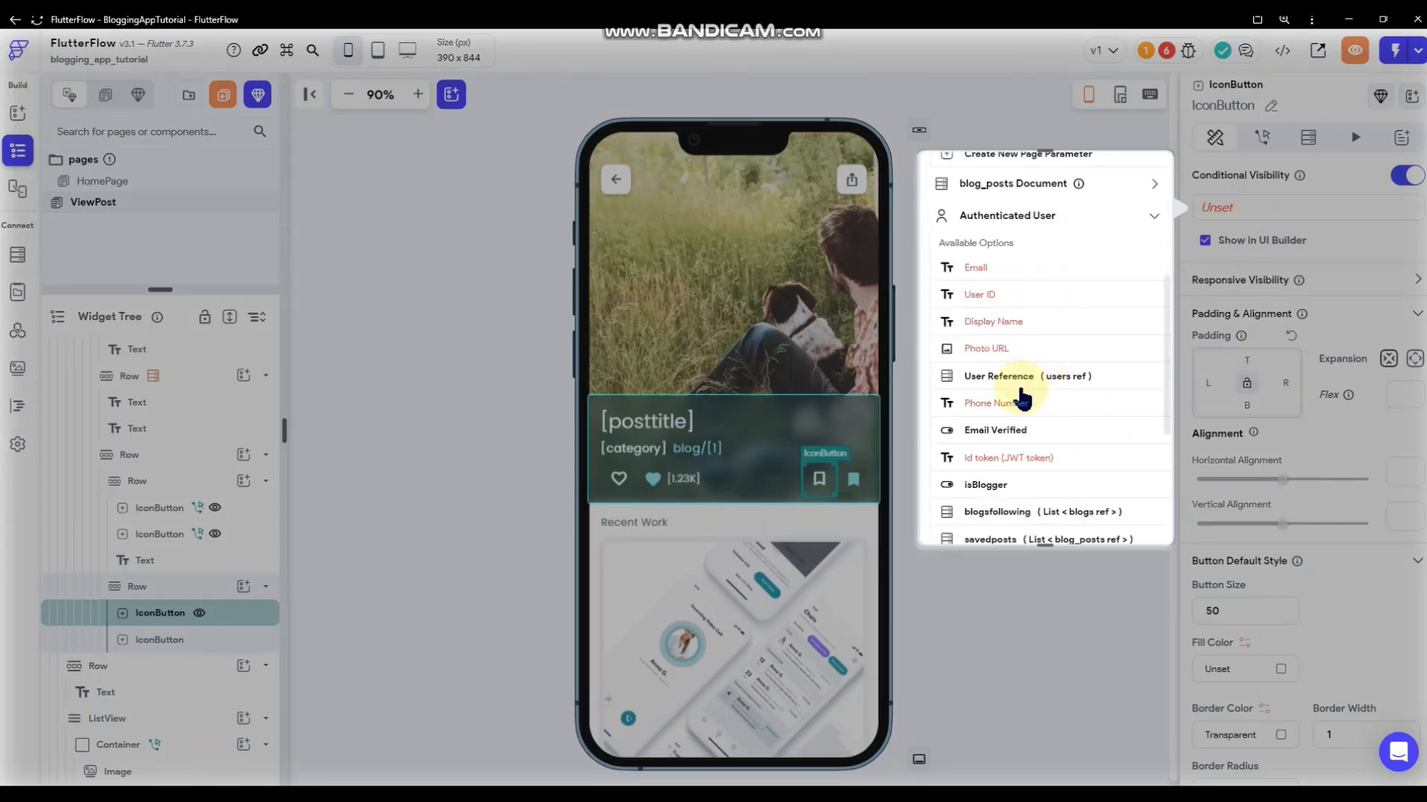
click(1026, 385)
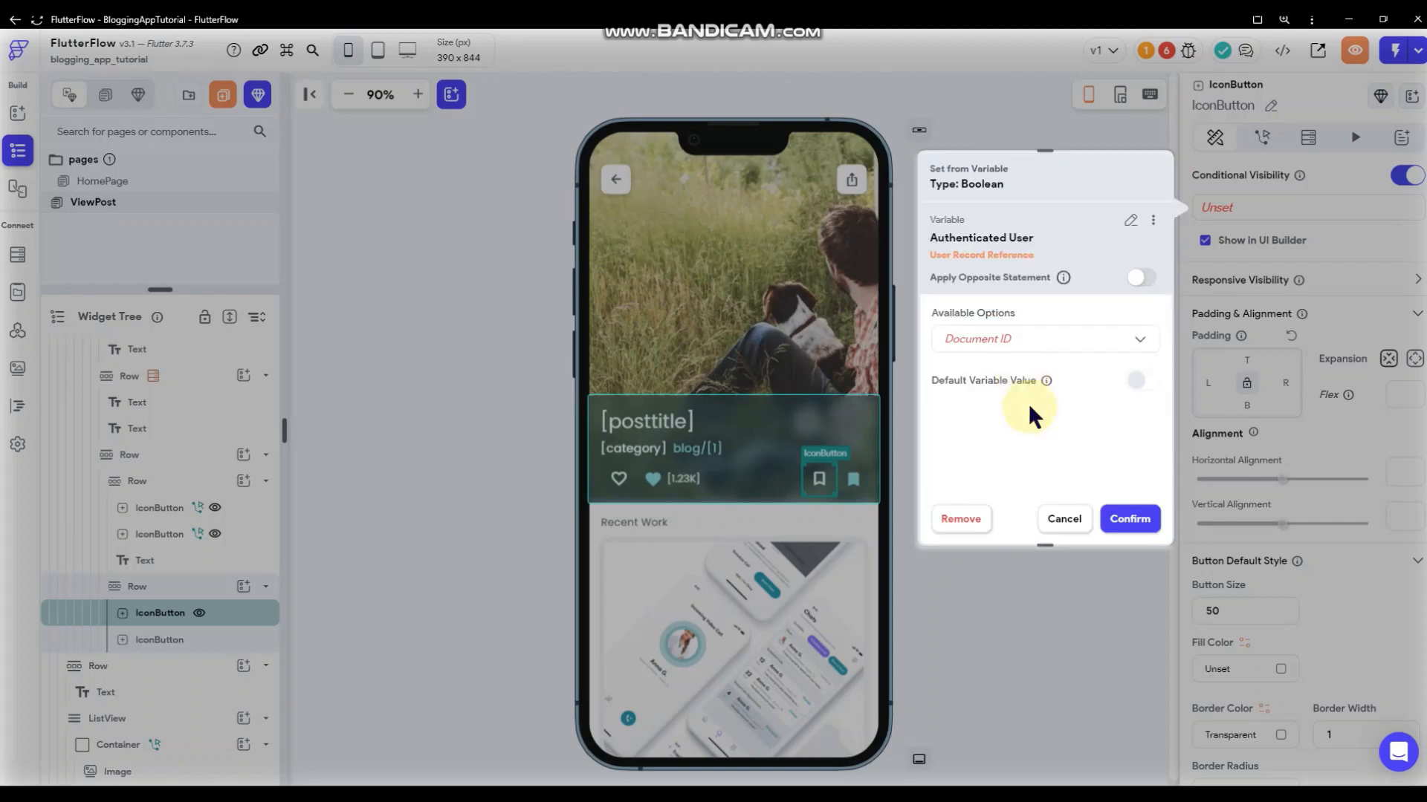
click(1024, 352)
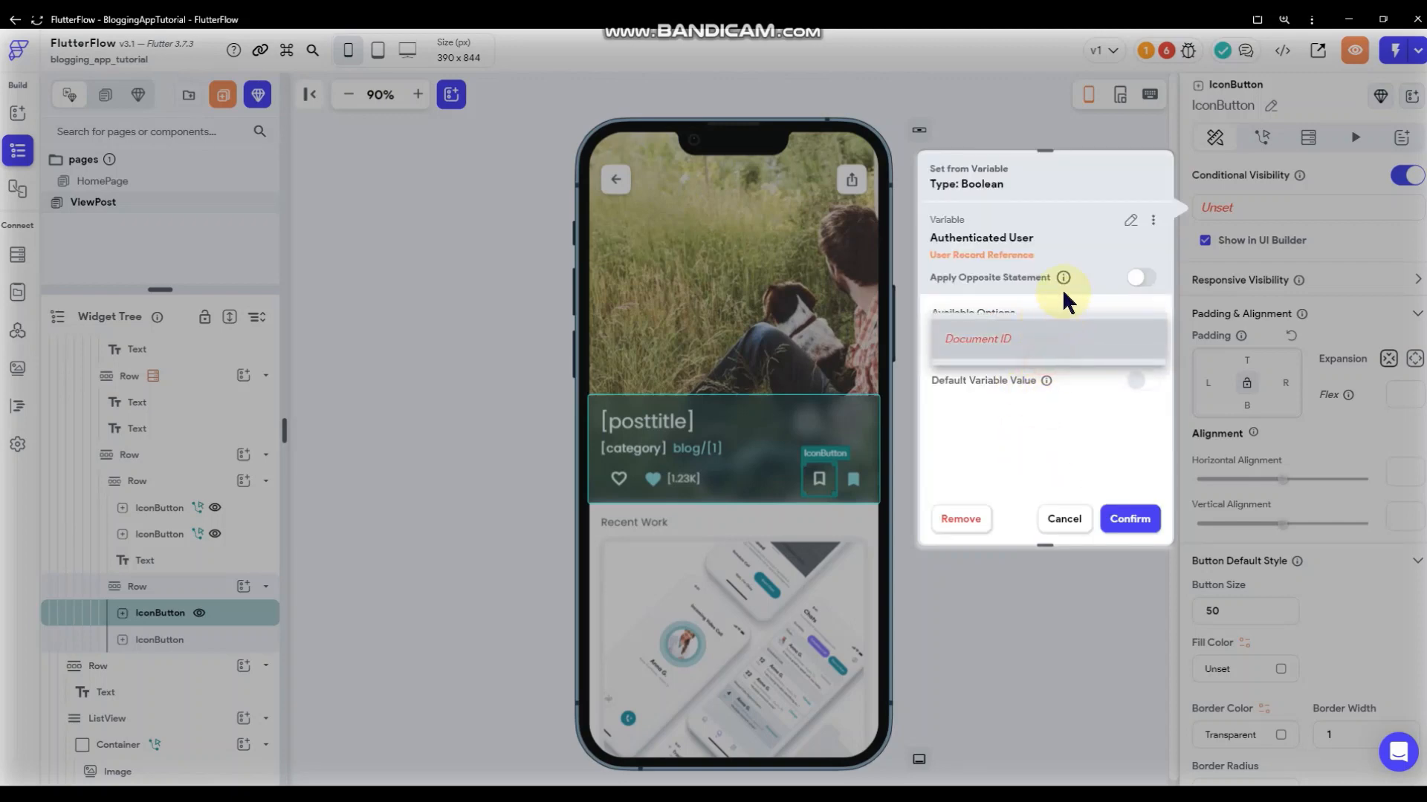
click(1059, 516)
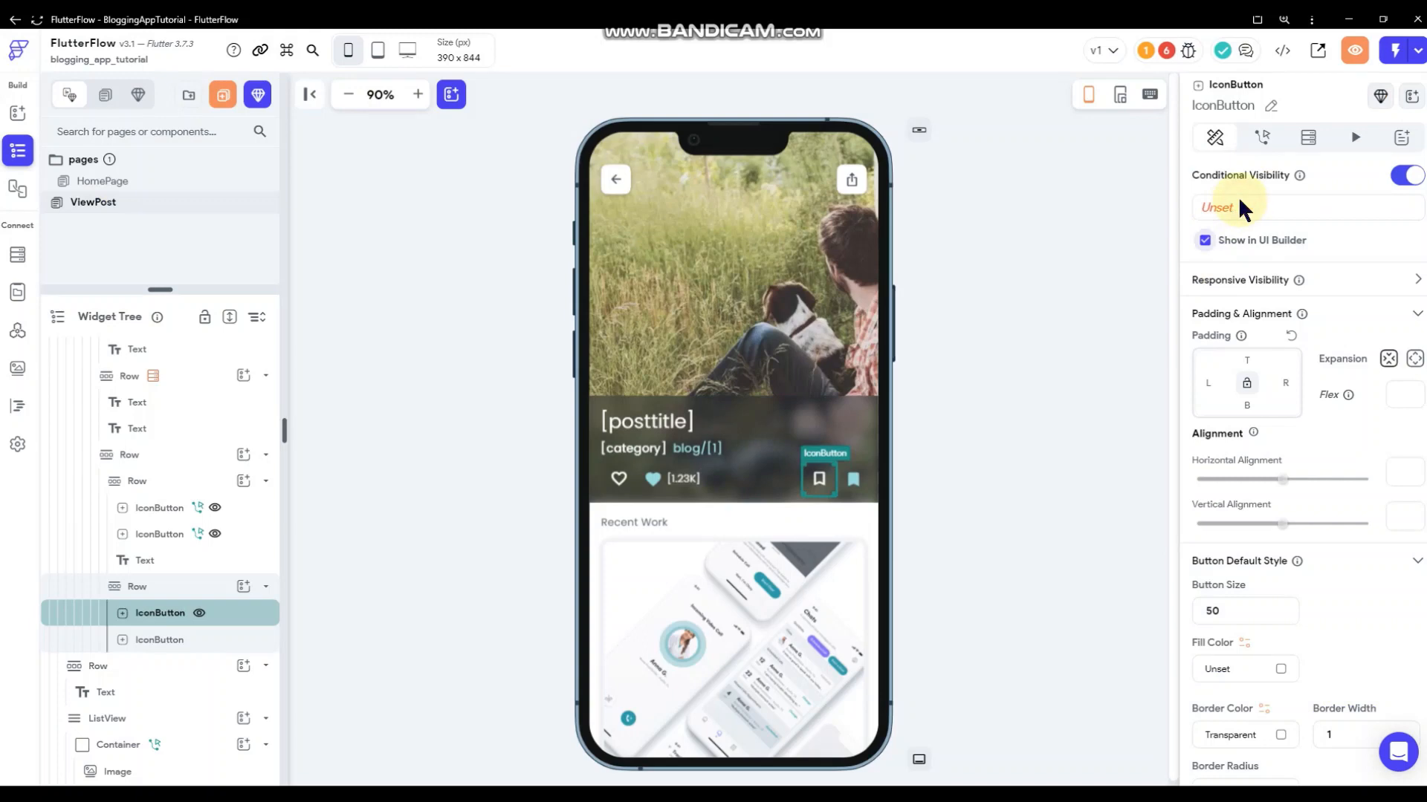
- Base the outlined bookmark's visibility on the authenticated user's savedposts list, using the List Contains Item option
click(1241, 207)
scroll(1097, 396, down, 2)
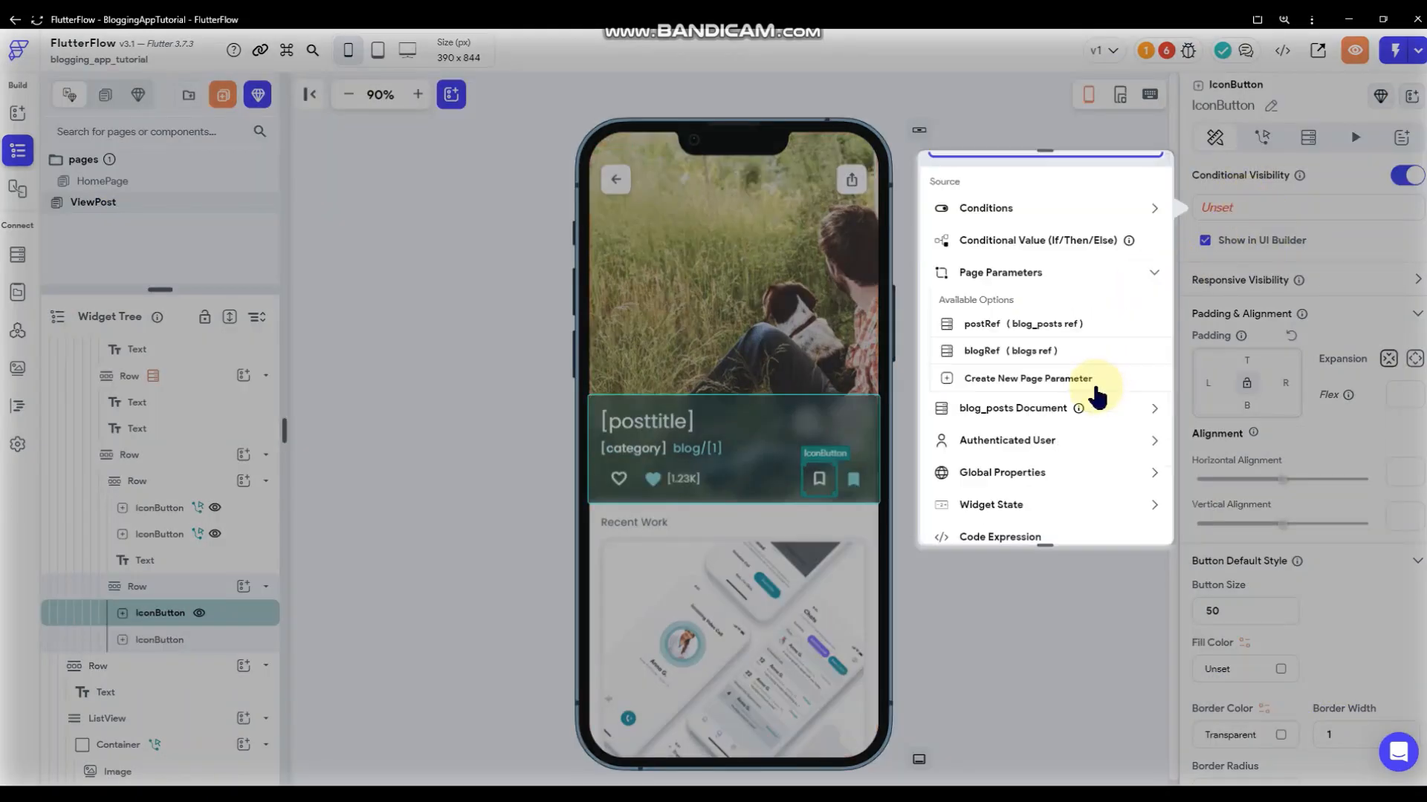
scroll(1096, 390, down, 3)
click(1064, 291)
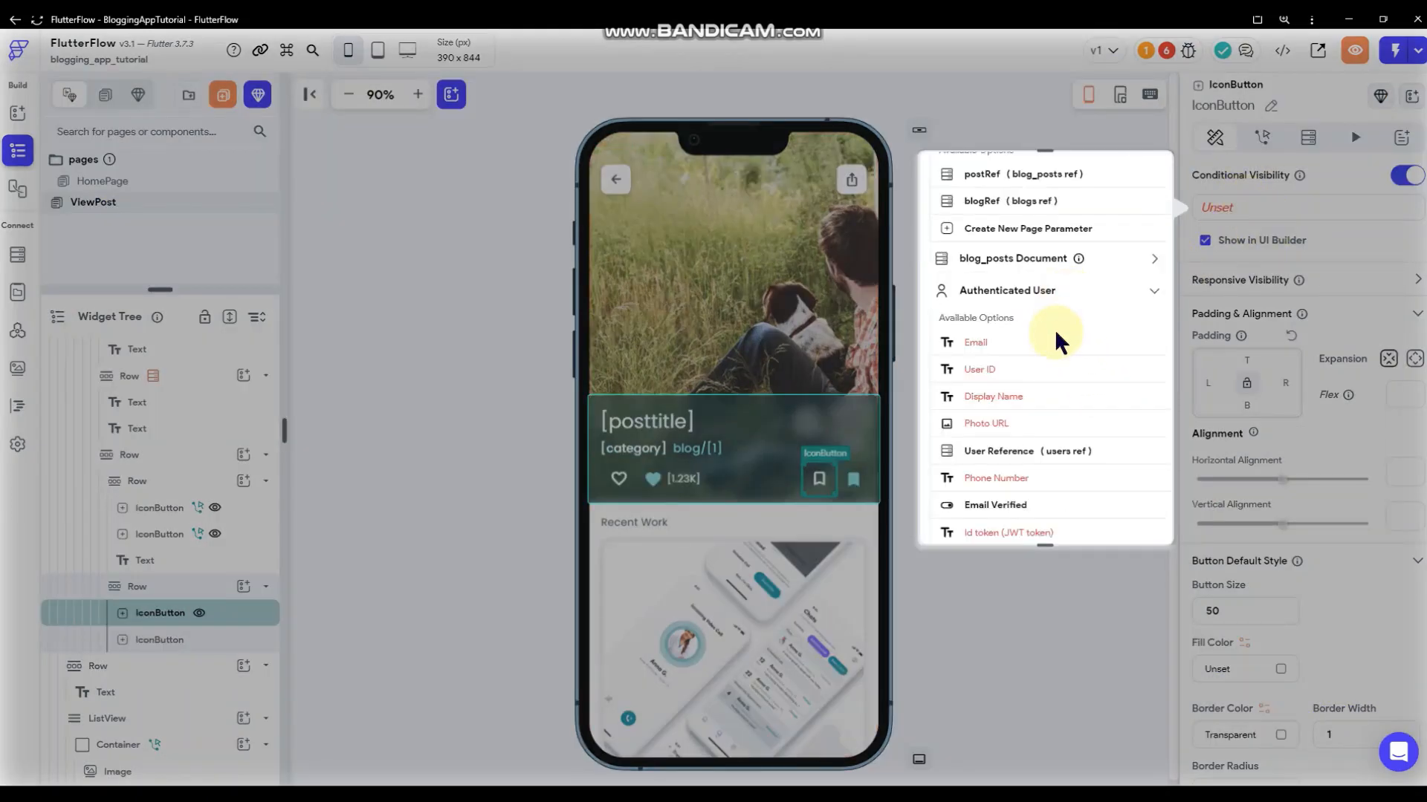
scroll(1053, 337, down, 2)
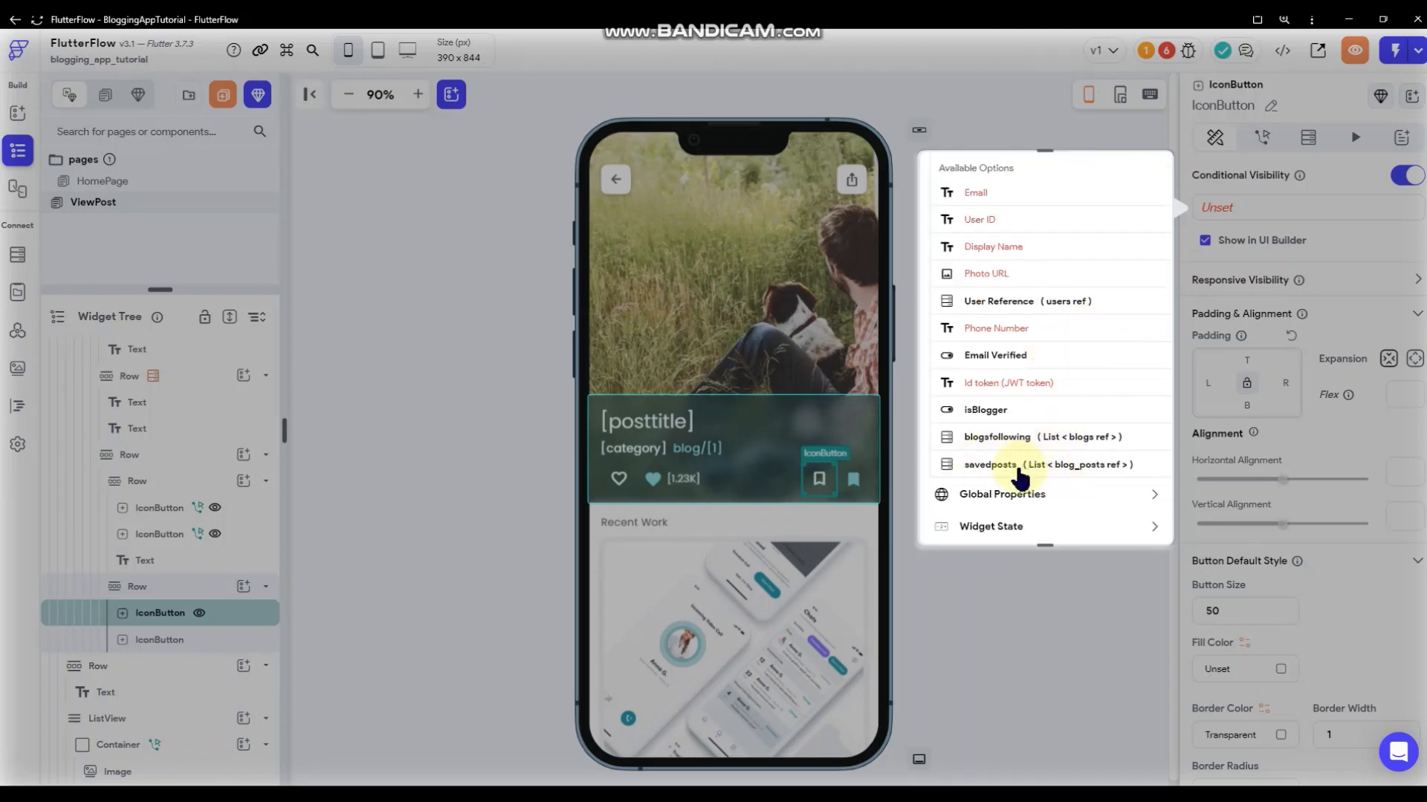
click(1017, 470)
click(1057, 341)
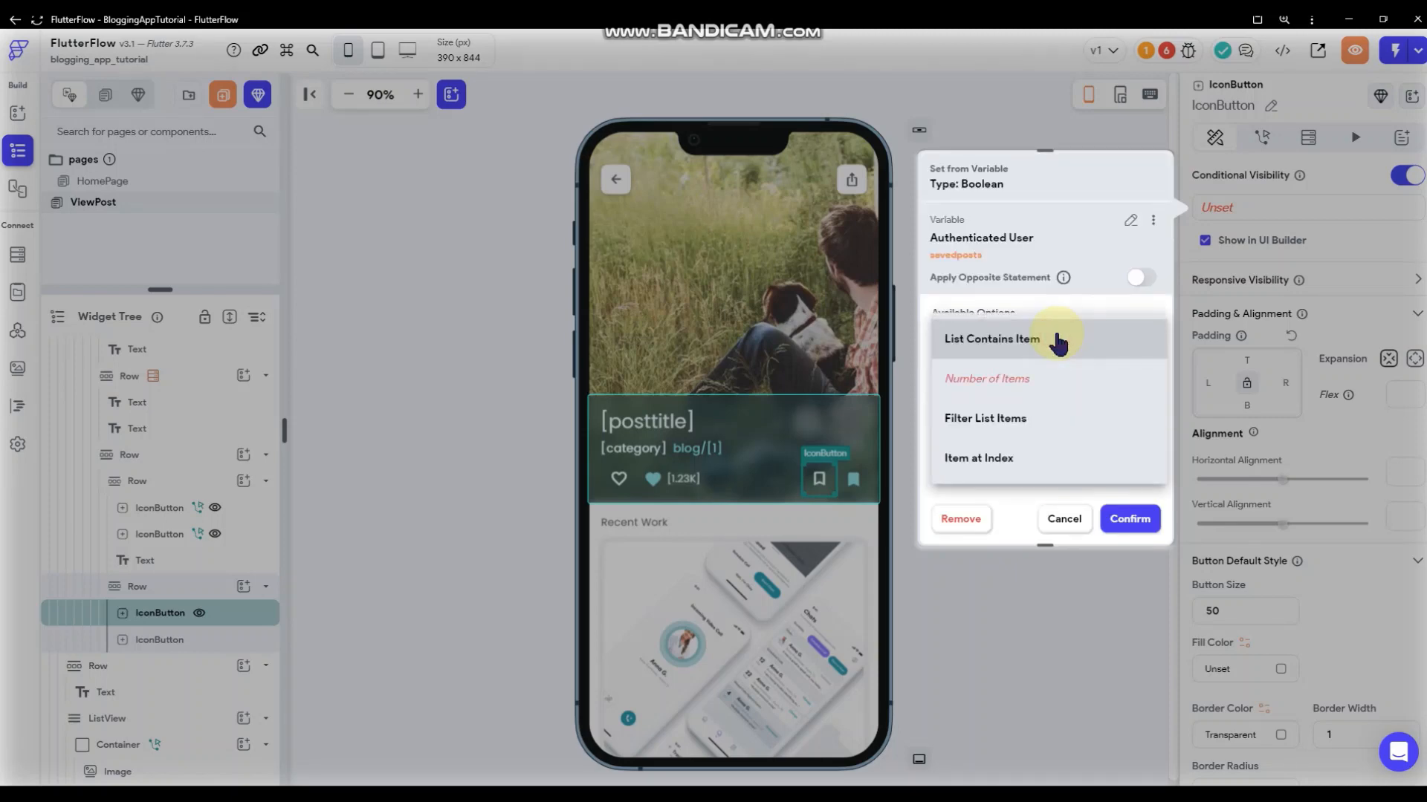
click(1035, 338)
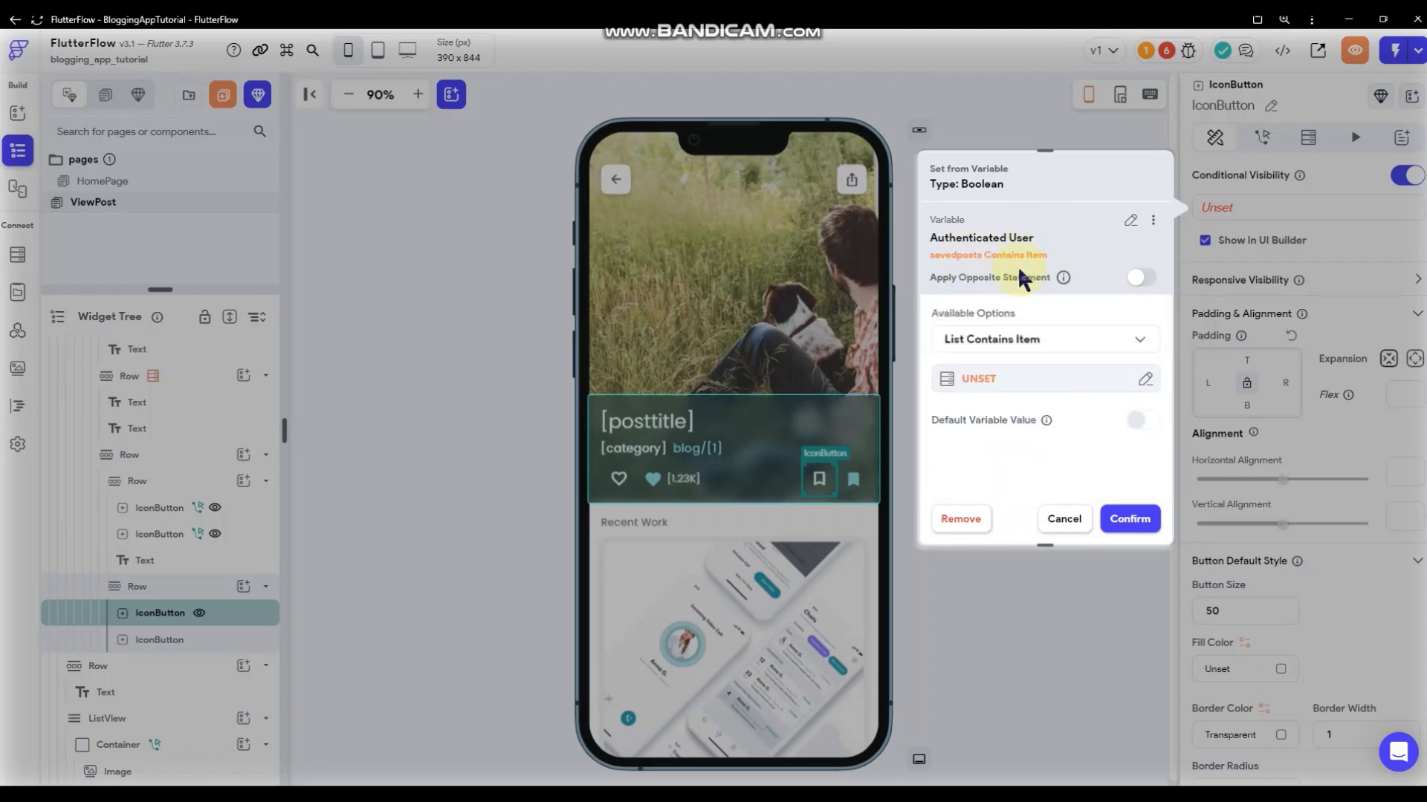
- Use the blog_posts document's Reference as the item checked for, apply the opposite statement and confirm the condition
click(993, 381)
click(772, 595)
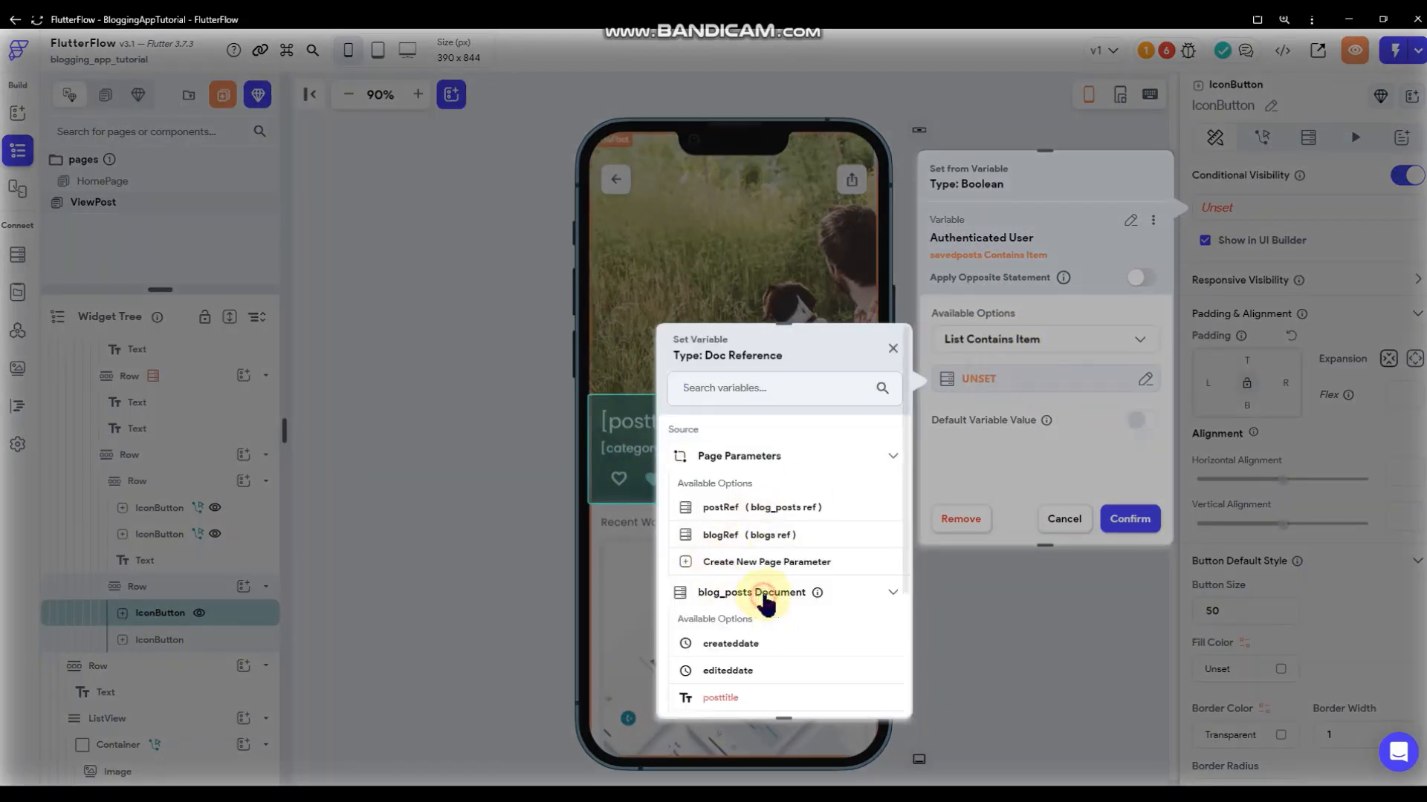
scroll(821, 541, down, 3)
scroll(823, 548, down, 2)
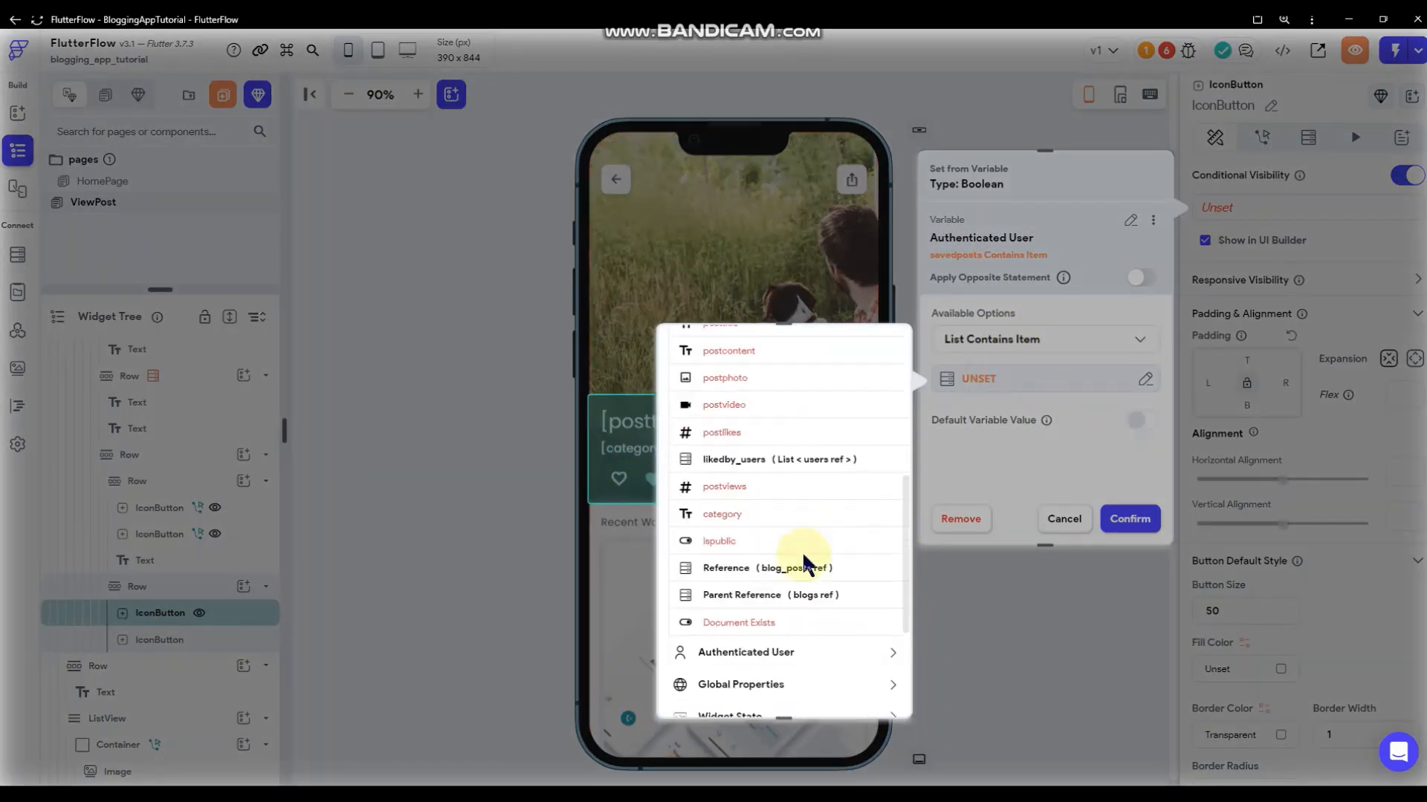
click(753, 573)
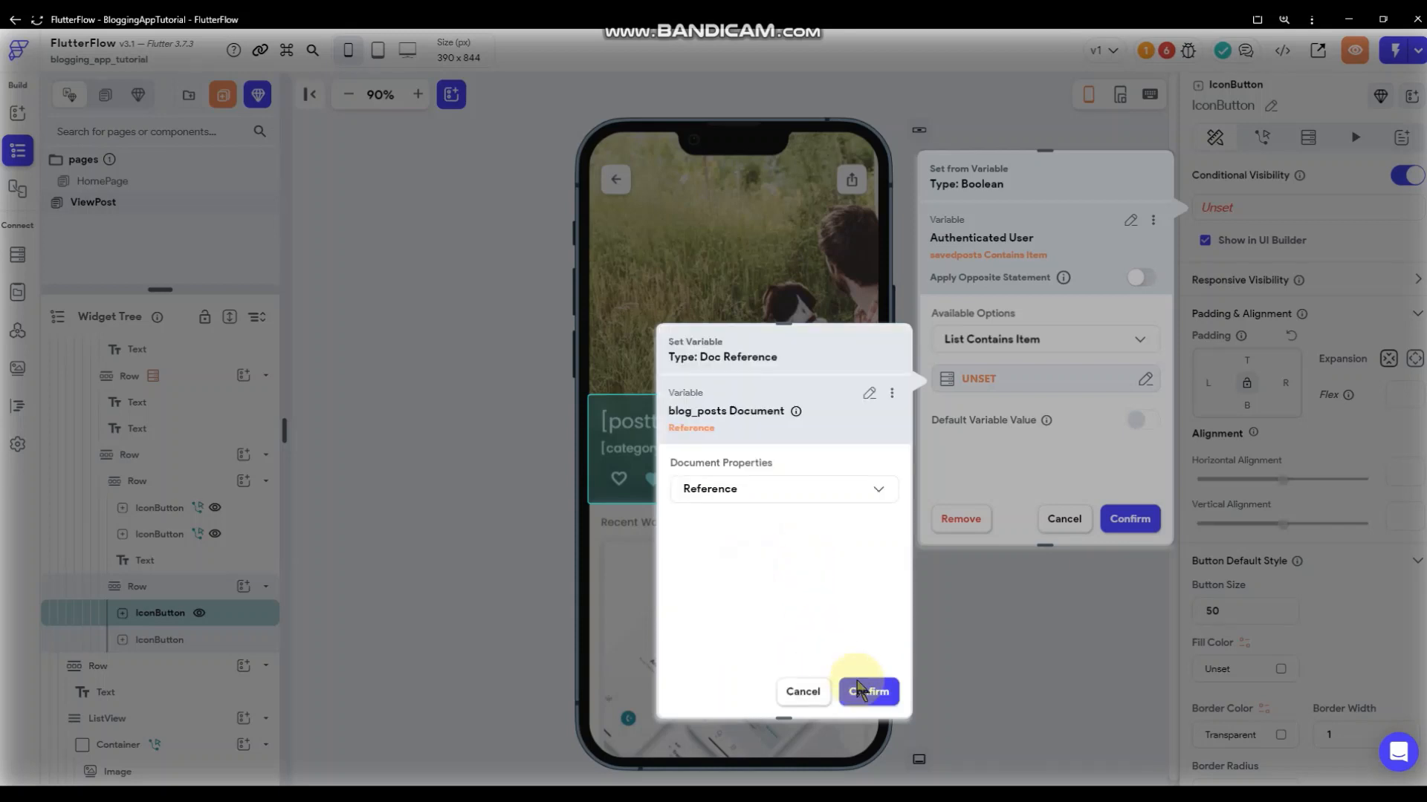
click(854, 688)
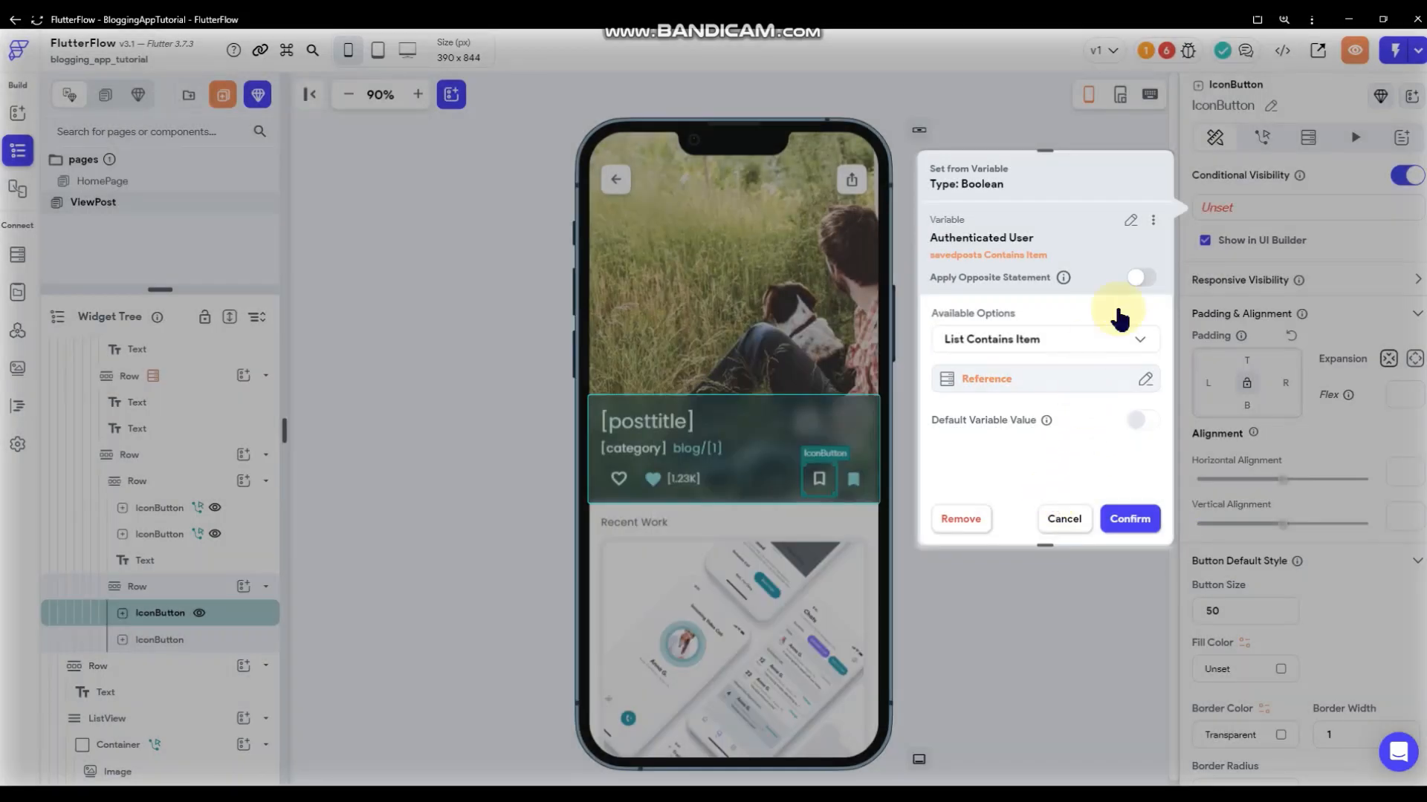
click(1134, 281)
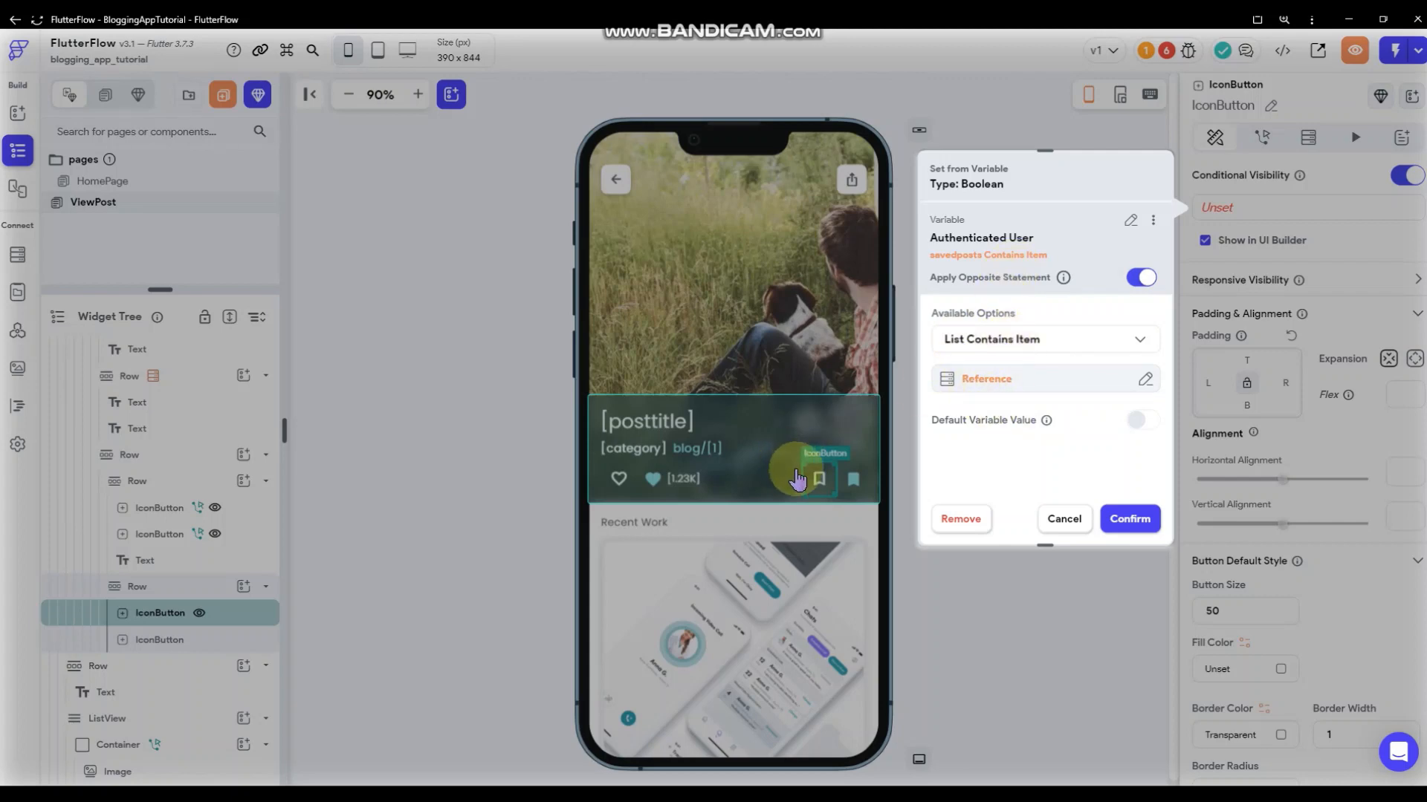
click(1139, 523)
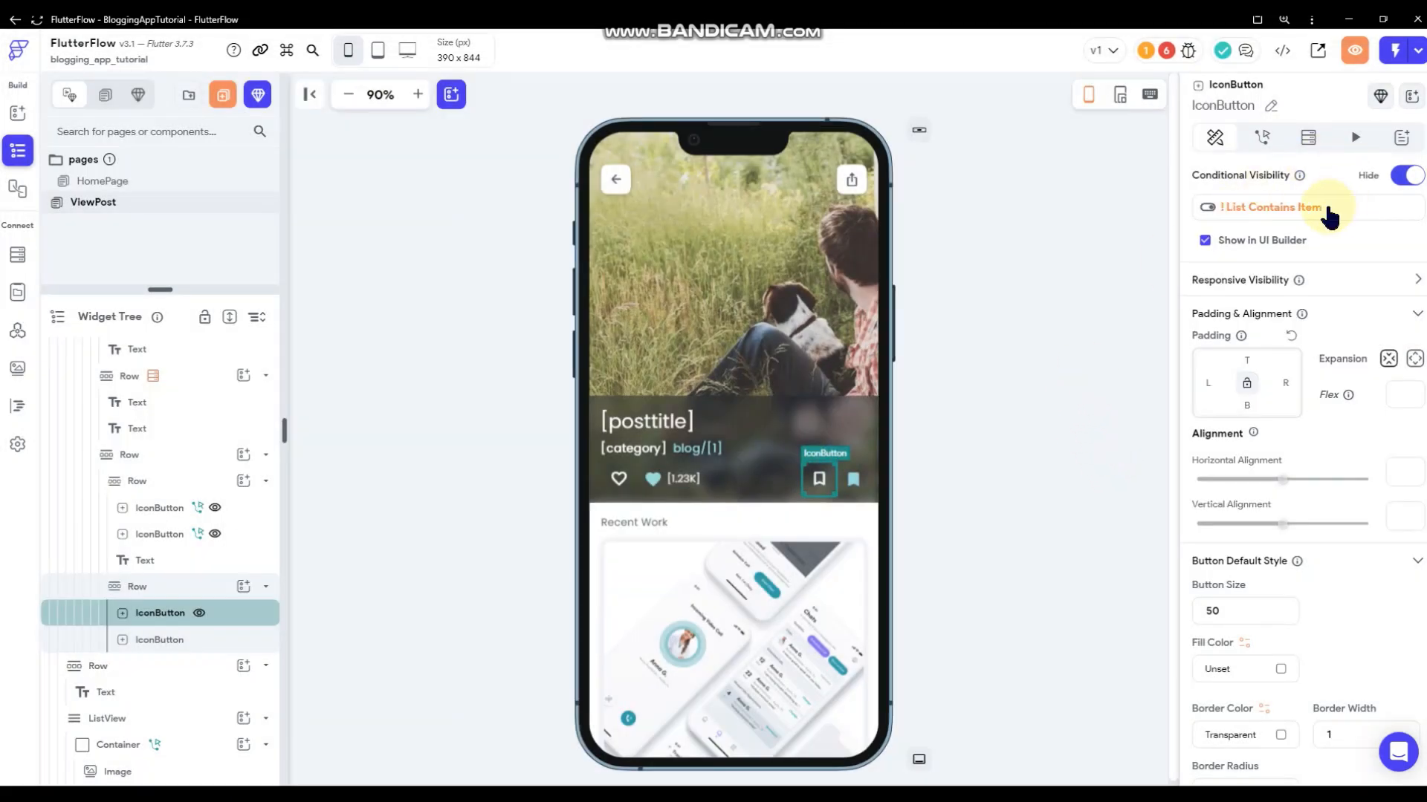
- Copy the outlined bookmark's visibility condition to the filled bookmark button, with the opposite statement turned off
click(1285, 210)
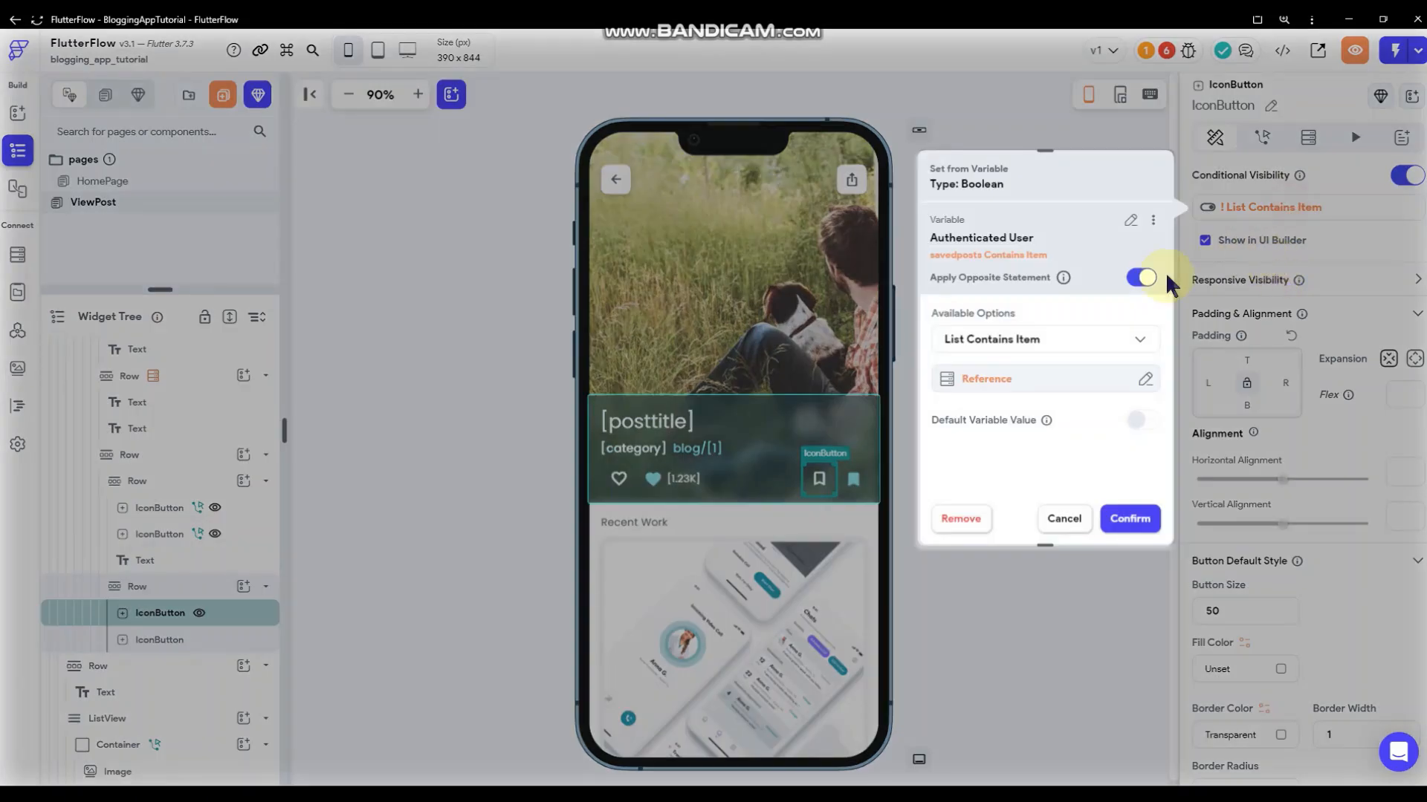
click(1150, 220)
click(1096, 247)
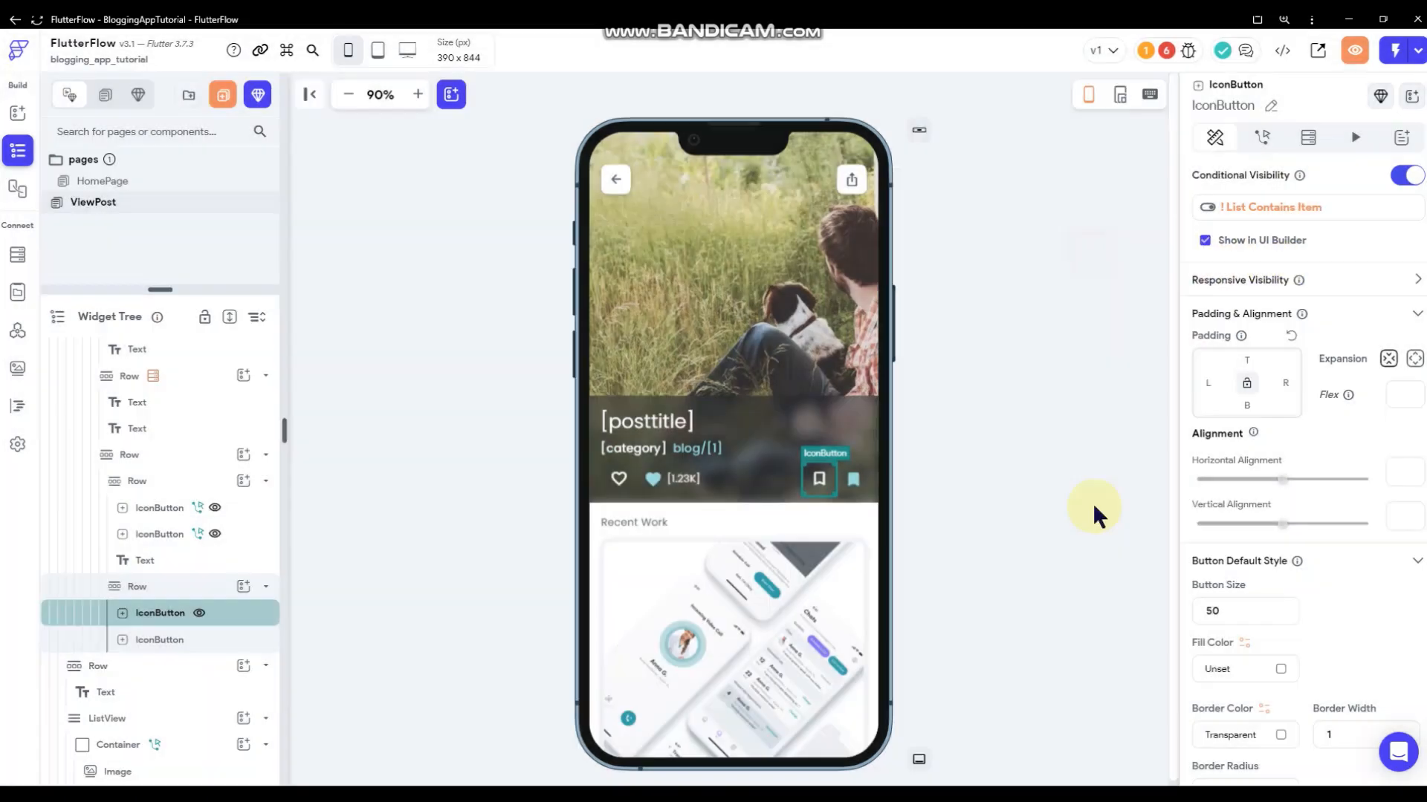
click(854, 479)
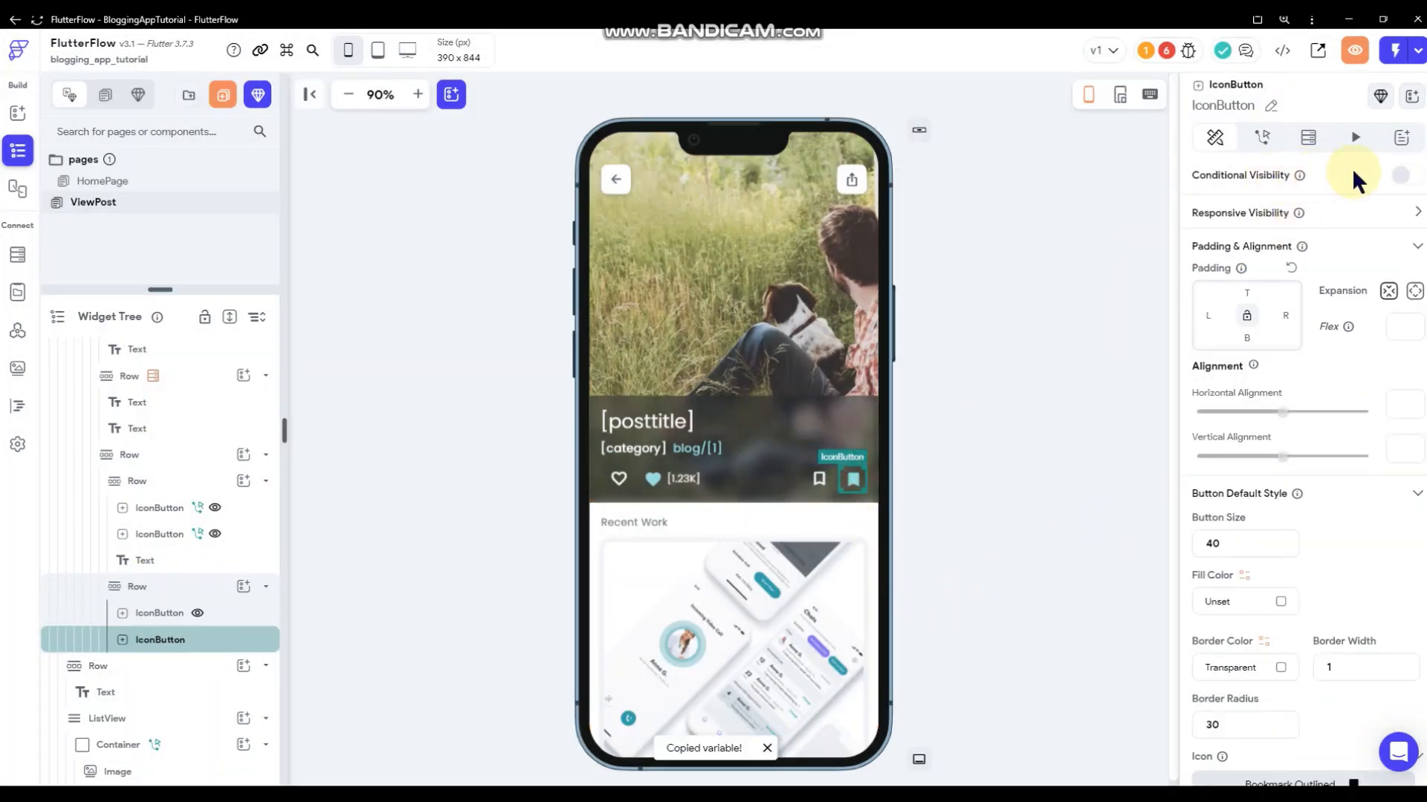
click(1255, 208)
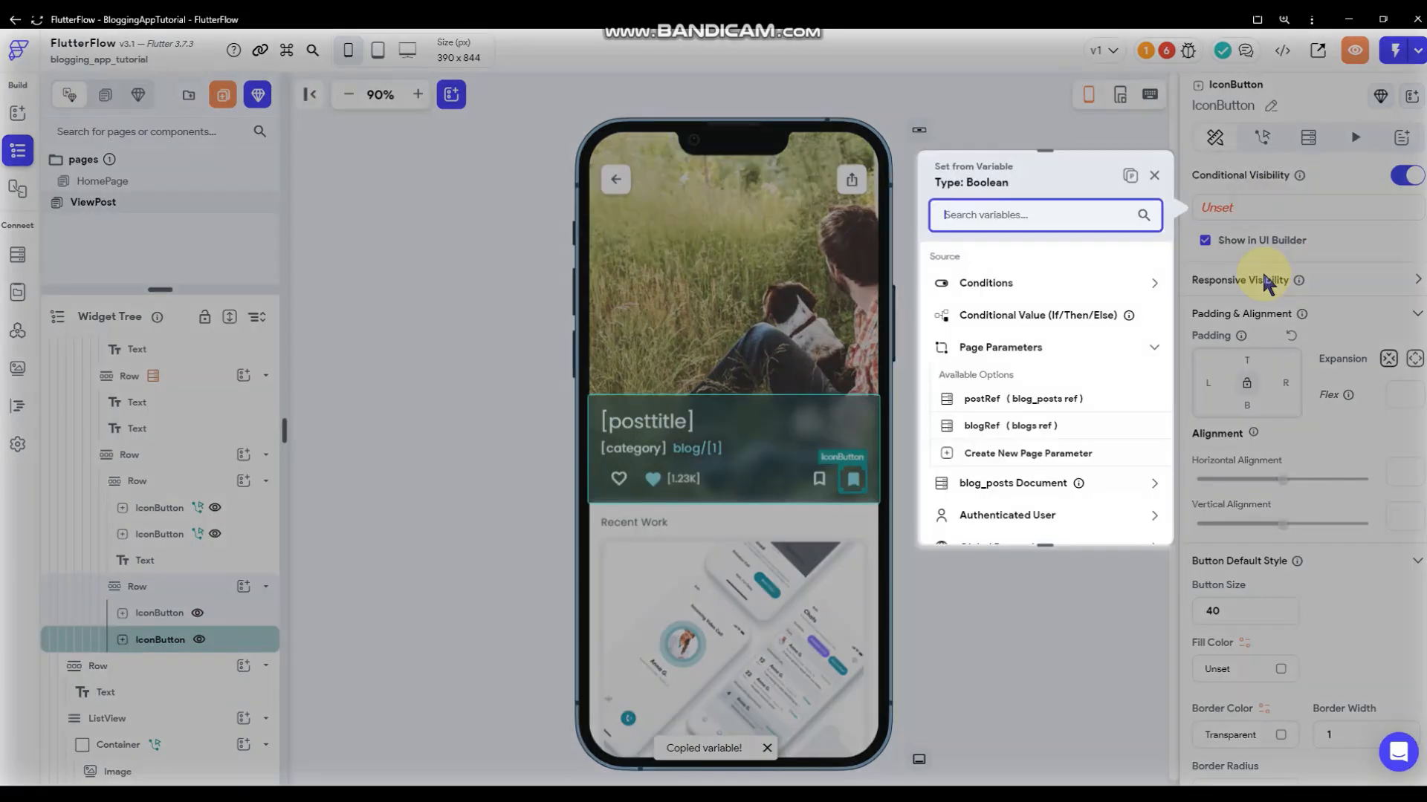
click(1132, 180)
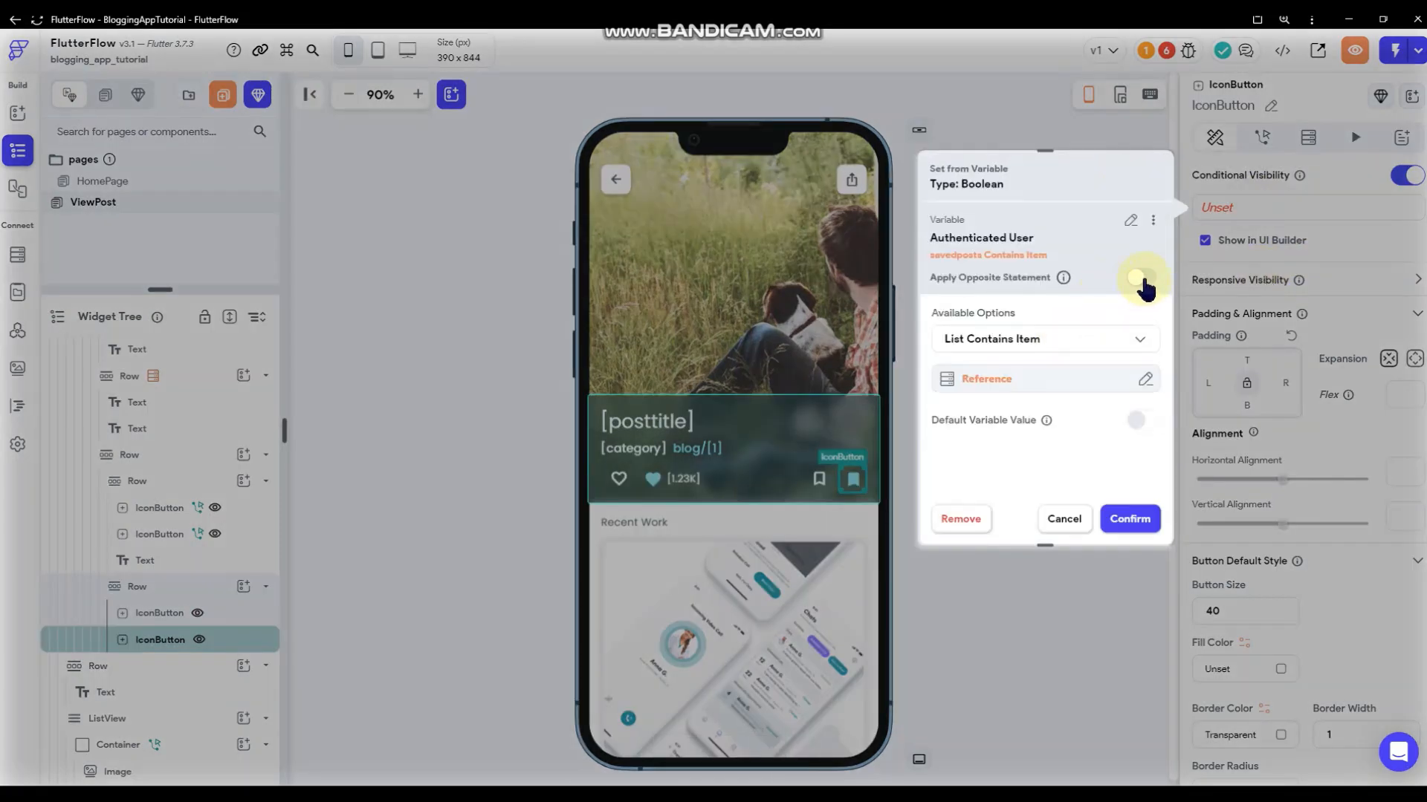
click(1135, 529)
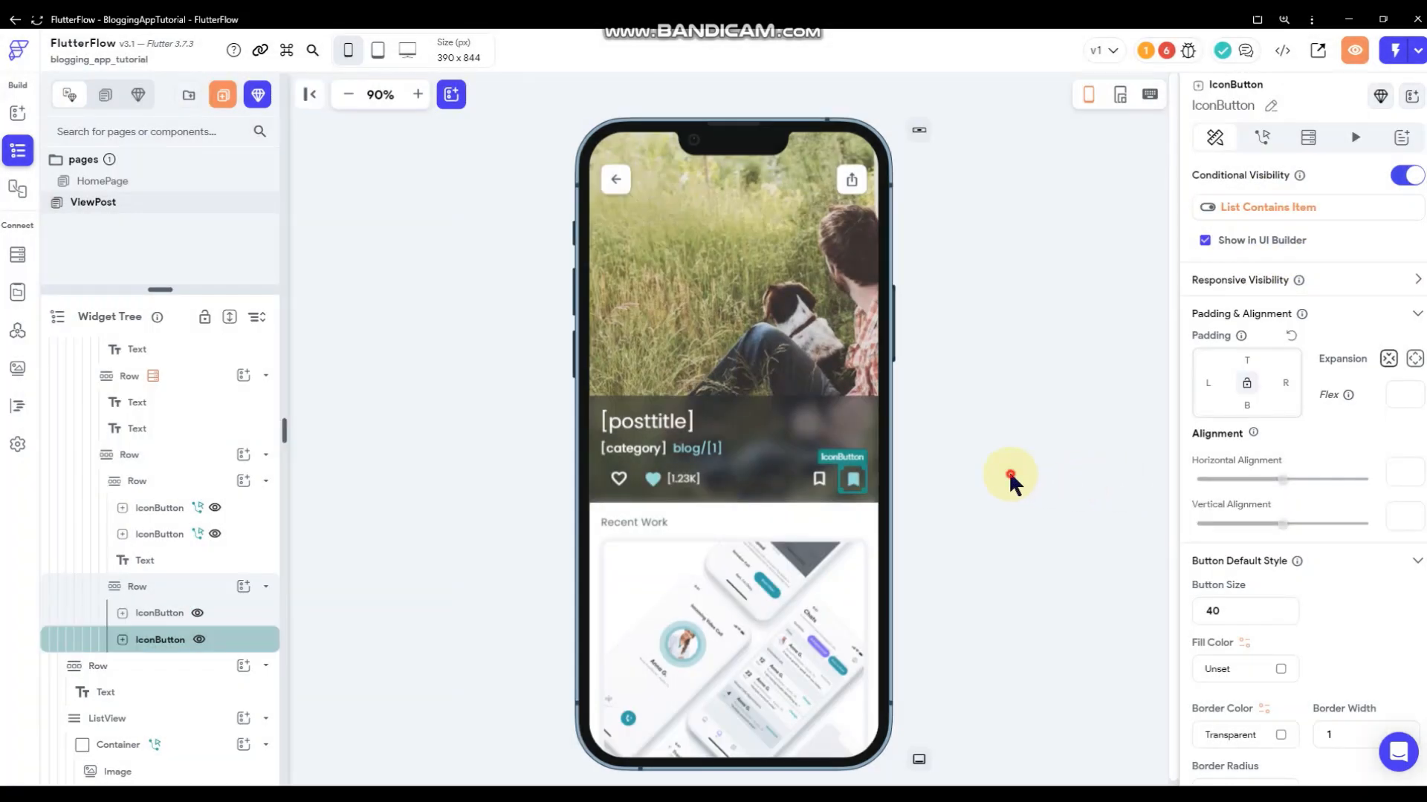
click(1009, 472)
- Add a Firestore Update Document action on tap to the outlined bookmark button
click(818, 478)
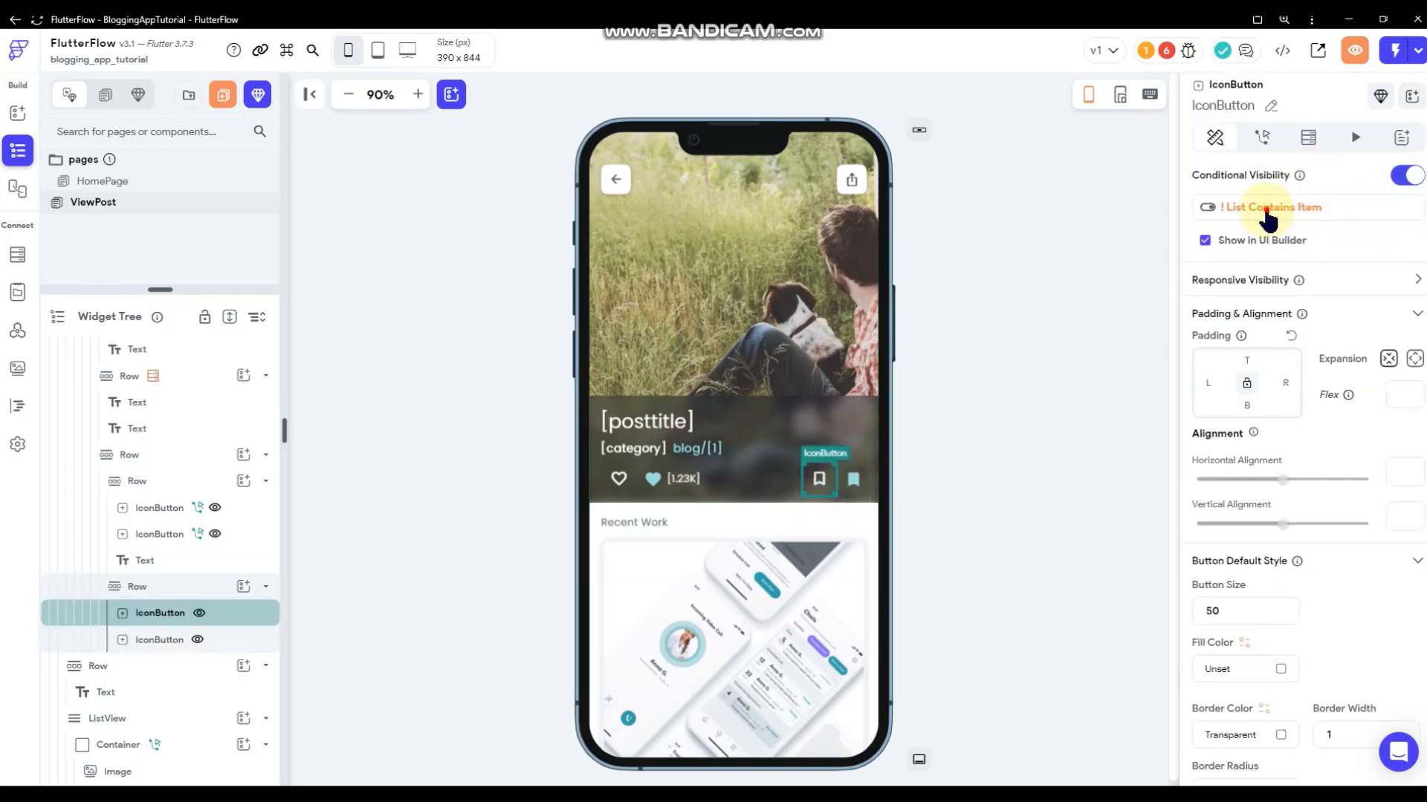
click(1233, 207)
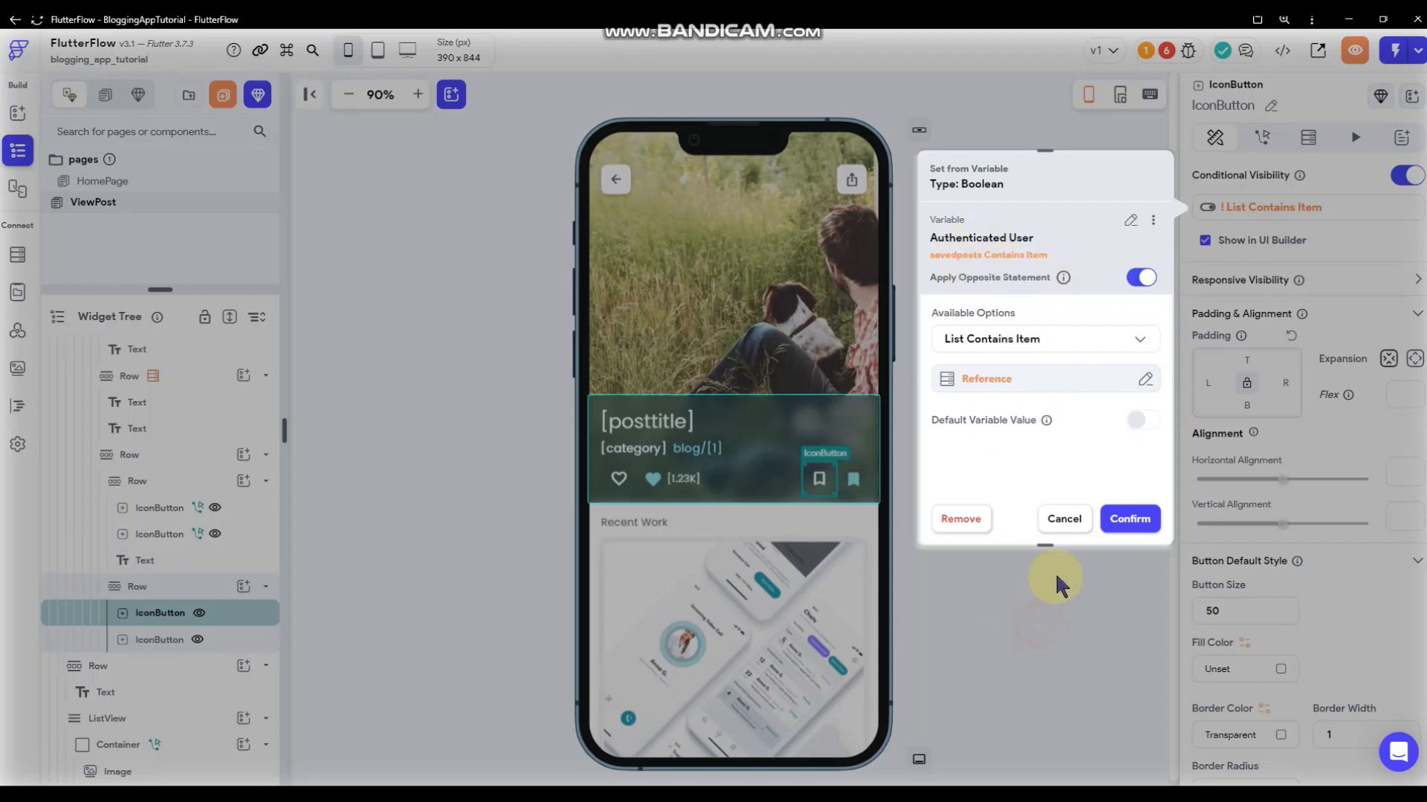
click(1064, 519)
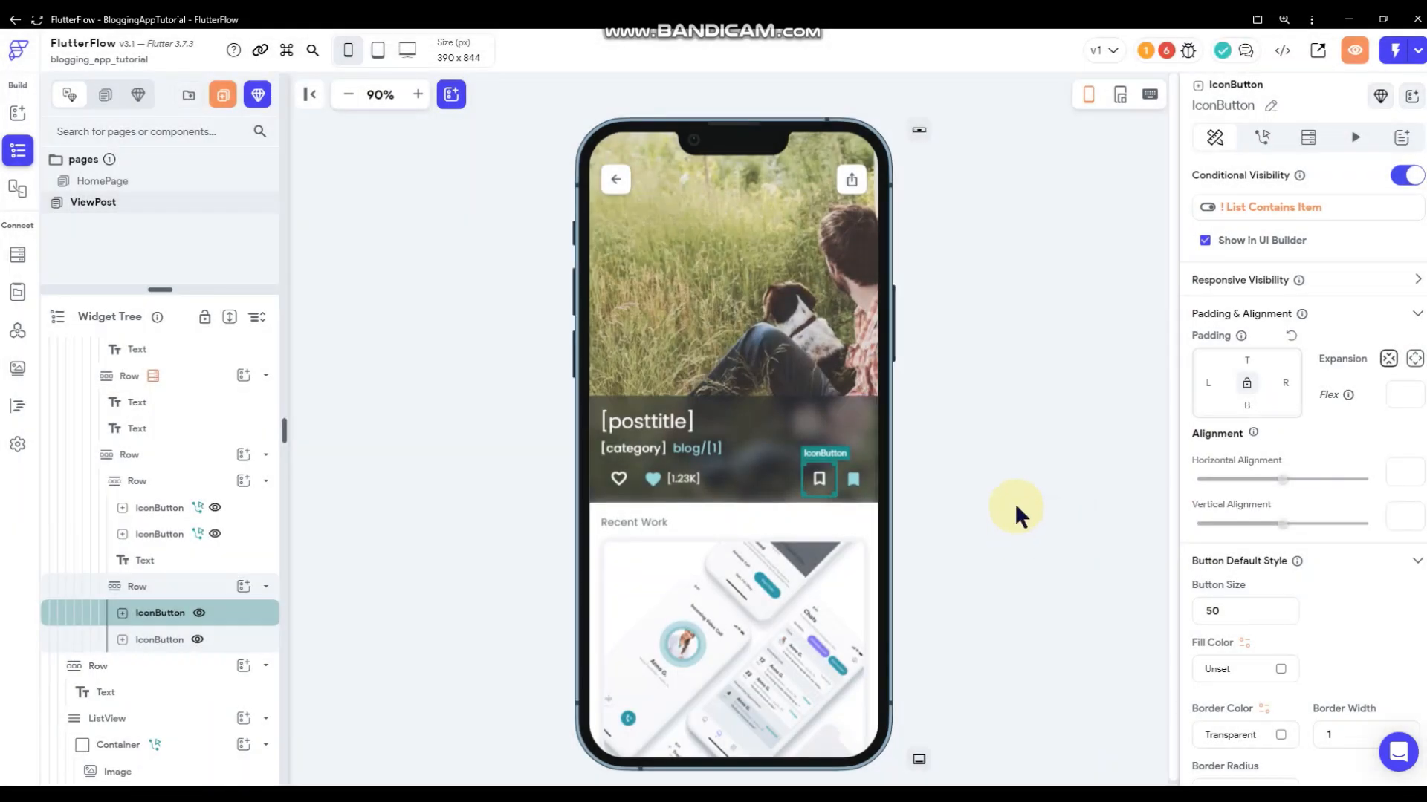
click(1268, 141)
click(1288, 262)
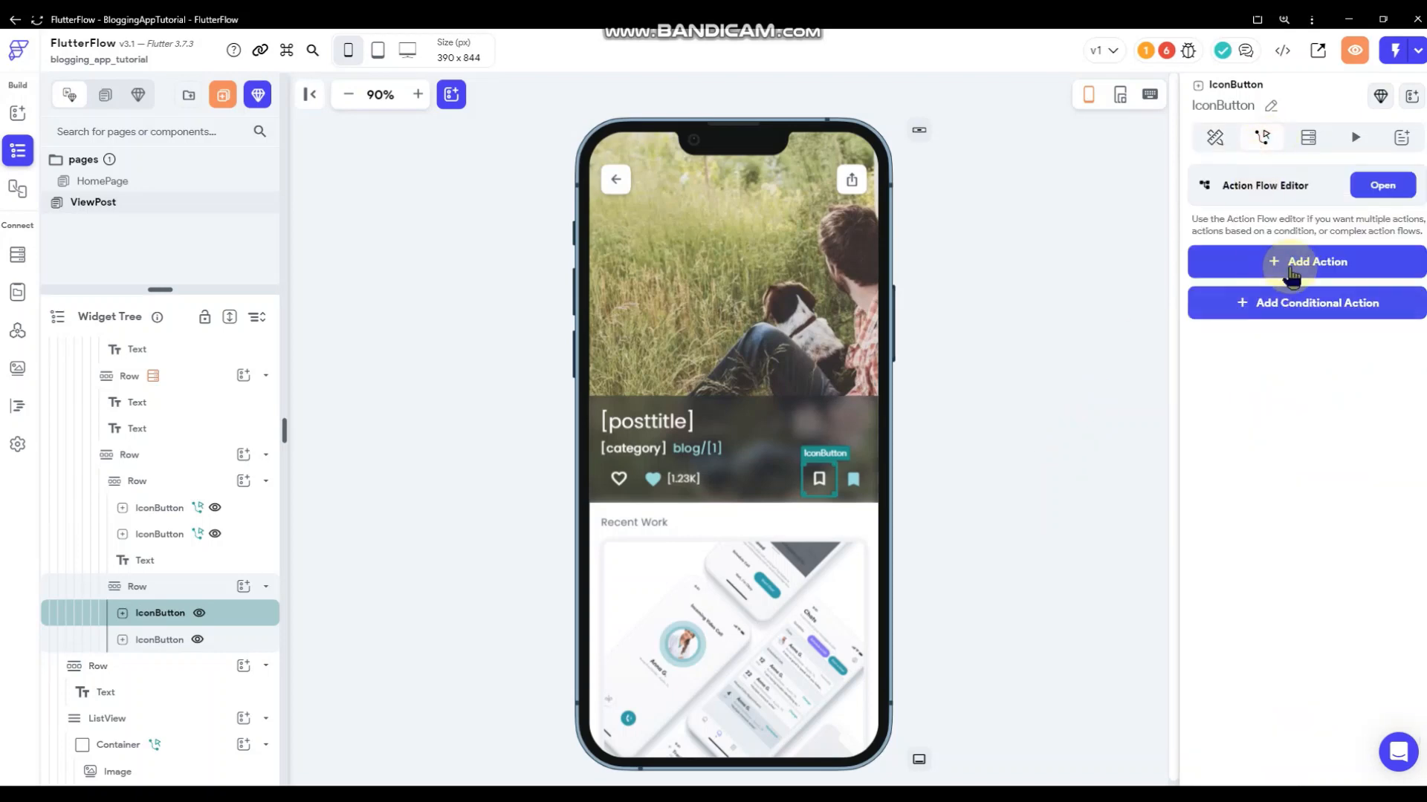
scroll(1269, 424, down, 1)
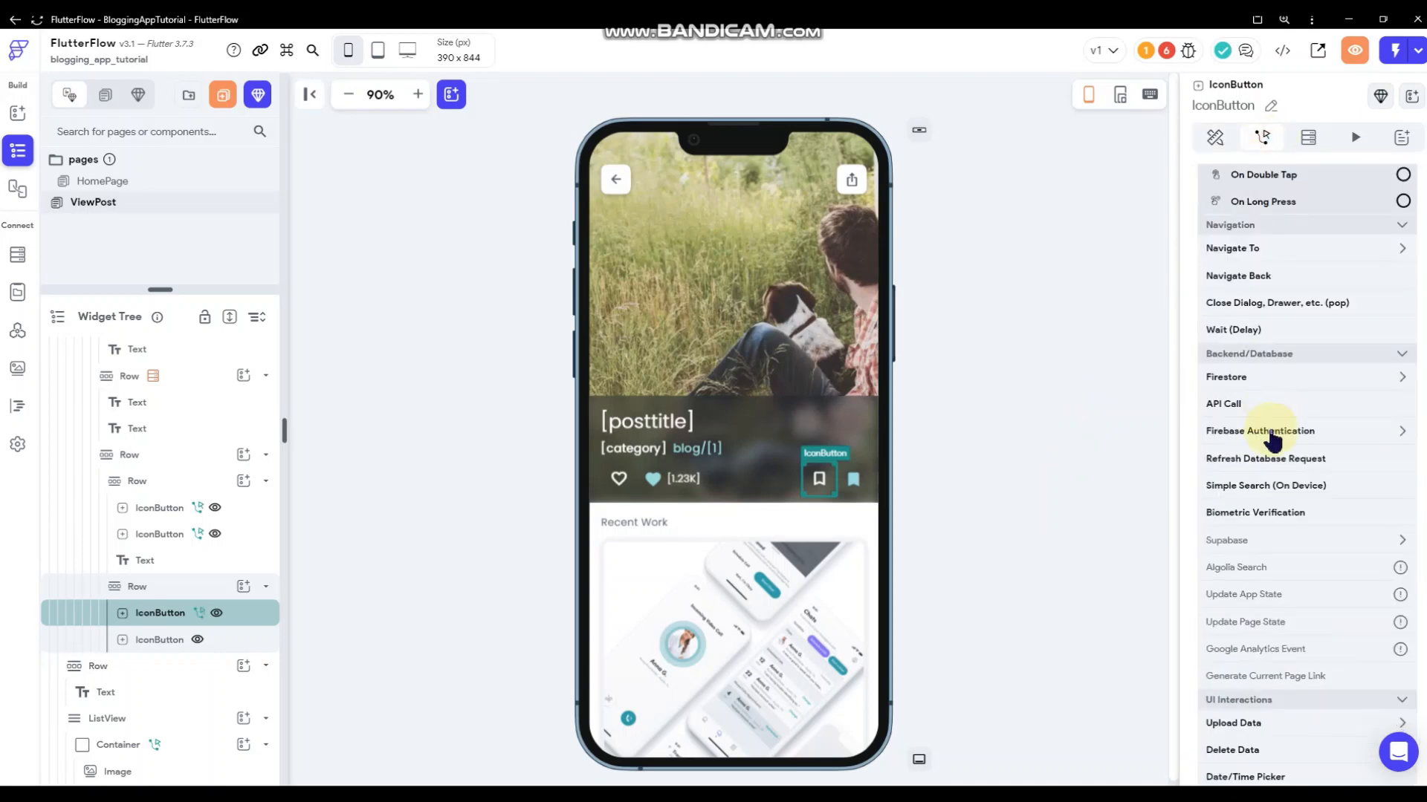
click(1258, 379)
click(1259, 430)
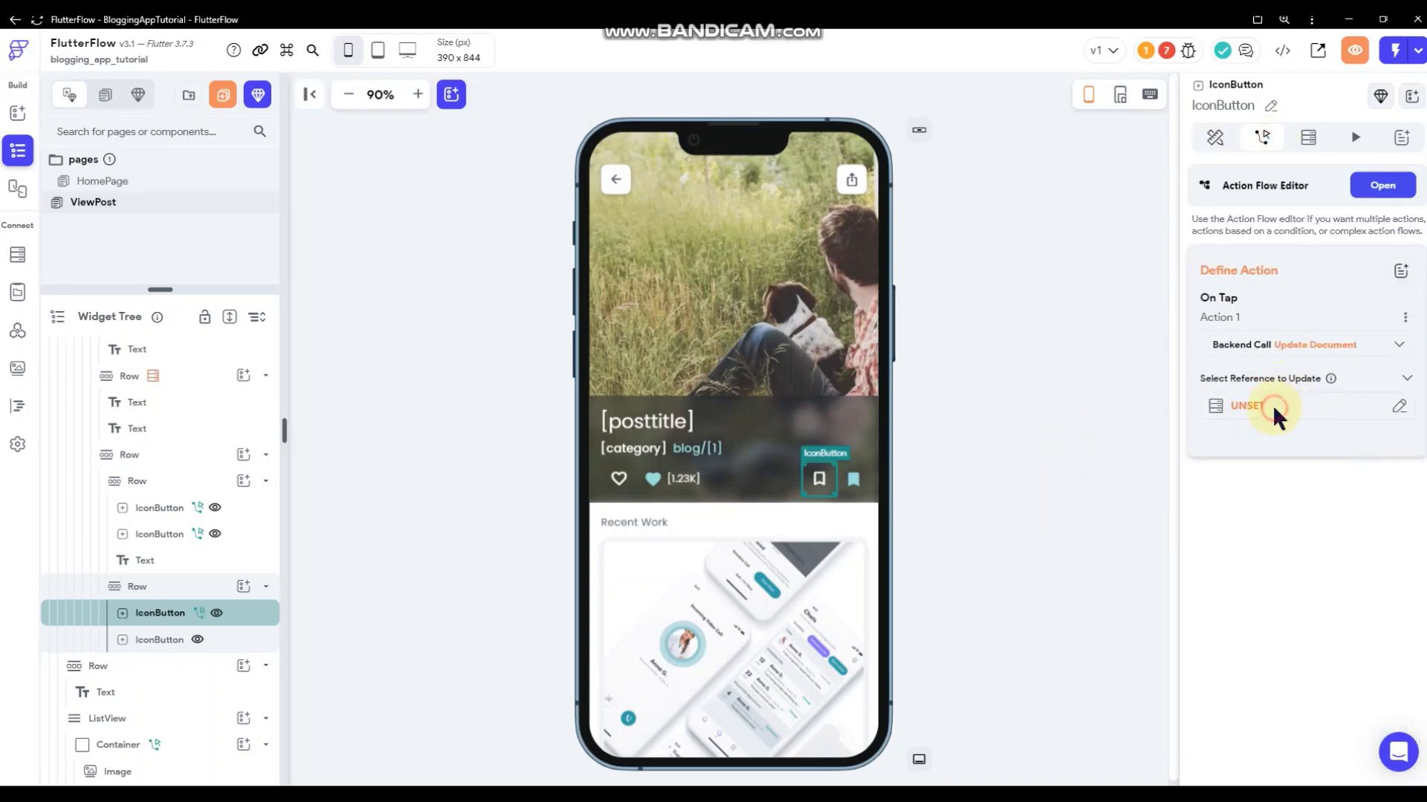
- Set the reference to update to the authenticated user's User Record Reference
click(1272, 404)
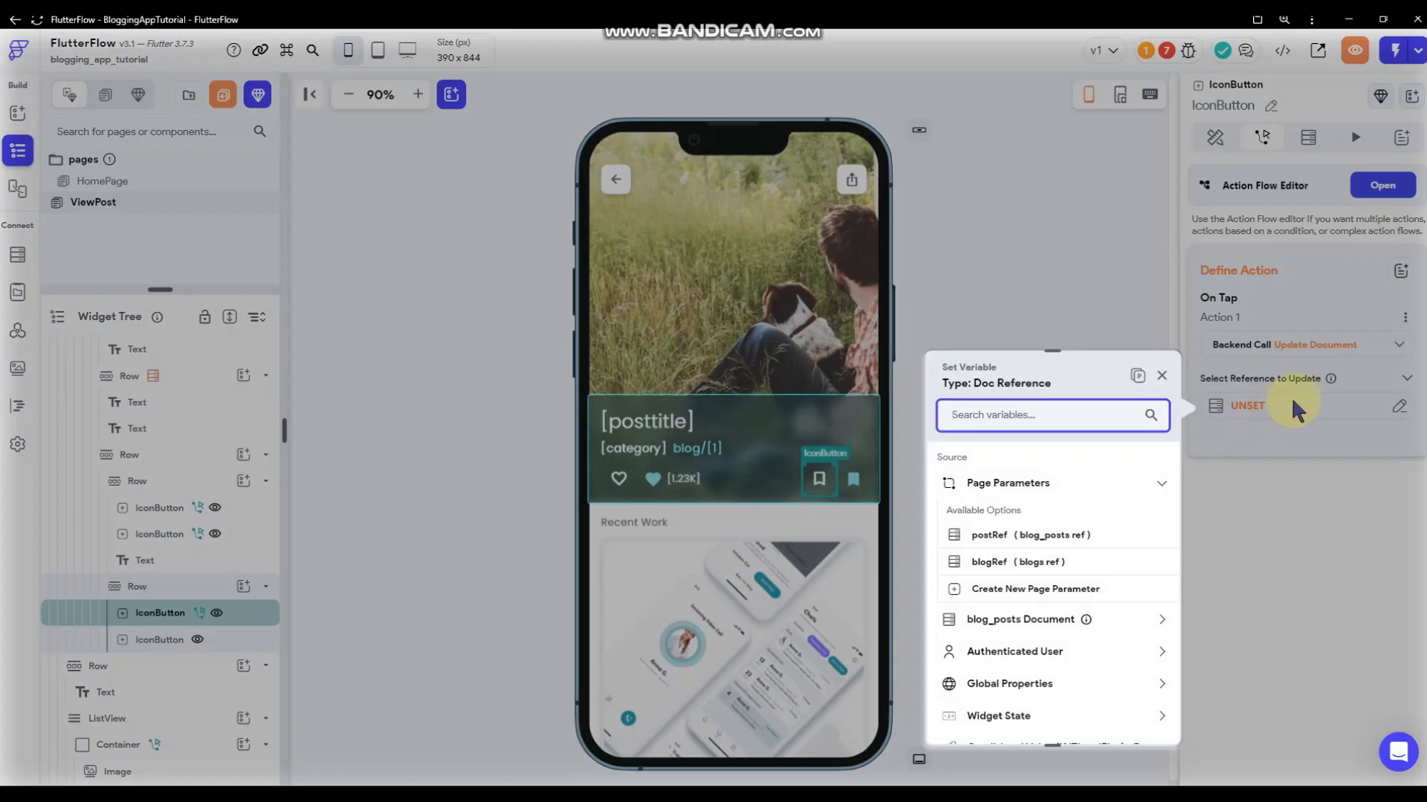
click(1041, 651)
scroll(1055, 572, down, 2)
click(1031, 663)
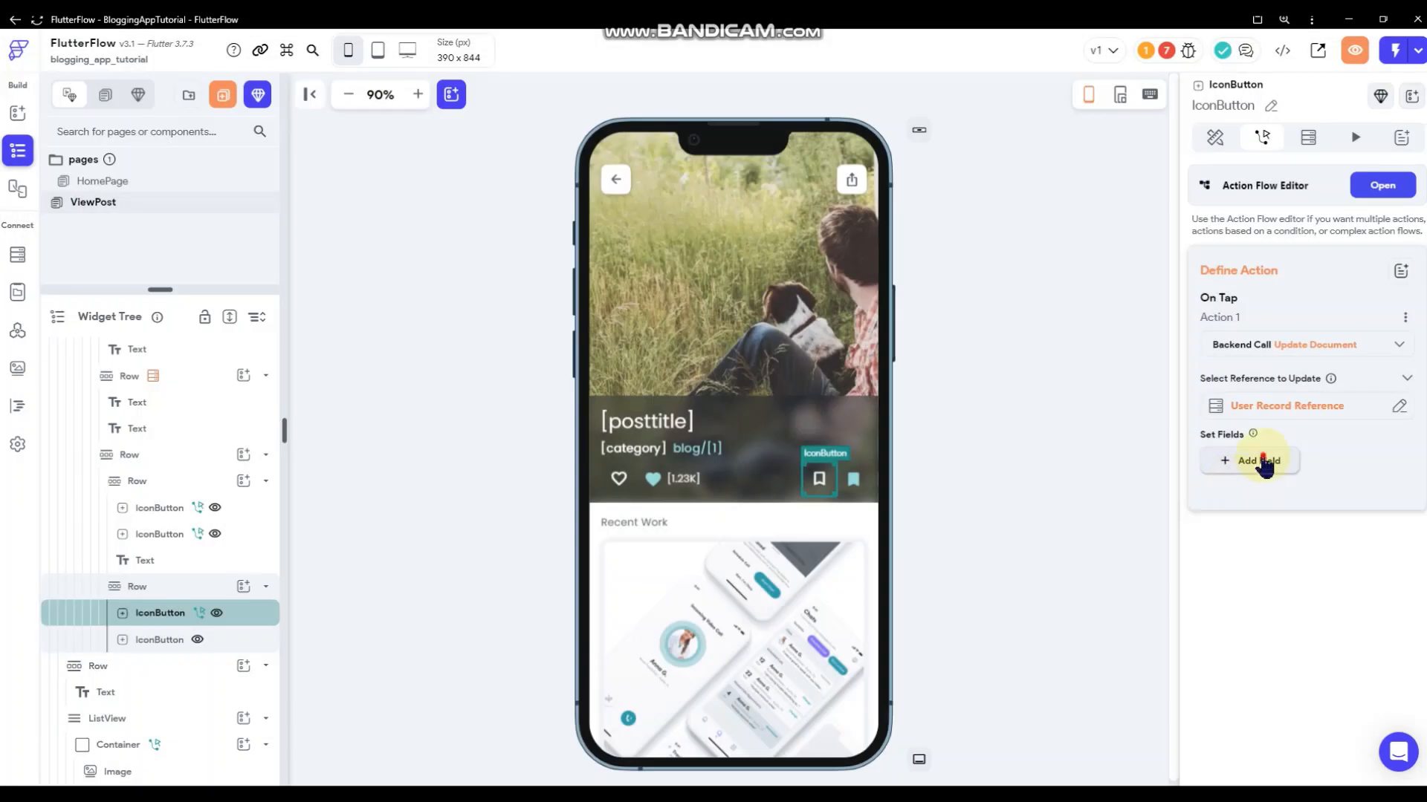
- Add the savedposts field to the outlined bookmark's update action with the list update type Add to Set
click(1258, 461)
scroll(1289, 478, down, 1)
click(1284, 484)
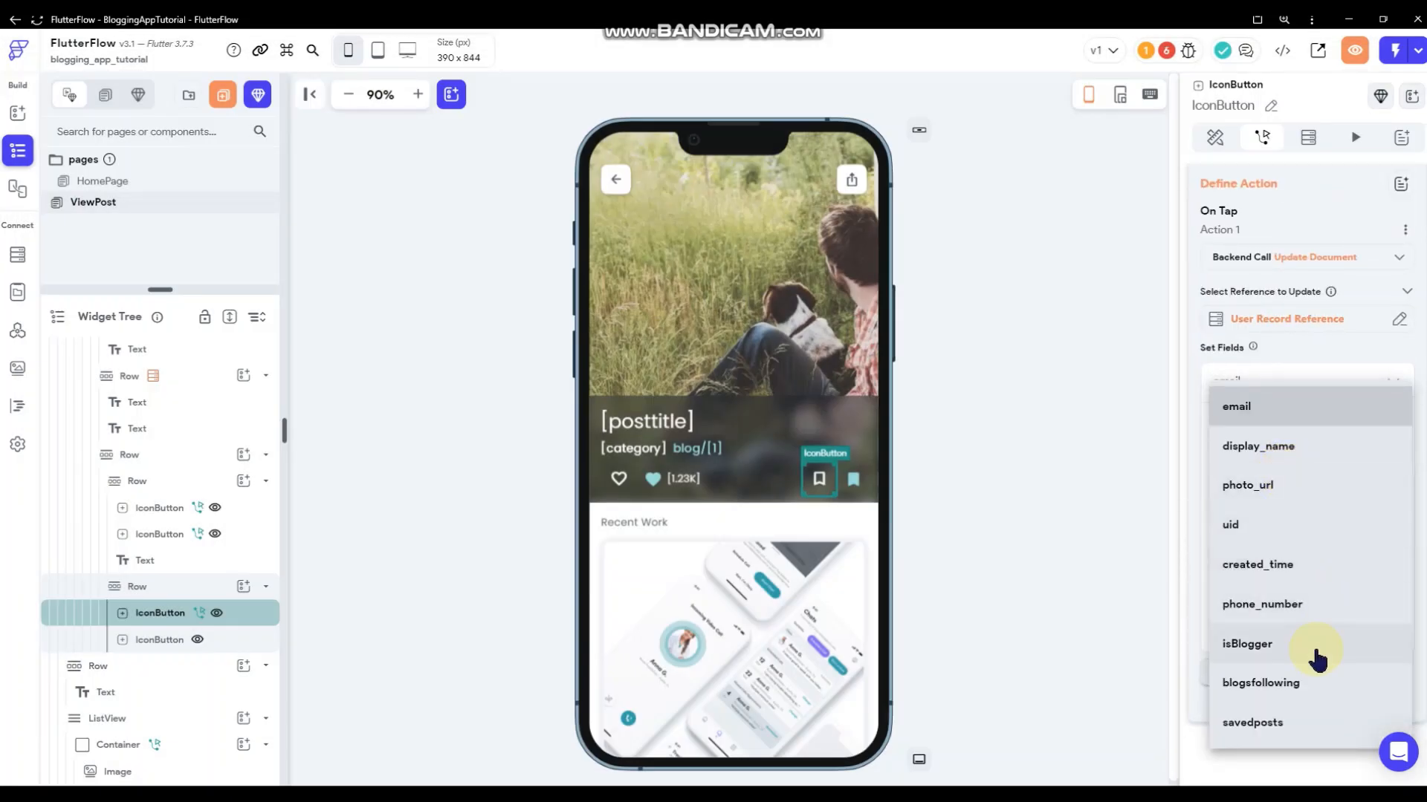
click(1257, 722)
click(1277, 622)
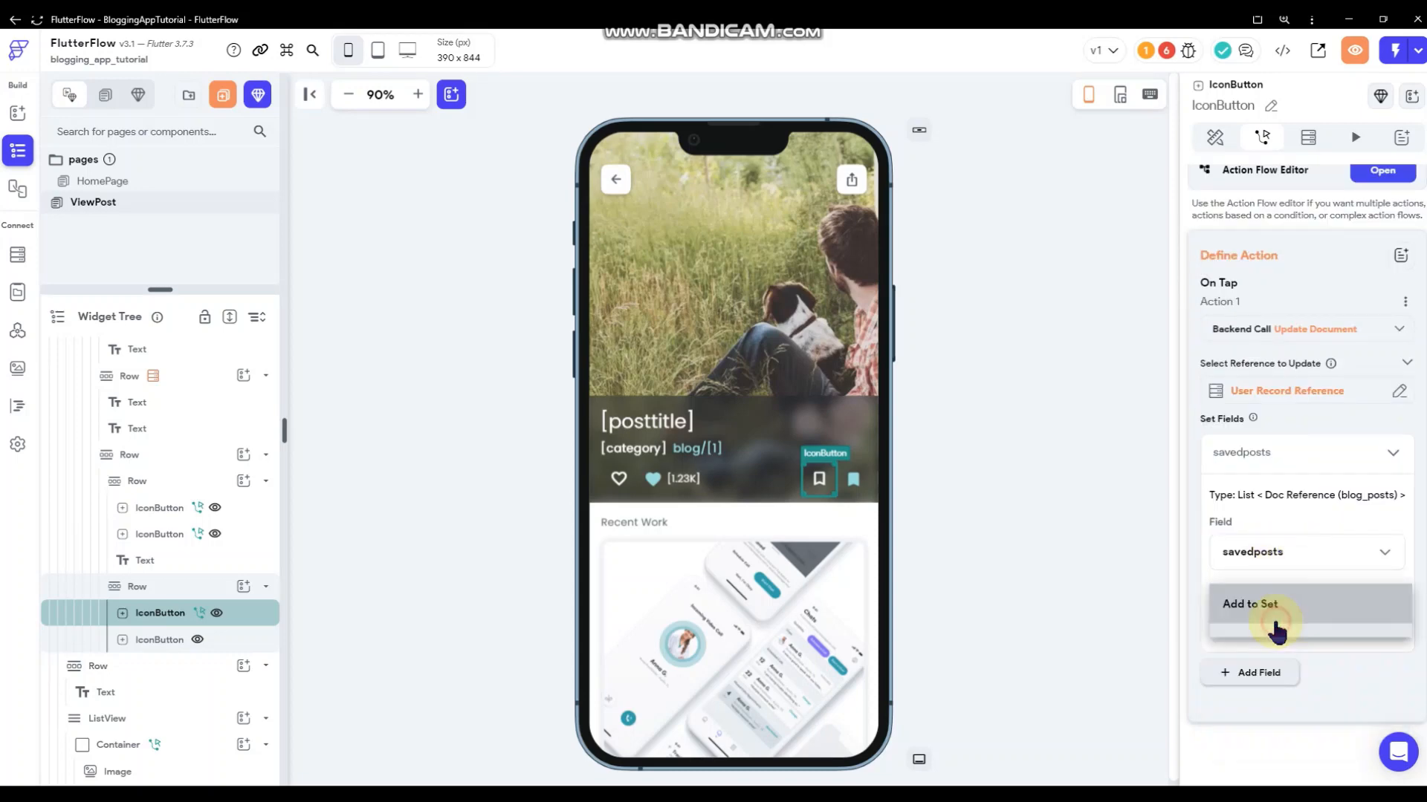
click(1274, 599)
- Use the blog_posts document's Reference as the value added to savedposts
click(1270, 638)
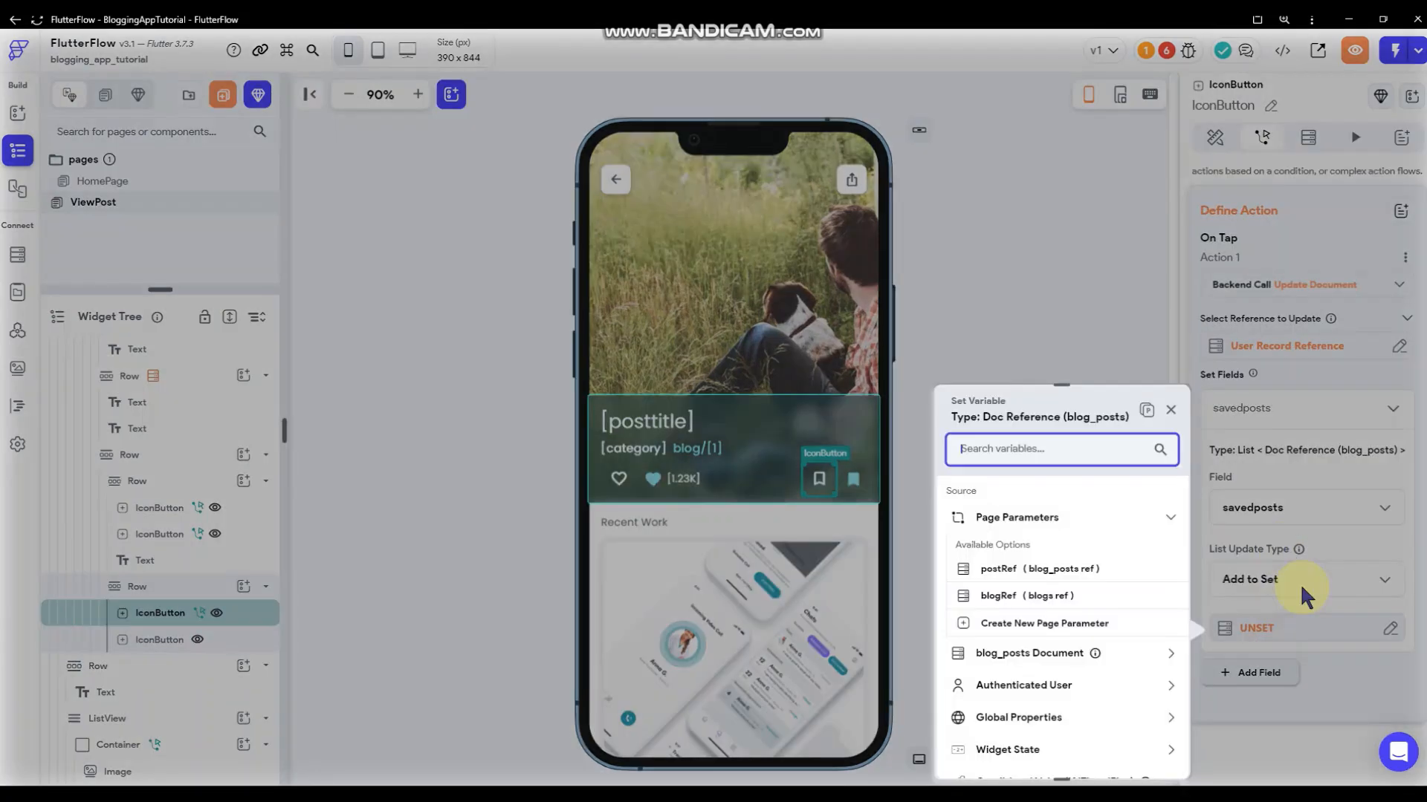
scroll(1090, 576, down, 6)
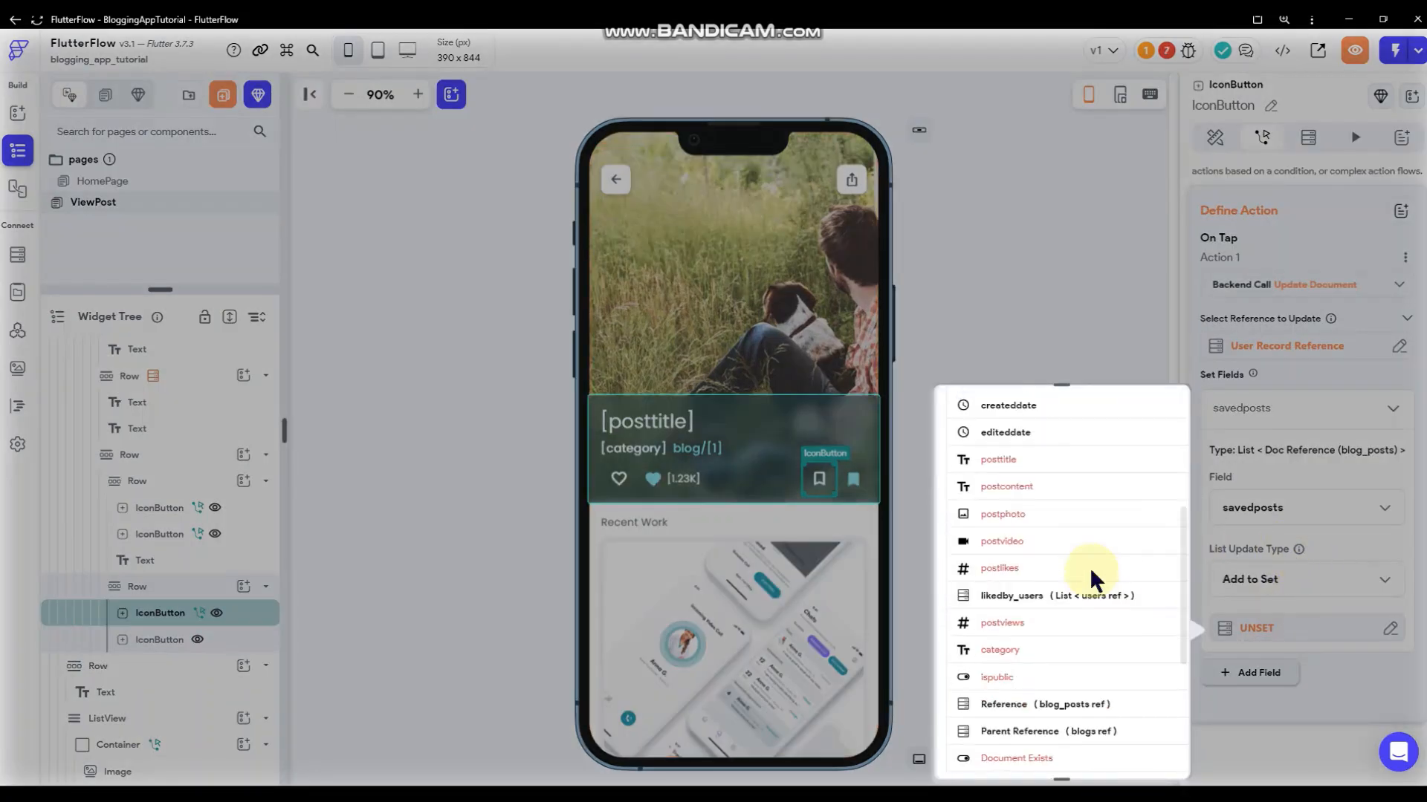
click(1026, 559)
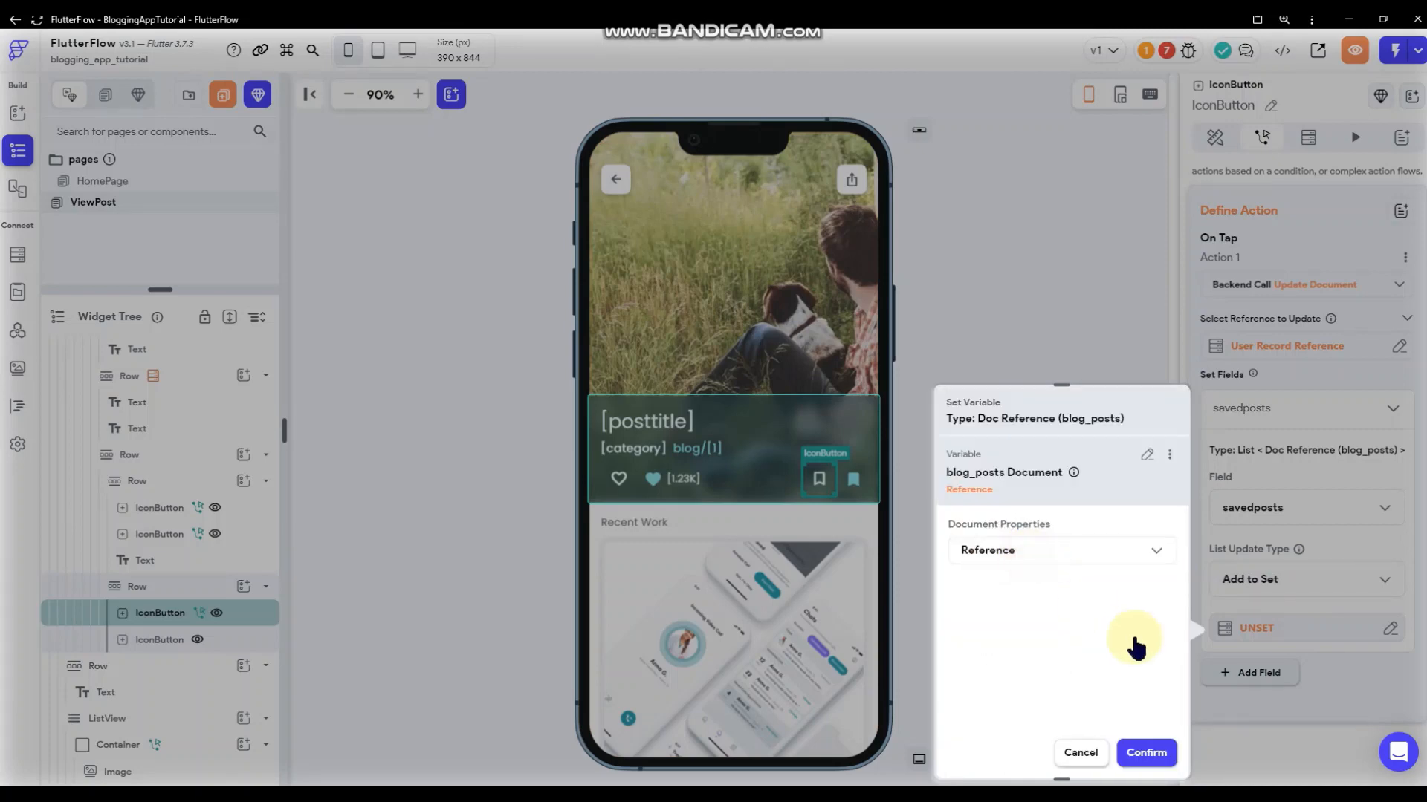
click(1153, 754)
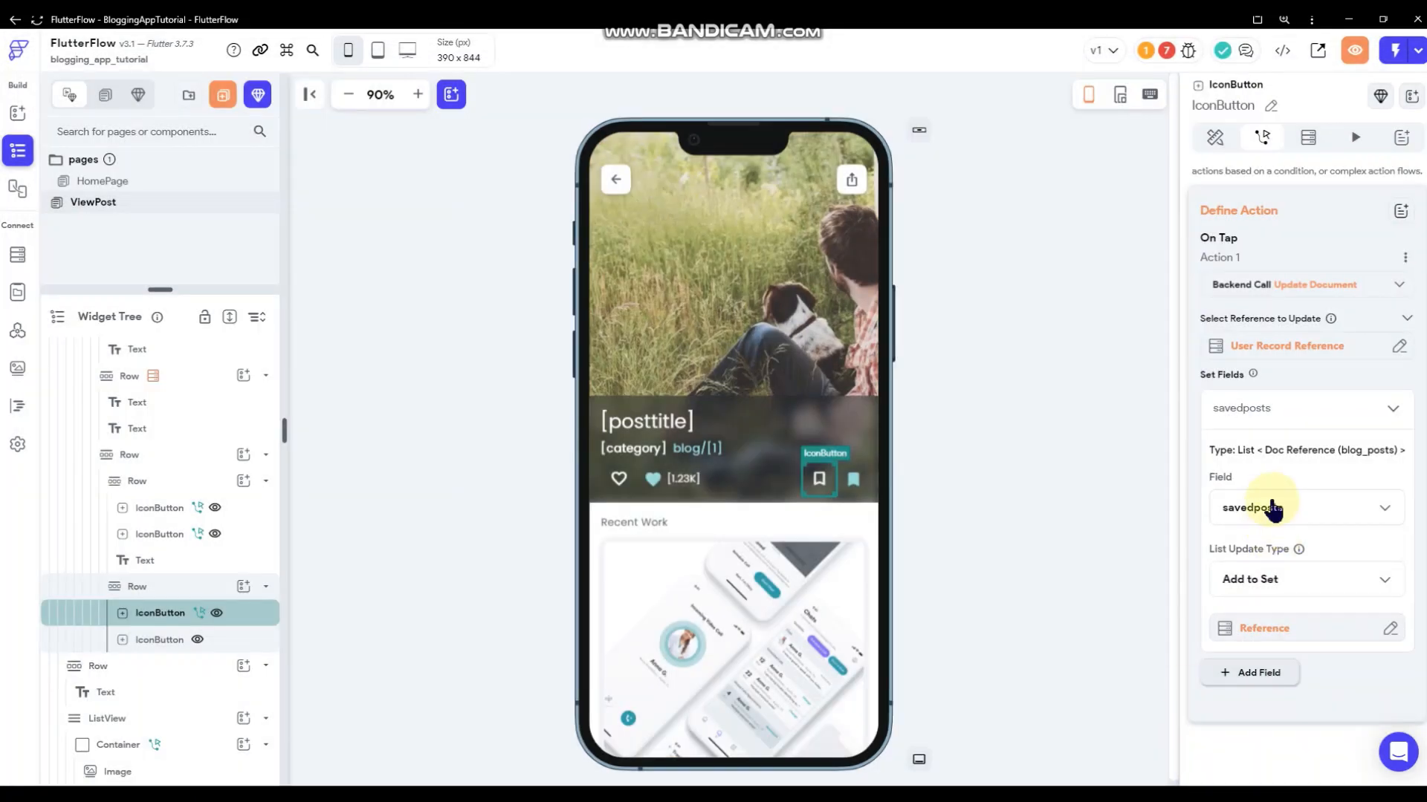
- Copy the outlined bookmark's update action to the filled bookmark button
click(1406, 260)
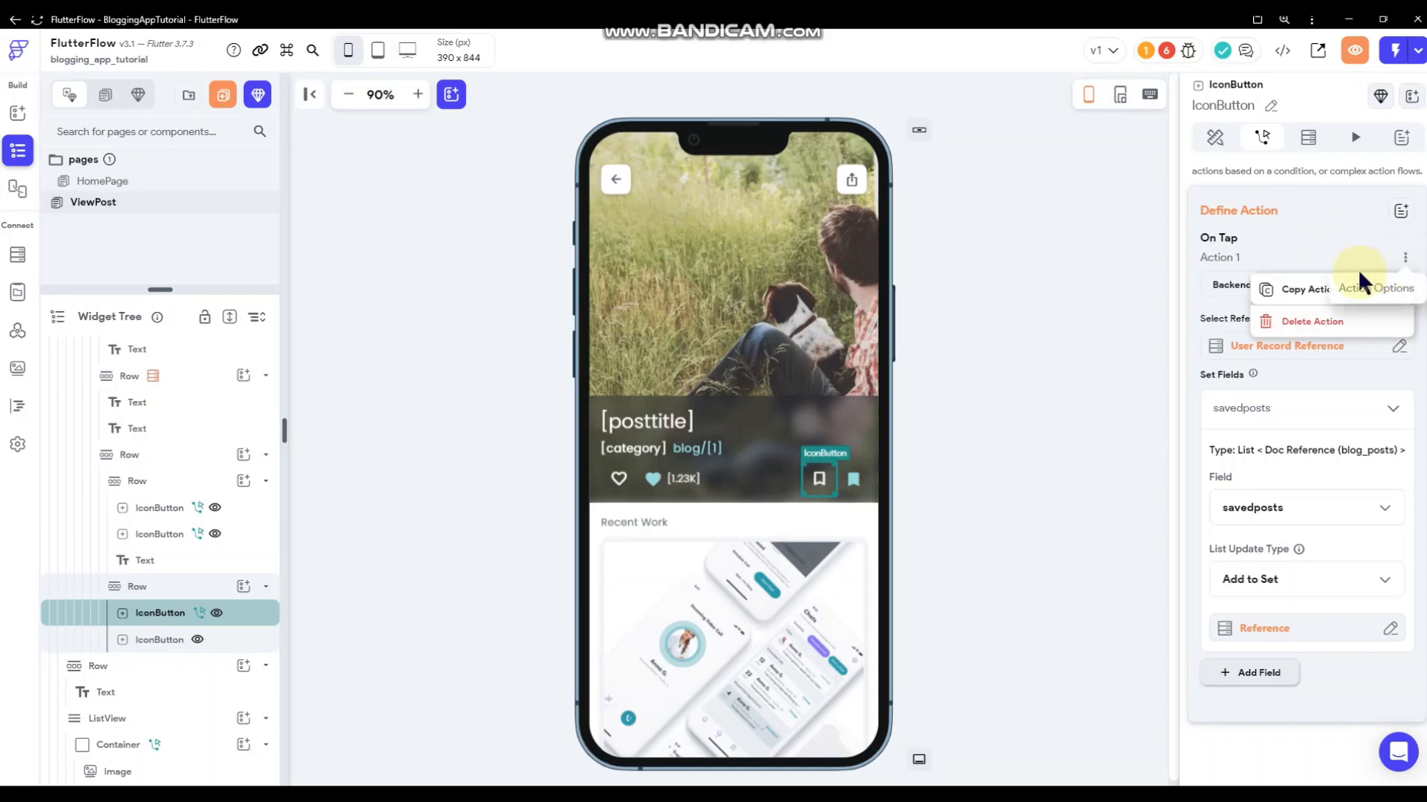
click(1297, 289)
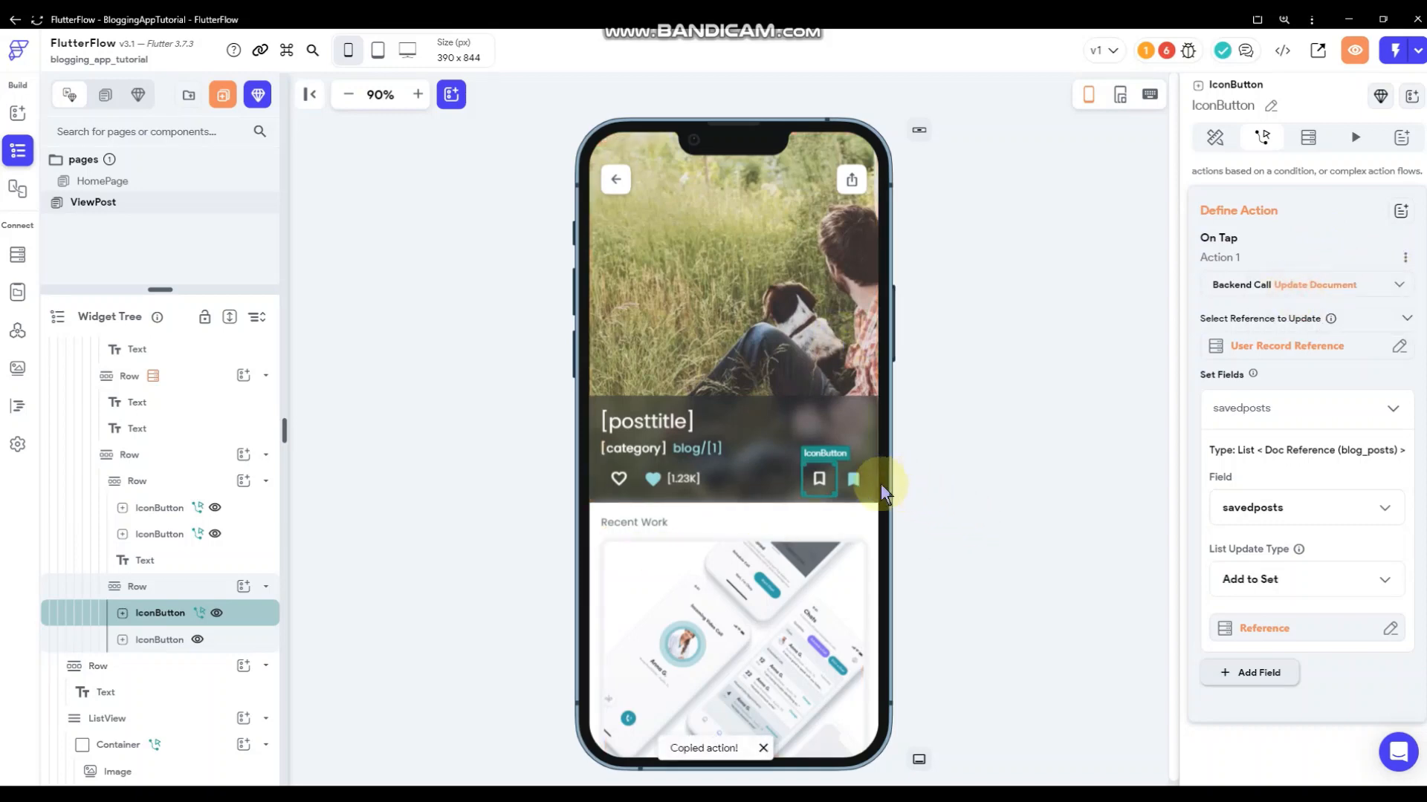
click(859, 481)
click(1261, 136)
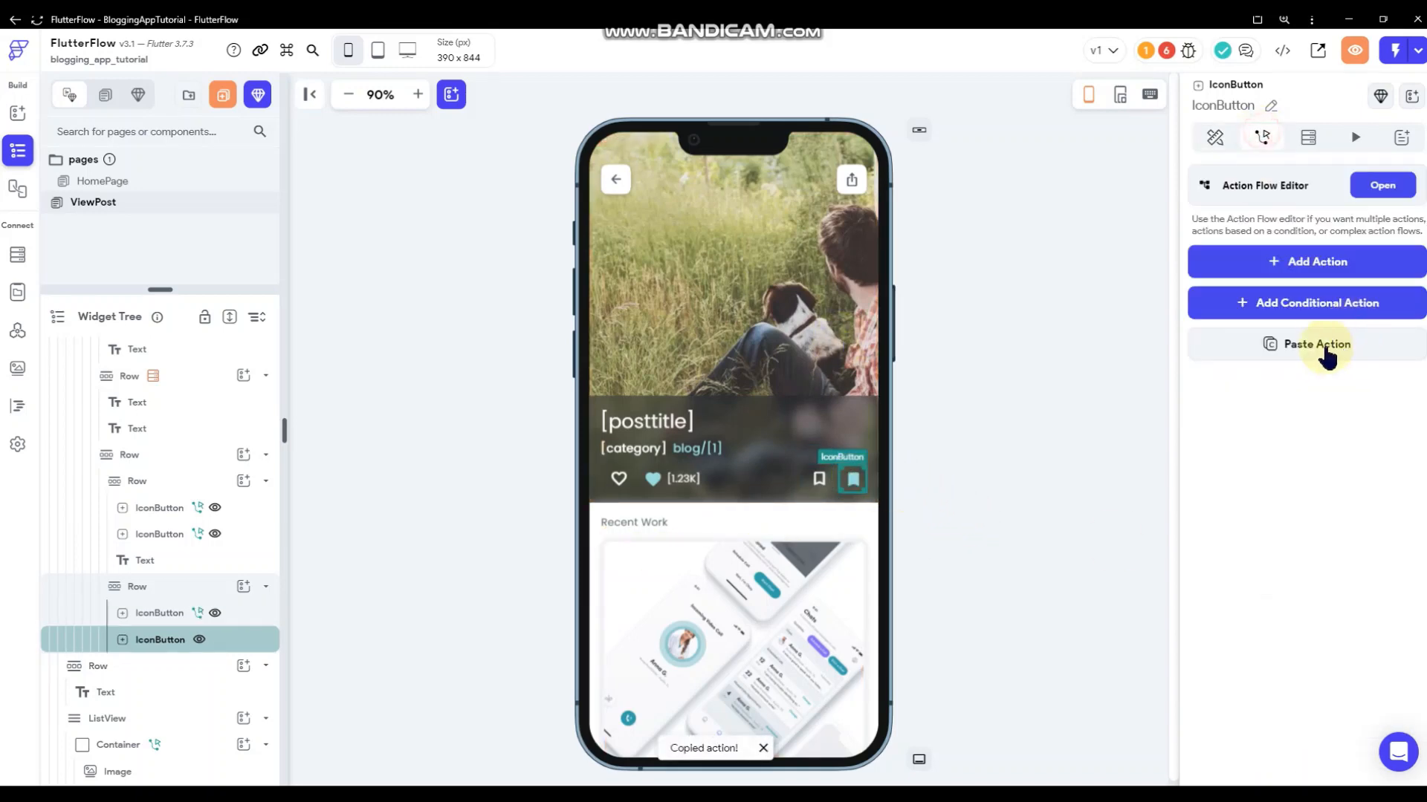
click(1330, 347)
- Set the list update type of savedposts to Remove from Set in the filled bookmark's action
click(1272, 462)
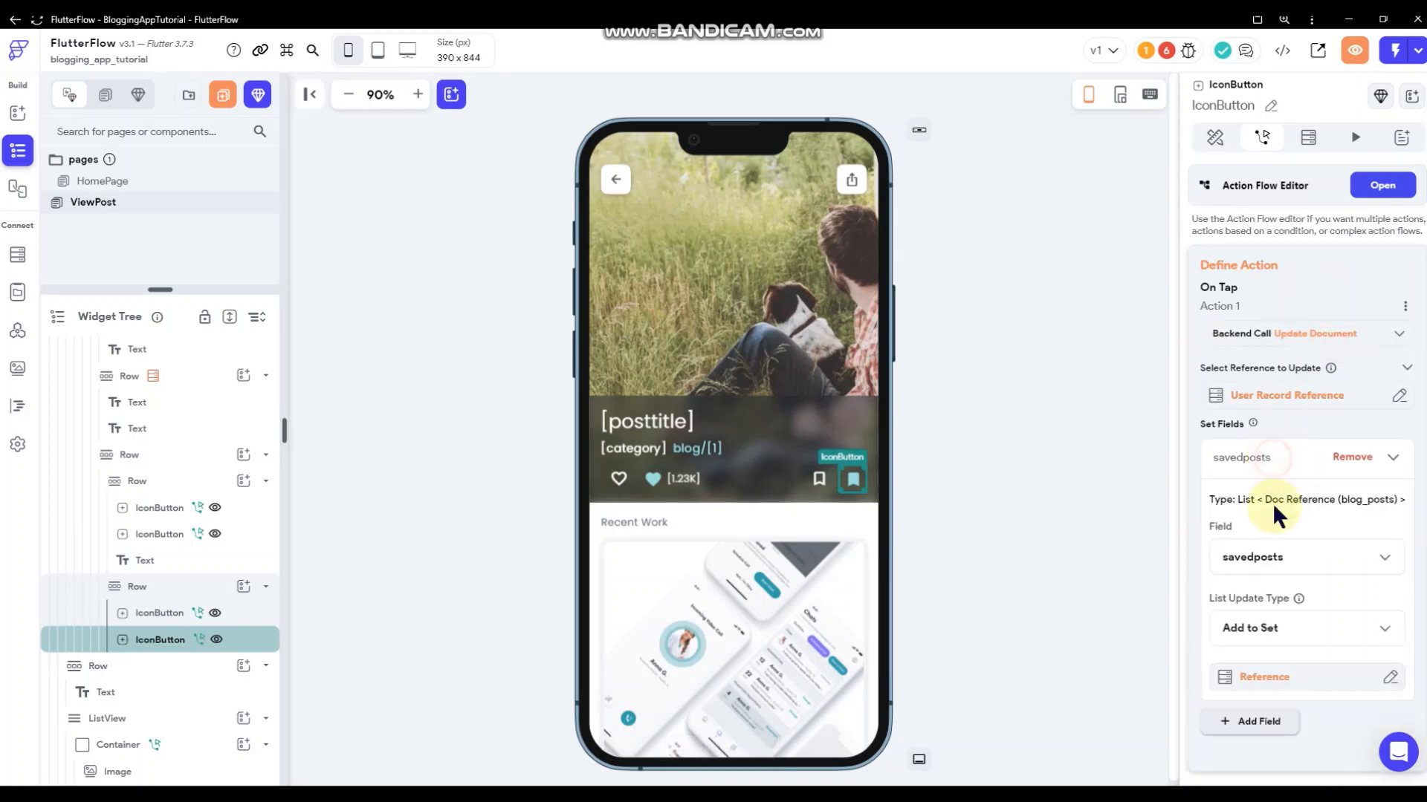
click(1266, 649)
click(1233, 639)
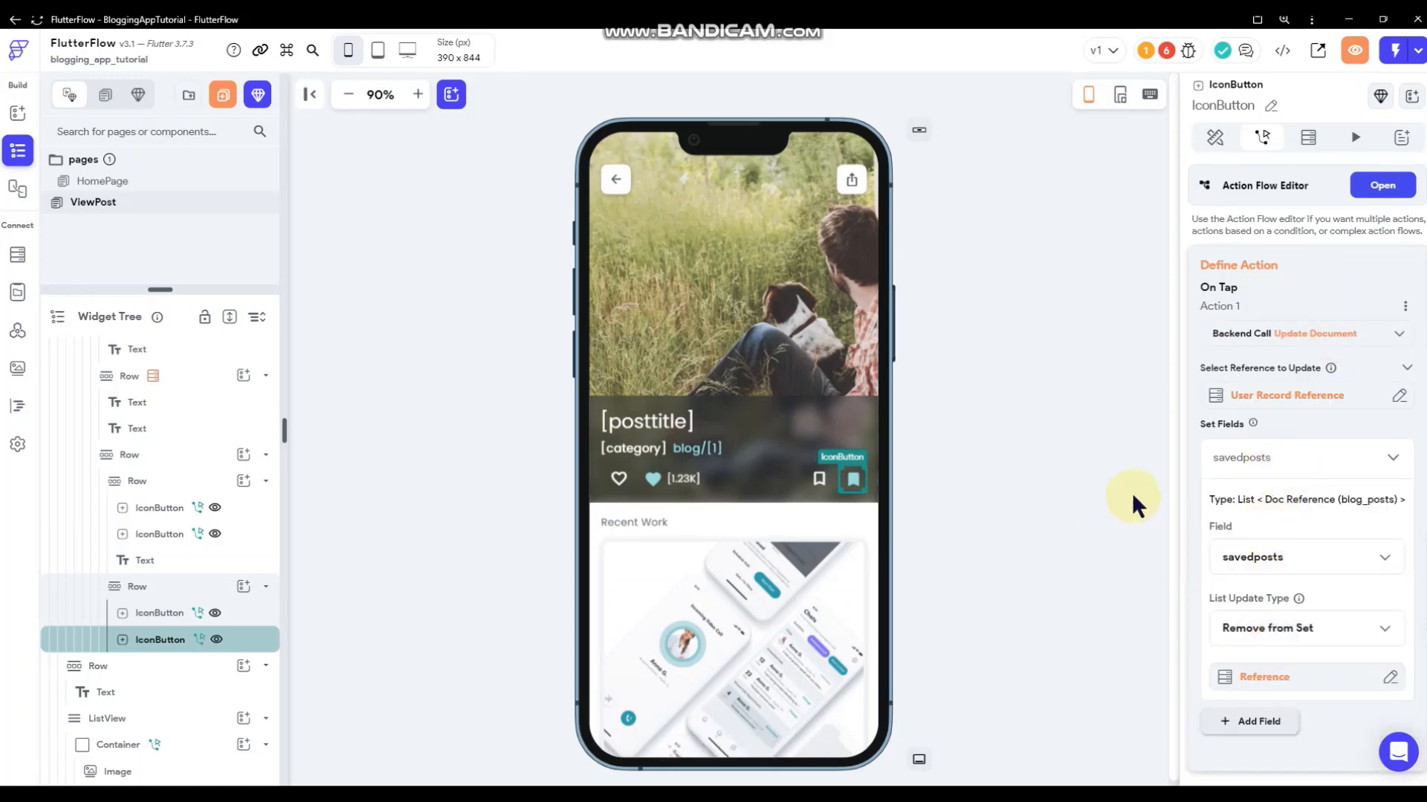
- Add a Show Snack Bar action after the Update Document call in the outlined bookmark's action flow
click(819, 480)
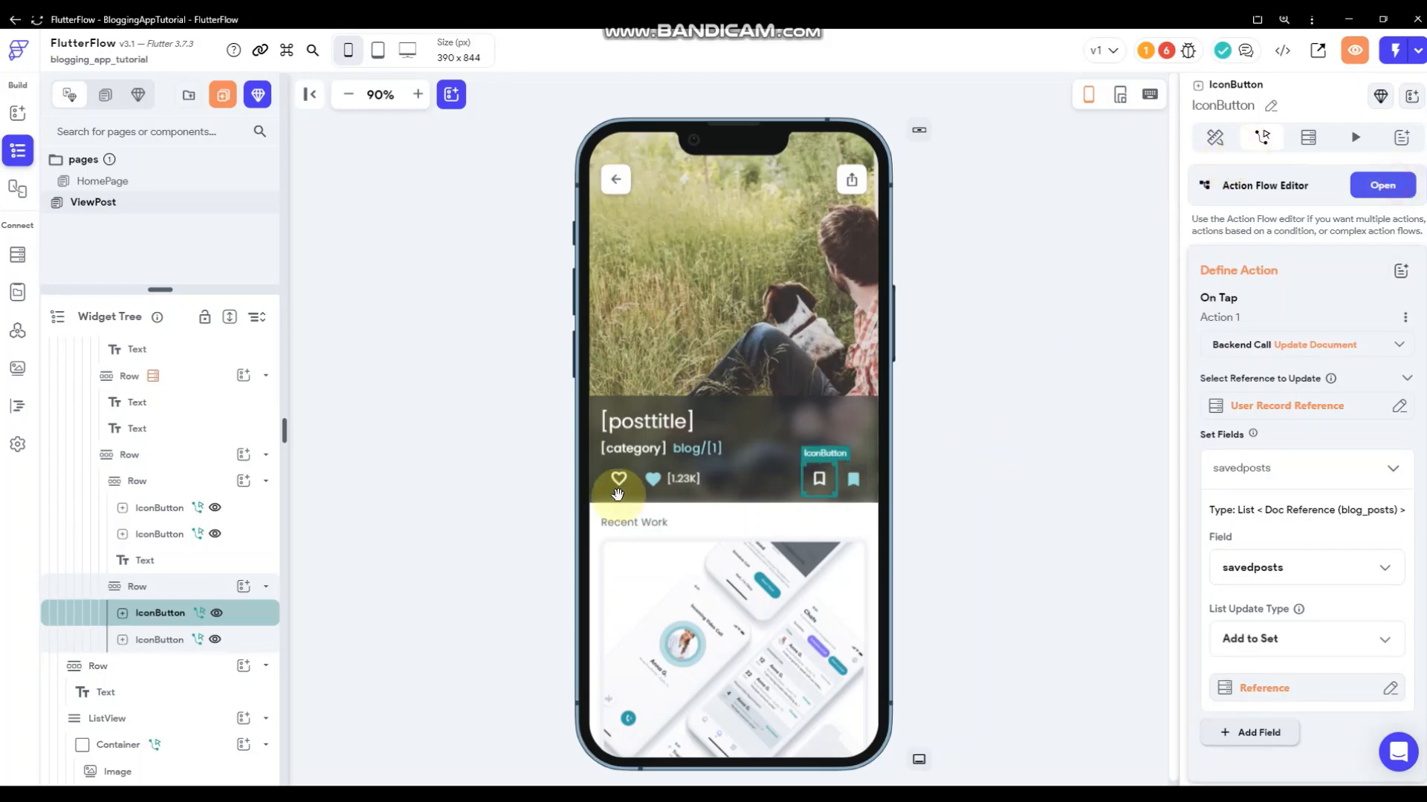
click(1382, 185)
click(576, 272)
click(592, 311)
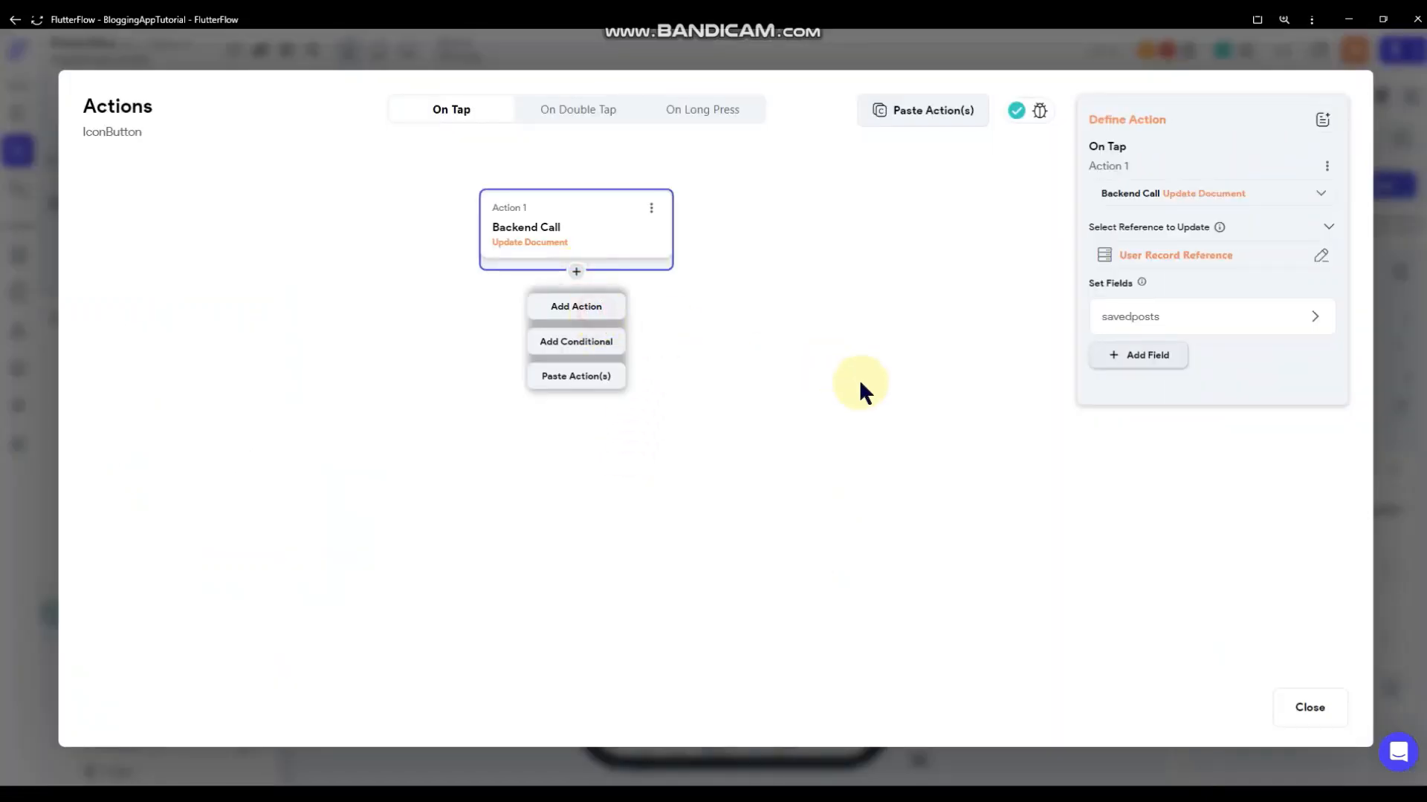
scroll(1220, 546, down, 15)
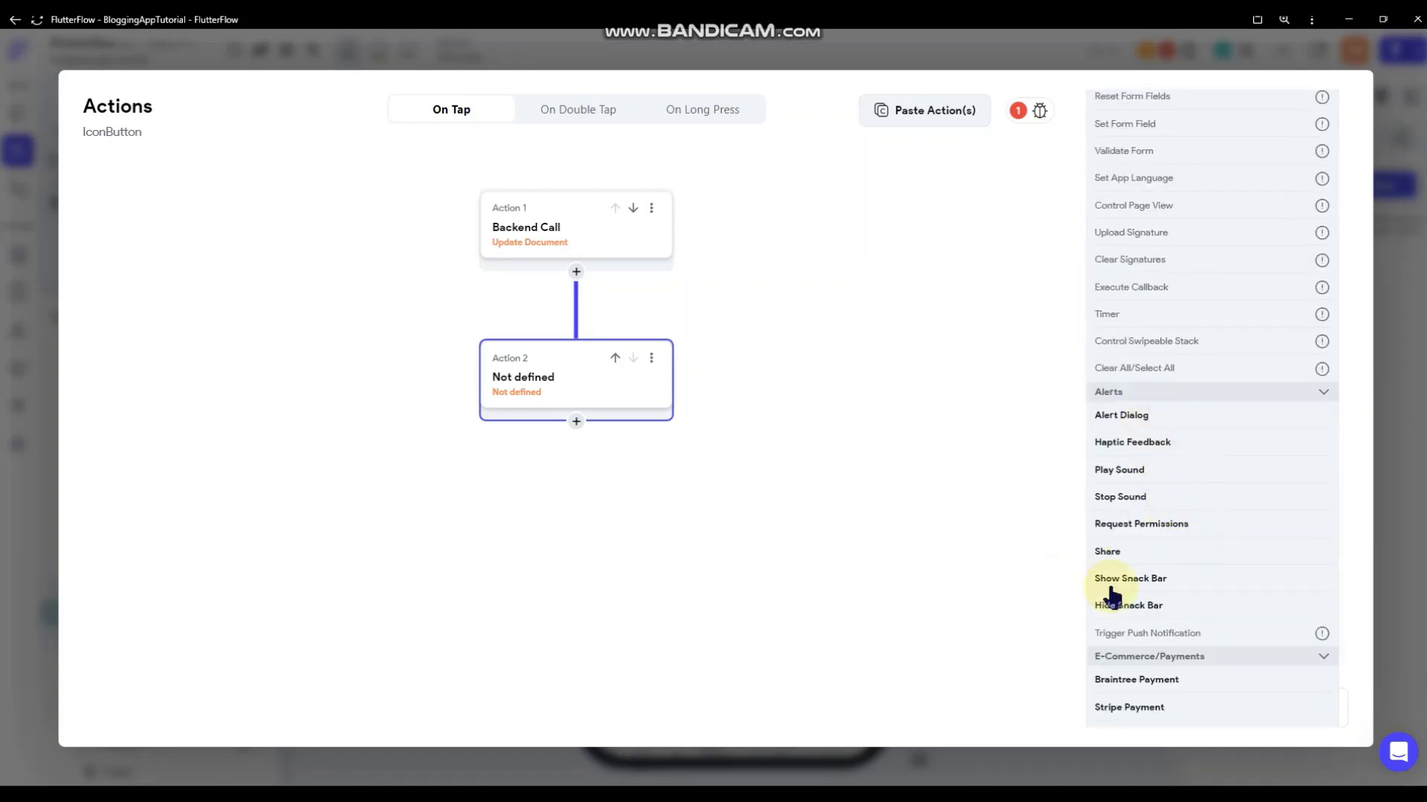
click(1117, 587)
- Set the snack bar message to "Post saved!"
scroll(1162, 245, up, 3)
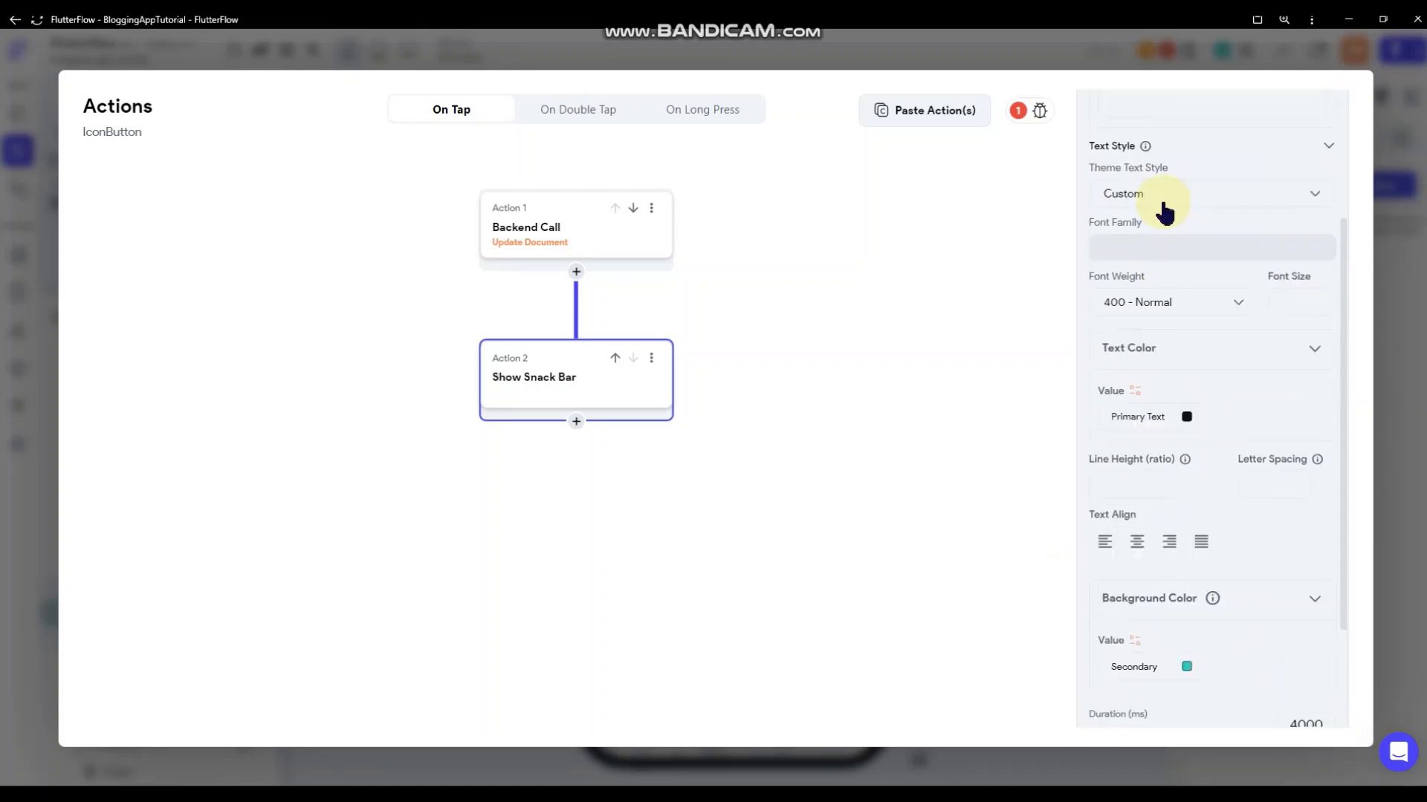
scroll(1159, 223, up, 3)
click(1140, 260)
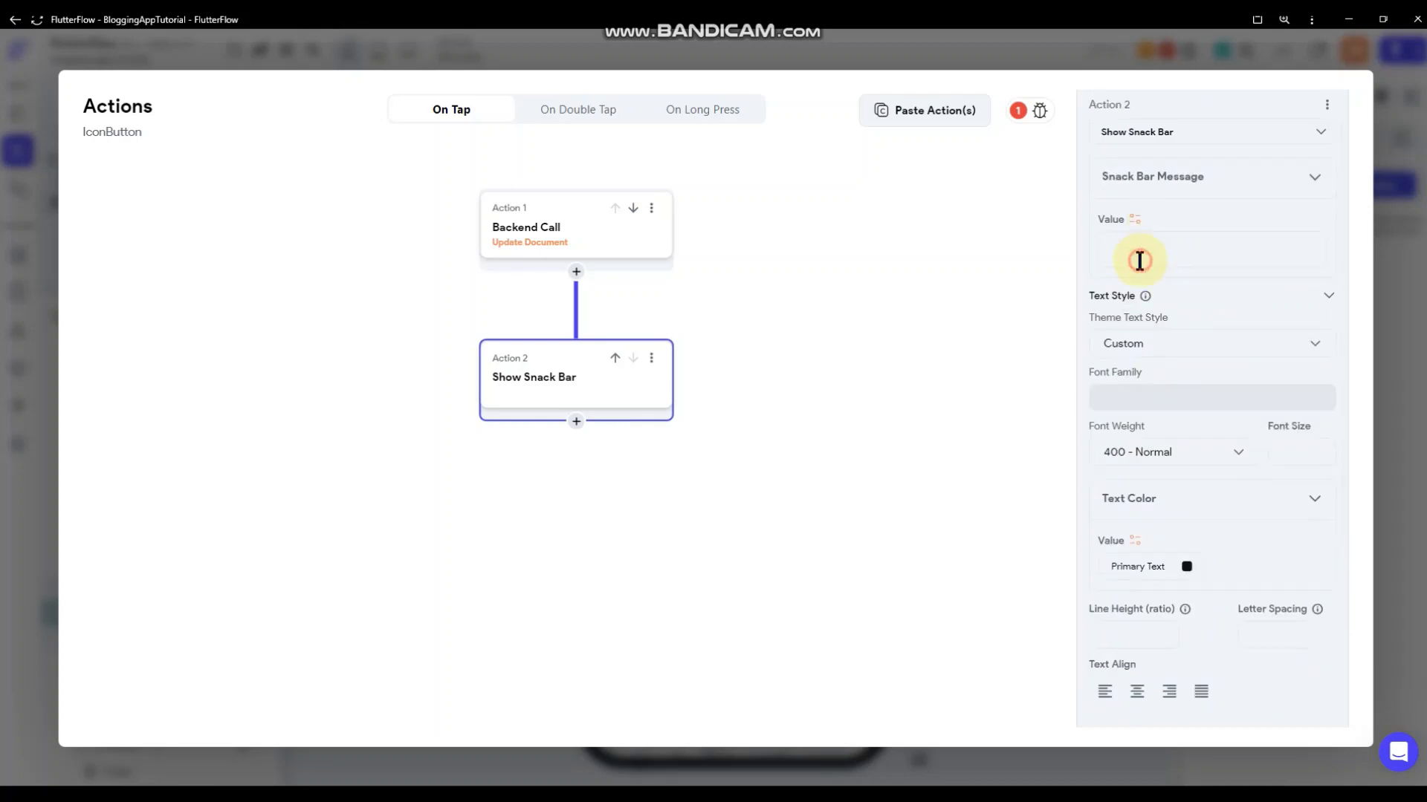
text(Post sa)
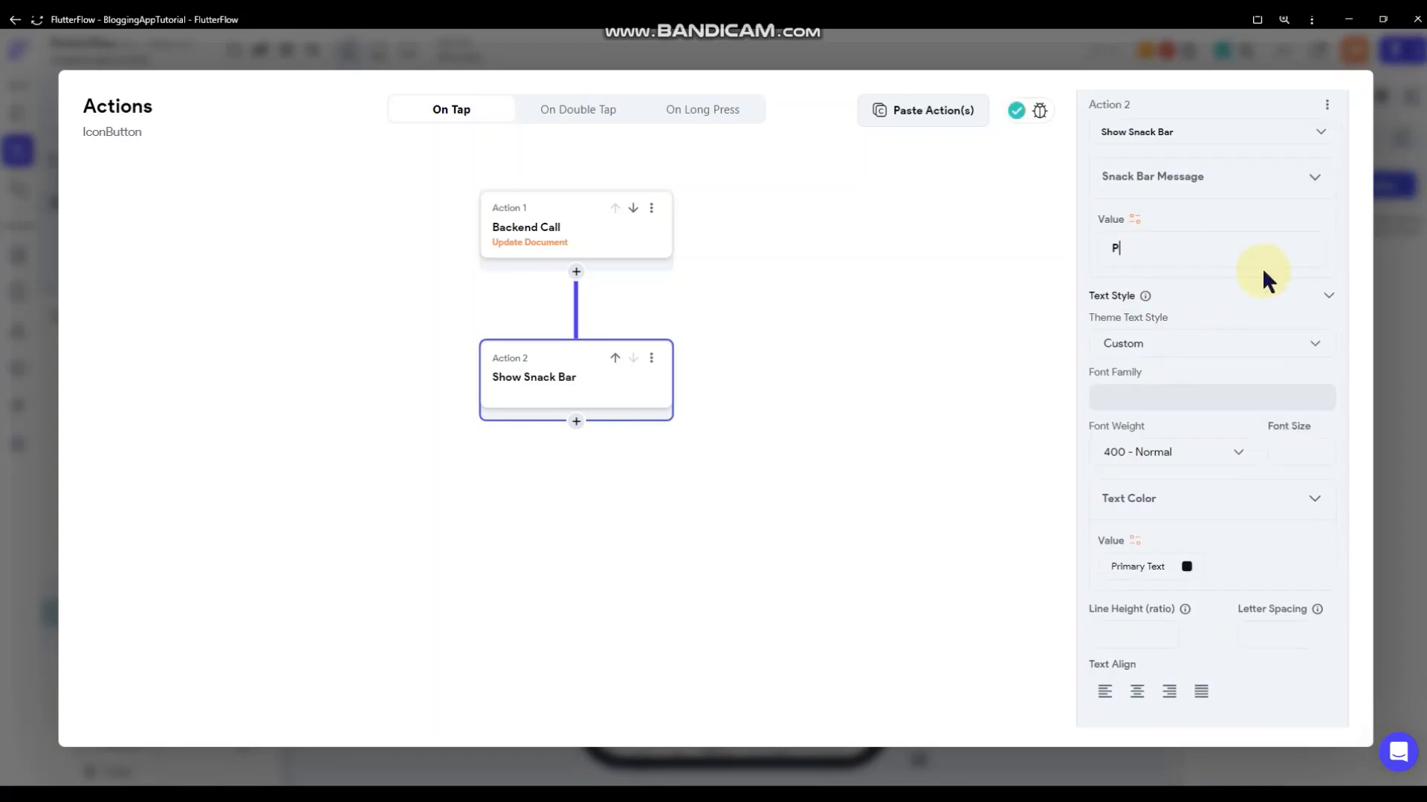
text(ved!)
- Set the snack bar's text color to Secondary and its background color to #c61a1f24
scroll(1248, 492, down, 2)
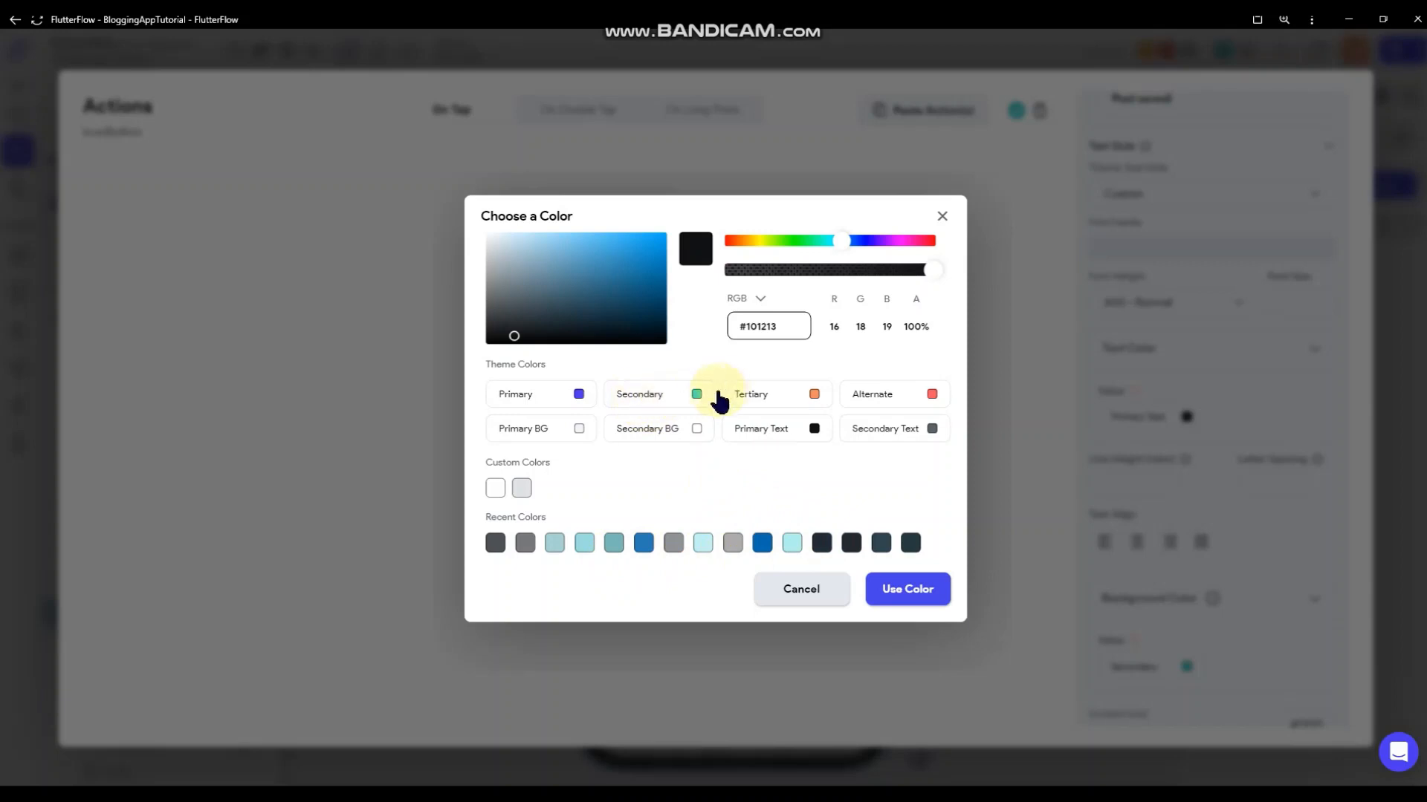
click(696, 394)
click(1226, 483)
scroll(1226, 520, down, 2)
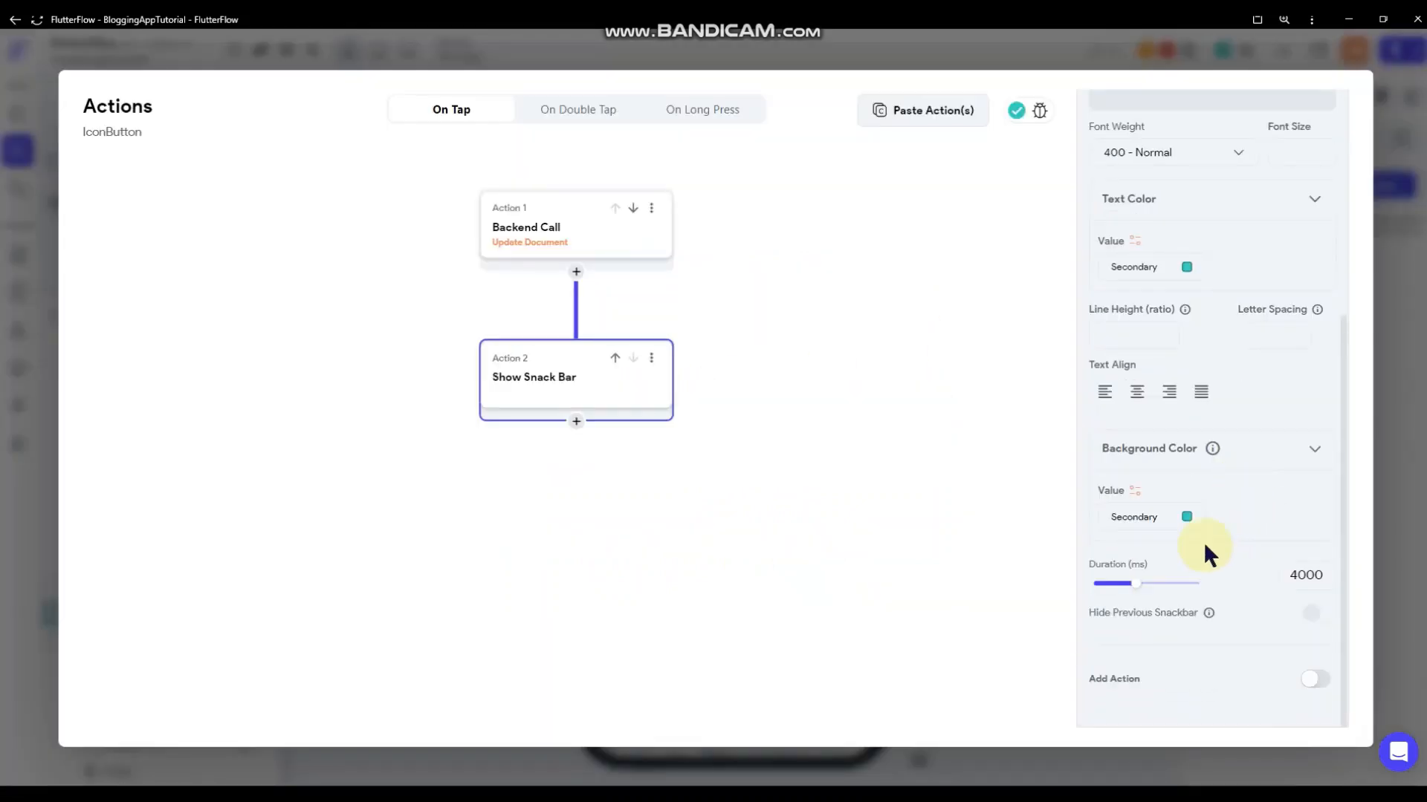
click(1183, 516)
click(495, 543)
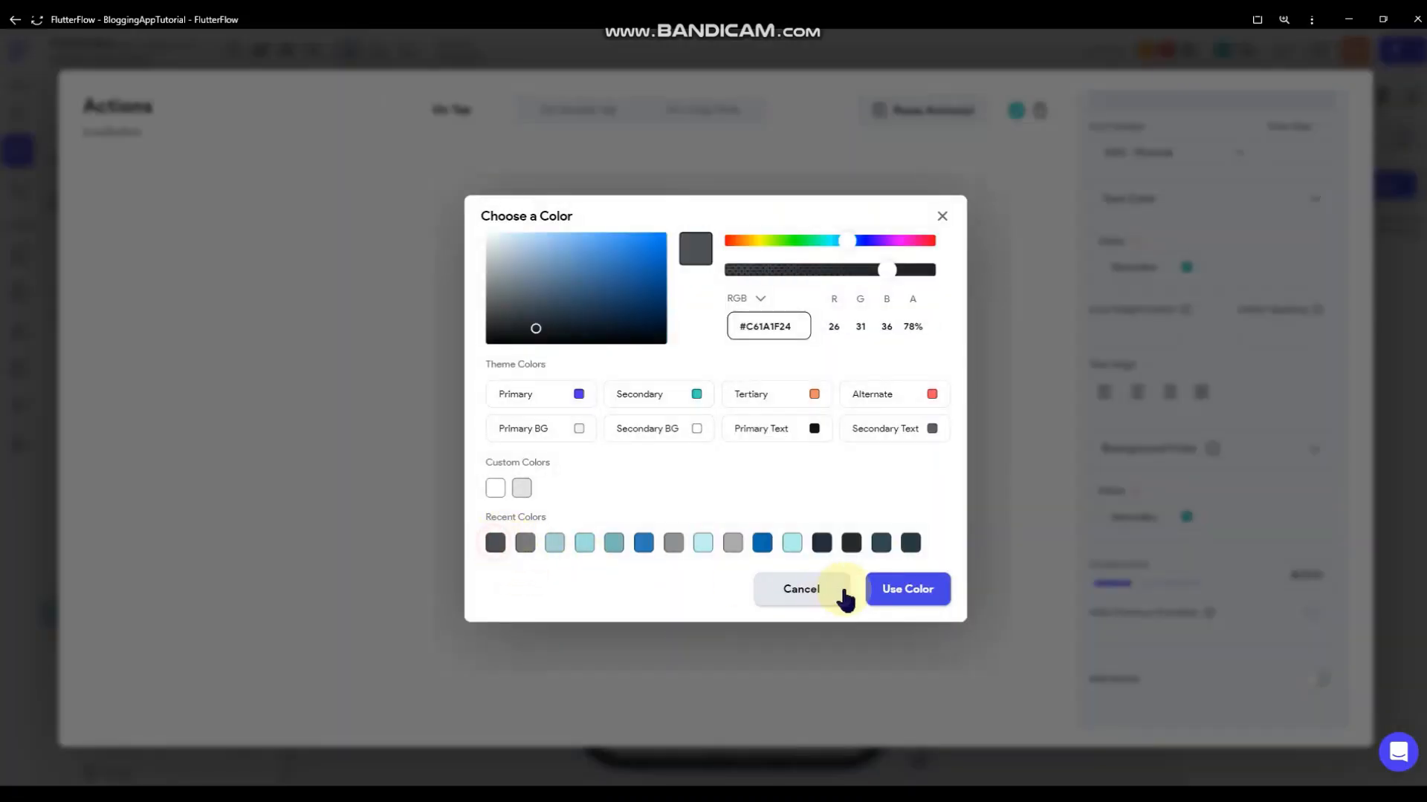
- Set the duration of the outlined bookmark's snack bar to 2000 ms
click(1294, 579)
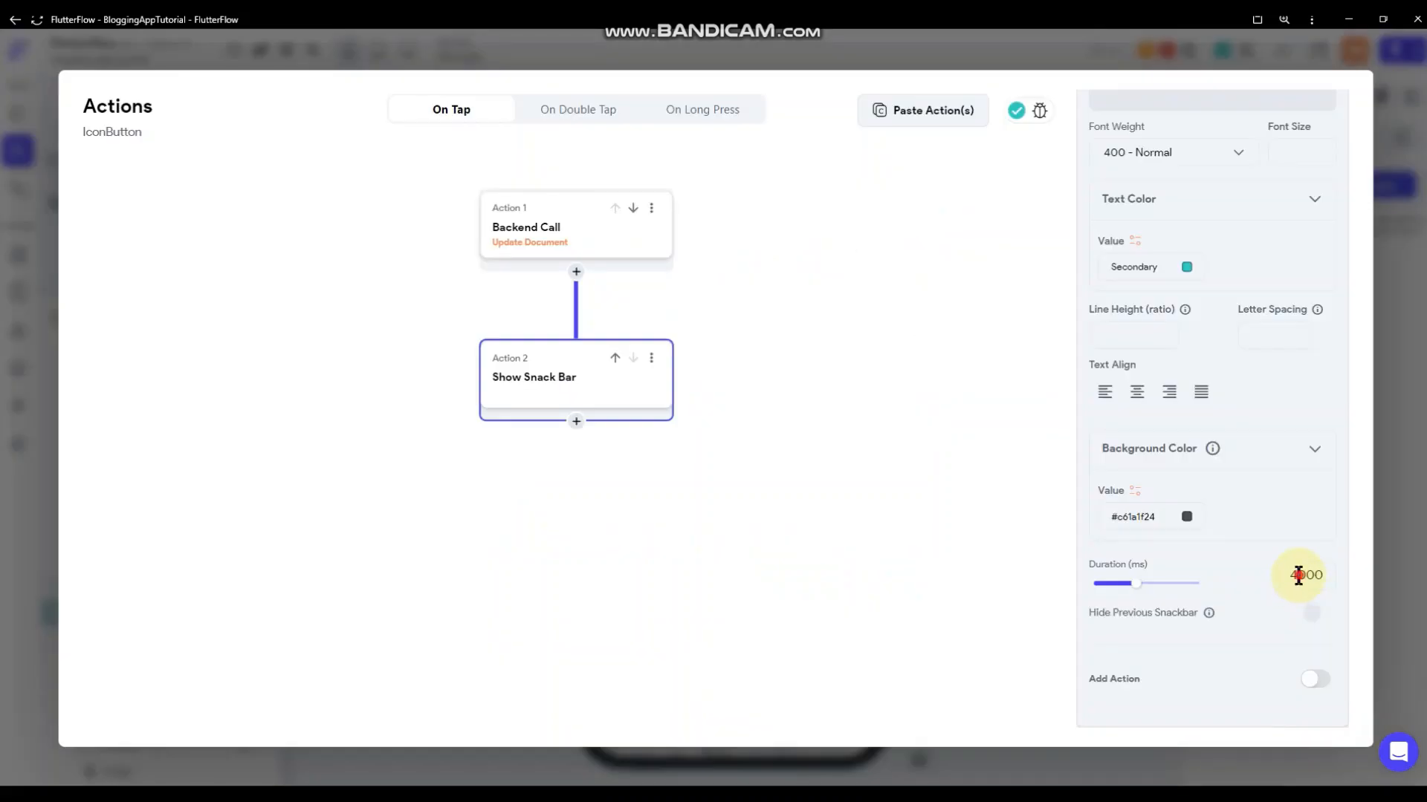
text(2)
scroll(1229, 439, up, 5)
scroll(1229, 439, down, 5)
click(815, 408)
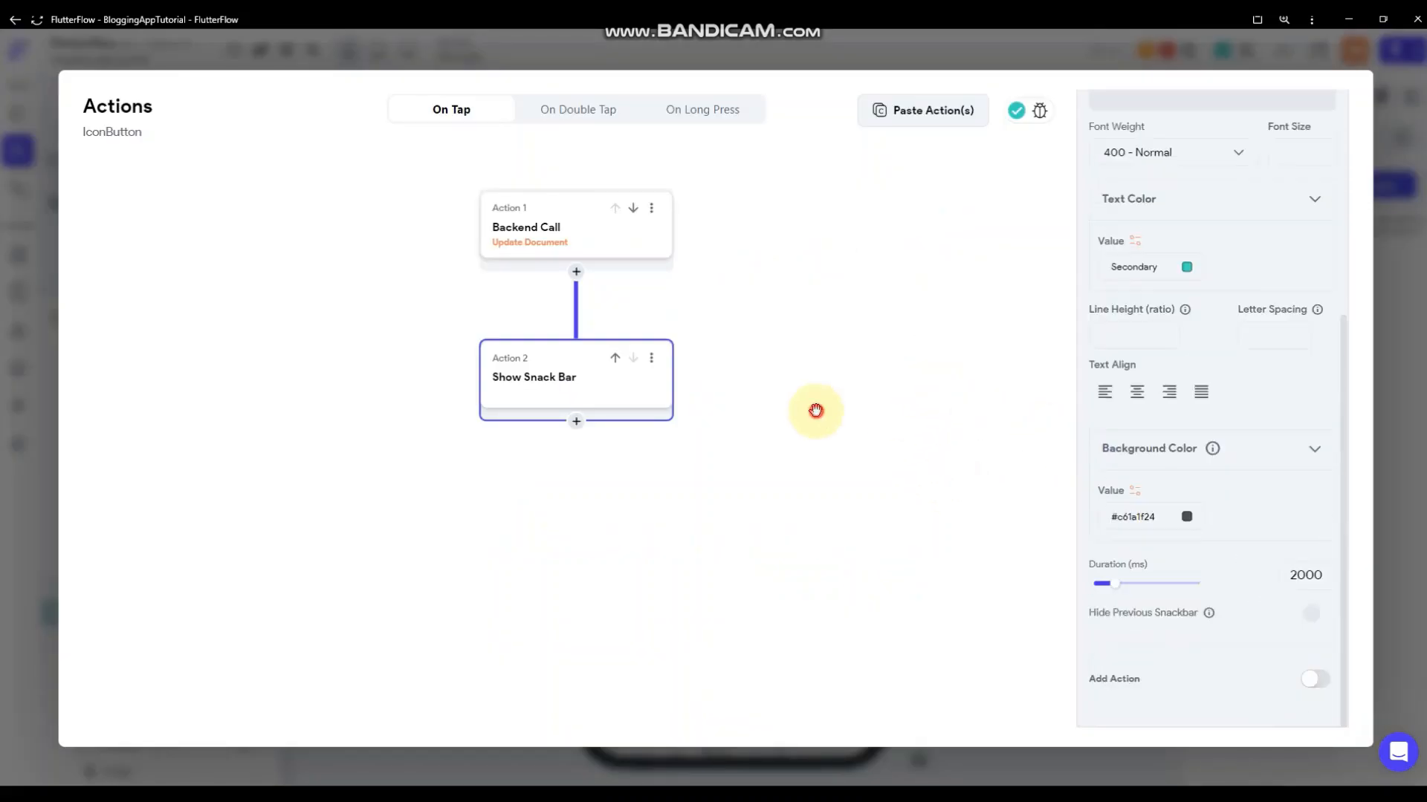
- Copy the Show Snack Bar action from the outlined bookmark's action flow and leave the flow editor
click(651, 361)
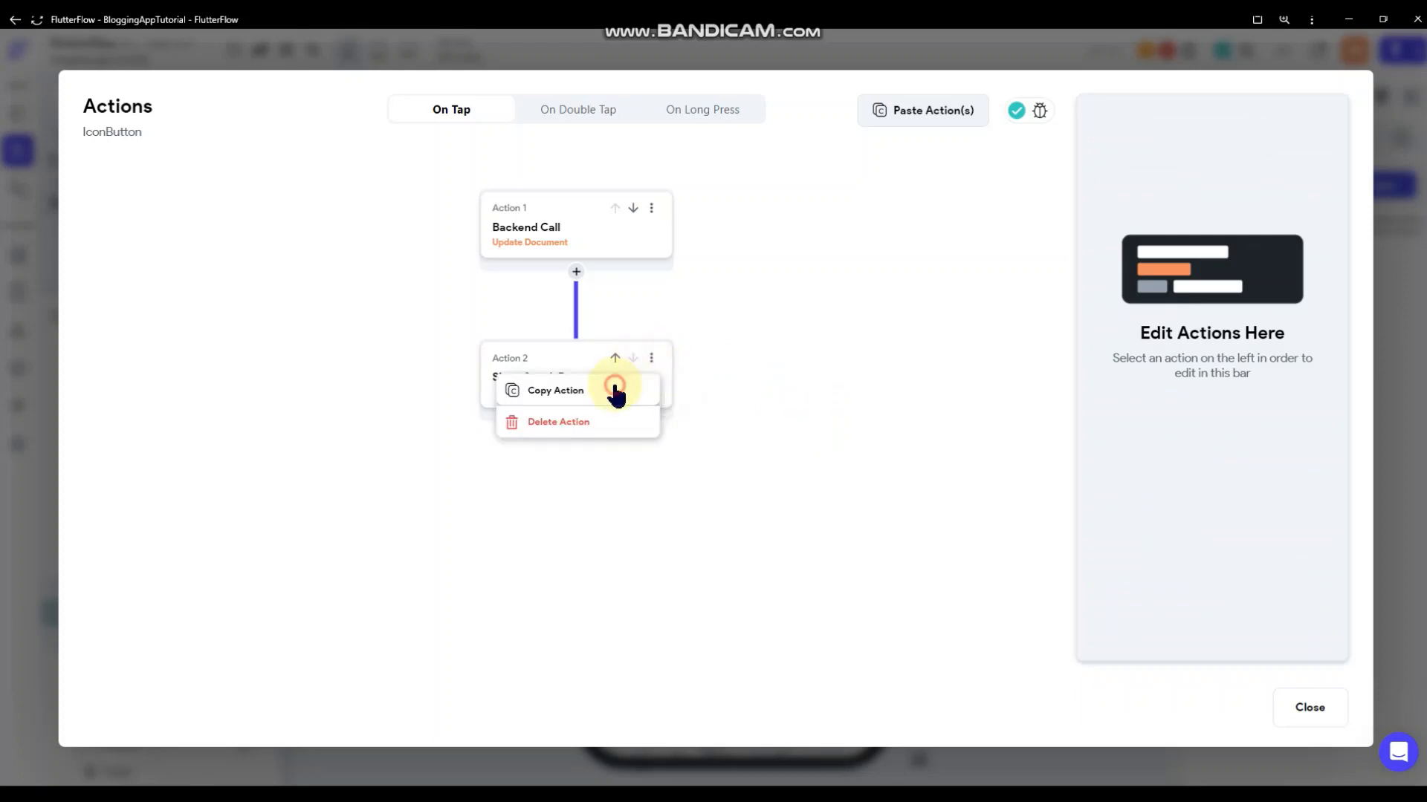
click(614, 387)
click(1412, 356)
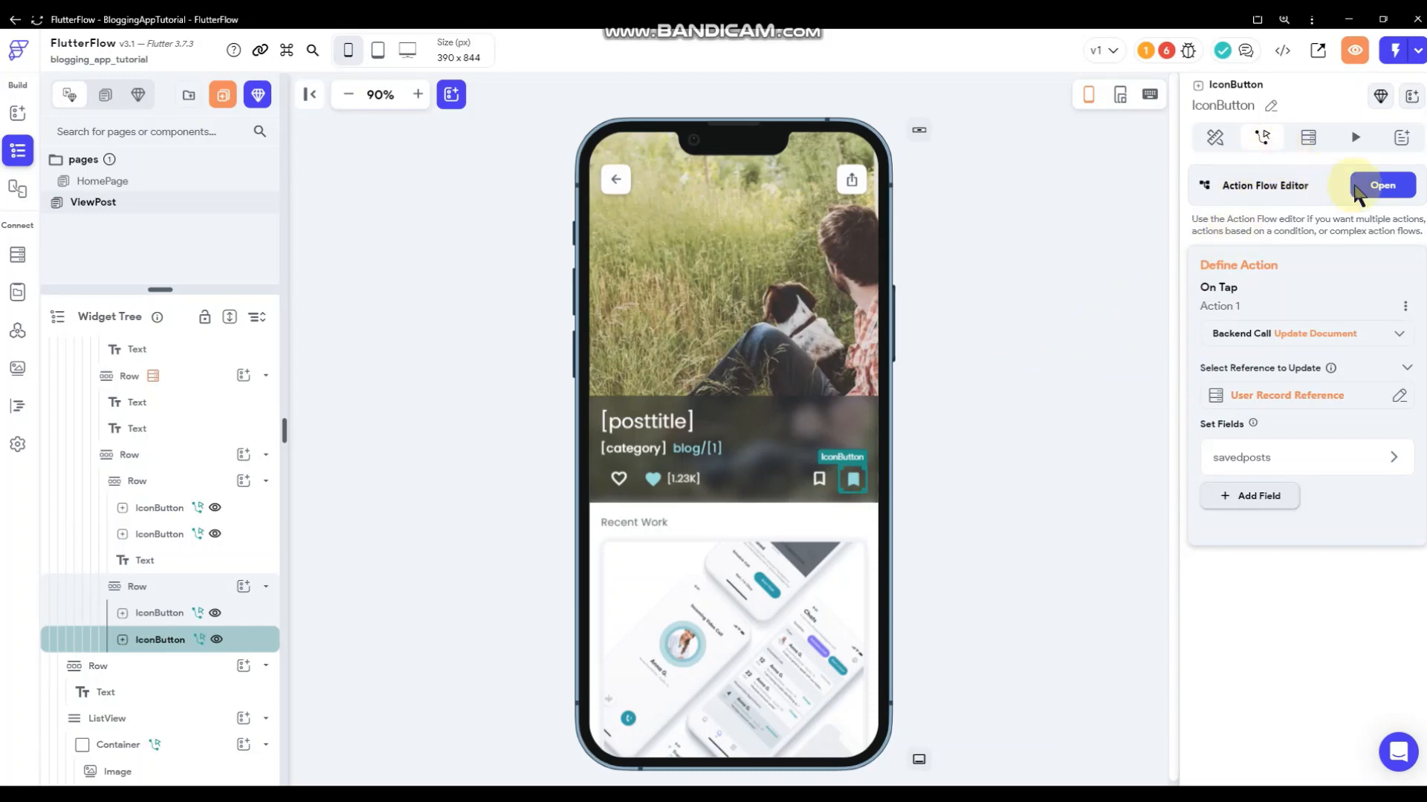
- Paste the copied Show Snack Bar action after the filled bookmark's Update Document call and set its message to "Post unsaved!"
click(1382, 185)
click(576, 272)
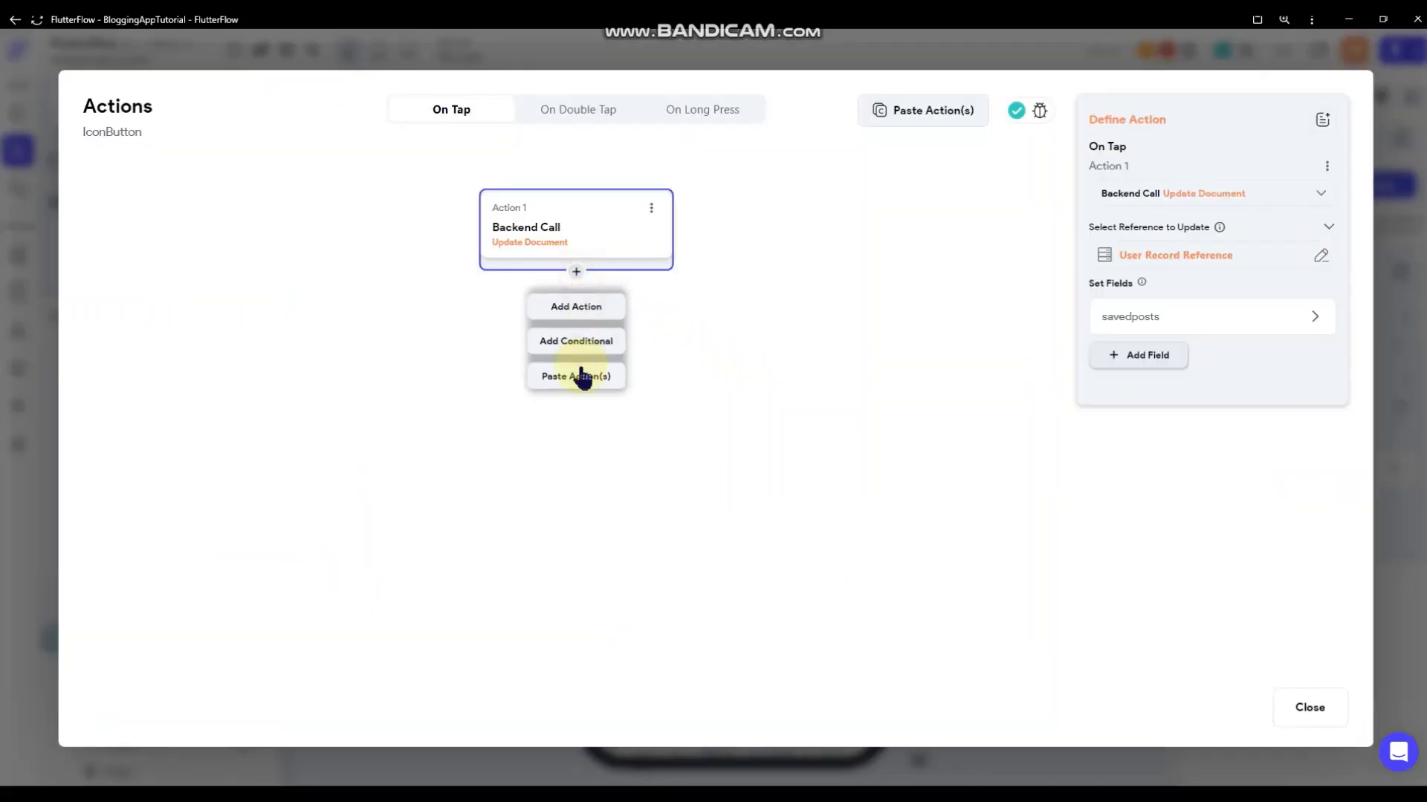
click(577, 377)
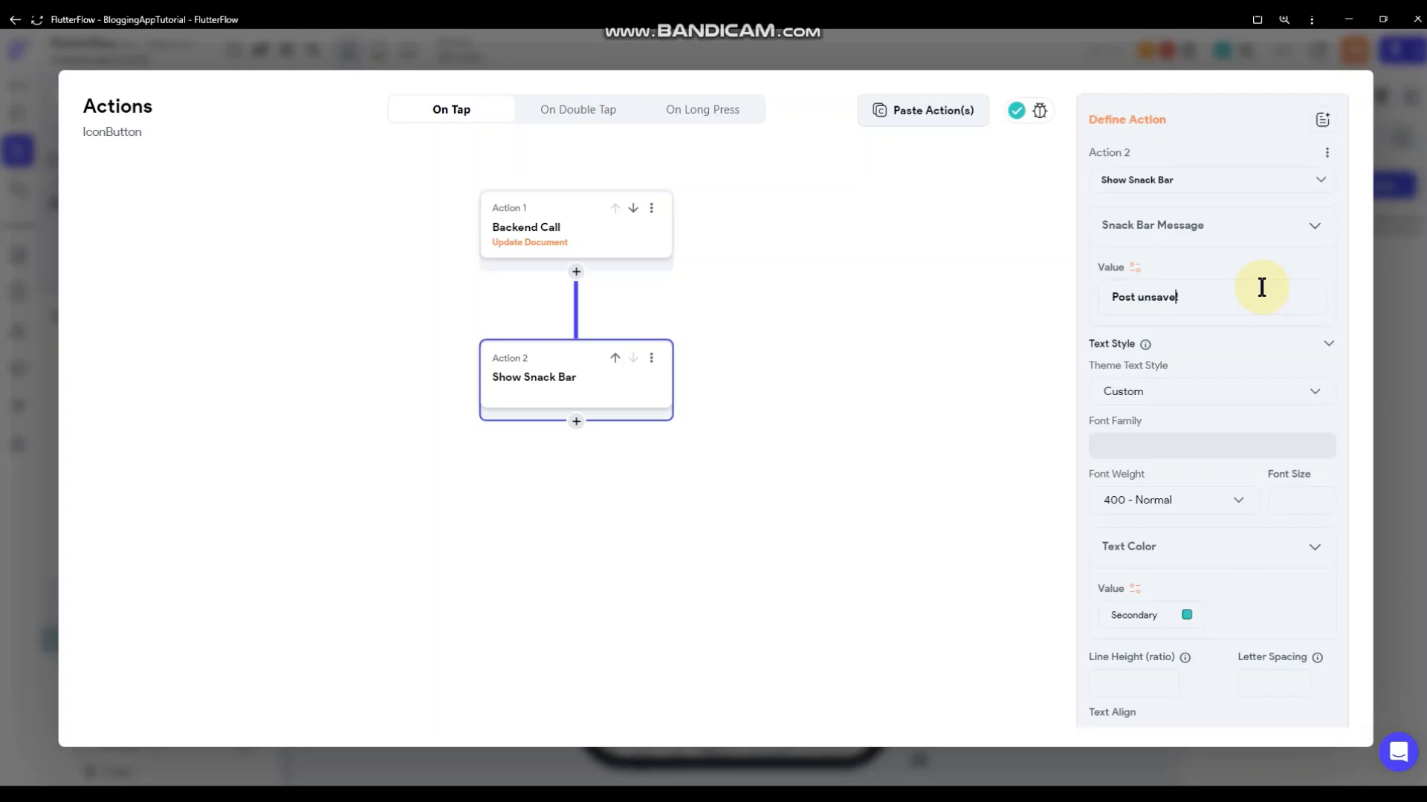
click(952, 393)
click(1400, 271)
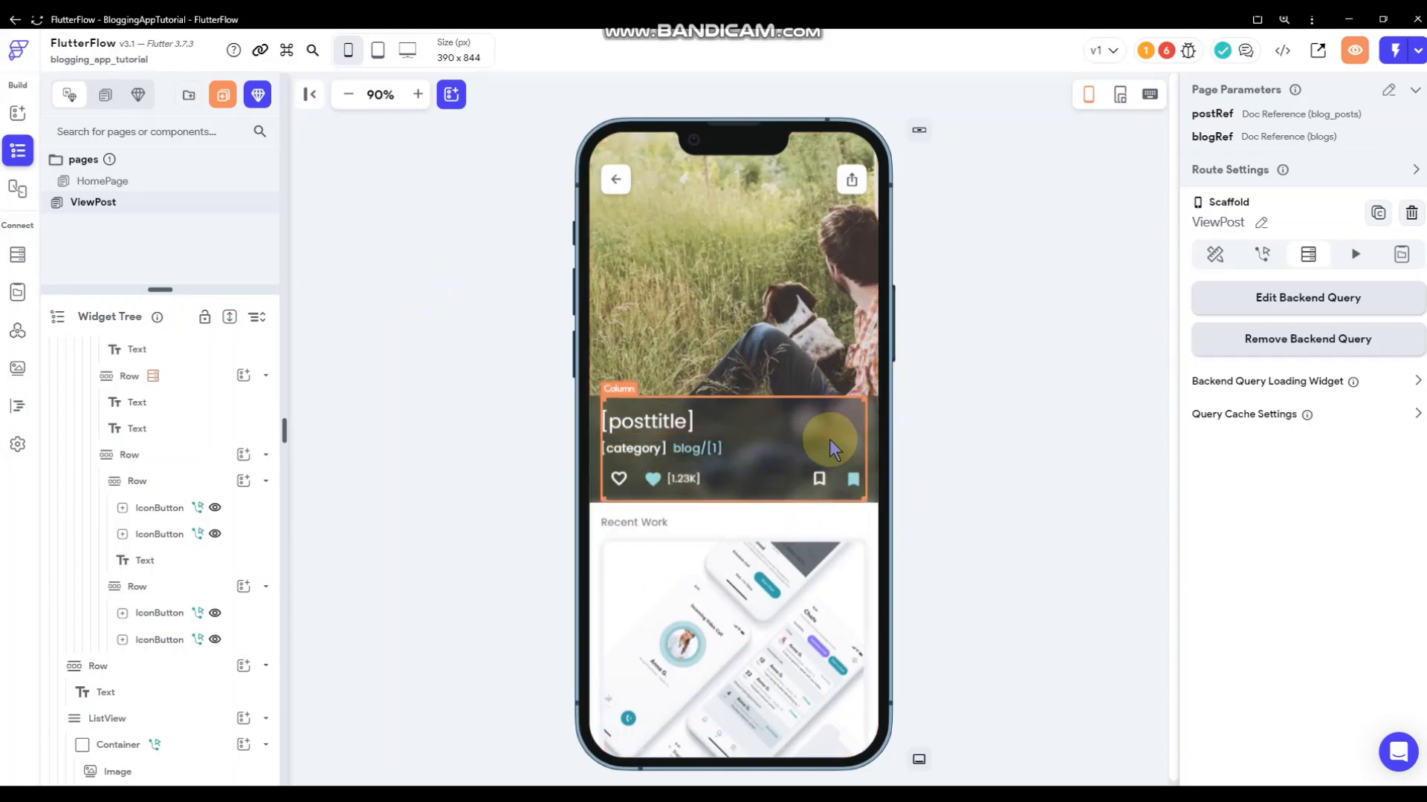
- Delete the ListView with the image card below the Recent Work row on ViewPost
scroll(739, 577, down, 3)
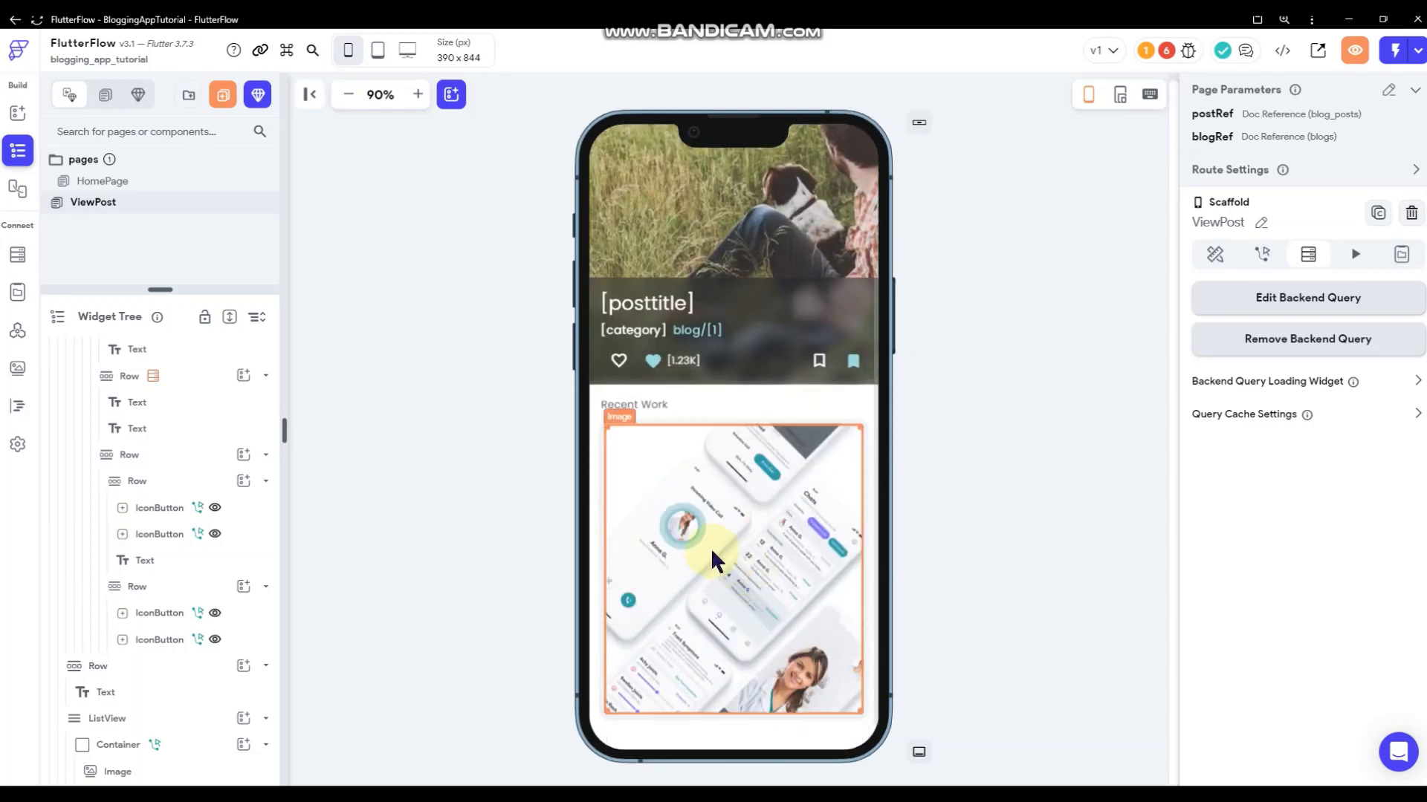
right_click(600, 455)
click(643, 619)
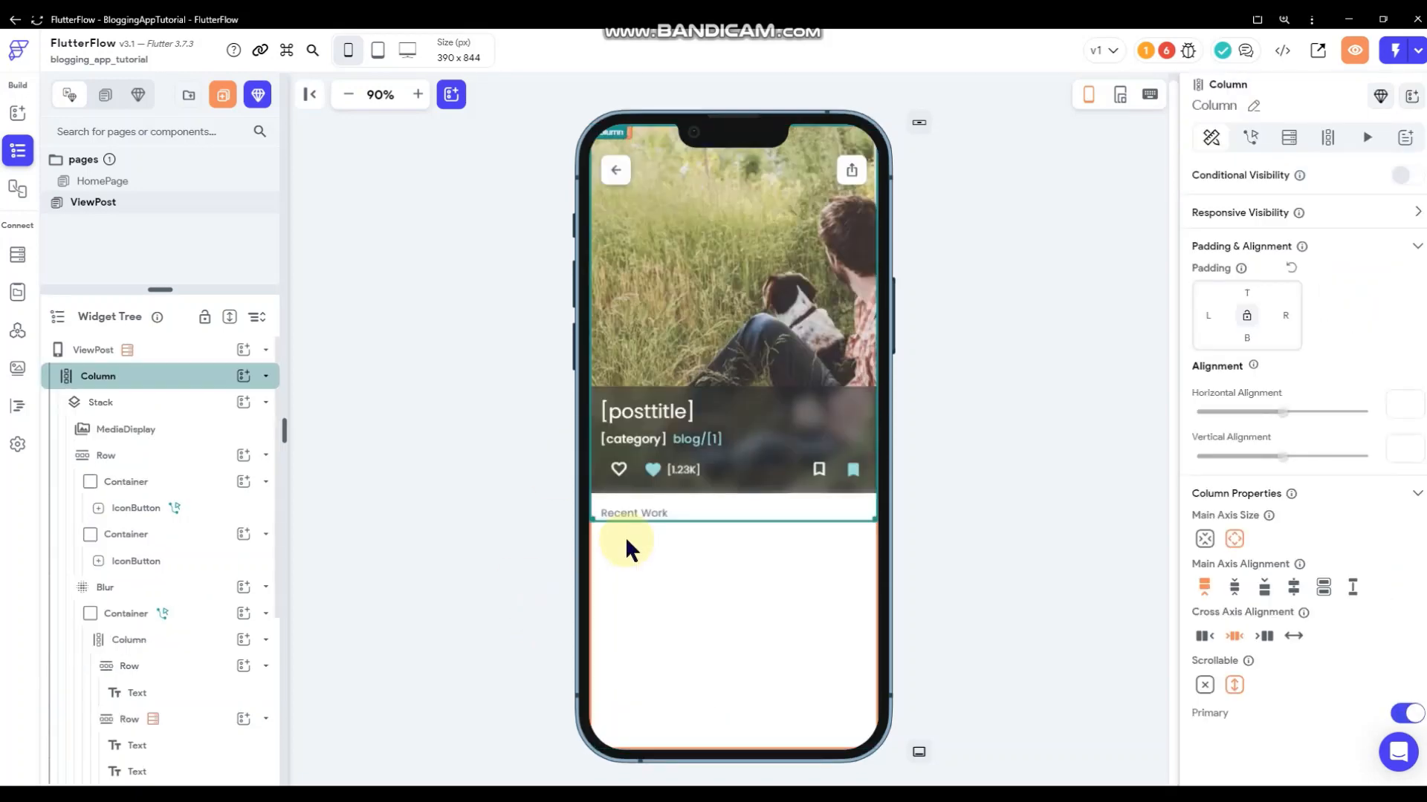
click(416, 462)
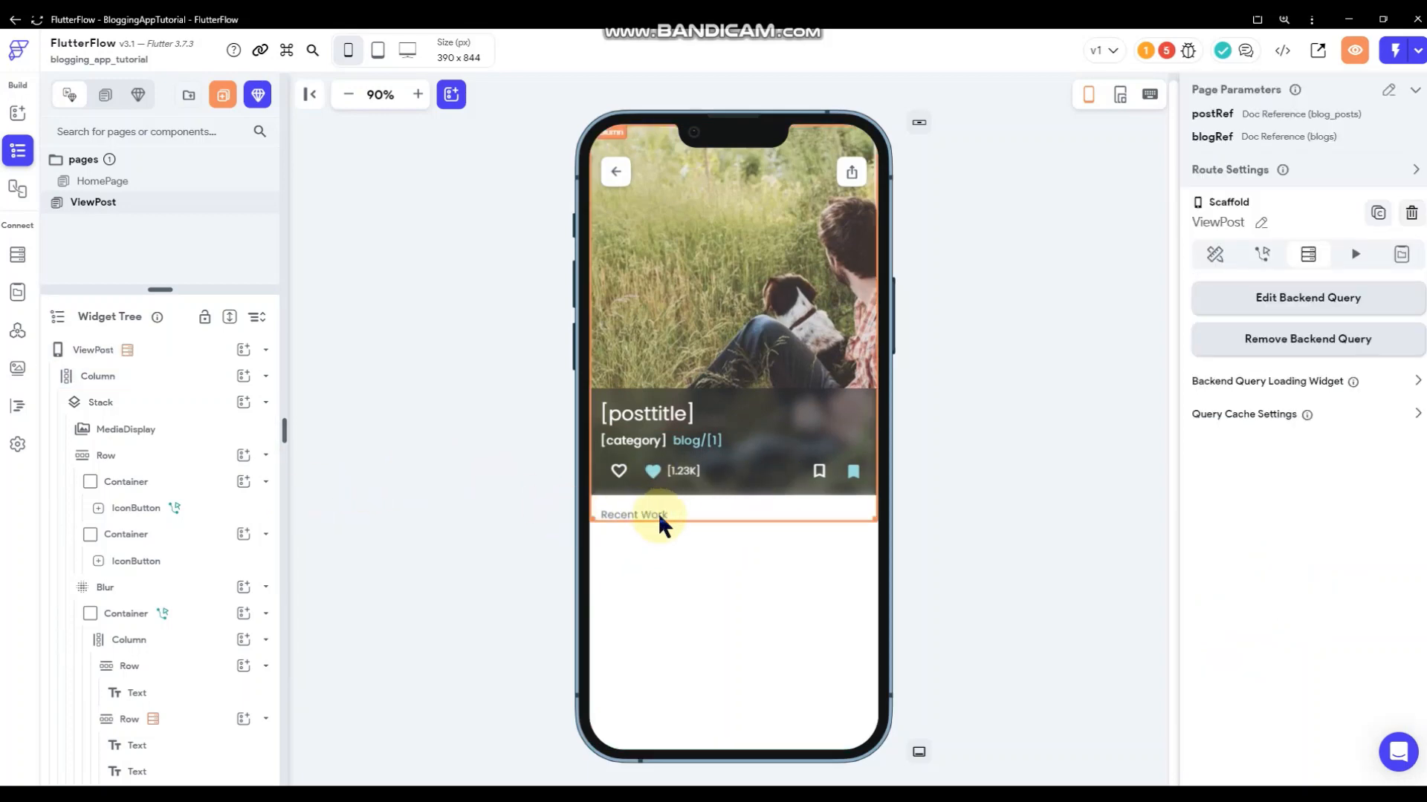
- Duplicate the row that holds the Recent Work text
click(658, 515)
click(504, 484)
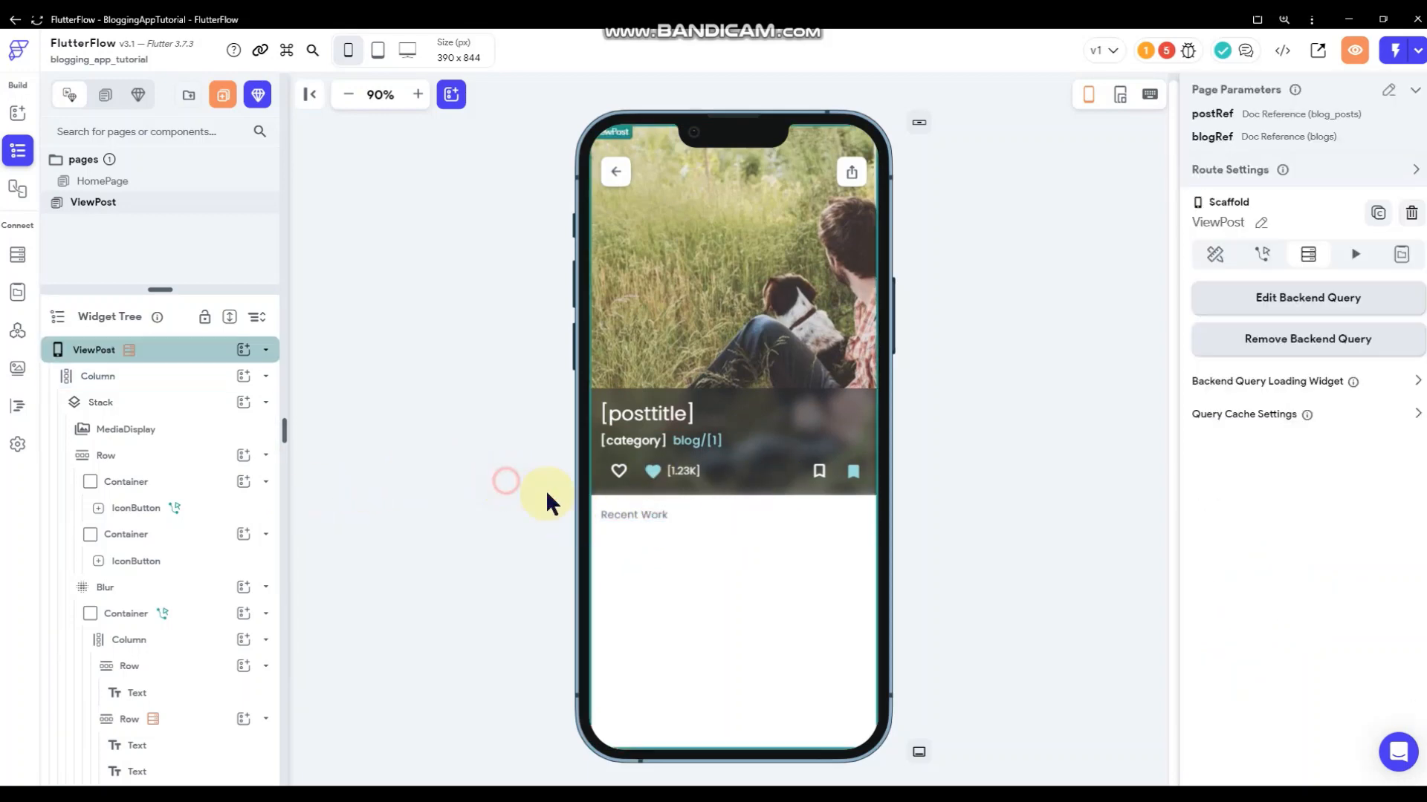
click(649, 511)
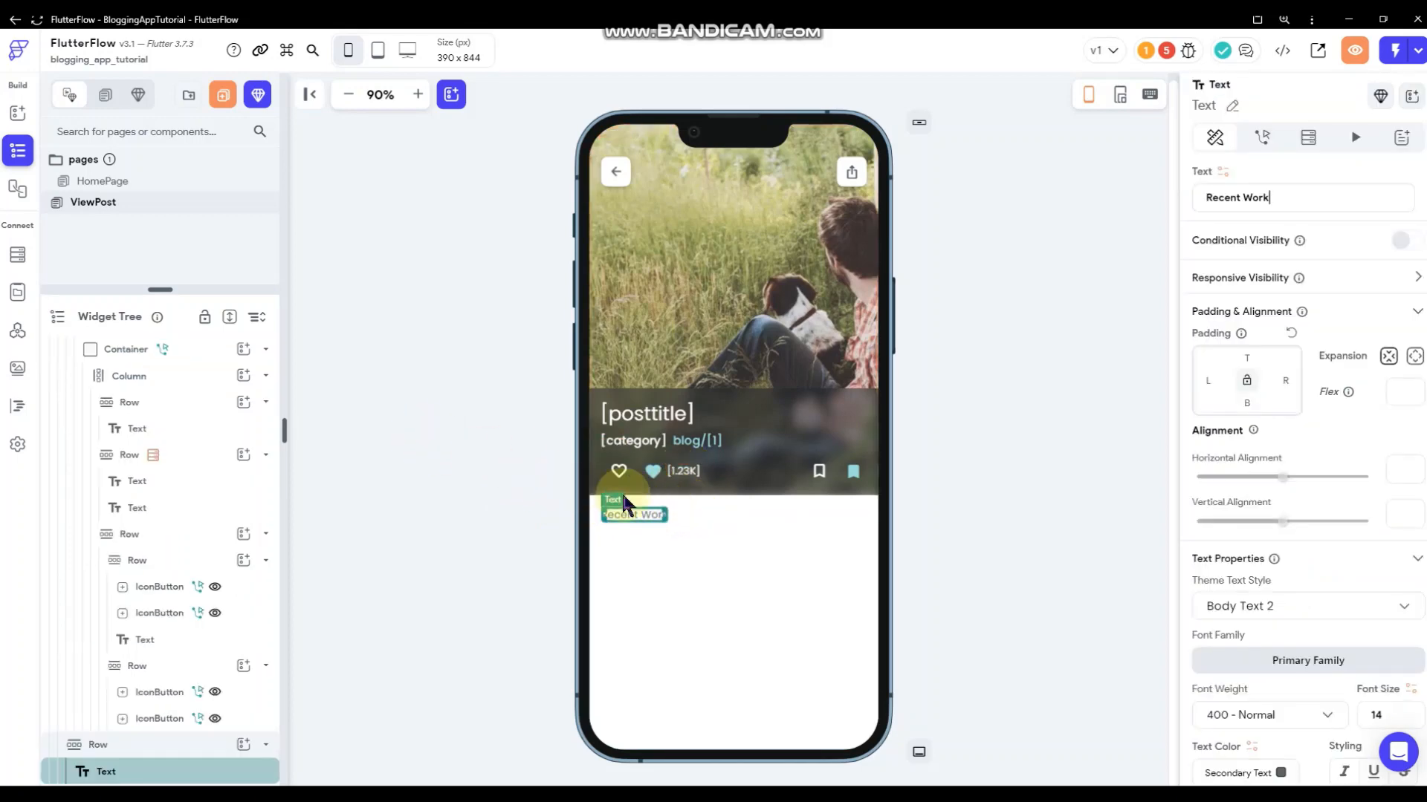
click(690, 511)
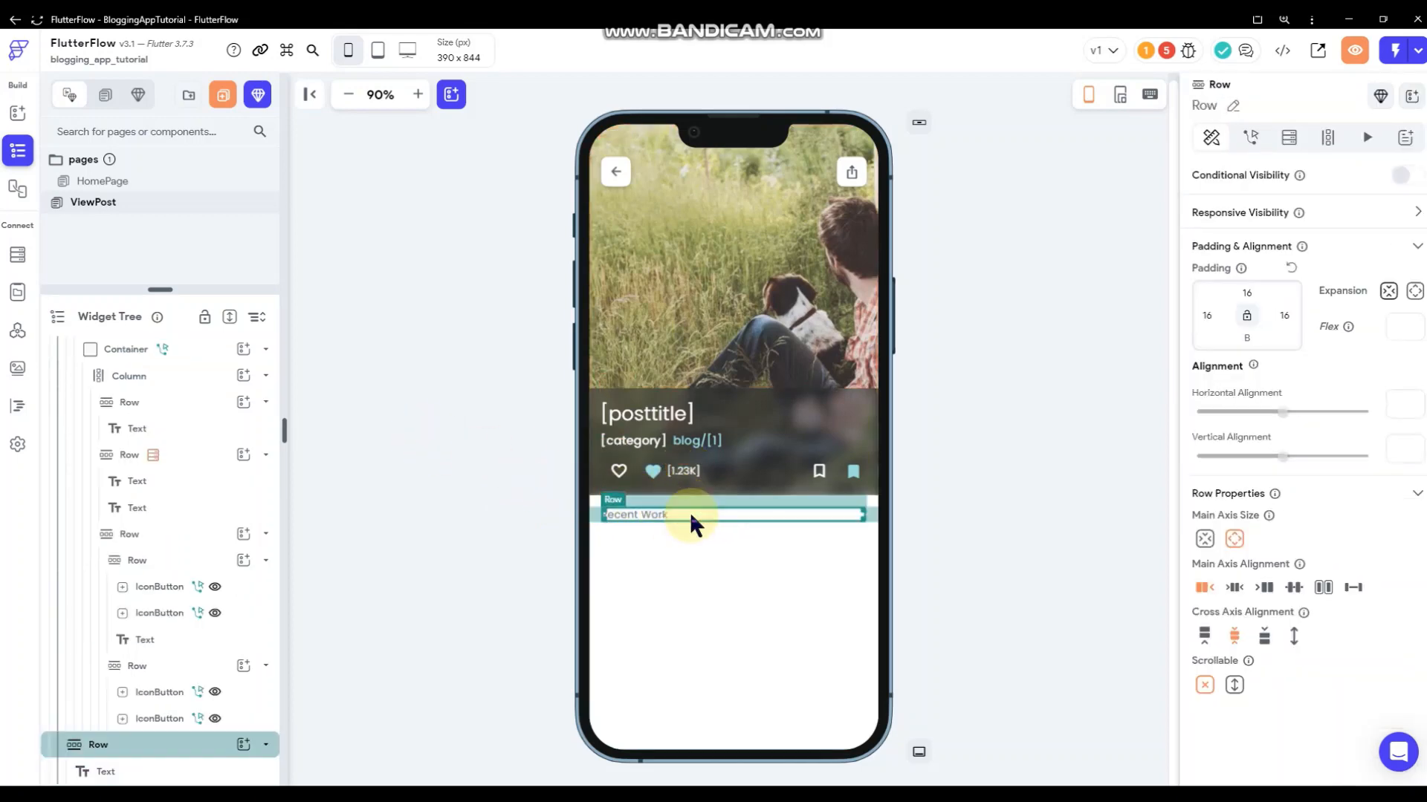
click(640, 513)
click(738, 509)
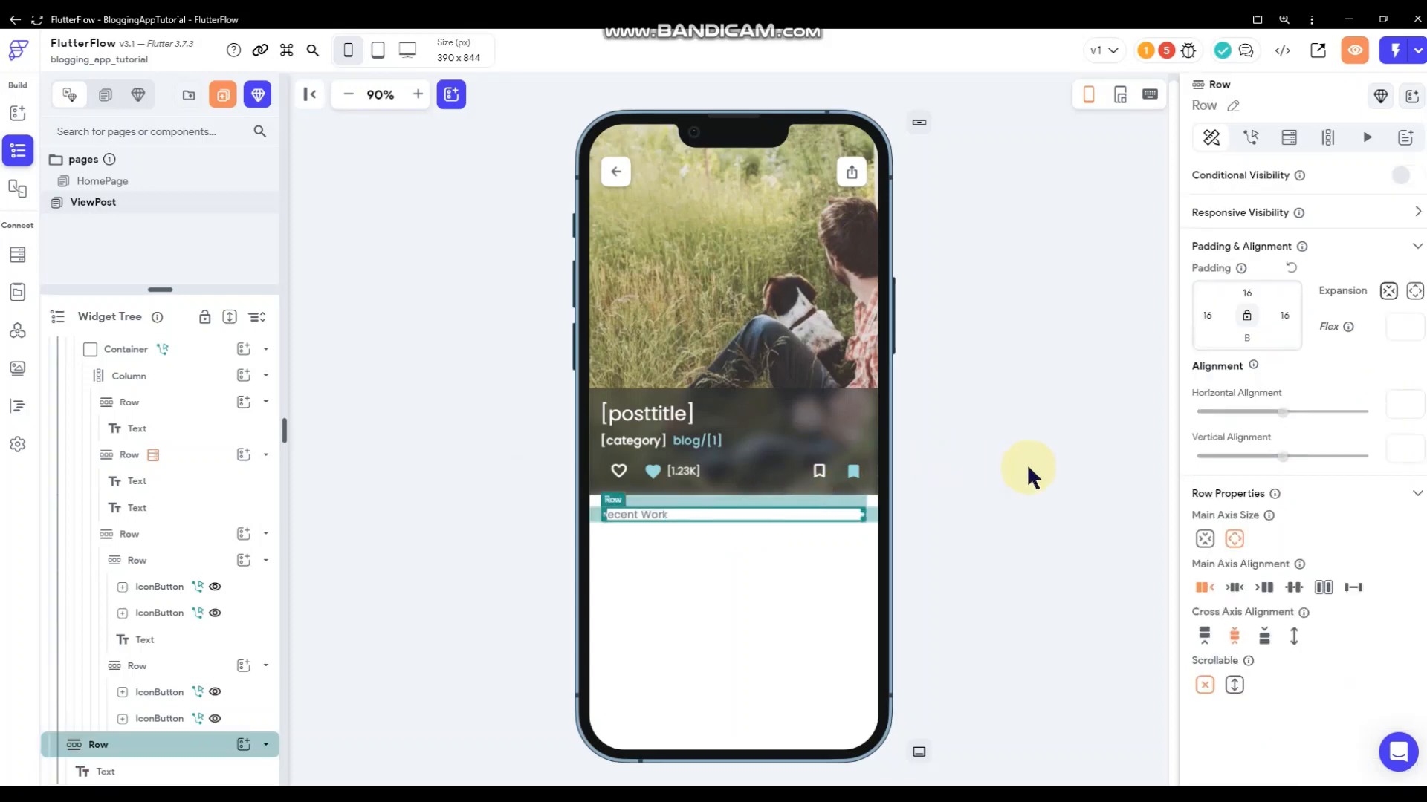
right_click(720, 511)
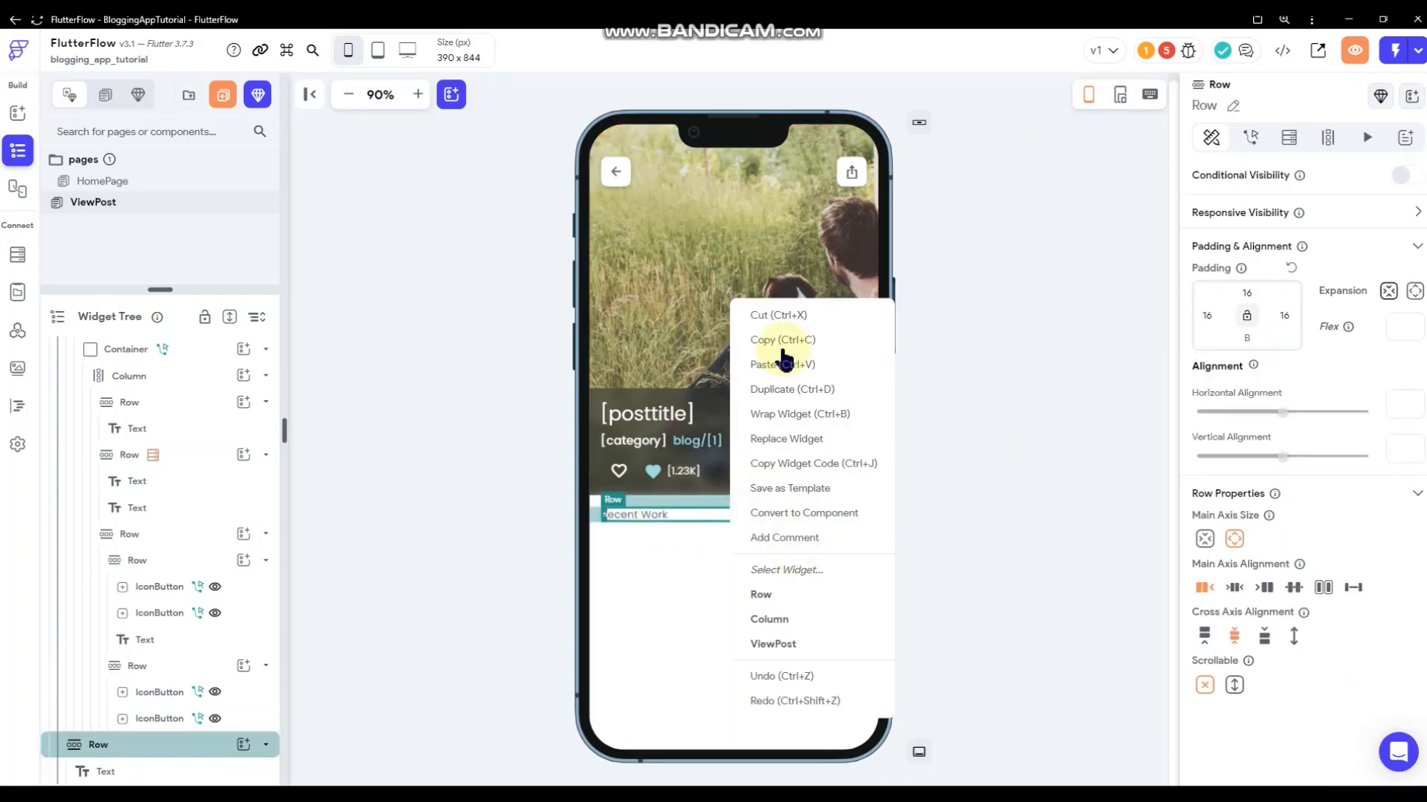
click(783, 394)
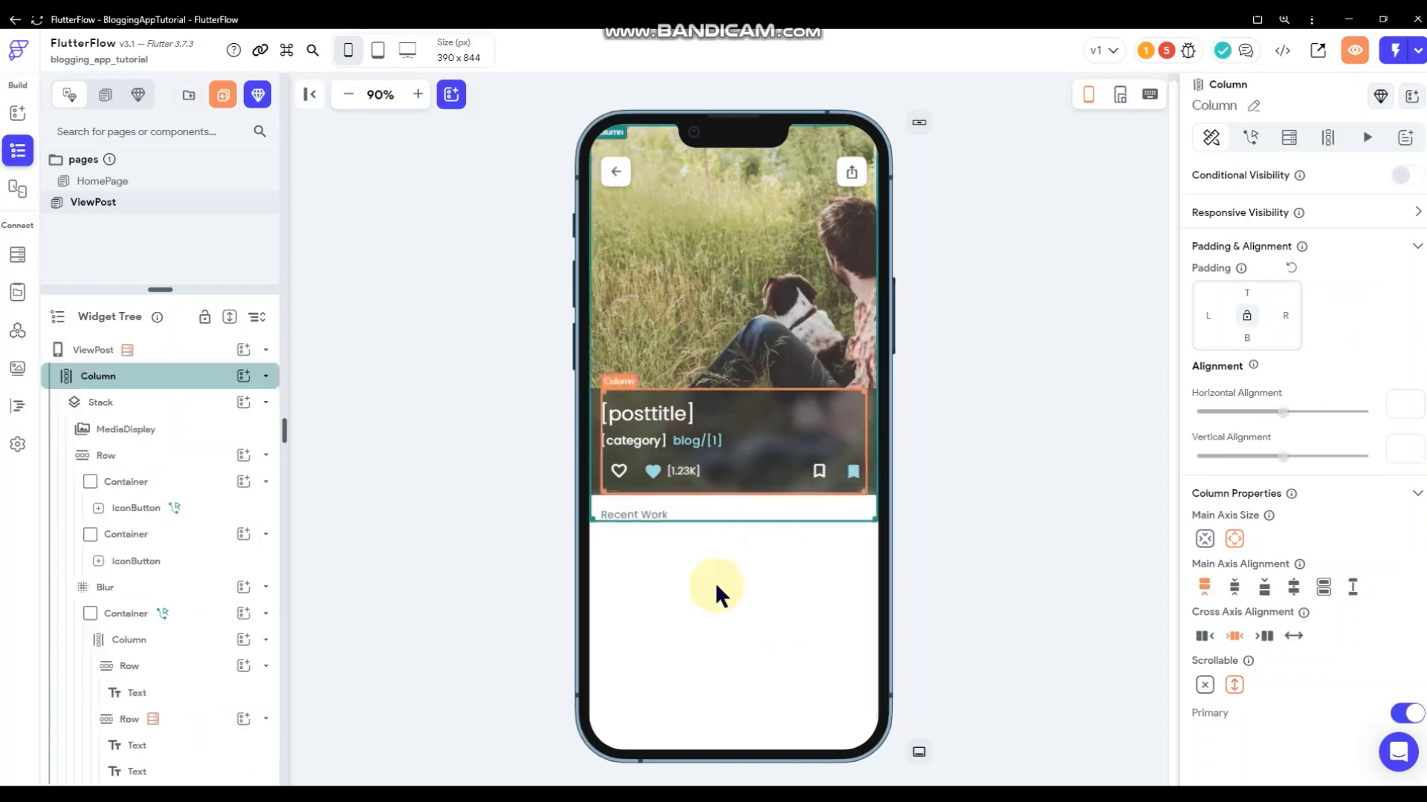
- Bind the upper Recent Work text to createddate of the blog_posts document, using DateTime Format yMMMd
click(642, 515)
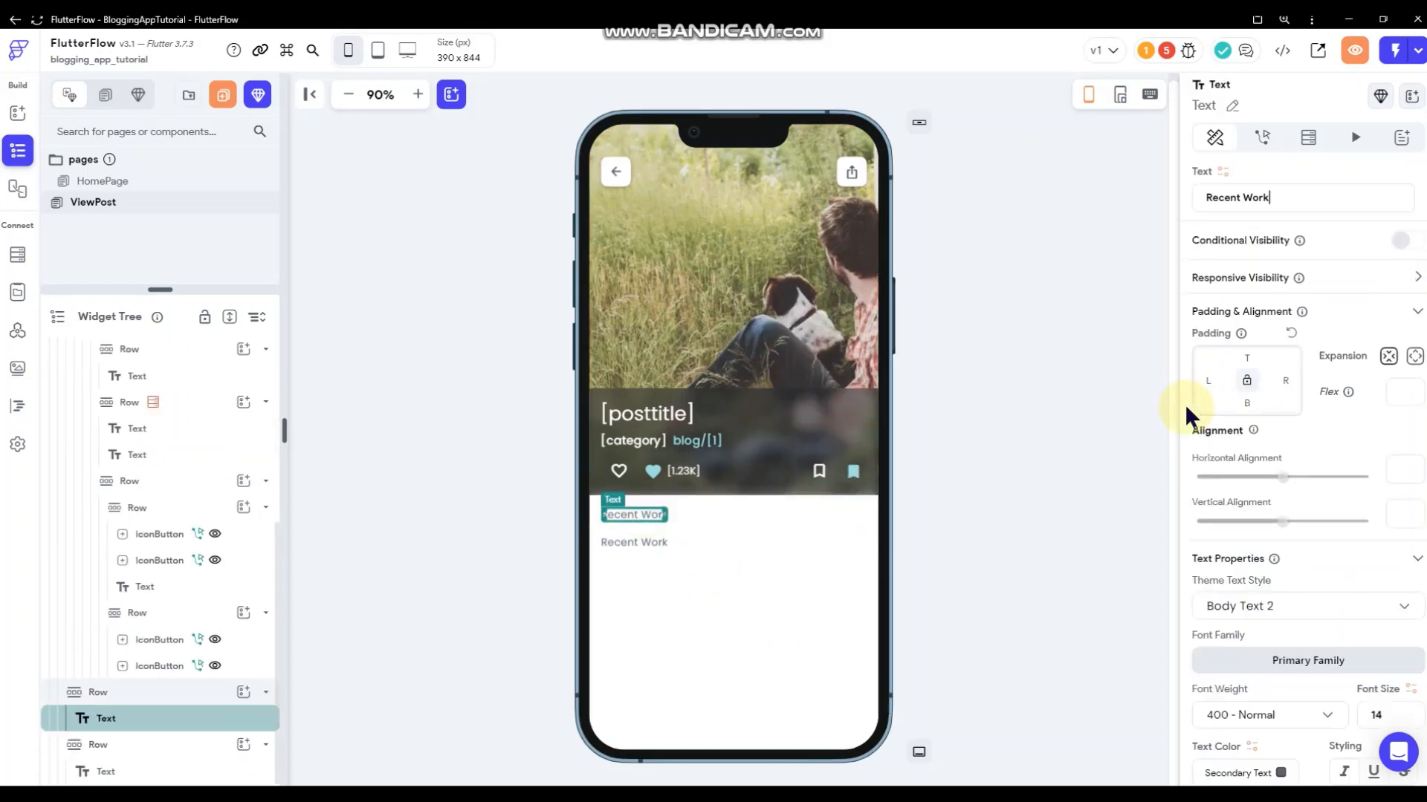
click(1223, 172)
click(1042, 409)
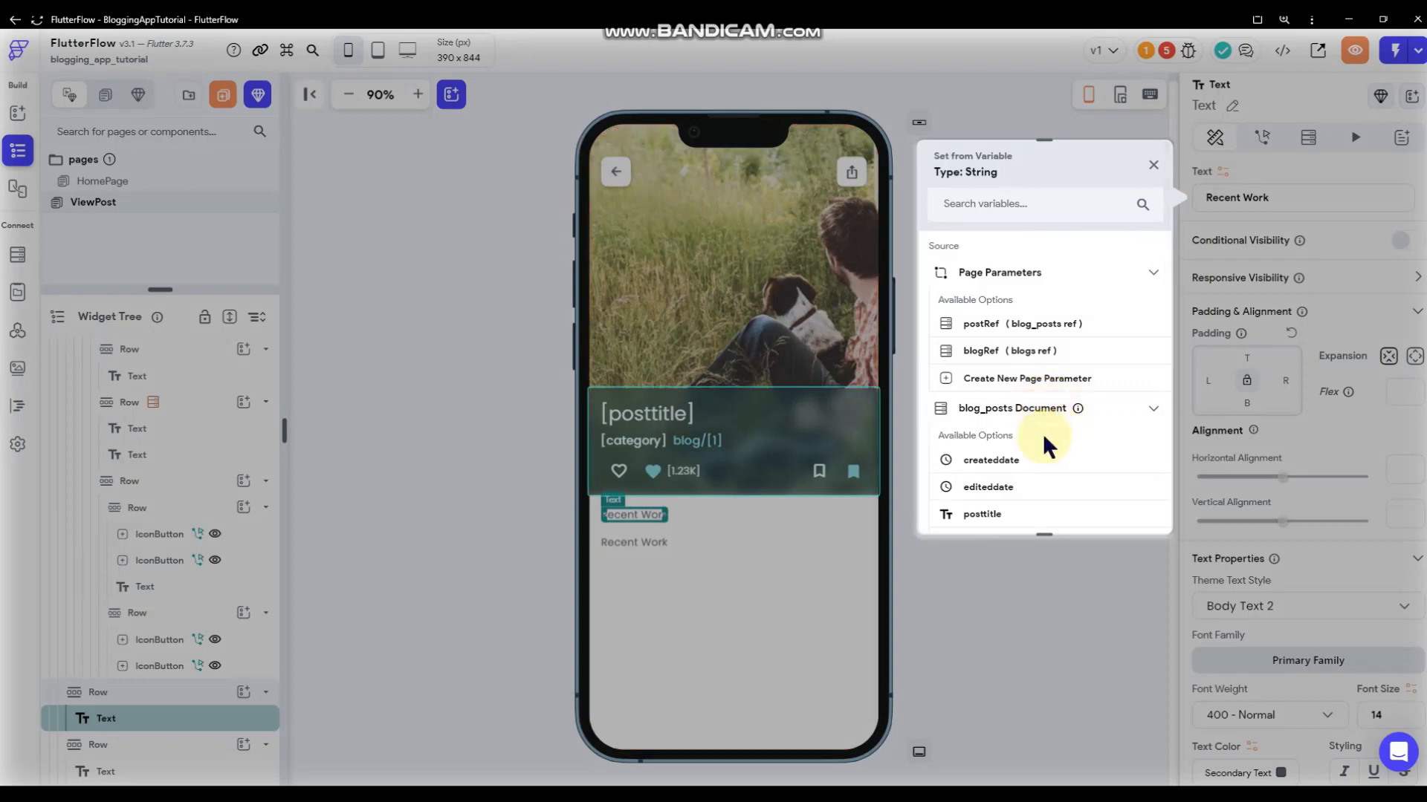
click(988, 475)
click(1038, 383)
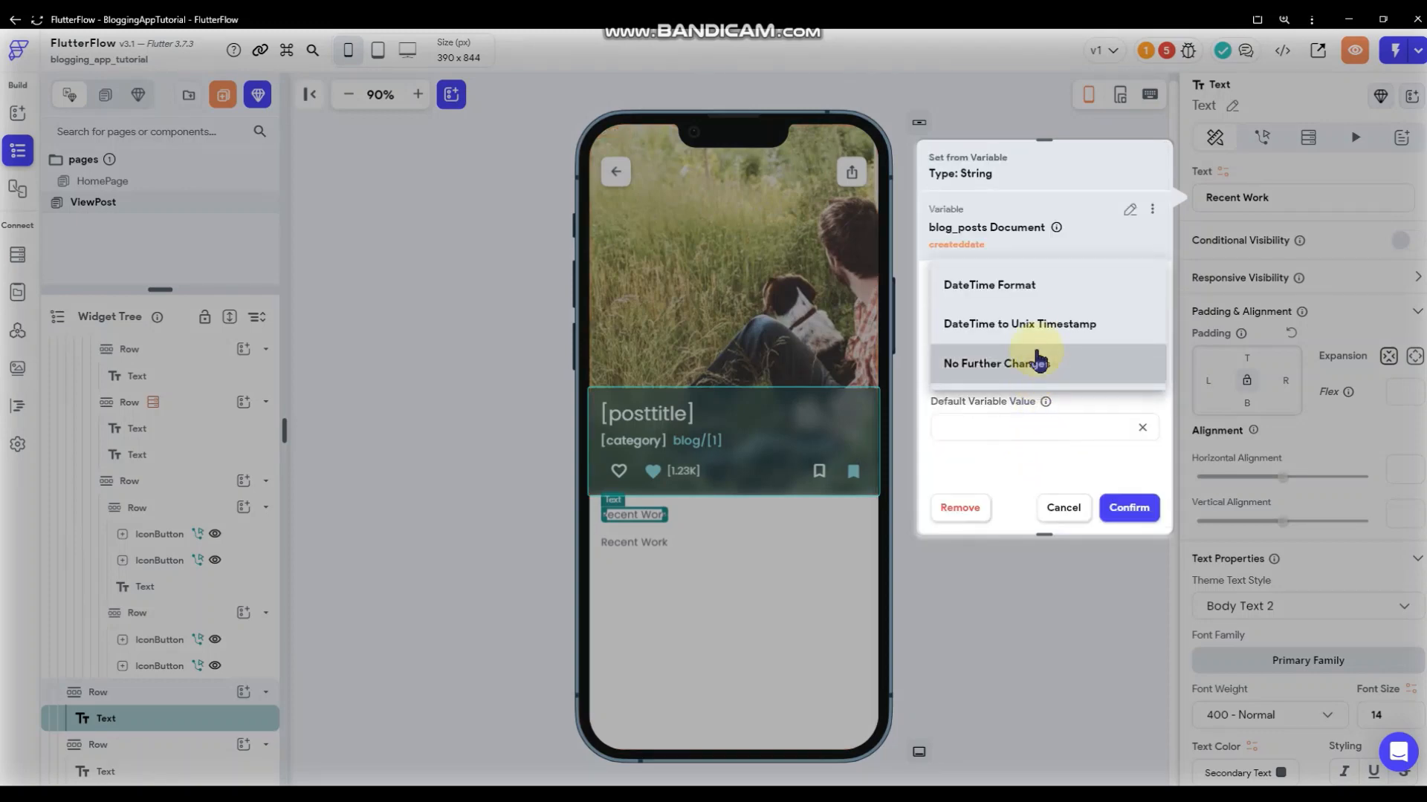
click(1015, 294)
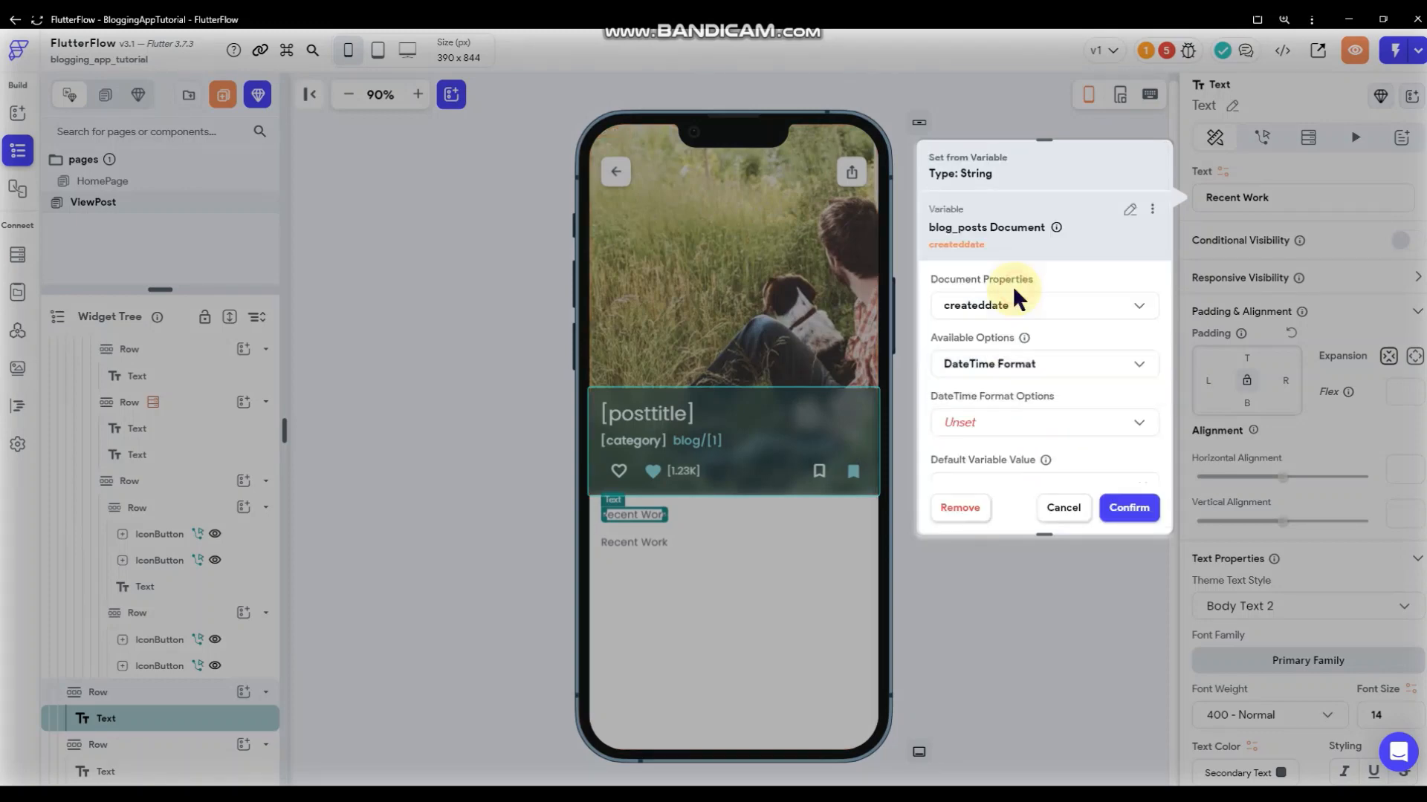
click(1026, 434)
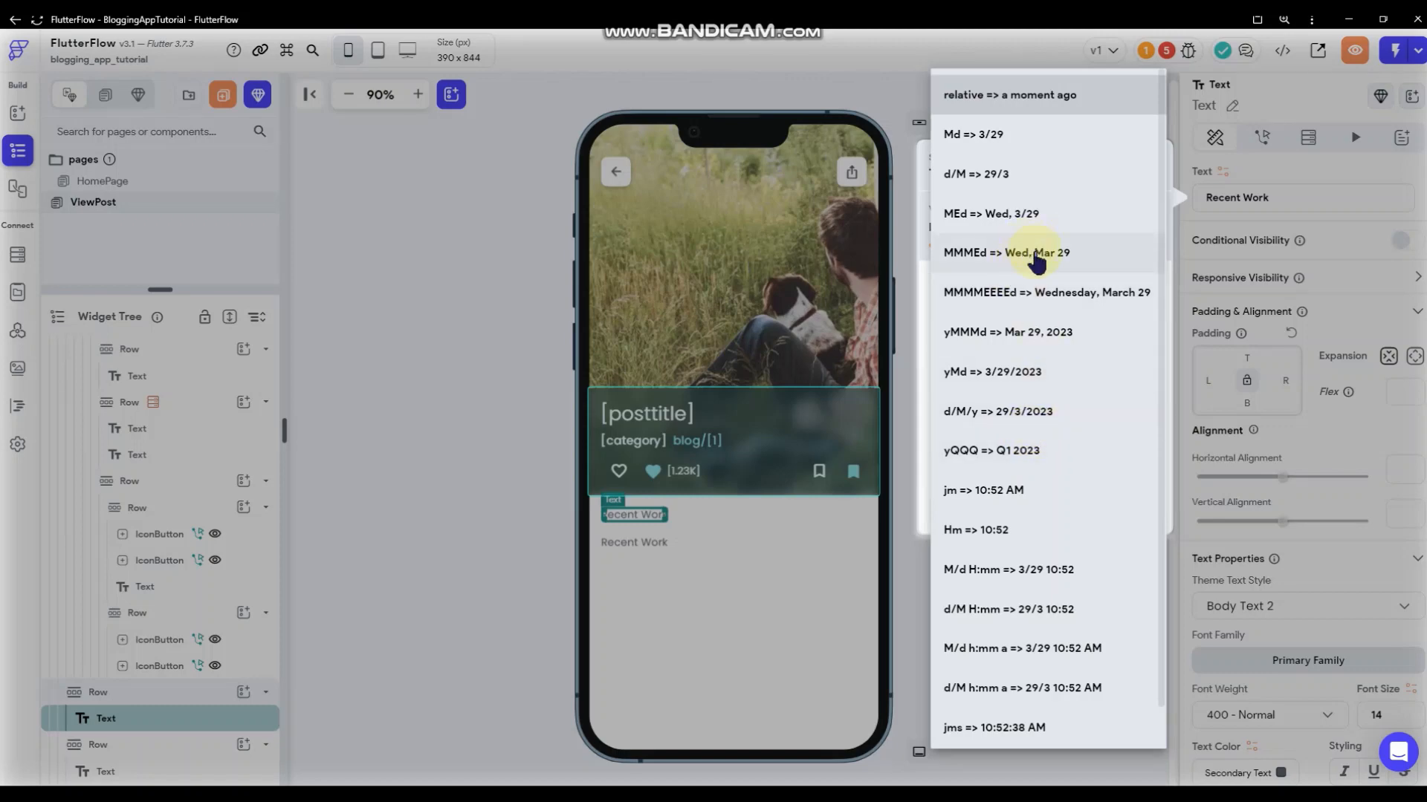
click(1029, 332)
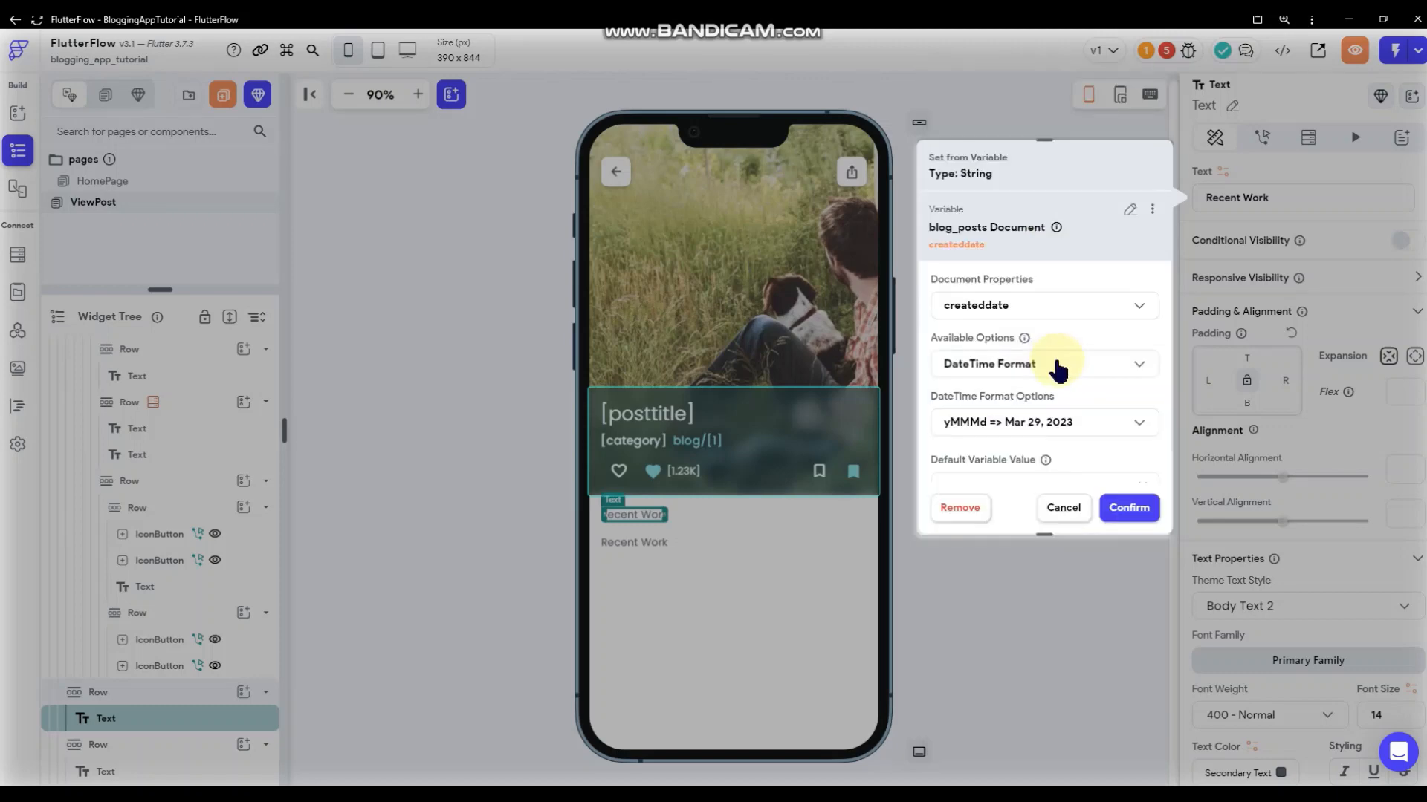
scroll(1055, 357, down, 1)
click(1128, 508)
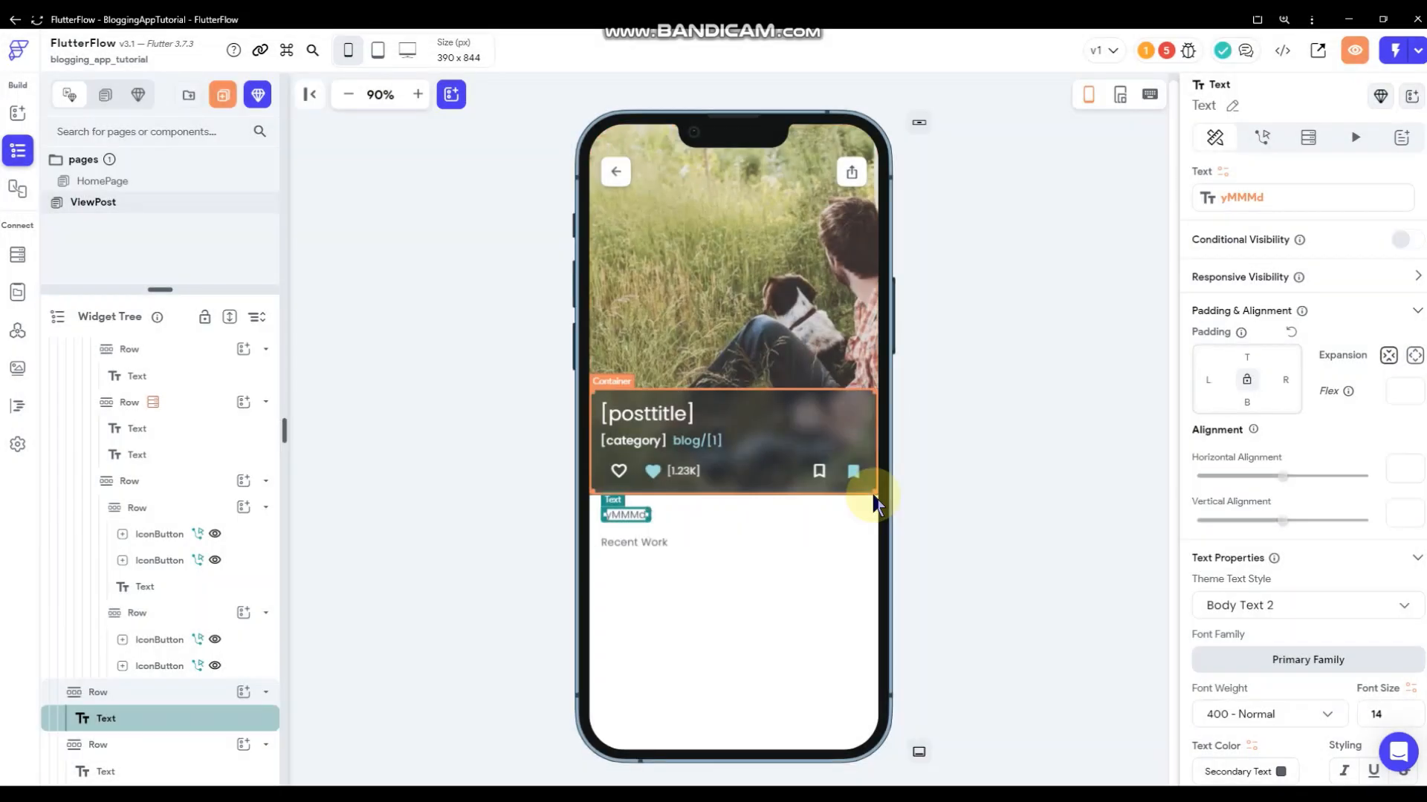
- Set the top padding of the lower Recent Work row to 6
click(693, 537)
click(1248, 294)
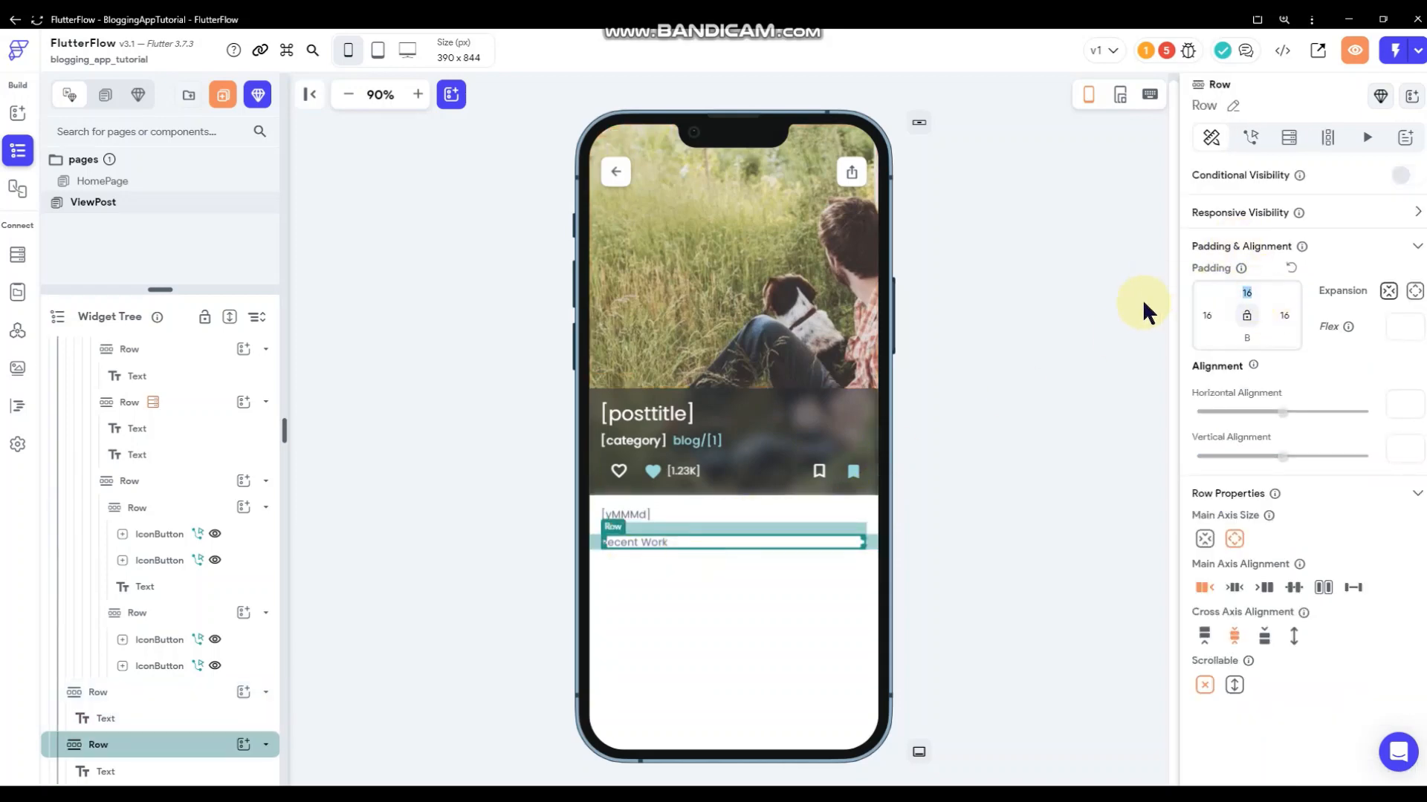
text(6)
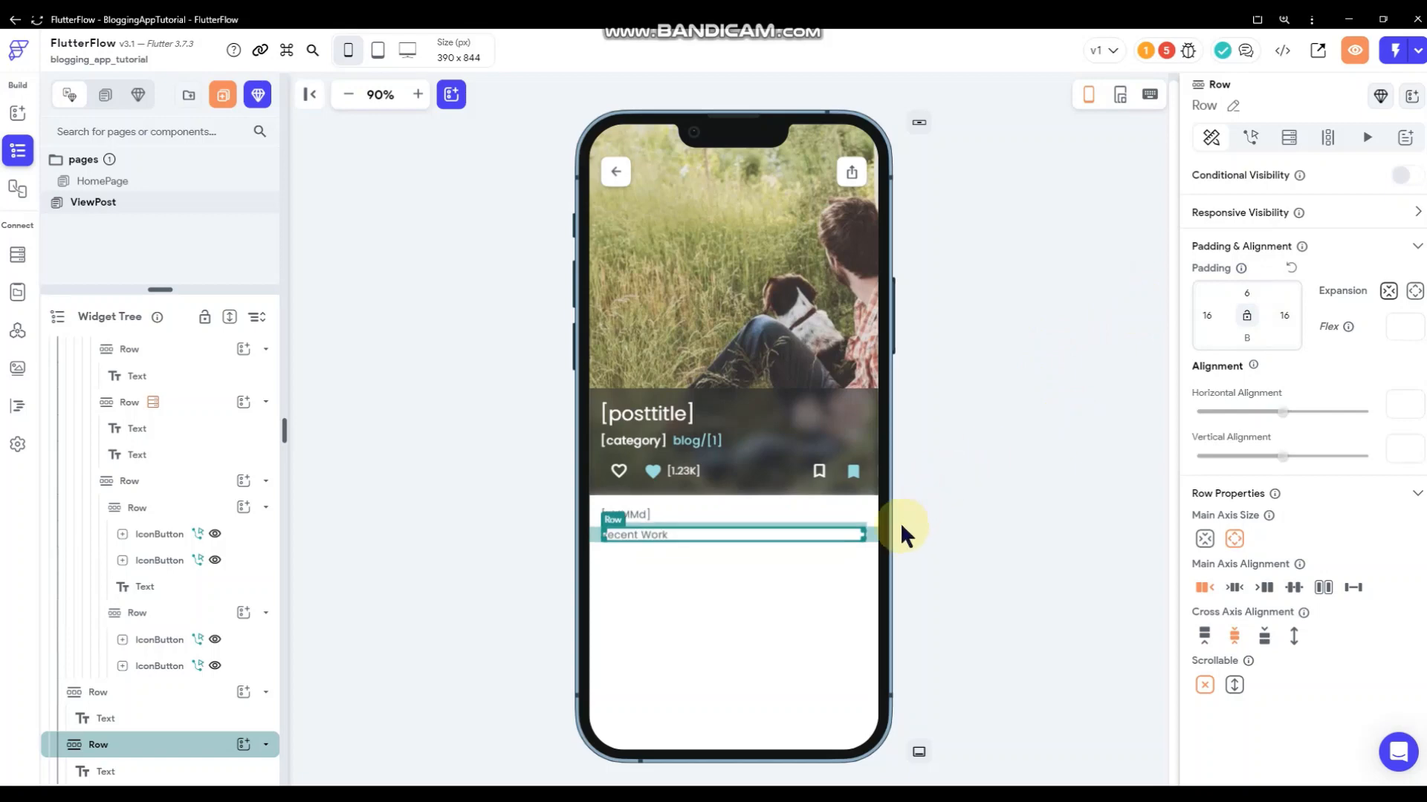
- Bind the remaining Recent Work text to postcontent of the blog_posts document
click(653, 529)
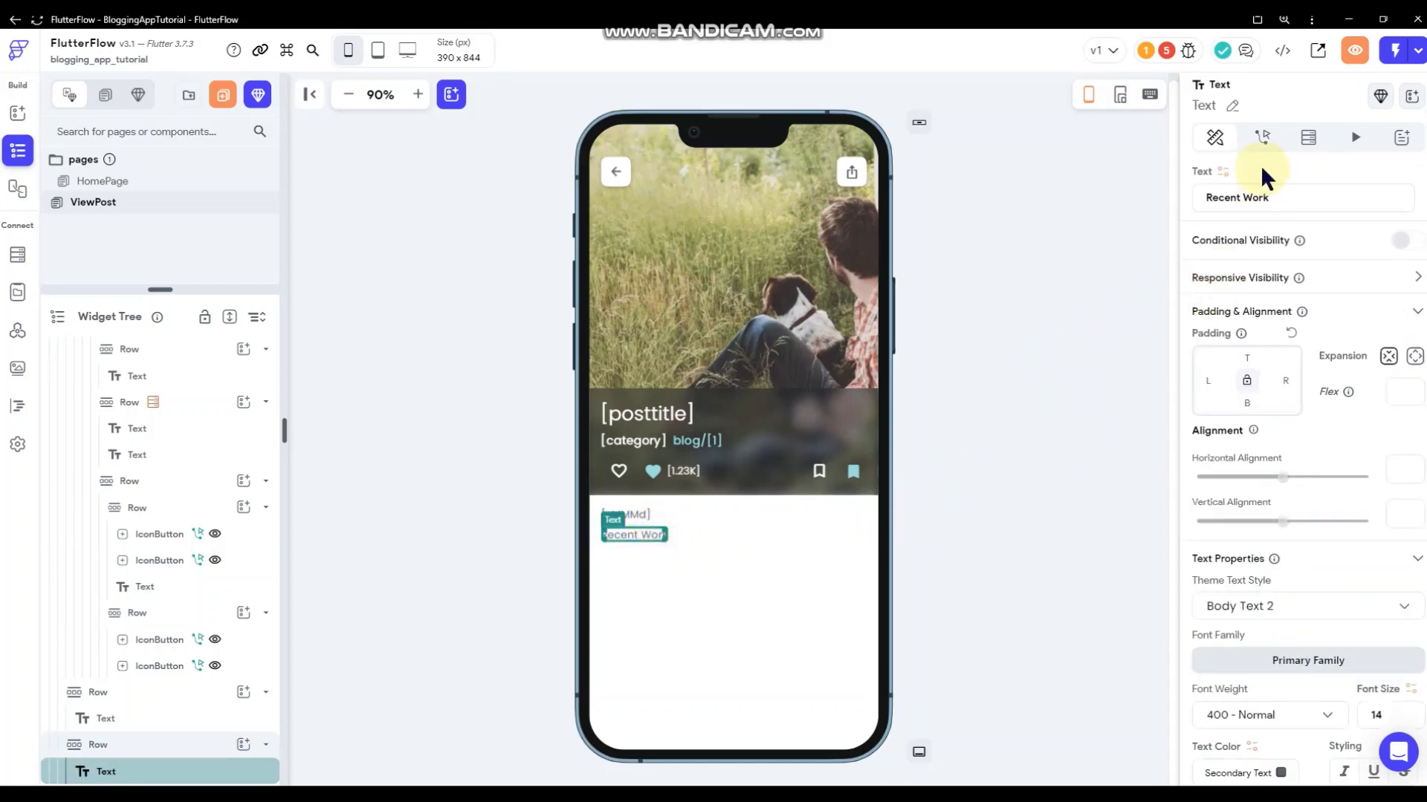
click(1221, 173)
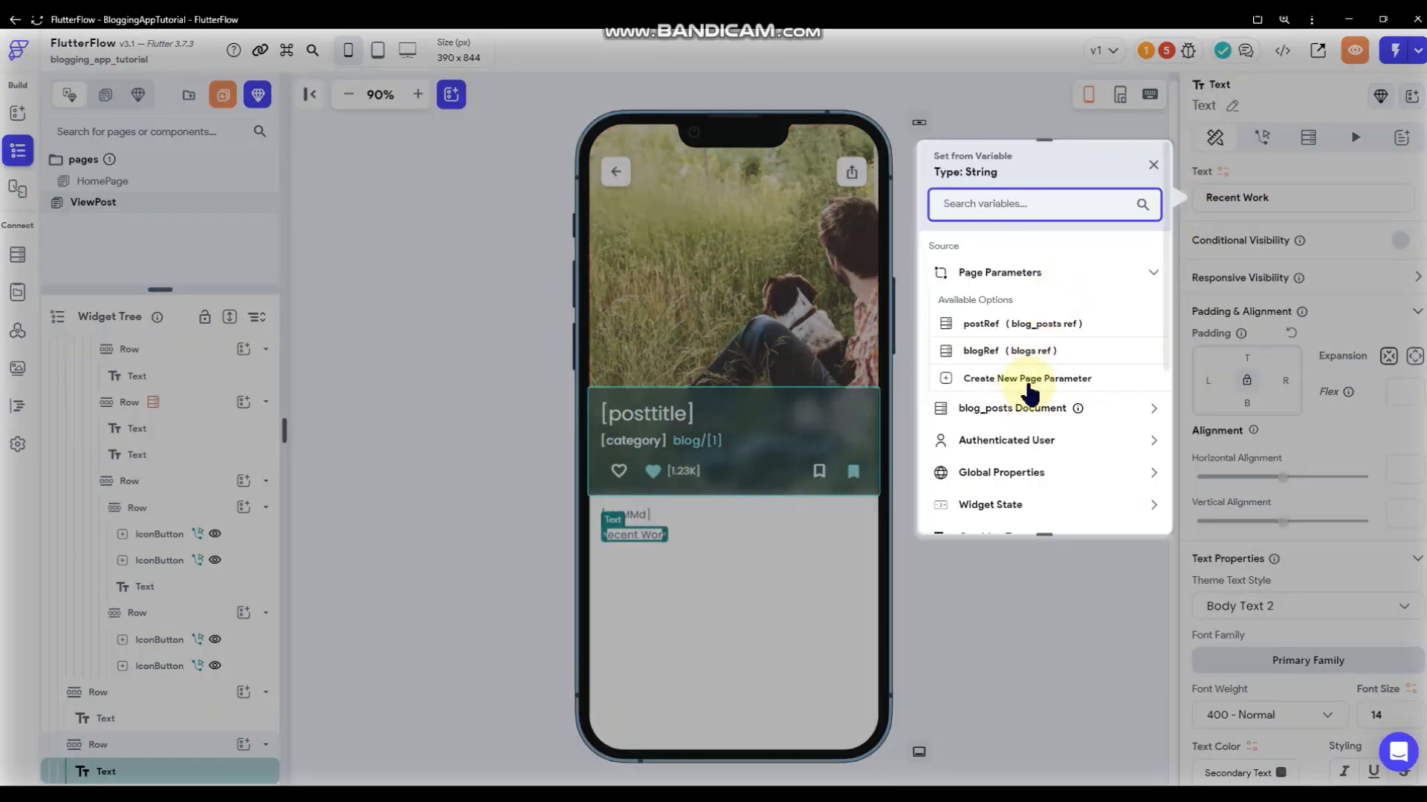
click(997, 405)
scroll(1055, 405, down, 2)
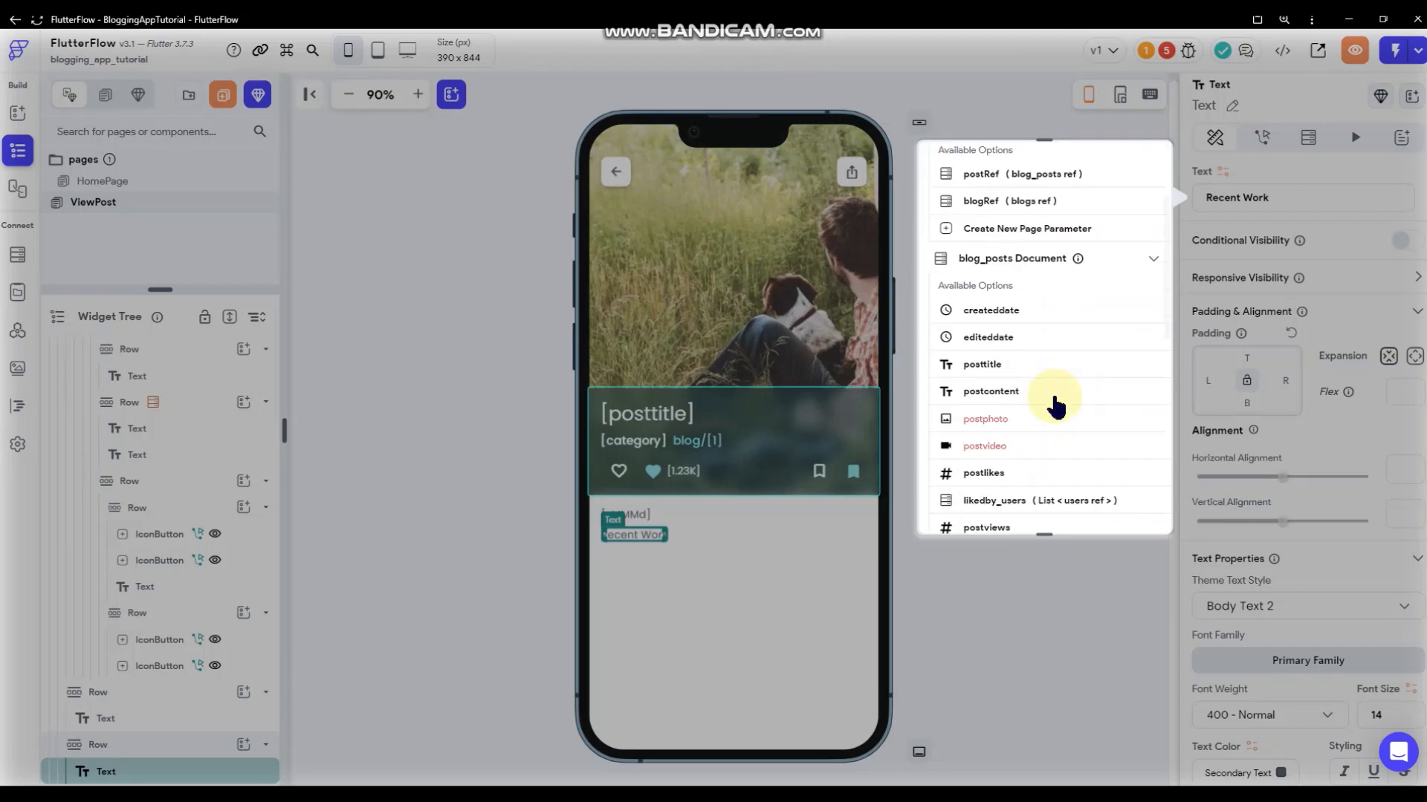
click(991, 392)
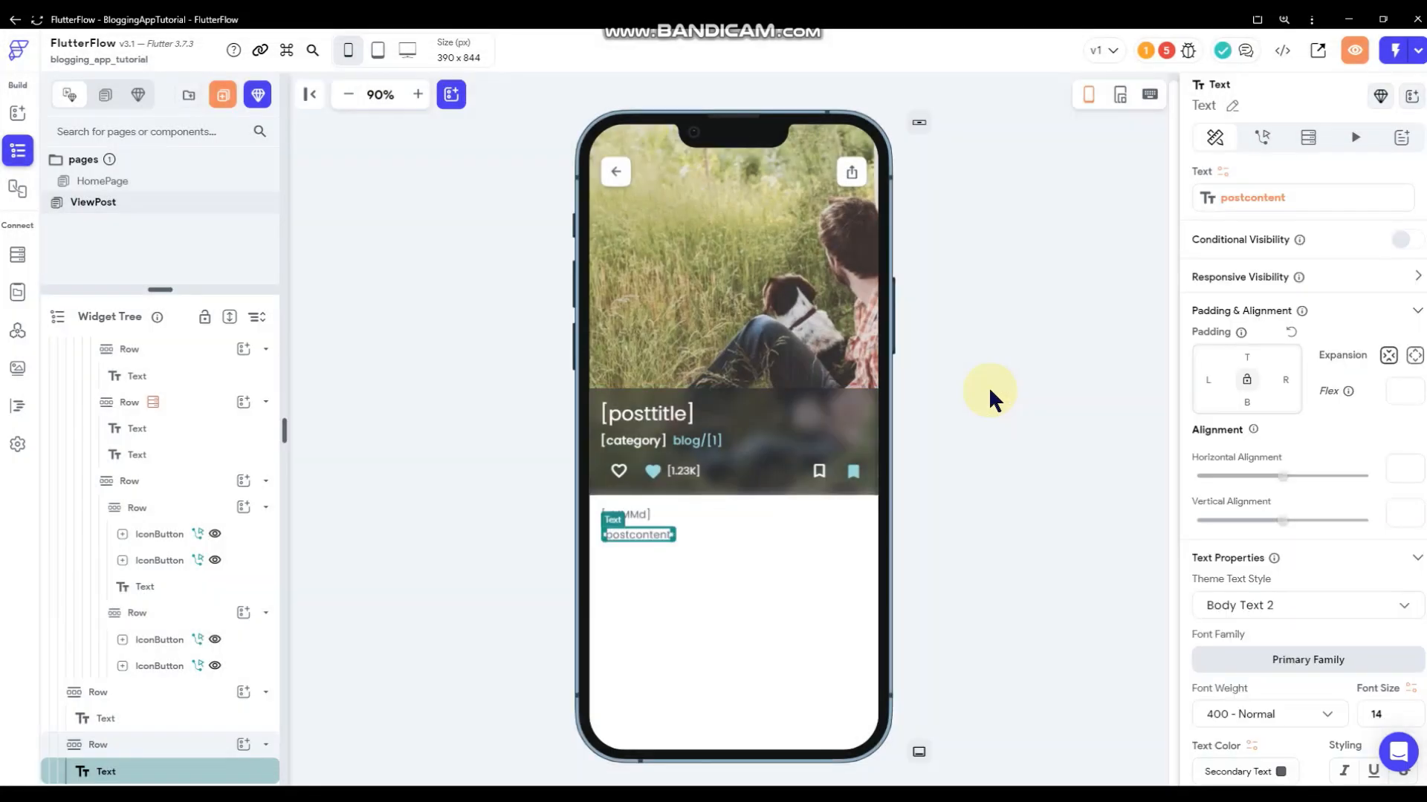
- Expand the postcontent text to fill its row and make it selectable
click(1413, 357)
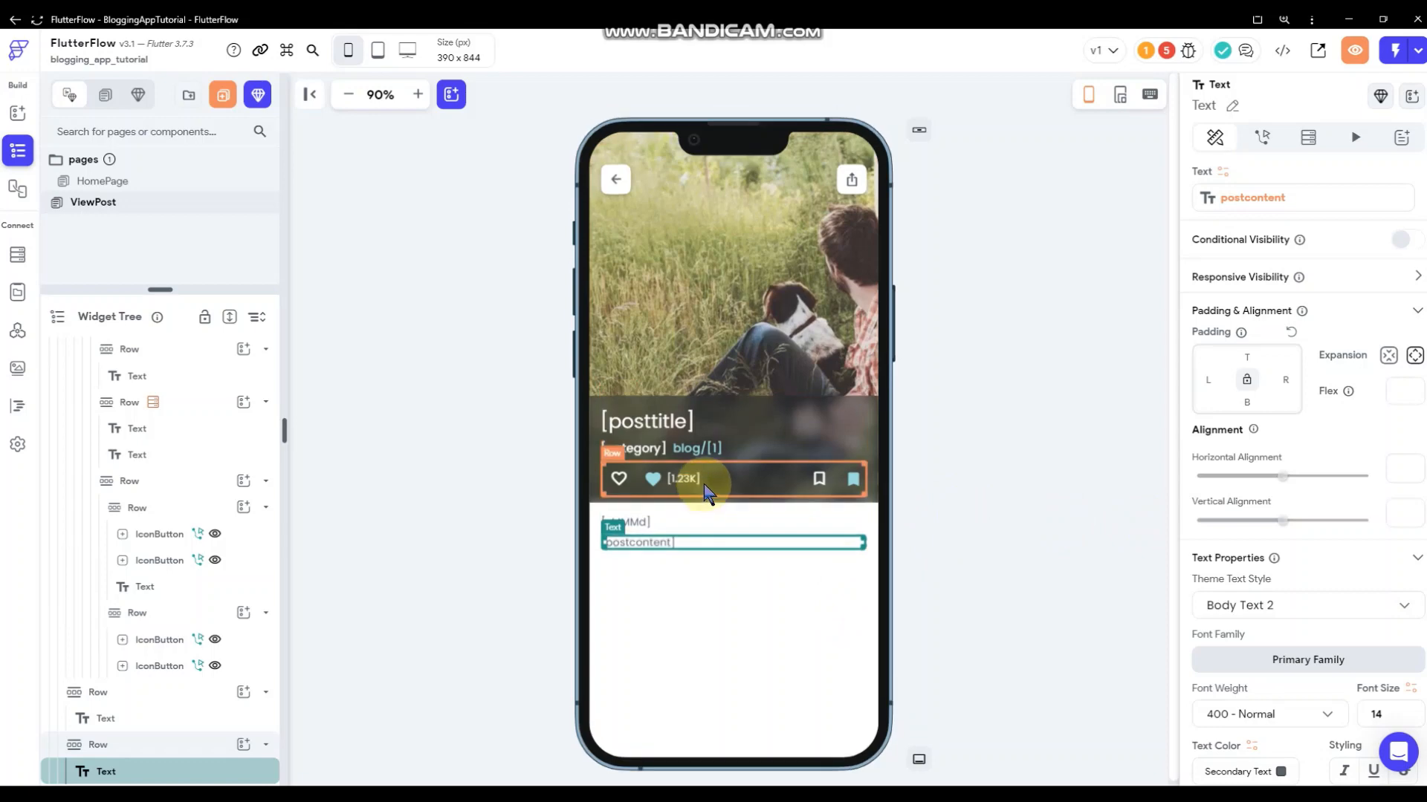
scroll(1291, 507, down, 5)
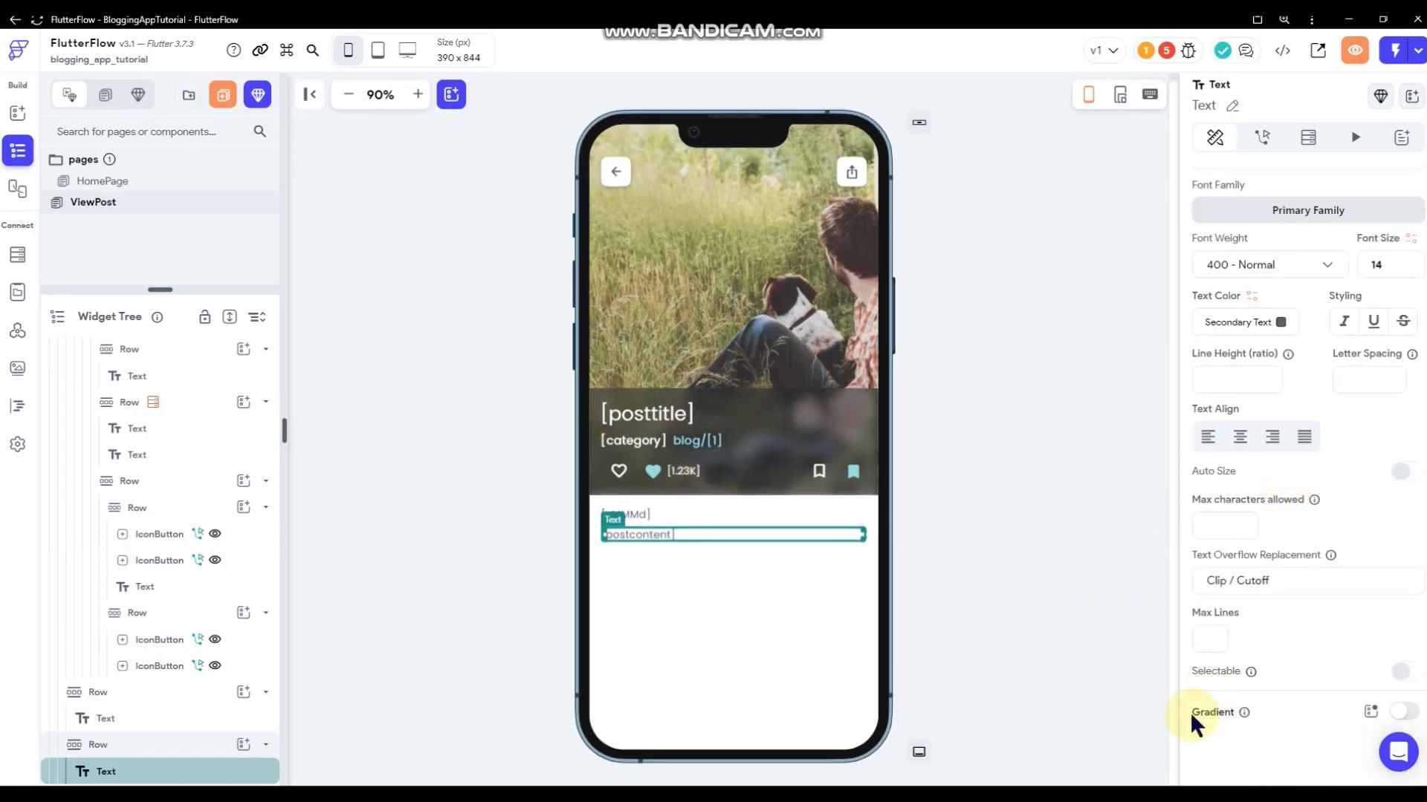
click(1390, 677)
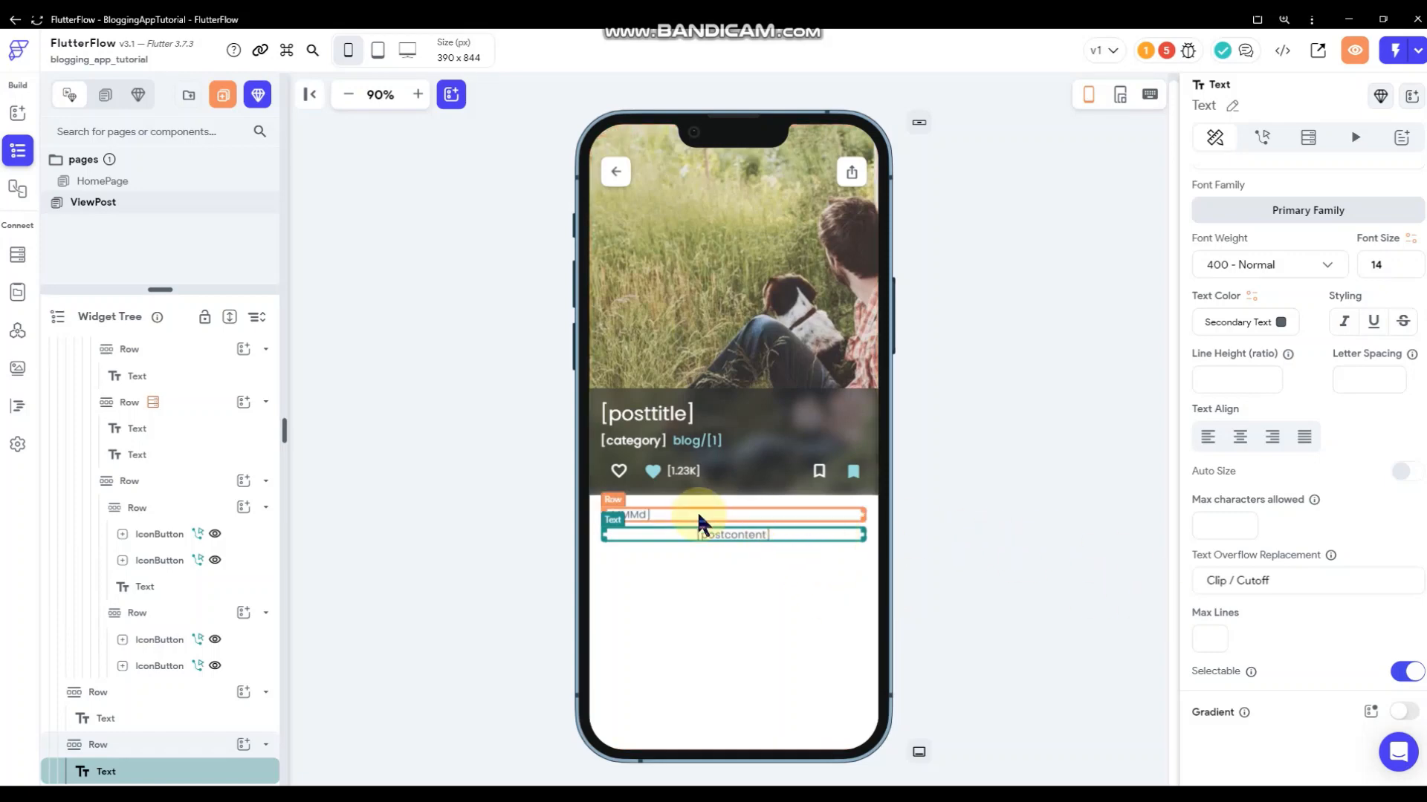
- Align the postcontent text to the left and turn off its expansion
click(1208, 436)
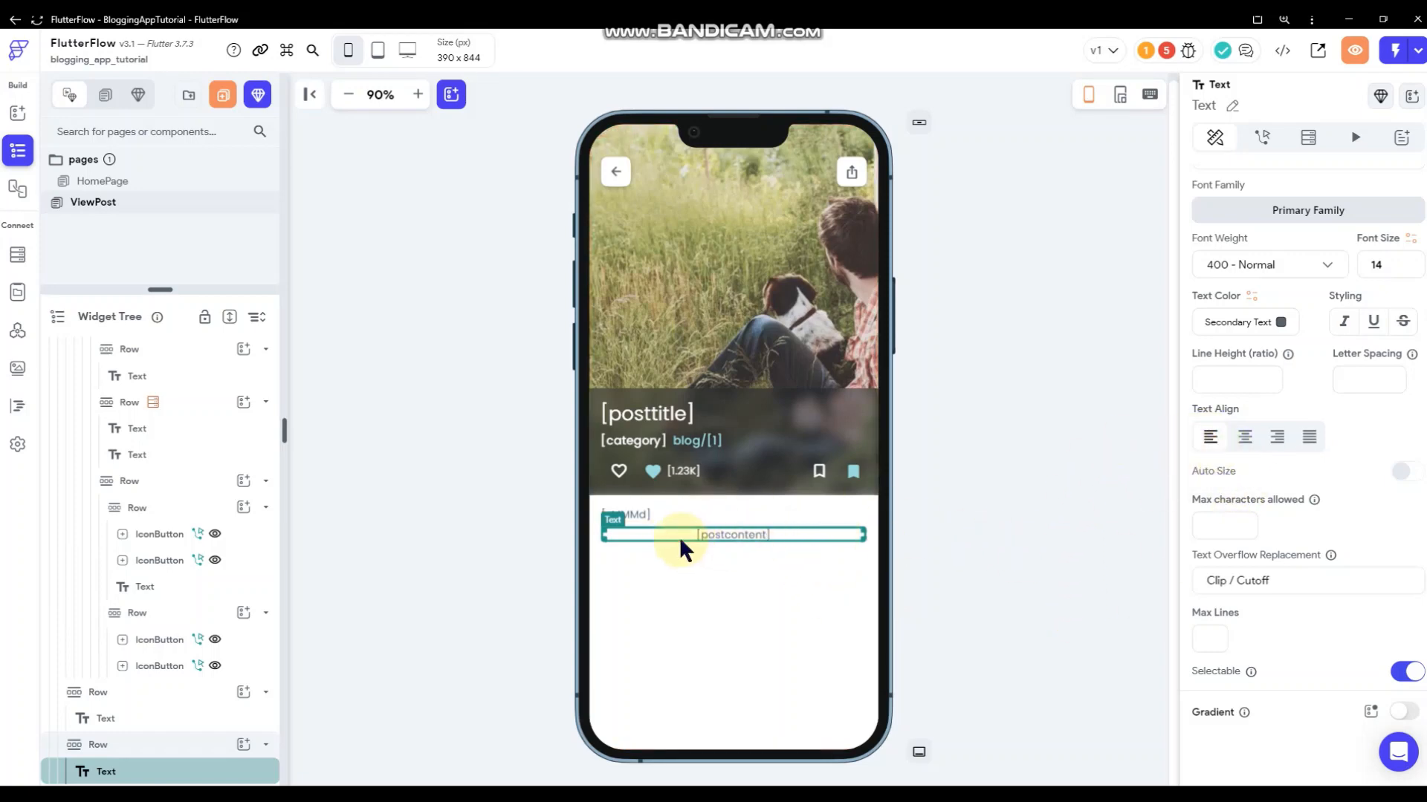
scroll(1300, 487, up, 5)
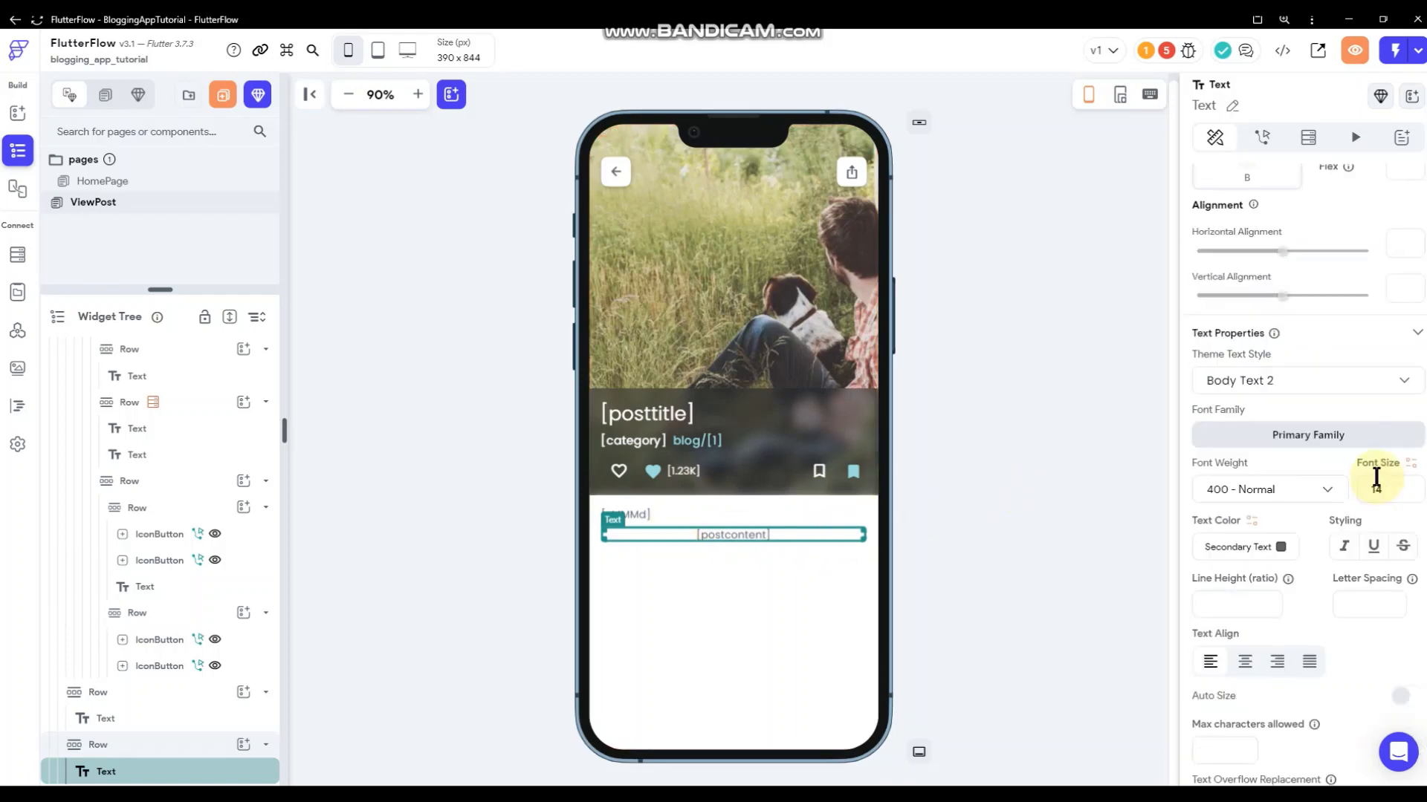
click(1388, 280)
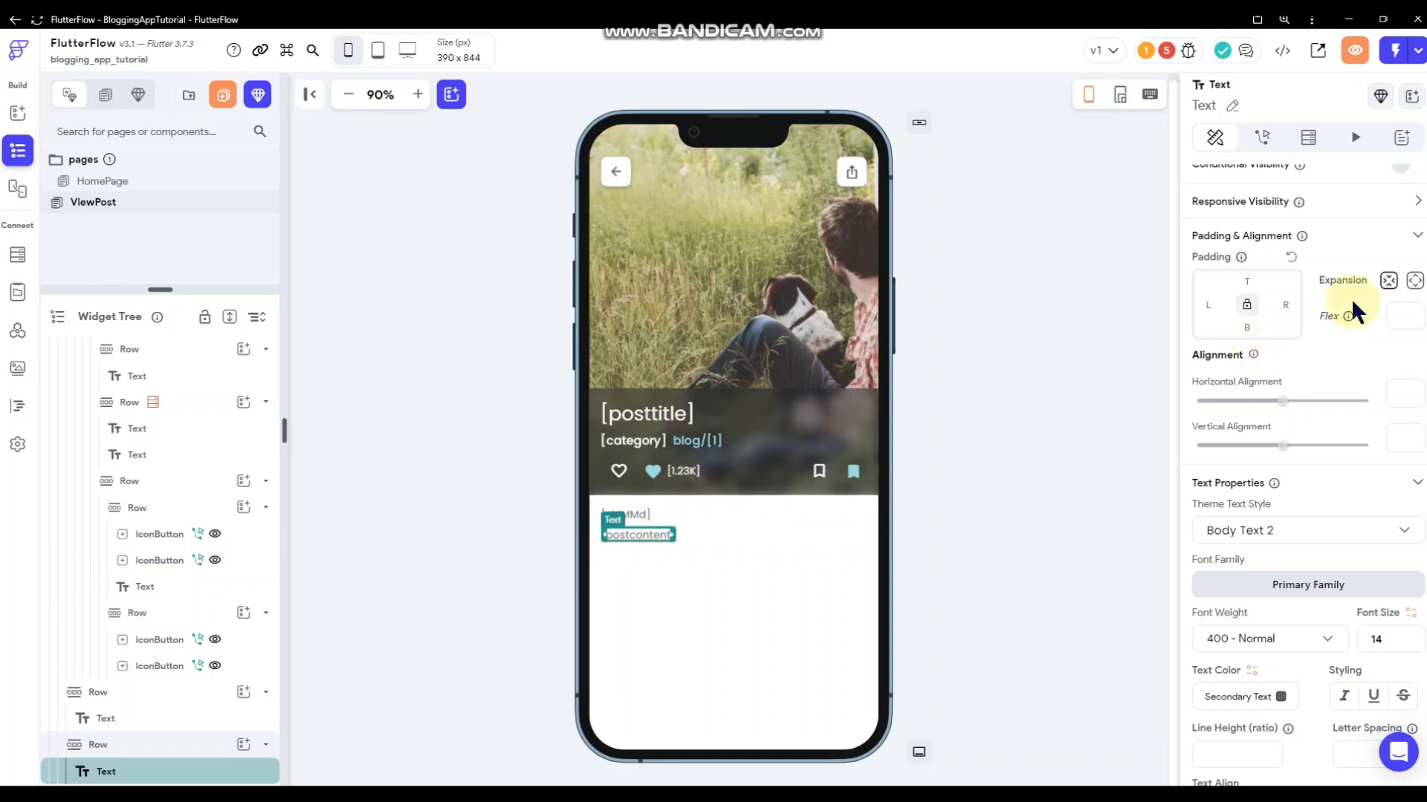
- Expand the postcontent text across its row and set its horizontal alignment to -1
click(1414, 281)
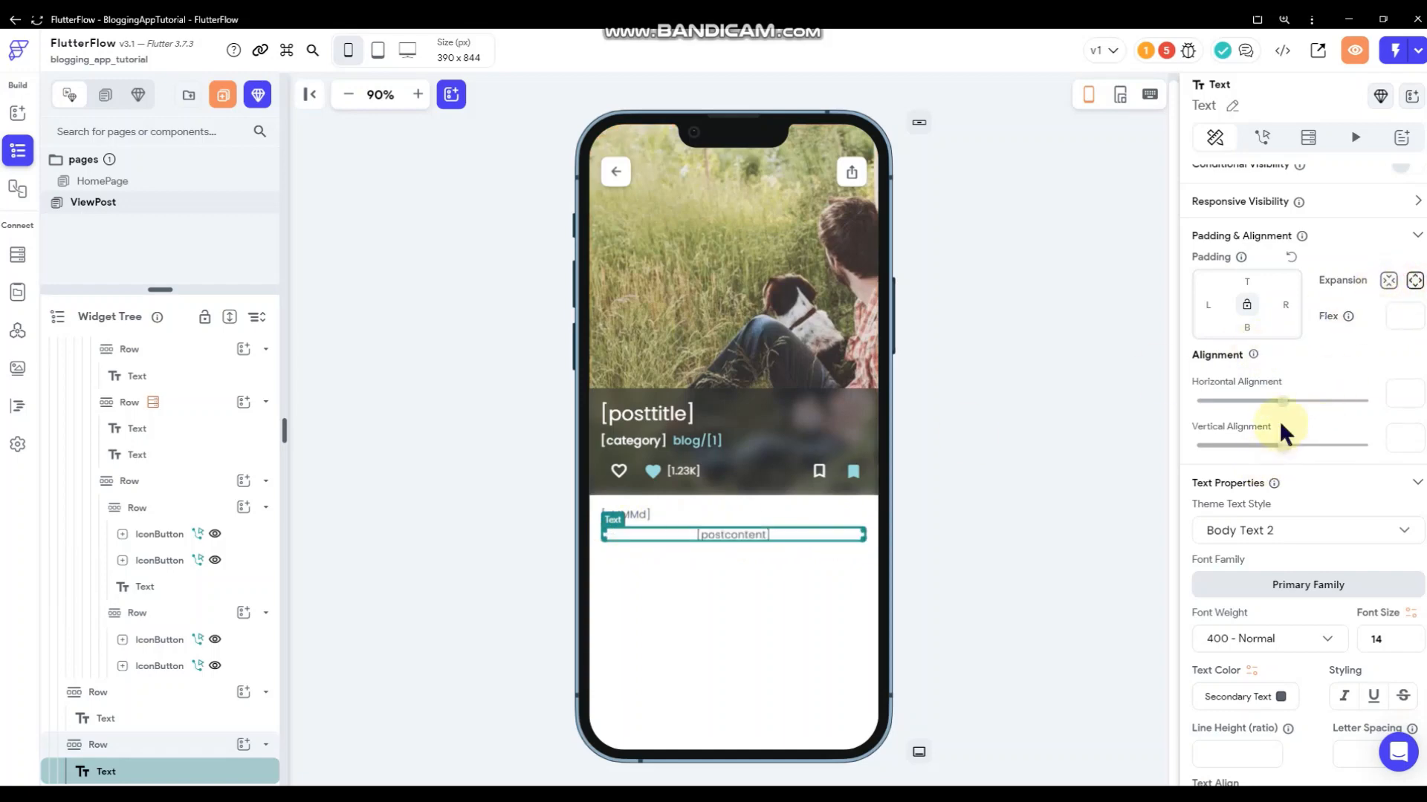
drag(1281, 408, 1142, 407)
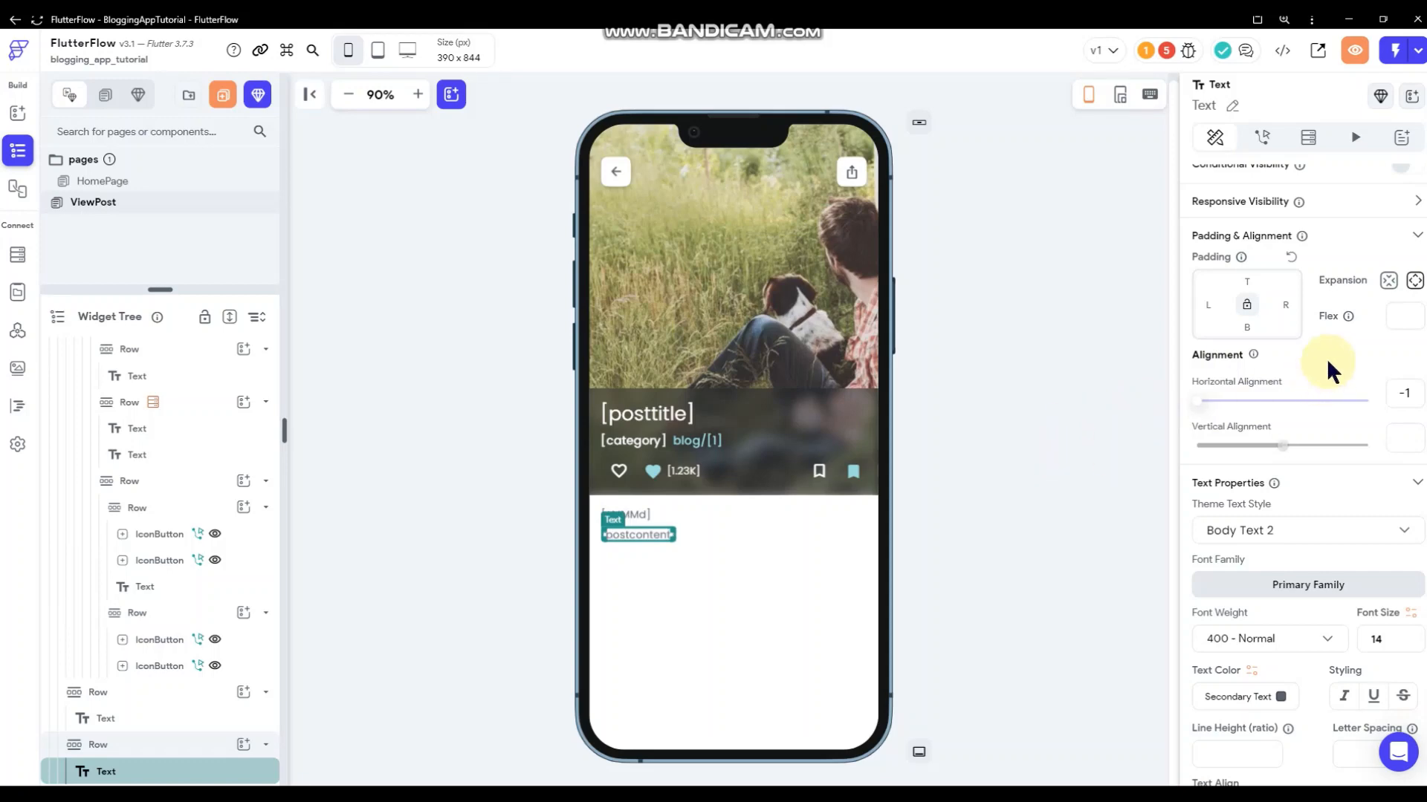
click(800, 551)
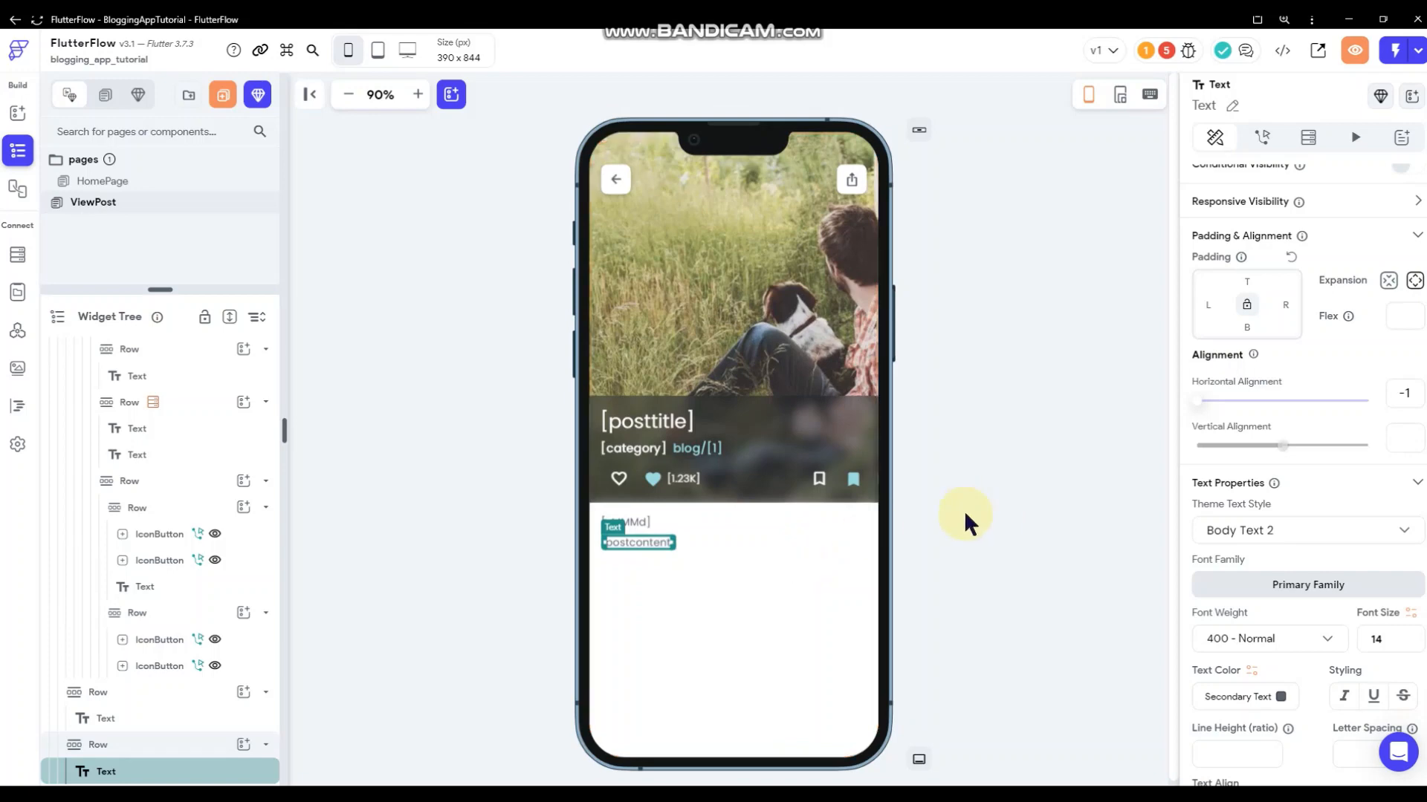
click(629, 541)
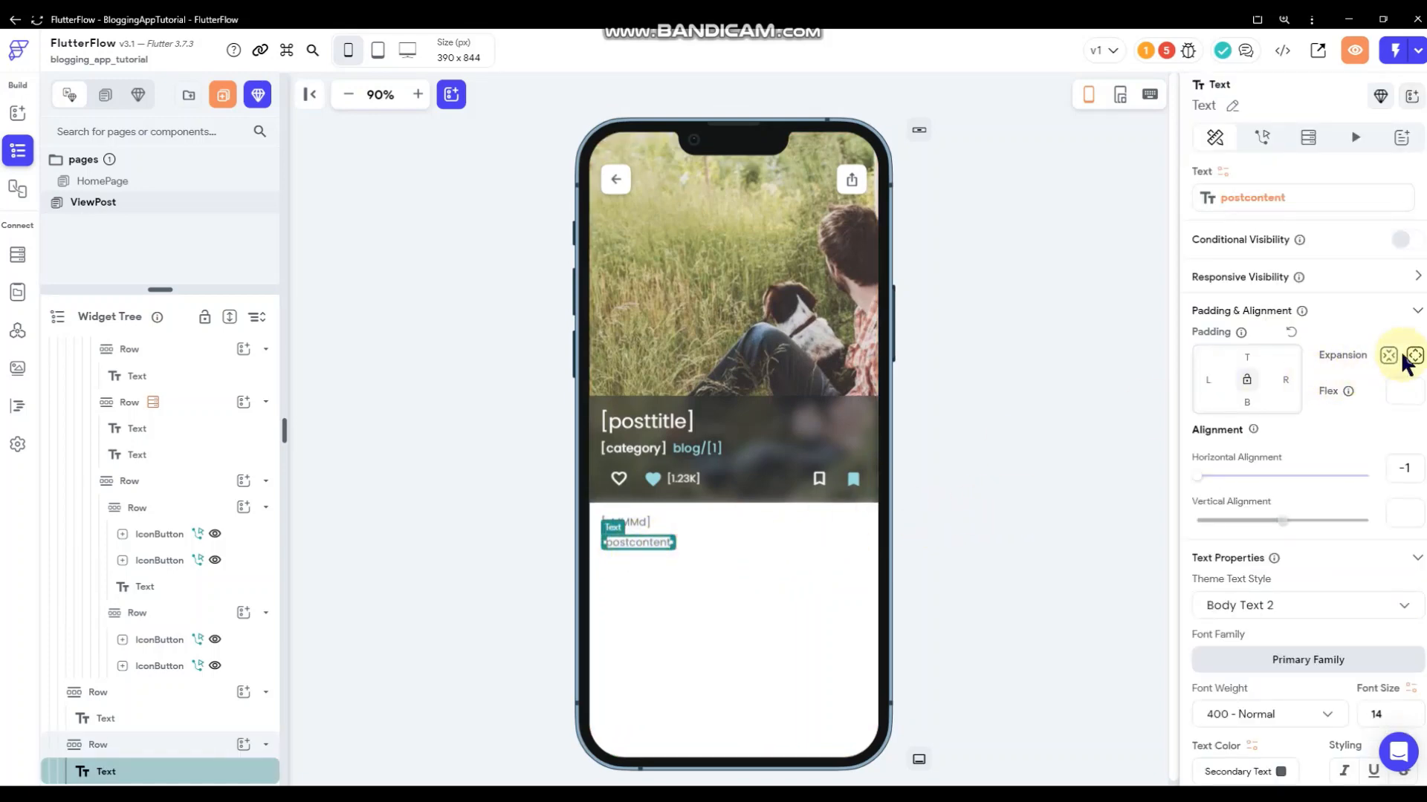
click(994, 438)
click(680, 429)
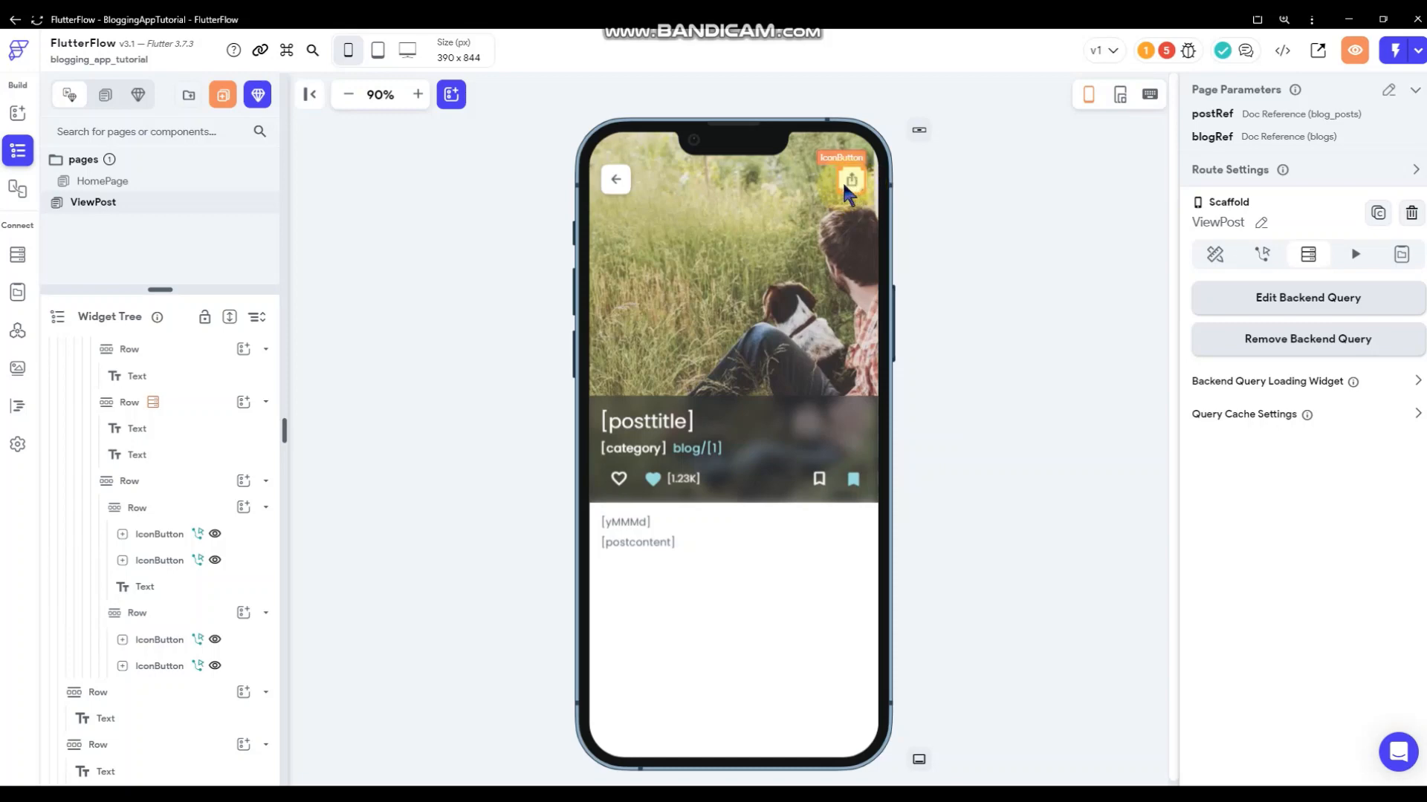
right_click(858, 192)
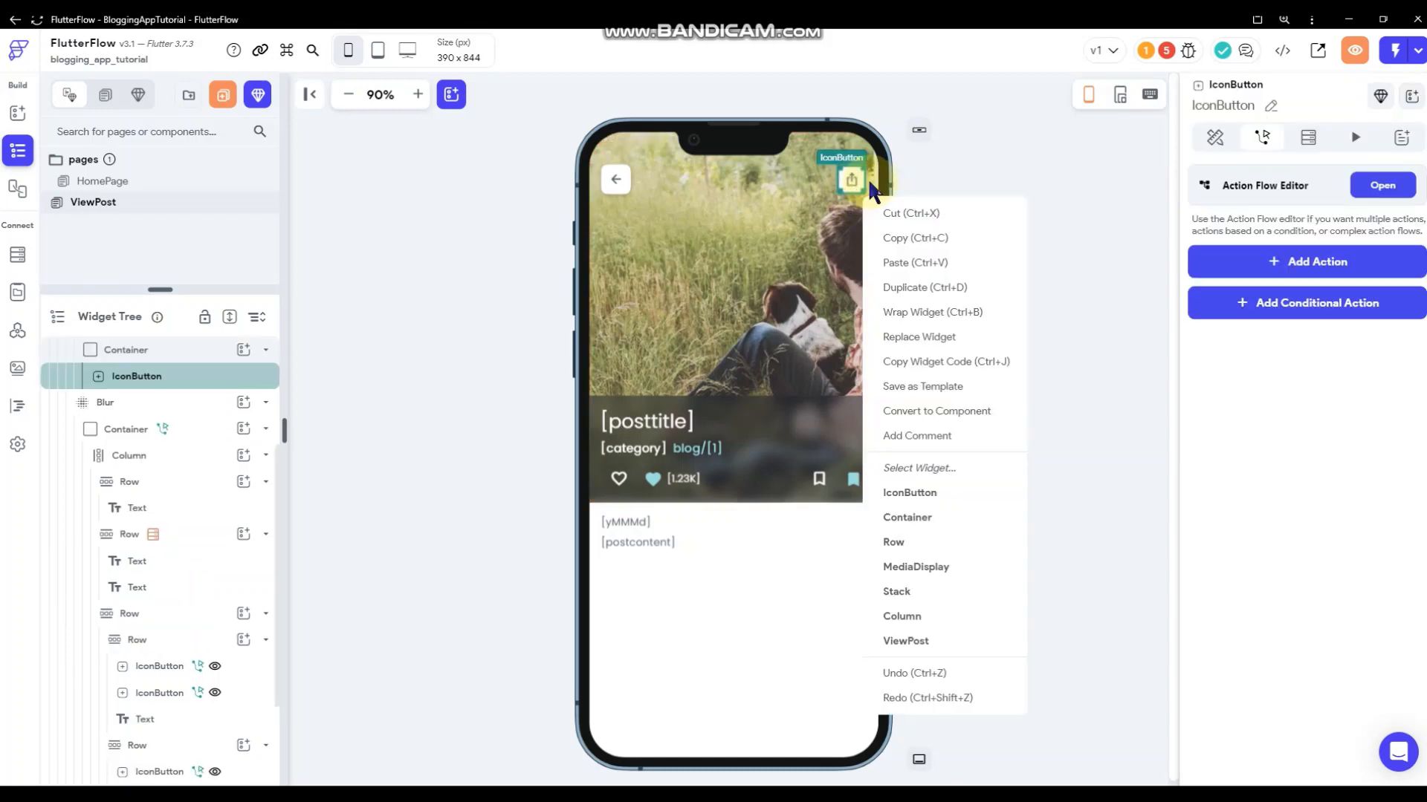
click(892, 287)
key(ctrl+v)
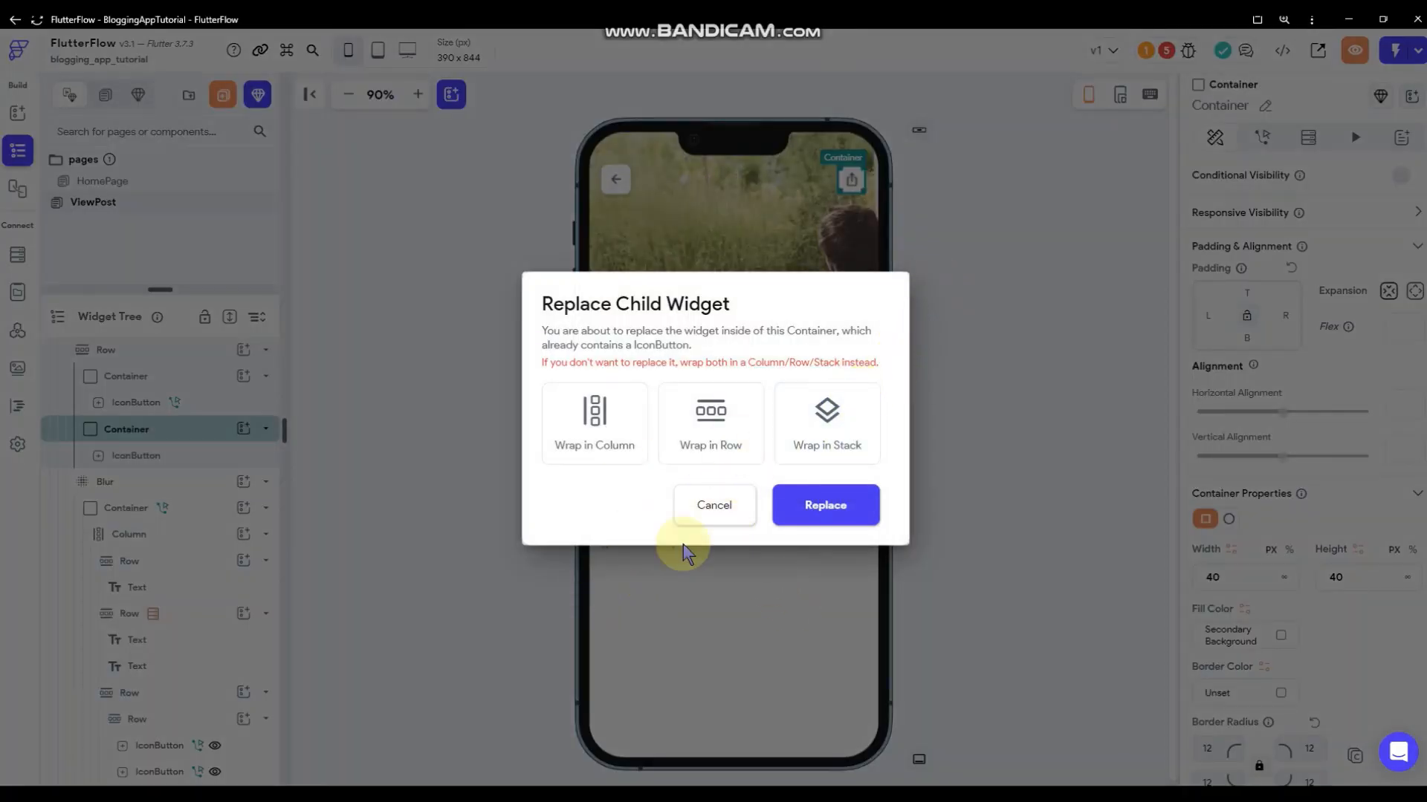
click(713, 510)
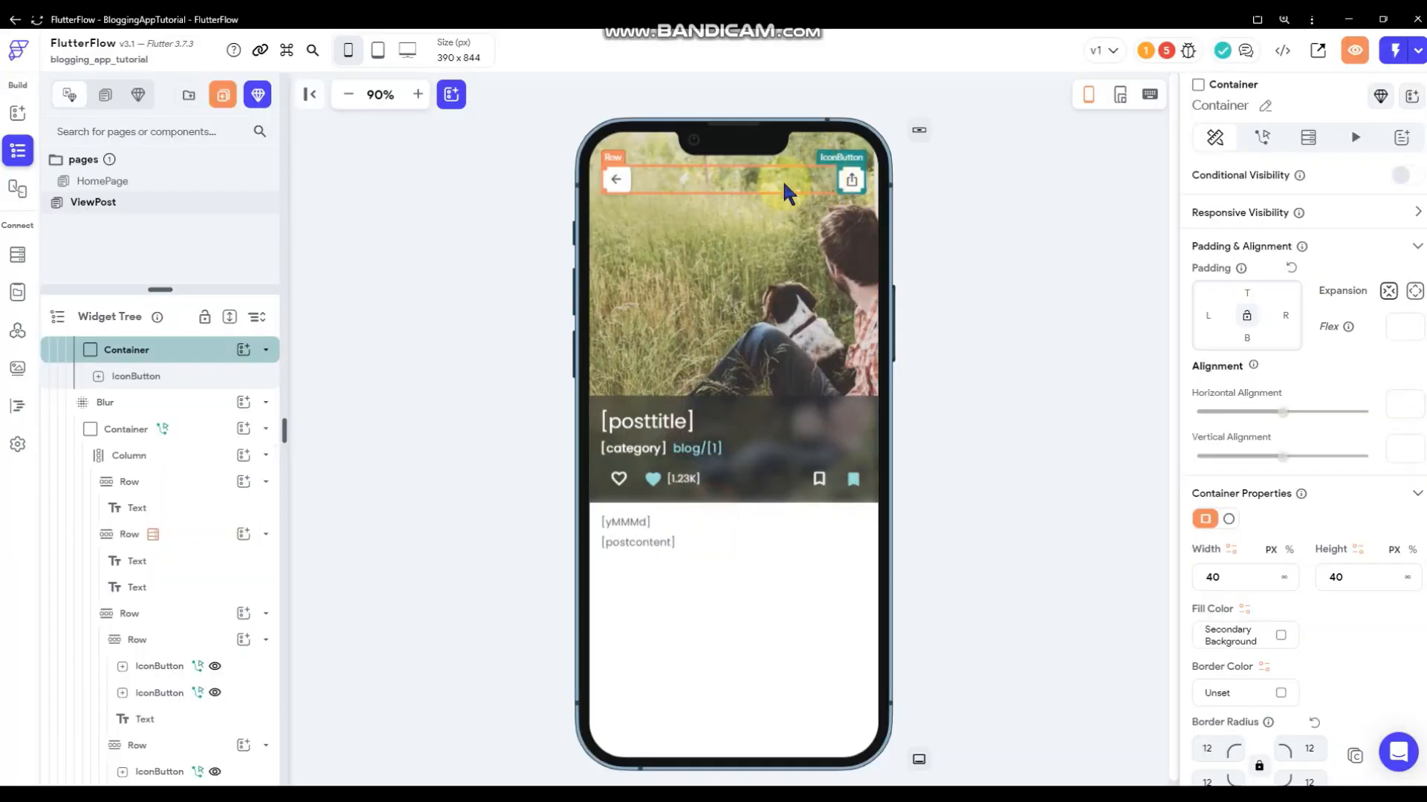
- Duplicate the container that holds the share button in the header
right_click(846, 186)
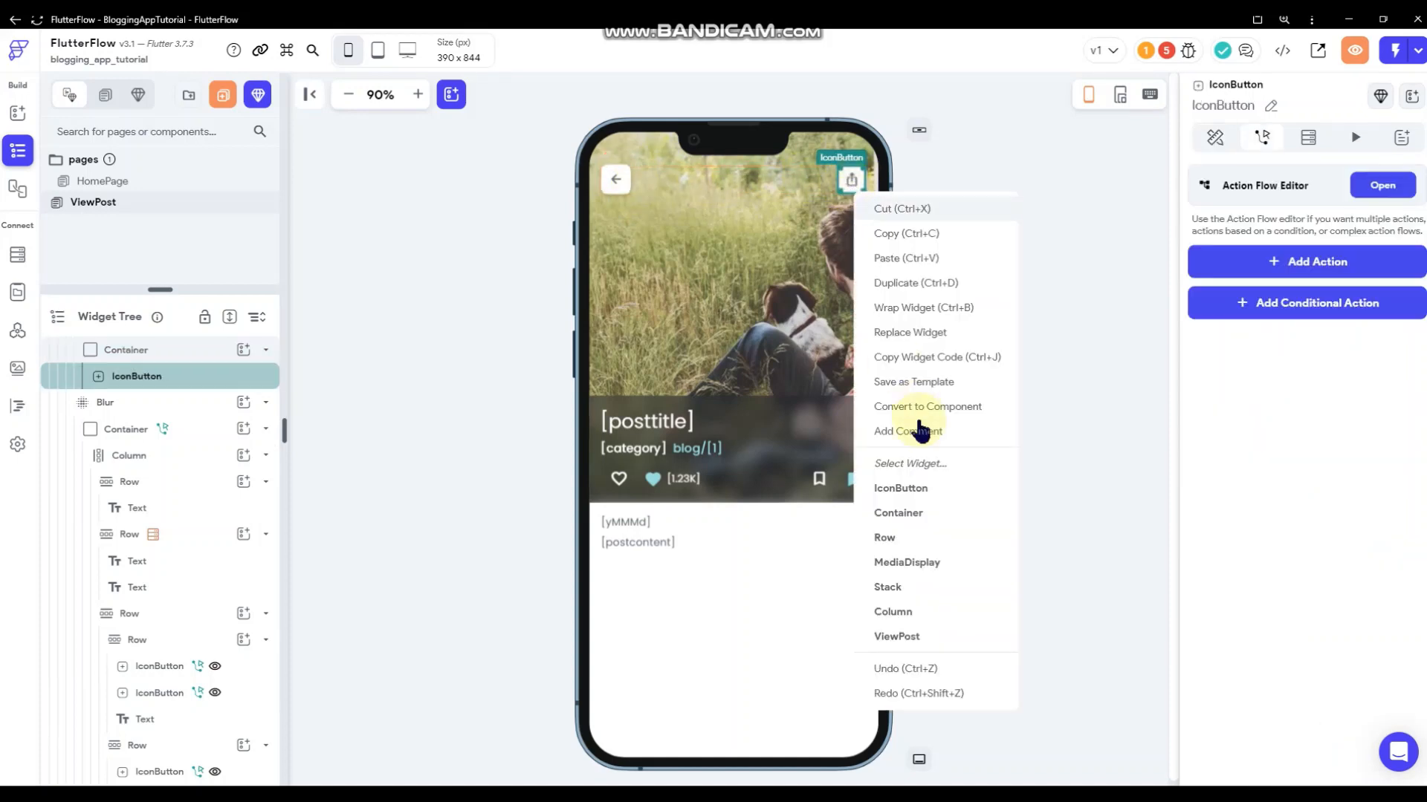
click(907, 517)
right_click(854, 180)
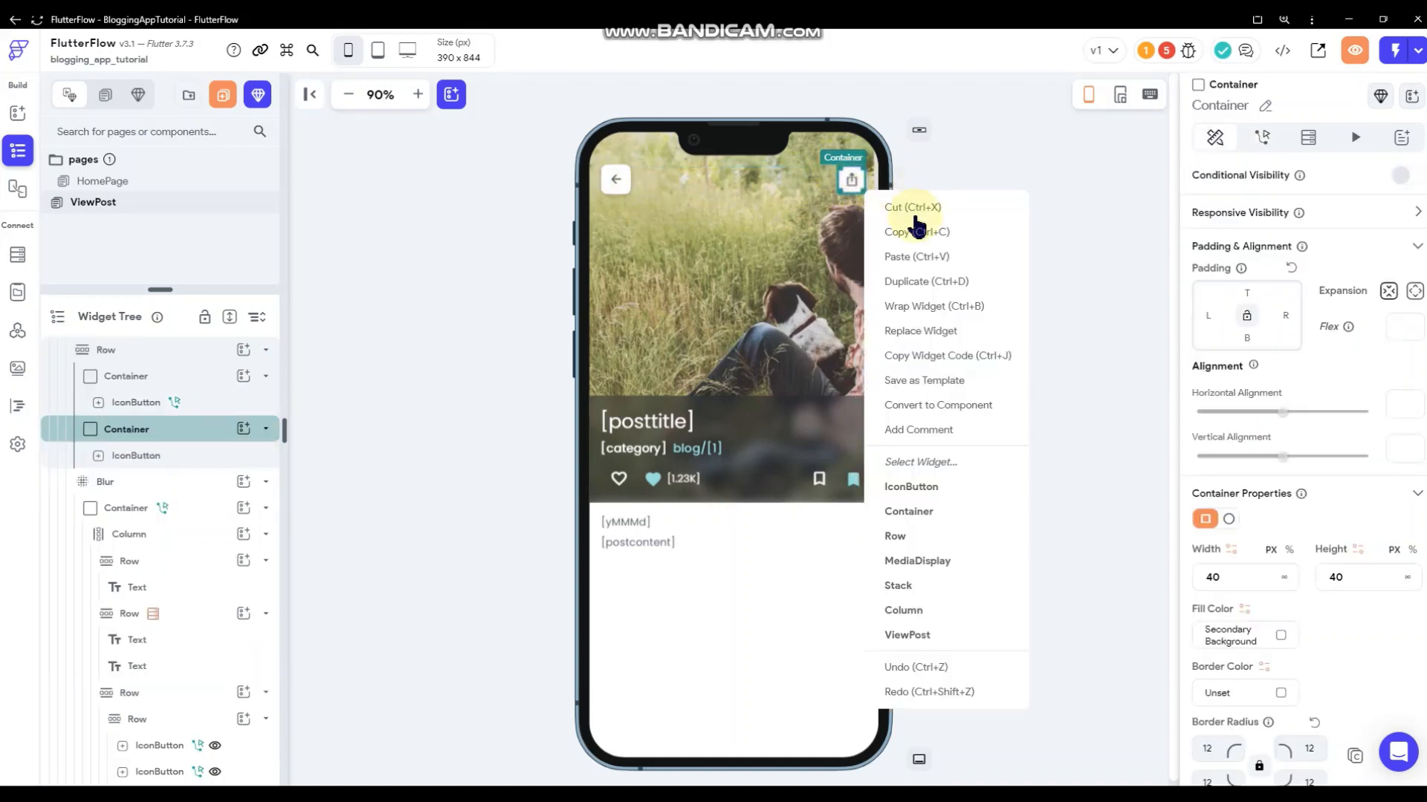
click(925, 281)
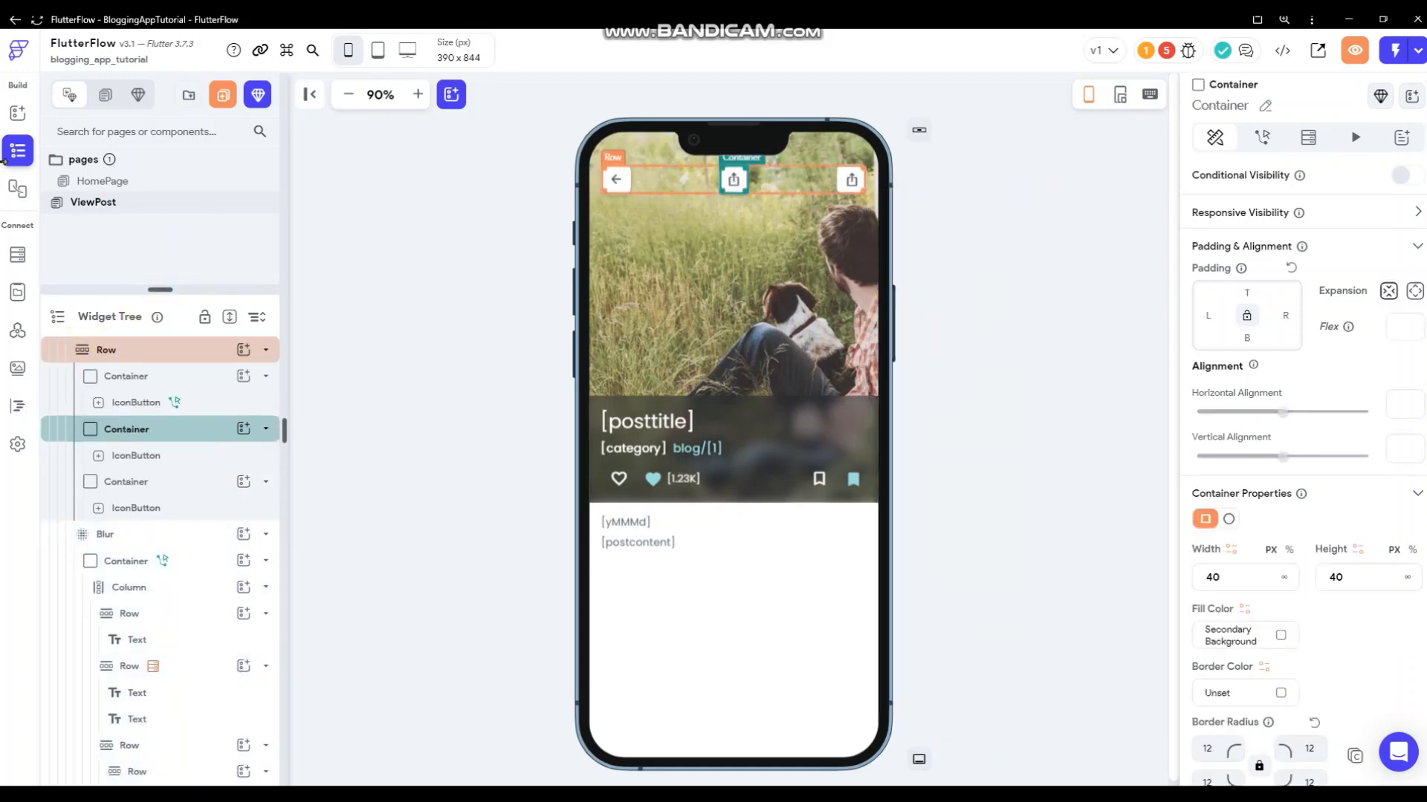
- Add a Row inside the header's button row, beside the share buttons
click(18, 115)
drag(238, 227, 783, 177)
click(936, 204)
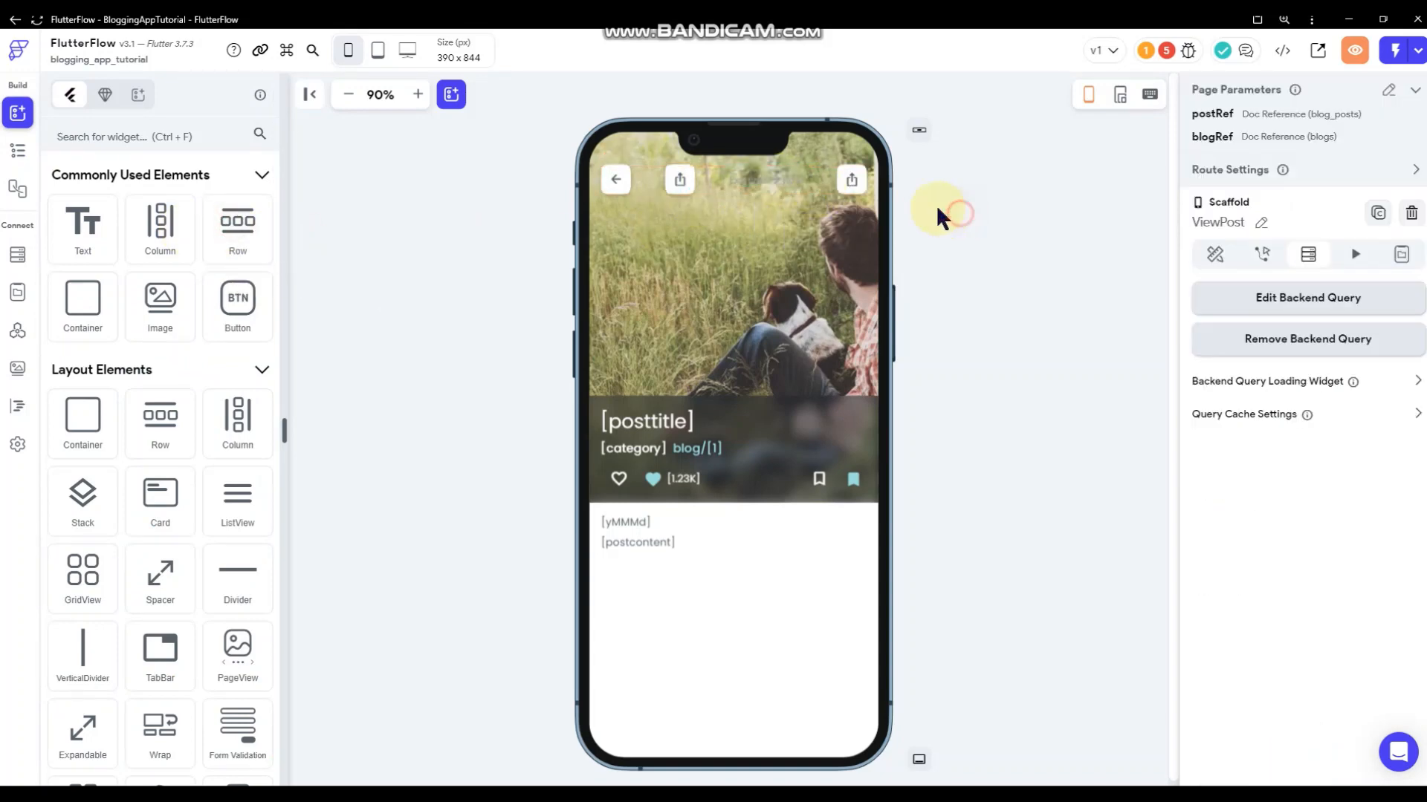
- Move the container of the rightmost share button into the new nested row
click(850, 184)
right_click(851, 186)
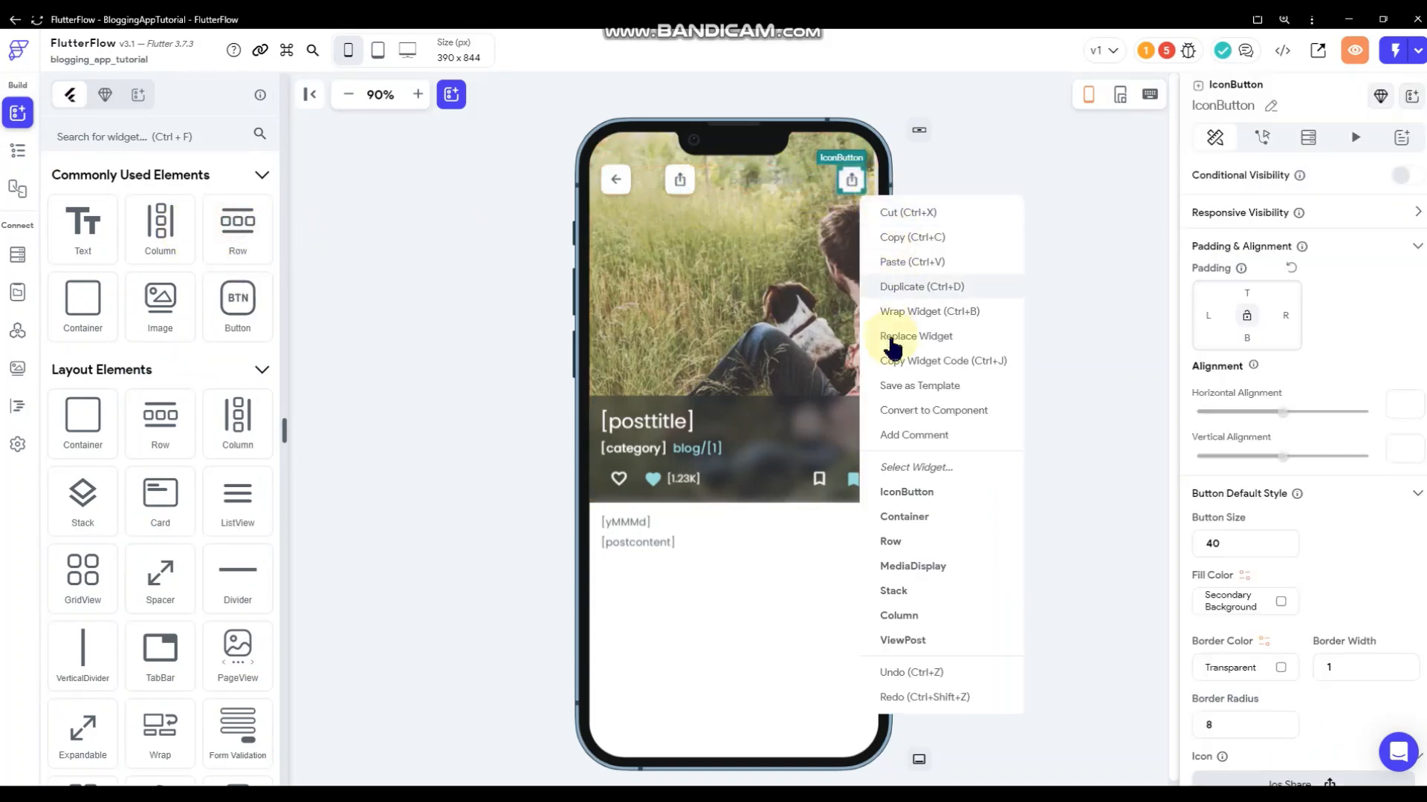
click(904, 516)
click(850, 181)
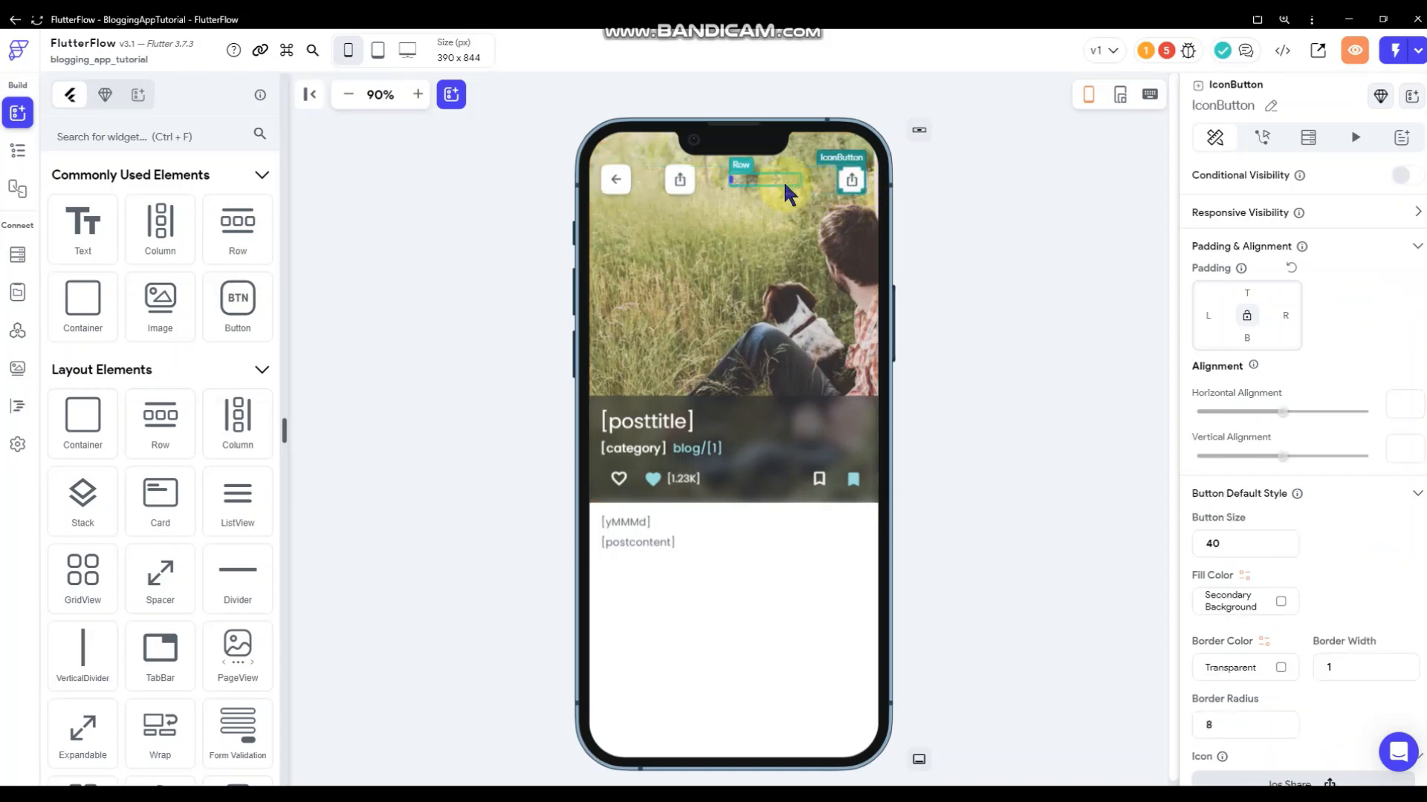
key(ctrl+v)
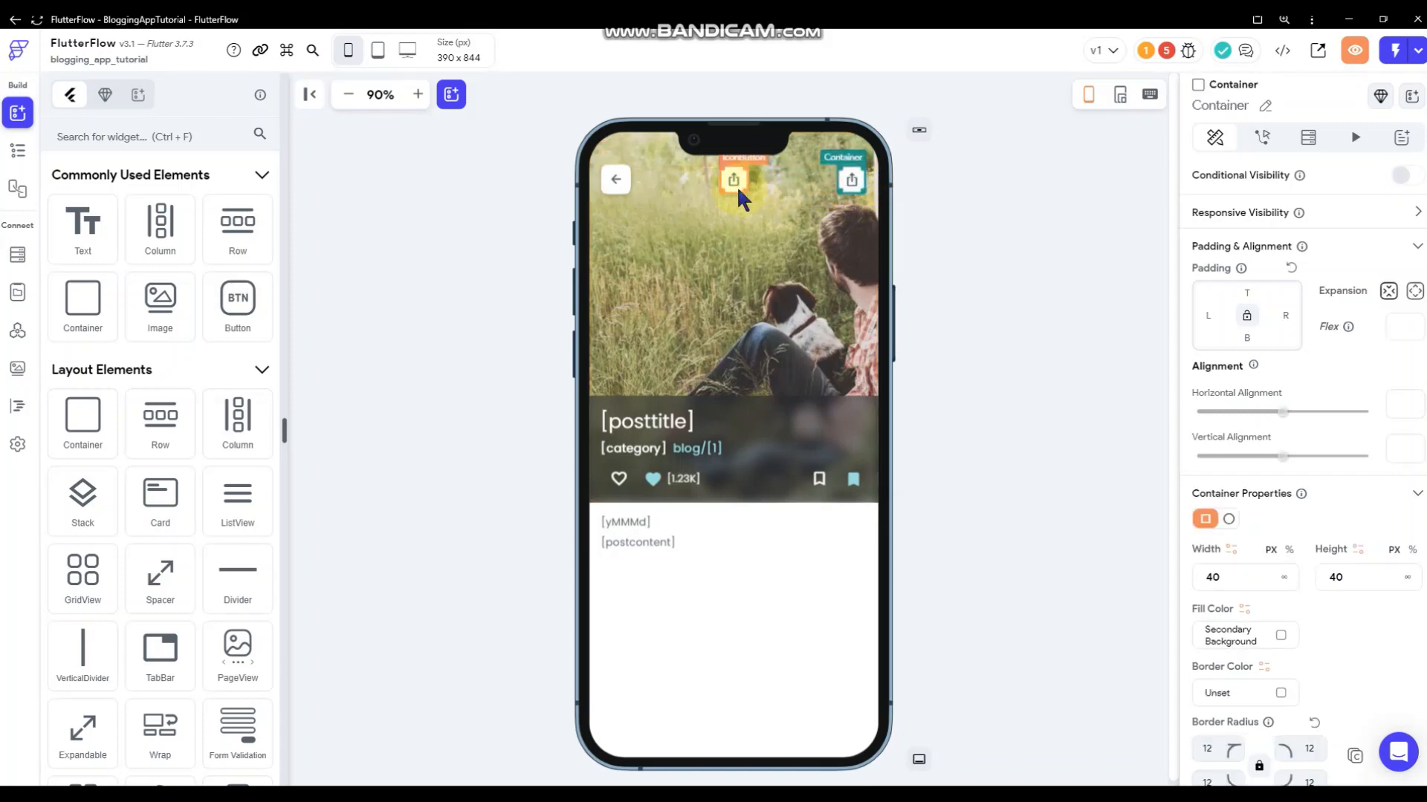
- Try to move the container of the middle share button into the nested row
right_click(734, 185)
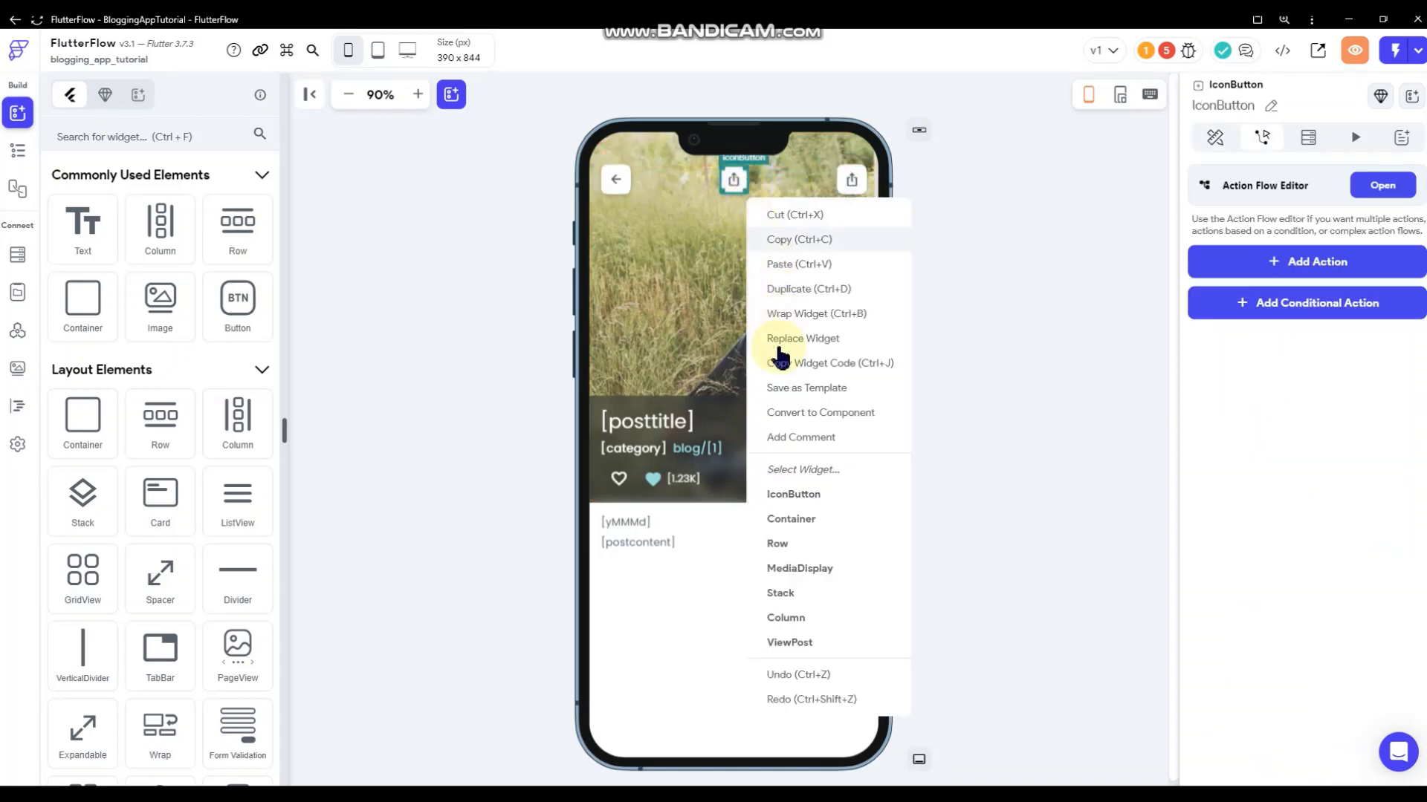
click(810, 518)
drag(734, 184, 832, 179)
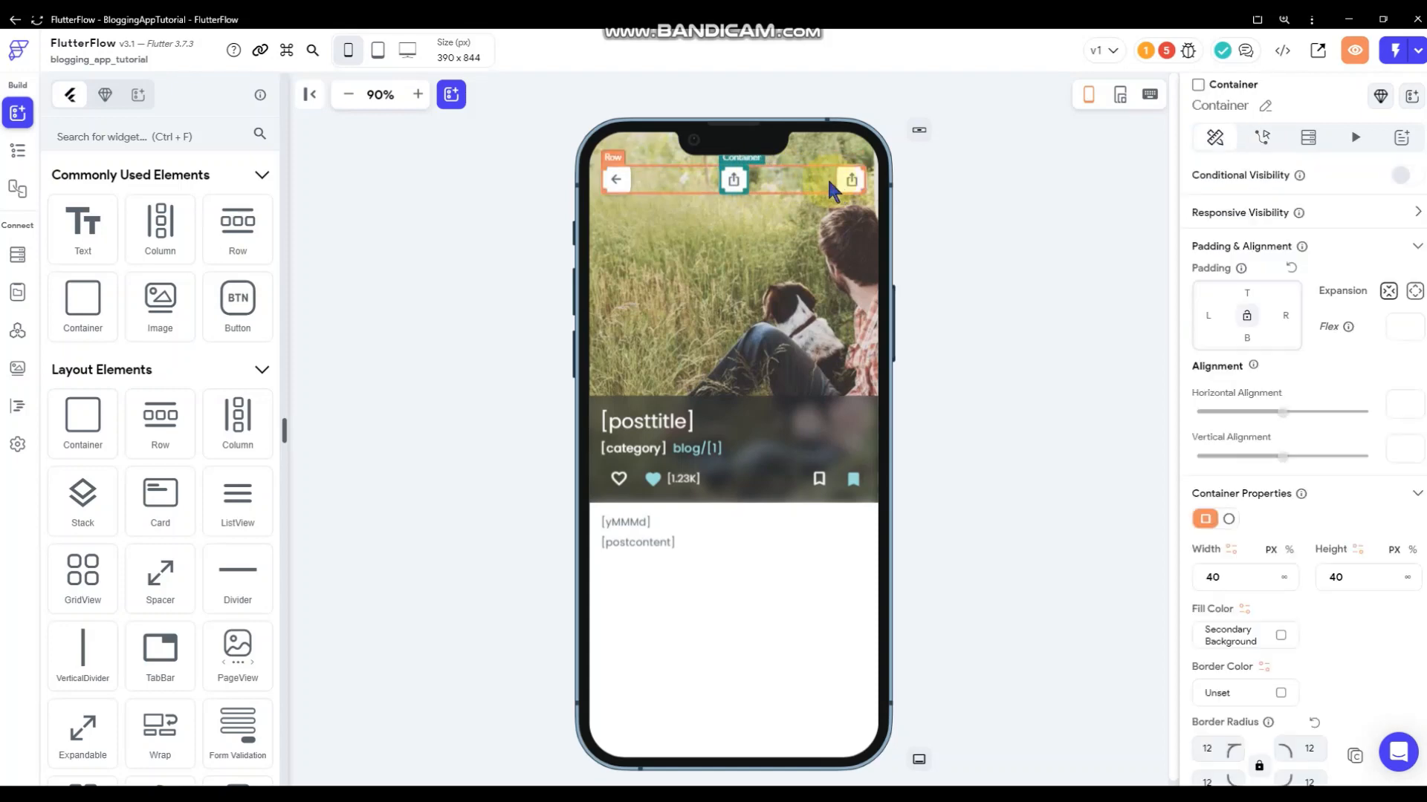
- Expand the nested row so it fills the remaining width of the header's button row
right_click(844, 181)
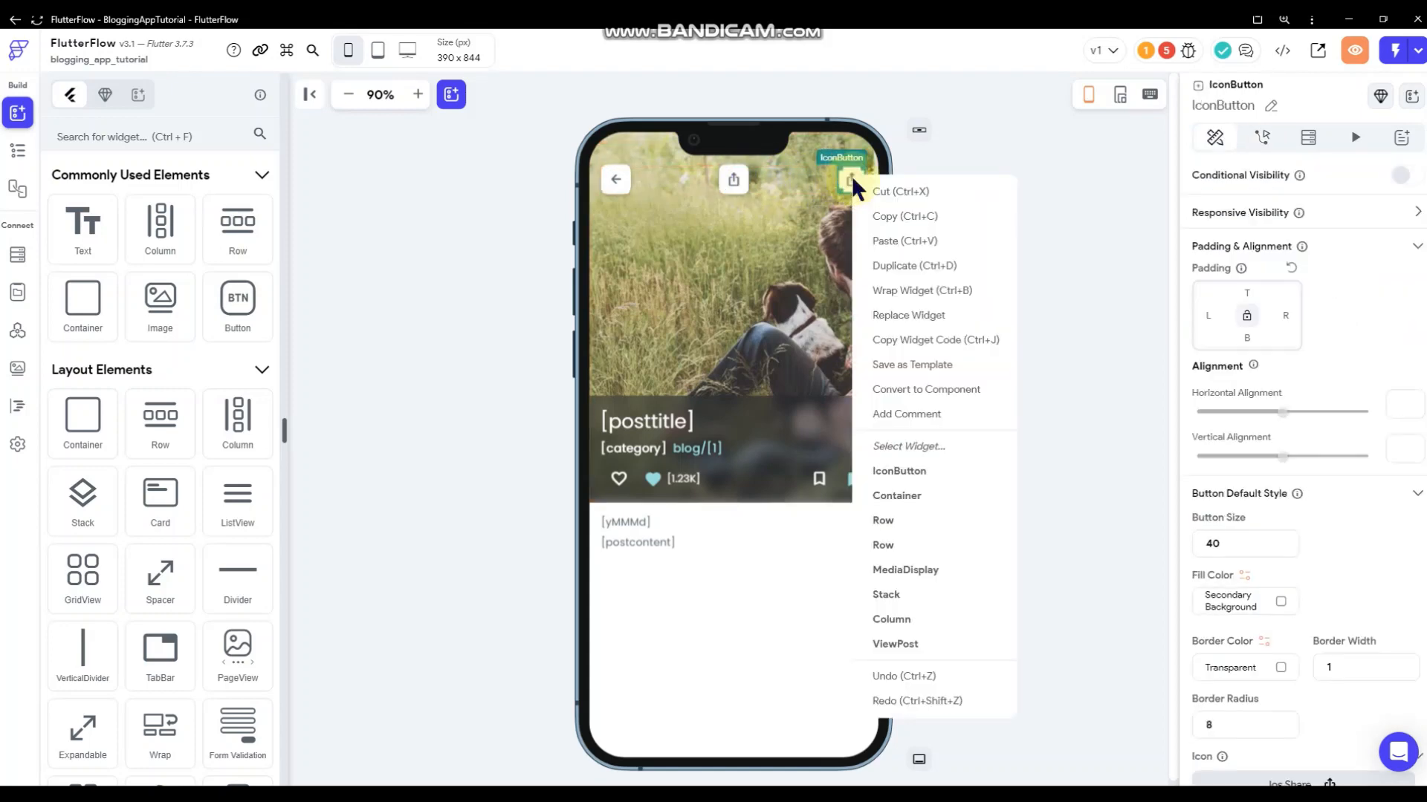
click(884, 520)
click(1414, 292)
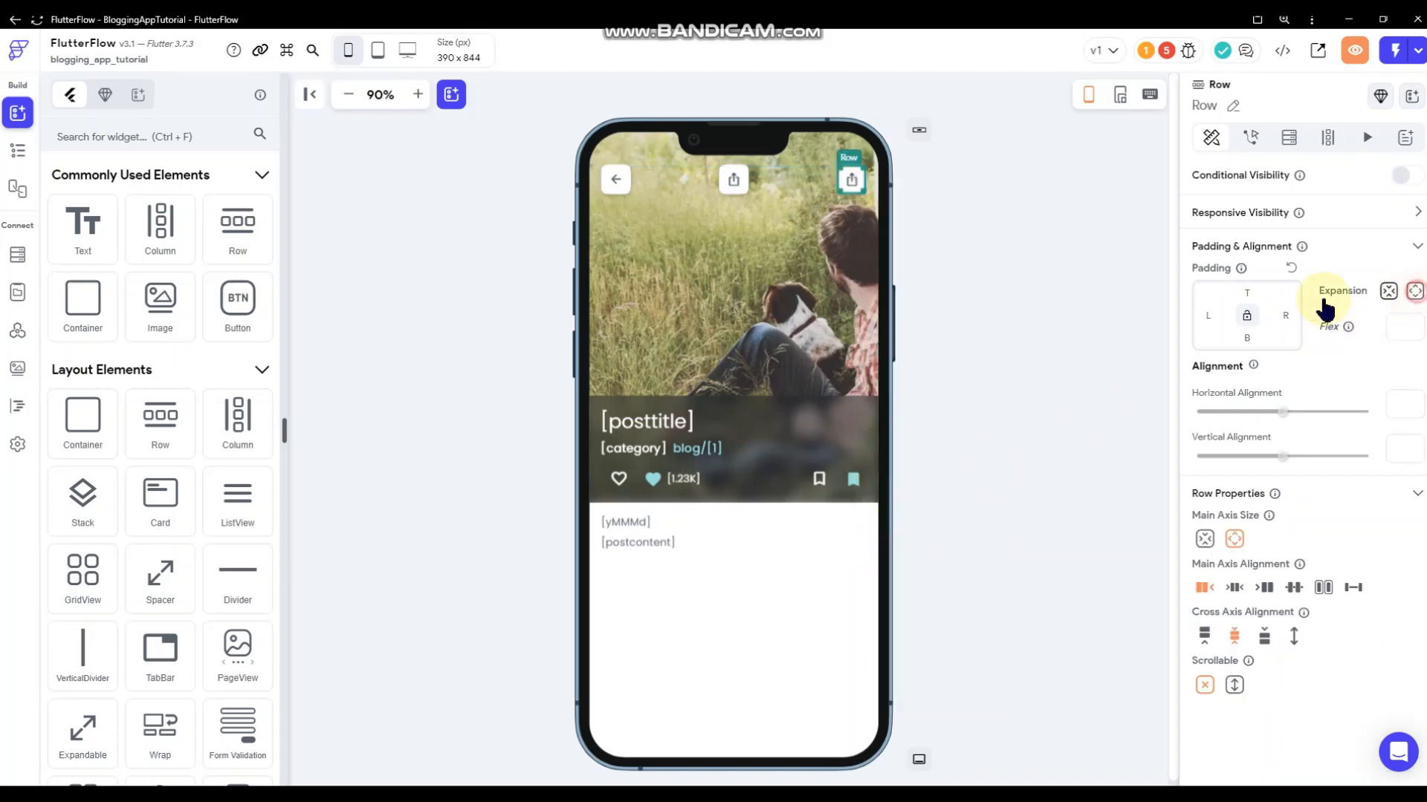
click(1034, 239)
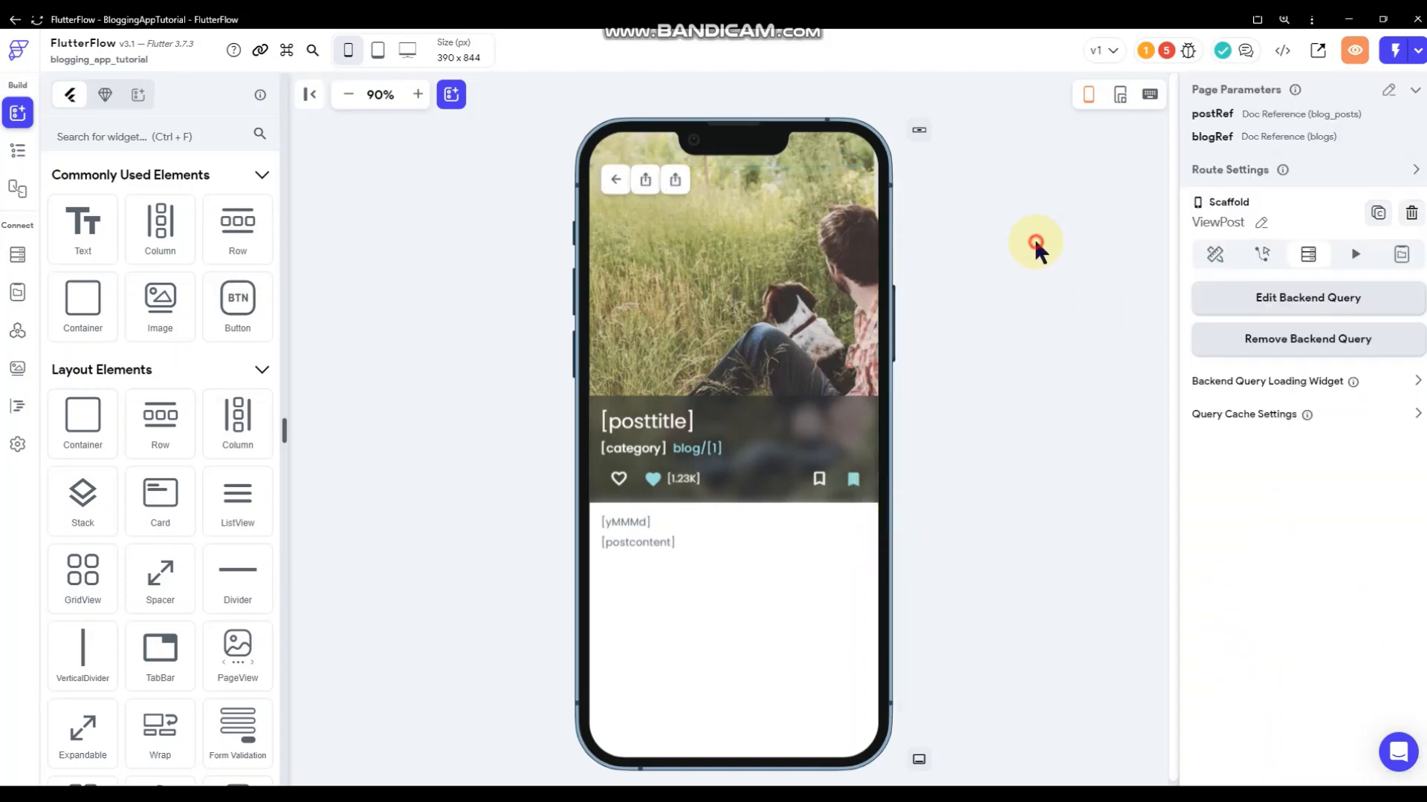
- Move the container of the share button beside the back button into the nested row and turn off that row's expansion
right_click(636, 188)
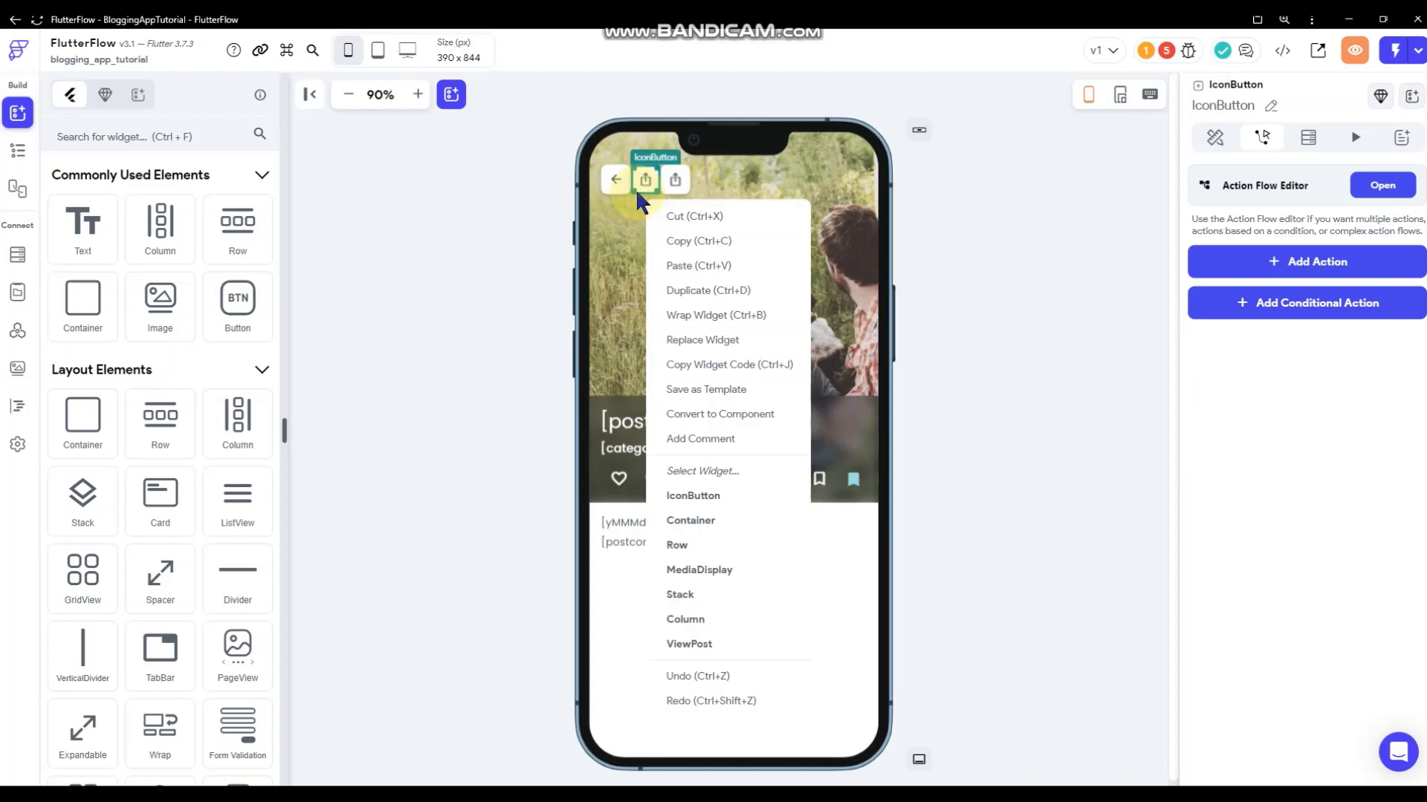
click(690, 521)
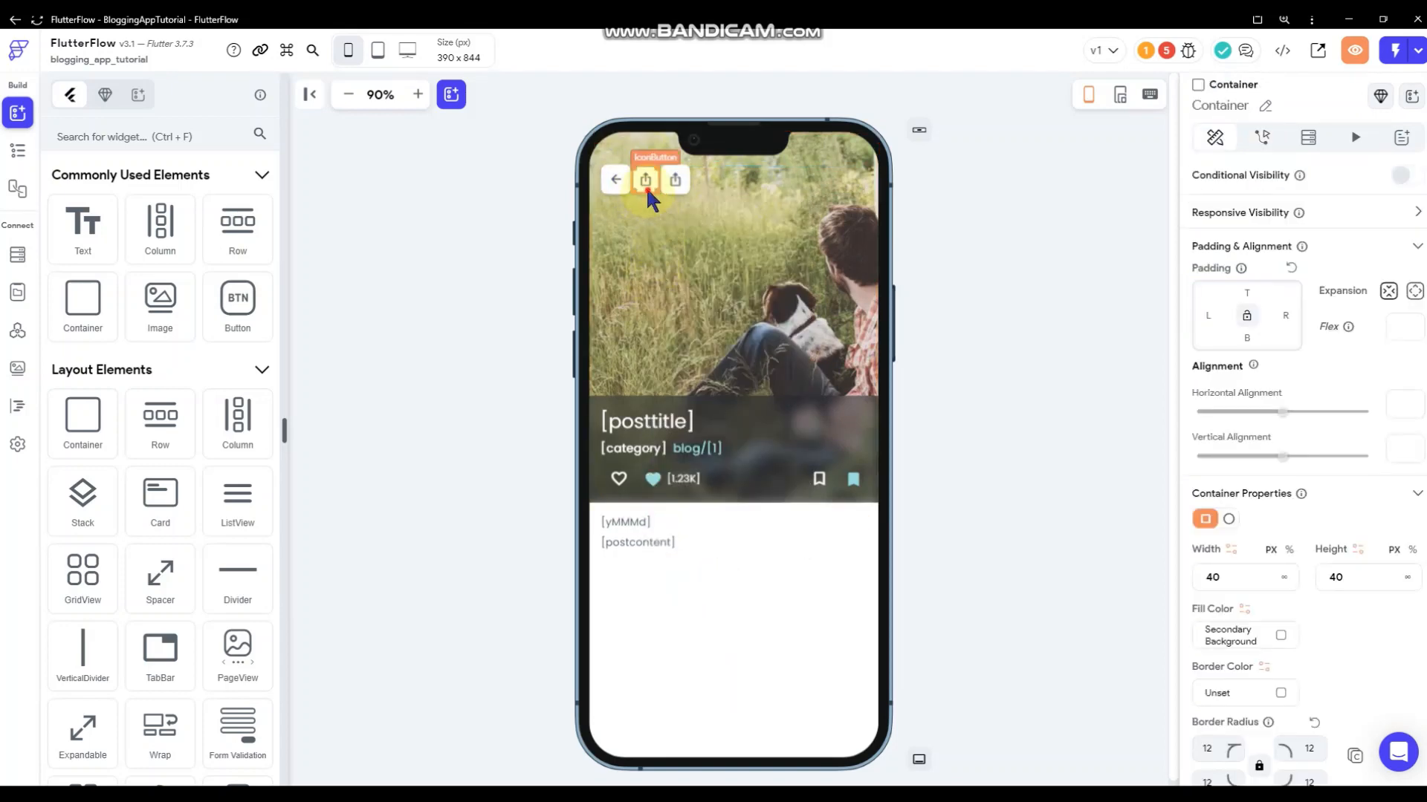
click(645, 185)
click(713, 180)
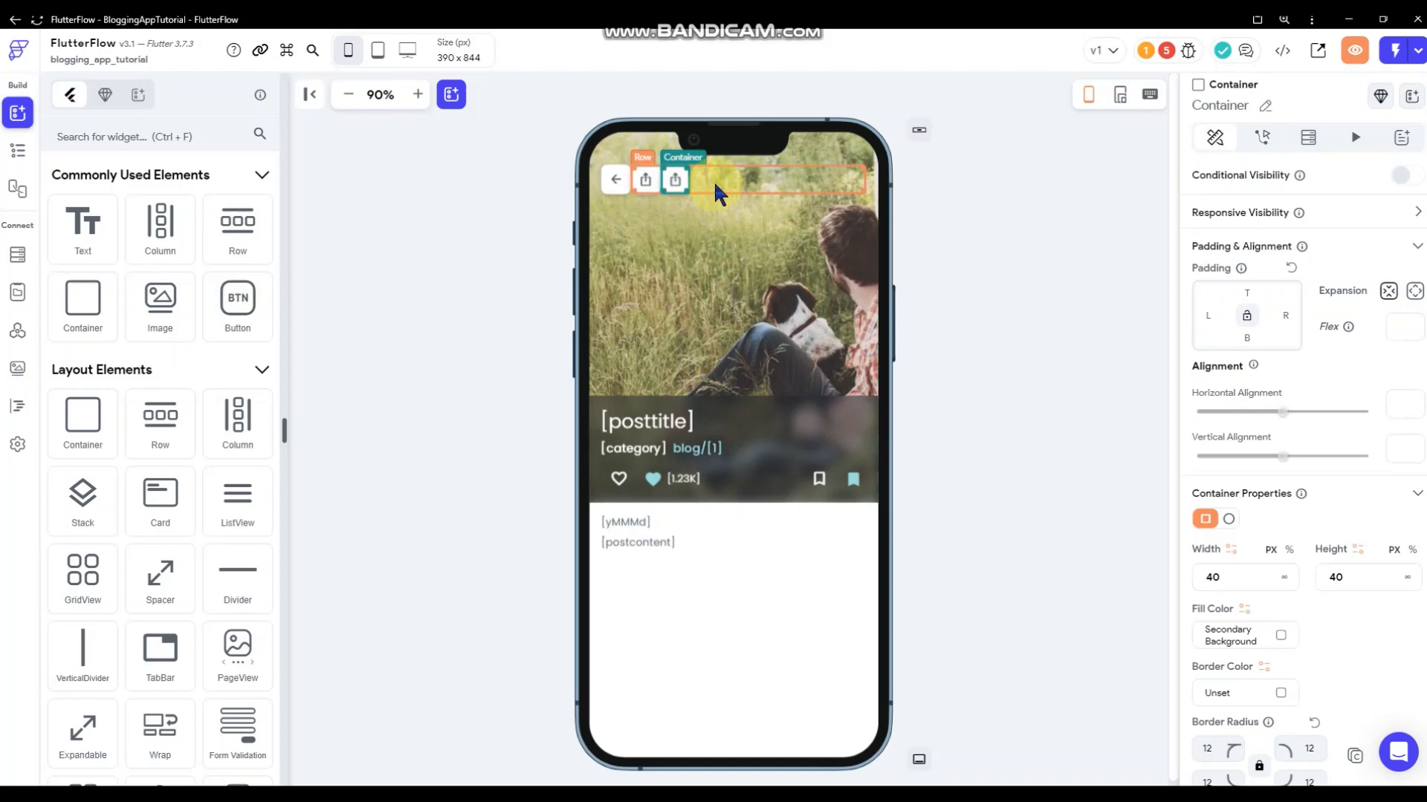
click(774, 180)
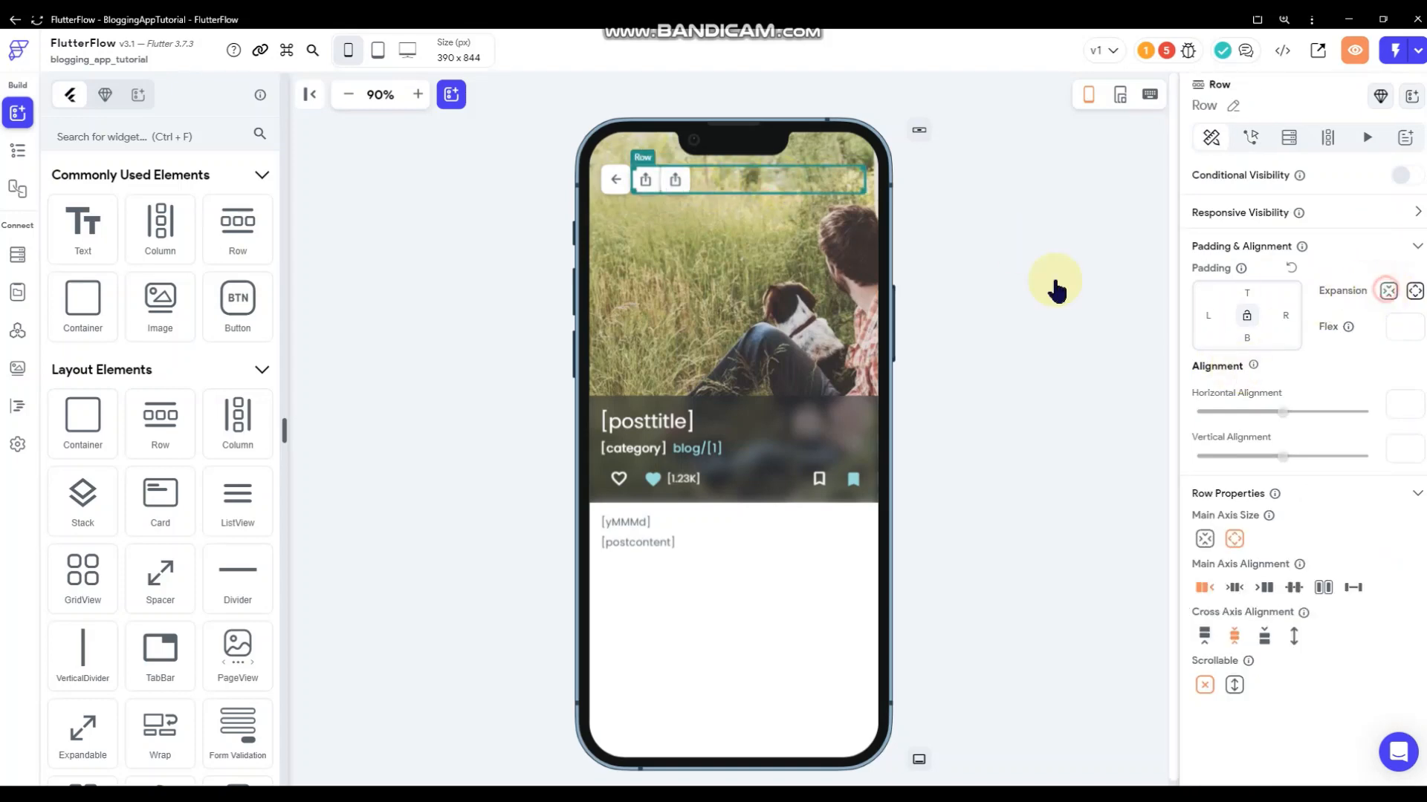
click(993, 253)
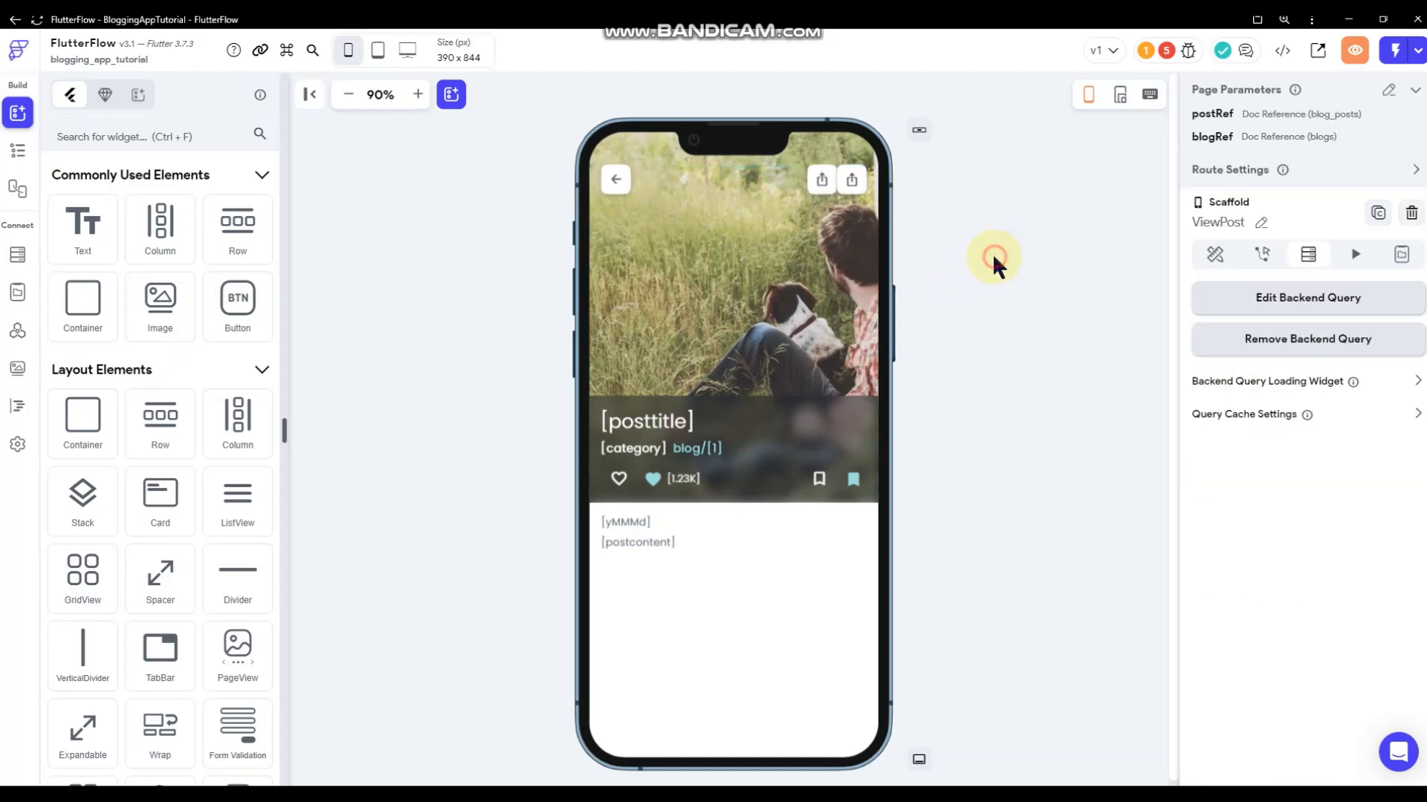
- Add right padding to the container of the first share button to separate the two share buttons
click(823, 187)
right_click(832, 177)
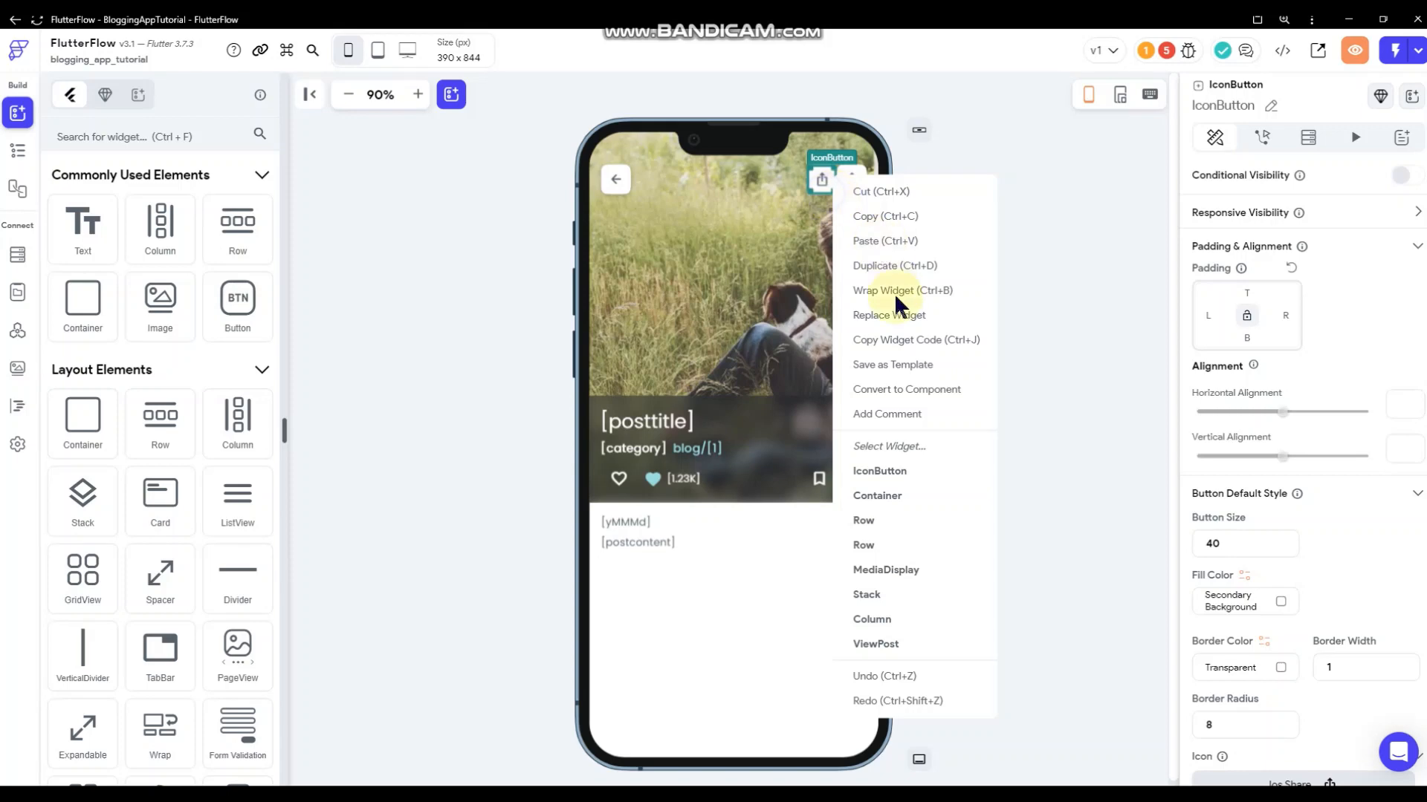
click(877, 498)
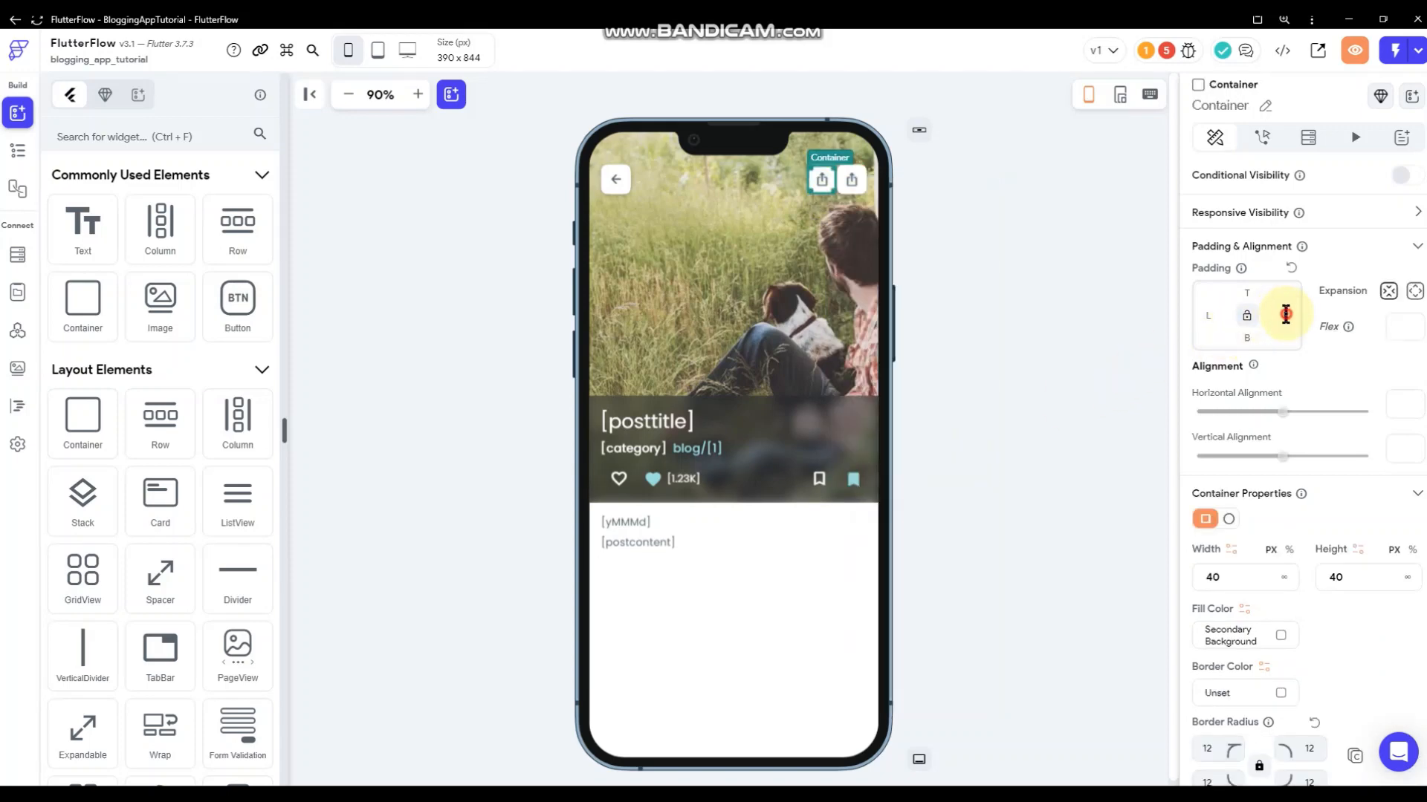
click(995, 270)
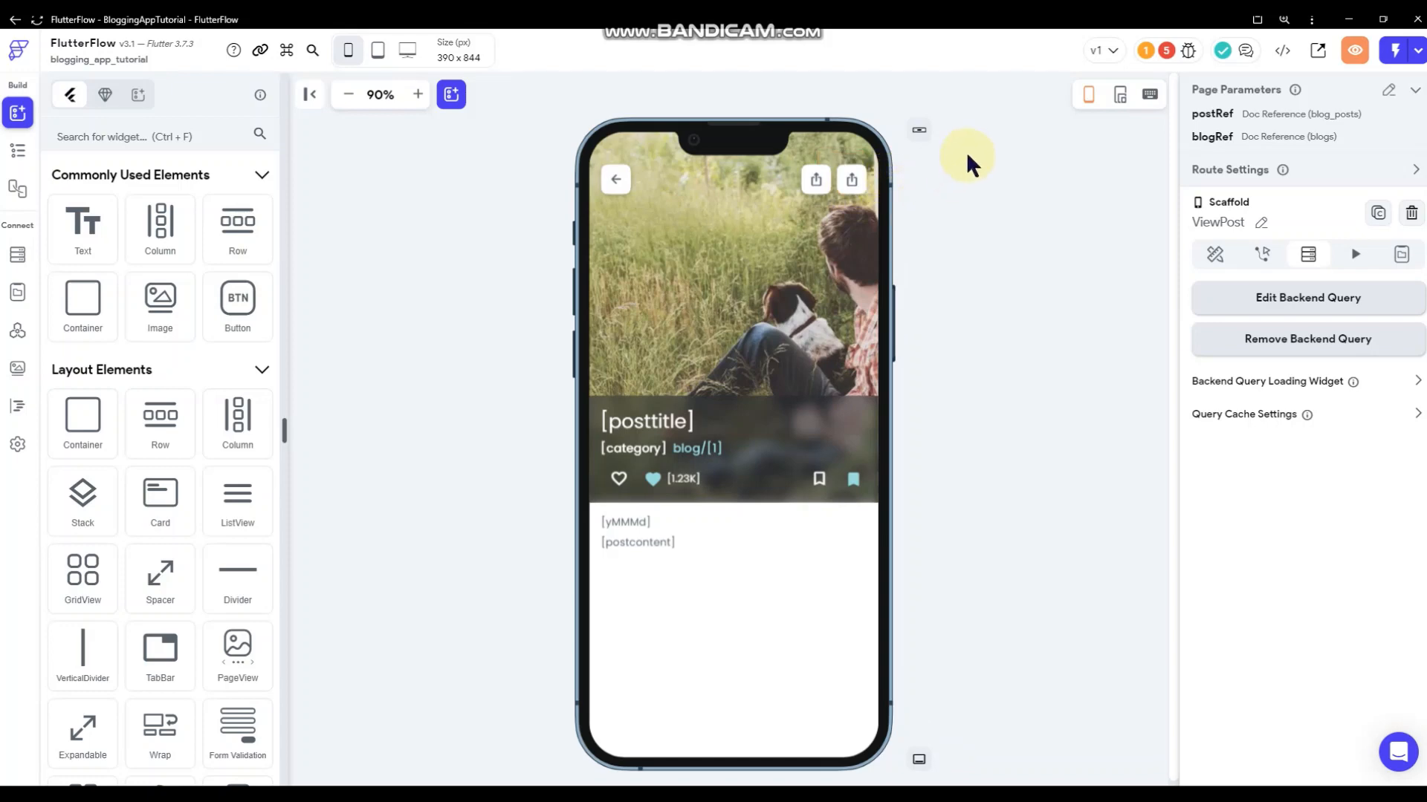
- Add an EndDrawer to the ViewPost page and hide it on the canvas
scroll(186, 416, down, 15)
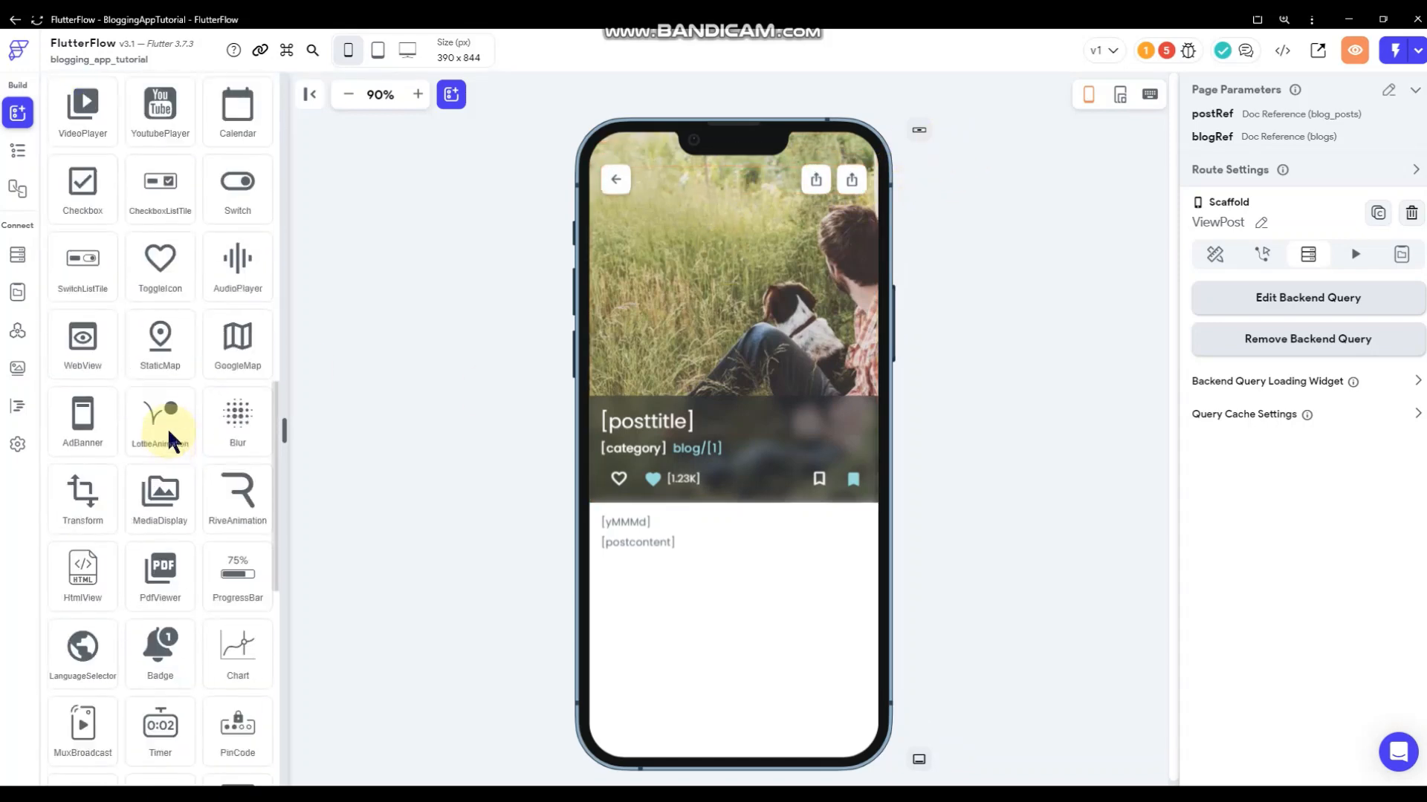
scroll(167, 426, down, 7)
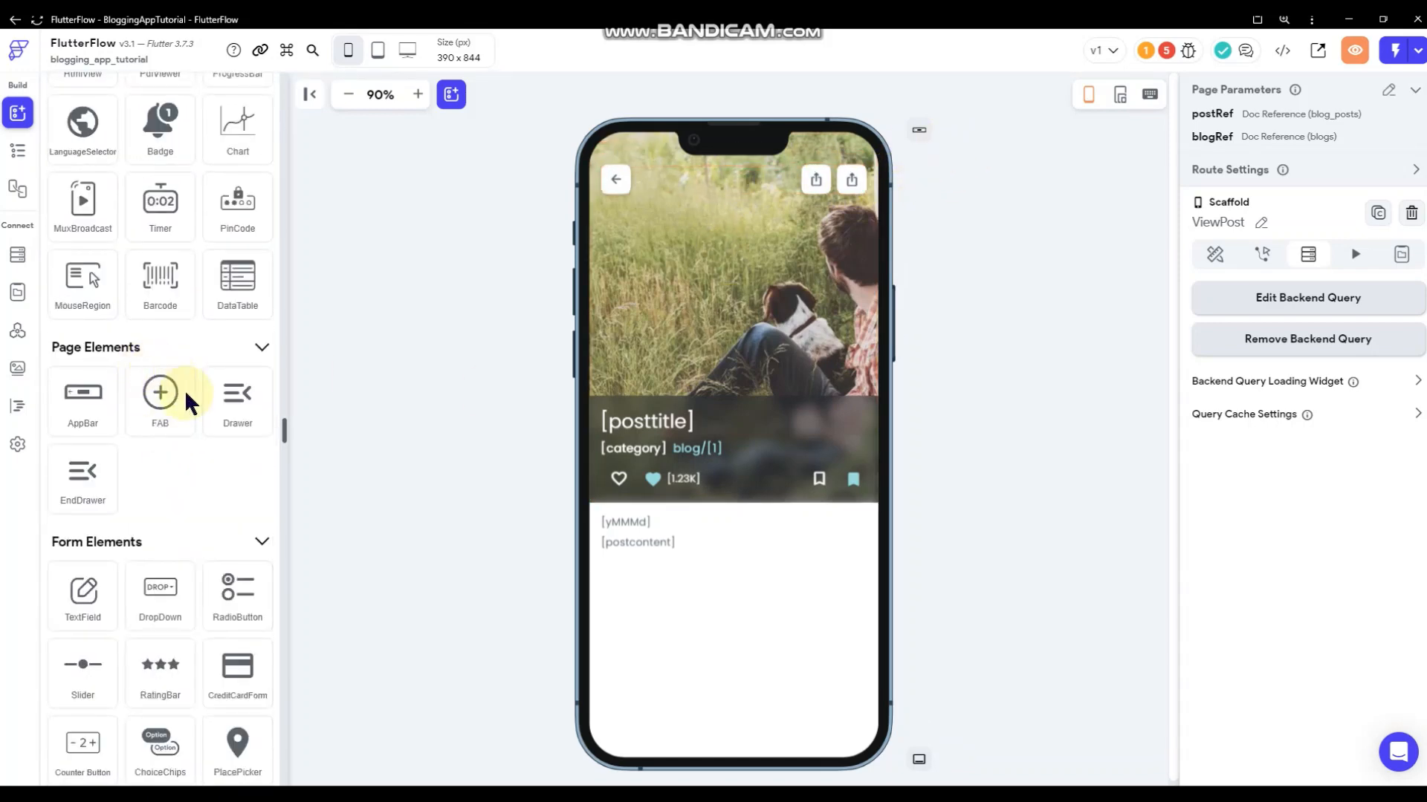
drag(70, 475, 739, 498)
click(420, 433)
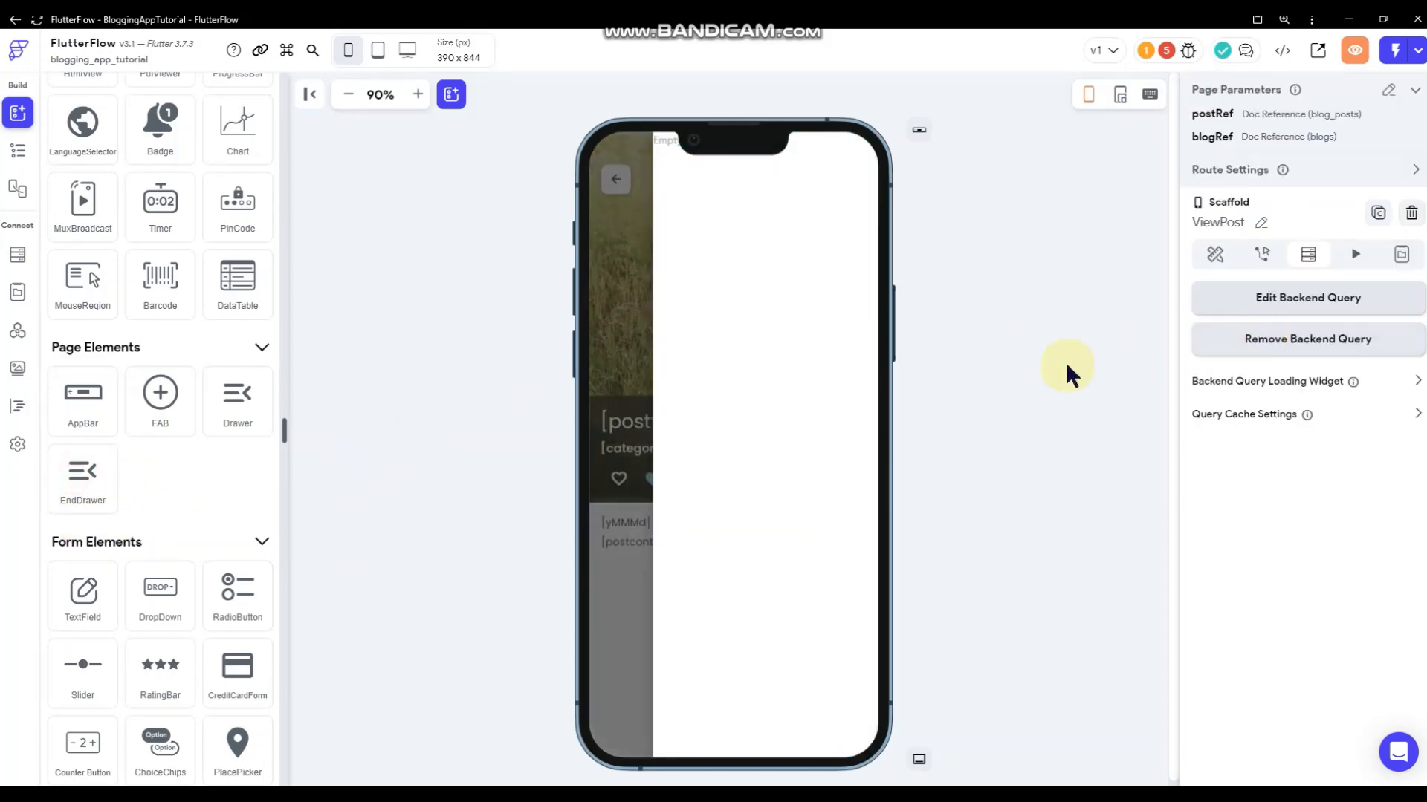
click(1216, 255)
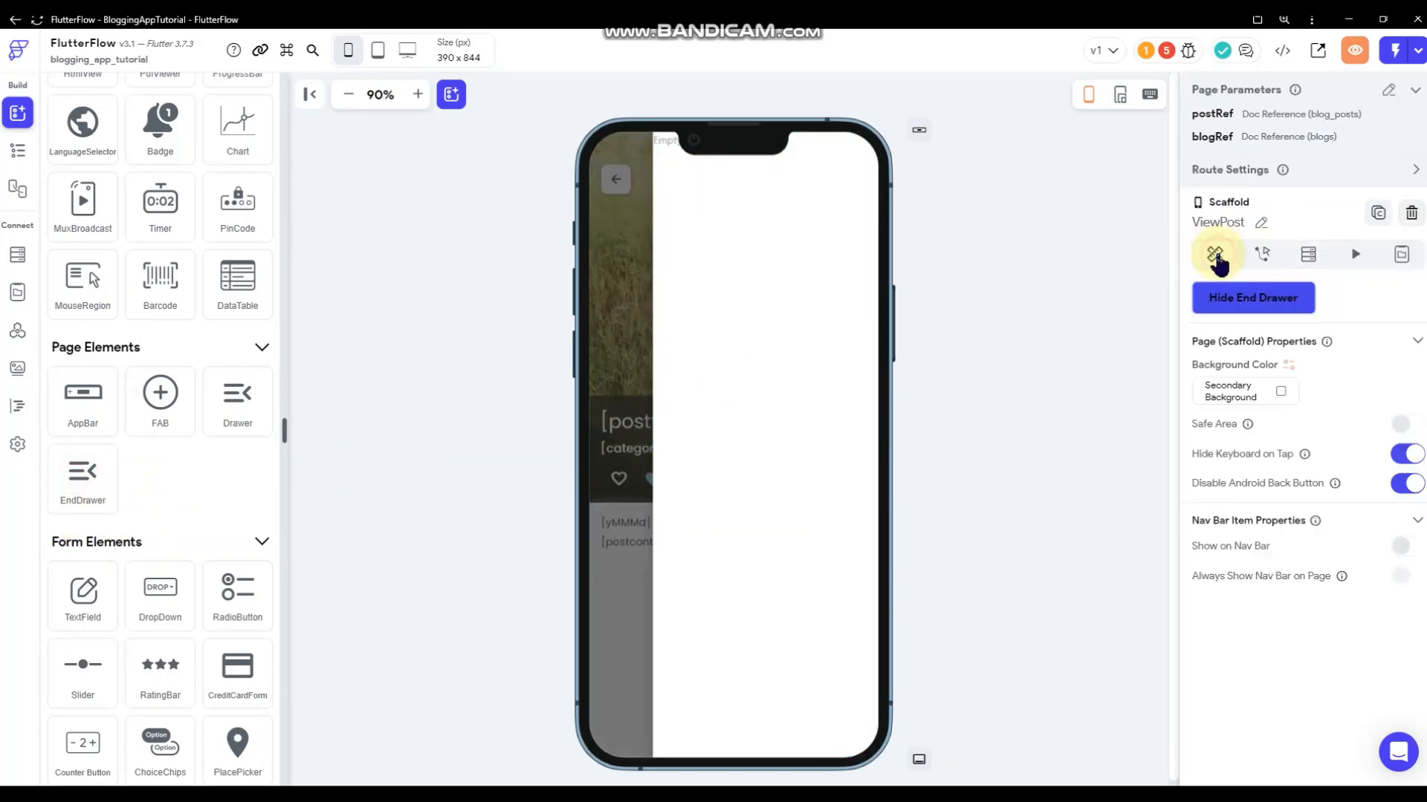
click(1267, 297)
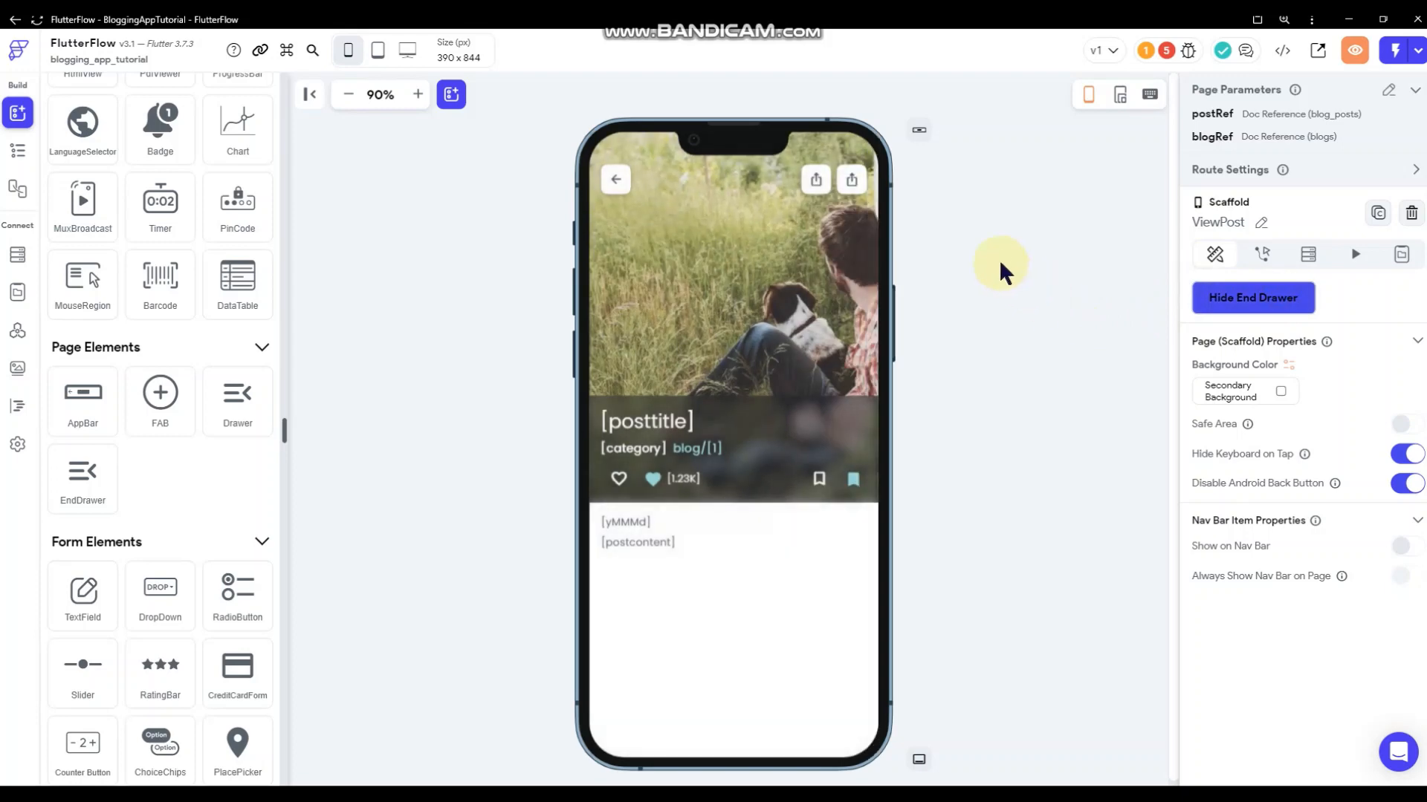
- Change the icon of the outer of the two share buttons in the ViewPost header to Menu
click(851, 179)
click(1215, 136)
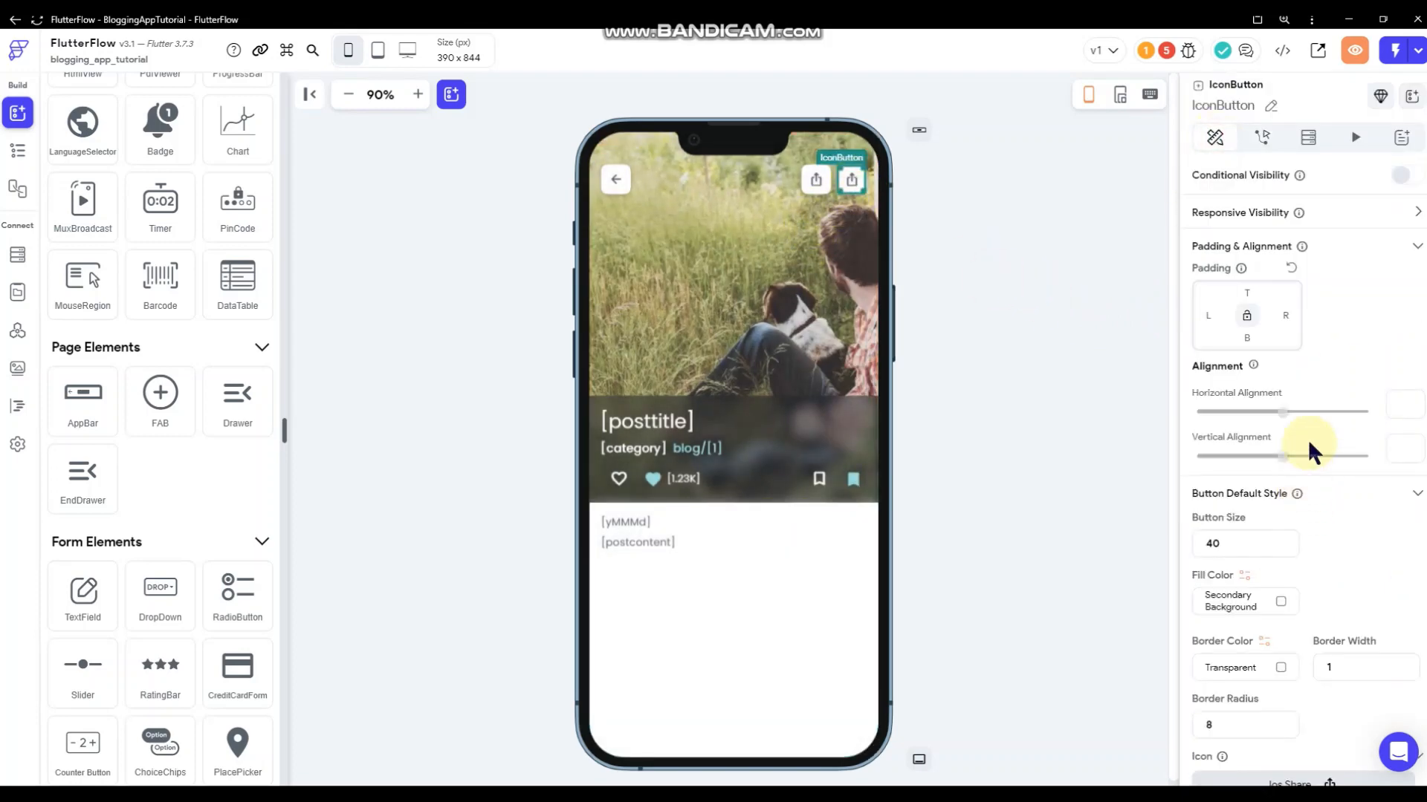
scroll(1310, 449, down, 3)
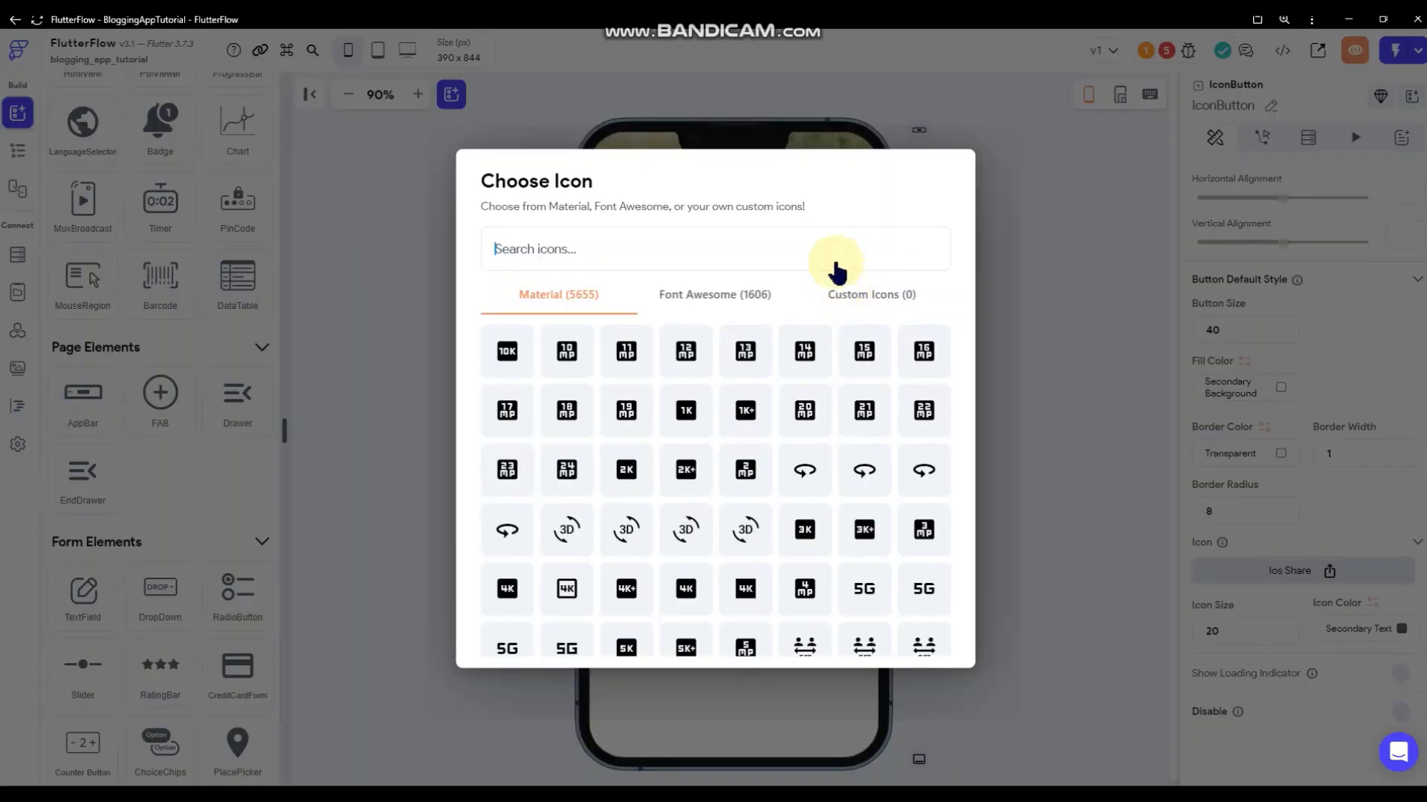
text(enu)
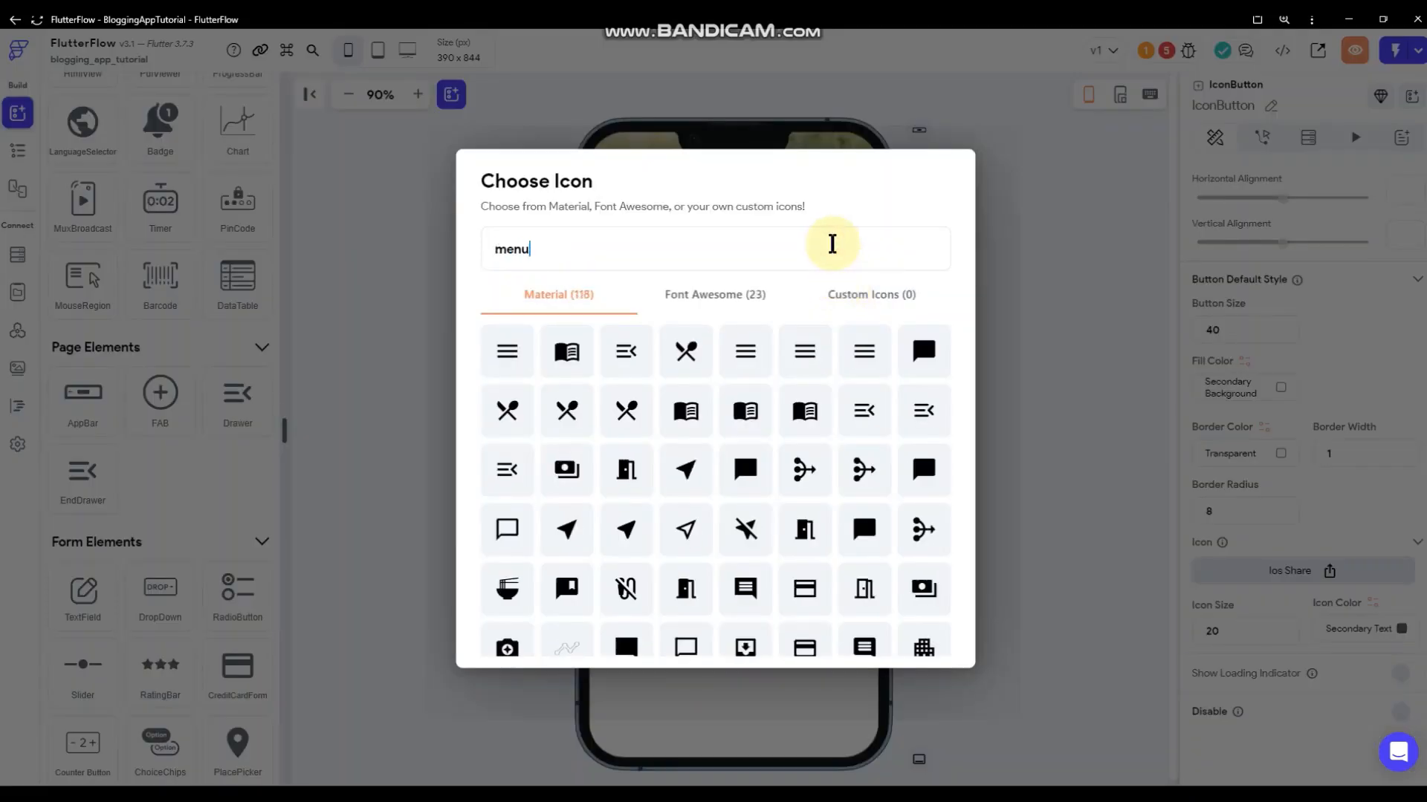
click(526, 372)
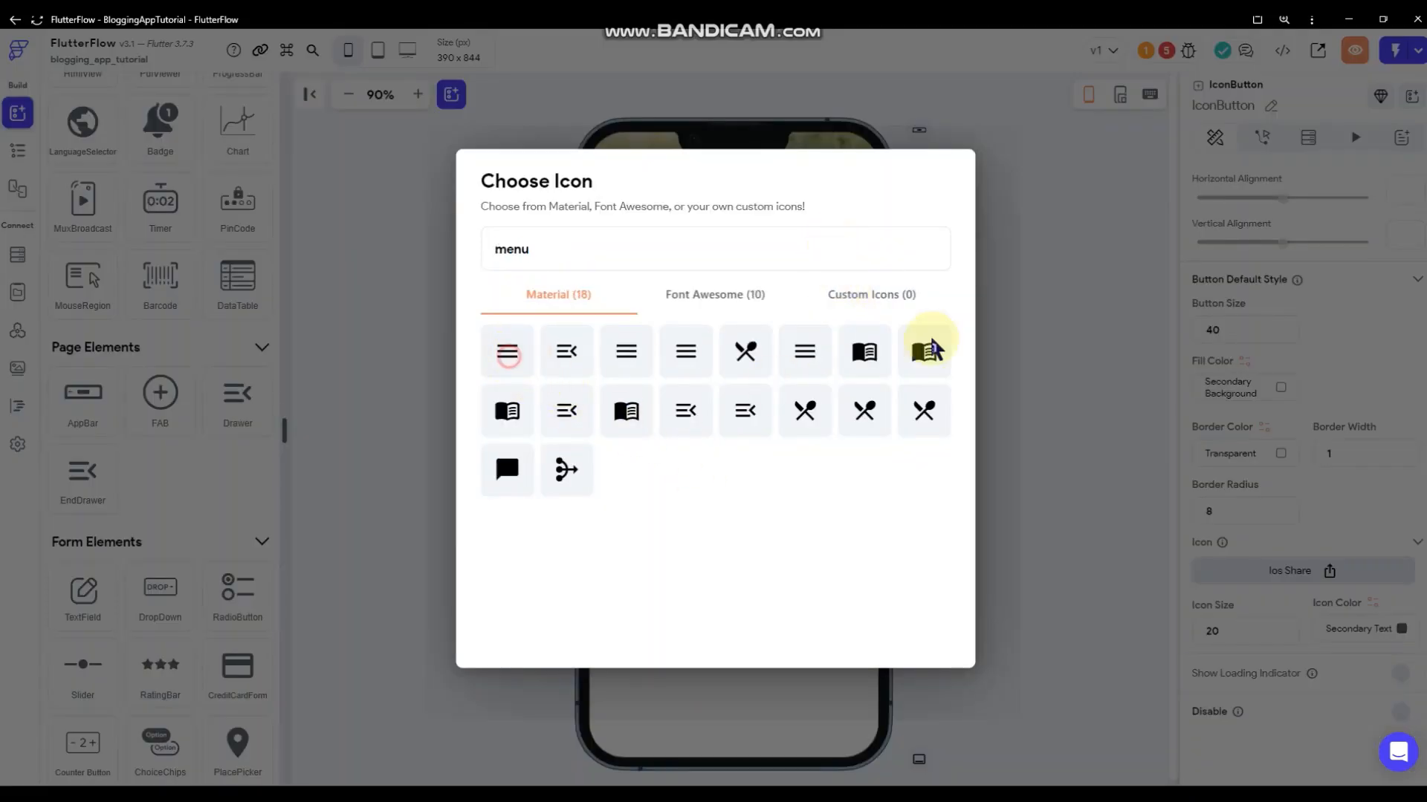
click(1051, 294)
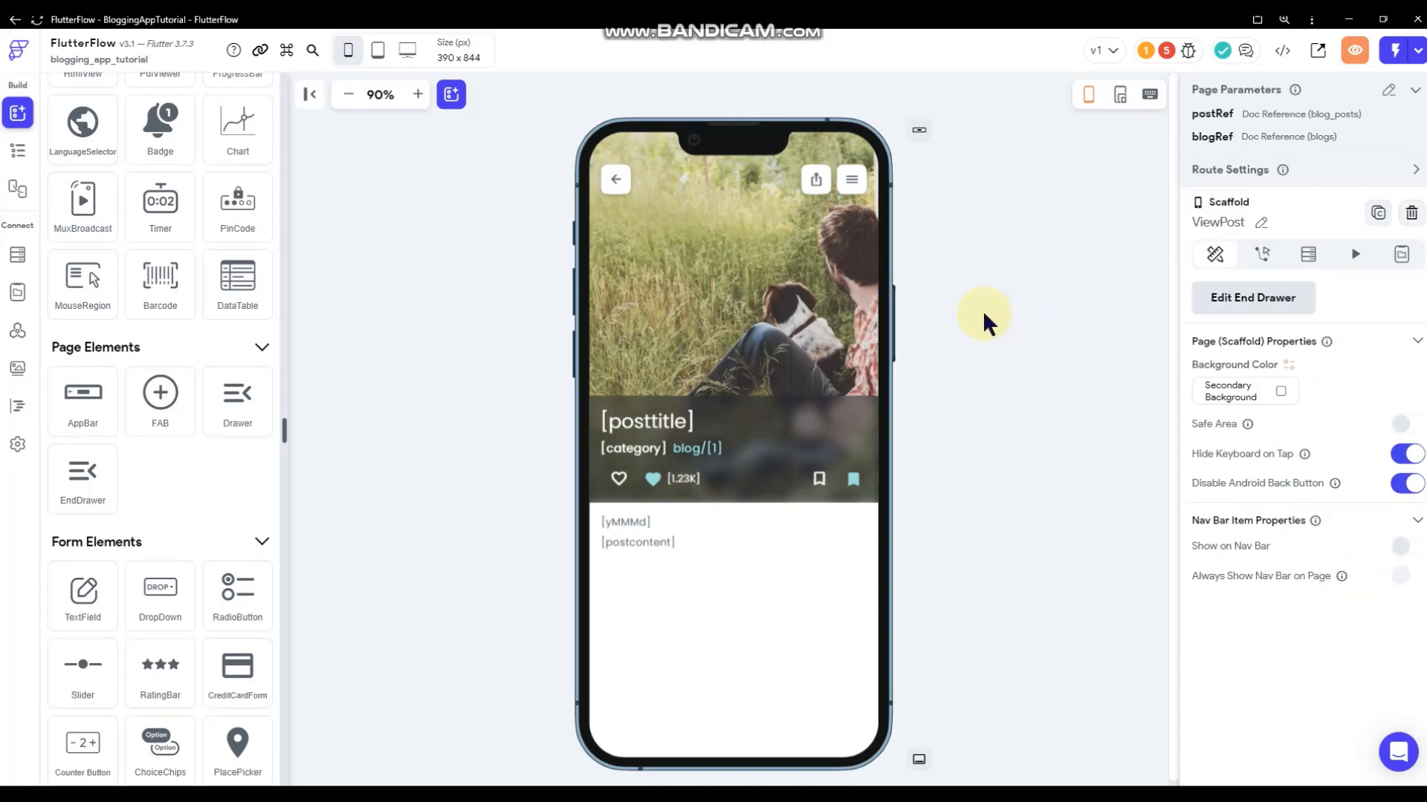
- Set the icon of the outermost header button, beside the share button, to Info Outlined
click(852, 177)
scroll(1263, 498, down, 3)
click(1291, 580)
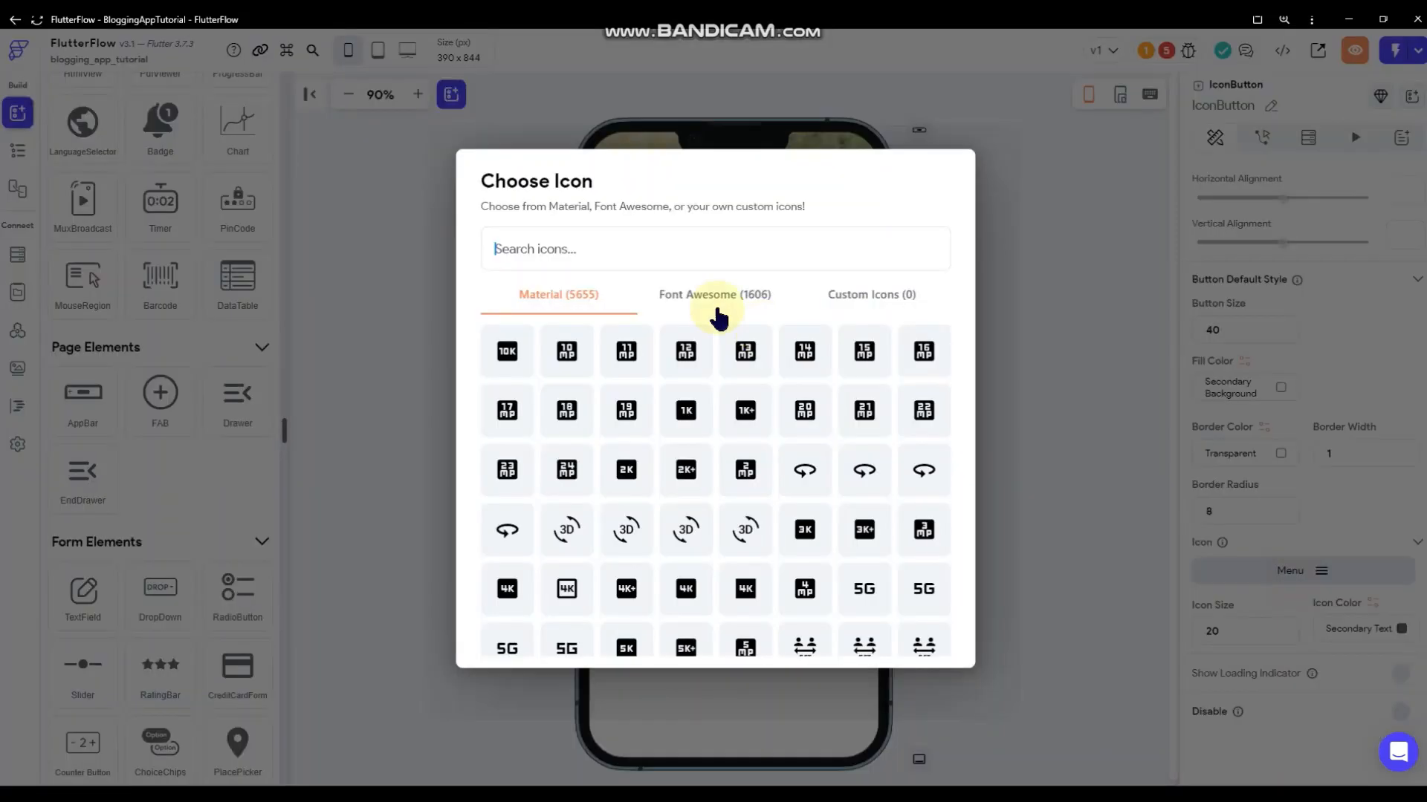
text(info)
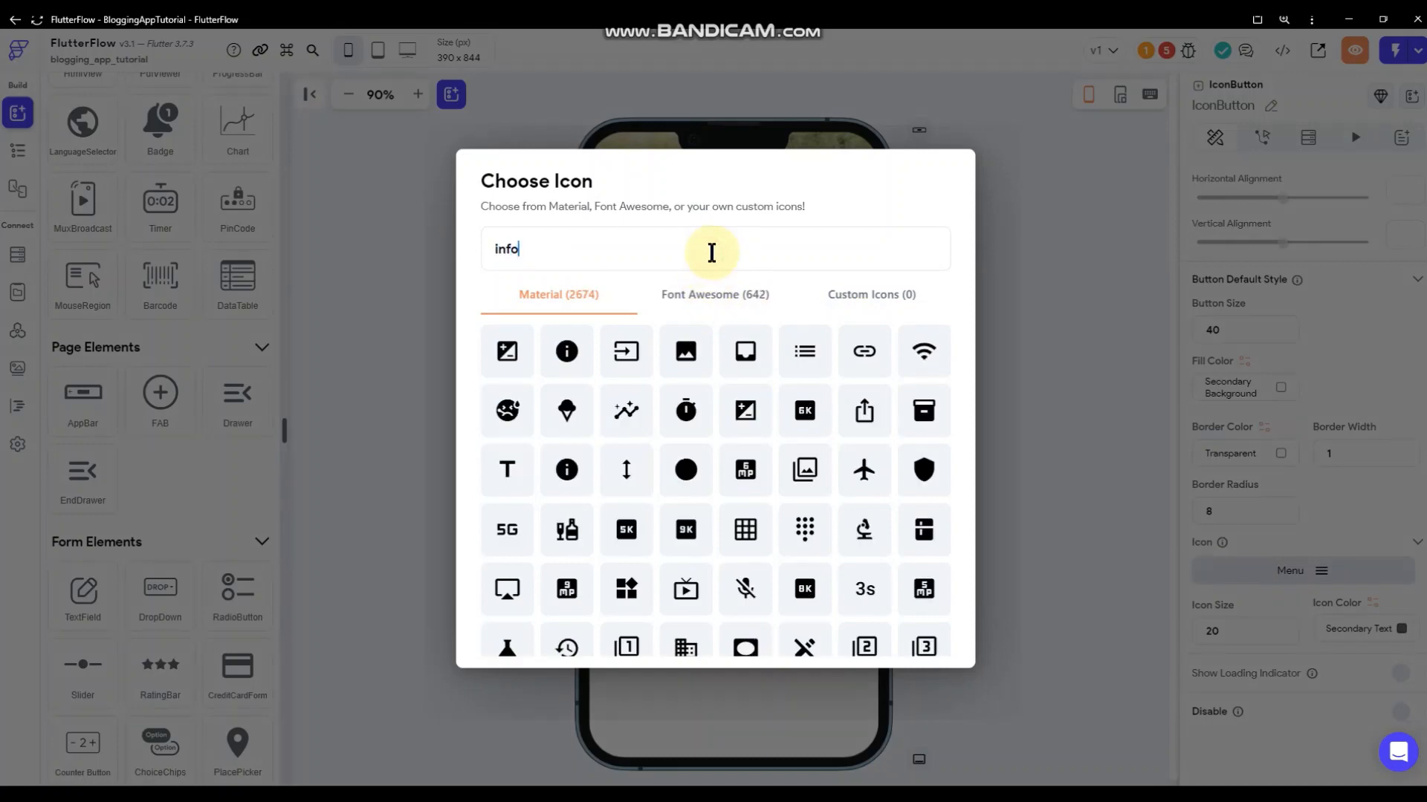
click(698, 346)
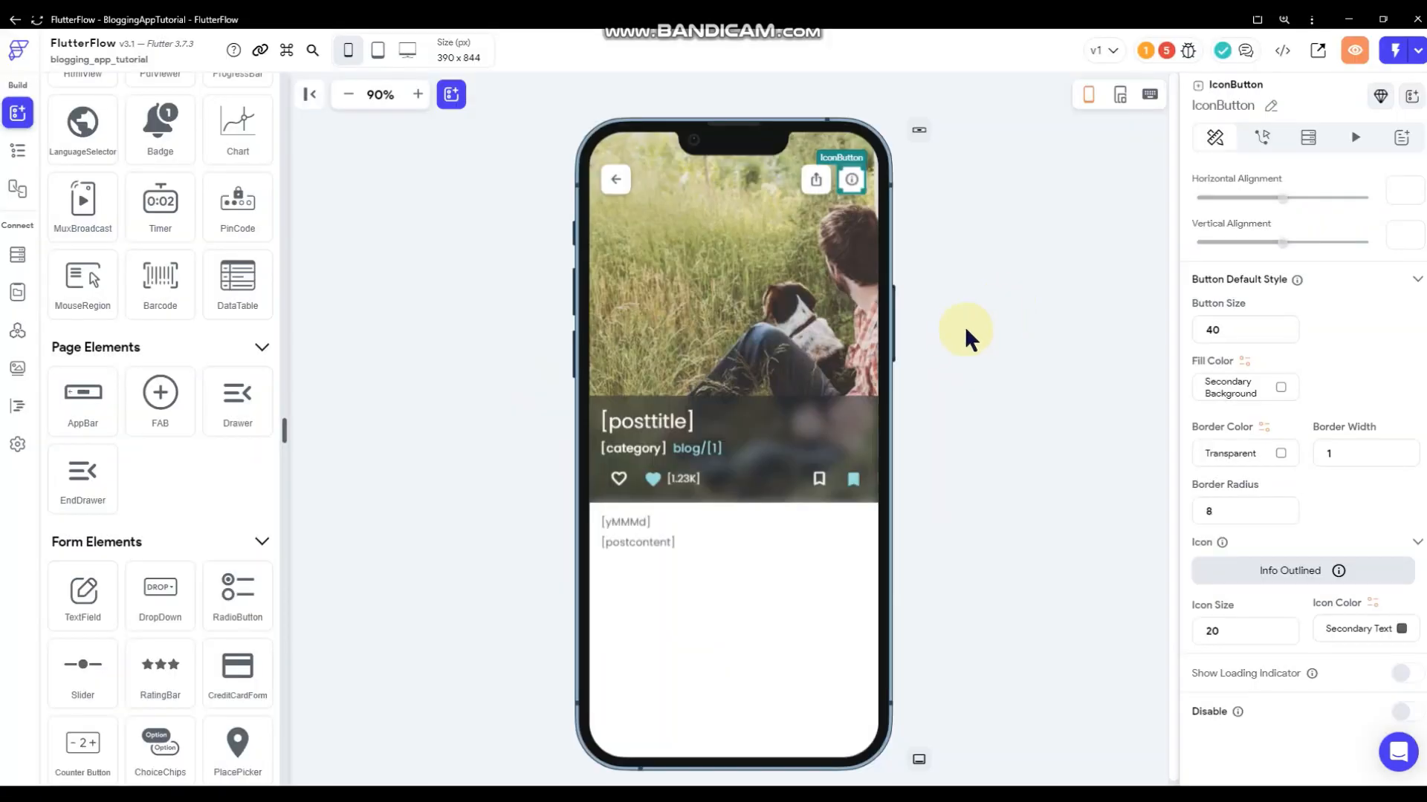
click(969, 260)
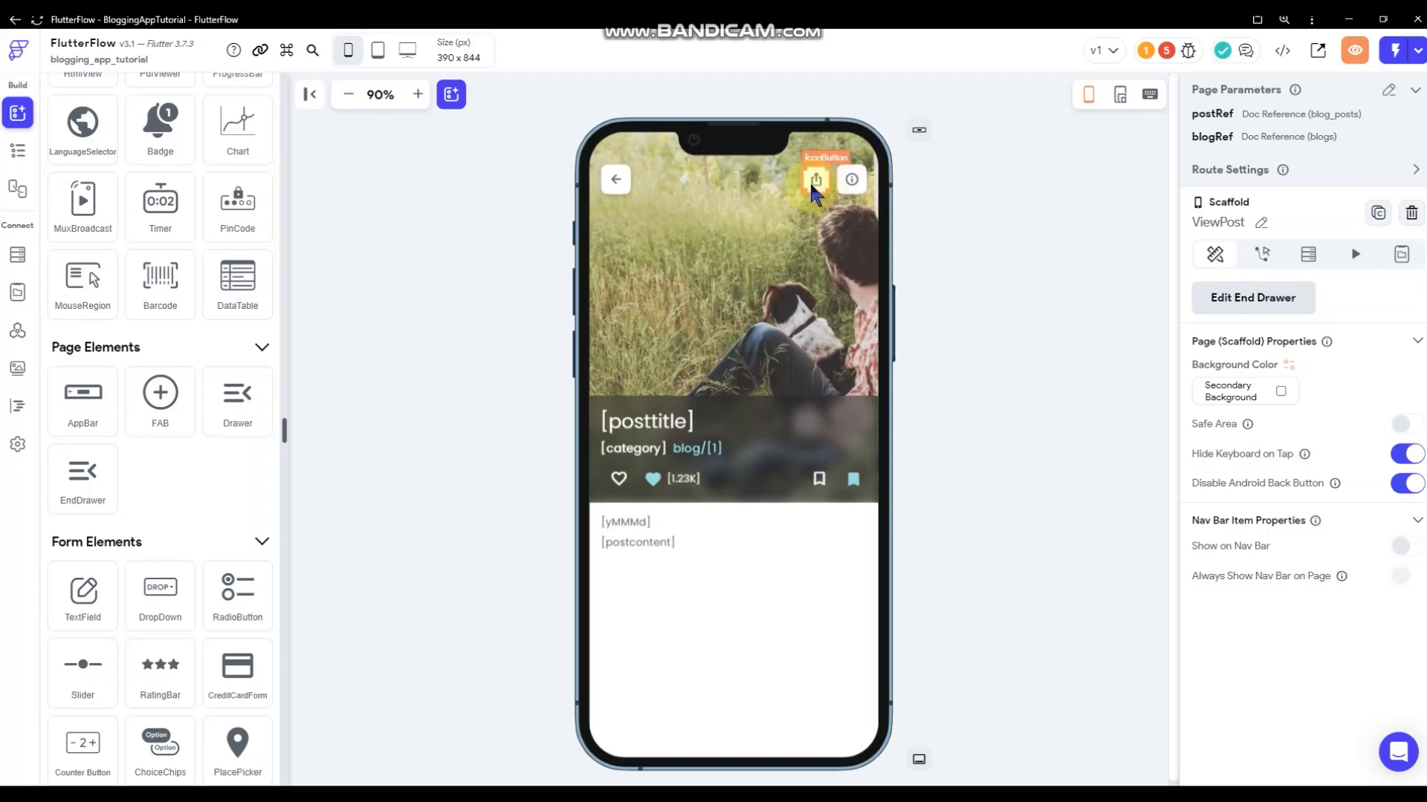
click(1018, 283)
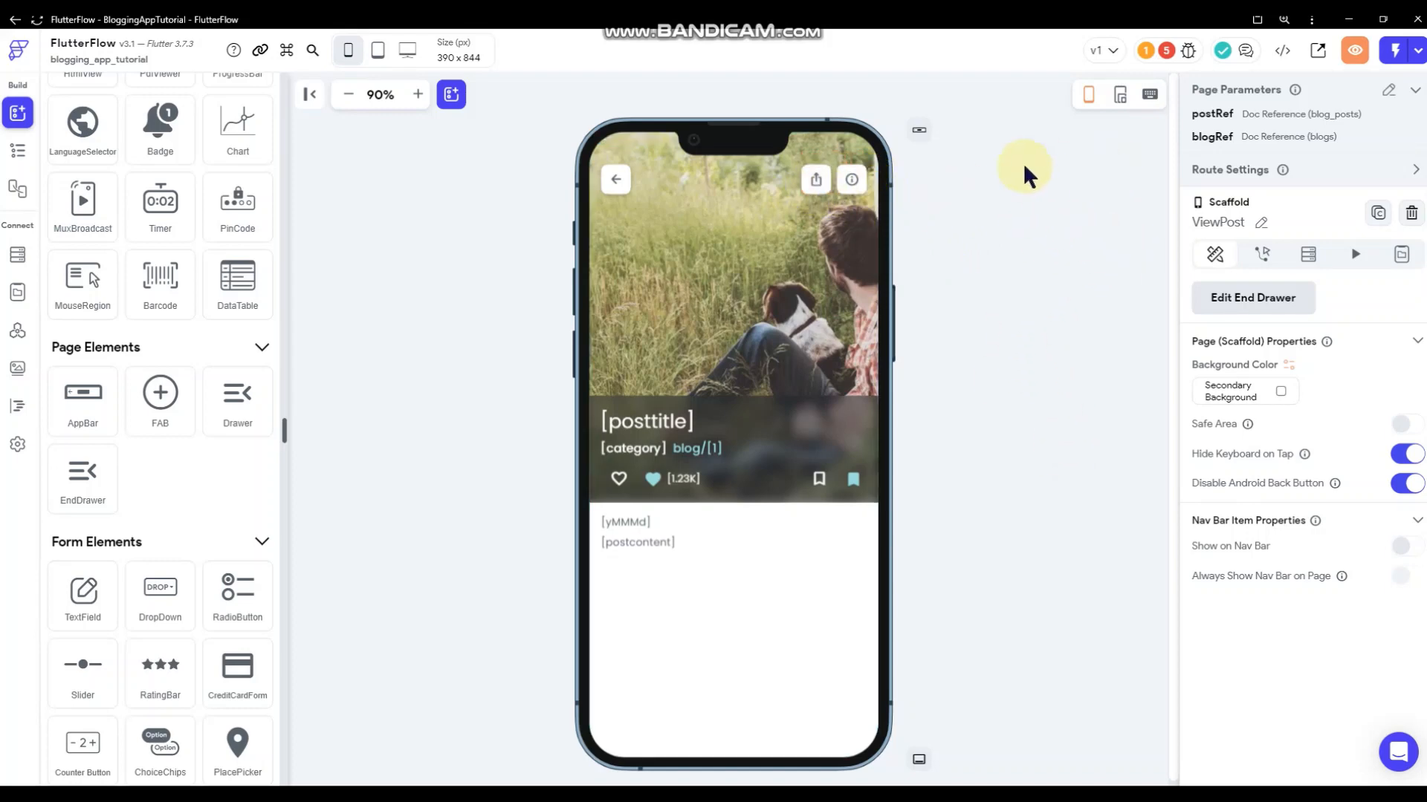
- Add an On Tap action of type Share to the share button in the ViewPost header
click(810, 179)
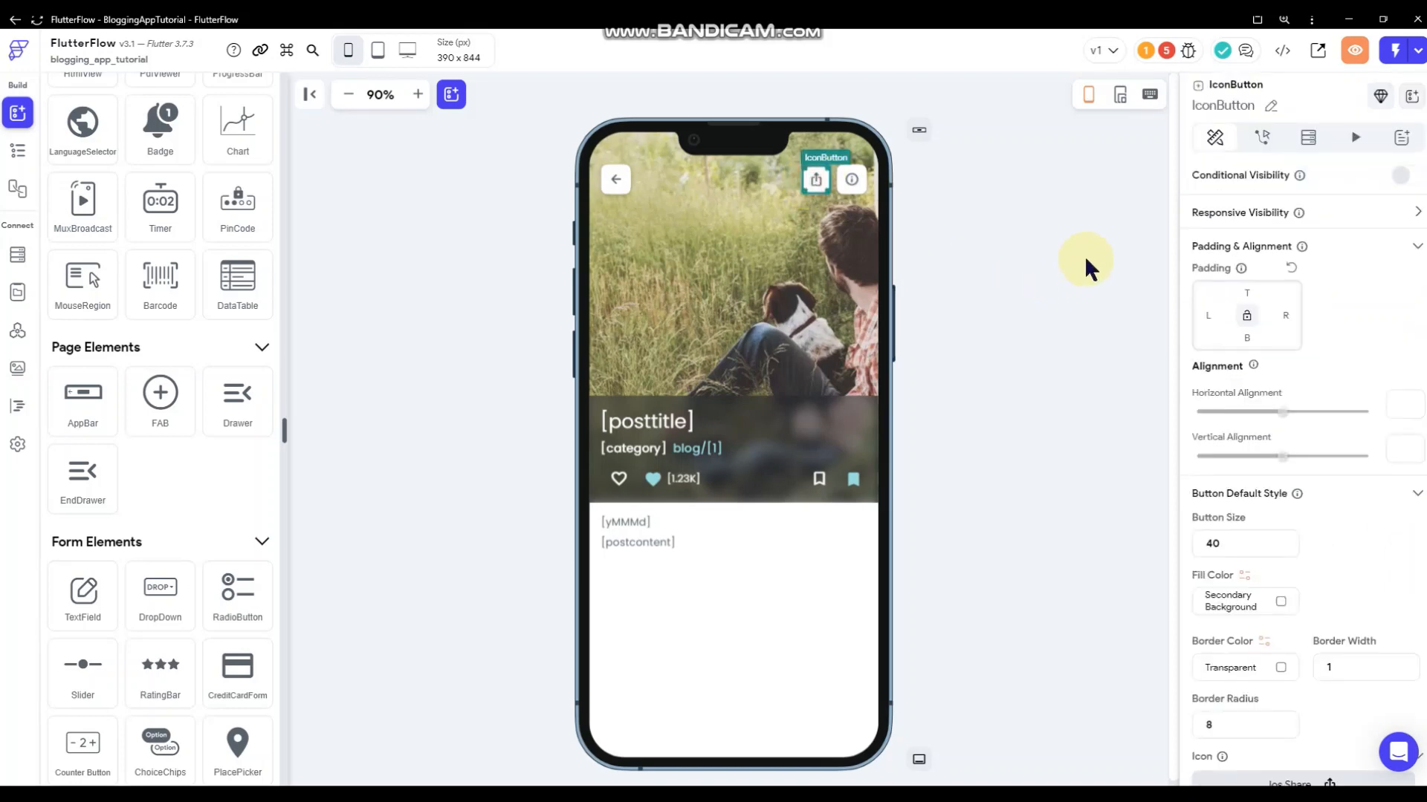
click(1267, 141)
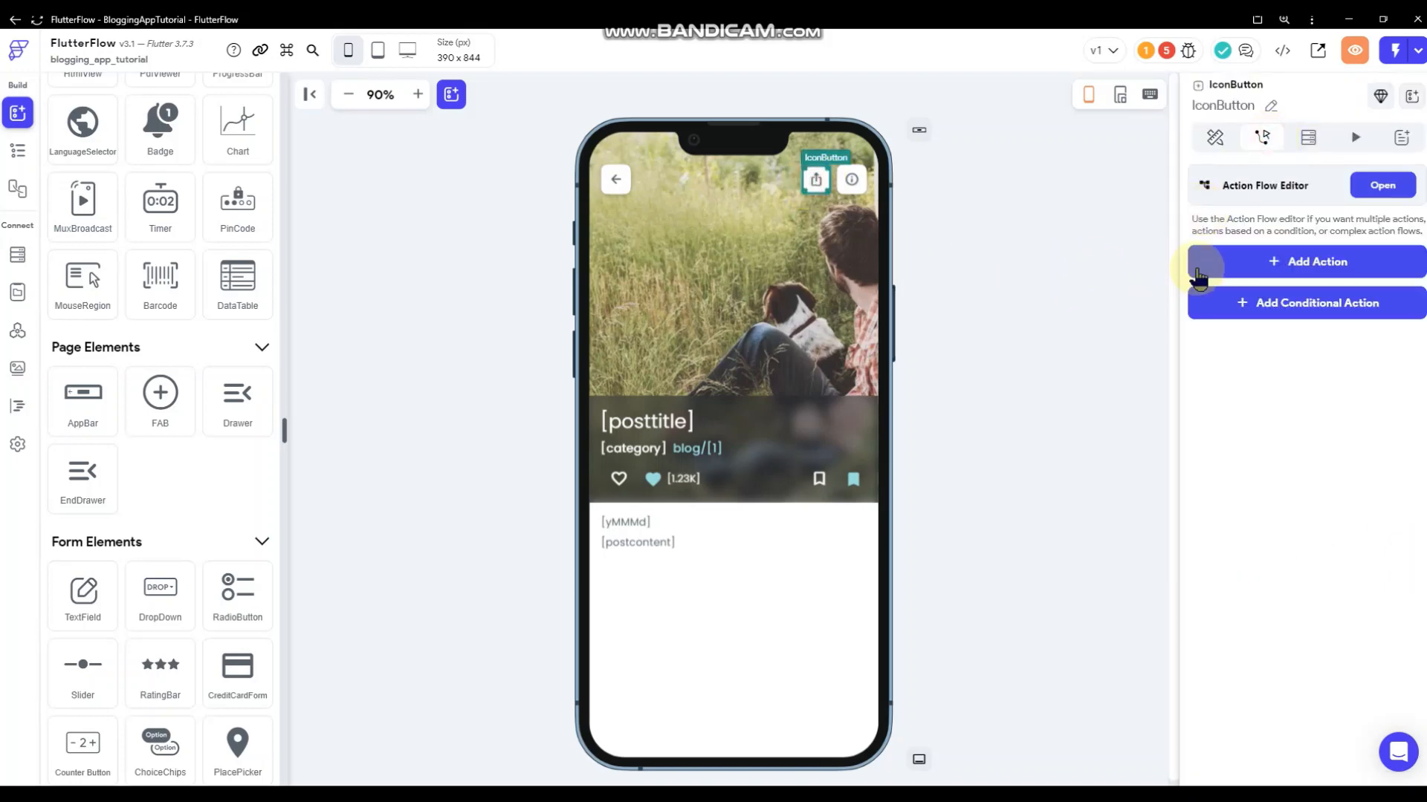
click(1264, 273)
scroll(1308, 454, down, 8)
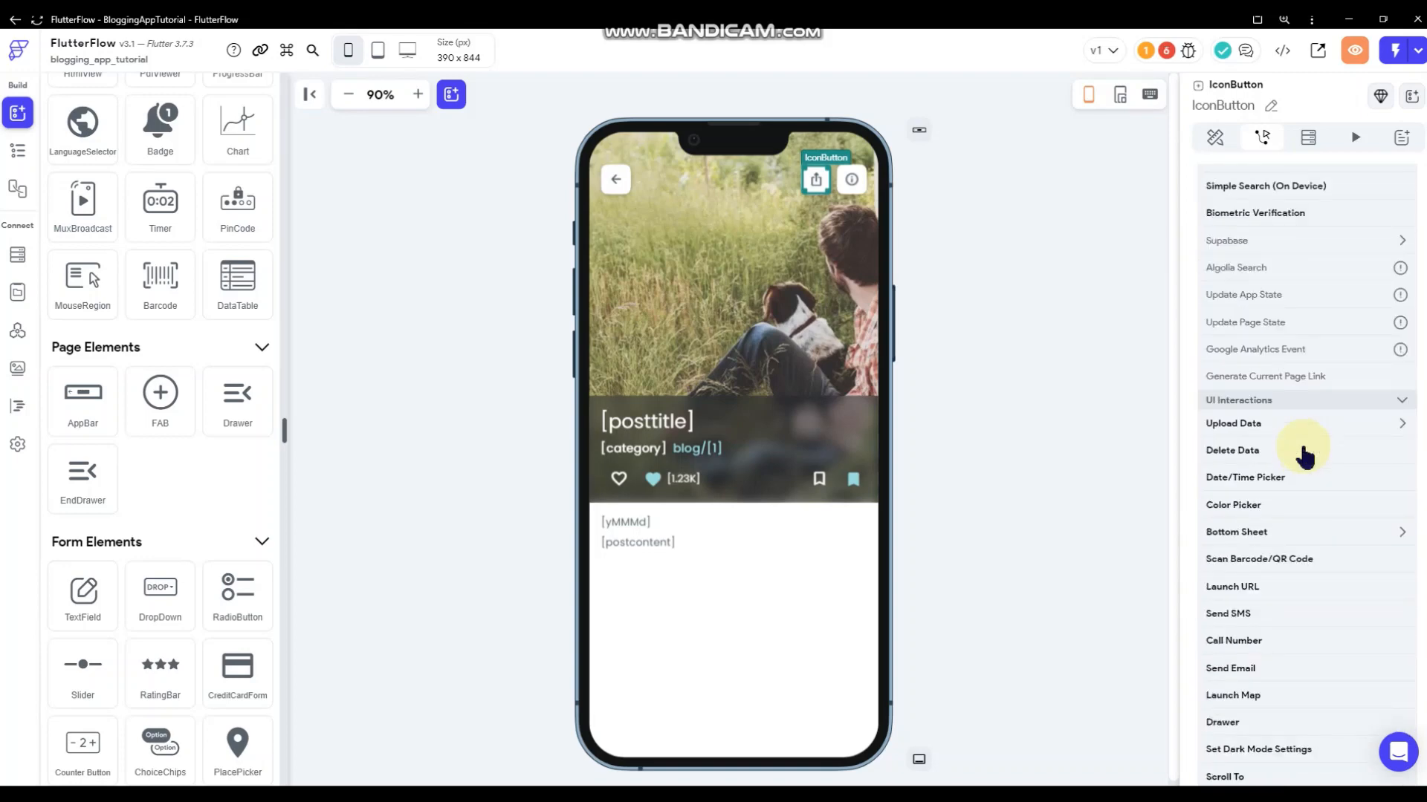
scroll(1308, 438, down, 10)
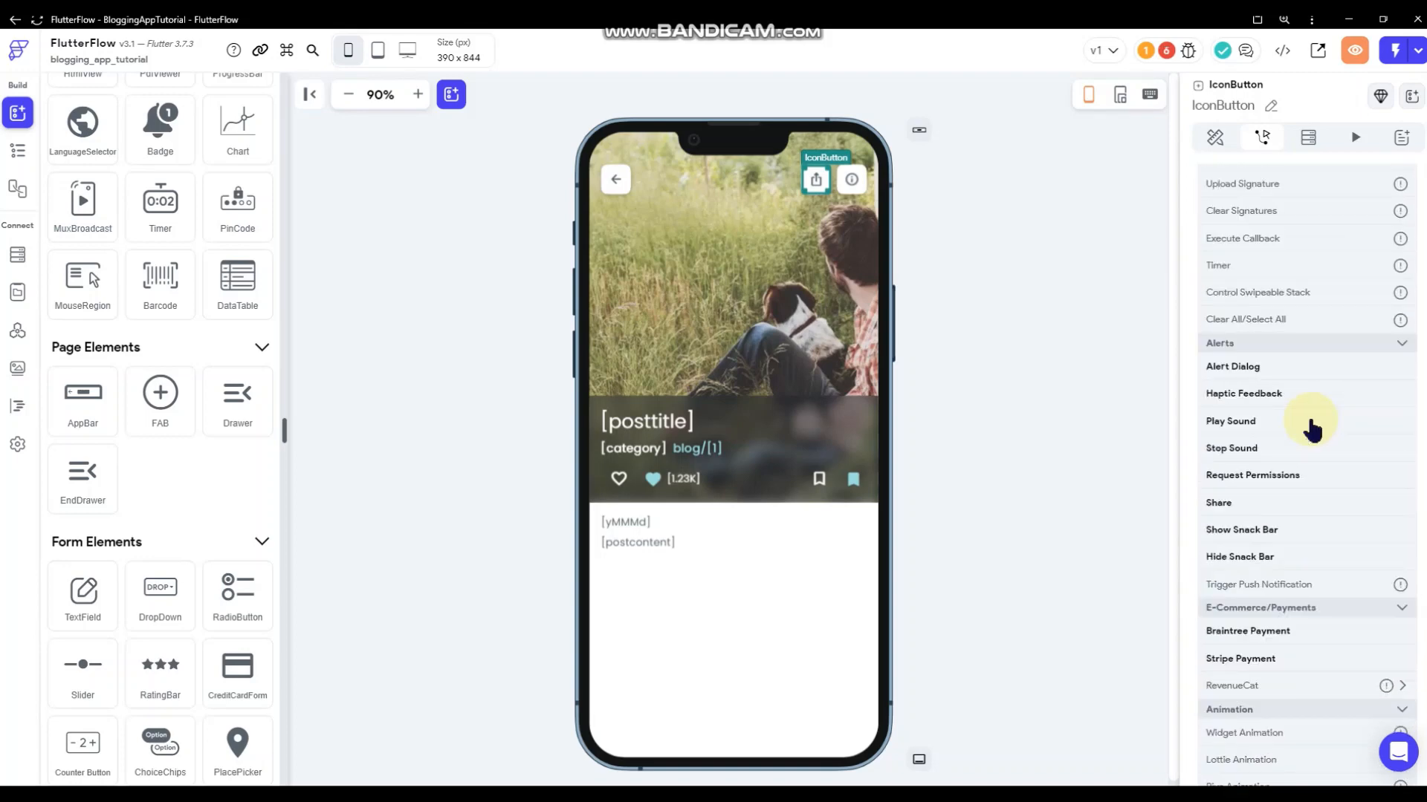
click(1220, 502)
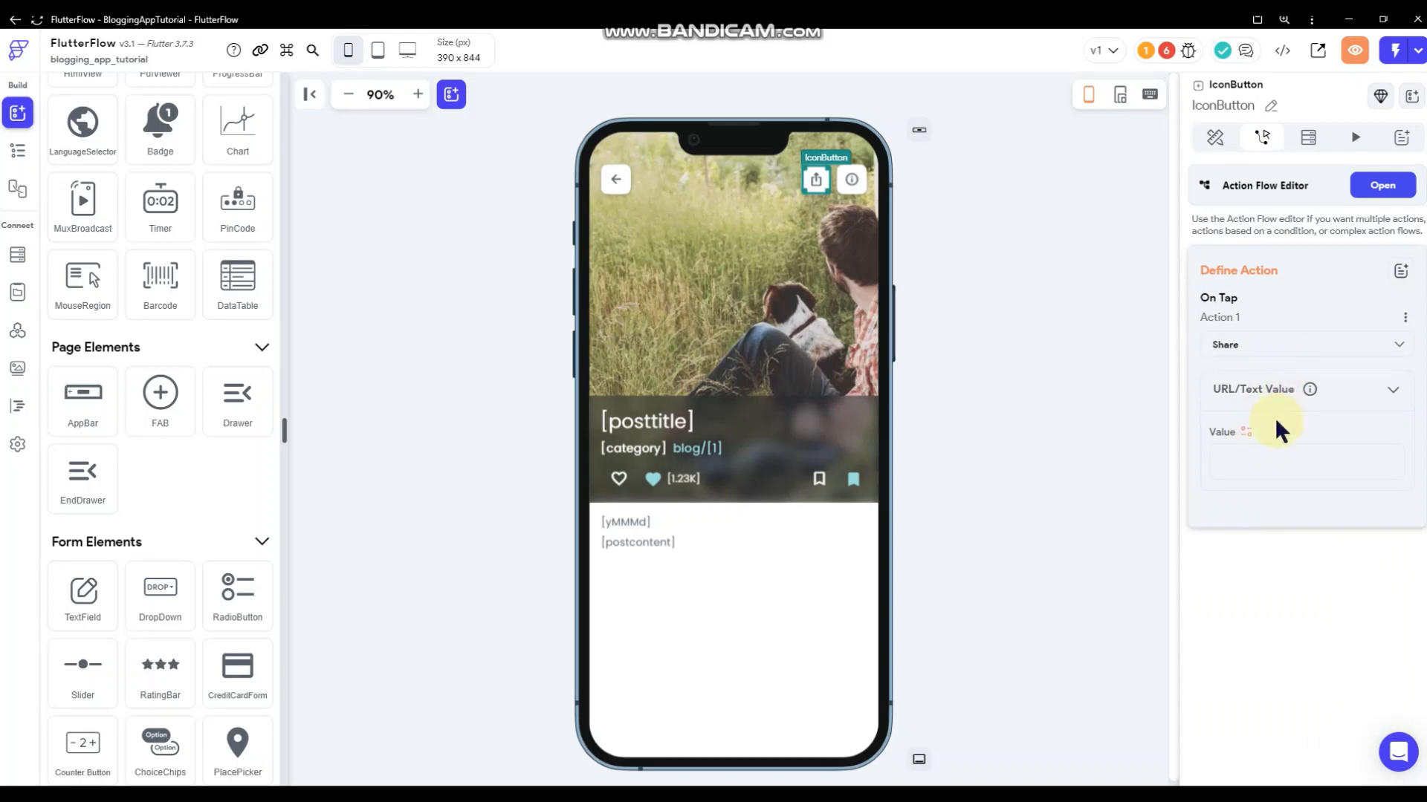
- Bind the Share action's URL/Text value to the global property Link To Current Page
click(1246, 432)
scroll(1025, 654, down, 3)
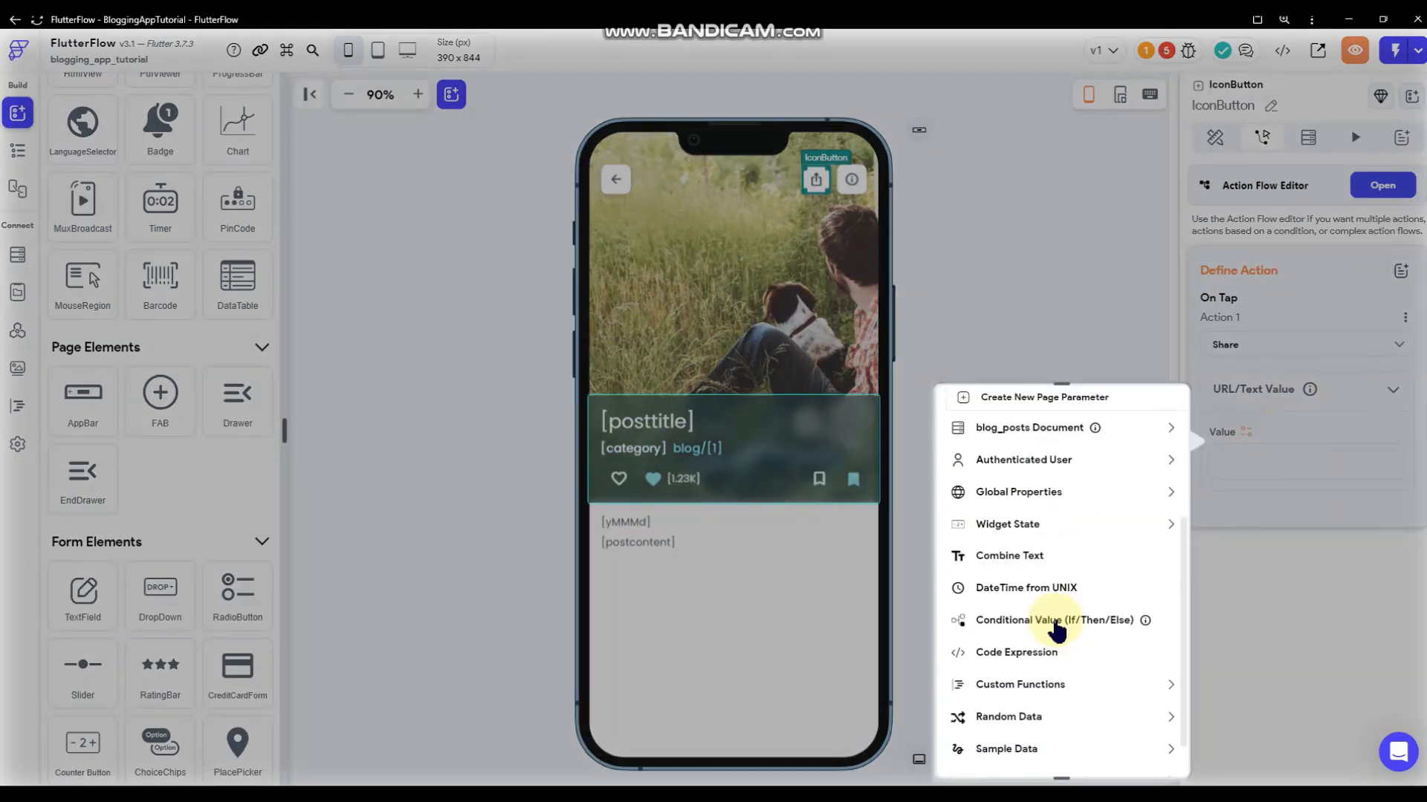
click(1017, 492)
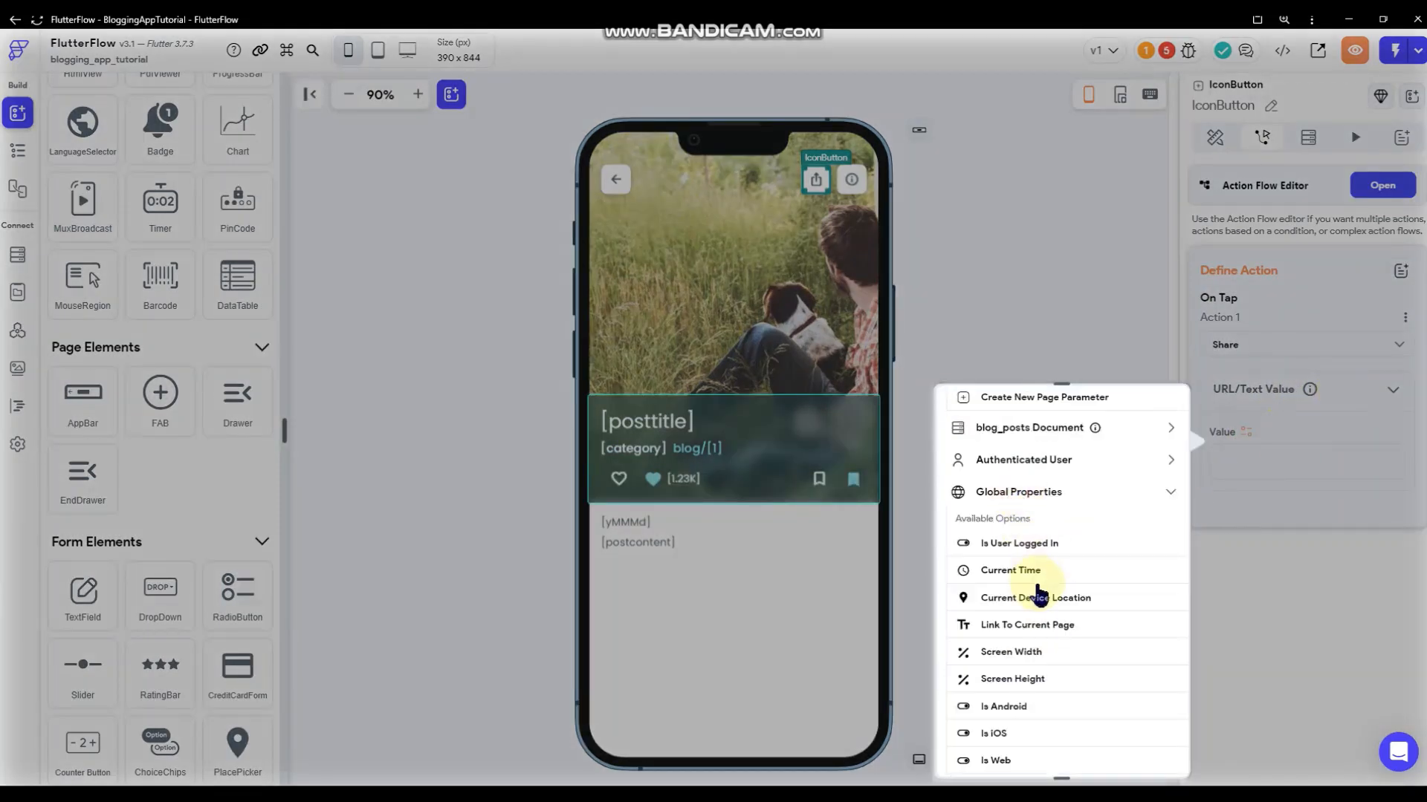
click(1030, 633)
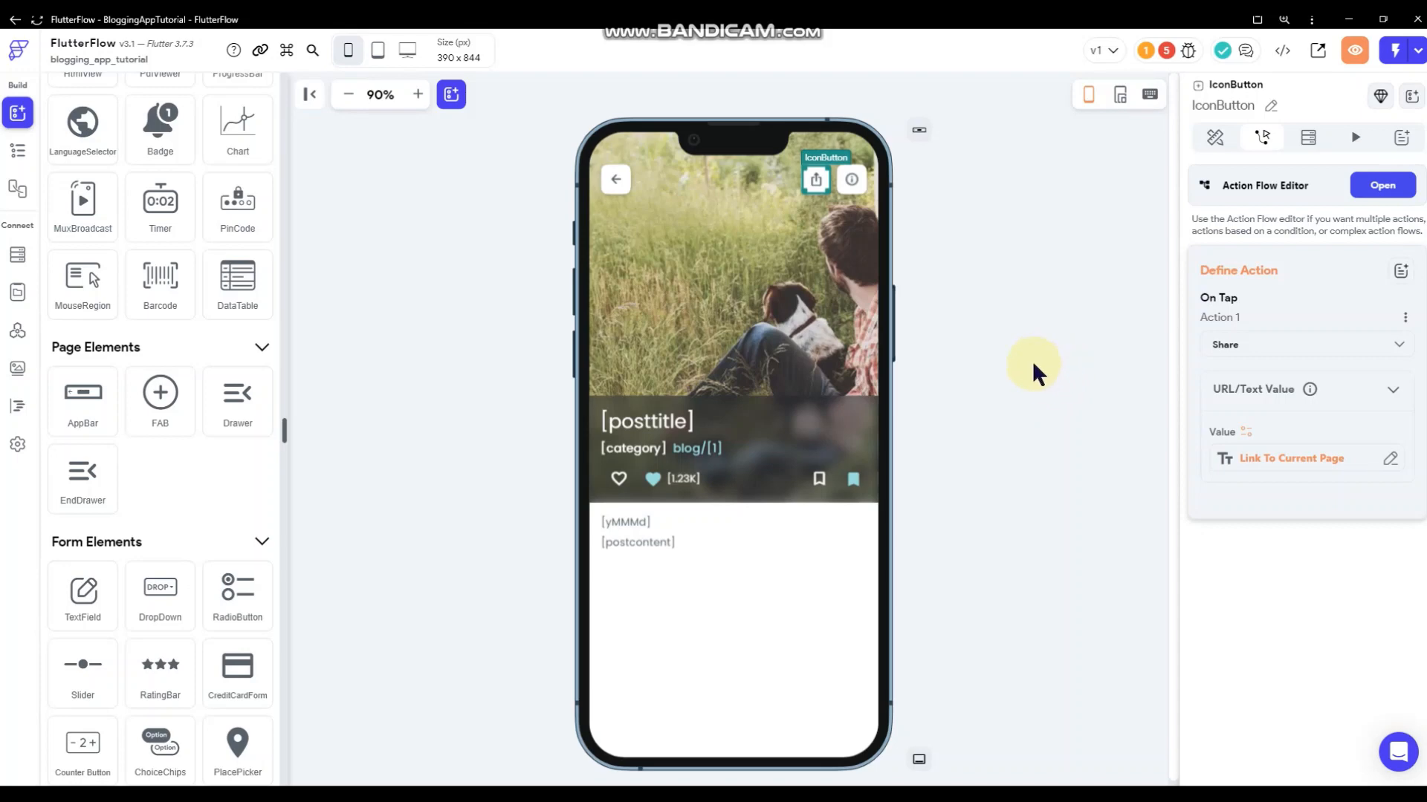
- Show the route settings of the ViewPost page
click(1032, 359)
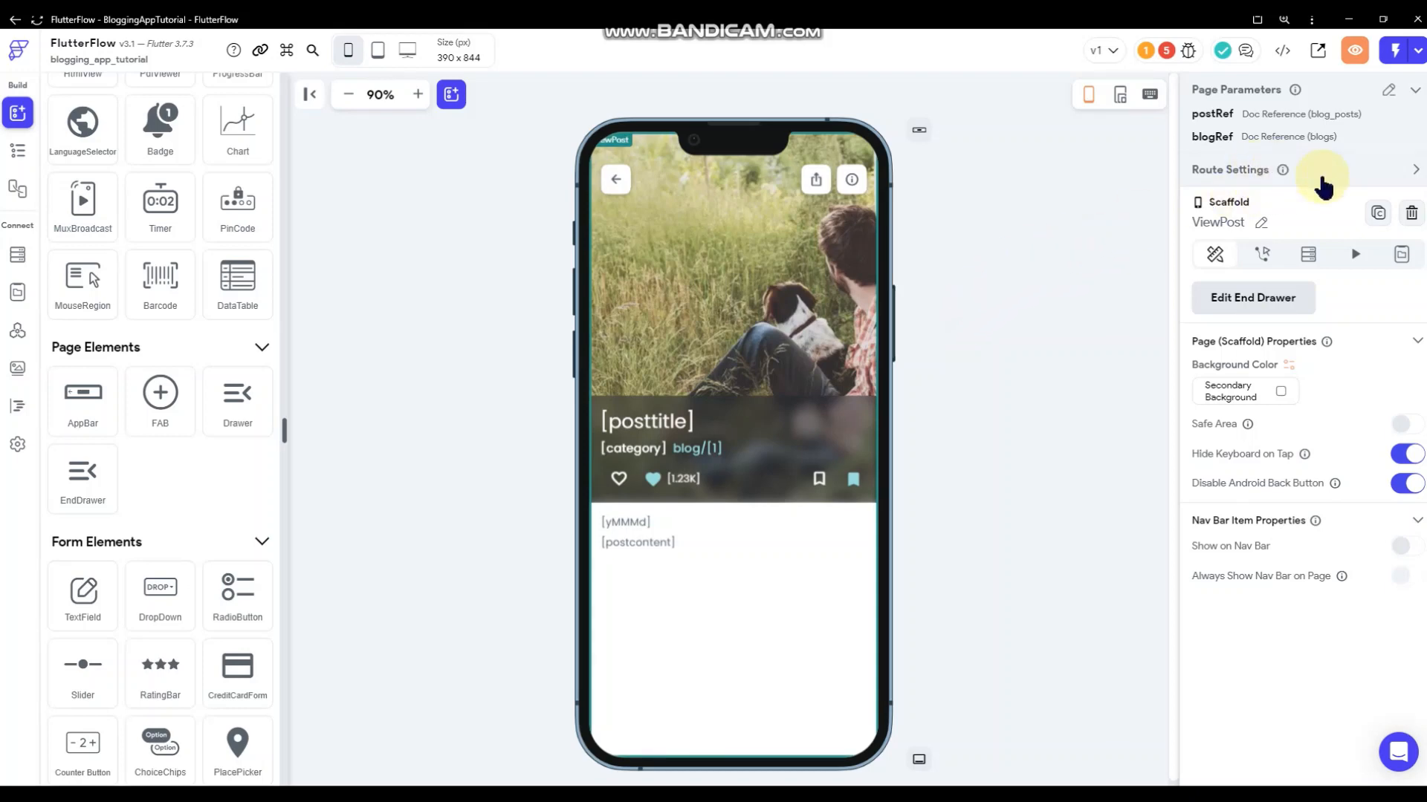
click(1408, 175)
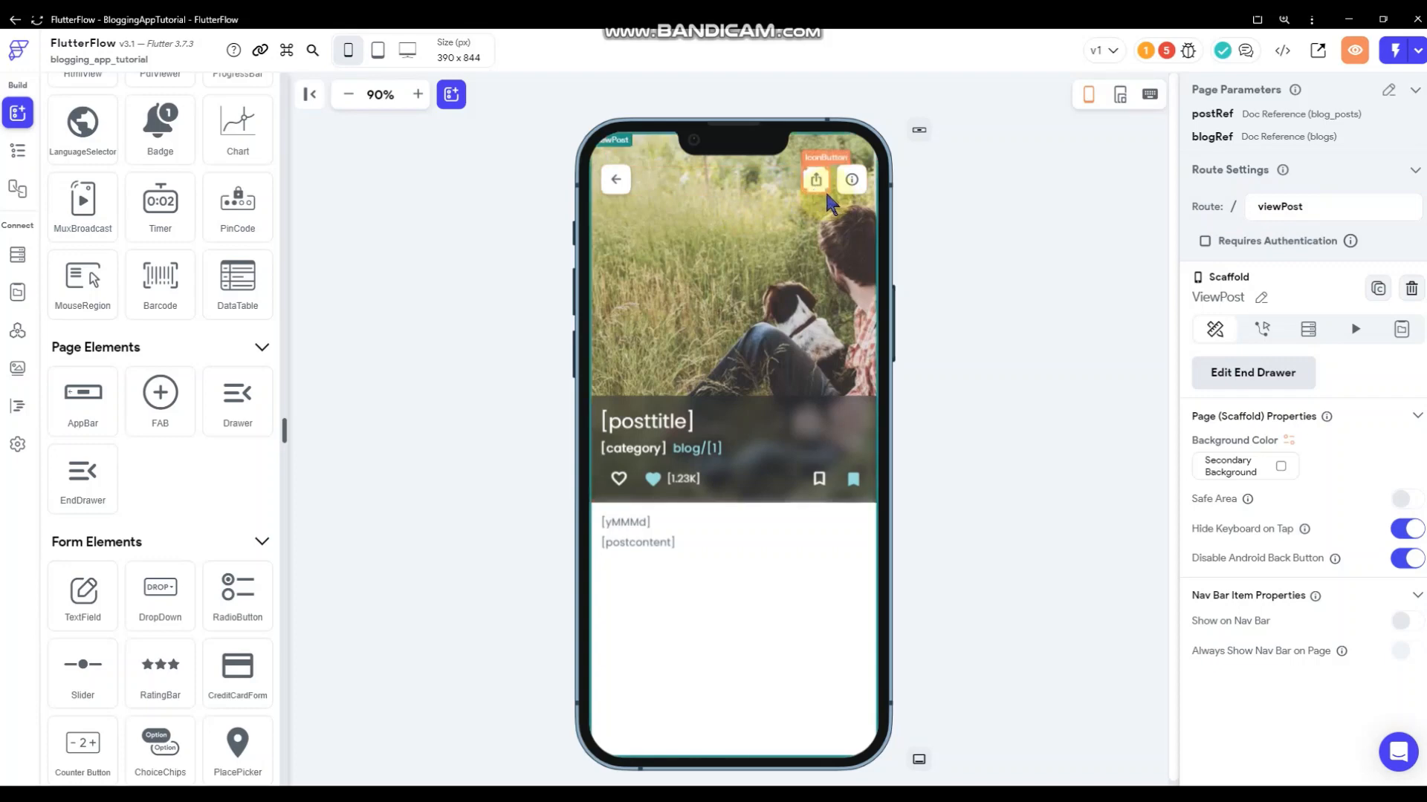
- Set the ViewPost page's route to viewPost/:postRef
click(1330, 205)
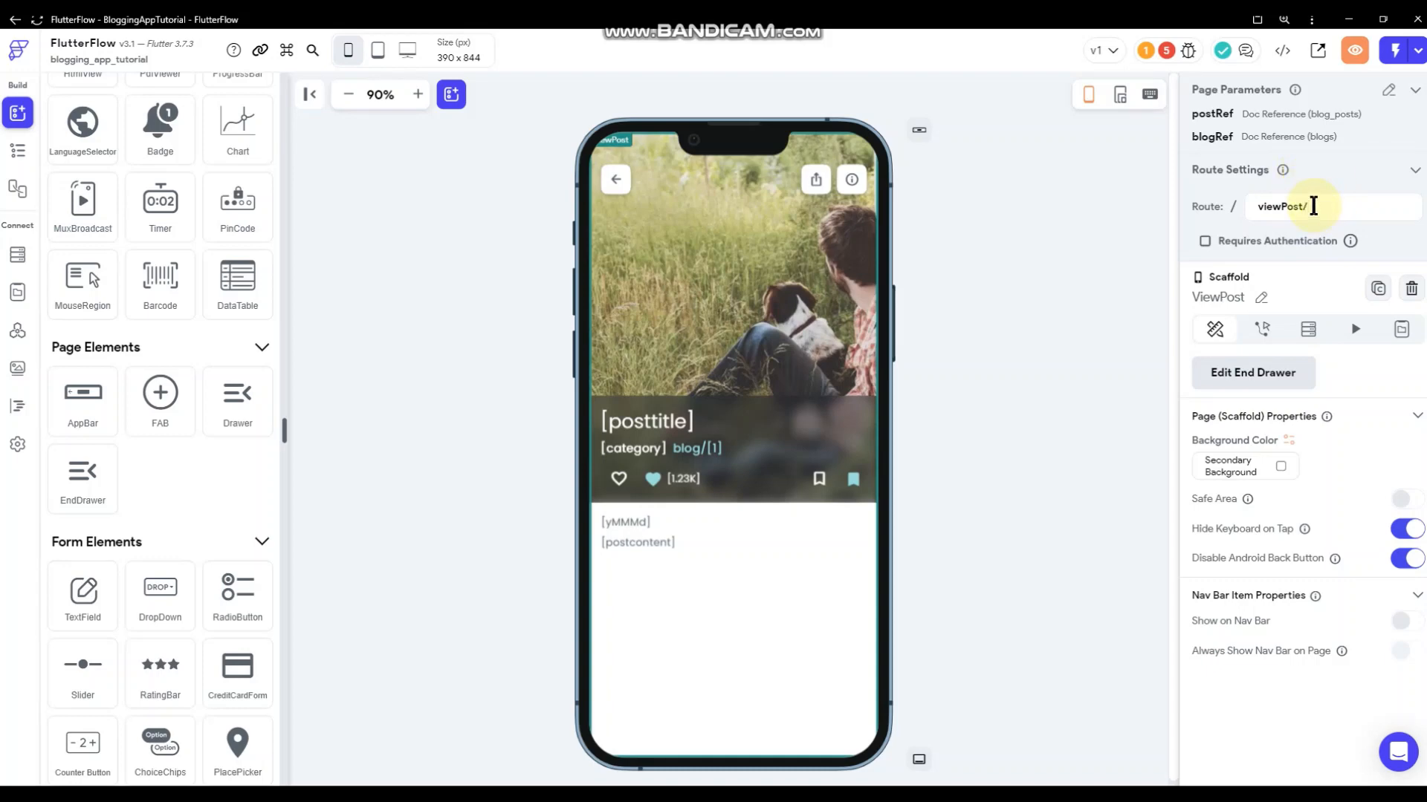
text(/:postRef)
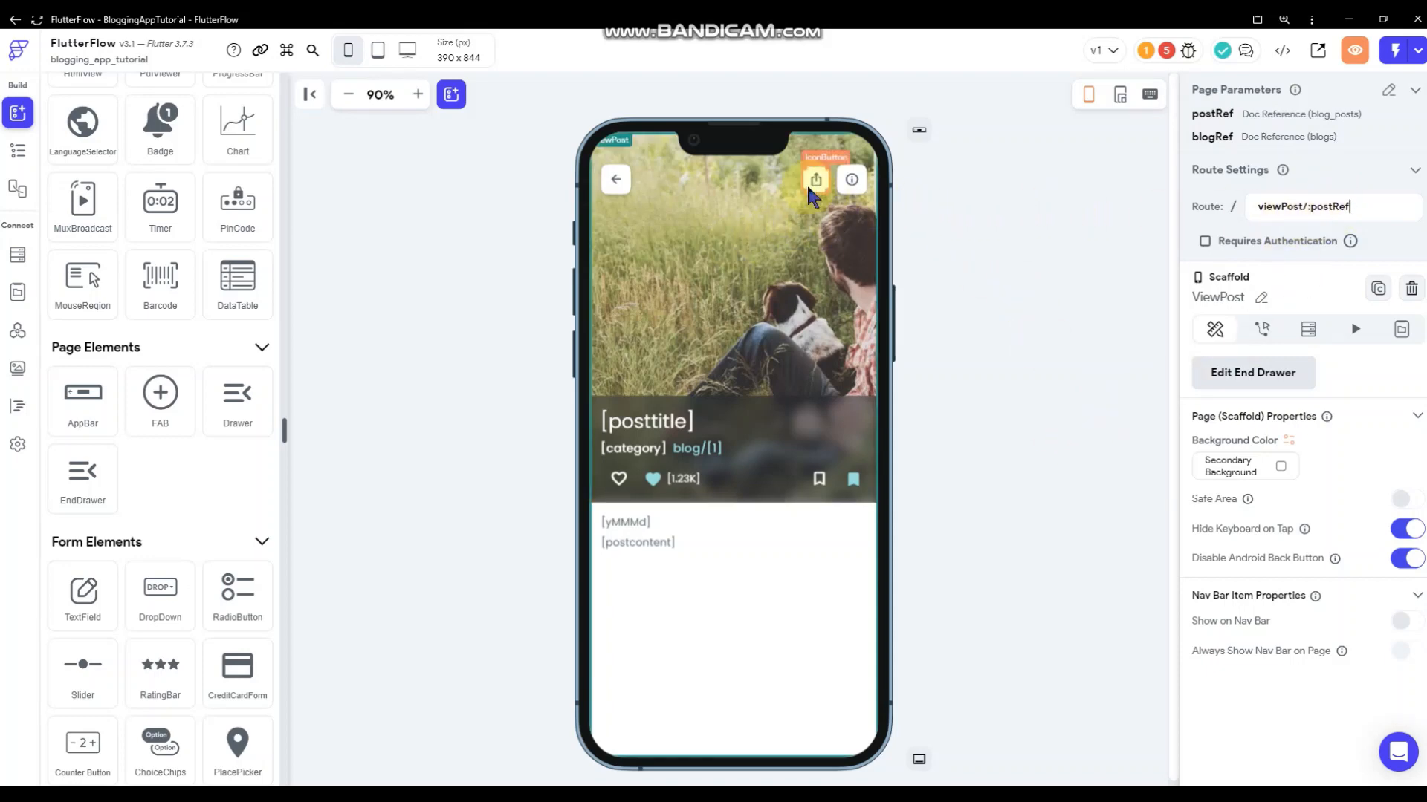
click(874, 331)
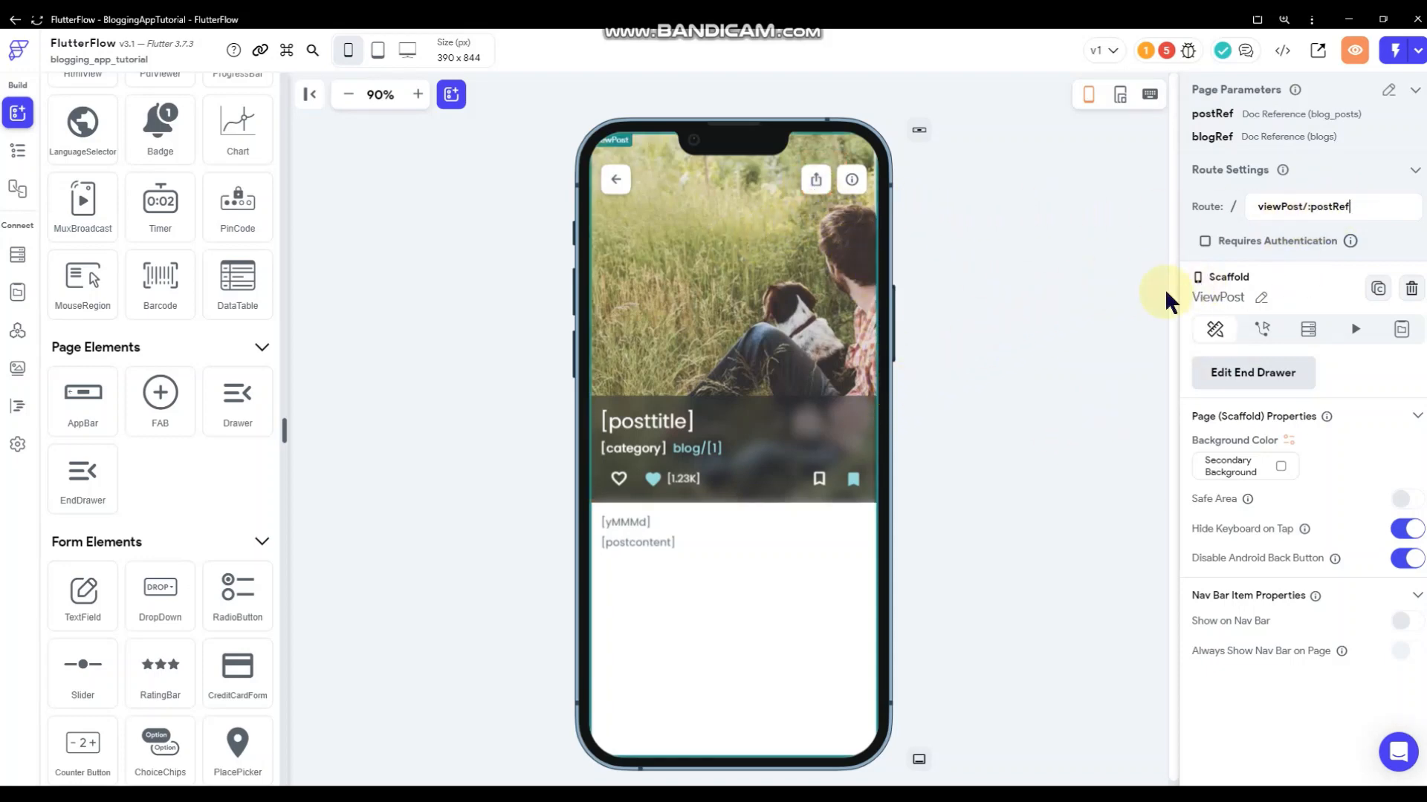
click(739, 305)
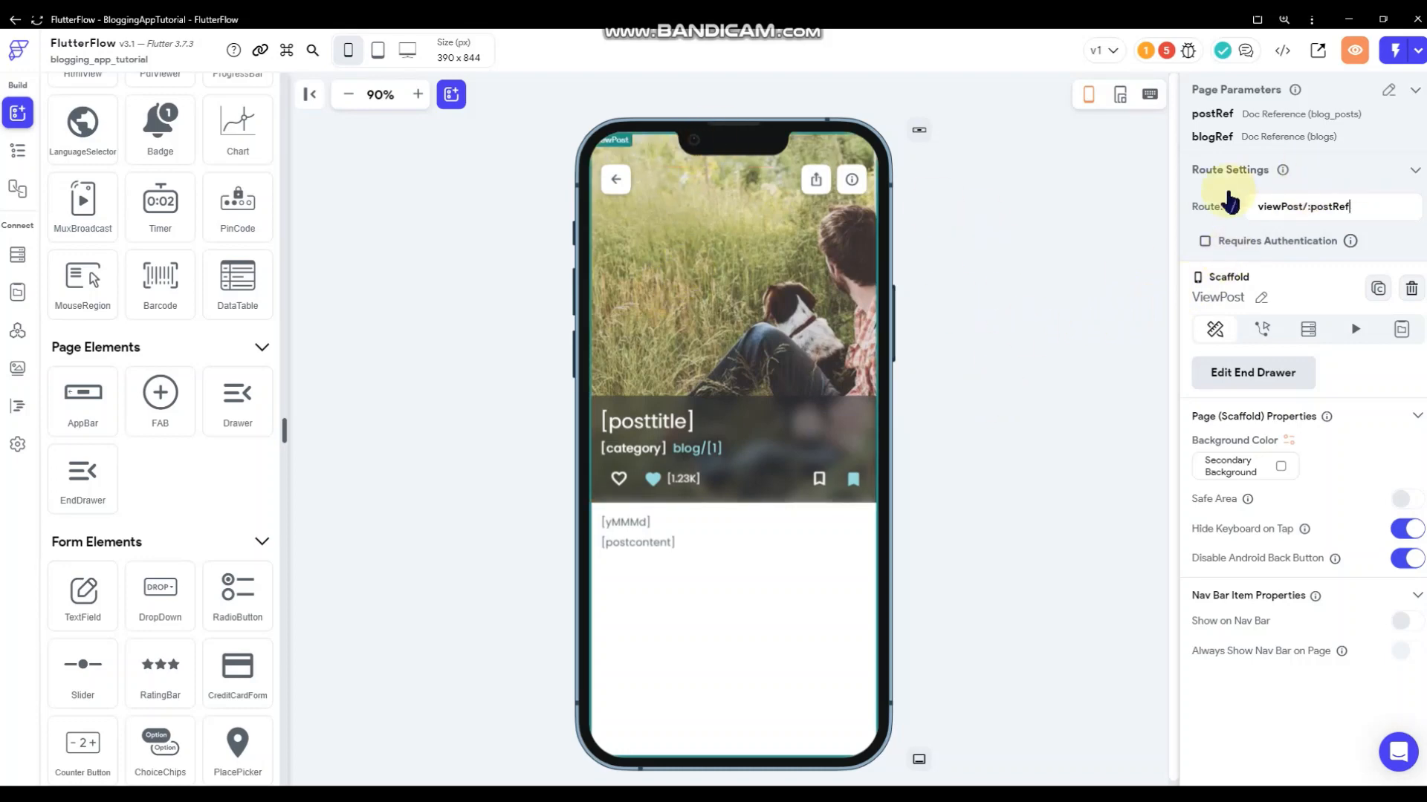
click(930, 346)
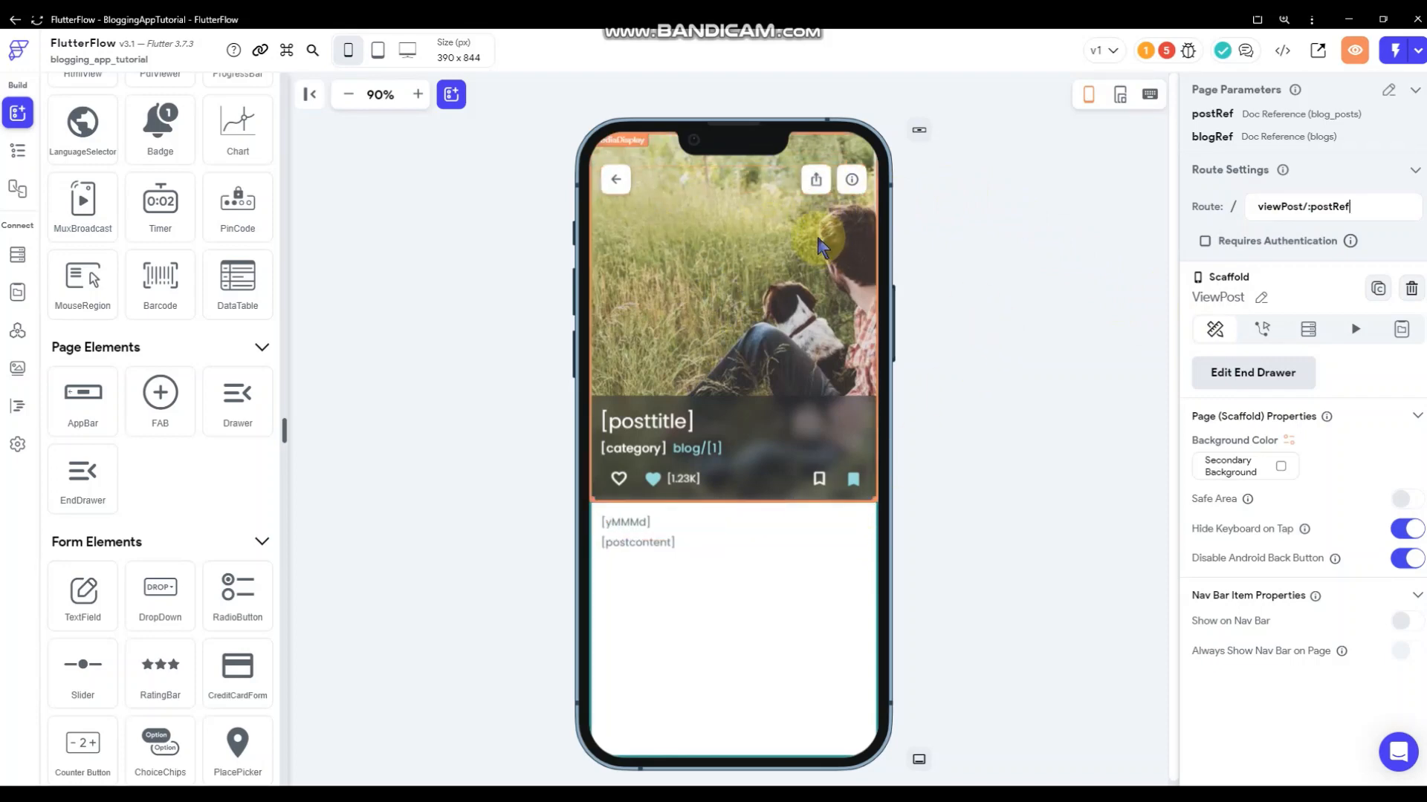
click(982, 365)
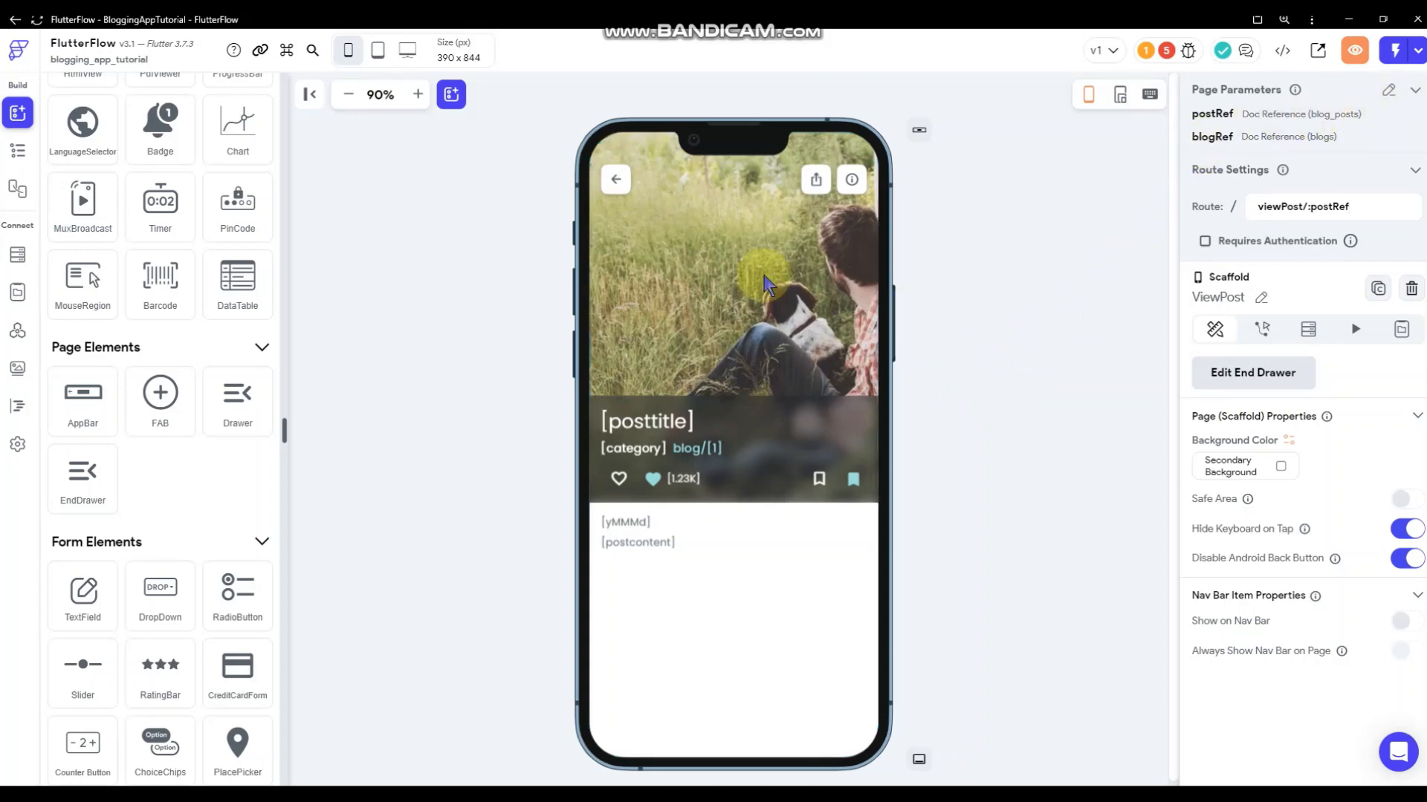
- Review the tap actions assigned to the back and info icon buttons over the post image
click(617, 184)
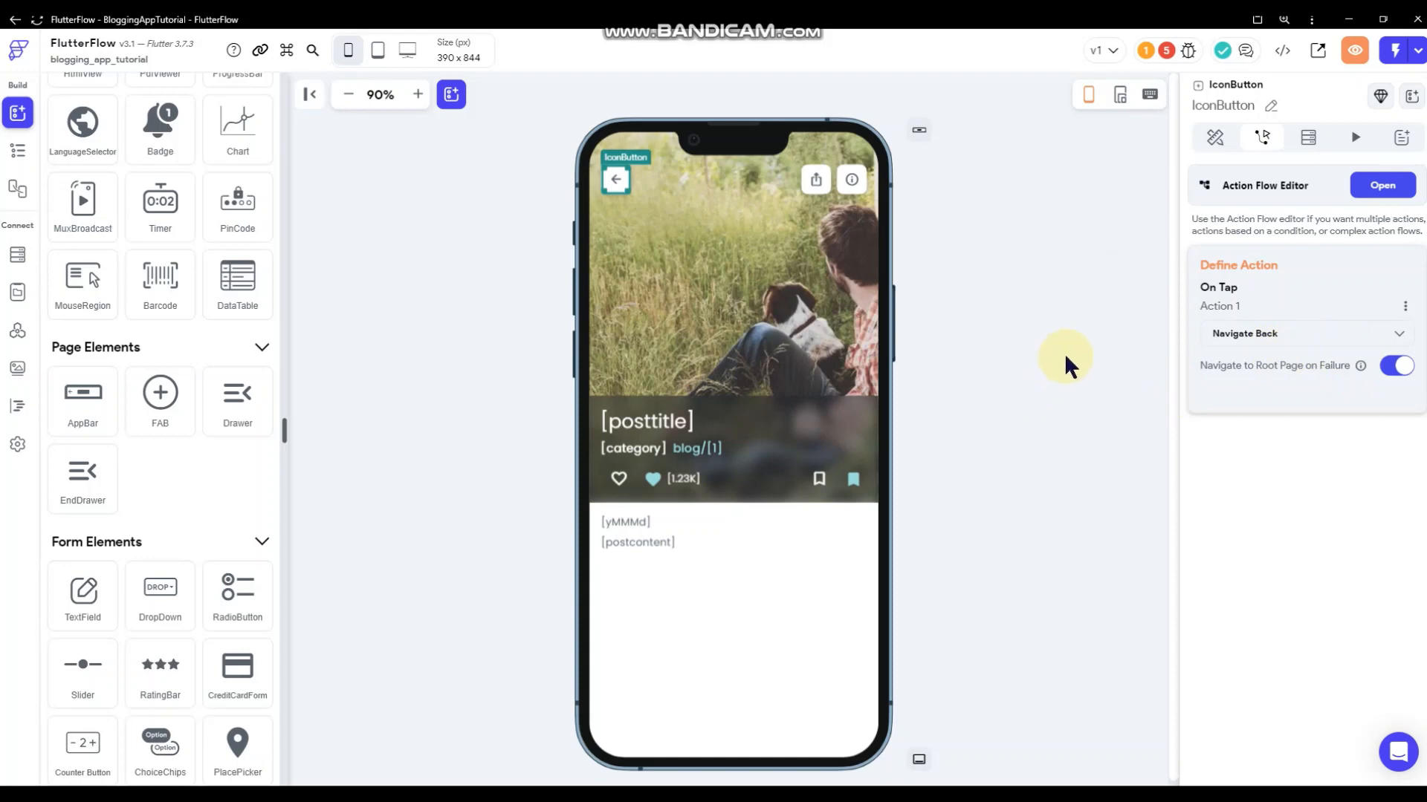
click(1040, 322)
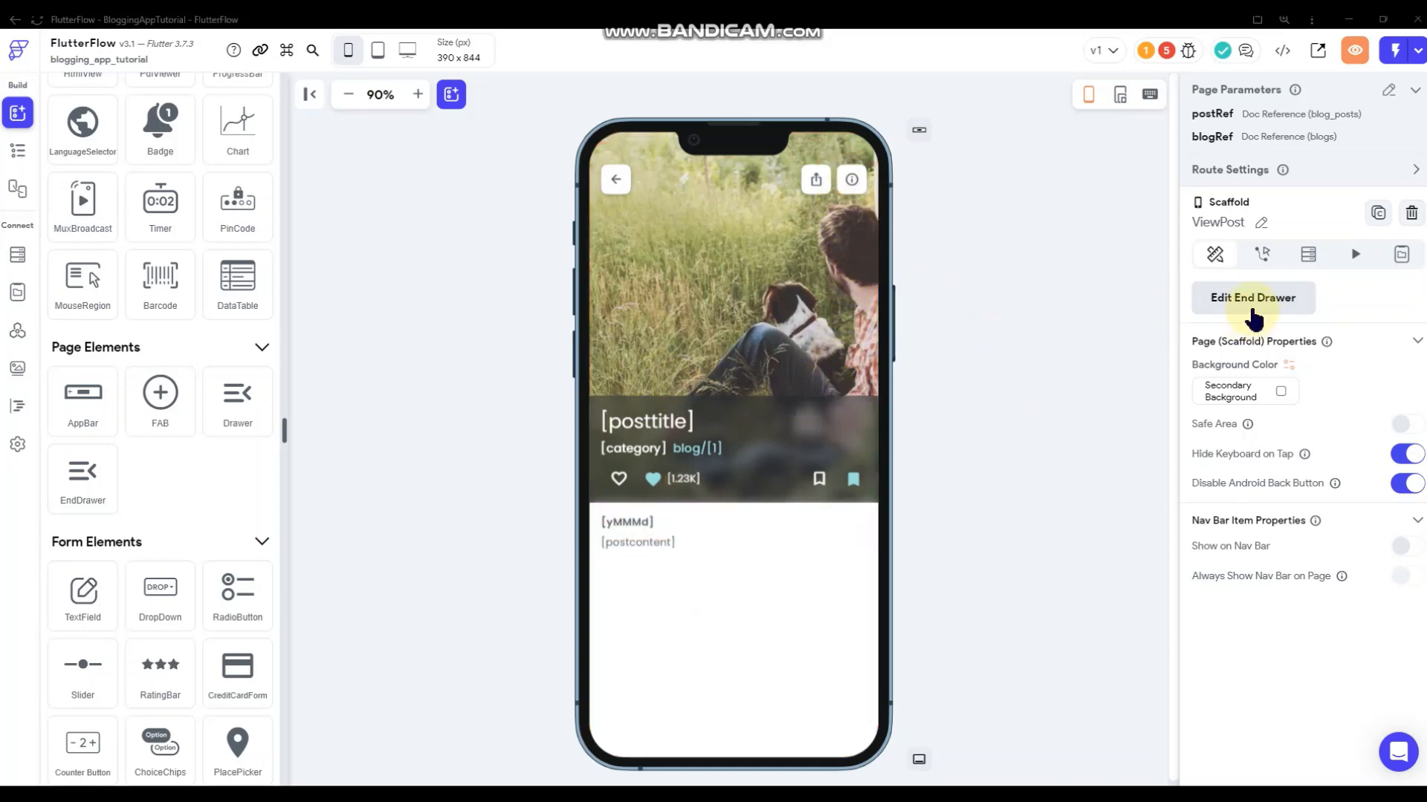
click(852, 187)
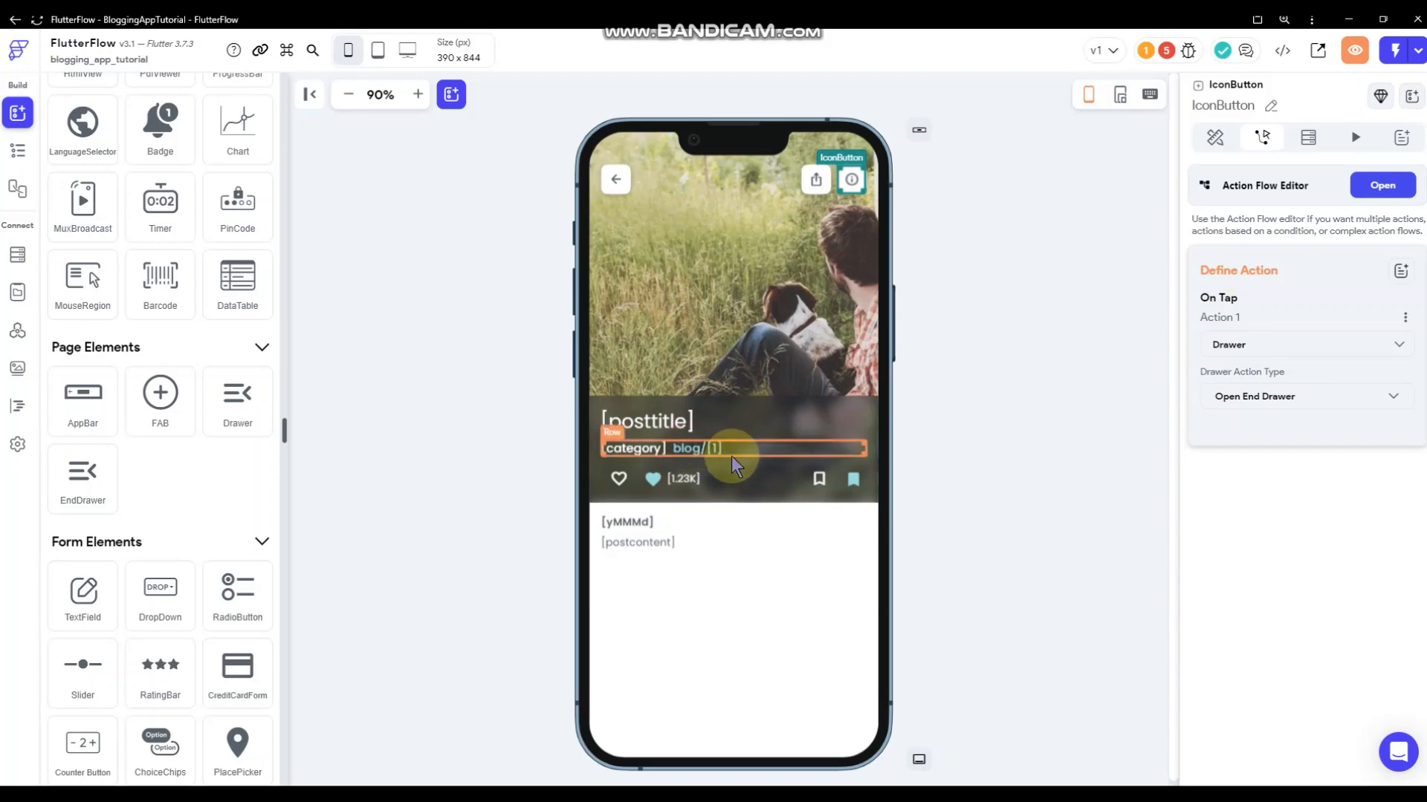
- Add an On Tap action to the blog text beside the category, using the Drawer action with type Open End Drawer
click(710, 450)
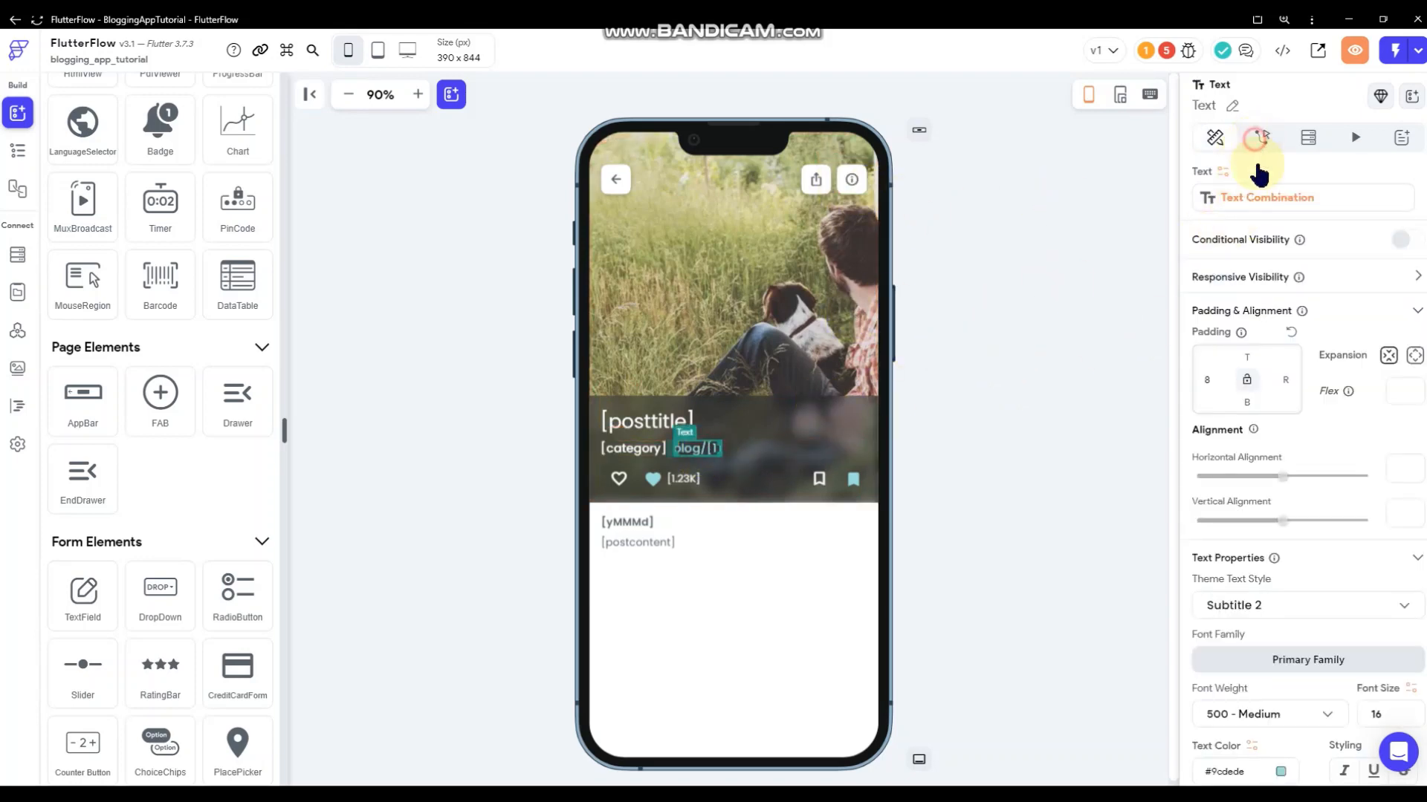
click(1262, 137)
click(1300, 264)
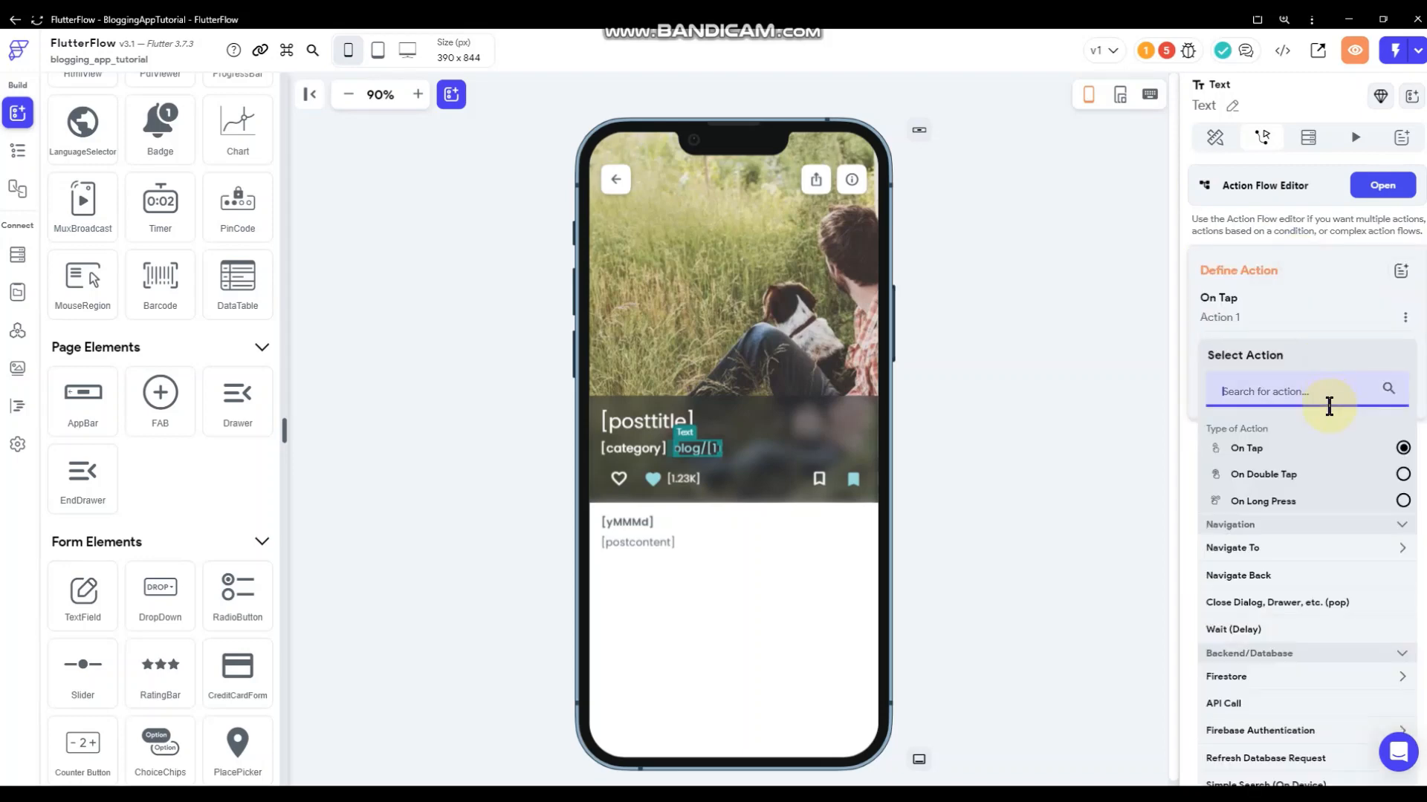
scroll(1330, 408, down, 5)
scroll(1322, 444, down, 4)
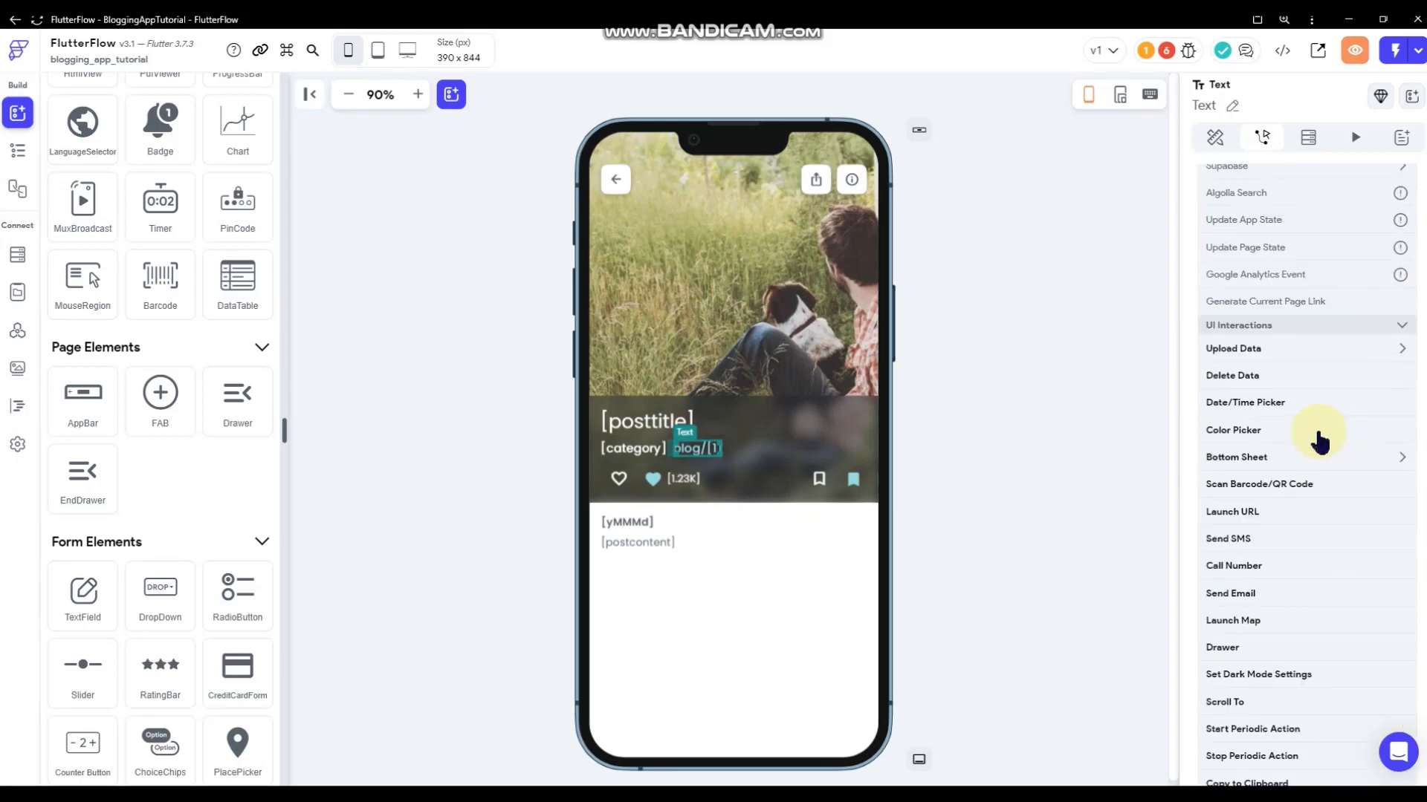
scroll(1320, 441, down, 2)
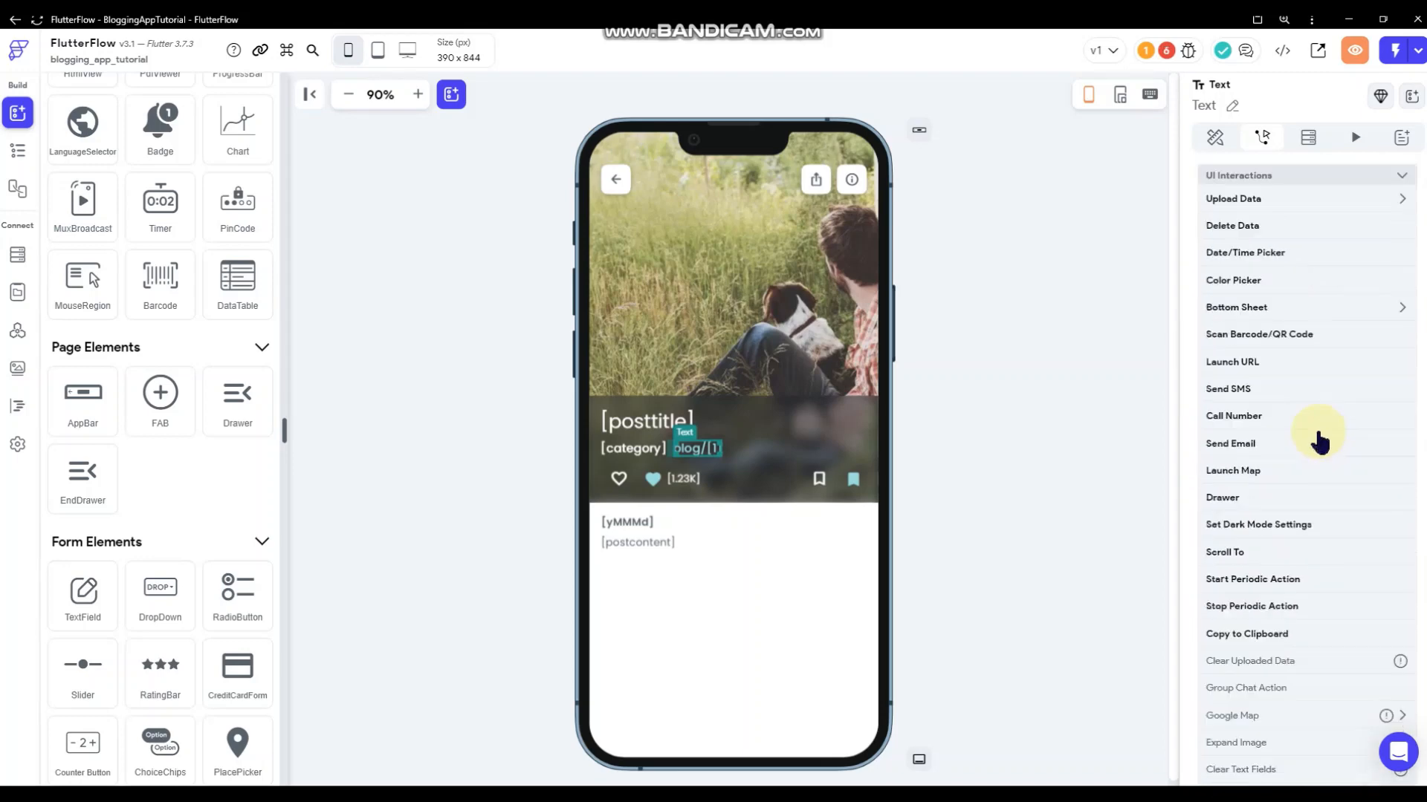
click(1226, 496)
click(1256, 399)
click(1258, 433)
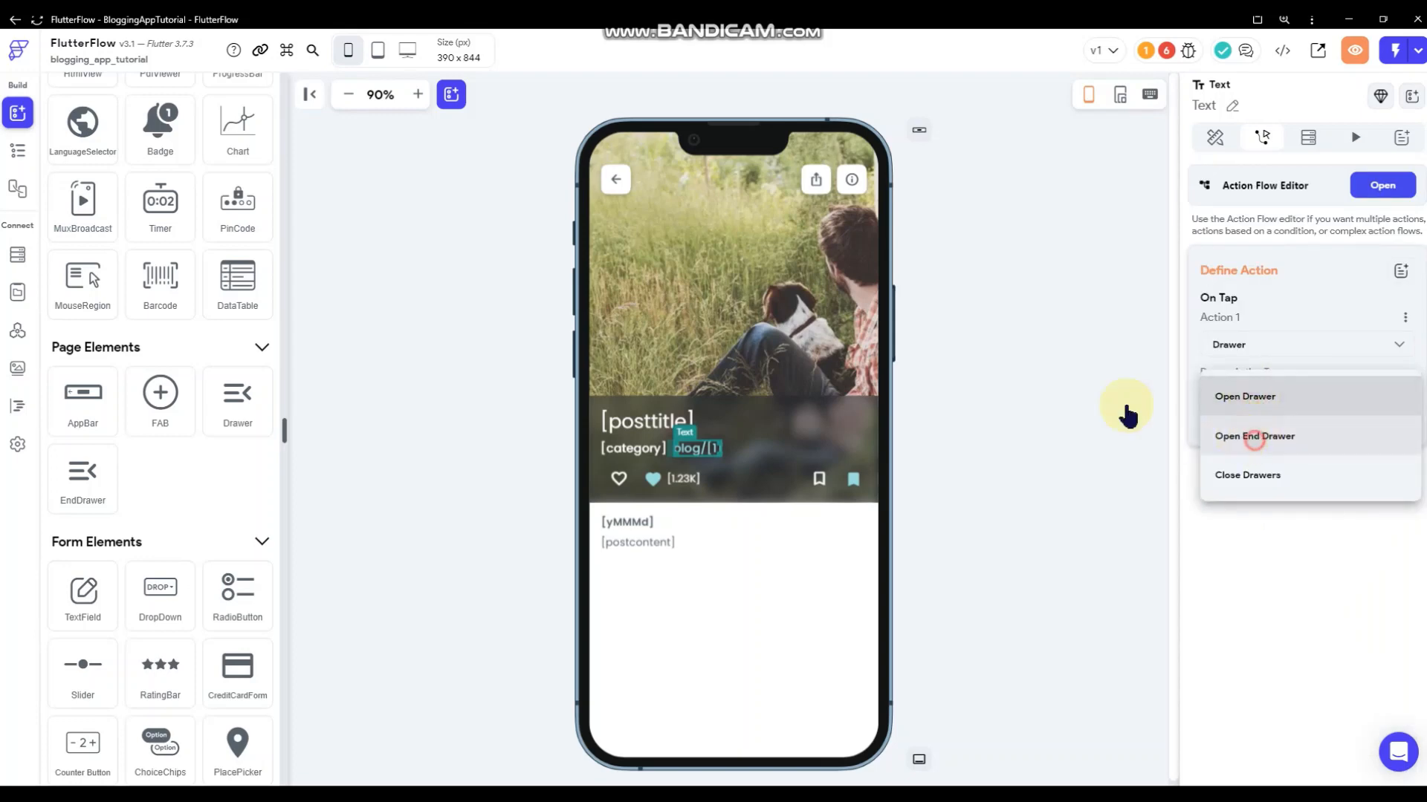
click(1018, 338)
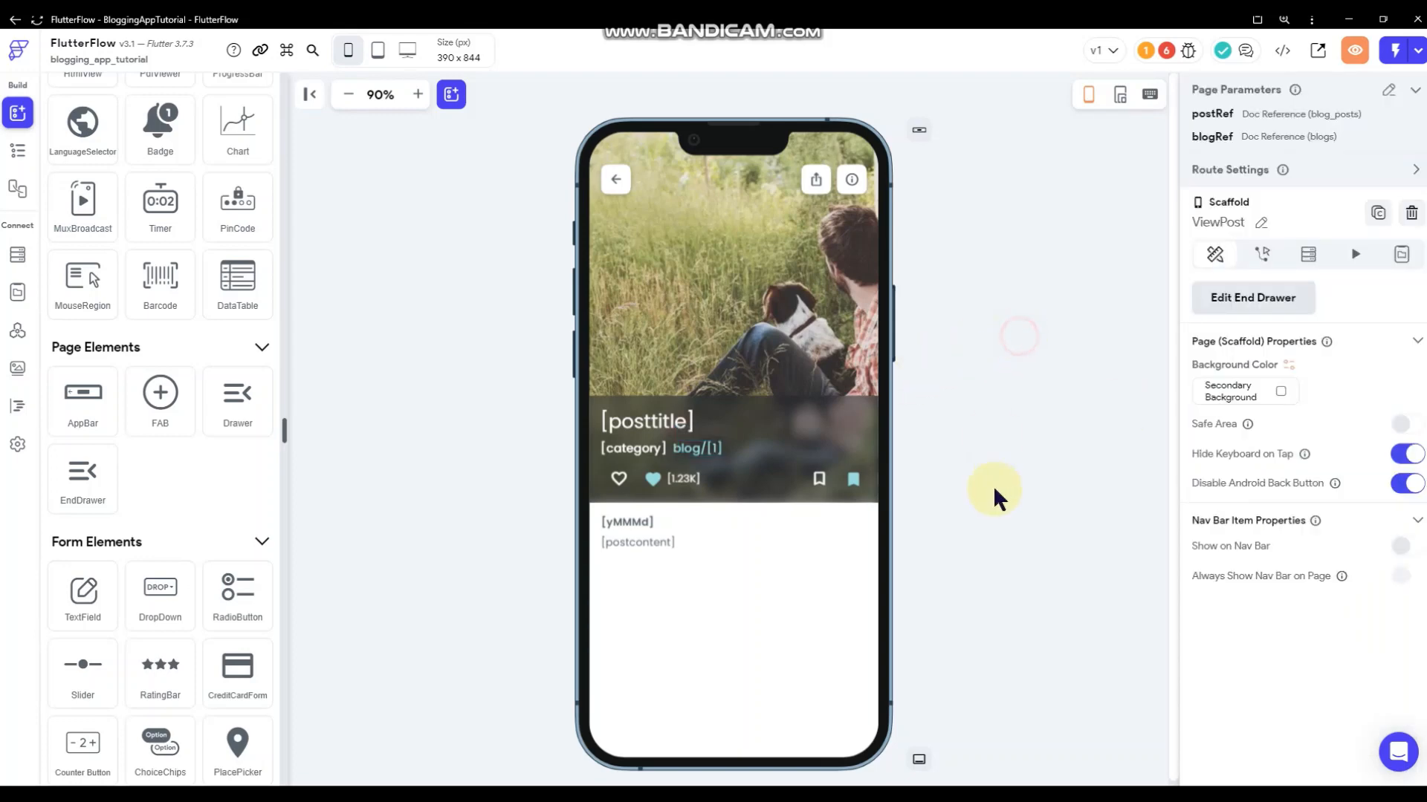
- Show the ViewPost page's end drawer for editing and add a Column to it
click(1233, 301)
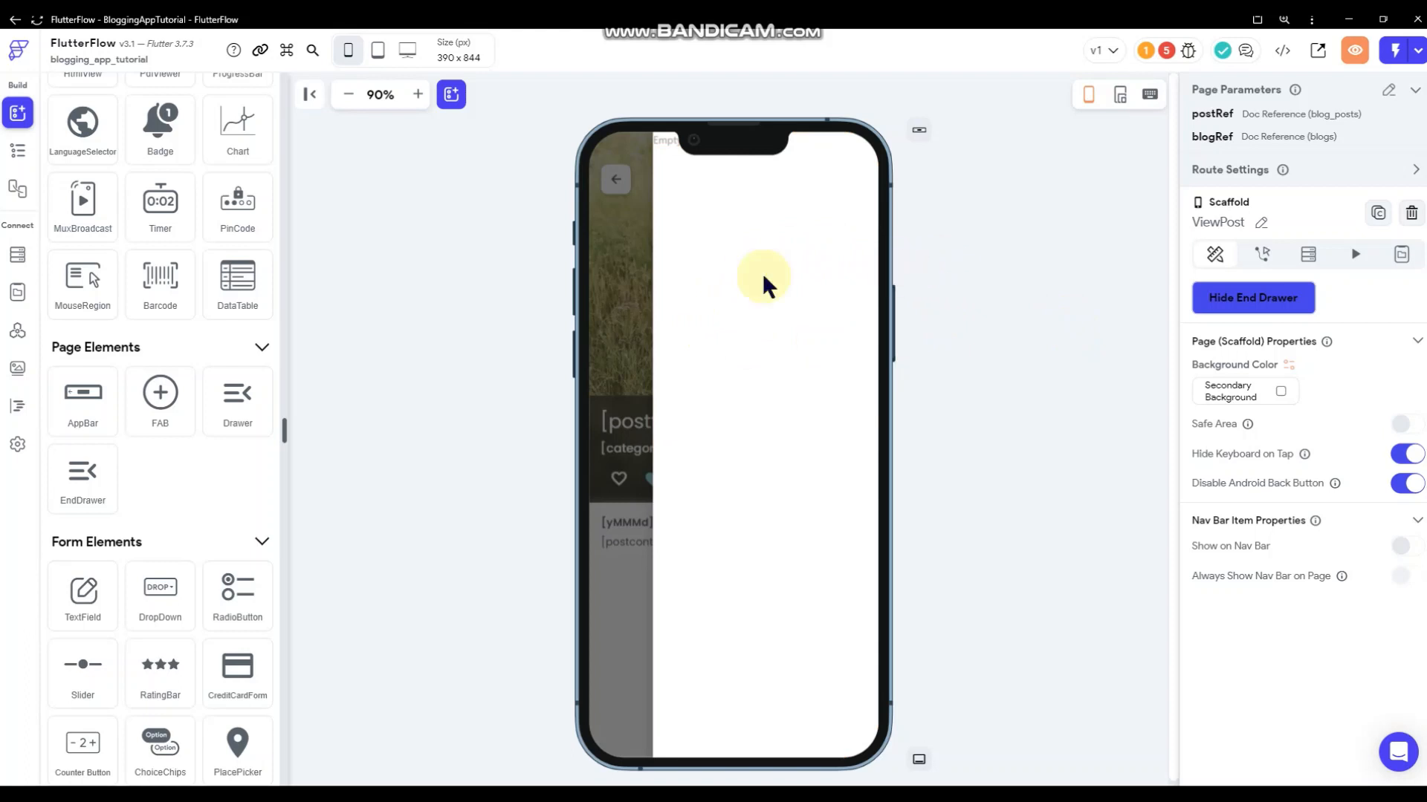
click(18, 151)
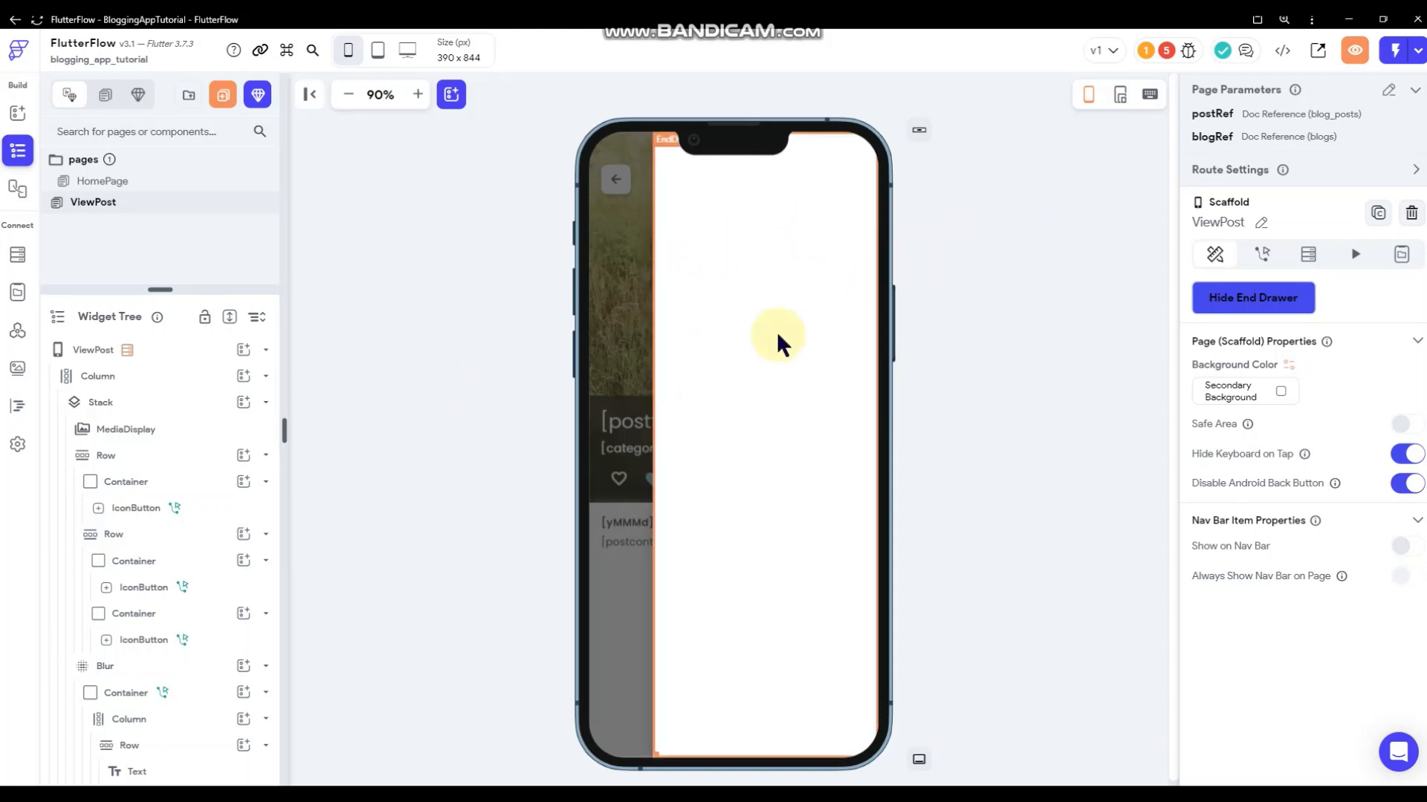
click(18, 112)
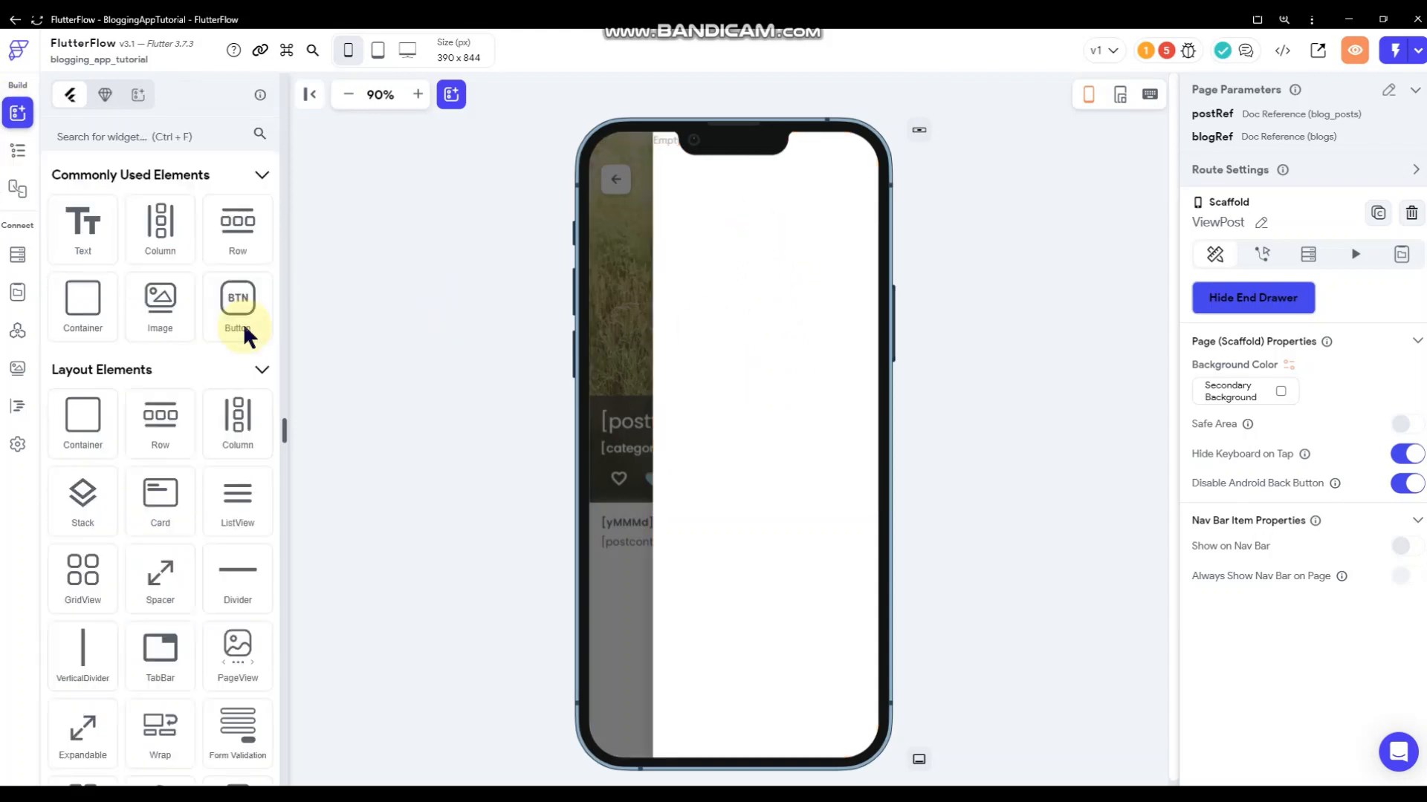
drag(148, 245, 758, 408)
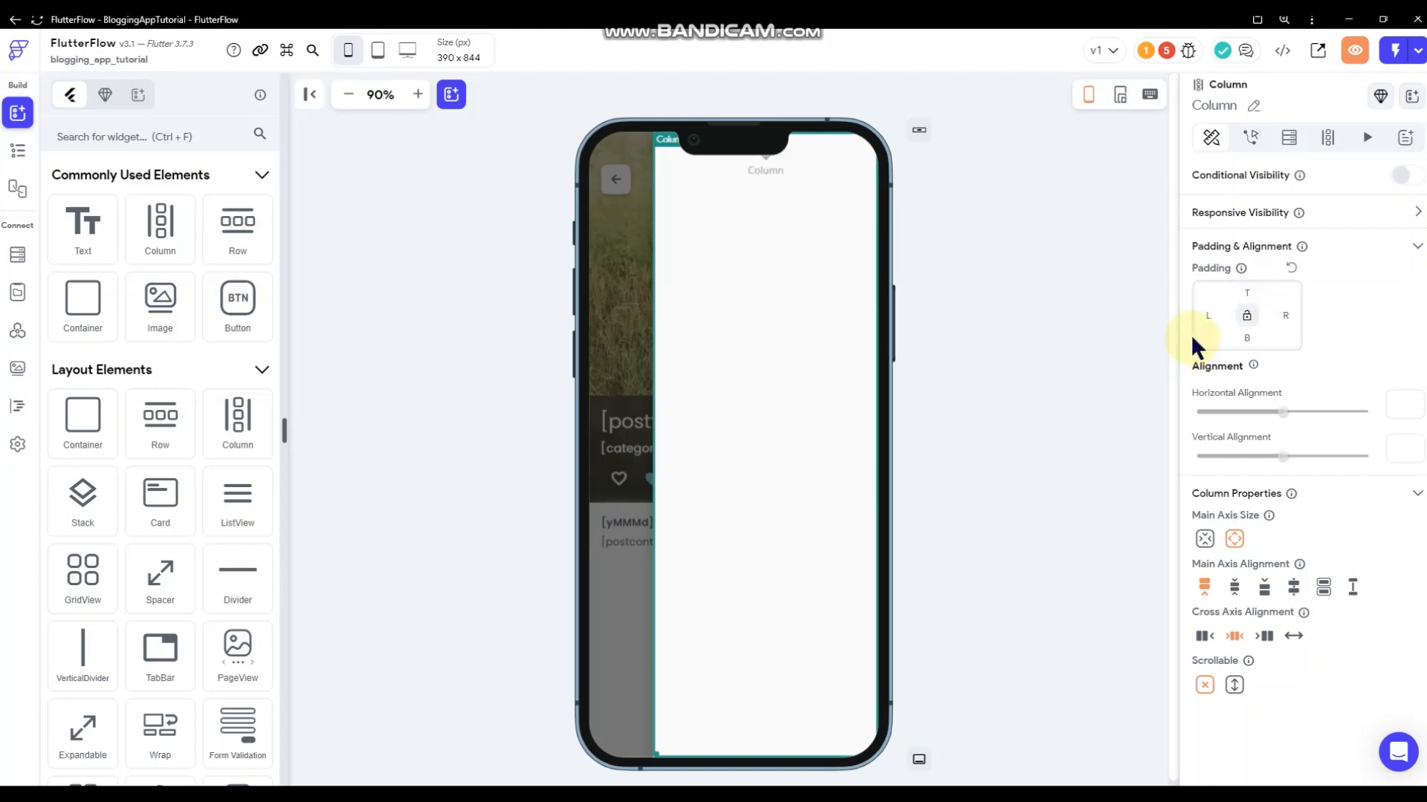
- Set the top padding of the end drawer's Column to 45
text(24)
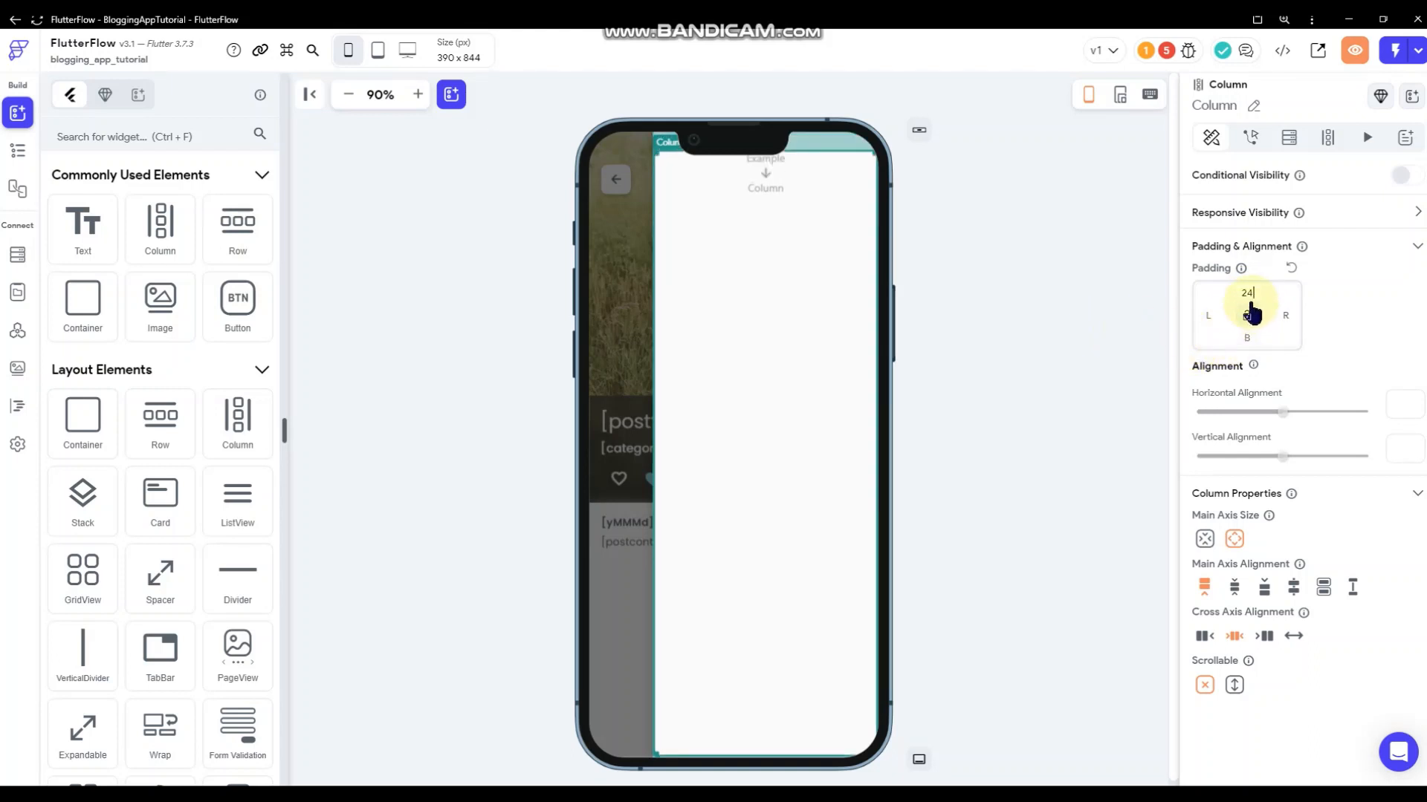
click(1251, 294)
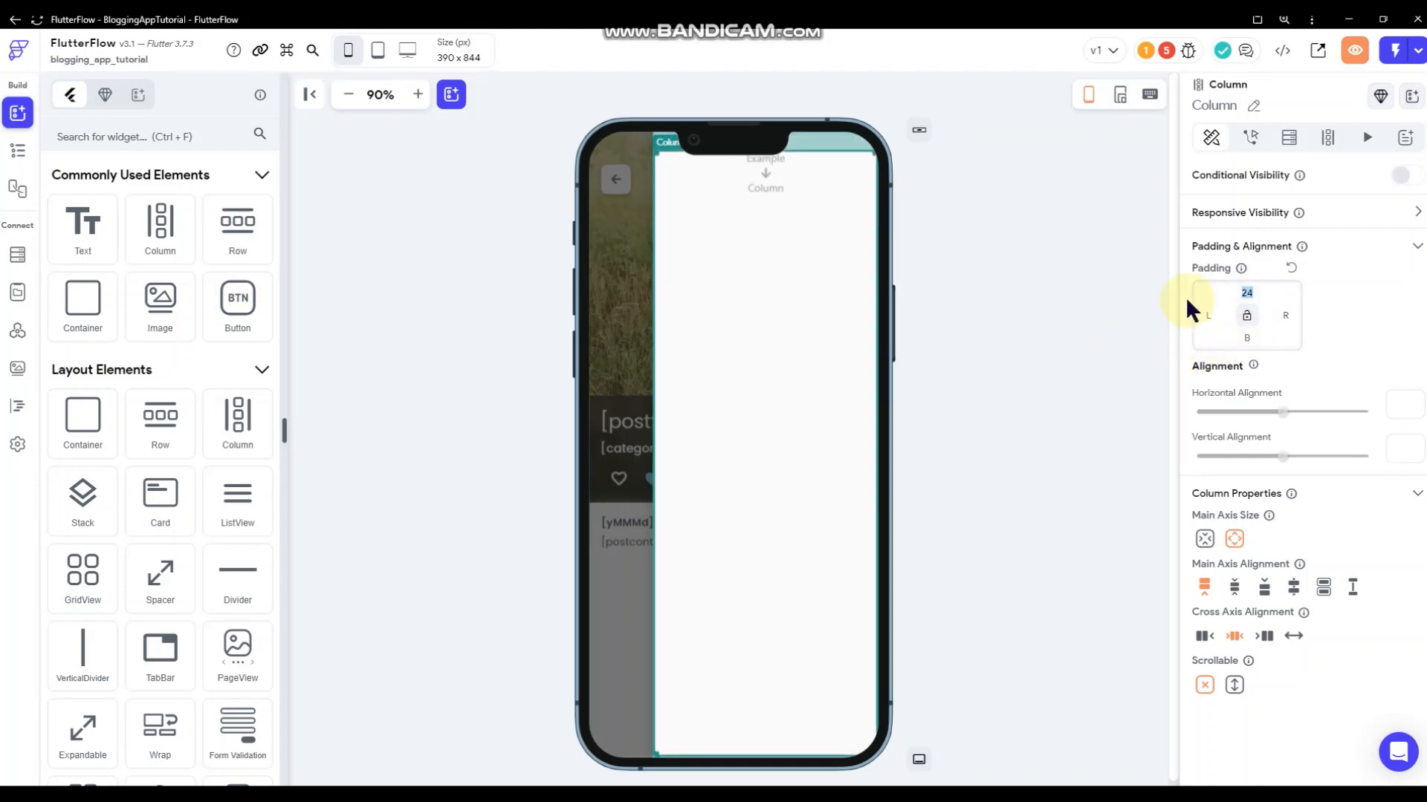
click(986, 251)
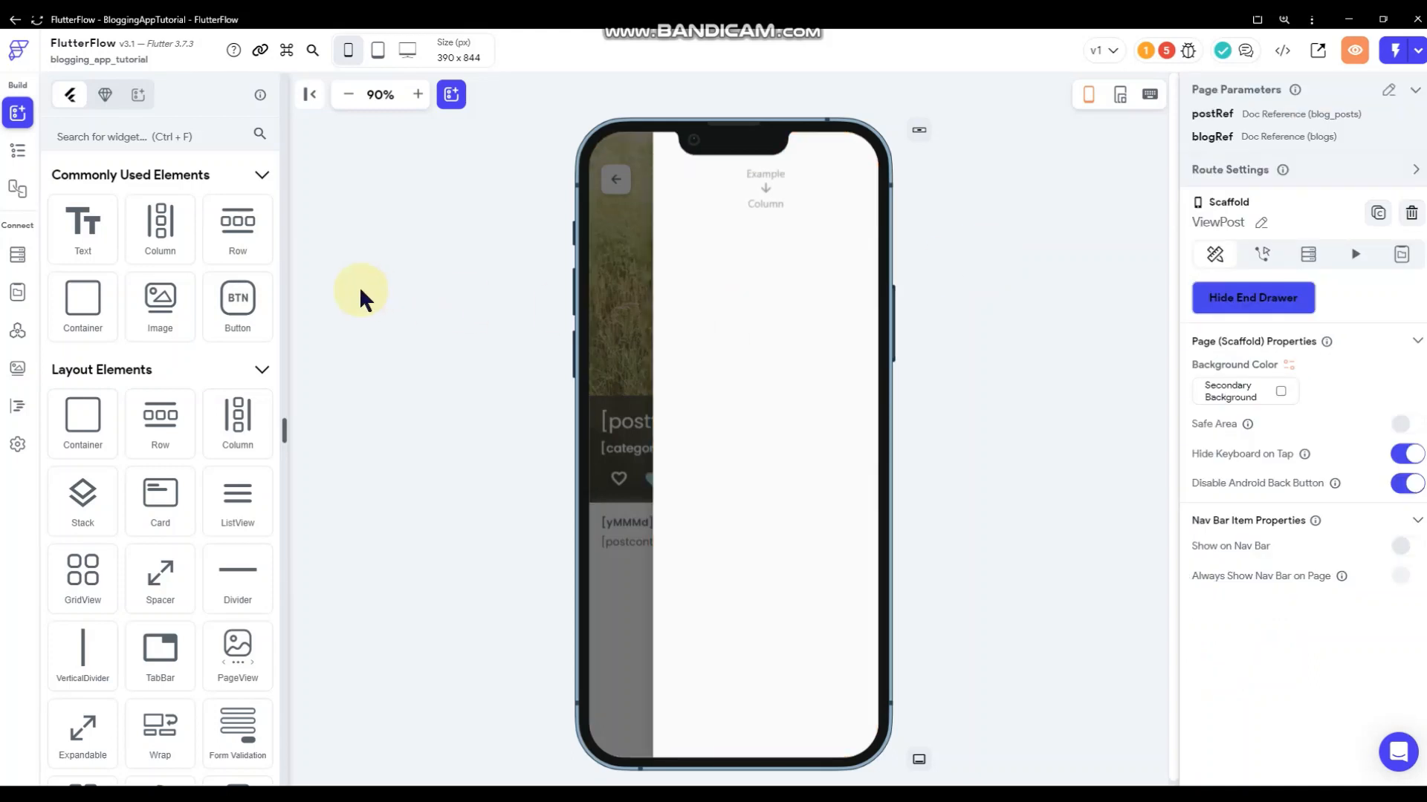
click(393, 272)
- Add a Stack holding an Image to the drawer's Column, with the image's width at inf and height about 139 px
drag(68, 512, 519, 413)
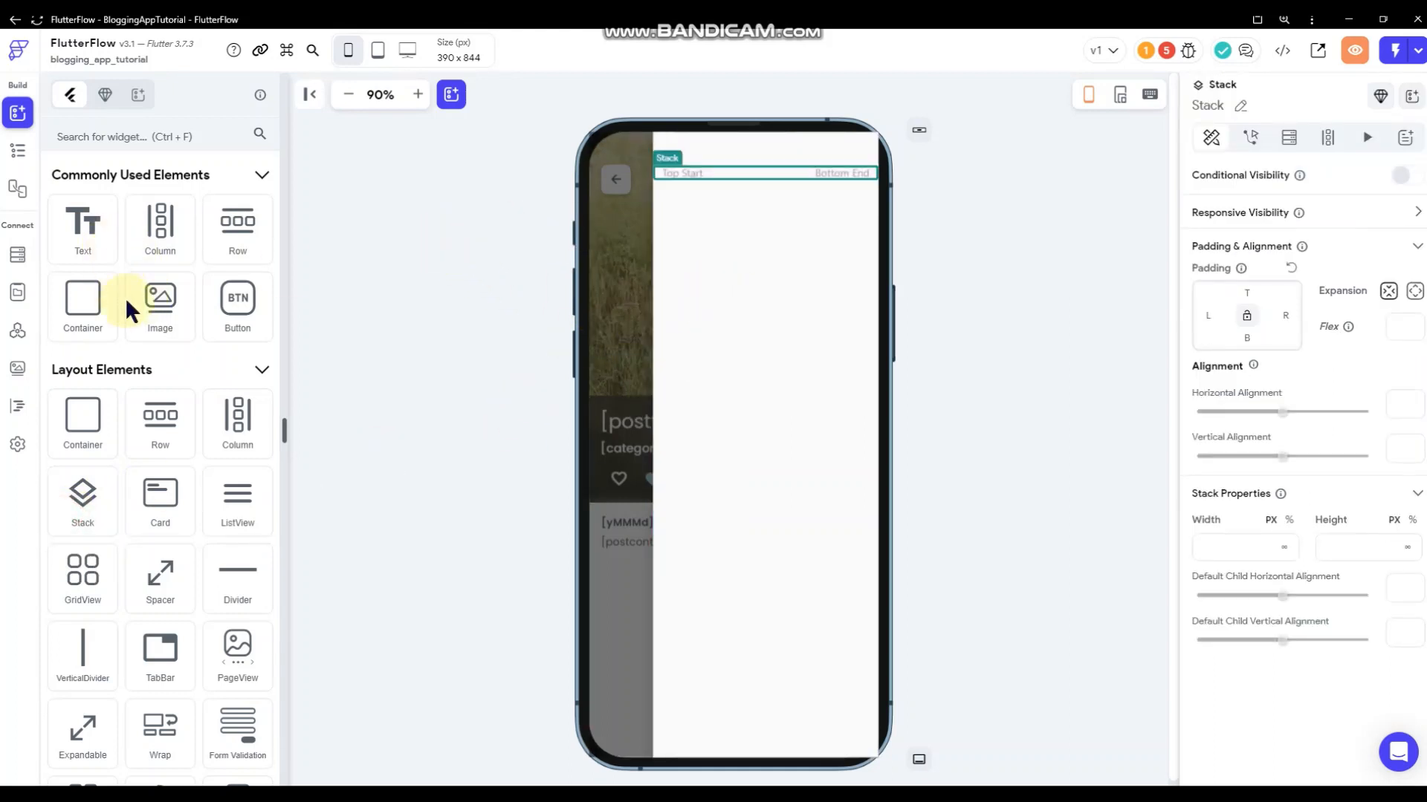
drag(153, 309, 680, 171)
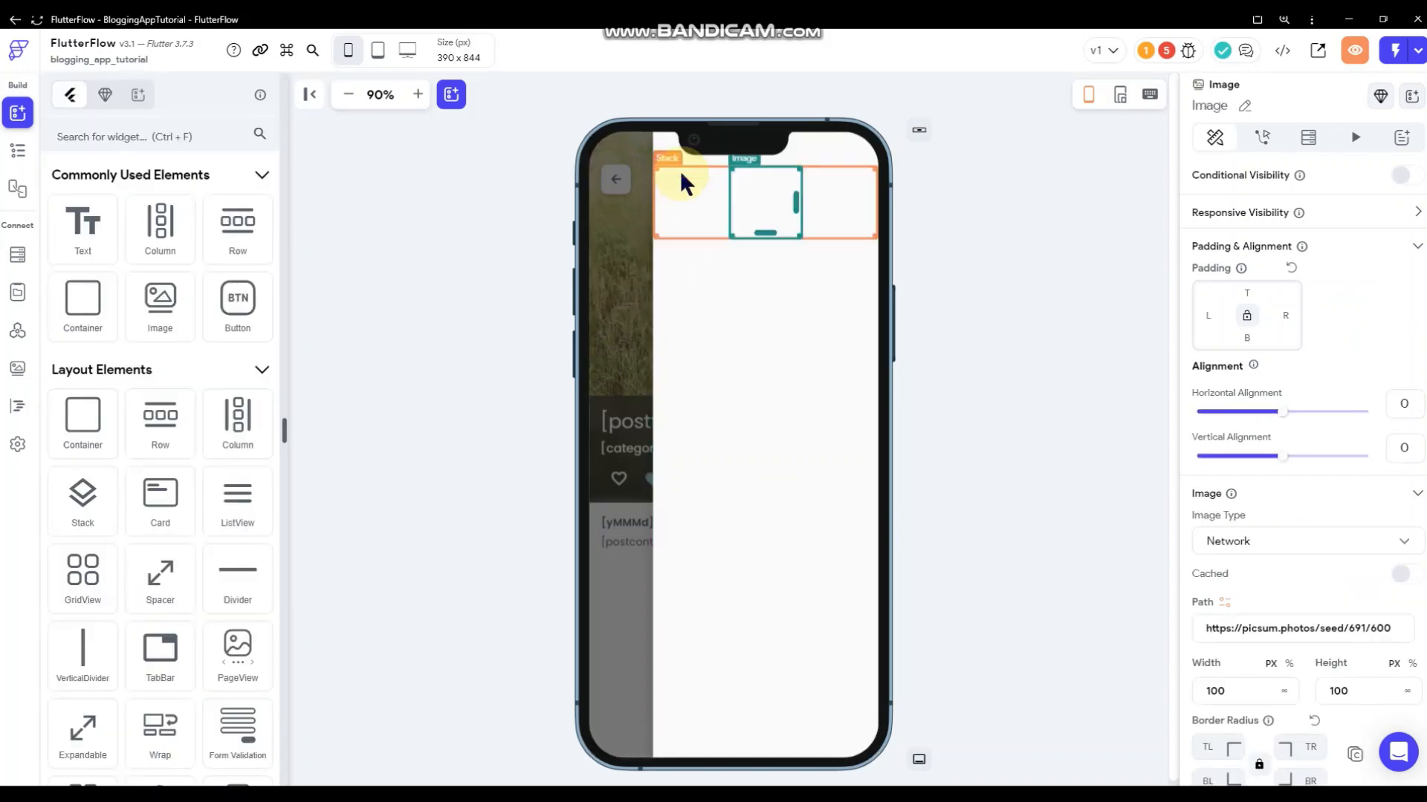
click(1283, 691)
drag(764, 233, 767, 265)
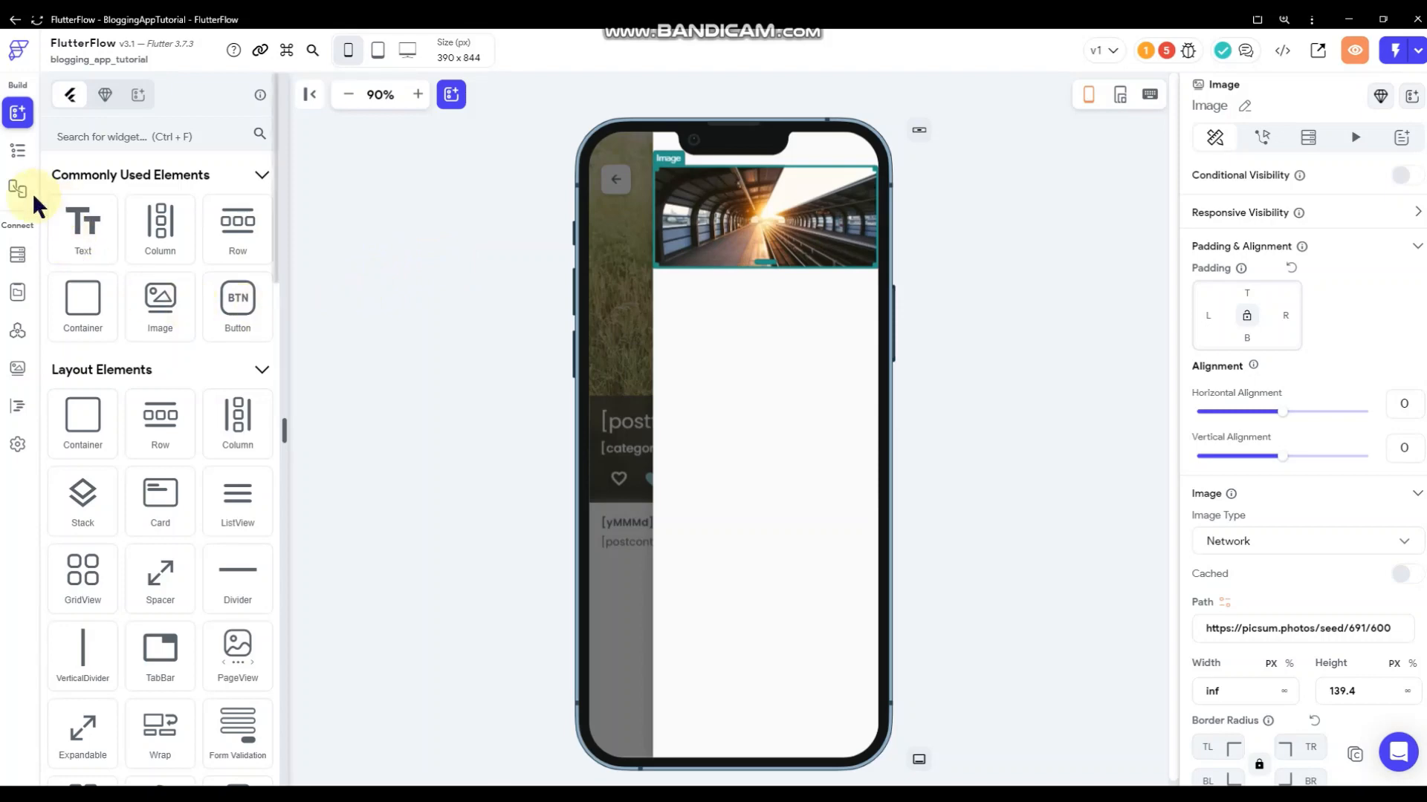
- Add a Container to the end drawer's Stack and reduce its height to about 57 px
click(17, 151)
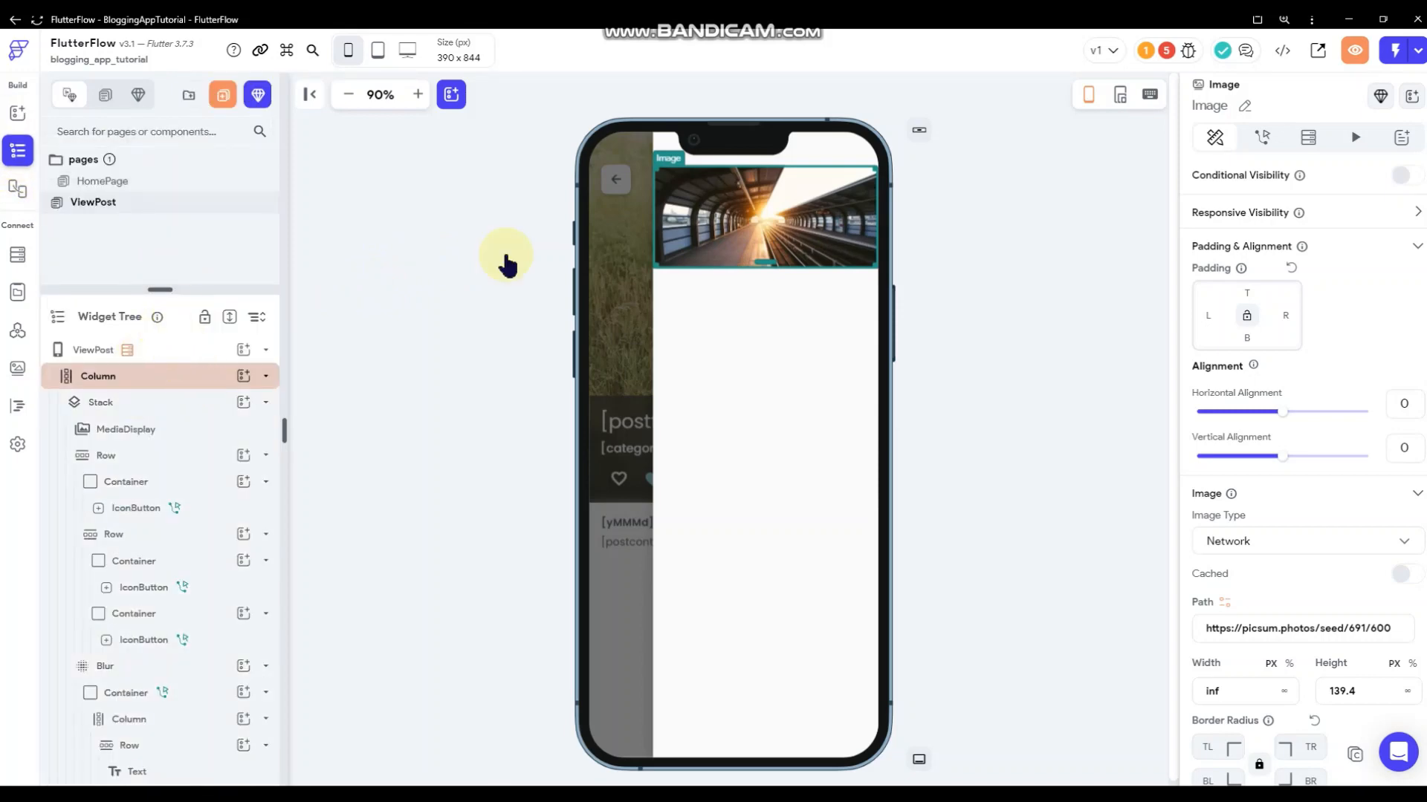
click(696, 369)
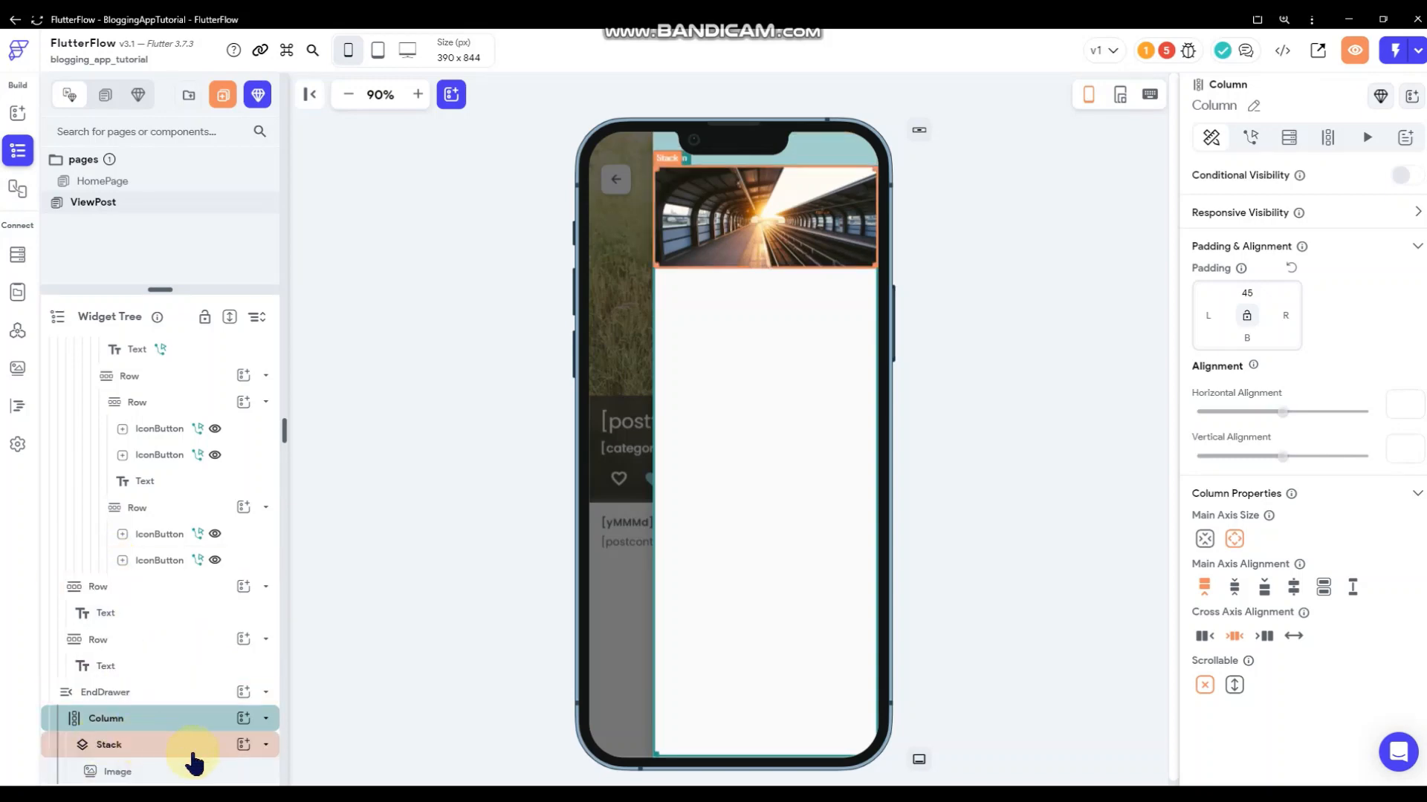
click(243, 745)
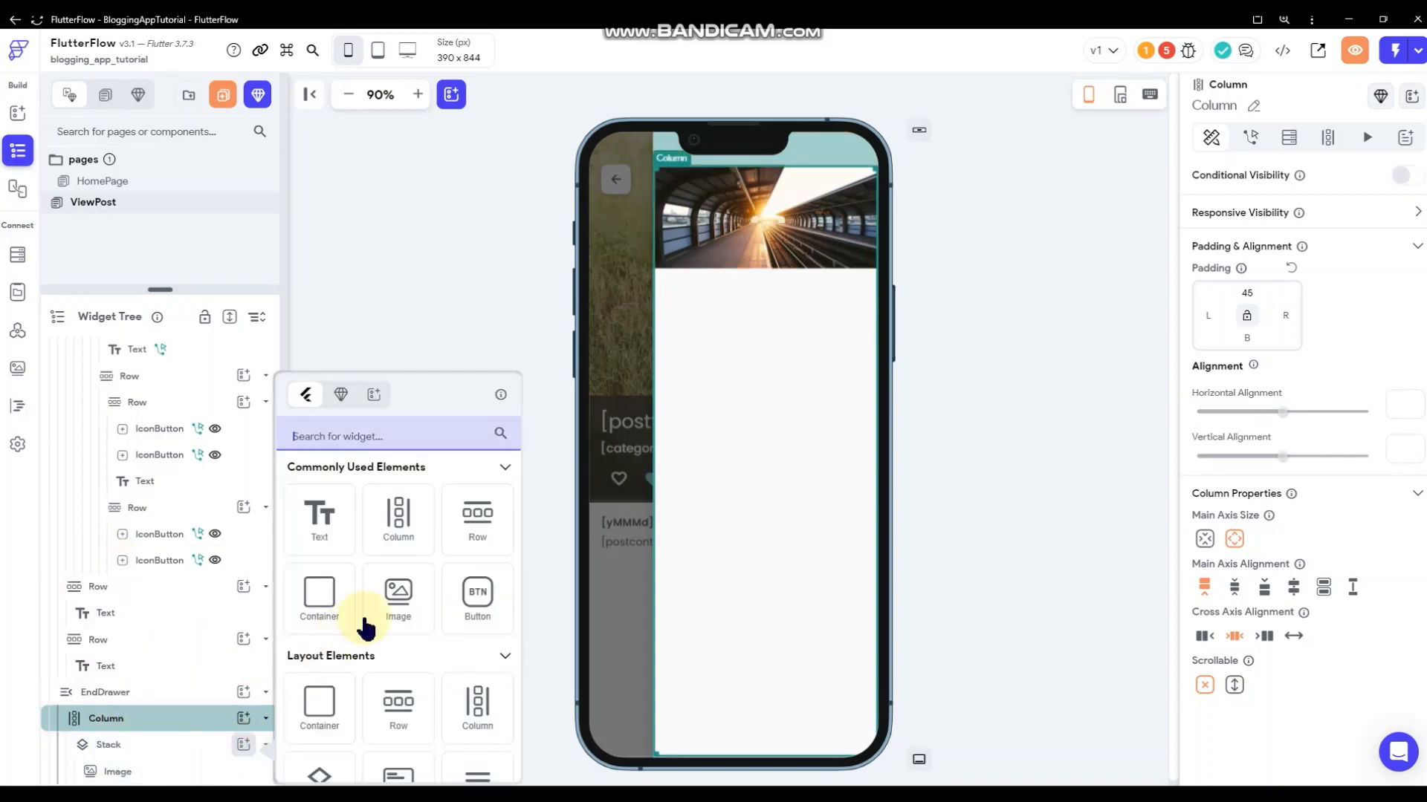
scroll(408, 608, down, 1)
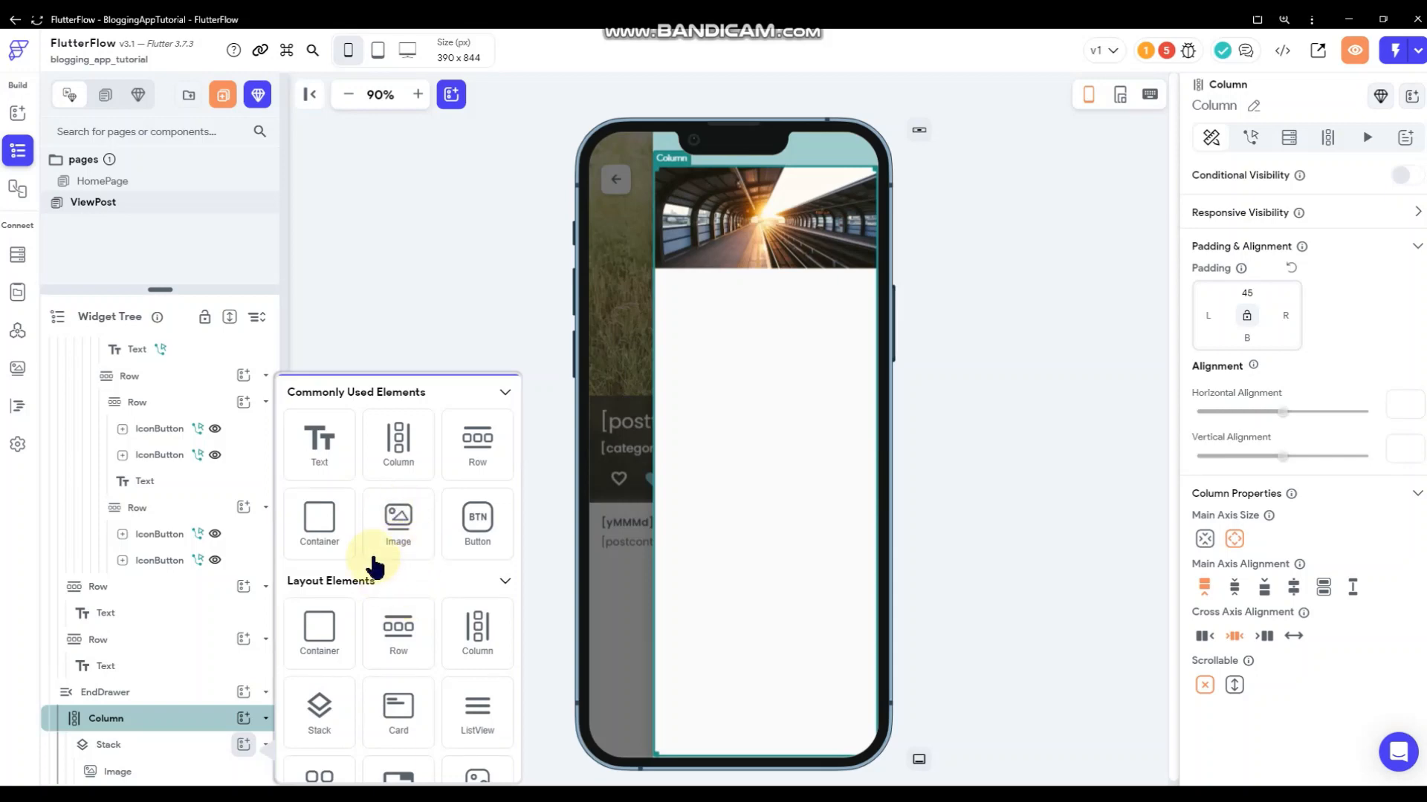
click(319, 520)
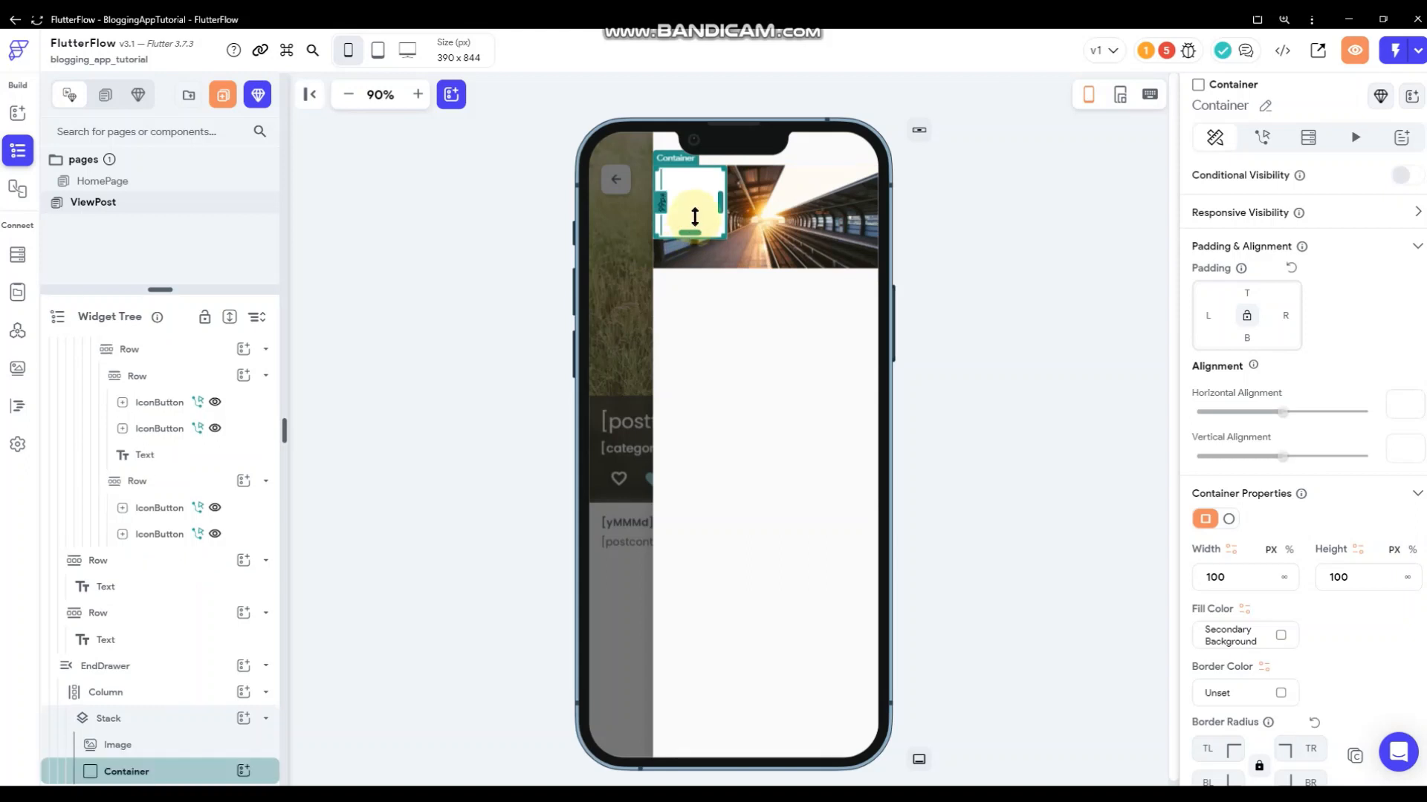
drag(695, 216, 697, 194)
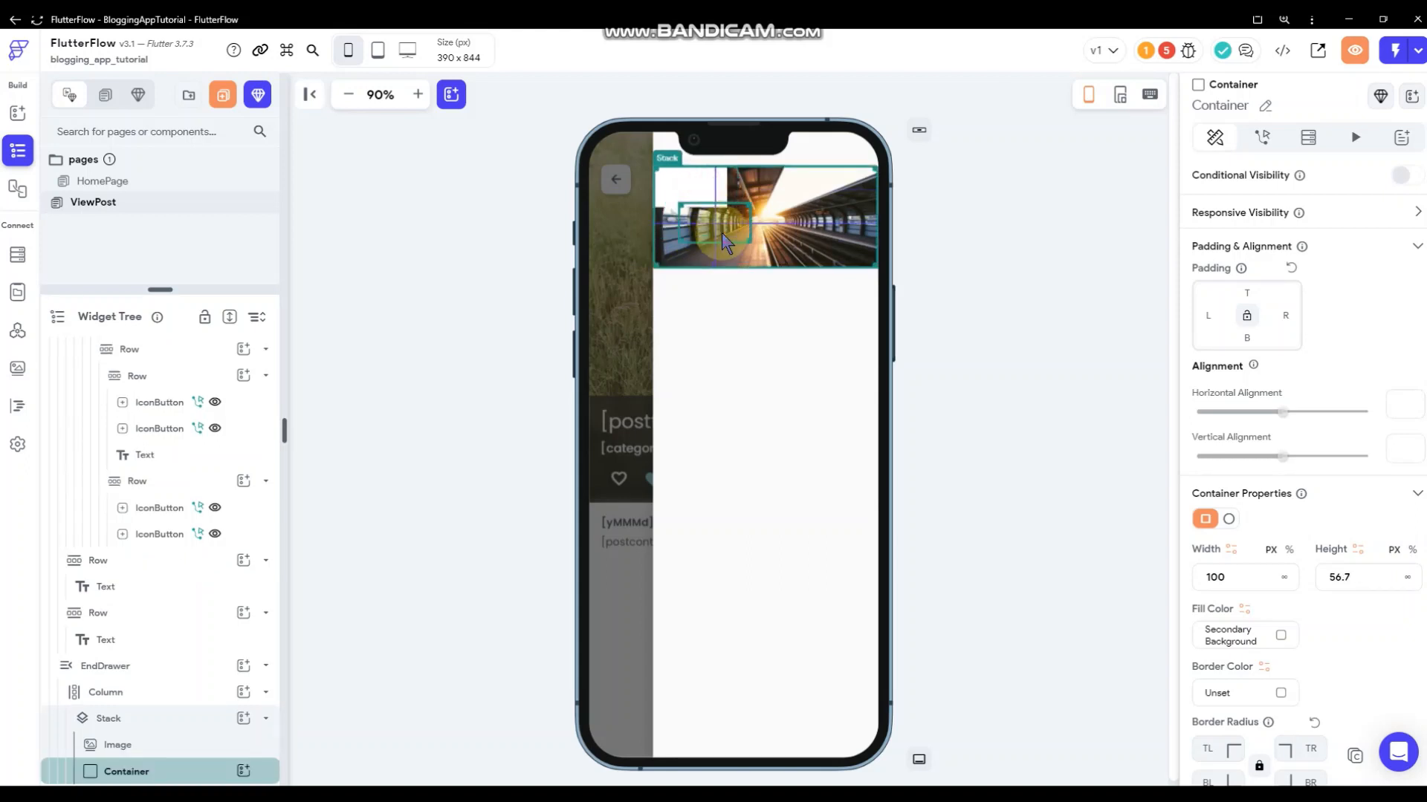
- Centre the container horizontally along the image's upper edge and set its top padding to 100
drag(724, 241, 765, 199)
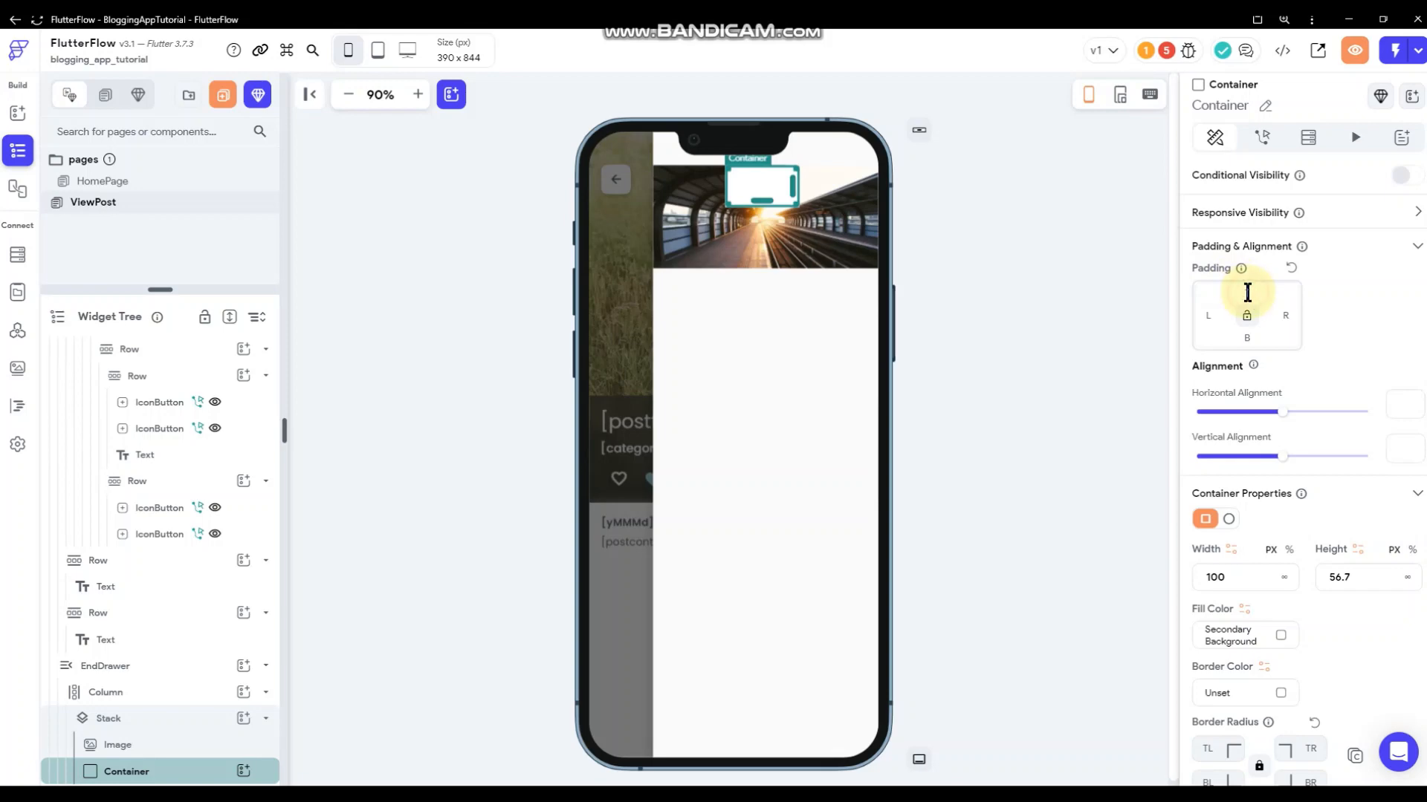
click(1248, 292)
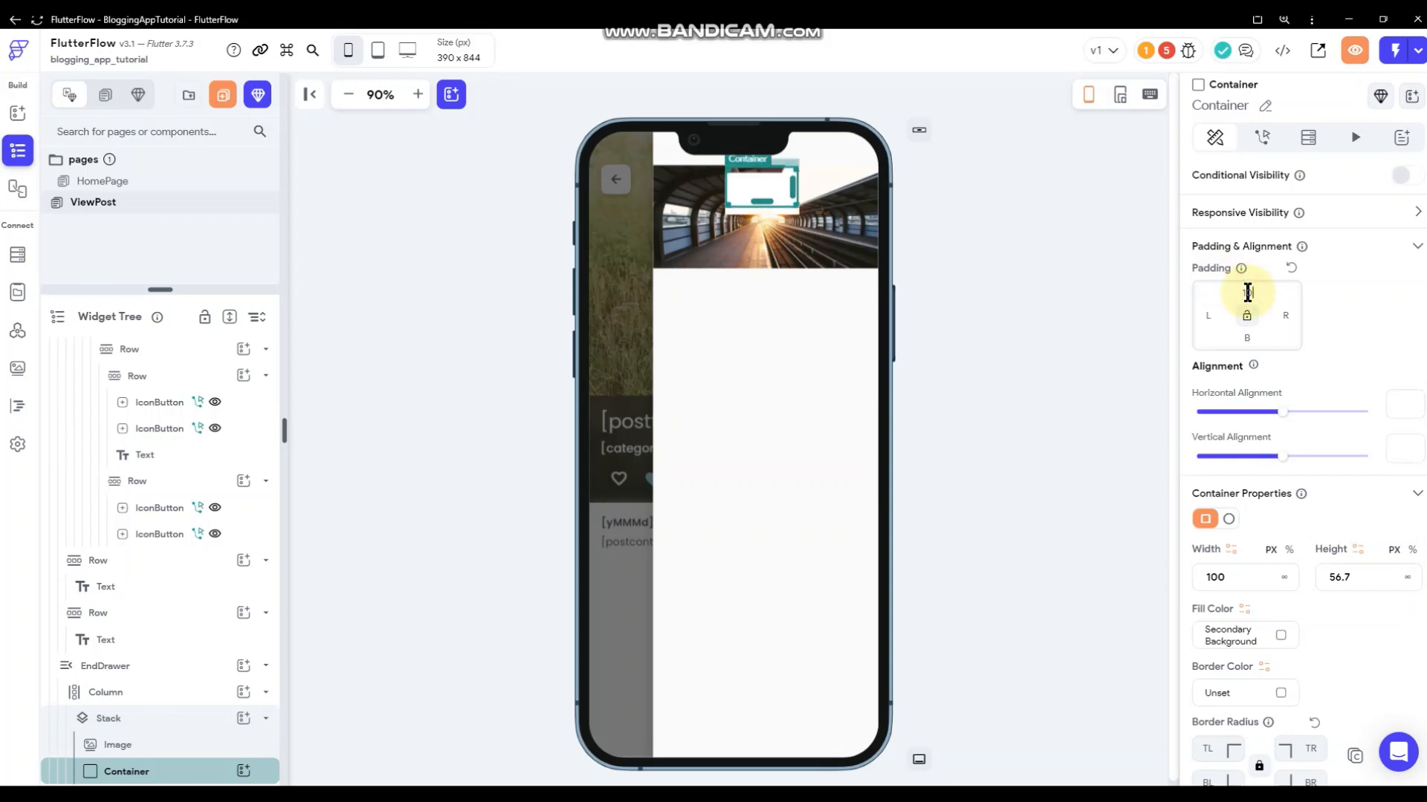
text(100)
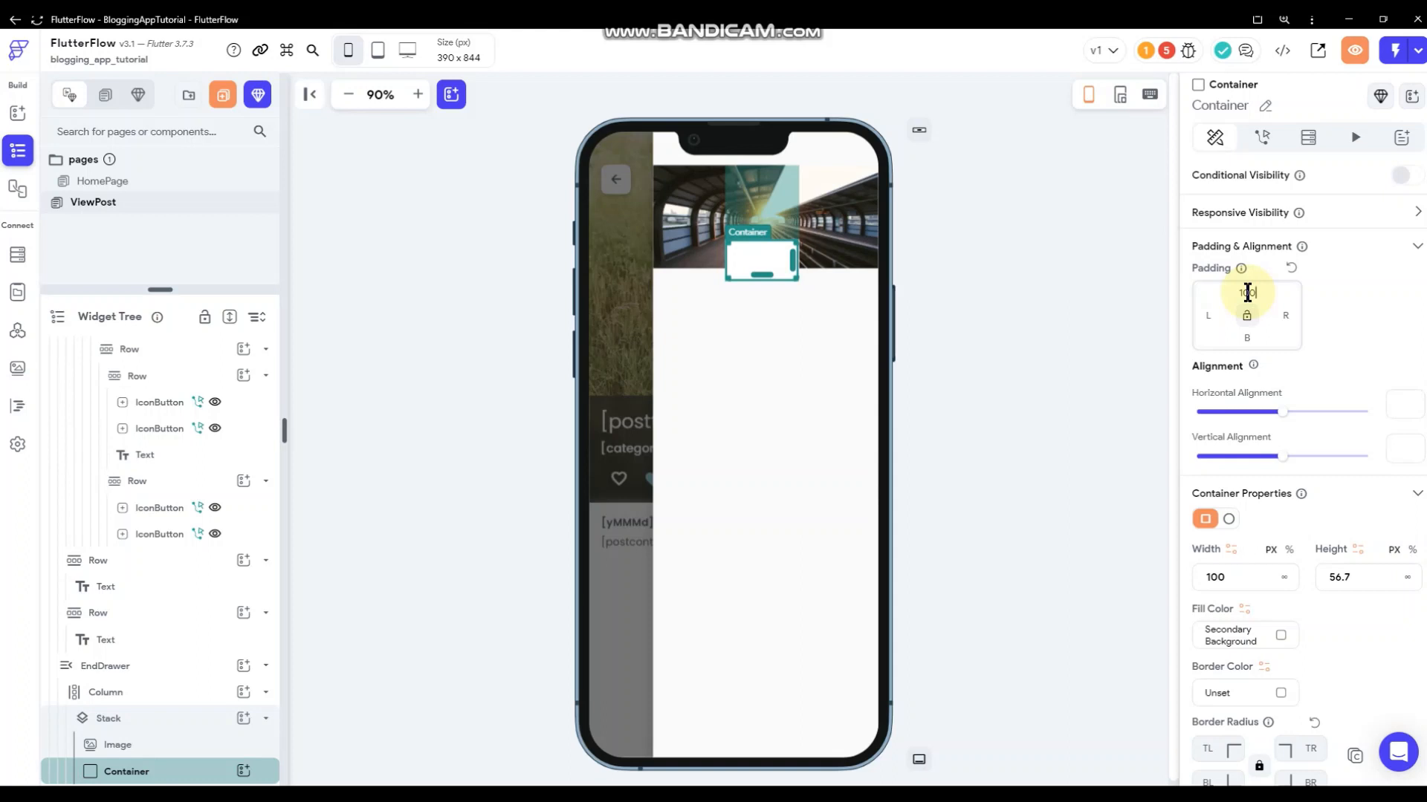
click(766, 272)
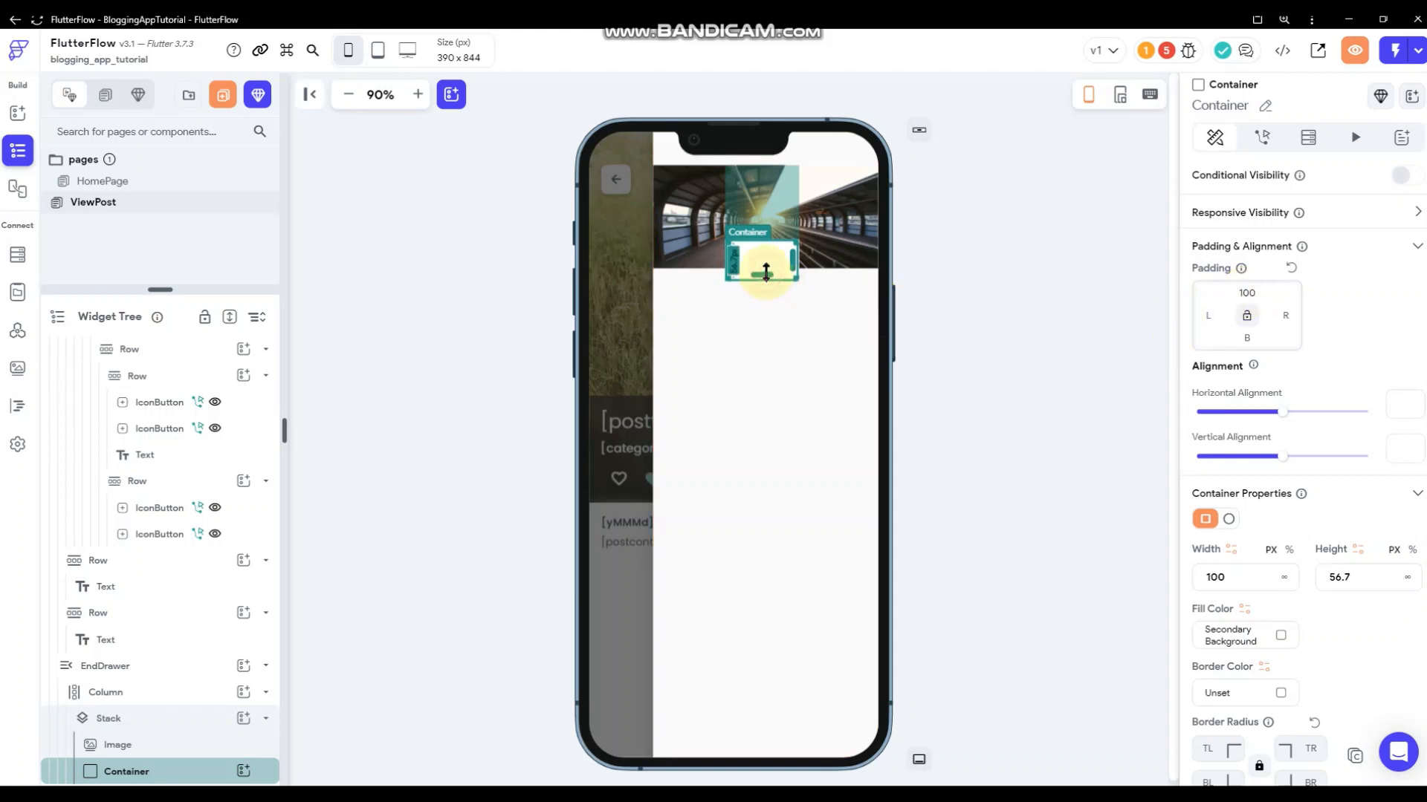
- Resize the drawer Stack's container to inf width and about 40 px height, and fill it with #531A1F24 at 33% opacity
drag(766, 269, 768, 261)
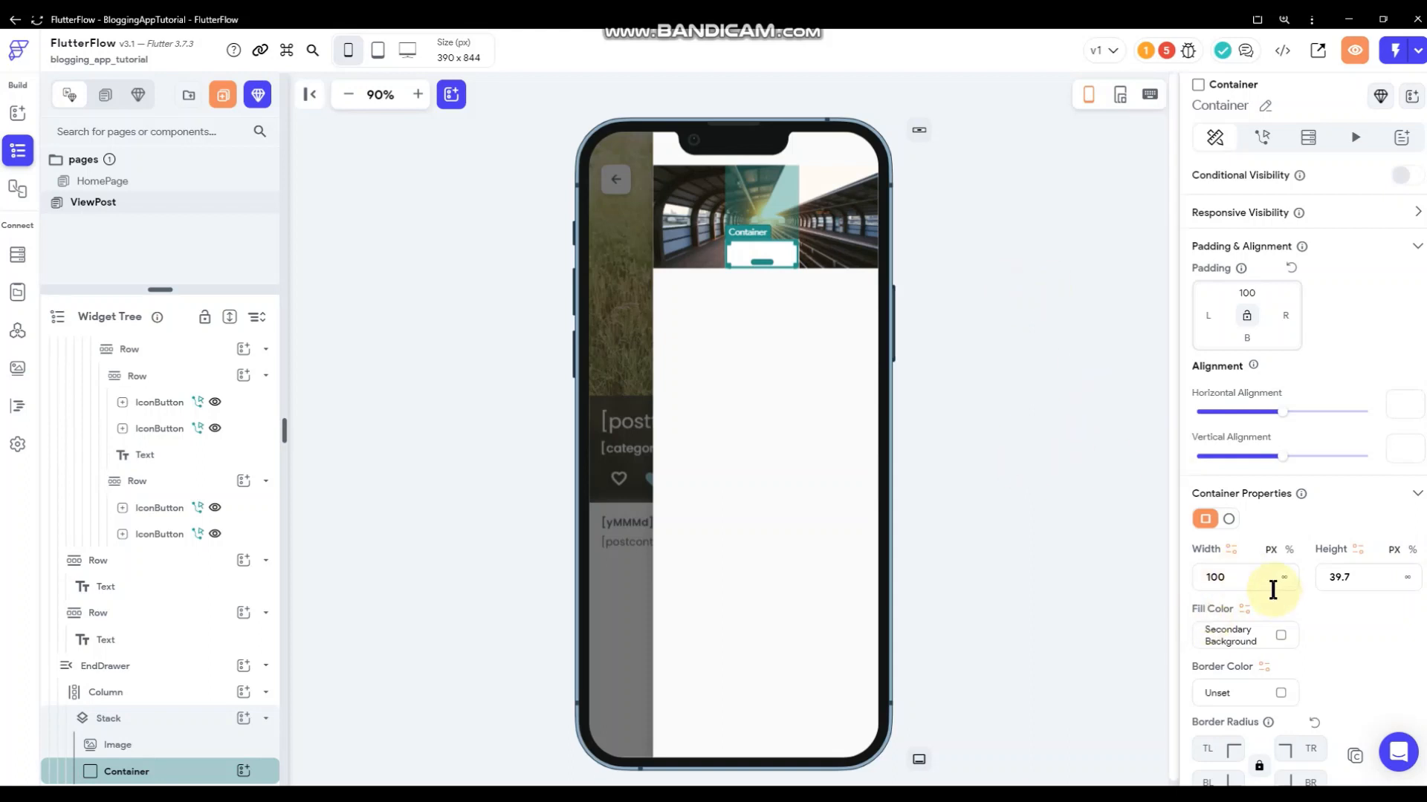
click(1284, 577)
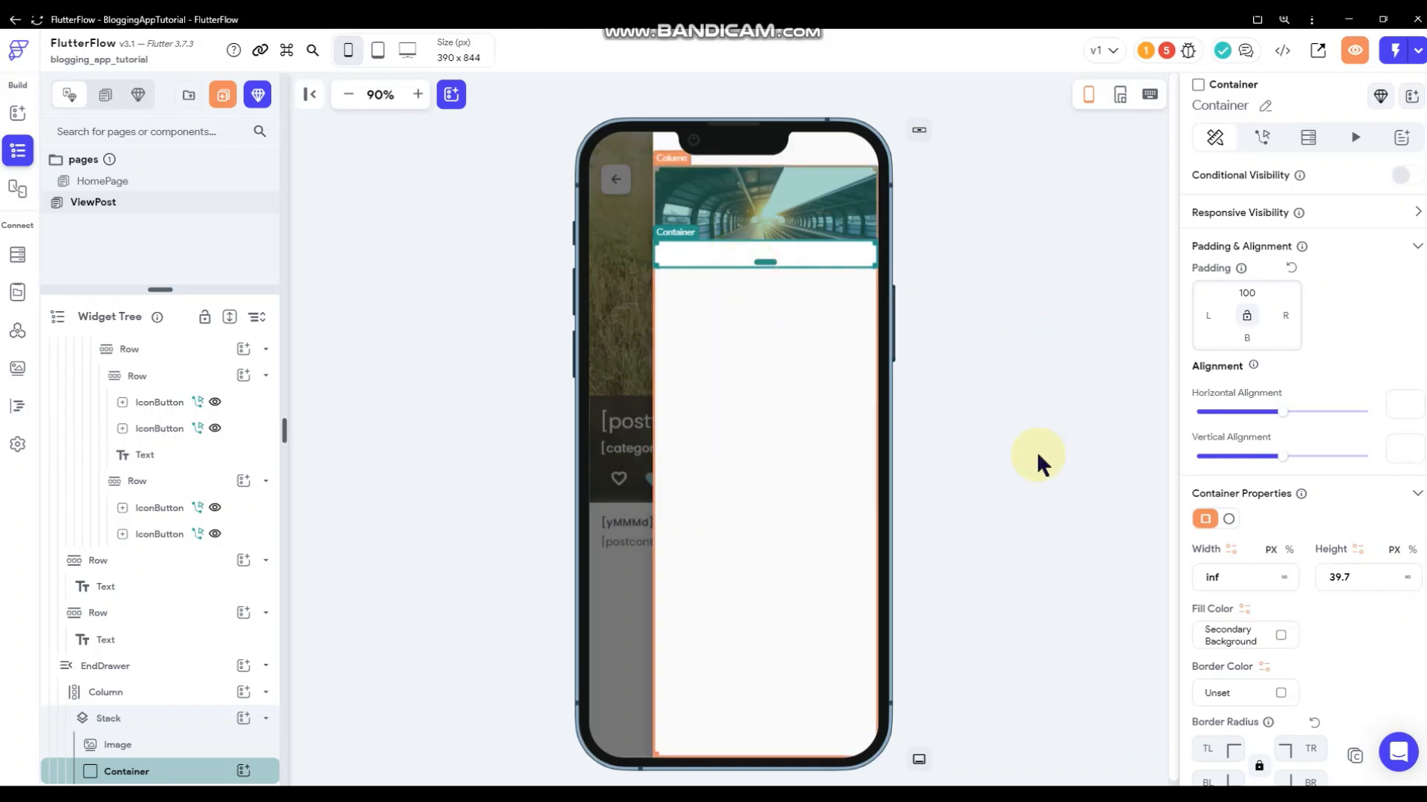
scroll(1282, 579, down, 1)
click(1281, 563)
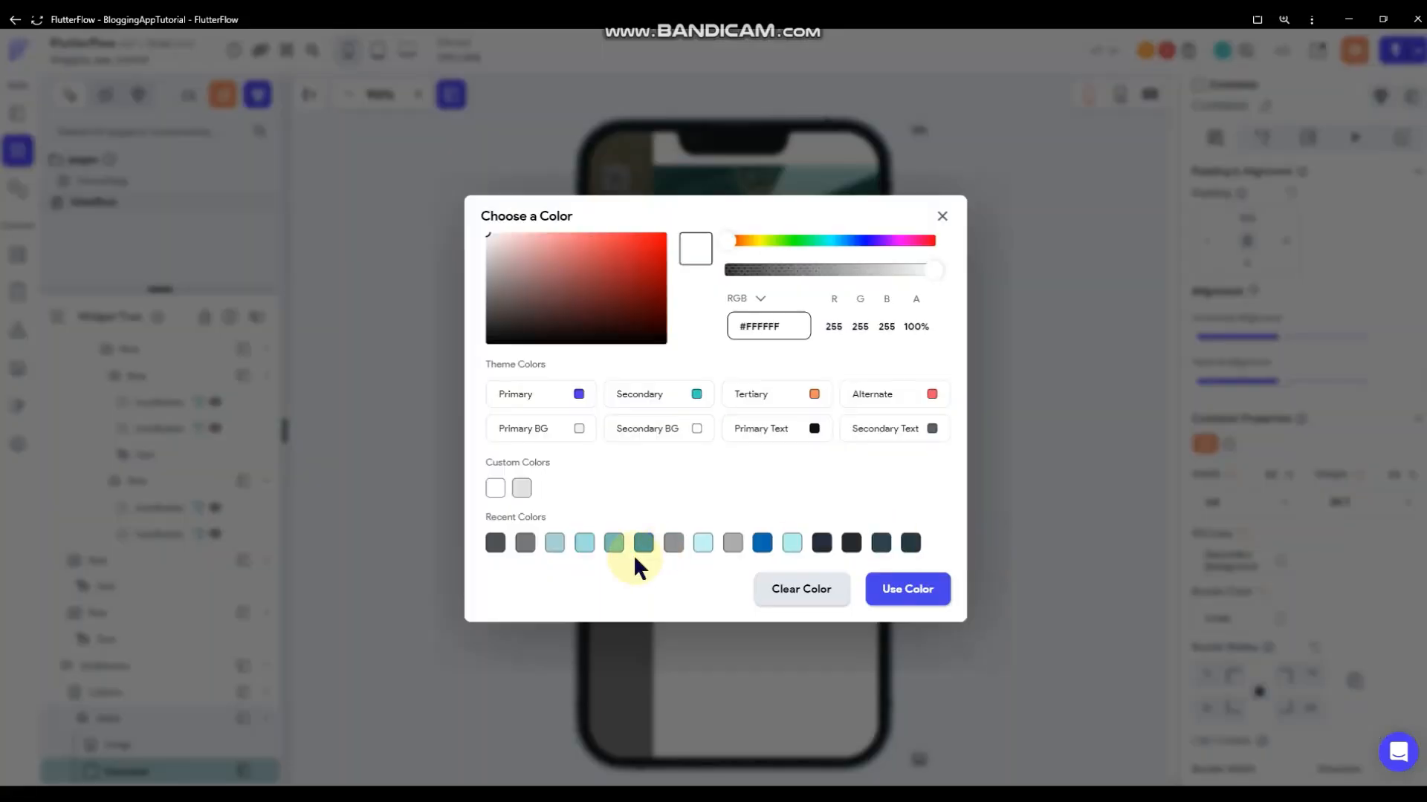
click(495, 545)
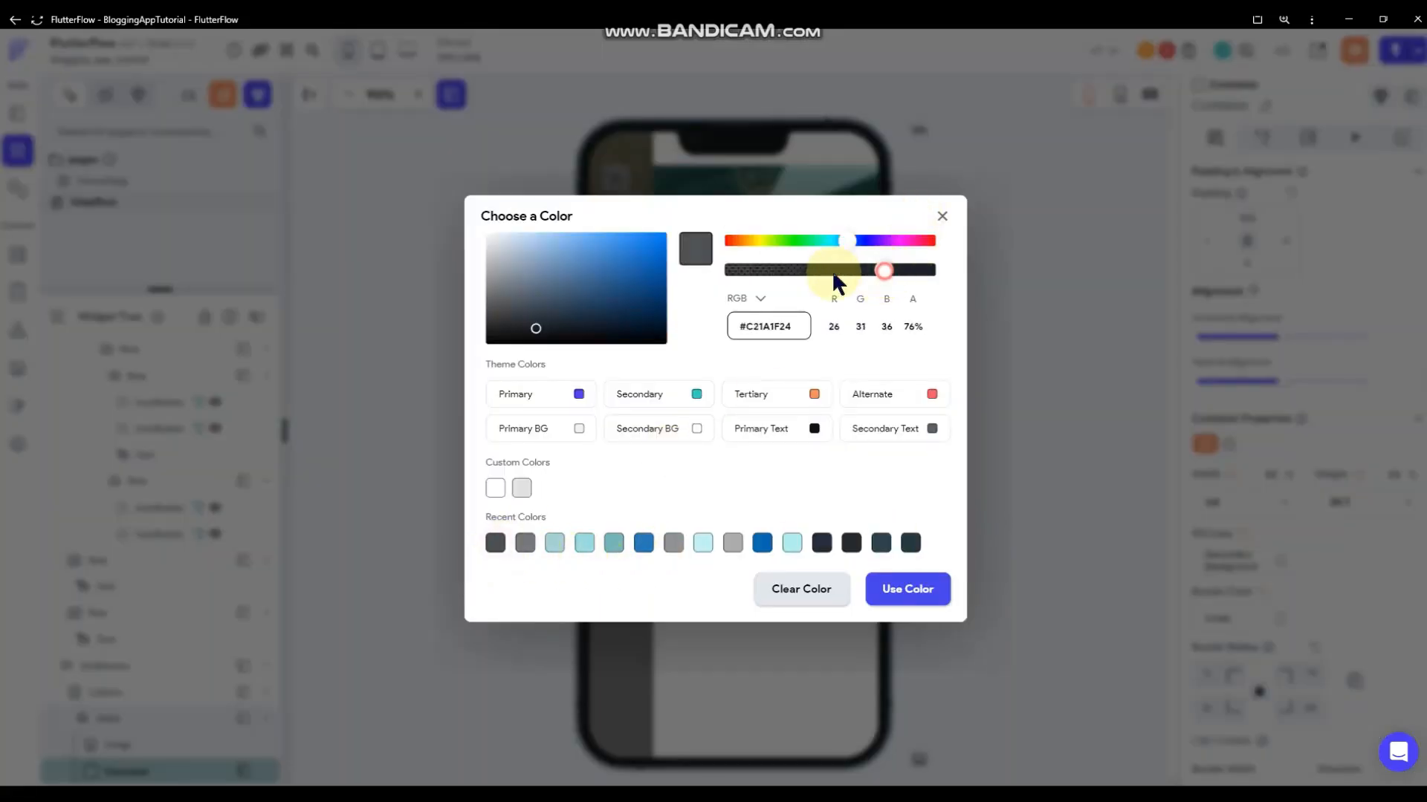
drag(833, 274, 793, 271)
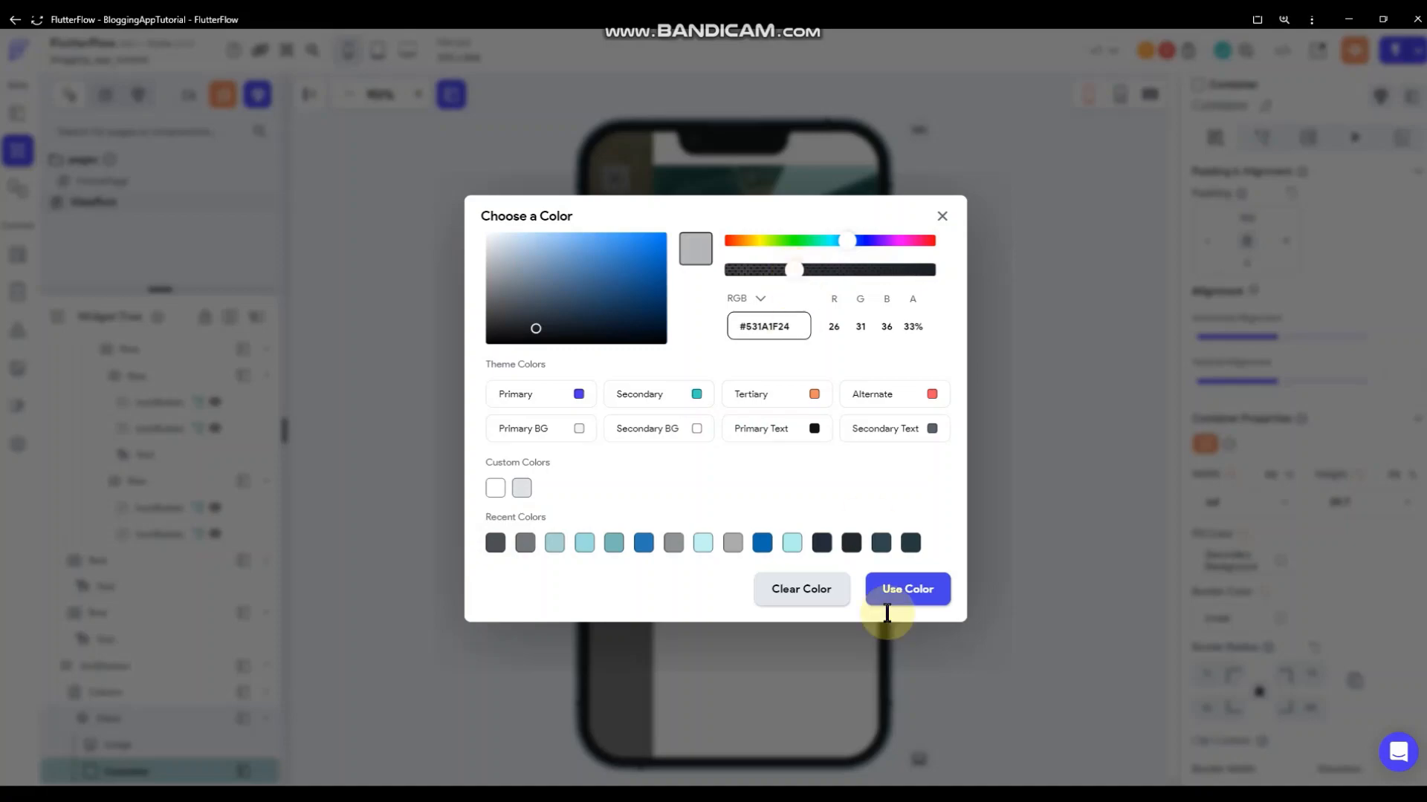
click(912, 594)
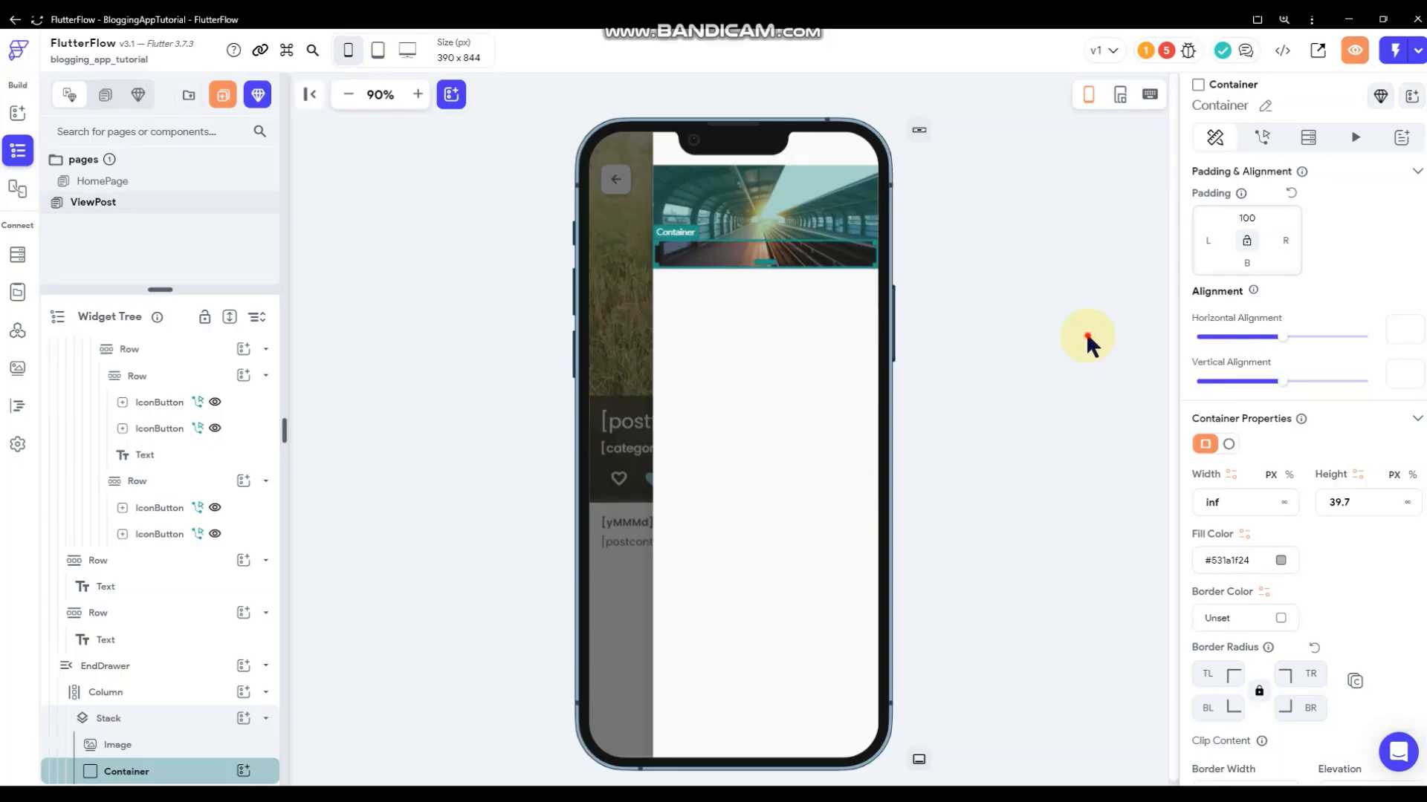
click(1086, 331)
- Add a CircleImage to the end drawer's Stack
click(798, 248)
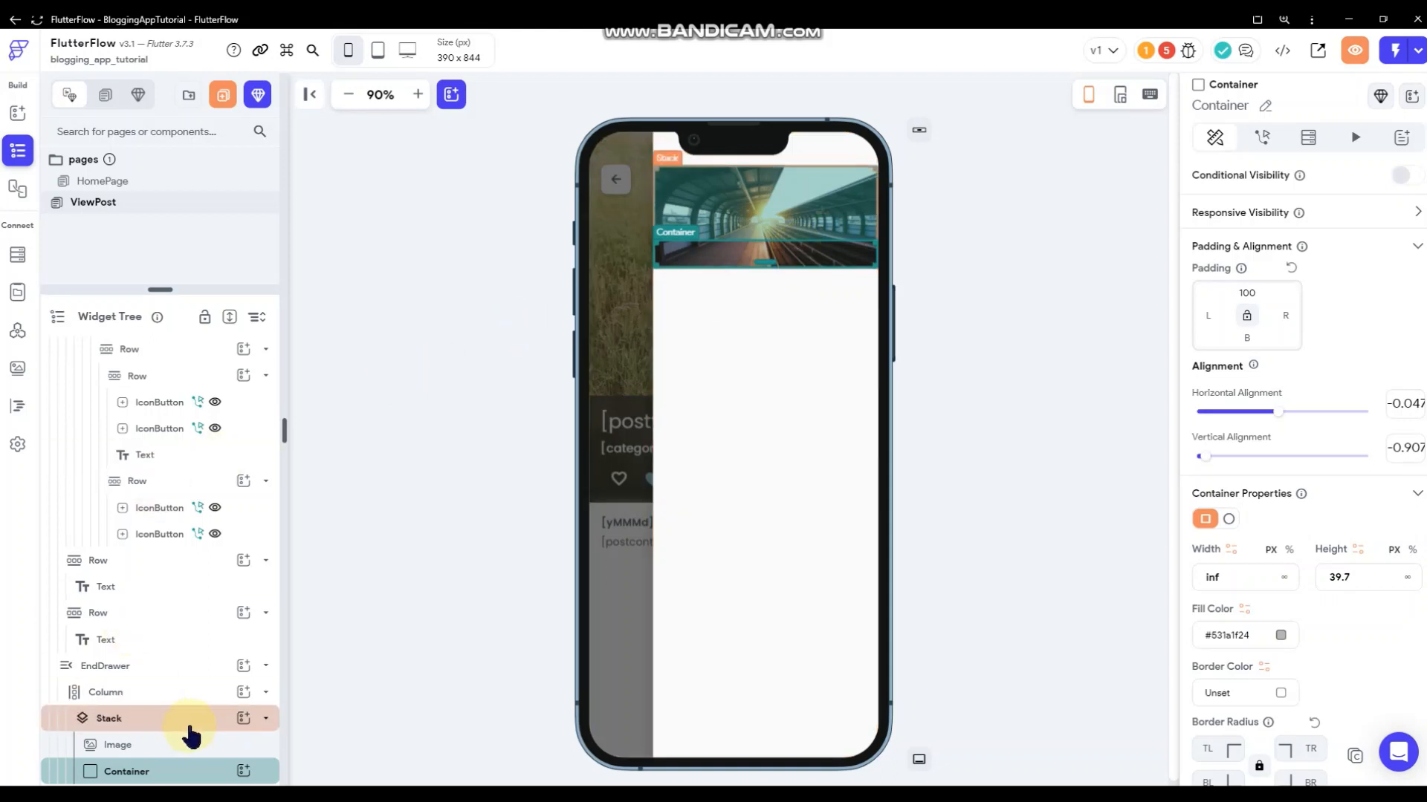
click(243, 719)
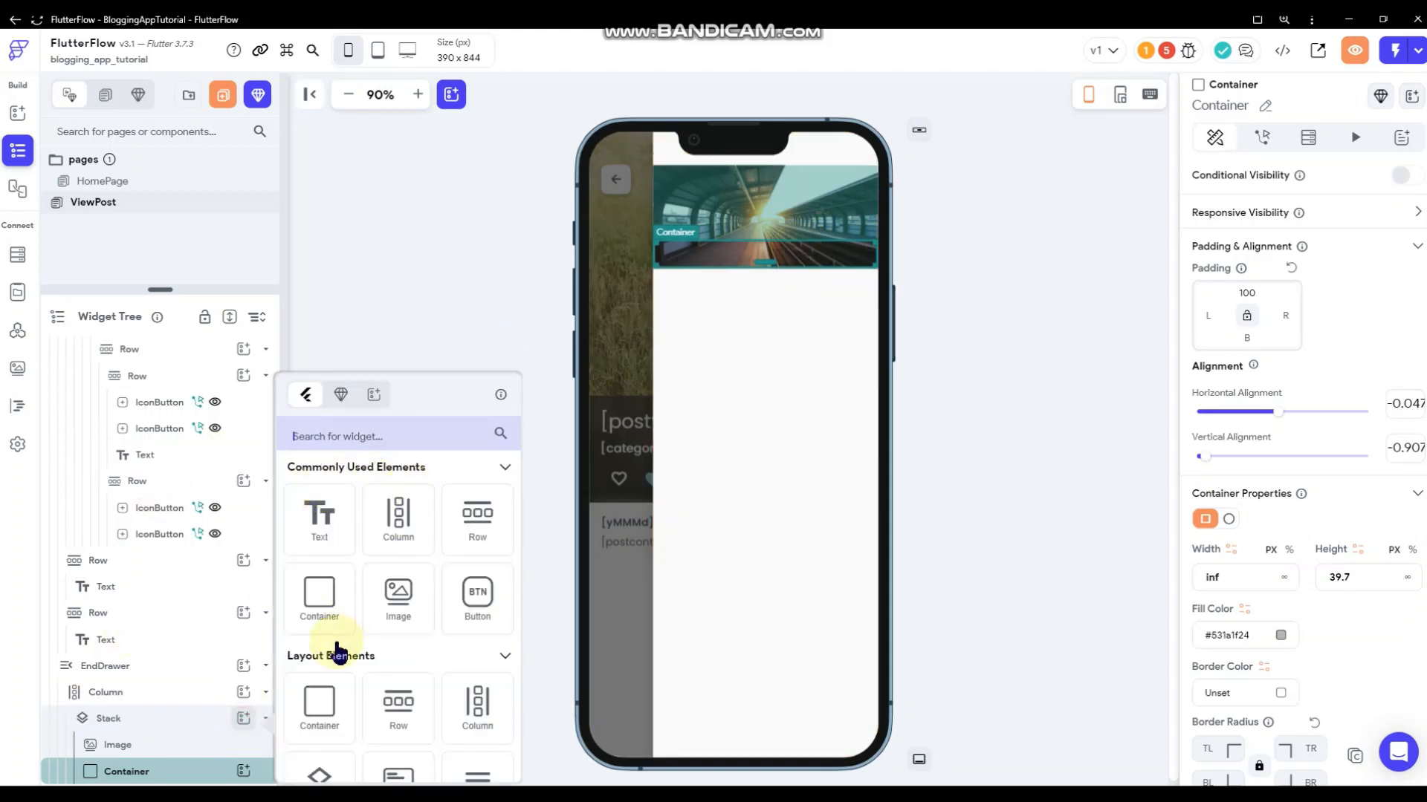
scroll(408, 637, down, 3)
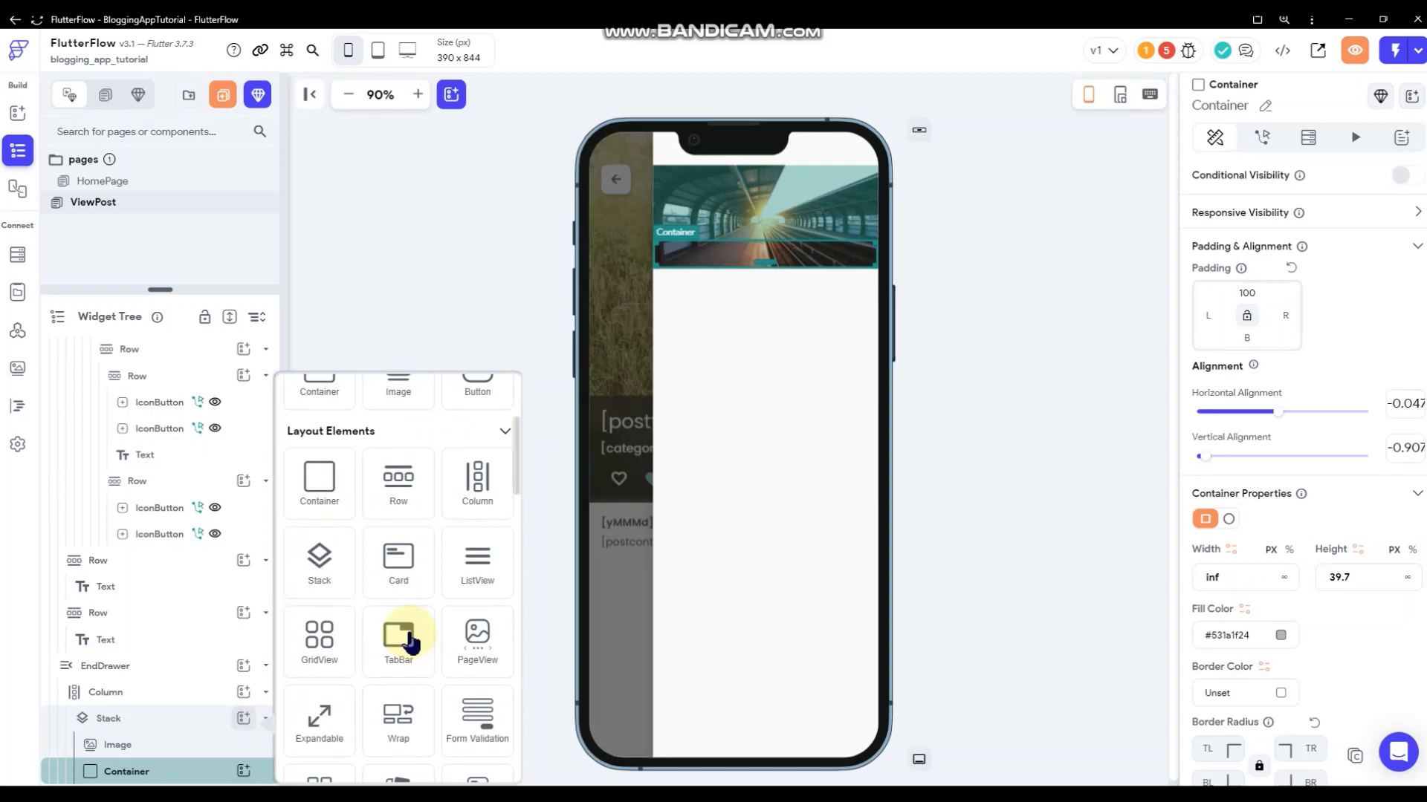
scroll(408, 640, down, 6)
click(554, 428)
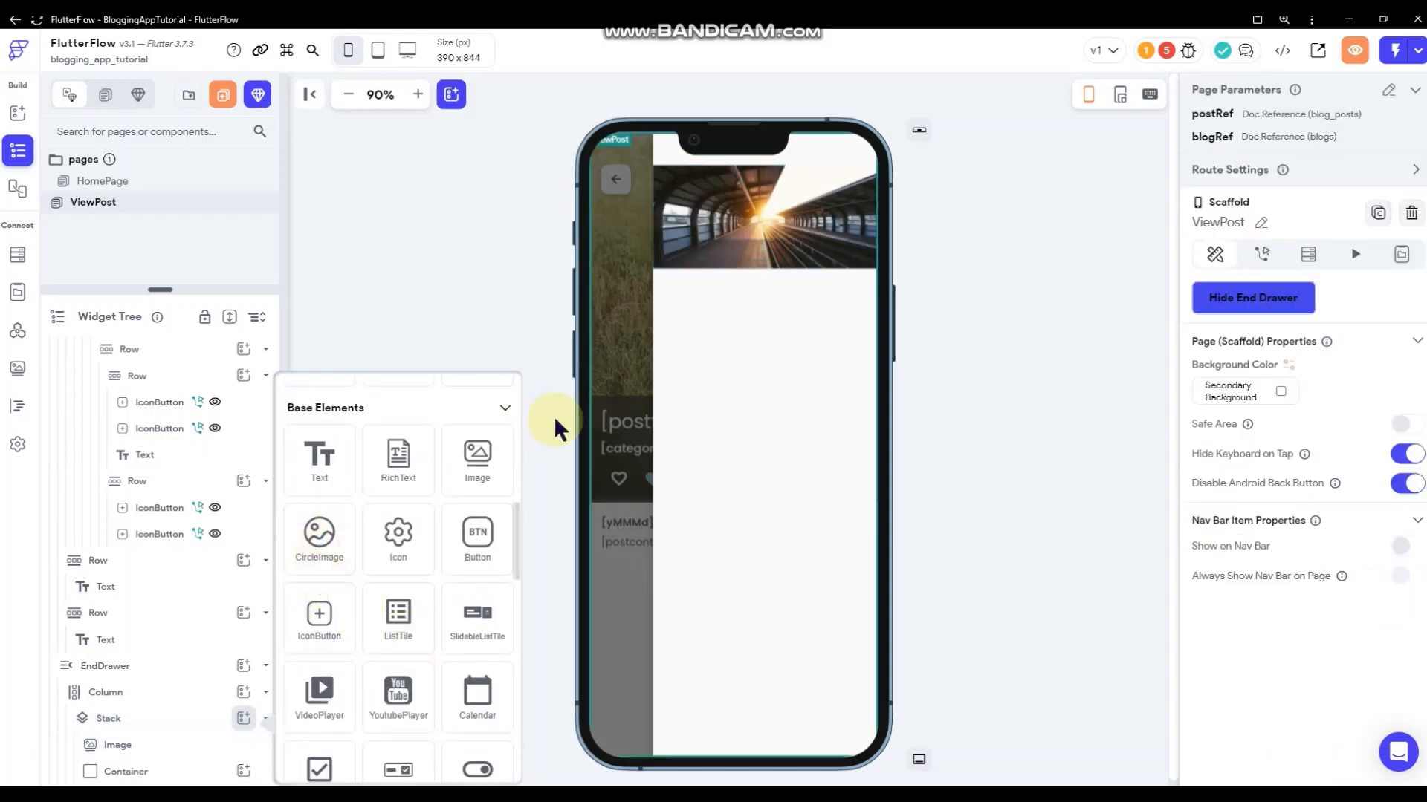
click(318, 532)
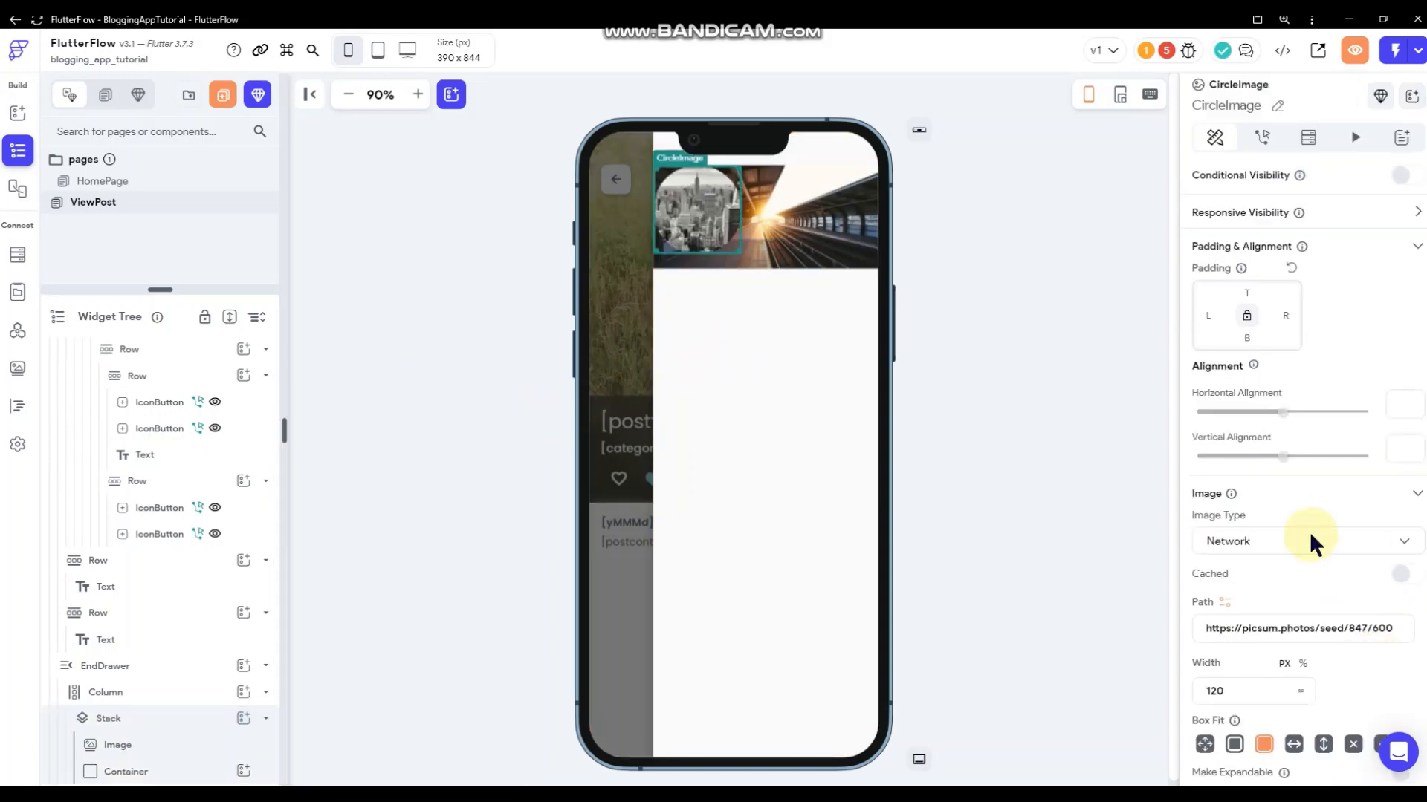
- Set the circle image's width to 75 px
double_click(1251, 687)
text(40)
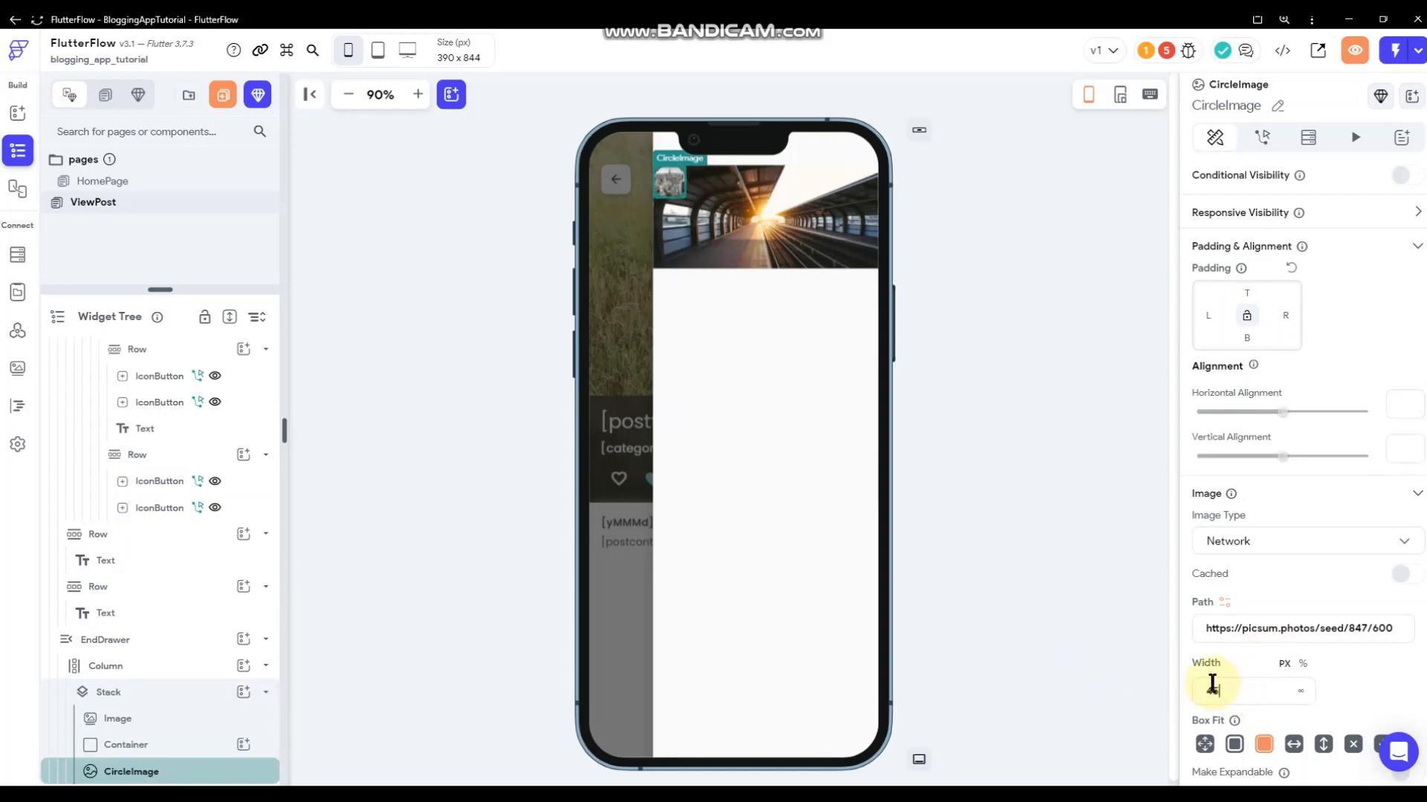
text(5)
key(Return)
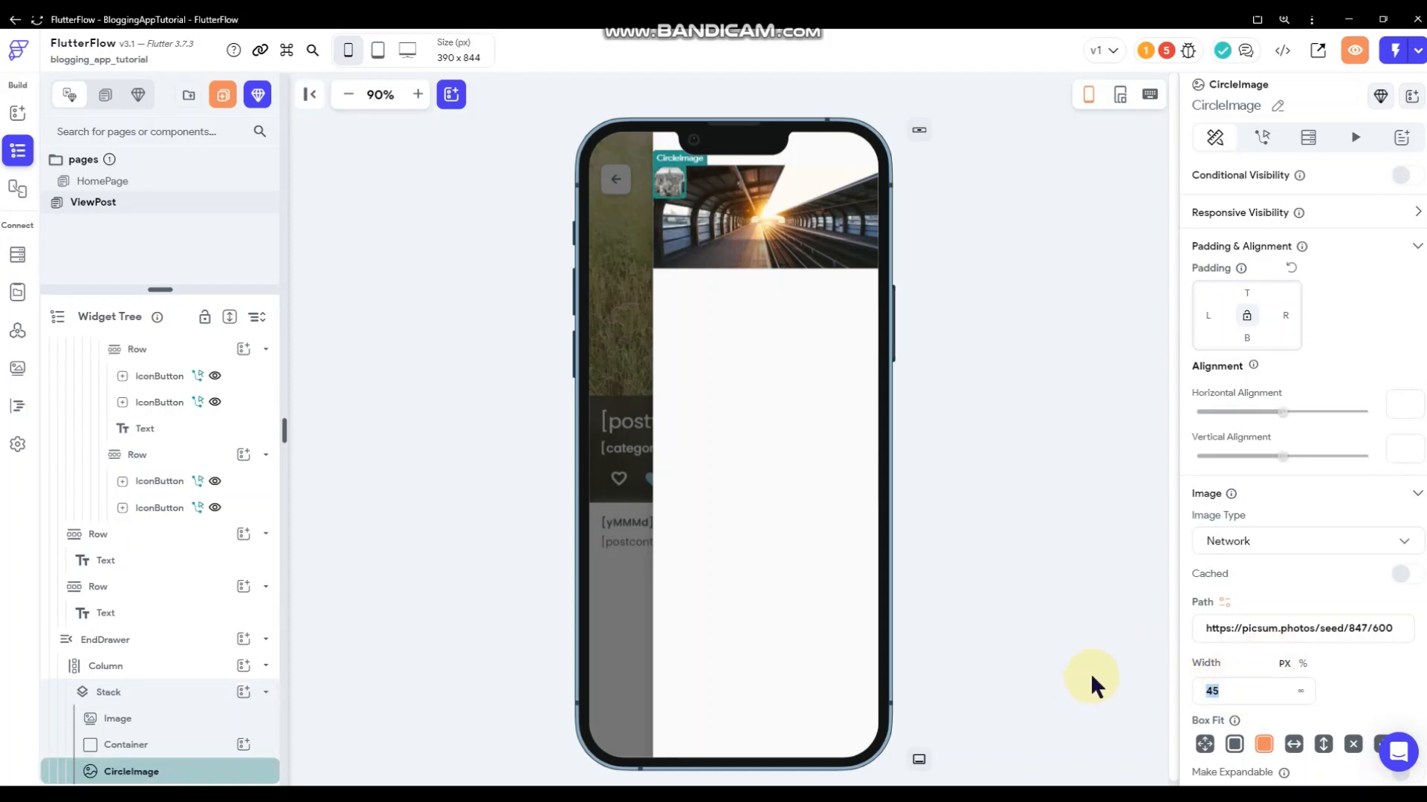
text(85)
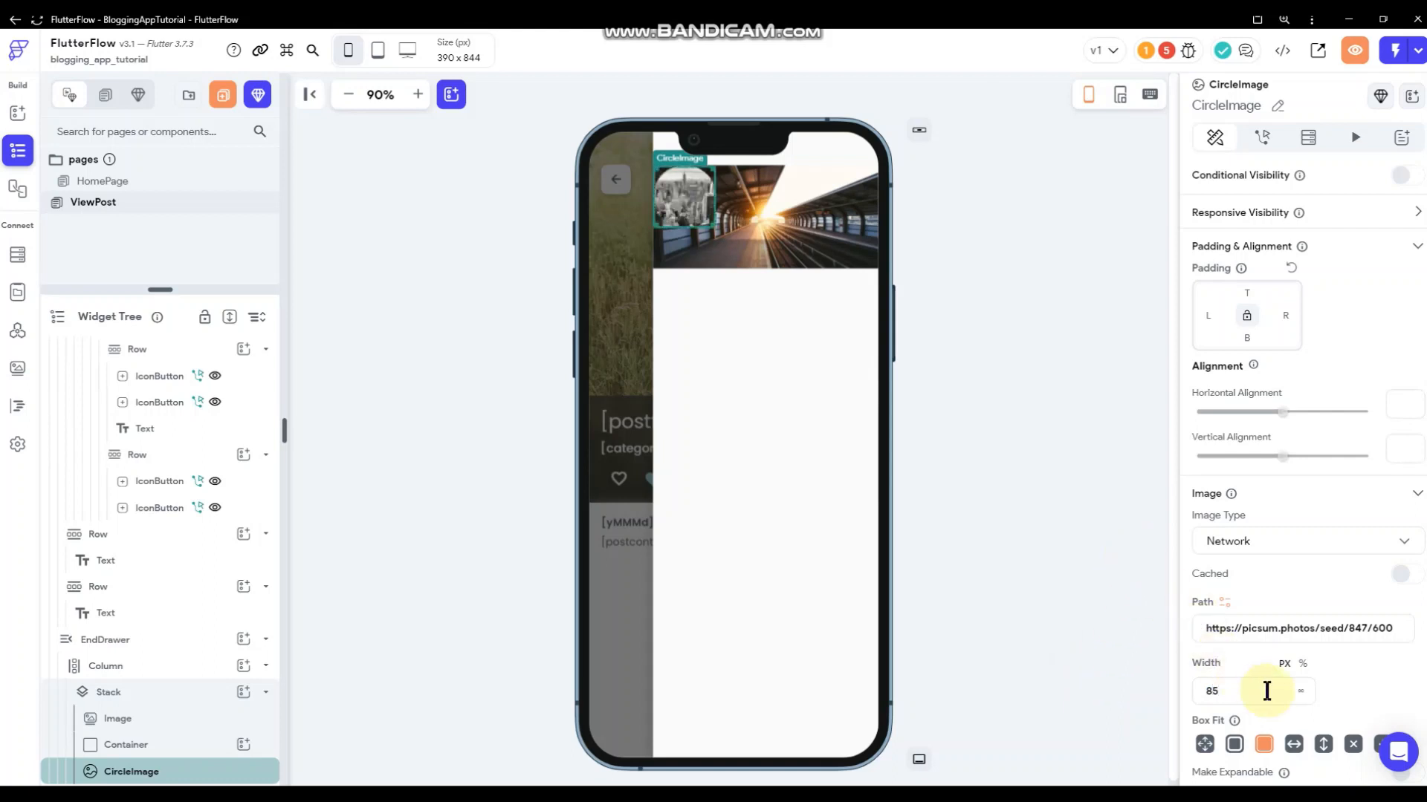
double_click(1221, 690)
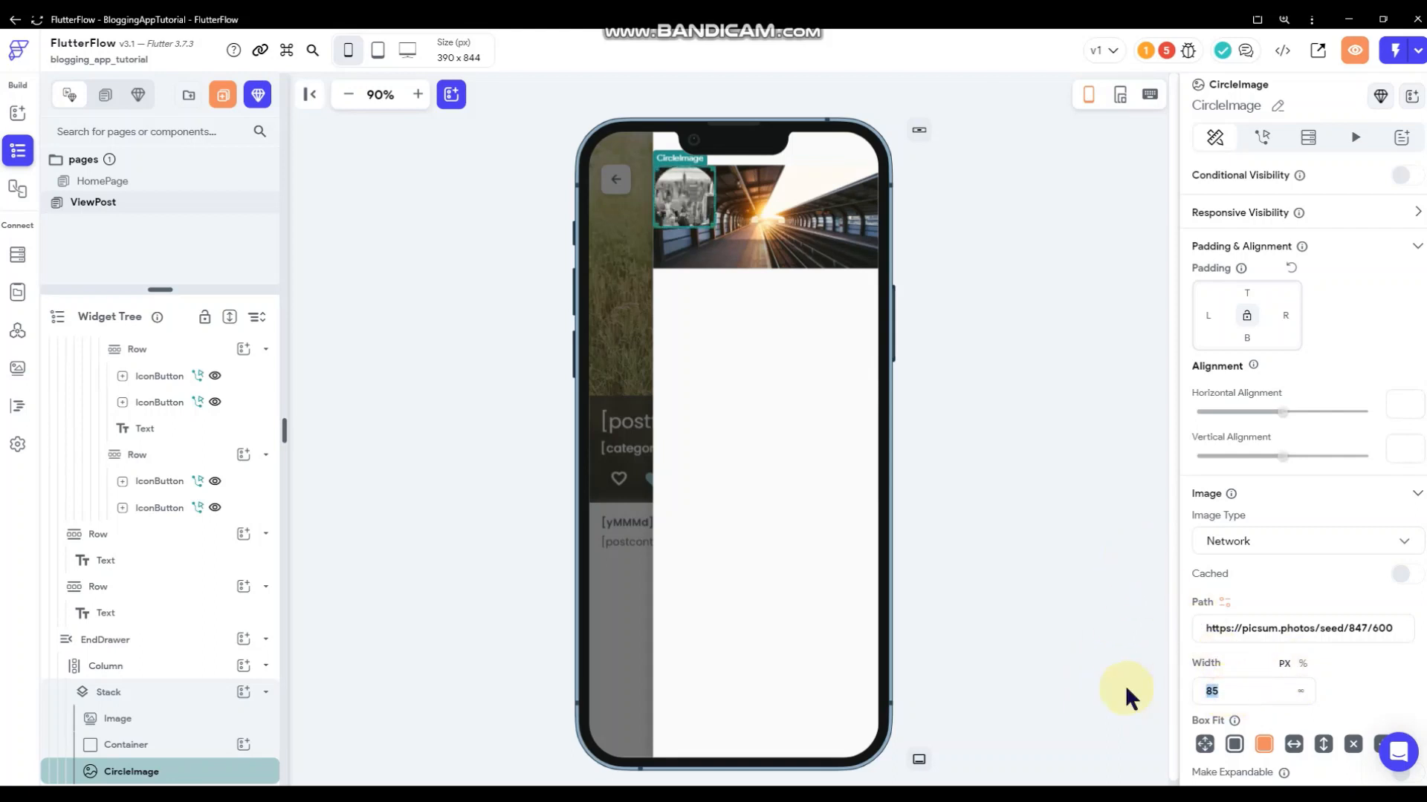
text(75)
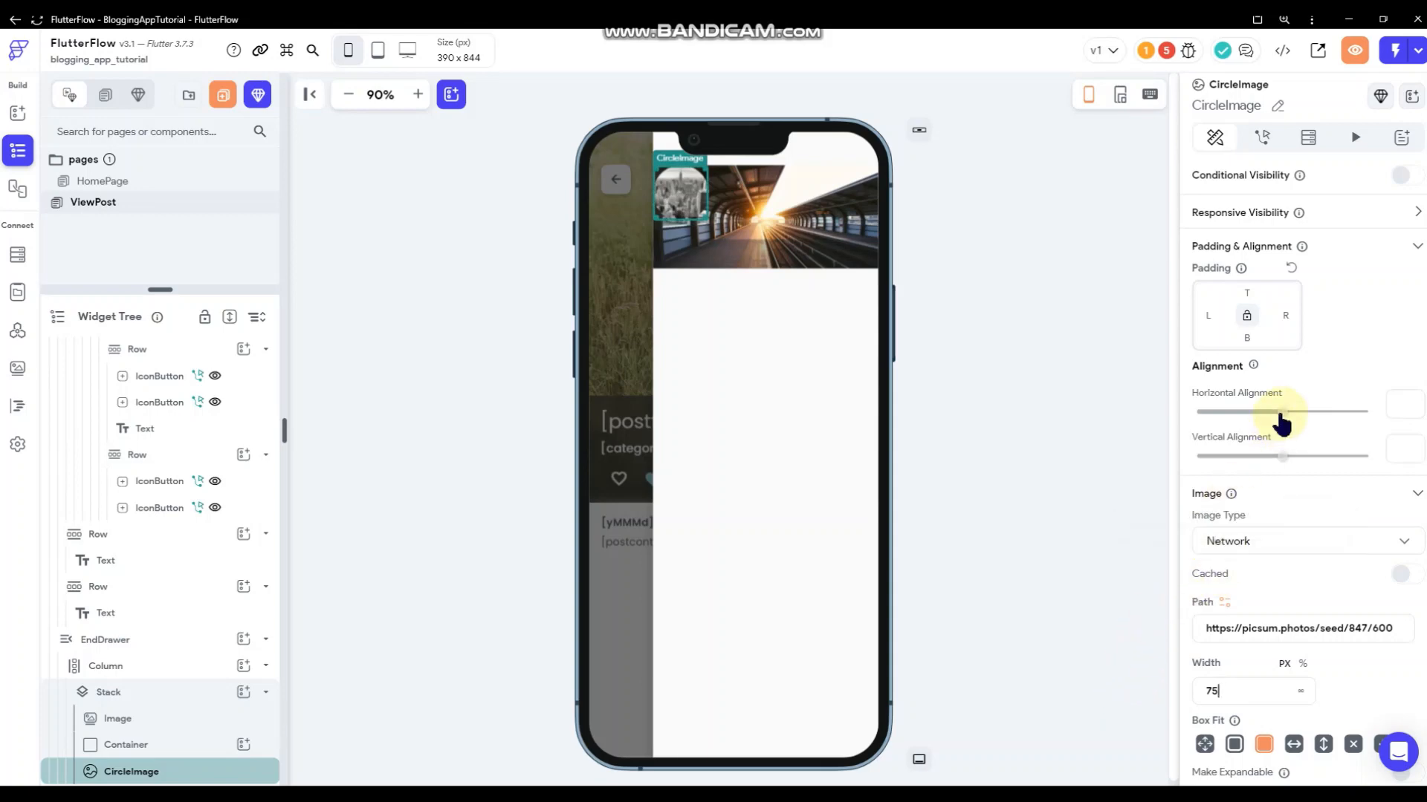
- Set the circle image's horizontal alignment to -0.8 and its top padding to 90
drag(1283, 419, 1213, 414)
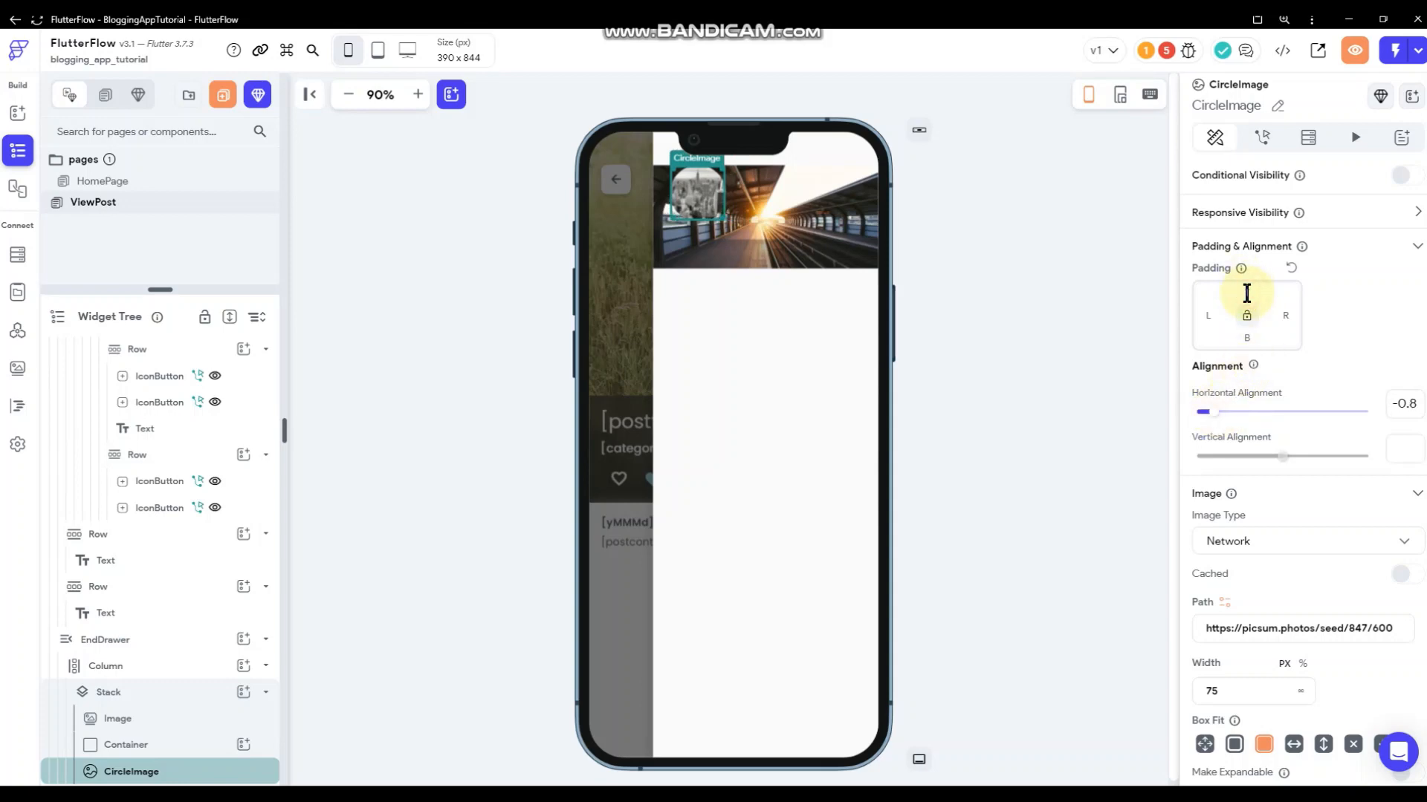
click(1247, 293)
text(100)
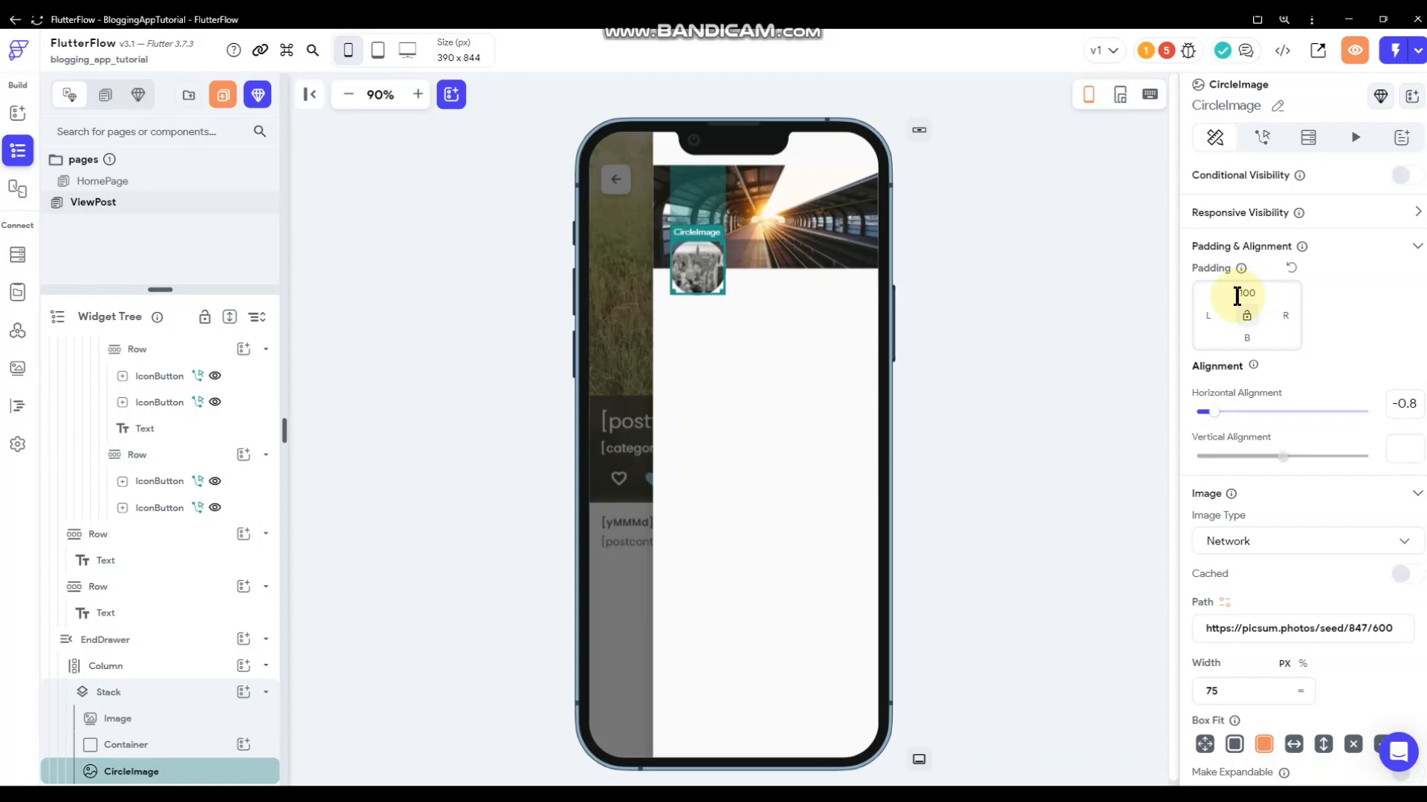
key(ctrl+a)
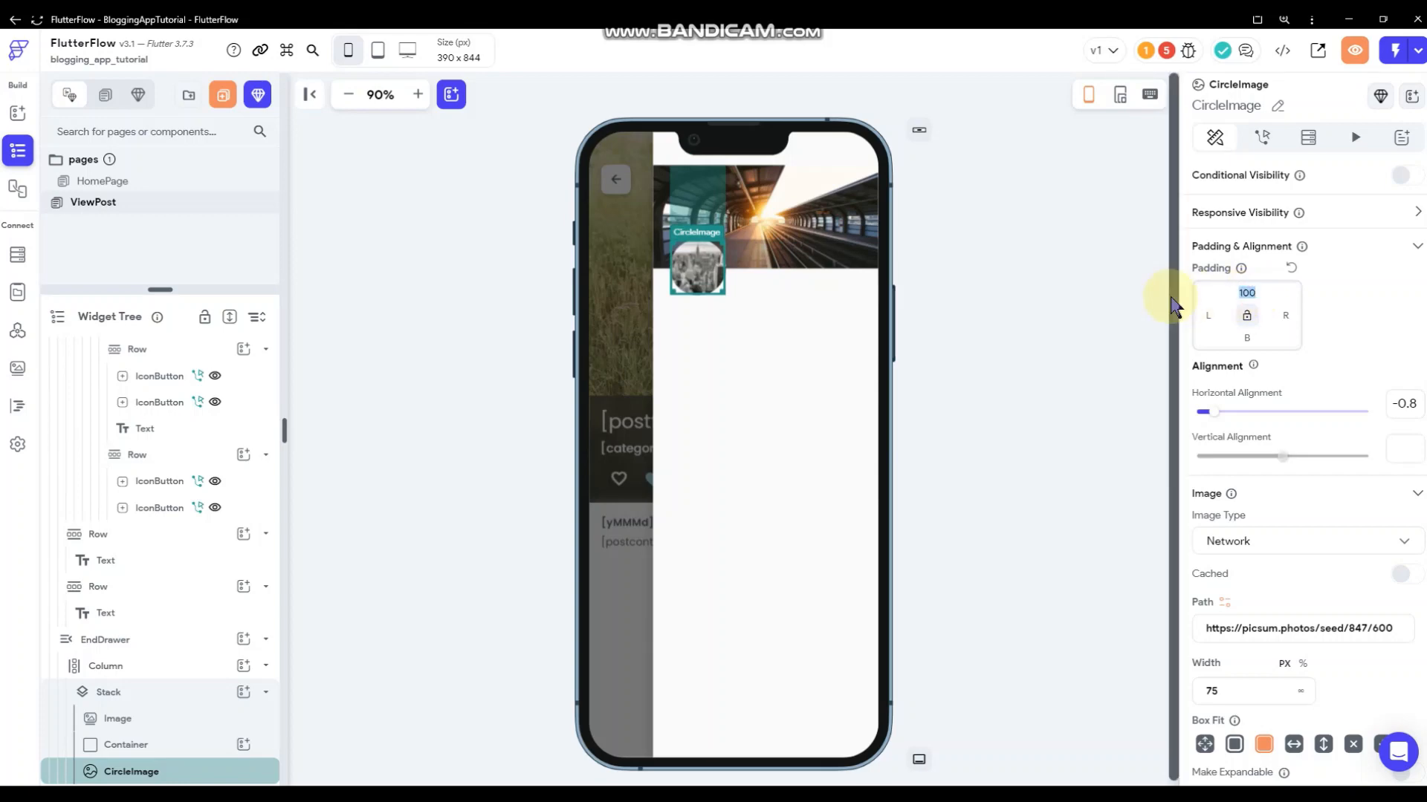
text(90)
click(983, 320)
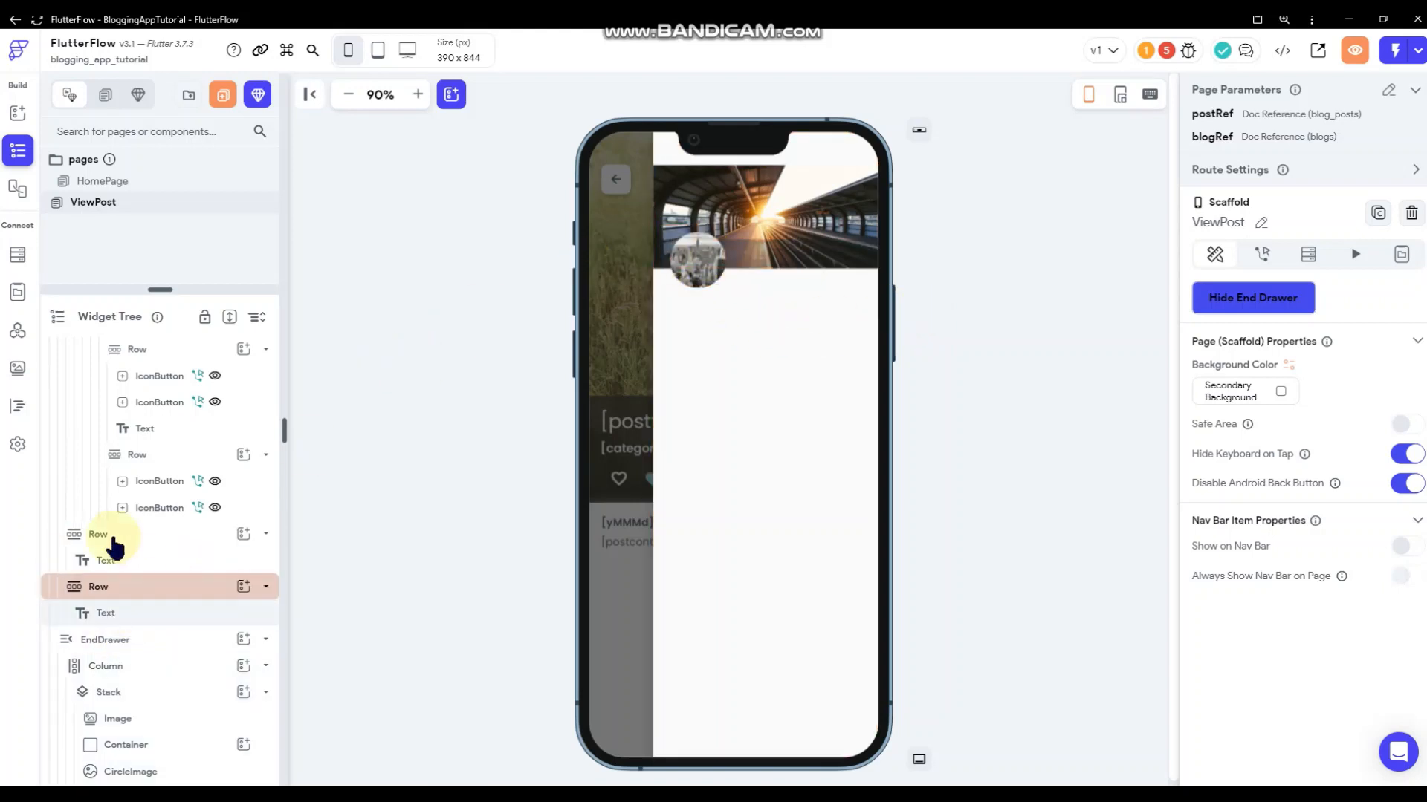
- Add a Row inside the Stack's container and set the row's left padding to 100
click(244, 745)
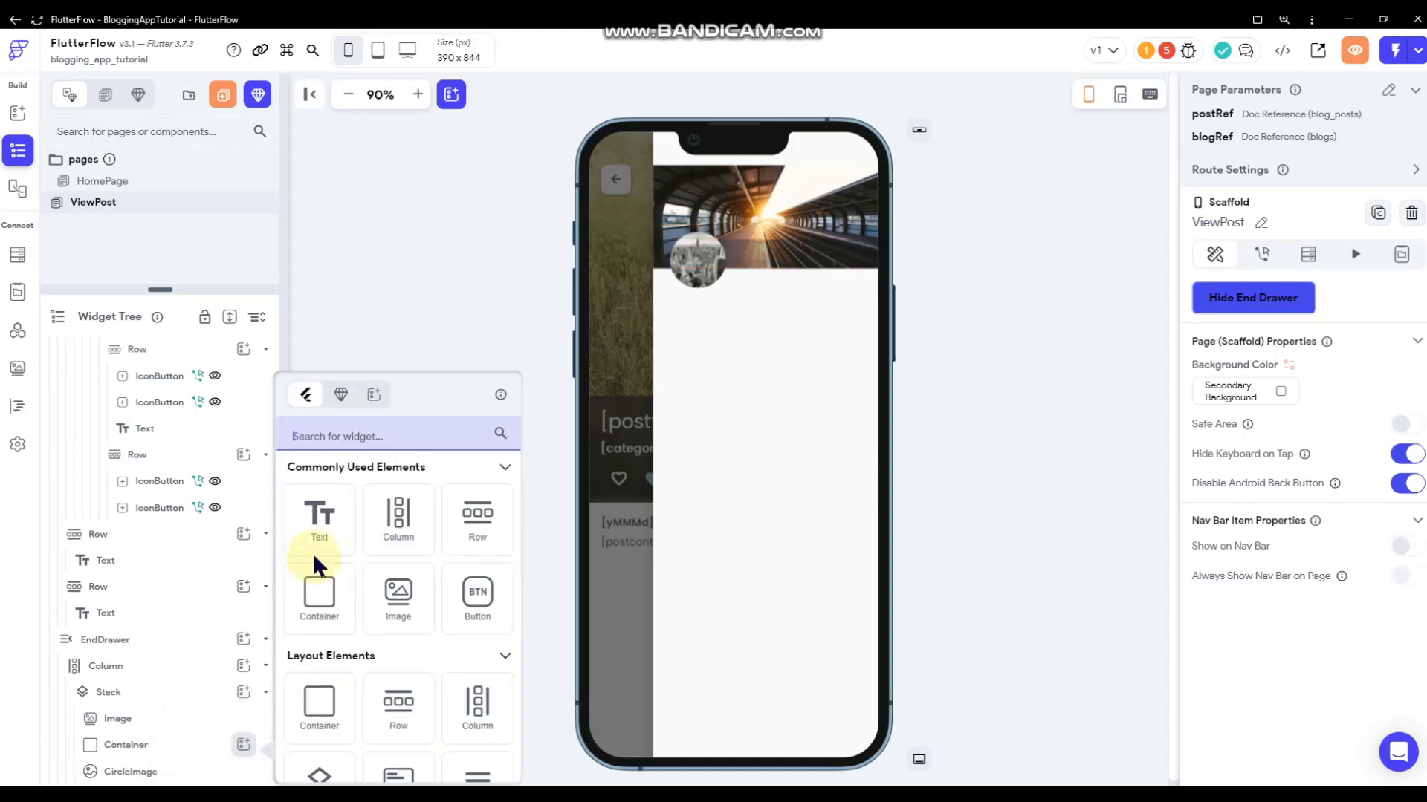
click(465, 519)
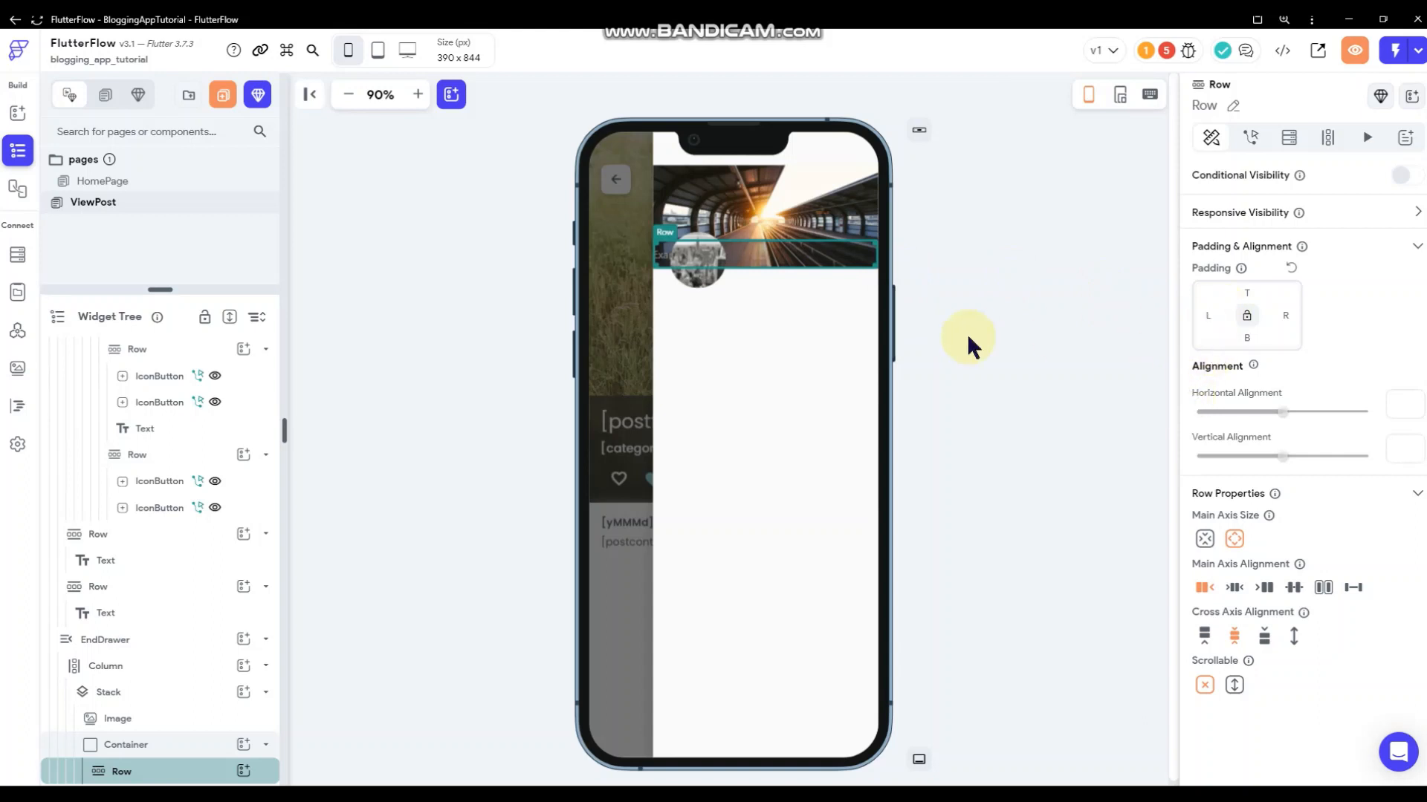
text(45)
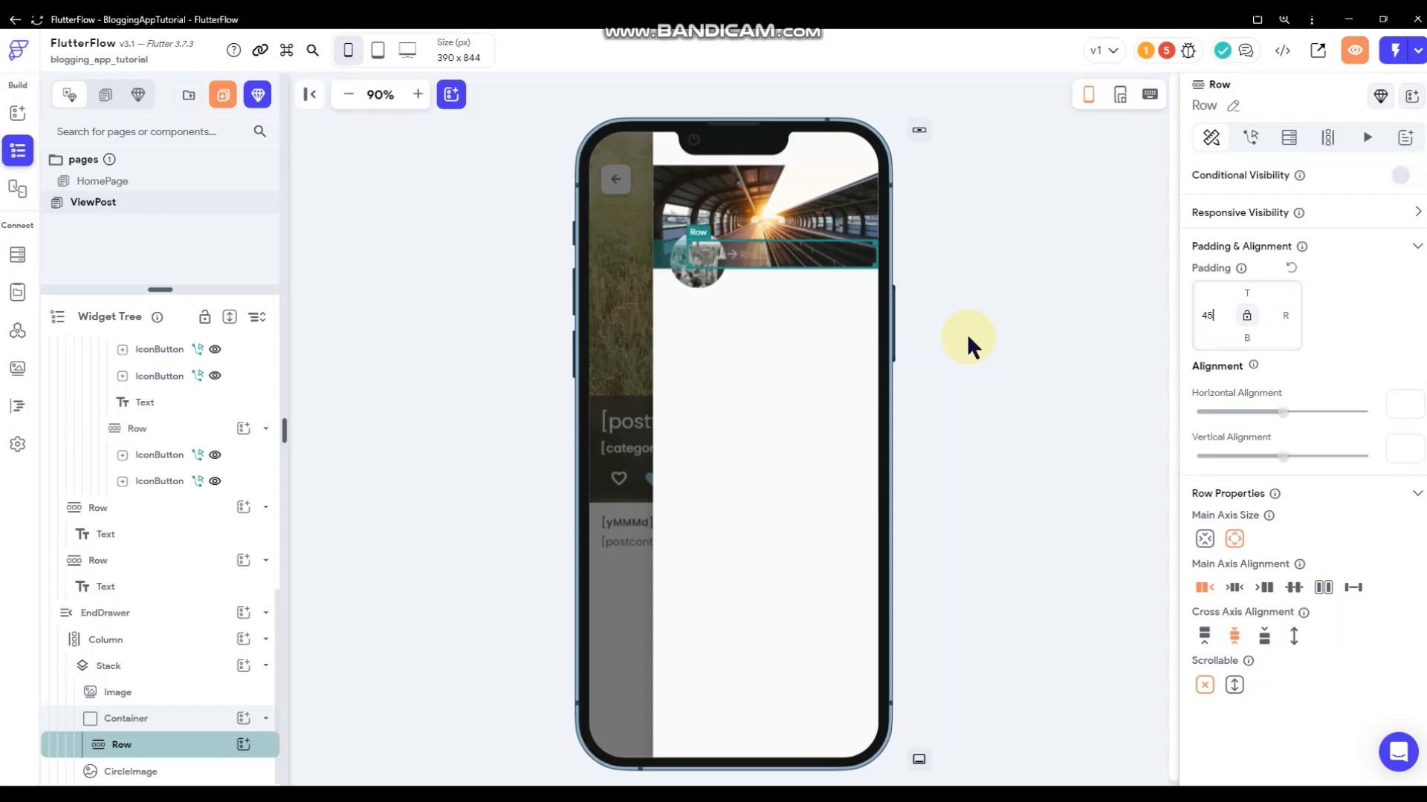
double_click(1213, 315)
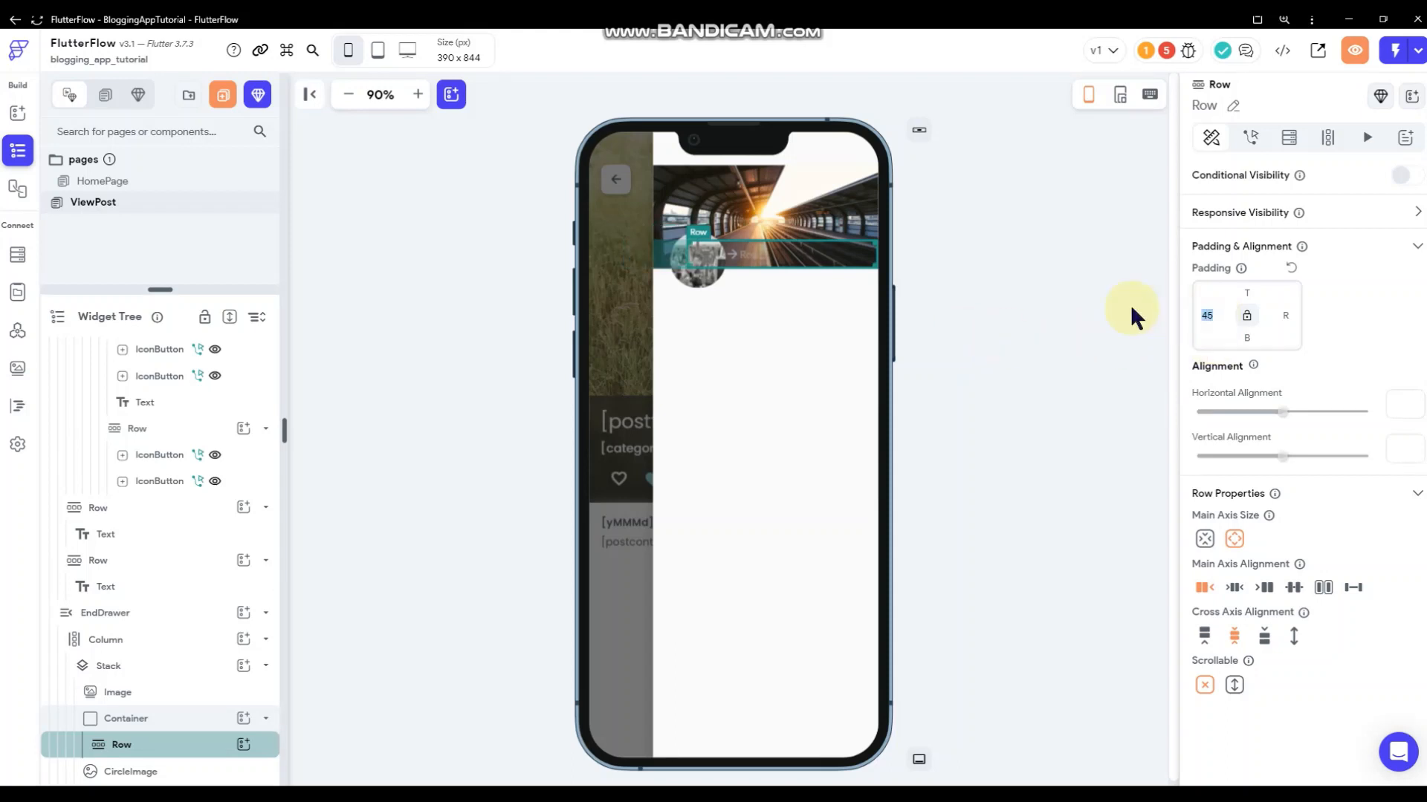
text(75)
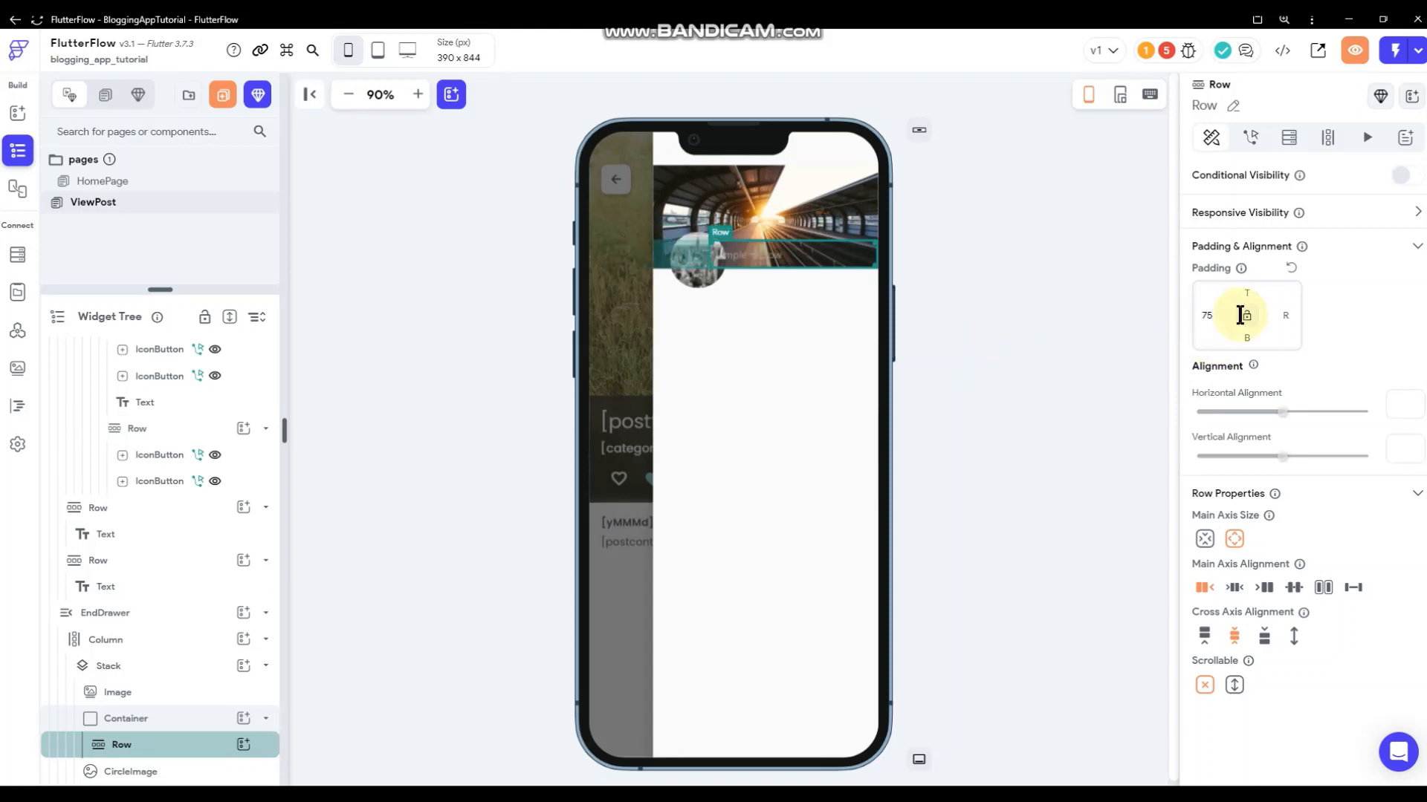
double_click(1211, 315)
text(100)
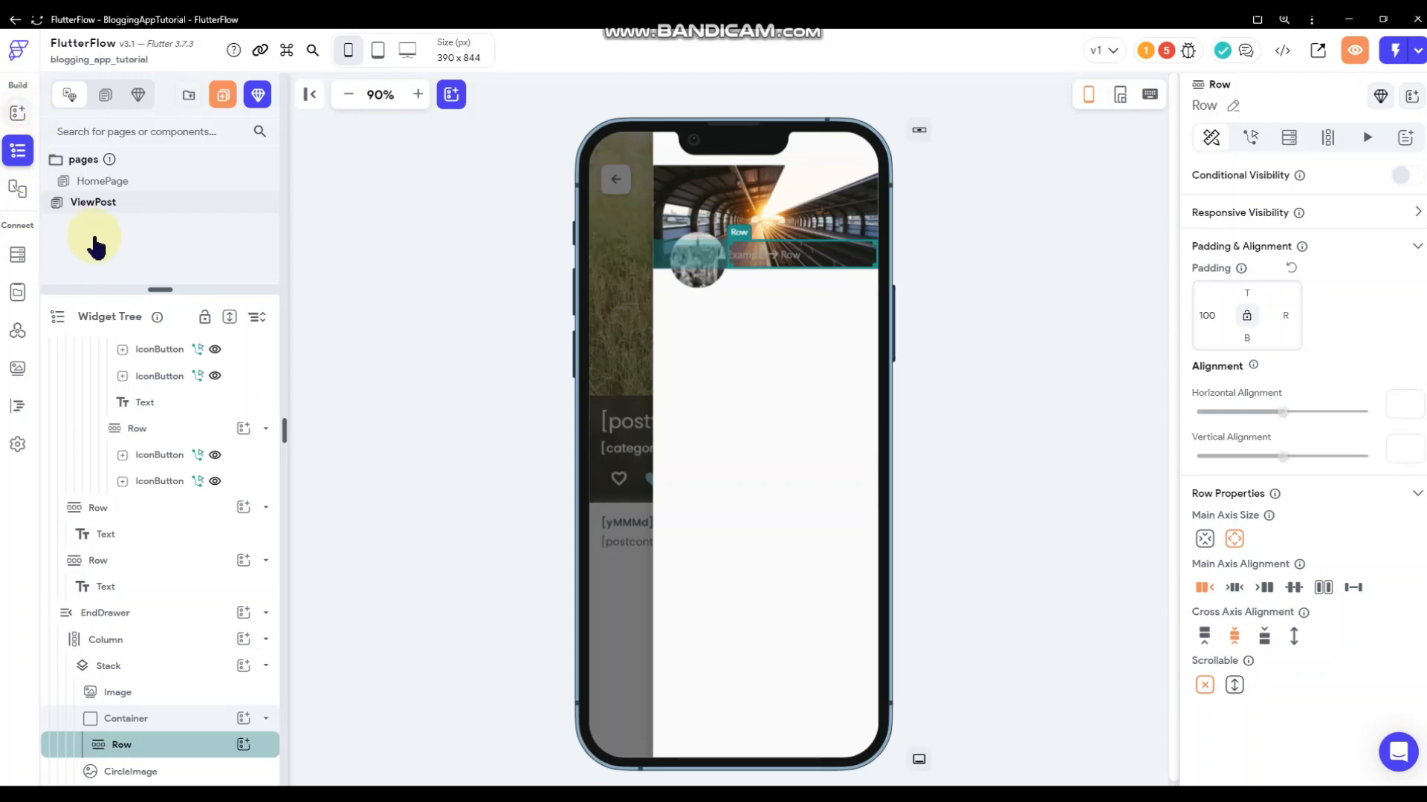
- Place a Text widget in the container's Row and set its text color to primaryBtnText
key(alt+1)
drag(92, 229, 770, 255)
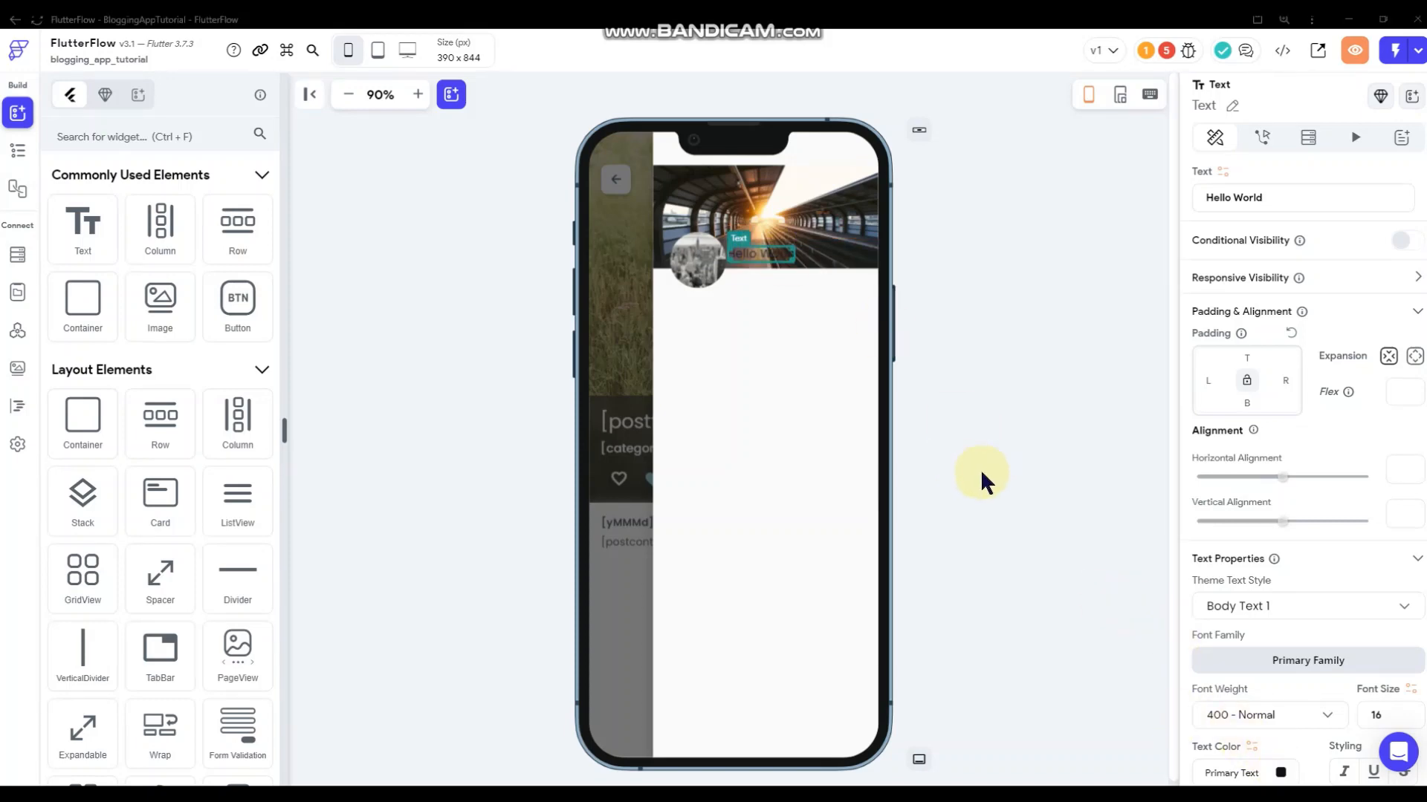
scroll(1334, 706, down, 1)
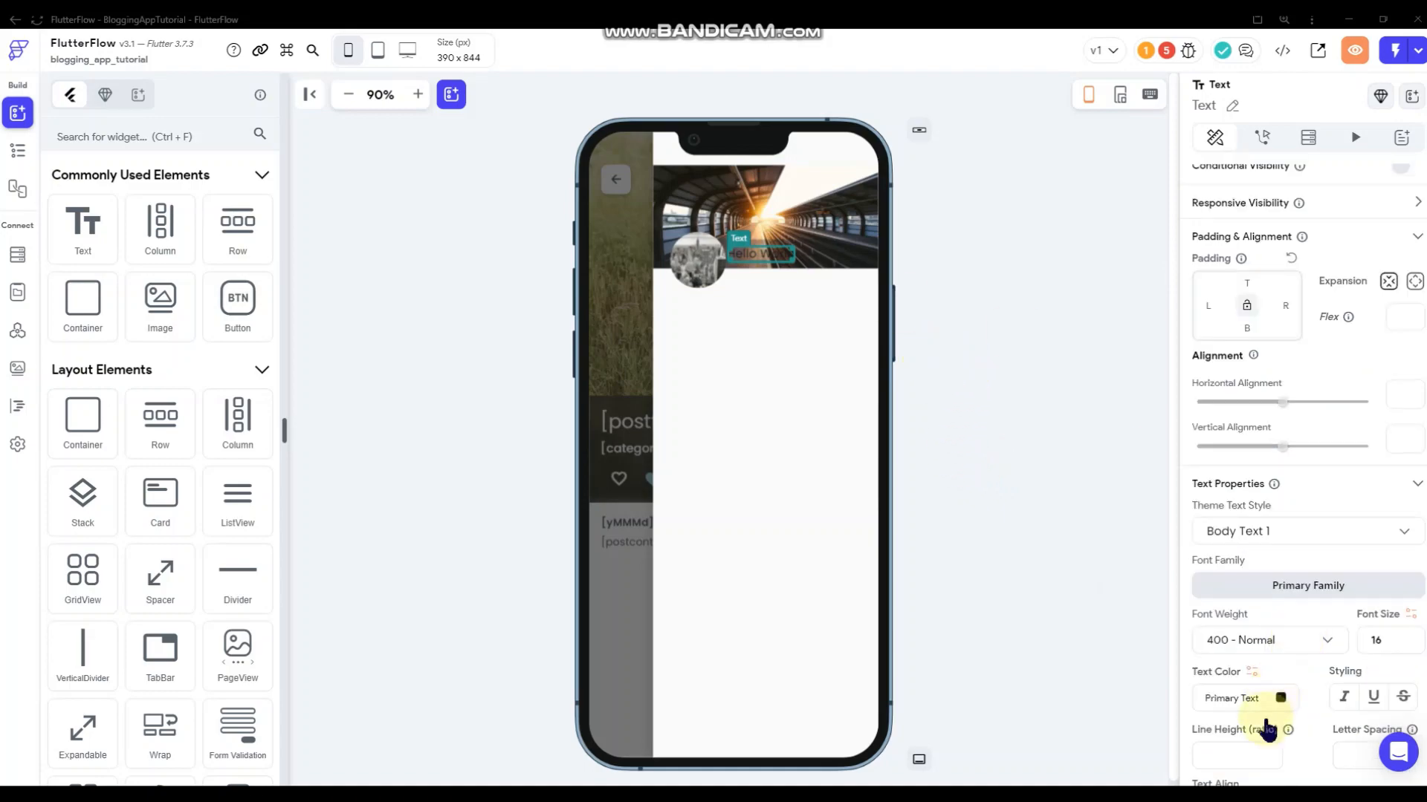
click(1279, 698)
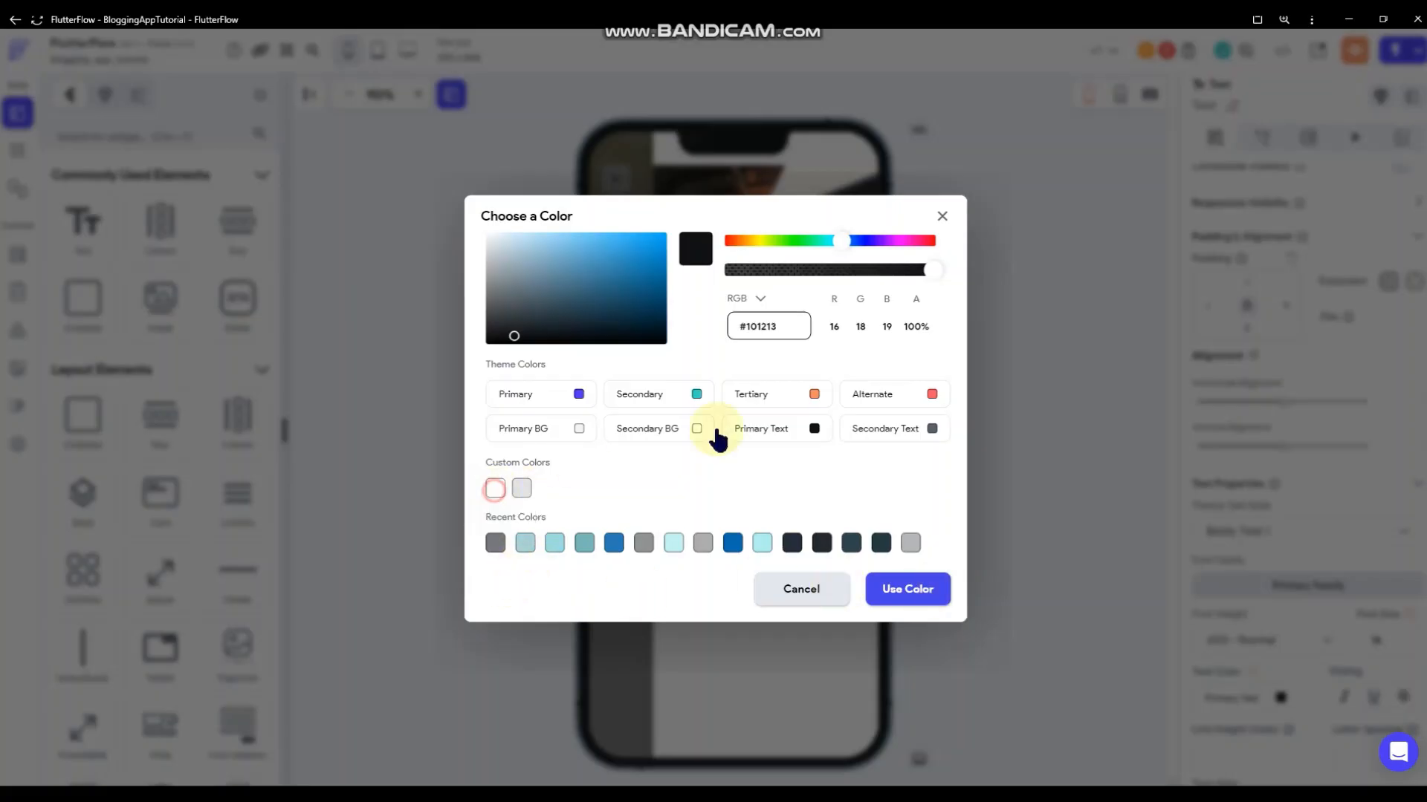
click(1041, 319)
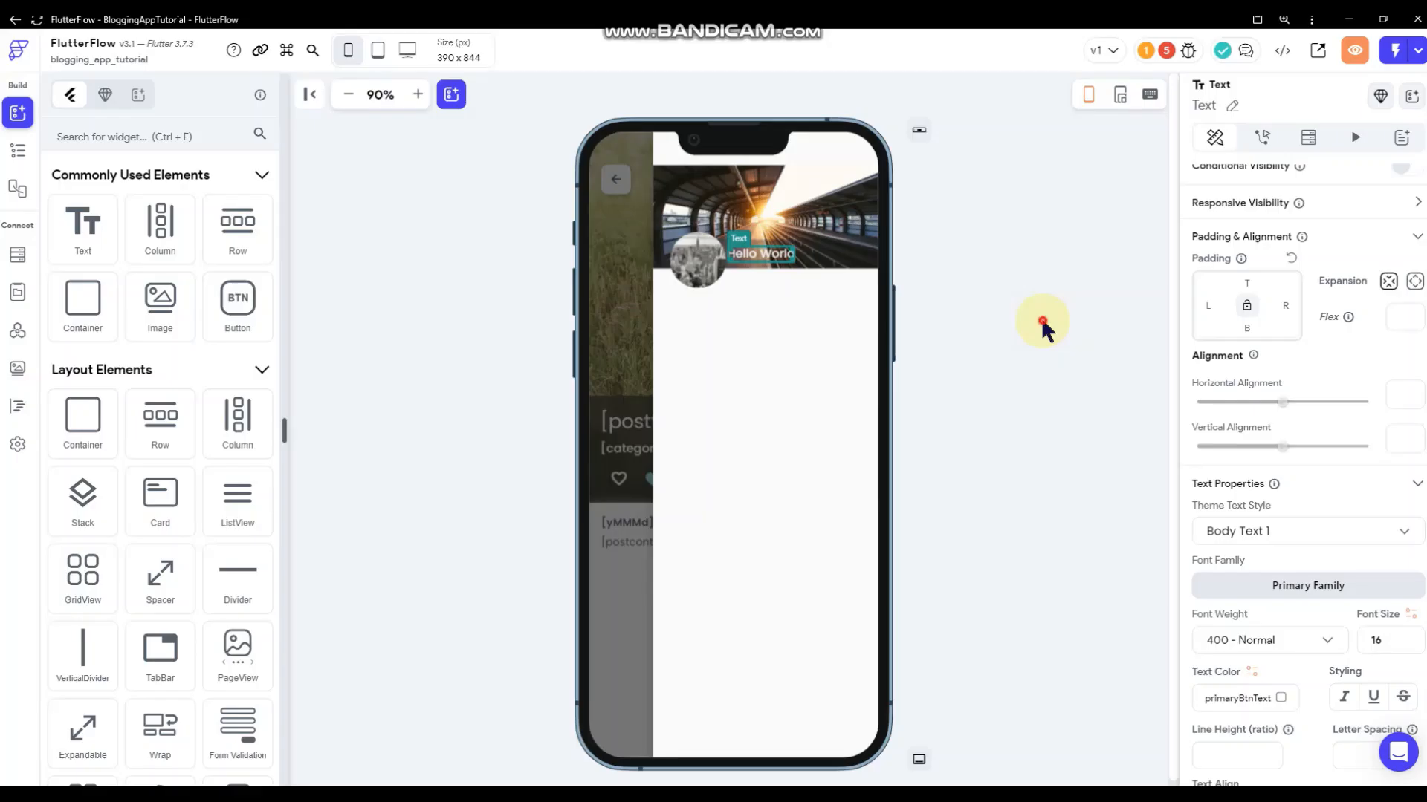
- Add a small left padding to the Hello World text so it sits slightly away from the circle image
click(749, 262)
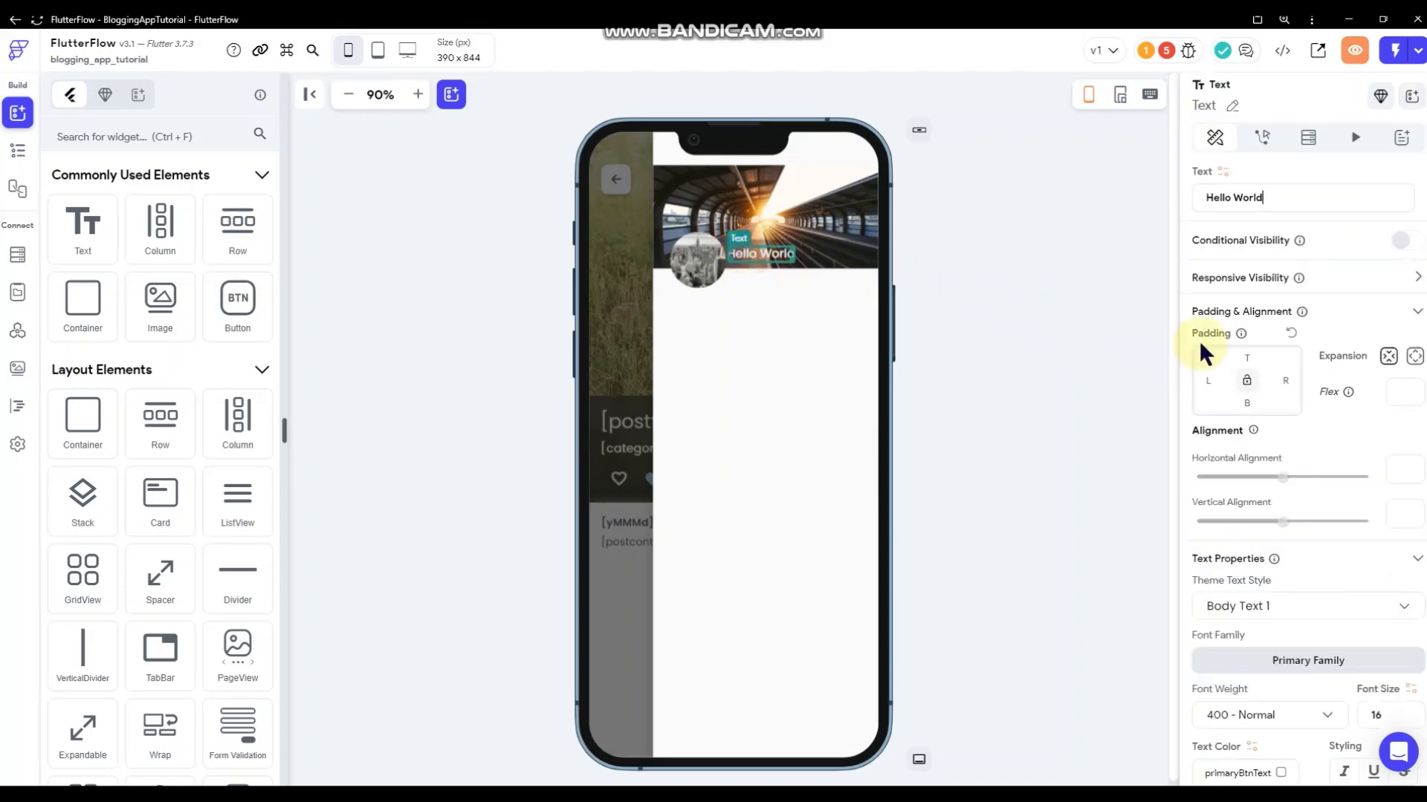
click(1206, 383)
click(1060, 338)
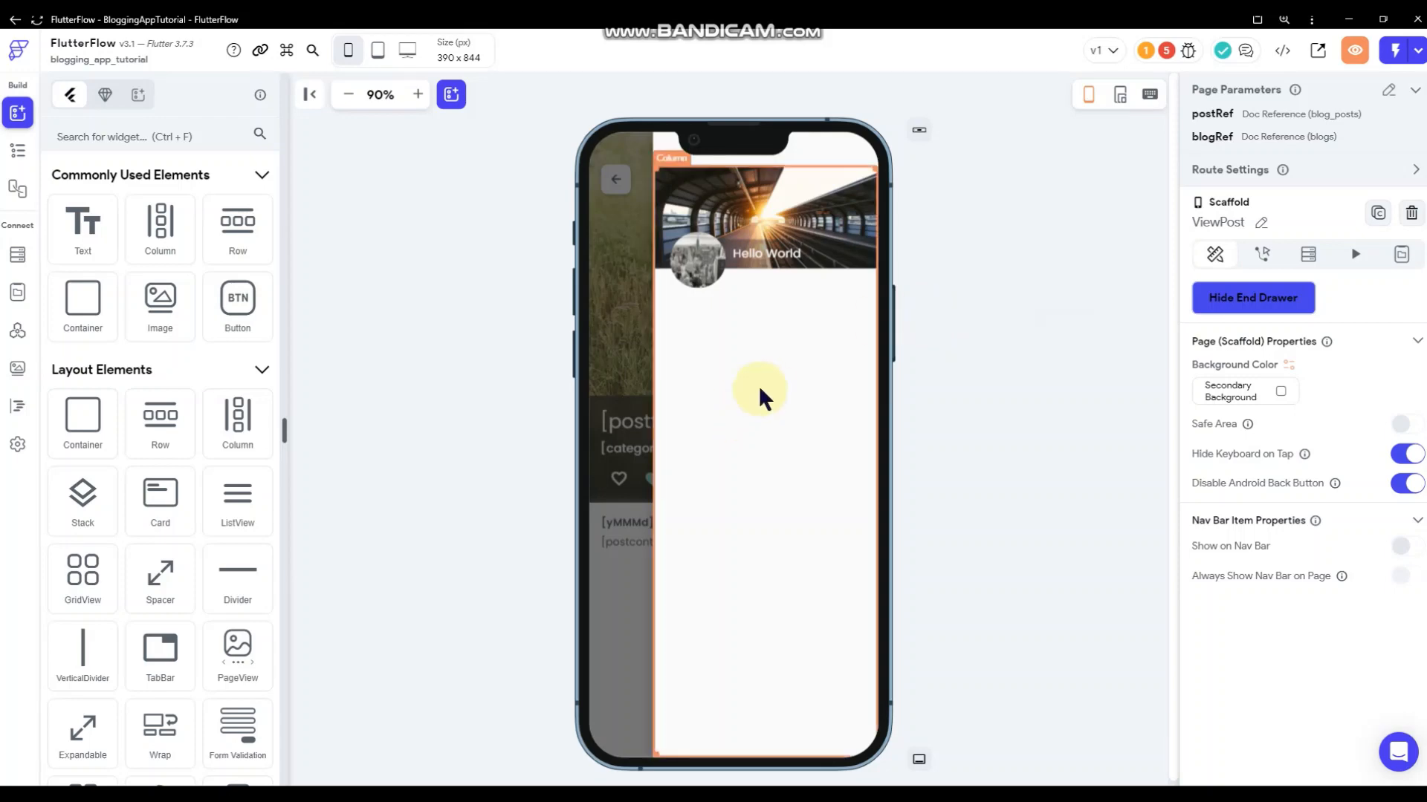
- Add a Document from Reference backend query to the EndDrawer, using the blogs collection and the blogRef page parameter
click(665, 153)
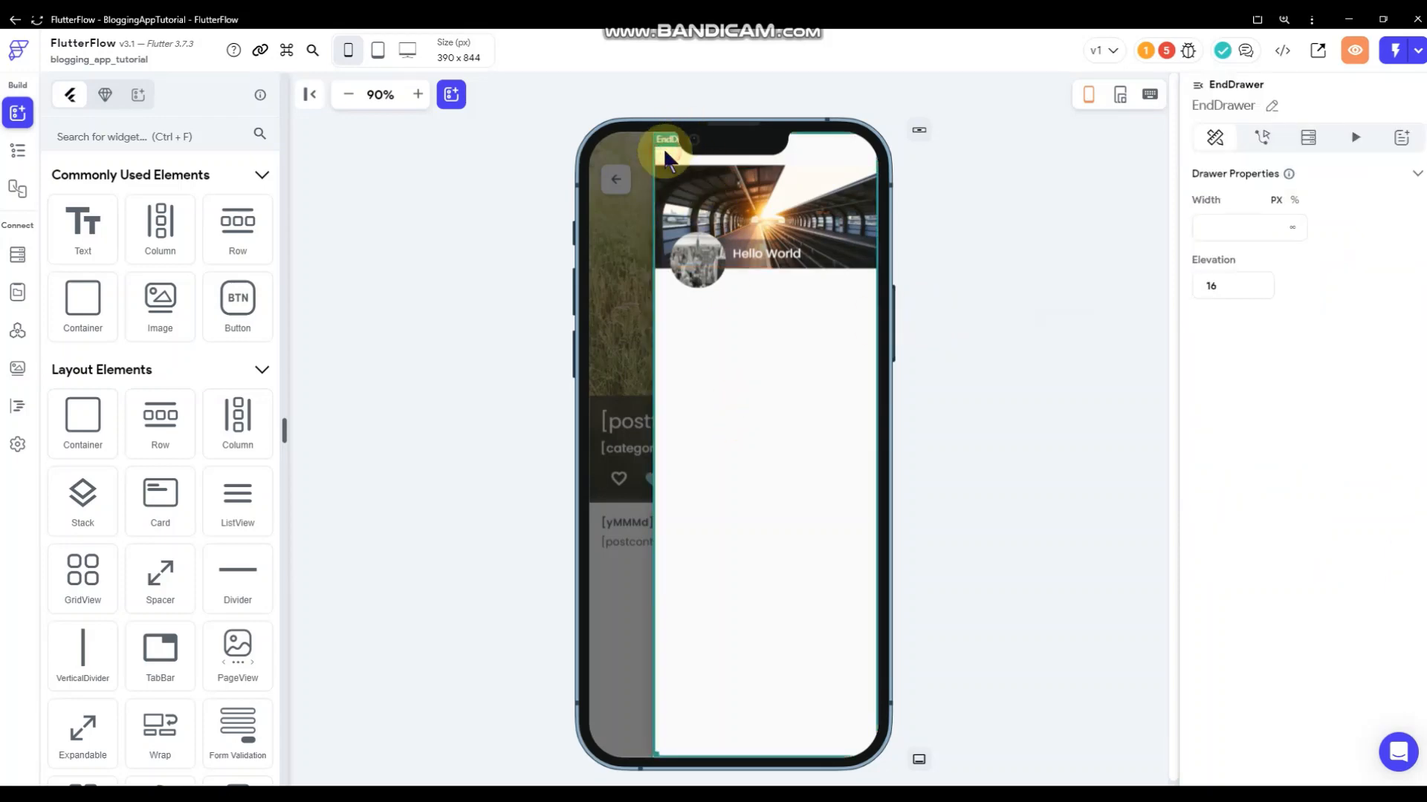
click(1306, 139)
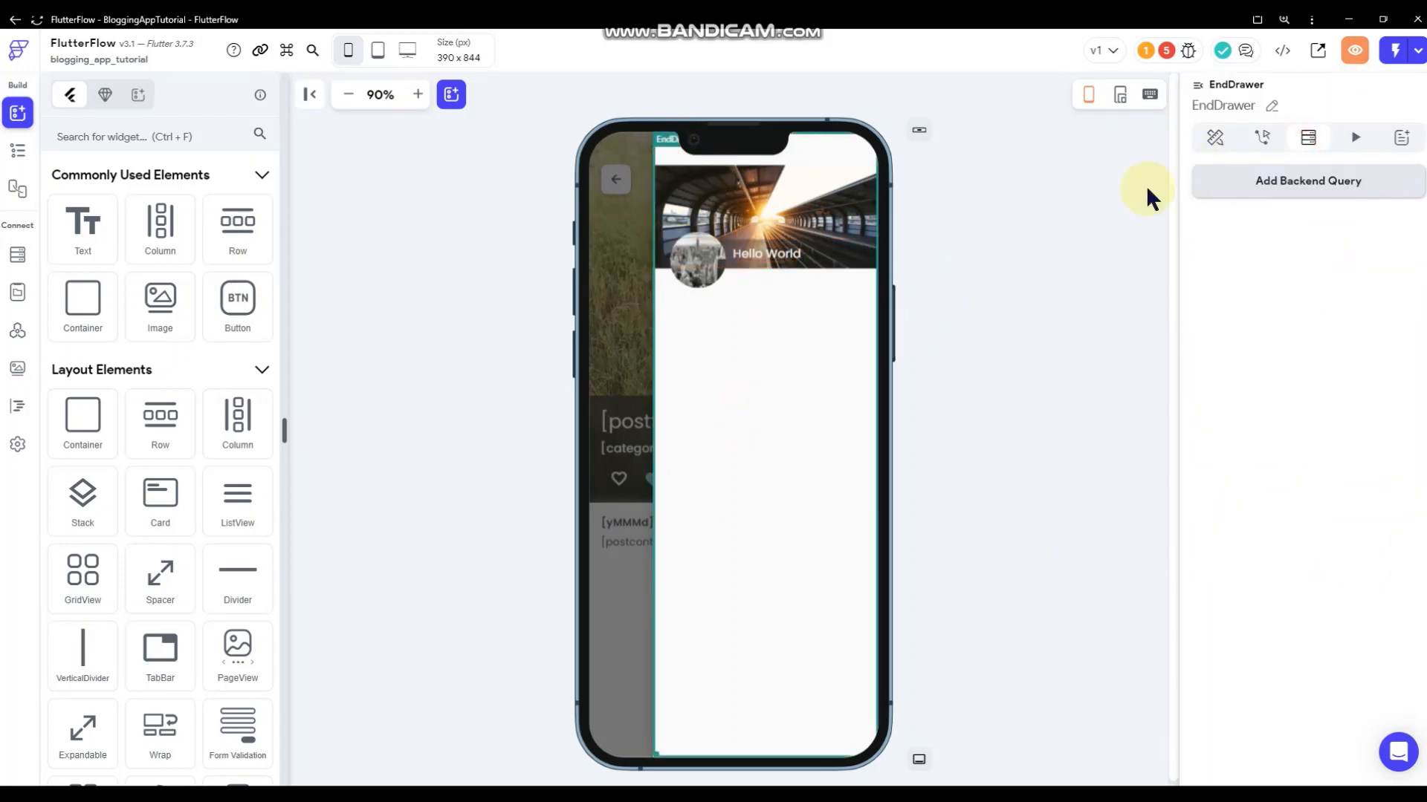
click(1265, 186)
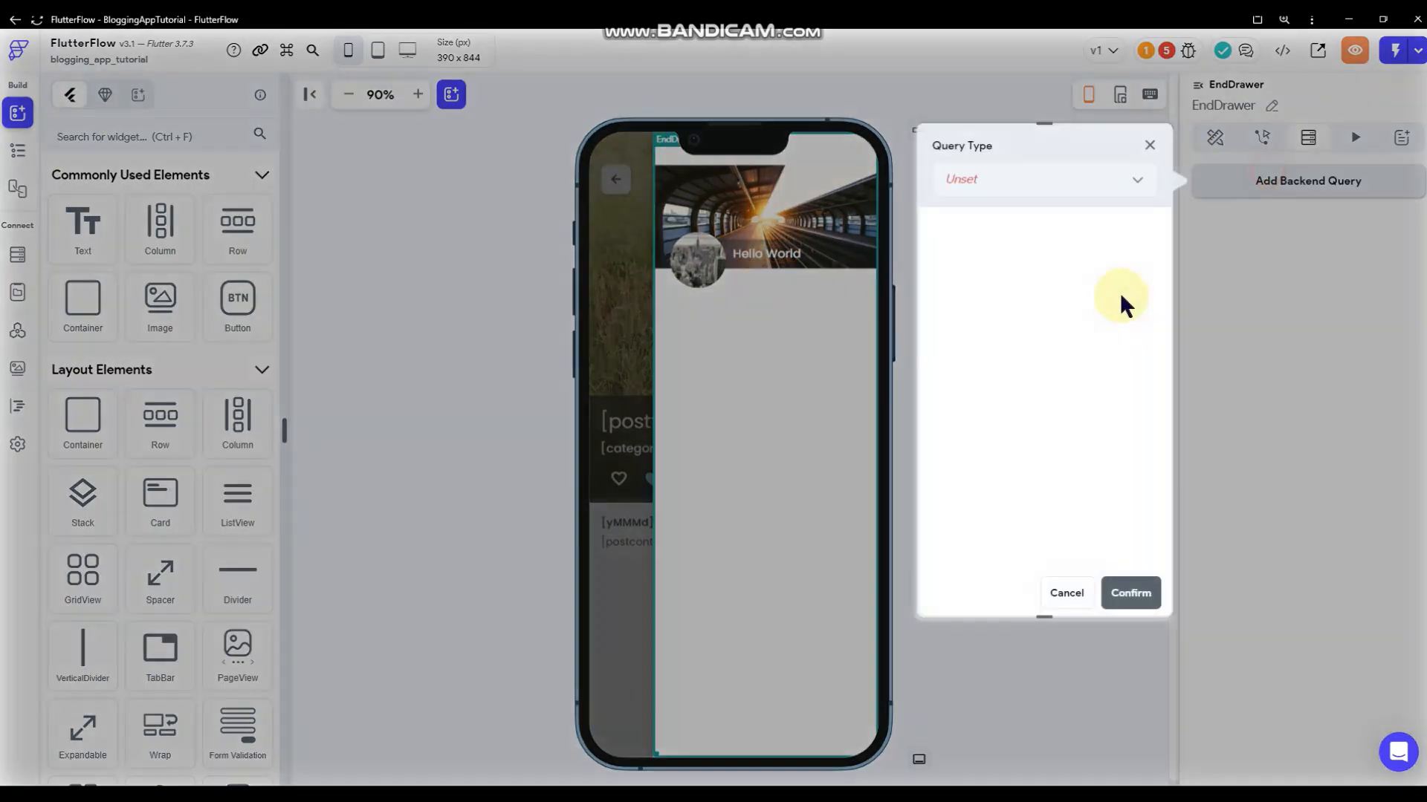
click(1002, 186)
click(1014, 216)
click(1026, 281)
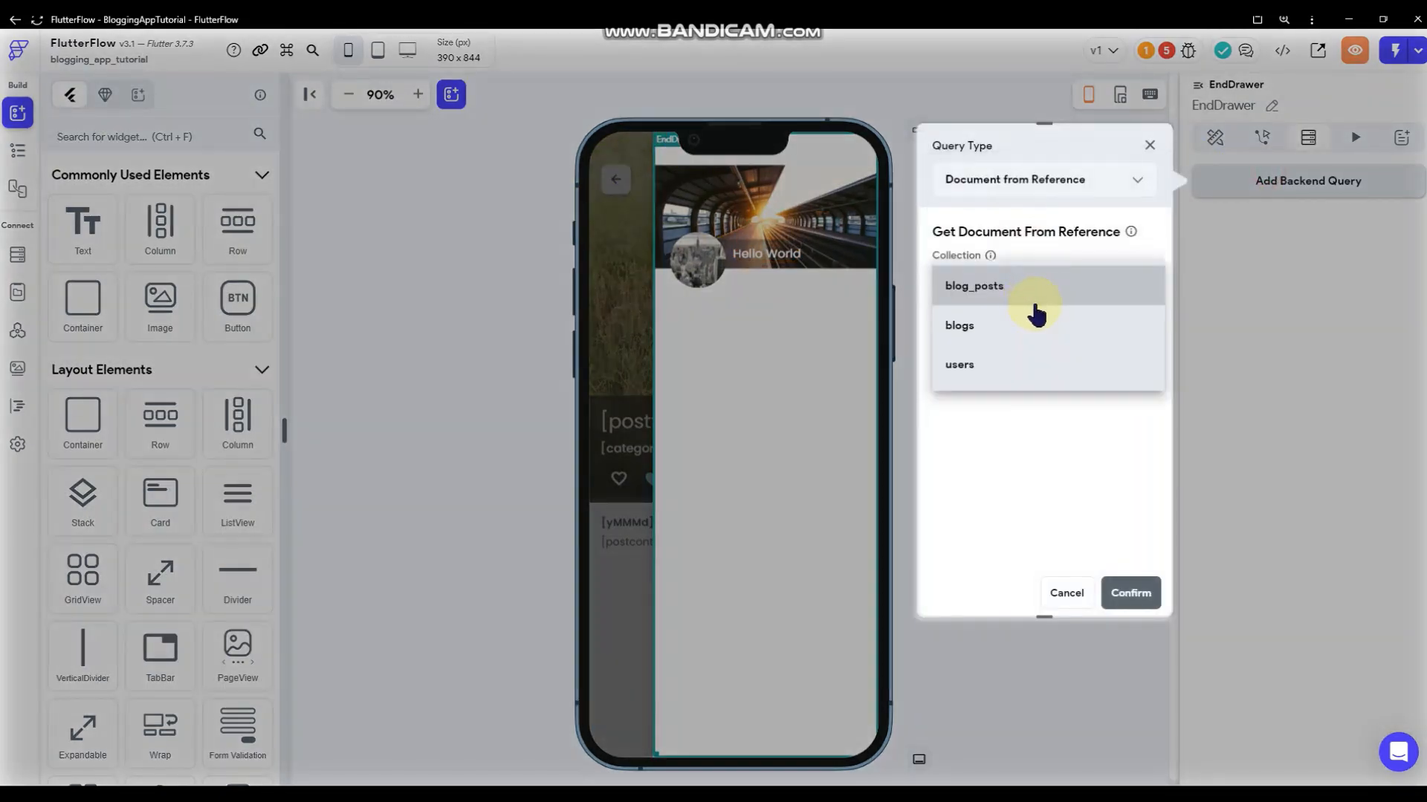
click(1025, 327)
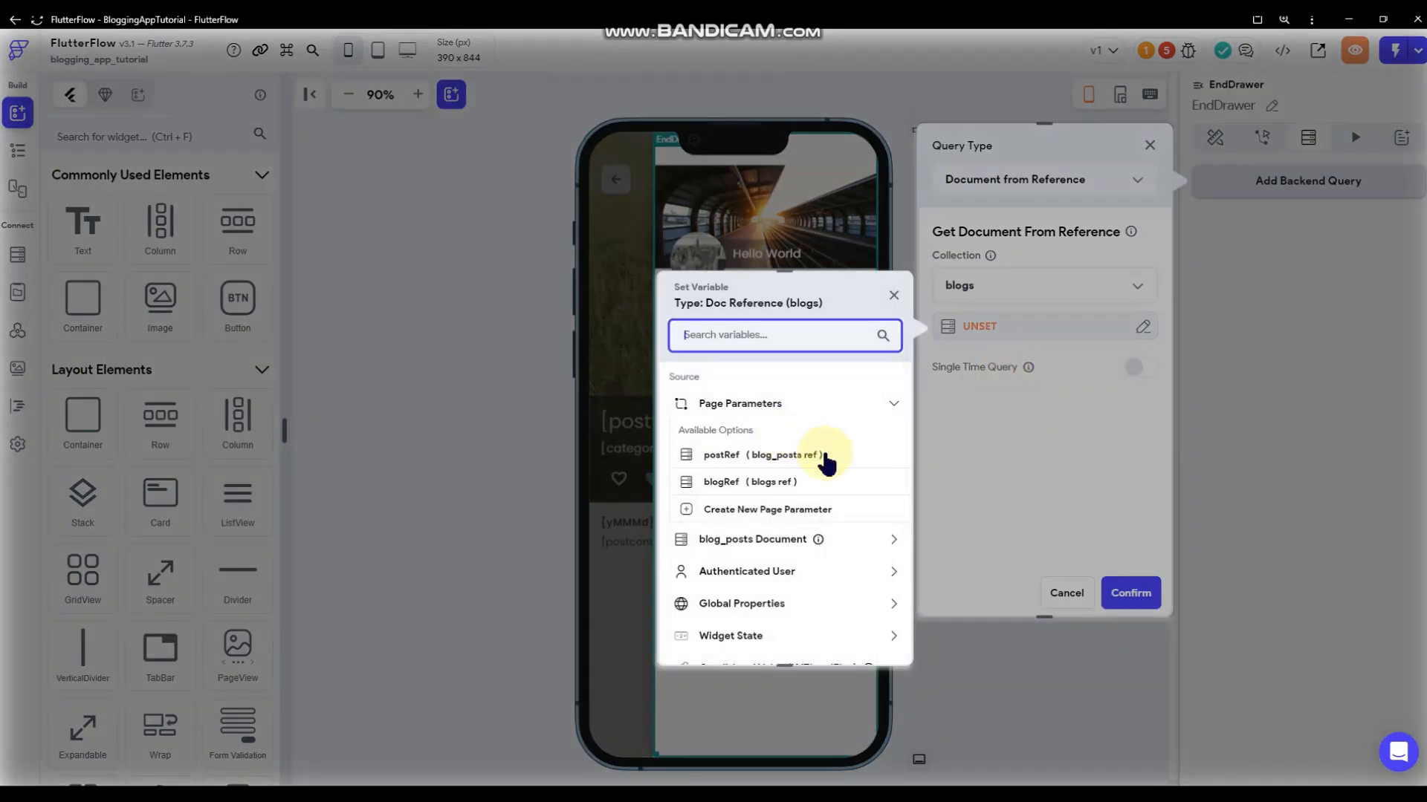
click(723, 489)
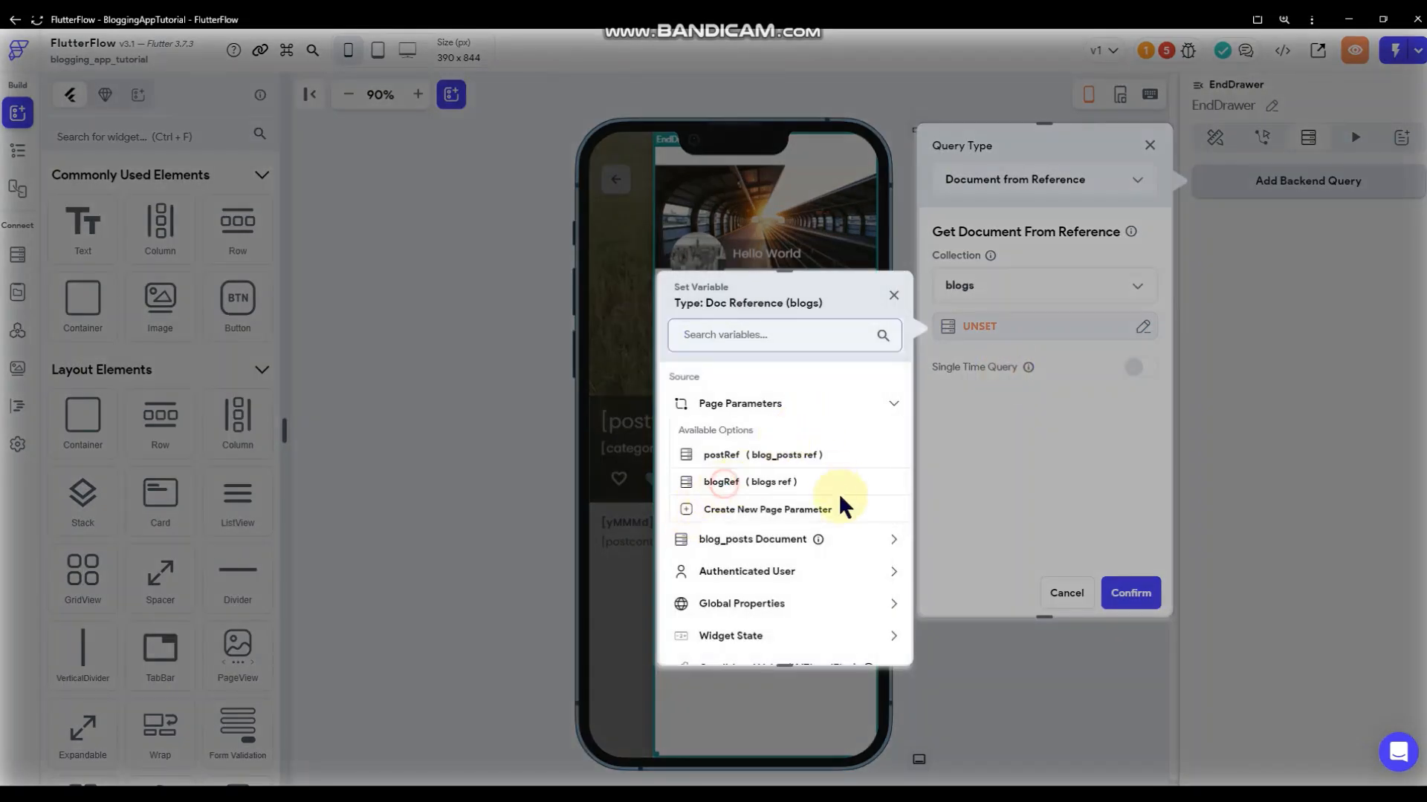
click(880, 637)
click(1107, 604)
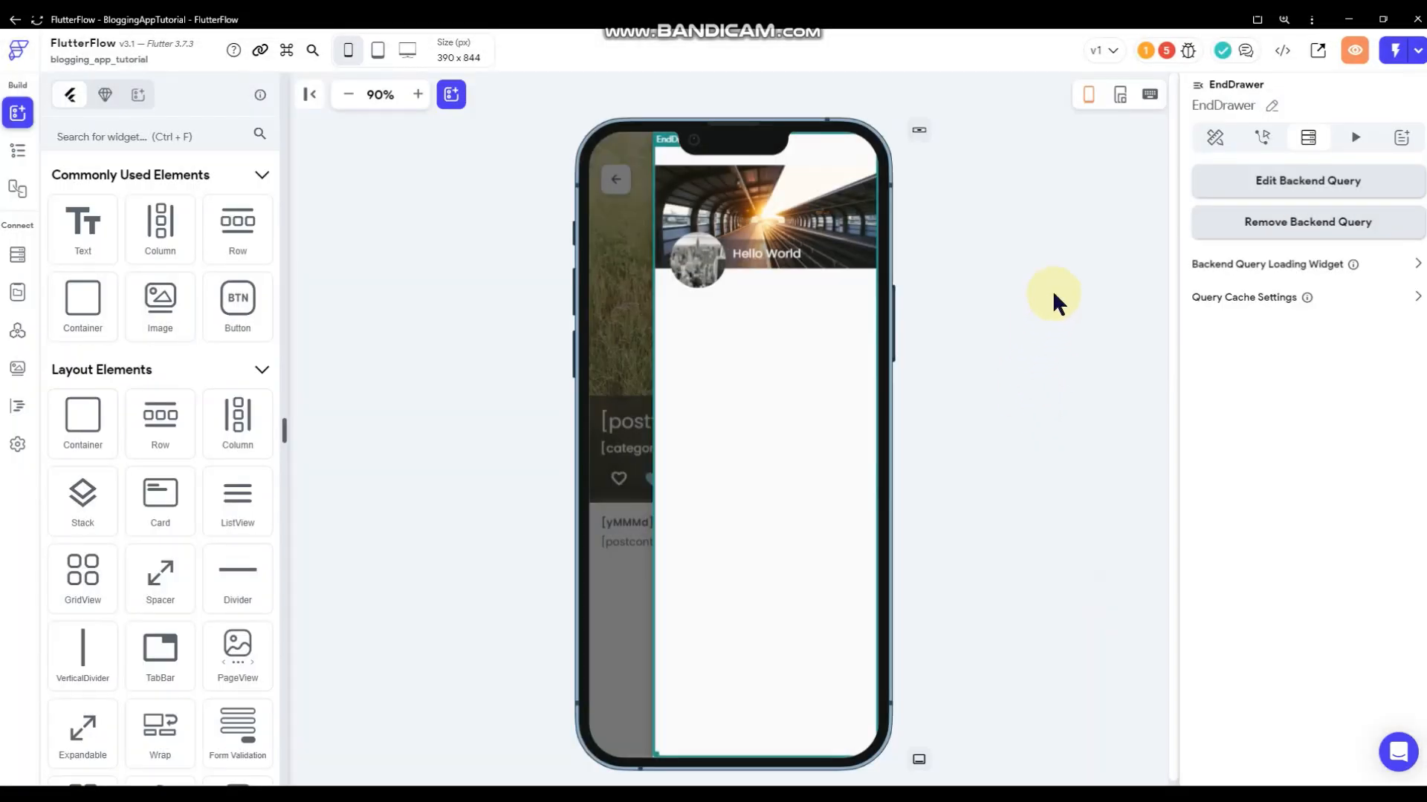
click(1037, 261)
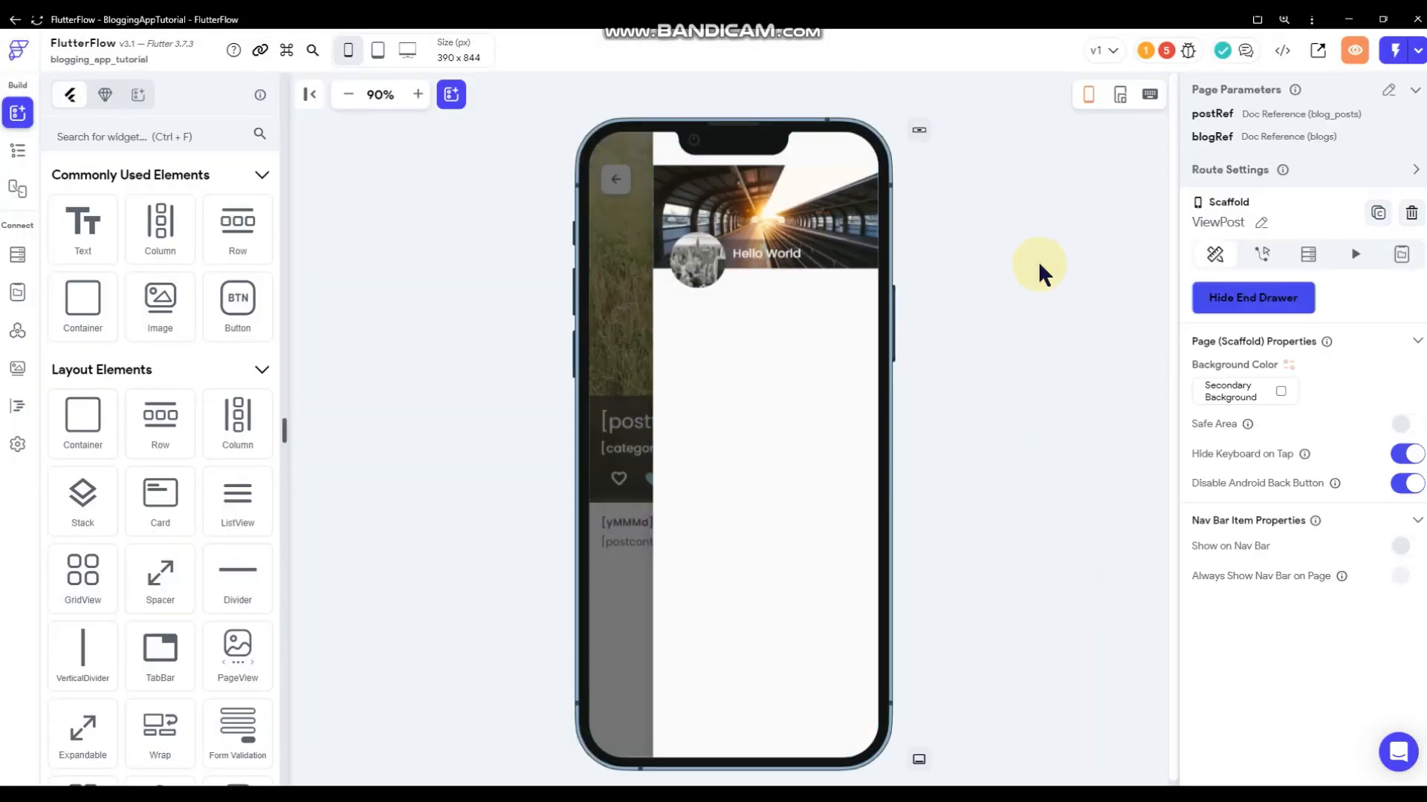
- Bind the drawer header image's path to the blogbanner field of the blogs document
click(861, 189)
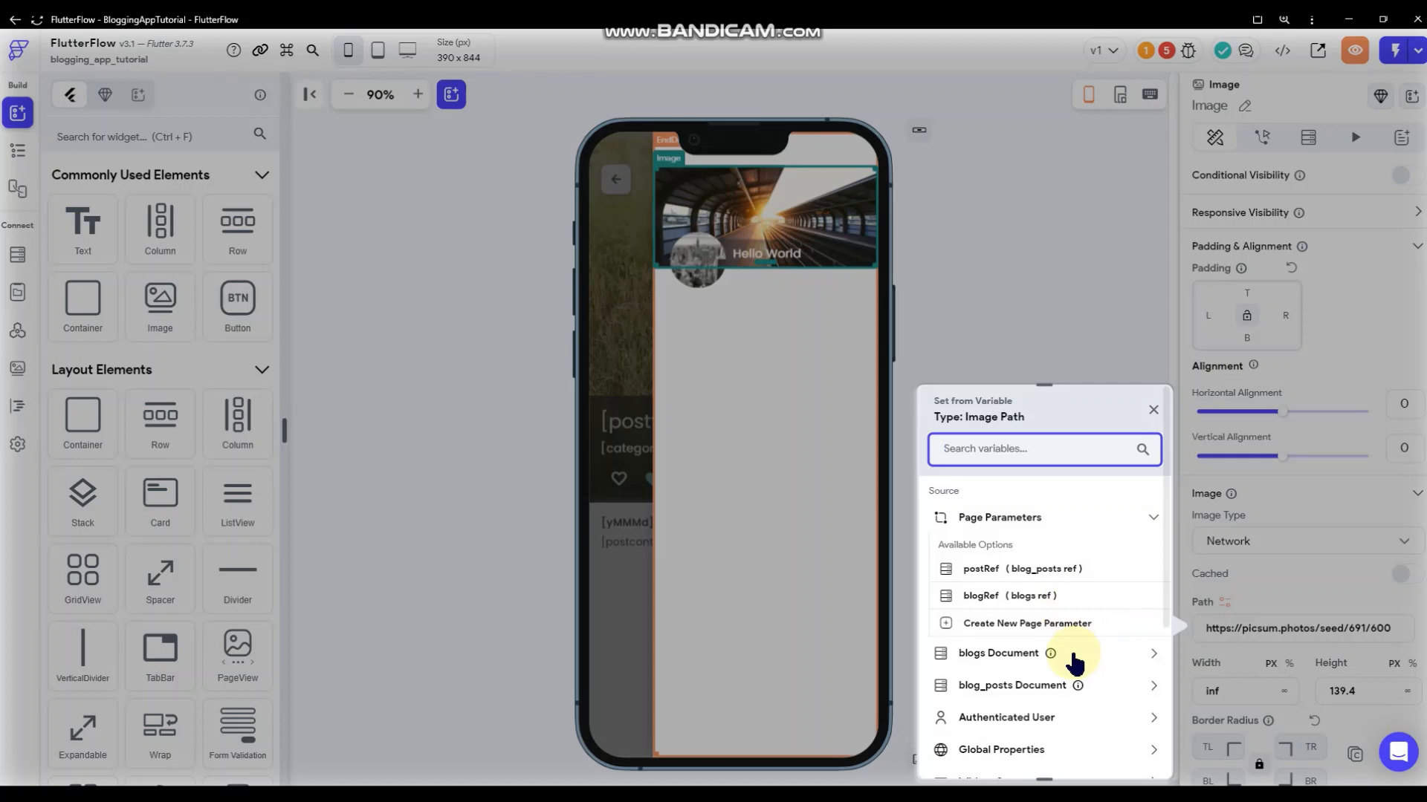
click(1077, 657)
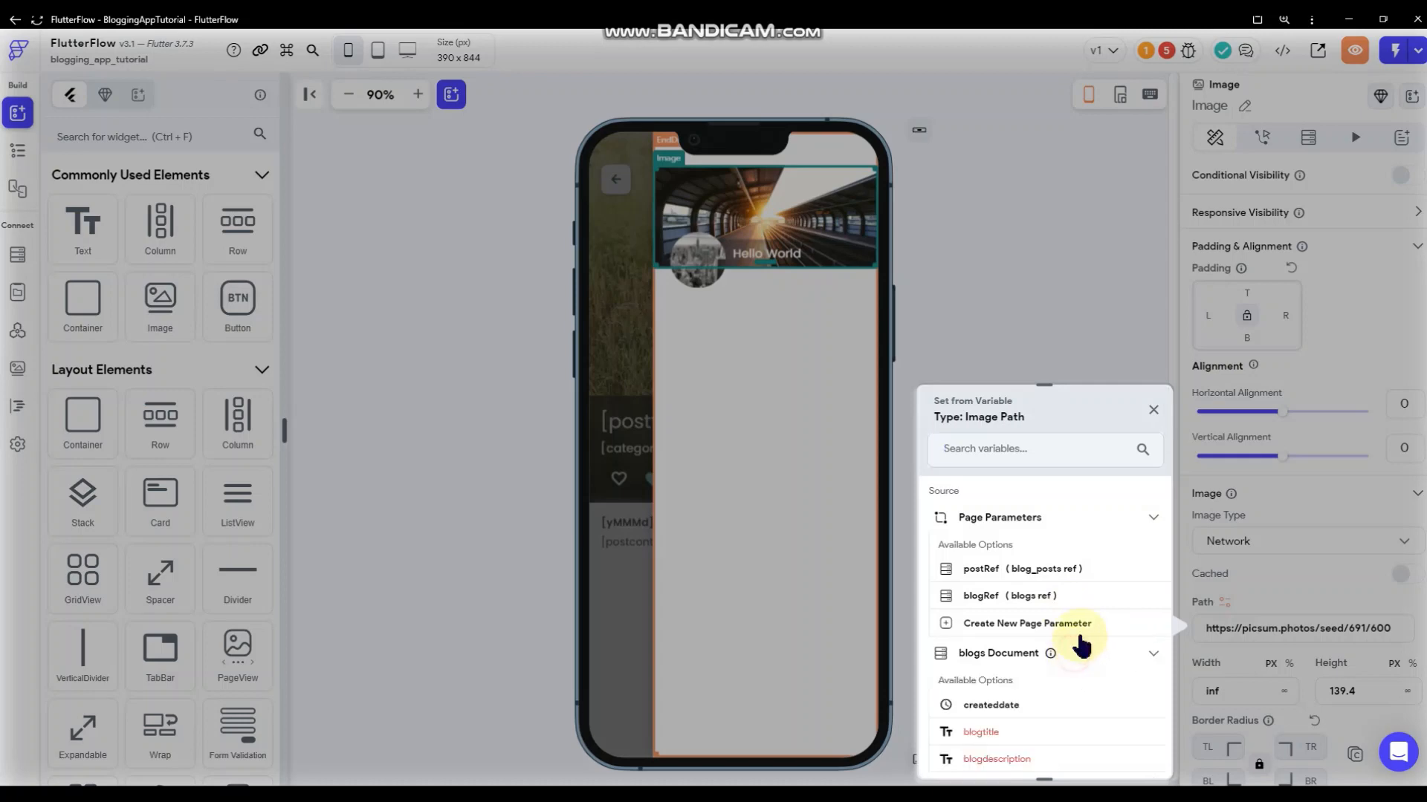
scroll(1081, 644, down, 2)
click(992, 637)
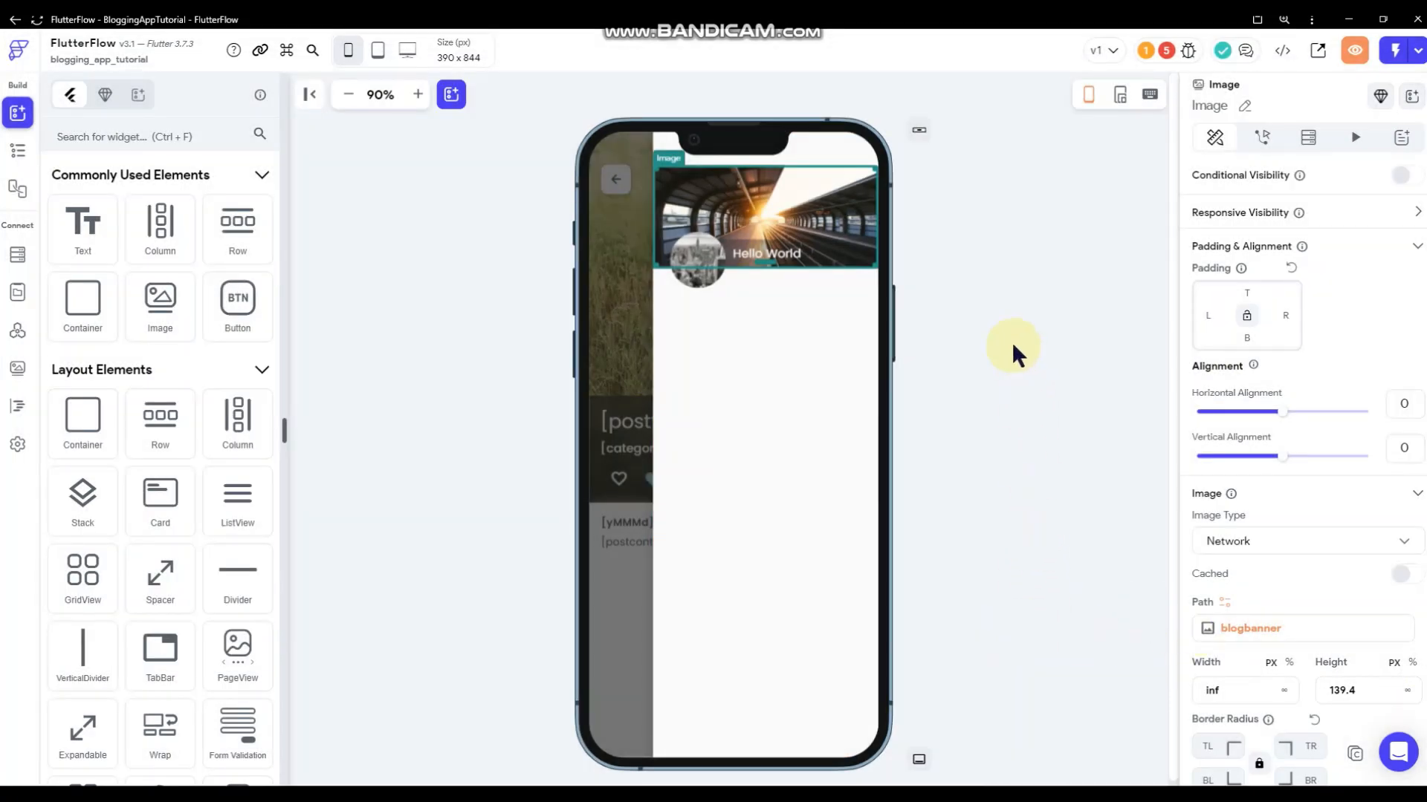
- Bind the Hello World text beside the circle image to the blogtitle field of the blogs document
click(743, 256)
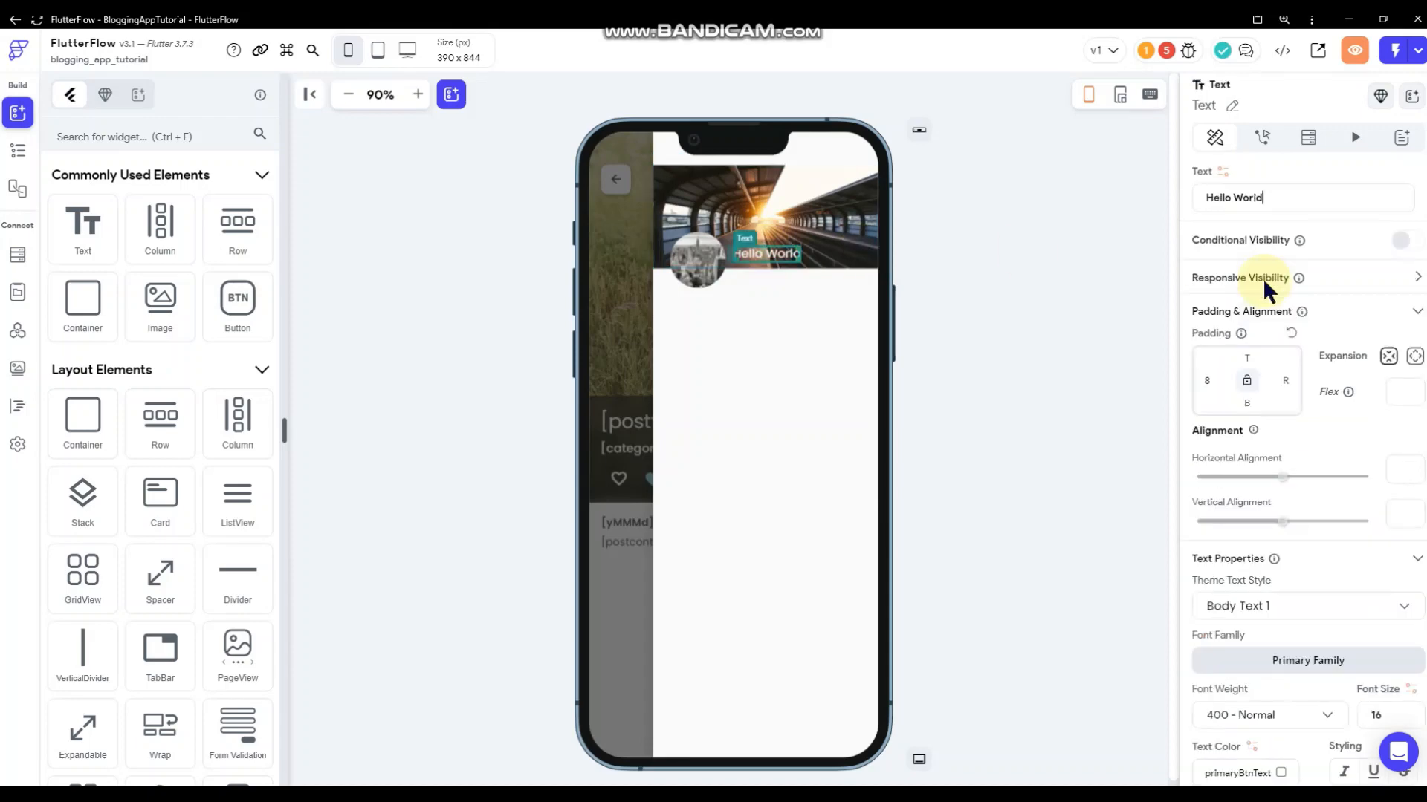
click(1222, 172)
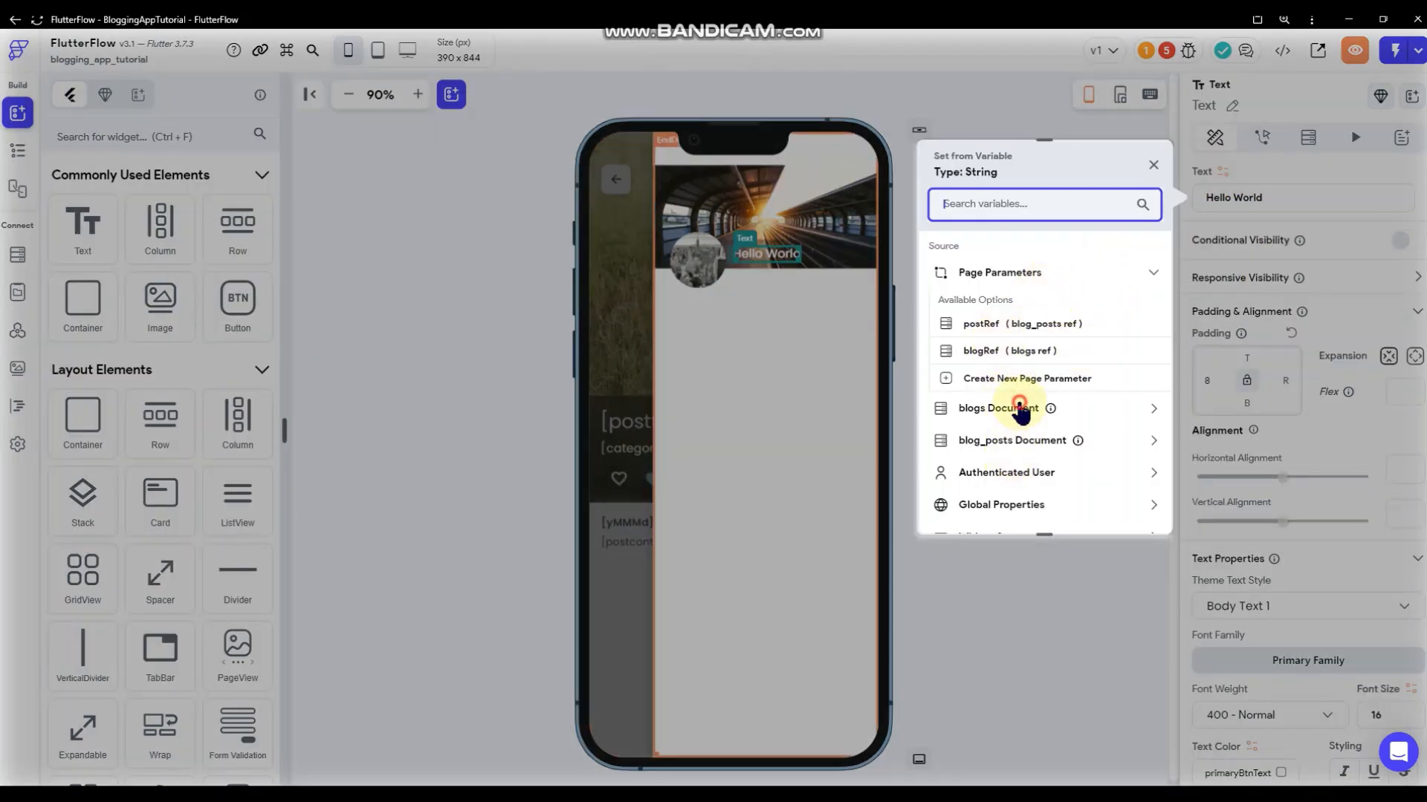
click(979, 408)
click(974, 413)
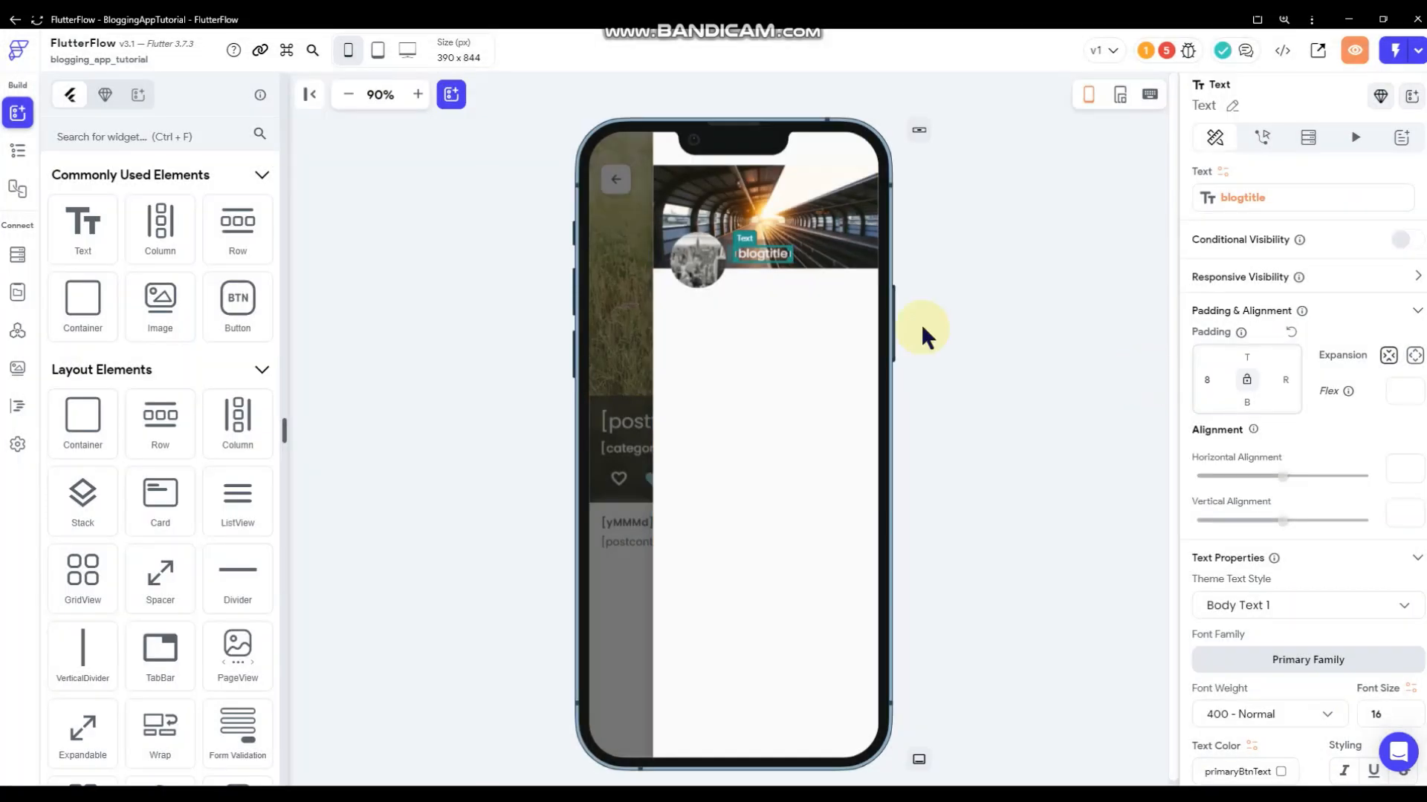
click(922, 322)
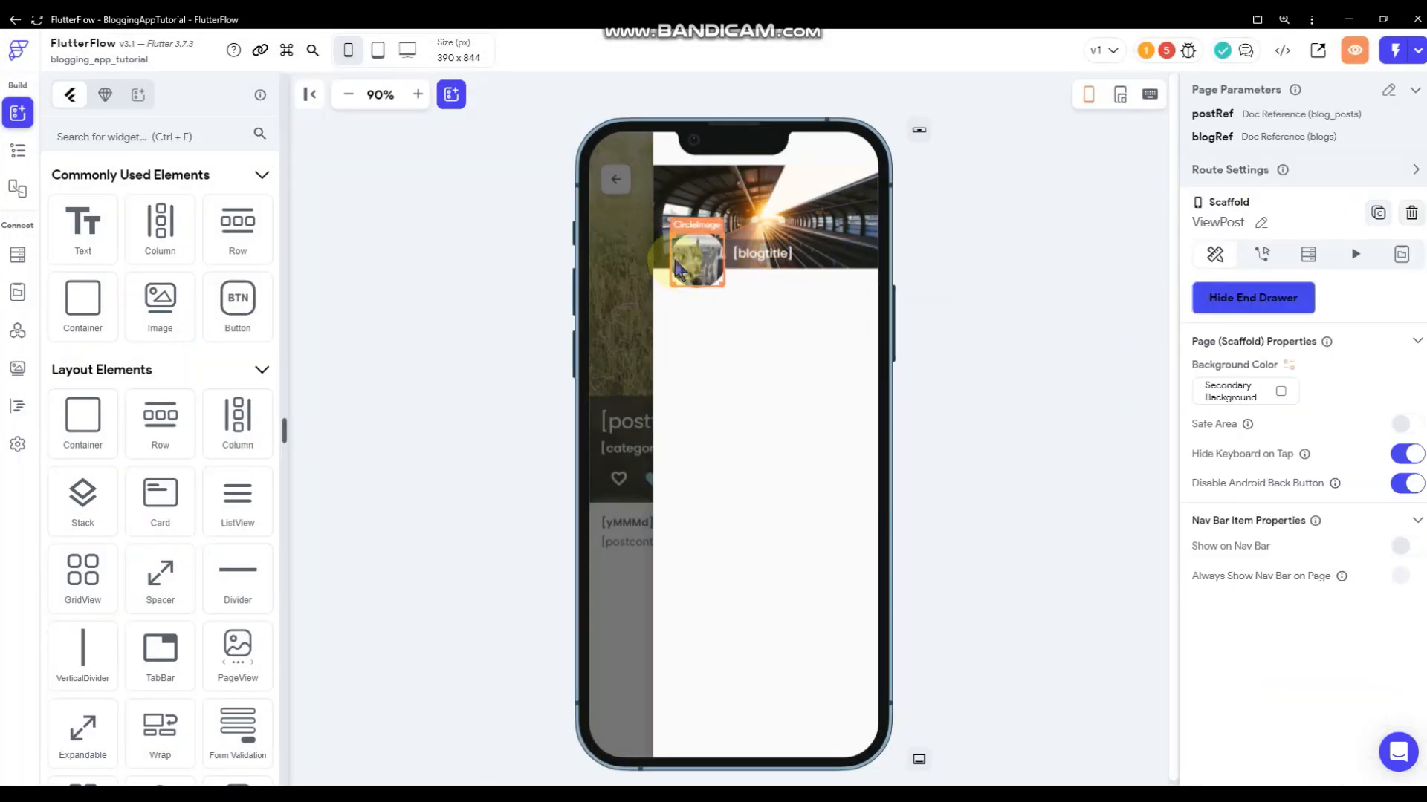
- Add a Document from Reference backend query to the Stack, using the users collection and the blogs document's owner_ref
click(664, 281)
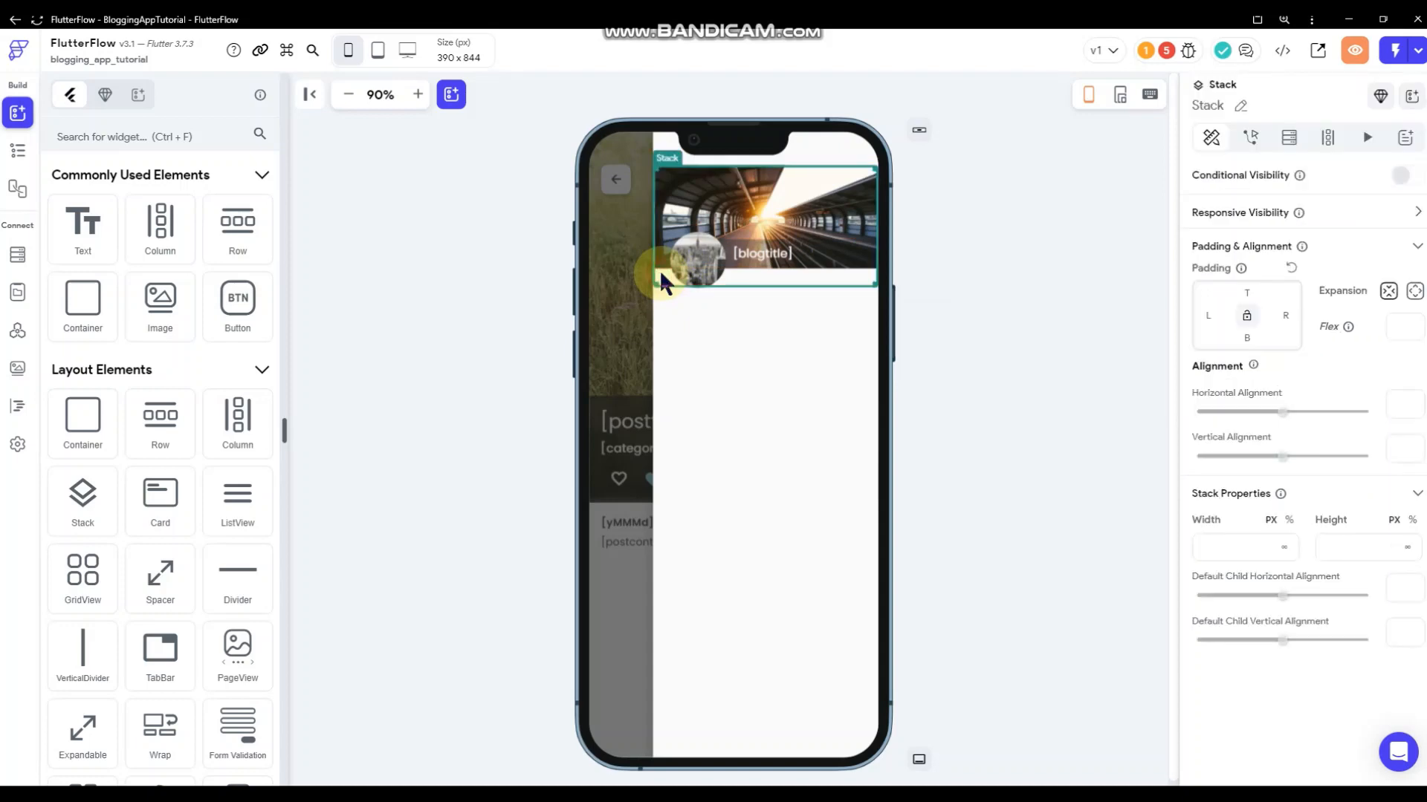
click(1286, 140)
click(1258, 186)
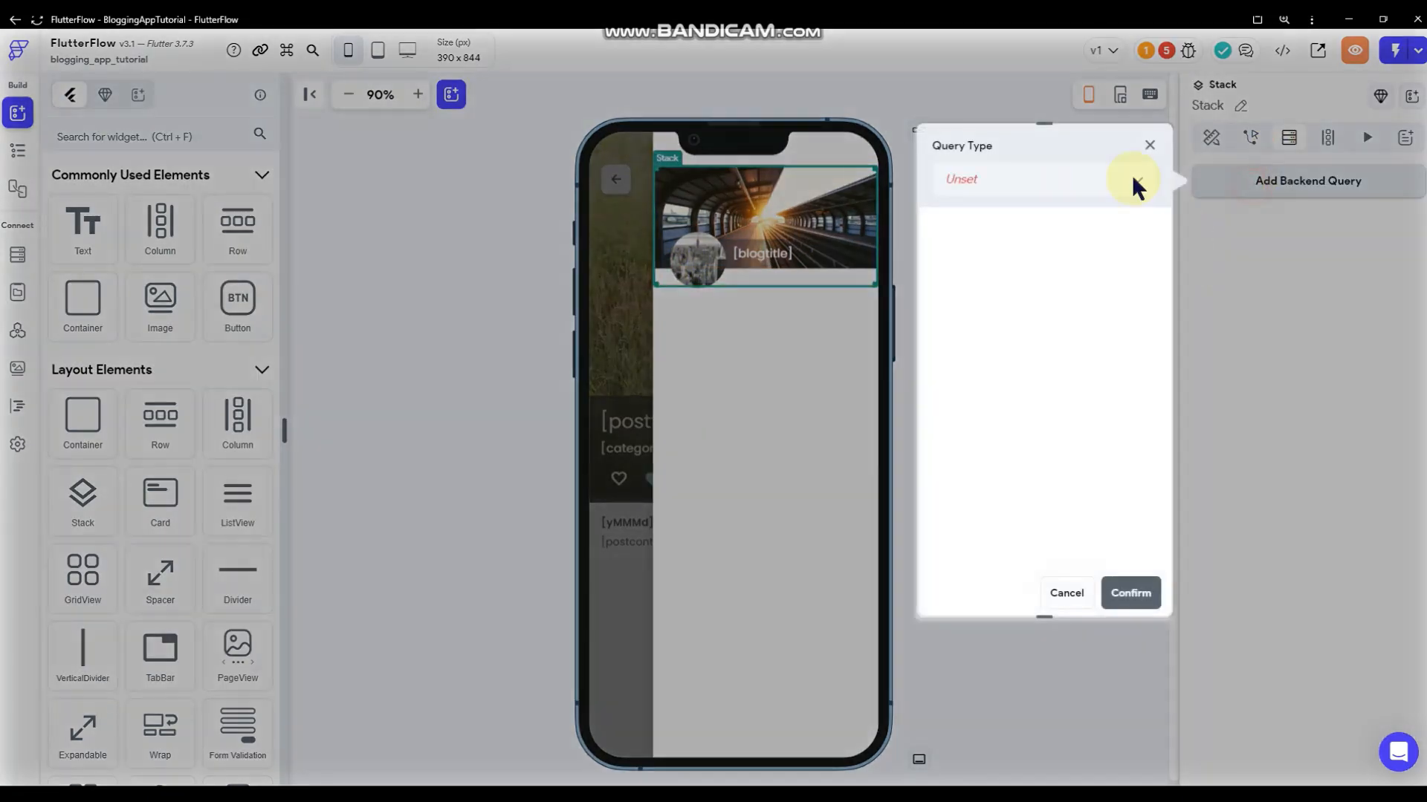
click(1064, 195)
click(1039, 217)
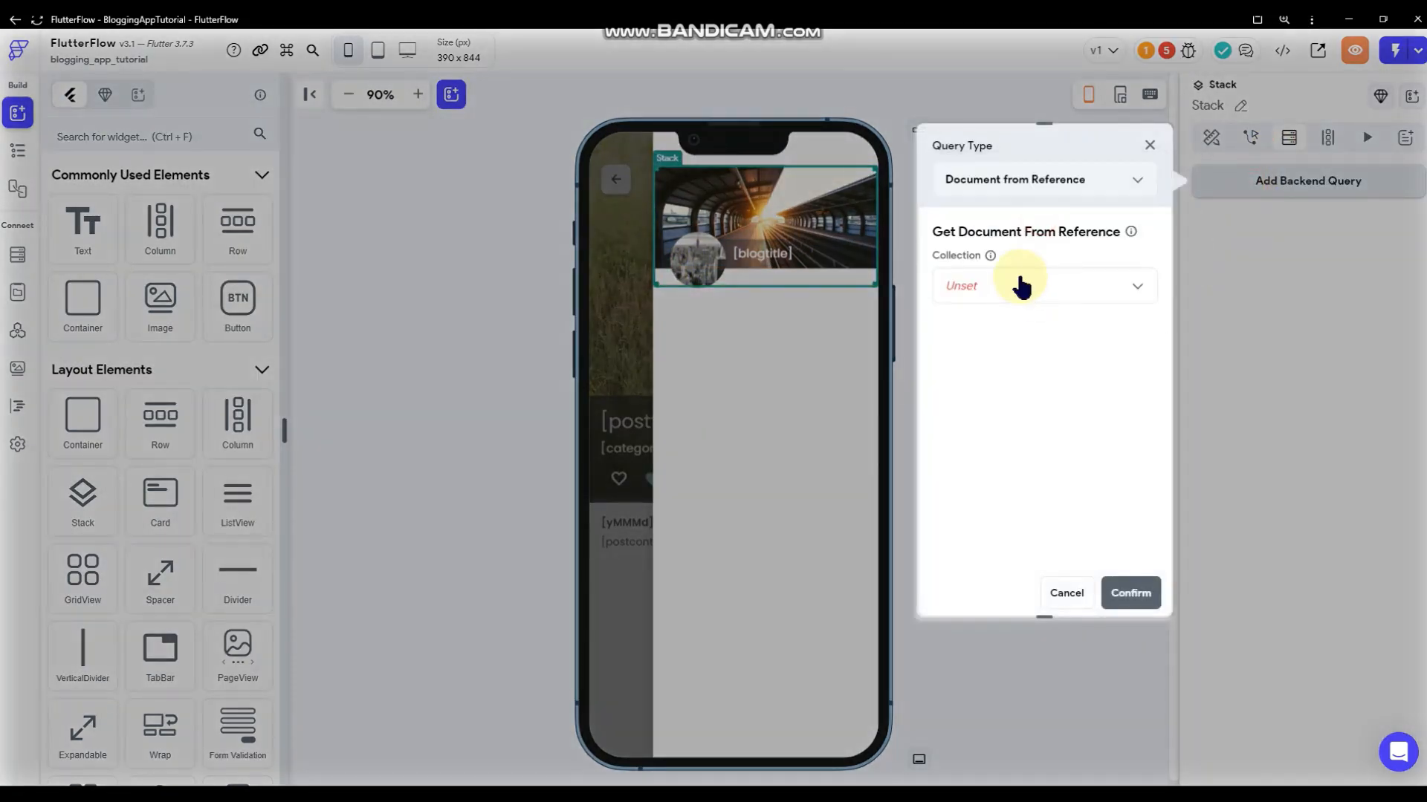
click(1019, 278)
click(996, 367)
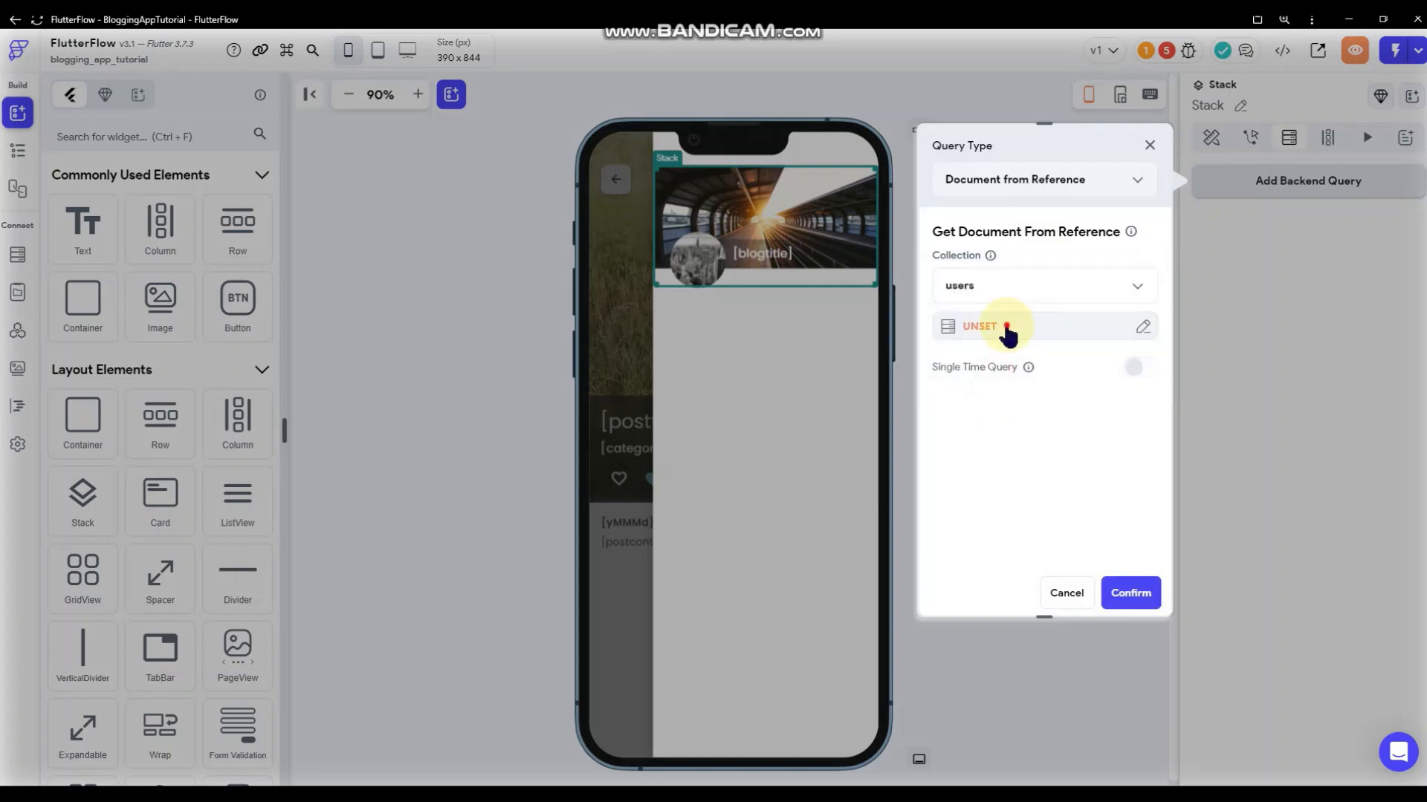
click(1006, 329)
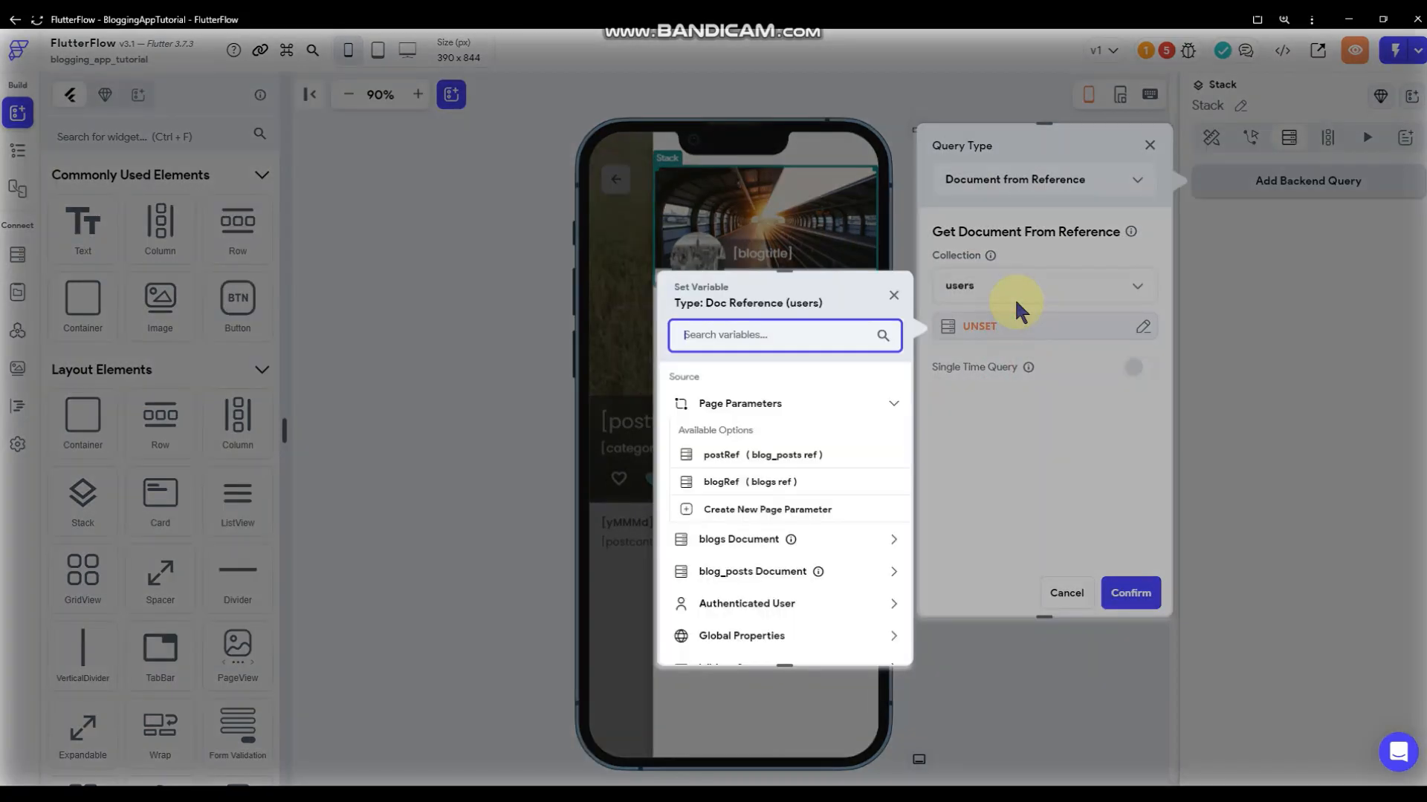
click(815, 536)
scroll(816, 535, down, 4)
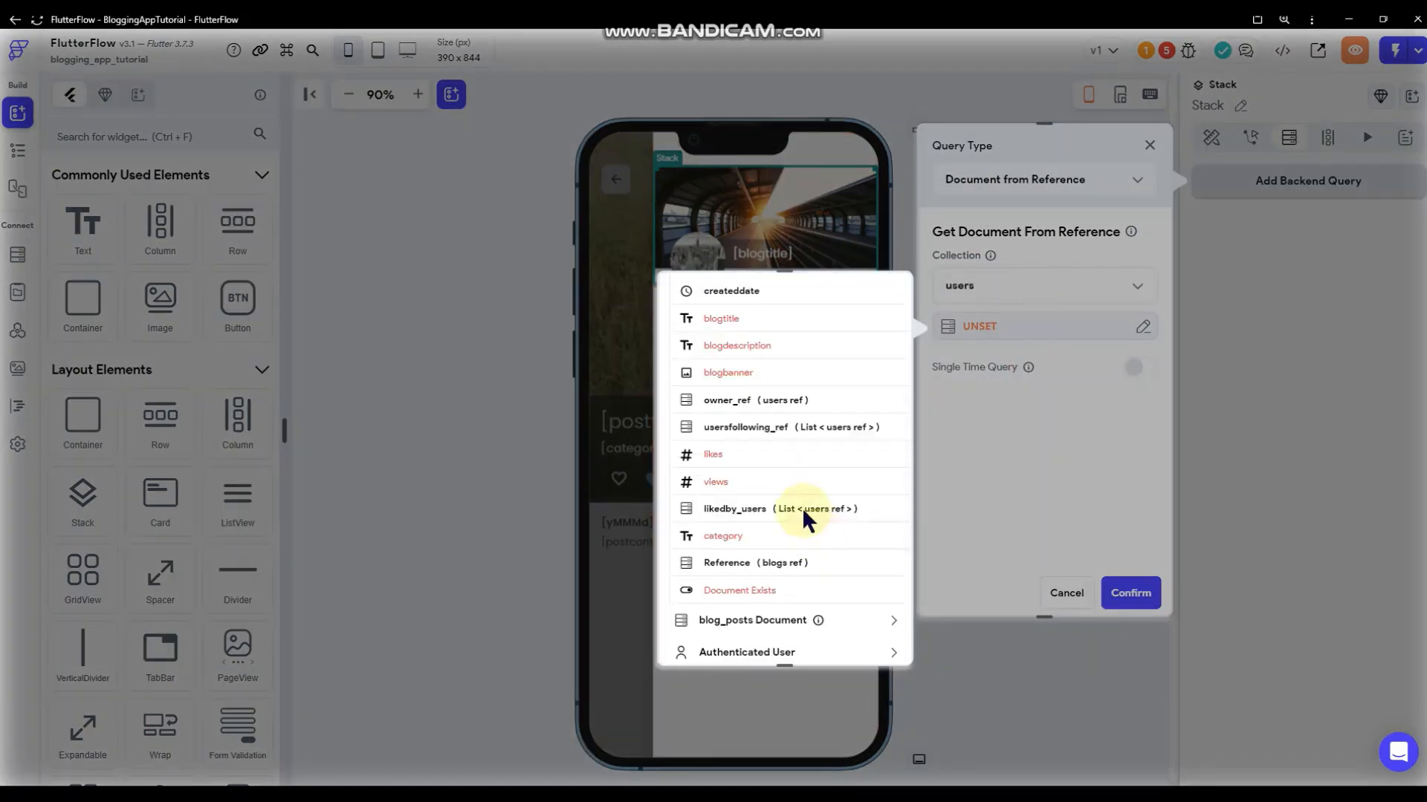
click(739, 401)
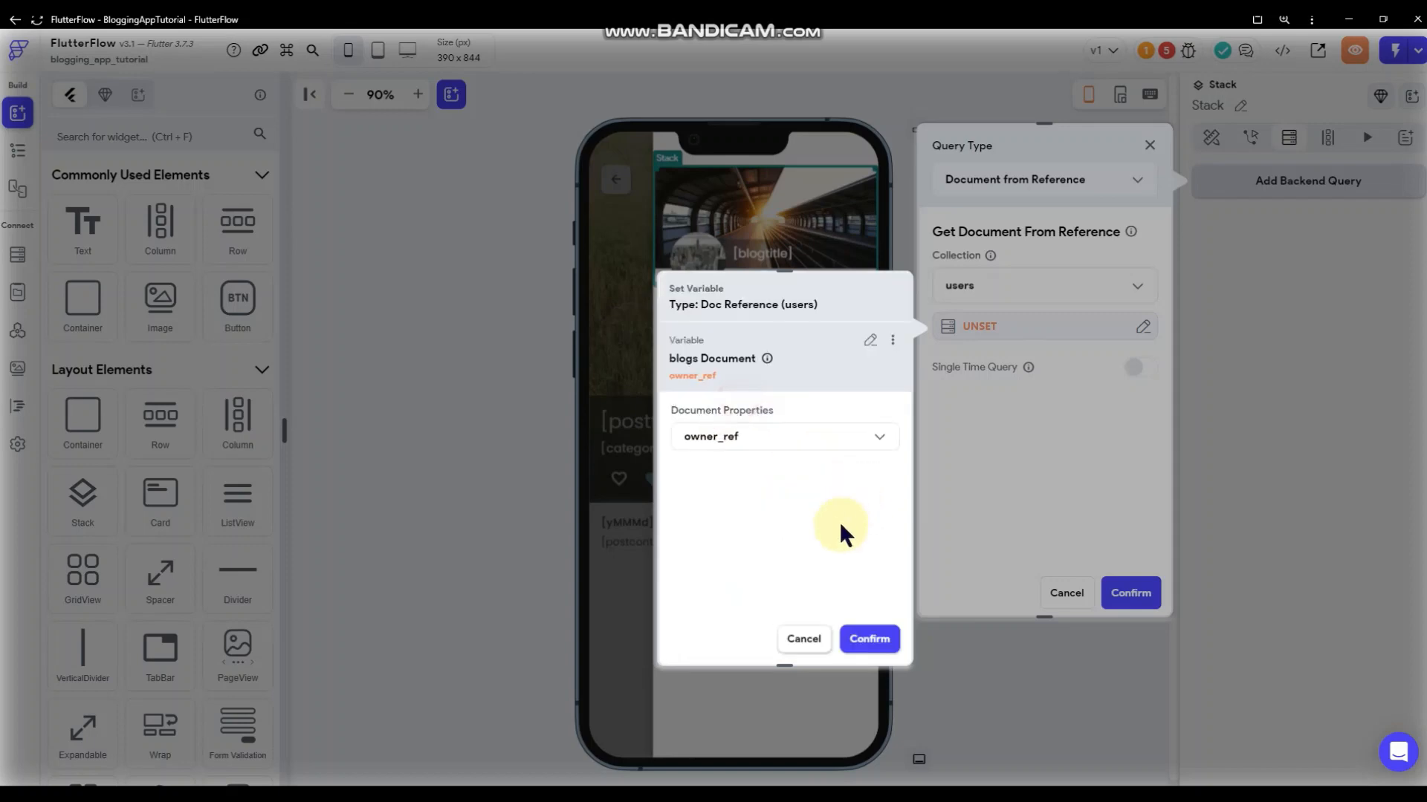
click(866, 638)
click(1128, 593)
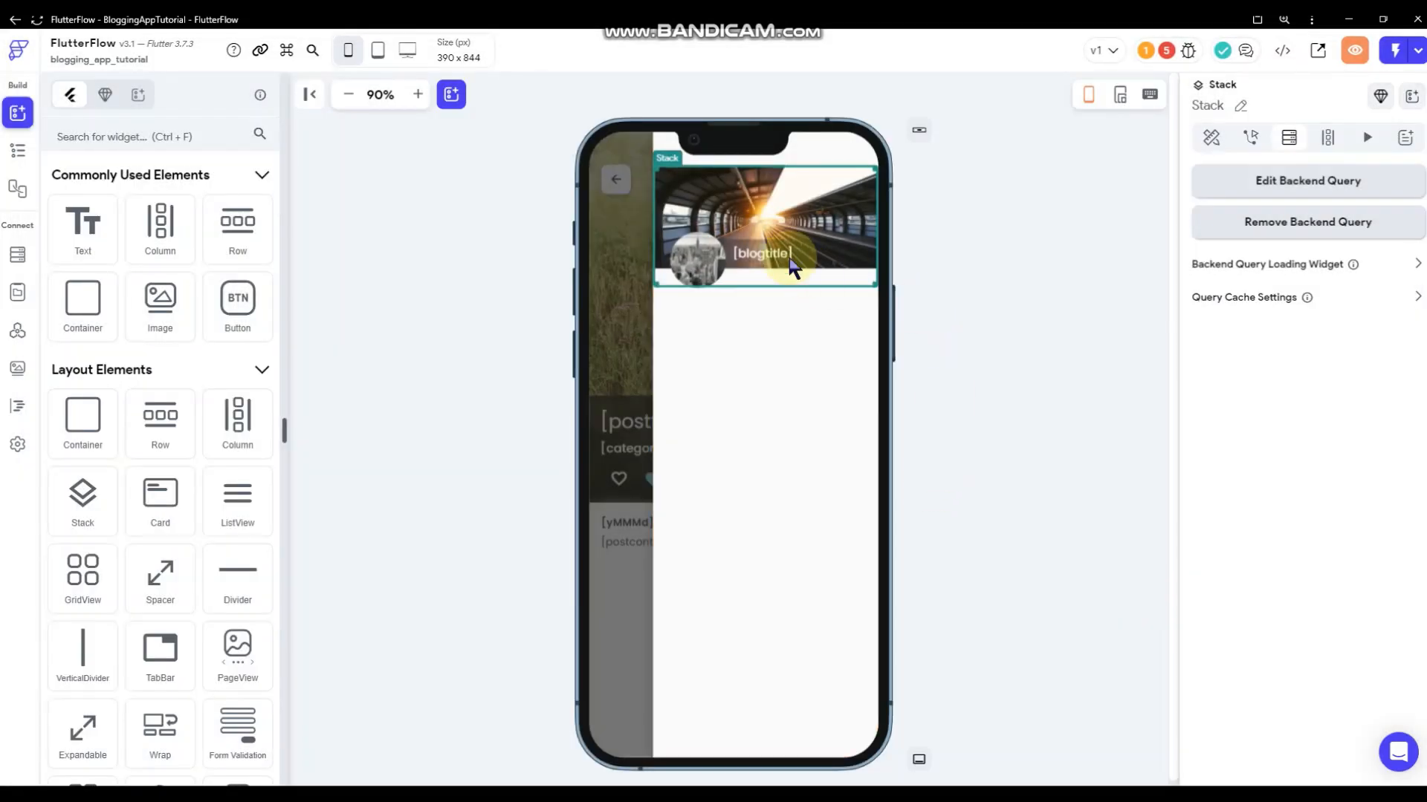
- Bind the circle image's path to the photo_url field of the users document
click(711, 276)
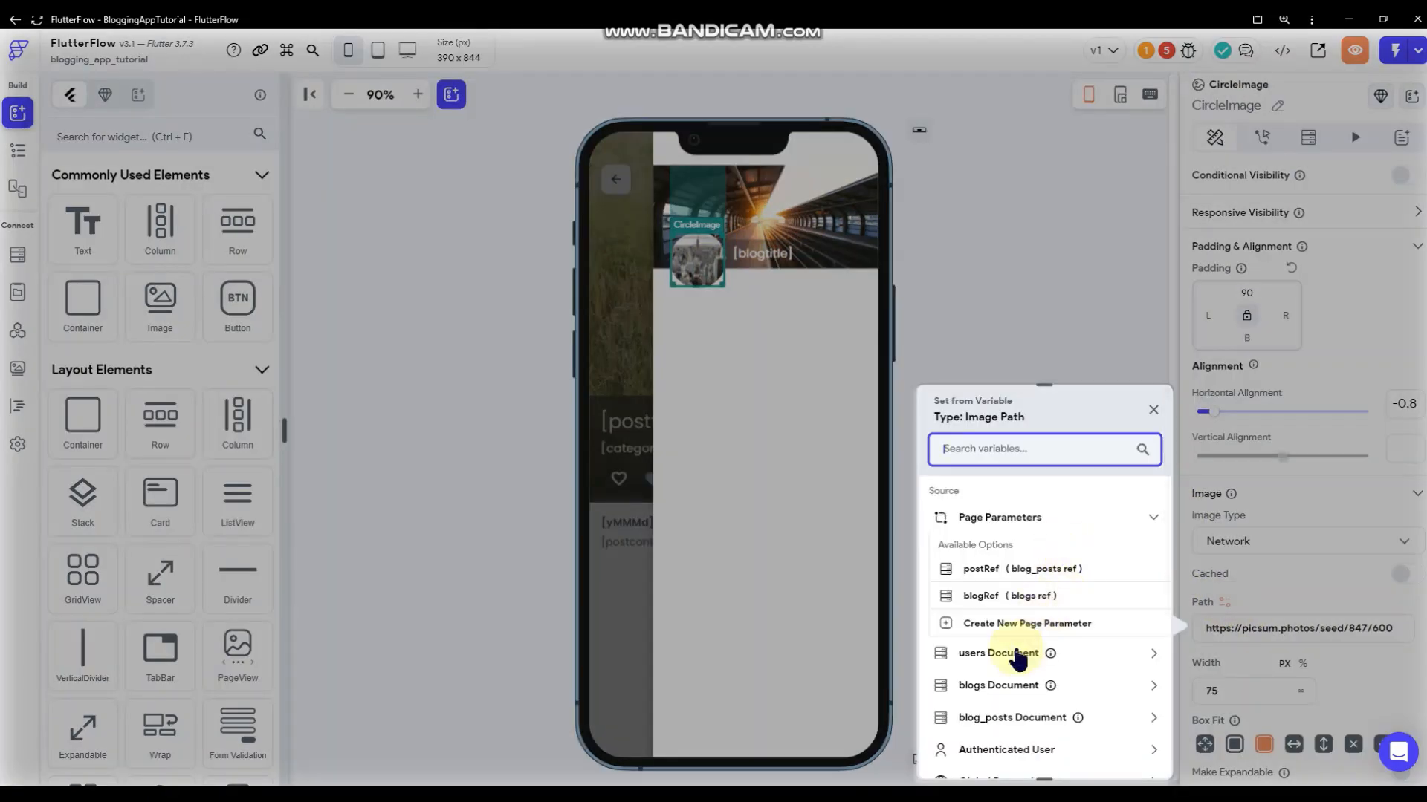
scroll(999, 587, down, 2)
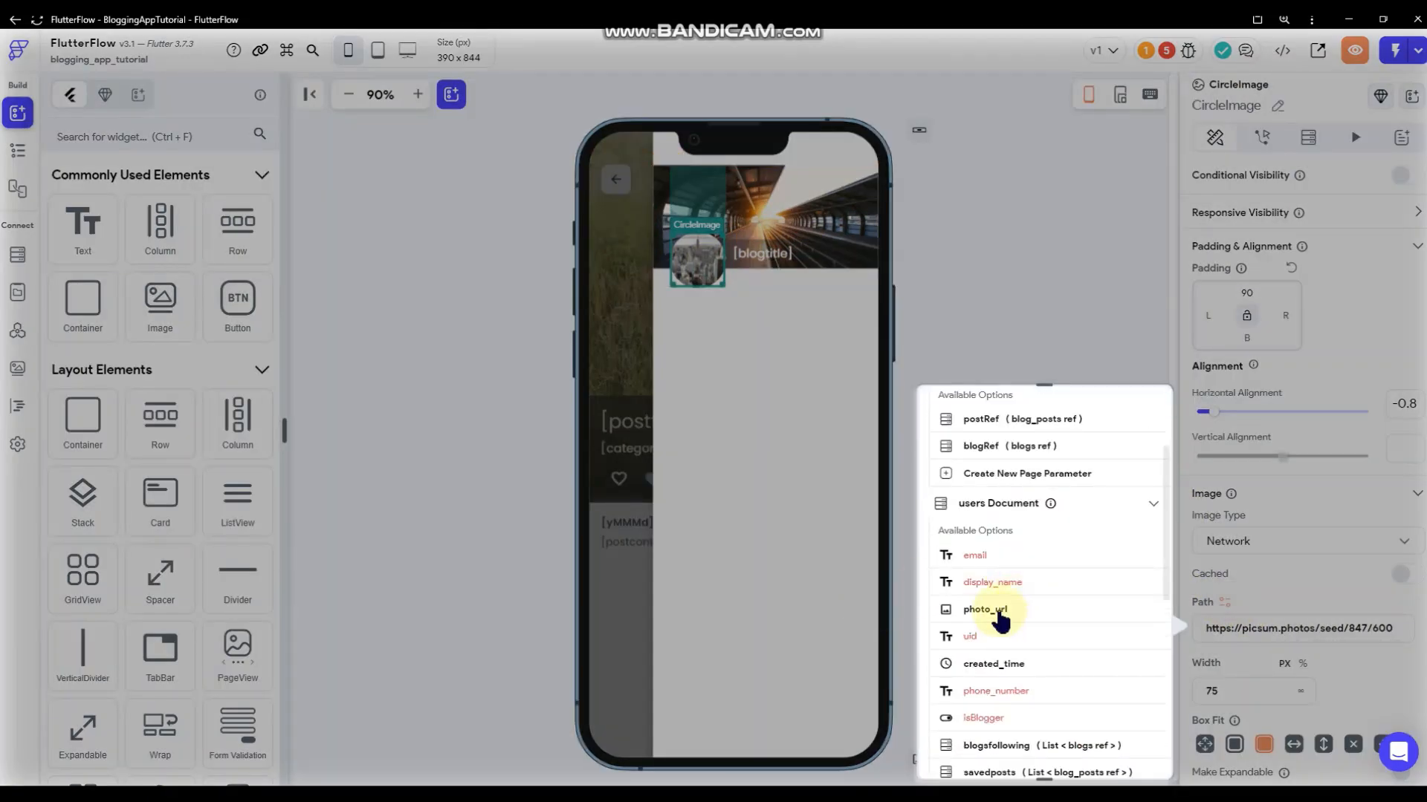
click(1079, 608)
click(1060, 318)
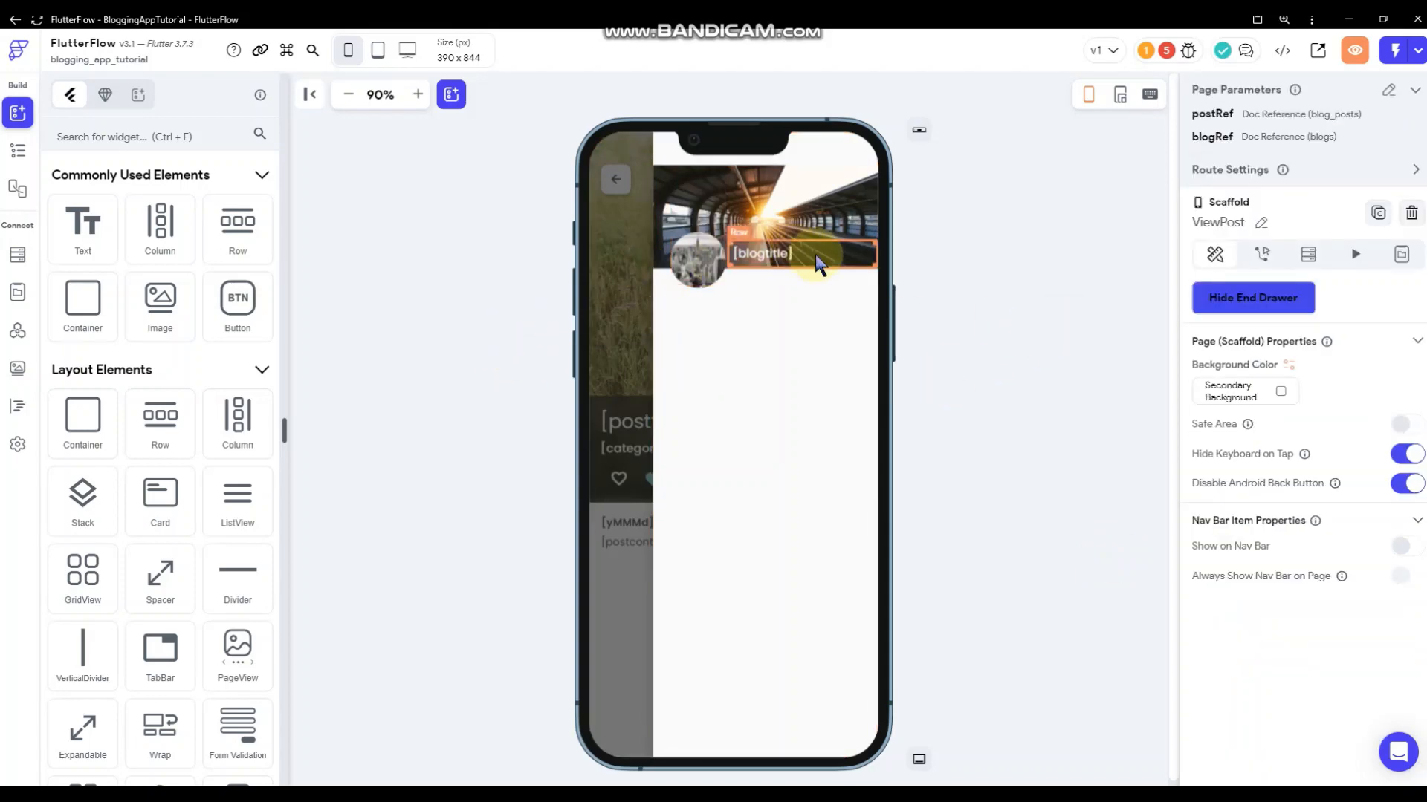
- Adjust the fill color of the overlay container behind the blog title
click(662, 256)
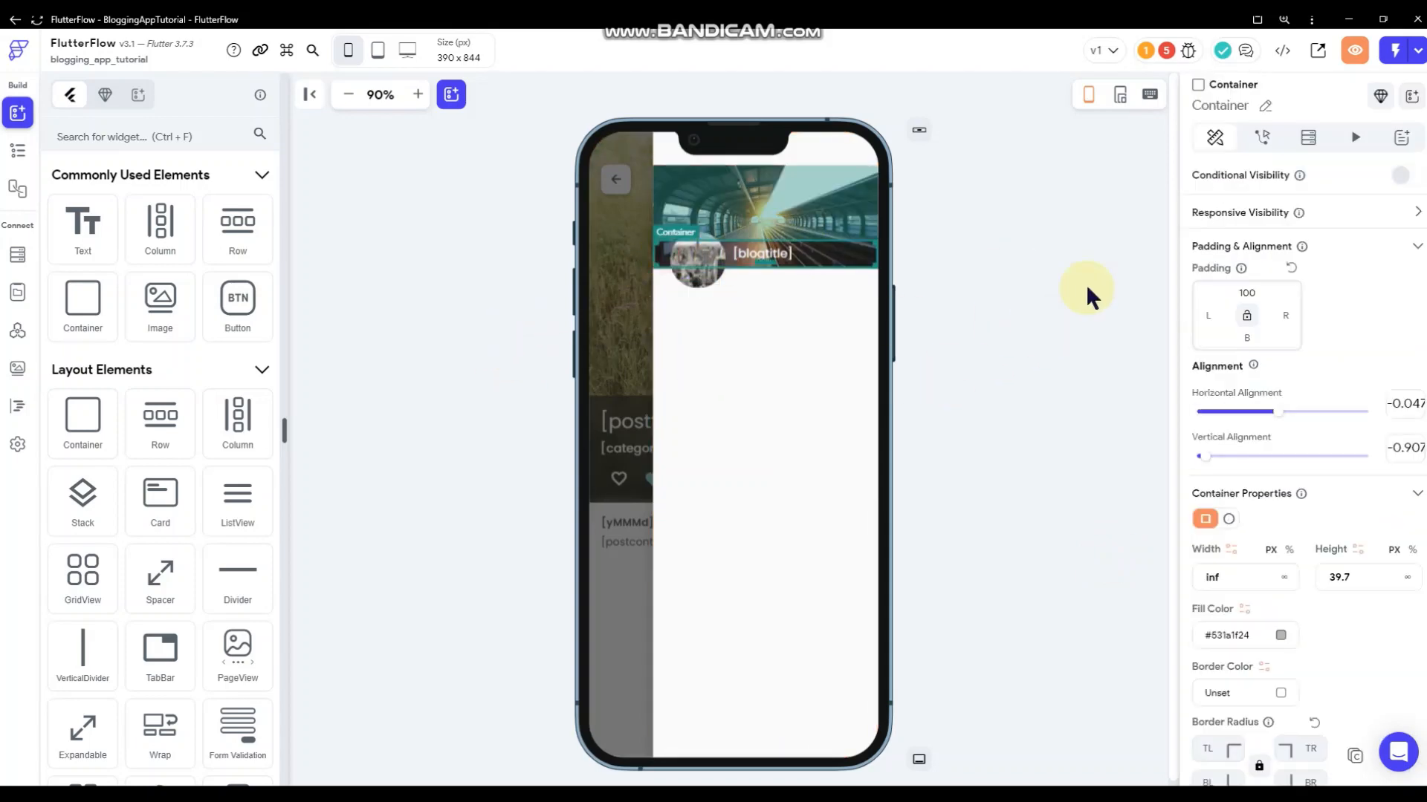
click(1275, 643)
drag(801, 277, 814, 273)
click(908, 588)
click(1029, 391)
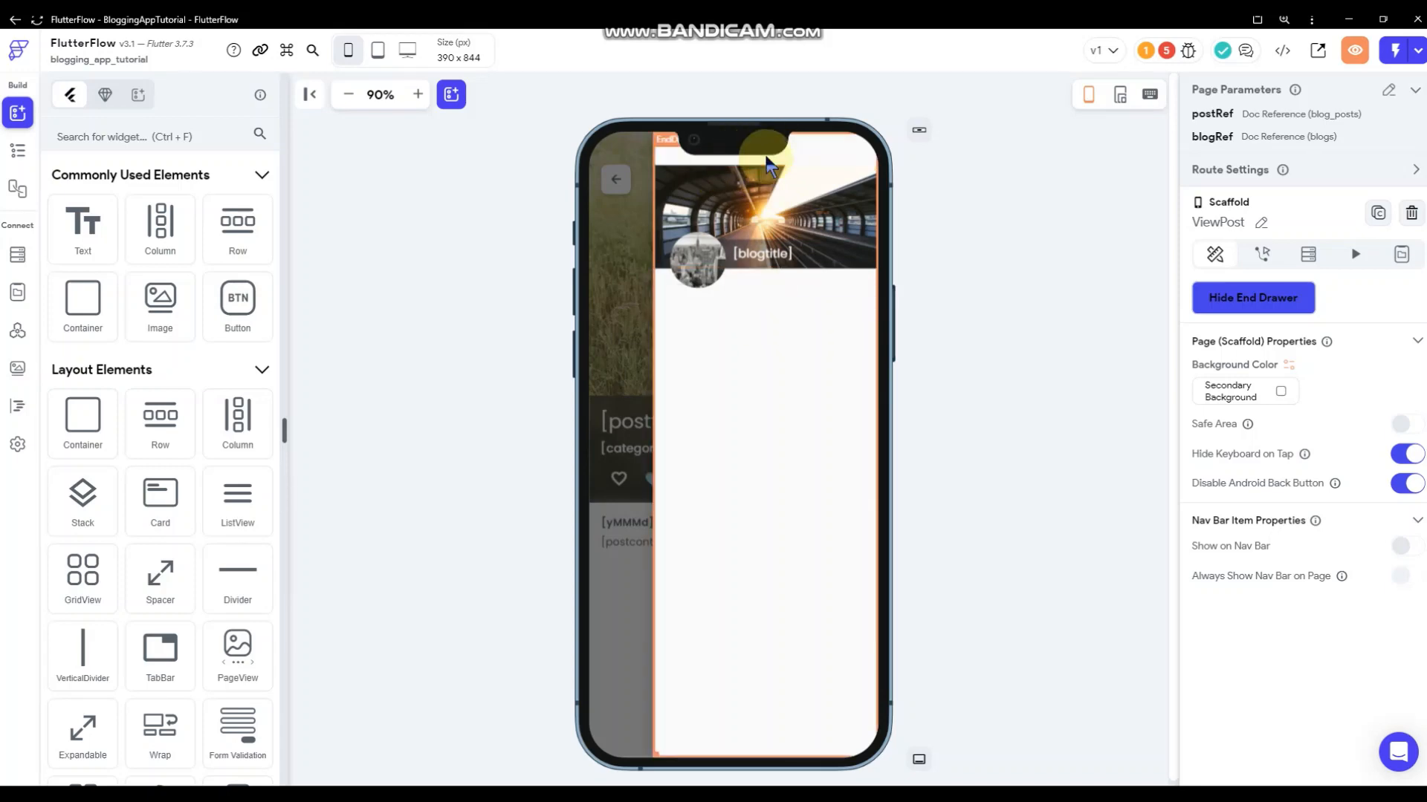
- Clear the top padding of the end drawer's main Column
click(770, 395)
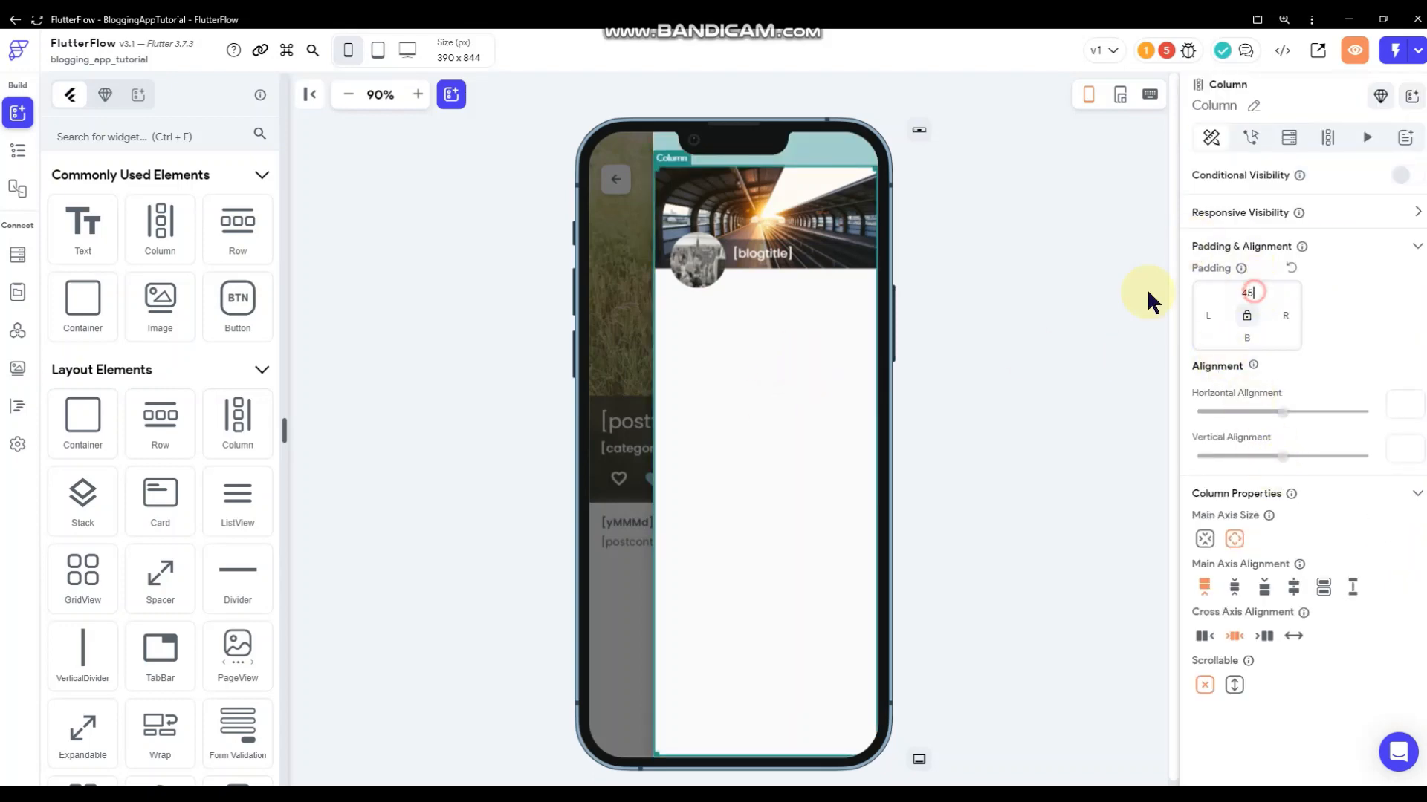
key(BackSpace)
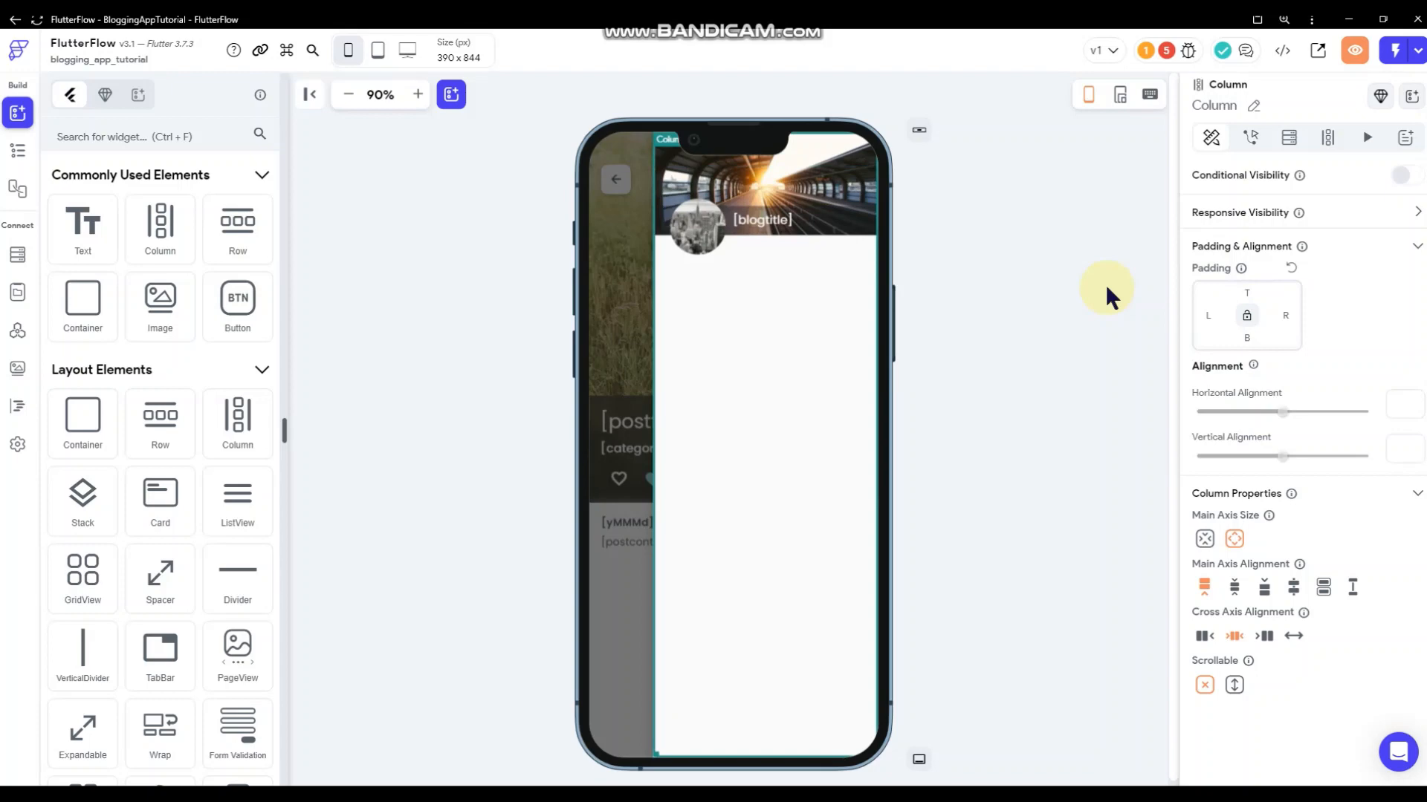
click(969, 287)
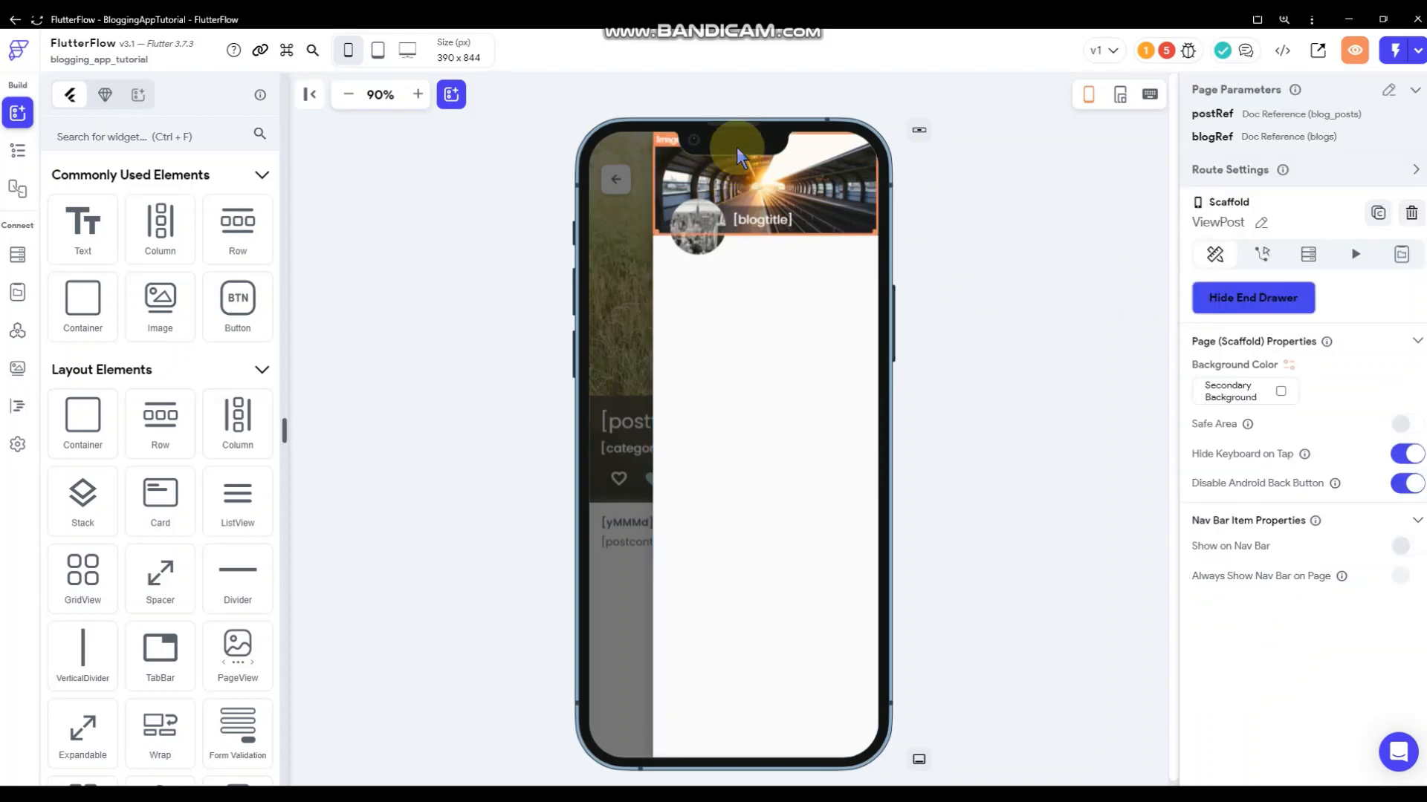
- Add a nested Column below the header Stack in the drawer's main Column and set its top padding to 12
click(392, 228)
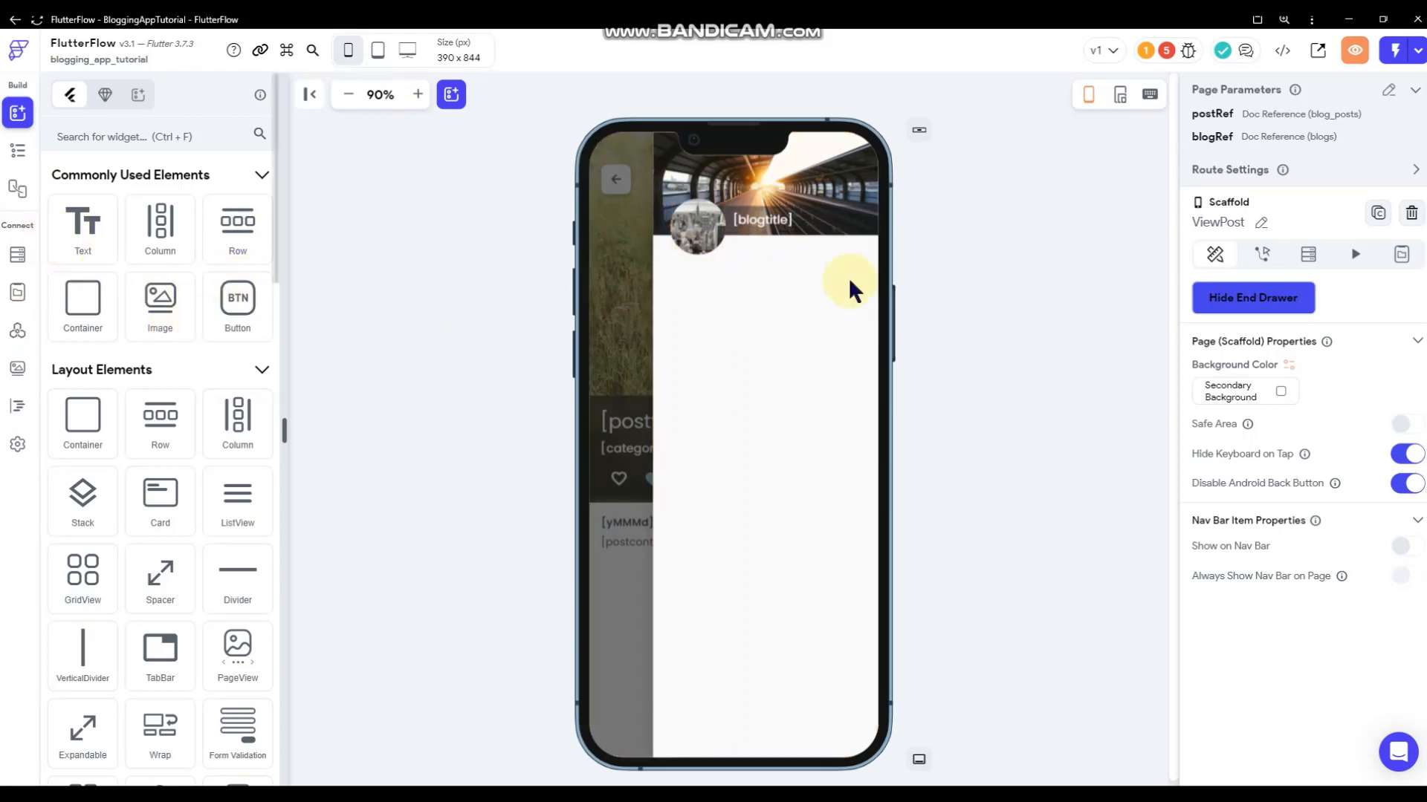
drag(156, 227, 850, 365)
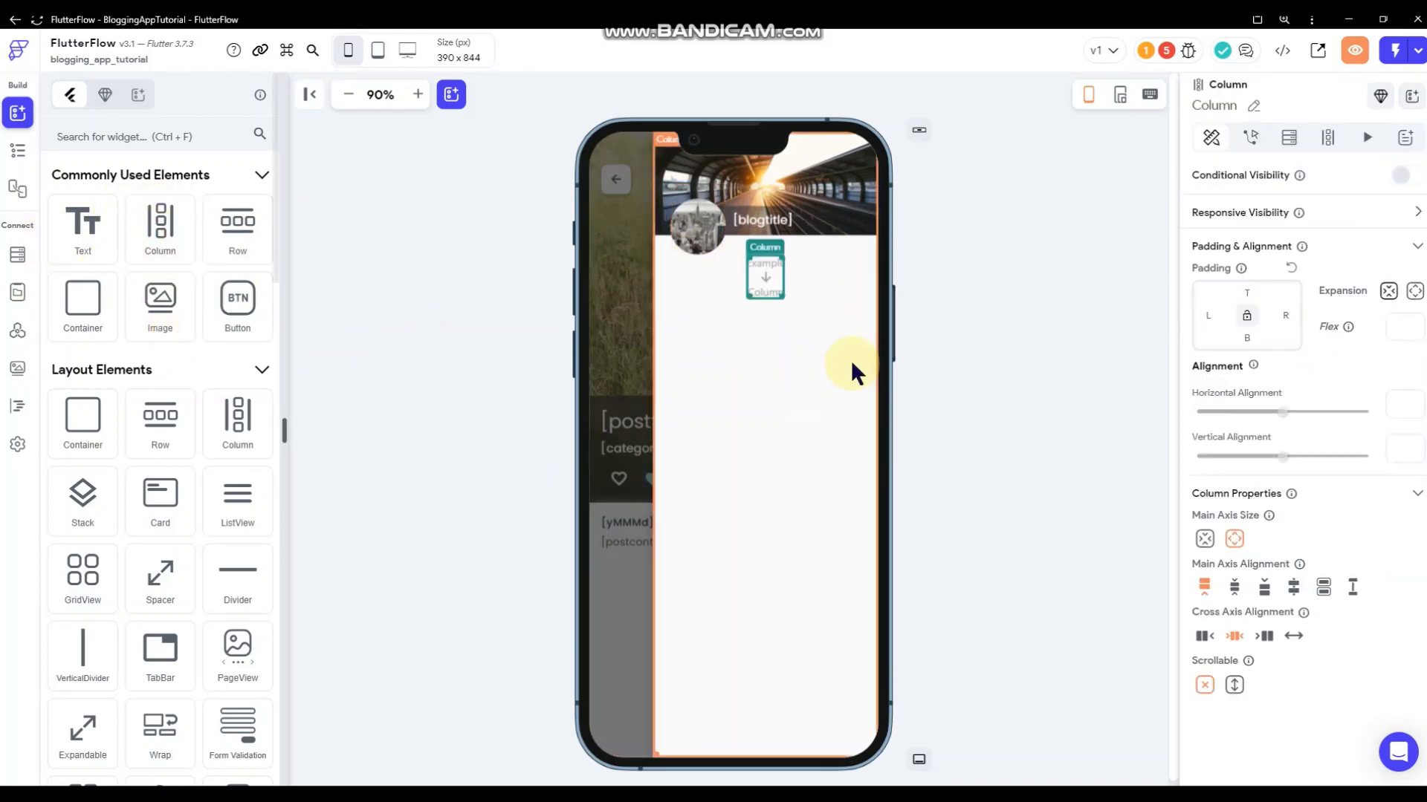
click(1250, 291)
text(12)
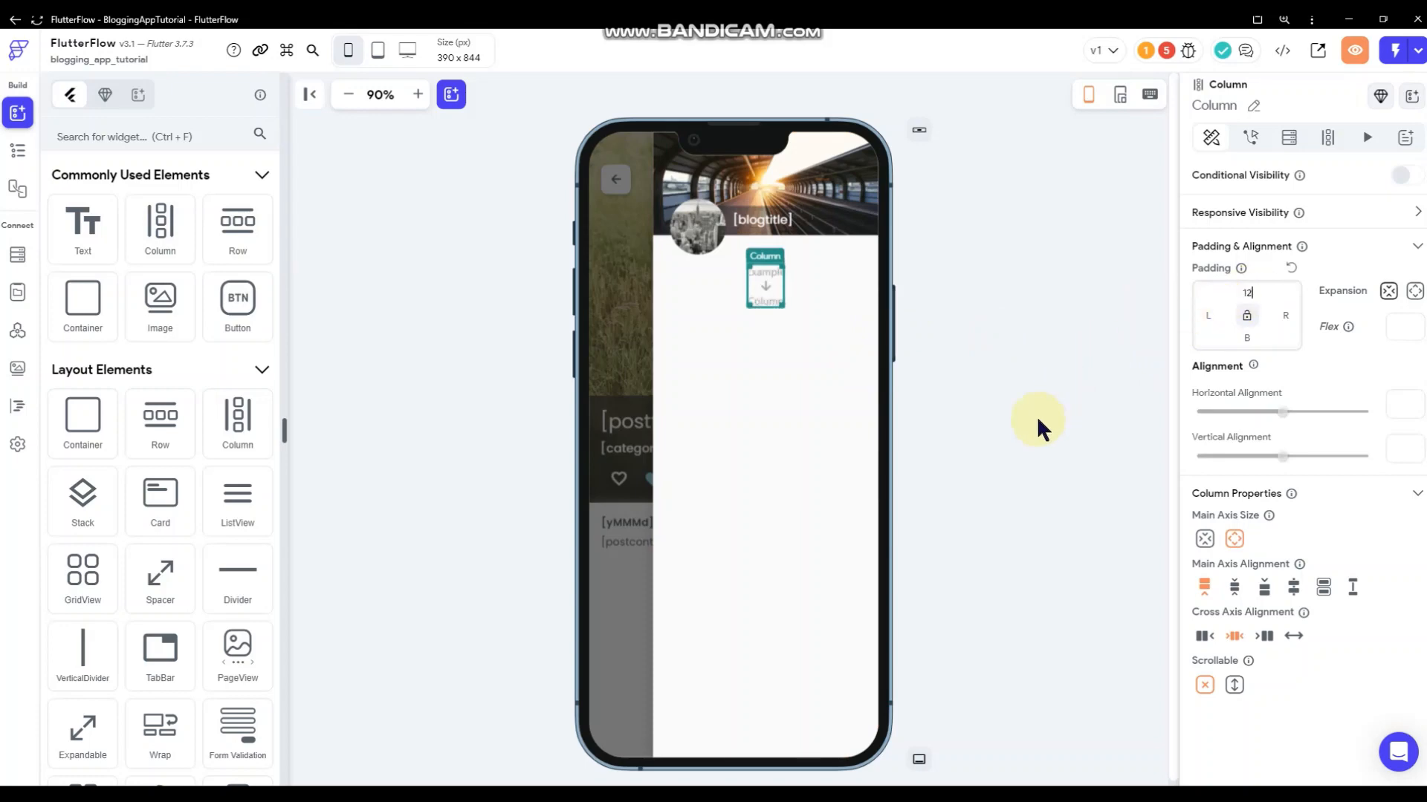
click(1038, 421)
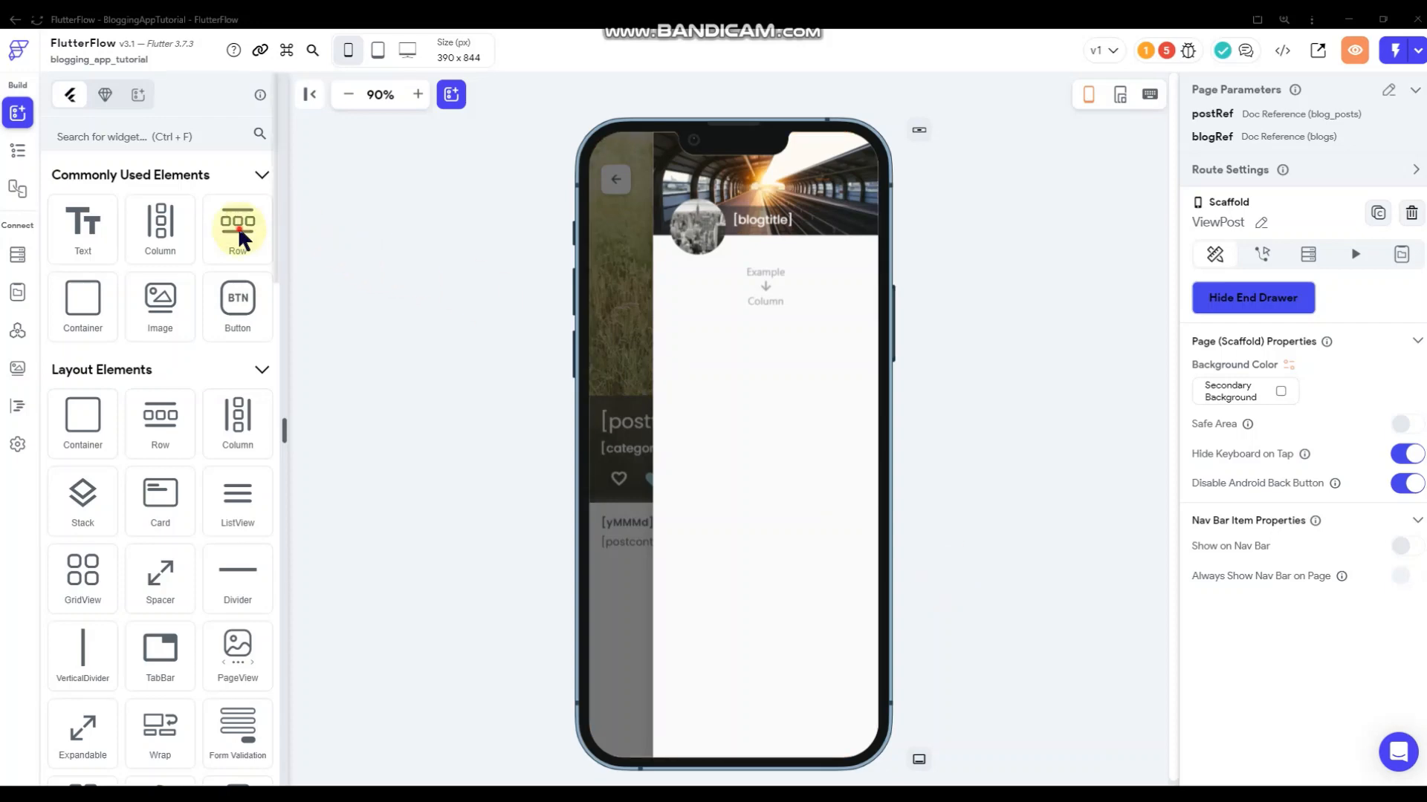
- Add a Row with a top padding of 12 to the drawer's content Column and place a Button inside it
drag(238, 226, 754, 291)
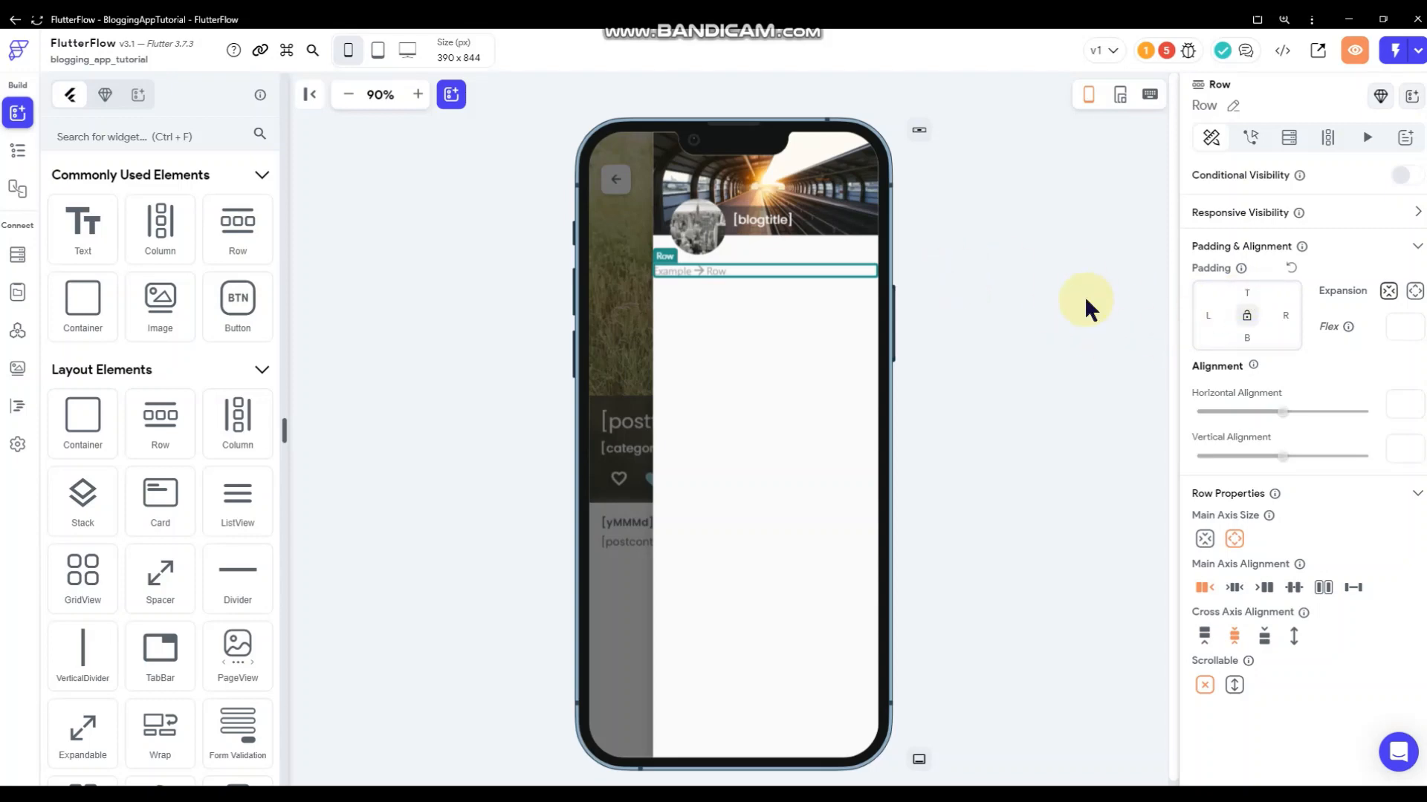
text(12)
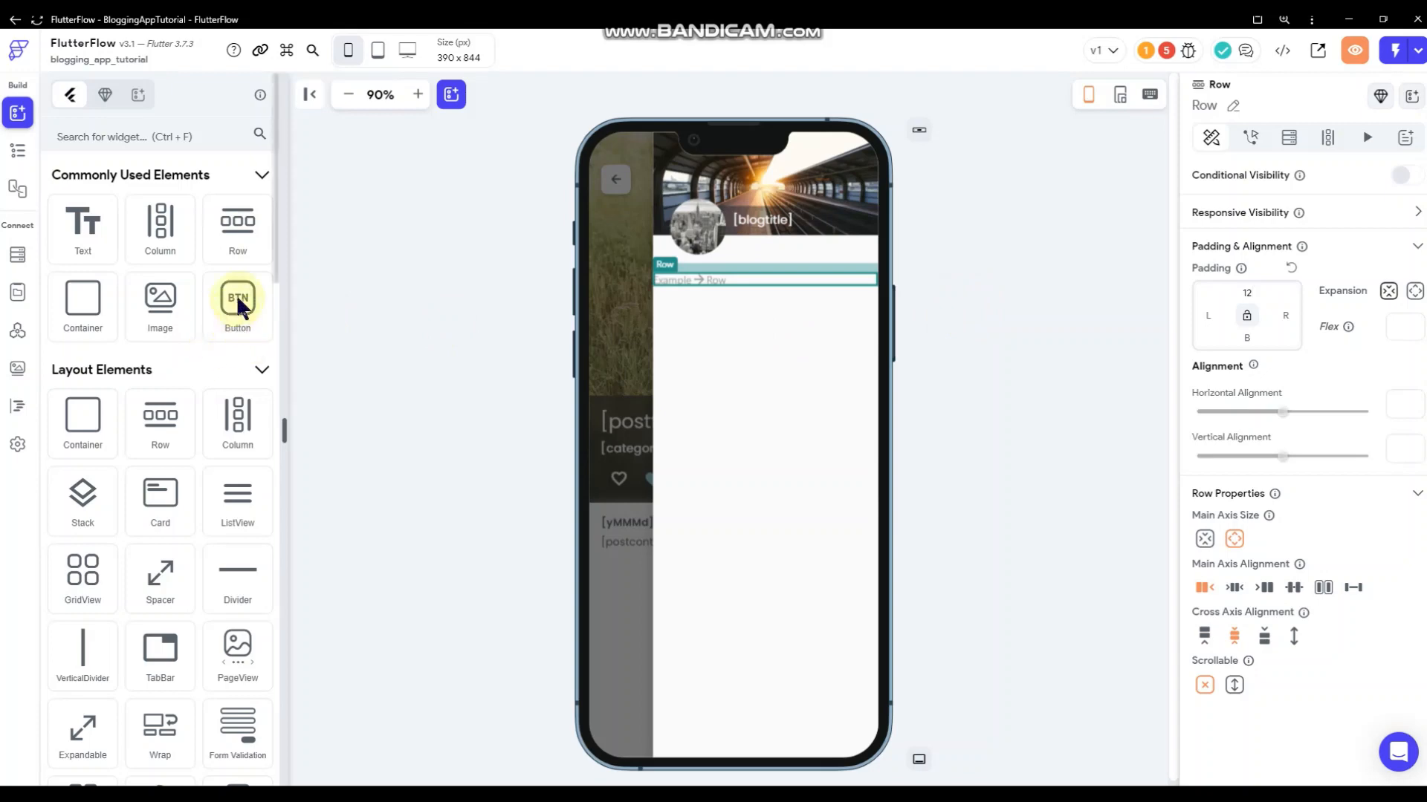
drag(238, 303, 704, 286)
click(704, 285)
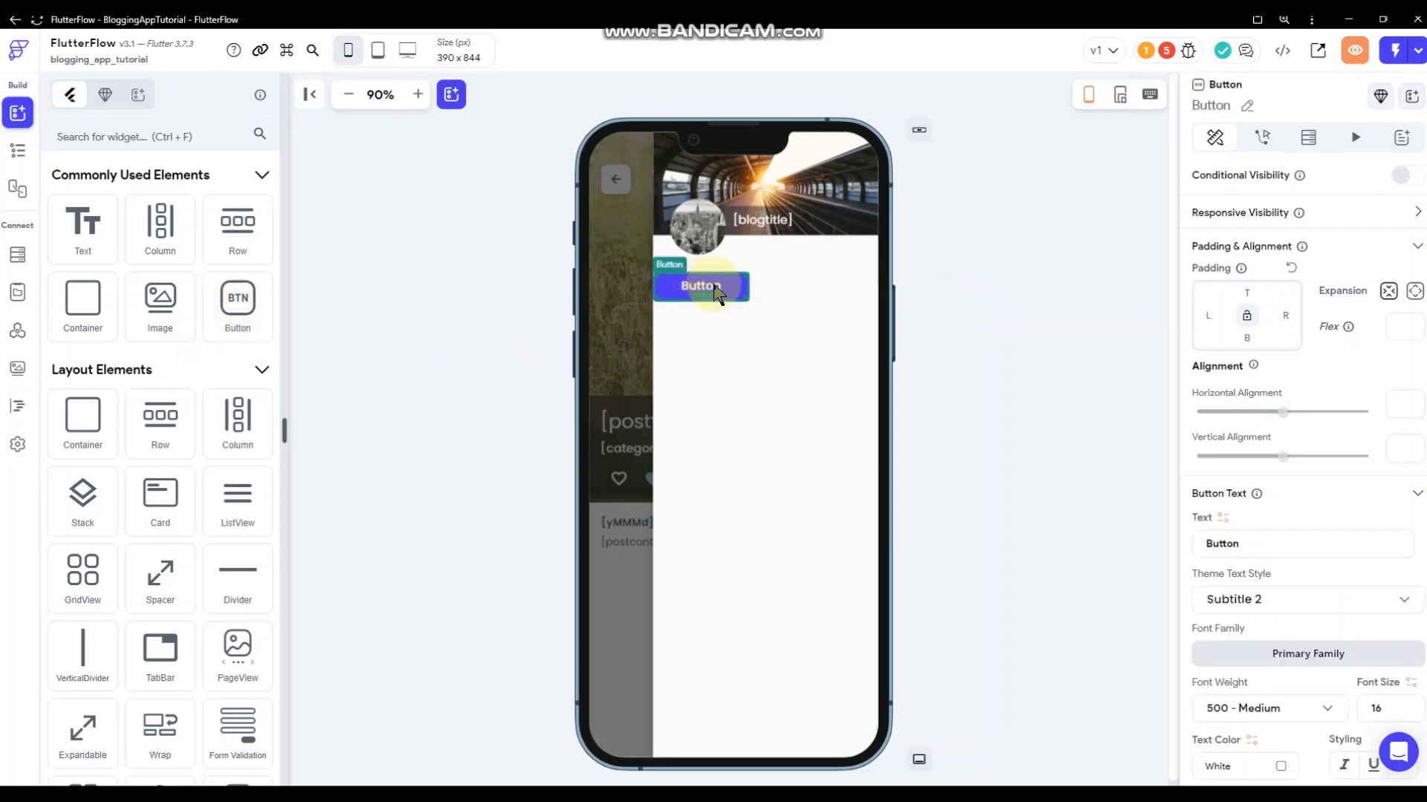
- Add a Column before the Button in the Row and set the Row's main axis alignment to Space Around
click(795, 287)
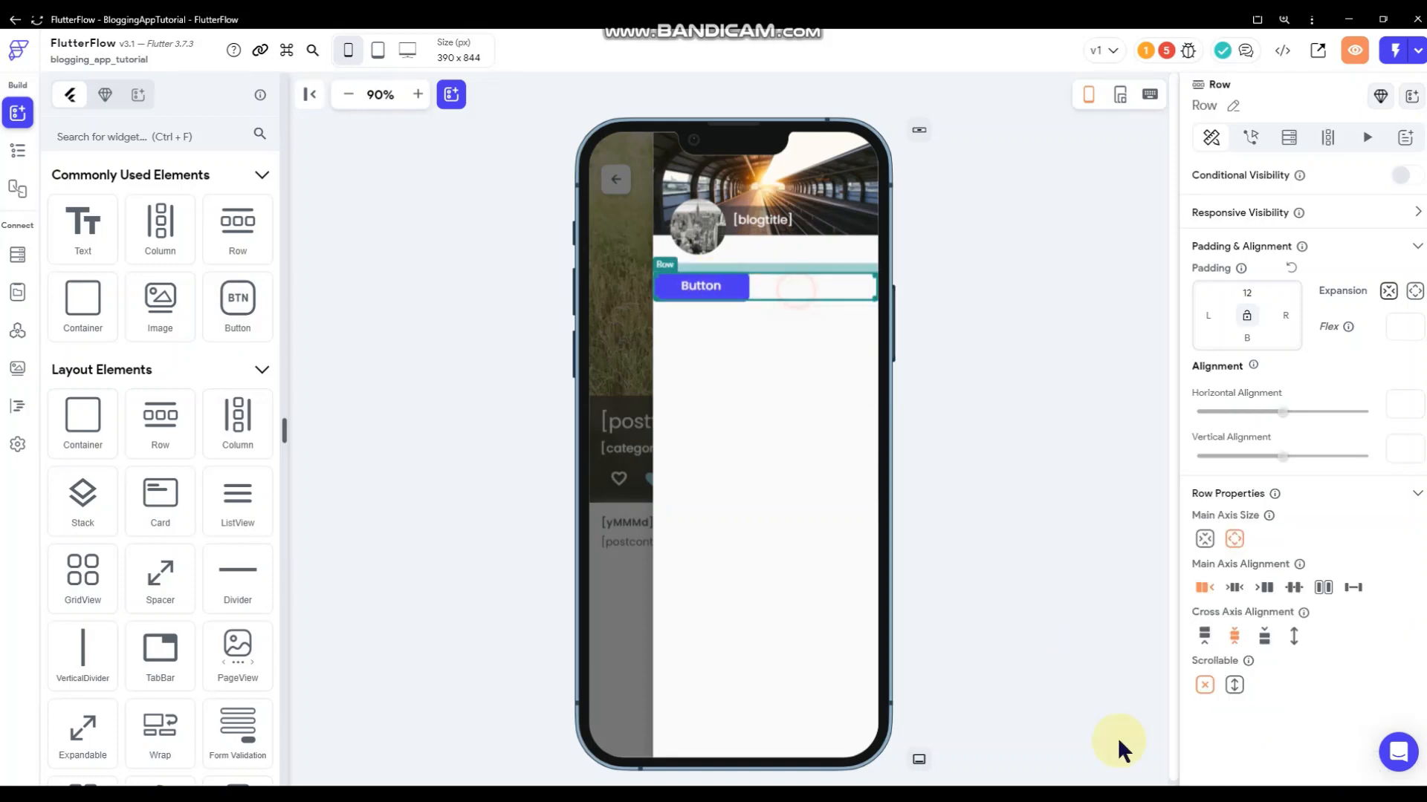
click(1268, 589)
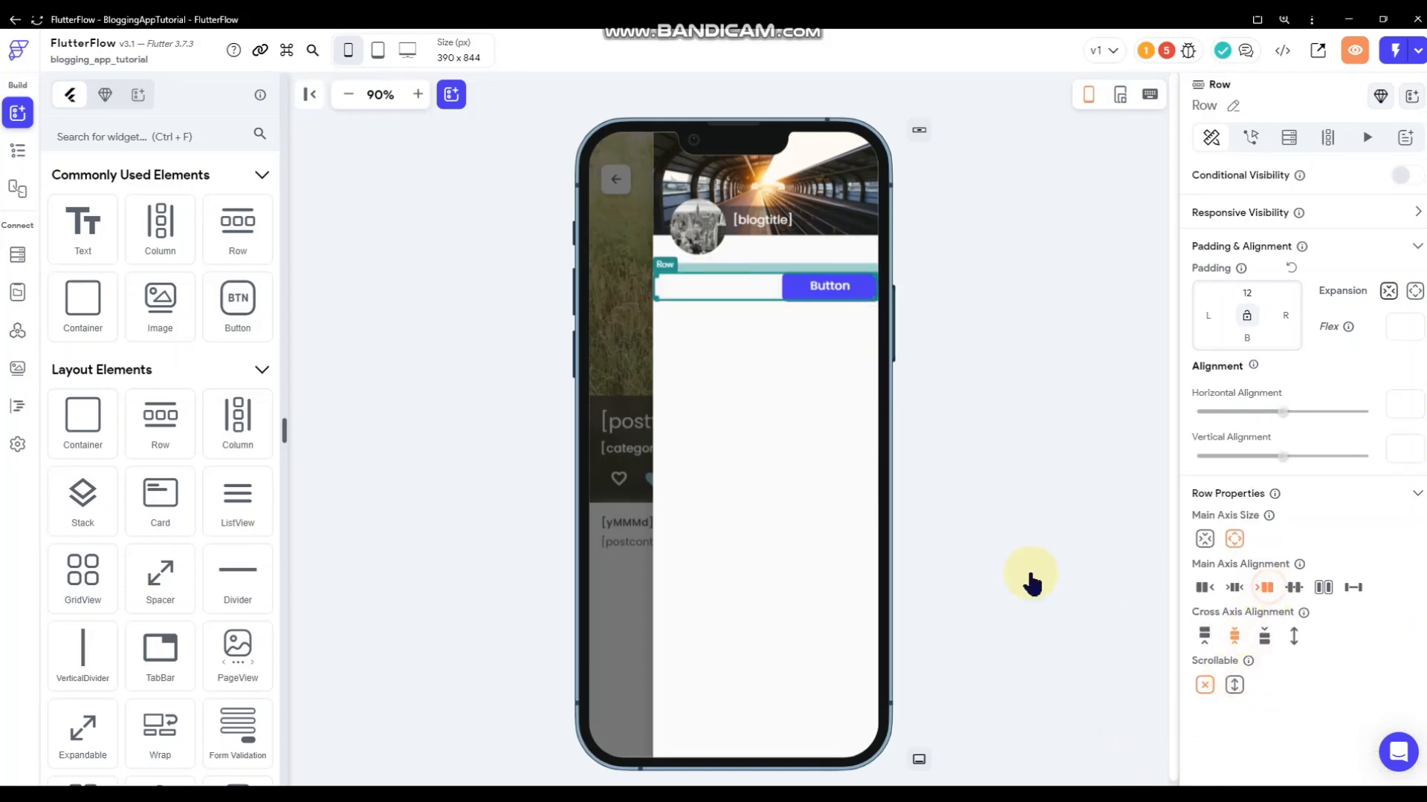
click(437, 331)
mouse_move(158, 232)
mouse_down()
mouse_move(585, 310)
mouse_move(709, 271)
mouse_up()
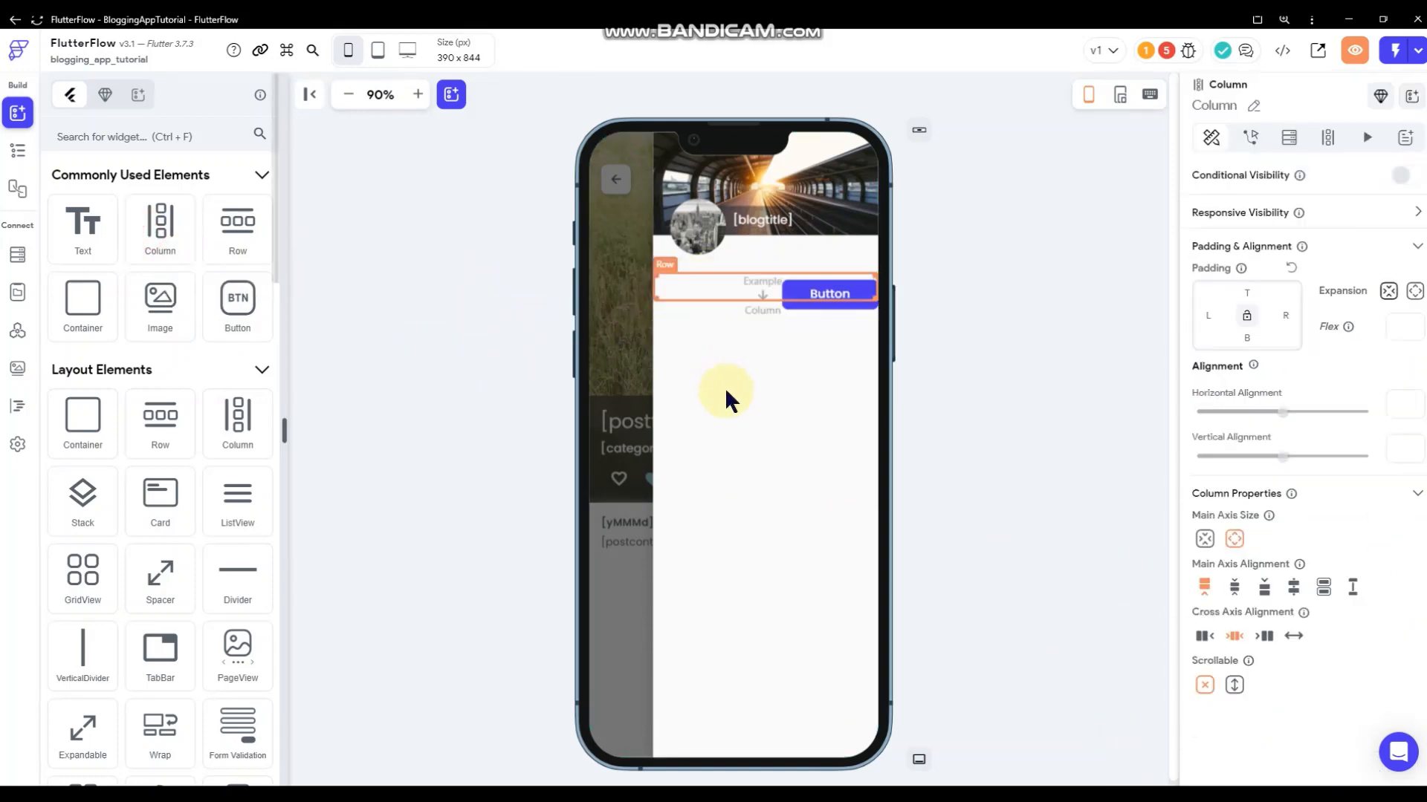
click(684, 288)
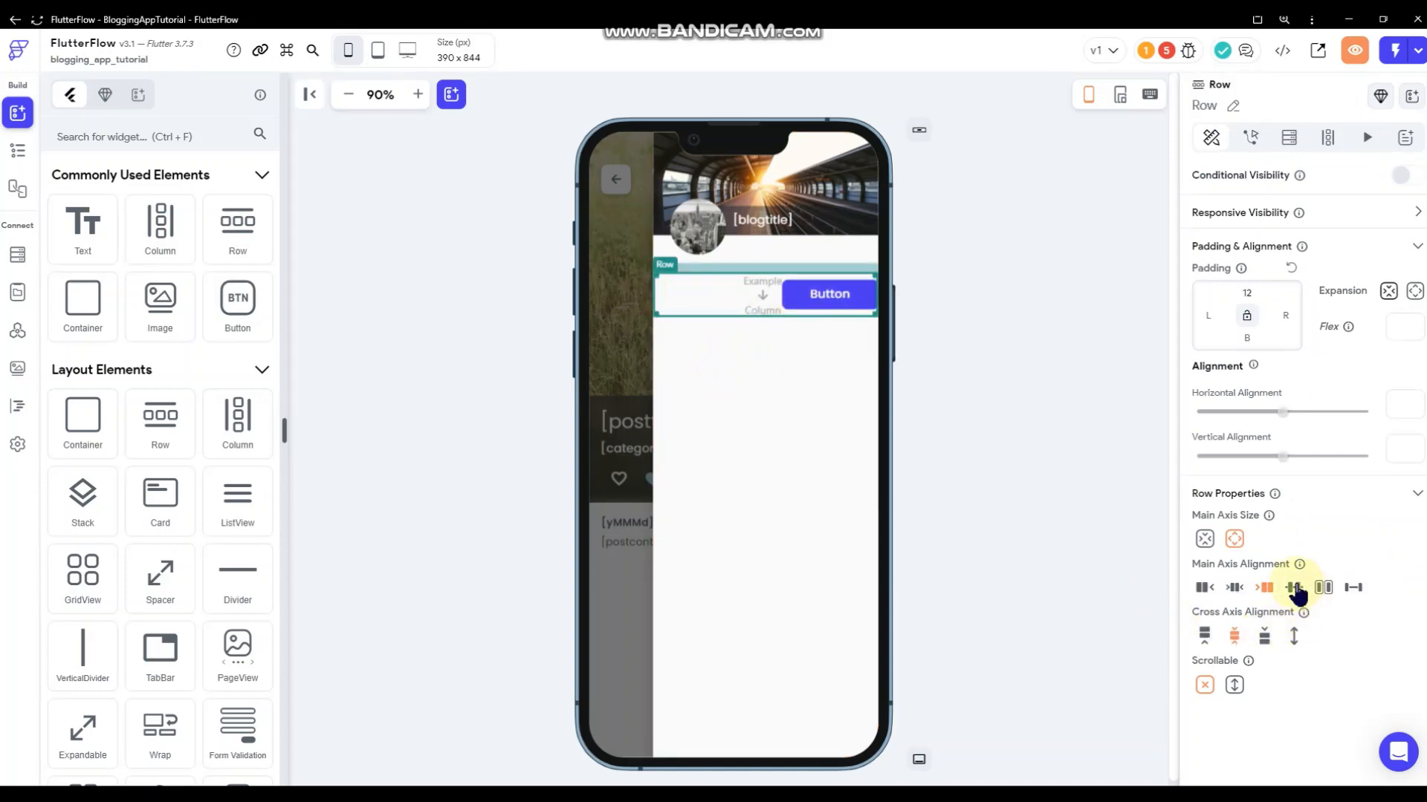
click(1294, 587)
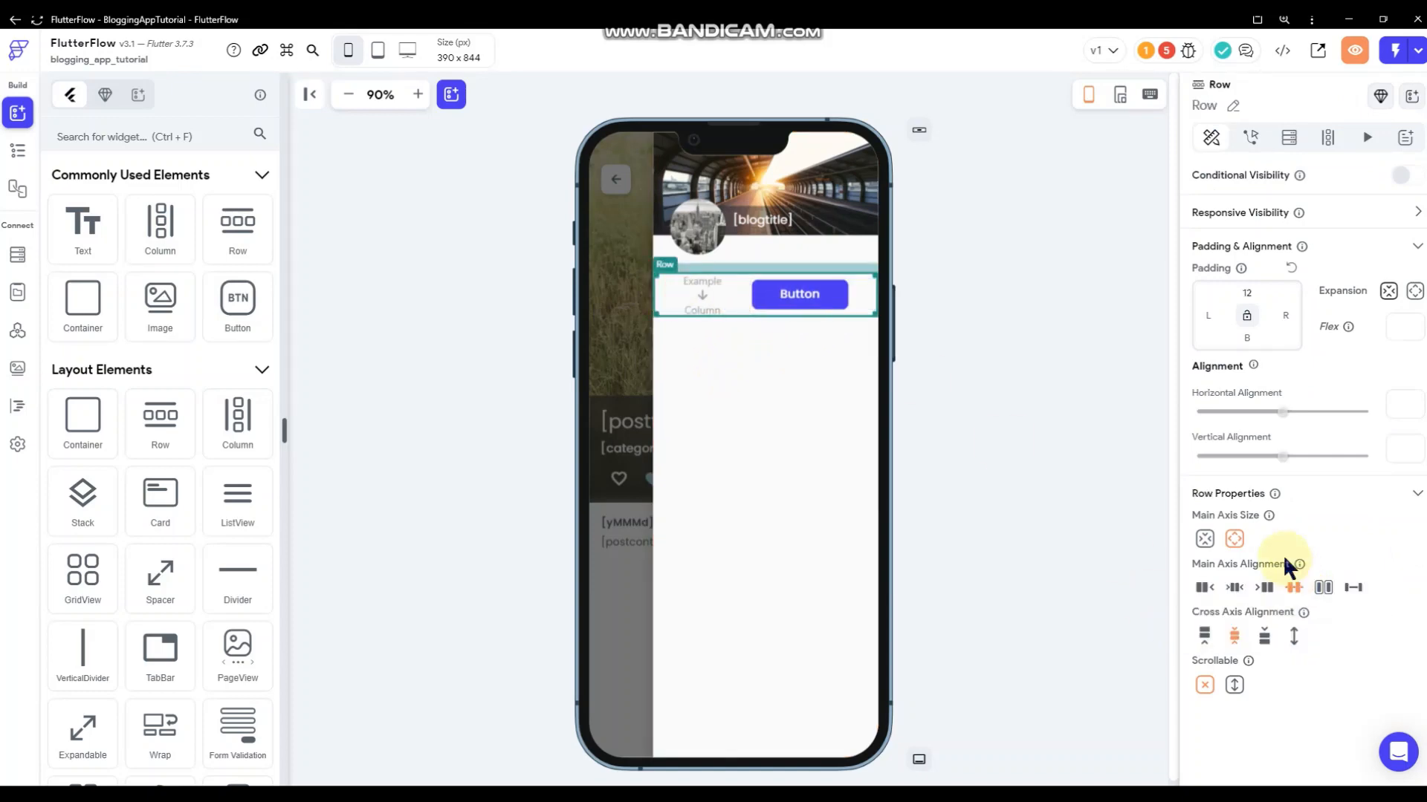
click(1323, 587)
- Change the drawer button's text to "View Blog"
click(815, 293)
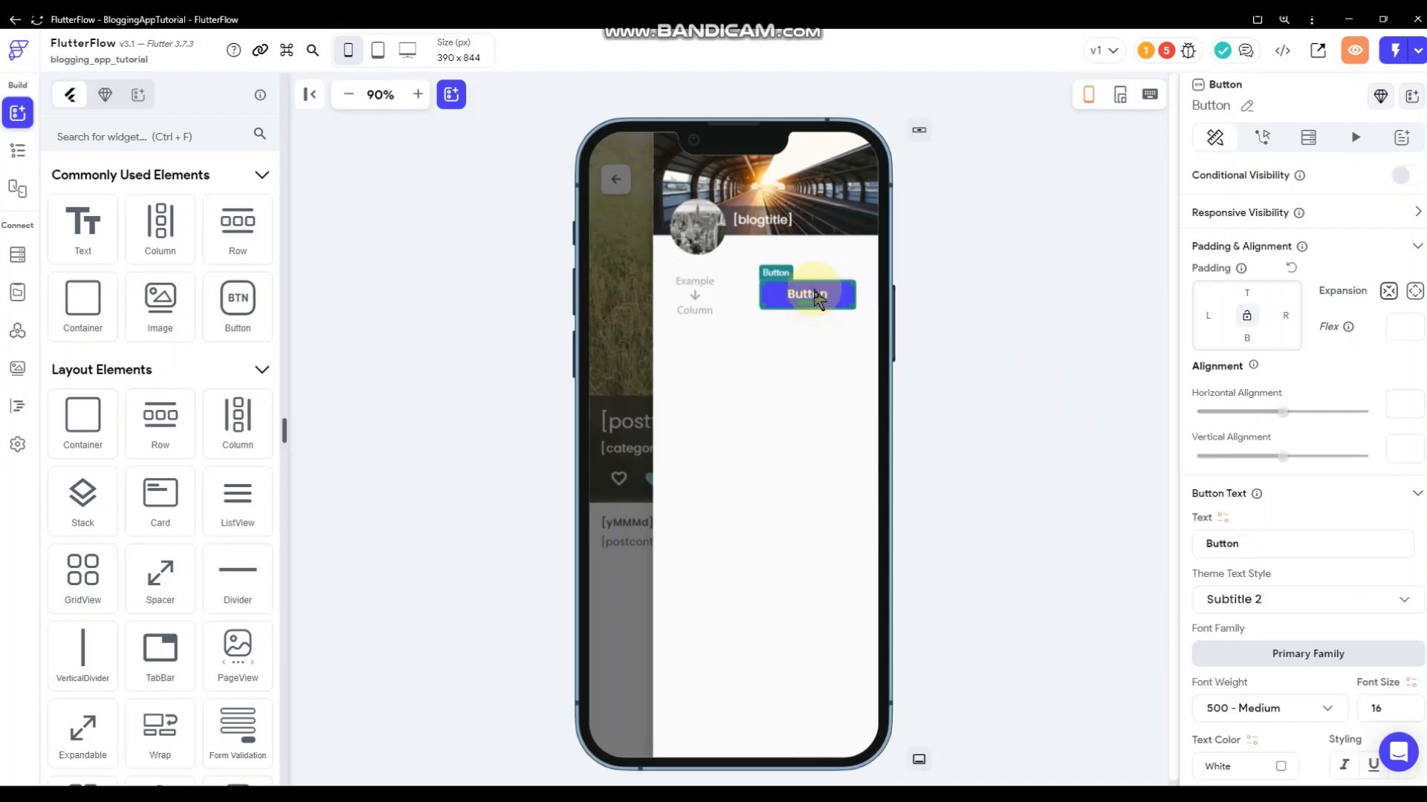
scroll(1297, 450, down, 1)
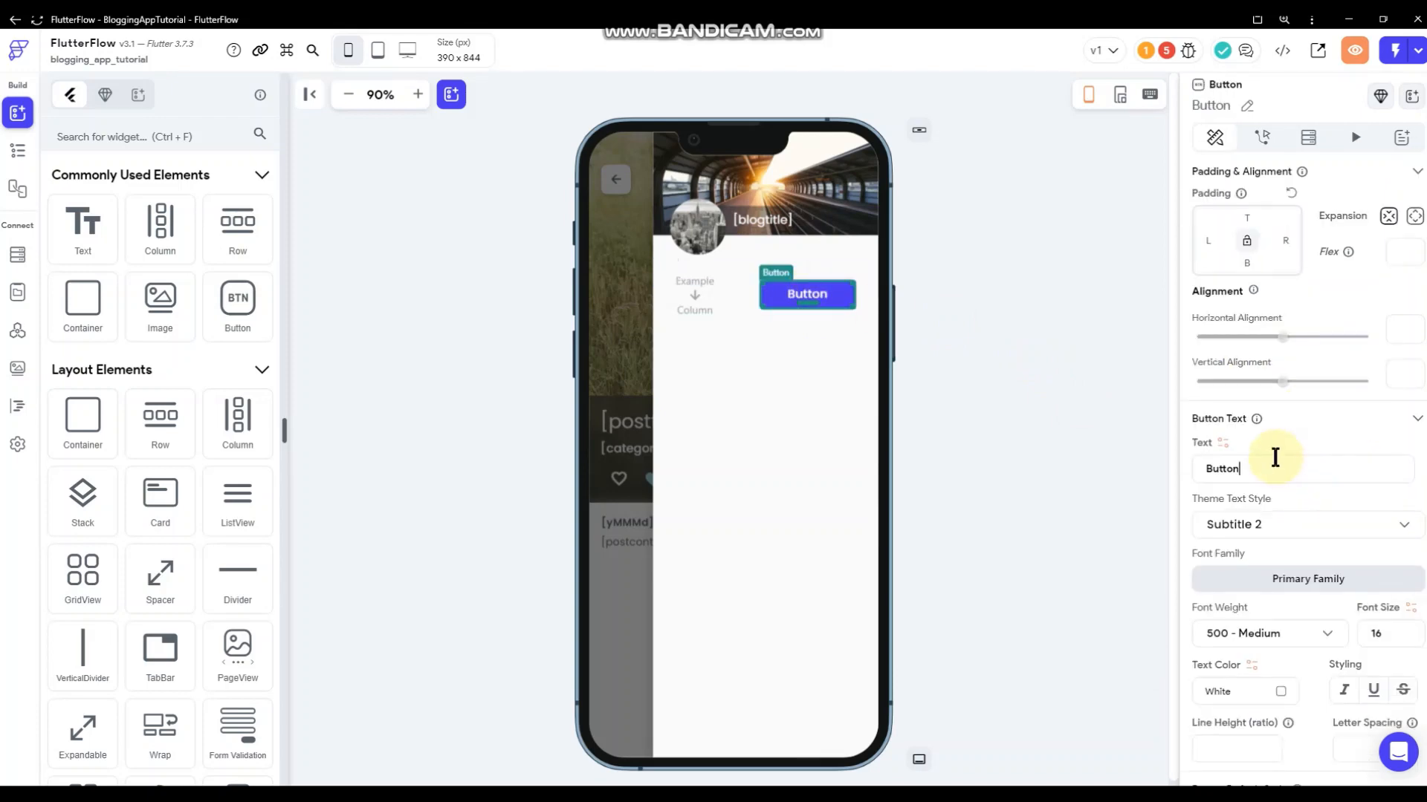
double_click(1268, 471)
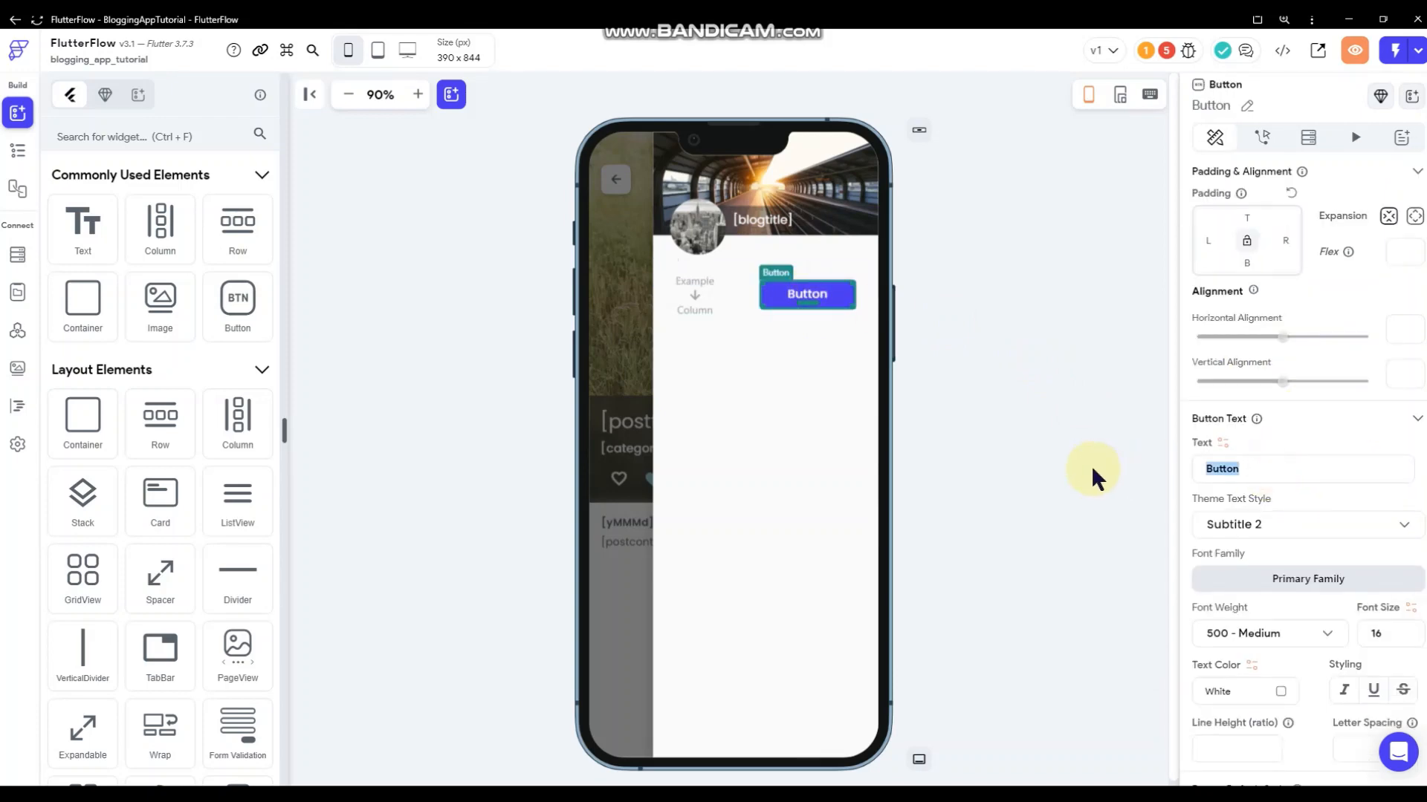
text(View Blog)
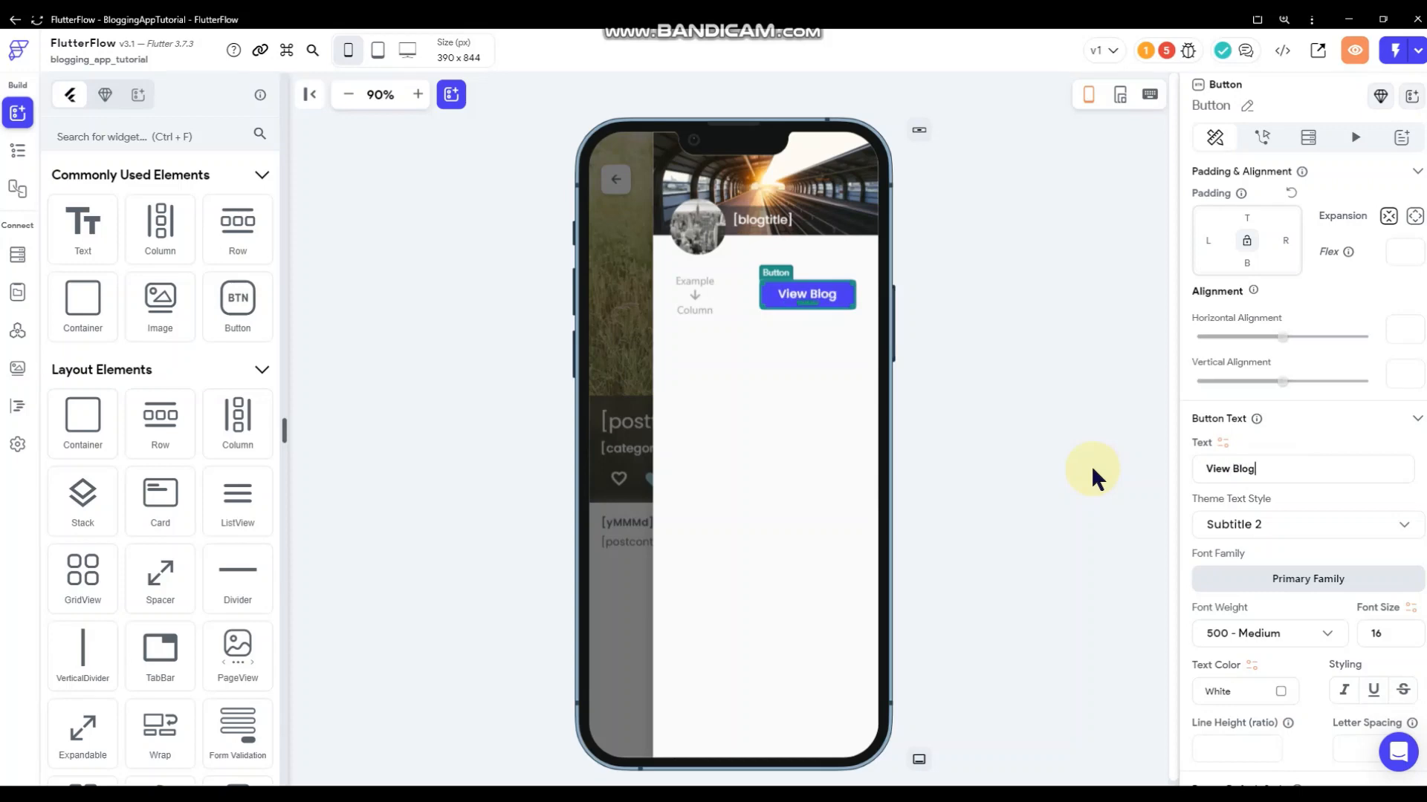
- Try the recent gray #82212A2D as the View Blog button's fill color
scroll(1307, 587, down, 2)
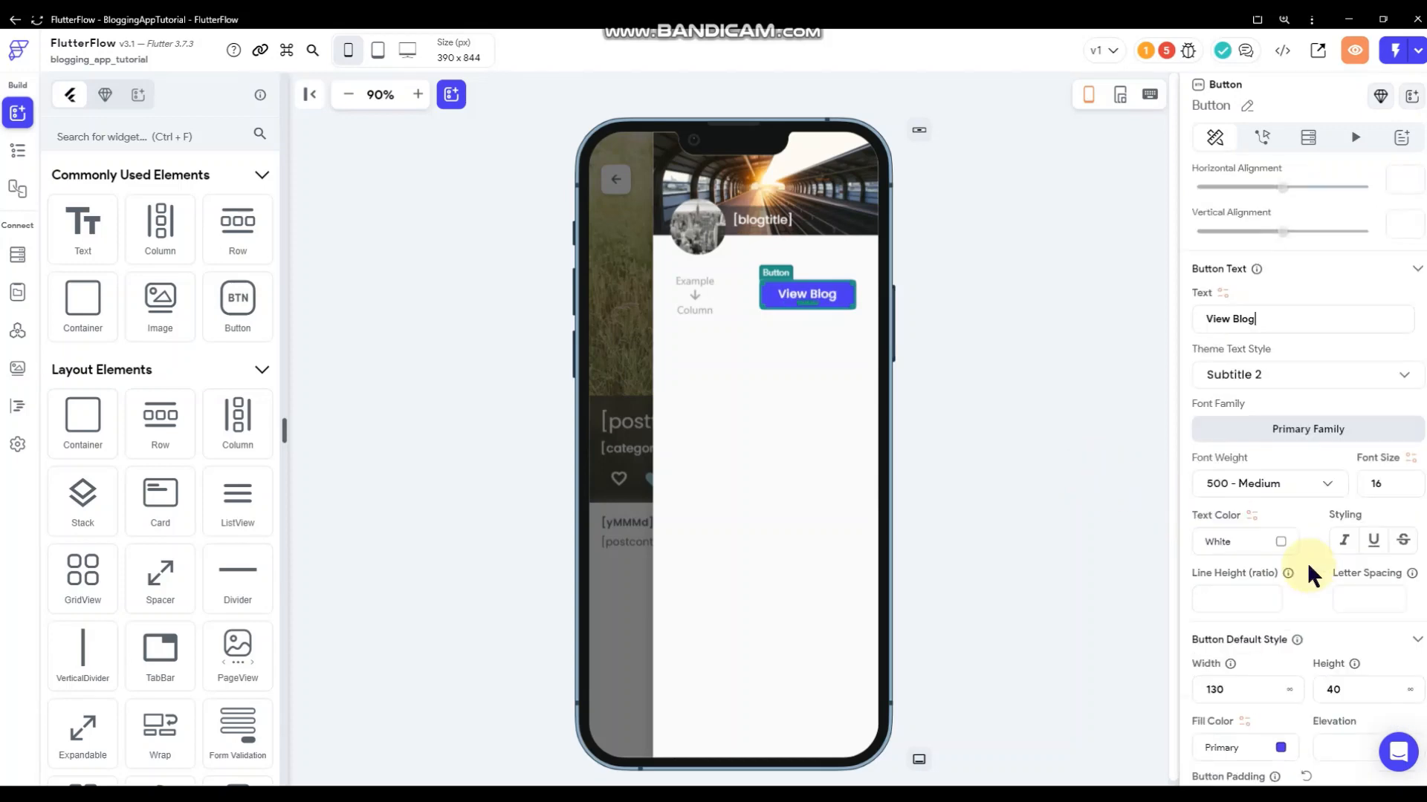
scroll(1308, 562, down, 2)
click(1280, 597)
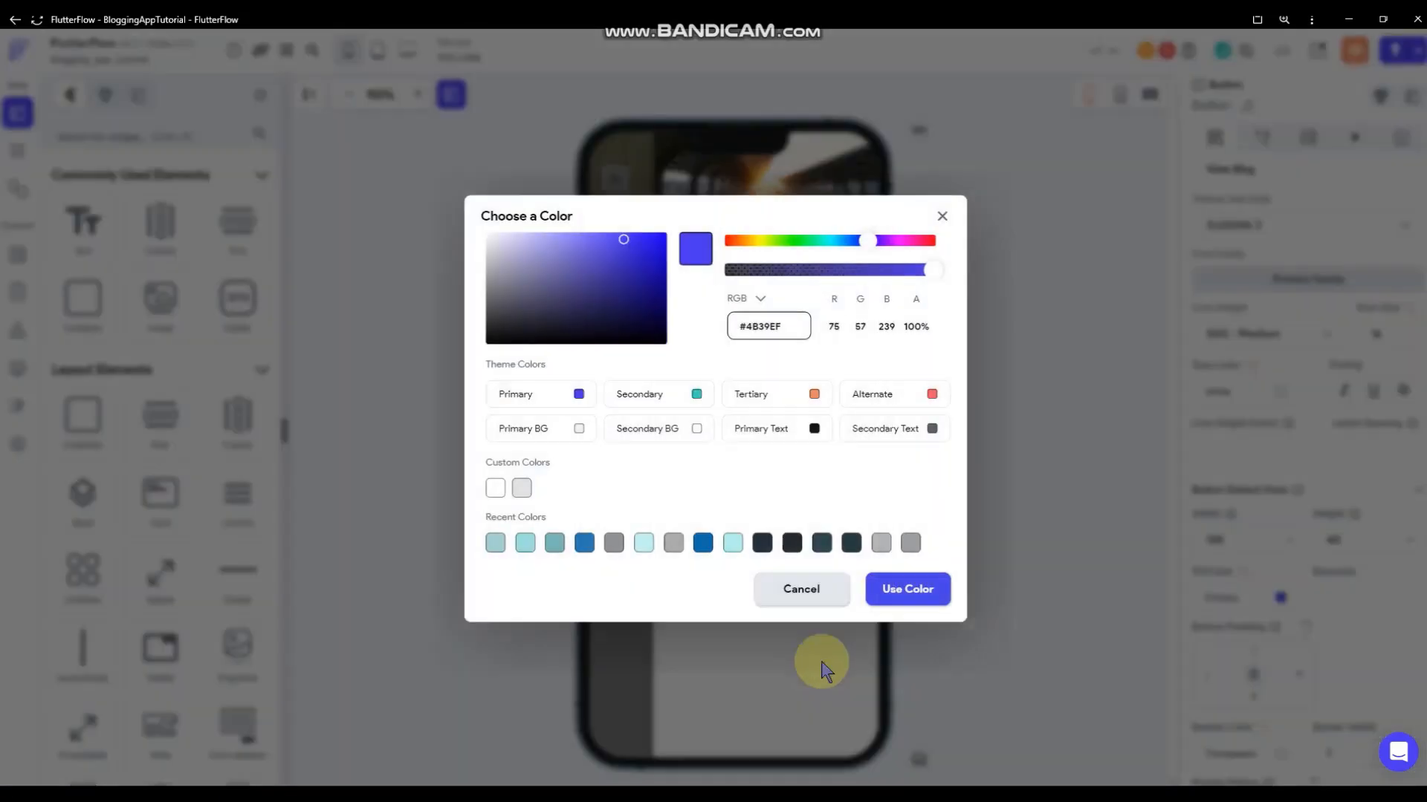
click(614, 543)
click(943, 601)
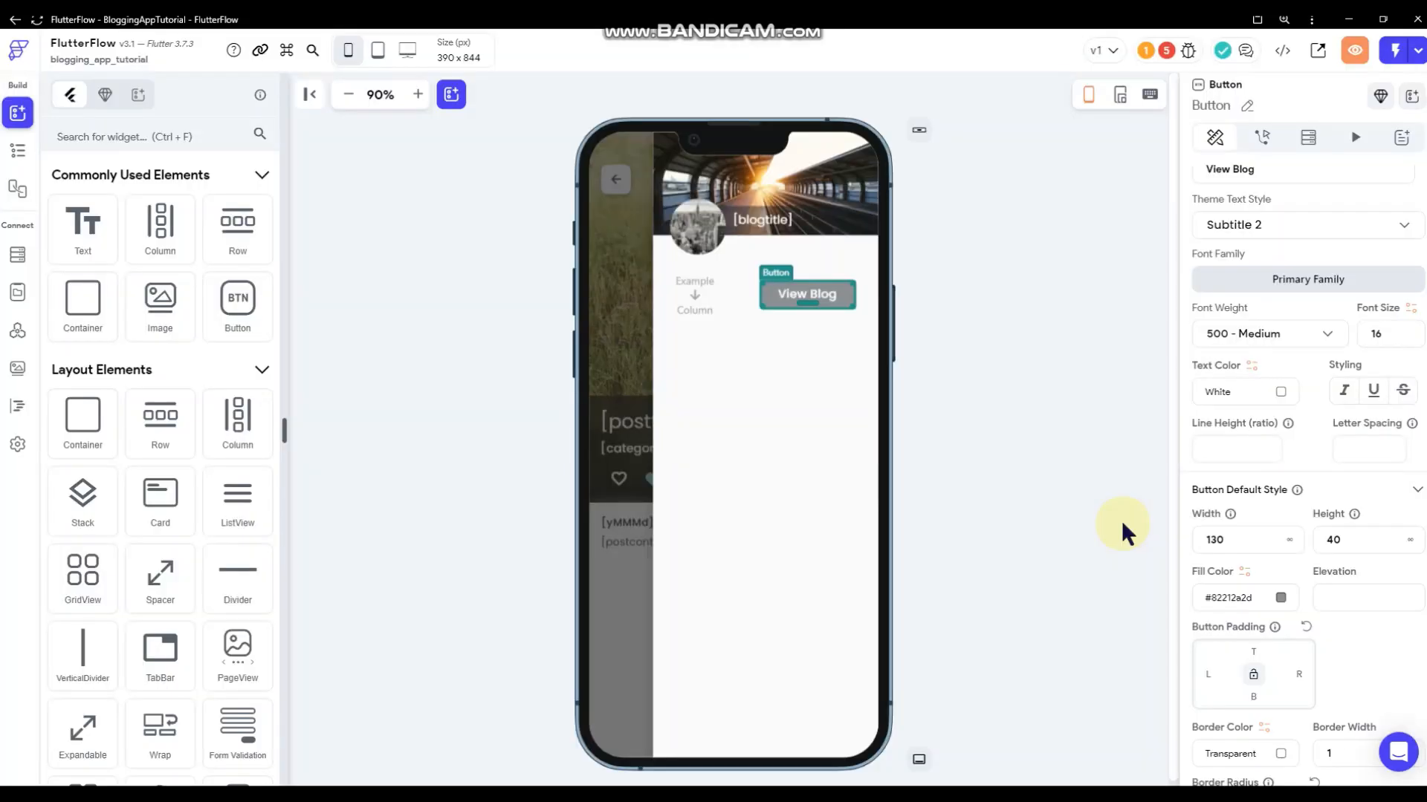
- Set the View Blog button's fill color to the recent translucent teal #6A2B9595
click(1280, 596)
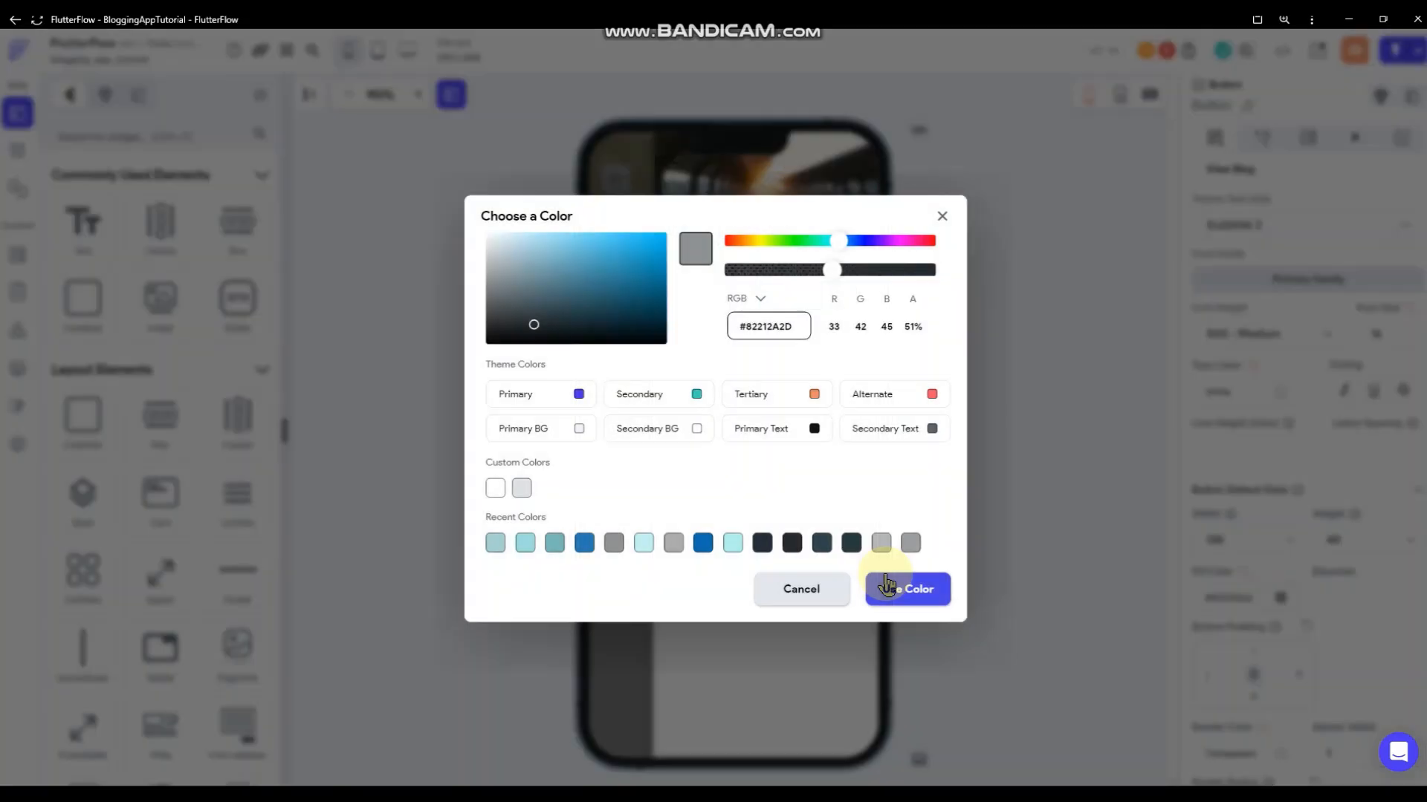
click(524, 544)
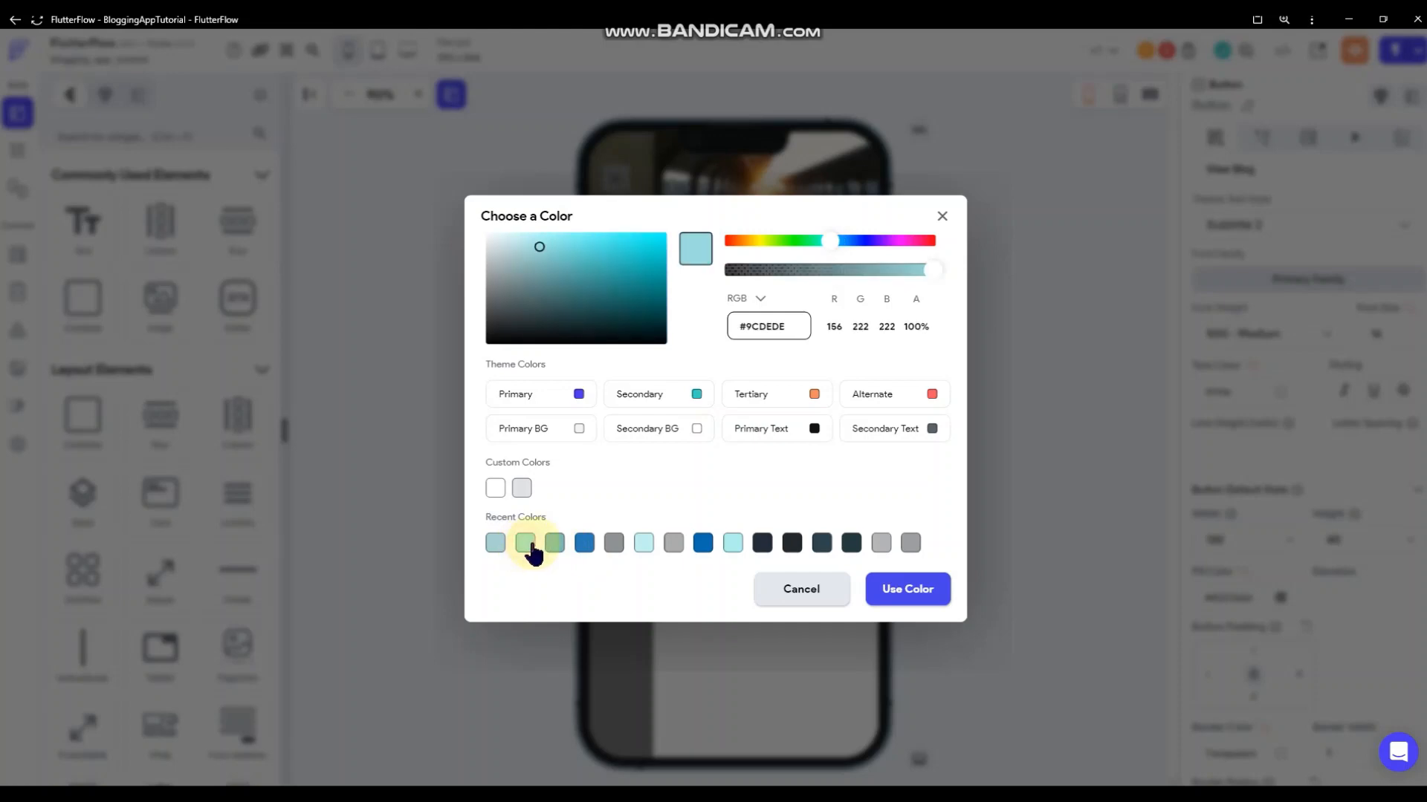
click(498, 543)
click(907, 588)
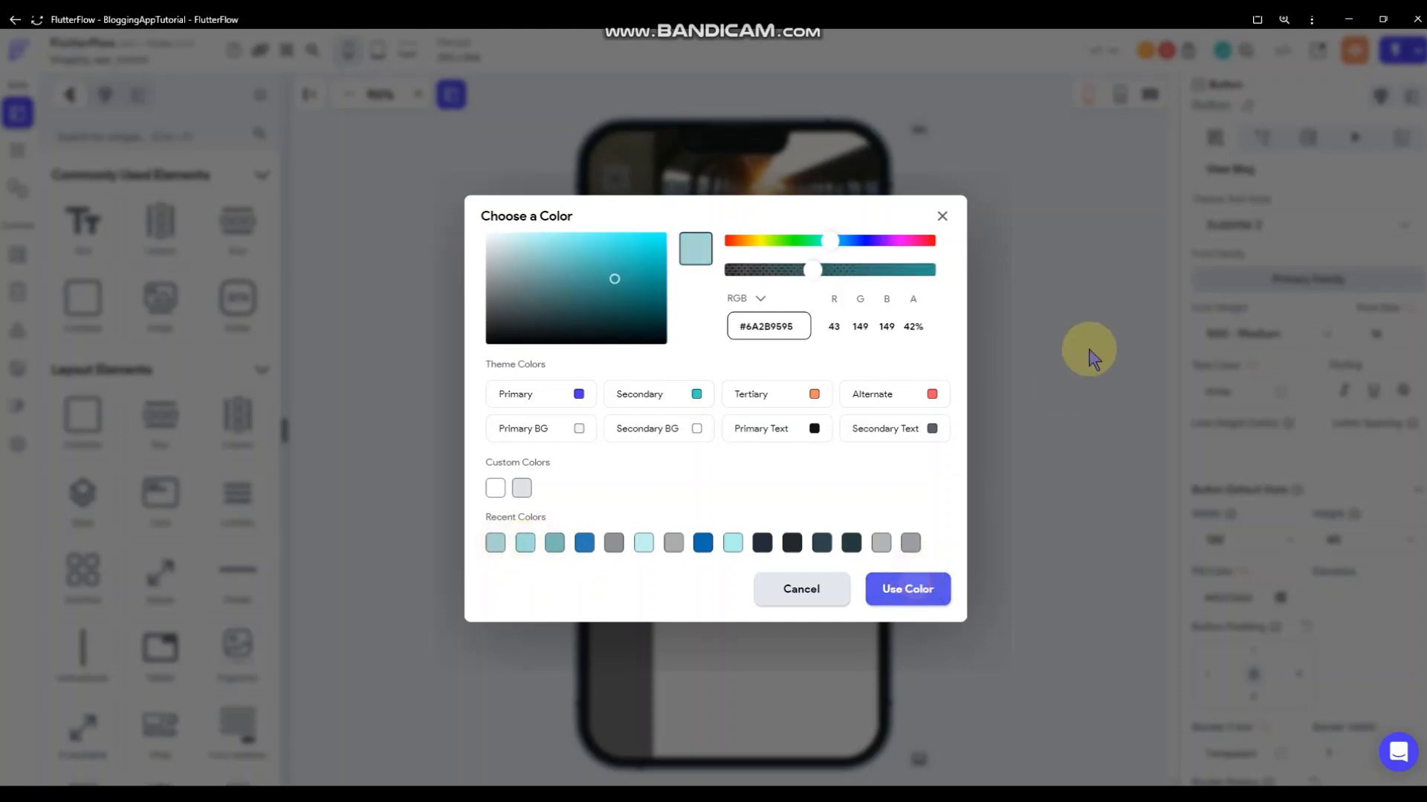
- Set the View Blog button's text color to the dark recent color #232D39
scroll(1299, 641, down, 4)
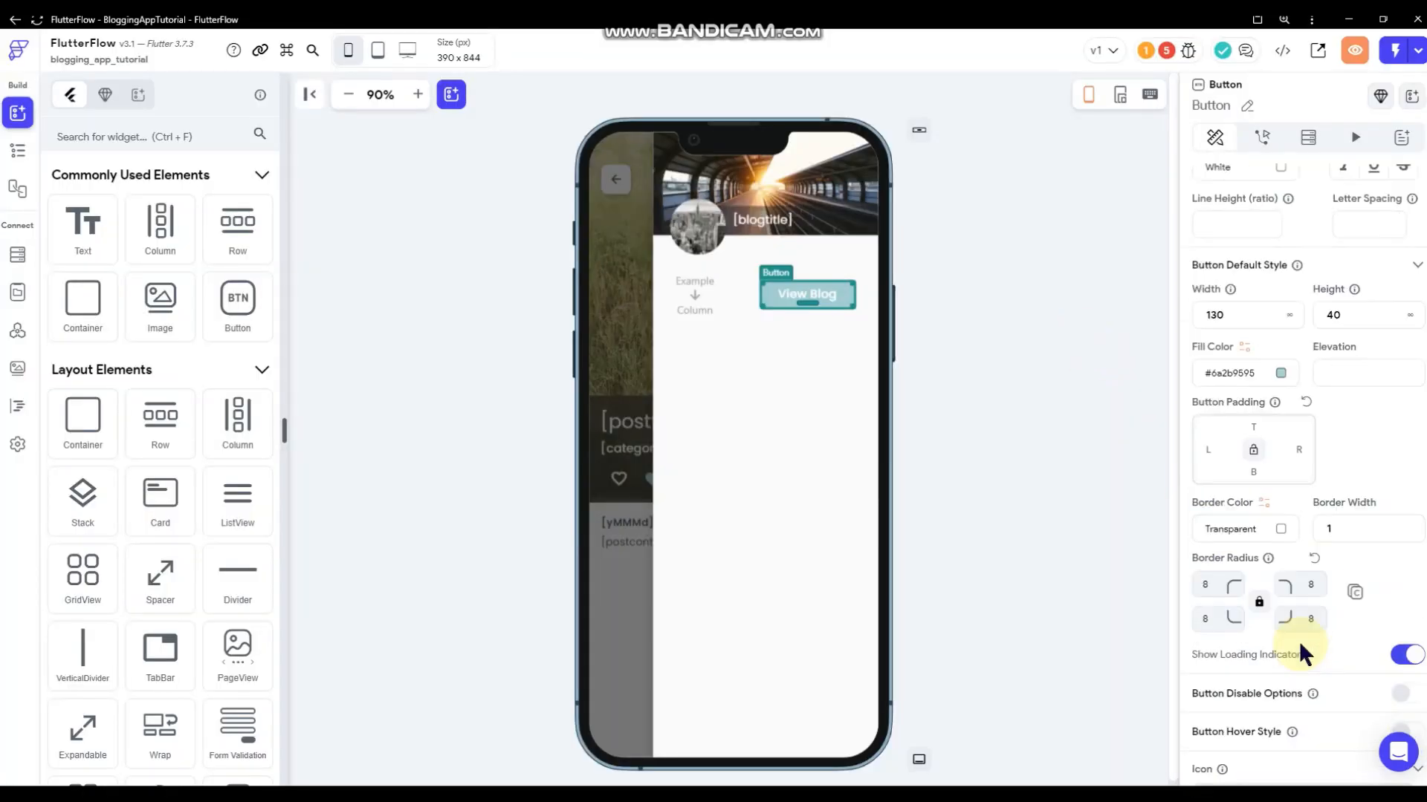
scroll(1282, 464, up, 3)
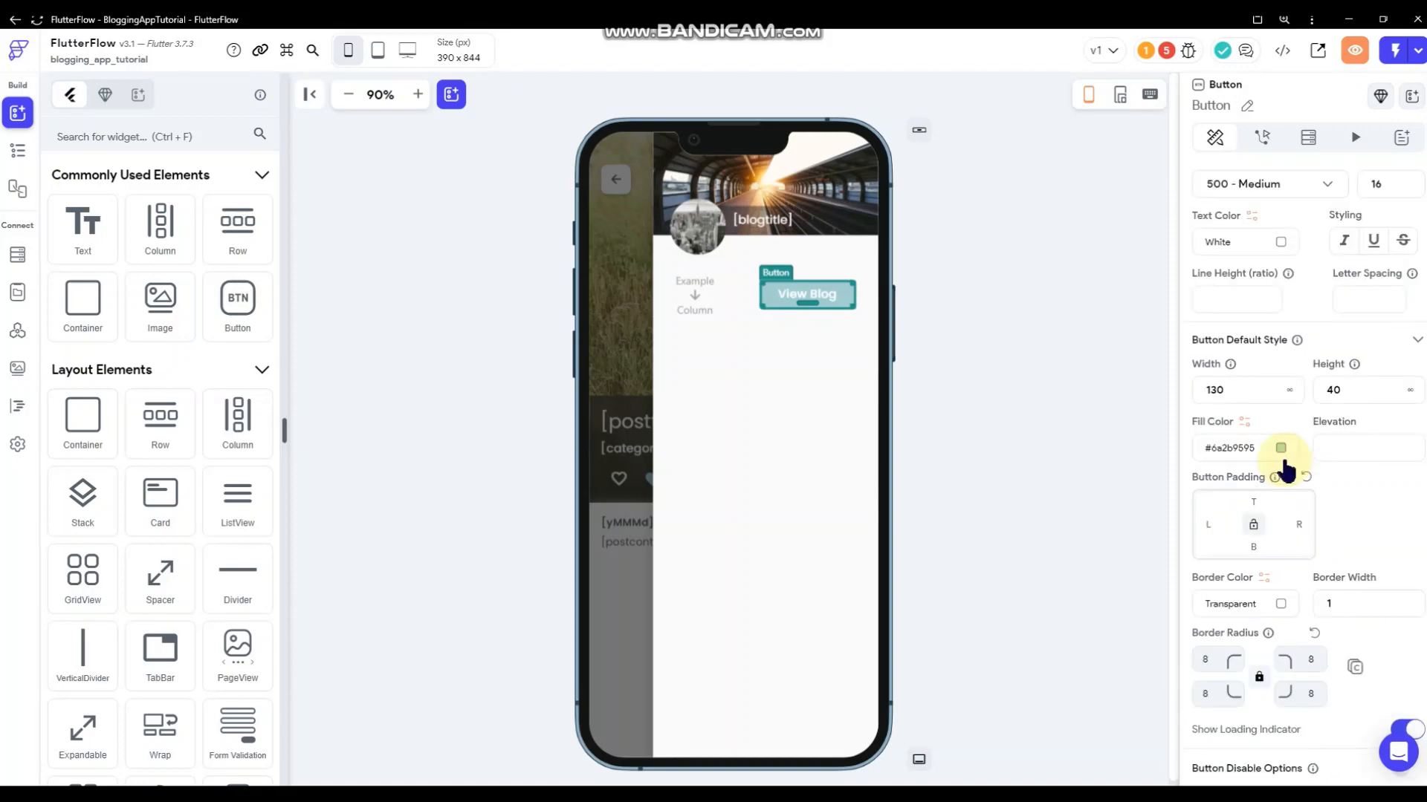
click(1281, 316)
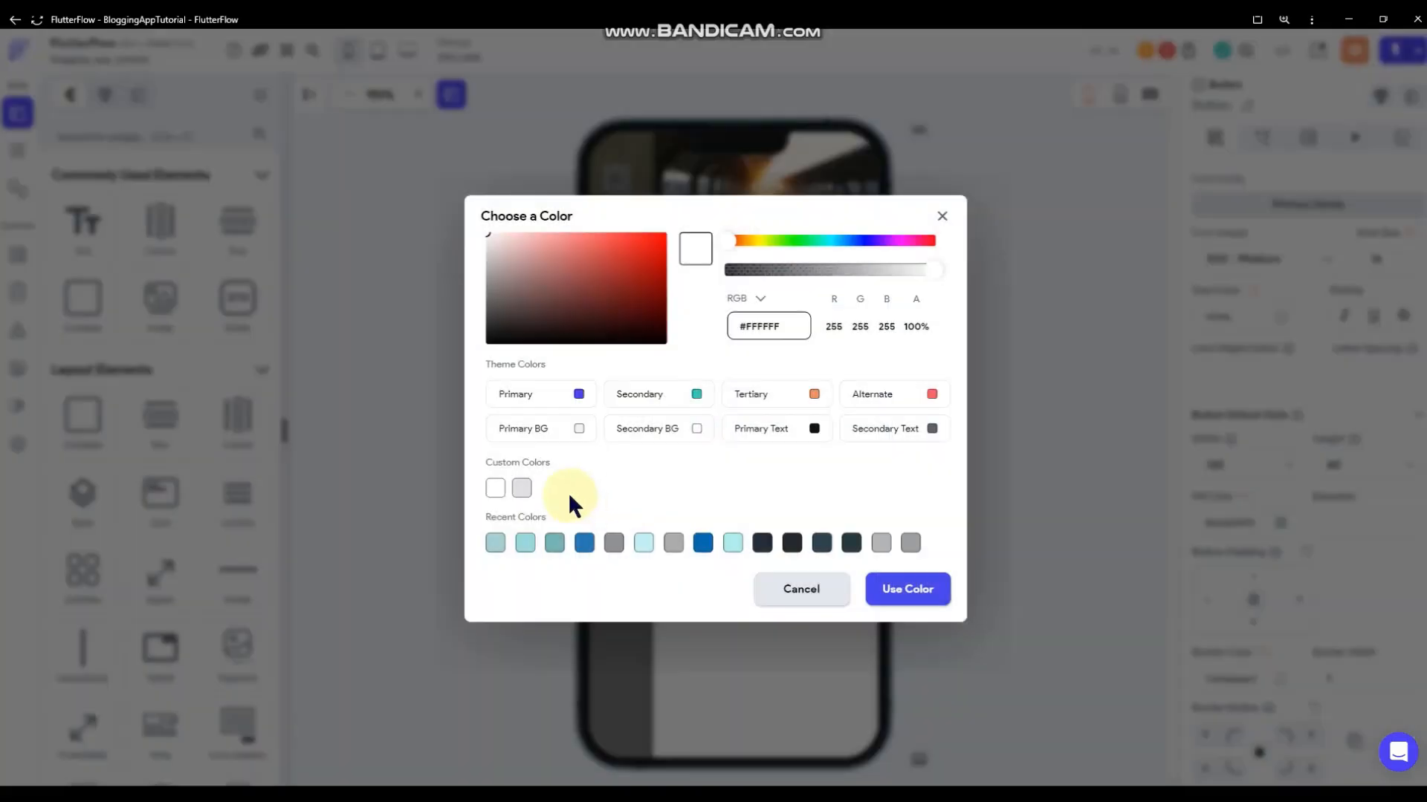
click(790, 549)
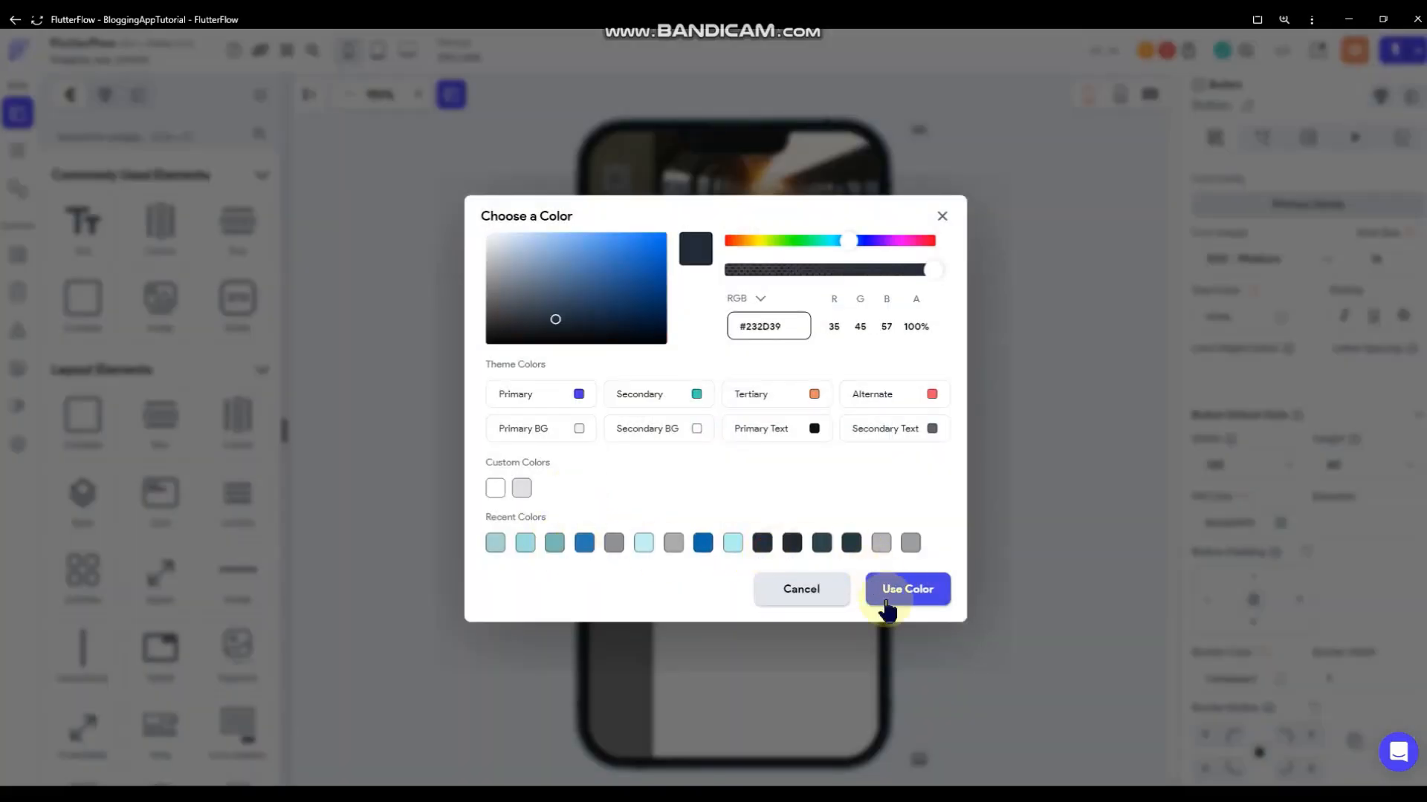
click(1072, 395)
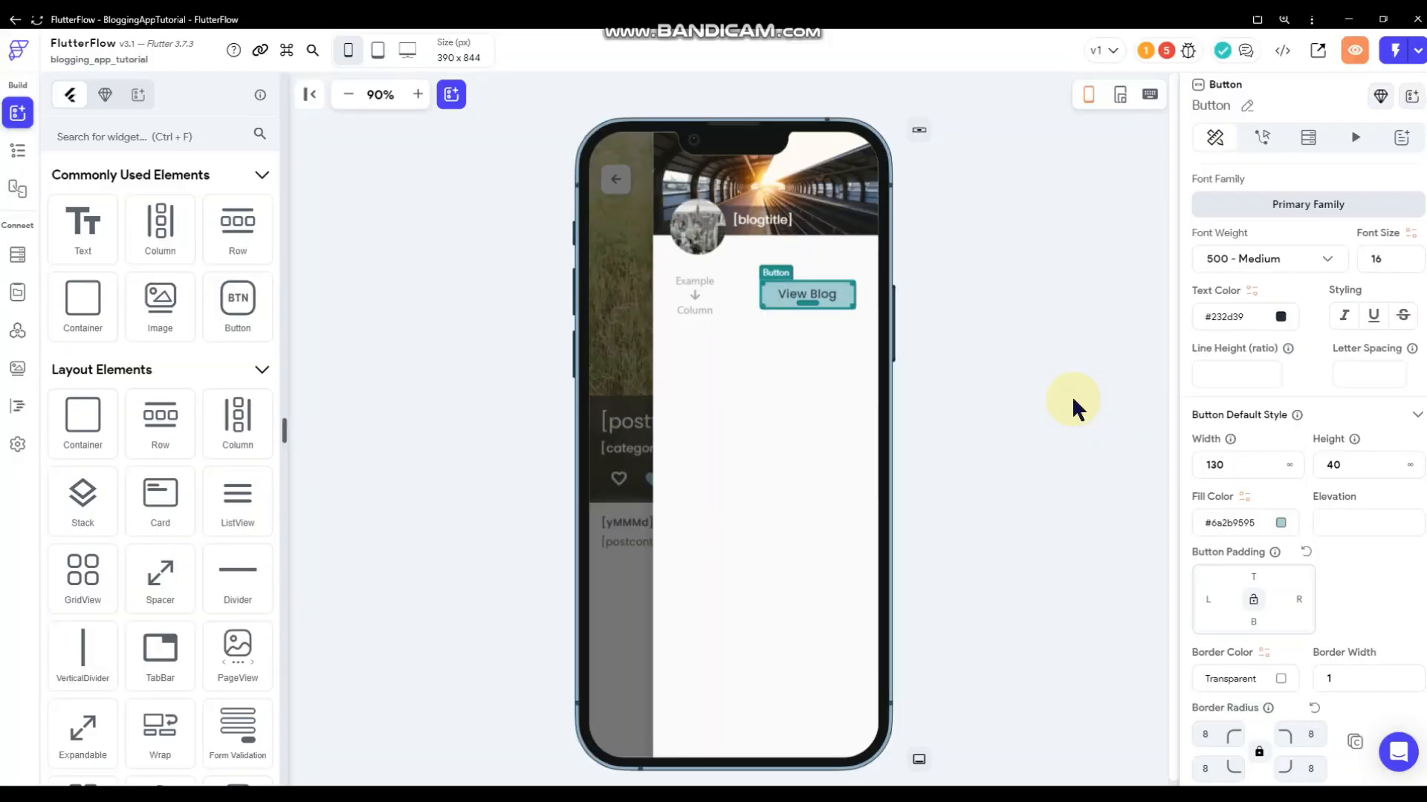
- Try an elevation of 2 on the View Blog button and clear it again
click(851, 303)
scroll(1331, 516, down, 5)
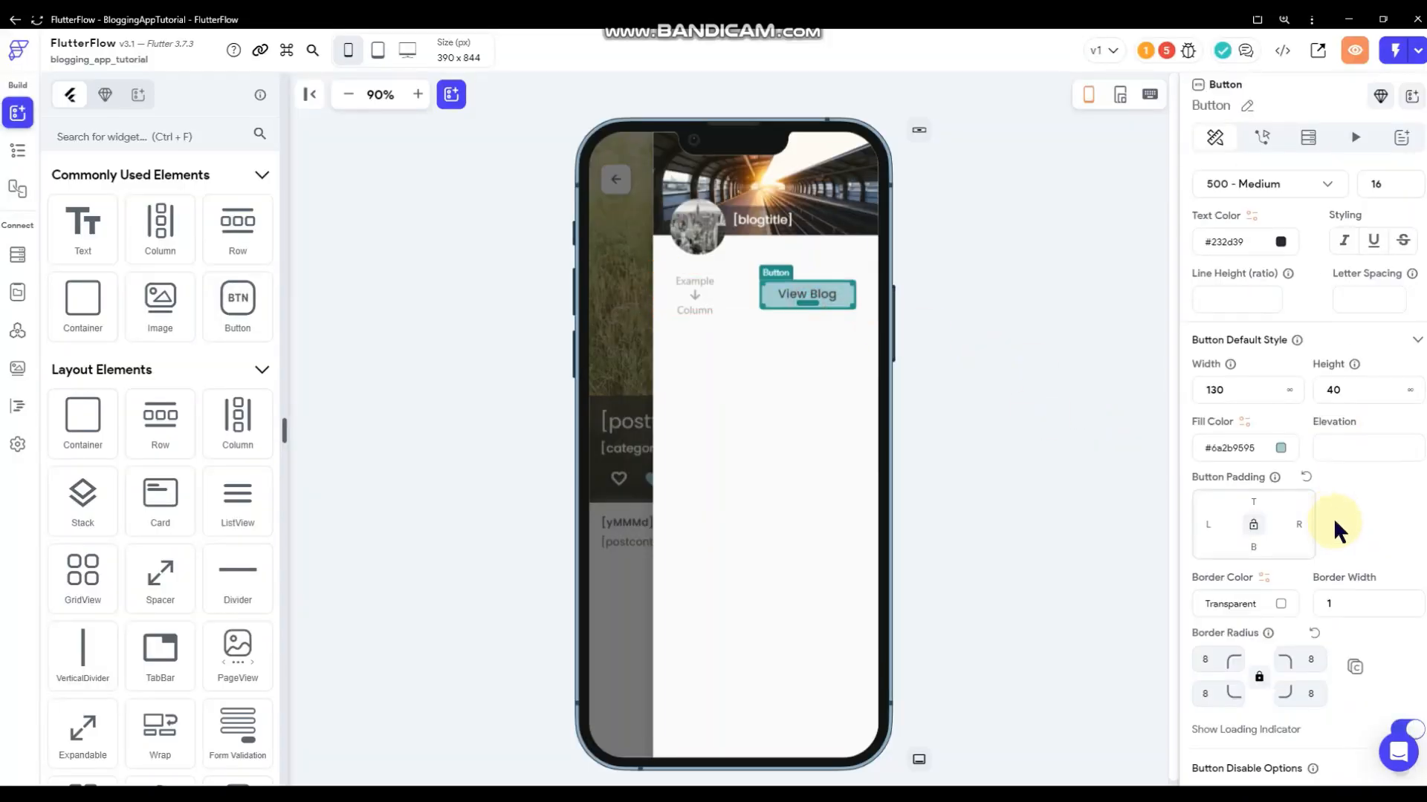
click(1018, 449)
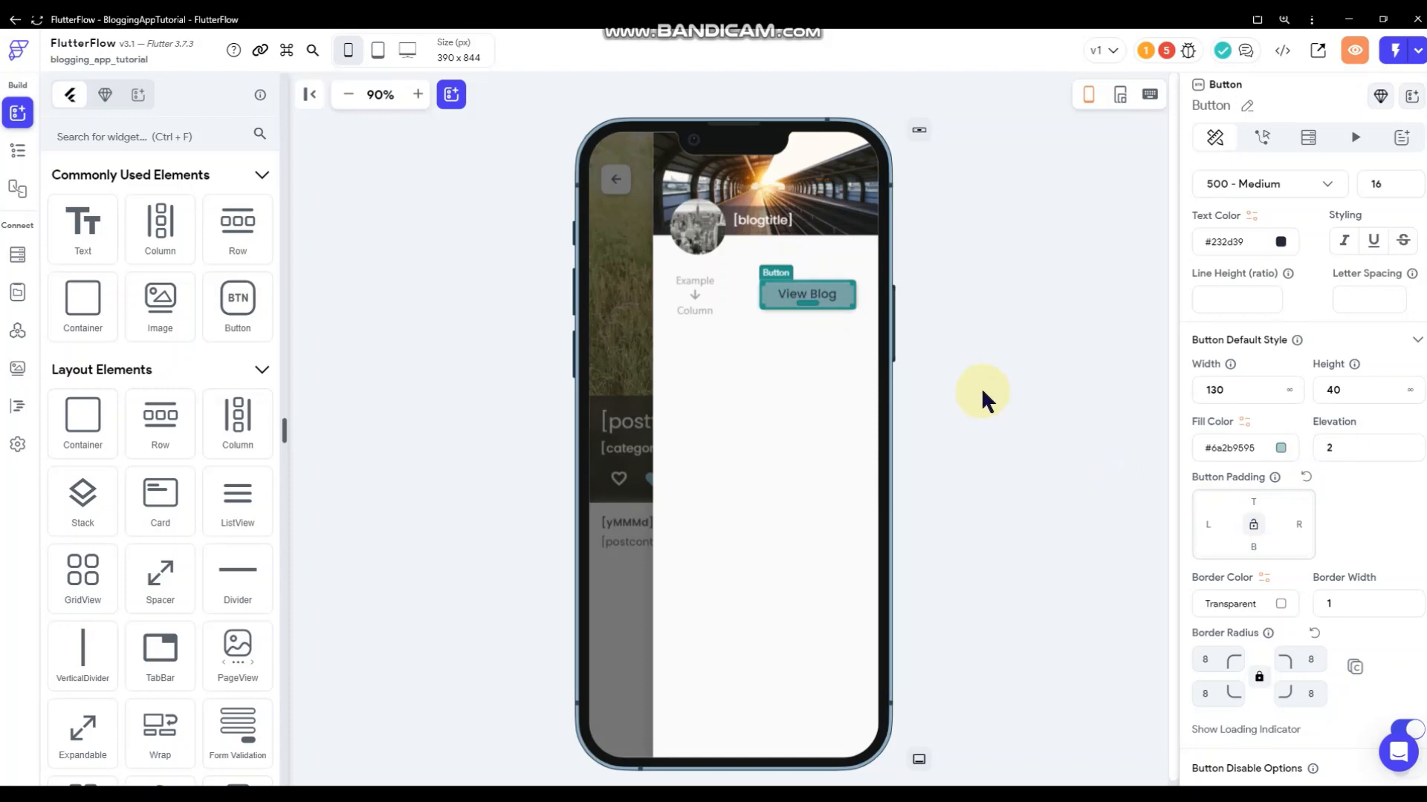
click(1319, 449)
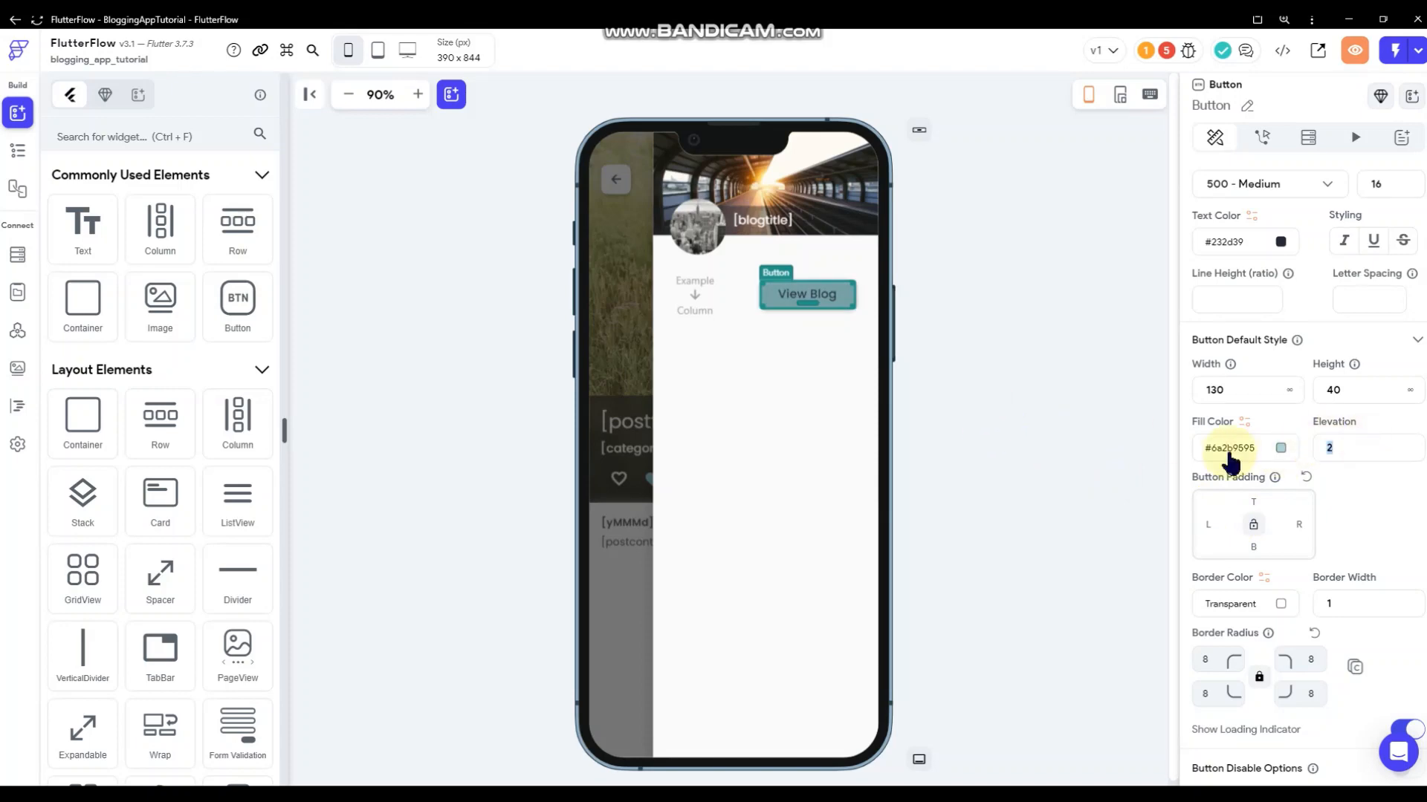
key(BackSpace)
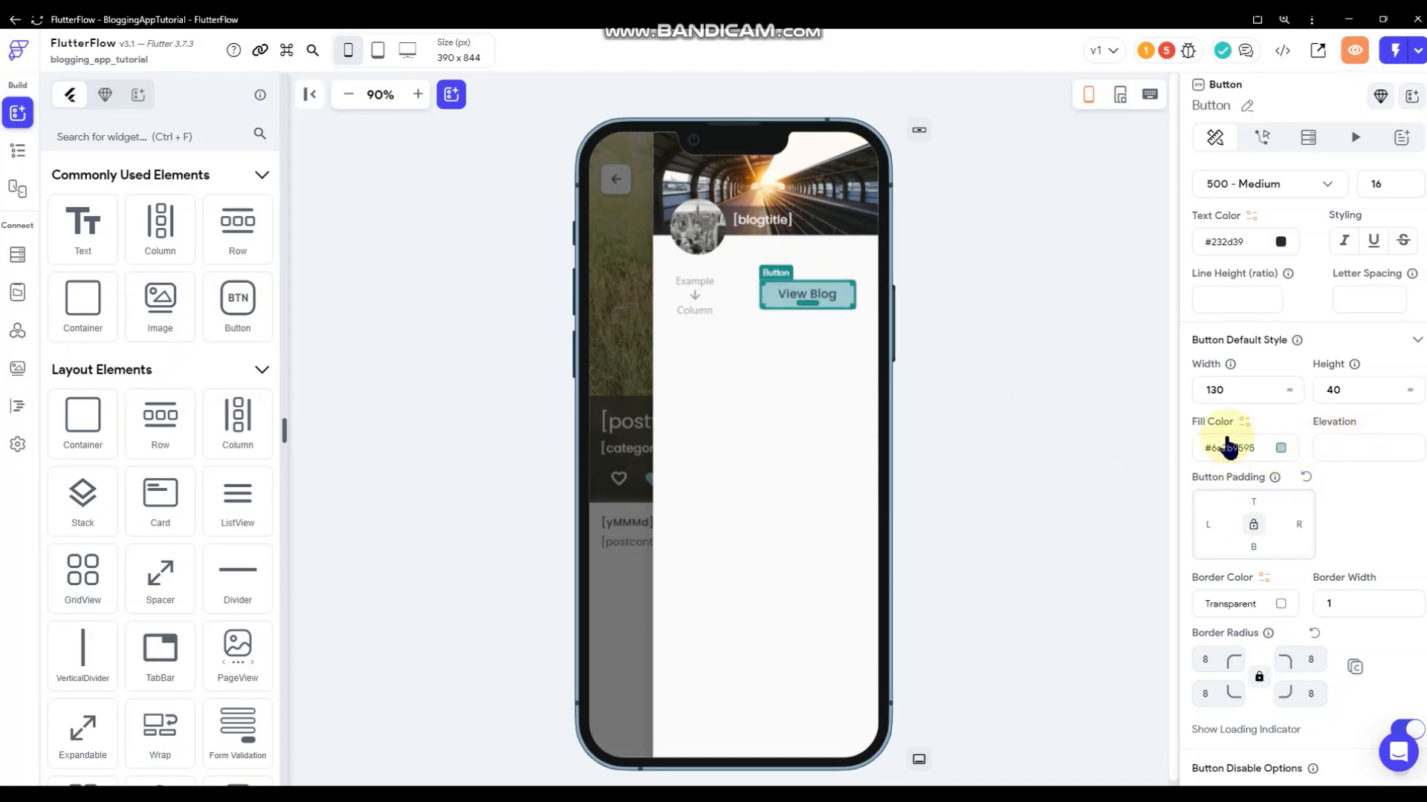
- Make the View Blog button's fill color fully opaque and lighten it to #47C6C6
scroll(1348, 334, up, 6)
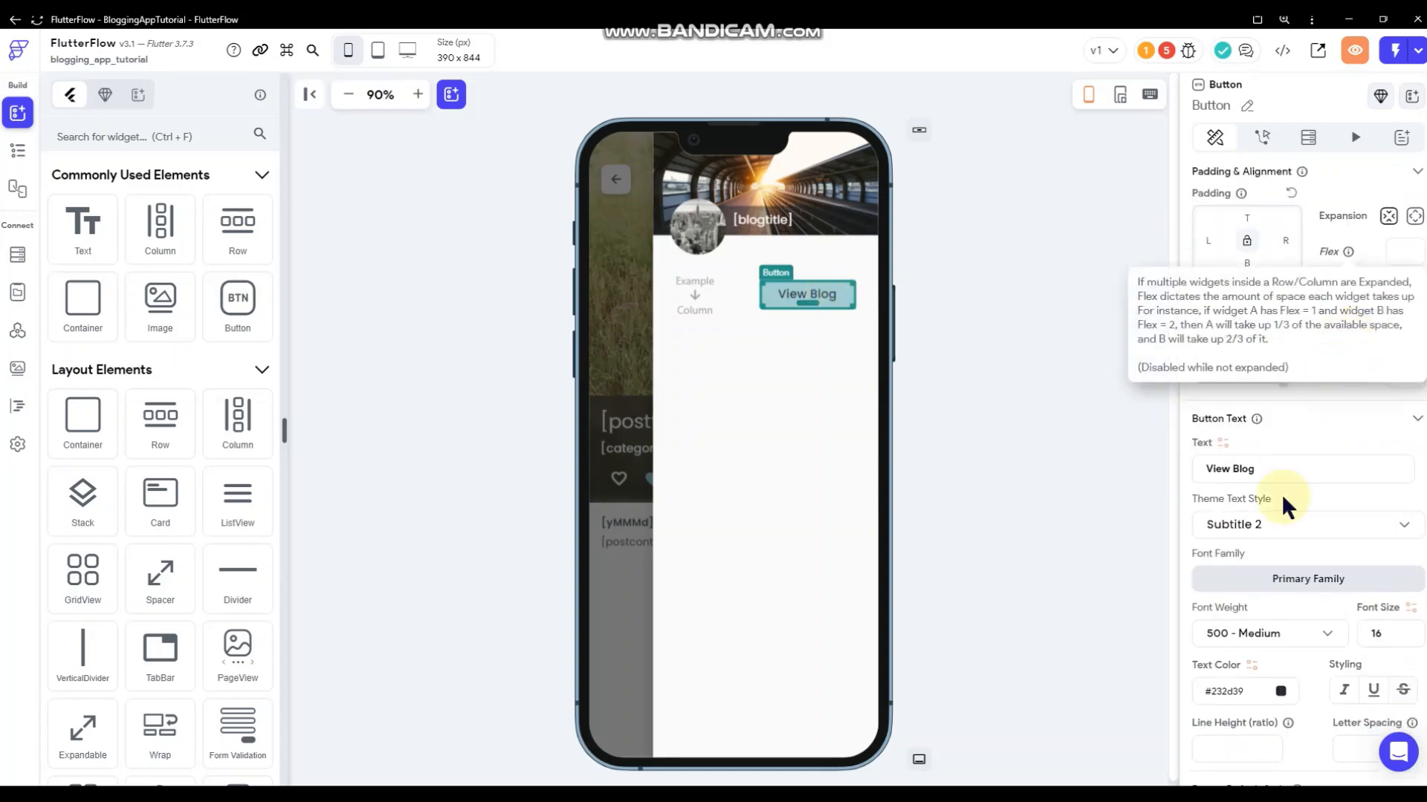
scroll(1276, 550, down, 3)
click(1279, 675)
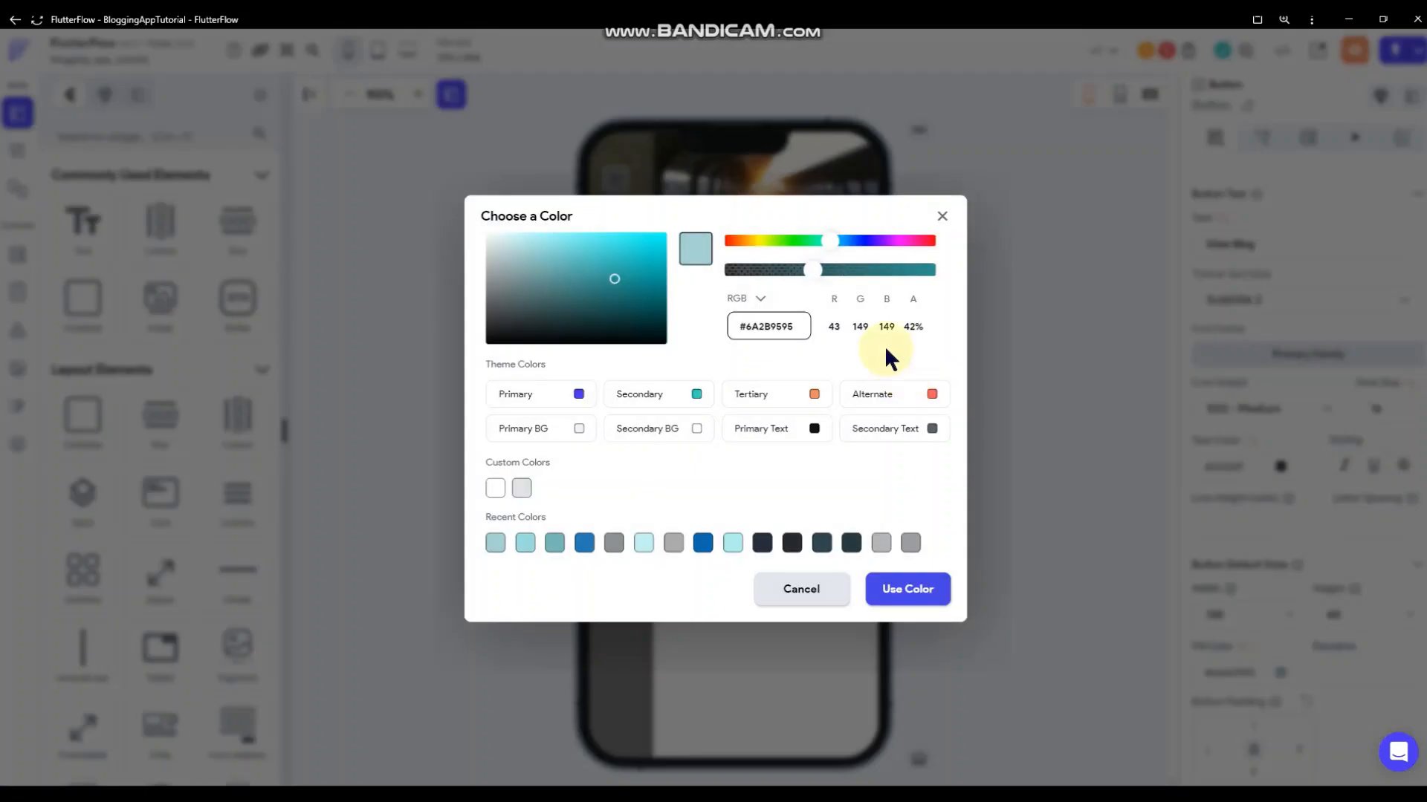
drag(813, 271, 938, 269)
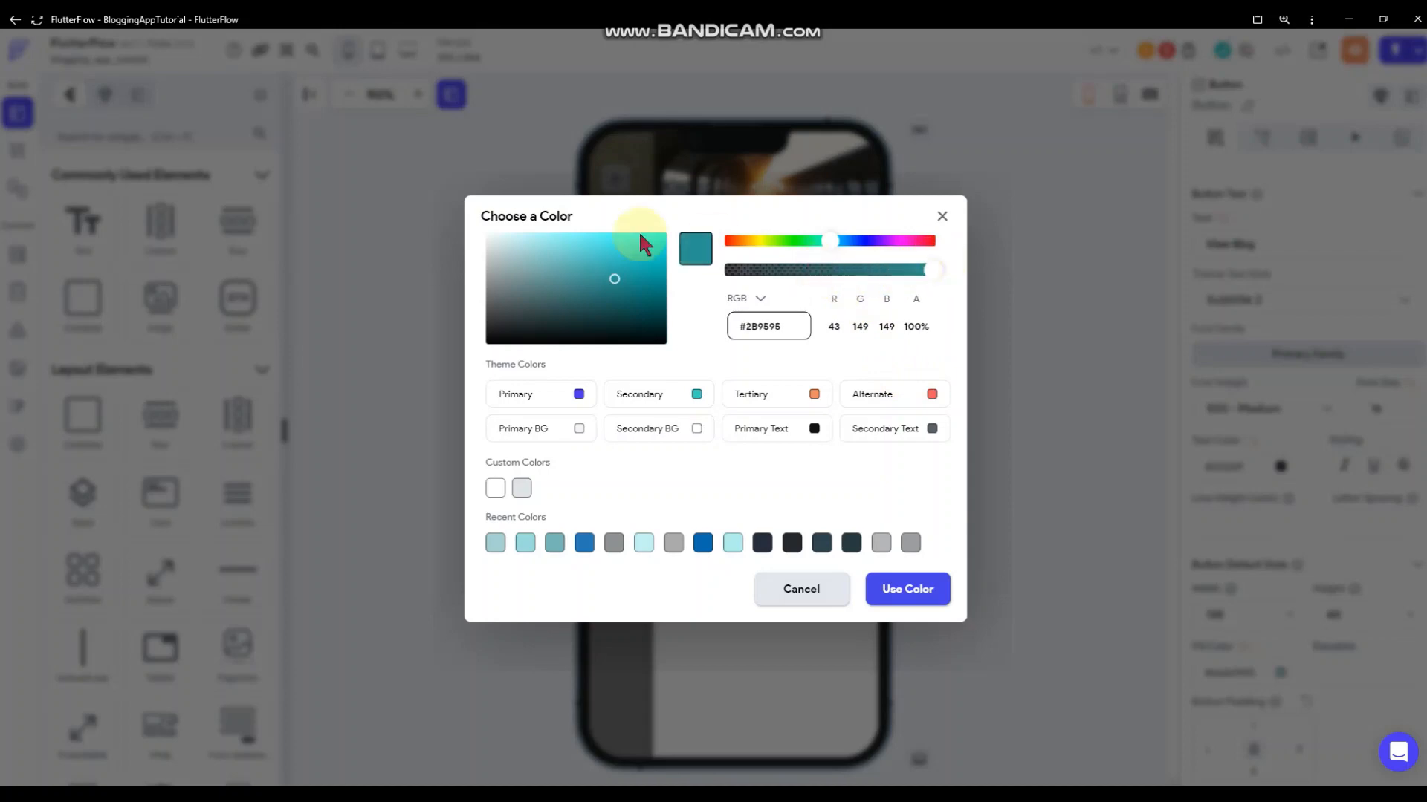
drag(620, 283, 604, 262)
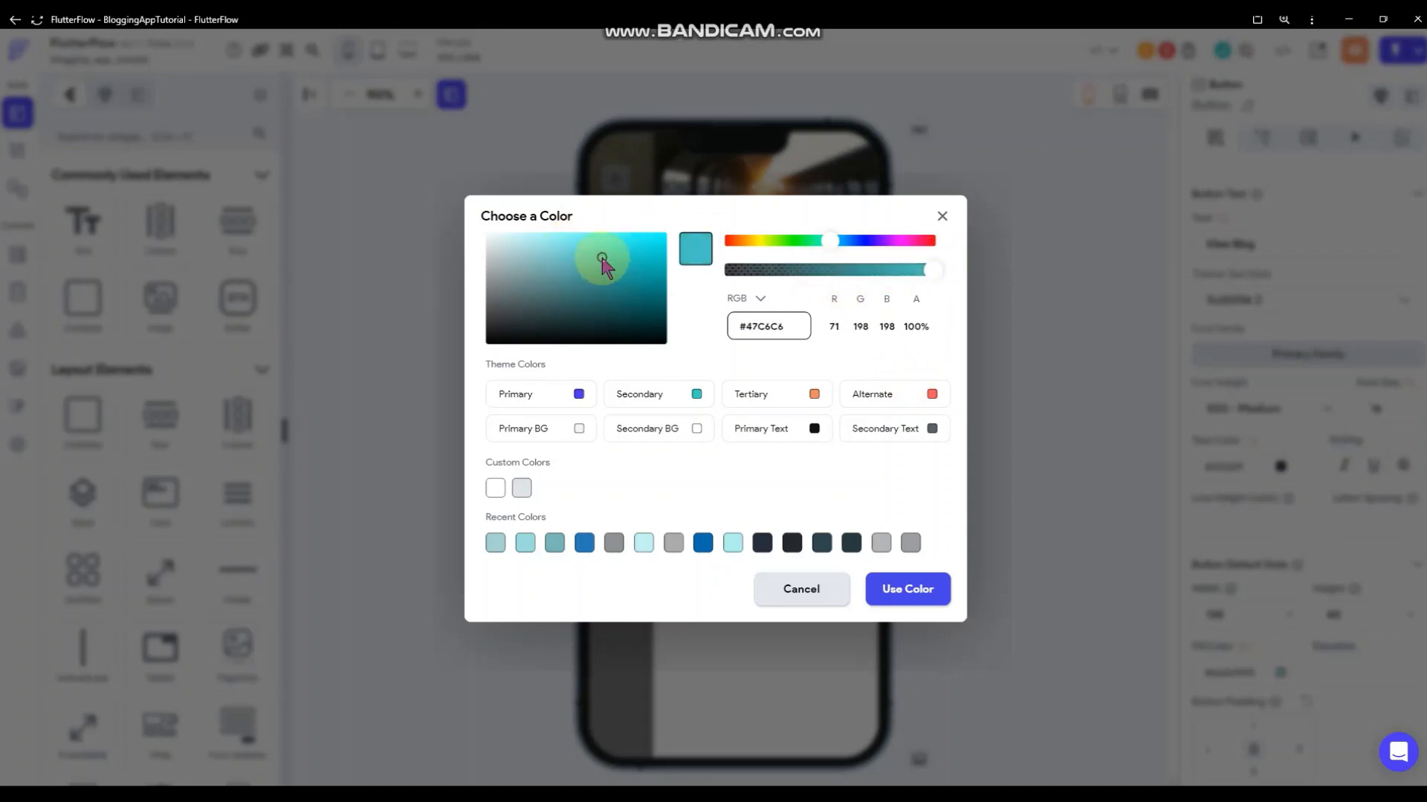
click(908, 583)
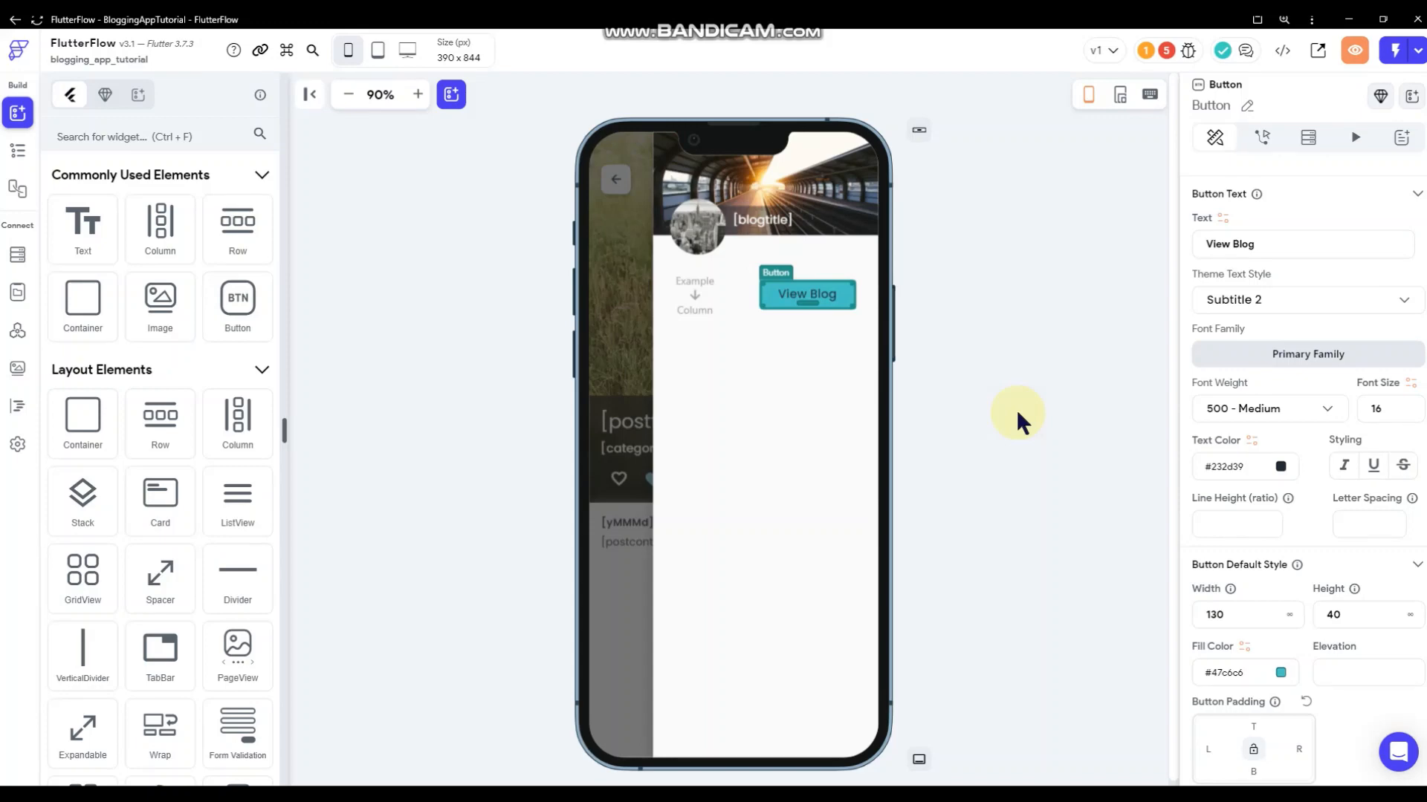
- Set the View Blog button's elevation to 4 and deselect the button
scroll(1326, 511, down, 5)
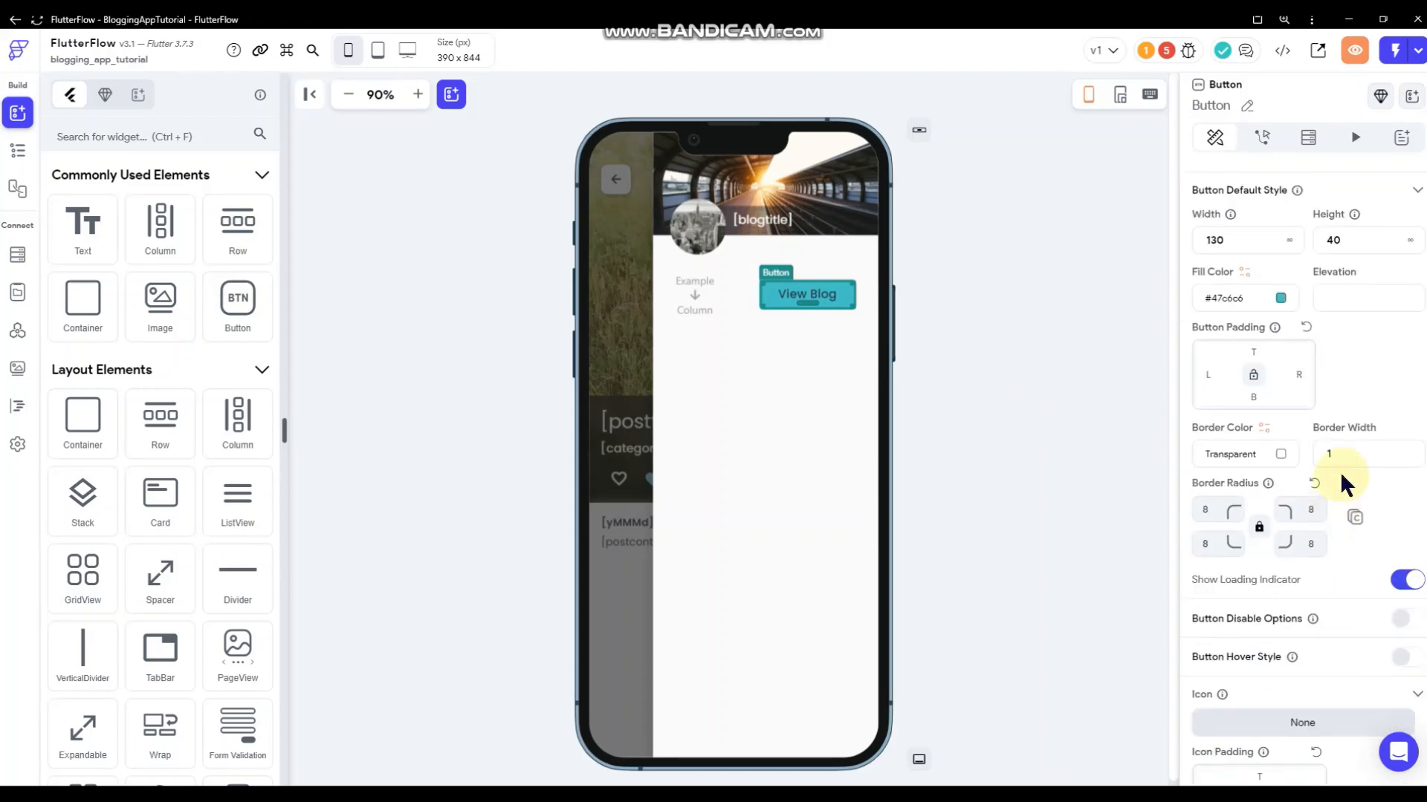
scroll(1340, 474, down, 2)
scroll(1340, 474, up, 3)
click(1345, 409)
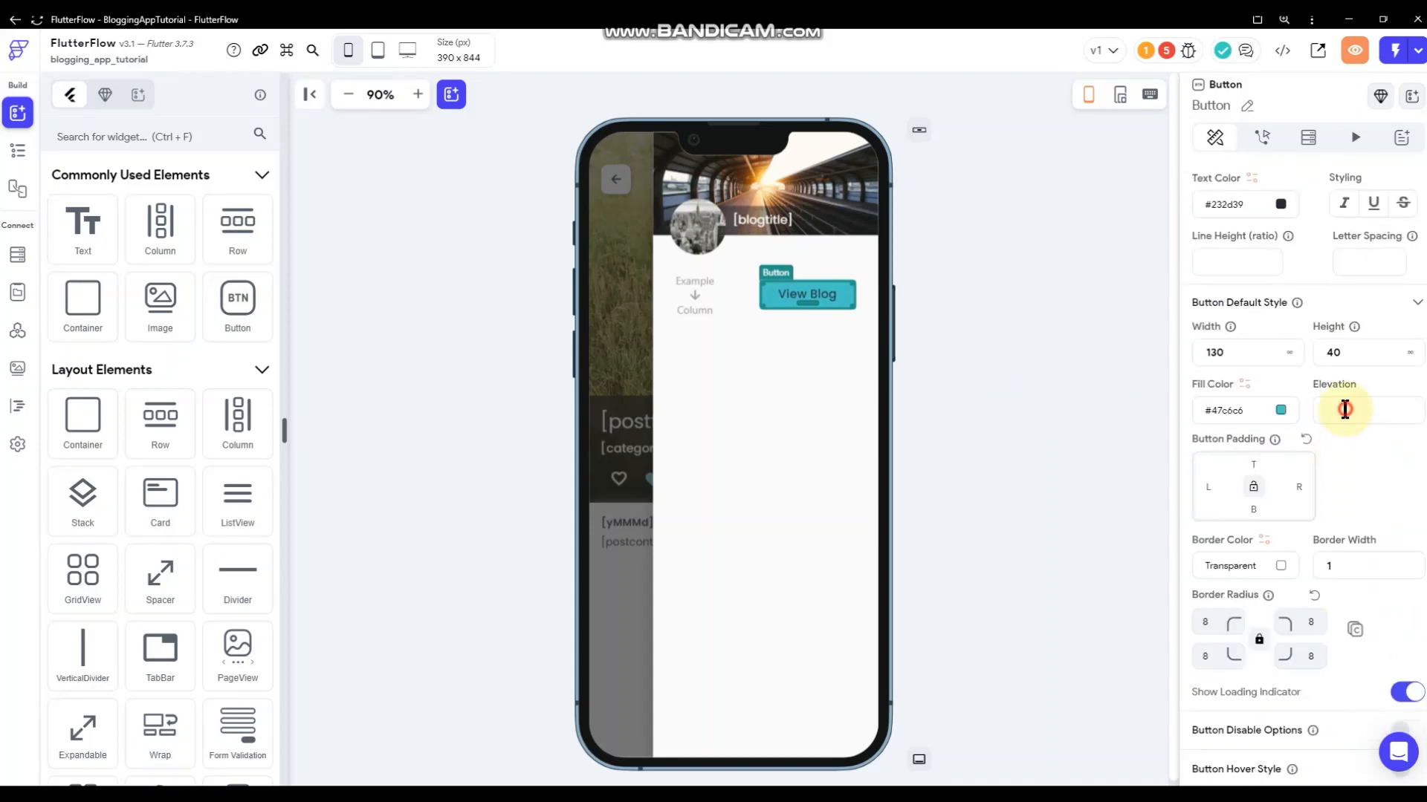
text(4)
click(1007, 271)
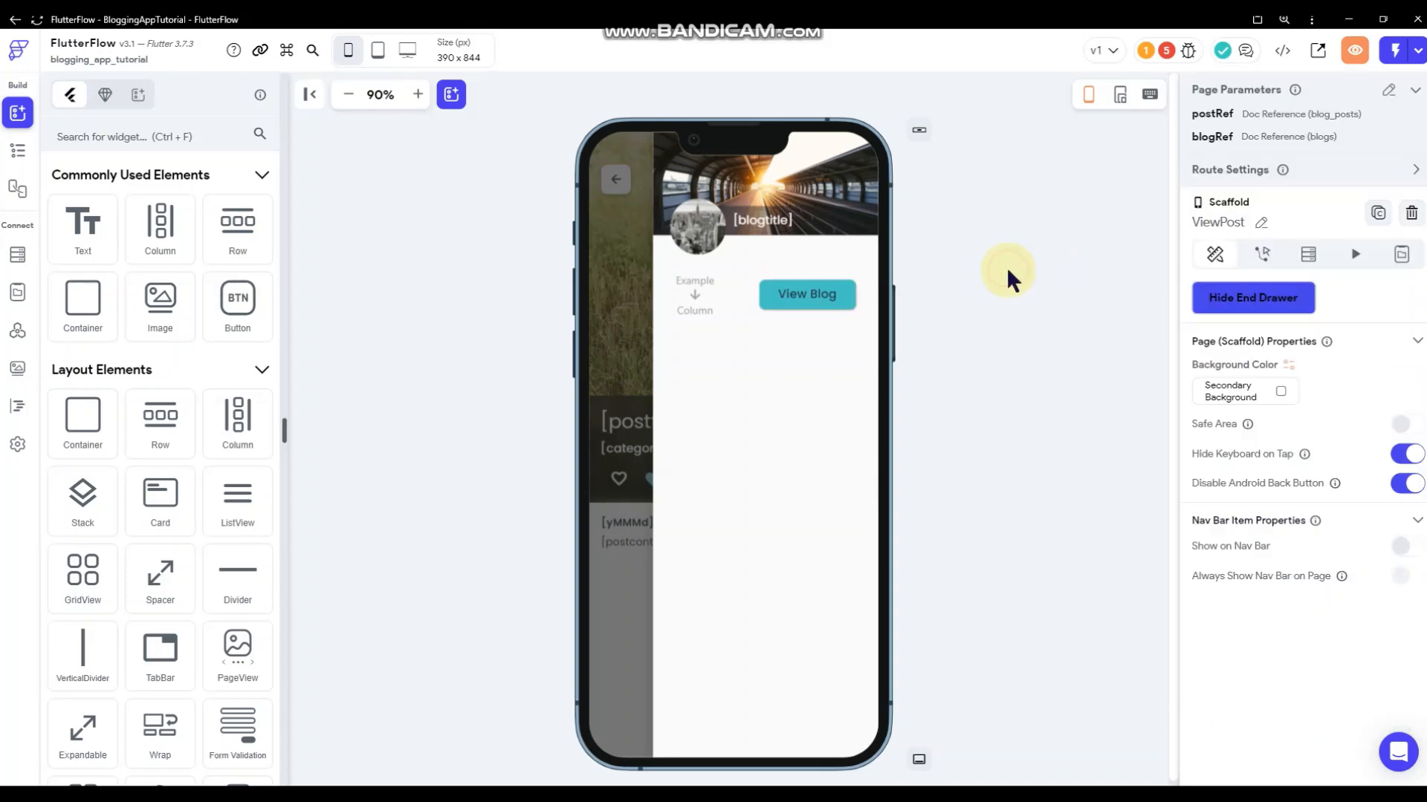
- Add a button to the column beside the View Blog button and duplicate it within the column
click(853, 297)
click(1004, 317)
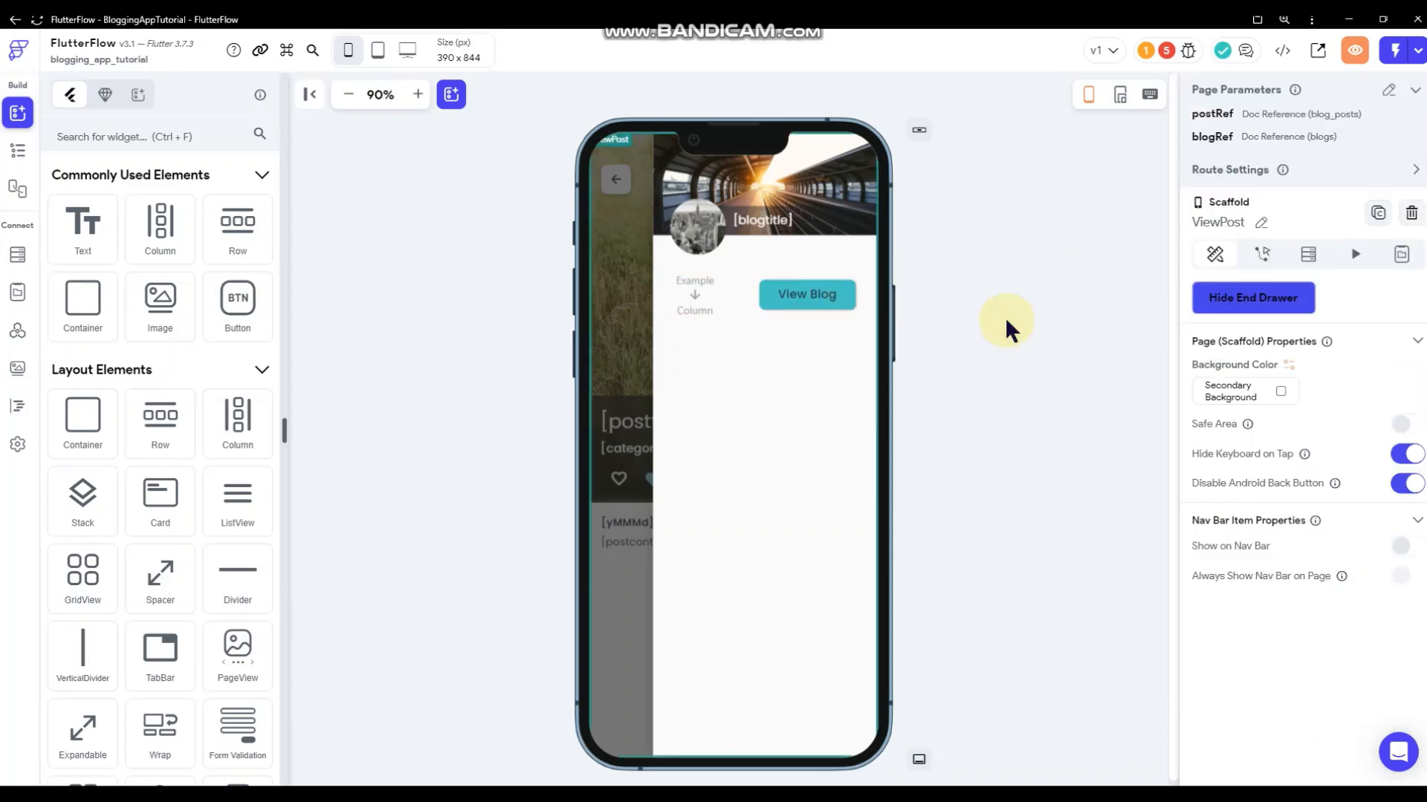
click(796, 292)
drag(247, 279, 699, 297)
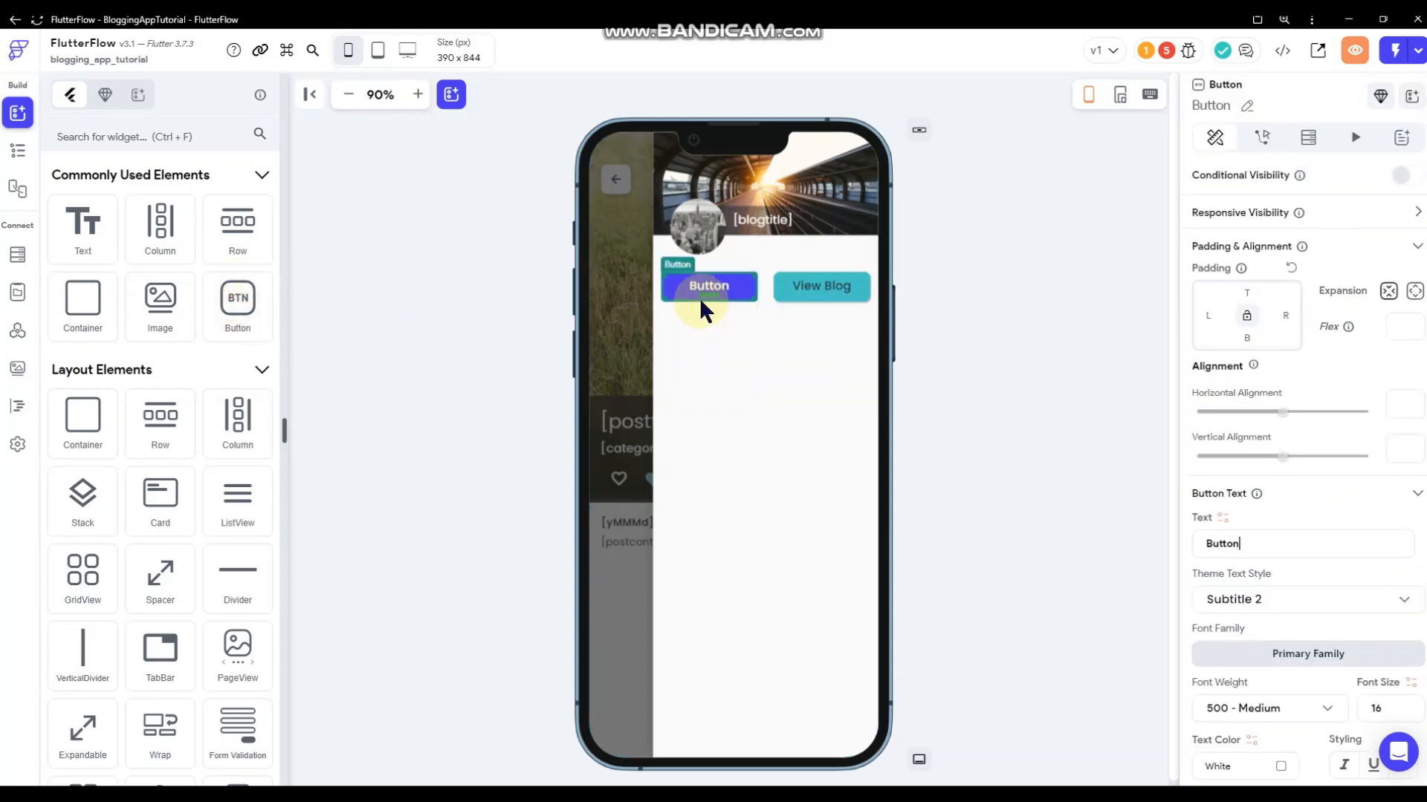
right_click(735, 282)
click(776, 296)
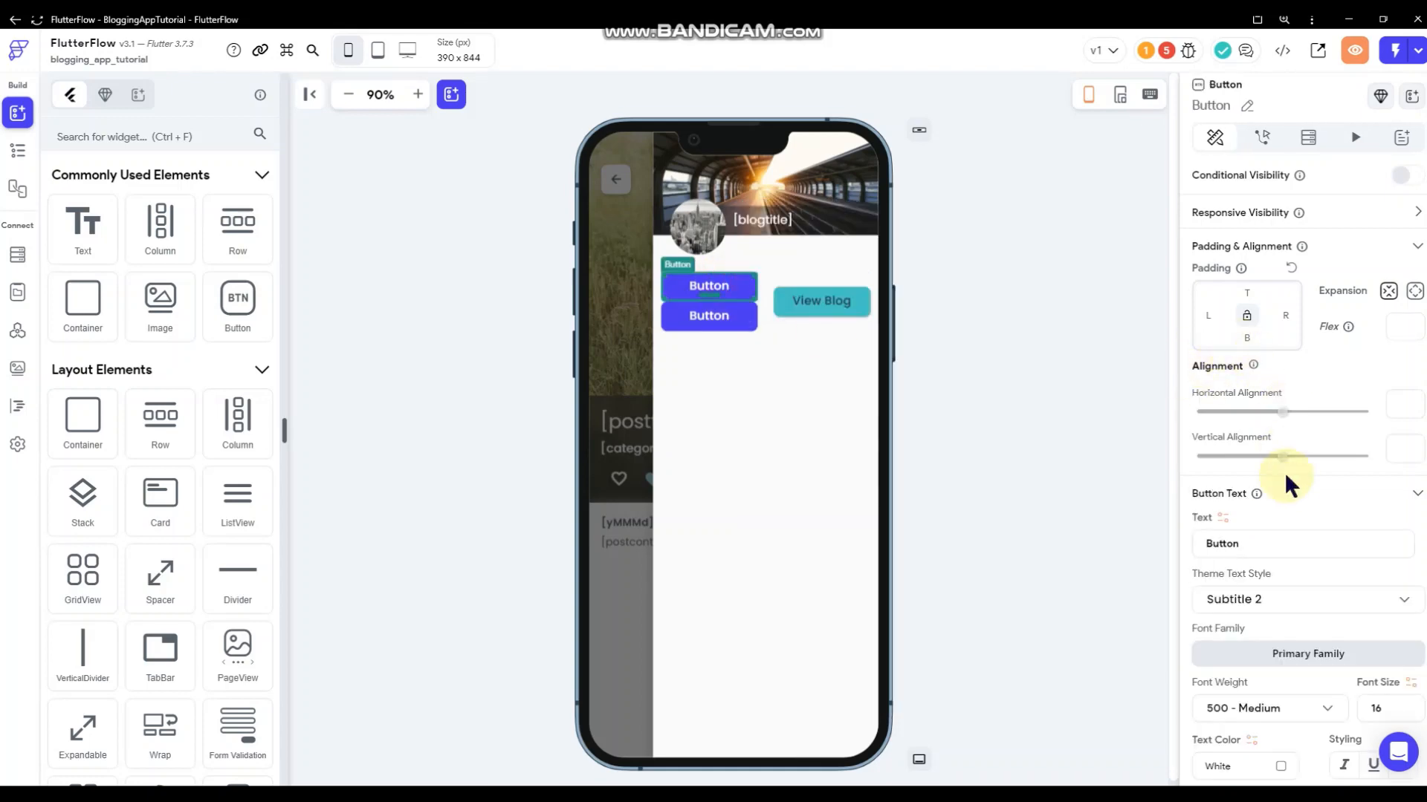
- Set the upper stacked button's text to Follow and the lower one's to Unfollow
scroll(1286, 477, down, 2)
key(ctrl+a)
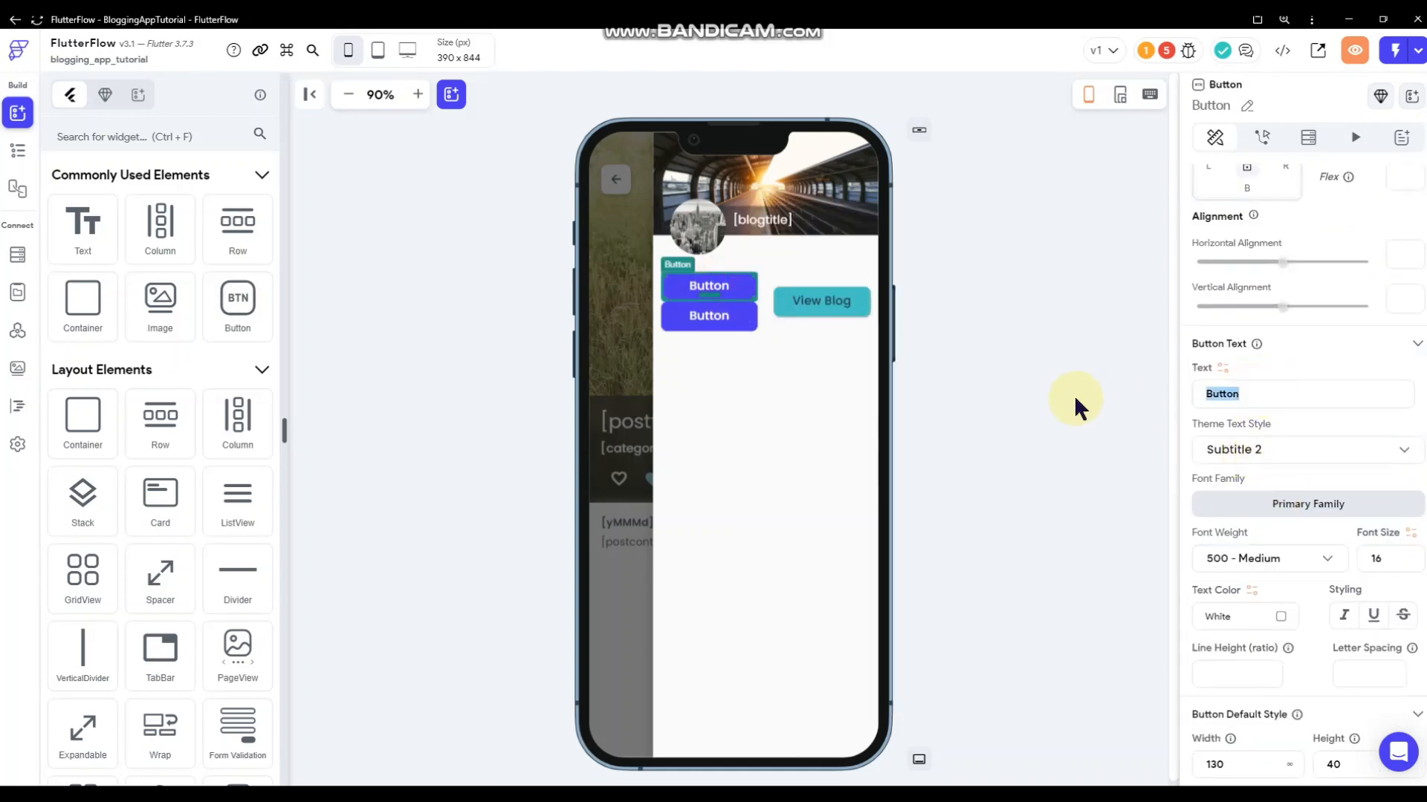
text(Follow)
click(709, 315)
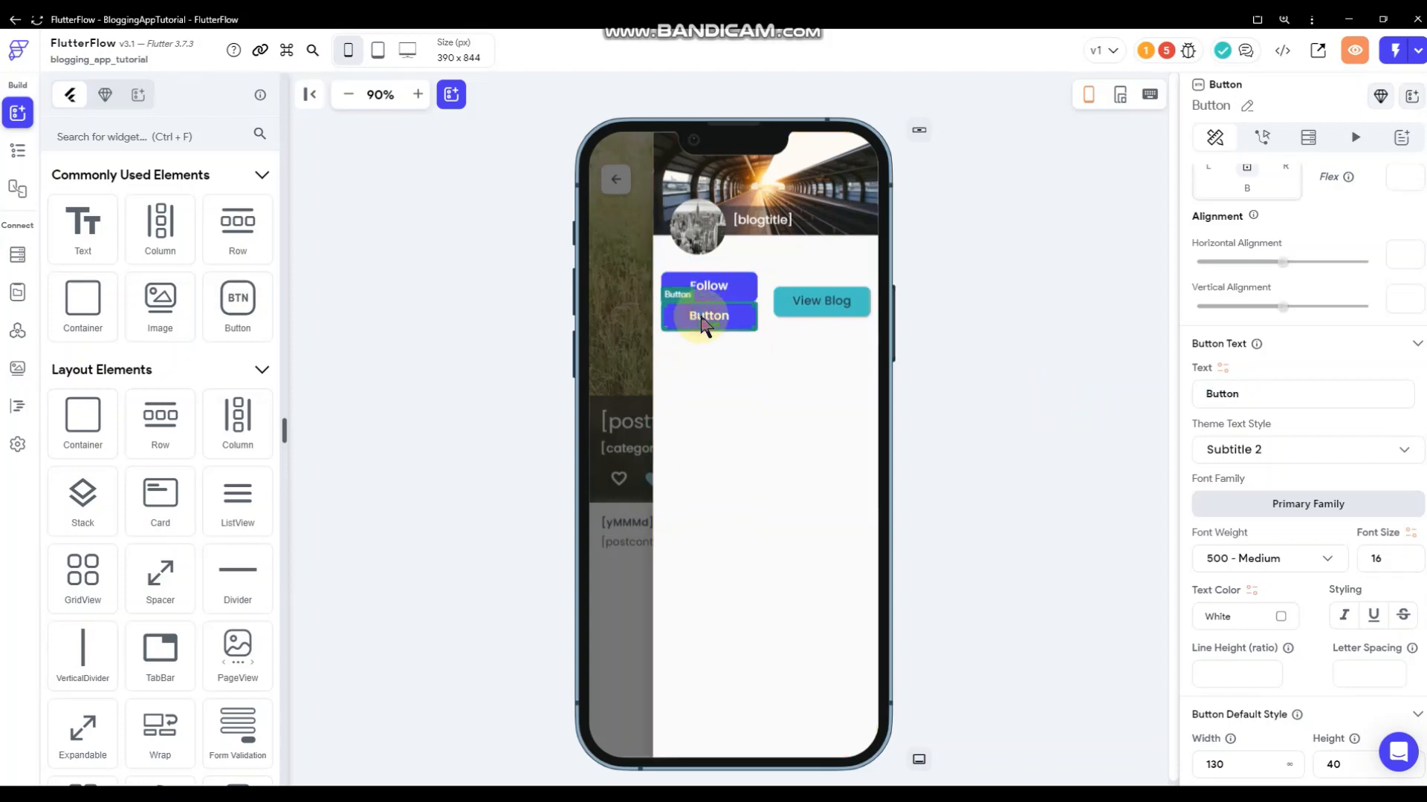
key(ctrl+a)
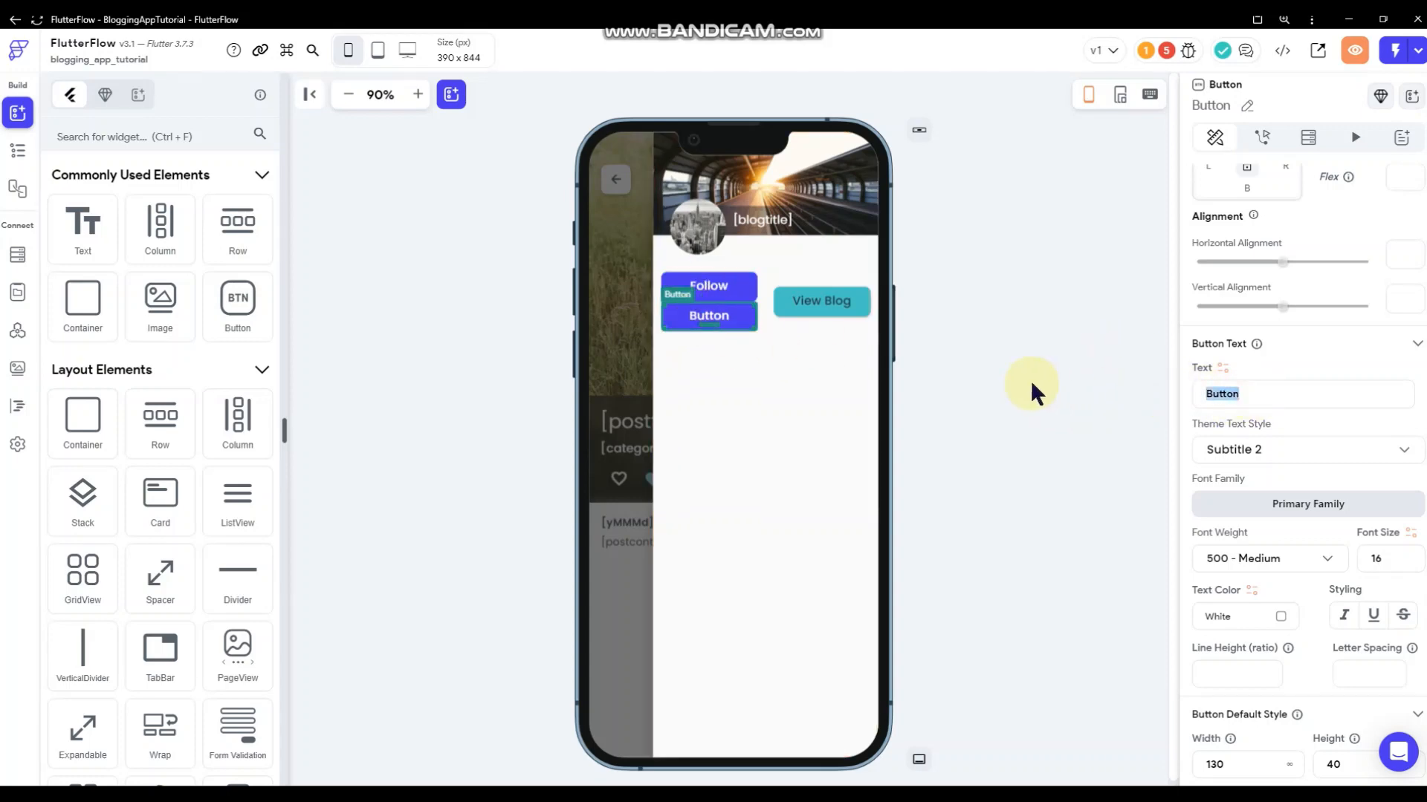
text(Unfollow)
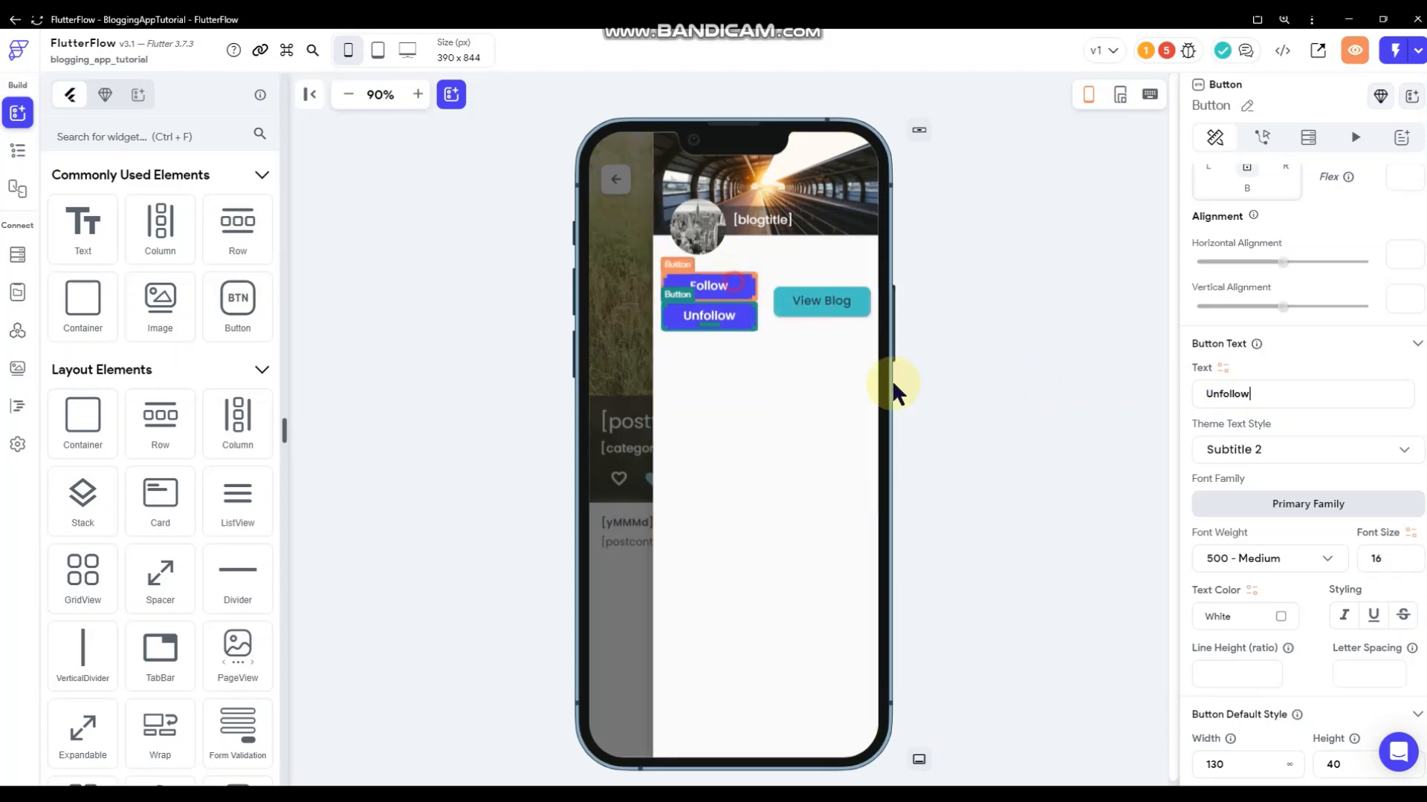
- Set the Follow button's fill to the translucent dark gray recent color with its opacity raised to 77% (#C41A1F24)
scroll(1263, 520, down, 3)
click(1280, 598)
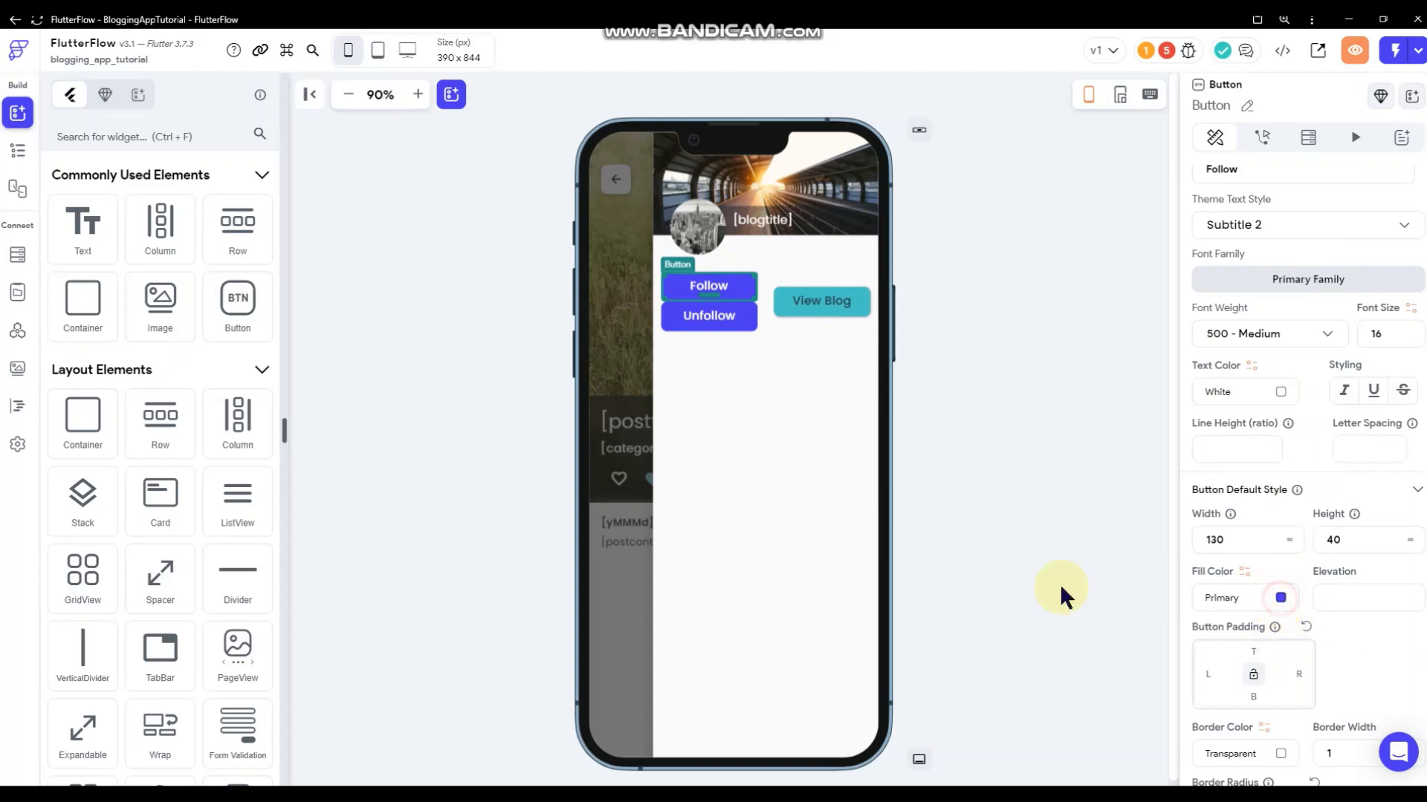
click(881, 543)
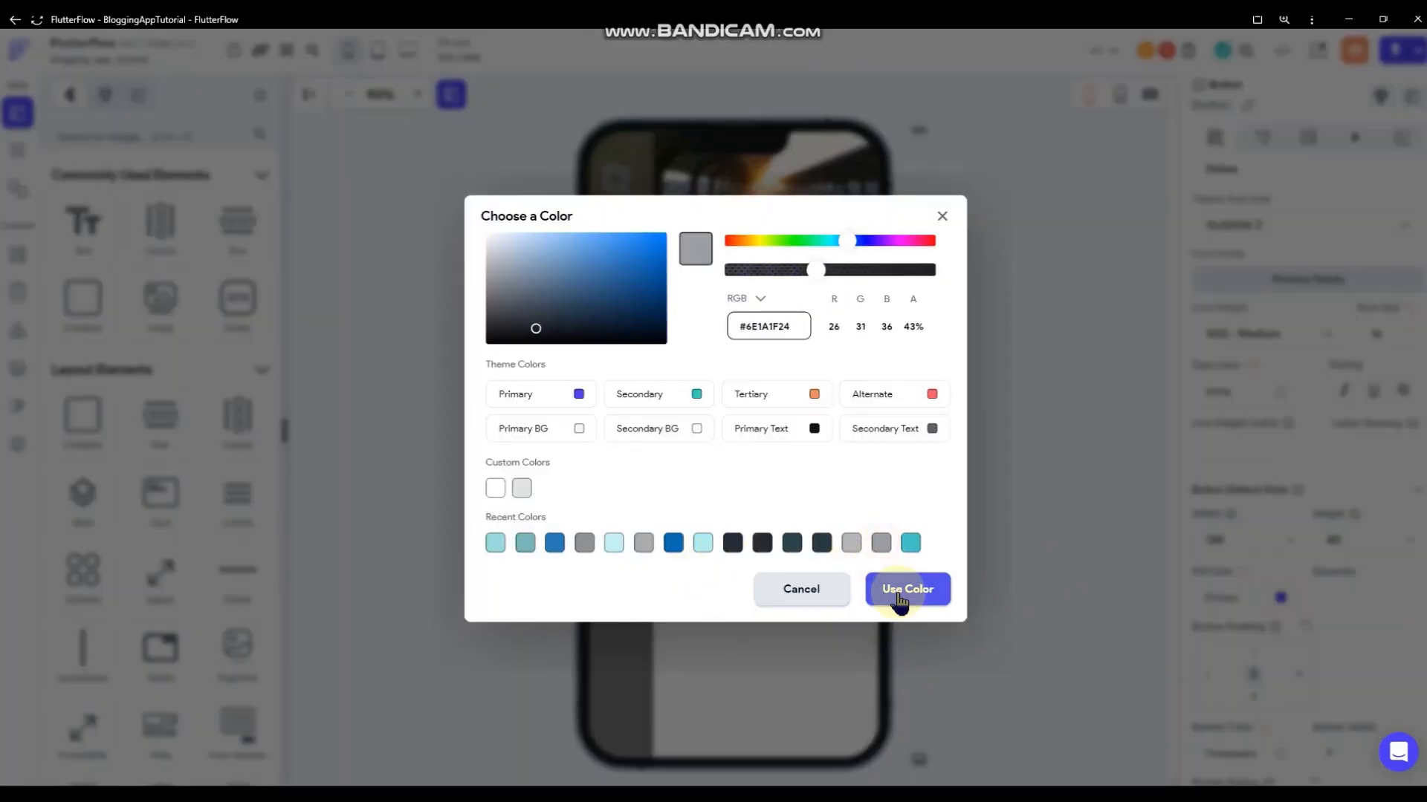
drag(816, 269, 885, 269)
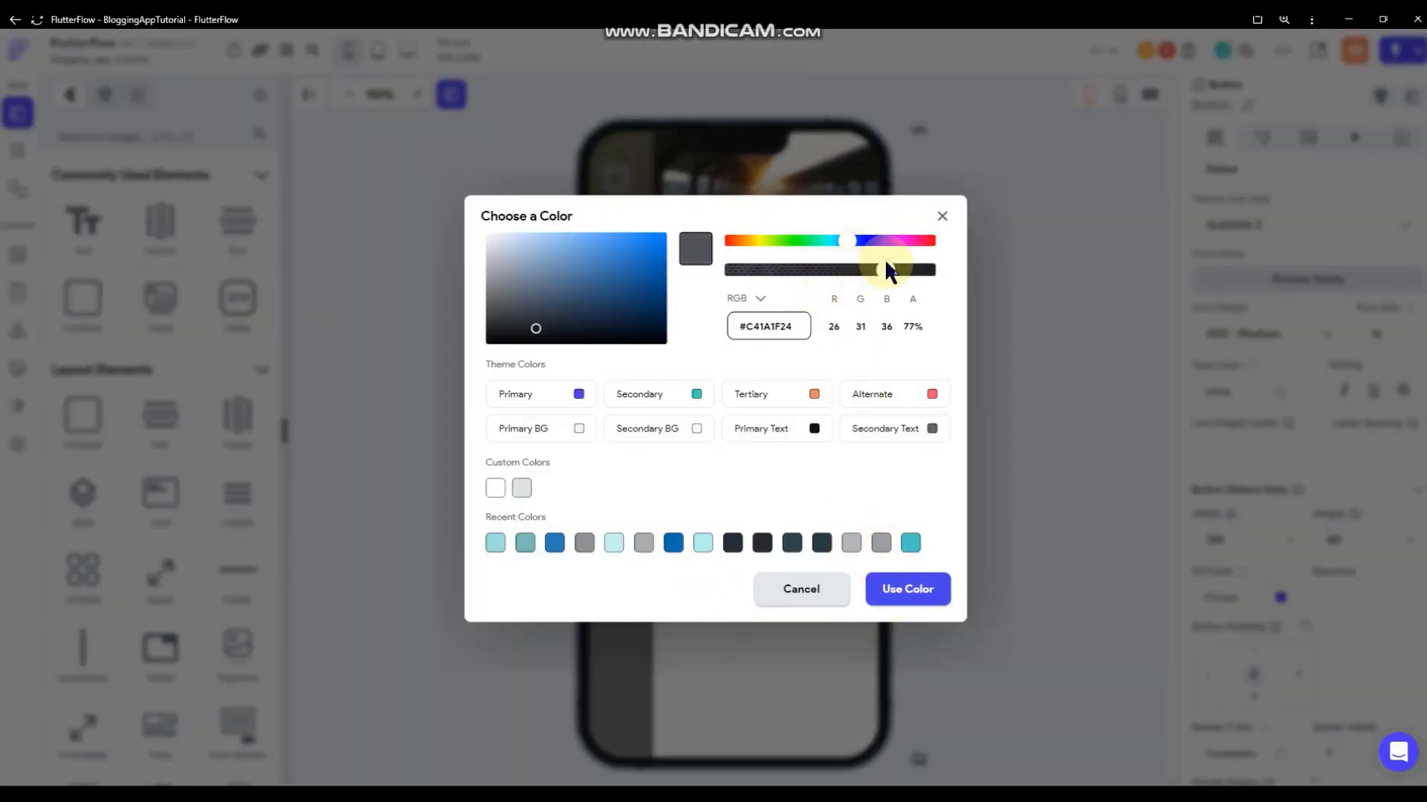
click(901, 598)
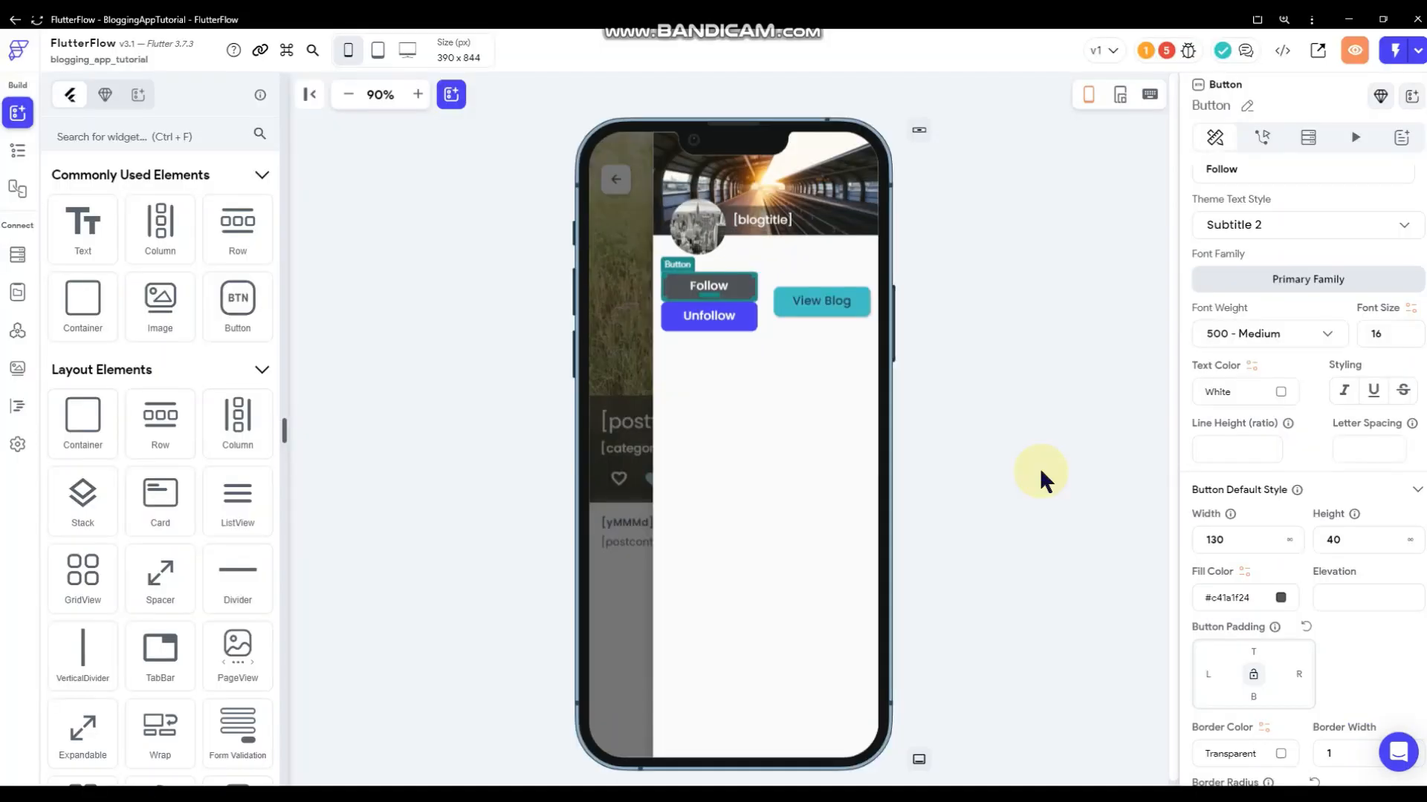
click(1035, 466)
- Set the Unfollow button's fill to the white custom color #FFFFFF and its text color to #C41A1F24
click(709, 315)
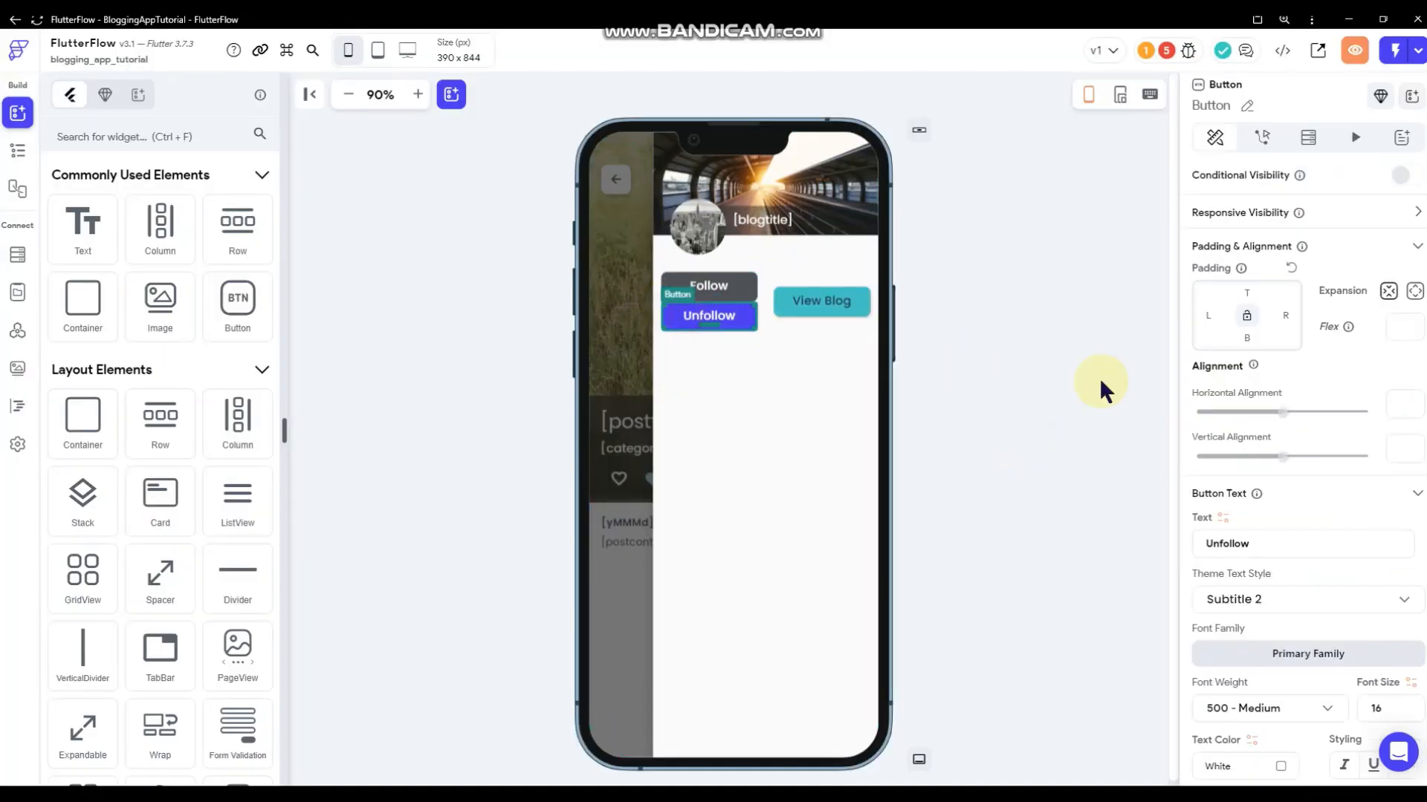
click(1372, 534)
scroll(1317, 483, down, 10)
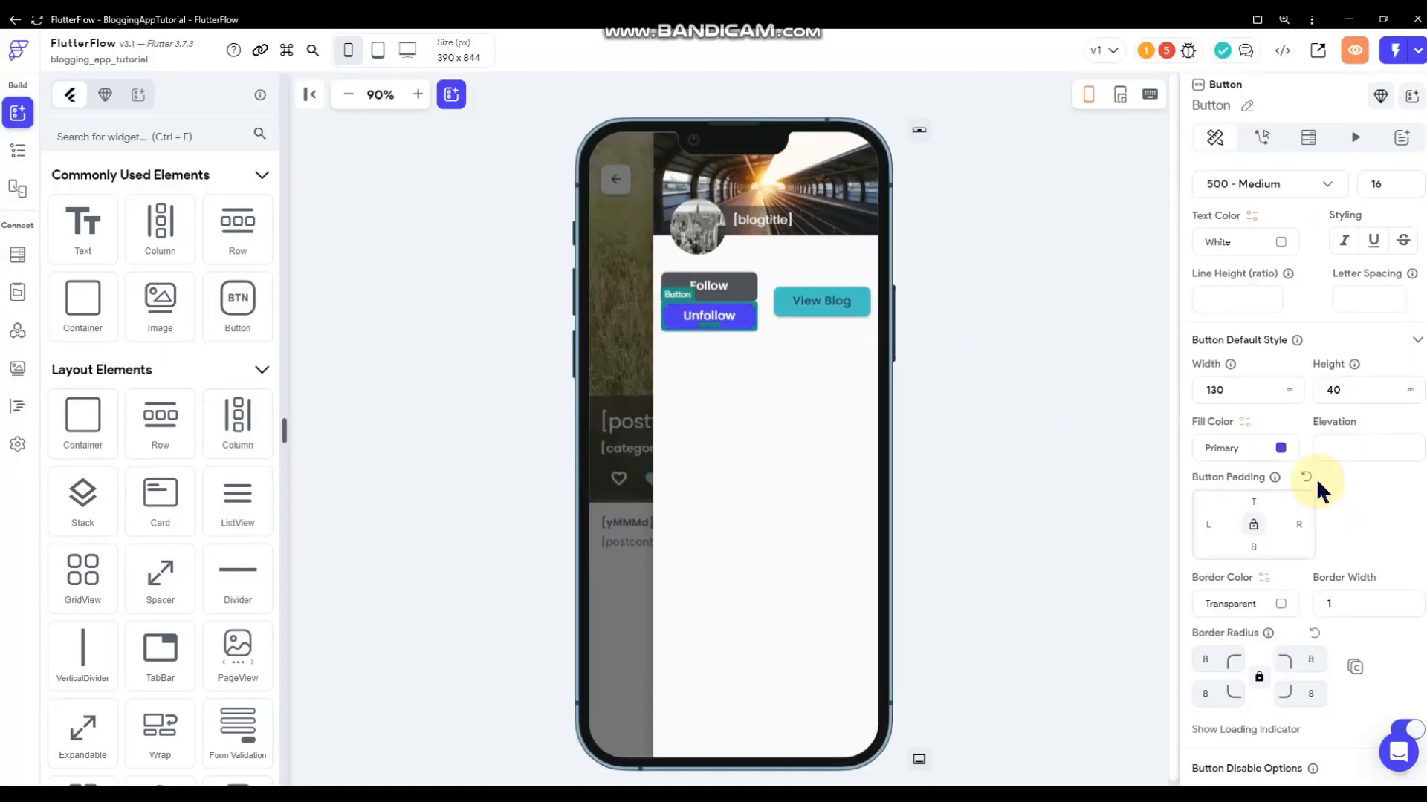
scroll(1316, 482, up, 4)
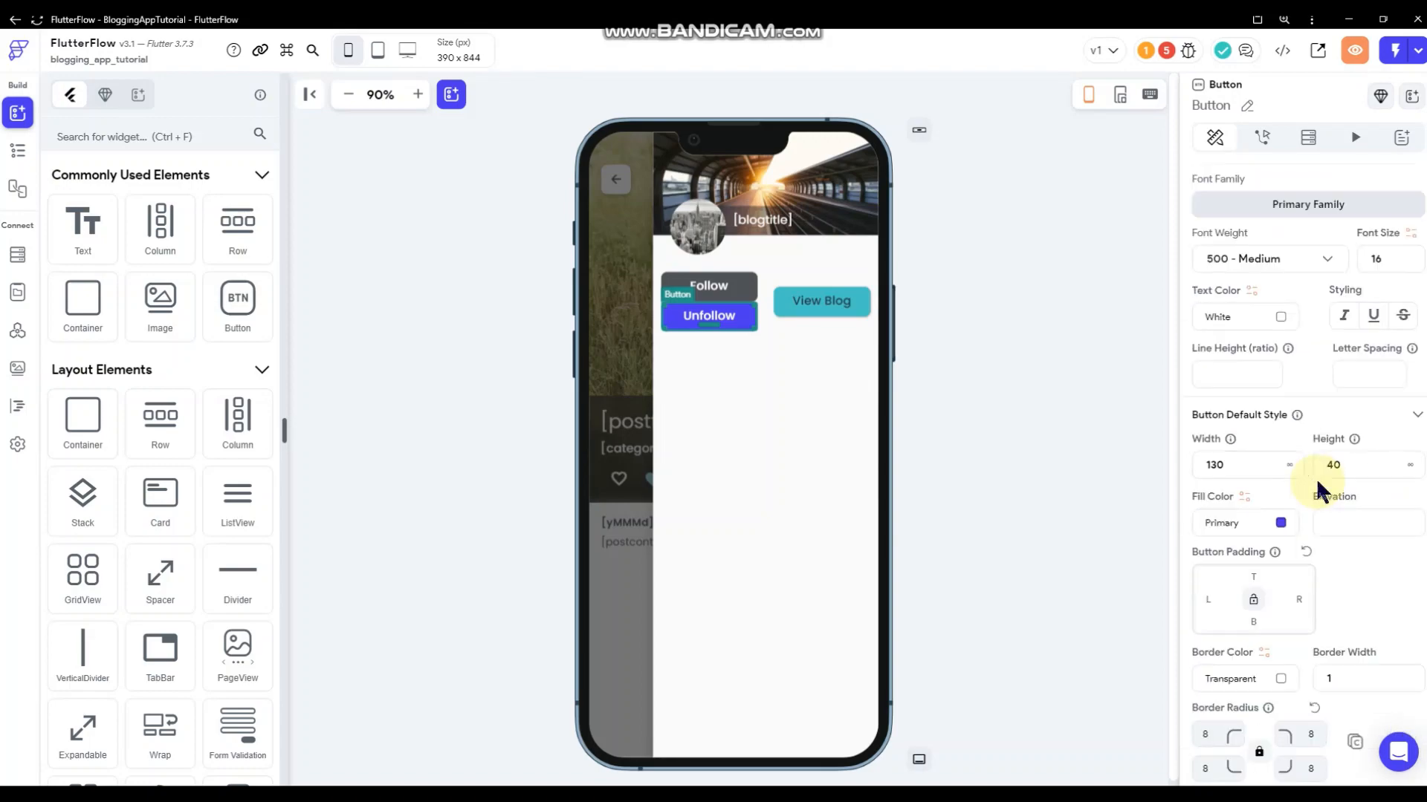
click(1281, 523)
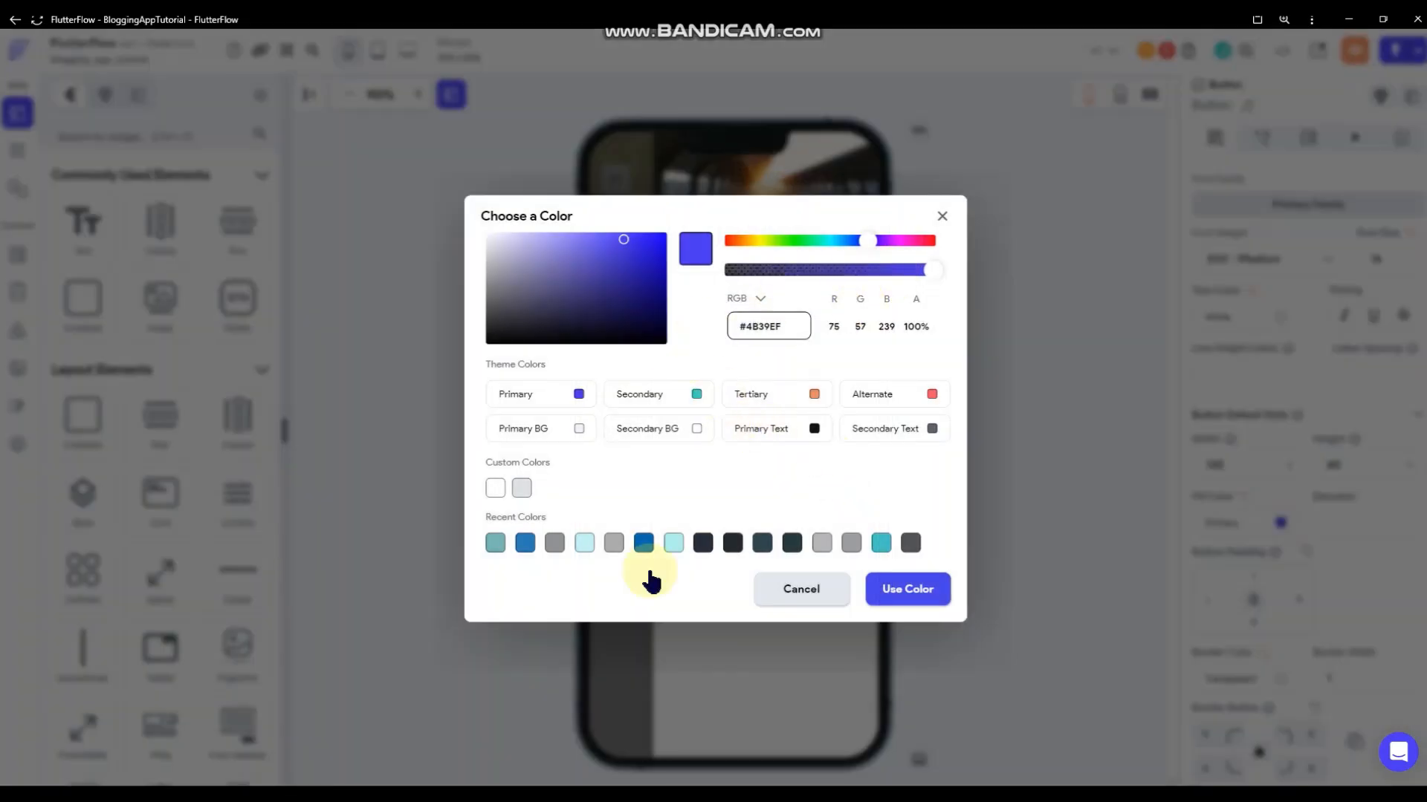
click(491, 492)
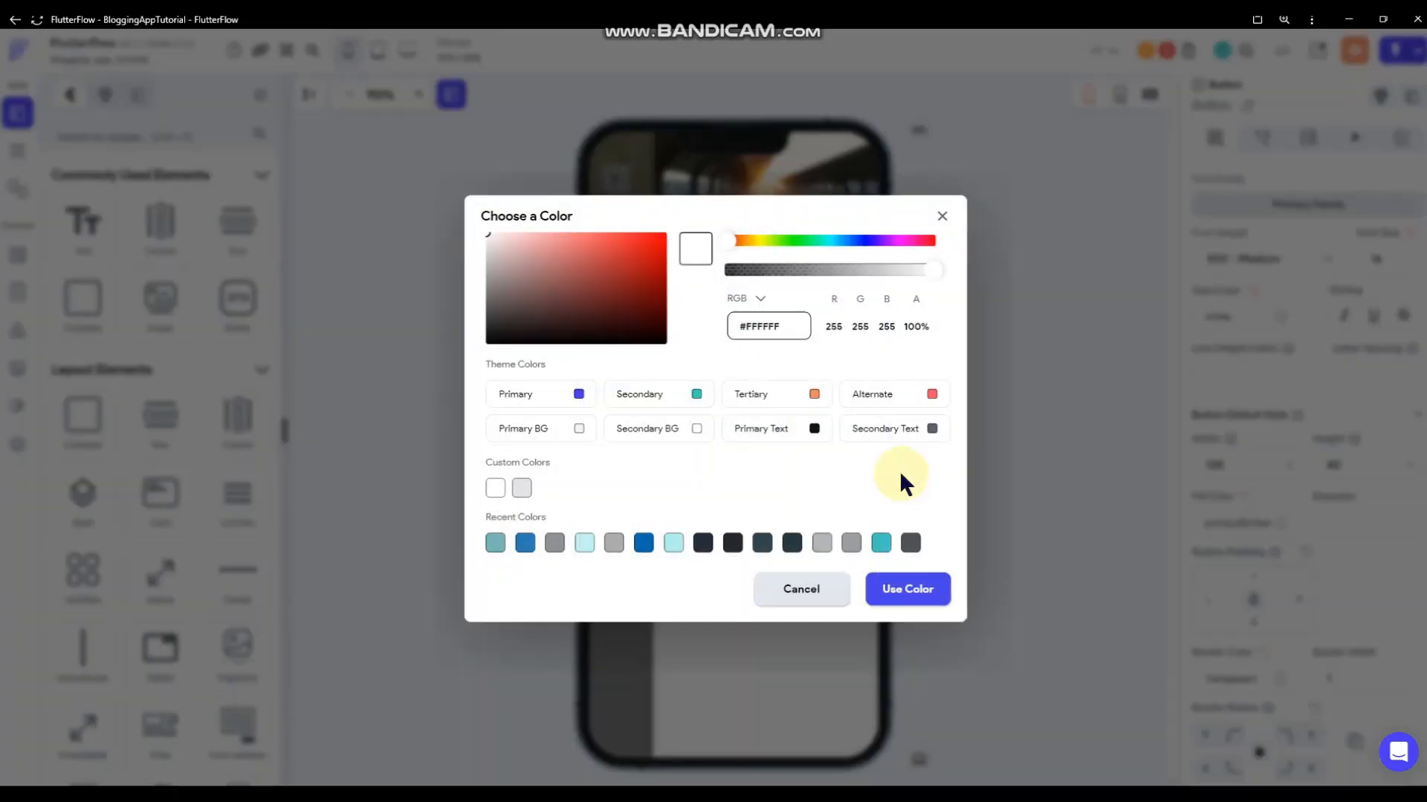
click(908, 591)
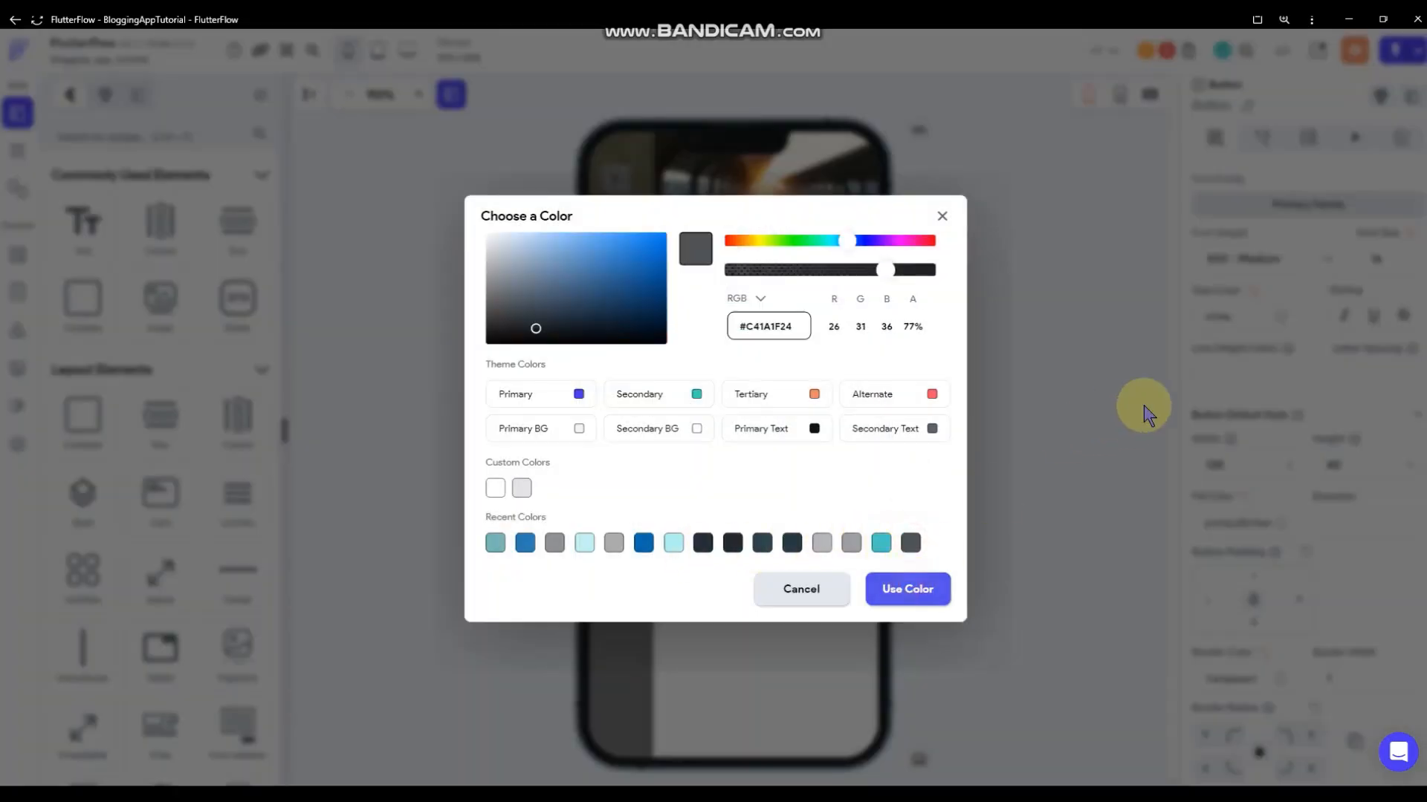
- Set the Unfollow button's border color to the dark gray recent color #C41A1F24 and deselect the button
scroll(1293, 427, down, 5)
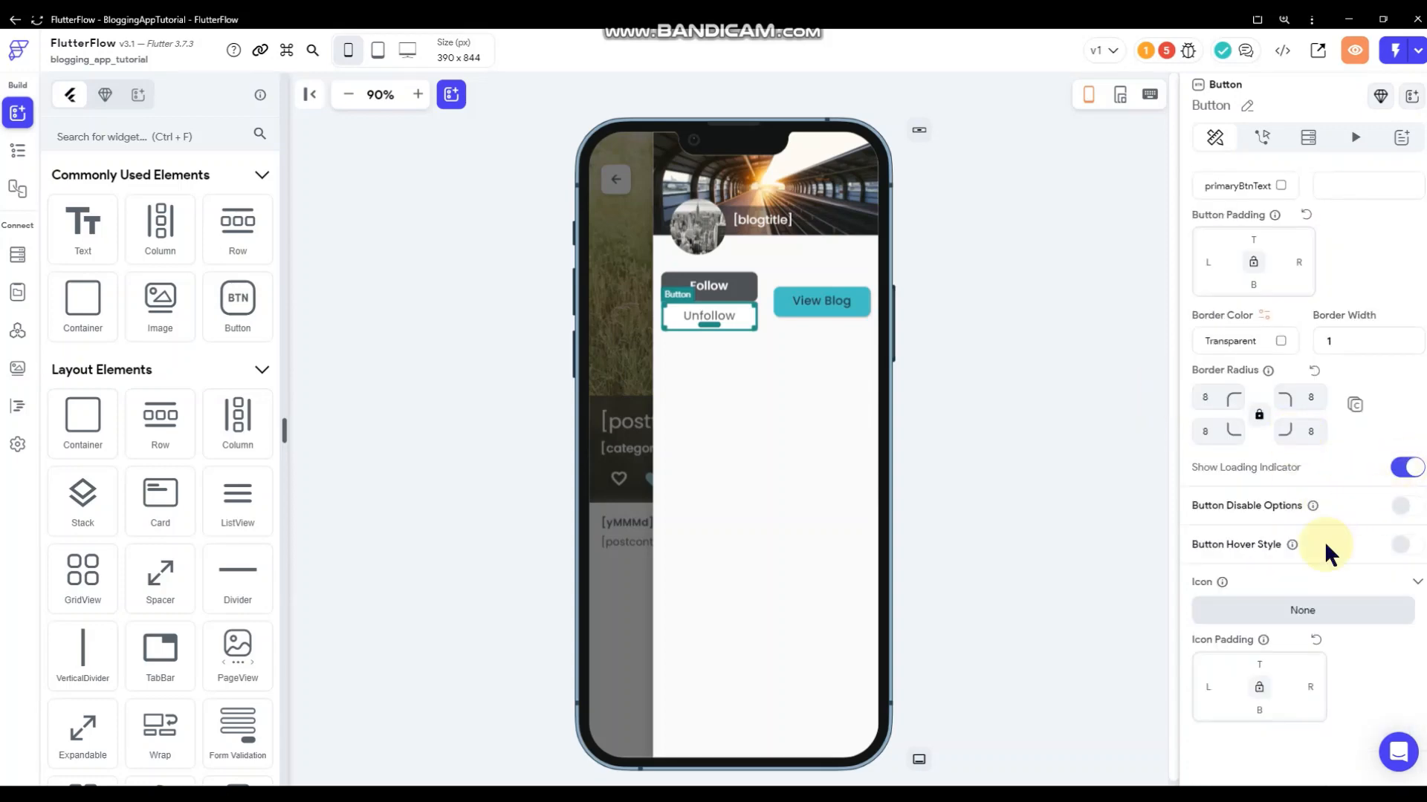
scroll(1324, 541, up, 1)
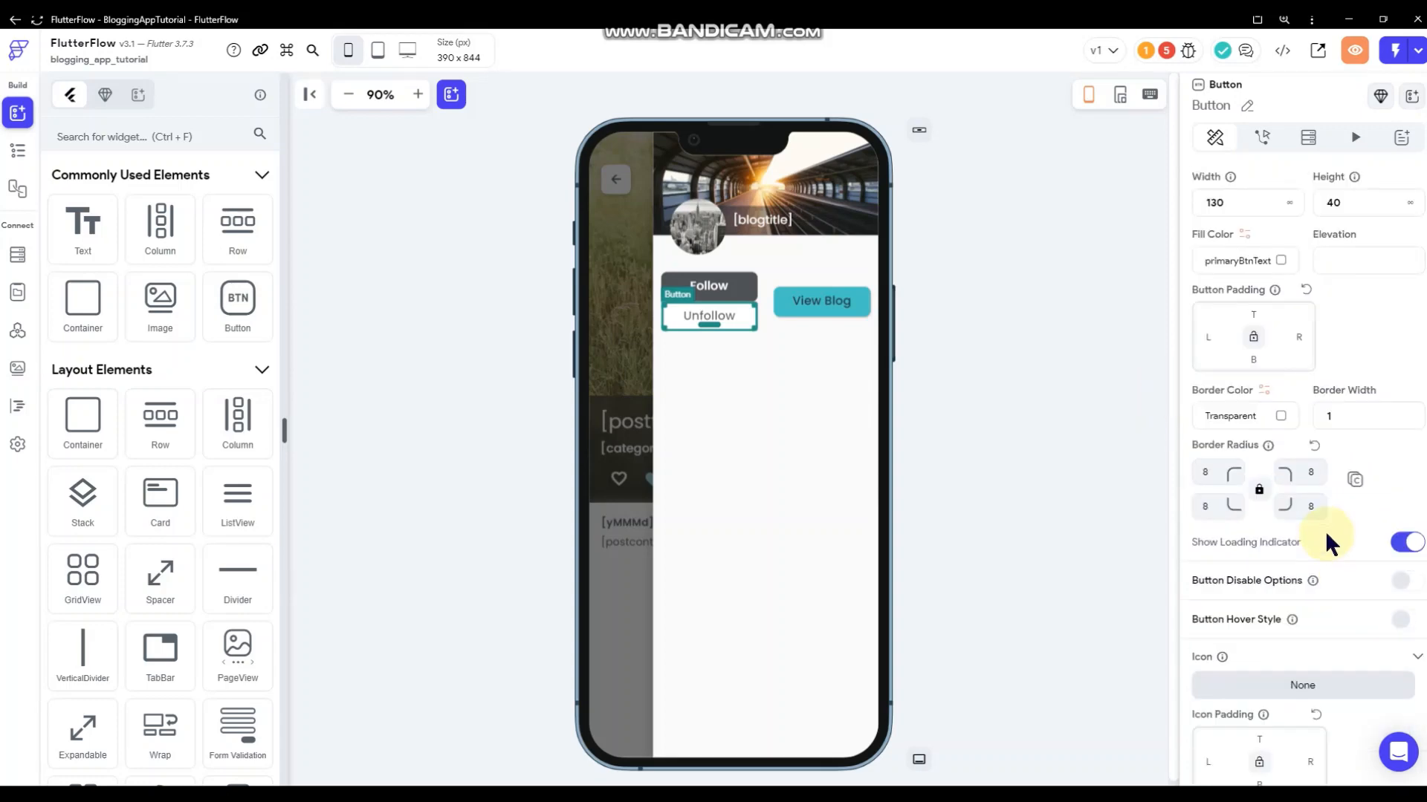
click(1279, 416)
click(911, 543)
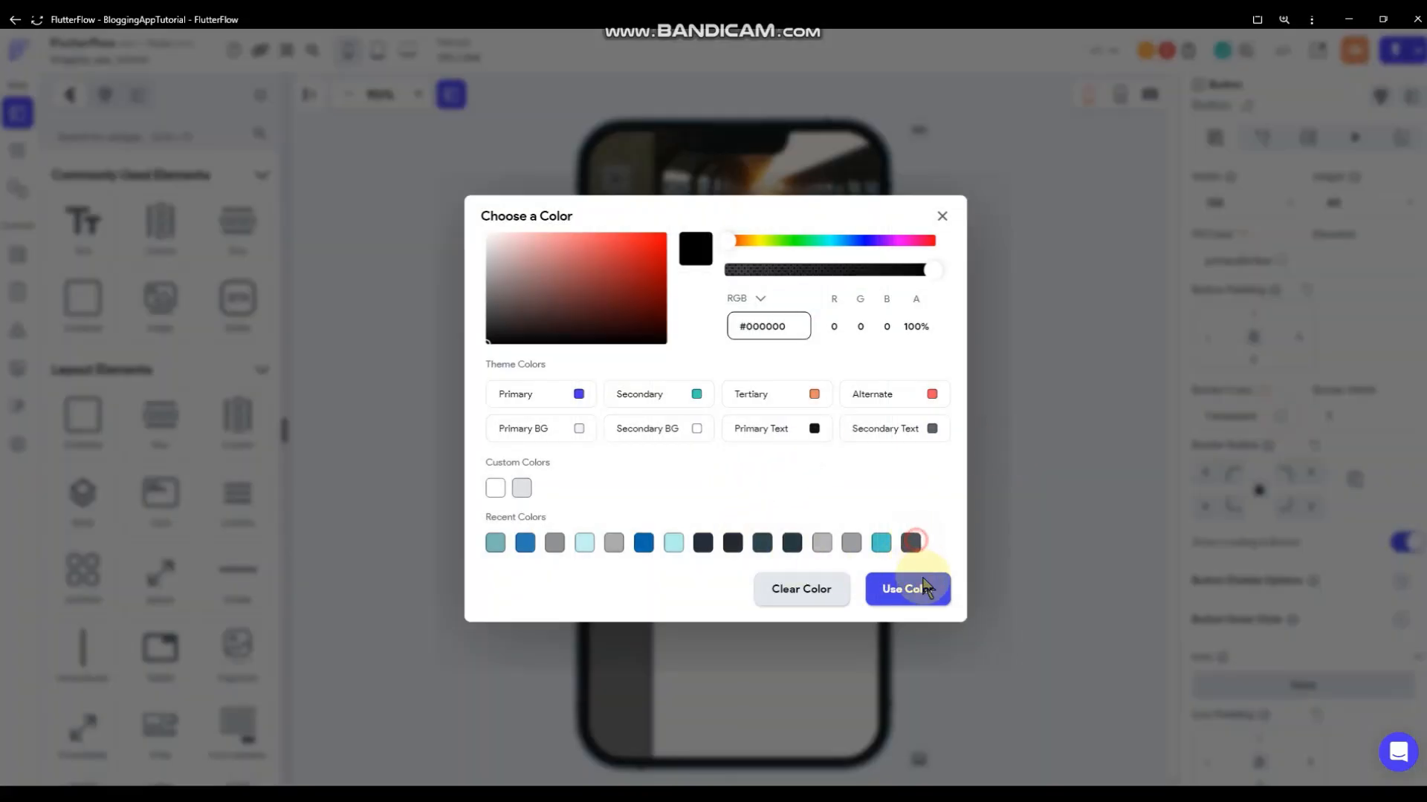
click(1055, 325)
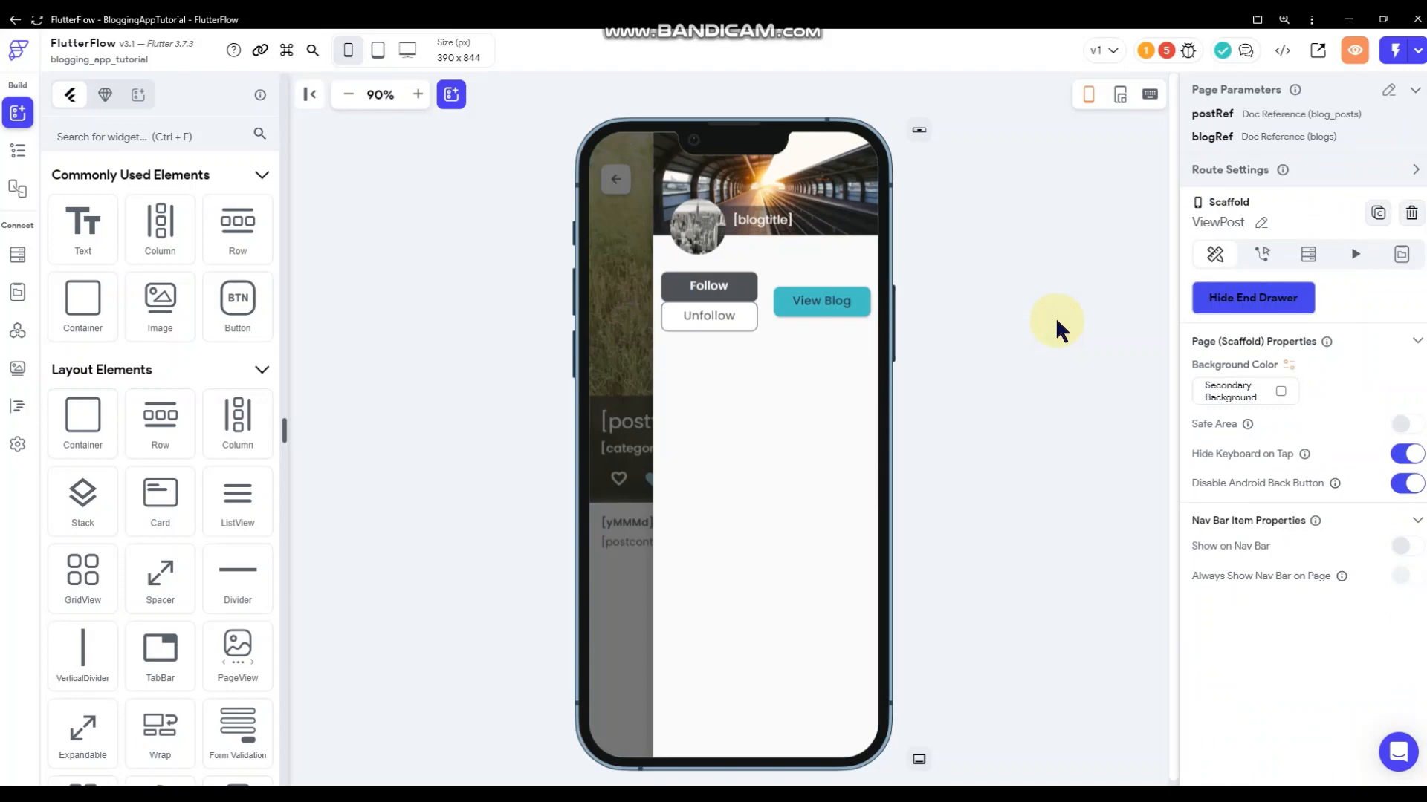
- Set the Unfollow button's font size to 14
click(725, 318)
click(1277, 545)
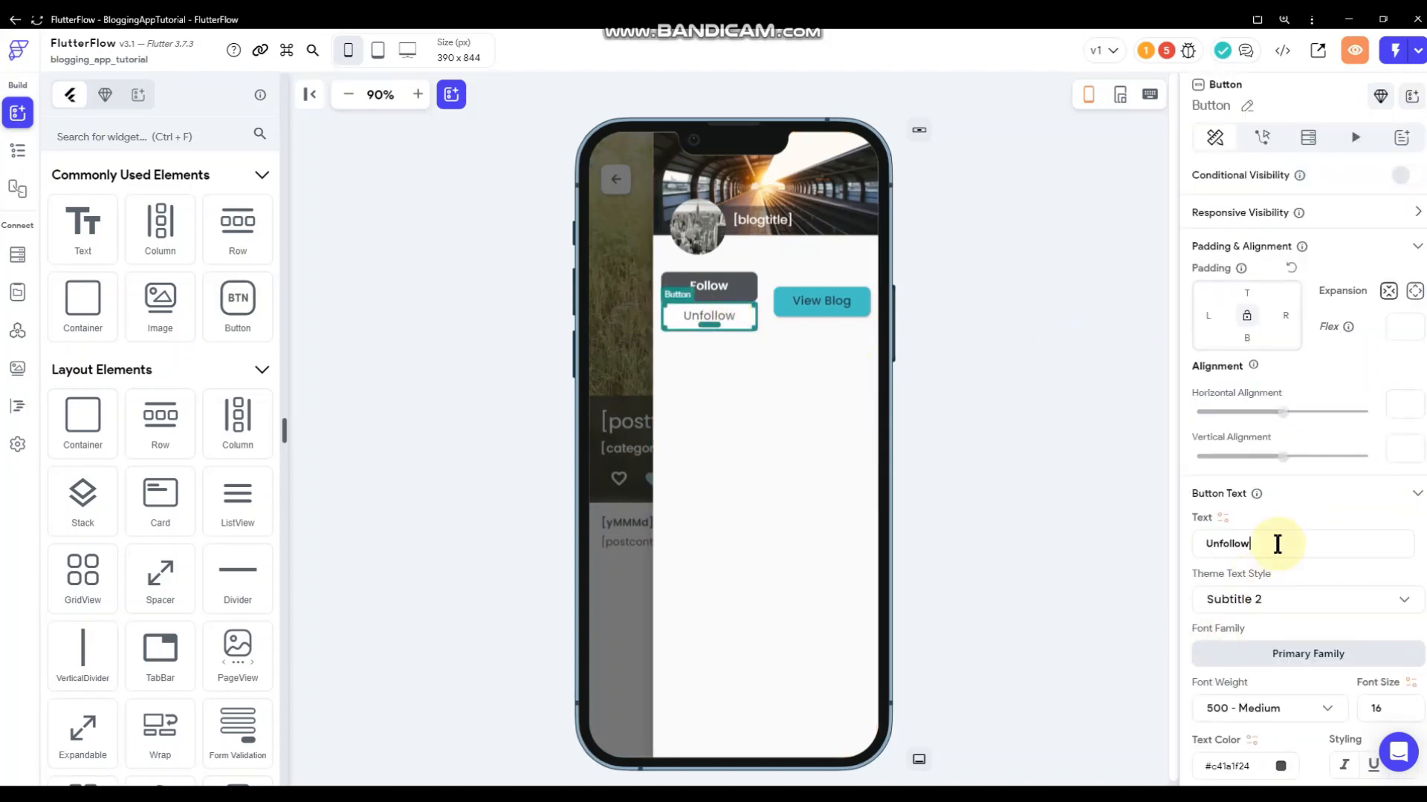
scroll(1293, 595, down, 1)
double_click(1380, 632)
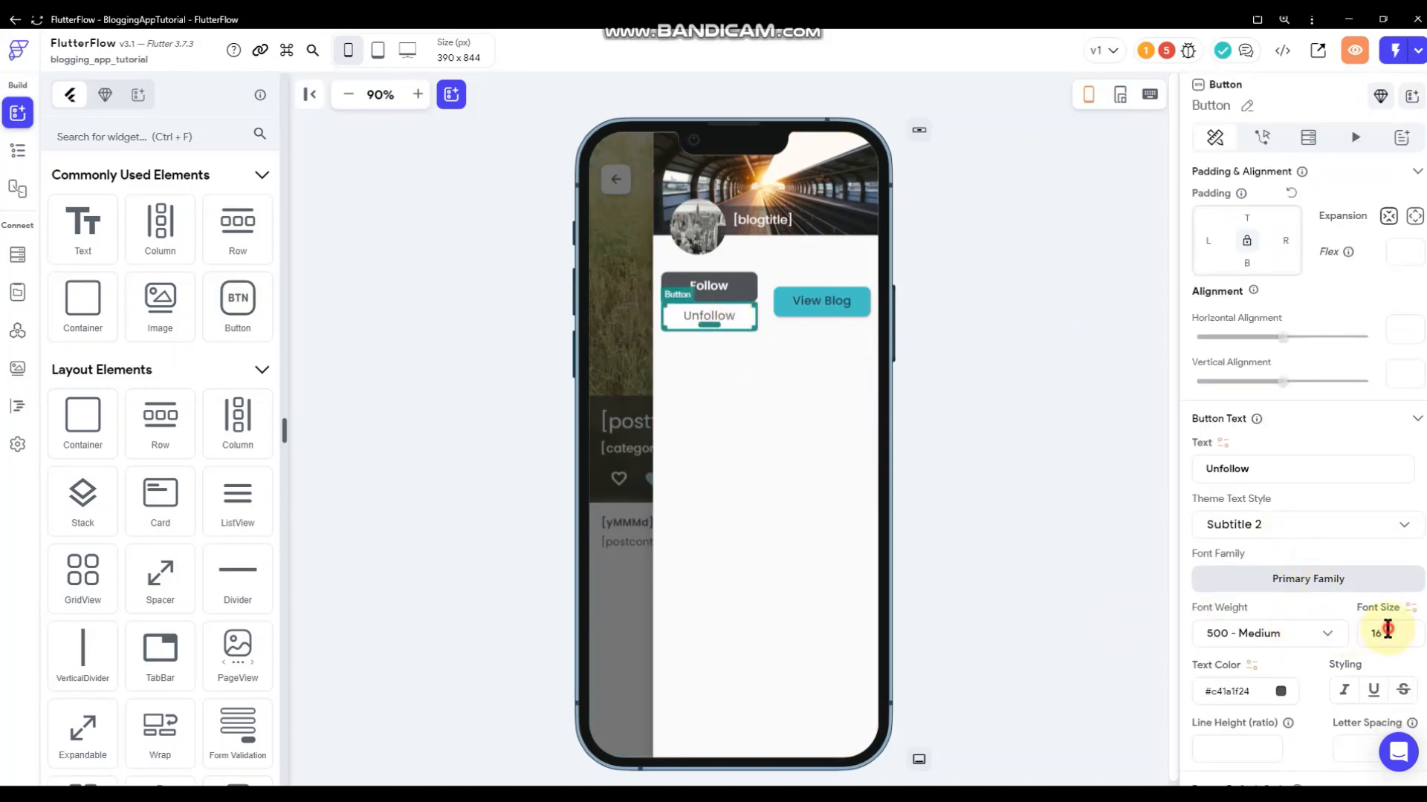
text(14)
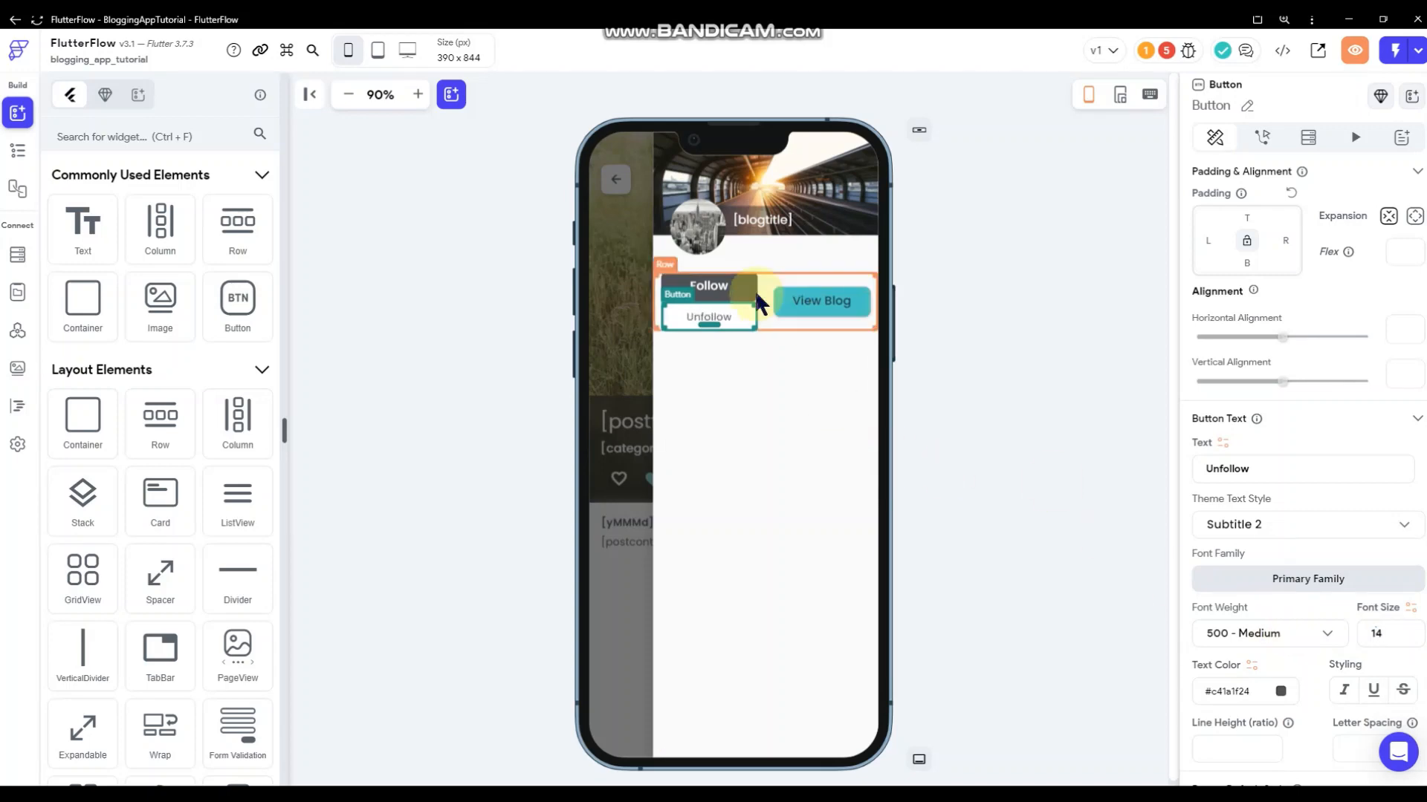
- Set the Follow button's font size to 14 and deselect the button
click(734, 300)
scroll(1286, 519, down, 1)
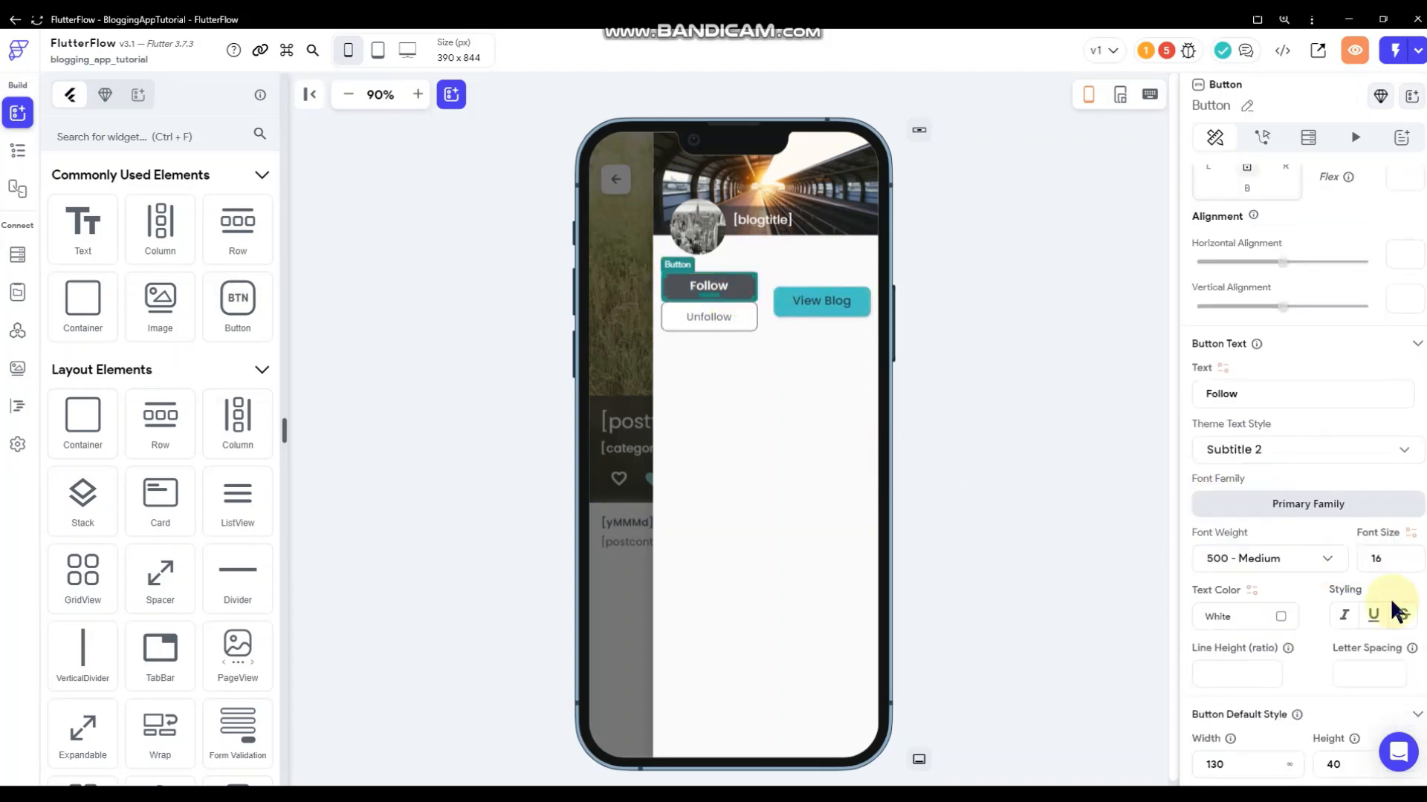
double_click(1380, 558)
text(14)
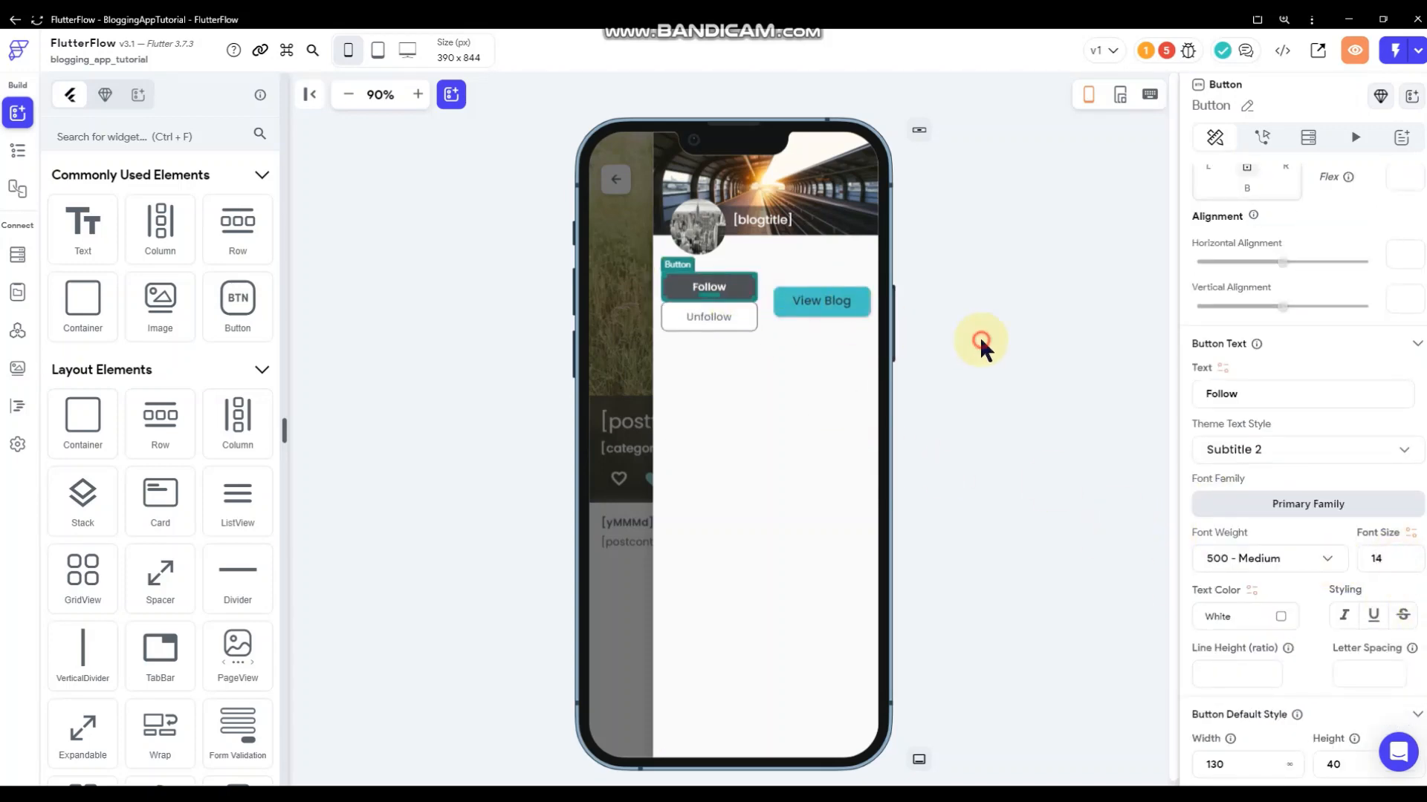
click(981, 344)
click(981, 343)
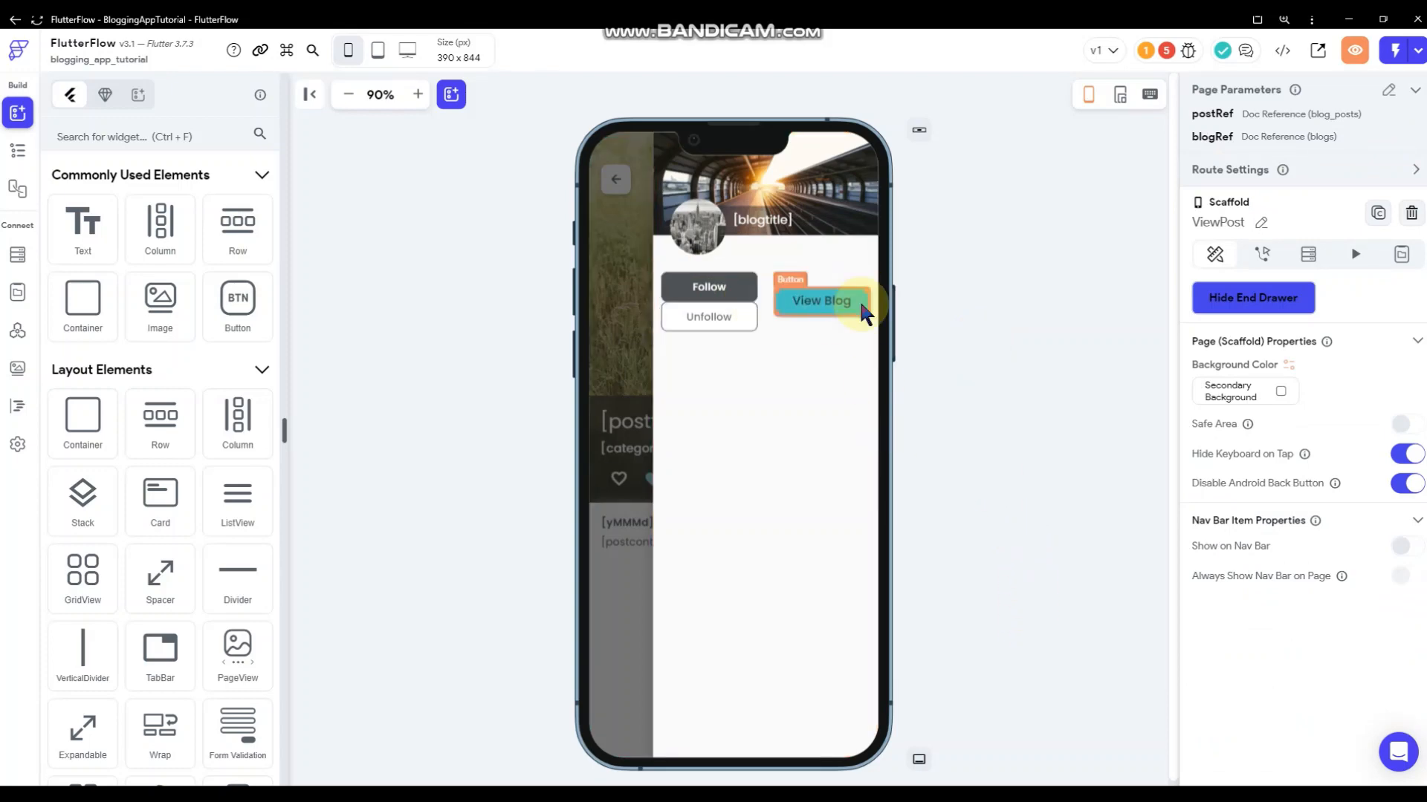
- Set the View Blog button's font size to 14 and deselect the button
click(808, 311)
click(1394, 484)
key(BackSpace)
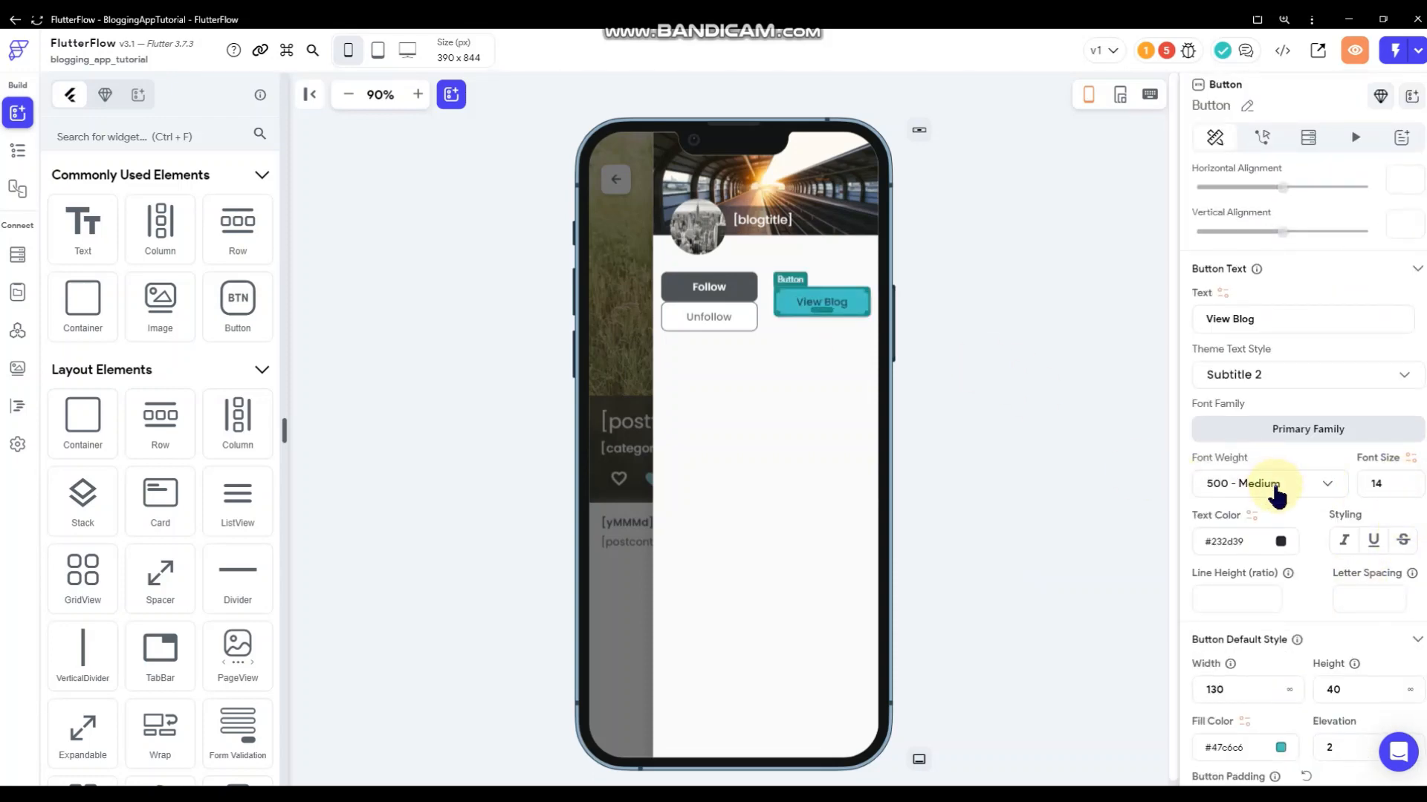
click(945, 399)
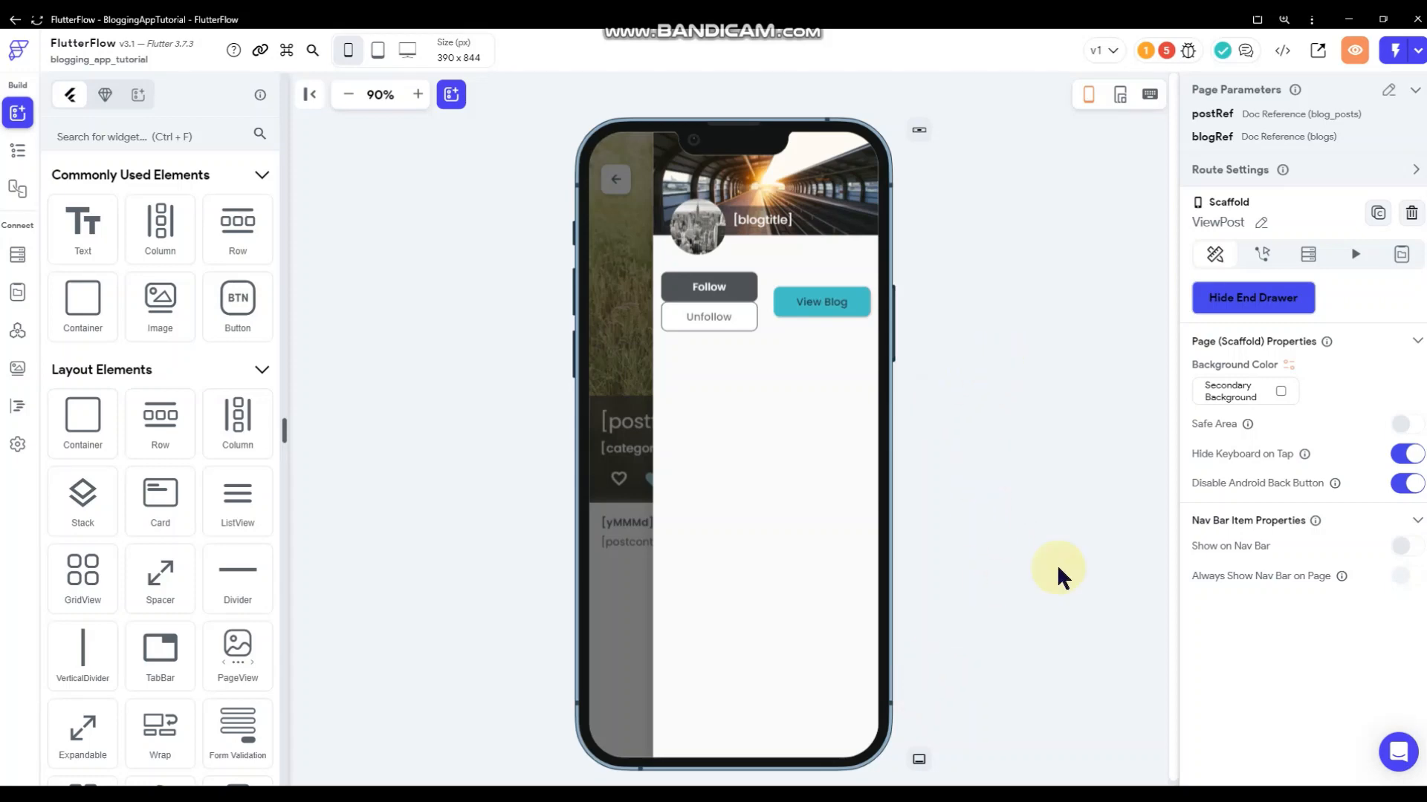
- Turn on conditional visibility for the Follow button, leaving its condition unset
click(746, 289)
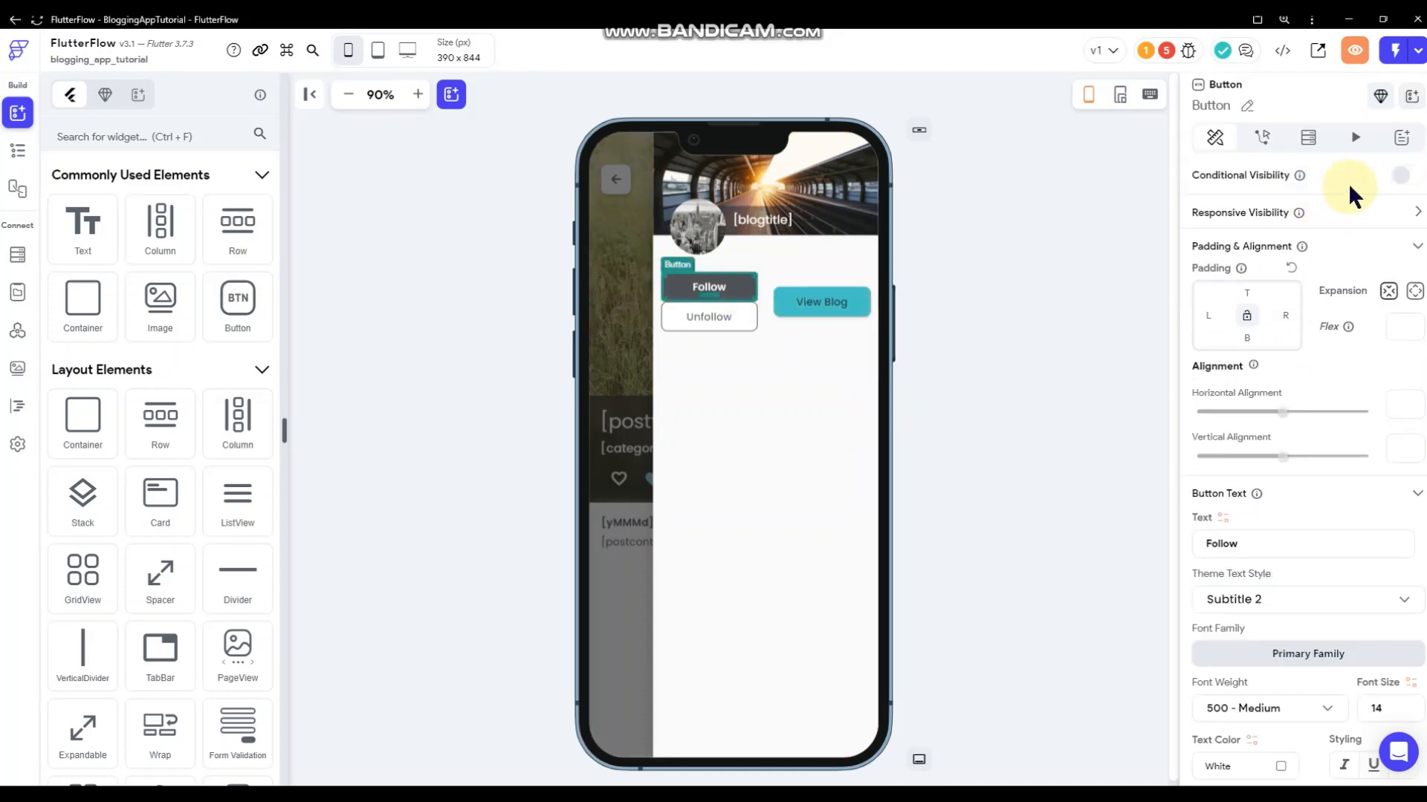
click(1407, 178)
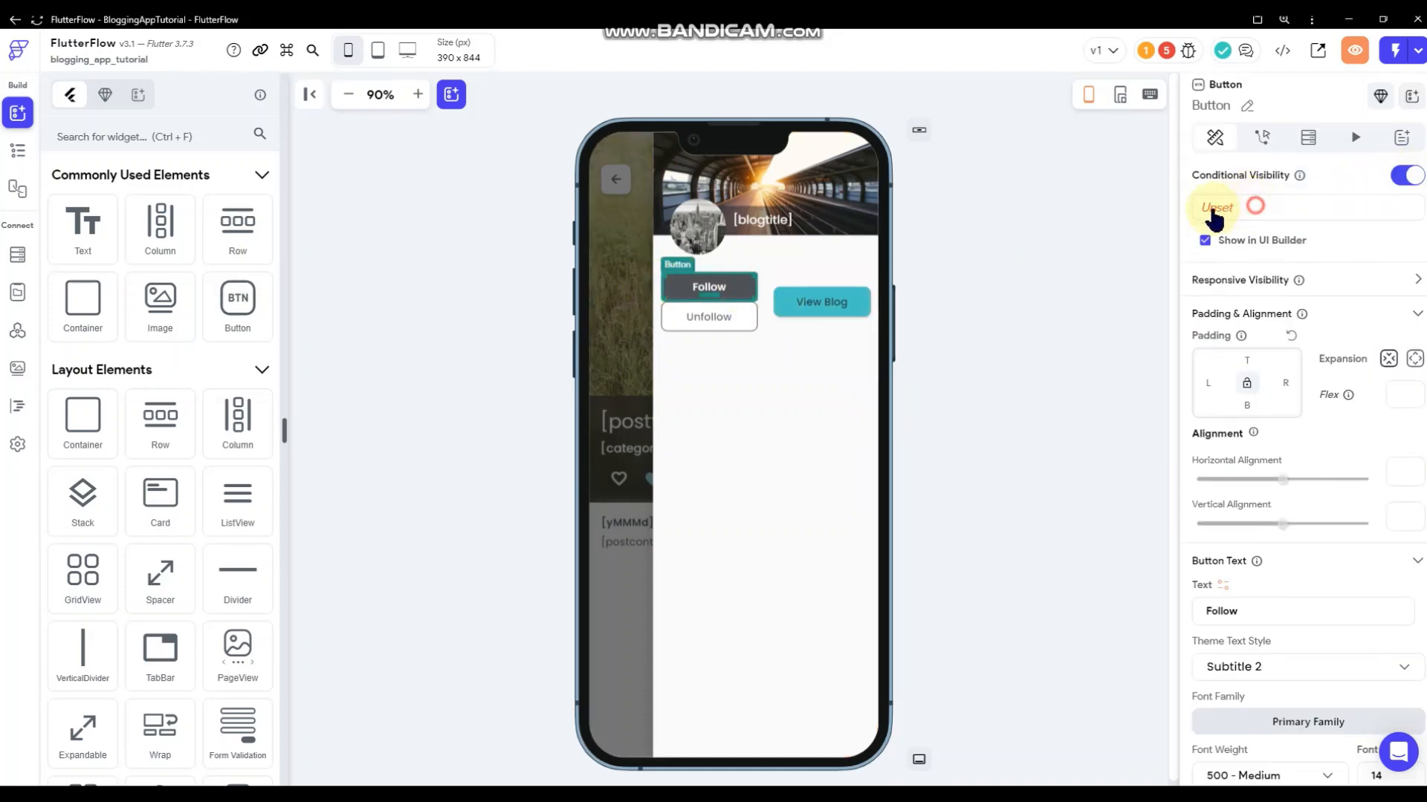
click(1217, 208)
click(1037, 577)
click(1037, 577)
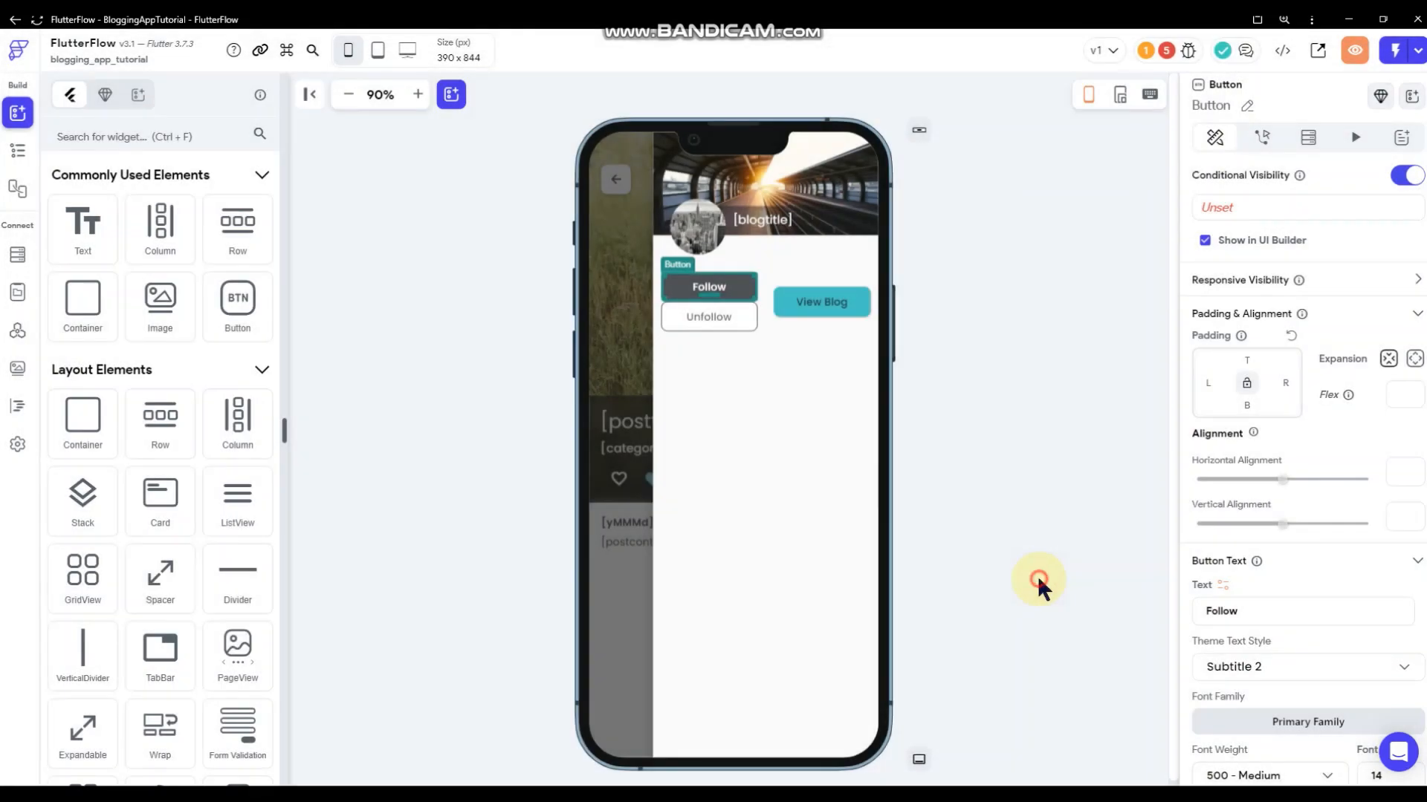
- Review the schema fields of the blogs and users collections and return to the ViewPost page's widget tree
click(19, 260)
click(104, 200)
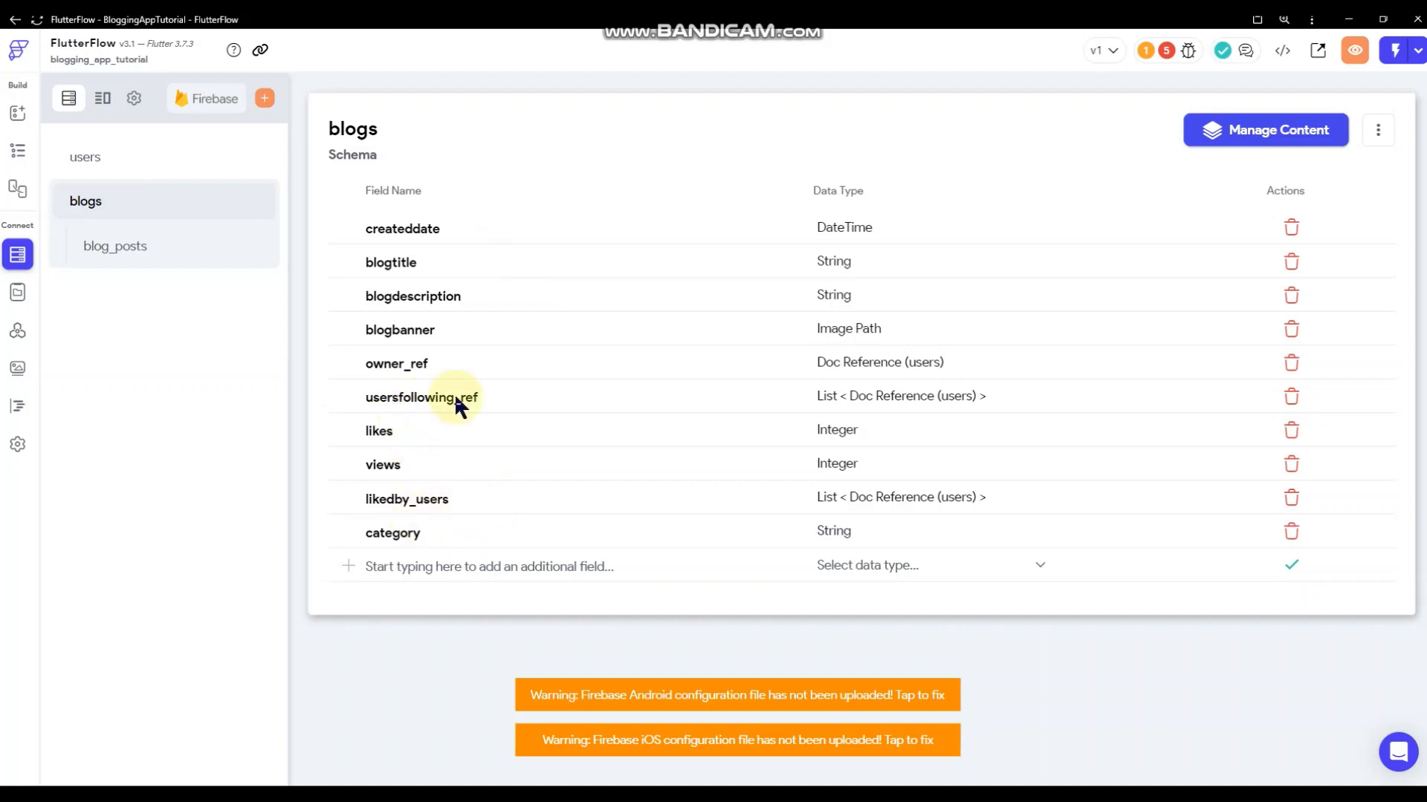
click(100, 156)
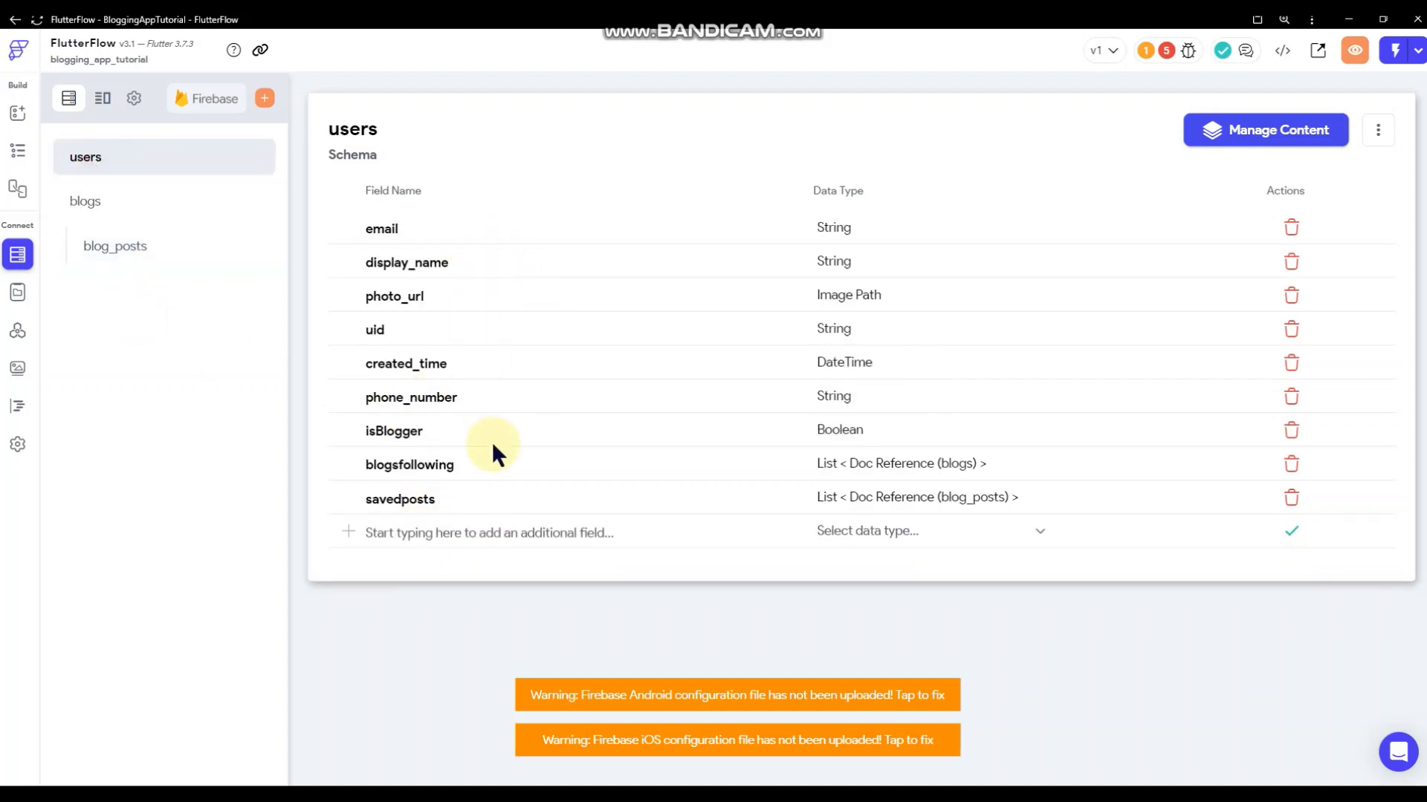
click(18, 151)
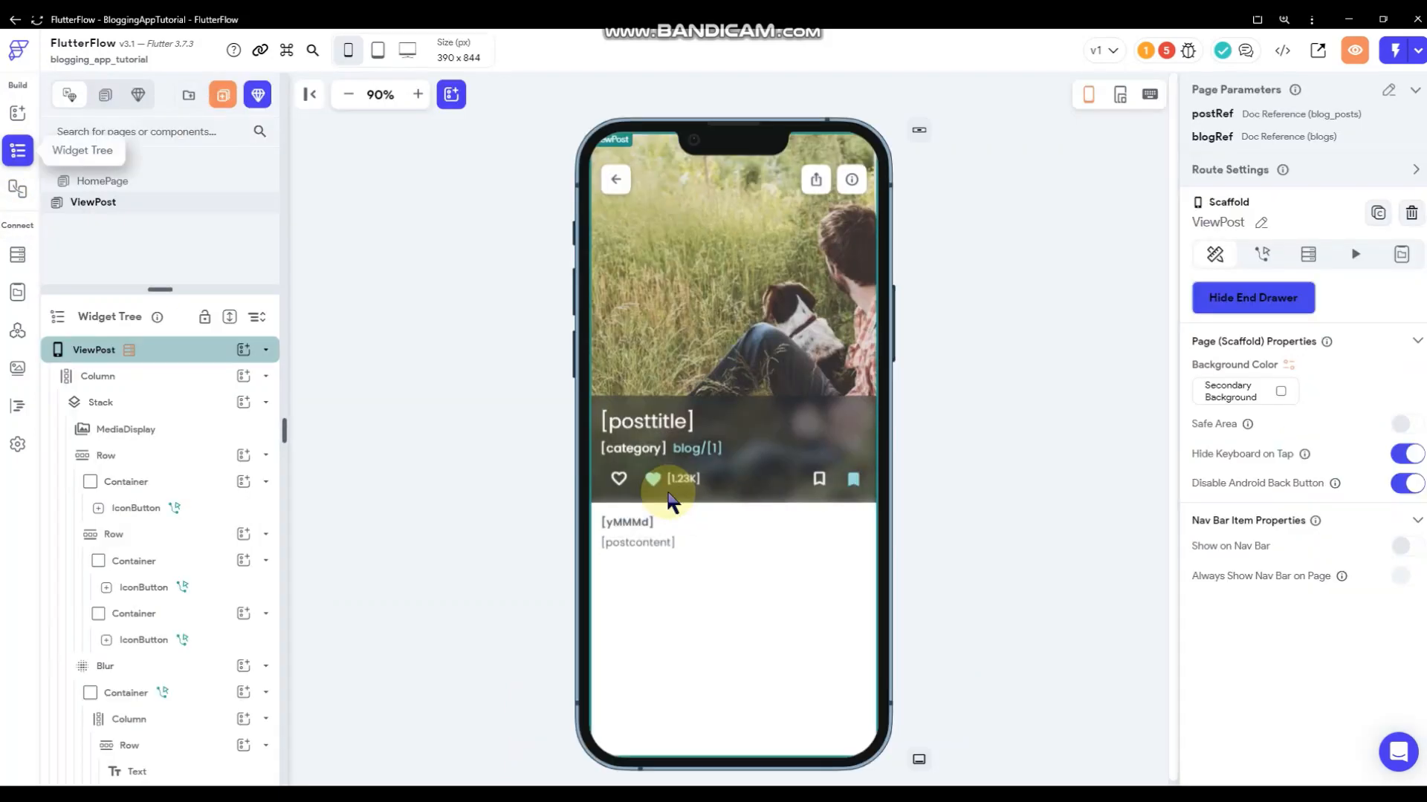
- In the end drawer, base the Follow button's conditional visibility on the authenticated user's blogsfollowing list with the List Contains Item option
click(1094, 333)
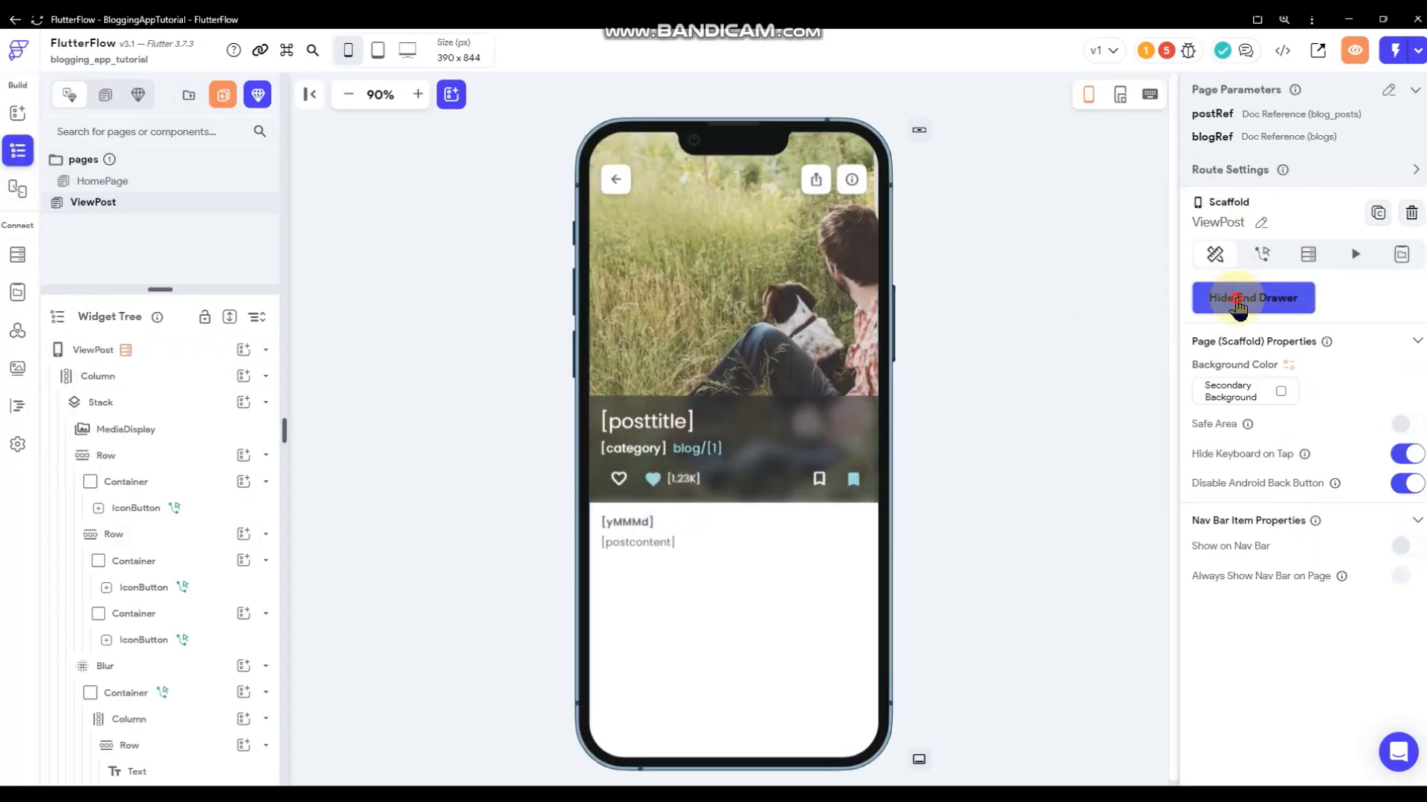
click(1207, 293)
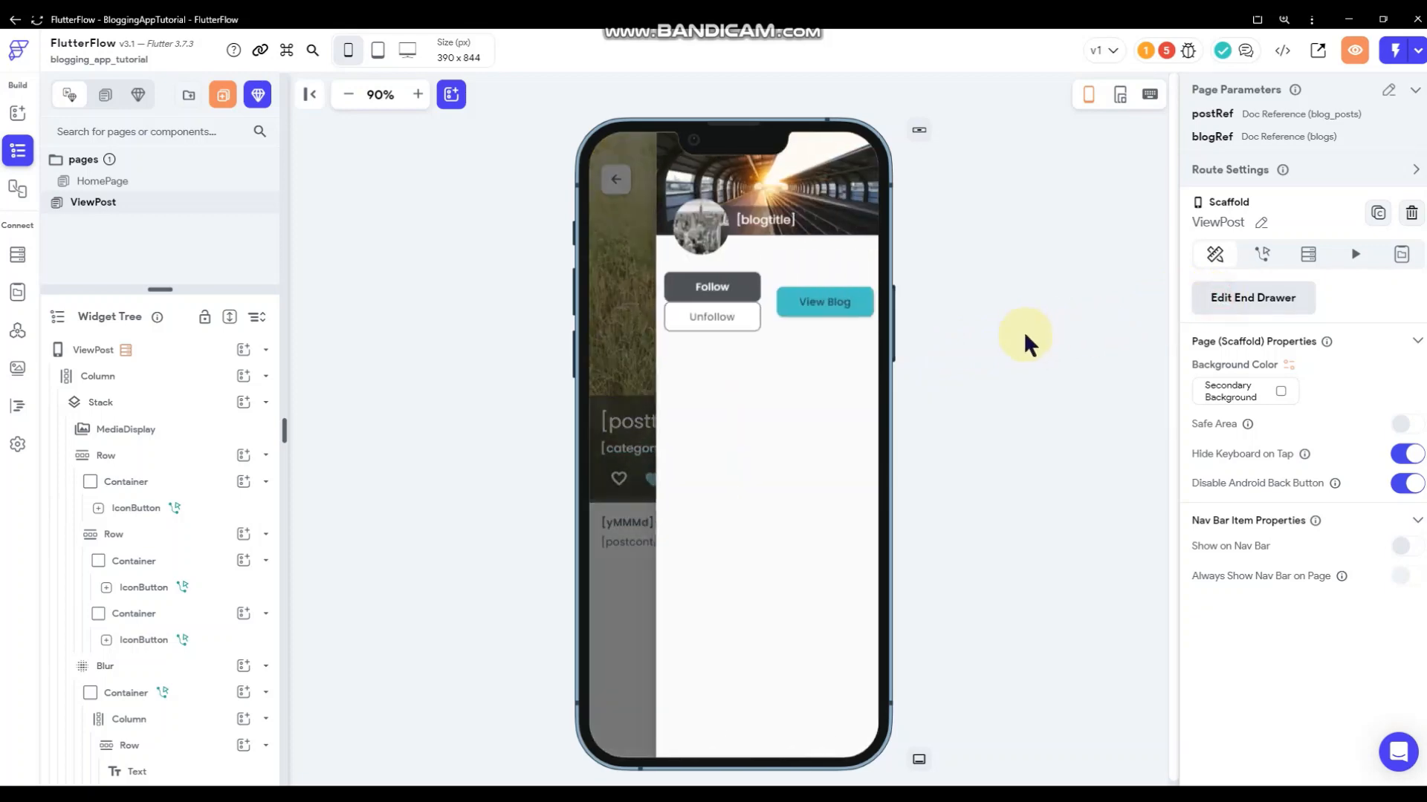
click(702, 286)
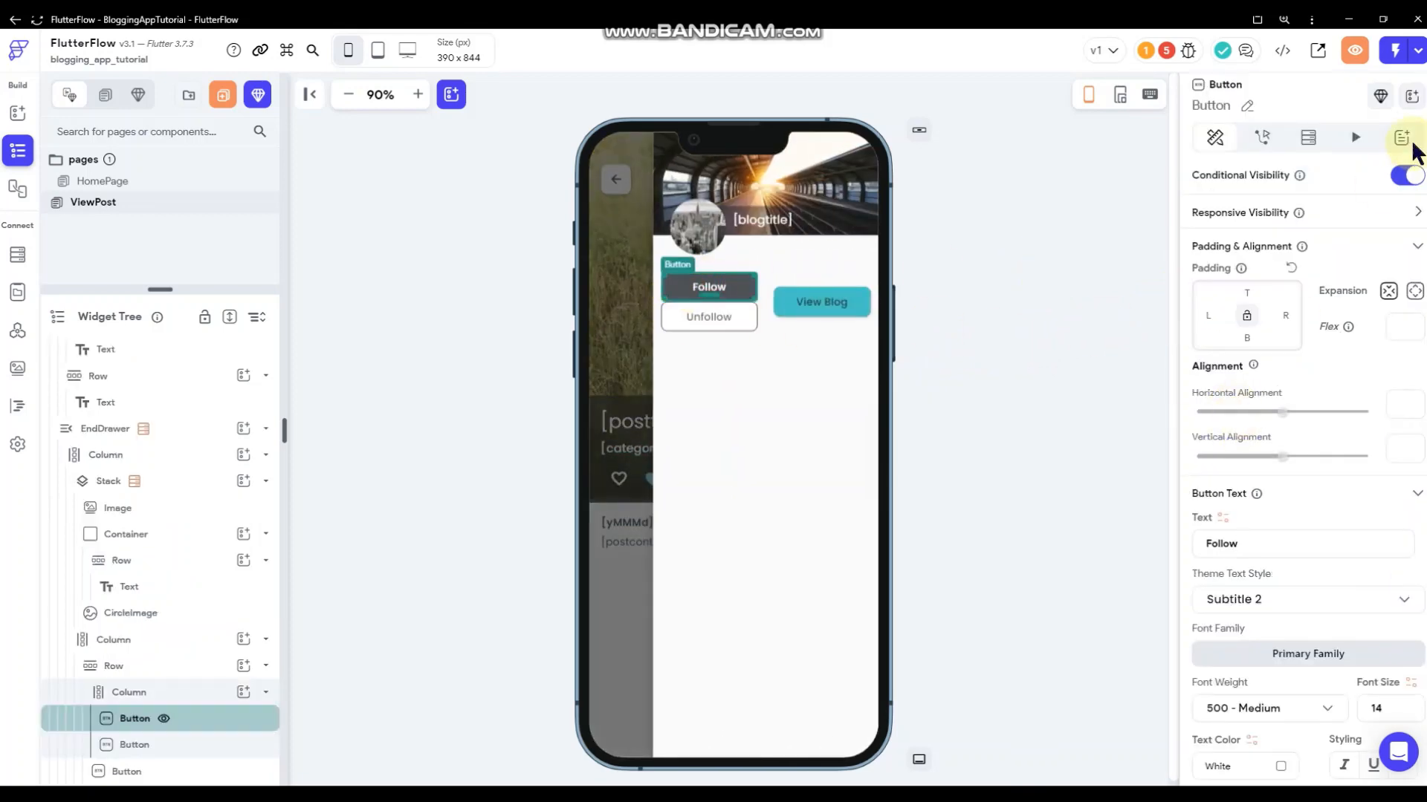
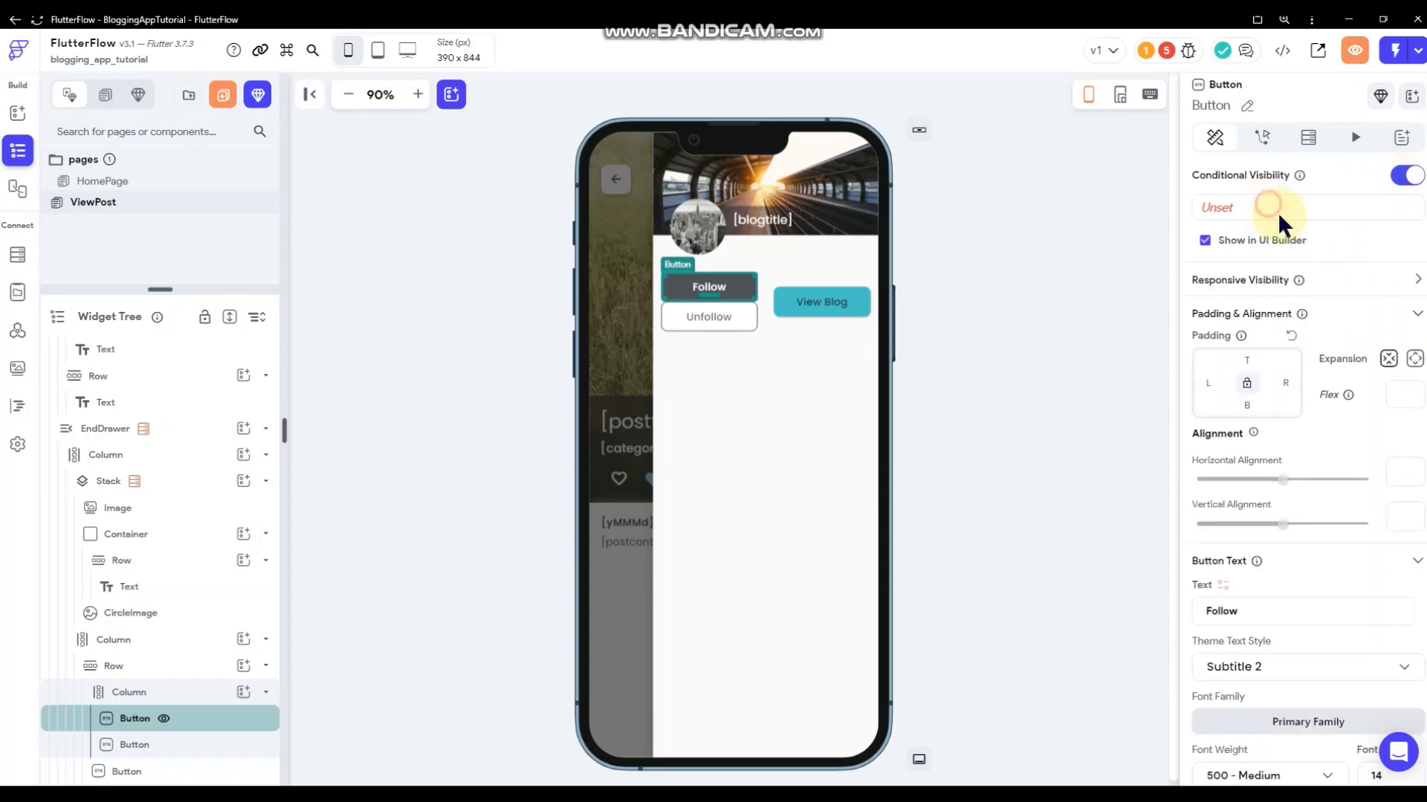
click(1278, 211)
scroll(1098, 375, down, 2)
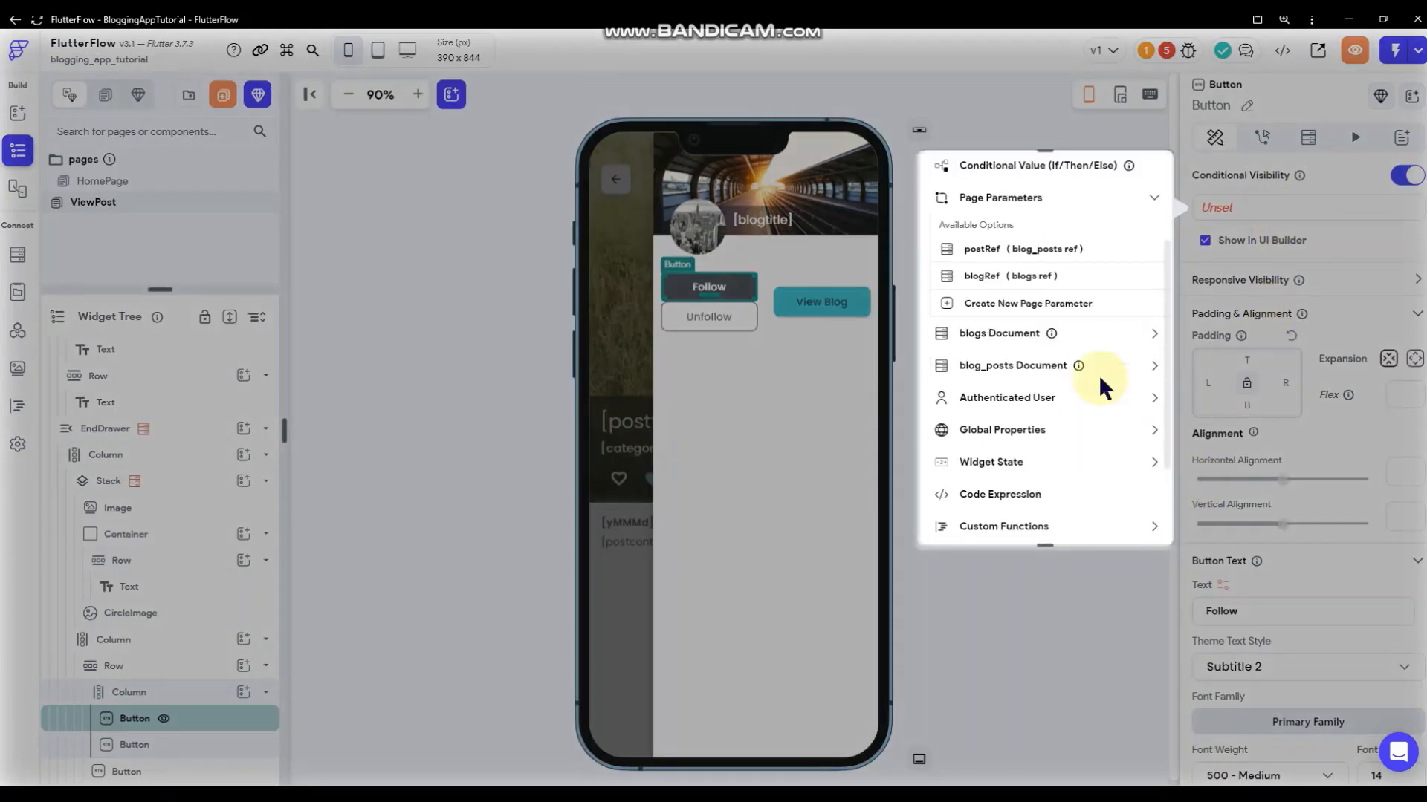
click(1057, 398)
scroll(1057, 399, down, 3)
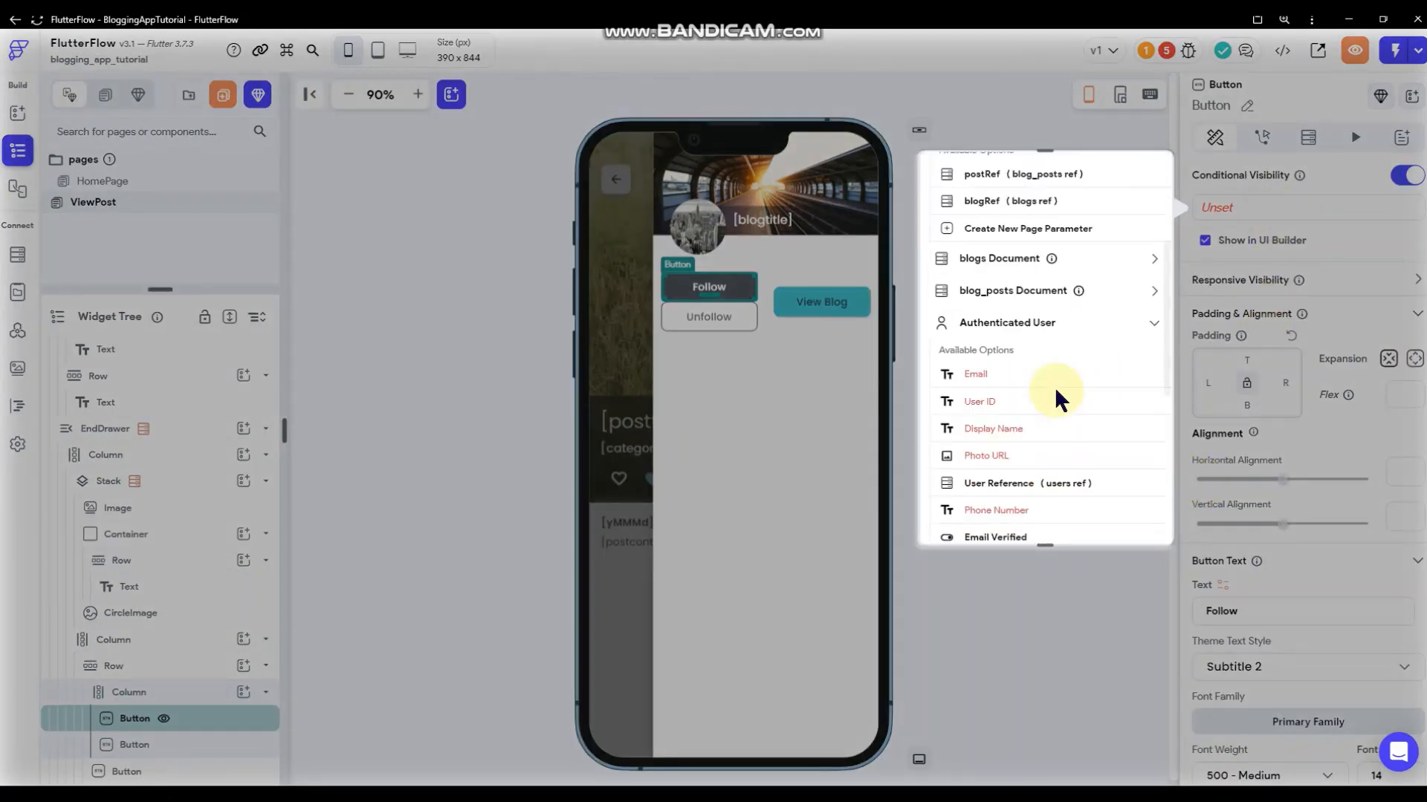
scroll(1058, 399, up, 1)
scroll(1057, 399, down, 1)
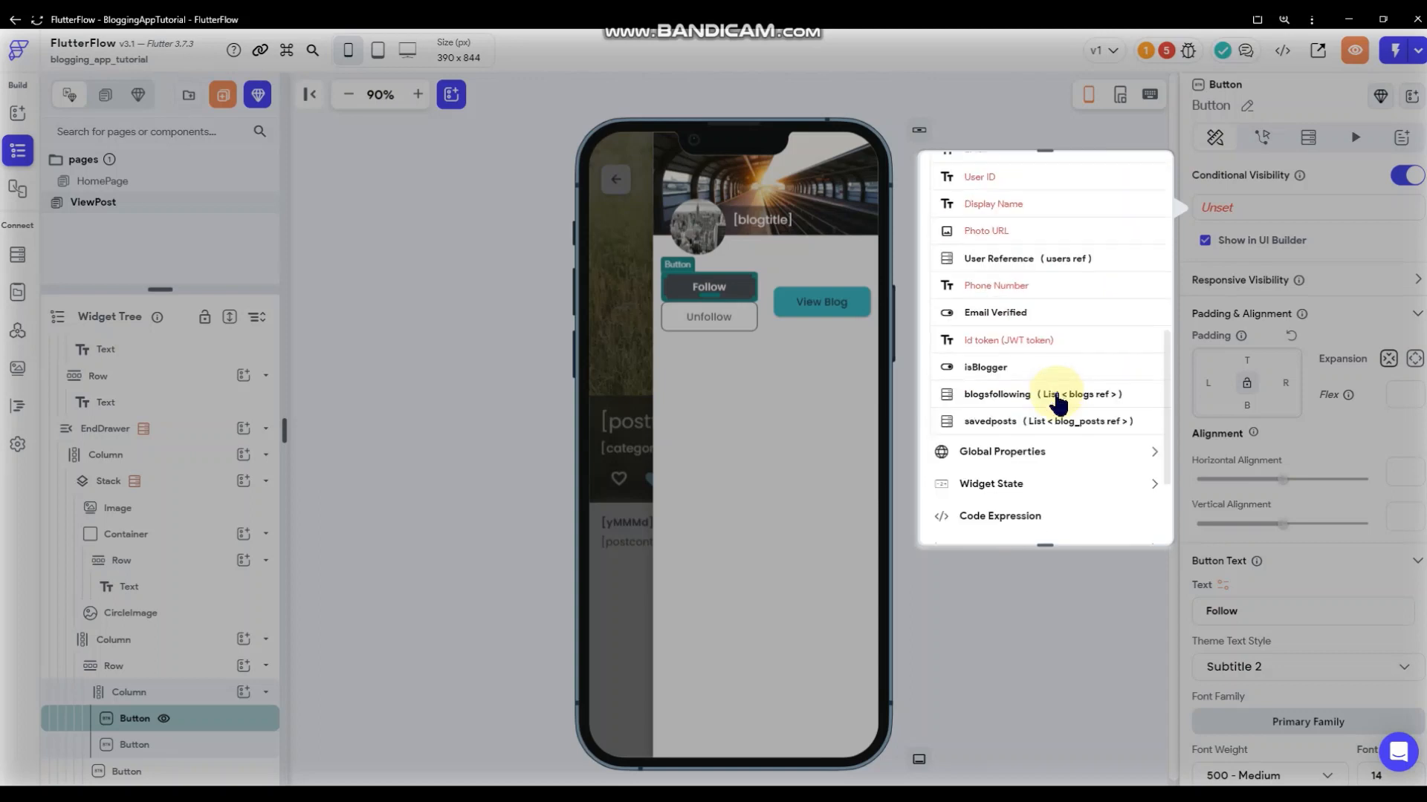
click(1006, 405)
click(1029, 339)
click(1030, 341)
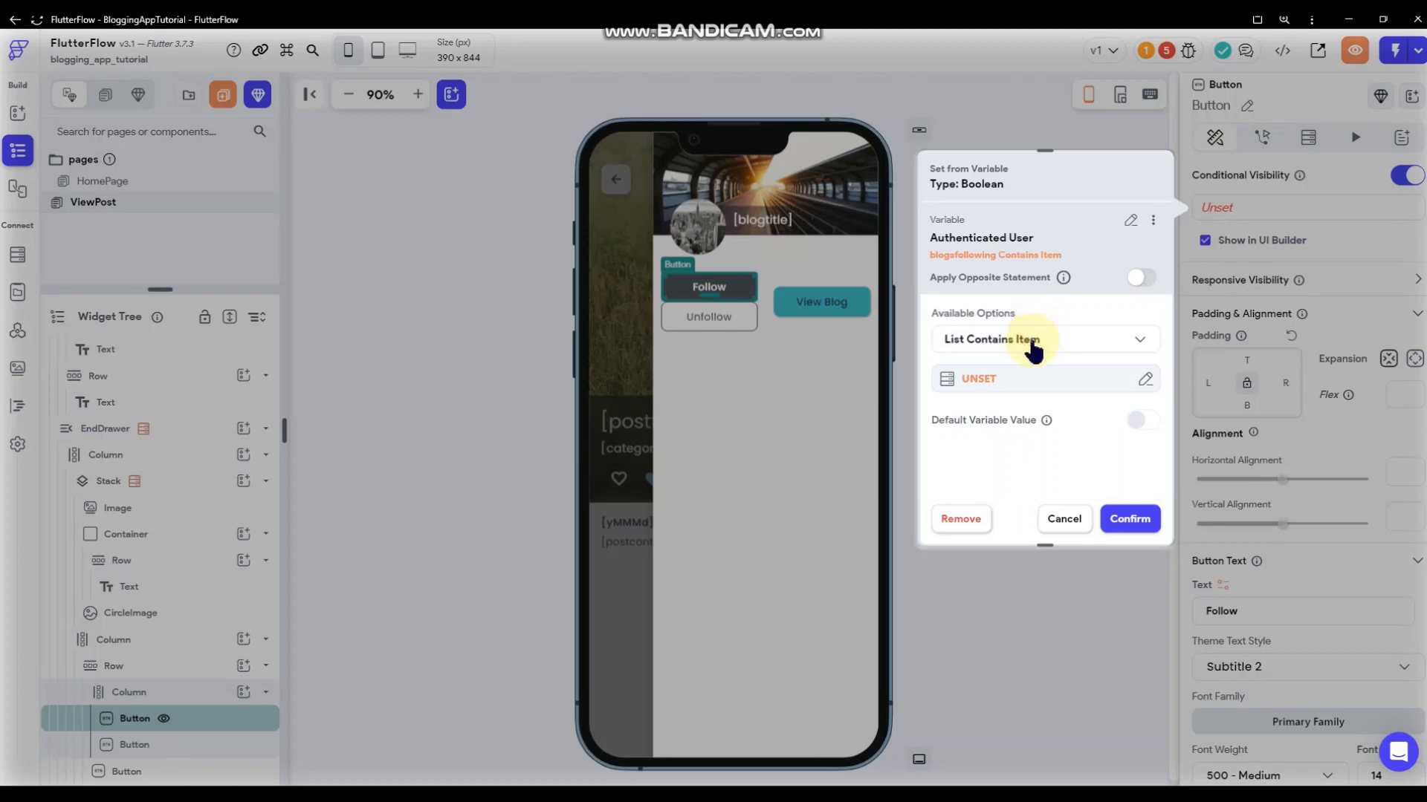
- Set the item checked in the Follow button's visibility condition to the blogs Document's Reference
click(1042, 376)
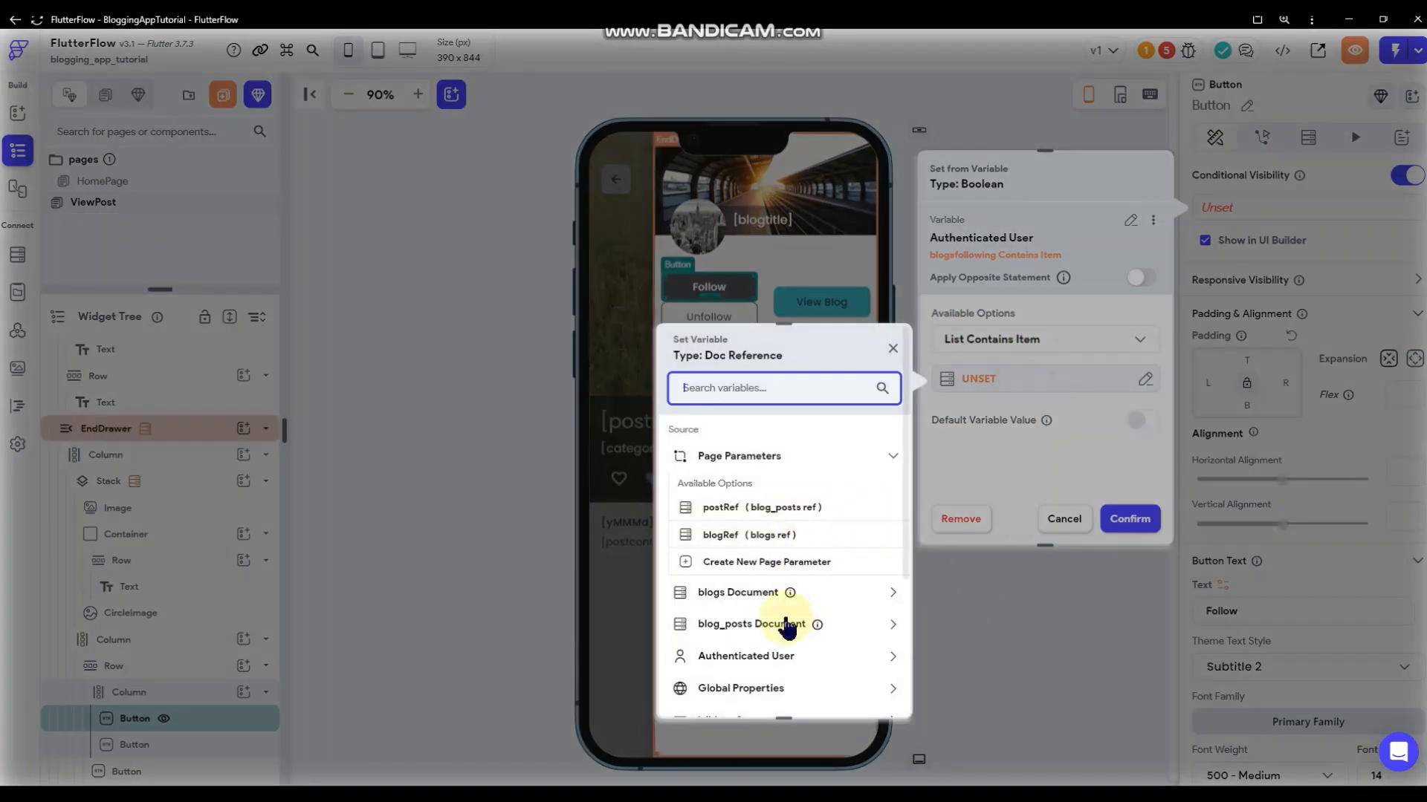
click(801, 593)
scroll(811, 570, down, 2)
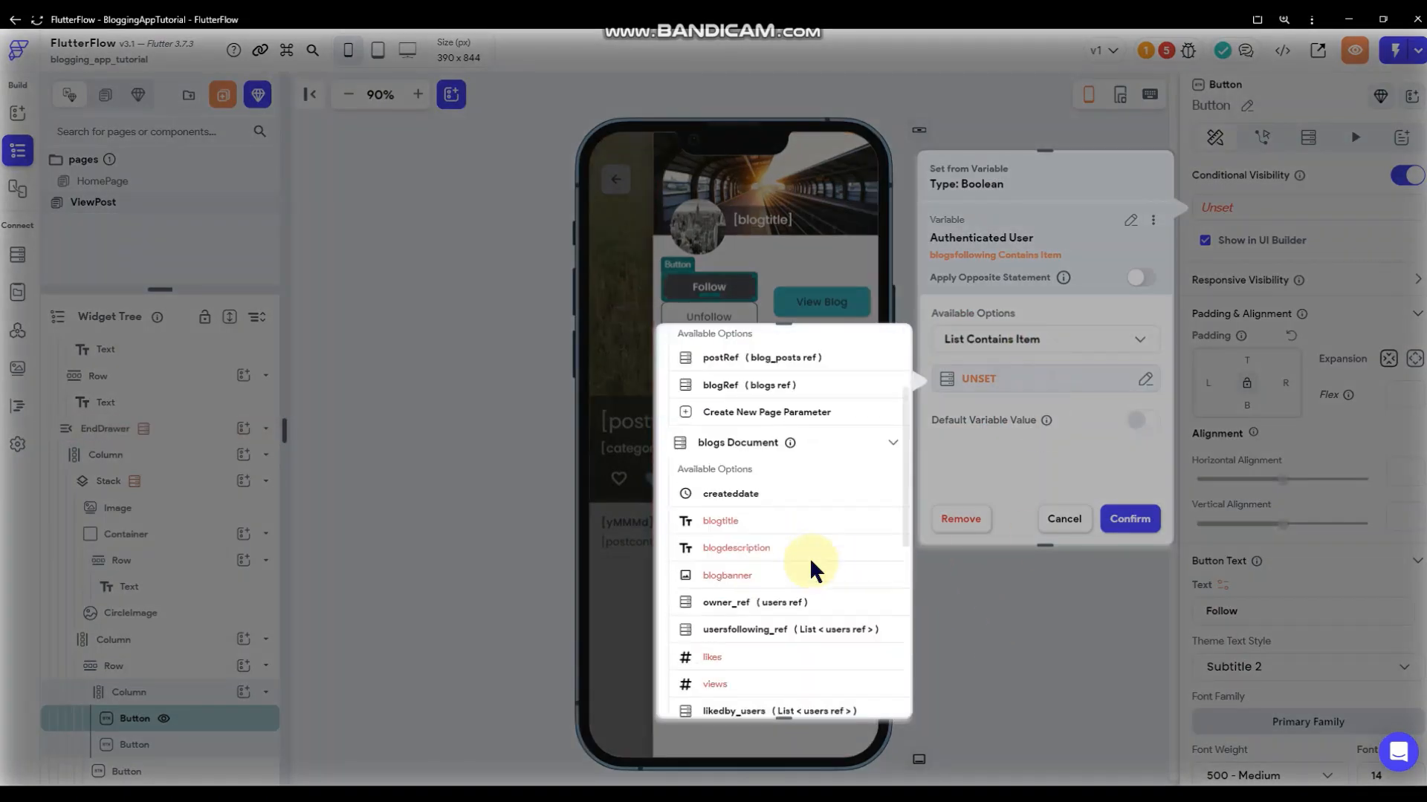
scroll(814, 570, down, 2)
click(752, 624)
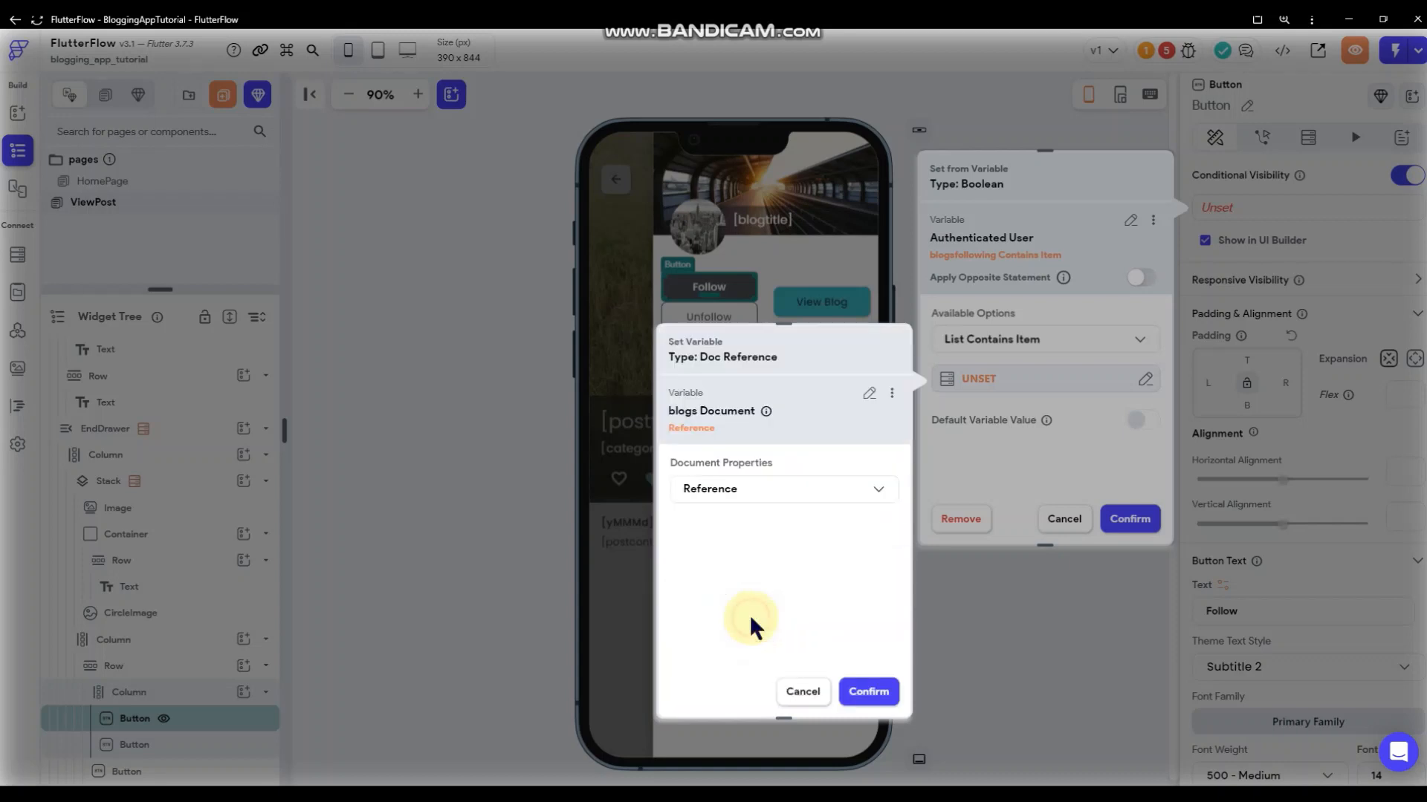
click(867, 691)
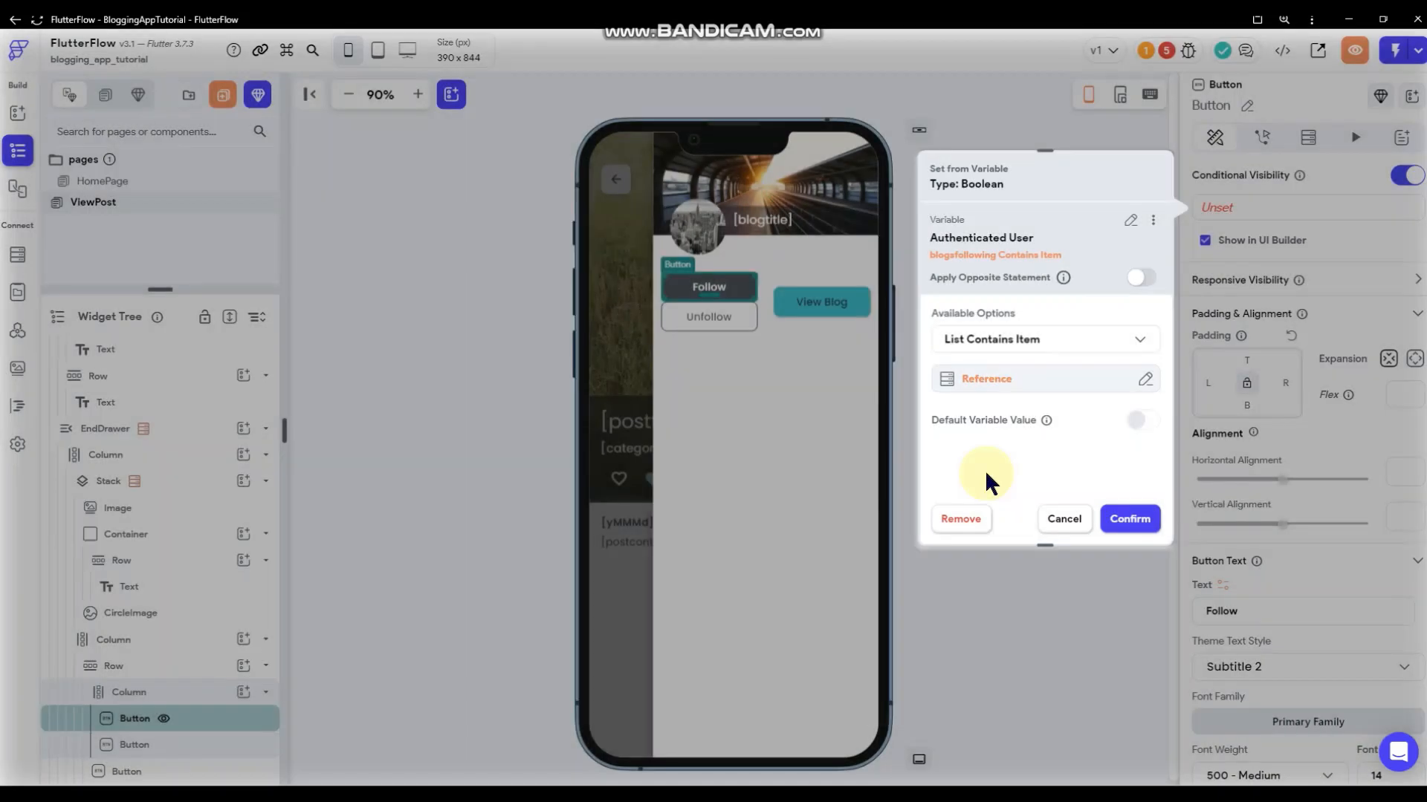
- Apply the opposite statement to the Follow button's visibility condition and confirm the condition
click(992, 393)
click(1139, 278)
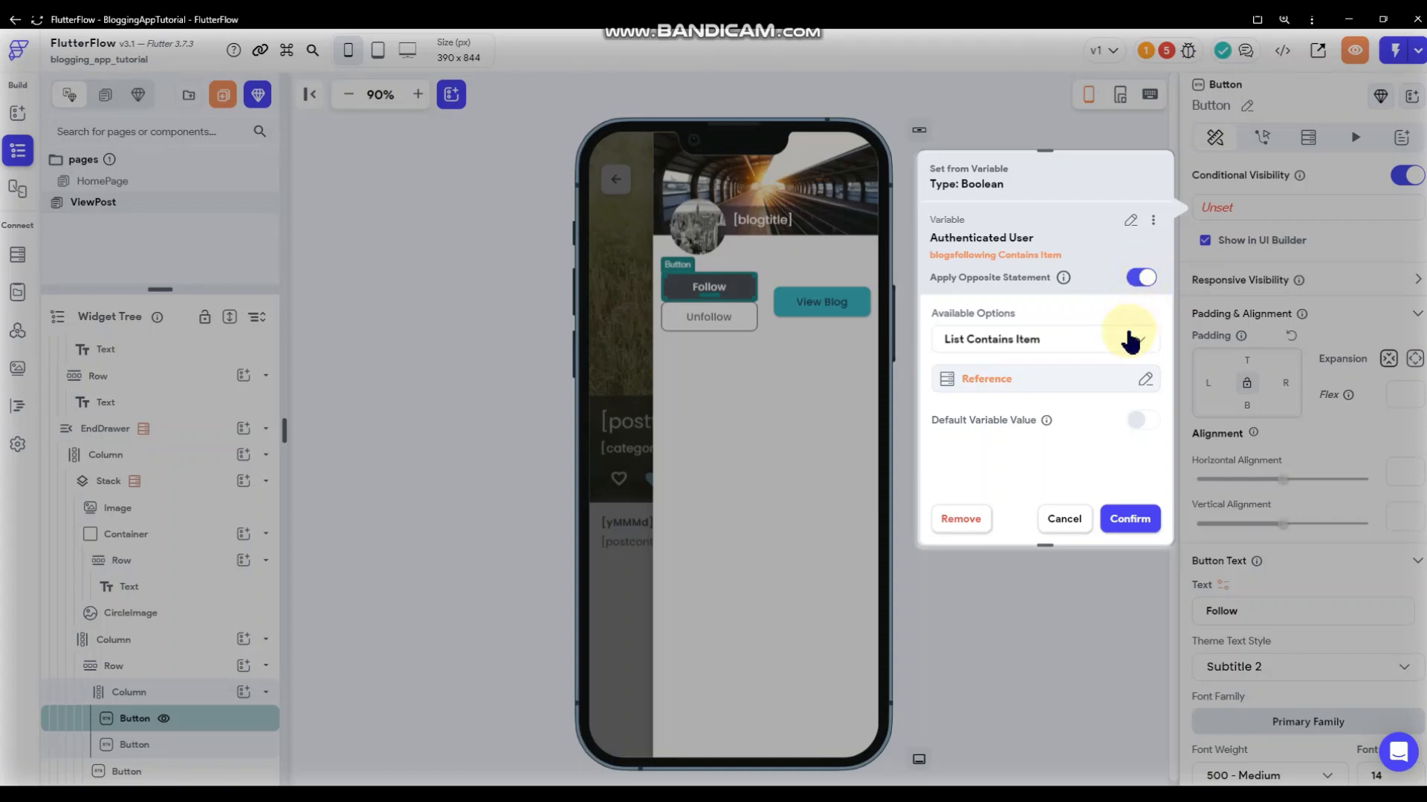
click(1132, 523)
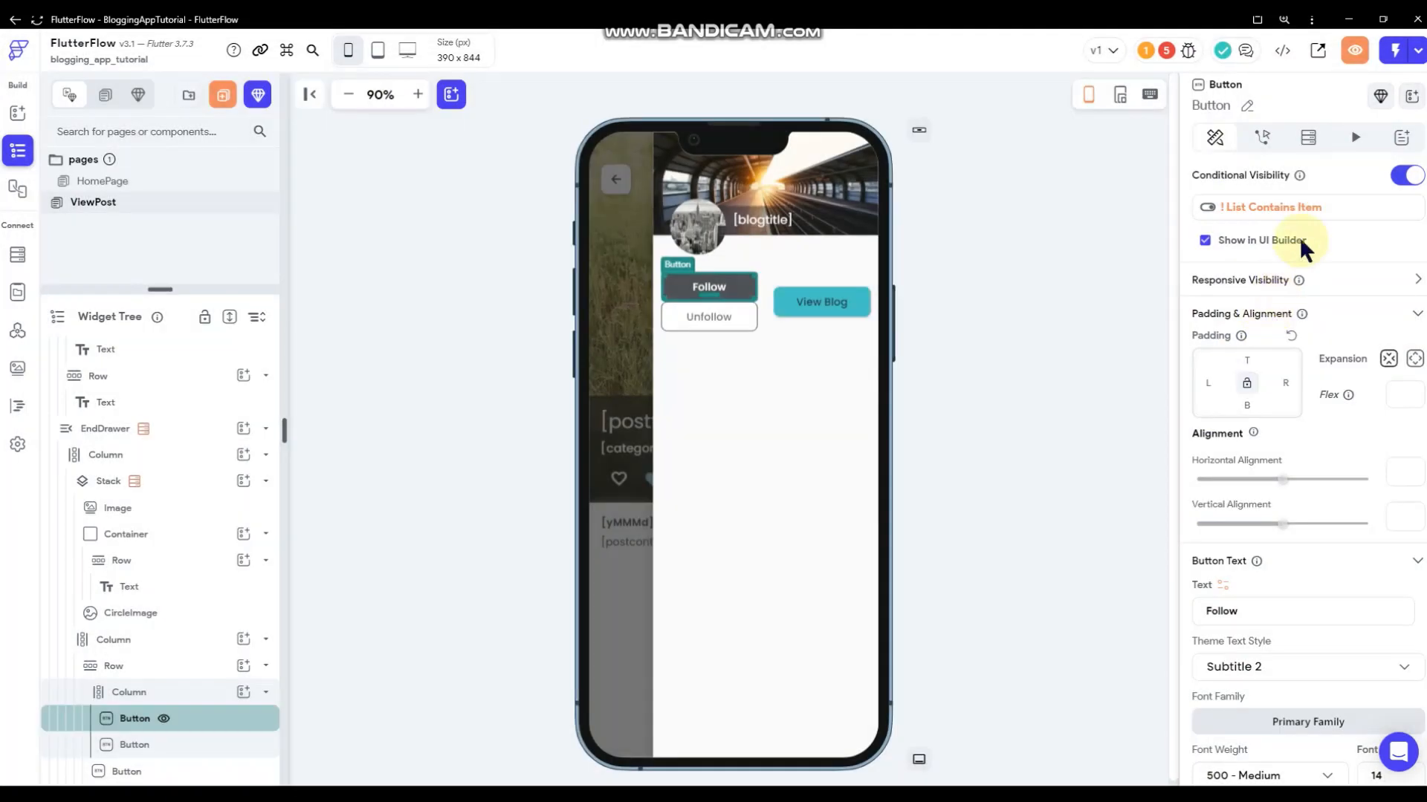
- Copy the variable used in the Follow button's visibility condition
click(1312, 214)
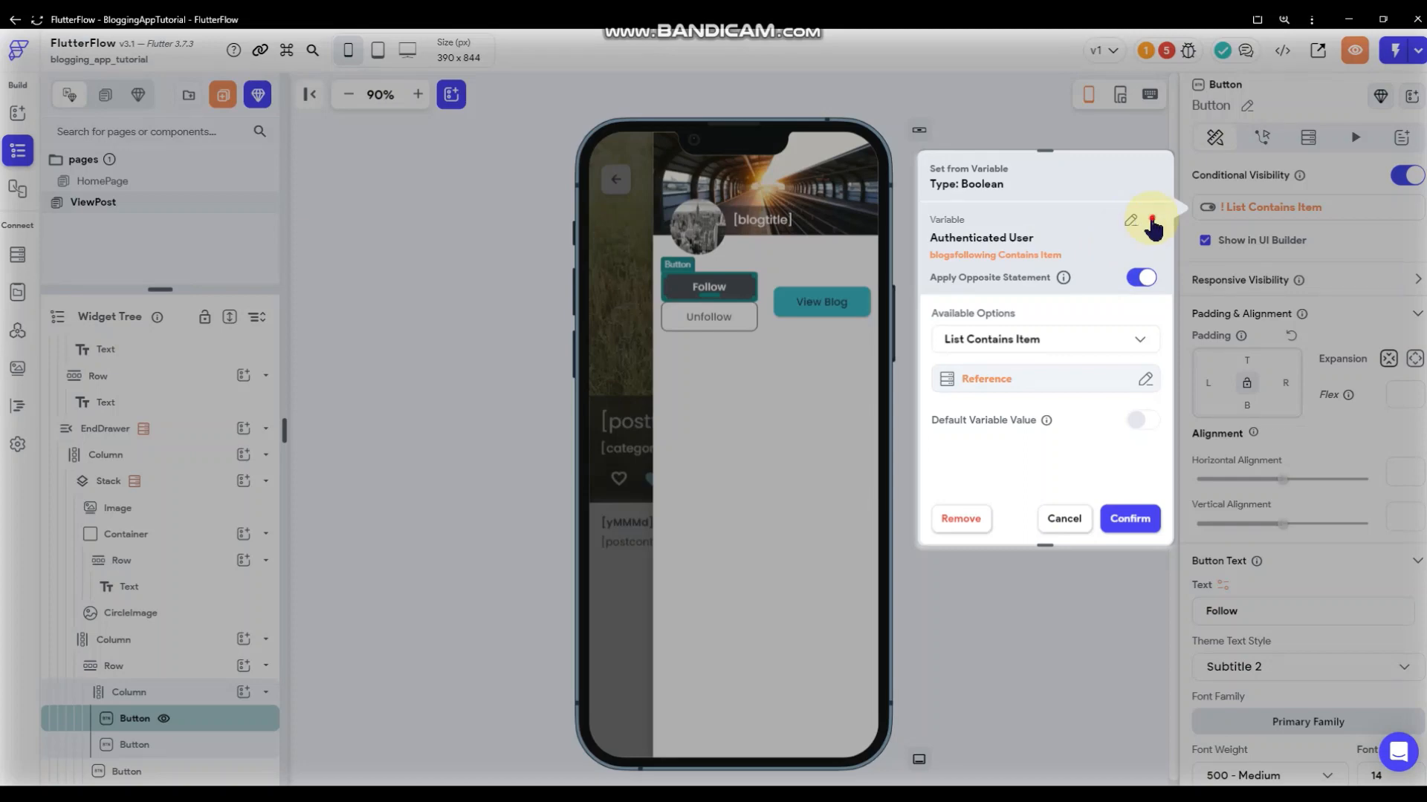
click(1151, 220)
click(1098, 246)
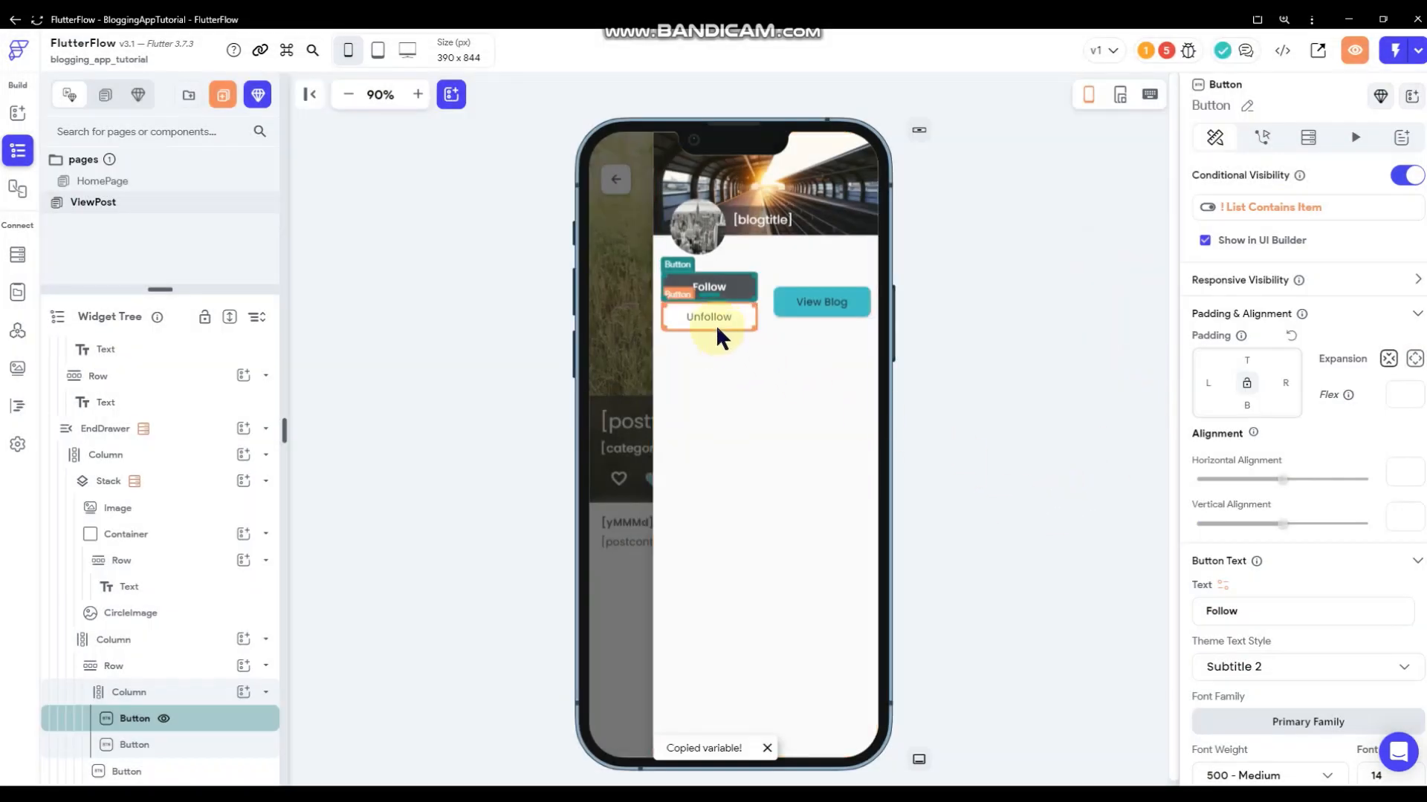
- Turn on conditional visibility for the Unfollow button and paste the copied condition, with Apply Opposite Statement off
key(Down)
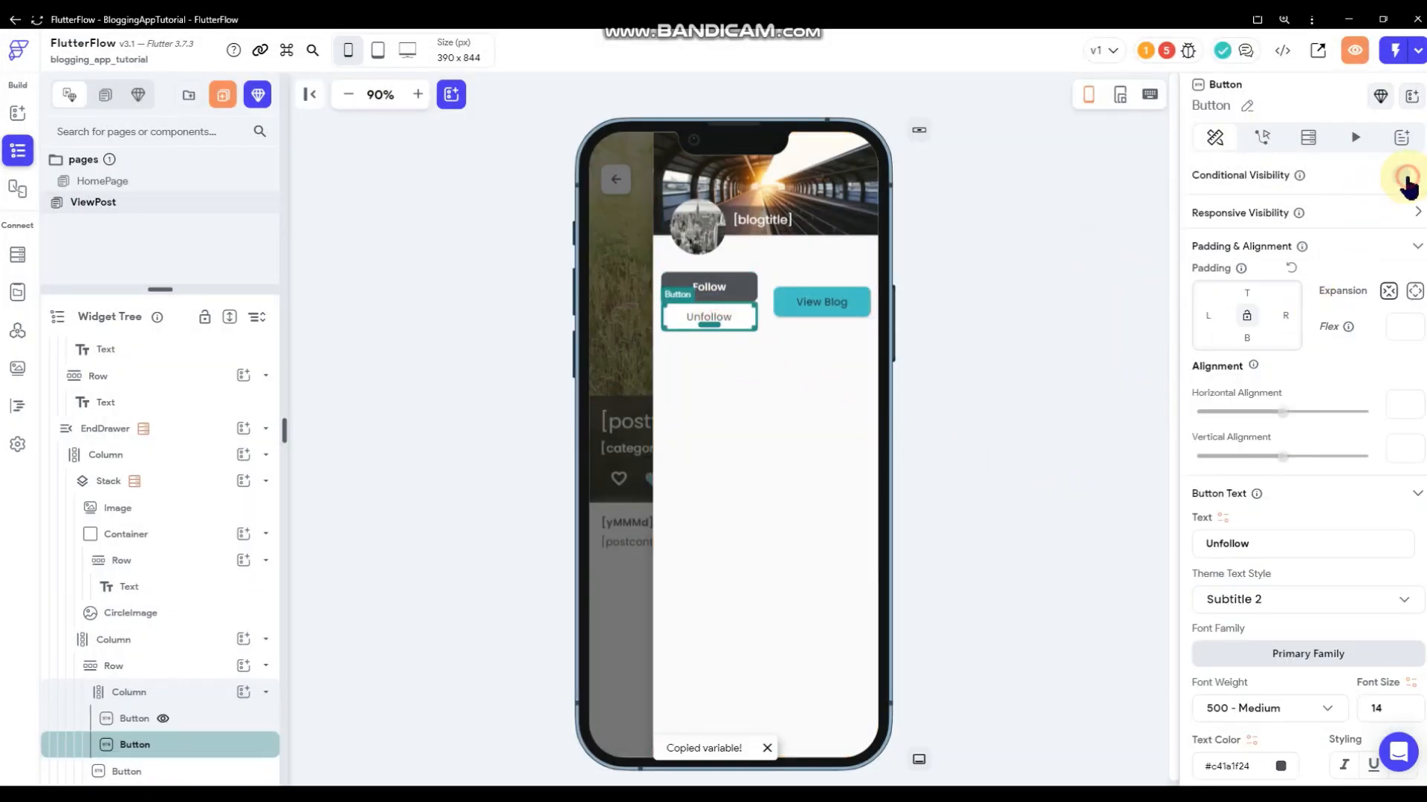
click(1405, 178)
click(1328, 211)
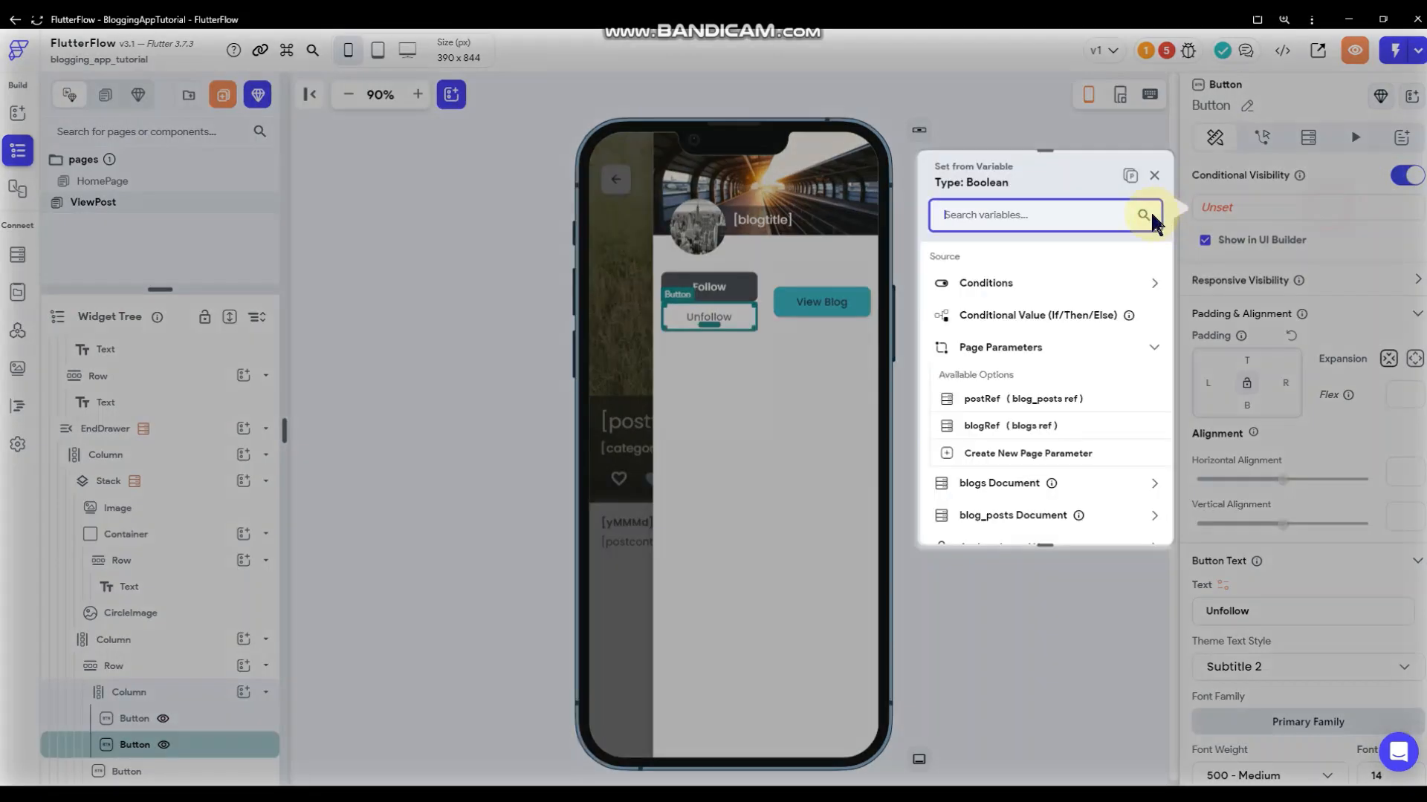
click(1128, 180)
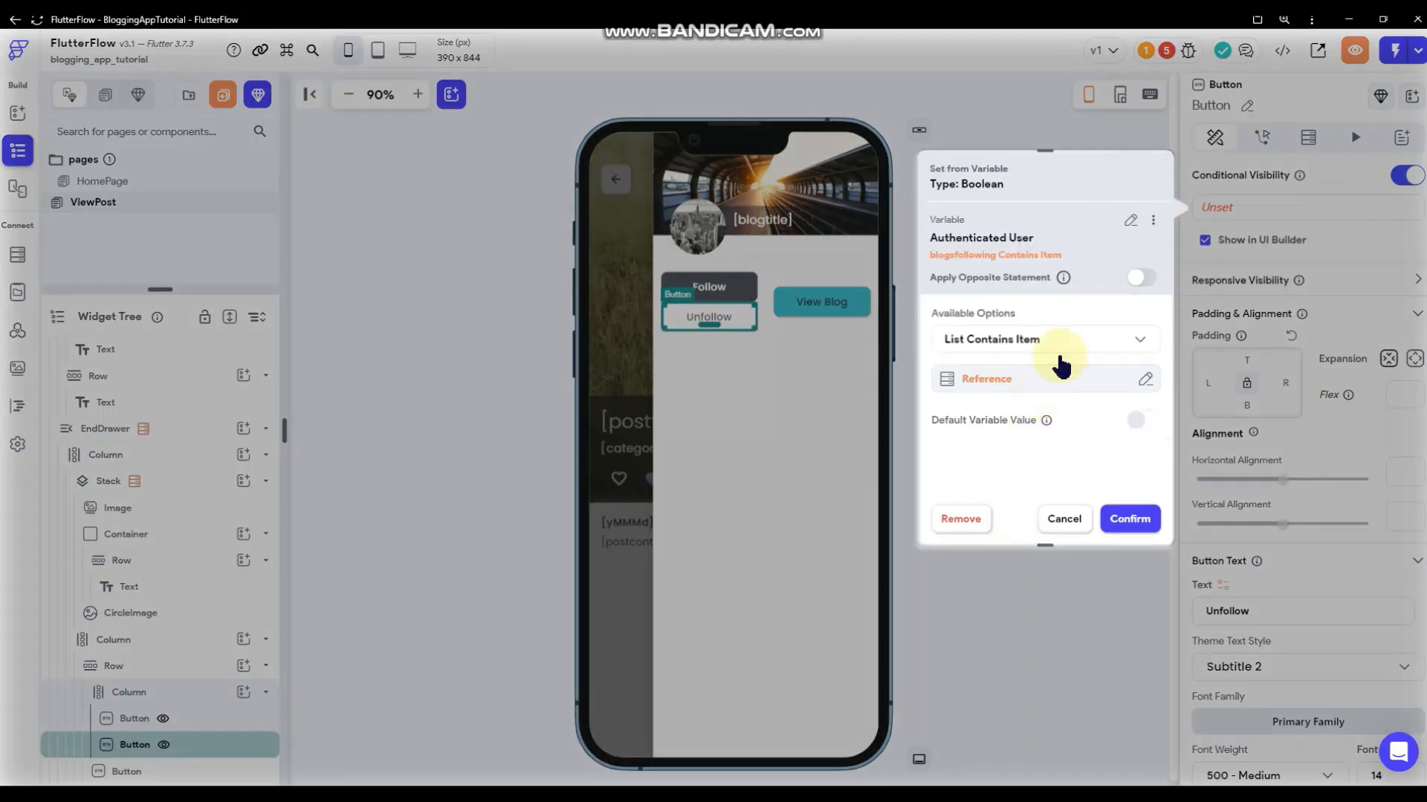
click(1137, 522)
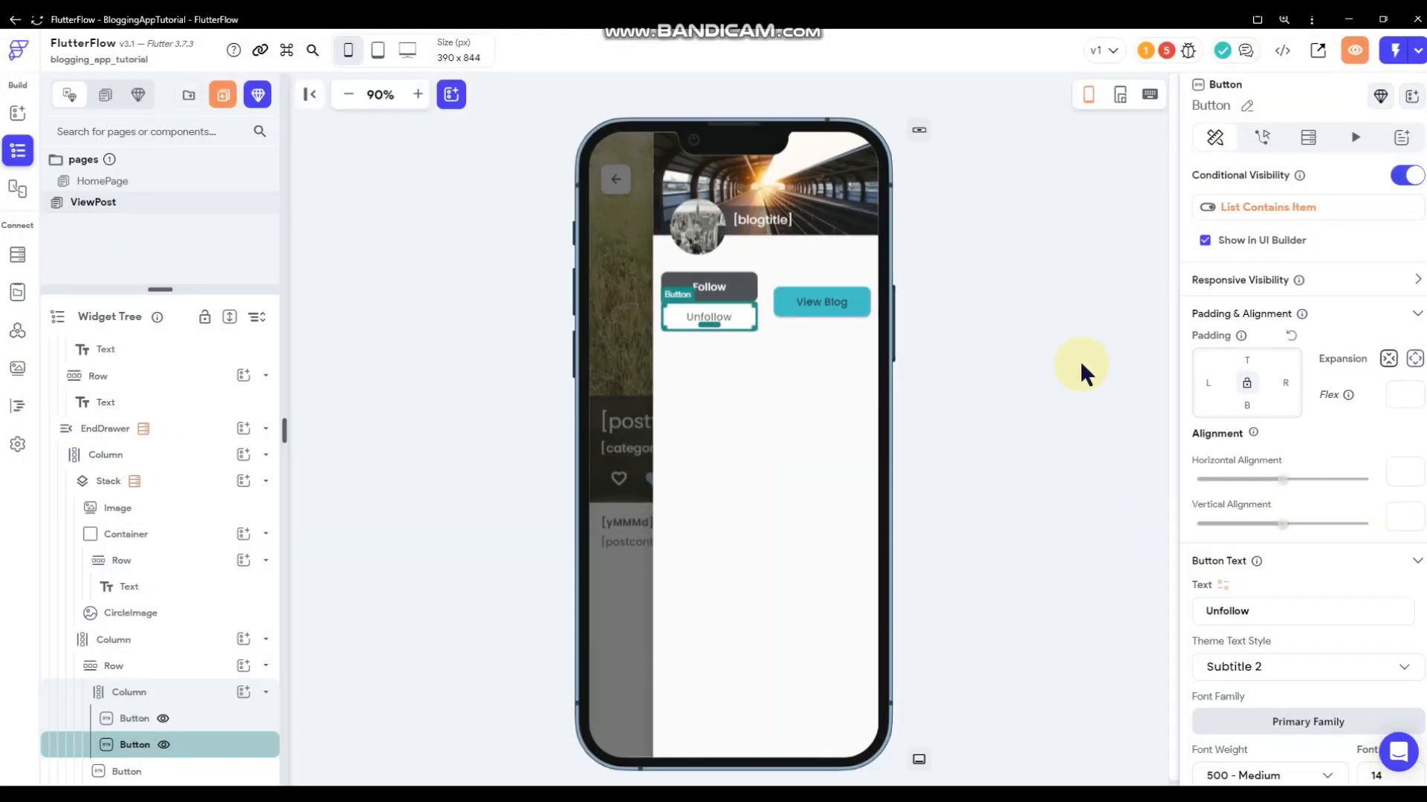
click(1080, 359)
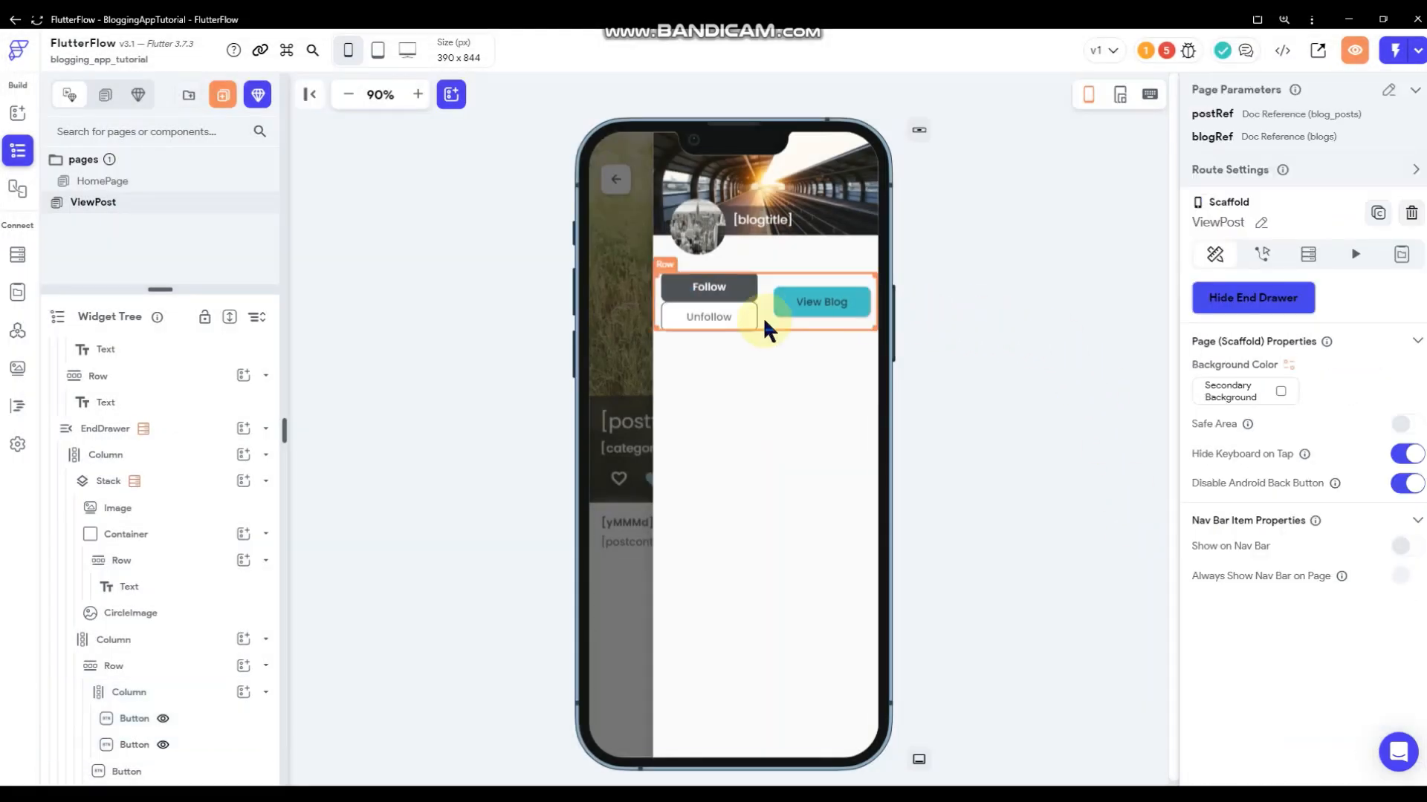
- Add an On Tap action to the Follow button that performs a Firestore Update Document call
click(710, 289)
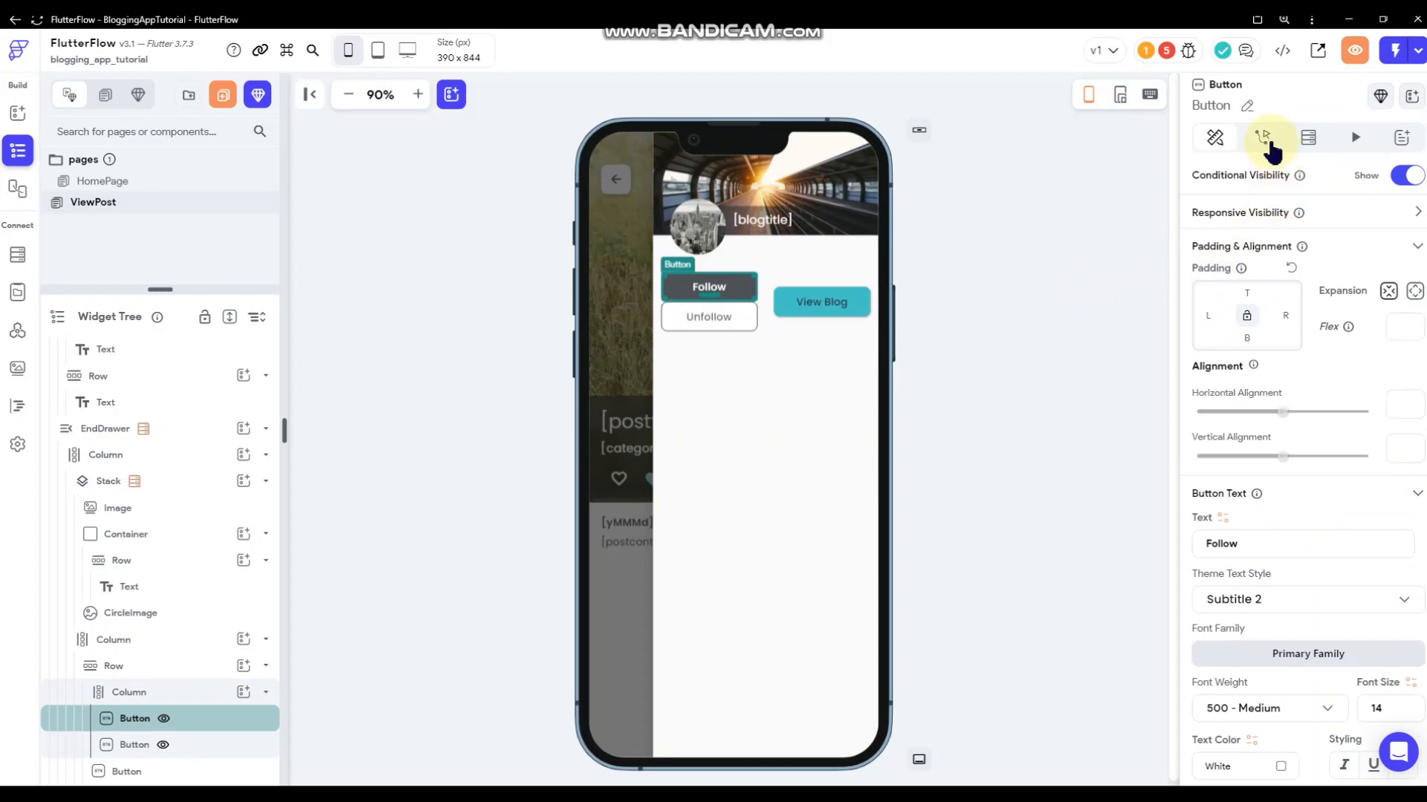
click(1263, 138)
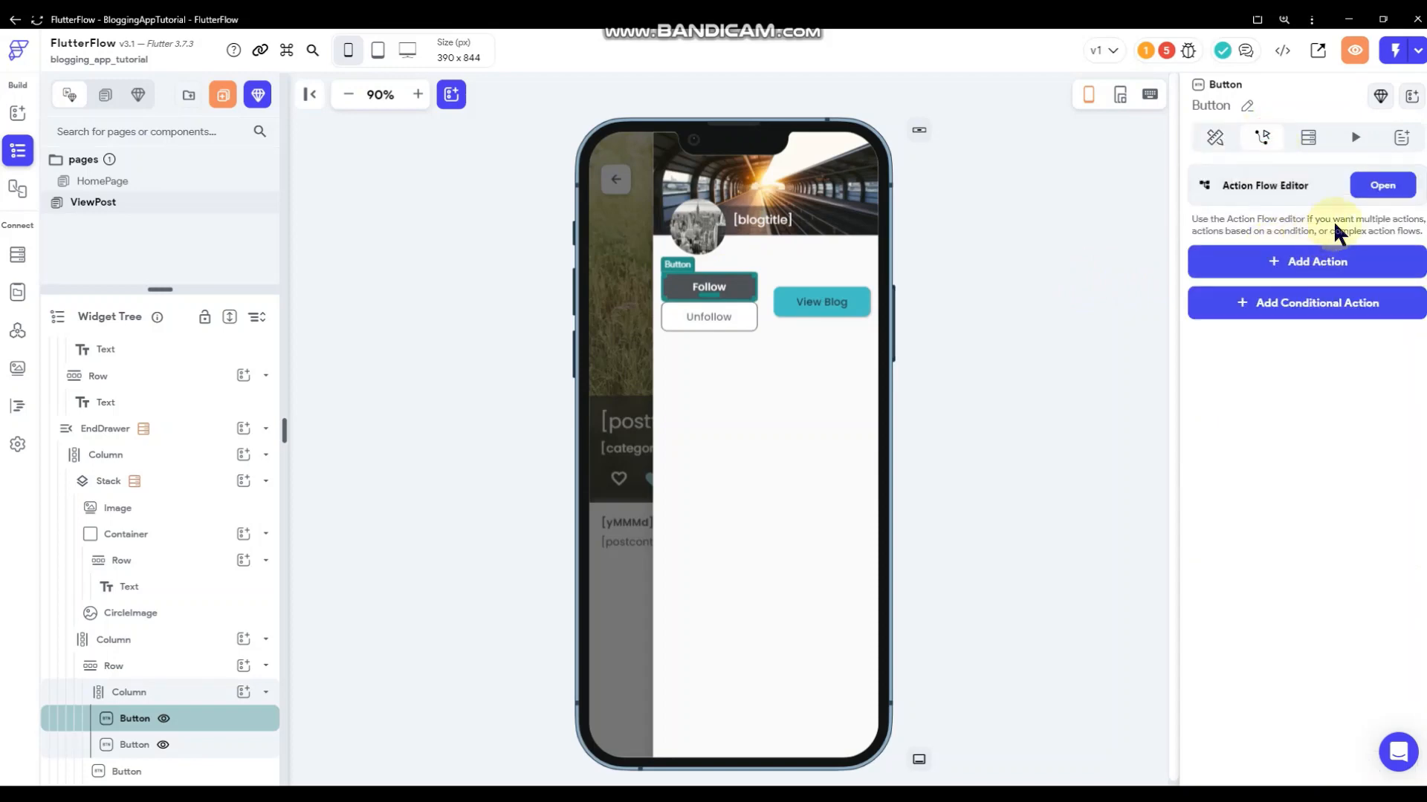
click(1337, 263)
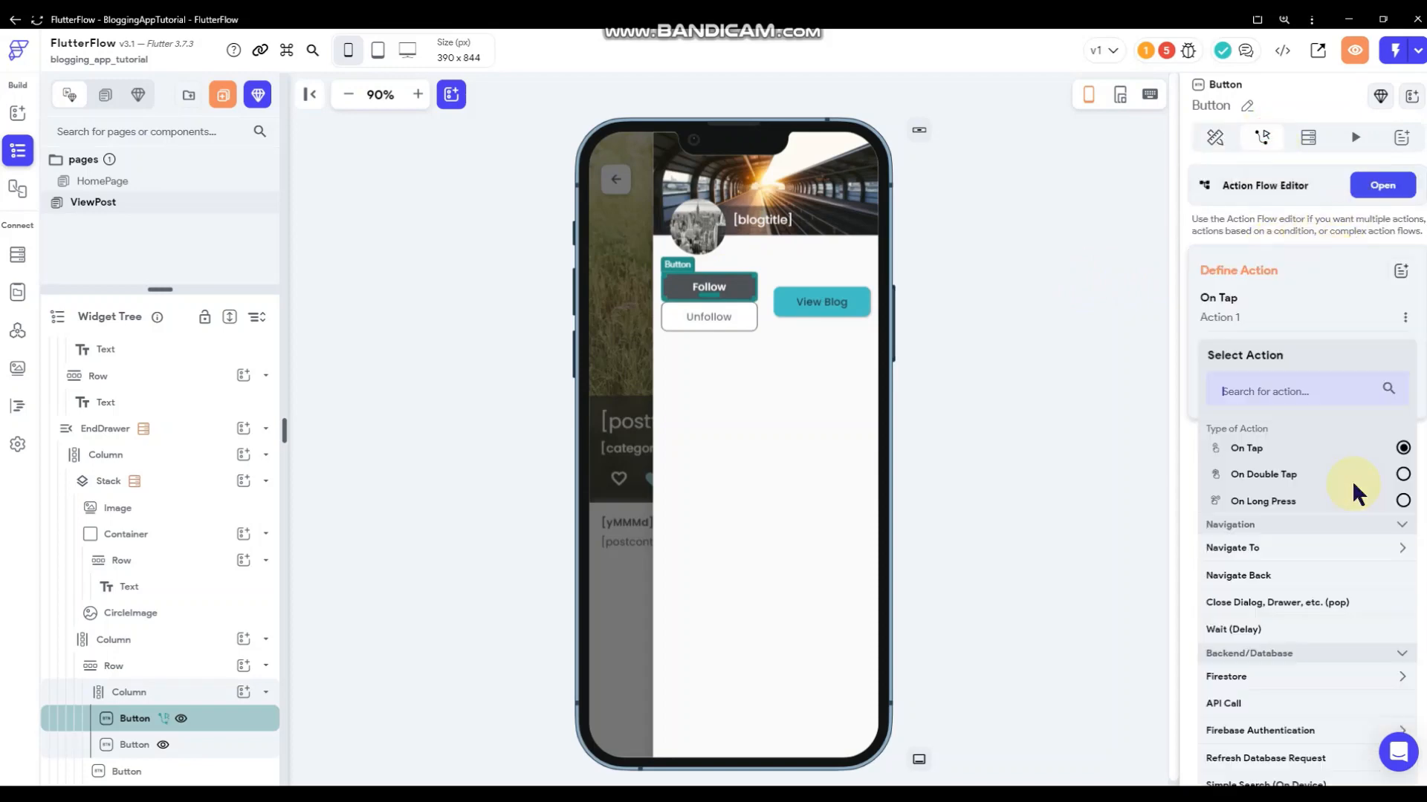
scroll(1346, 491, down, 4)
click(1278, 380)
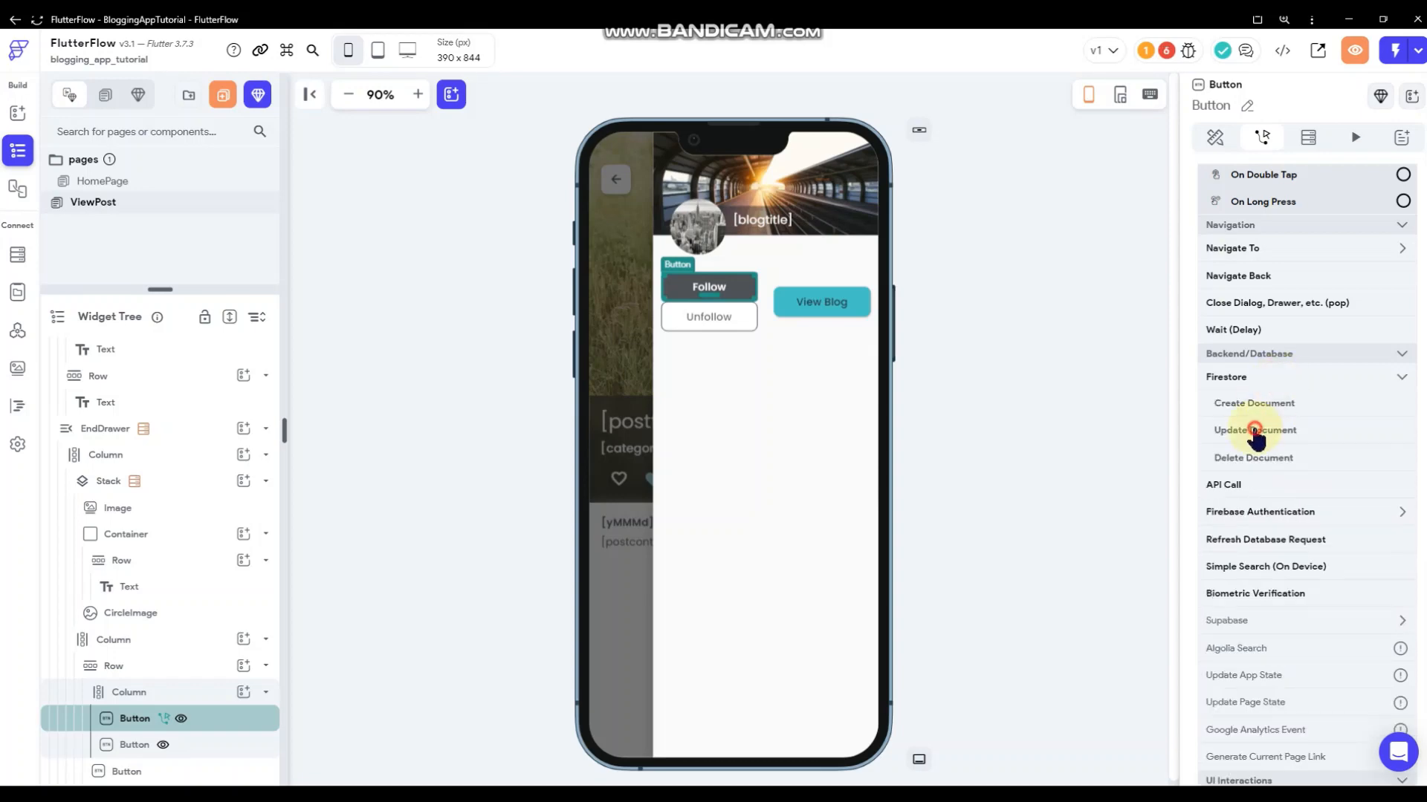
click(1262, 430)
- Set the reference to update in the Follow button's action to the authenticated user's User Reference
click(1284, 405)
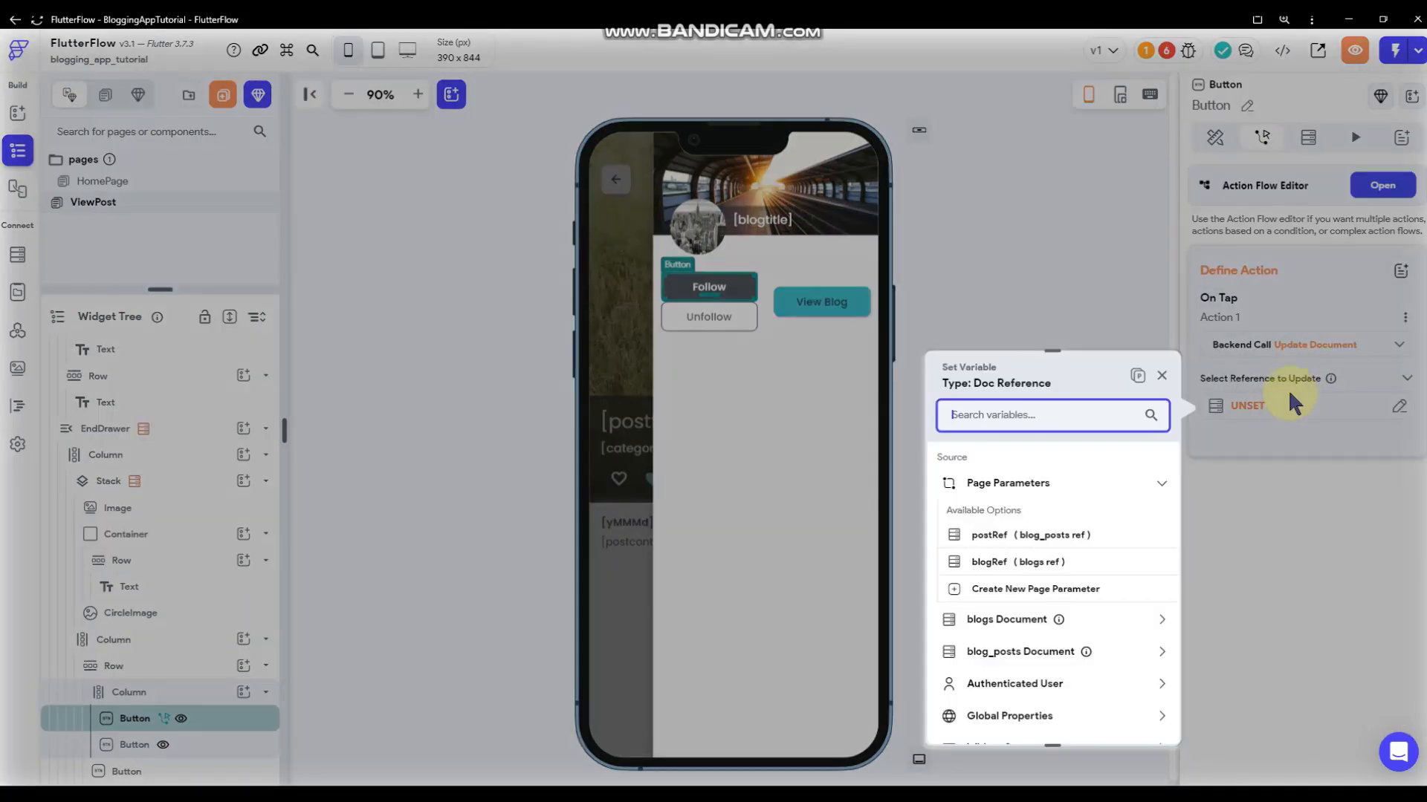
scroll(1038, 664, down, 1)
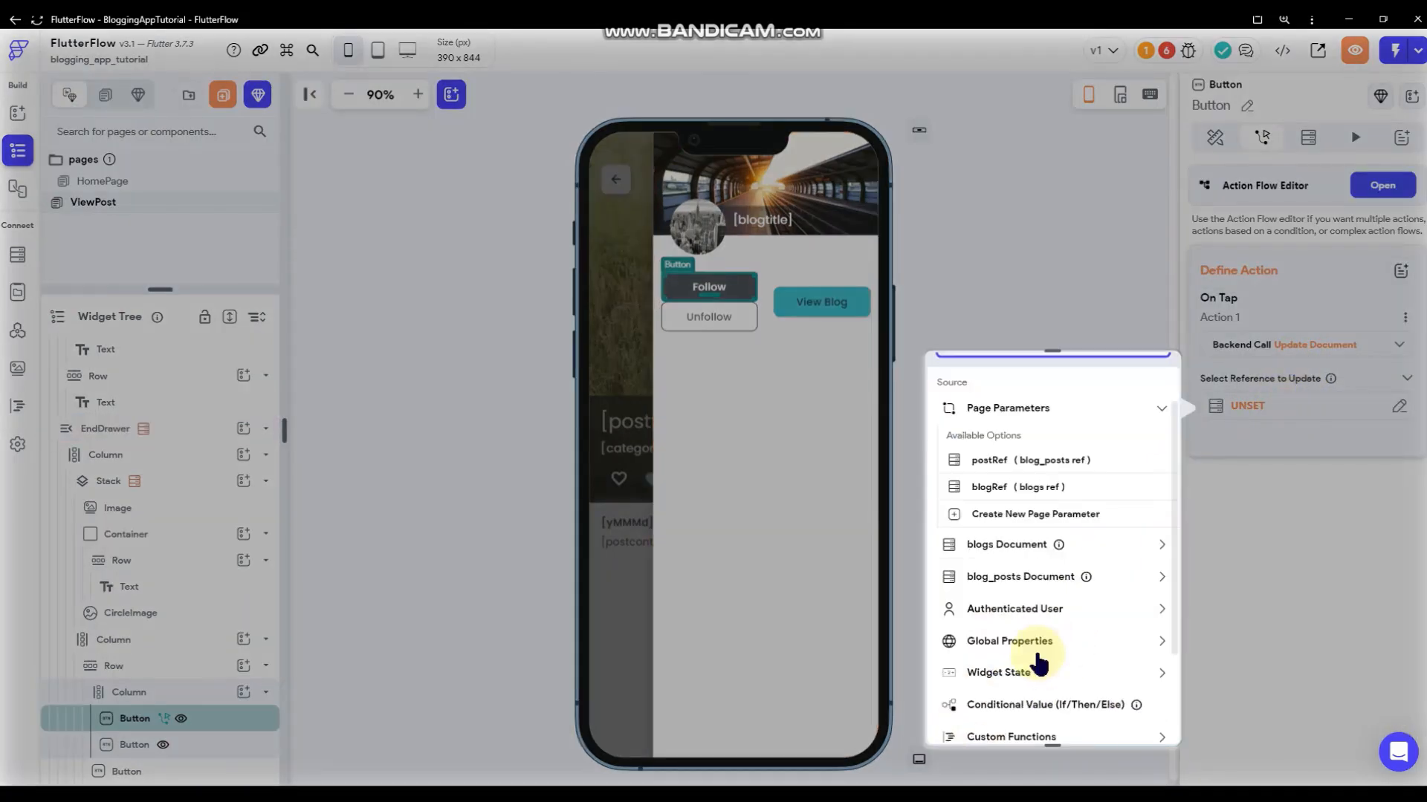
click(1050, 608)
scroll(1077, 579, down, 3)
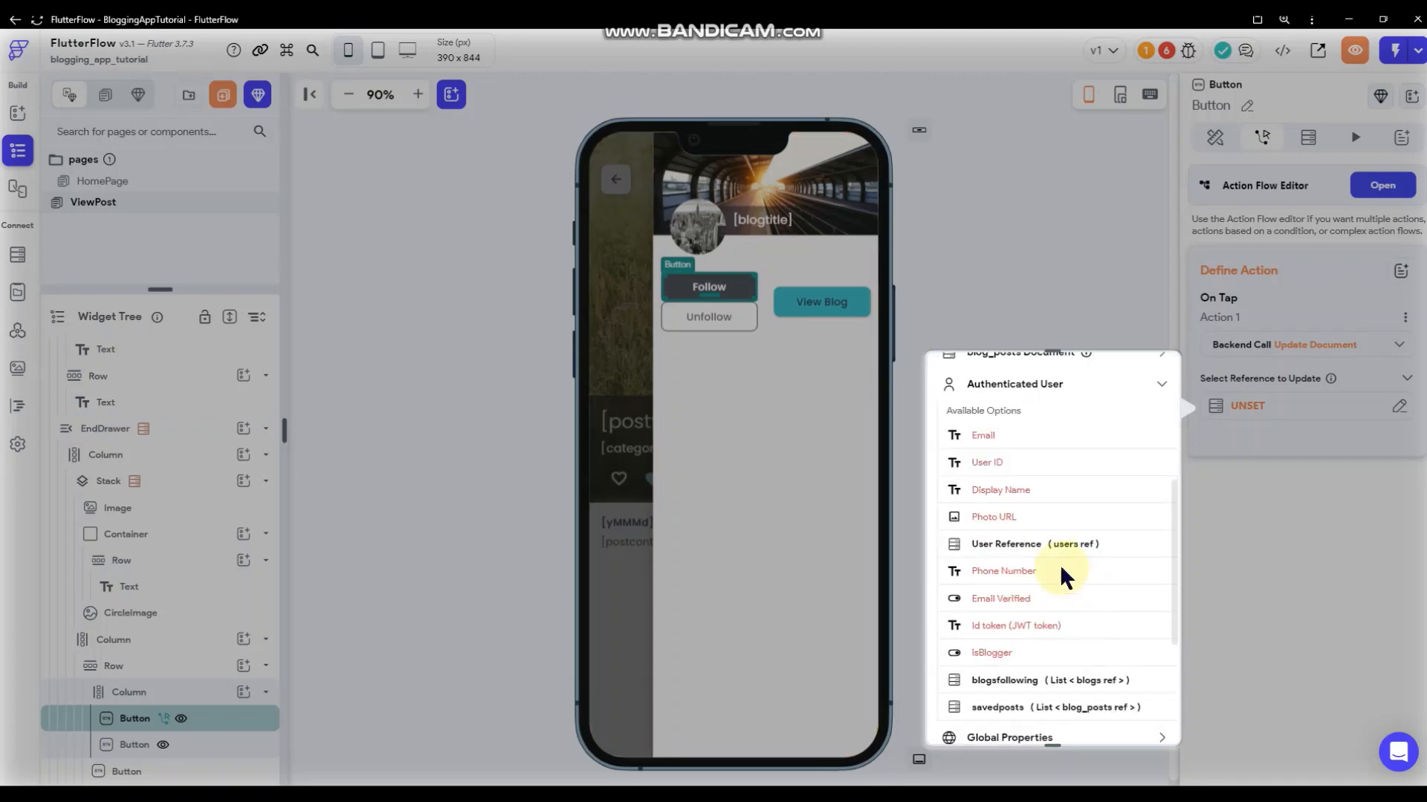
click(1048, 547)
click(1137, 719)
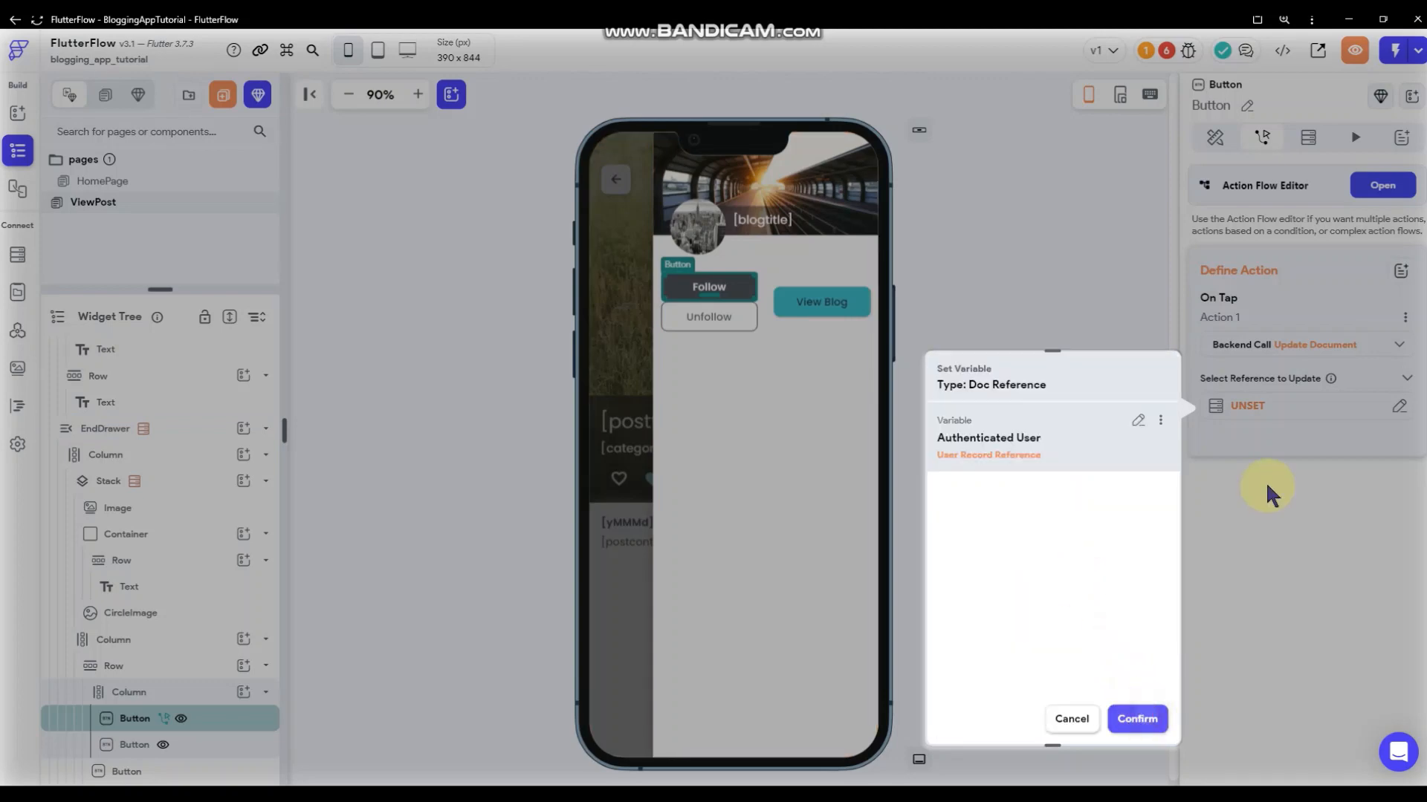
- Add the blogsfollowing field to the update action and set its list update type to Add to Set
click(1266, 462)
click(1272, 471)
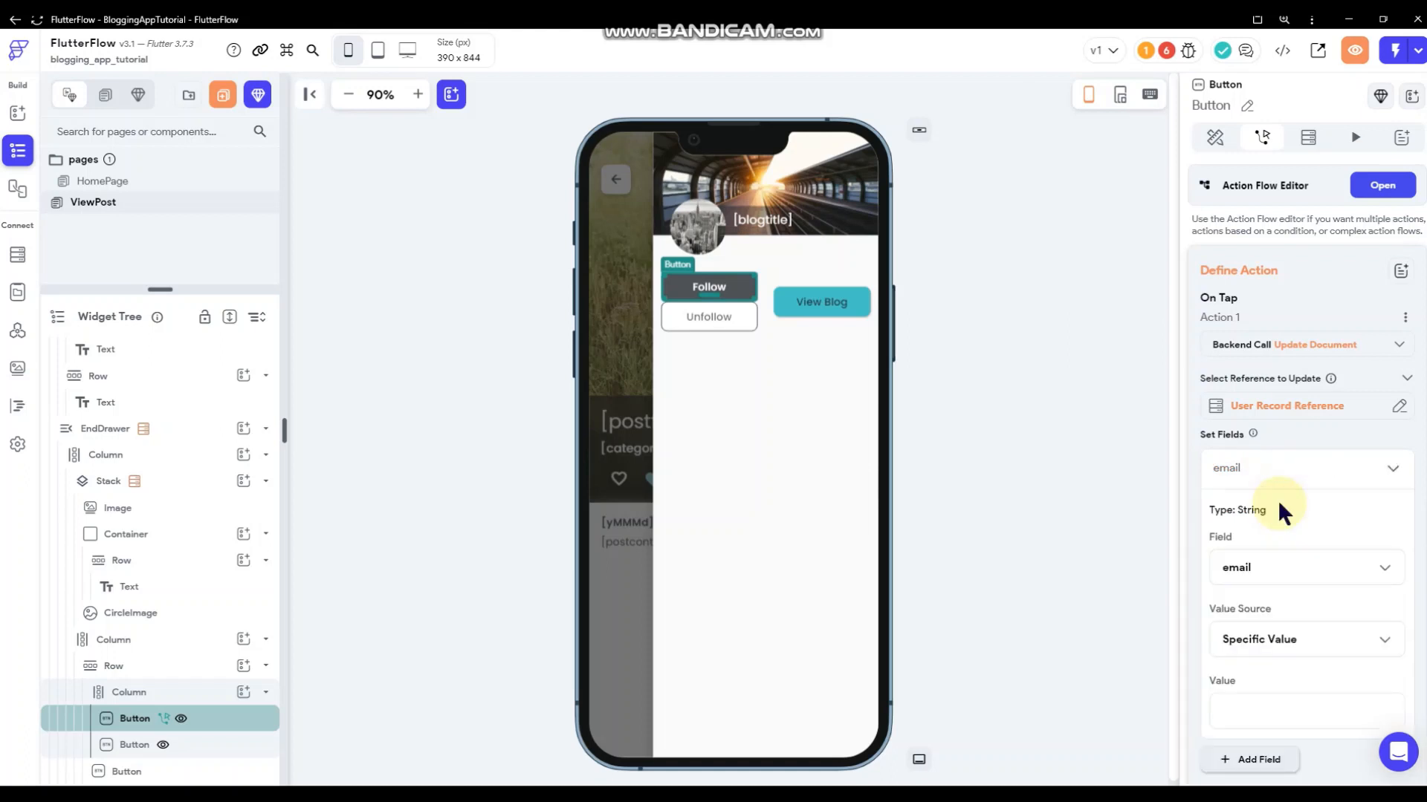
click(1265, 573)
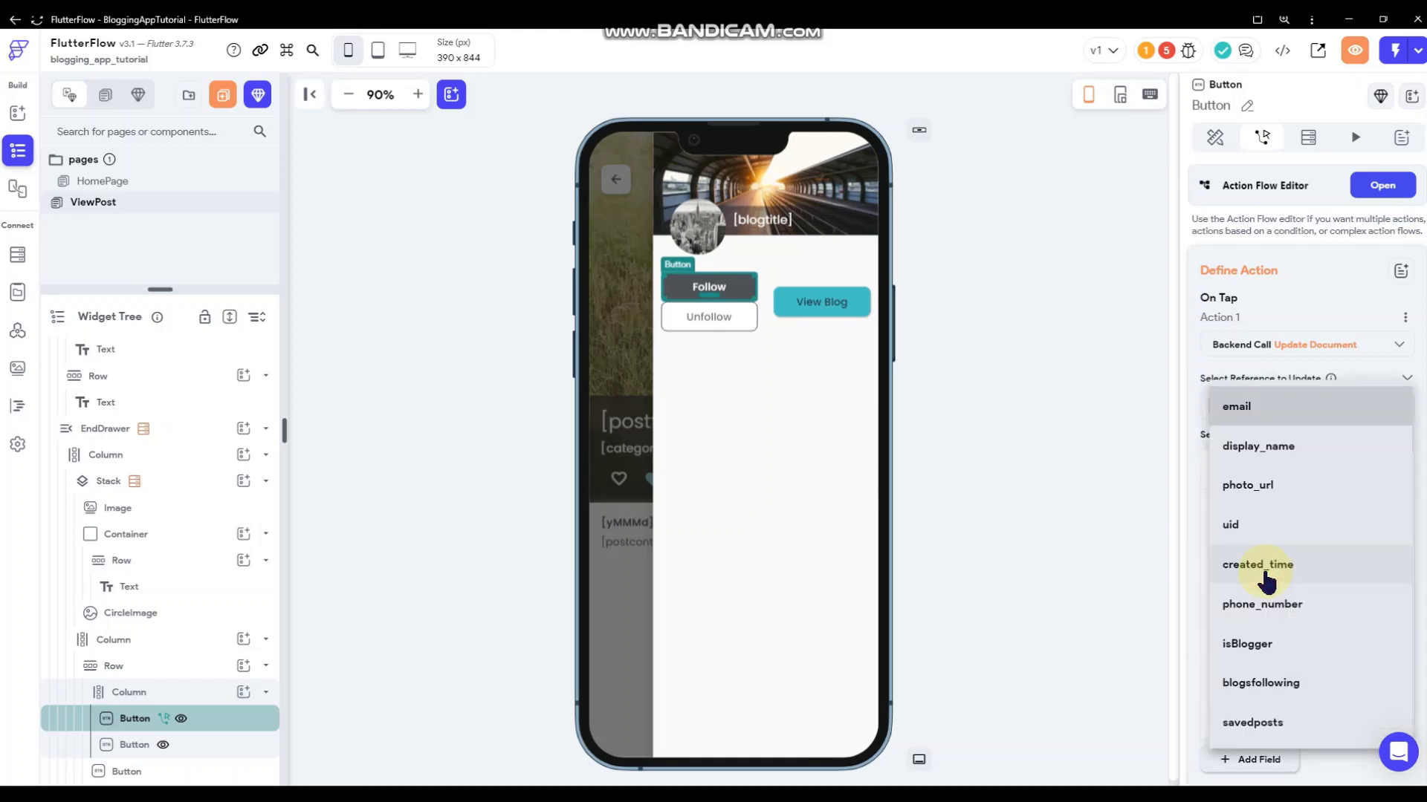
click(1278, 682)
click(1279, 622)
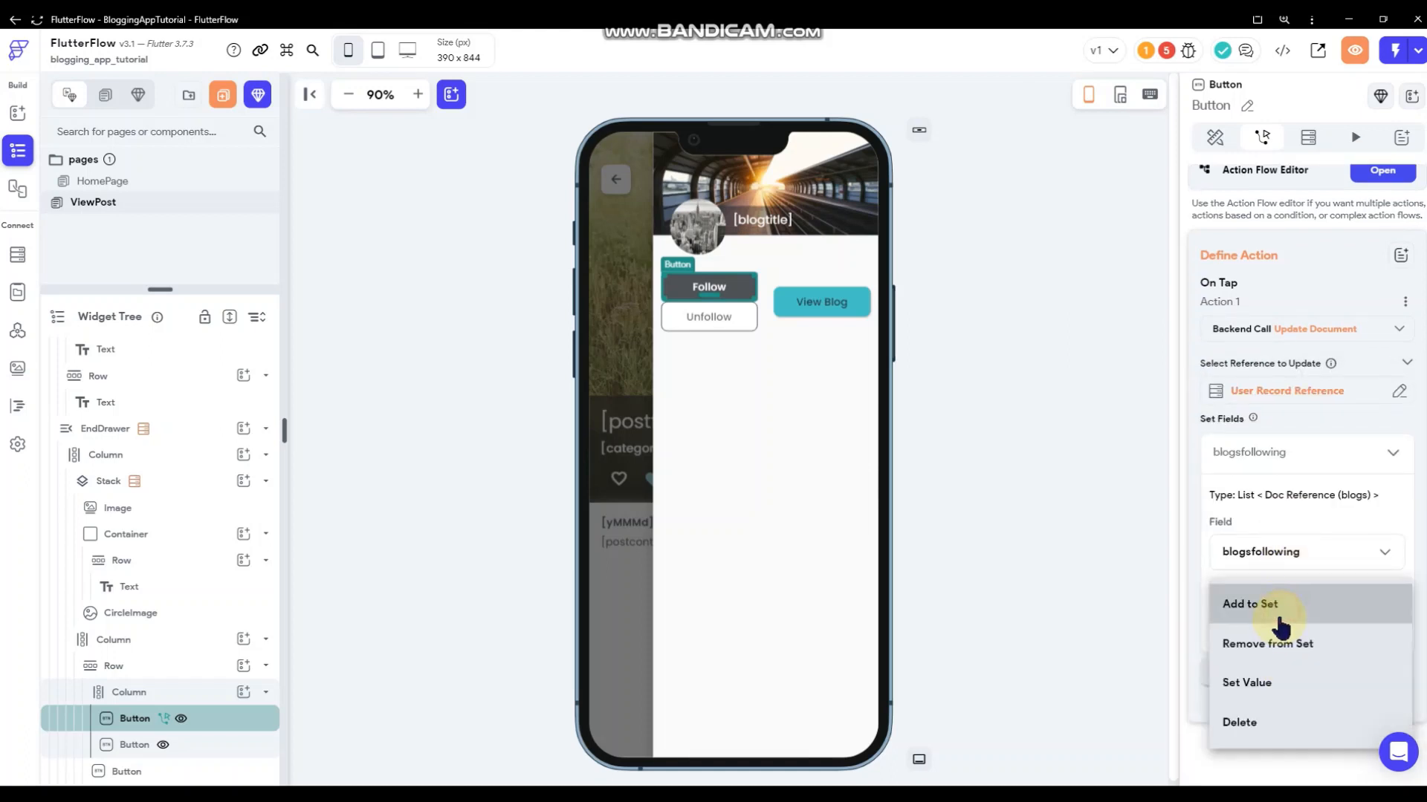
click(1280, 604)
- Set the value added to blogsfollowing in the Follow button's action to the blogs Document's Reference
click(1297, 626)
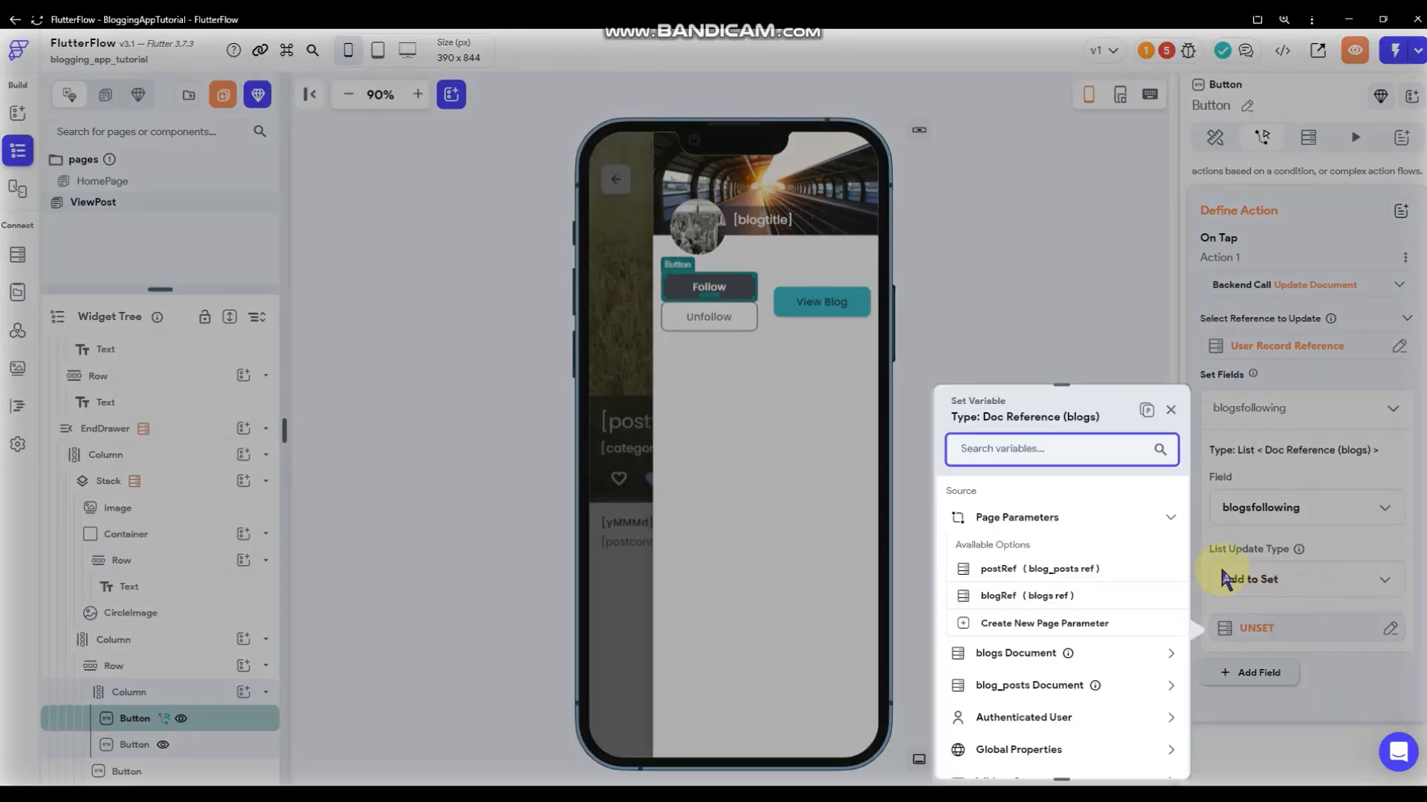
click(1055, 654)
scroll(1082, 603, down, 2)
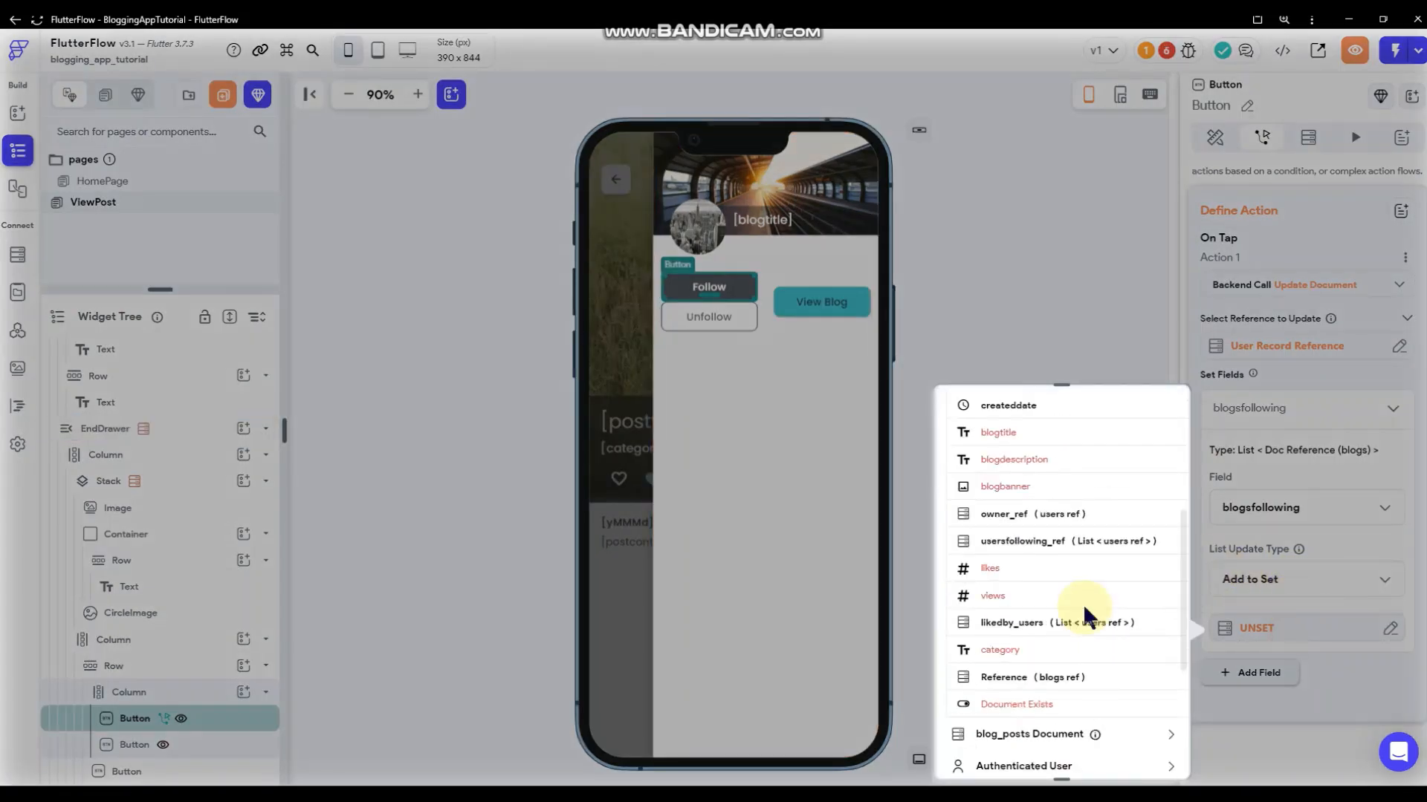
click(1047, 676)
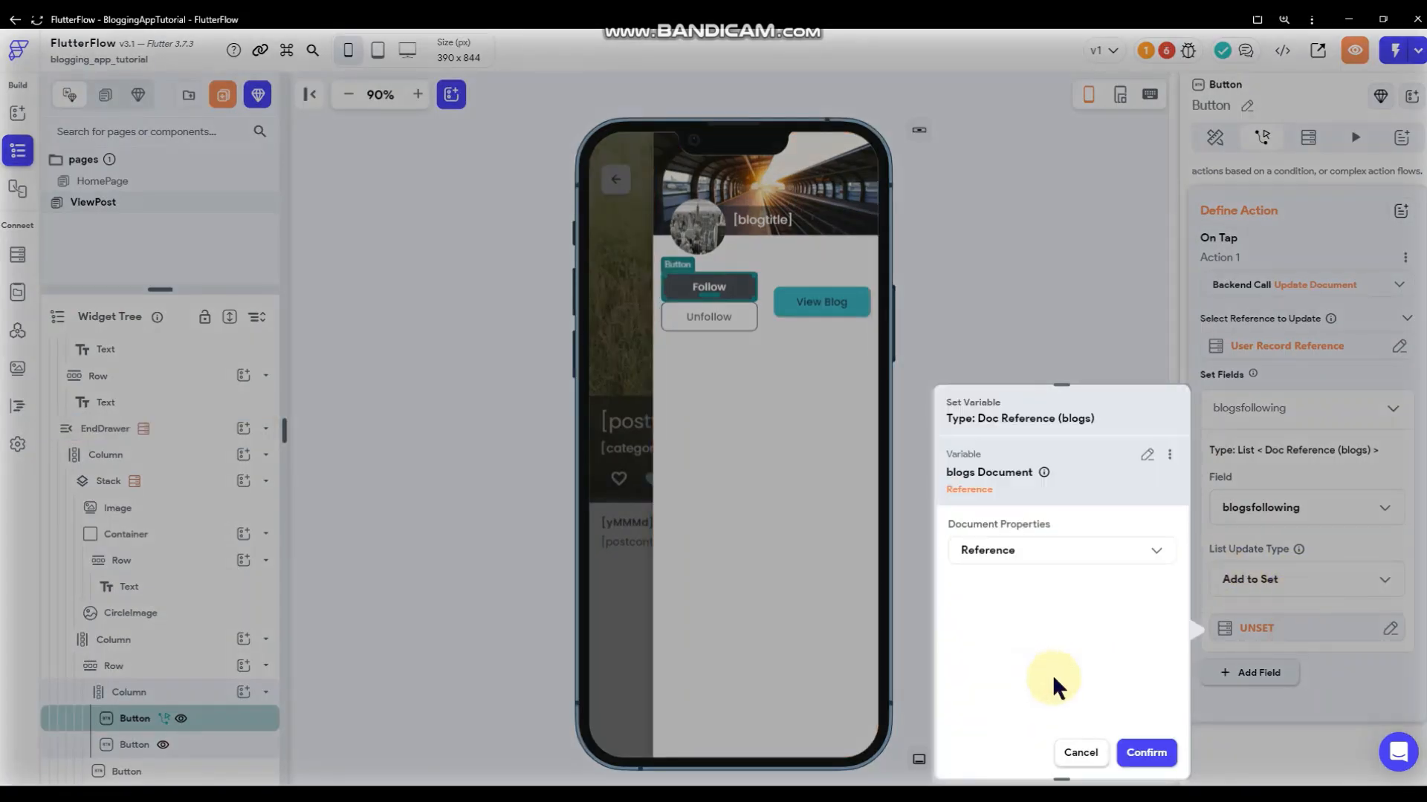
click(1144, 753)
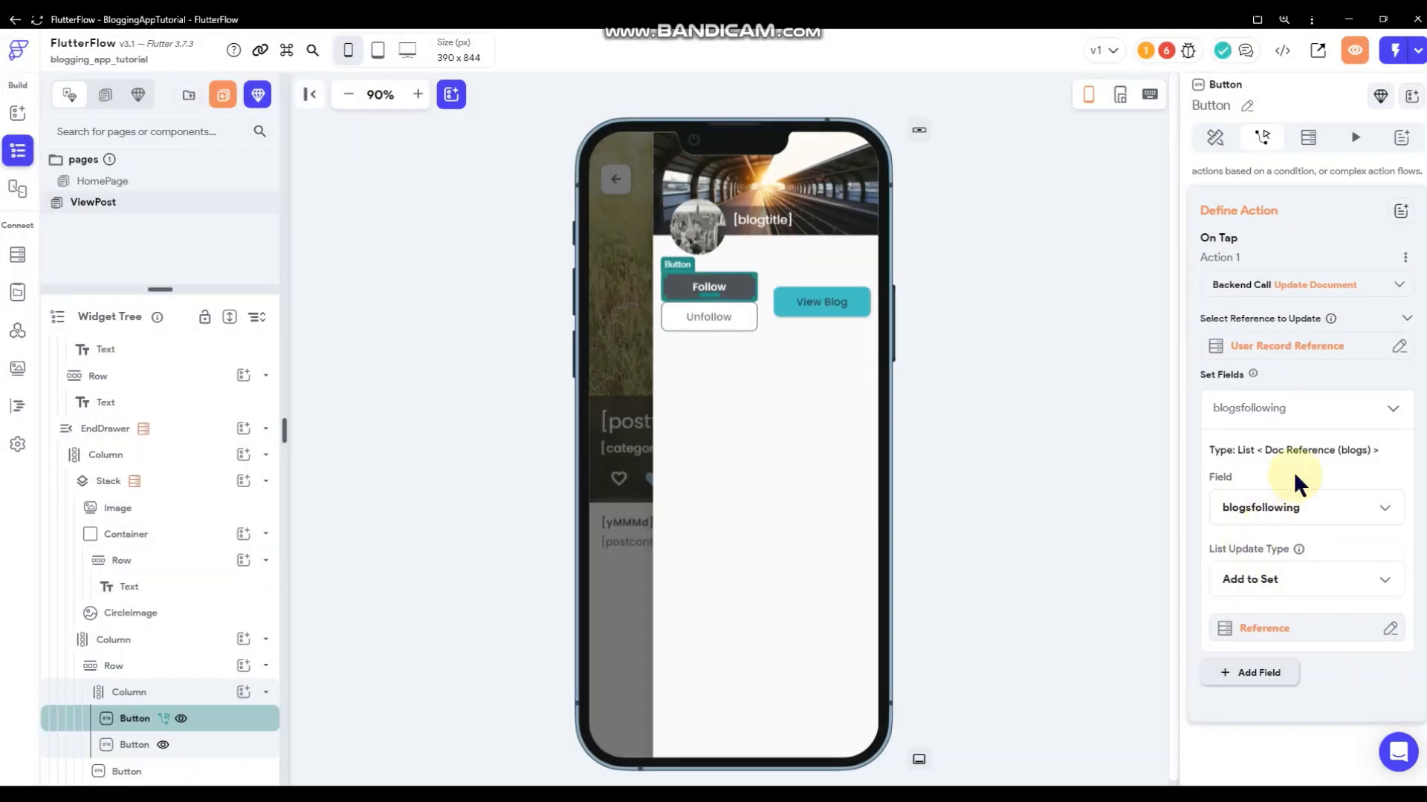
- Copy the Follow button's Update Document action and paste it onto the Unfollow button
scroll(1356, 379, up, 1)
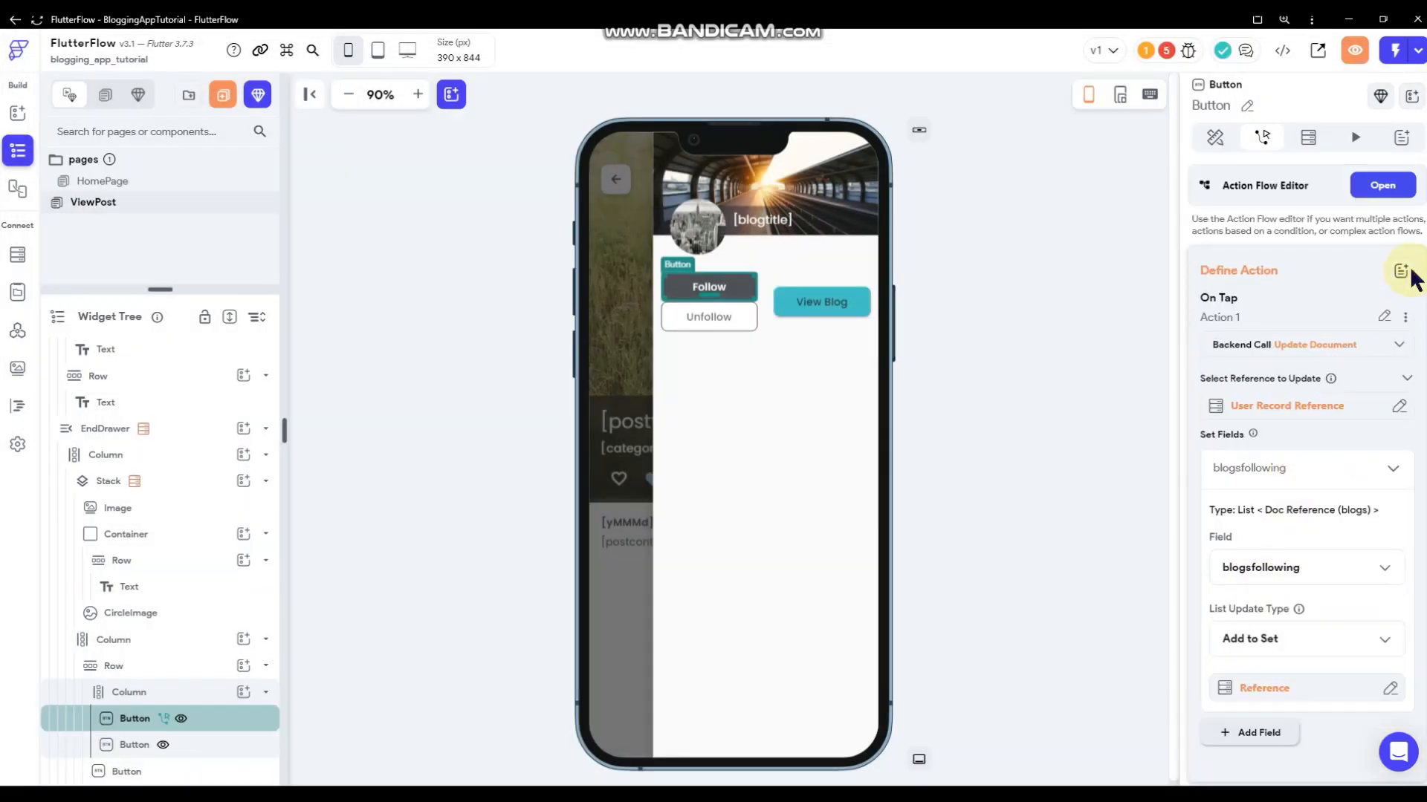
click(1407, 323)
click(1274, 351)
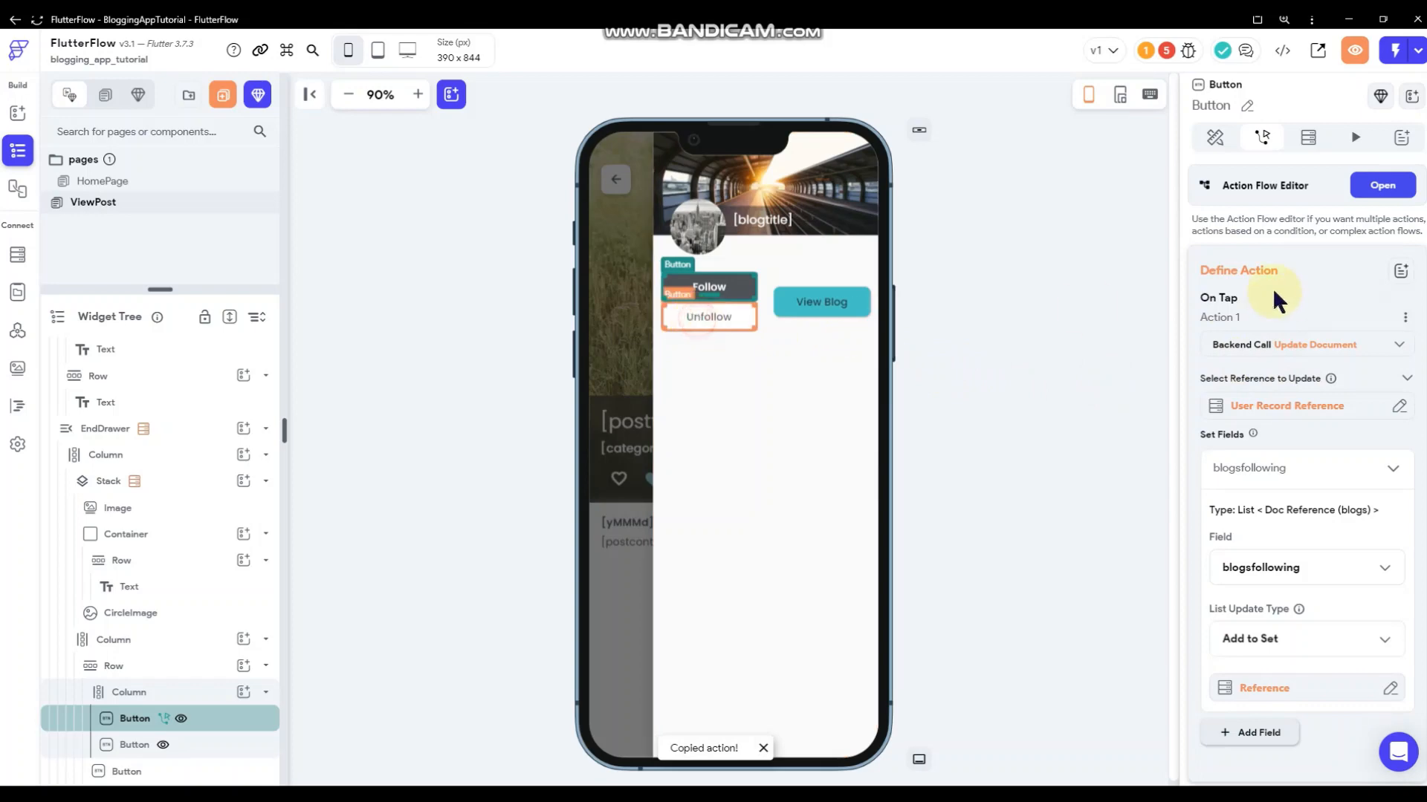
click(709, 317)
click(1263, 137)
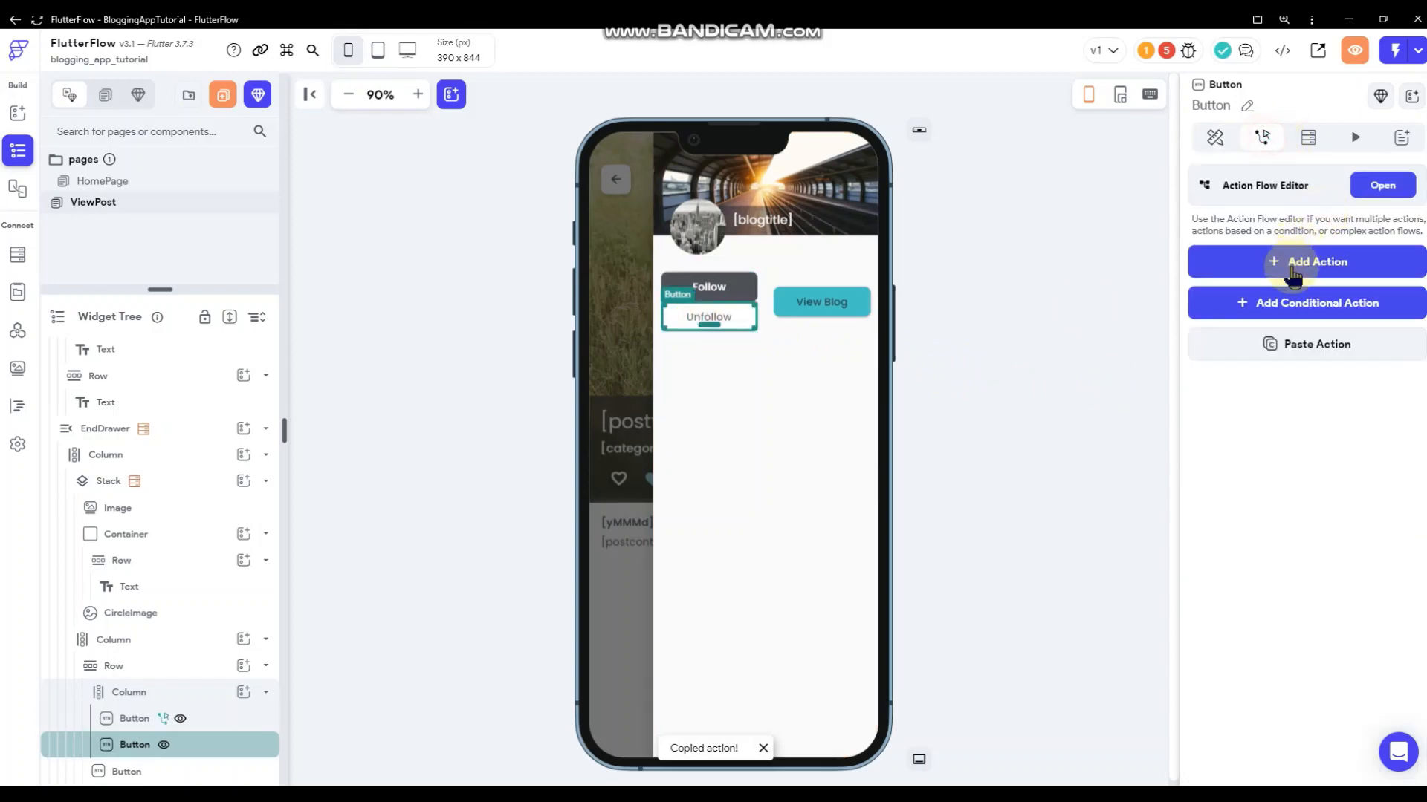
click(1307, 356)
- Set the blogsfollowing list update type in the Unfollow button's action to Remove from Set
click(1263, 455)
scroll(1256, 571, down, 1)
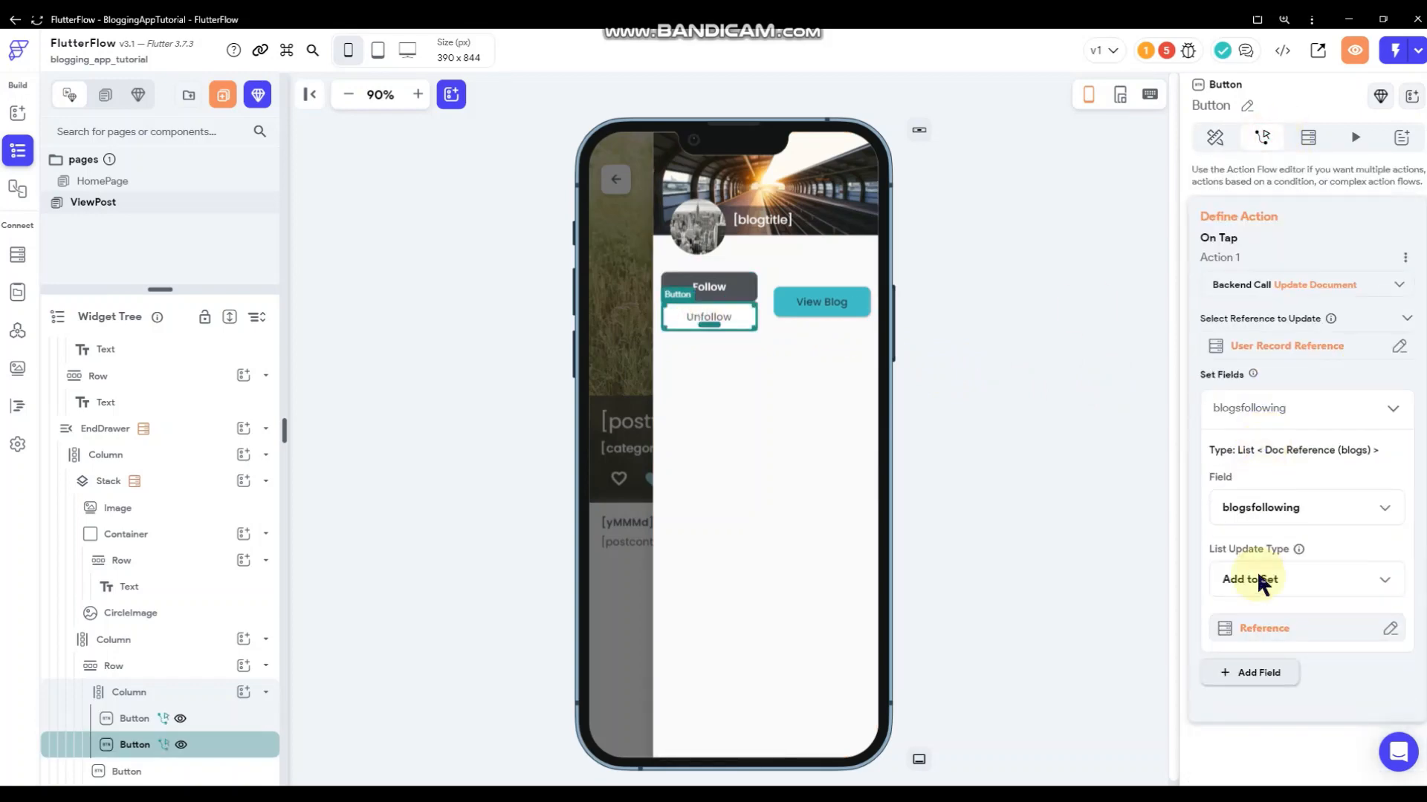
click(1269, 582)
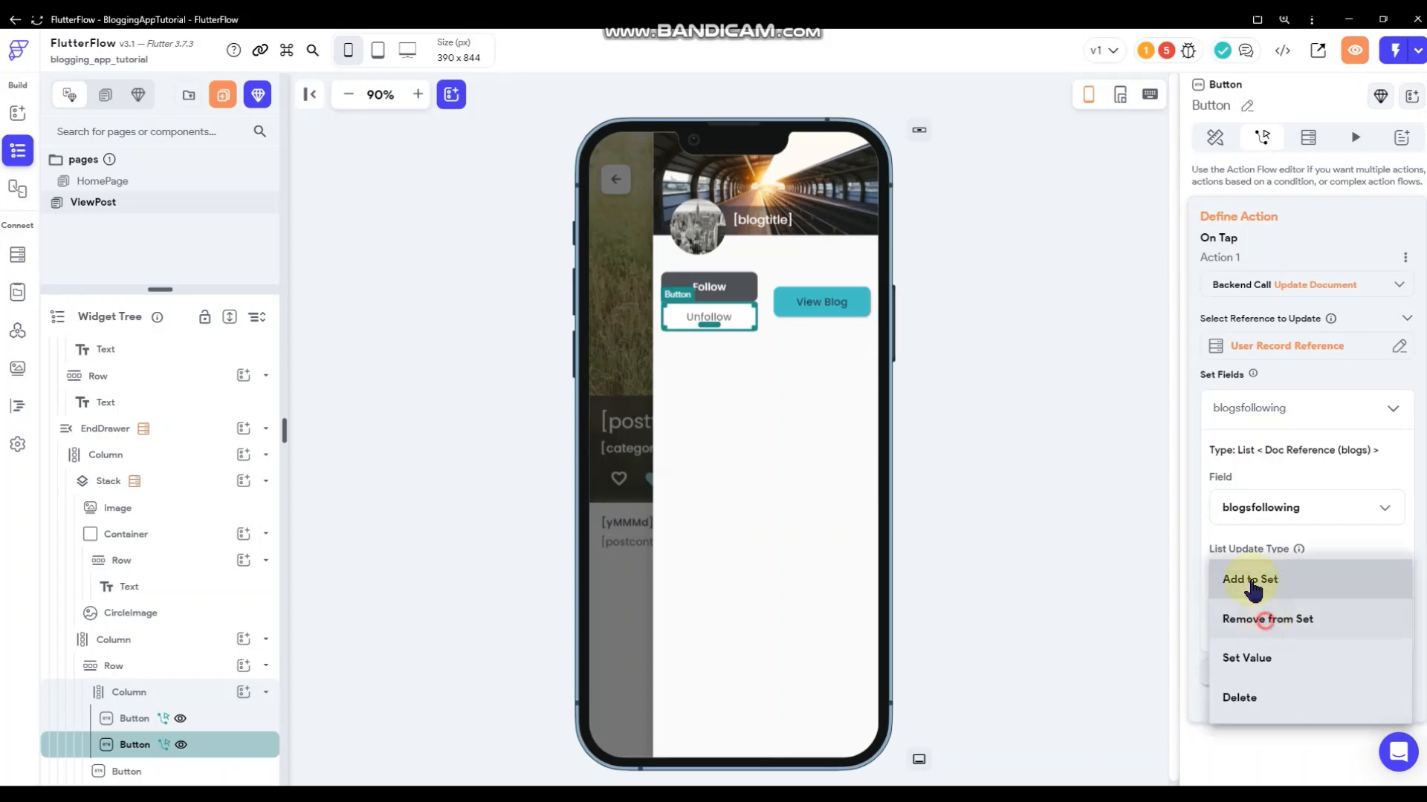
click(1263, 618)
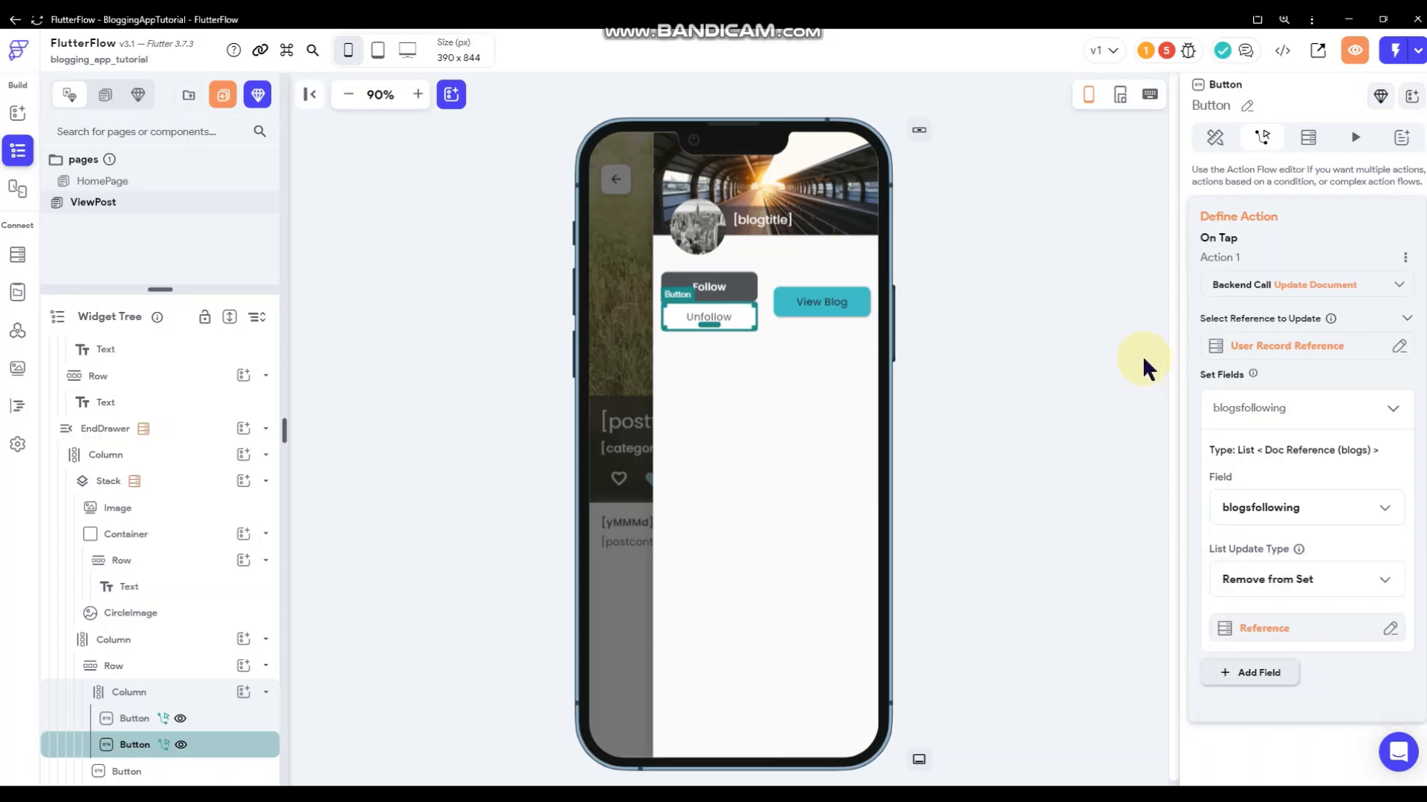
- Add a second On Tap action to the Follow button that performs a Firestore Update Document call
click(709, 292)
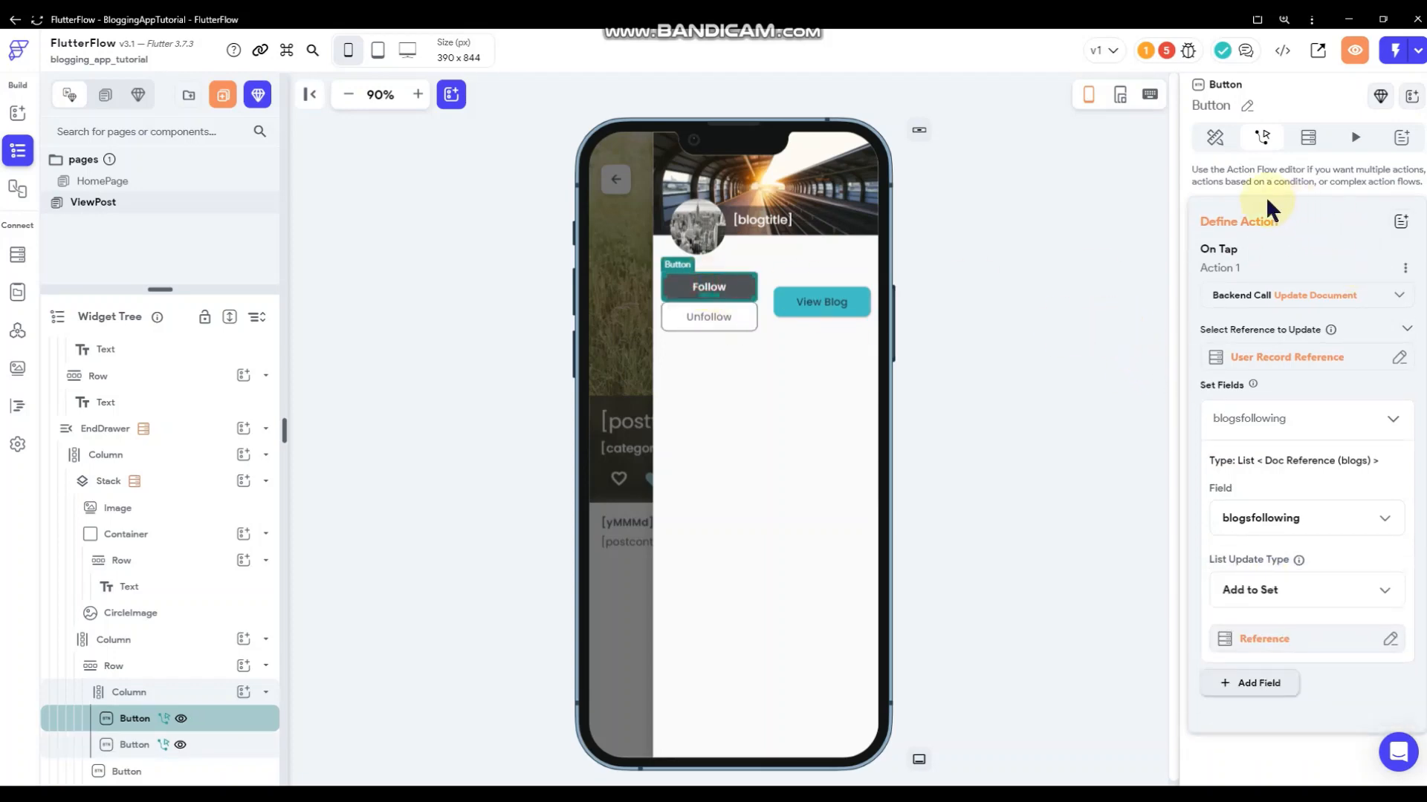
scroll(1274, 172, up, 1)
click(1374, 185)
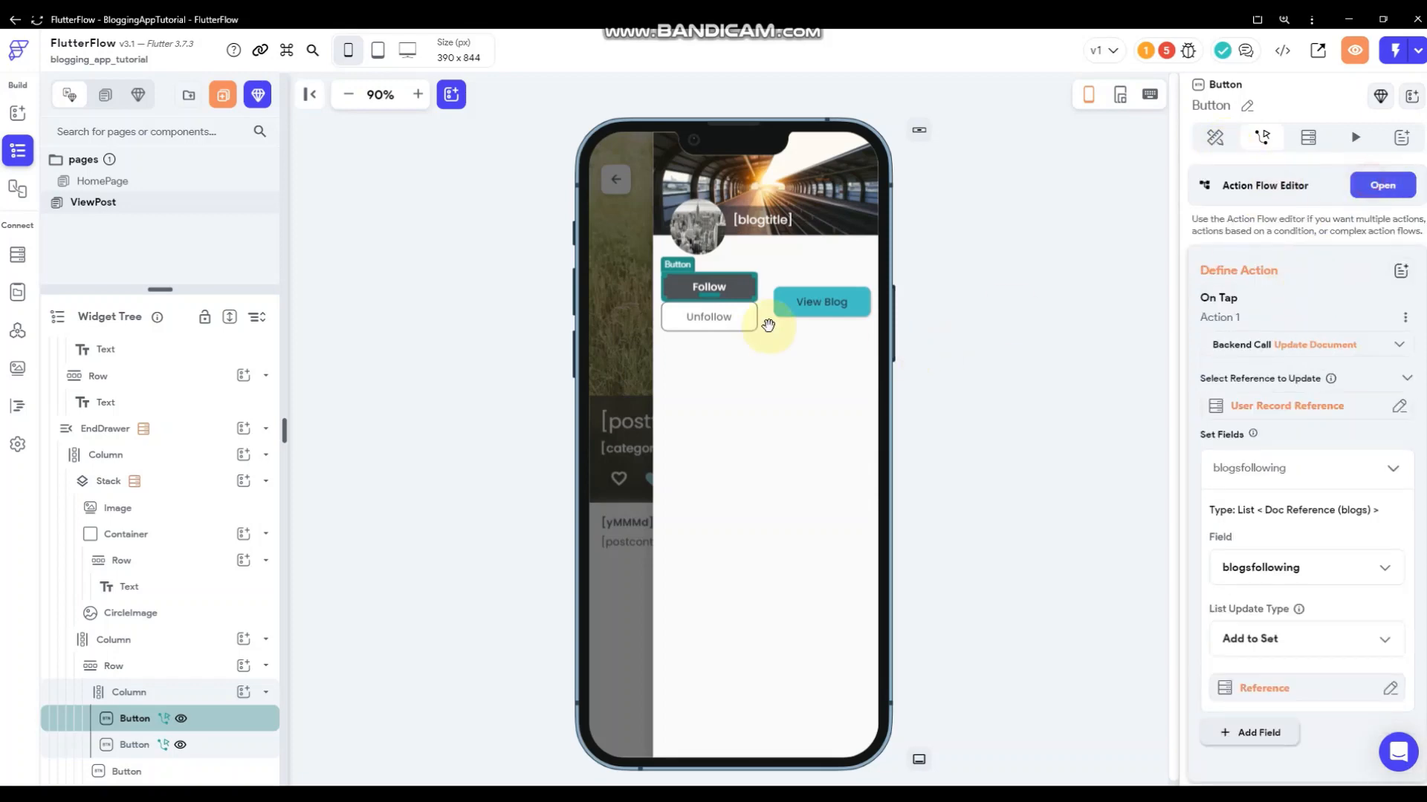
click(574, 274)
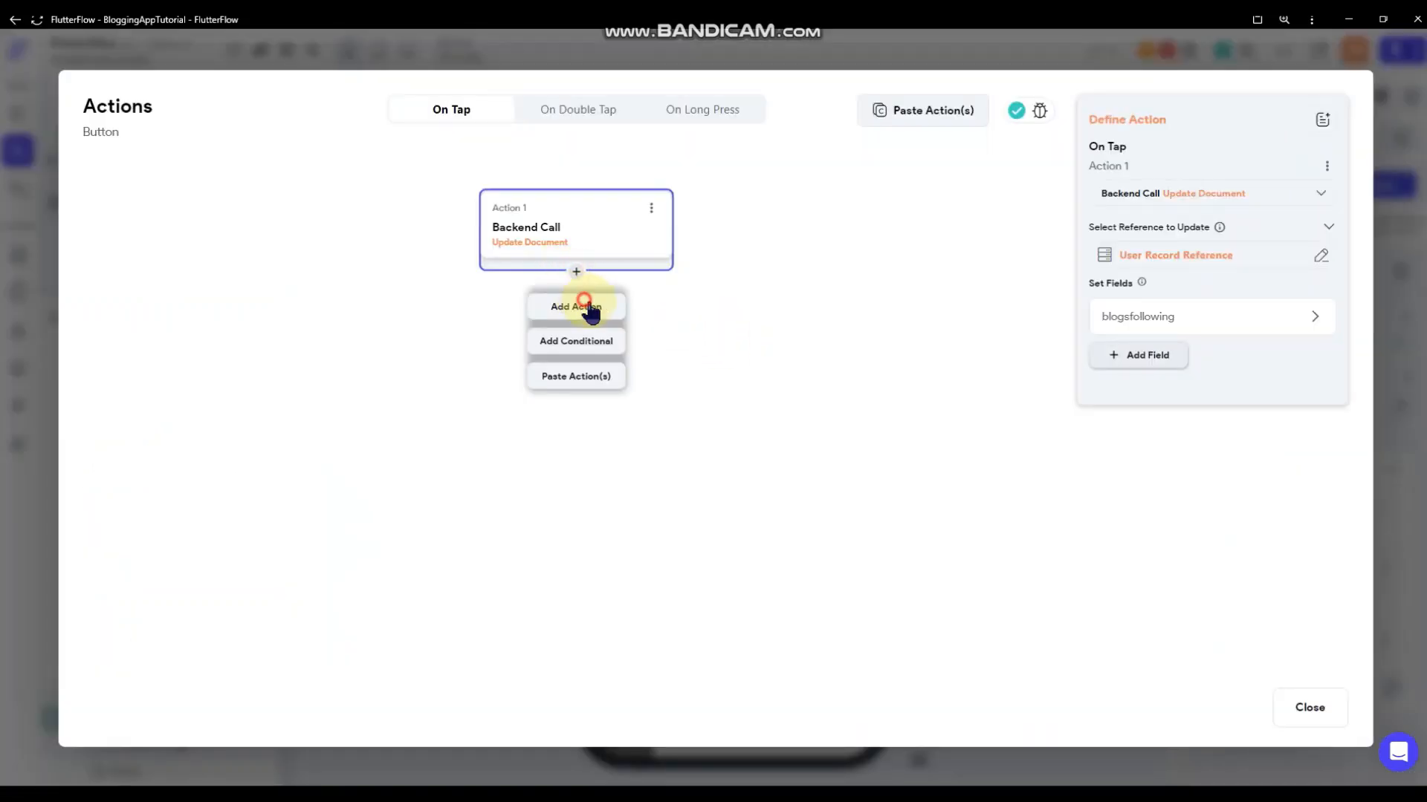
click(583, 306)
click(1149, 425)
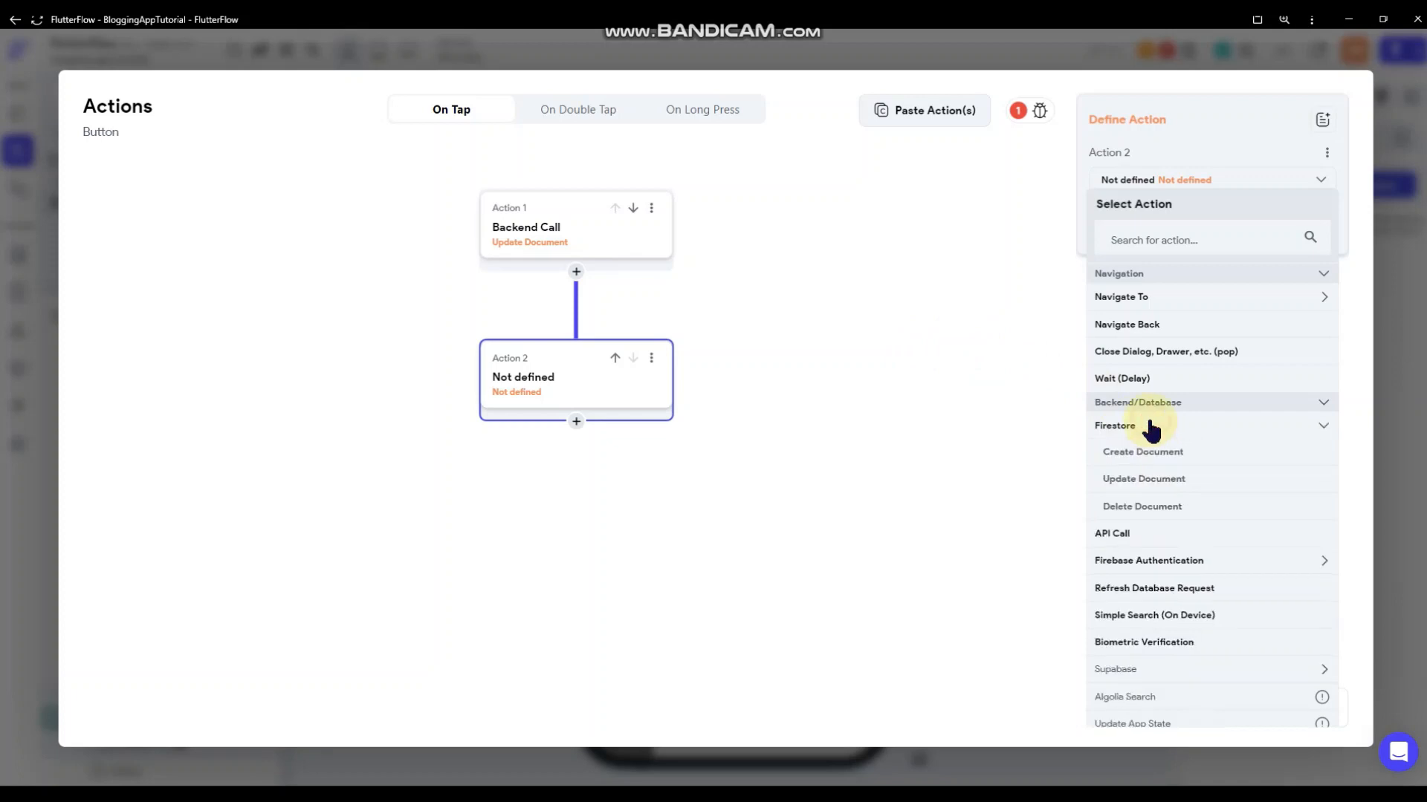
click(1144, 480)
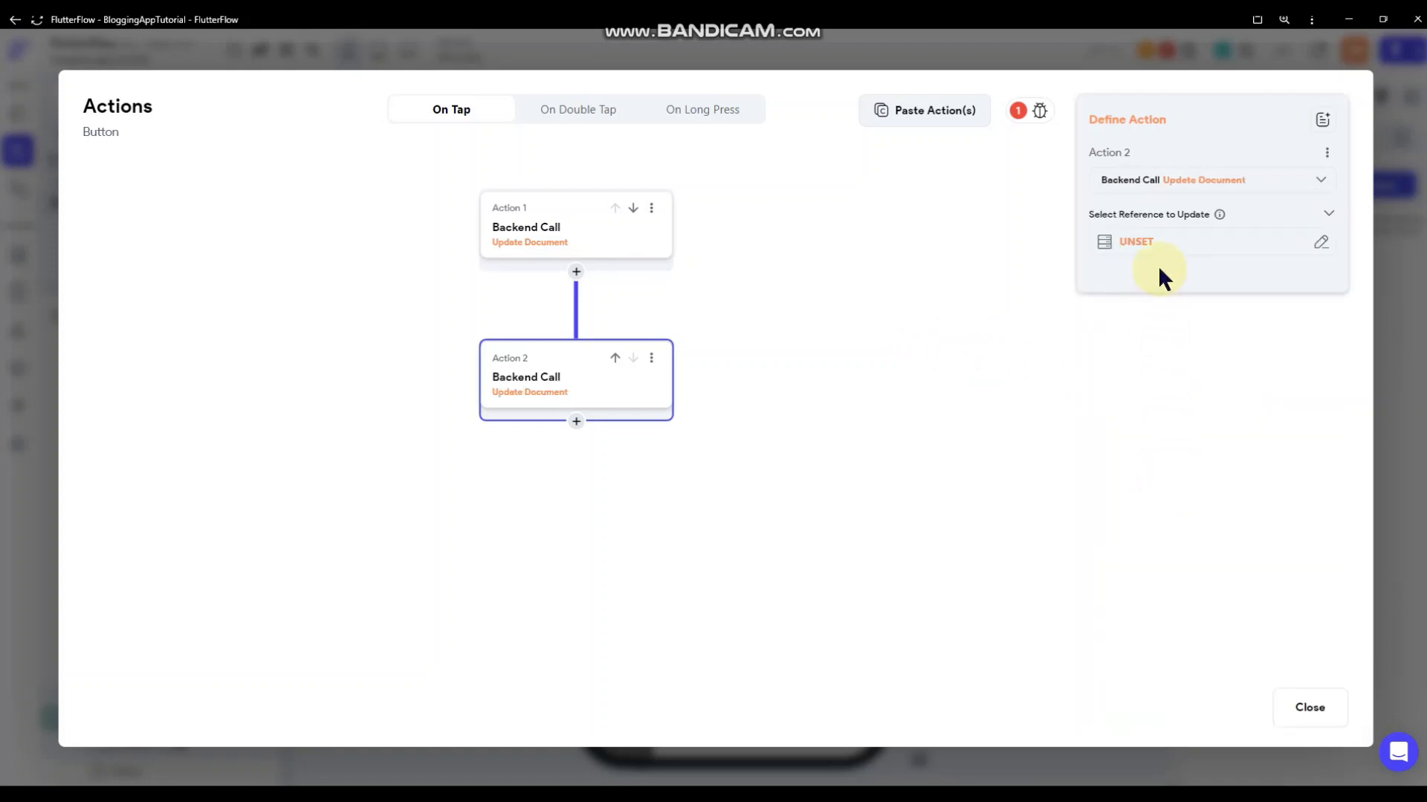
- Set the reference to update in the Follow button's second action to the blogs Document's Reference
click(1159, 245)
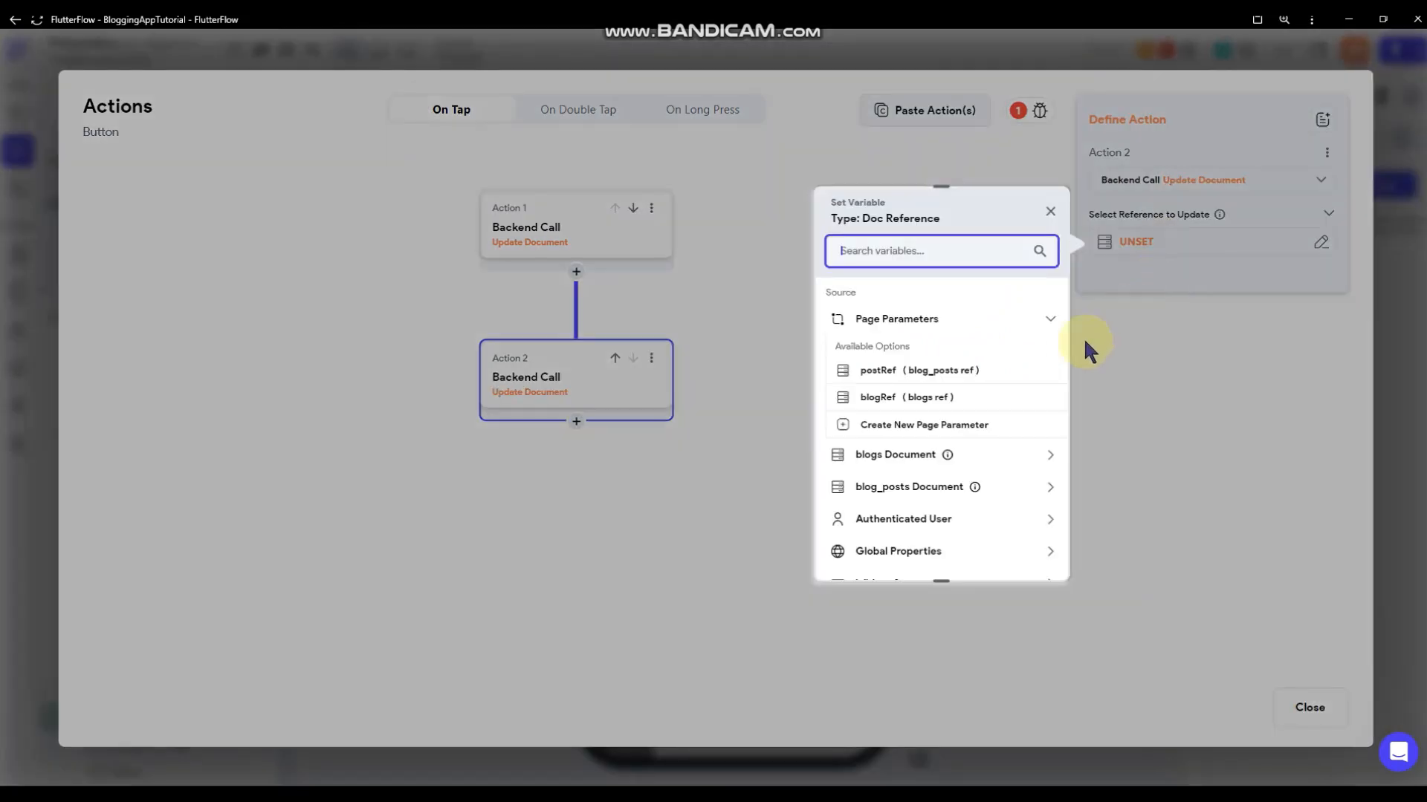
click(968, 457)
scroll(968, 459, down, 3)
scroll(961, 457, down, 1)
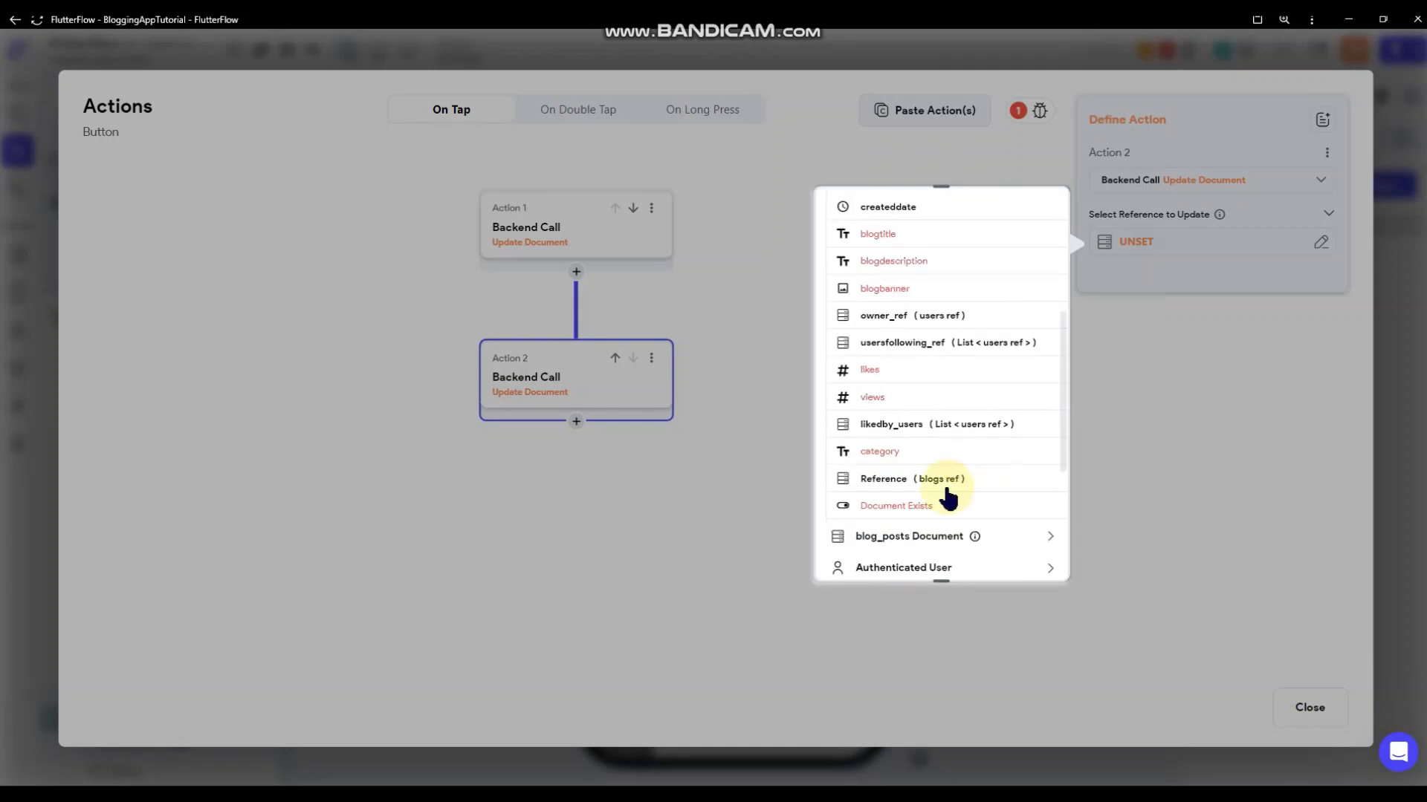
click(943, 478)
click(1154, 314)
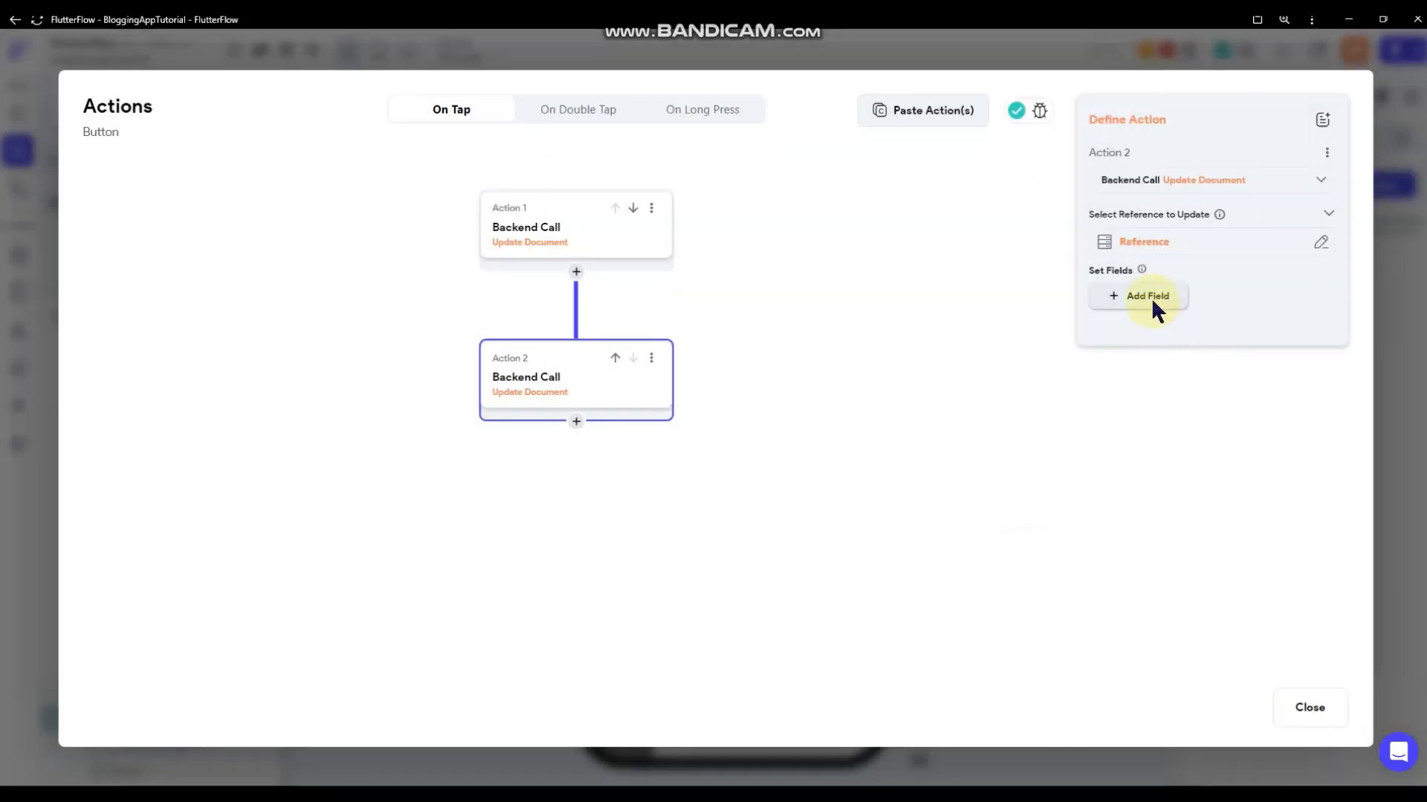
- Add the usersfollowing_ref field to the second update action with the list update type Add to Set
click(1152, 297)
click(1165, 308)
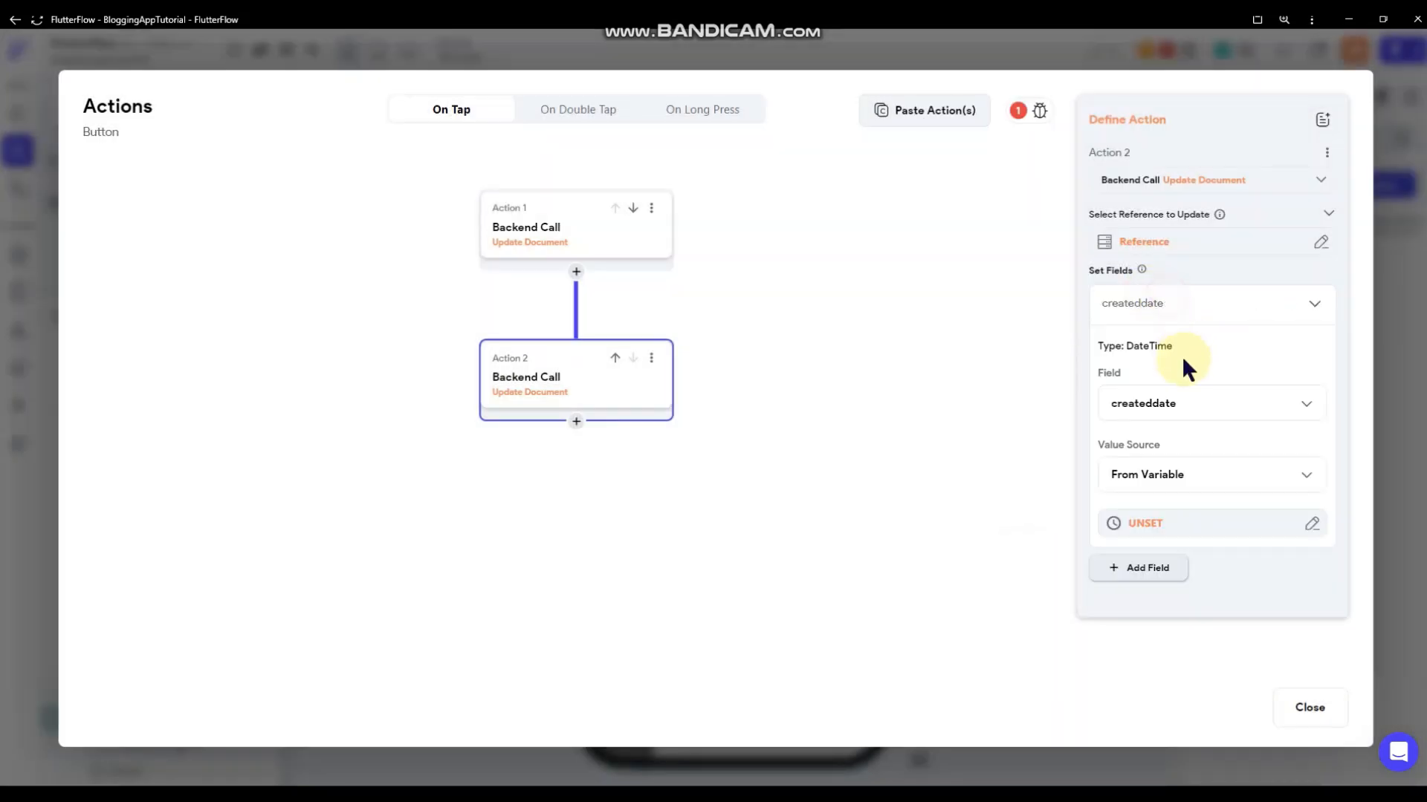
click(1178, 405)
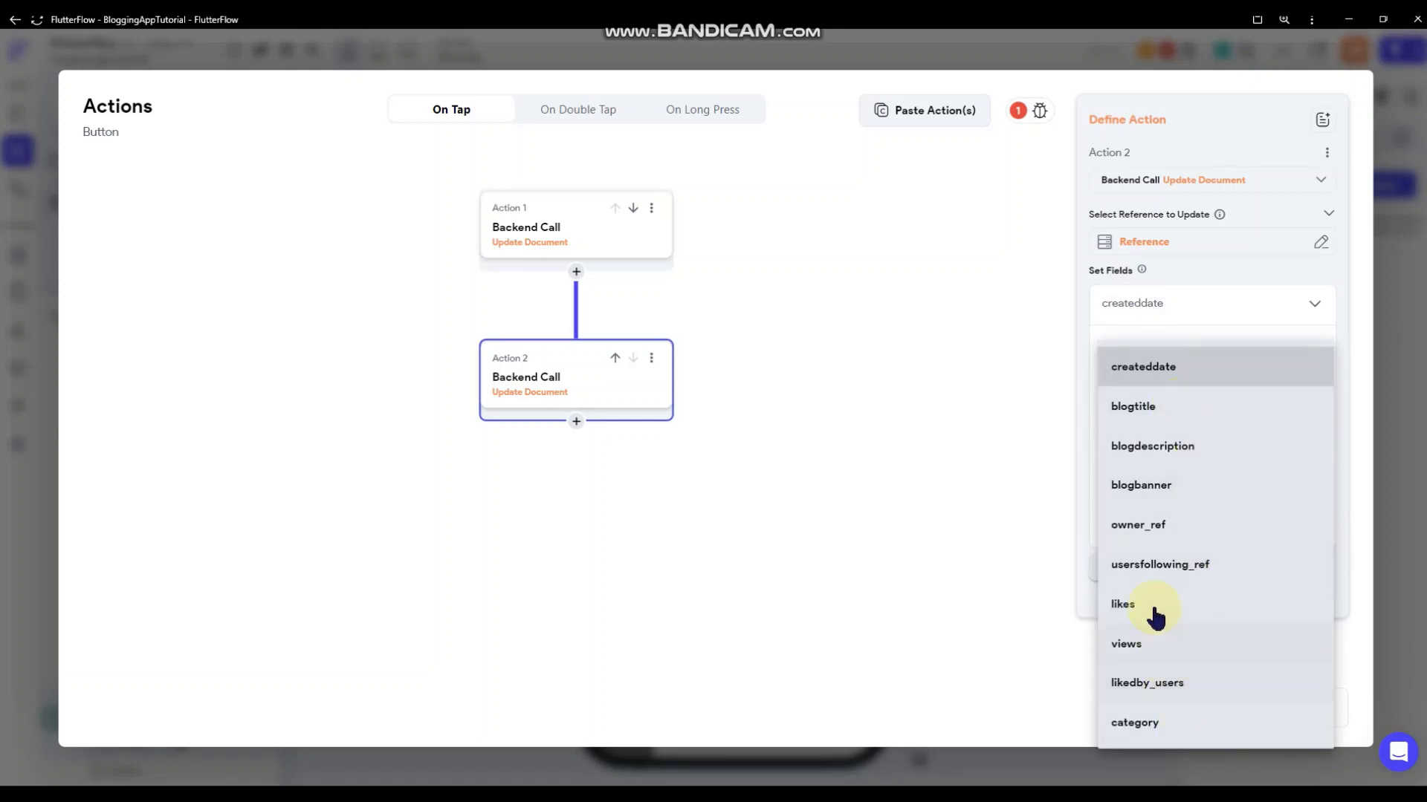
click(1254, 574)
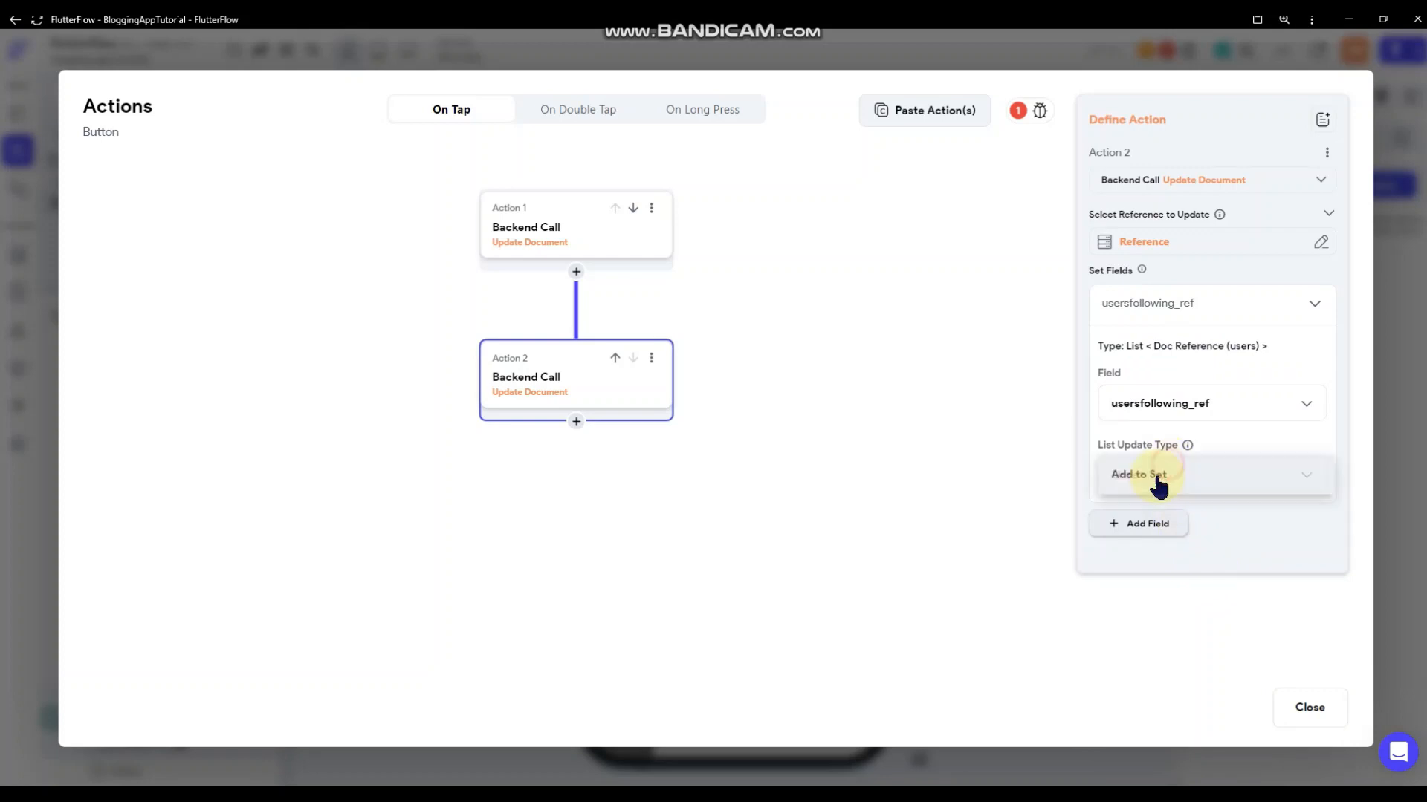
click(1157, 486)
click(1138, 476)
- Set the value added to usersfollowing_ref to the authenticated user's User Record Reference
click(1167, 523)
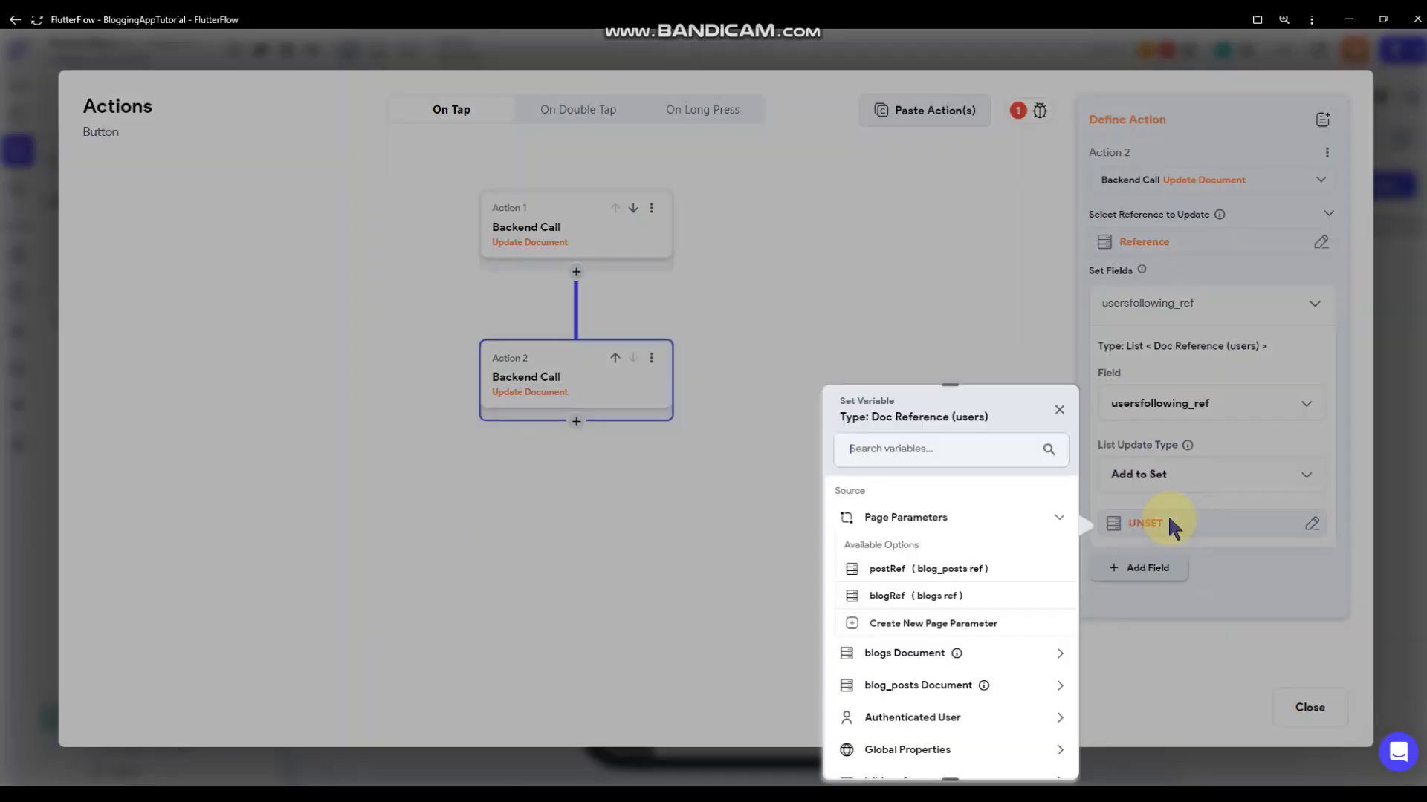
scroll(966, 717, down, 1)
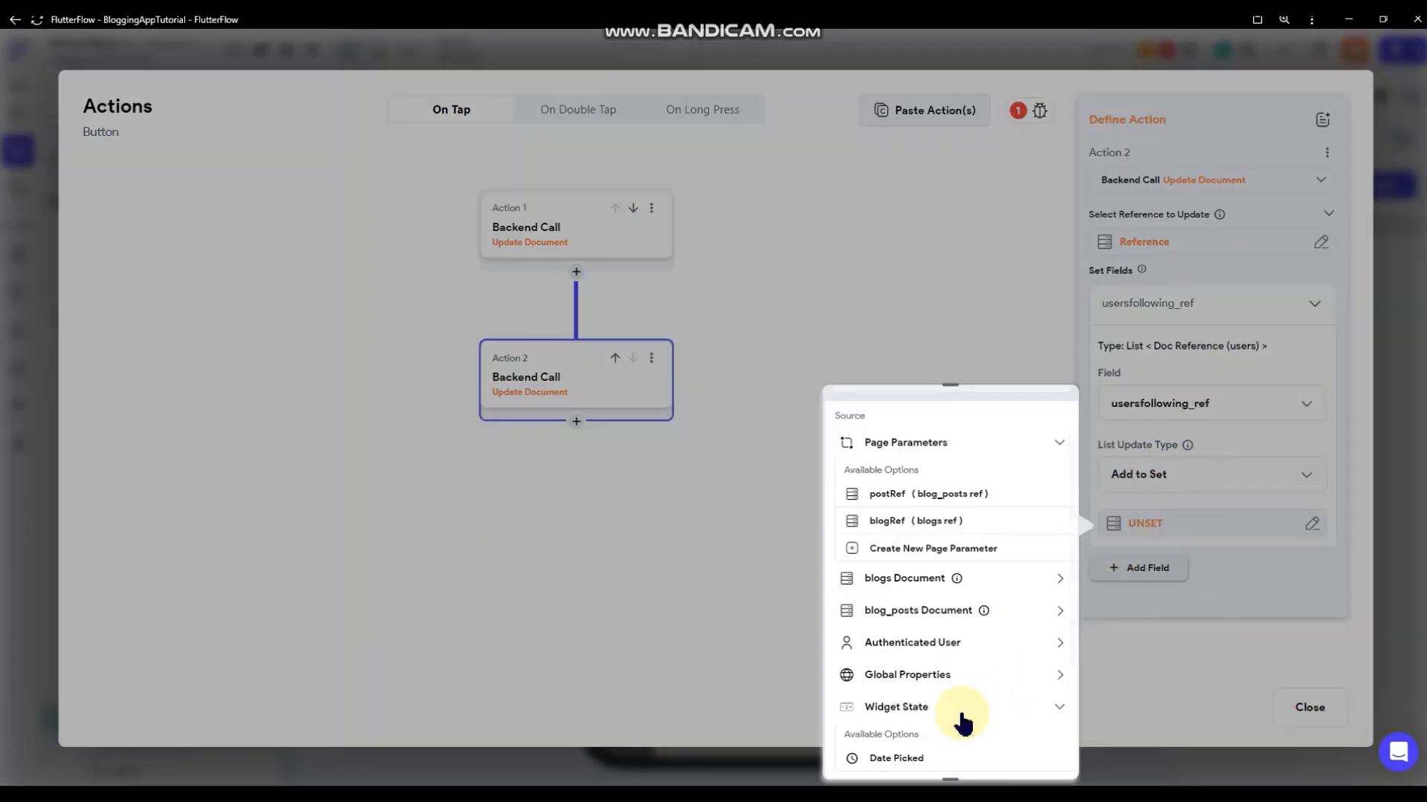
click(973, 650)
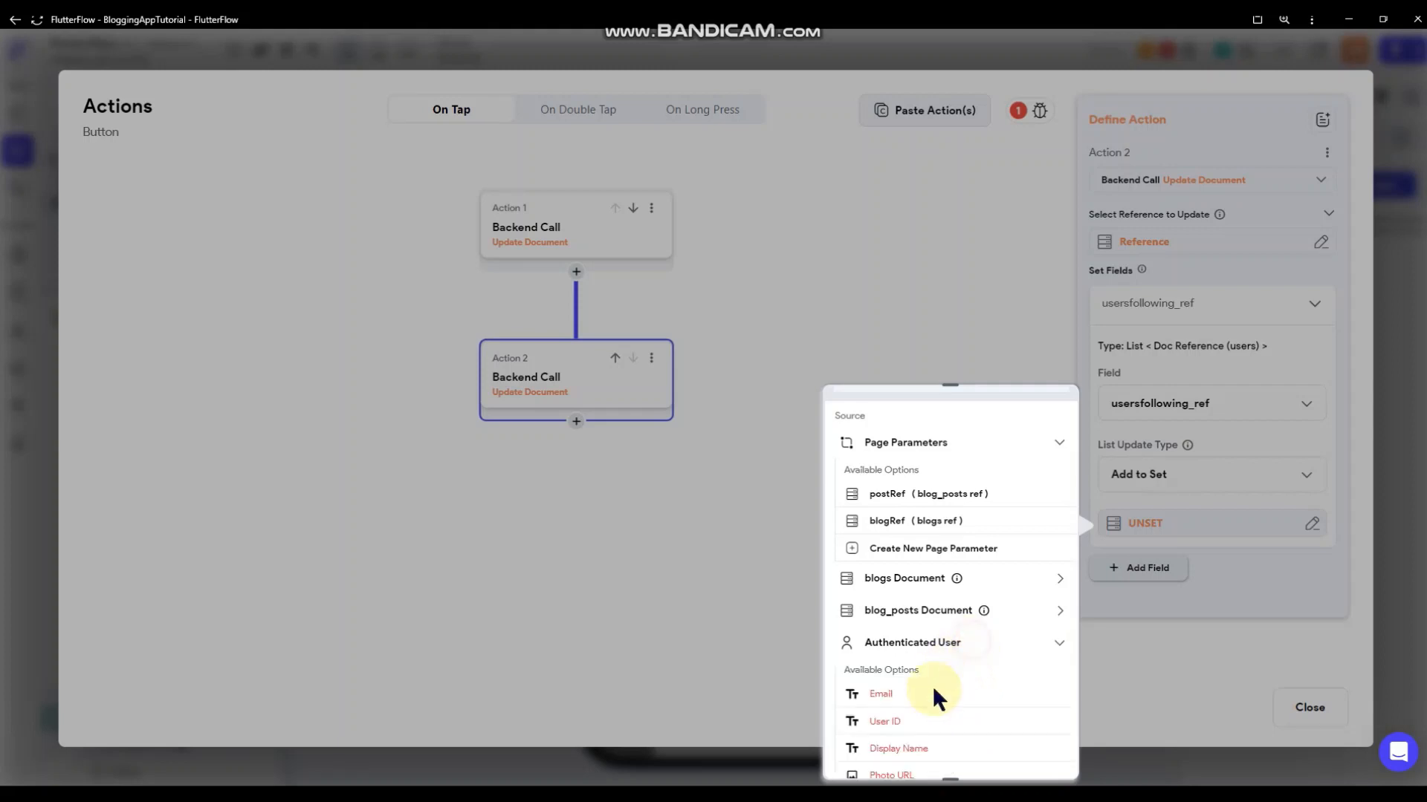
scroll(925, 706, down, 3)
click(923, 587)
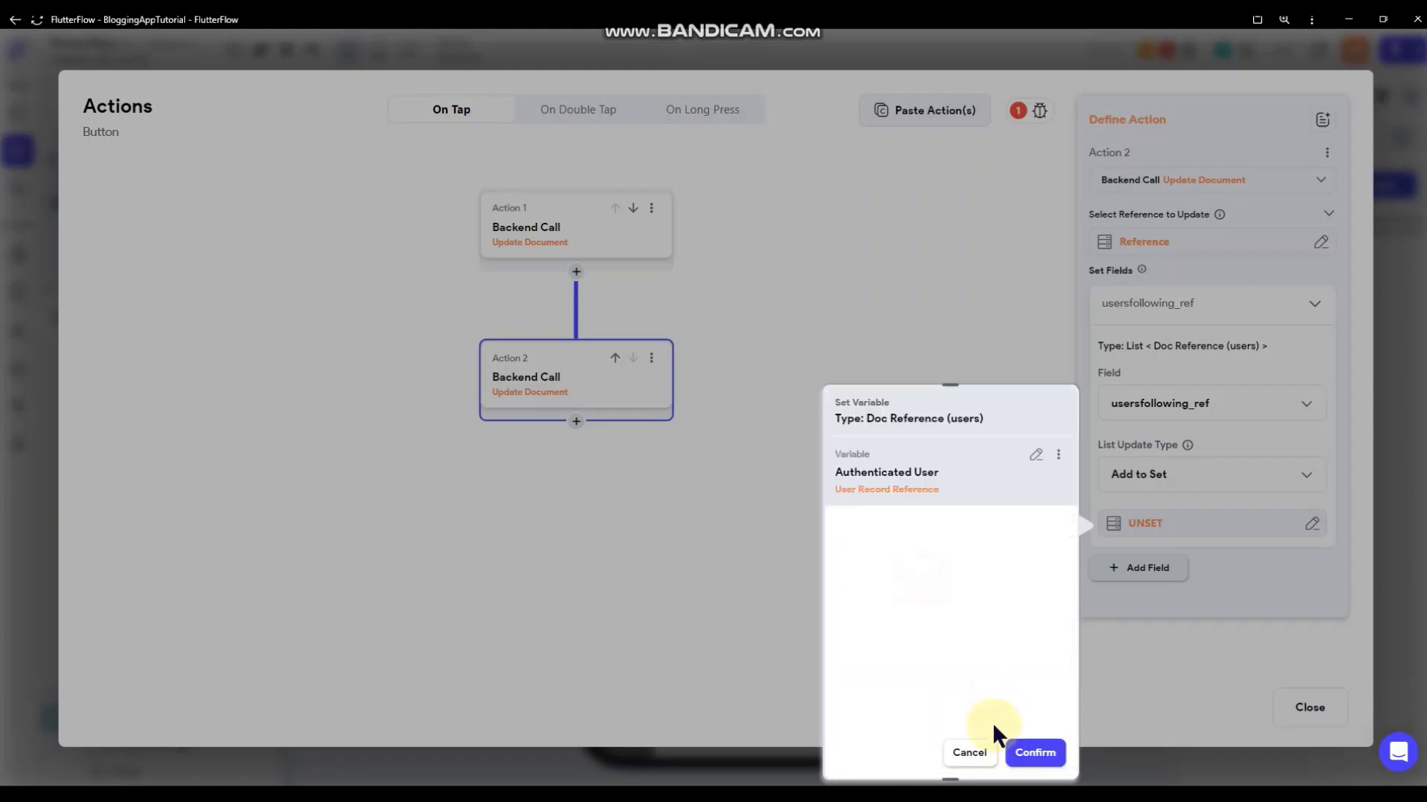
click(1033, 751)
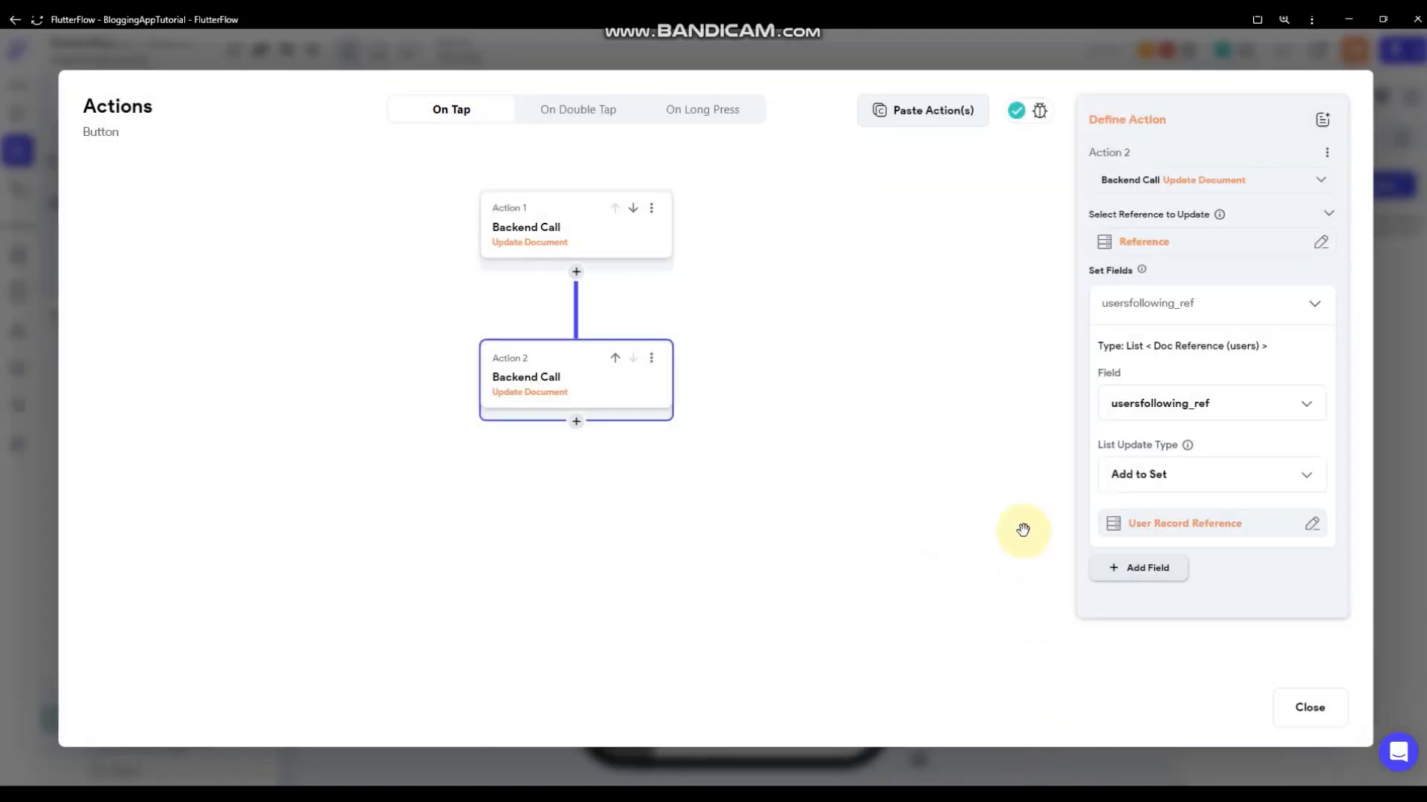
- Copy the Follow button's second update action and paste it after the first action of the Unfollow button
click(651, 360)
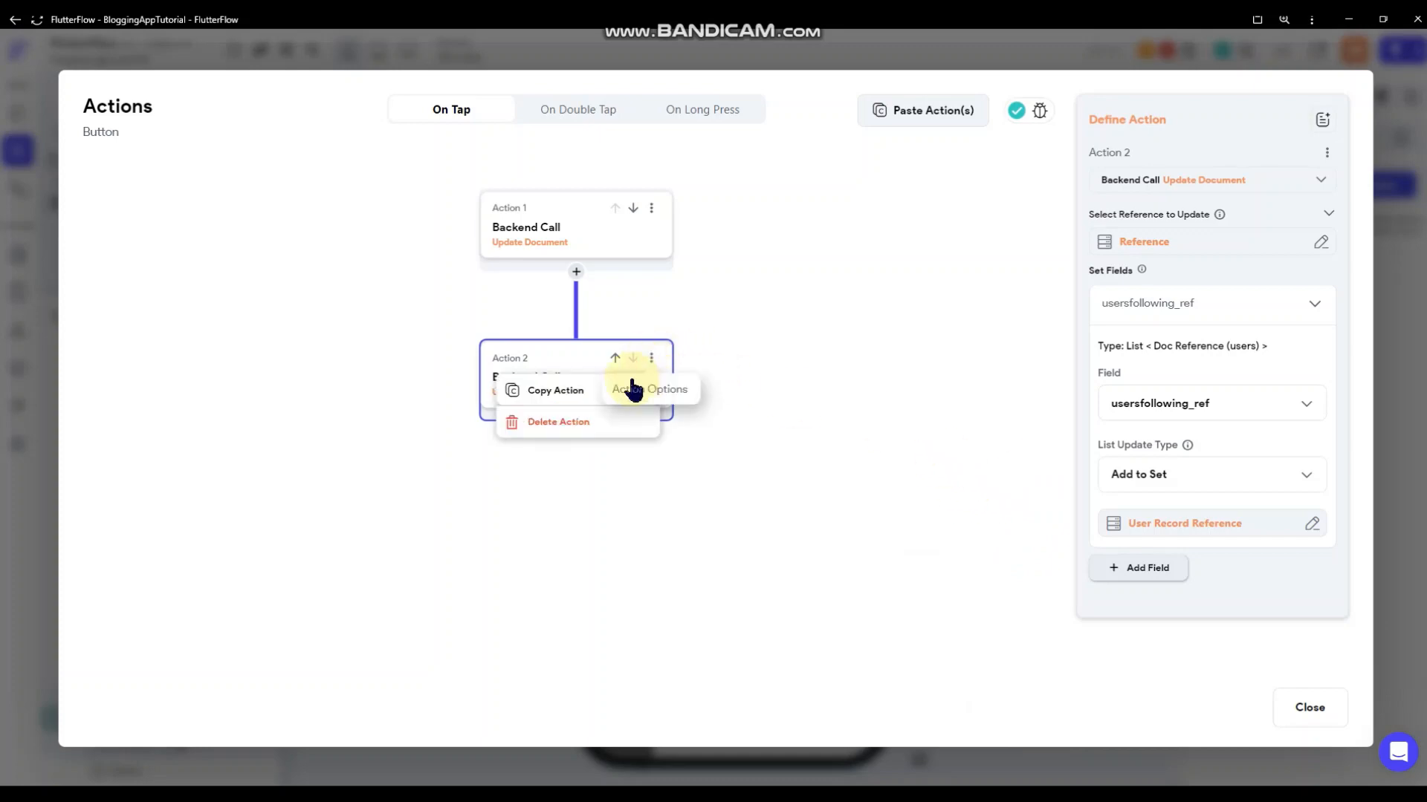
click(617, 390)
click(866, 380)
click(1386, 396)
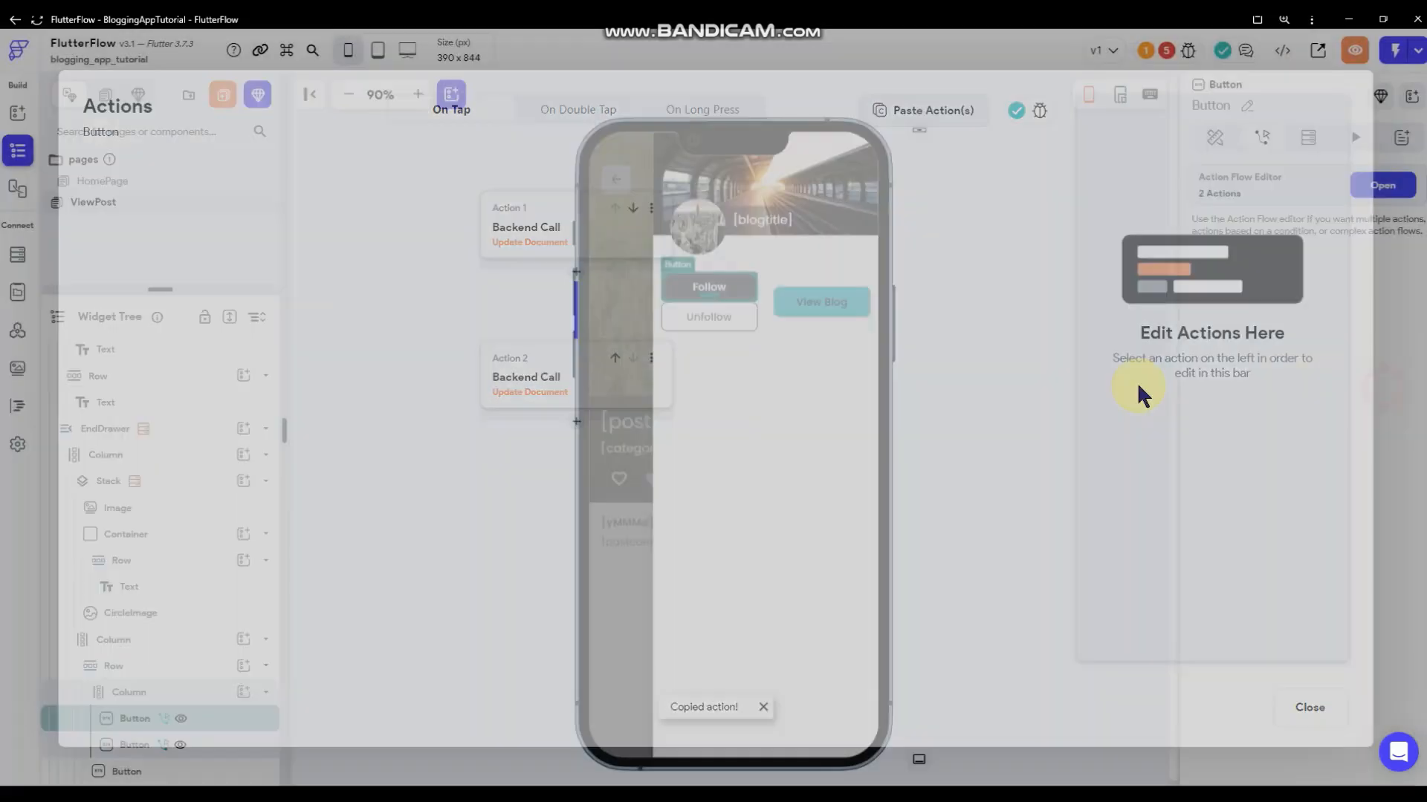
click(738, 315)
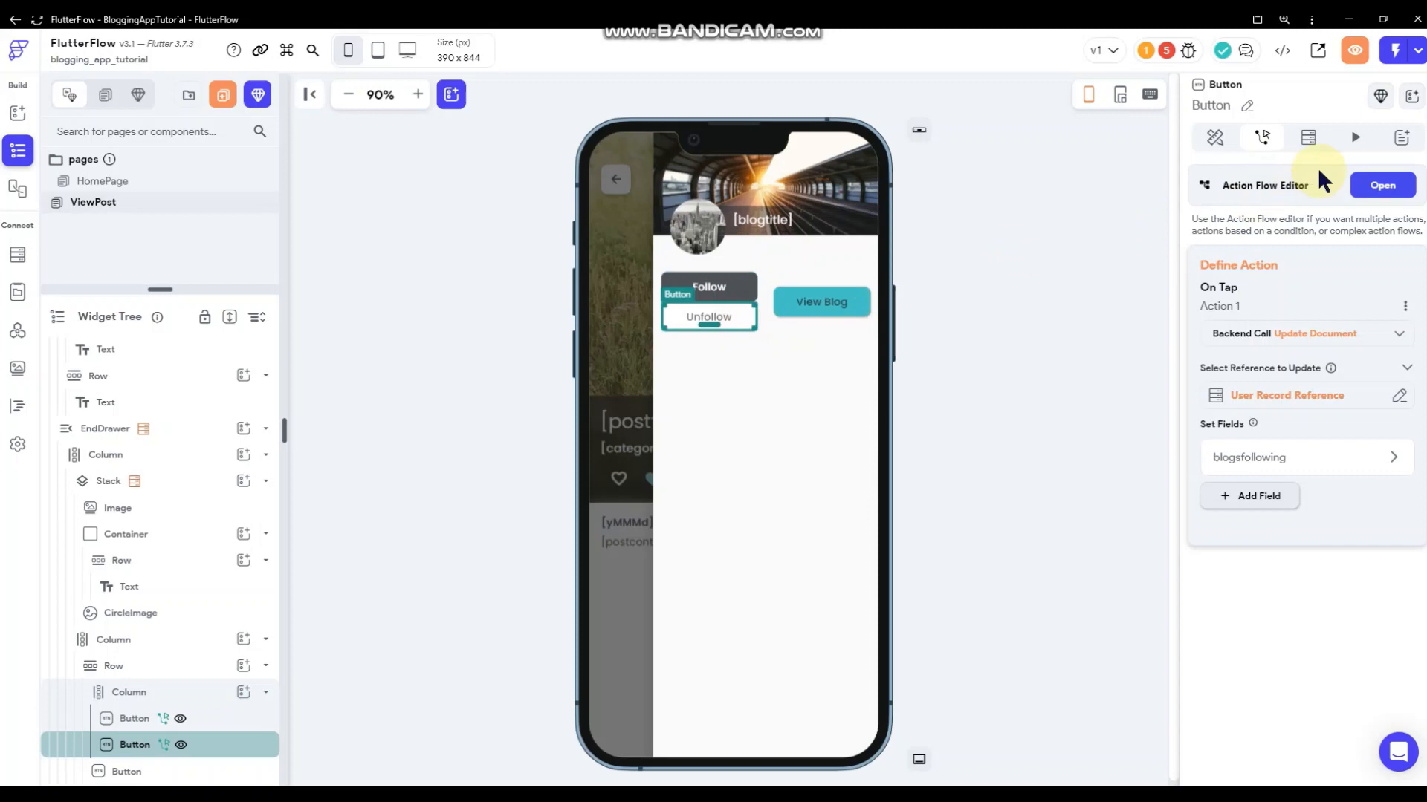
click(1376, 185)
click(576, 271)
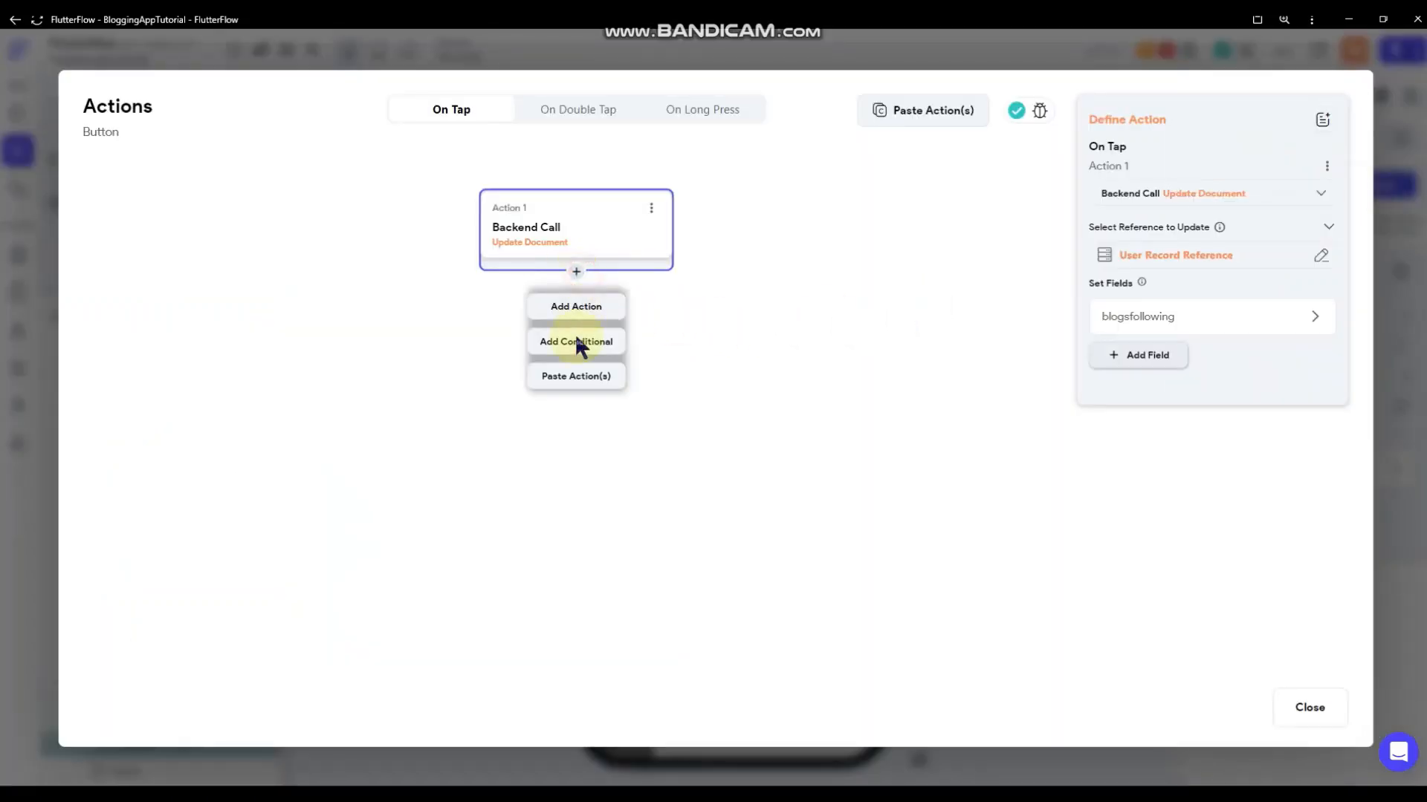
click(577, 377)
- Set the usersfollowing_ref list update type in the Unfollow button's second action to Remove from Set and close the action editor
click(1124, 309)
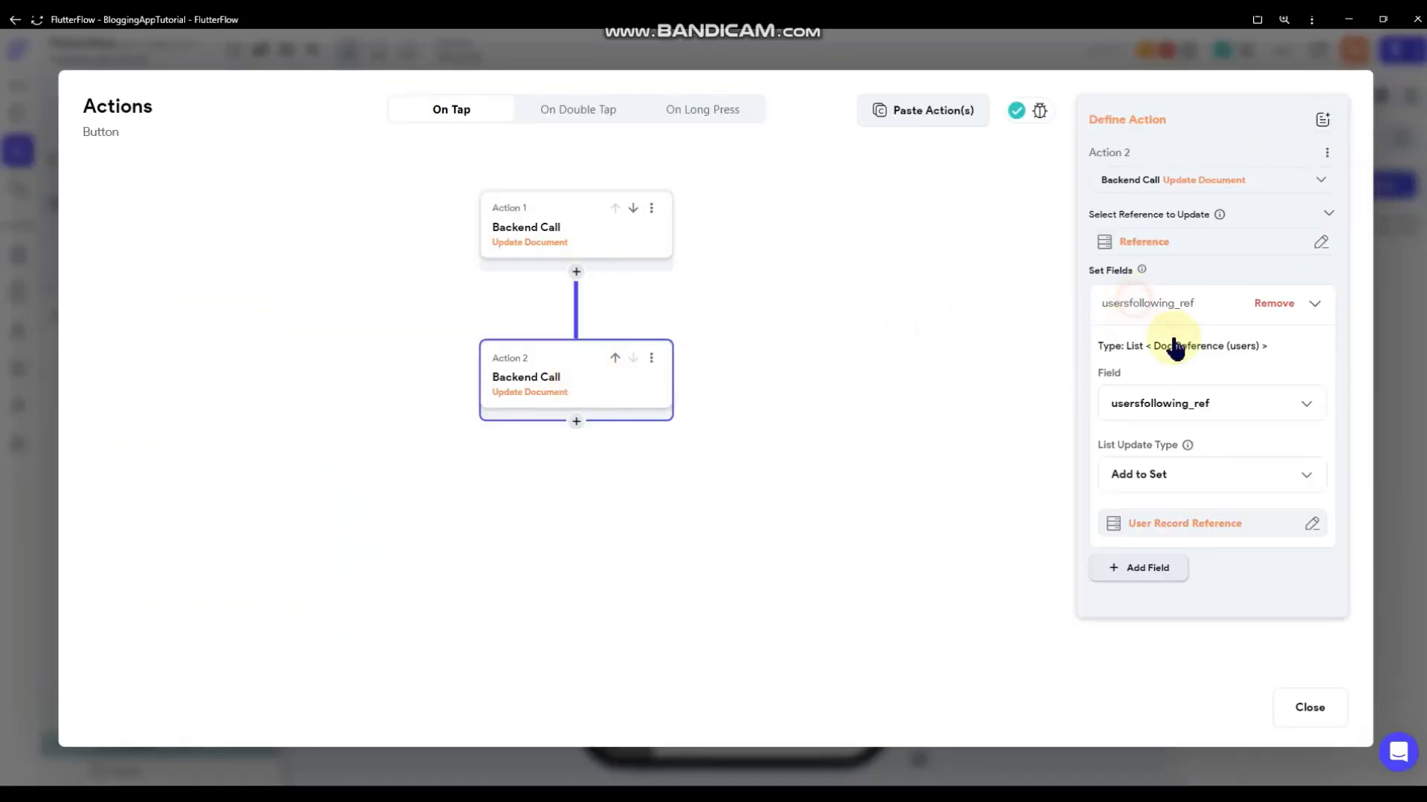
click(1180, 475)
click(1185, 534)
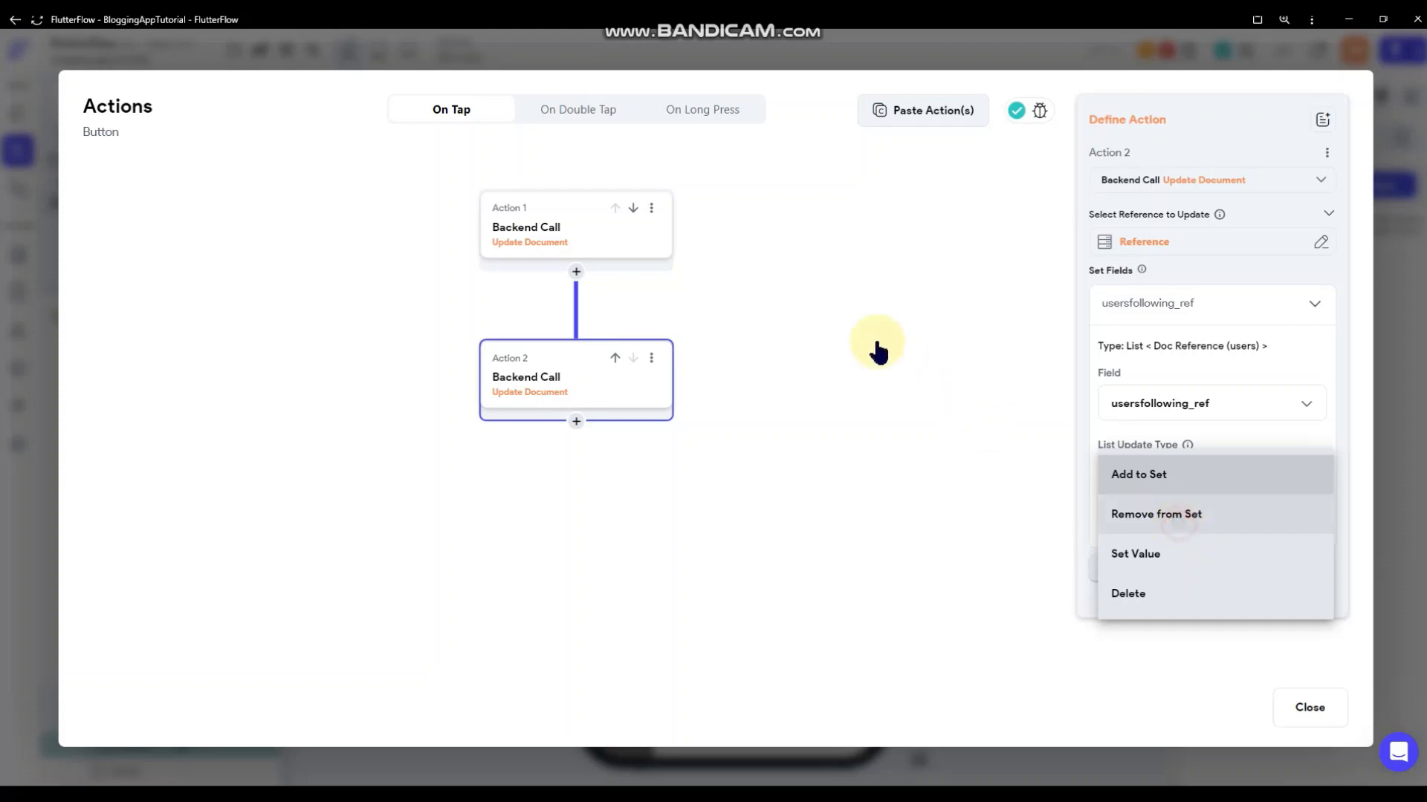
click(835, 483)
click(1377, 288)
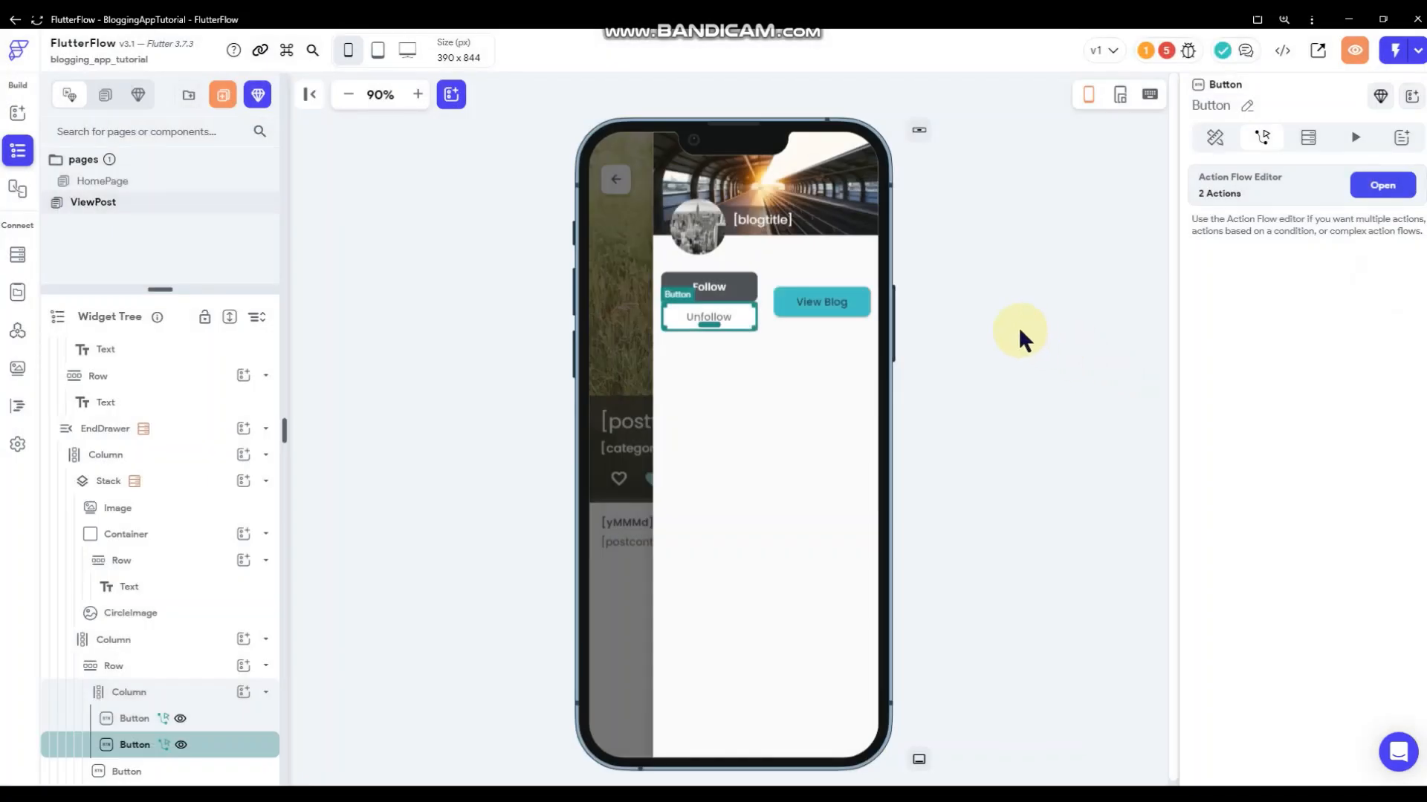
- Add a Divider beneath the row with the Follow and View Blog buttons, and give that row bottom padding
click(1017, 325)
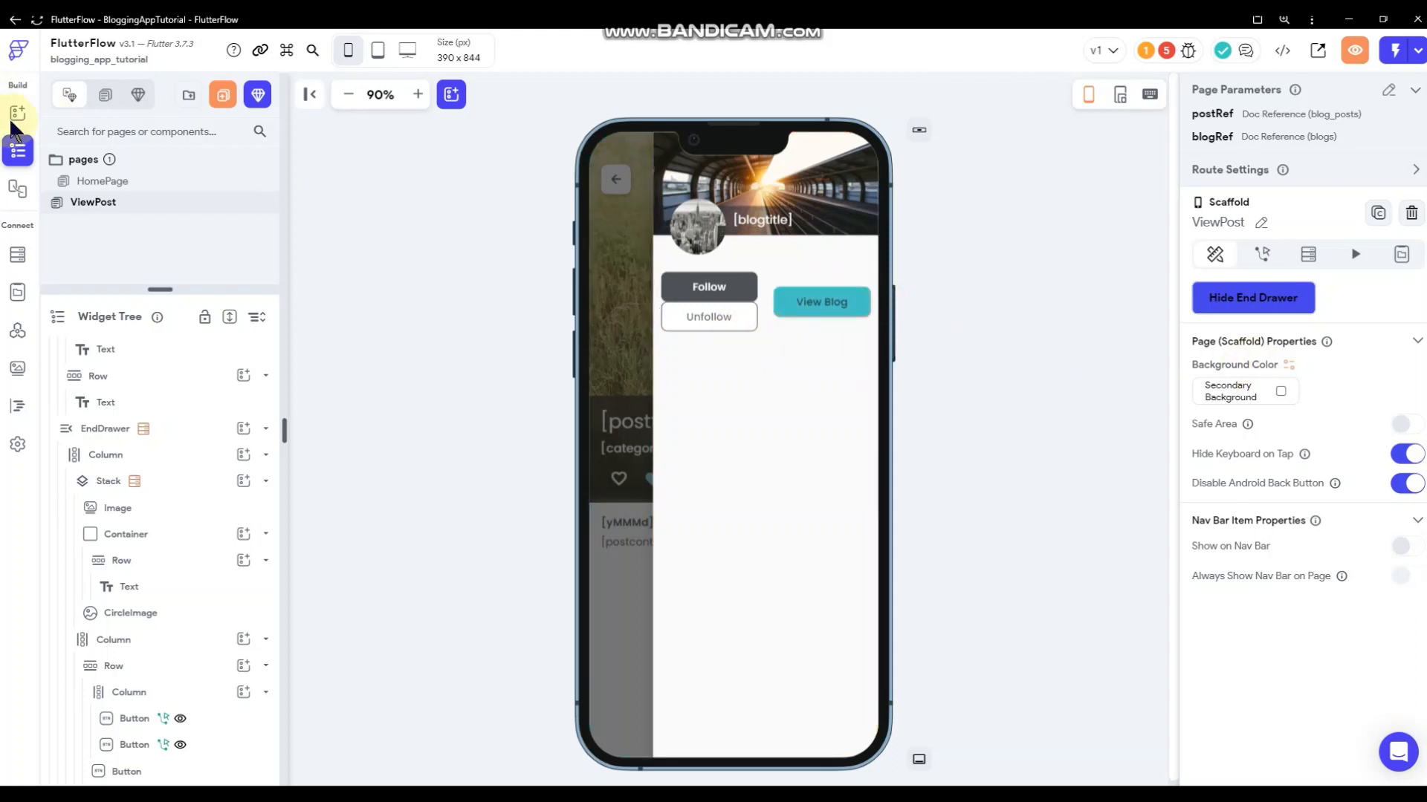
key(ctrl+b)
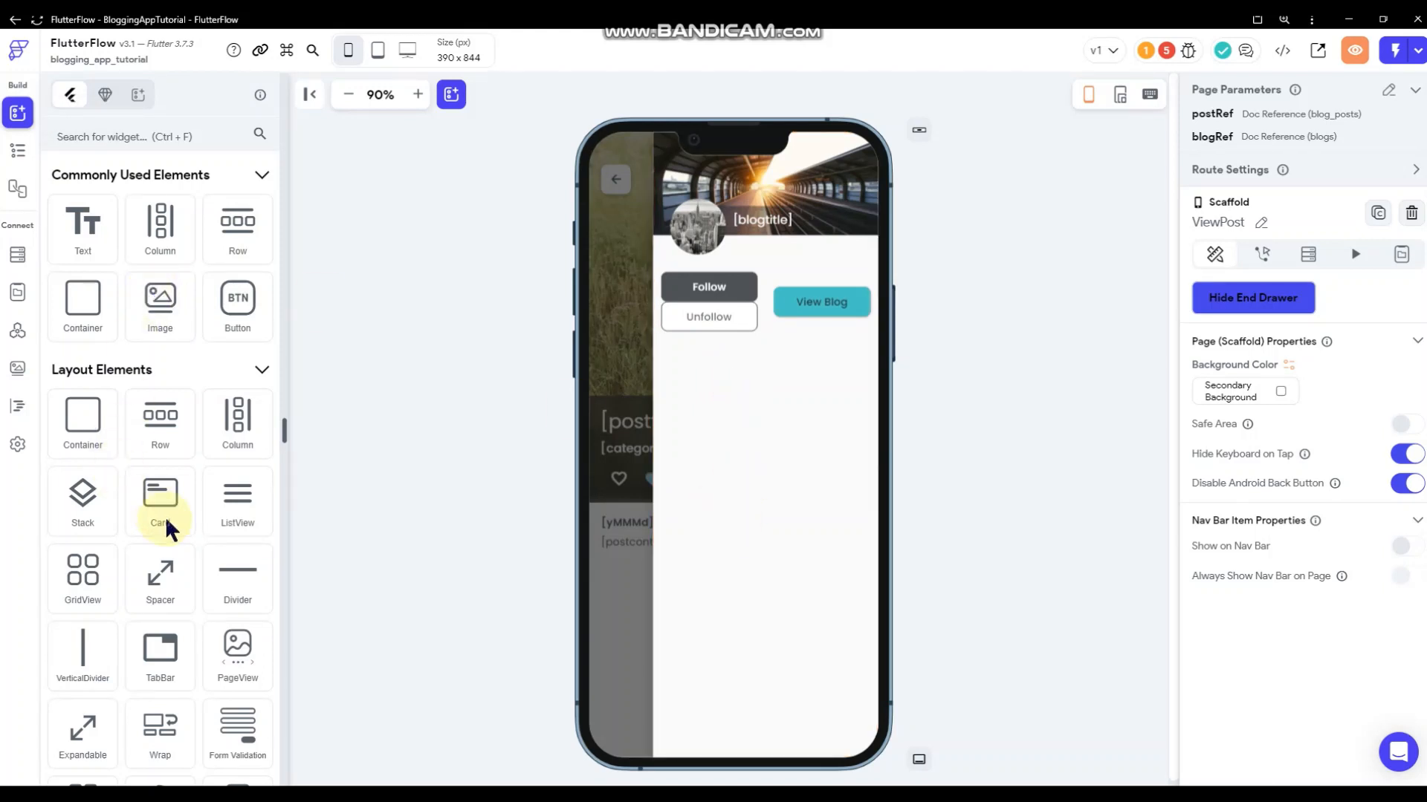
drag(229, 581, 766, 308)
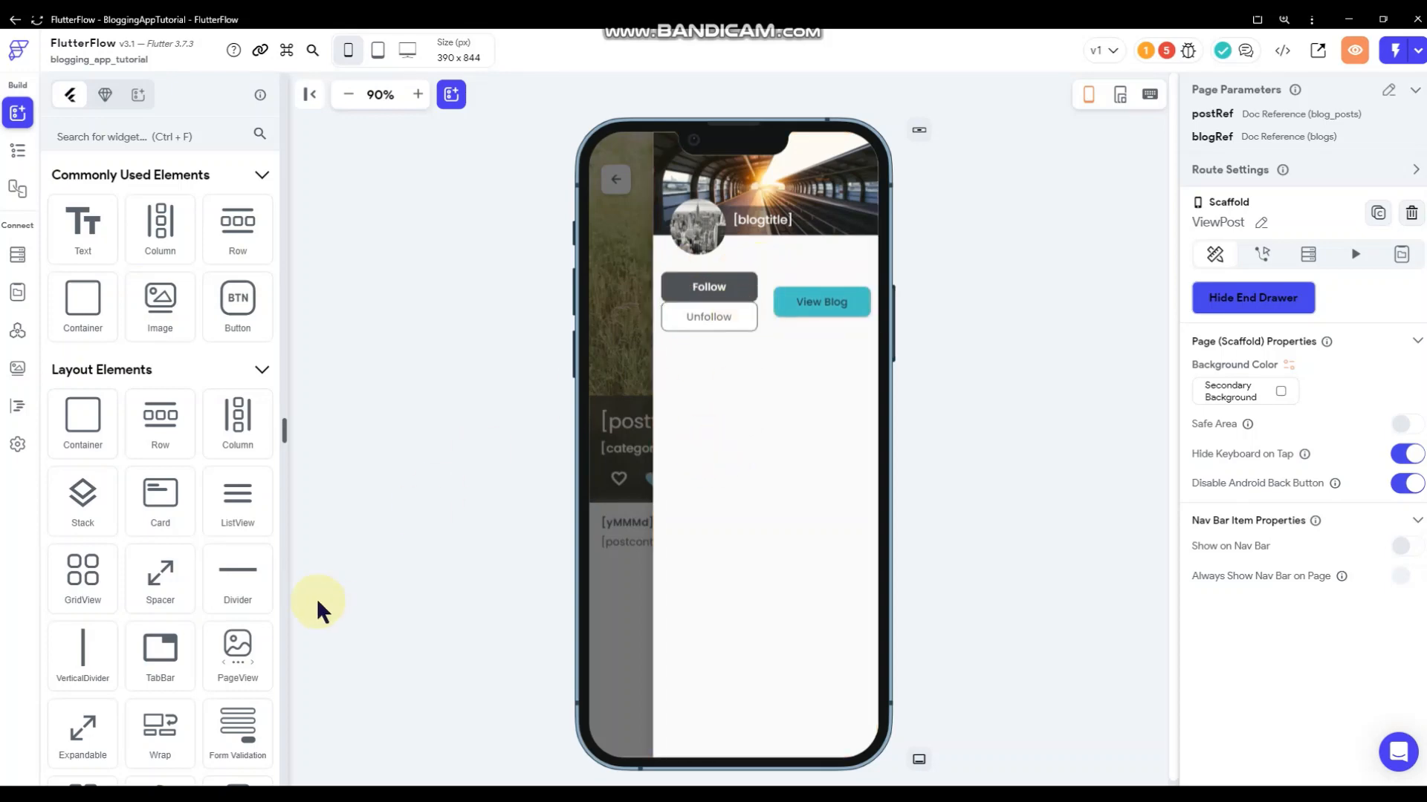
drag(220, 565, 690, 389)
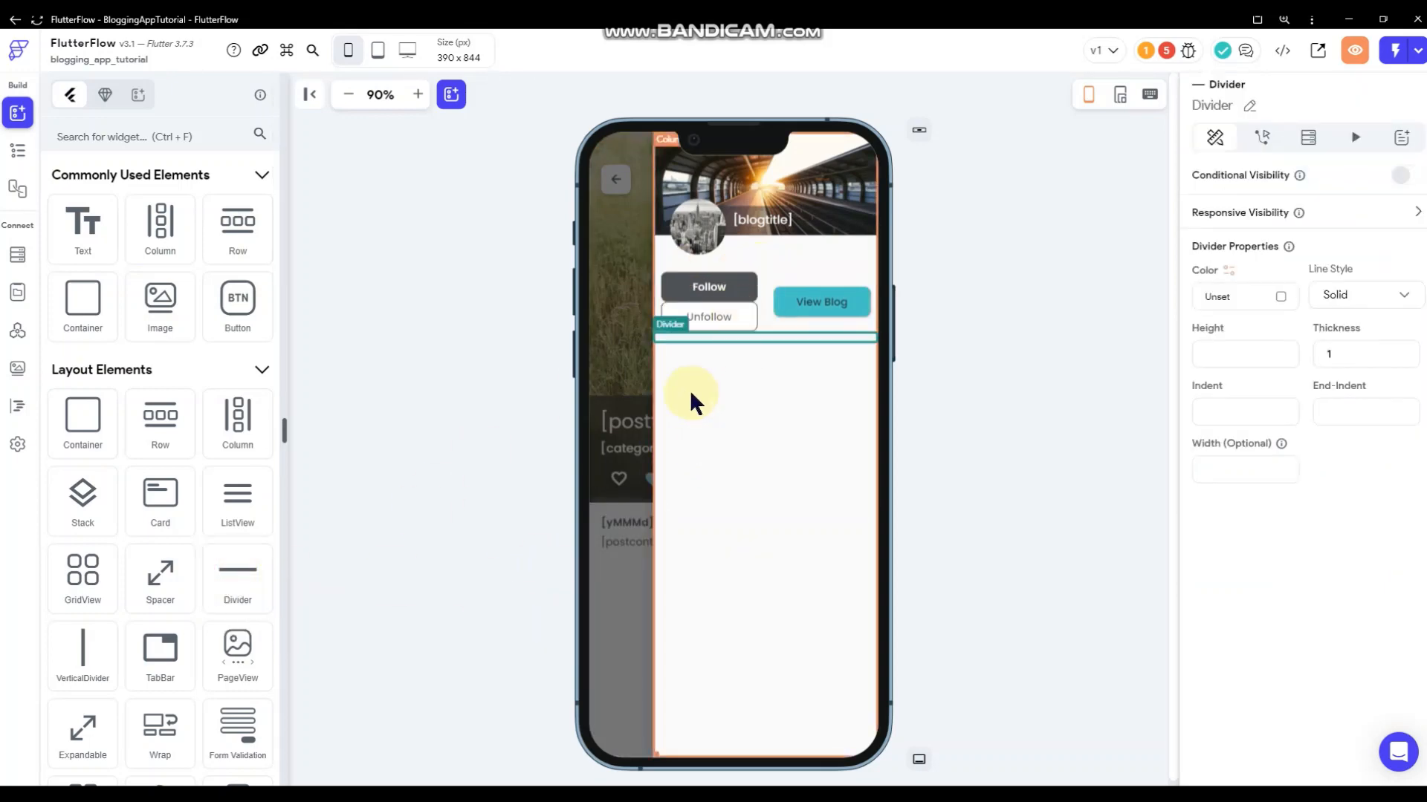
click(772, 330)
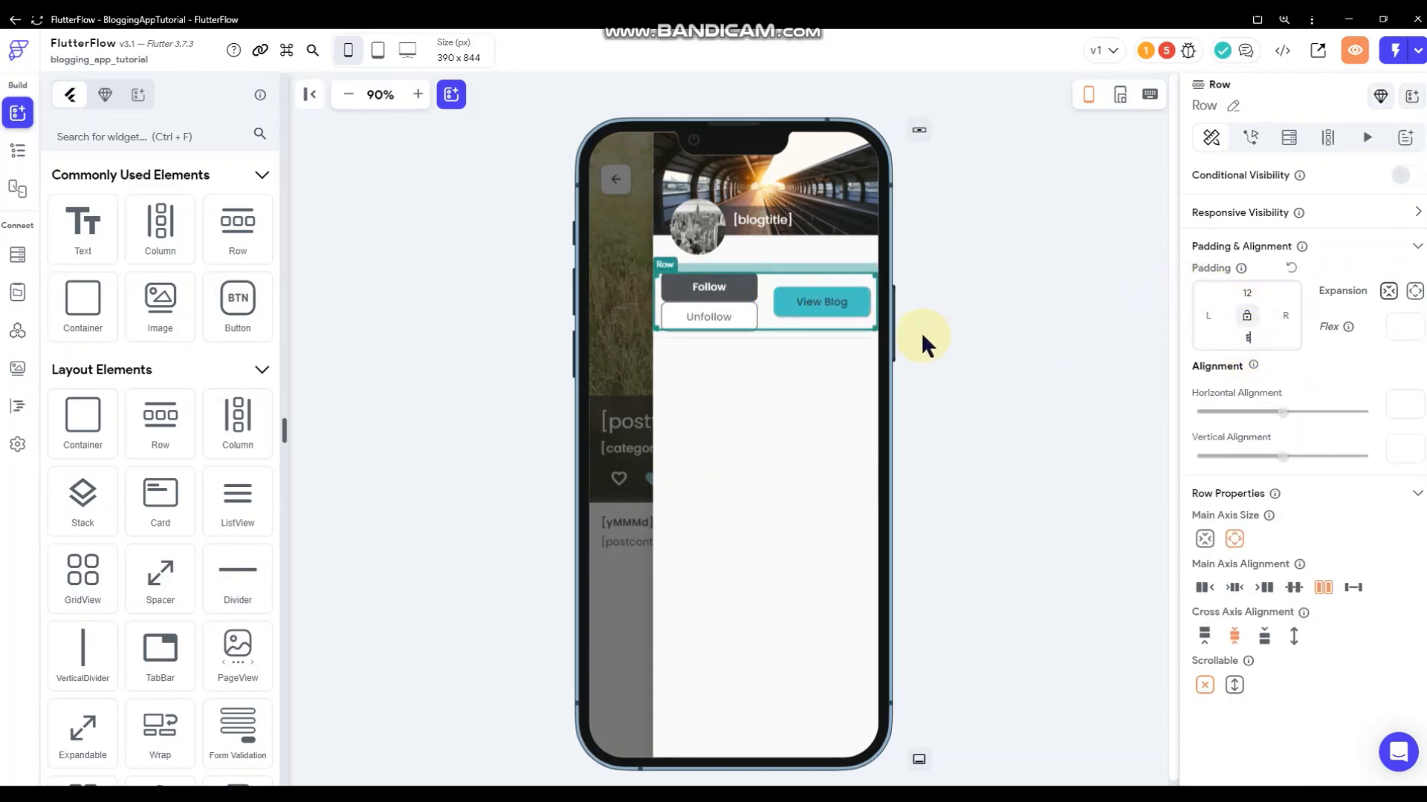
click(1037, 346)
- Set the divider's color to the light turquoise #5146D9D9 from the recent colors
click(837, 355)
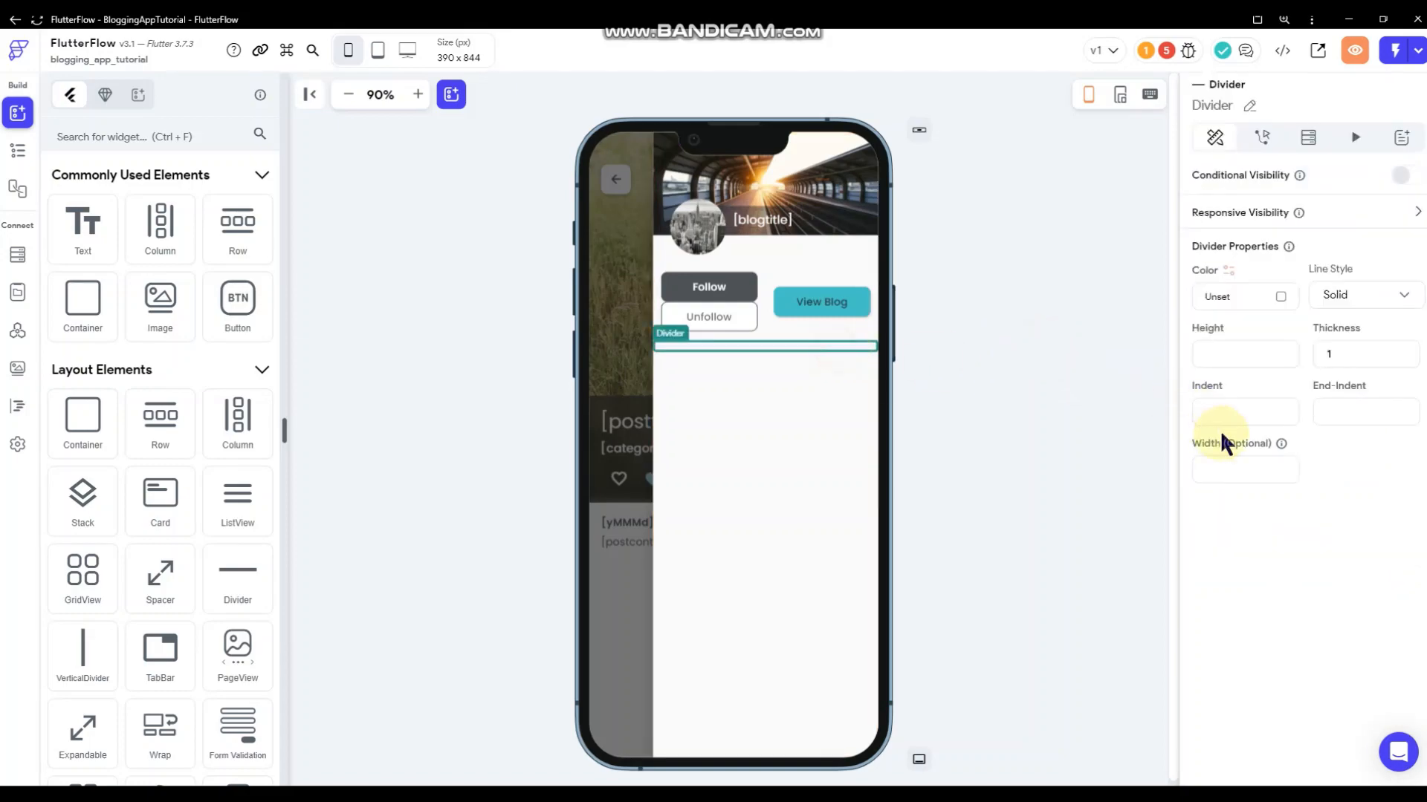
click(1280, 298)
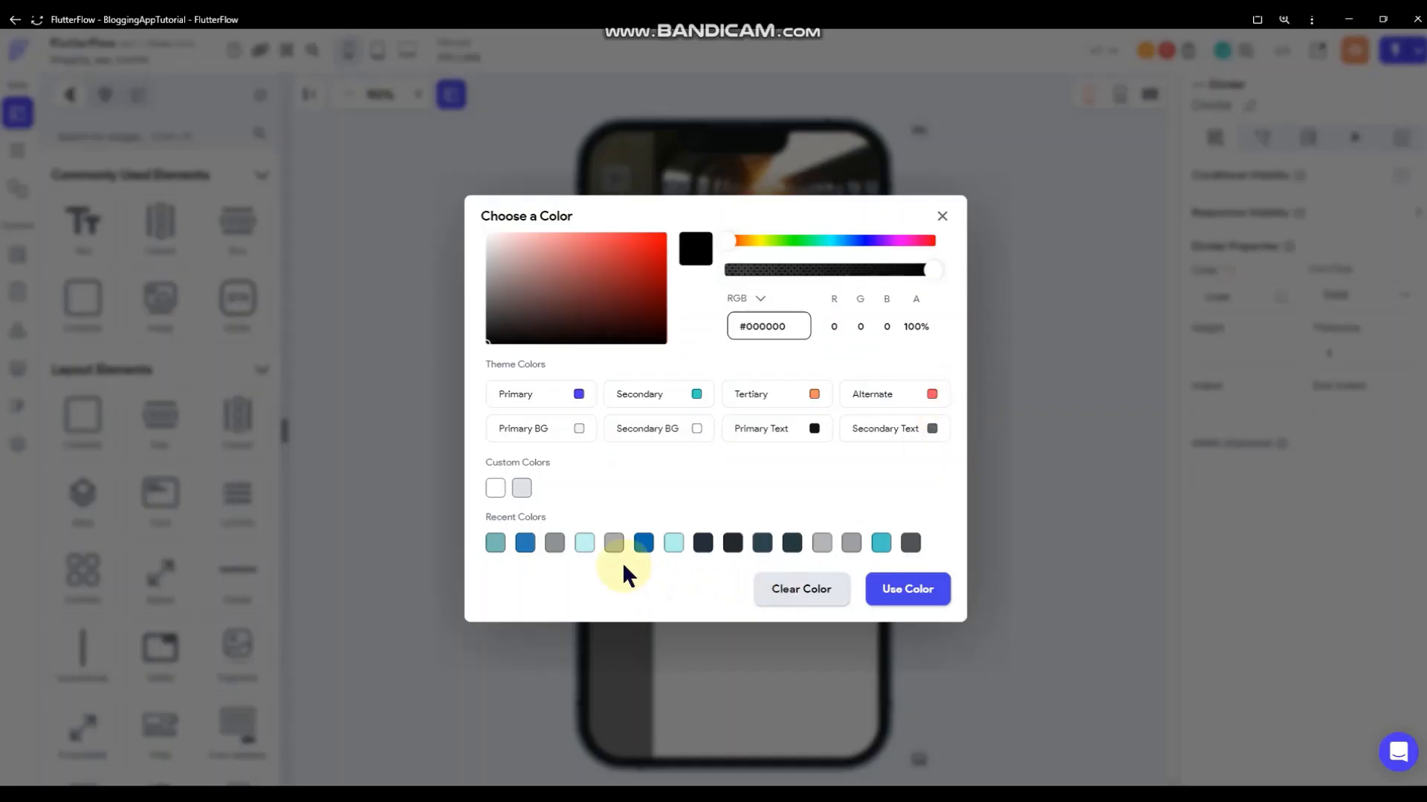
click(586, 544)
click(895, 594)
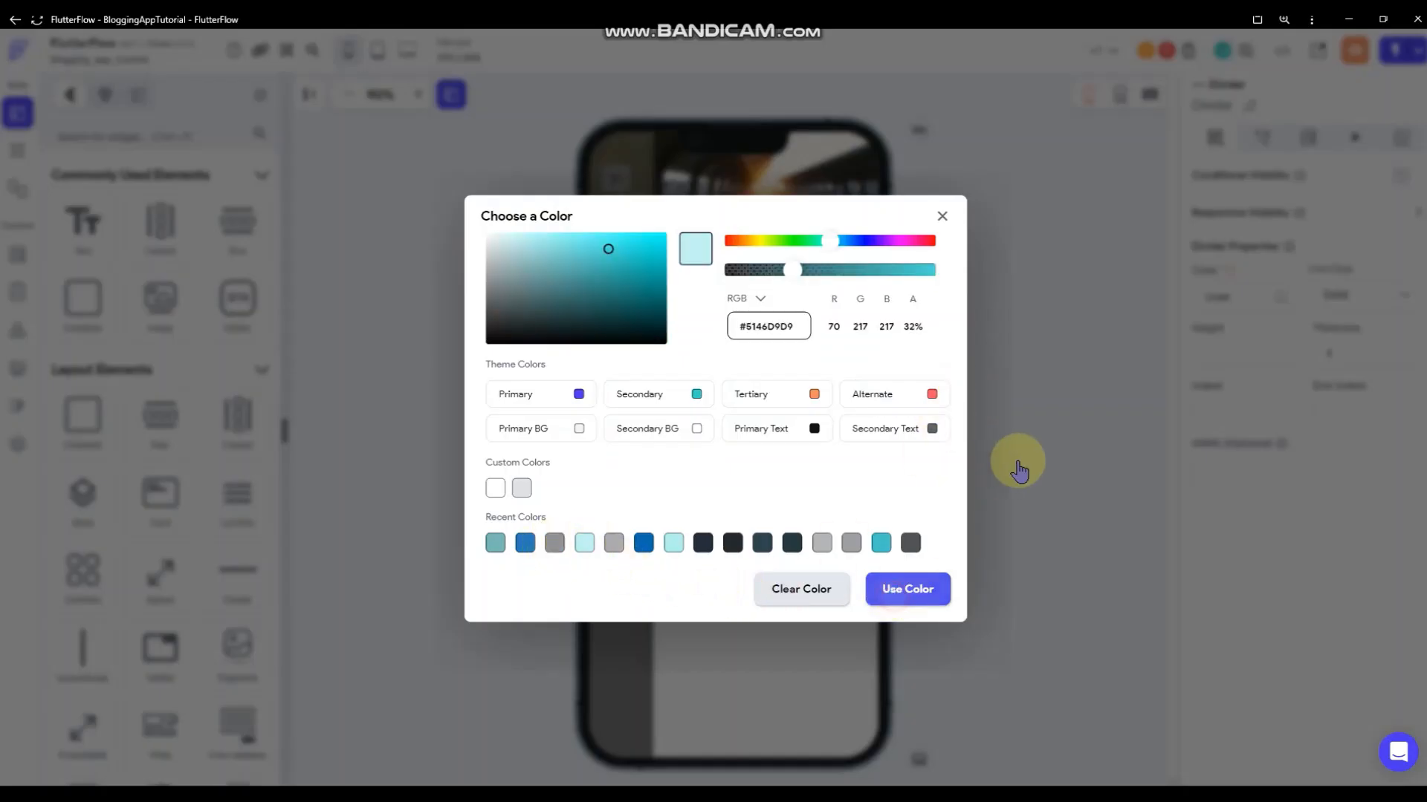
click(1018, 464)
- Change the divider's color to the dark gray #C41A1F24
click(851, 344)
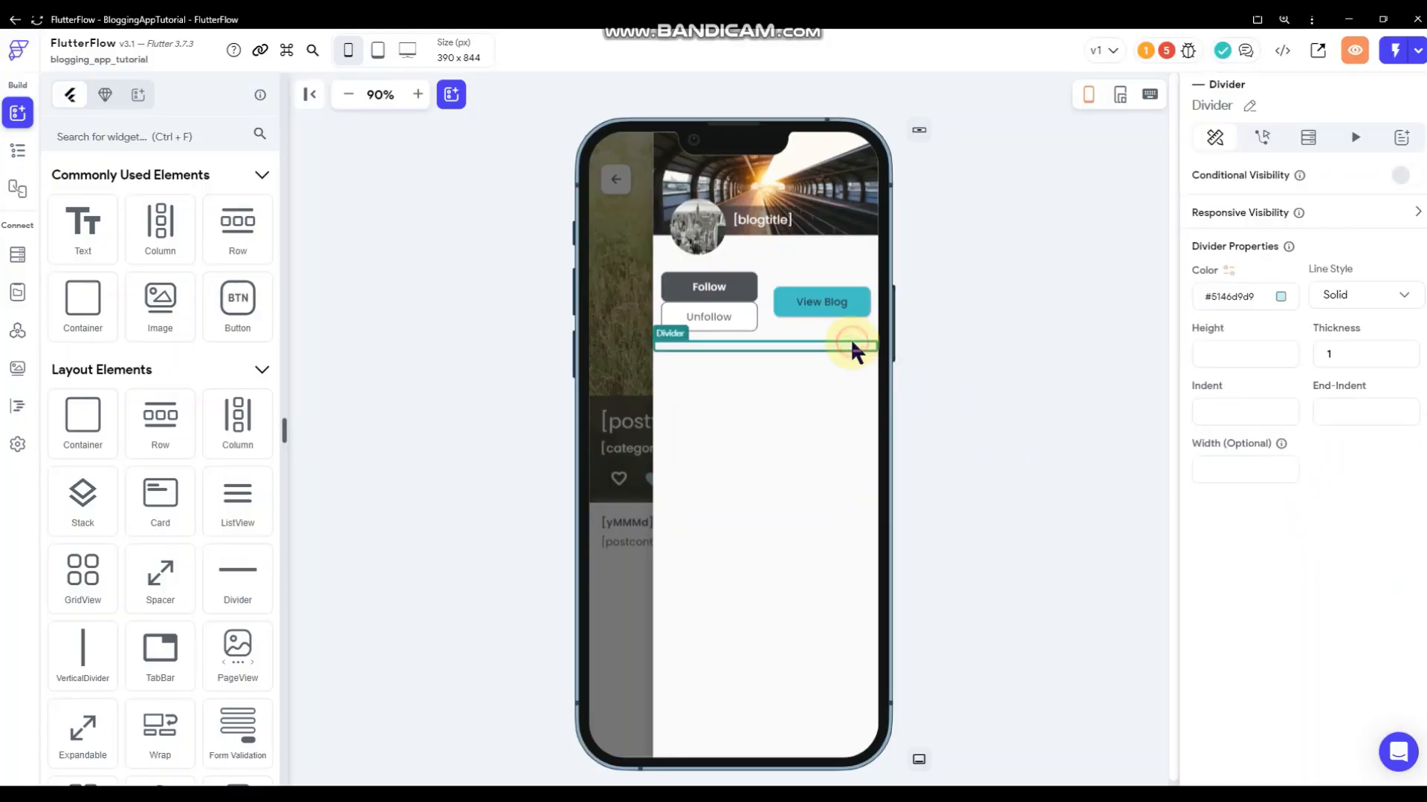
click(1280, 297)
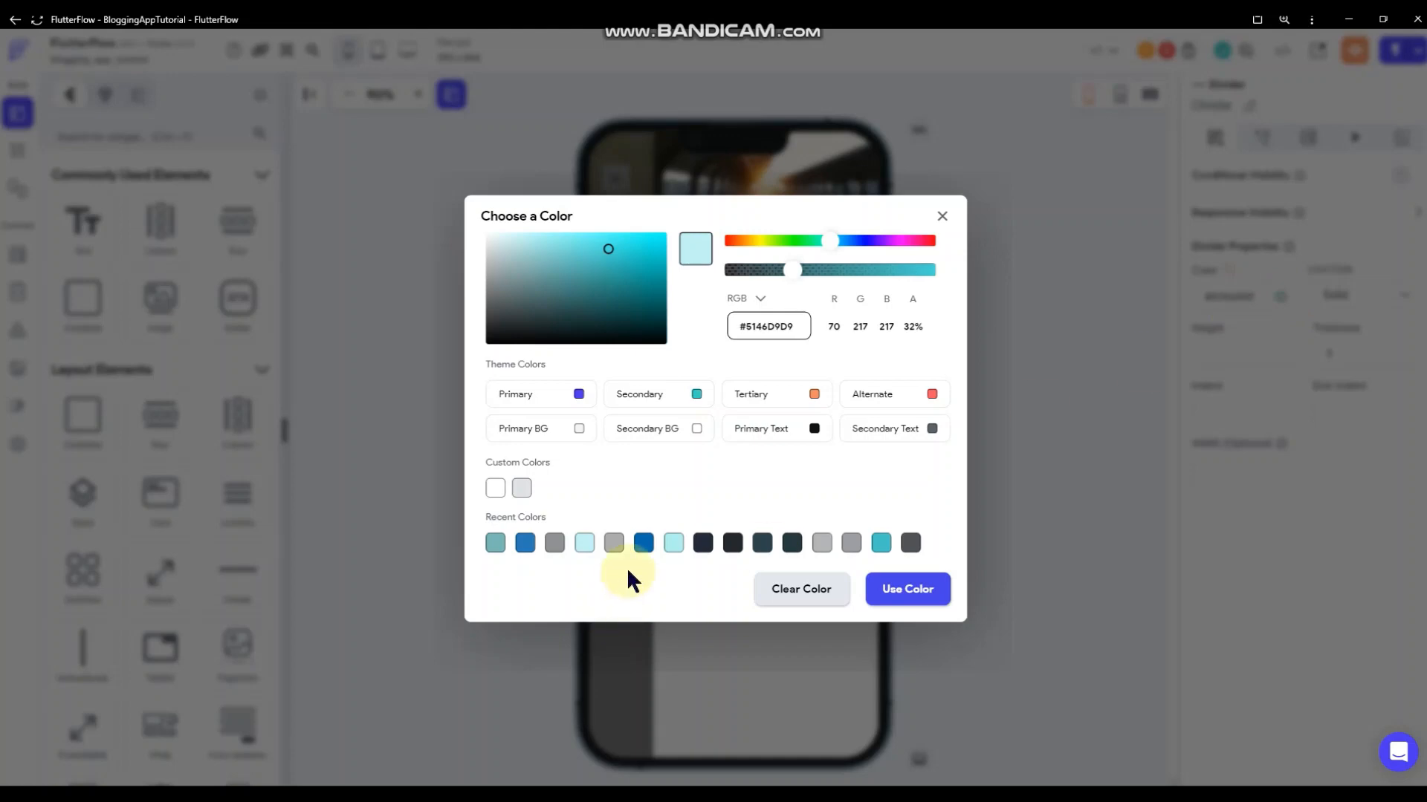
click(792, 542)
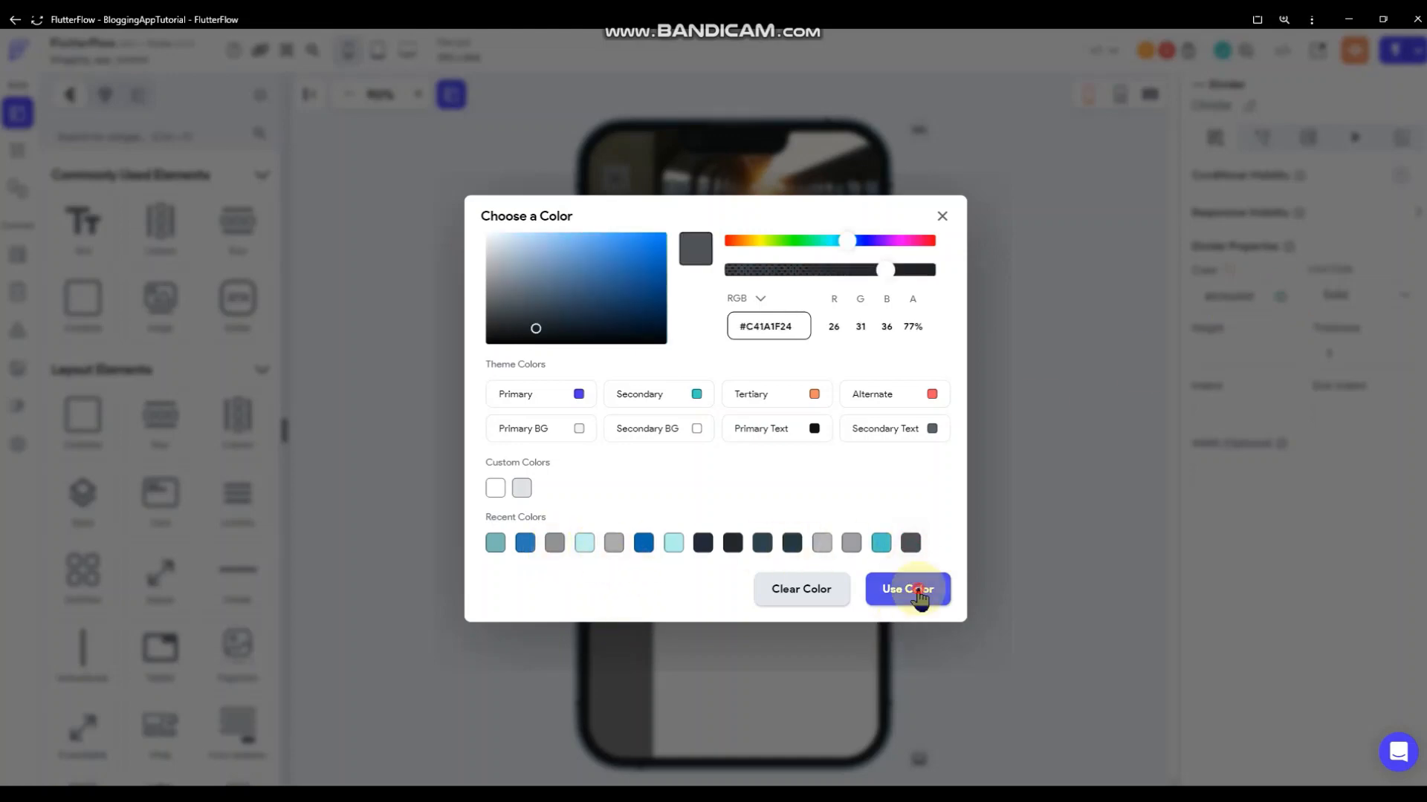
click(907, 588)
click(1039, 453)
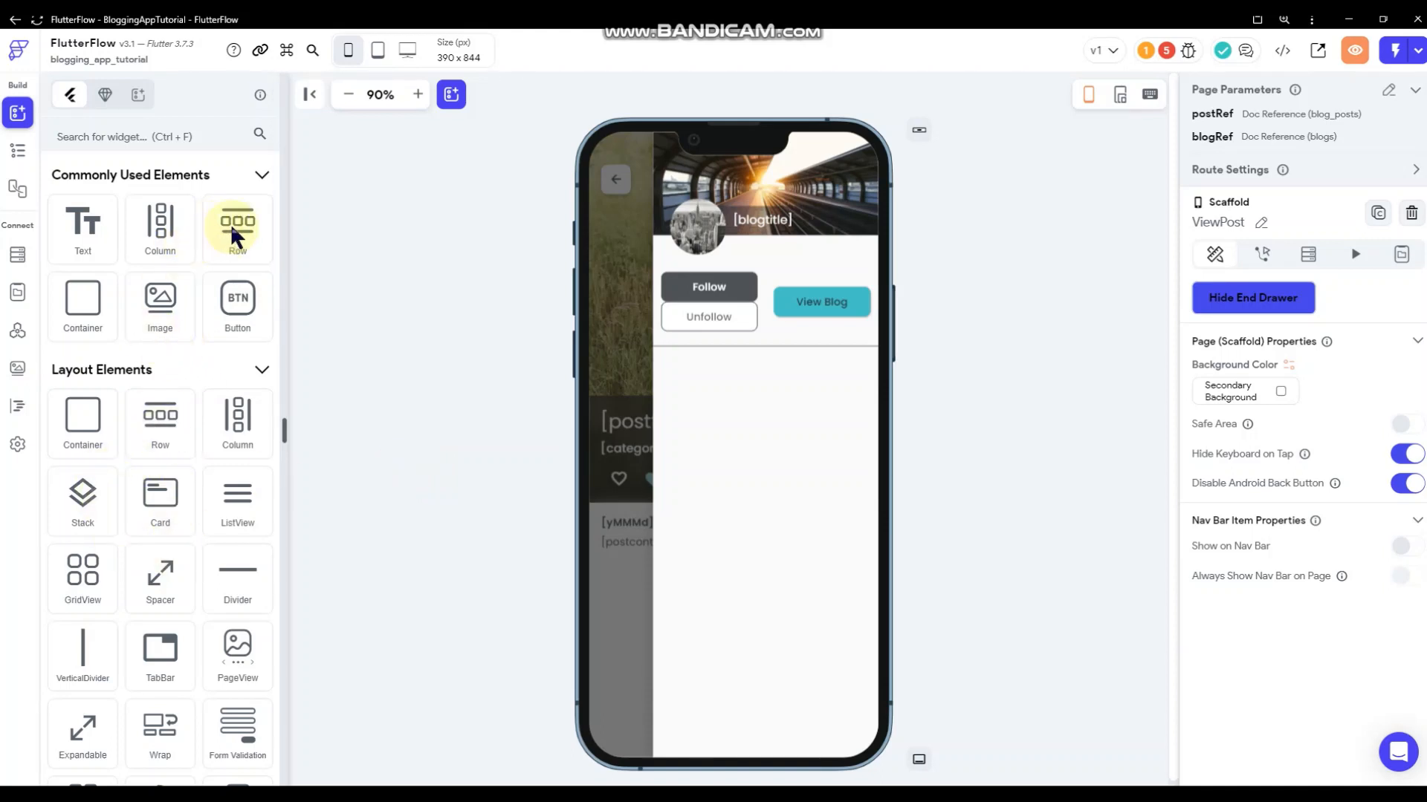
- Add a Row below the divider with a top padding of 8 and a left padding of 12
drag(231, 224, 708, 410)
click(1245, 291)
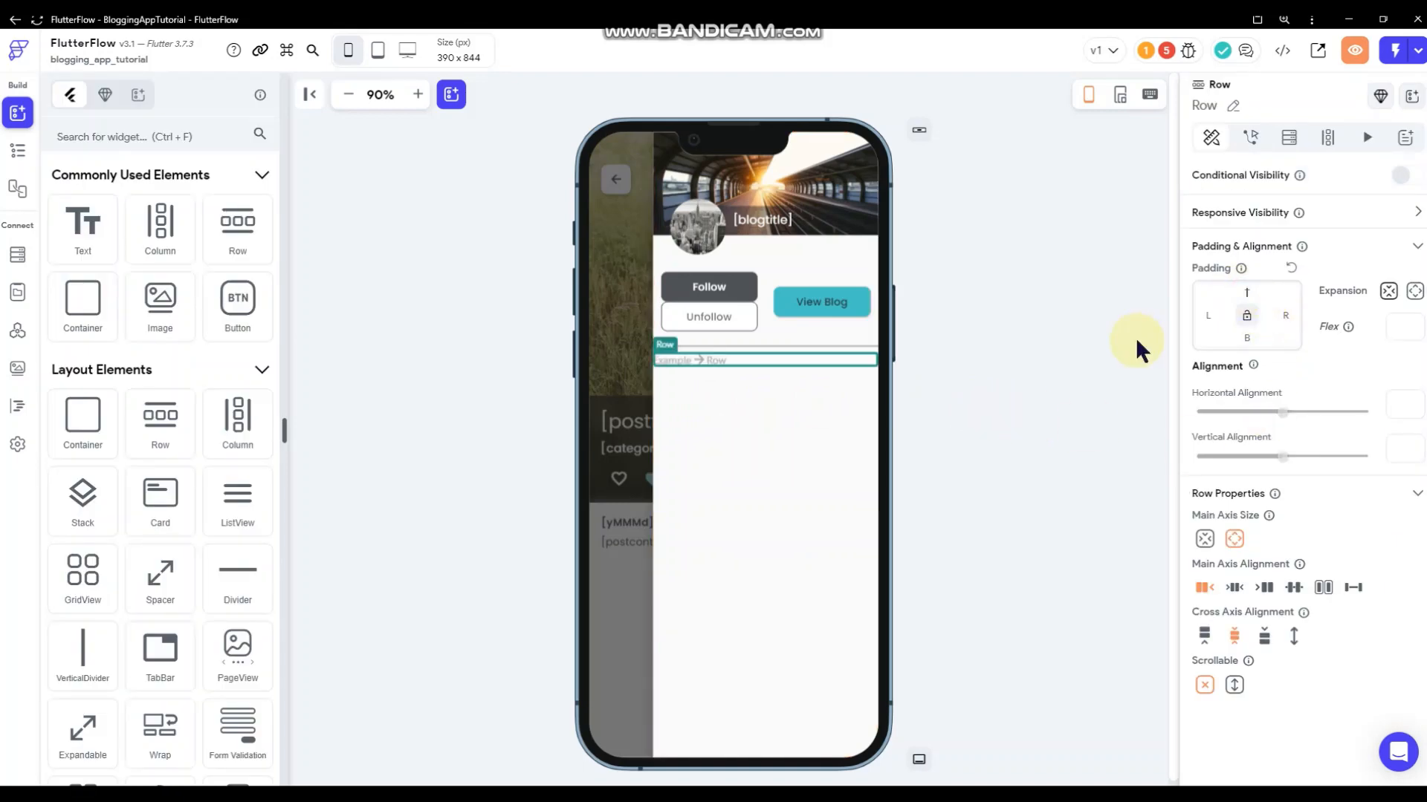
text(8)
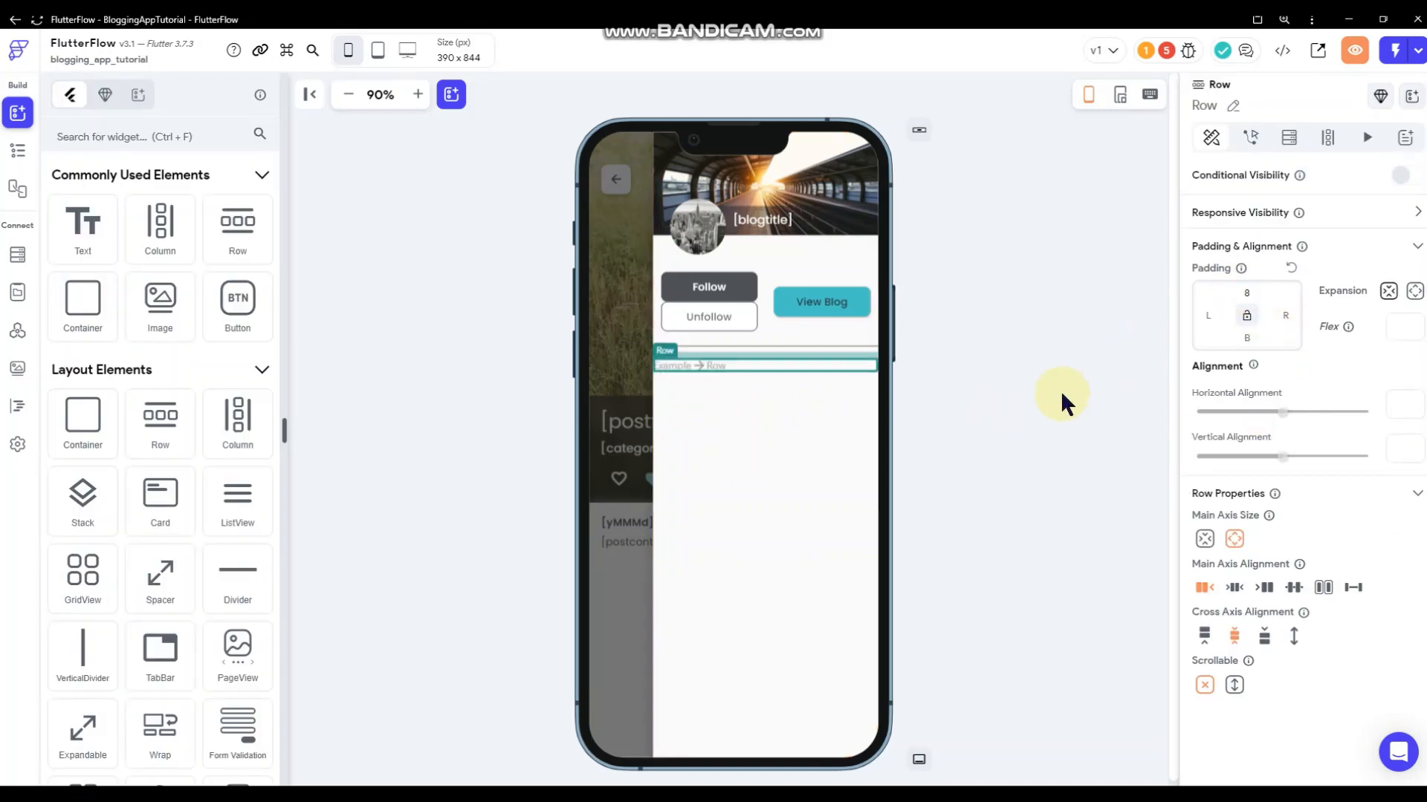
click(1208, 316)
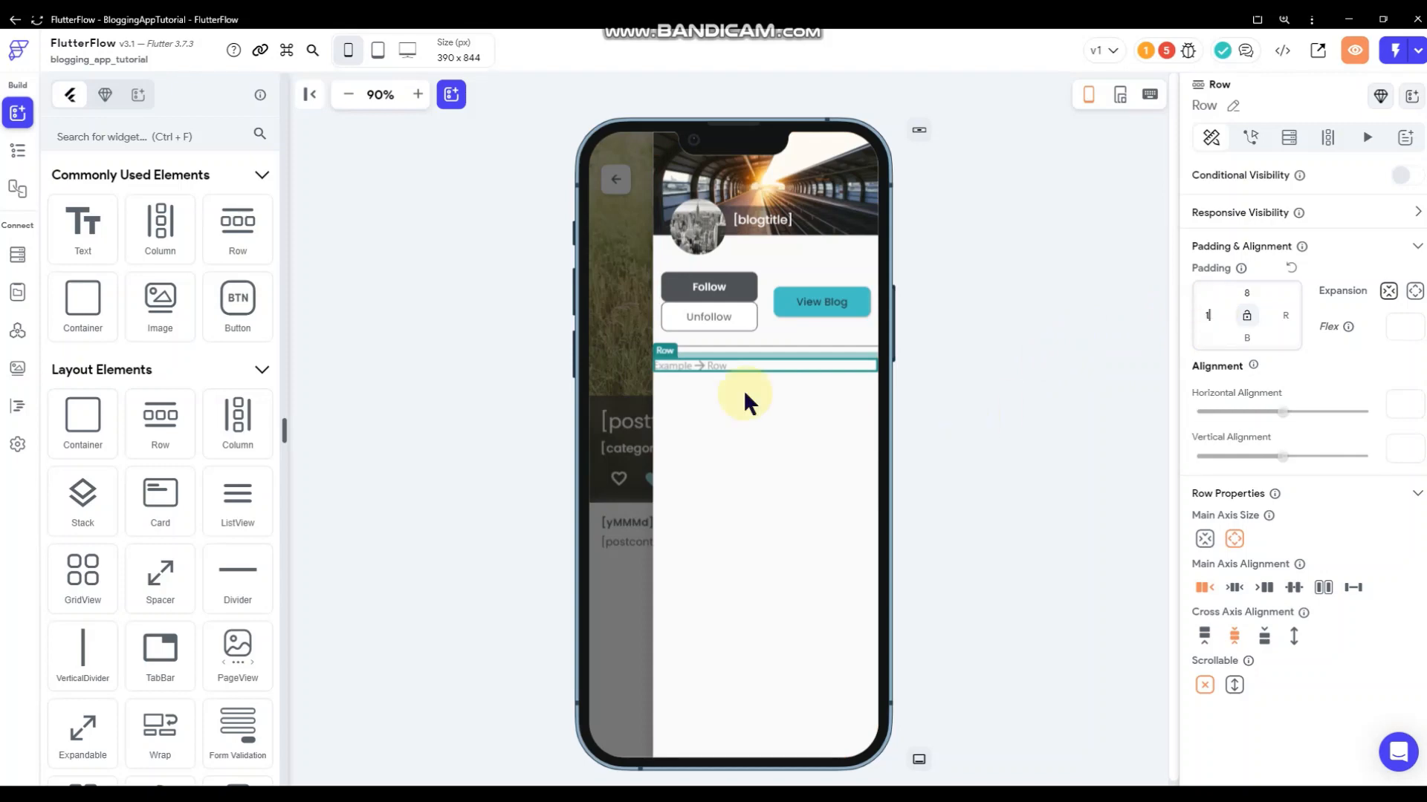
text(12)
- Place a Text widget in the new row and set its text to "Recent posts"
drag(95, 225, 732, 362)
click(1281, 198)
key(ctrl+a)
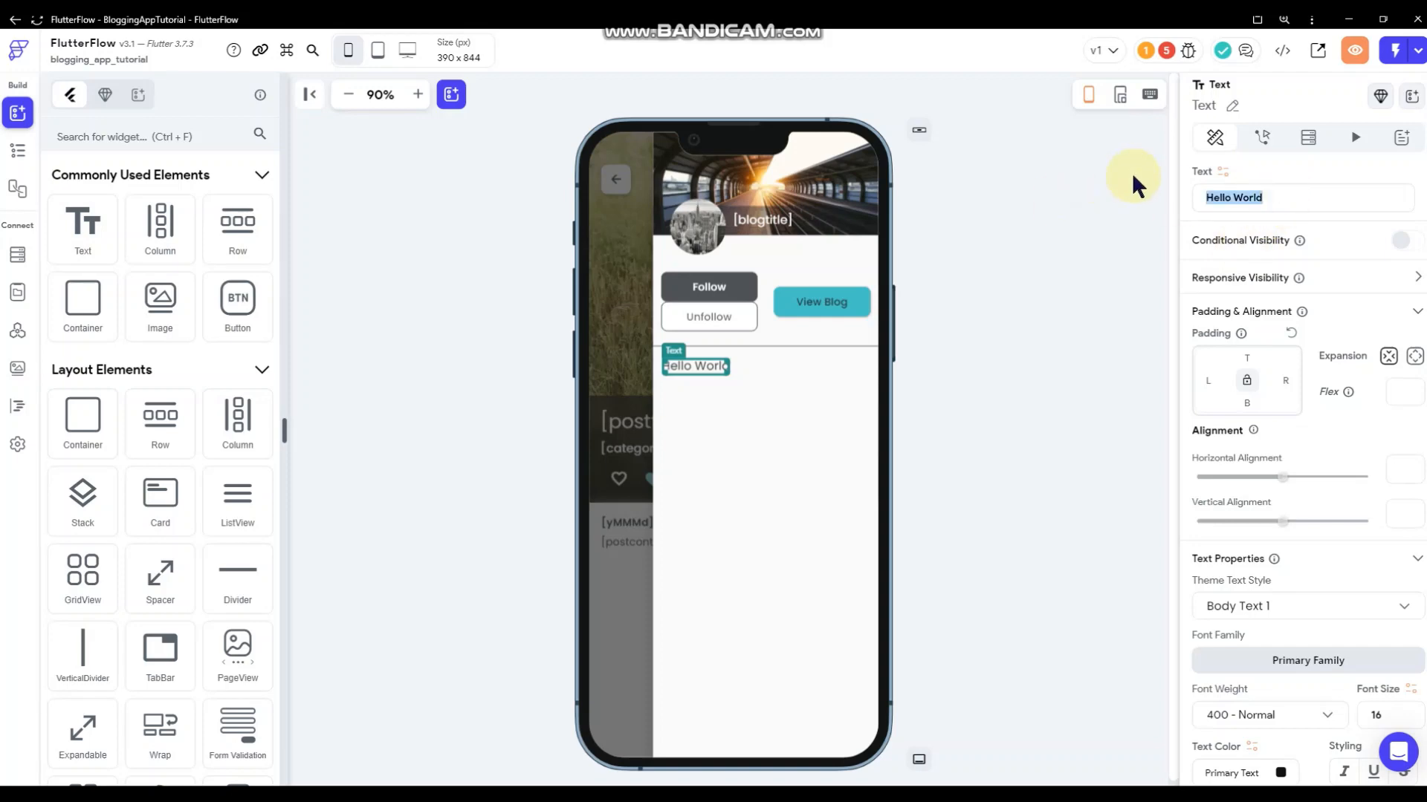
text(Recent posts)
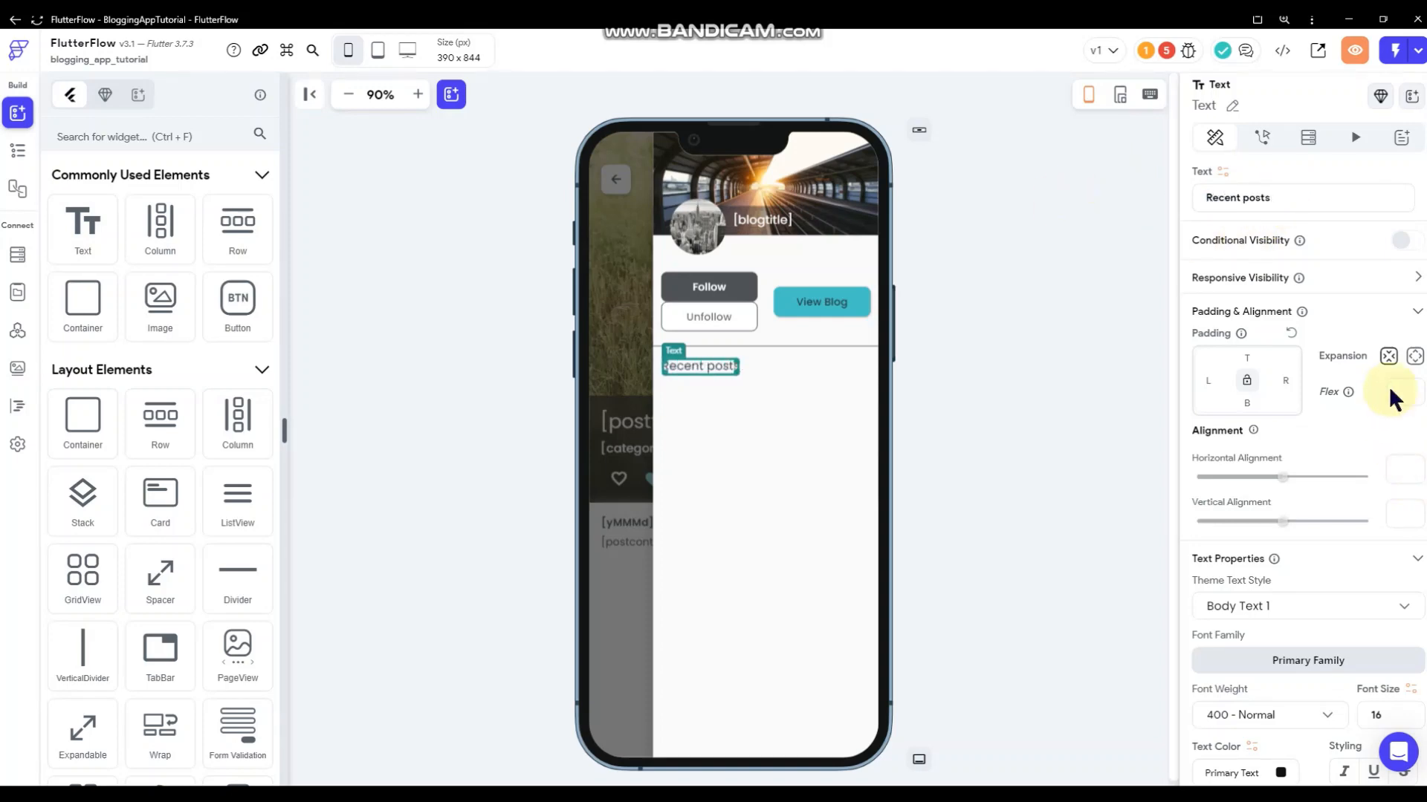
- Set the font size of the Recent posts text to 15
scroll(1412, 638, down, 1)
click(1406, 641)
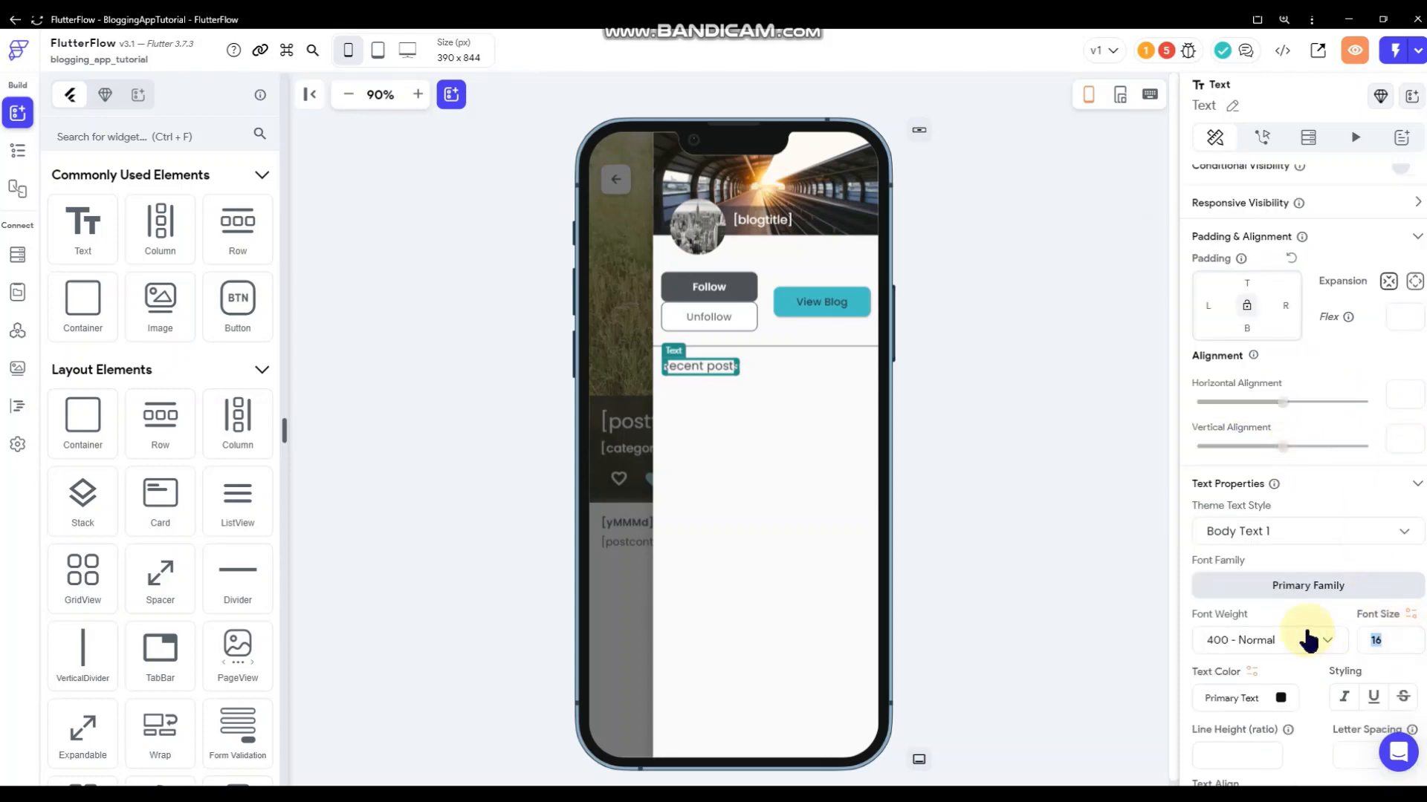
text(15)
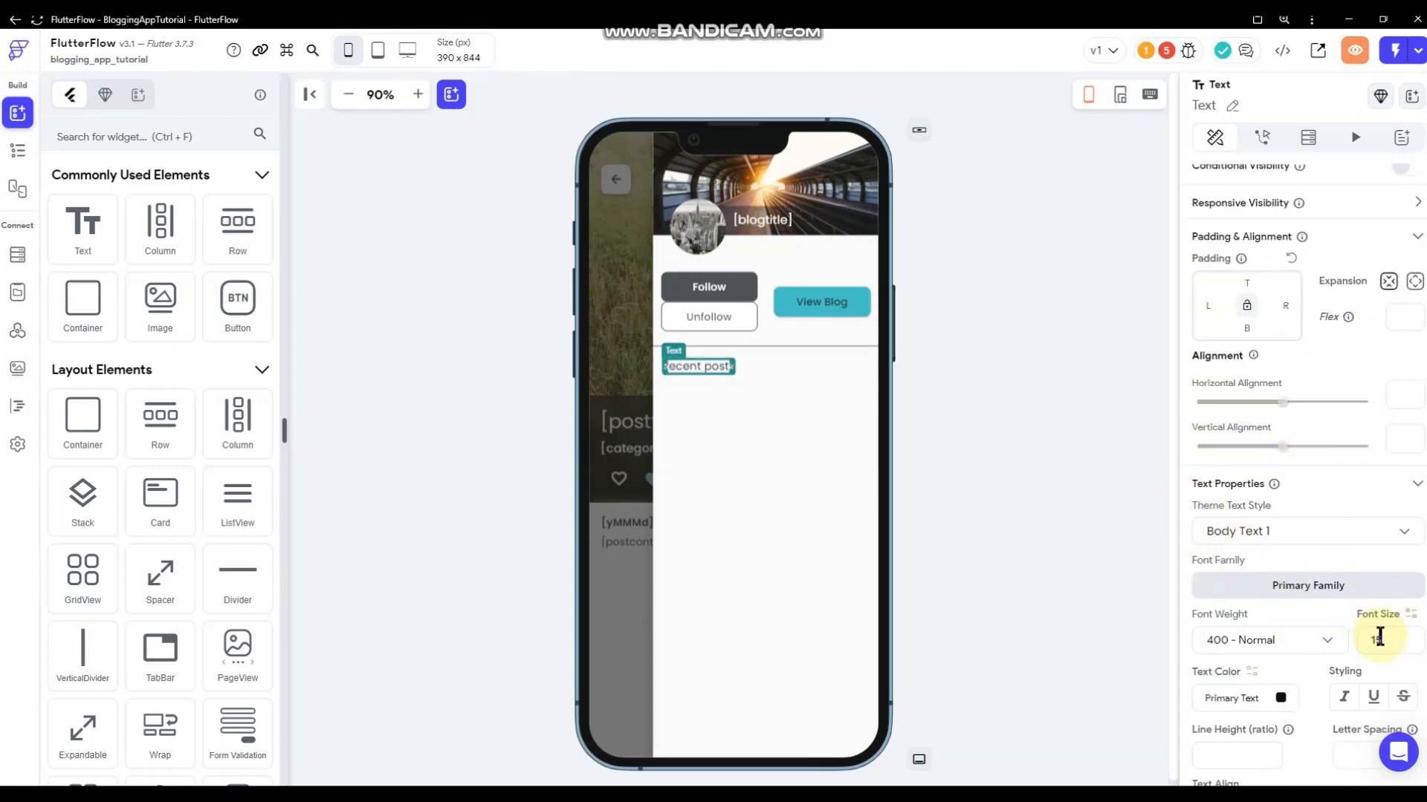
click(1408, 637)
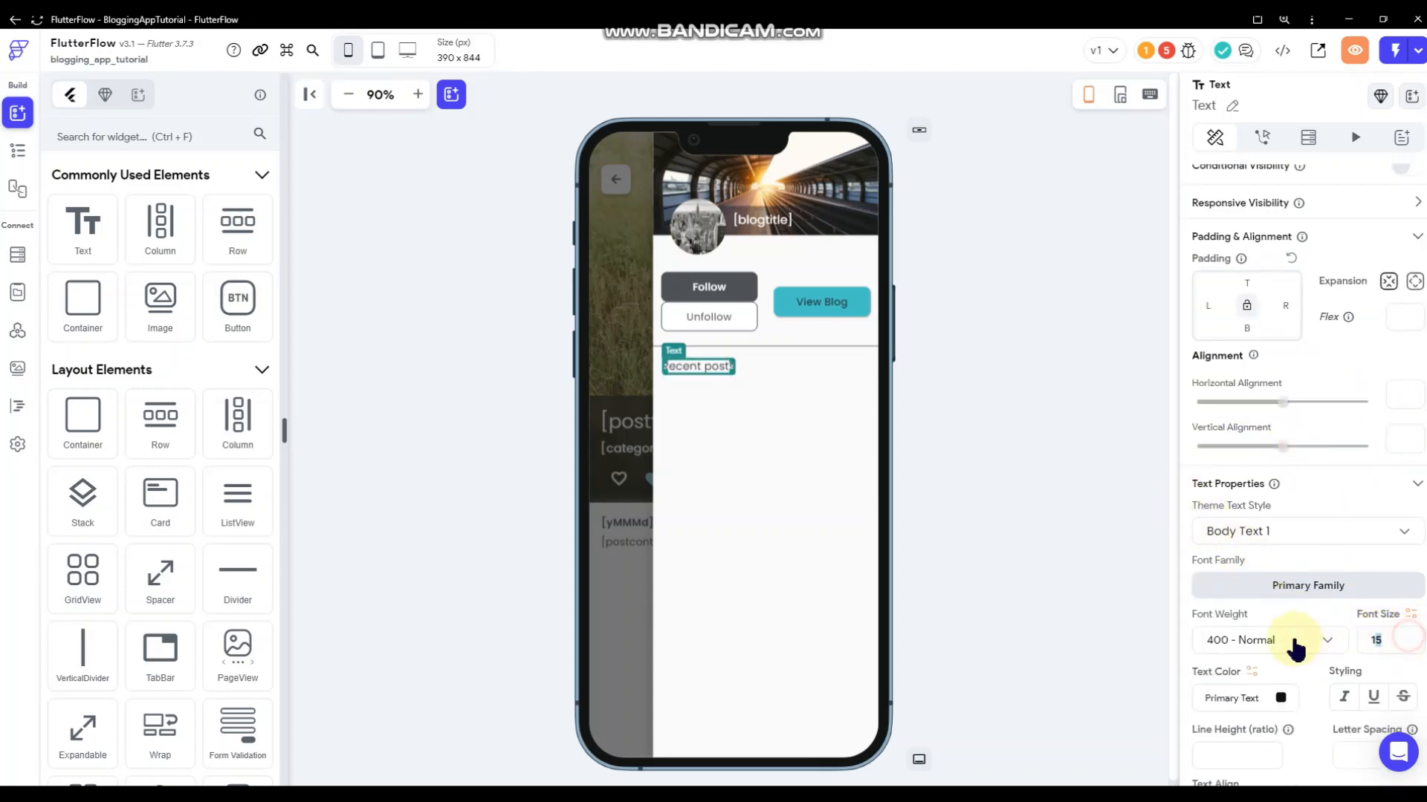
click(1018, 360)
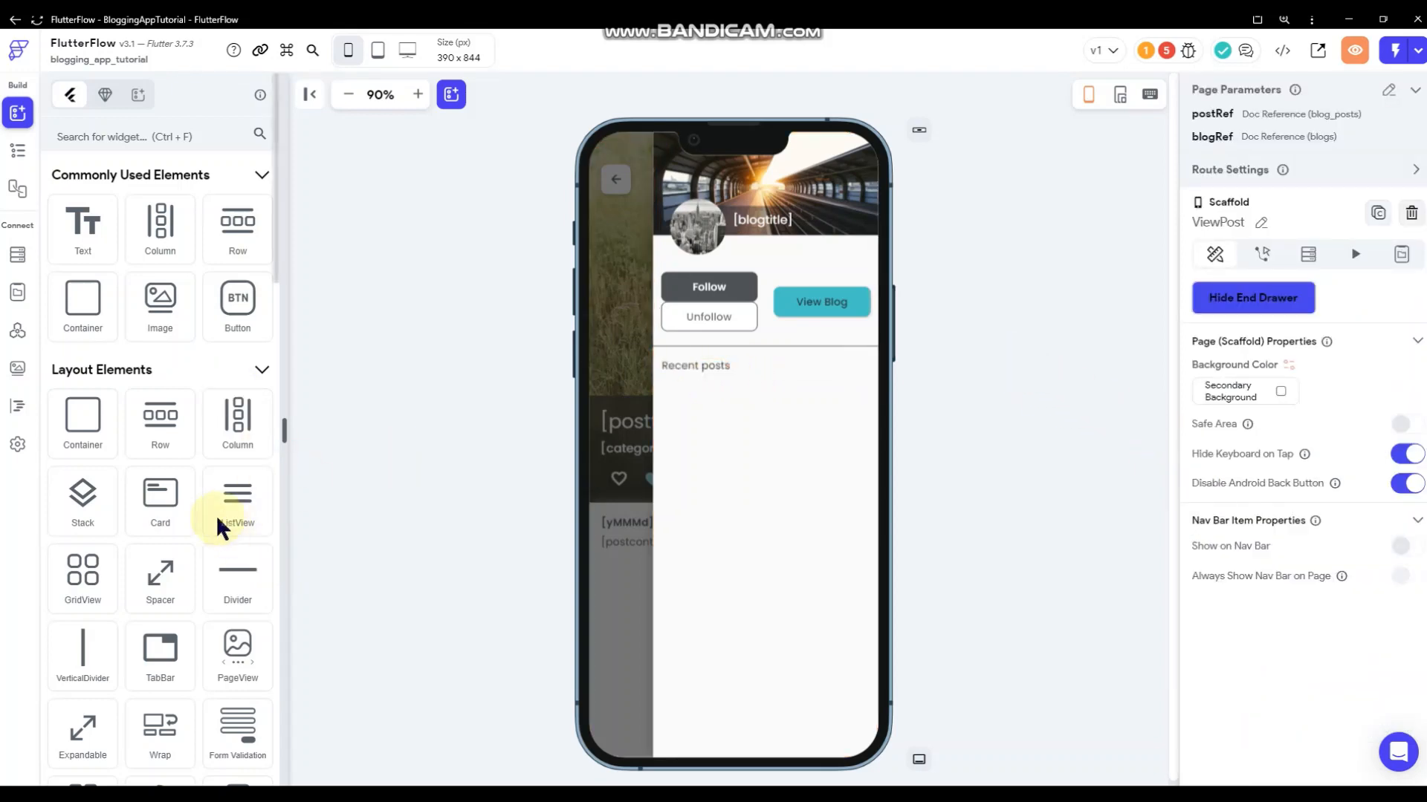
- Add a ListView below the Recent posts row and adjust its top padding
drag(223, 512, 713, 549)
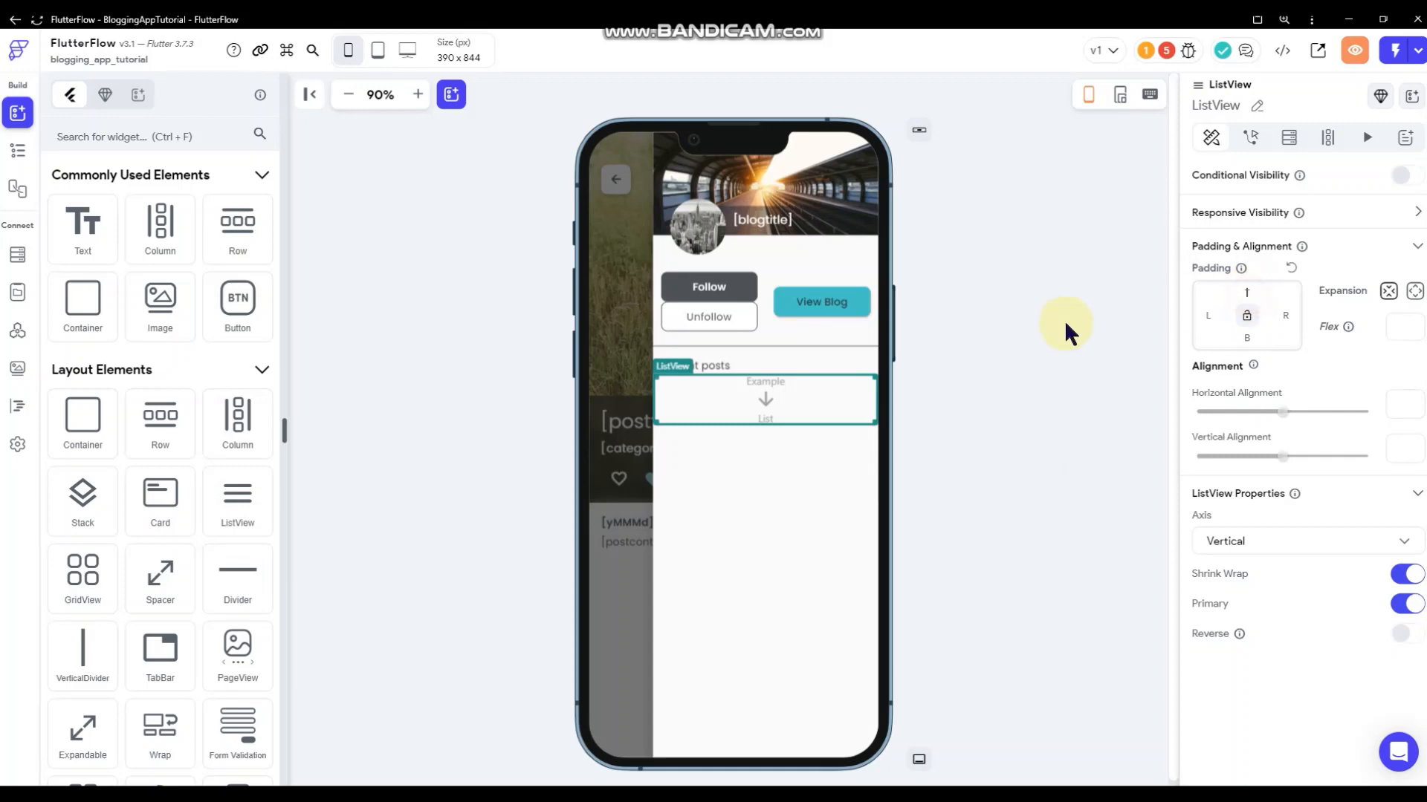
text(12)
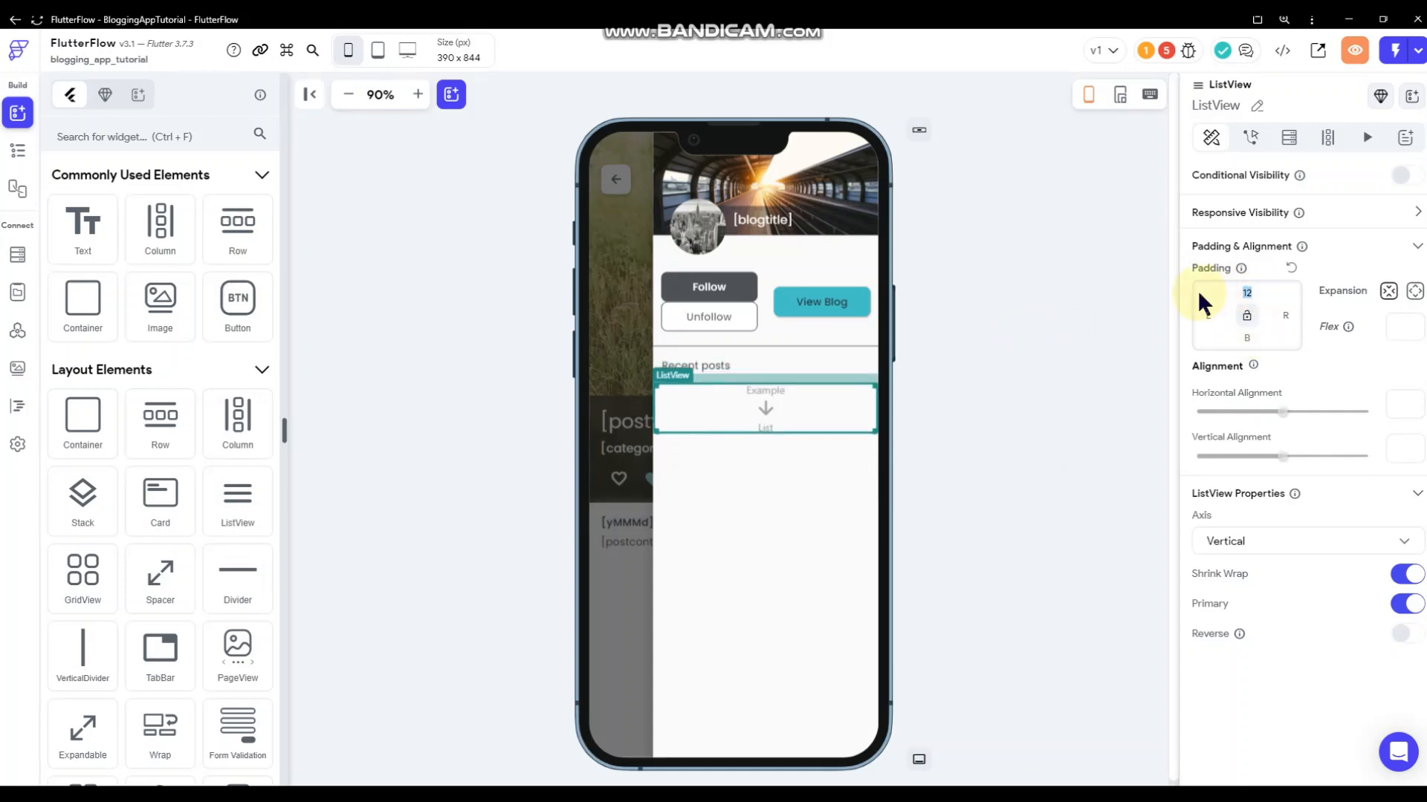
key(BackSpace)
click(1000, 407)
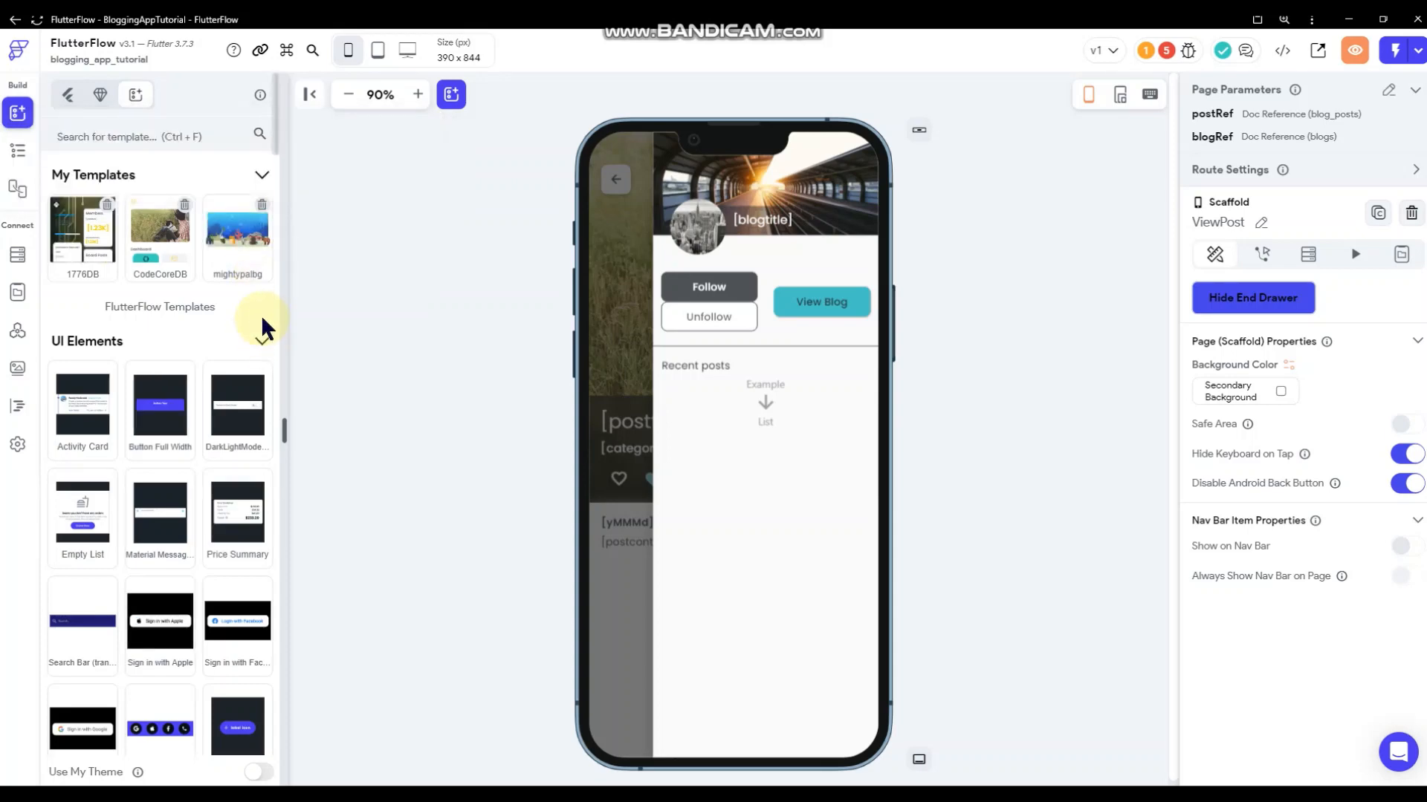
- Find the Card Item 1 template among the card views and place it inside the Recent posts ListView
scroll(262, 446, down, 2)
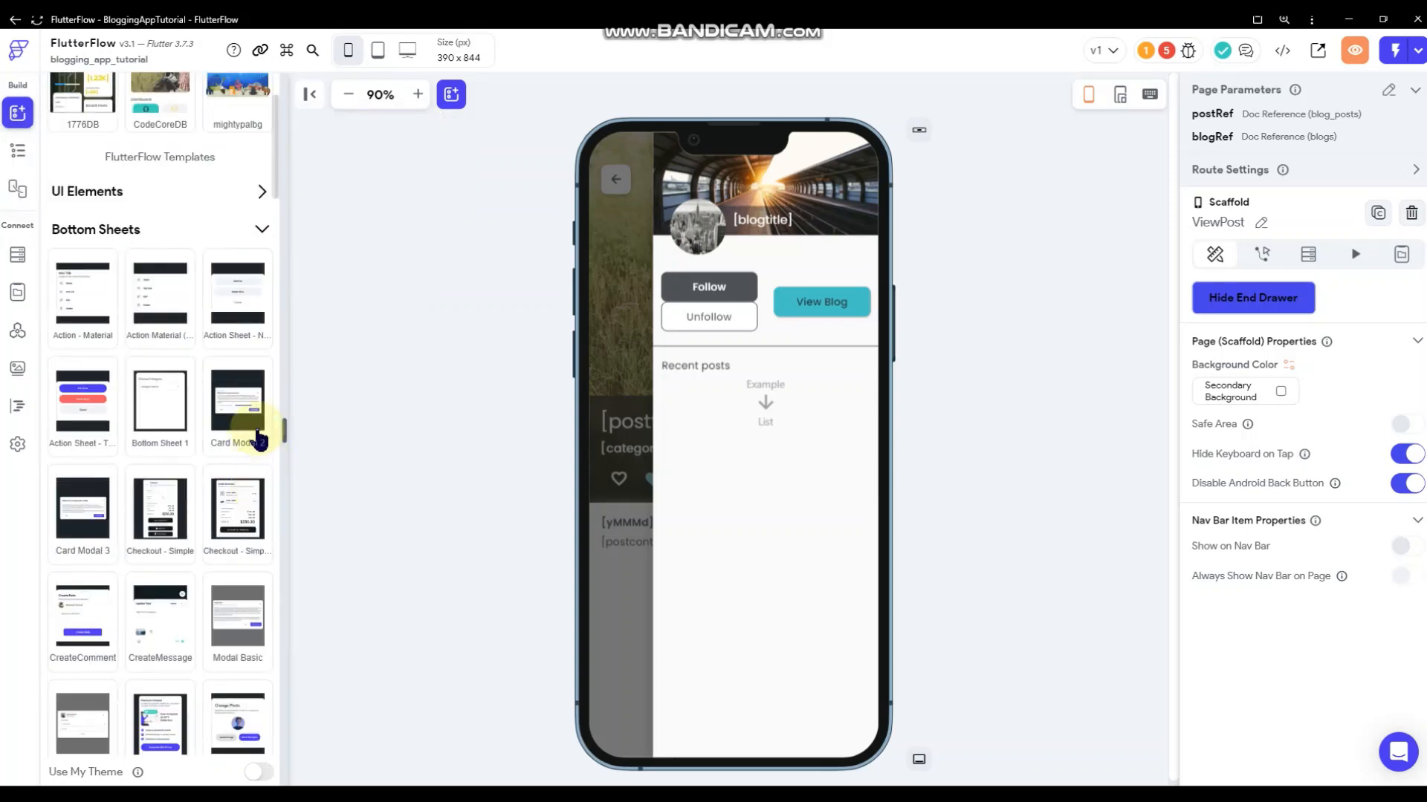
scroll(260, 419, down, 3)
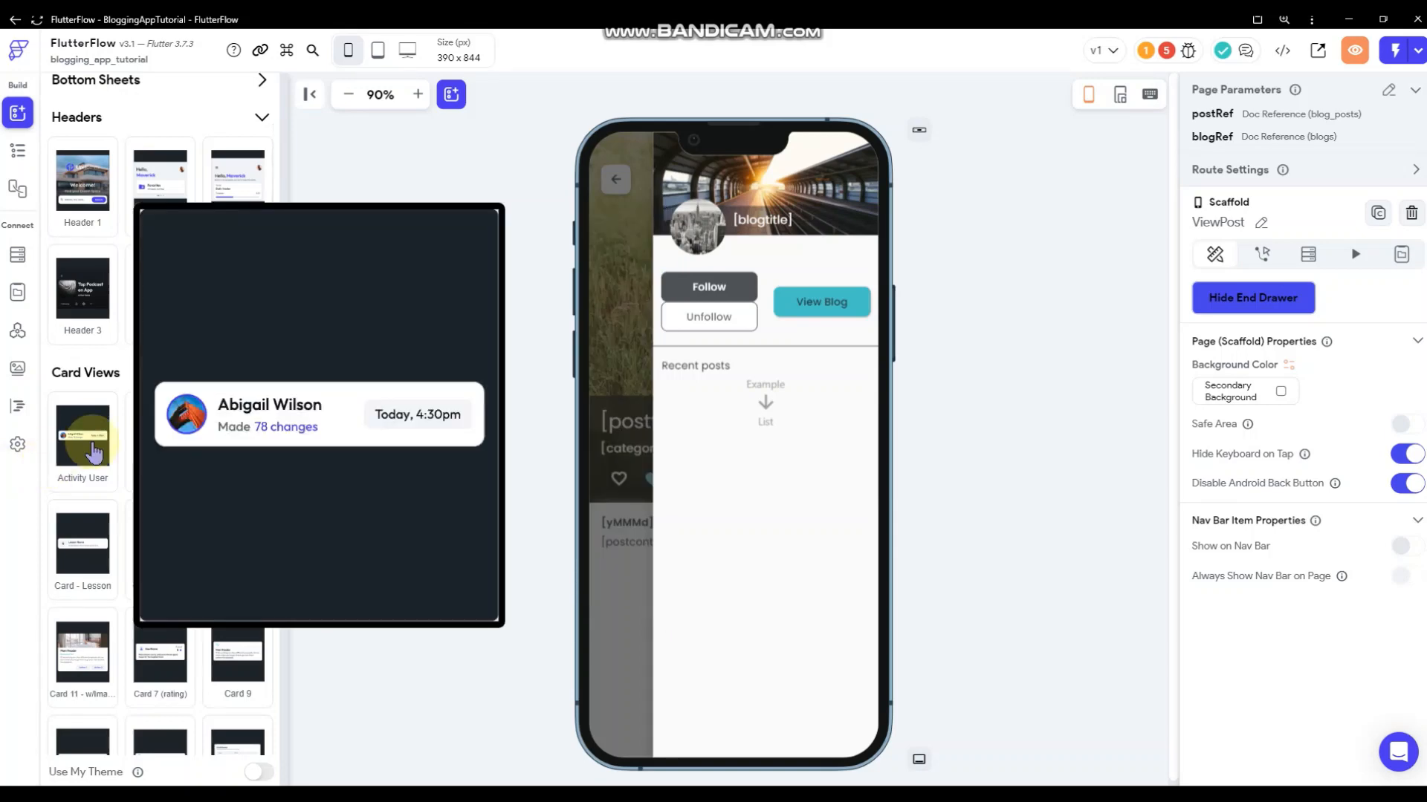
scroll(228, 529, down, 2)
scroll(227, 529, down, 2)
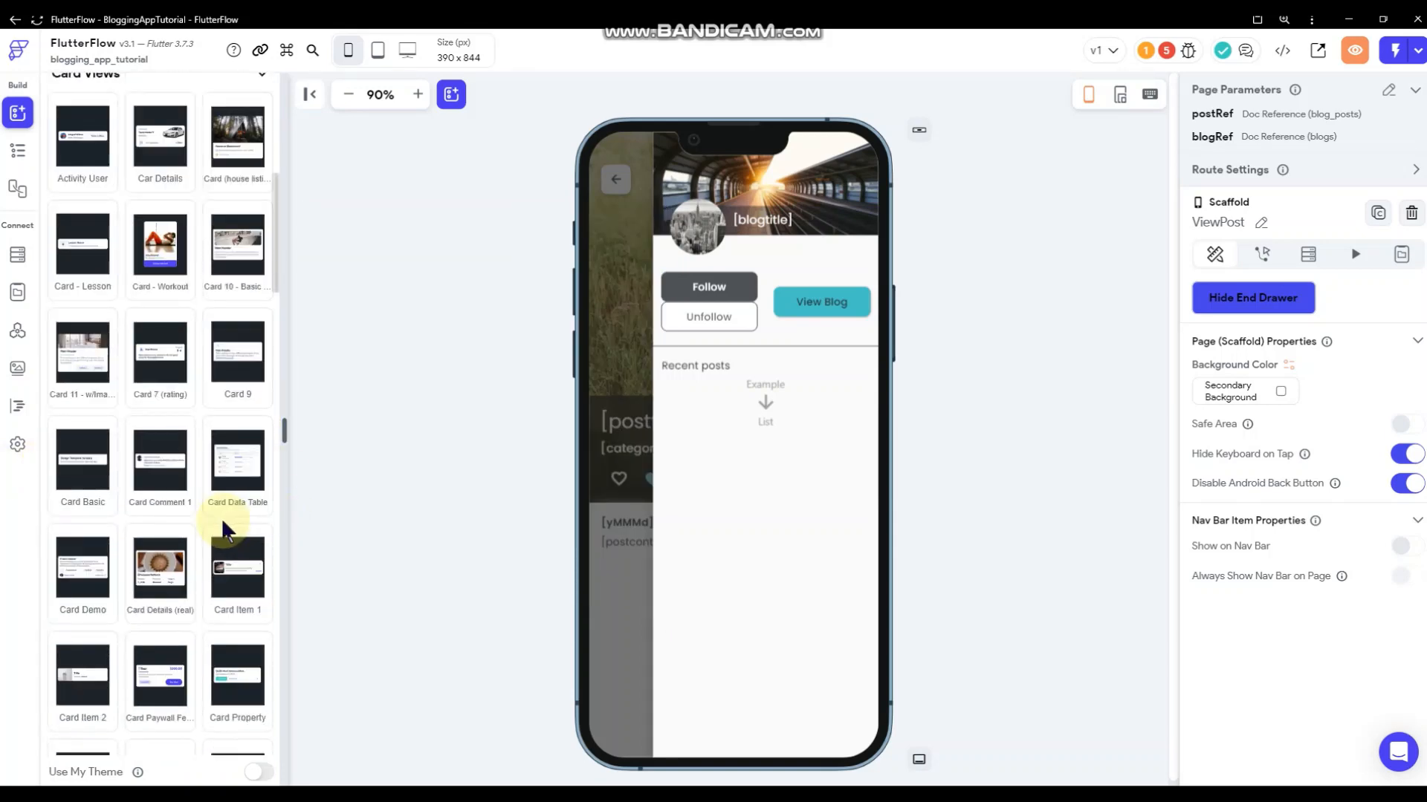
scroll(161, 473, down, 1)
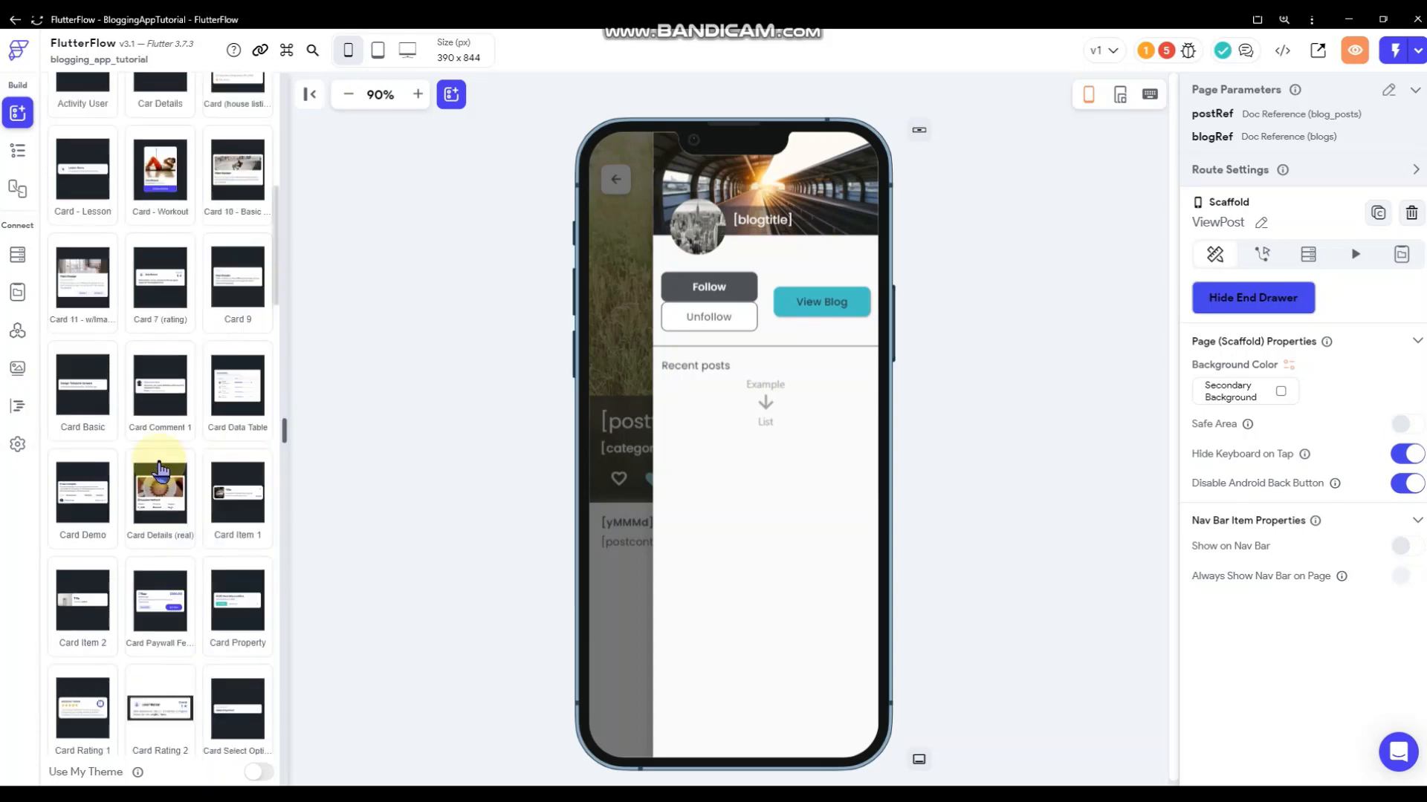
mouse_move(234, 513)
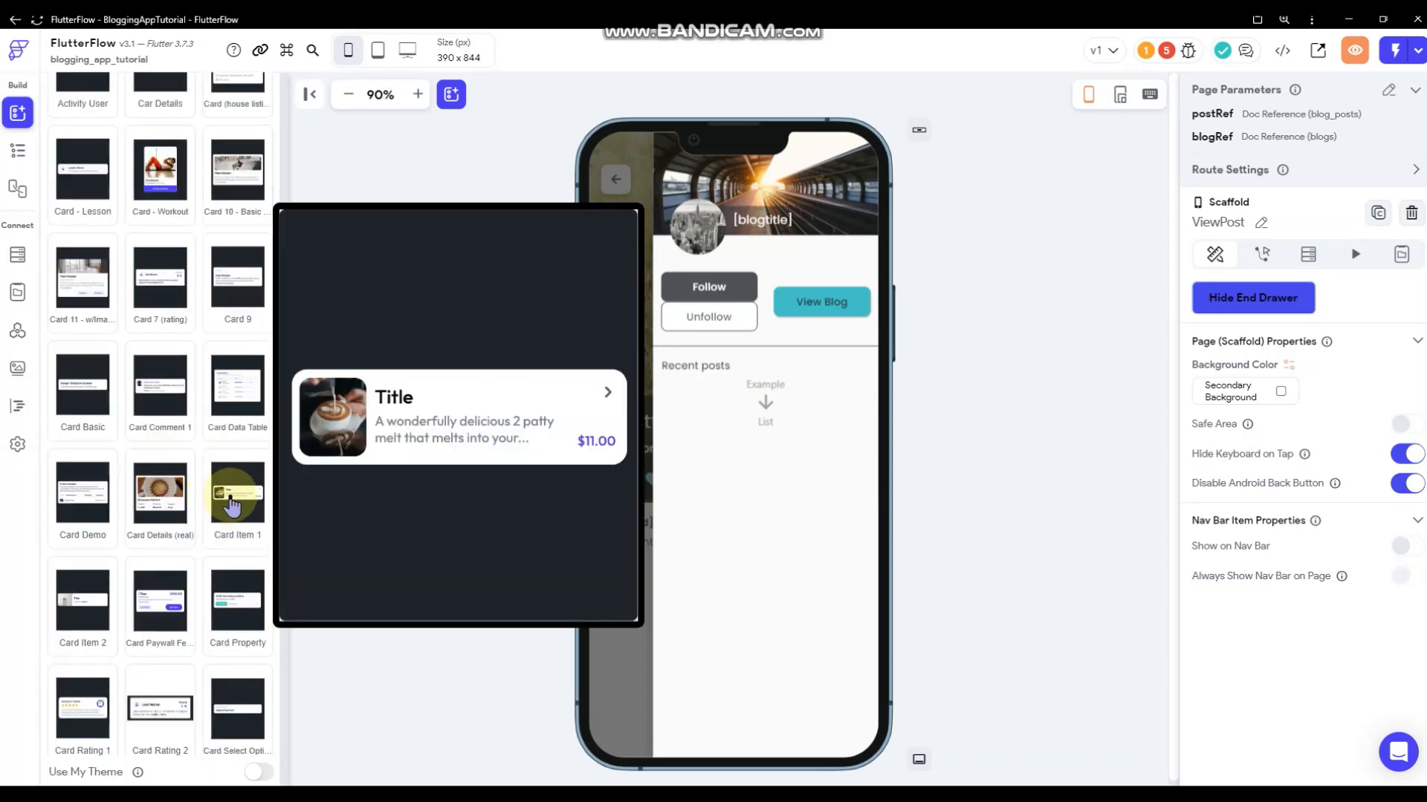
drag(233, 513, 736, 402)
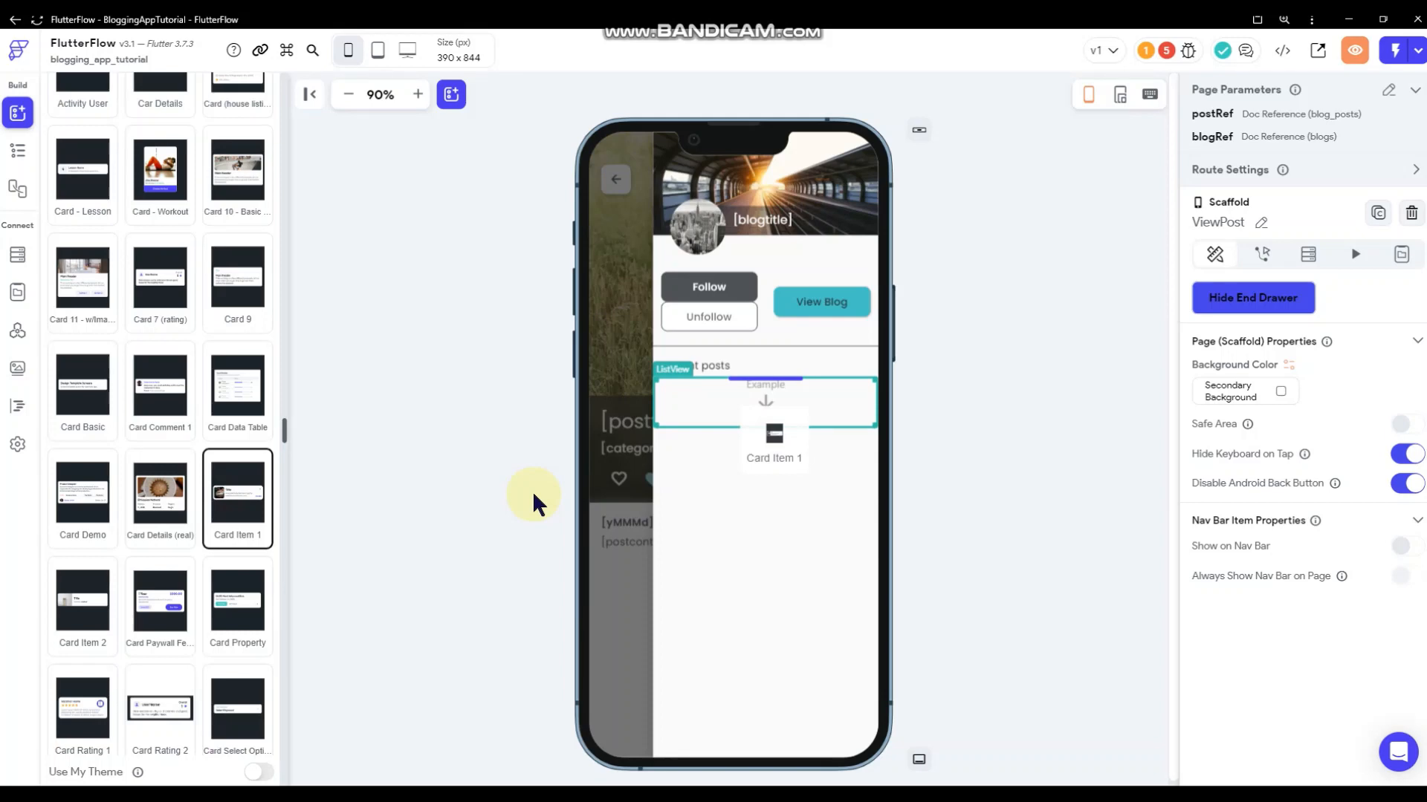
drag(735, 402, 743, 405)
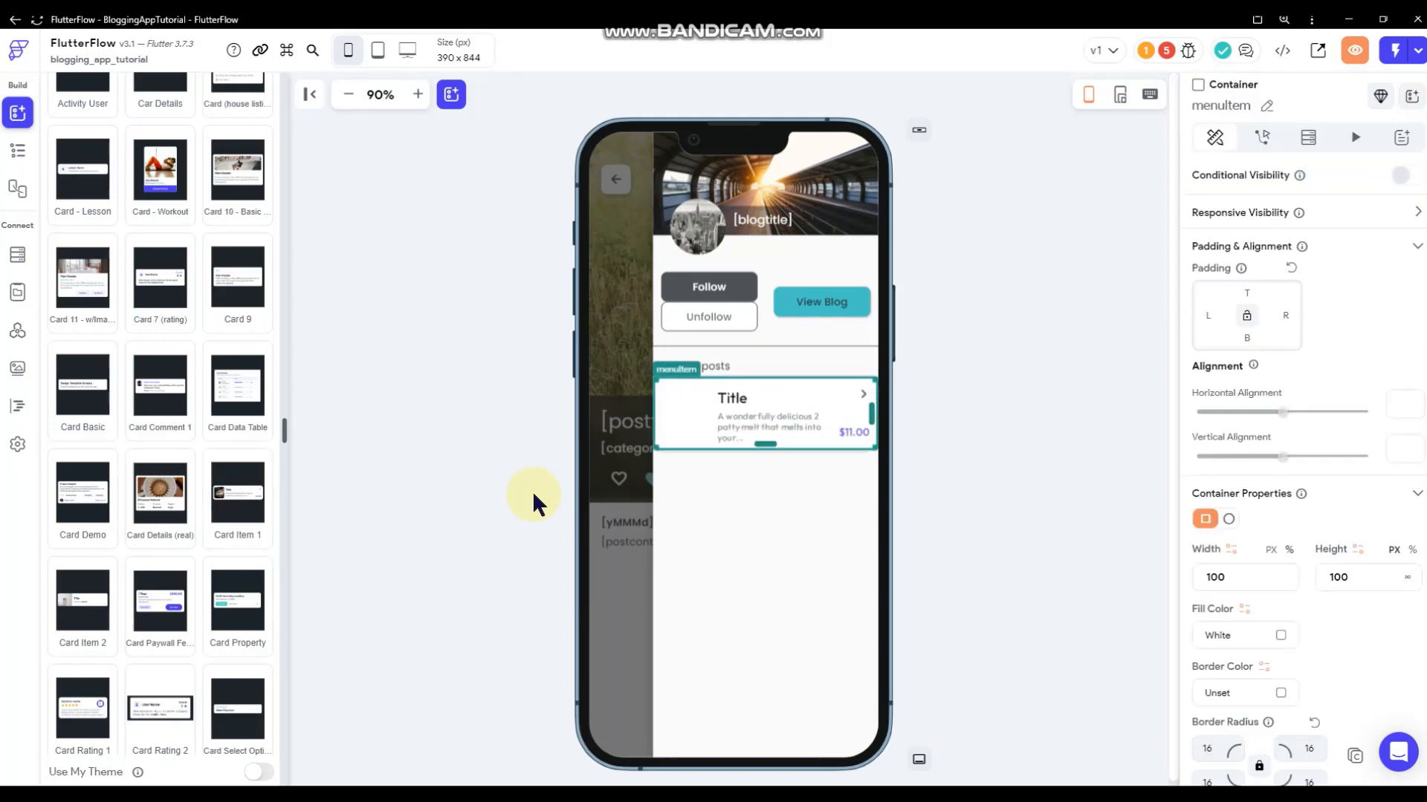
- Delete the column with the arrow and price from the card, and reload the project
right_click(857, 425)
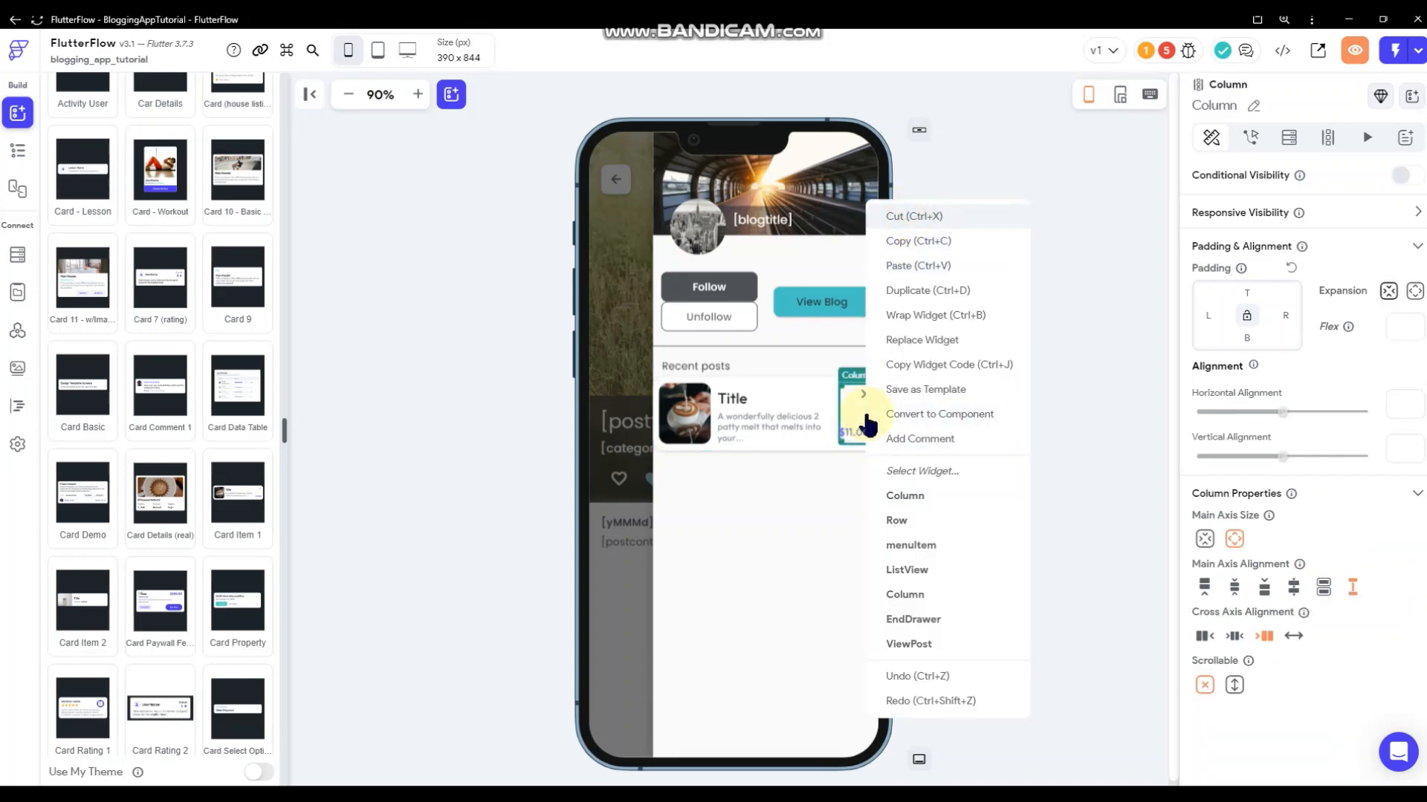
click(1067, 459)
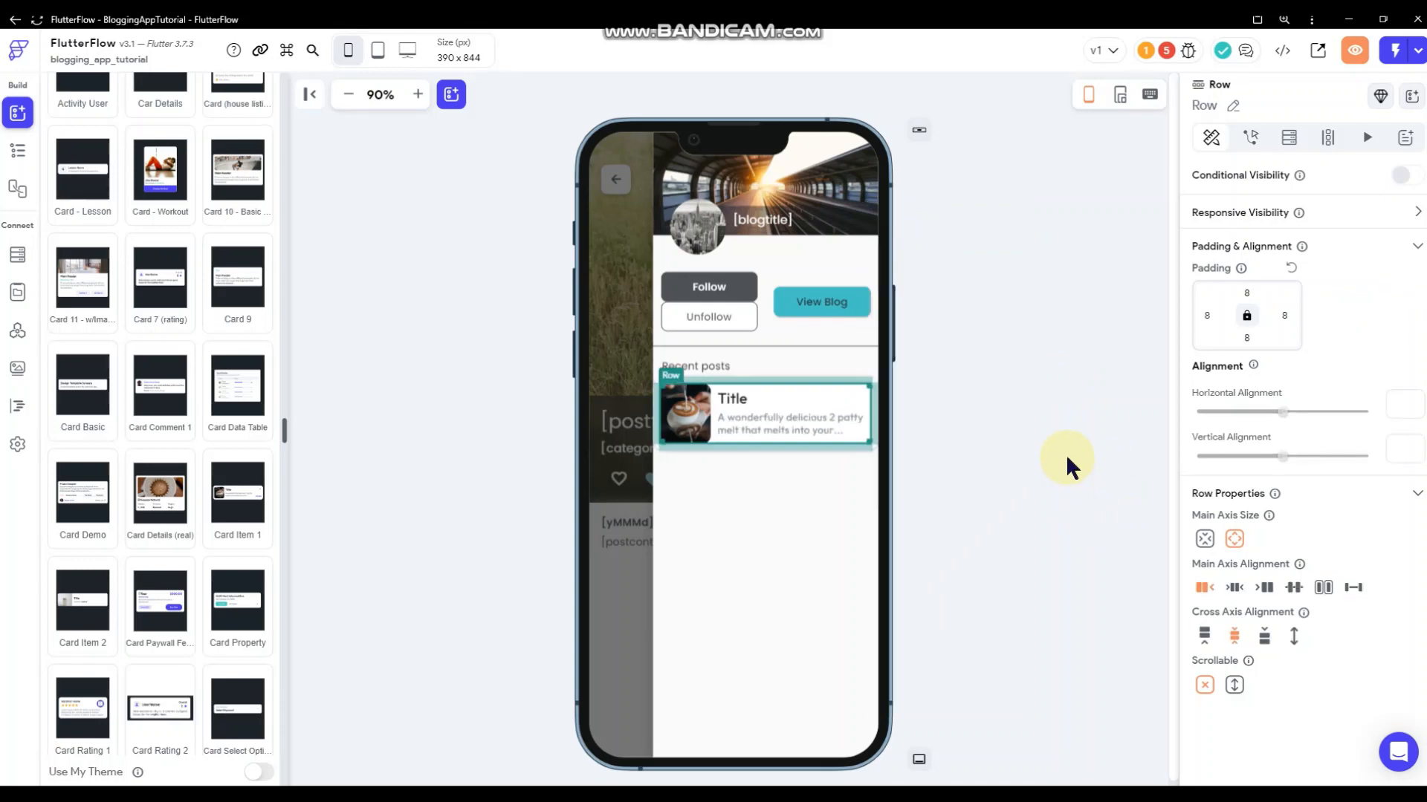
click(1066, 459)
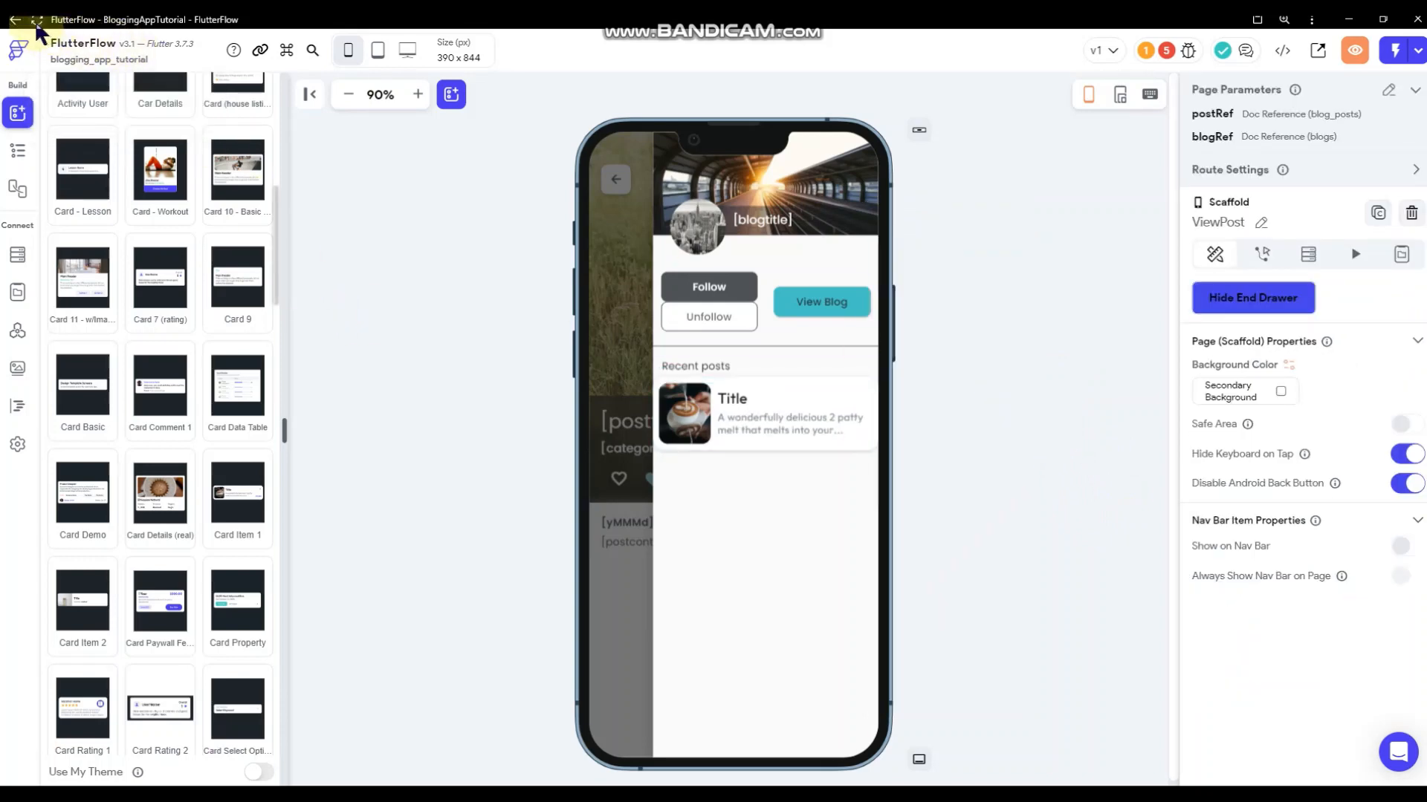
click(36, 20)
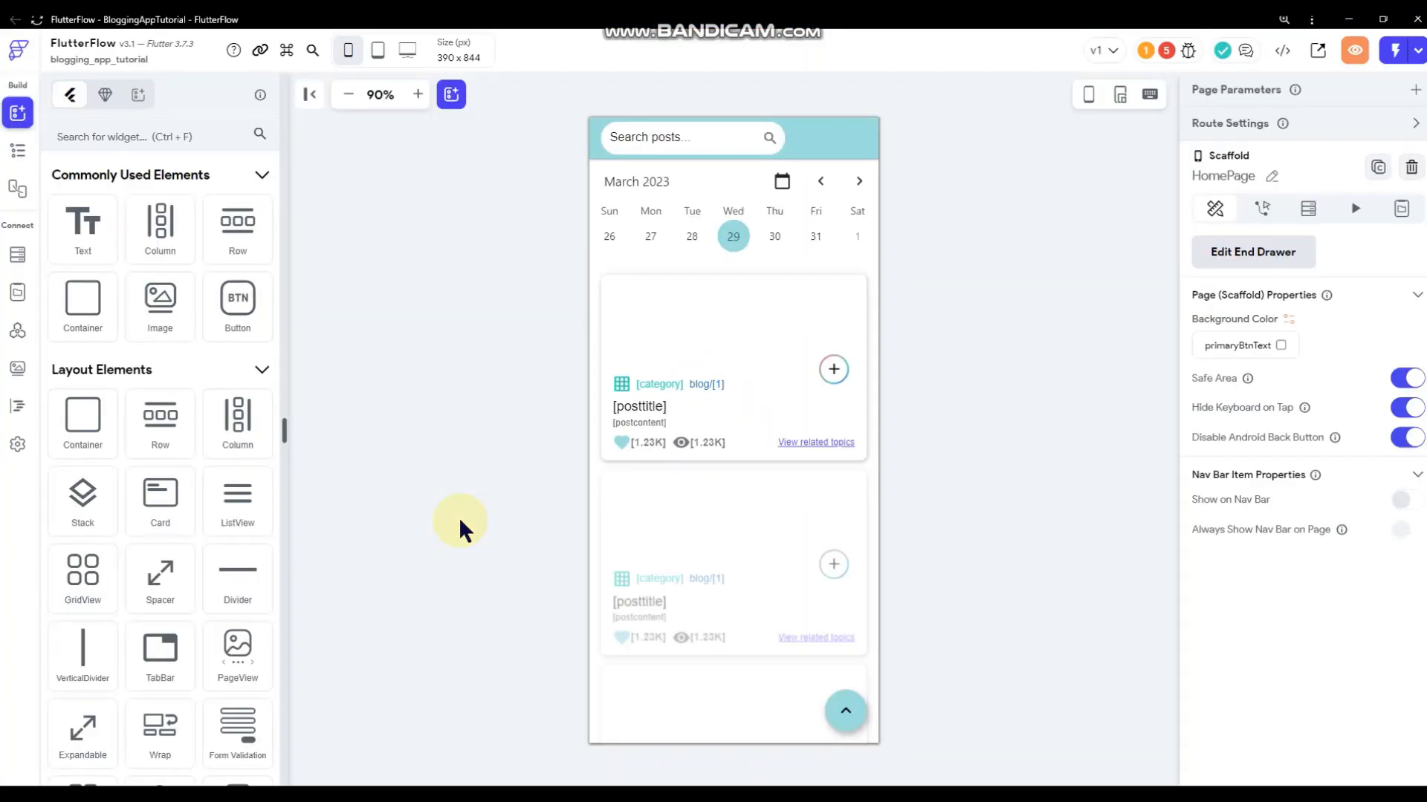
- Open the ViewPost page and show its end drawer on the canvas
click(18, 151)
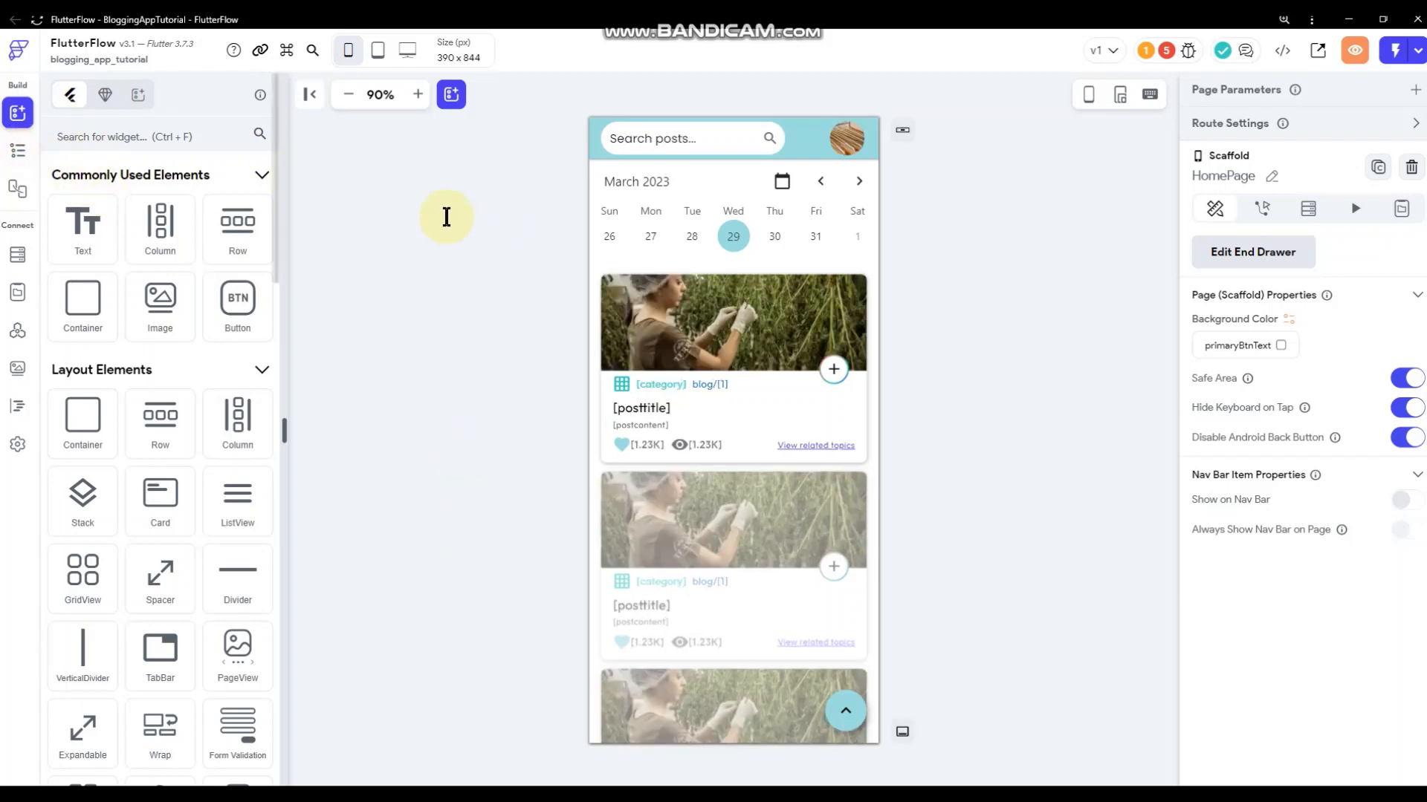
click(106, 203)
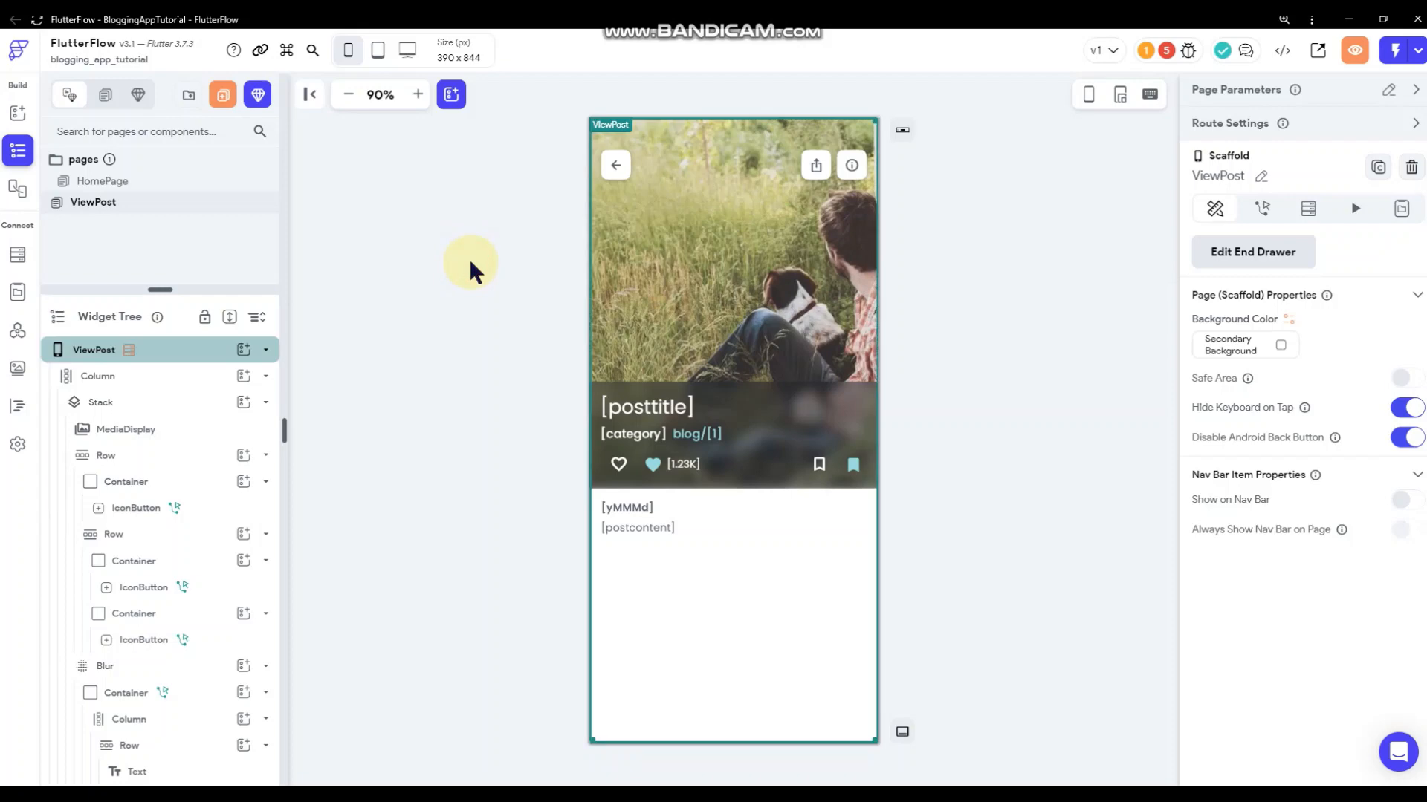
click(1256, 250)
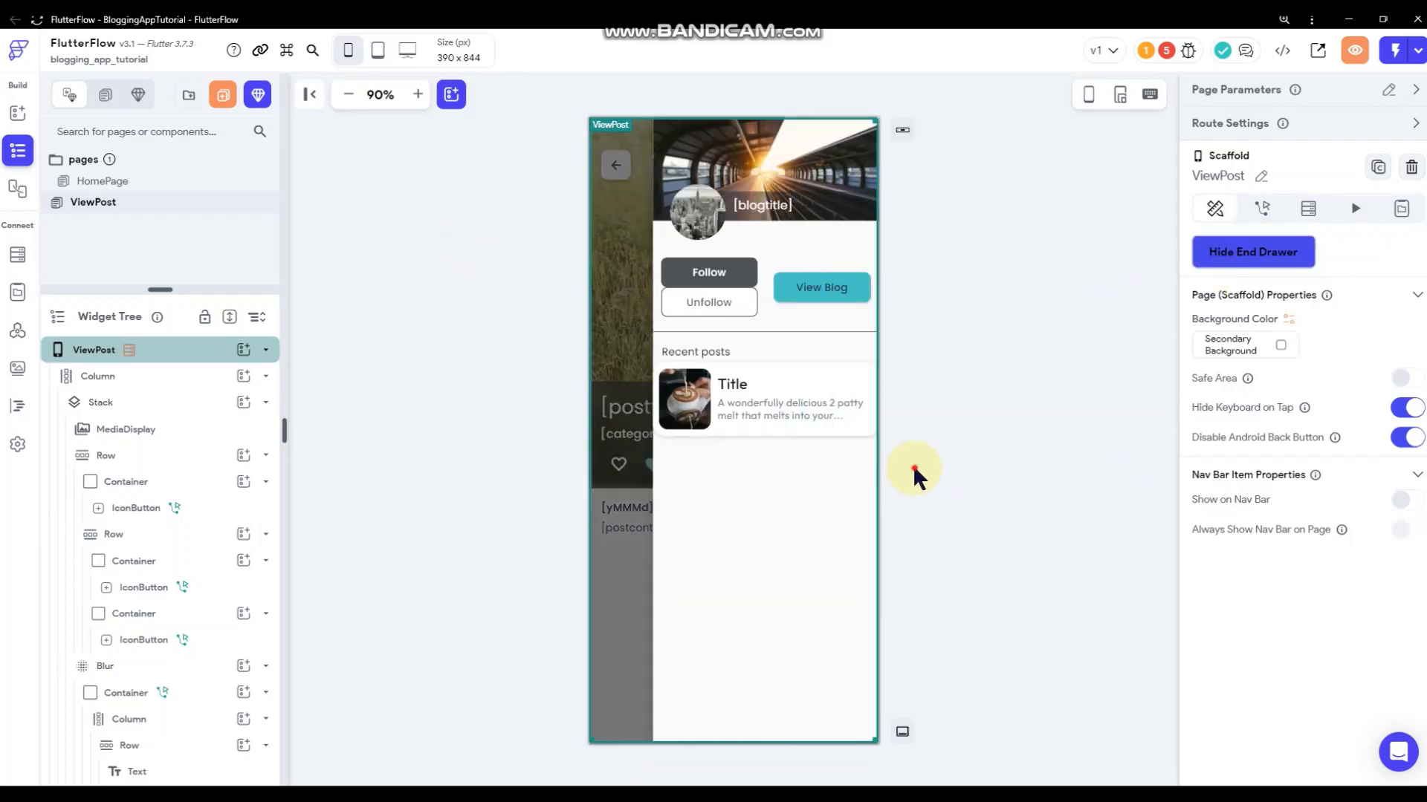
click(877, 491)
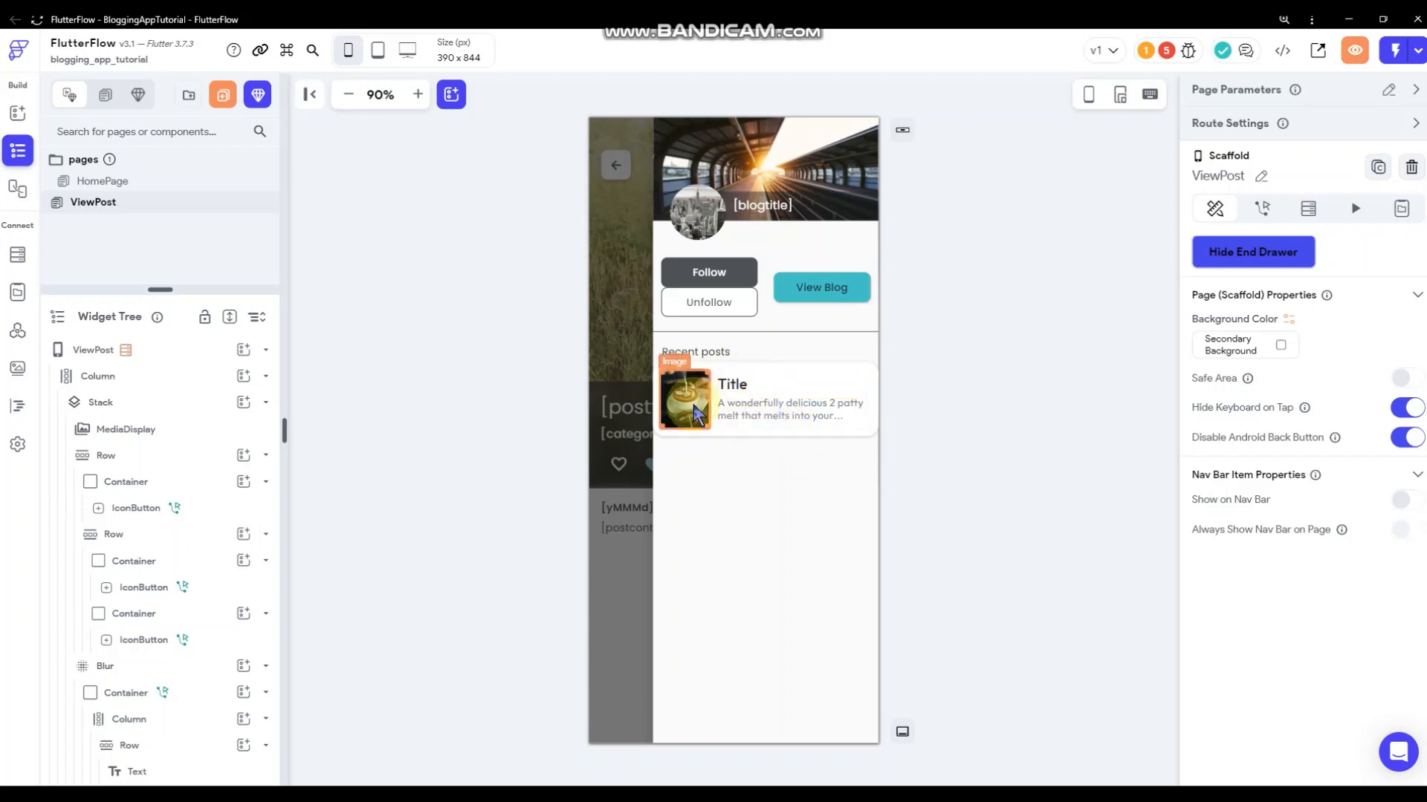
- Reduce the card image's height to about 84.9 and the menuItem container's height to 92 in the Recent posts list
click(686, 428)
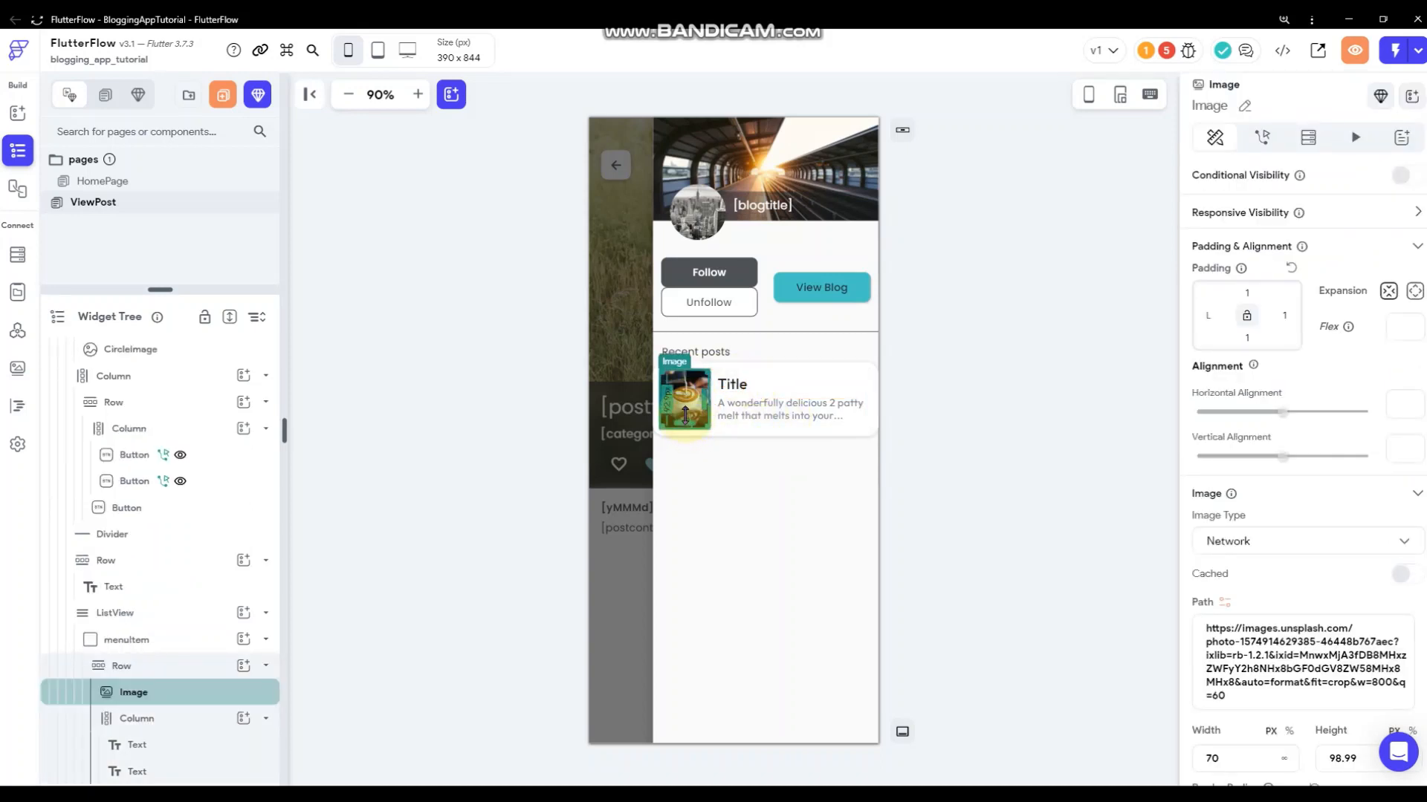
drag(685, 412, 751, 443)
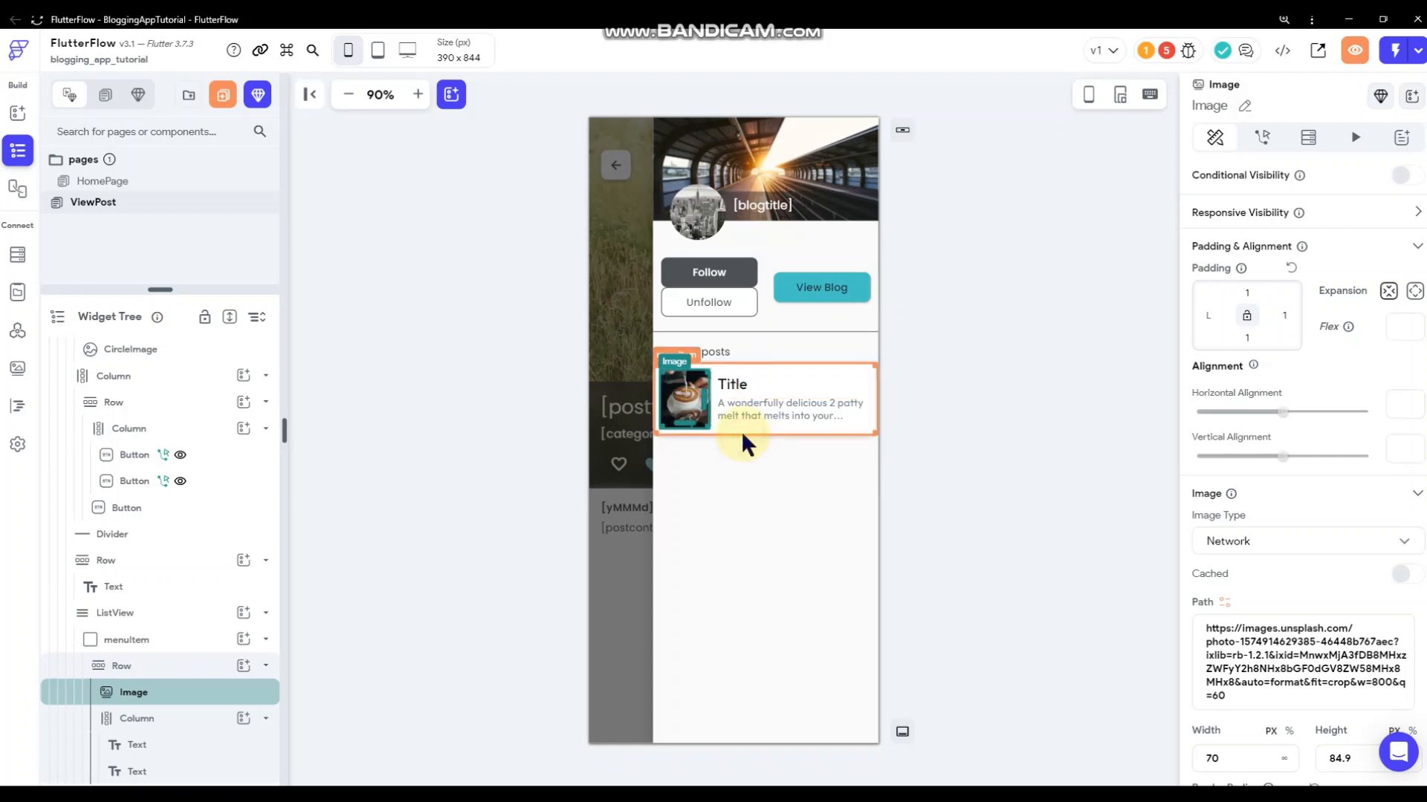
click(742, 431)
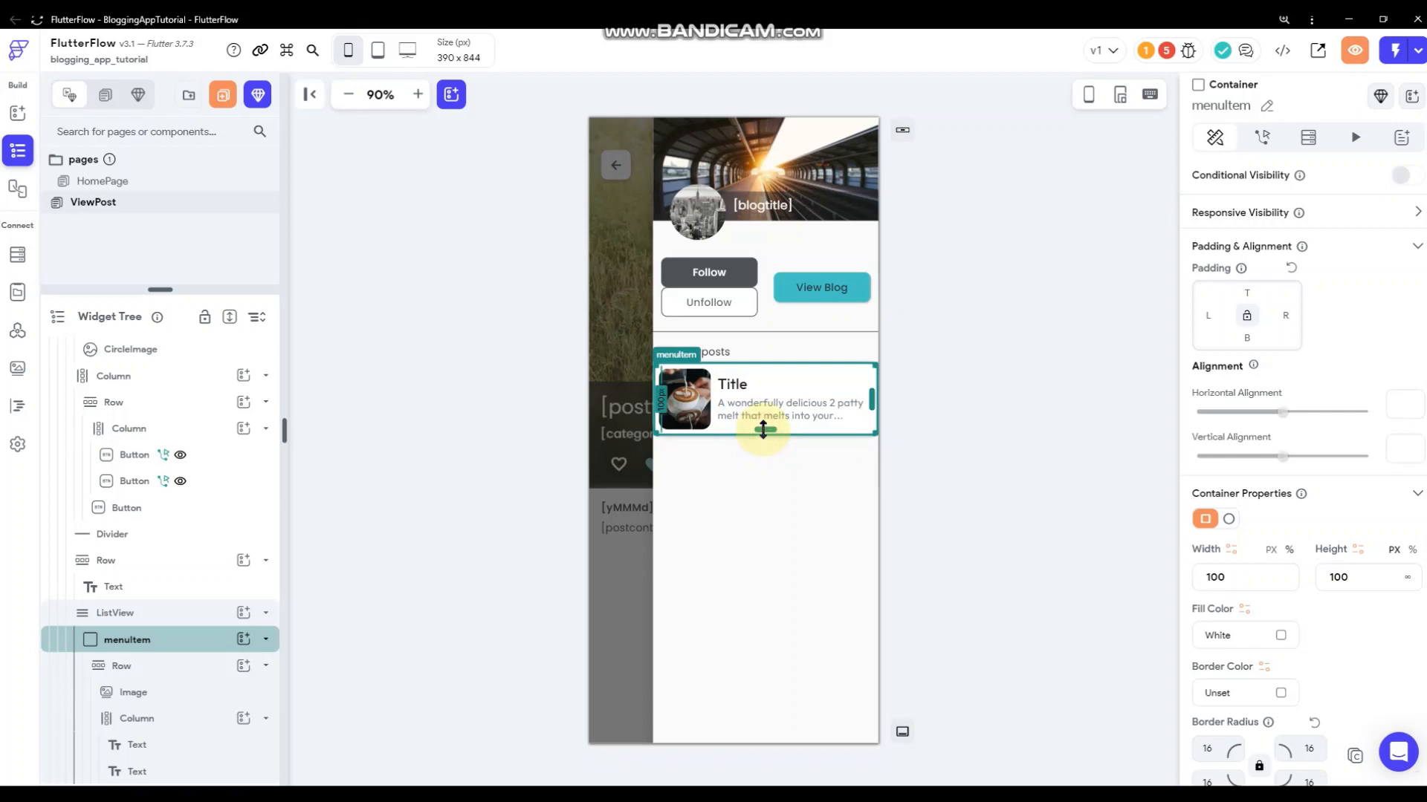
drag(763, 431, 763, 425)
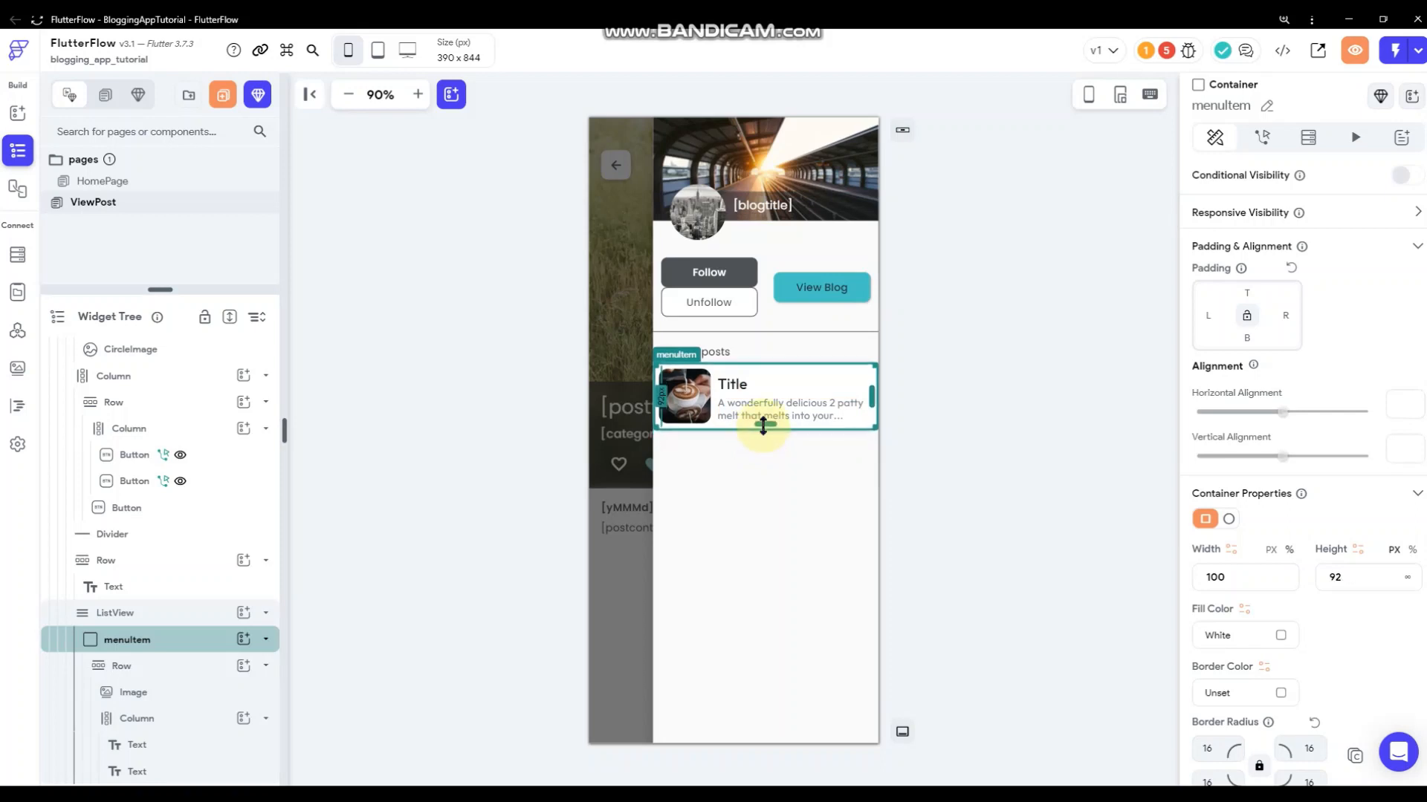
click(949, 389)
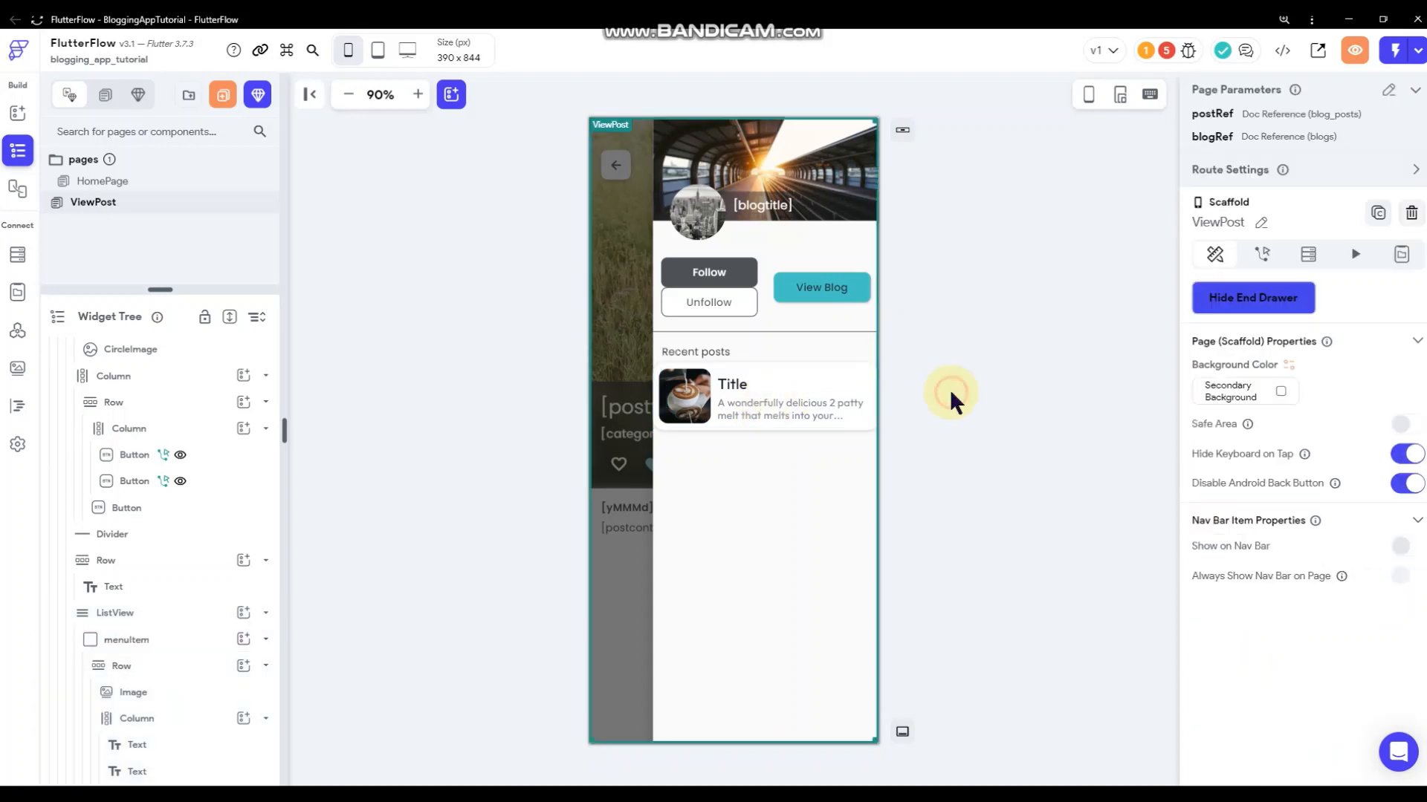
- Remove the border radius from the menuItem card container
click(864, 425)
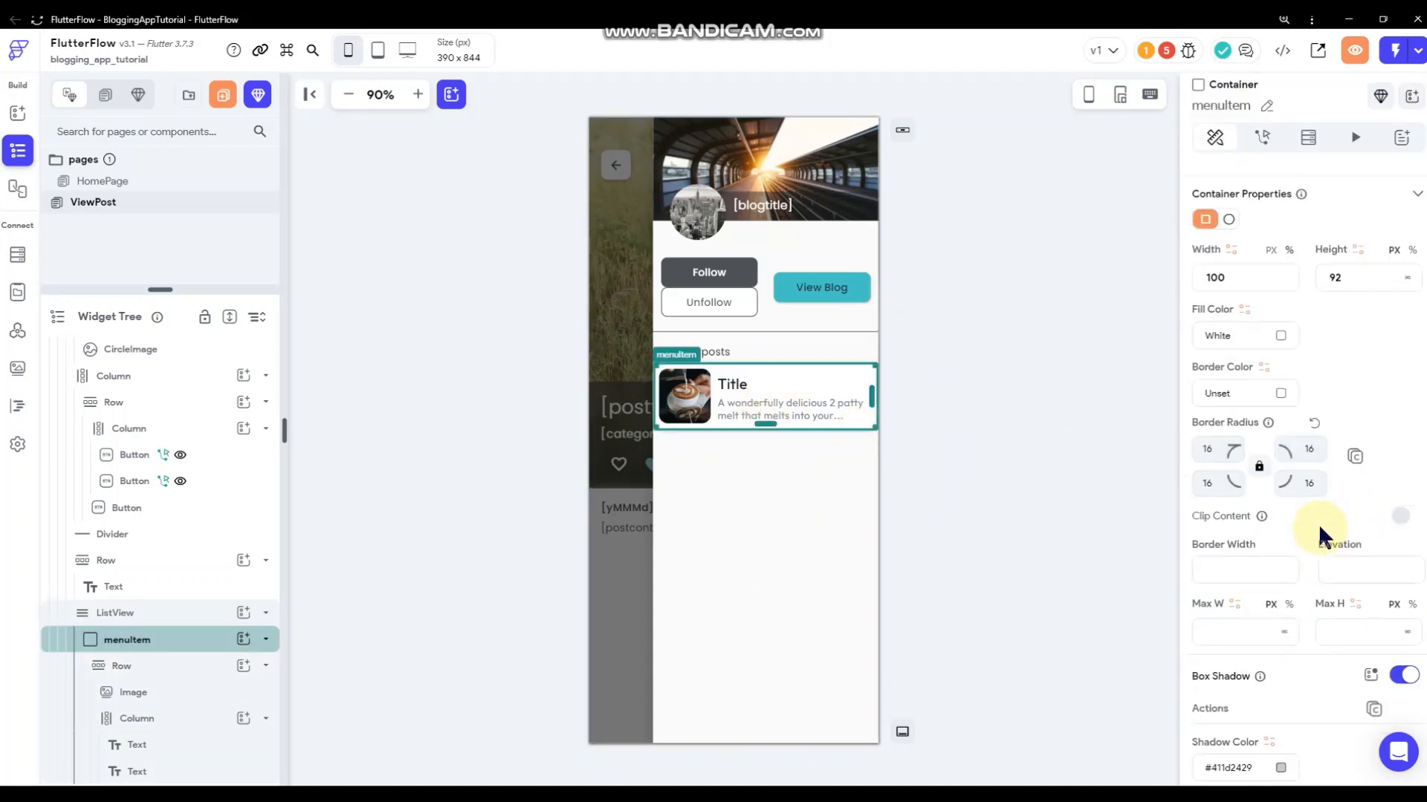
double_click(1209, 450)
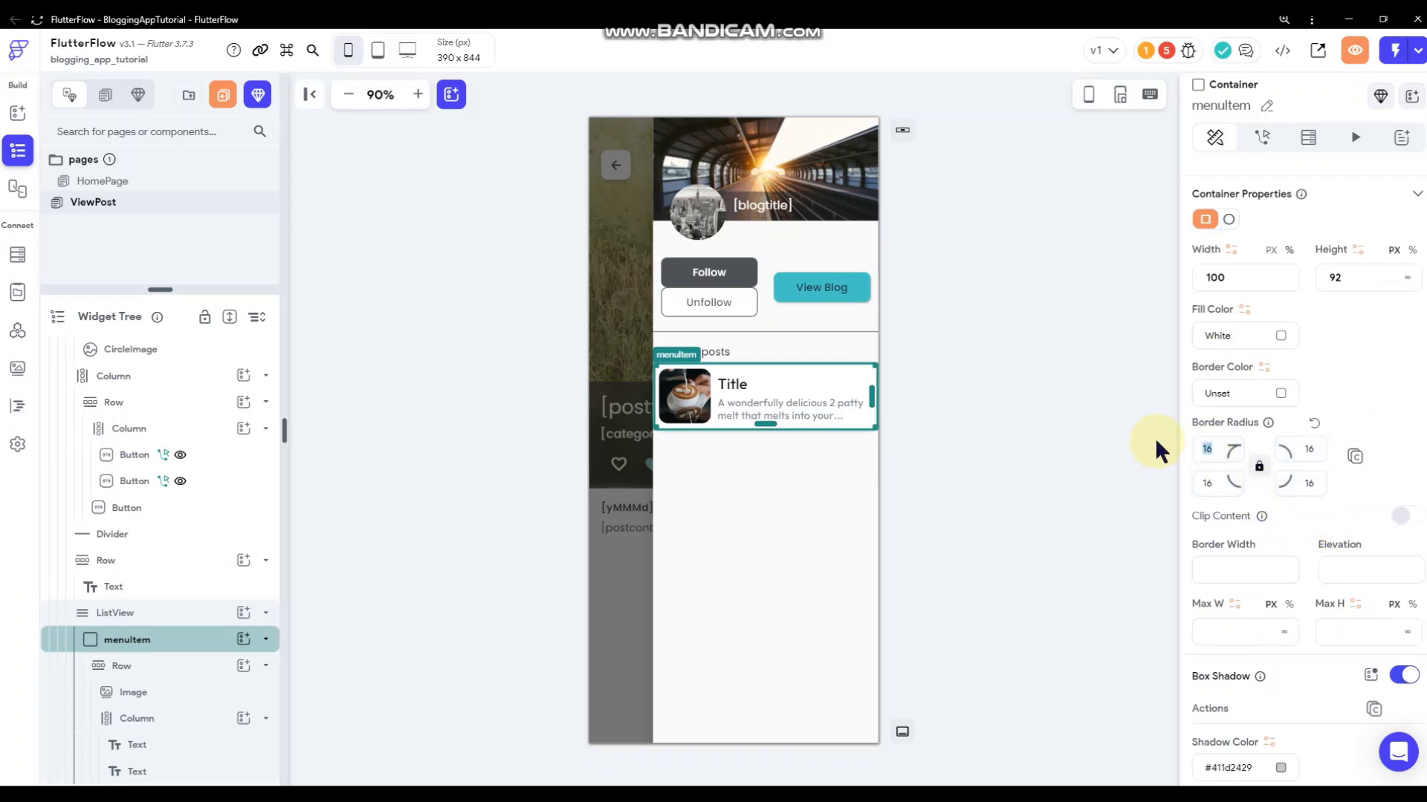
click(1002, 421)
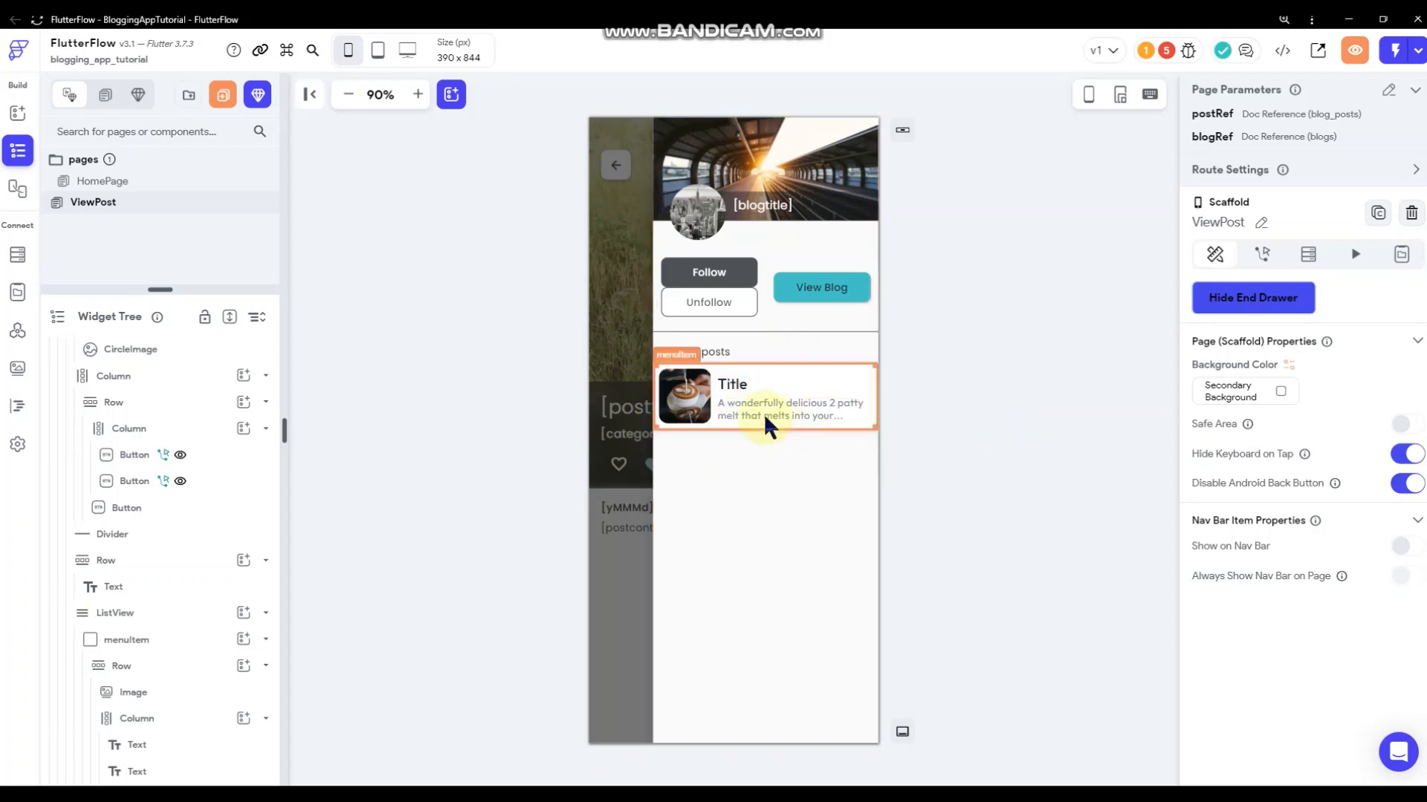
- Add a Query Collection backend query on blog_posts to the Recent posts ListView
right_click(778, 391)
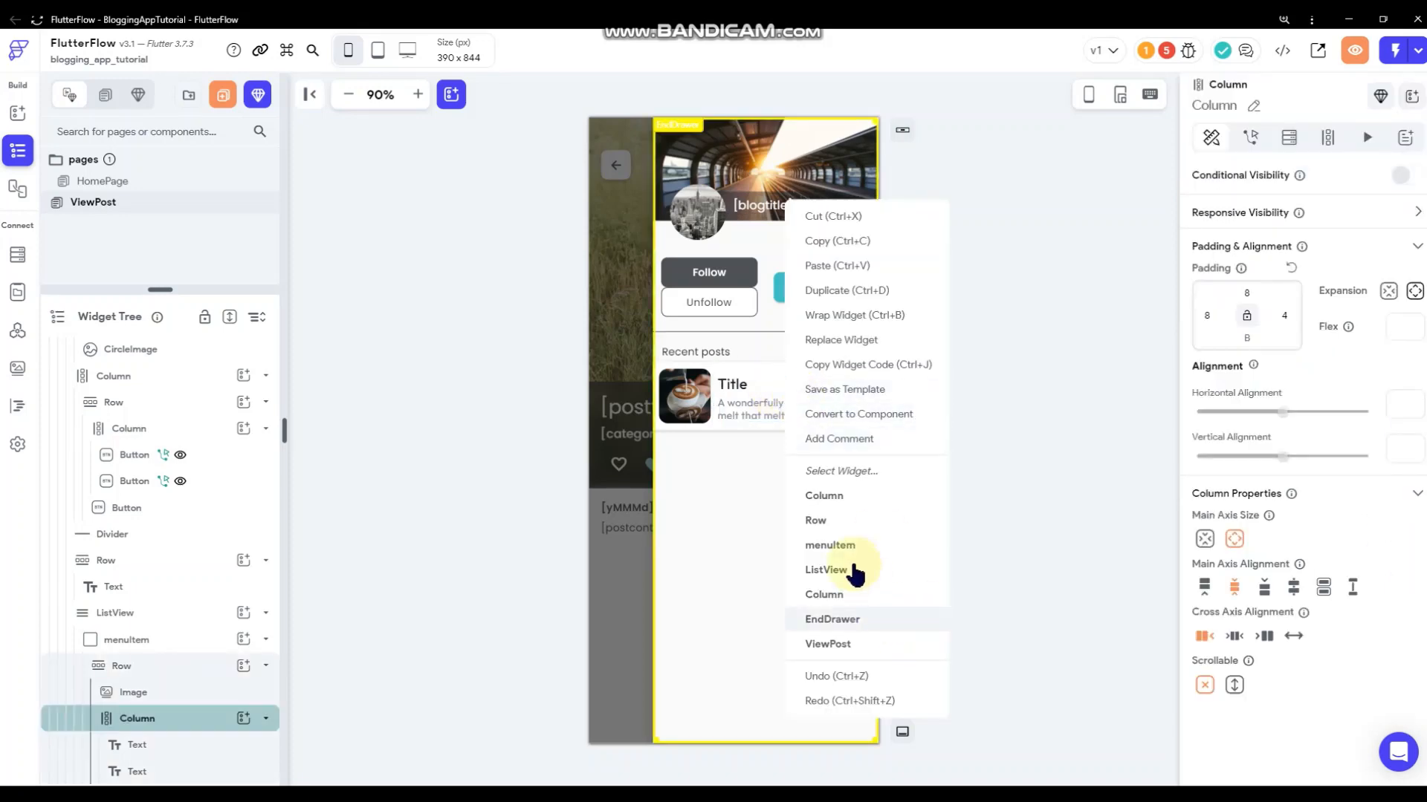
click(828, 570)
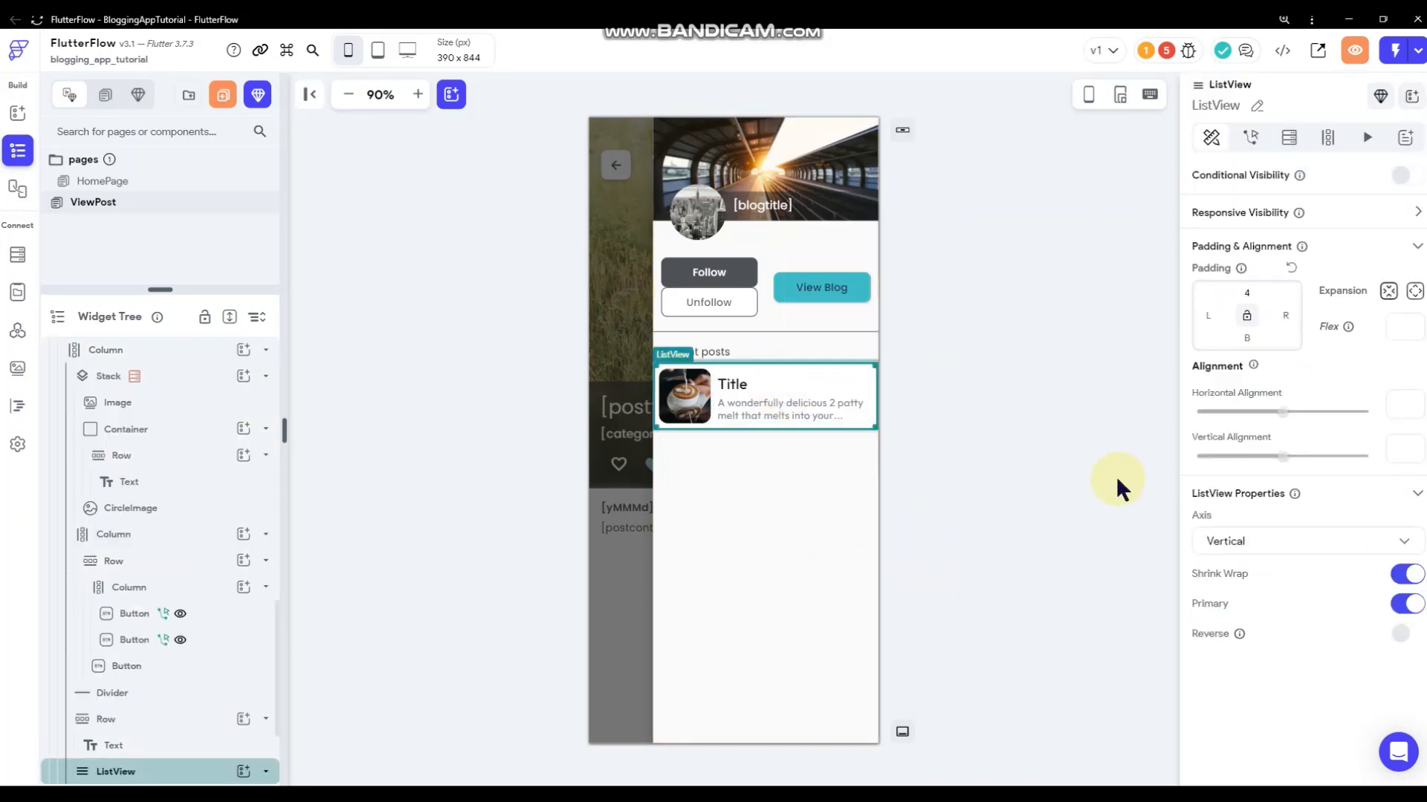
click(1286, 140)
click(1267, 181)
click(1025, 166)
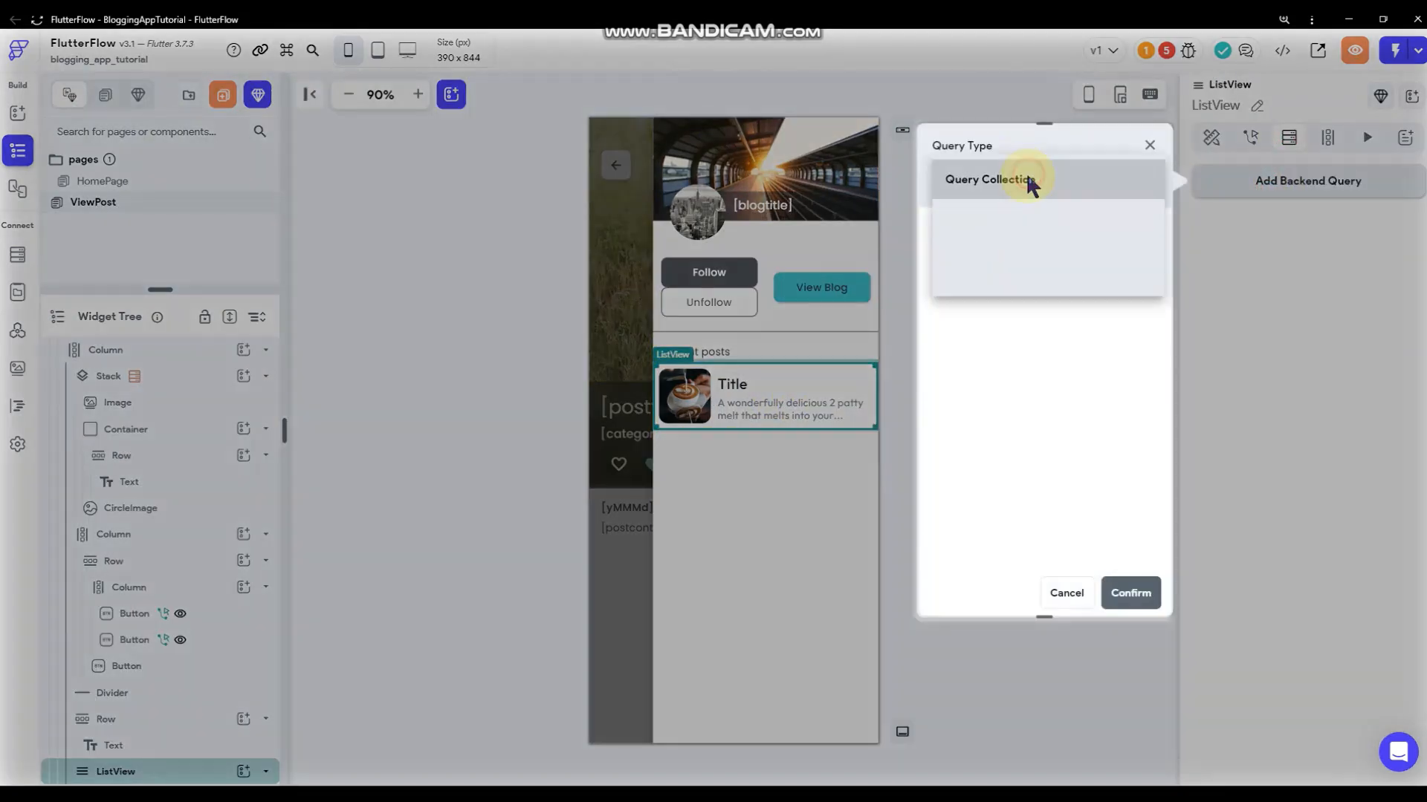
click(1027, 174)
click(1030, 295)
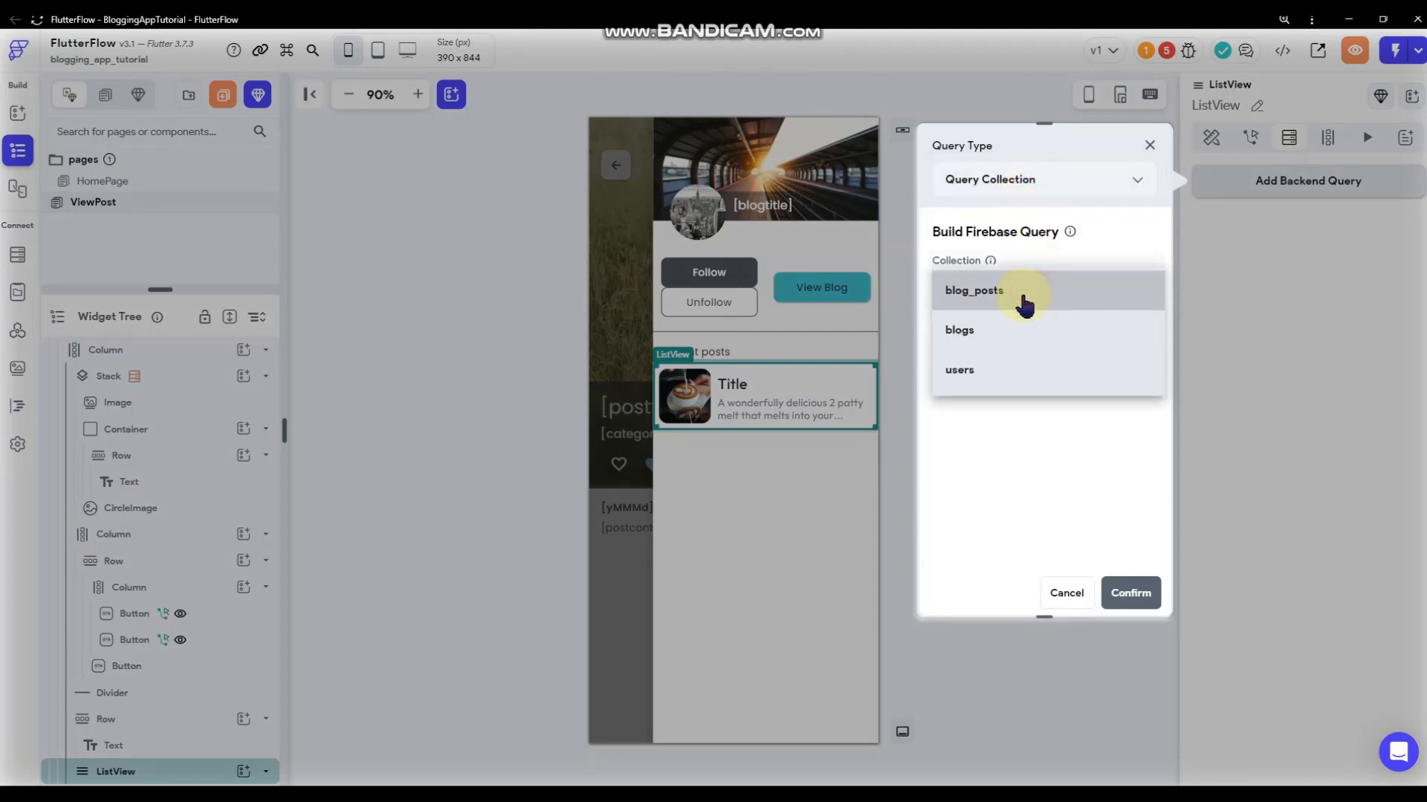
click(1023, 294)
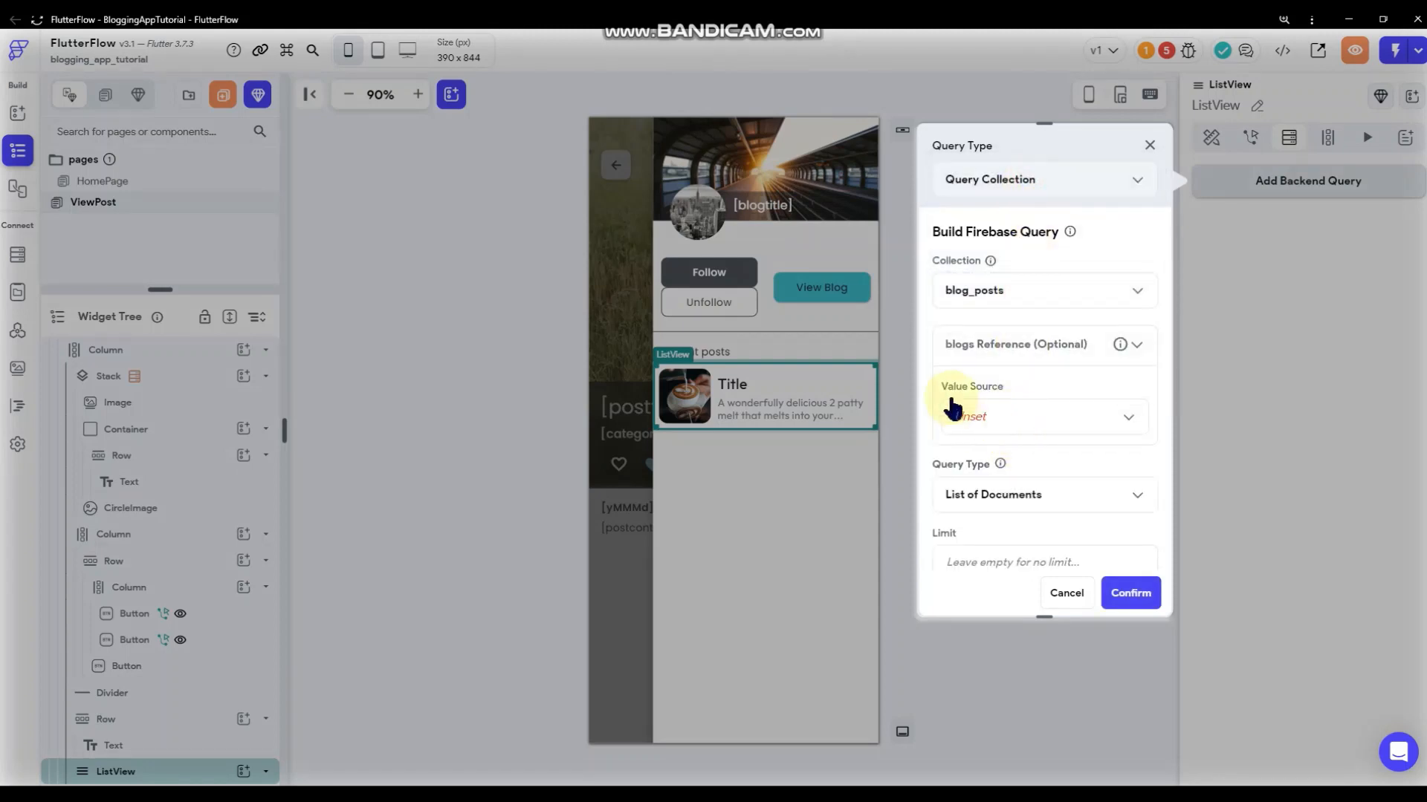
- Set the query's blogs reference from a variable, using the Reference of the blogs Document
click(1014, 427)
click(997, 454)
scroll(1043, 387, down, 2)
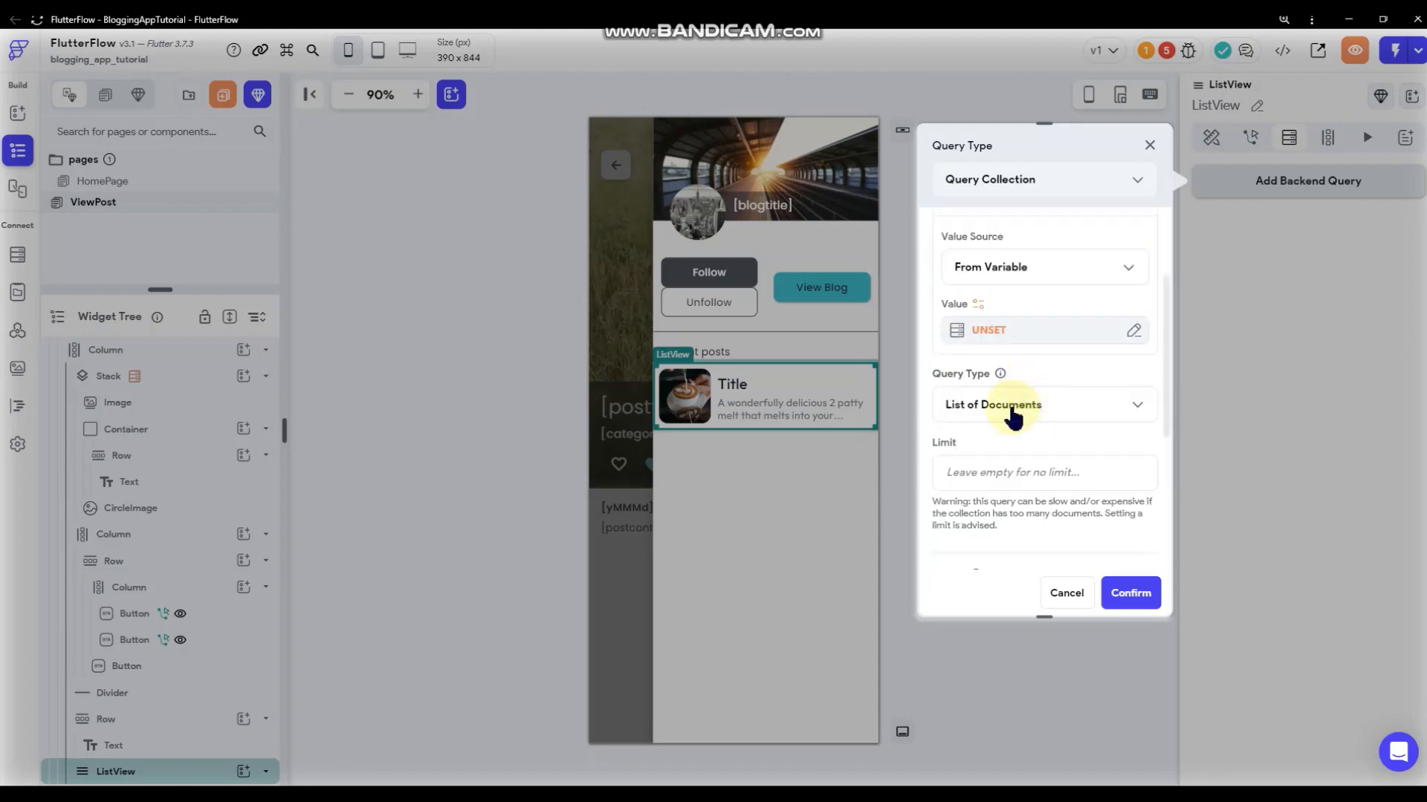
click(984, 331)
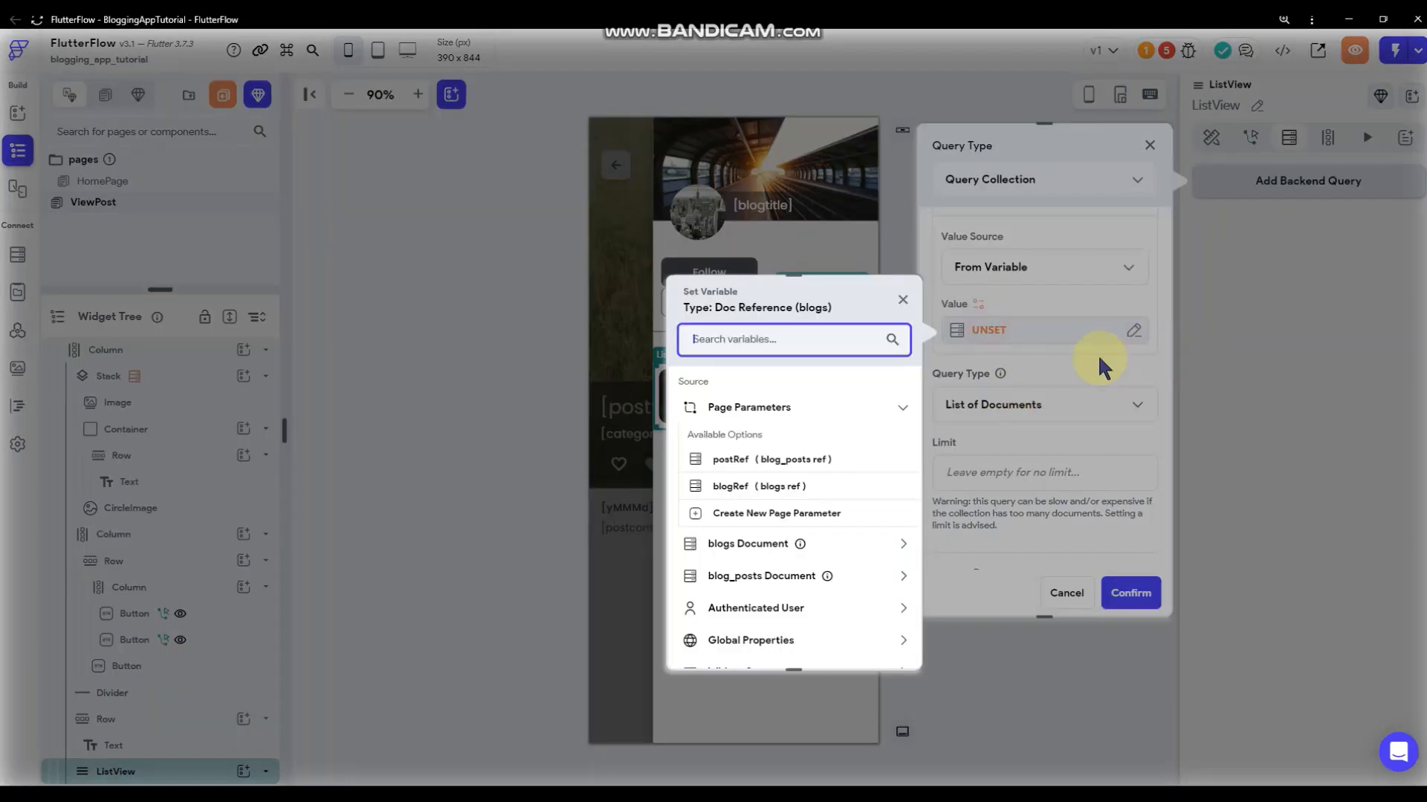
click(750, 544)
scroll(834, 477, down, 1)
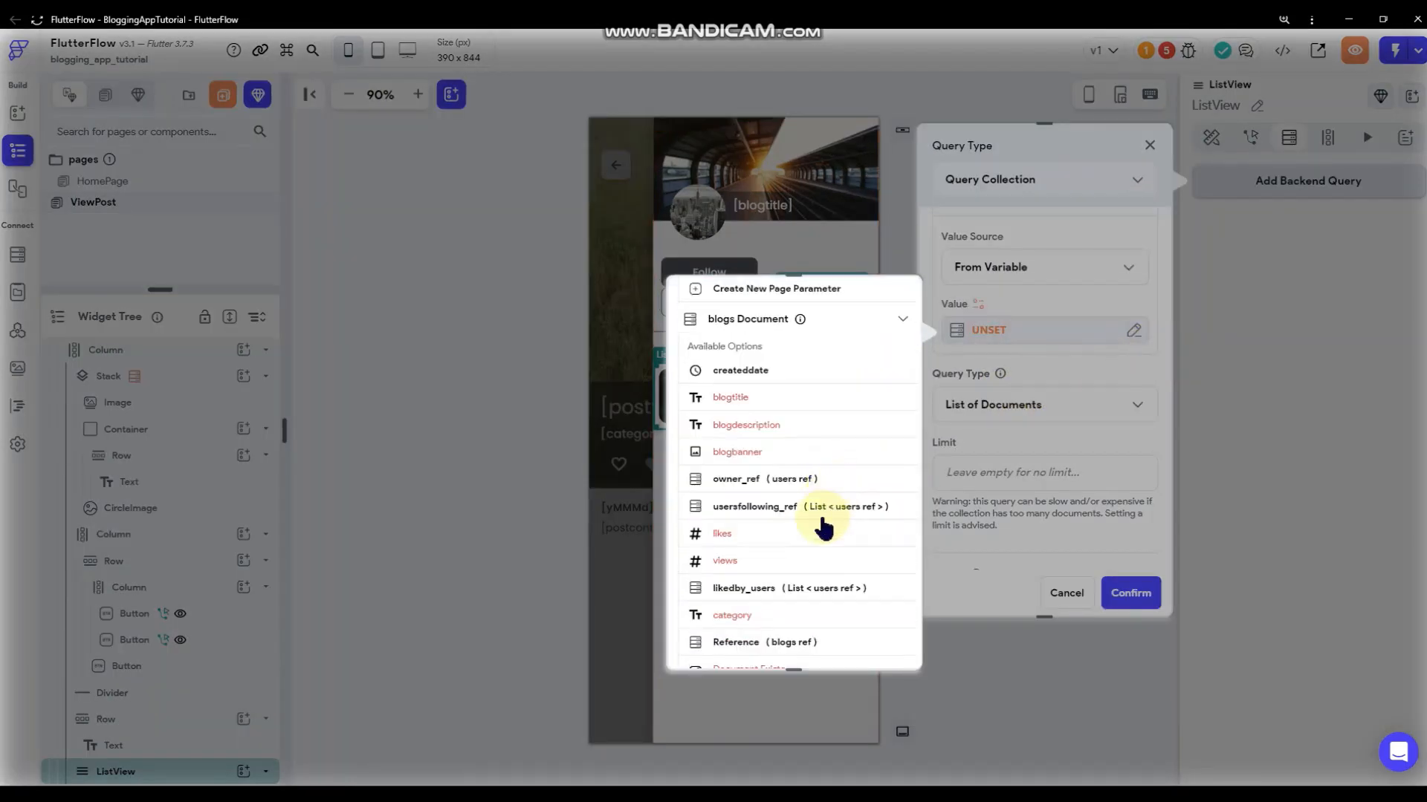
click(743, 643)
click(868, 643)
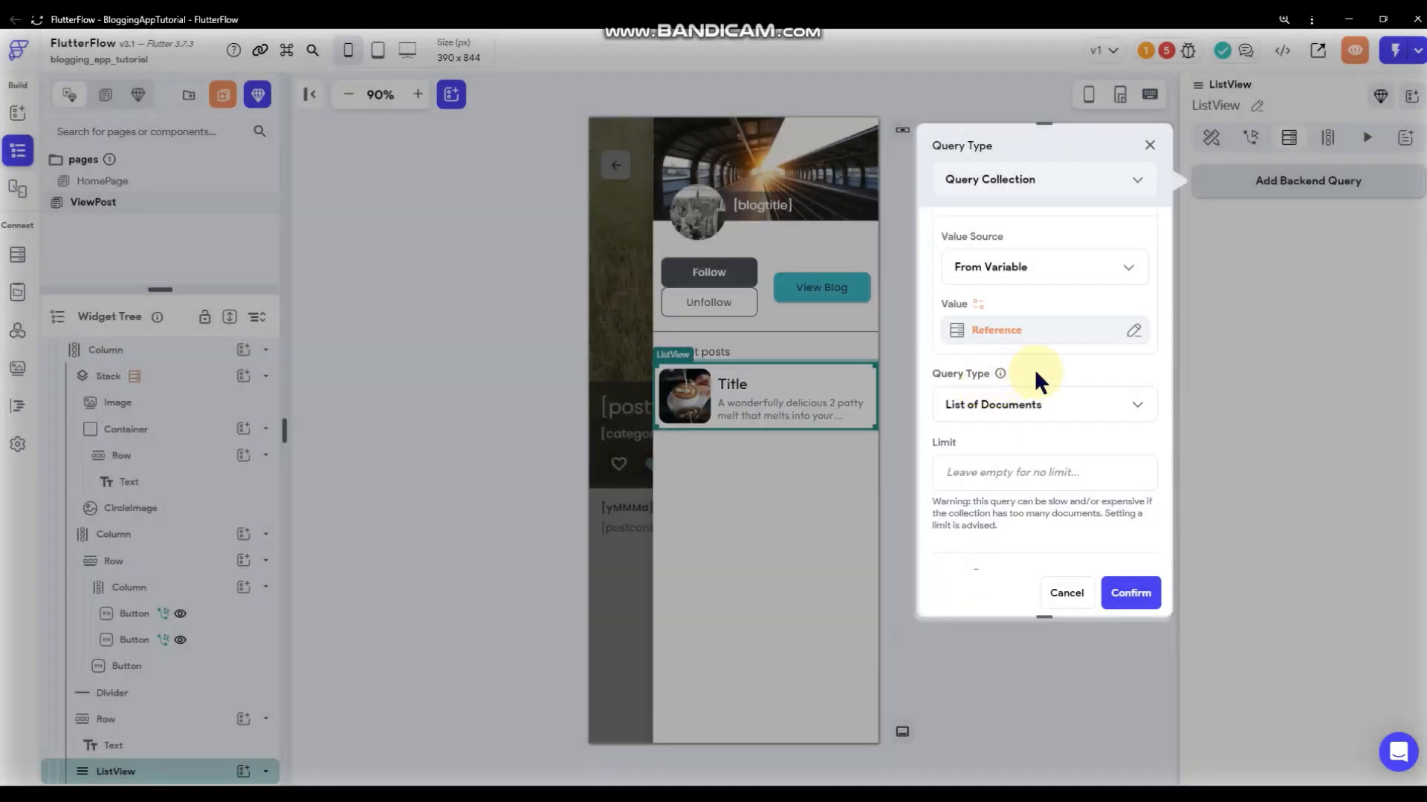
- Limit the ListView's list-of-documents query to 5
scroll(1040, 372, down, 1)
click(1044, 396)
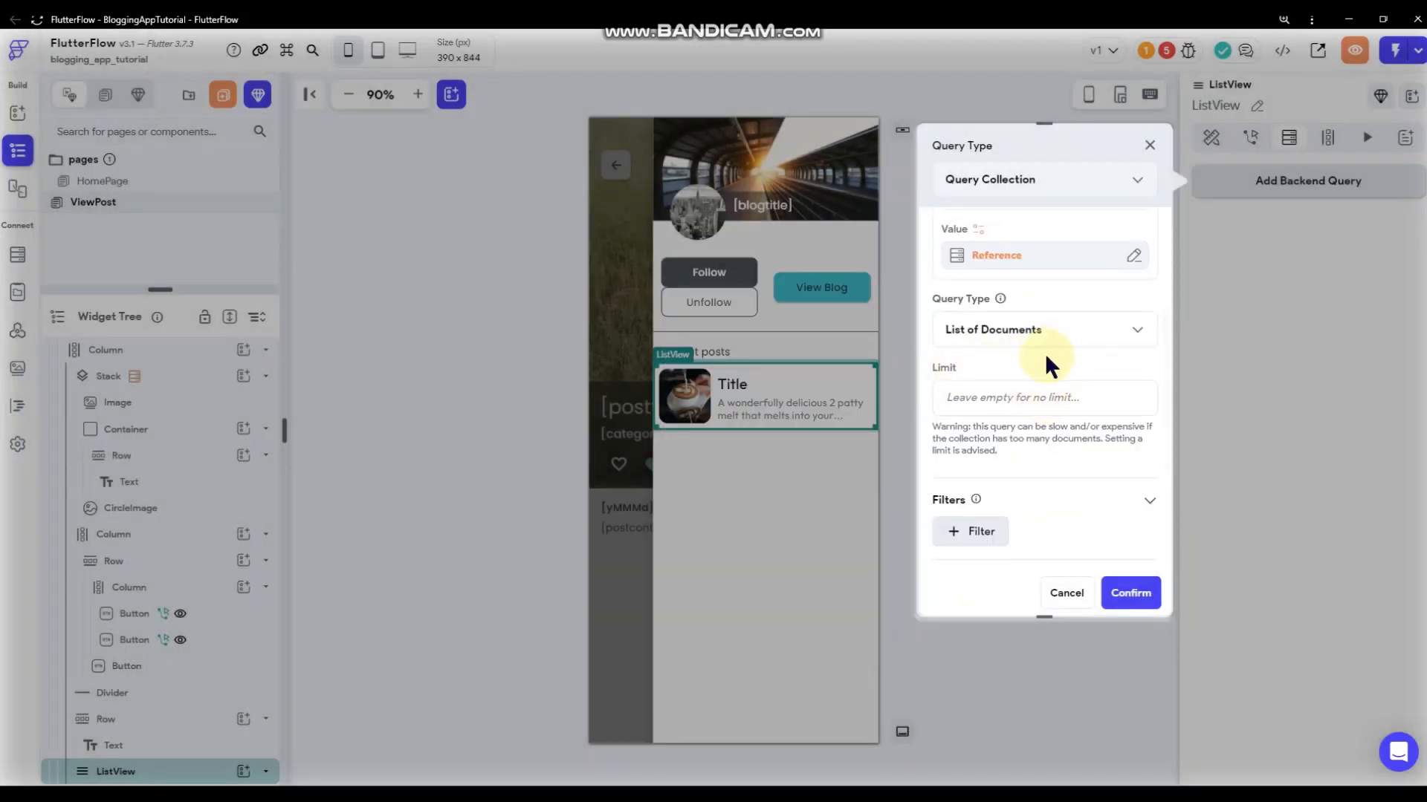
text(5)
- Add a query filter requiring ispublic Equal To True
scroll(1036, 368, down, 2)
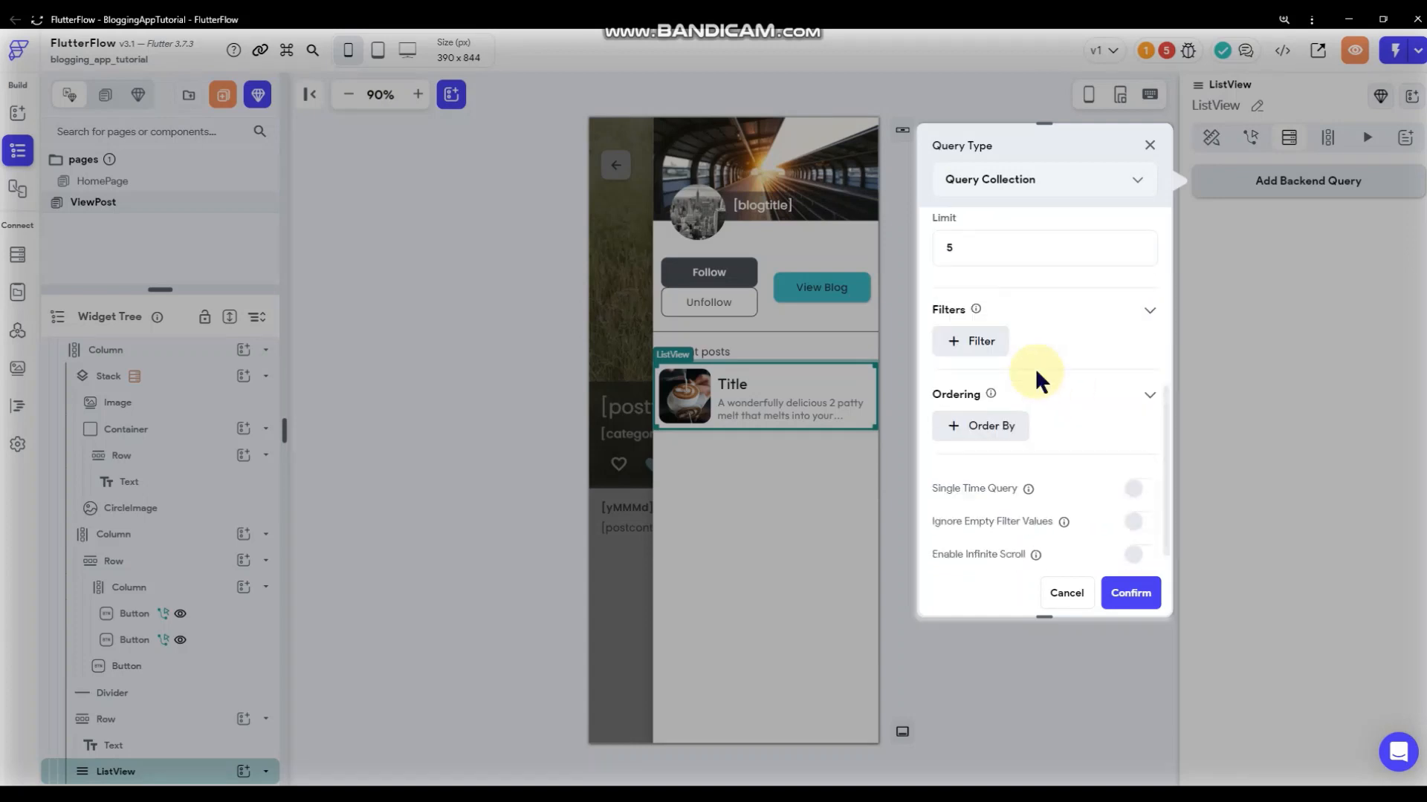
click(989, 345)
click(1012, 416)
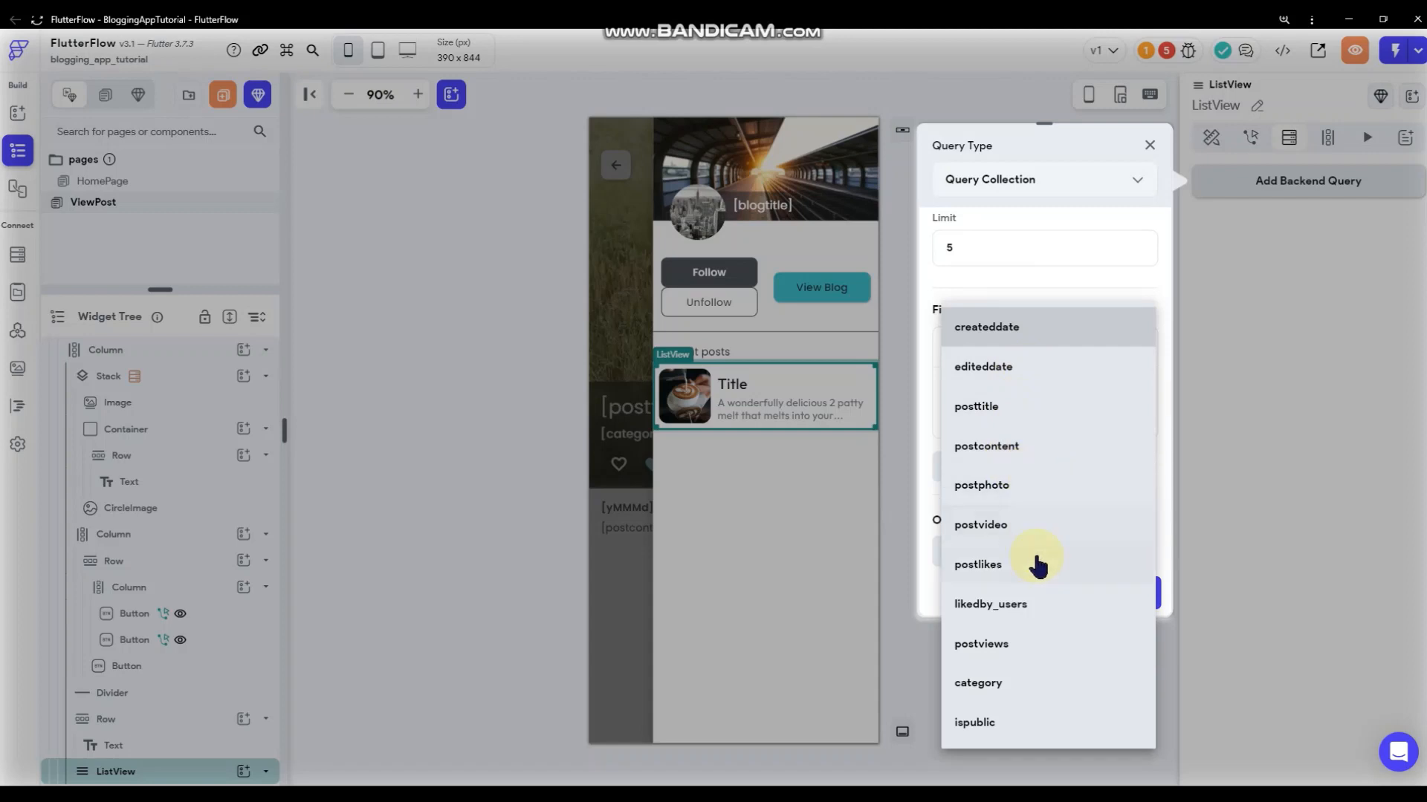
click(995, 722)
click(1018, 504)
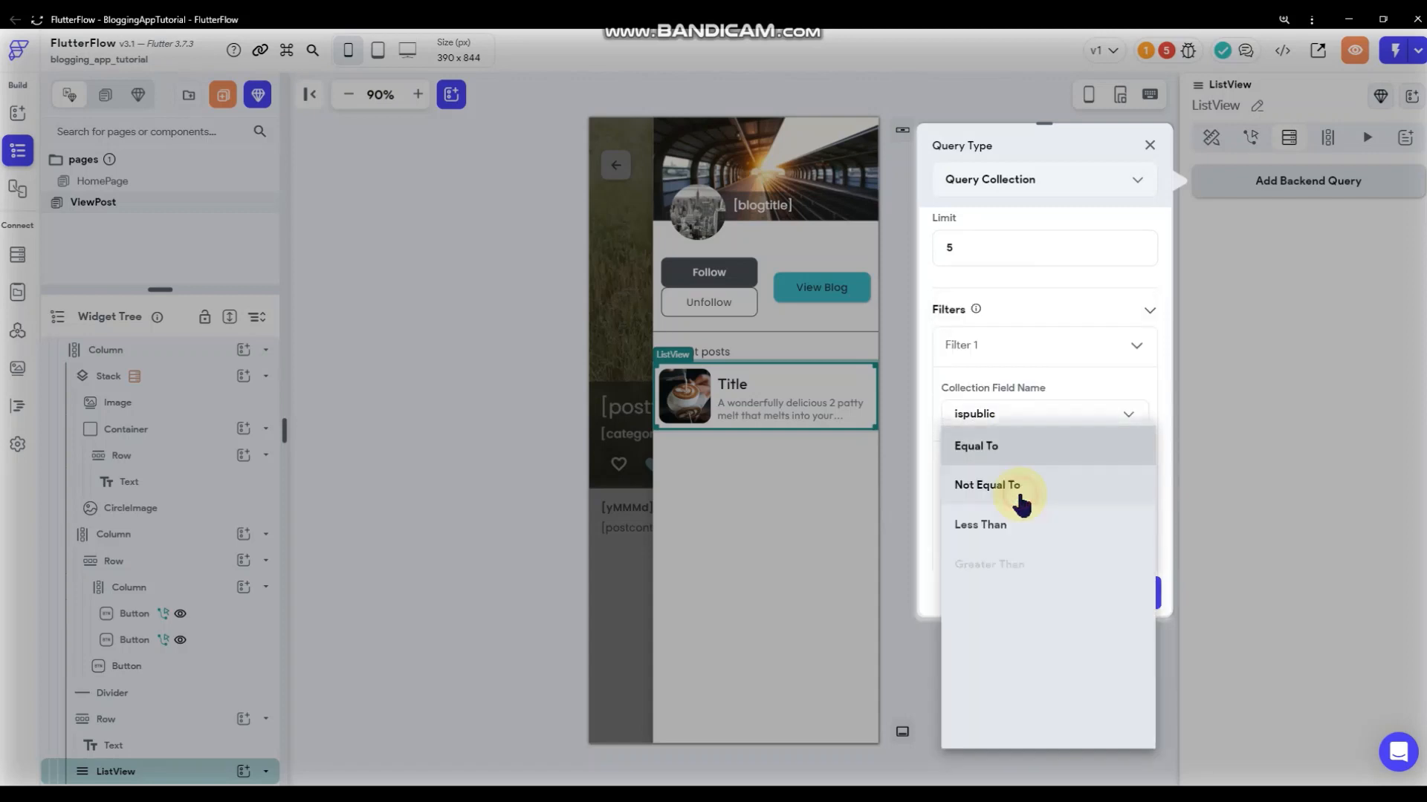
click(1016, 452)
click(1006, 483)
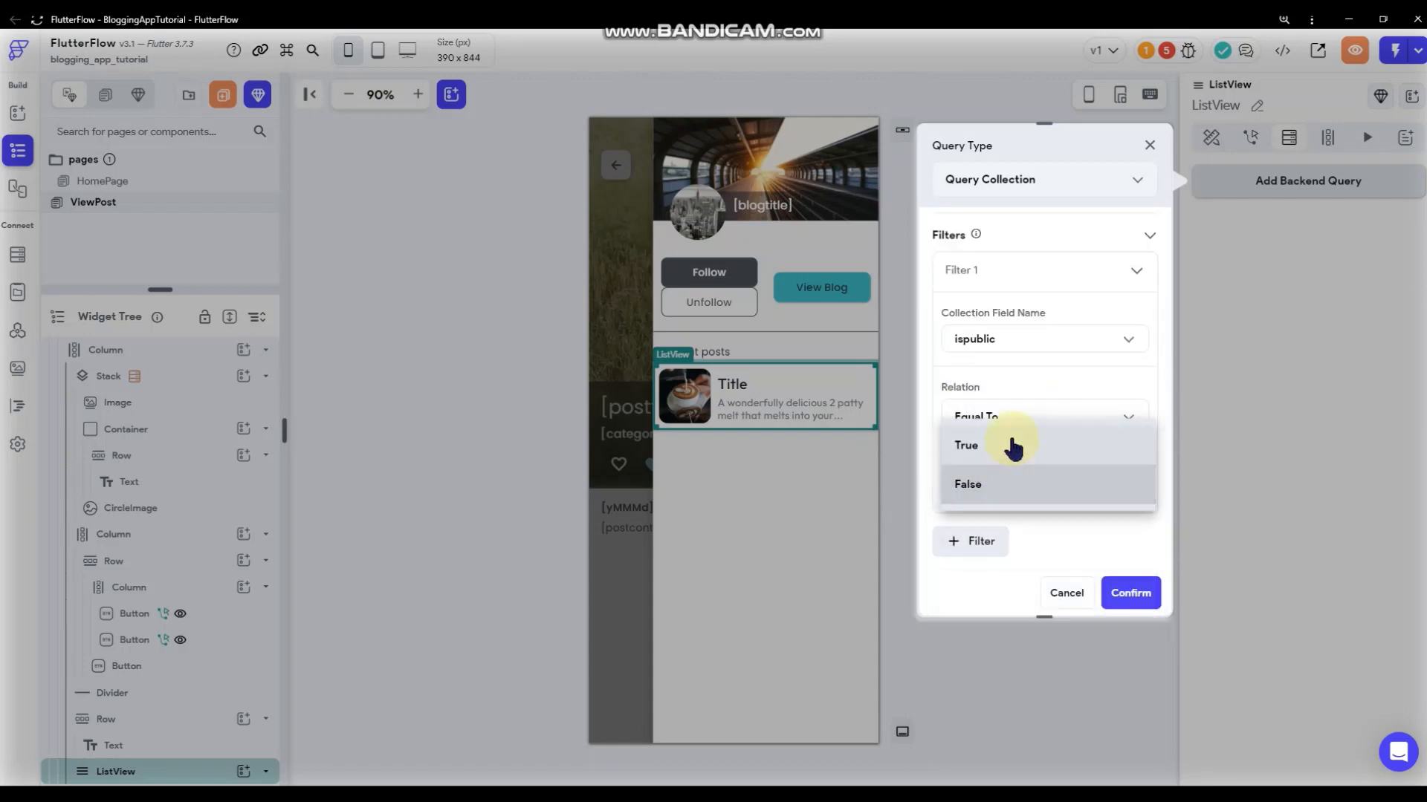
click(1012, 446)
- Order the query by createddate, Decreasing, and confirm the backend query
scroll(1019, 354, down, 3)
click(1019, 399)
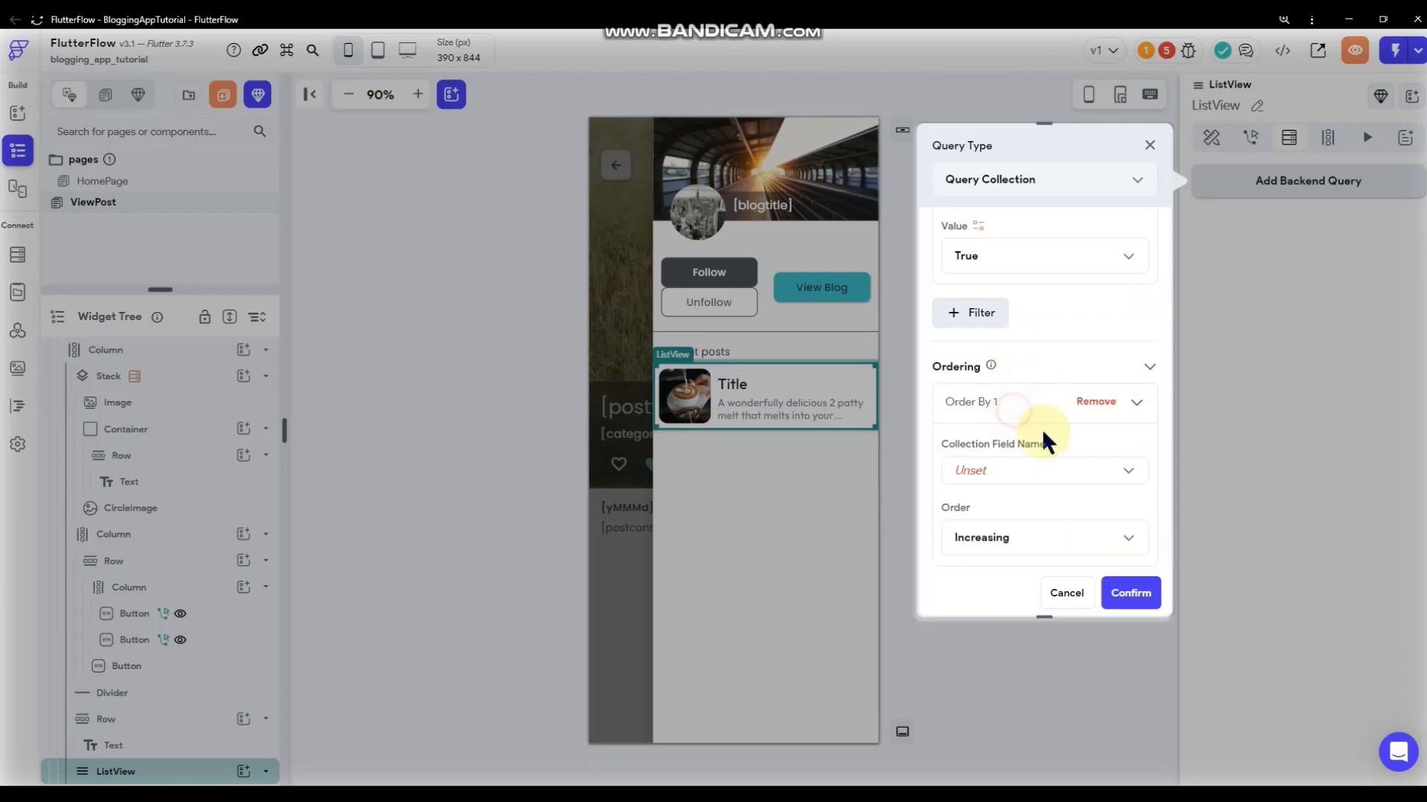
click(1028, 466)
click(1000, 371)
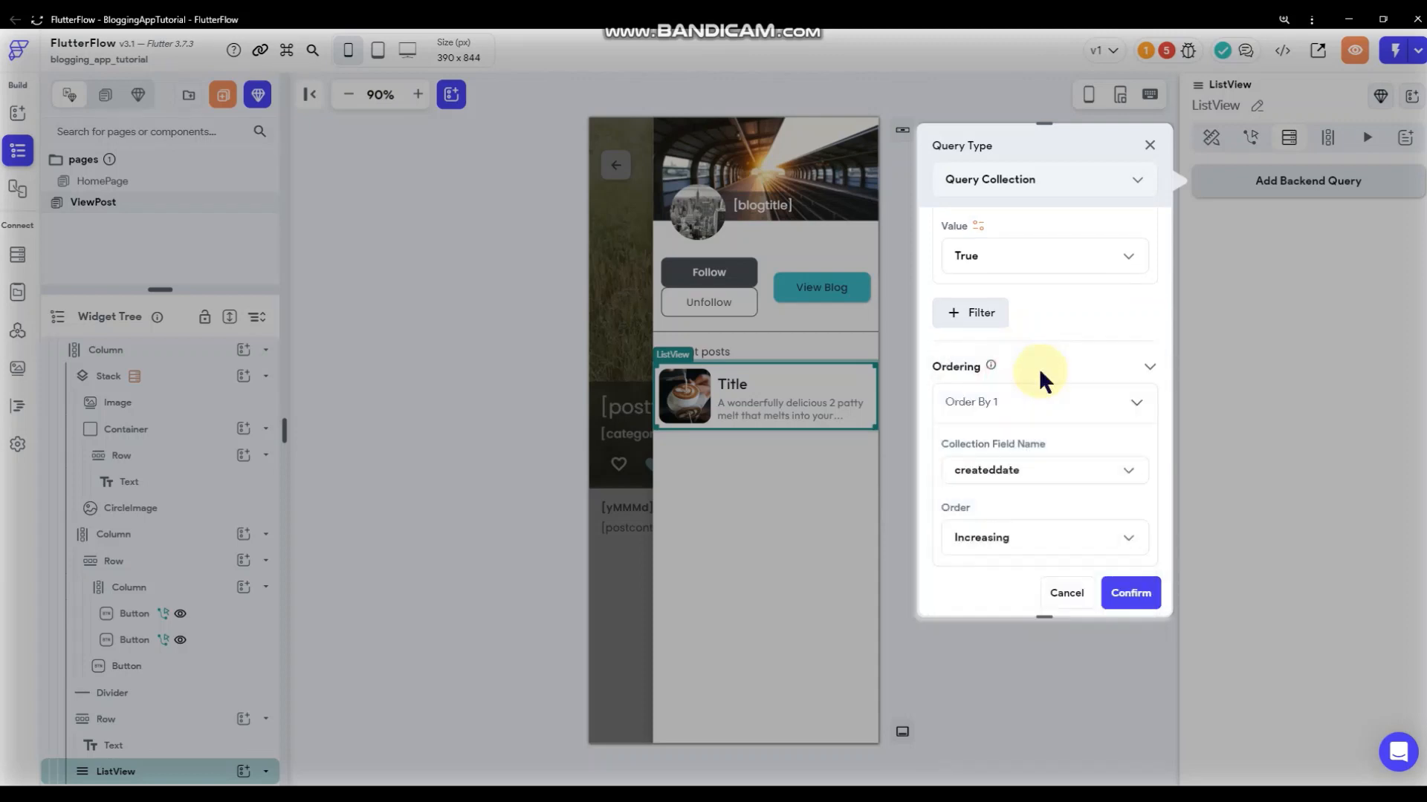
scroll(1038, 401, down, 2)
click(1033, 401)
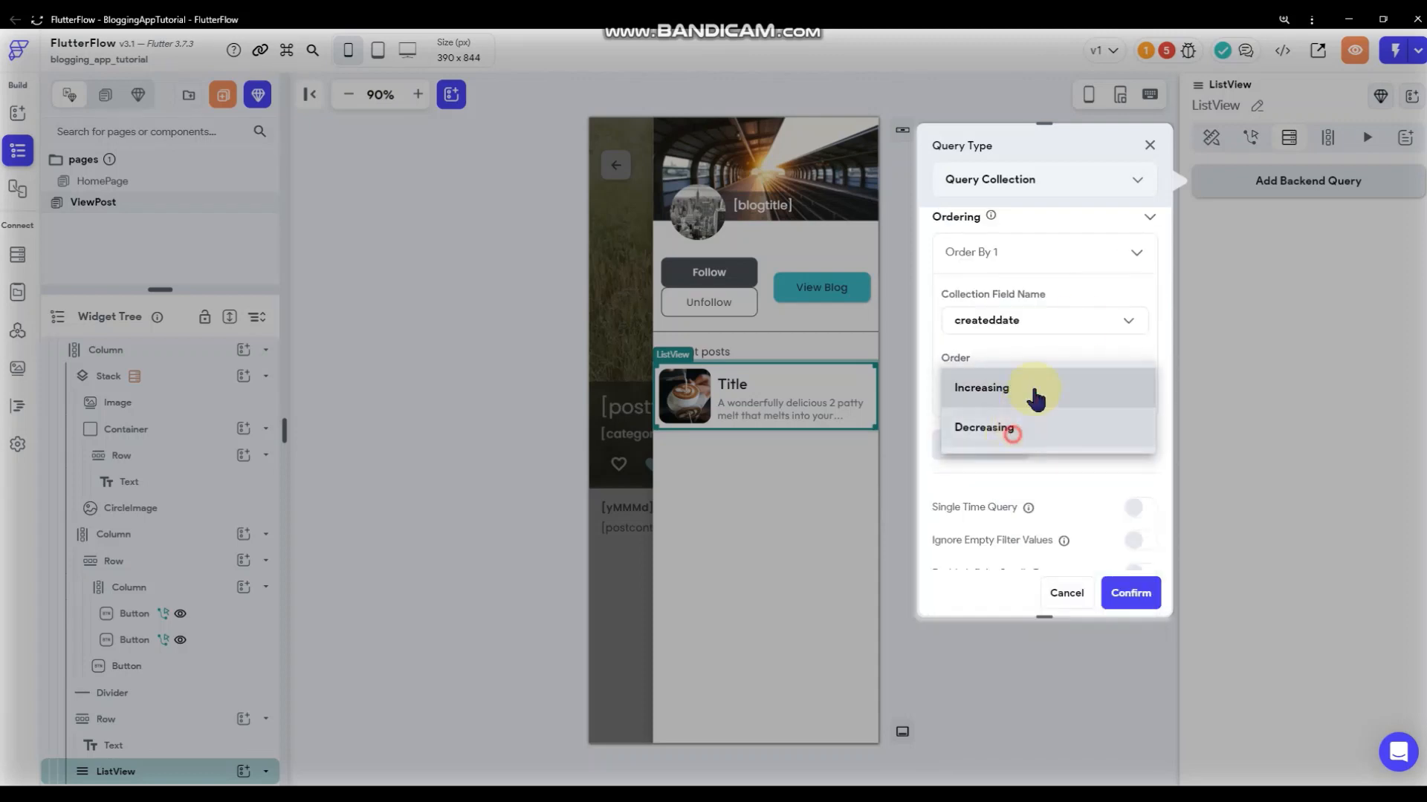
click(1012, 425)
scroll(1092, 301, down, 1)
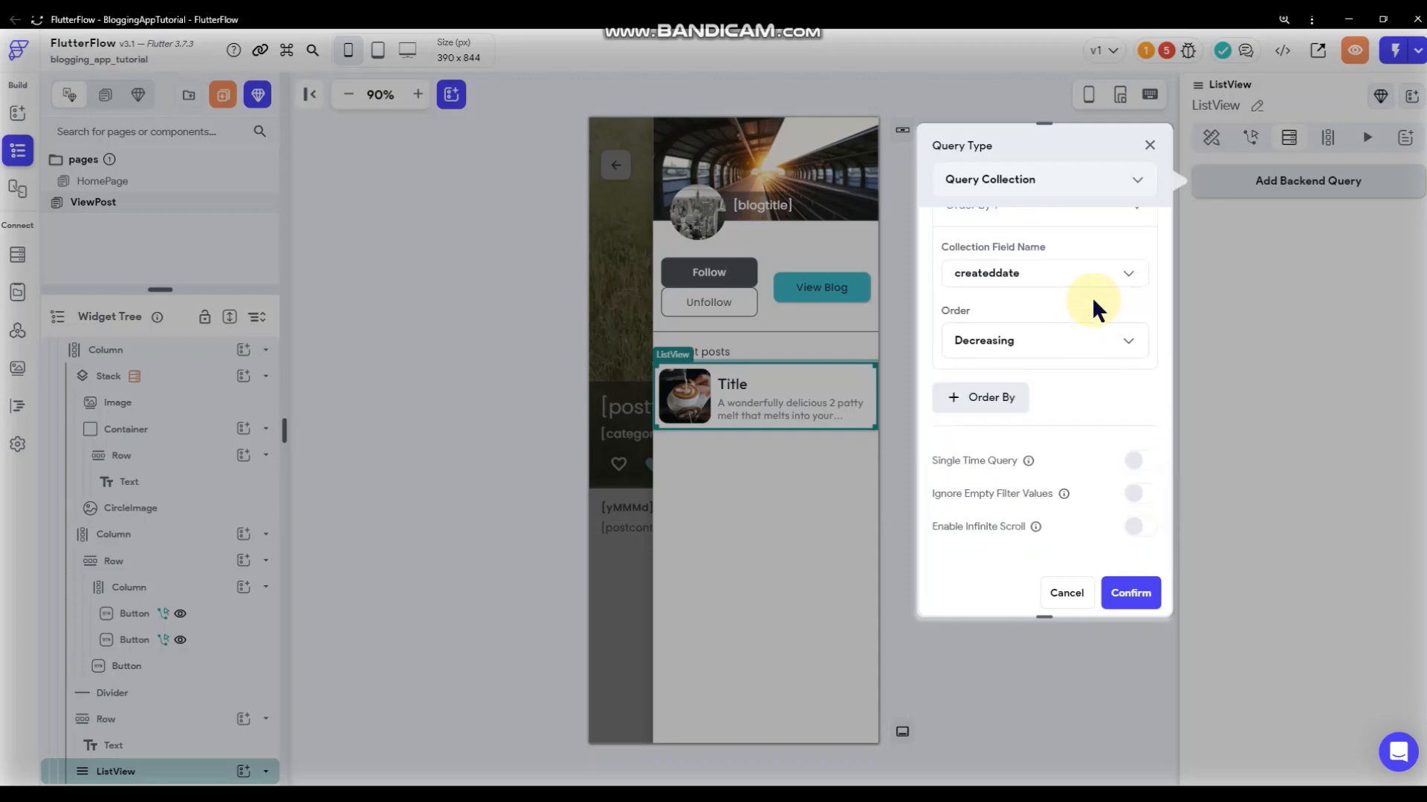
scroll(1054, 367, up, 3)
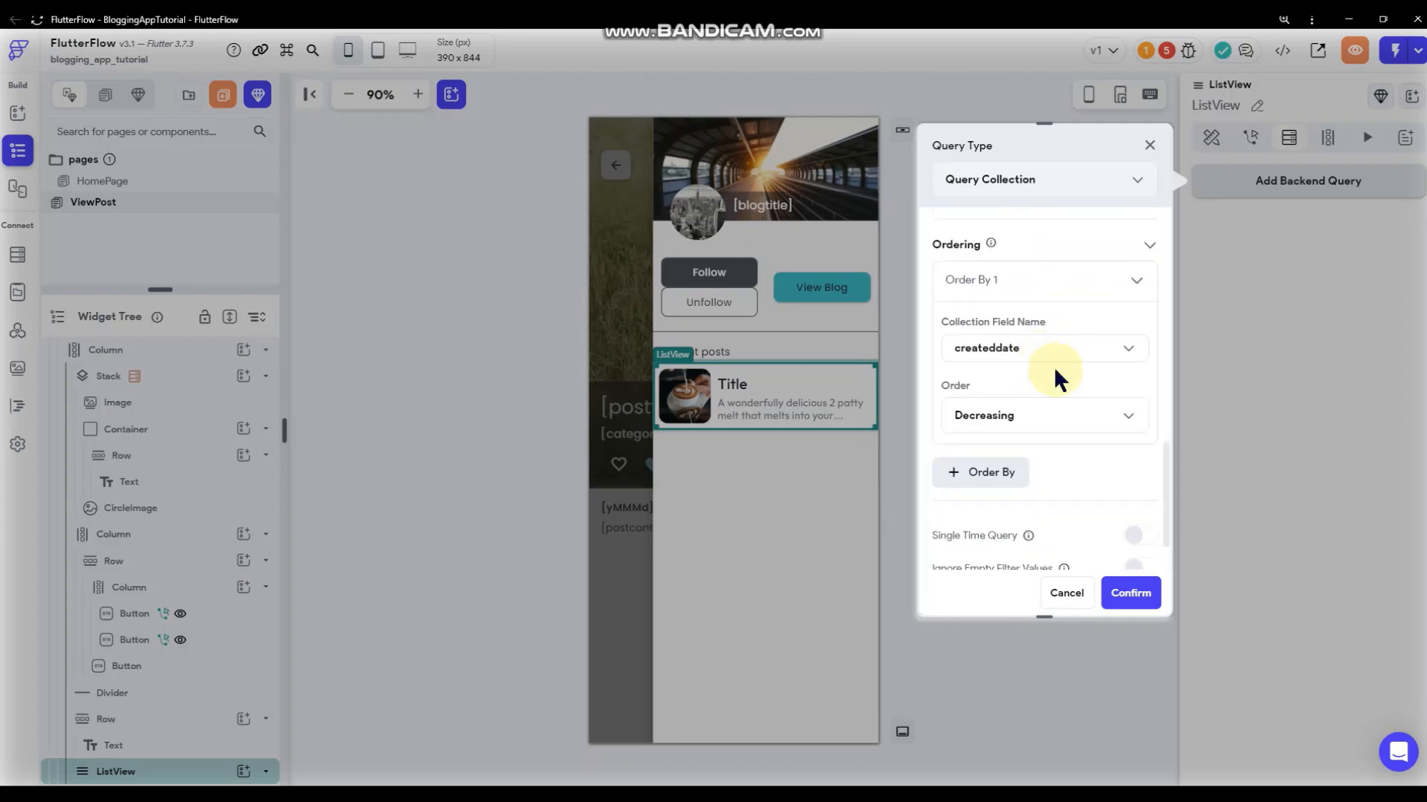
scroll(1055, 372, down, 1)
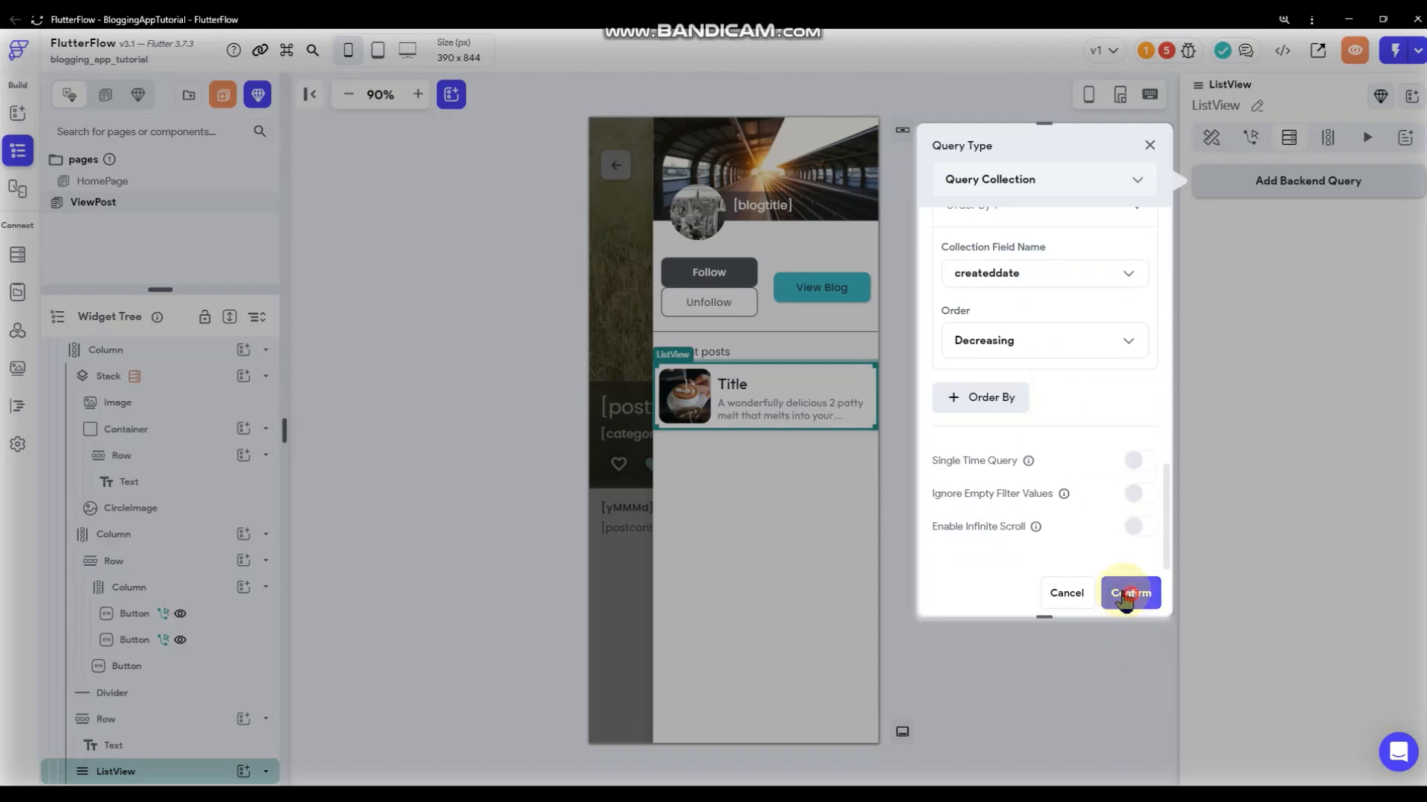
click(1130, 592)
click(834, 499)
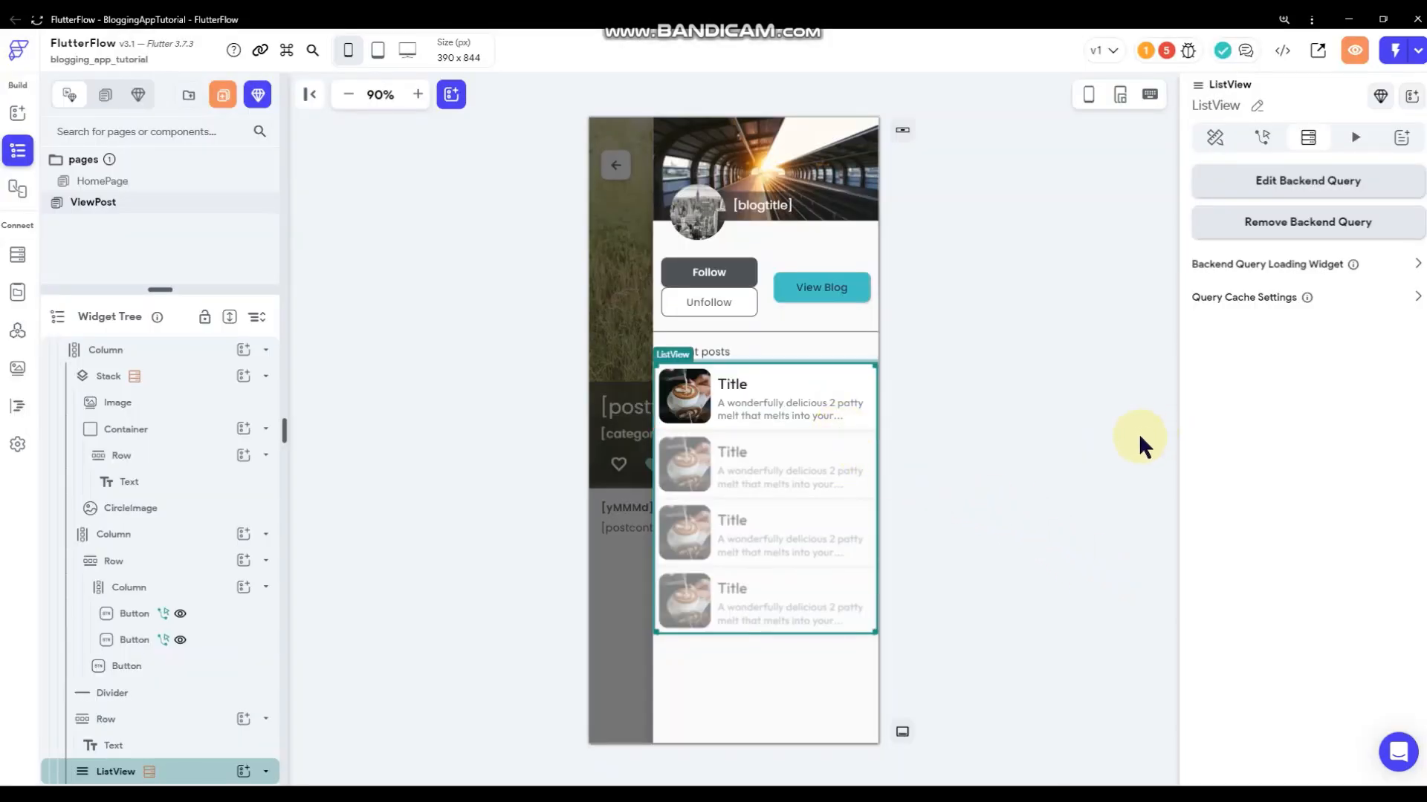
- Set the bottom padding of the menuItem card container to 2
click(854, 426)
click(1244, 338)
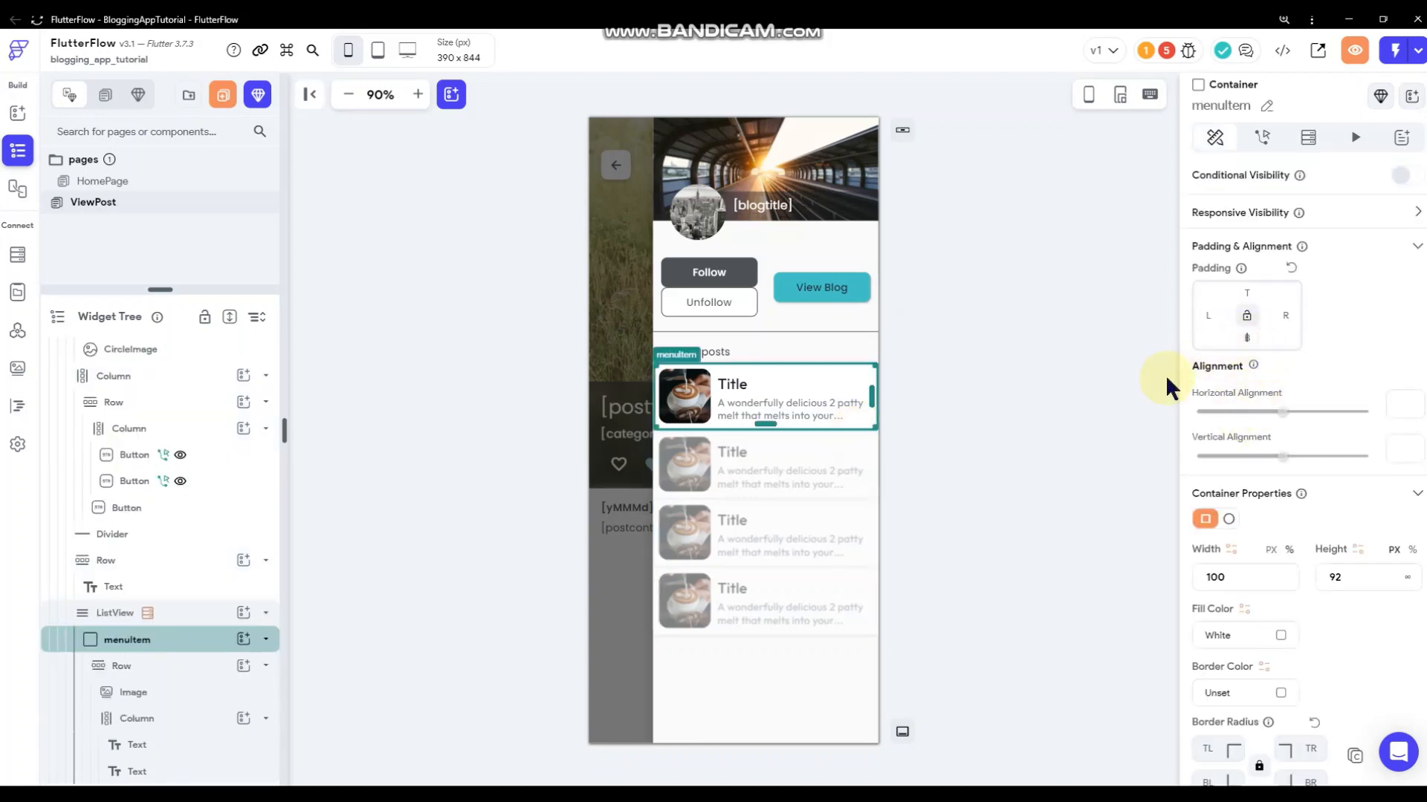
text(2)
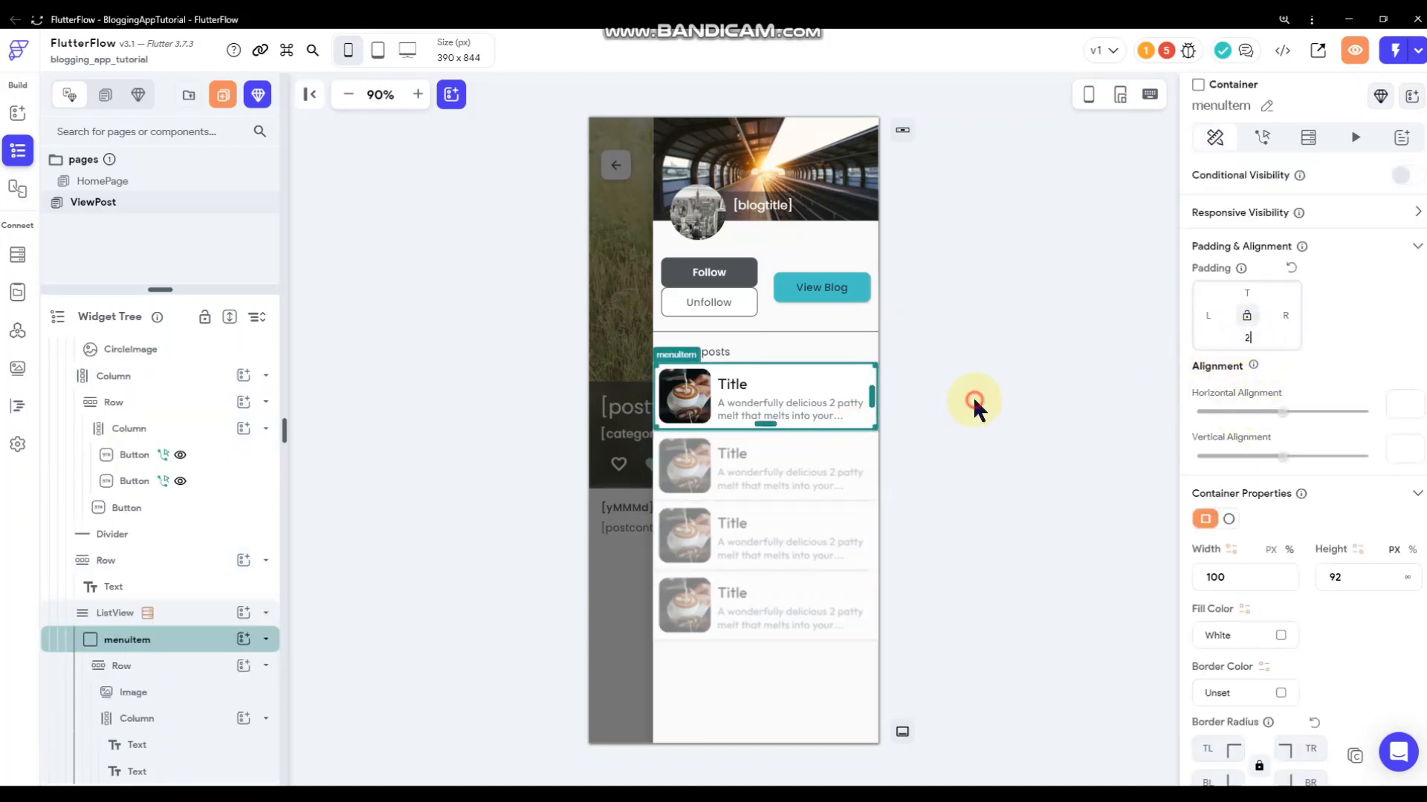
- Set the Recent posts card image's path from the list's blog_posts Document, using postphoto
click(974, 395)
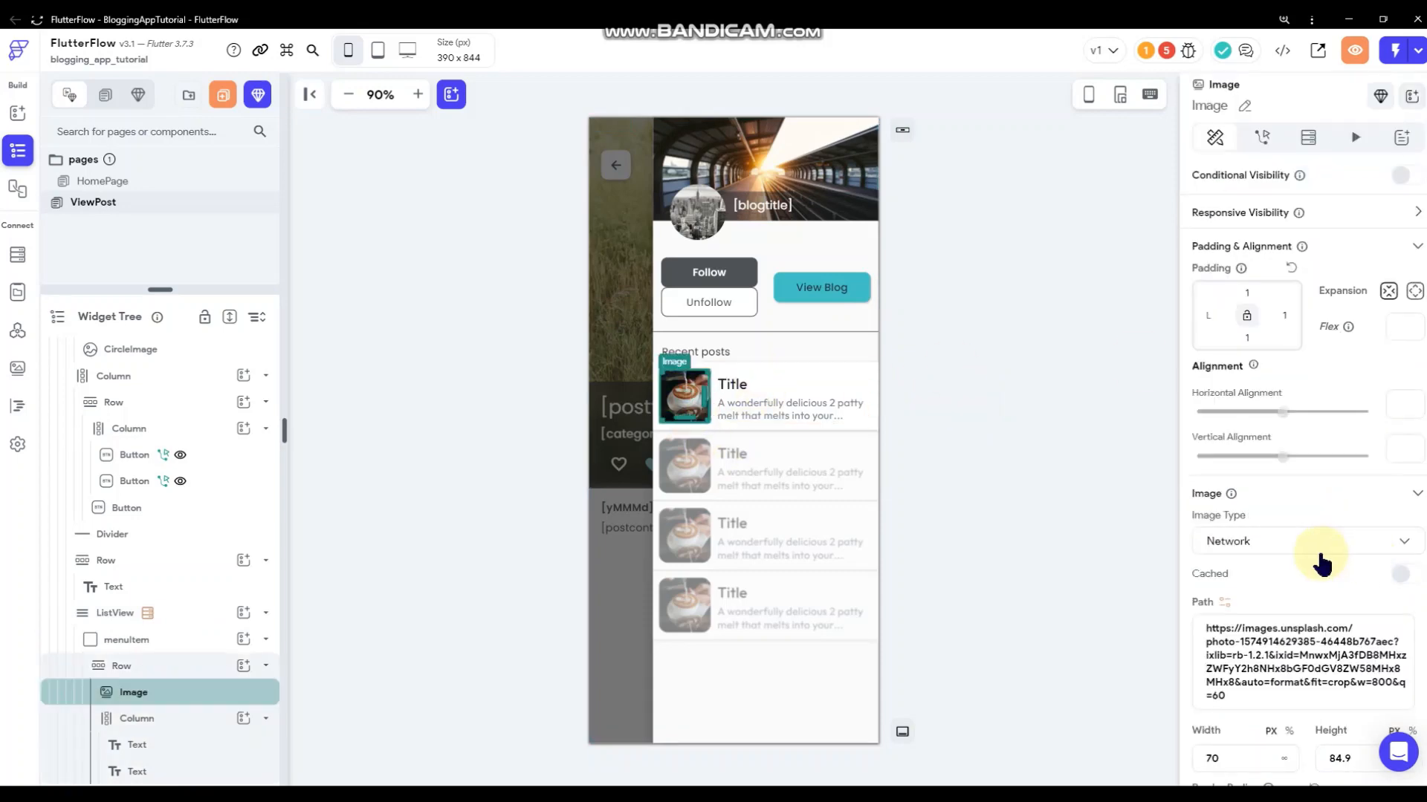
scroll(1322, 563, down, 1)
click(1224, 527)
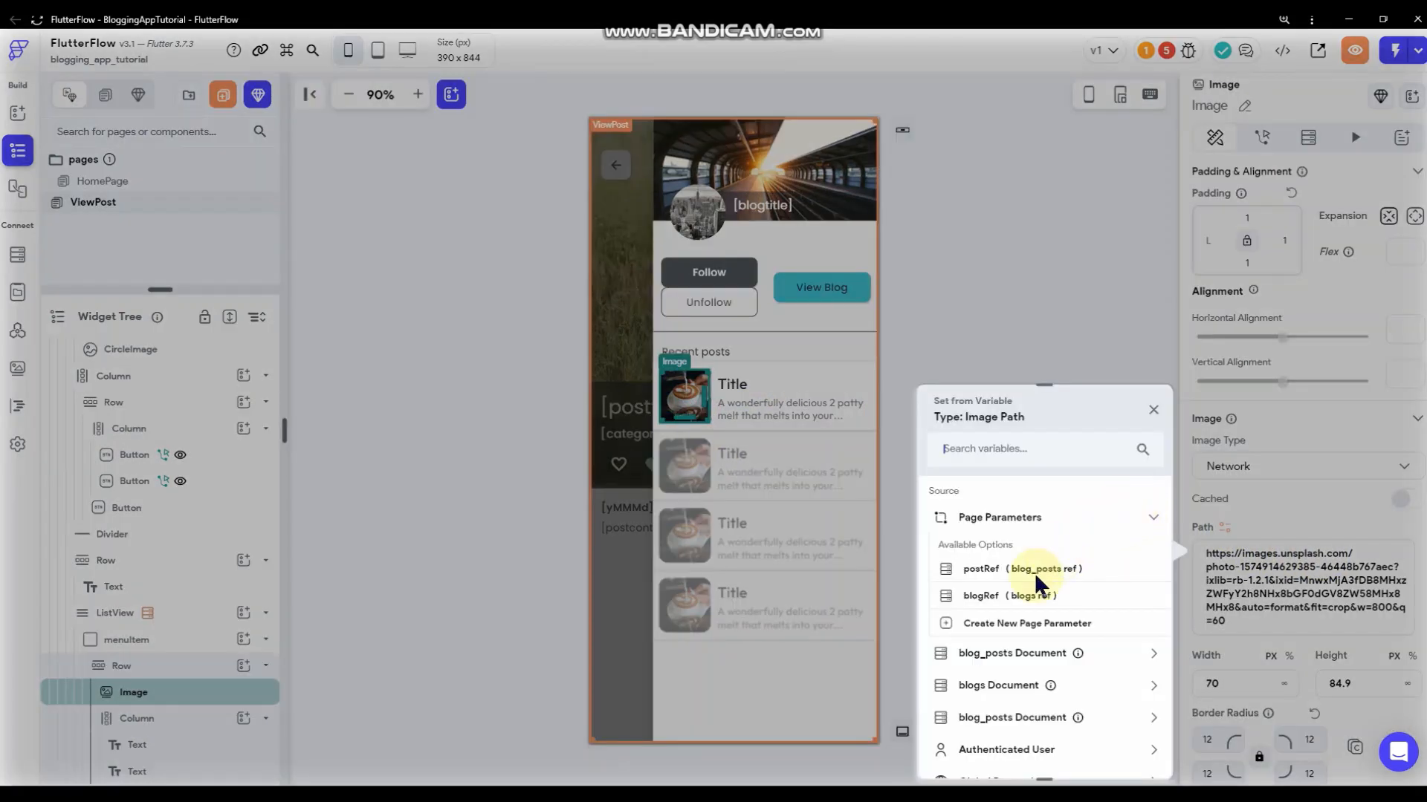
click(1012, 654)
scroll(1048, 578, down, 3)
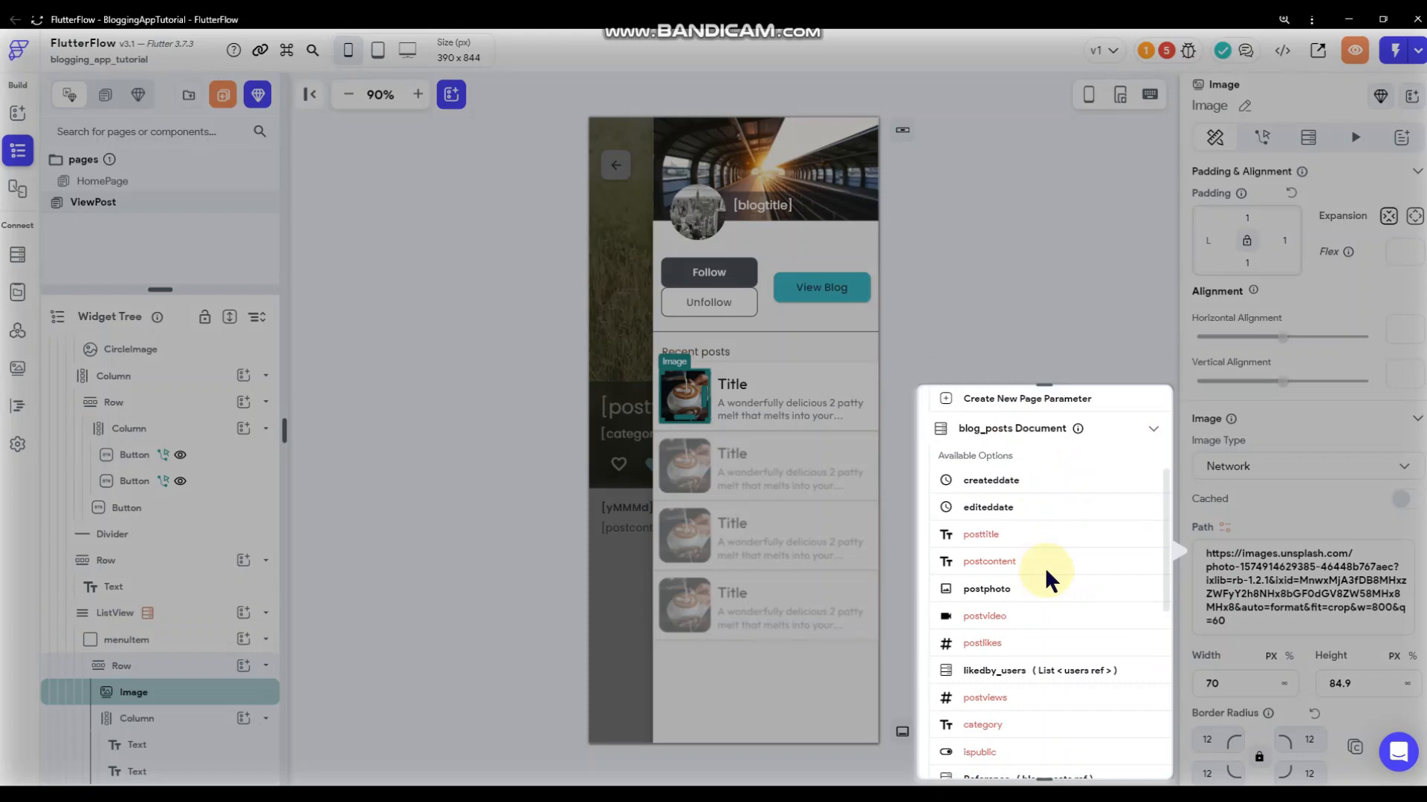
click(993, 591)
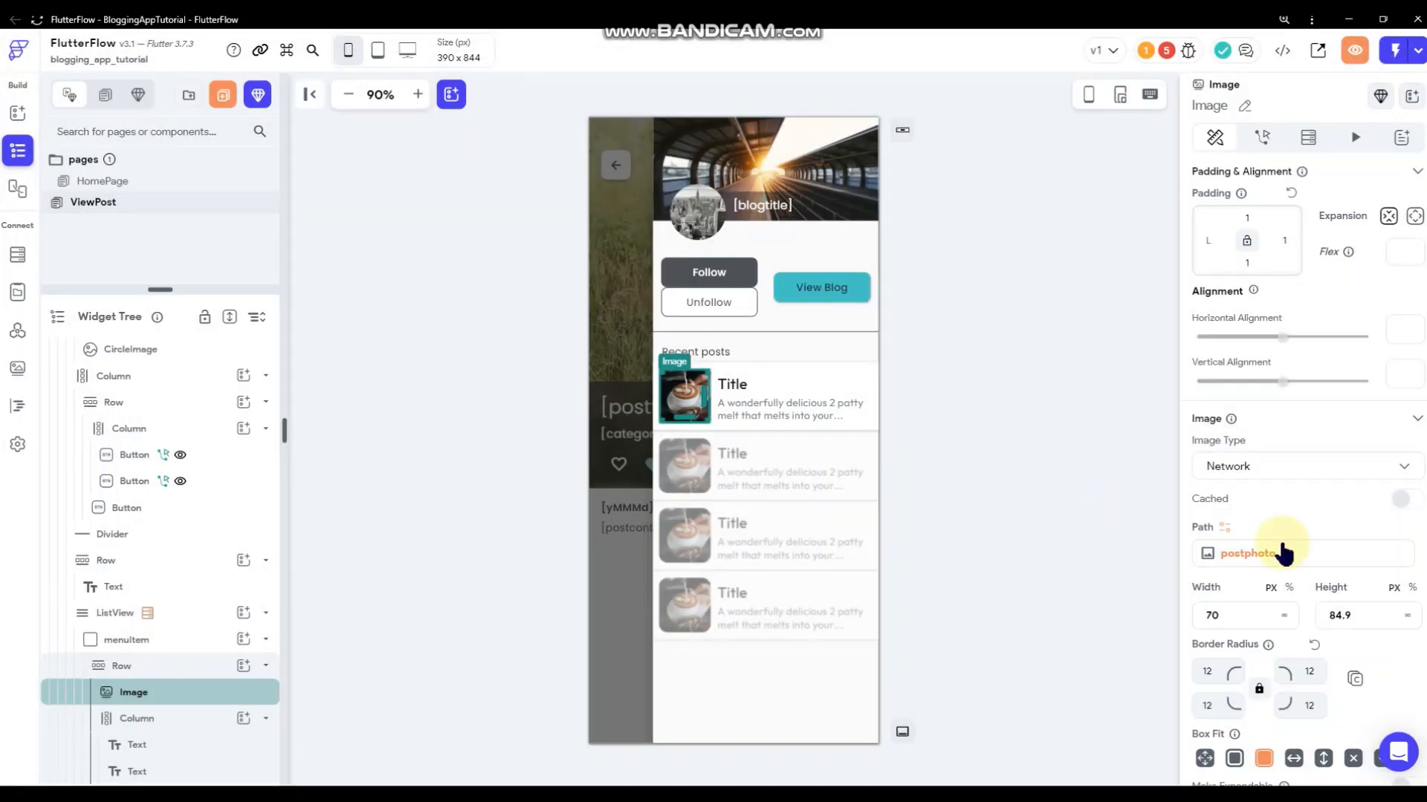
- Set the card's Title text from the list's blog_posts Document, using posttitle
click(734, 385)
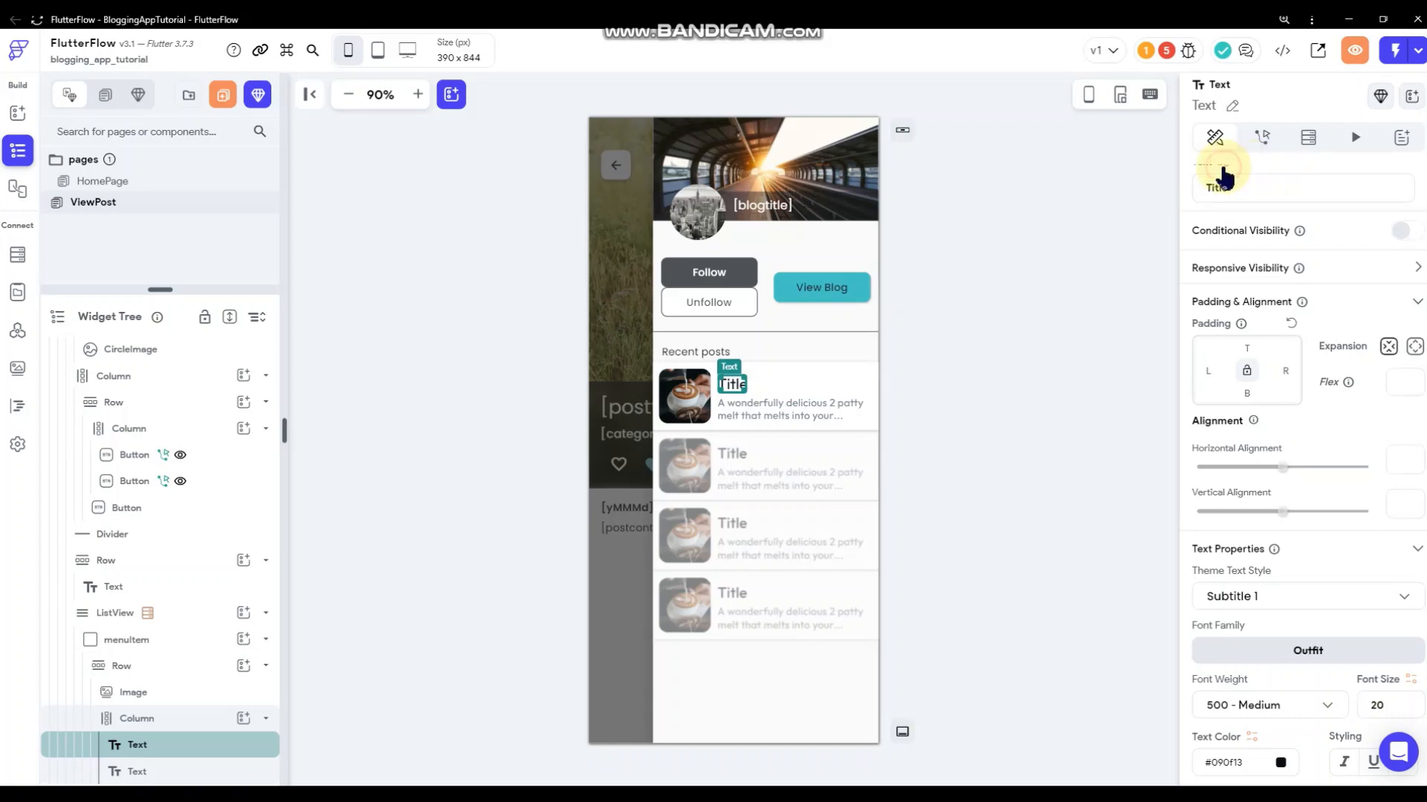
click(1221, 177)
scroll(1107, 319, down, 2)
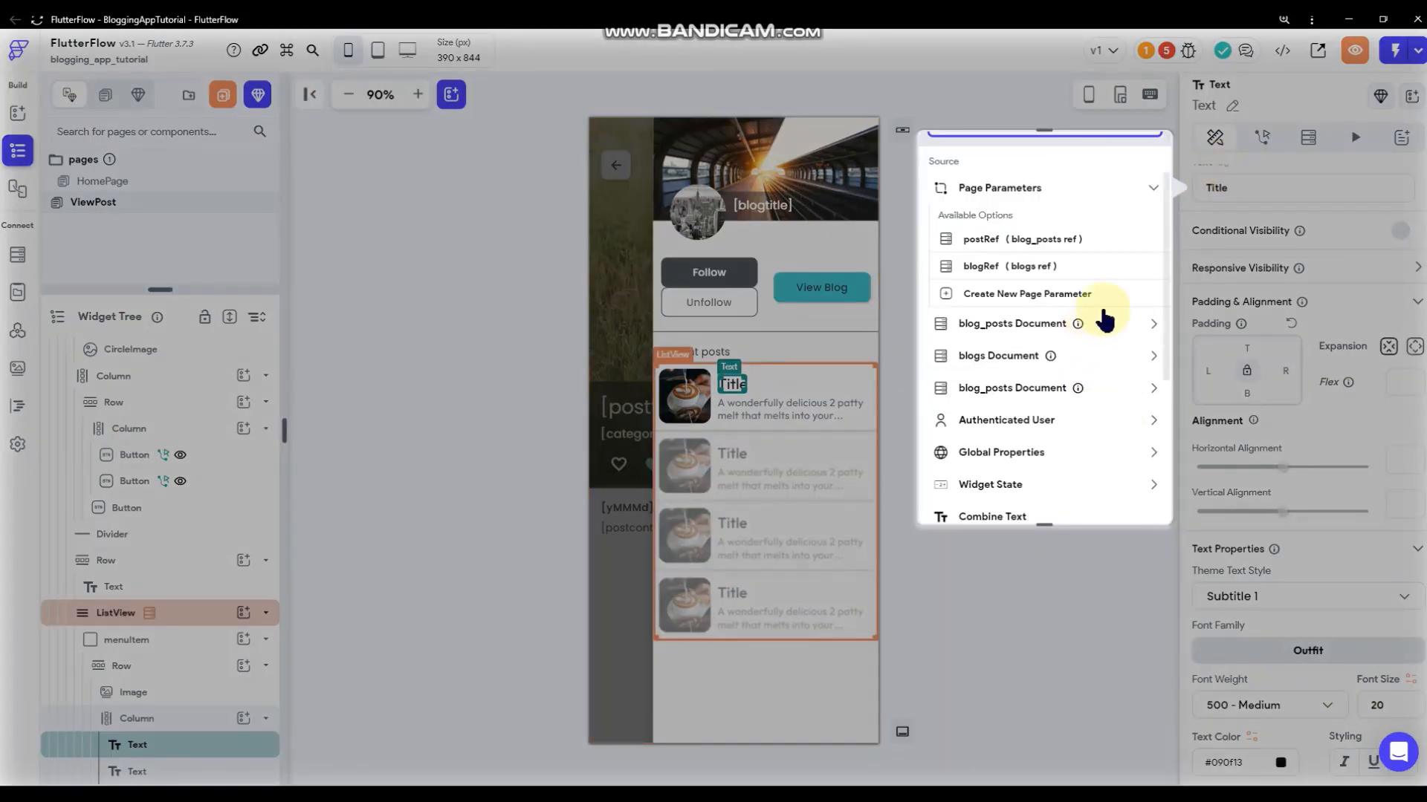
scroll(1107, 318, up, 2)
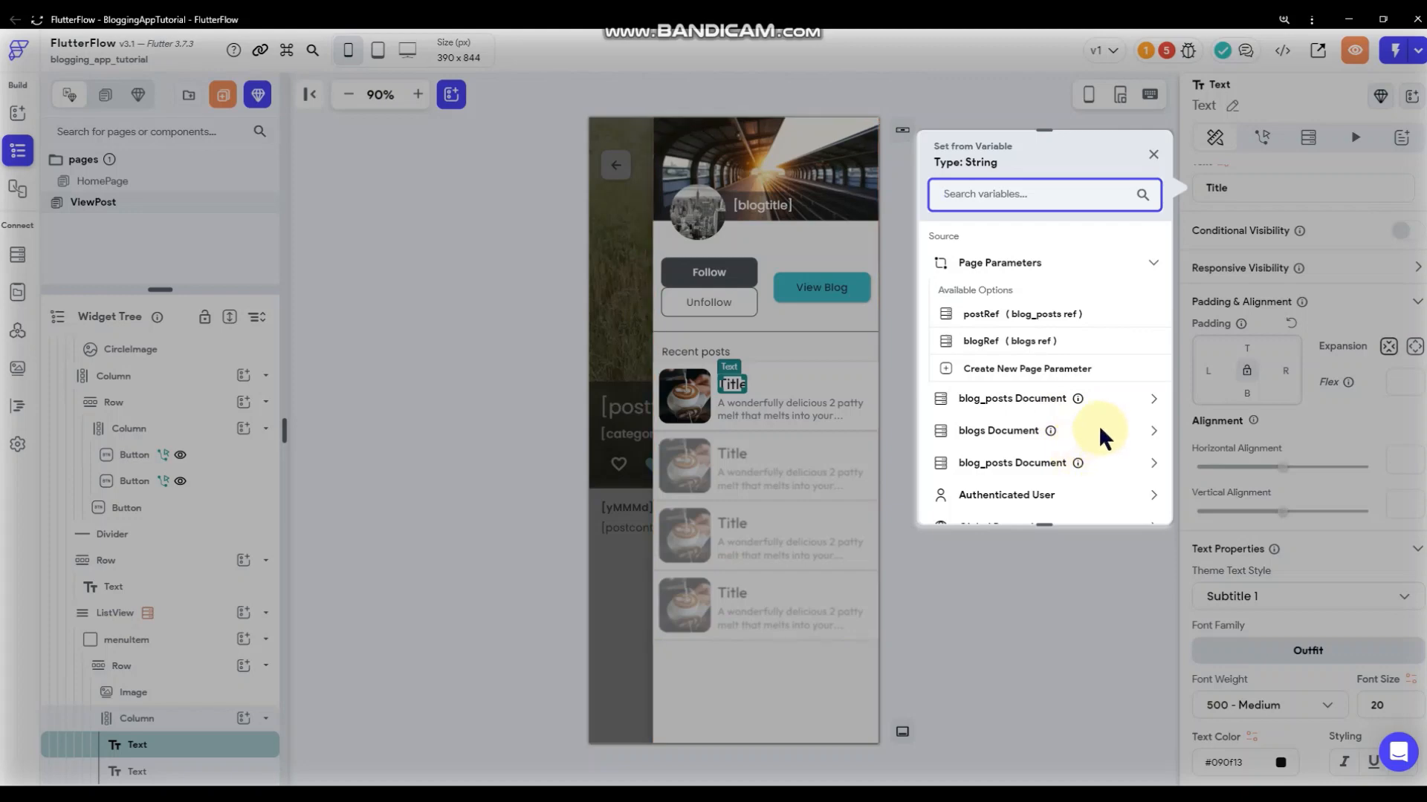
click(1074, 396)
scroll(1075, 391, down, 1)
click(986, 433)
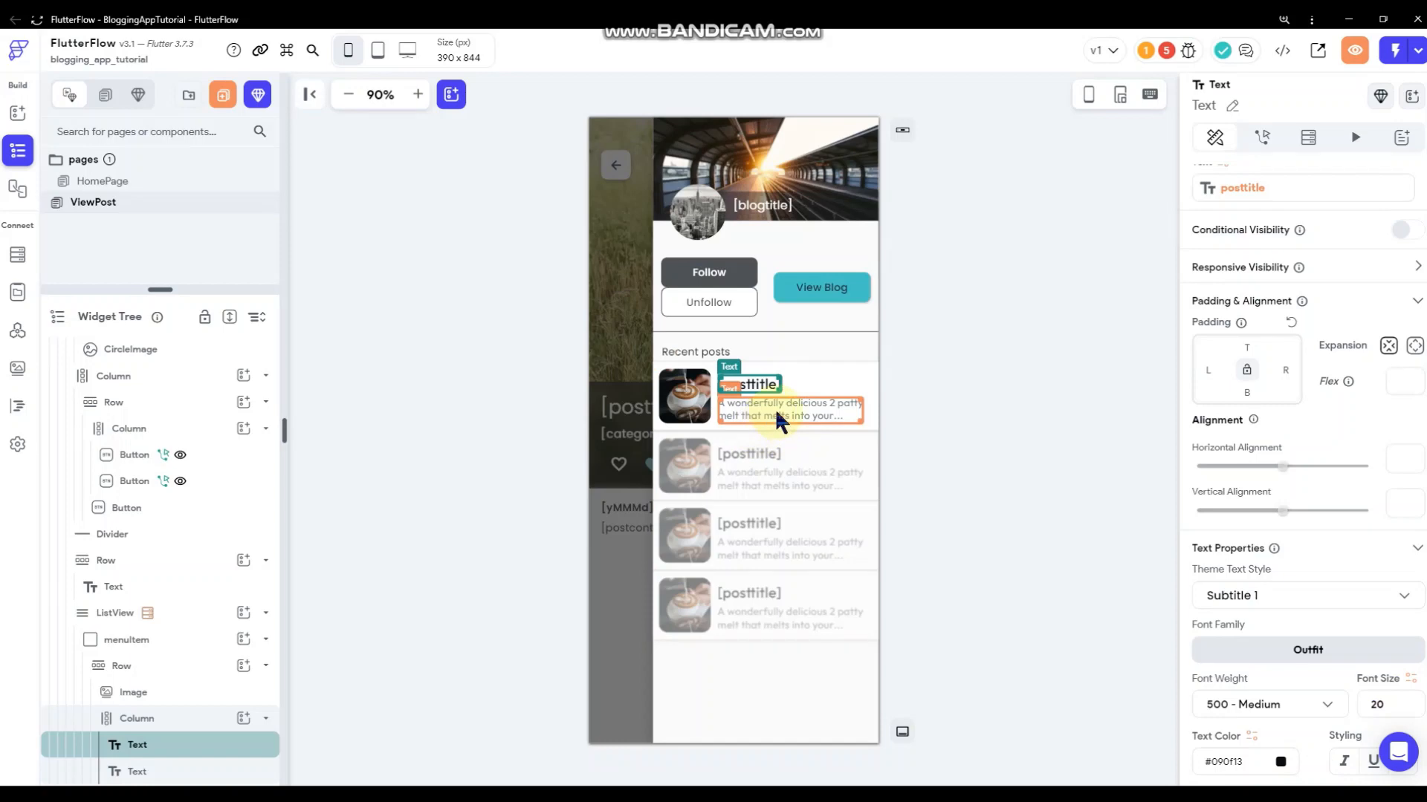
- Set the card's description text from the list's blog_posts Document, using postcontent
click(775, 408)
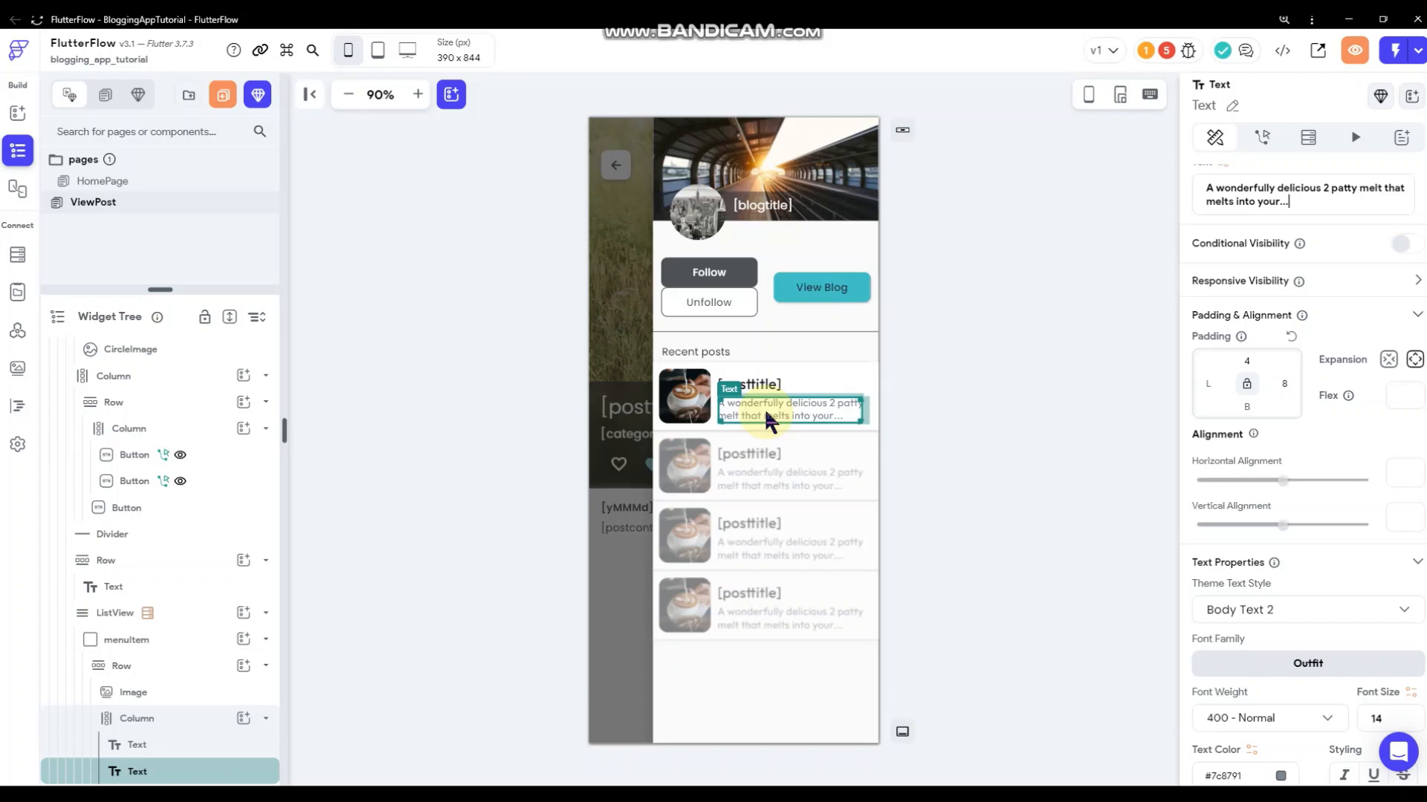
scroll(1225, 312, up, 1)
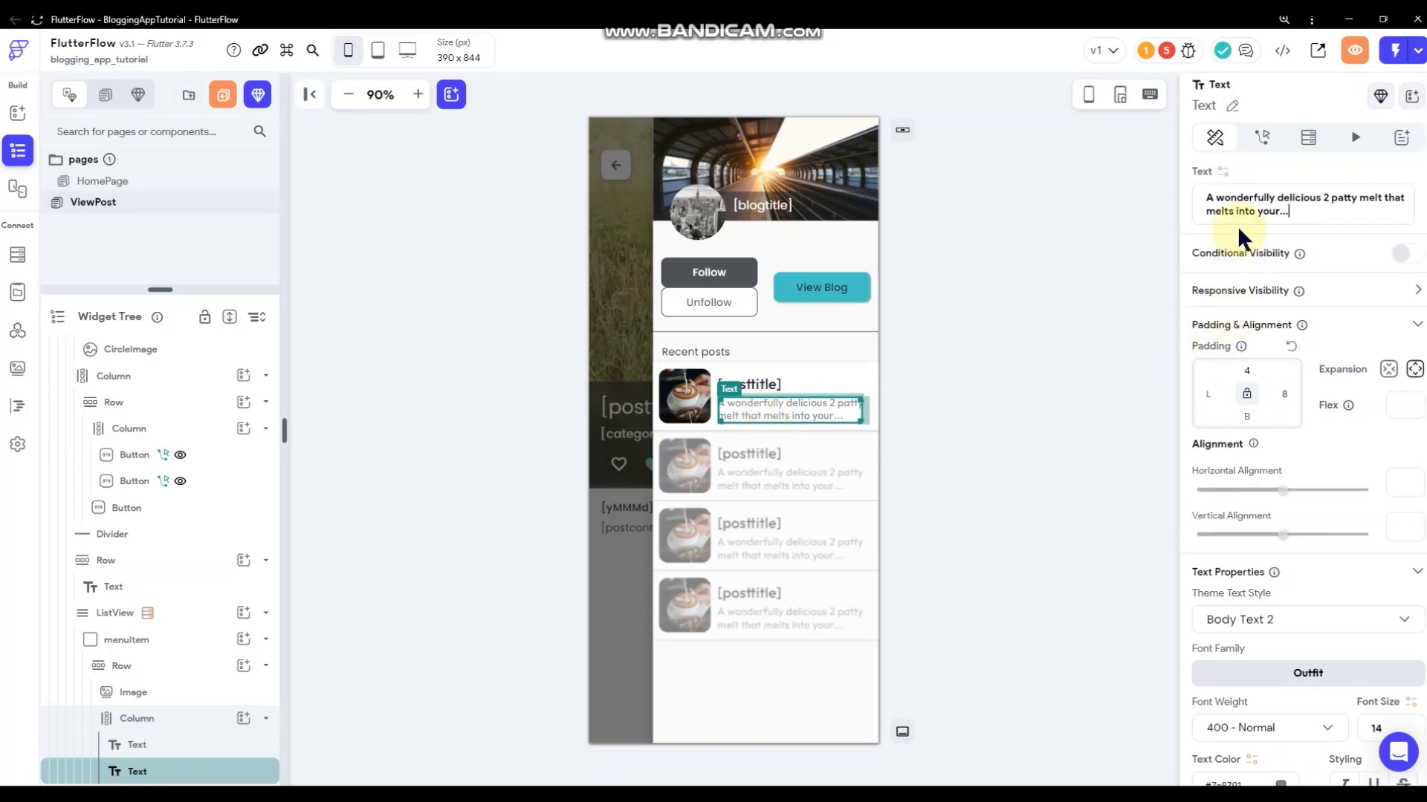
click(1224, 175)
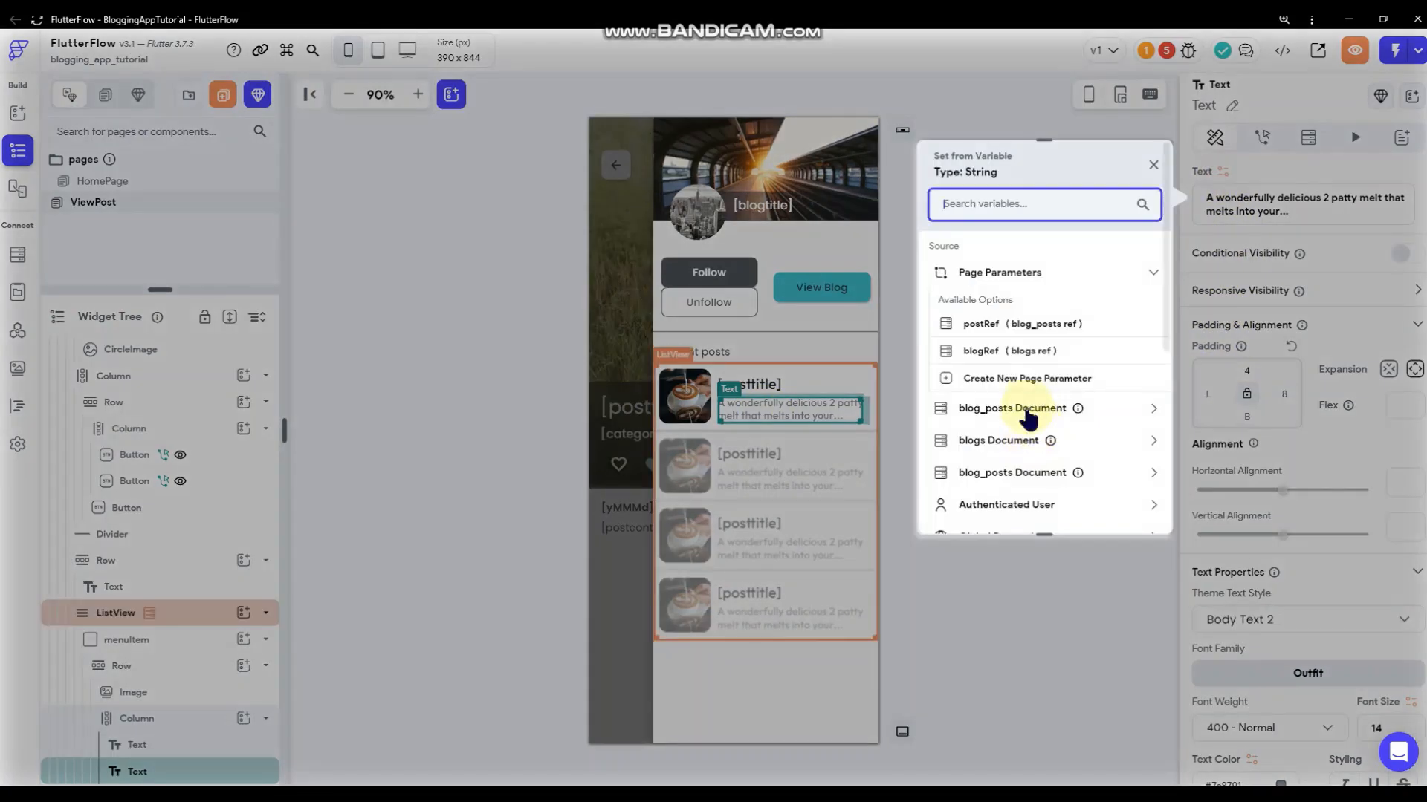
click(1023, 410)
scroll(997, 520, down, 1)
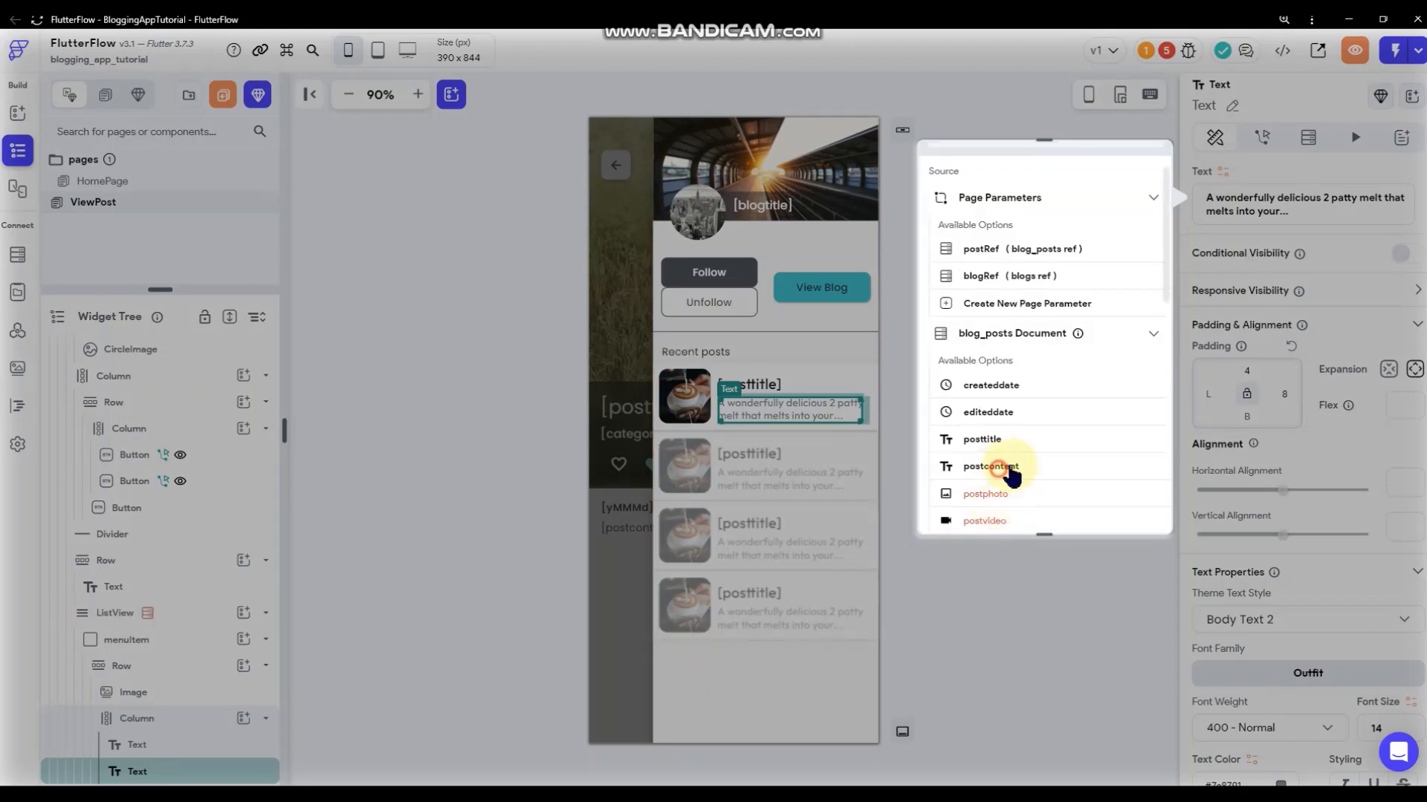
click(1004, 471)
scroll(1238, 389, down, 5)
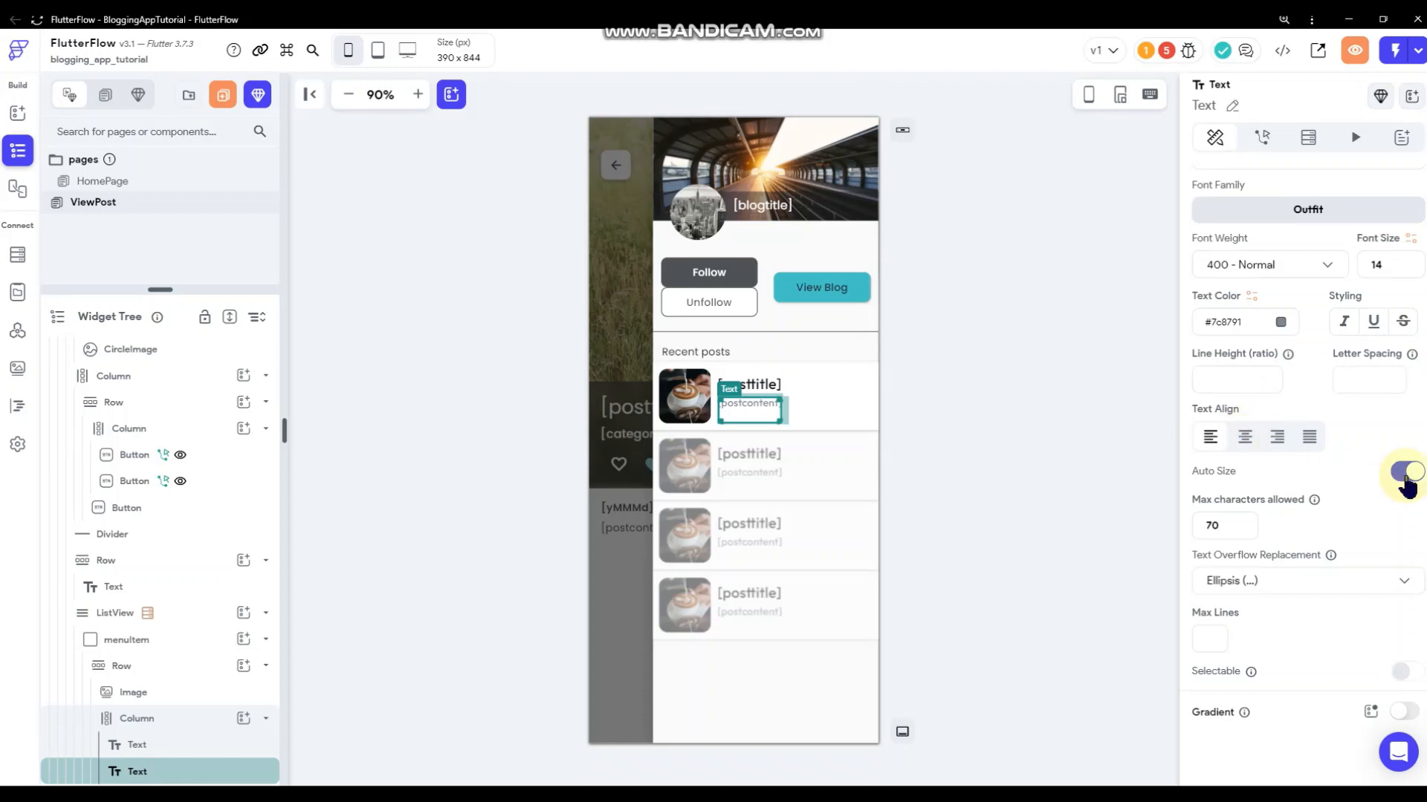
click(1222, 527)
click(996, 442)
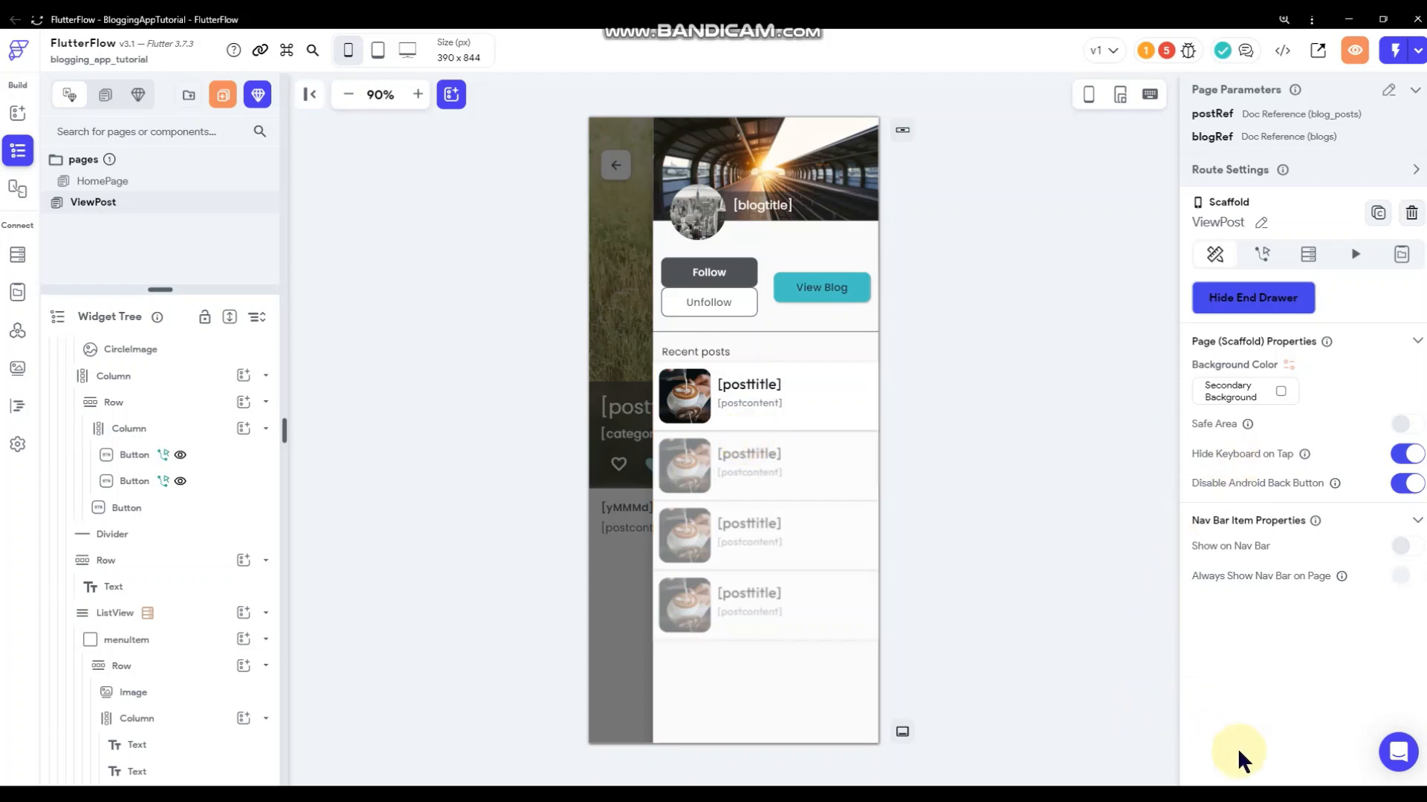
click(1160, 599)
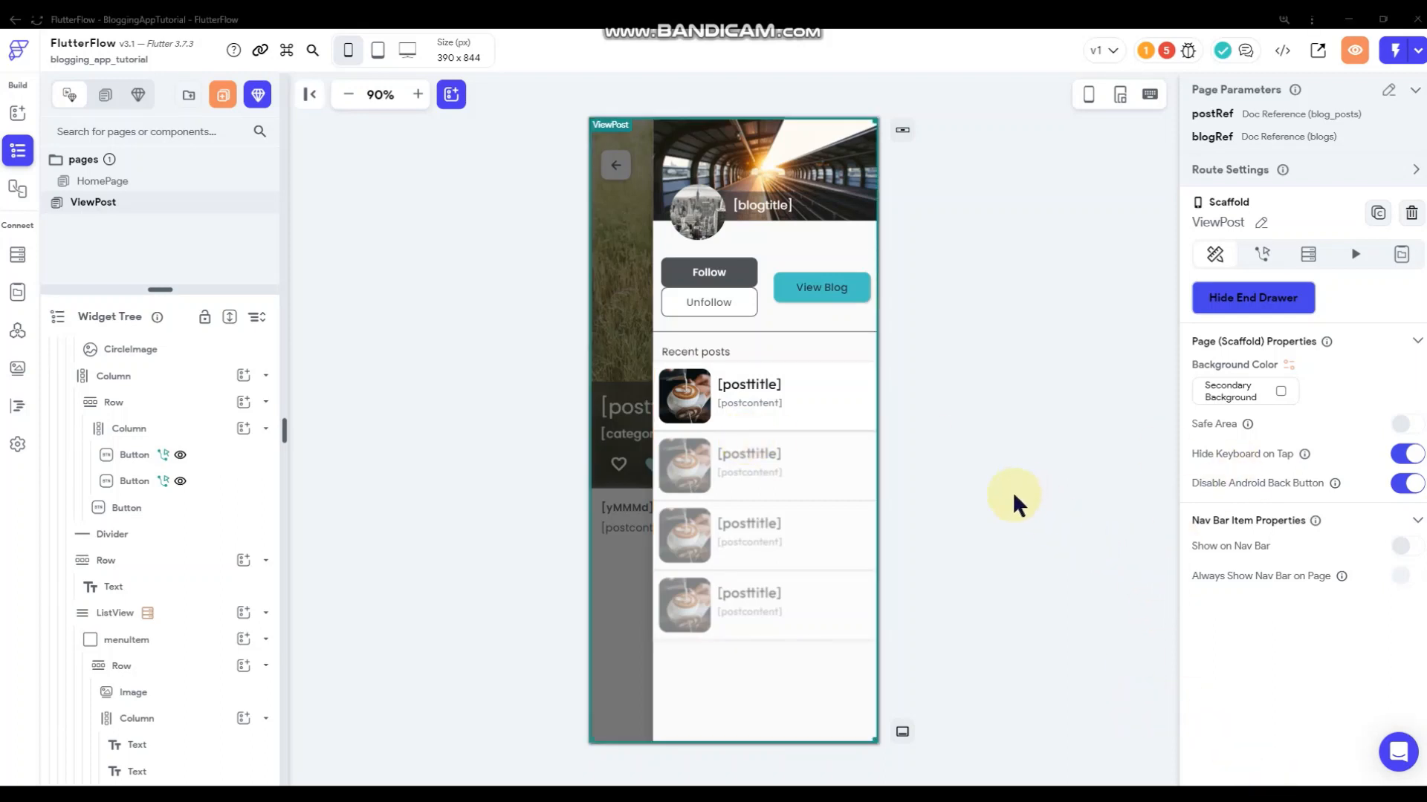
- Add an On Tap Drawer action to the menuItem container with its action type set to Close Drawers
click(773, 424)
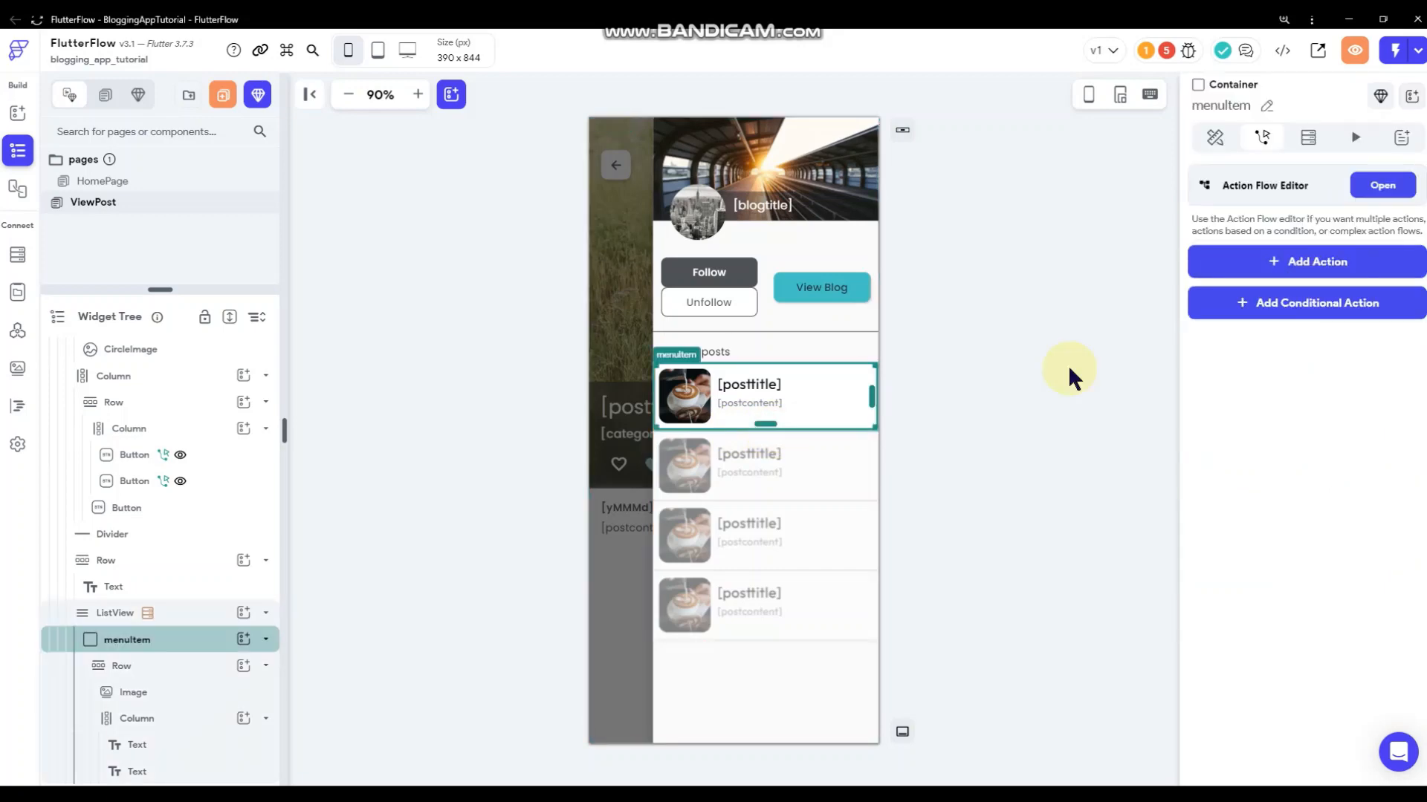
click(1381, 185)
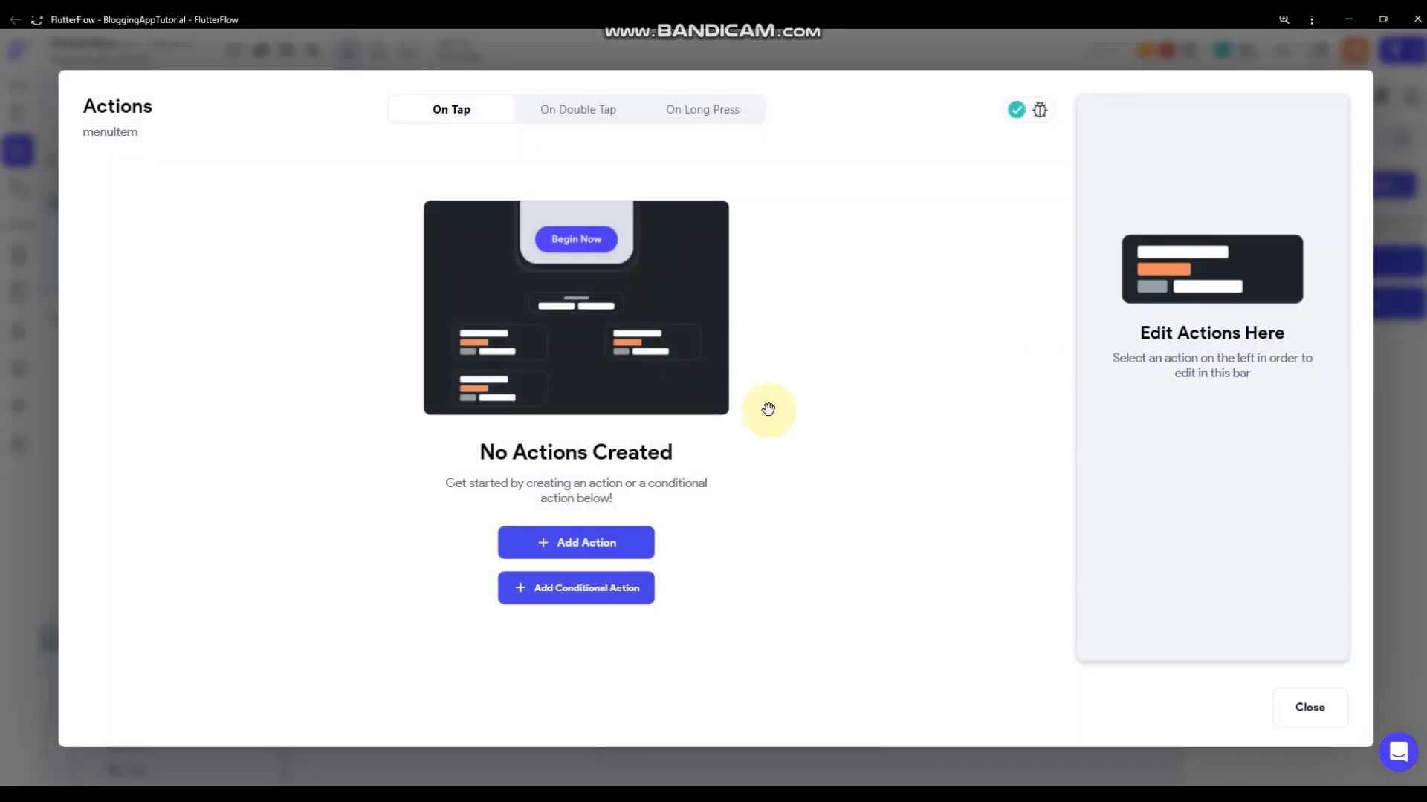
click(562, 554)
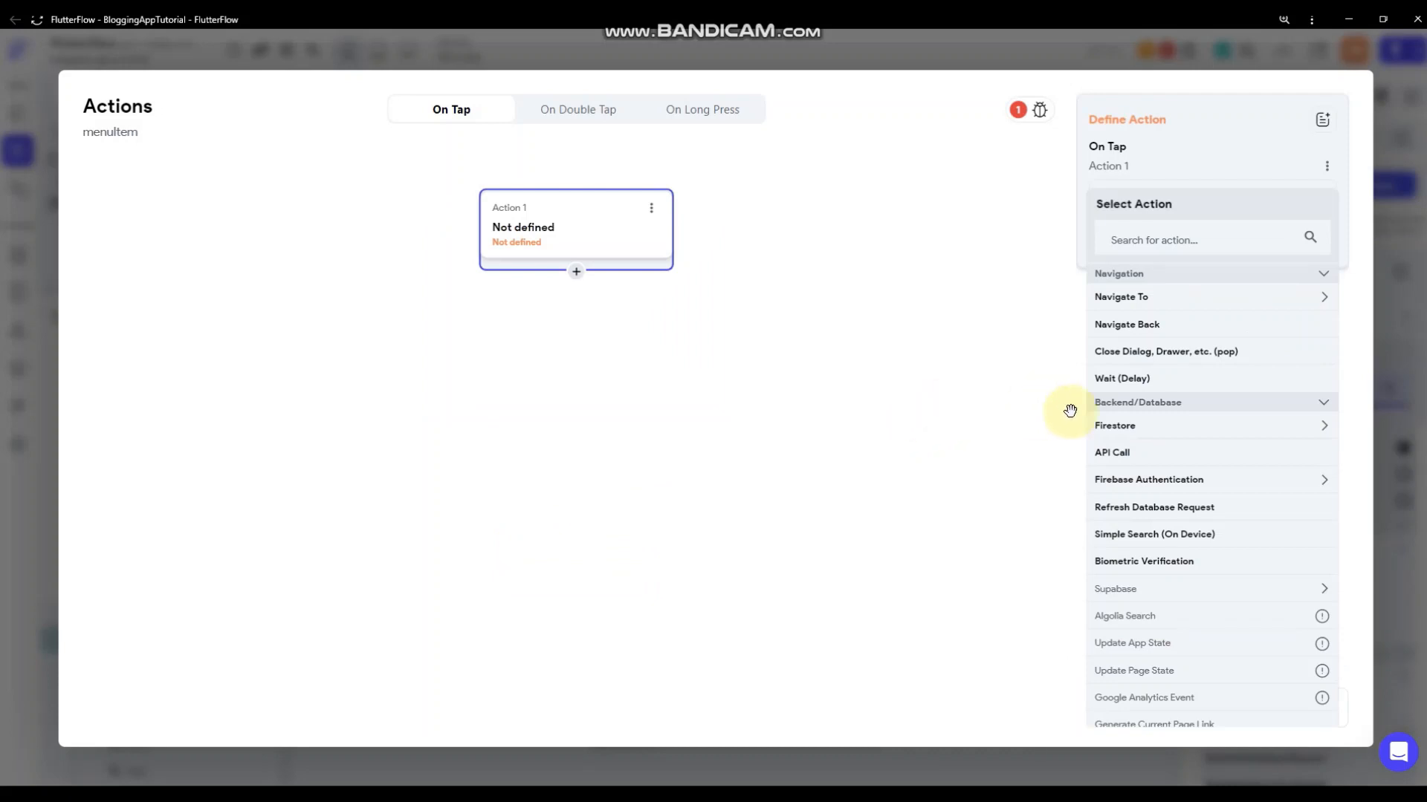
scroll(1174, 429, down, 8)
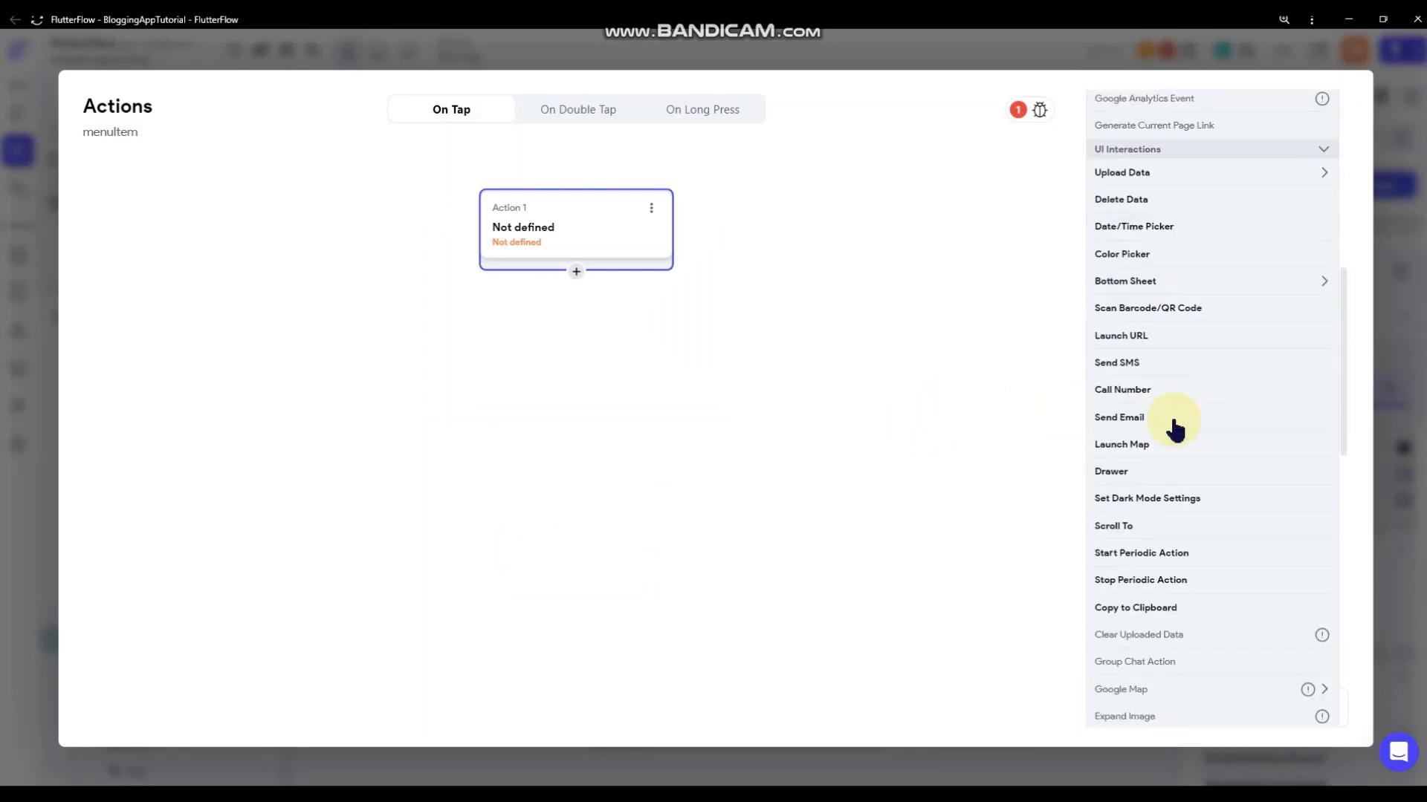
click(1152, 472)
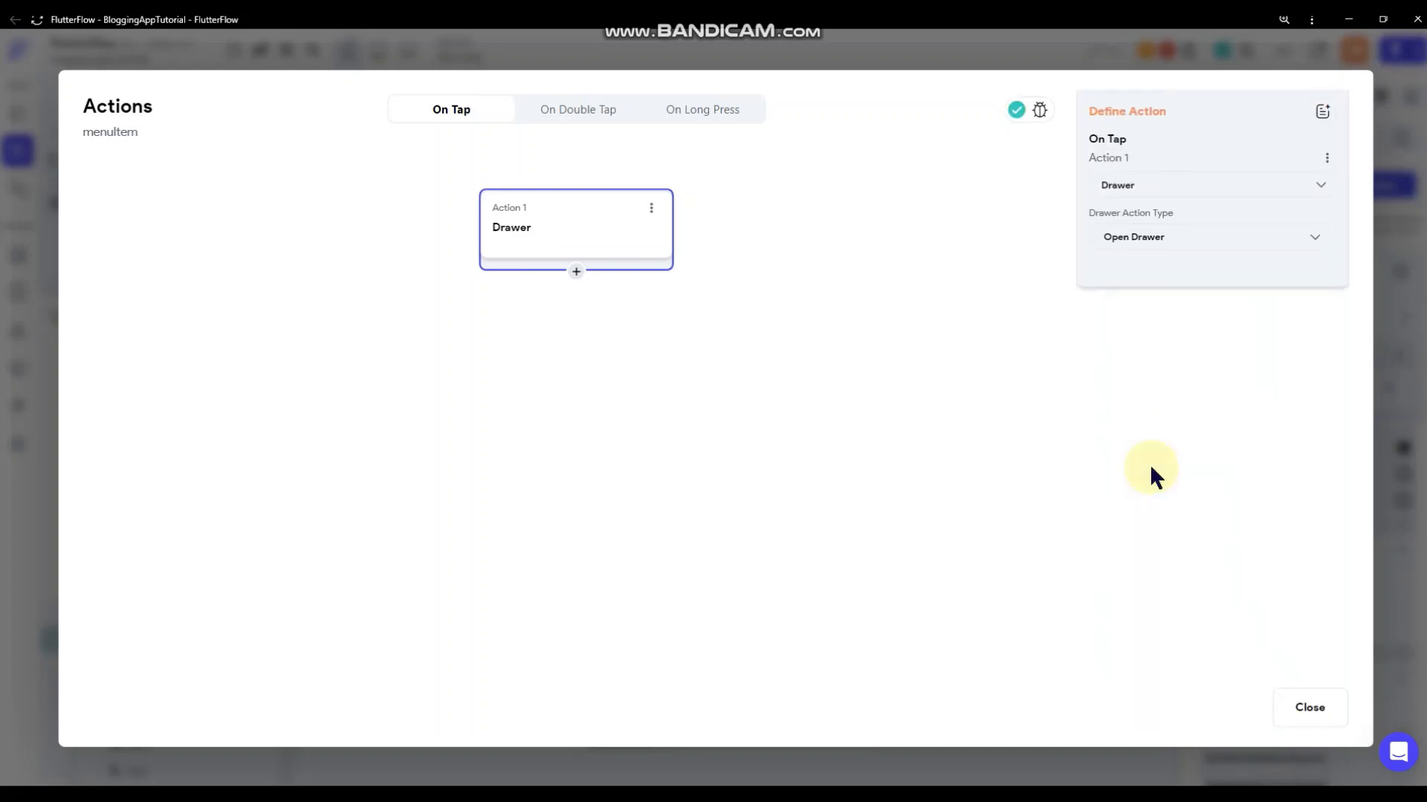
click(1161, 252)
click(1124, 338)
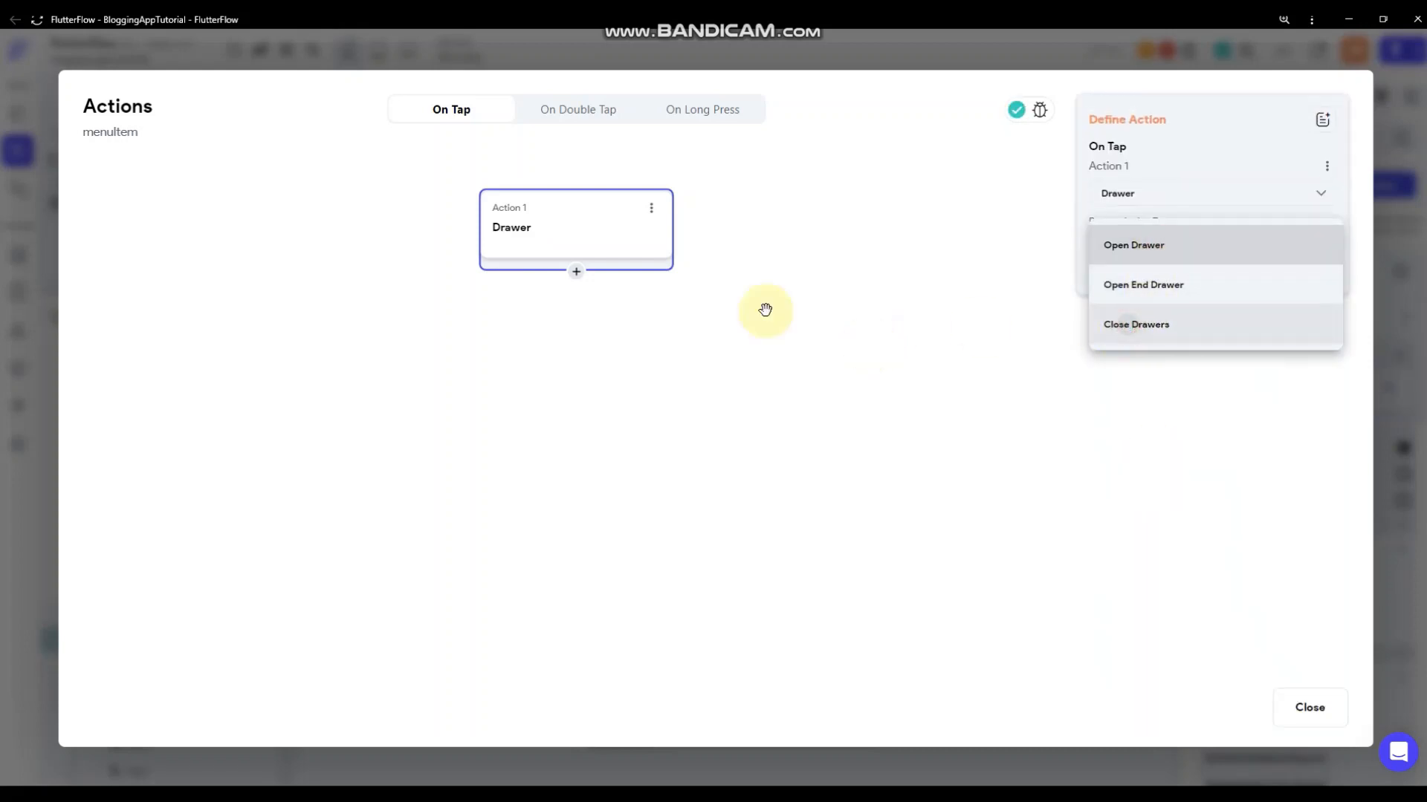
- Add a second action navigating to ViewPost, with Allow Back Navigation off and an Instant transition
click(576, 272)
click(576, 305)
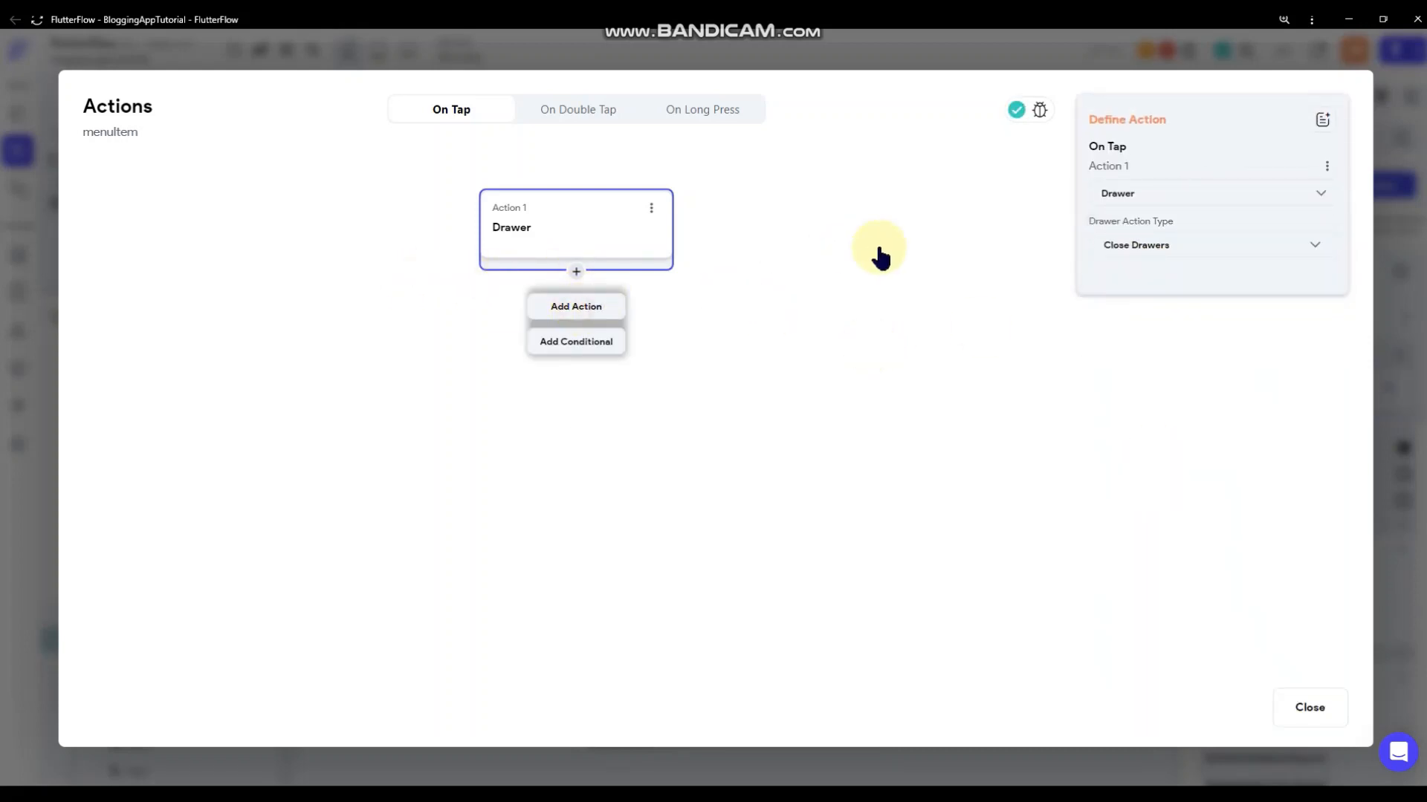
click(1176, 301)
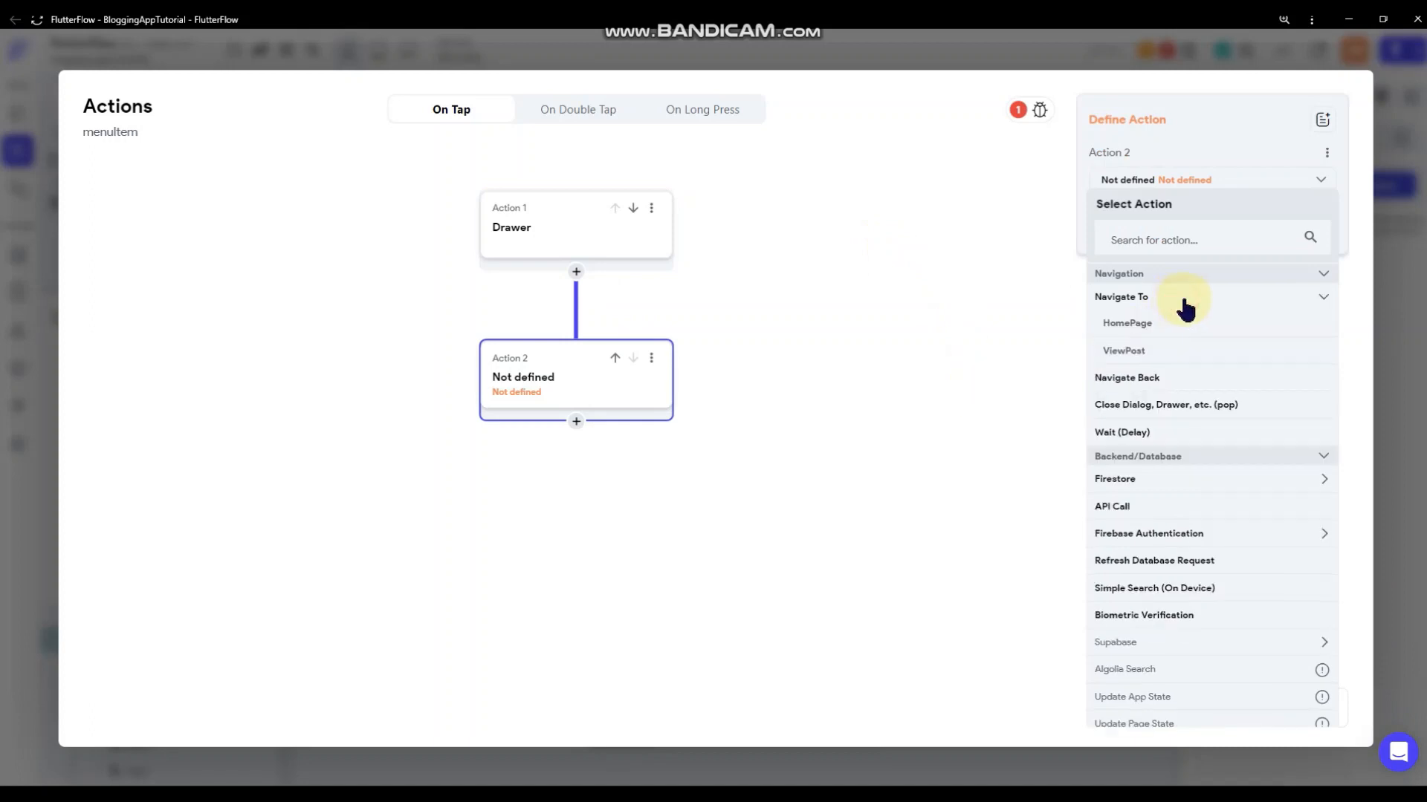
click(1132, 354)
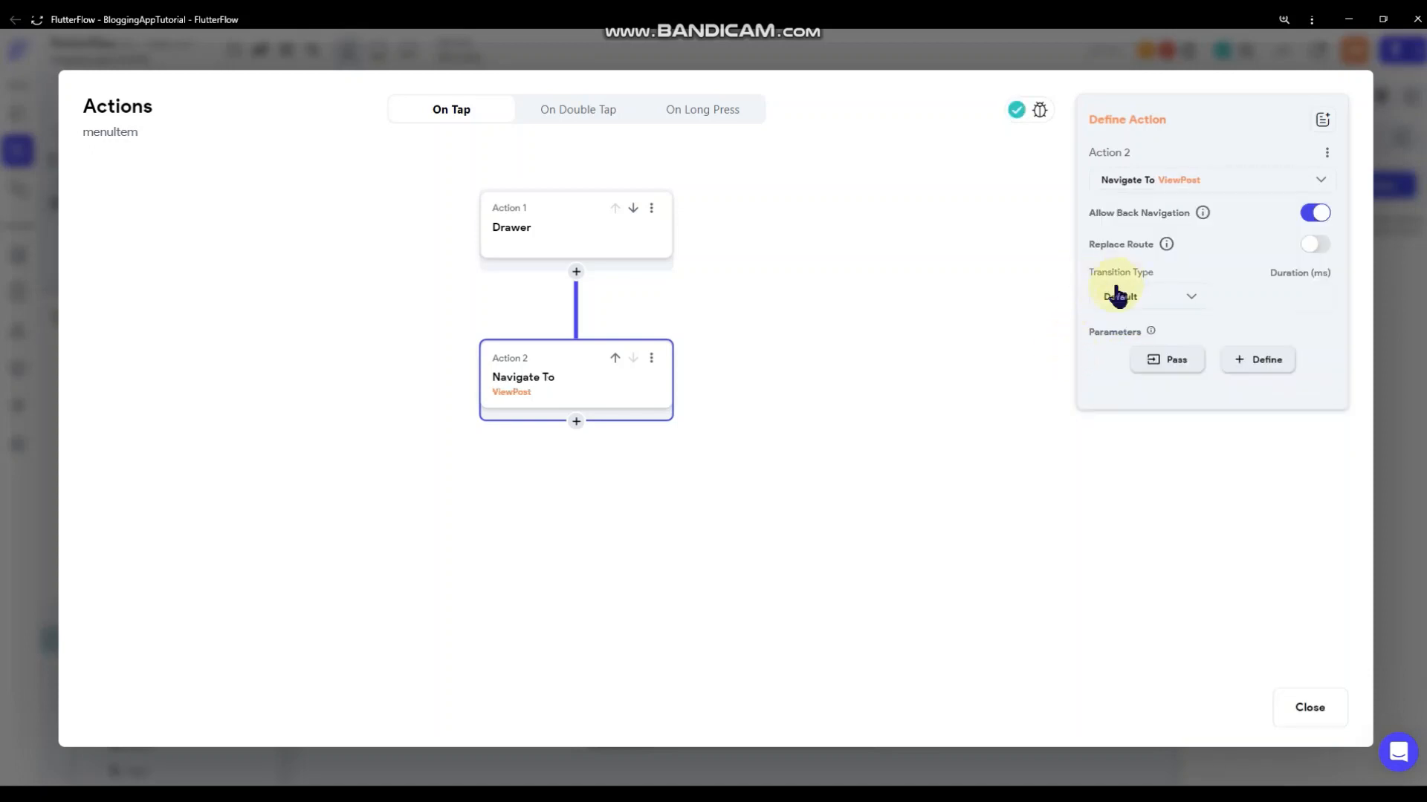
click(1313, 215)
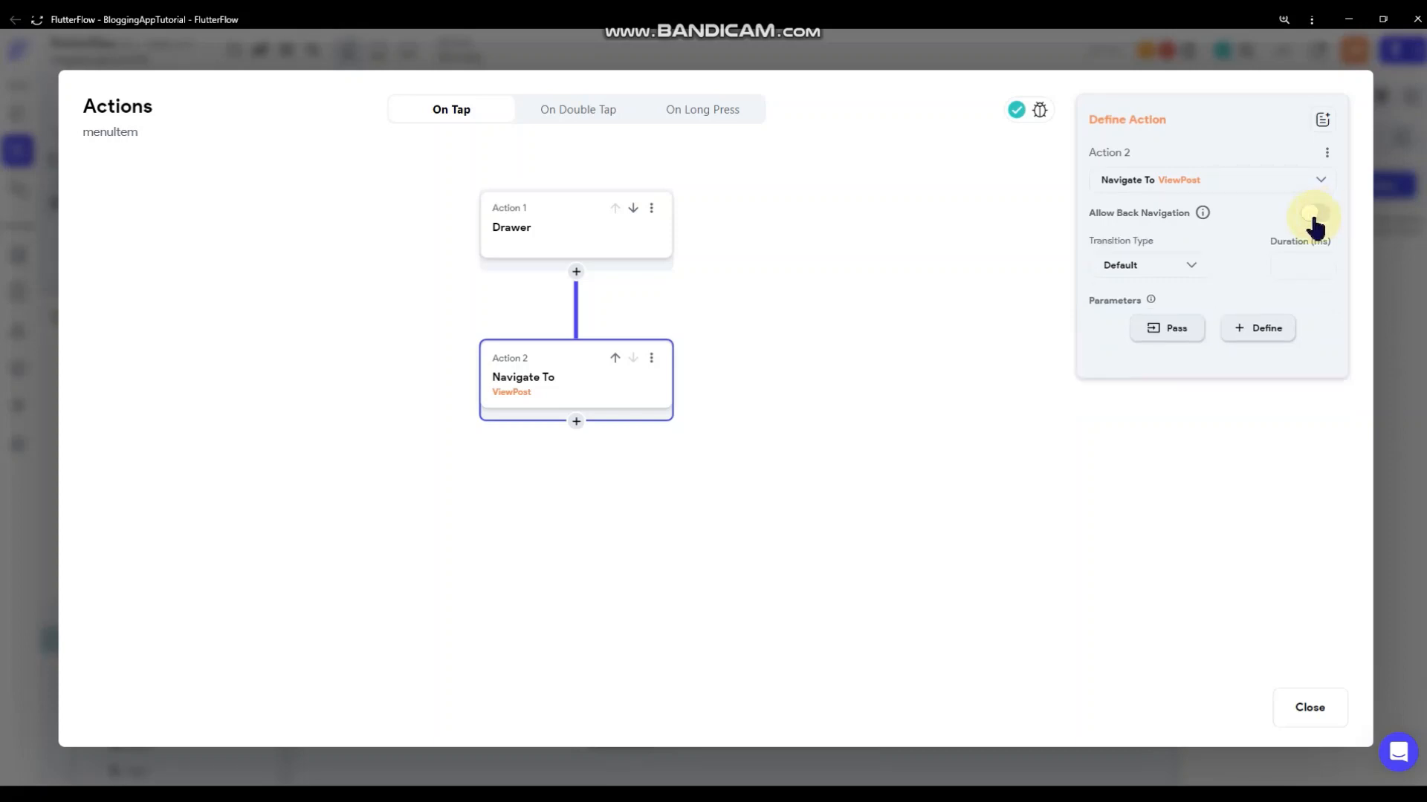
click(1151, 272)
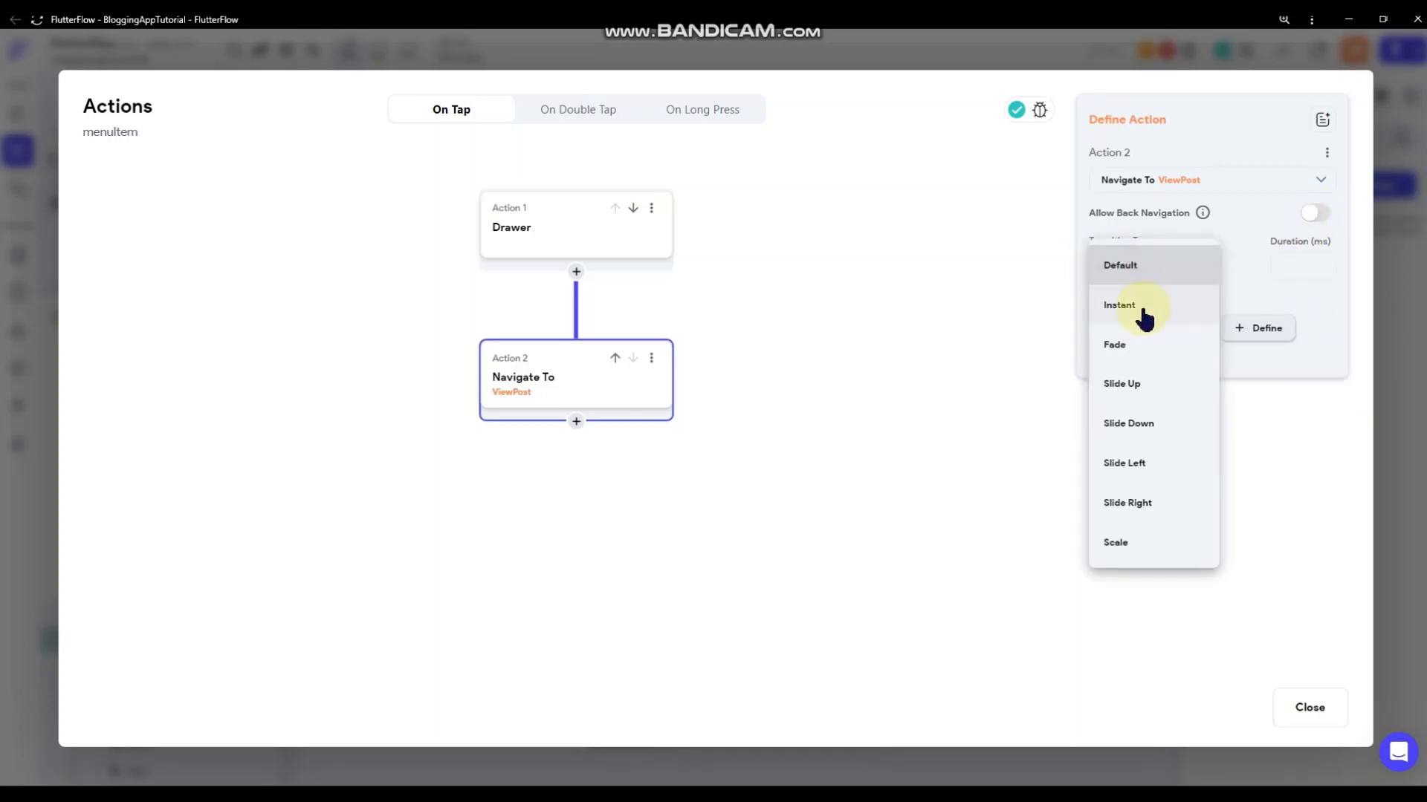
click(1146, 306)
- Pass the page parameters to ViewPost and set postRef to the list's blog_posts Document Reference
click(1167, 325)
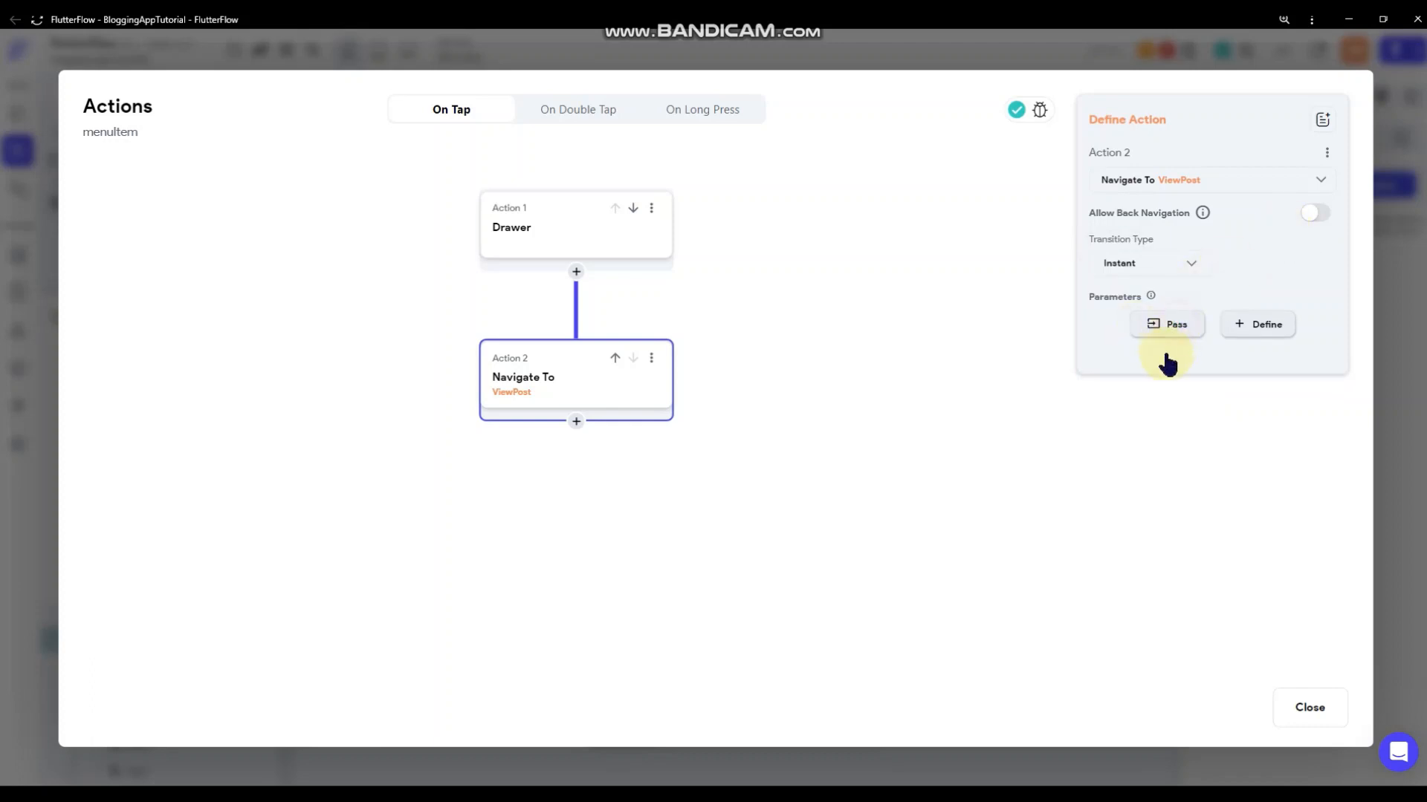
click(1163, 385)
click(1169, 332)
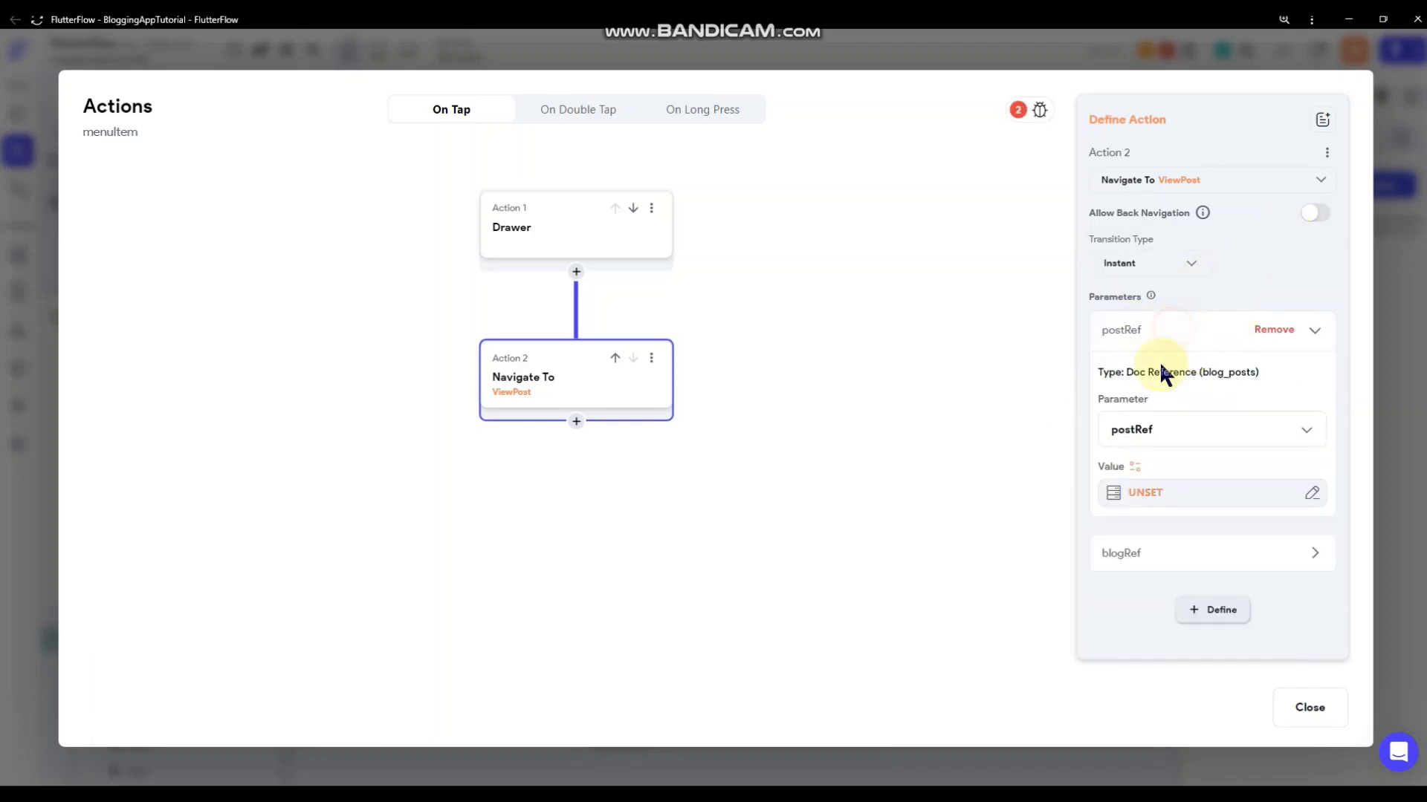
click(1153, 496)
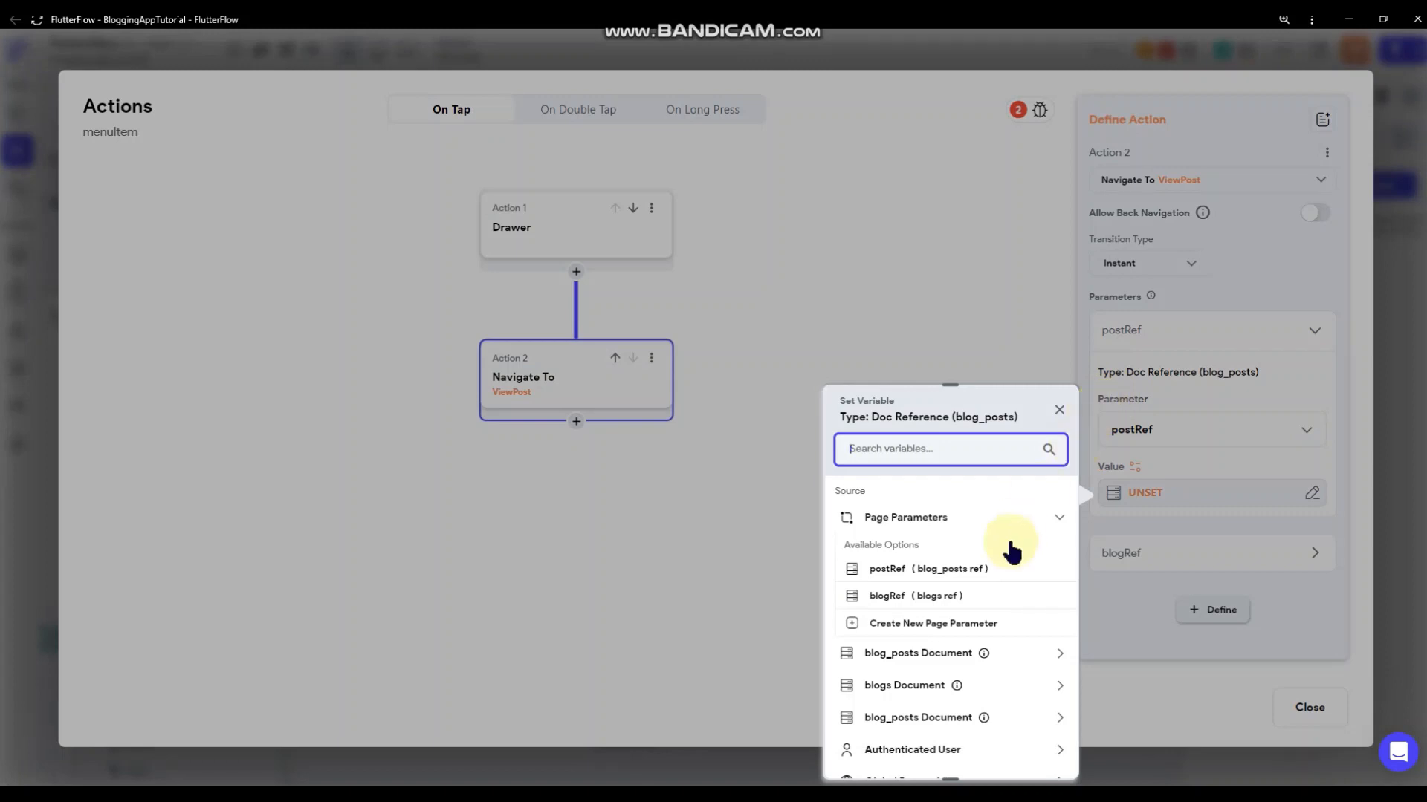
click(936, 654)
scroll(978, 589, down, 3)
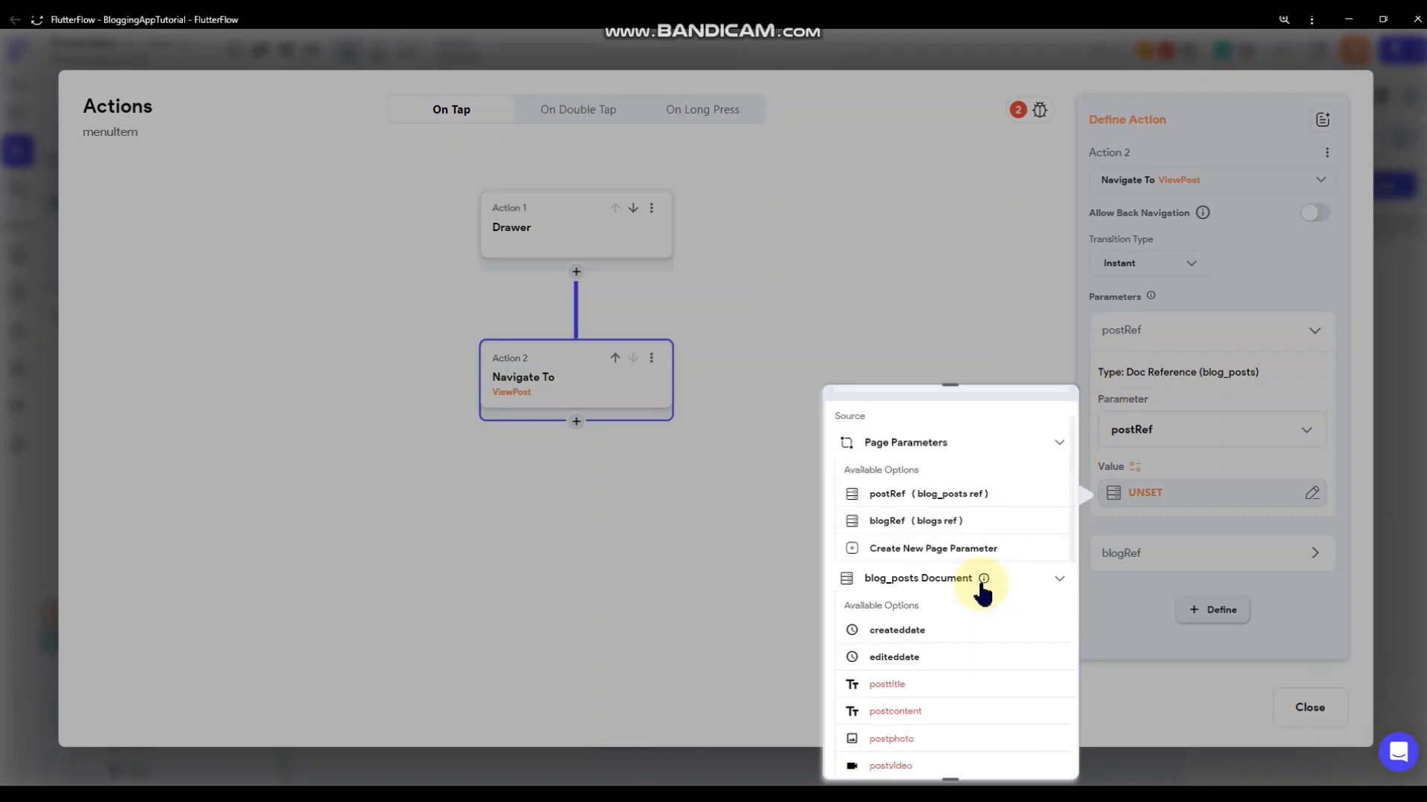
scroll(981, 591, down, 3)
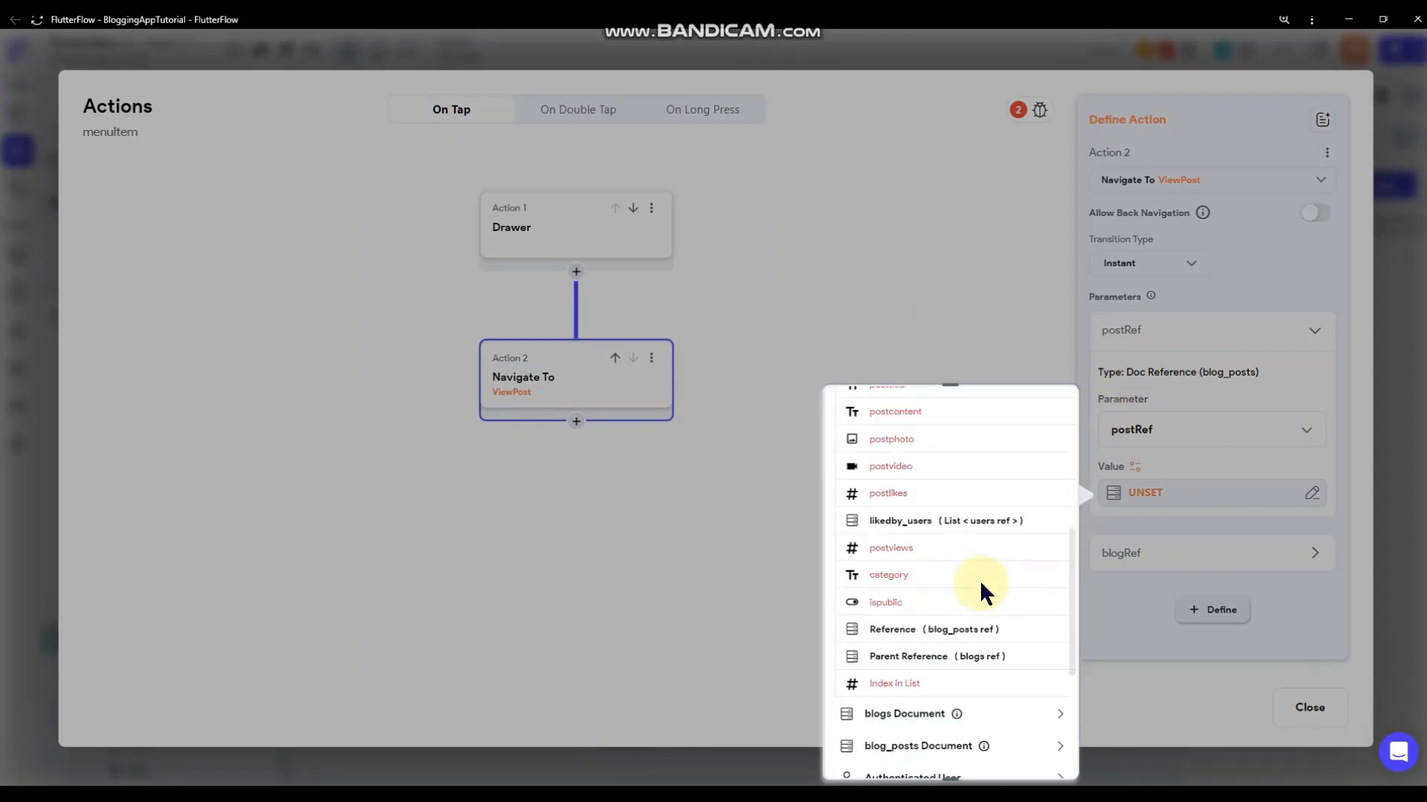
click(929, 633)
click(1032, 753)
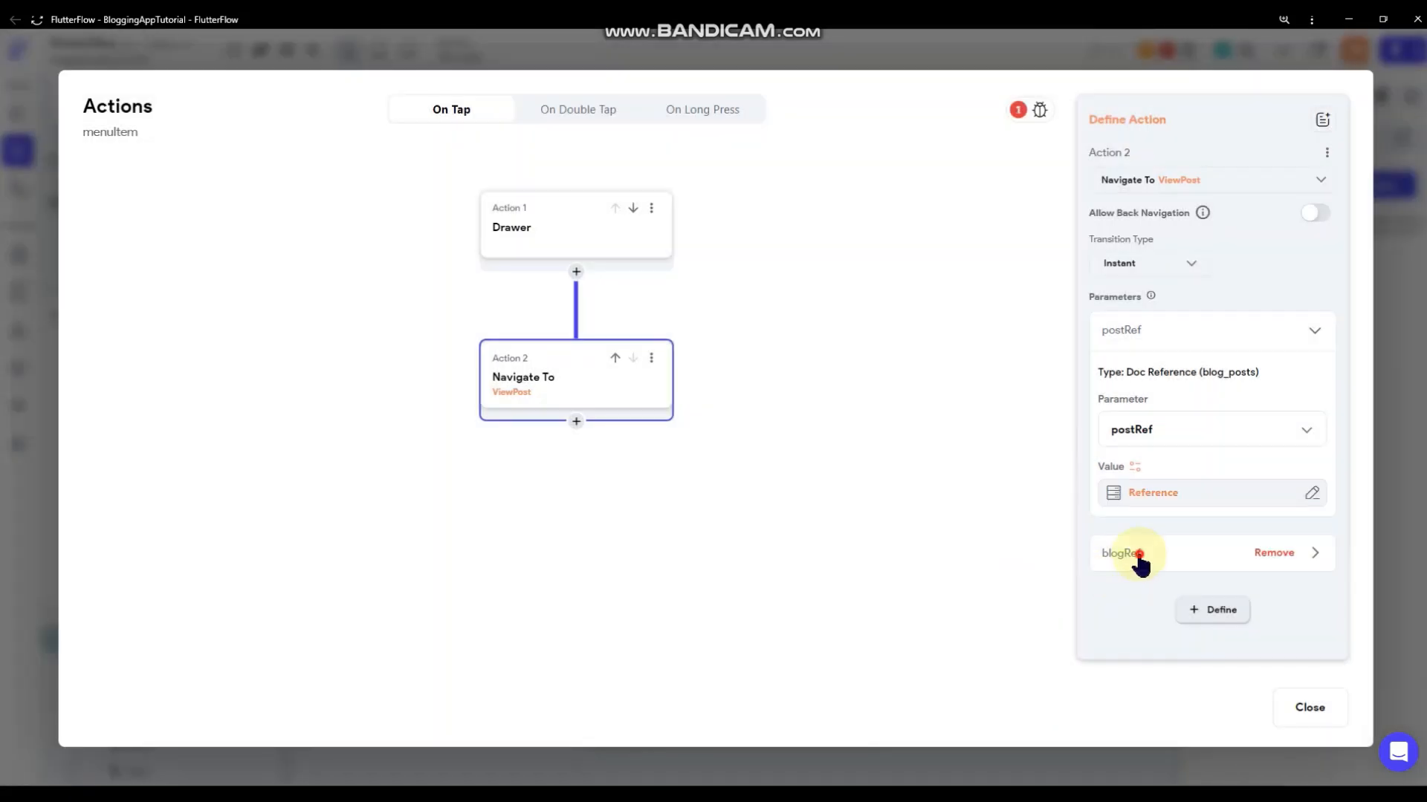
- Set the blogRef parameter to the blogs Document Reference and close the action flow editor
click(1137, 553)
click(1151, 614)
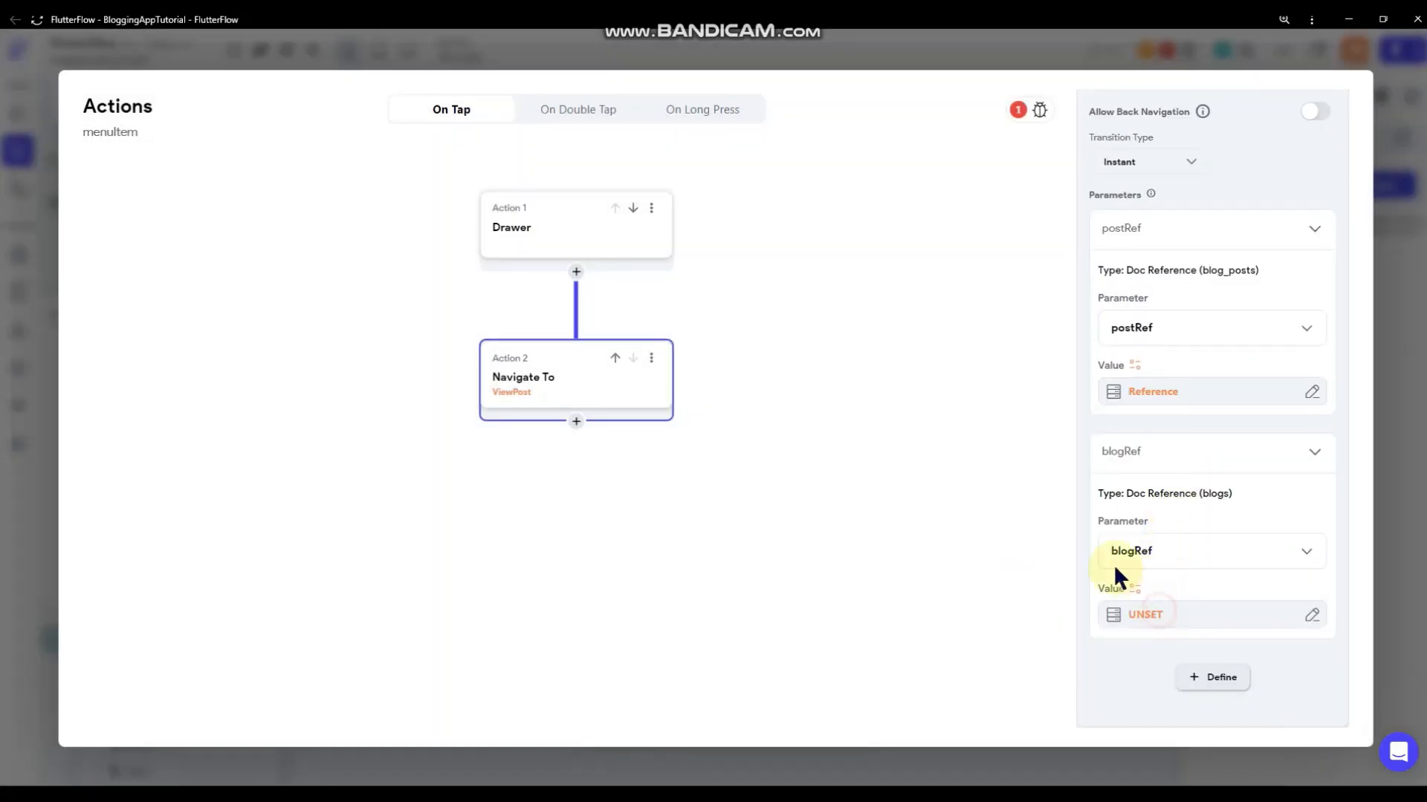
click(925, 685)
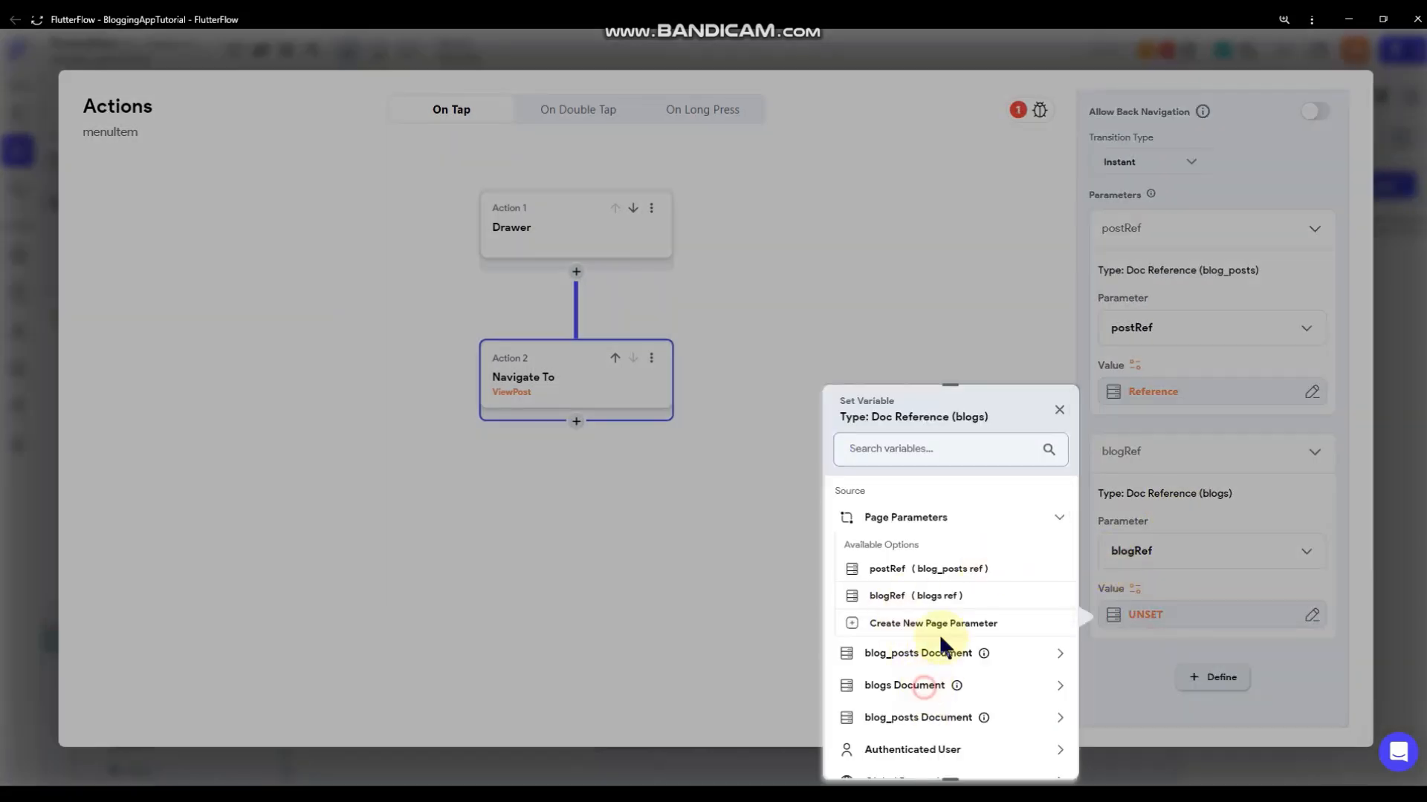
scroll(954, 616, down, 2)
scroll(952, 604, down, 3)
click(925, 636)
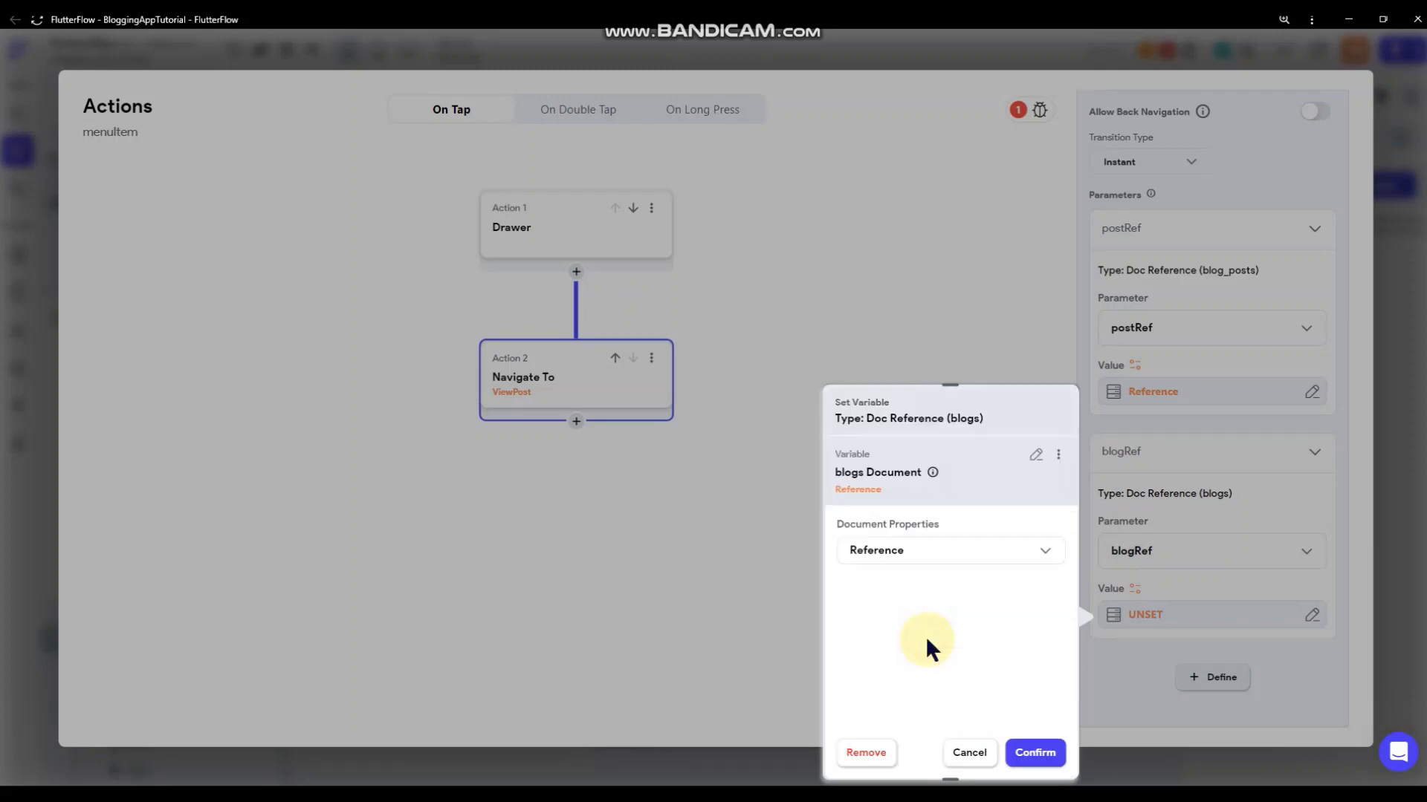
click(1054, 745)
click(854, 359)
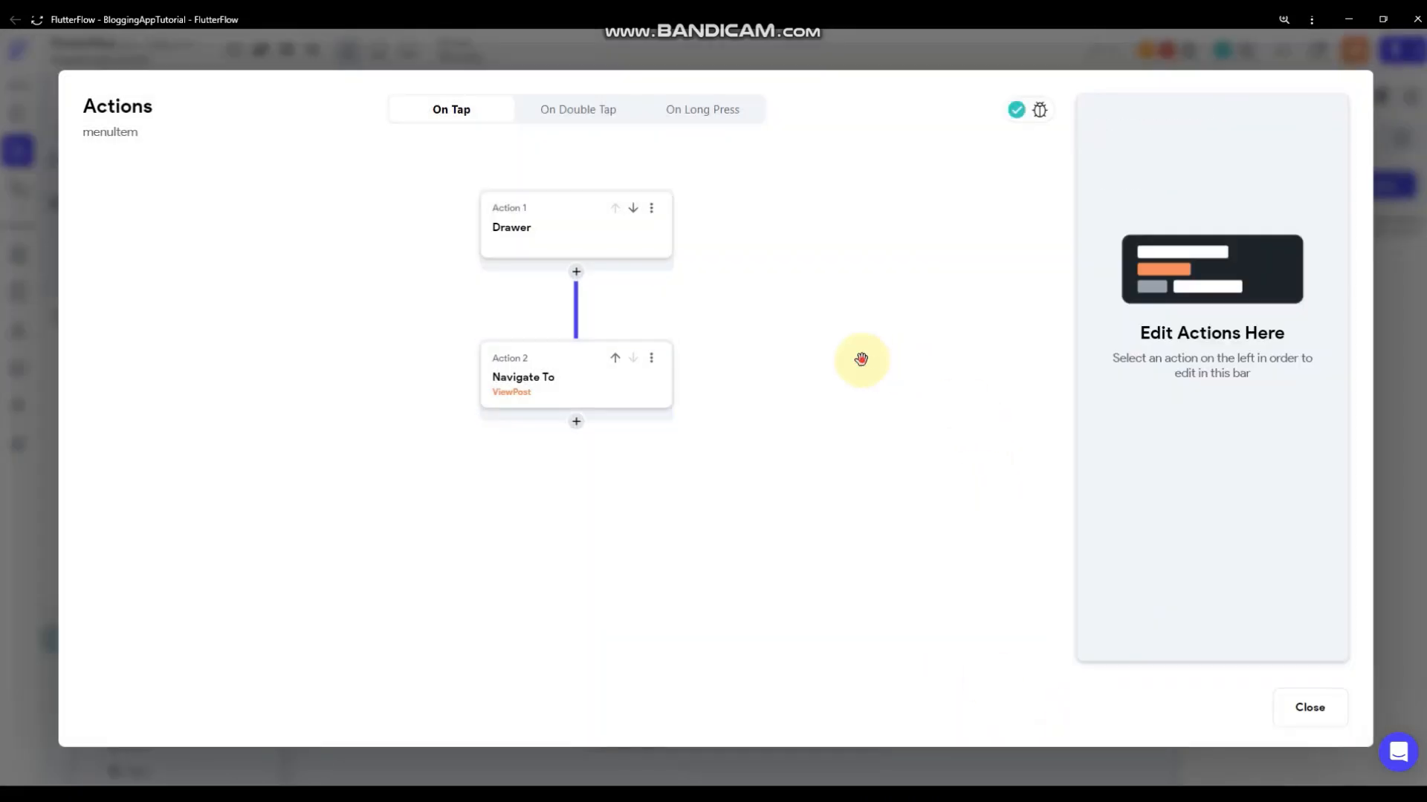
click(1393, 357)
click(950, 360)
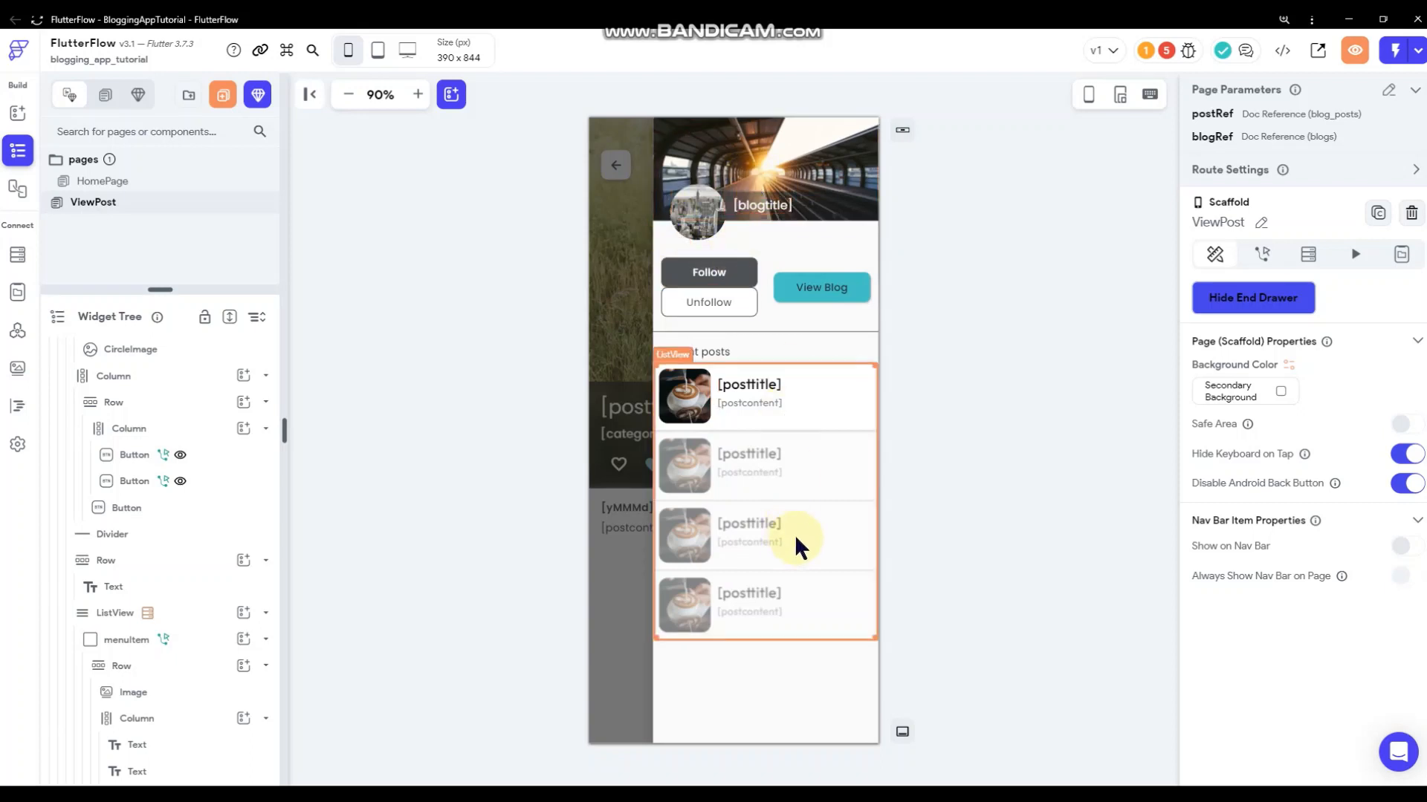
- Hide the ViewPost page's end drawer and switch to the HomePage
click(1266, 305)
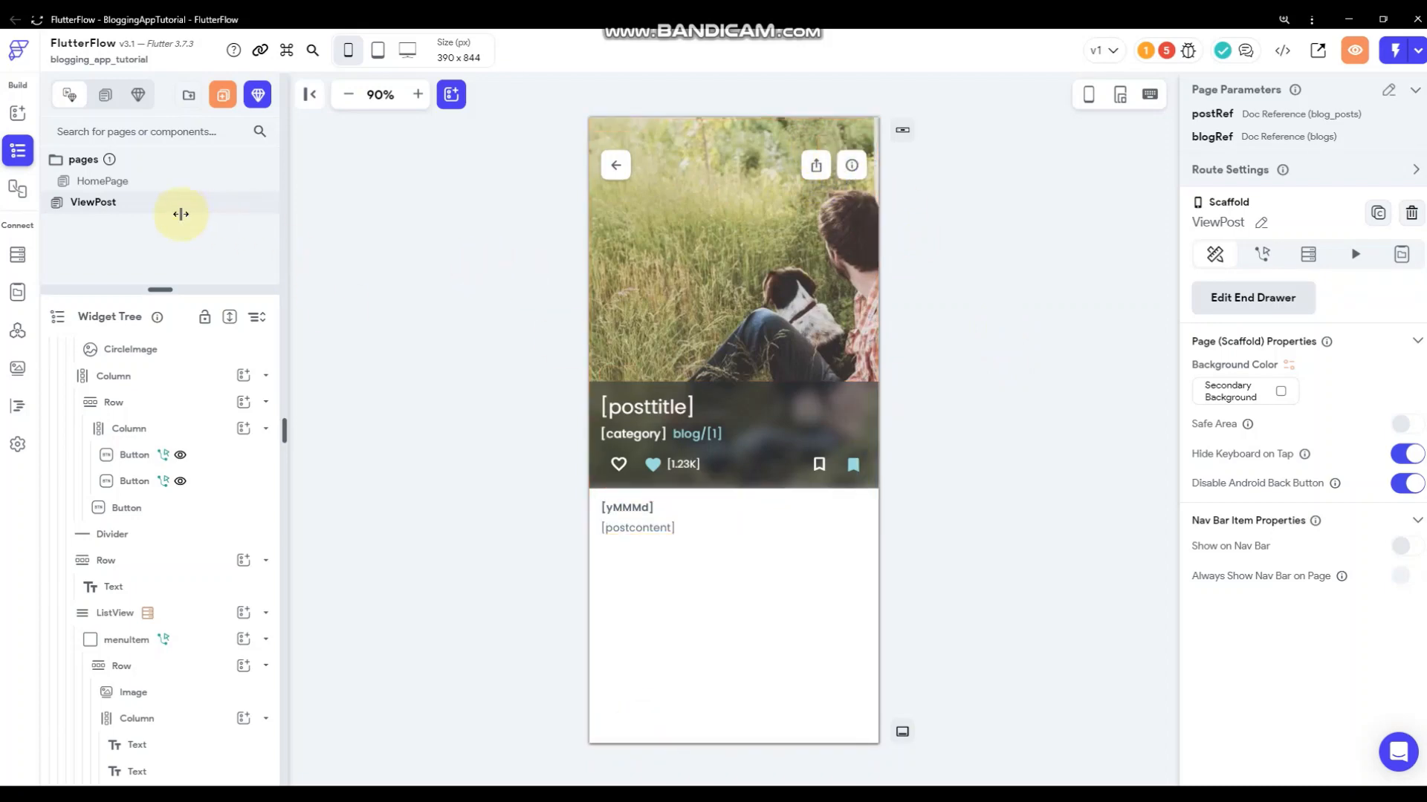
click(144, 187)
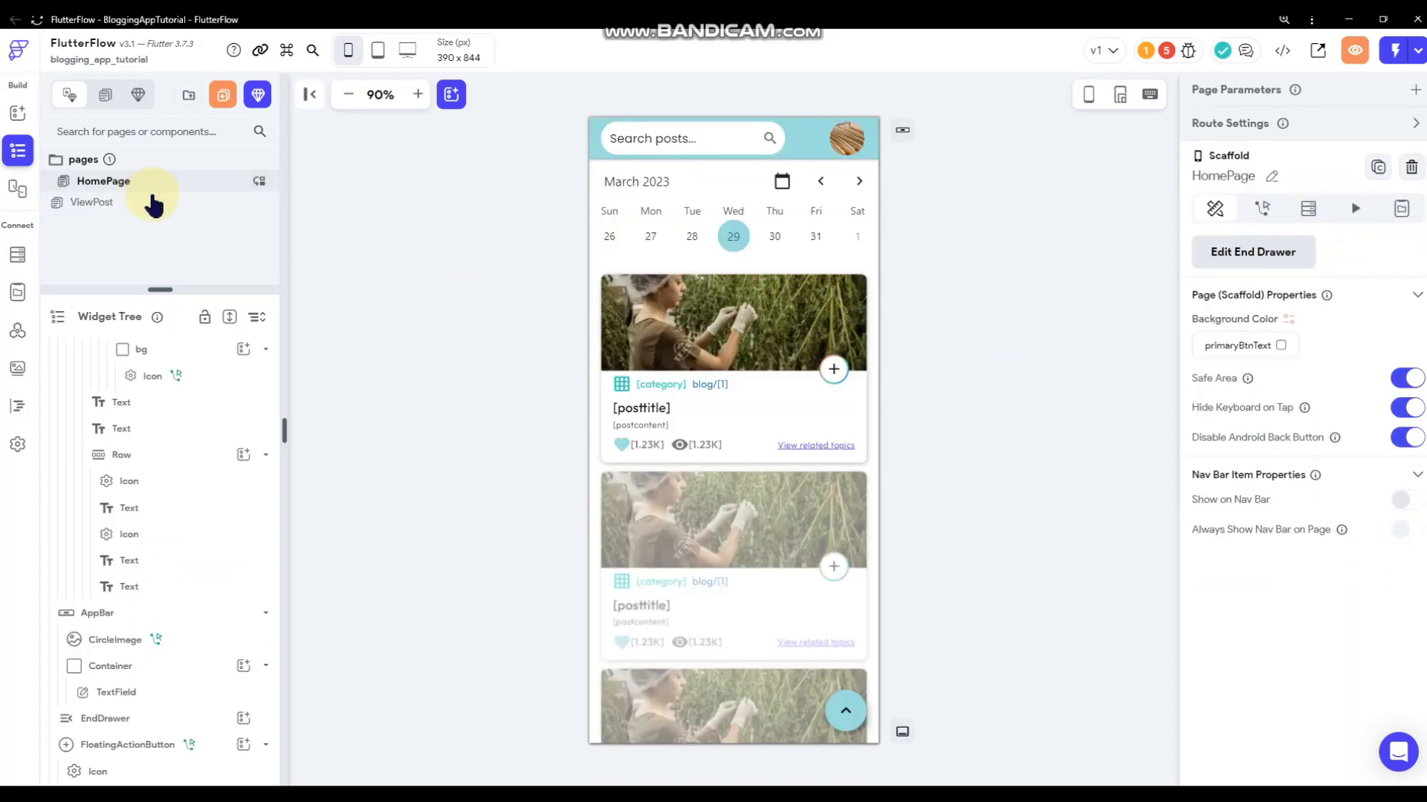